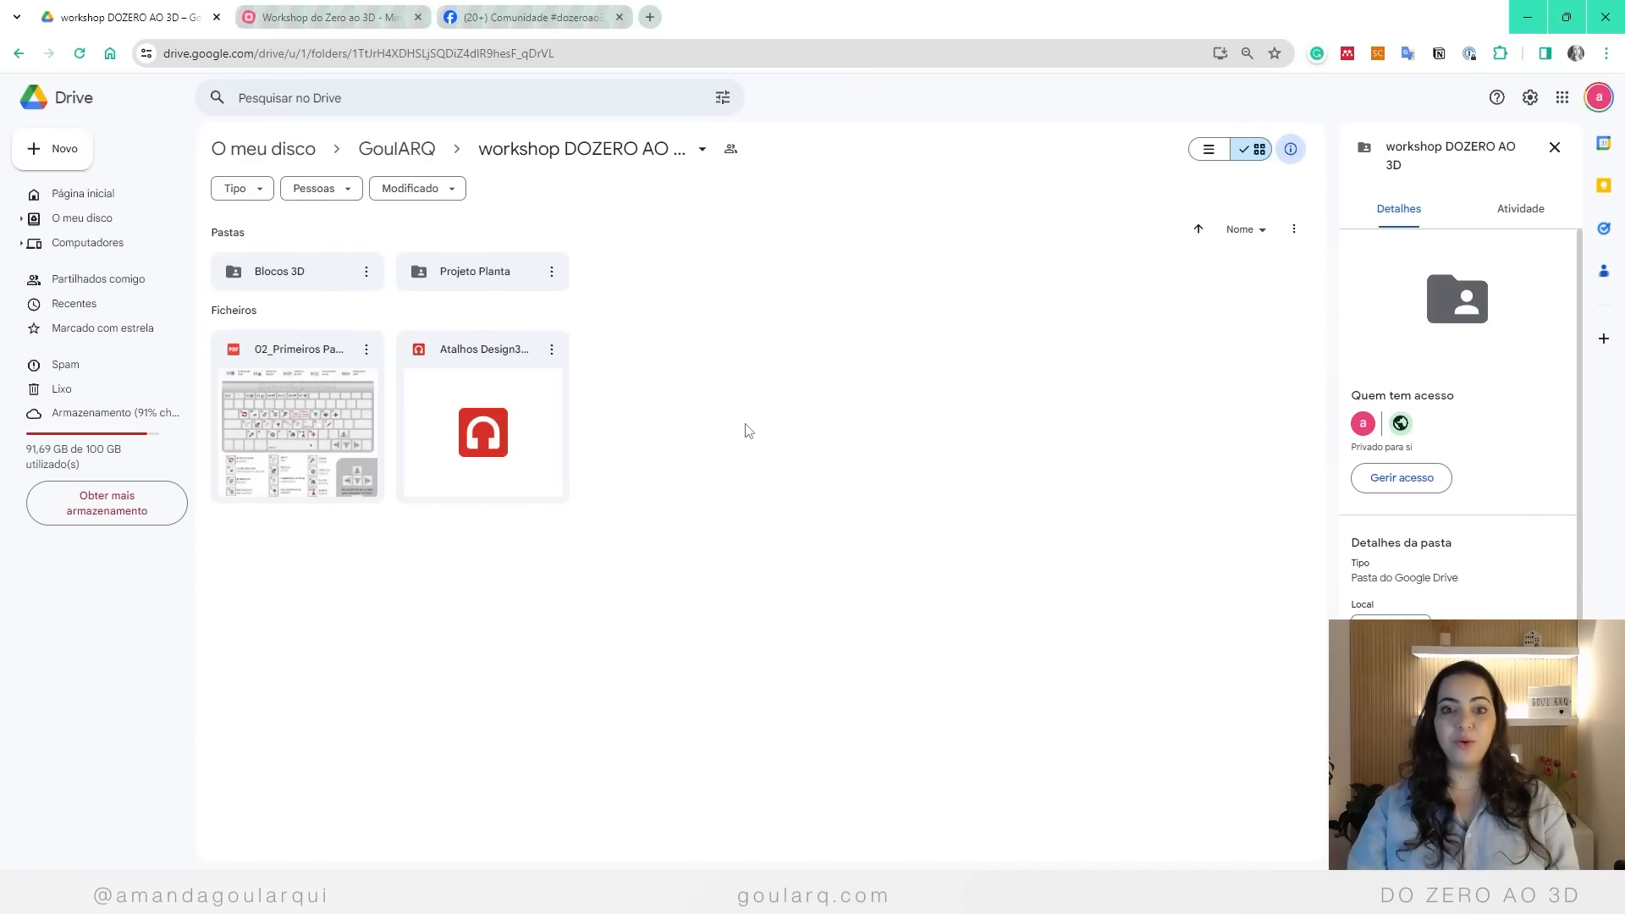
Step: Browse the workshop's shared Drive folder, checking the Blocos 3D and Projeto Planta subfolders
click(337, 54)
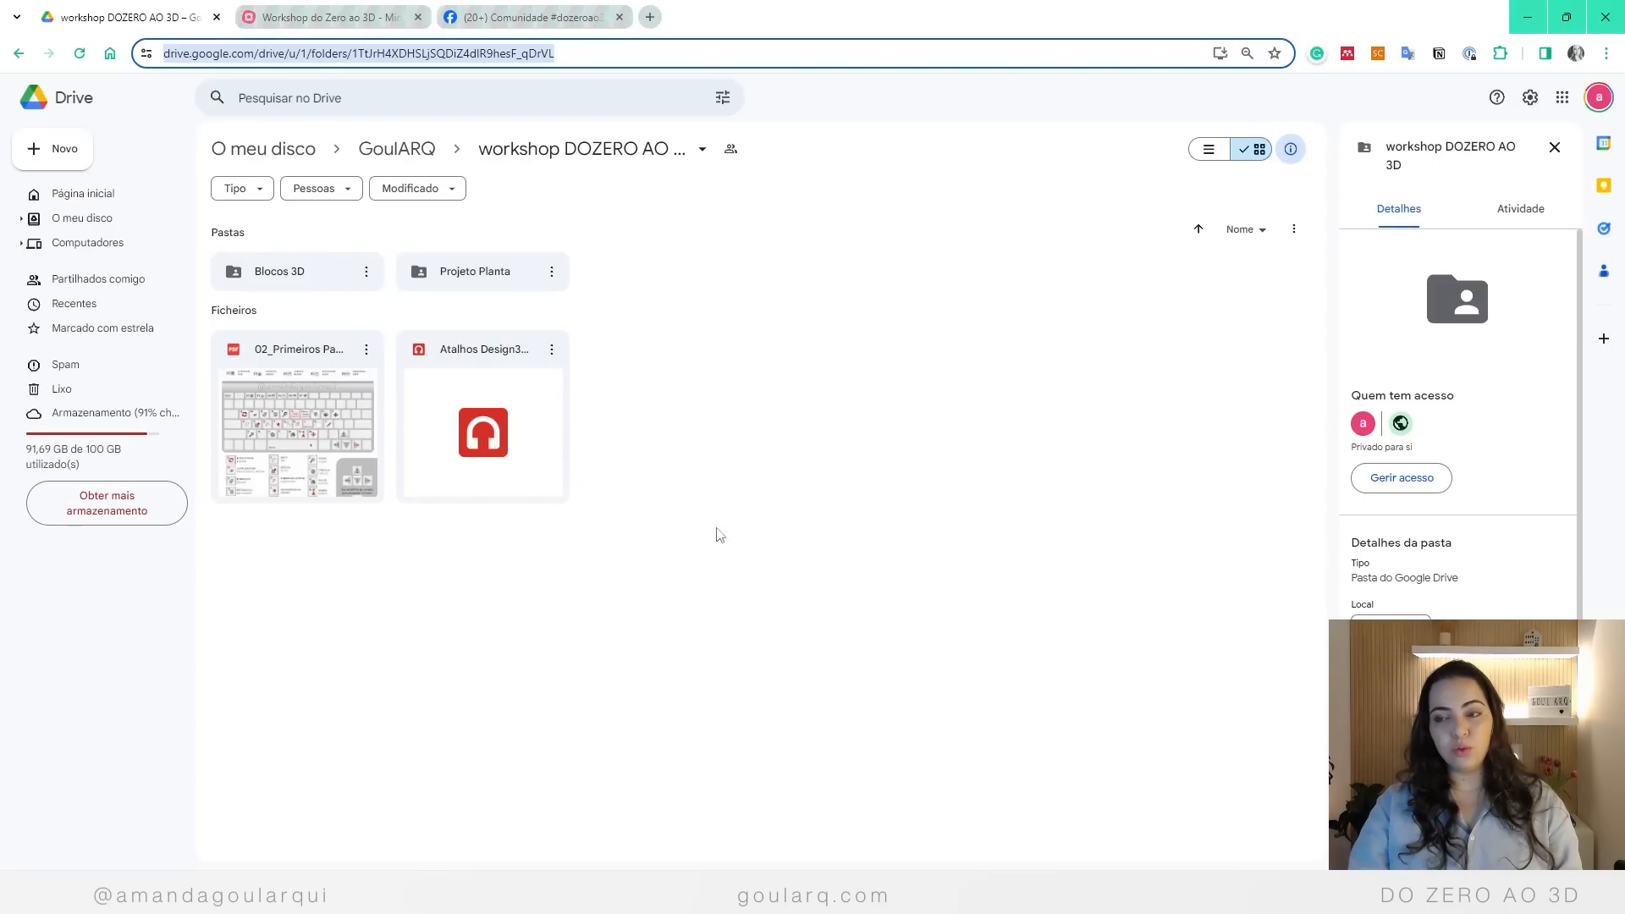
click(687, 469)
click(312, 267)
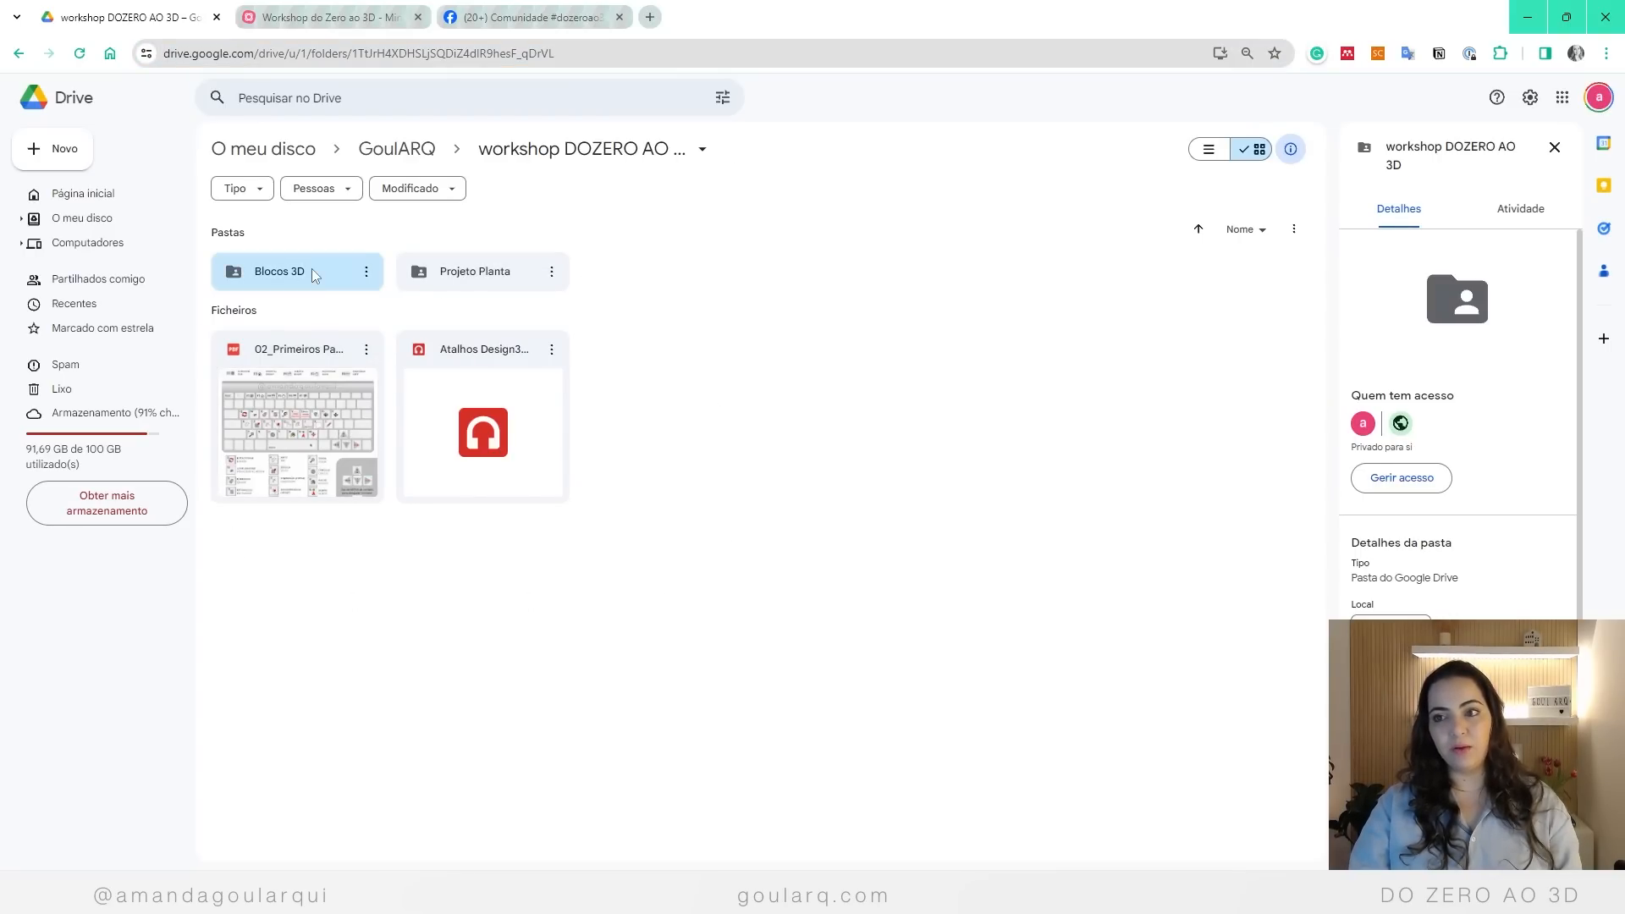
double_click(311, 268)
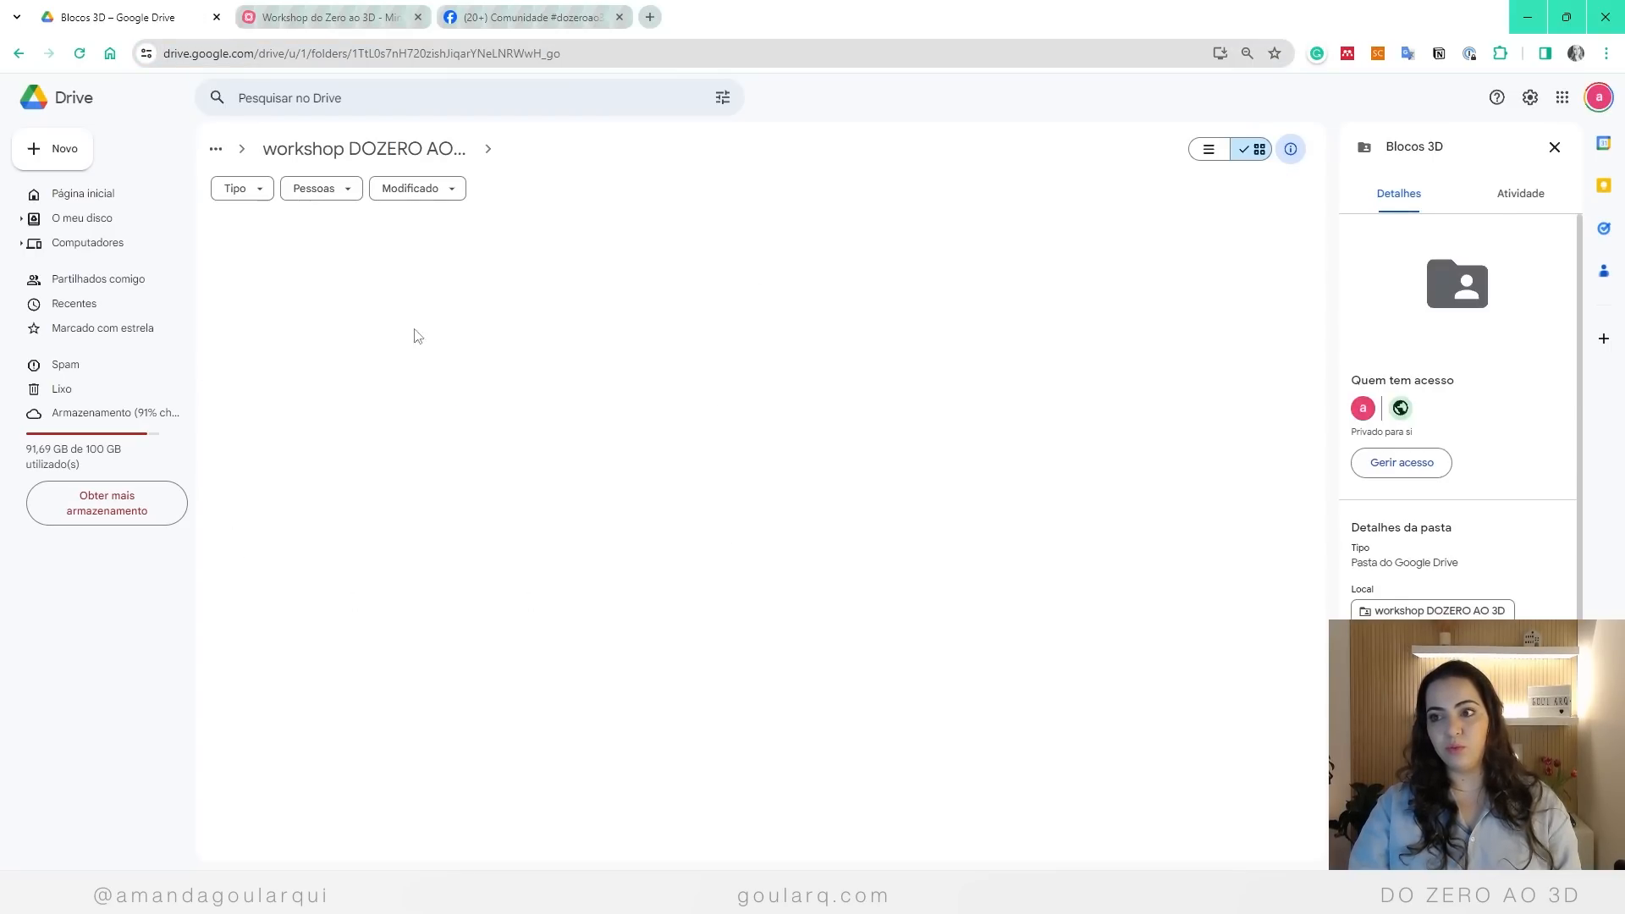
click(359, 154)
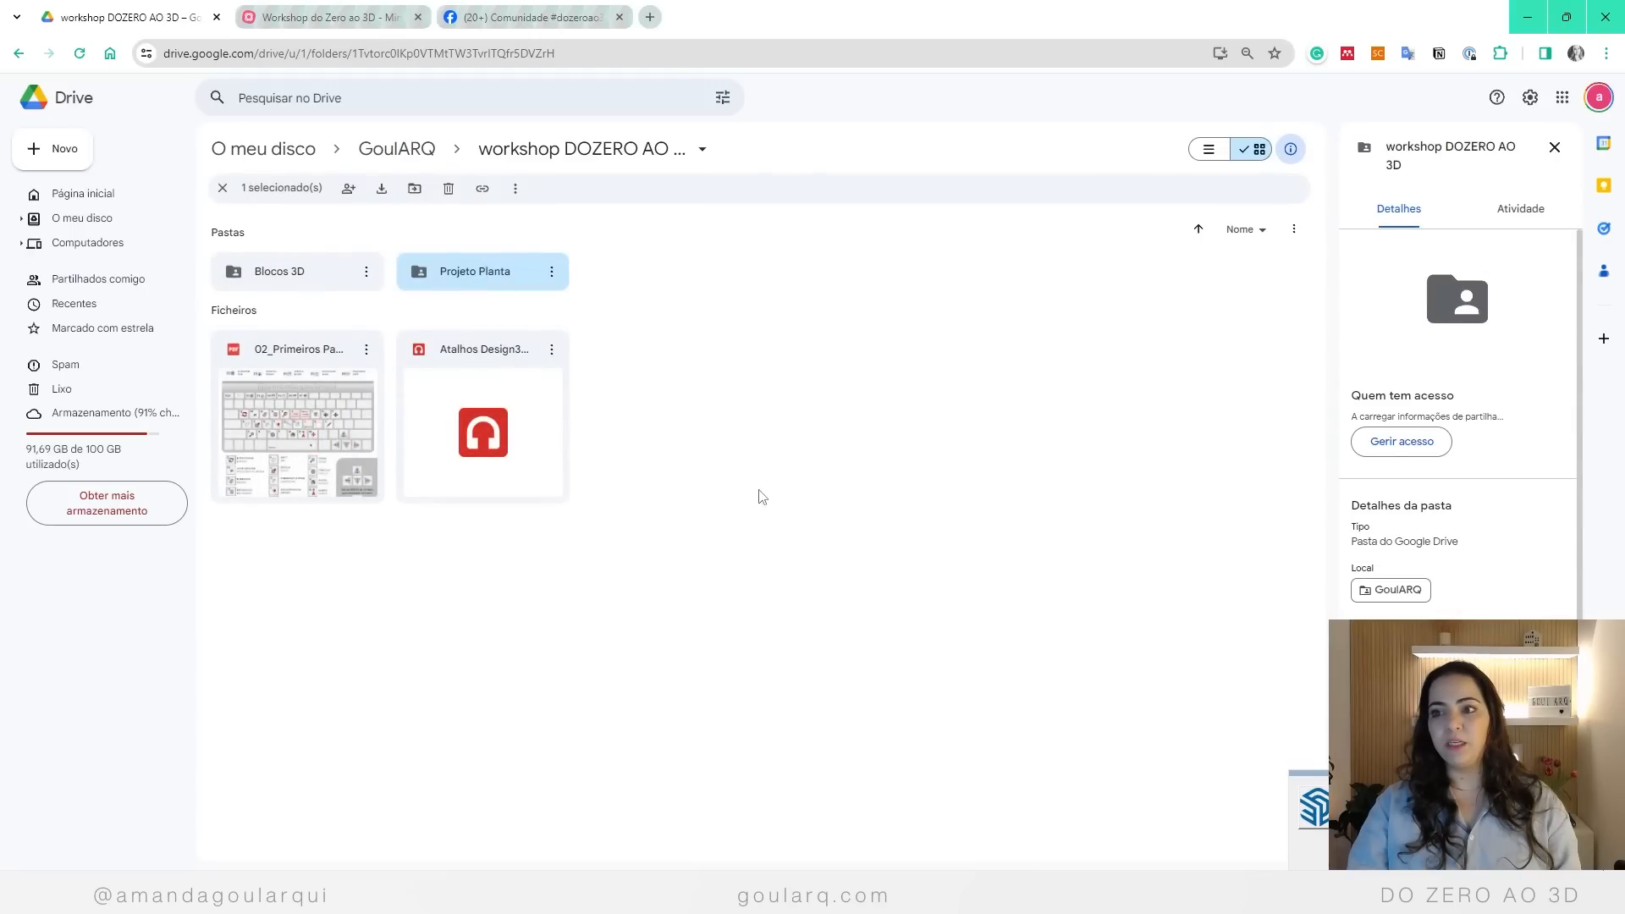
double_click(464, 268)
click(364, 151)
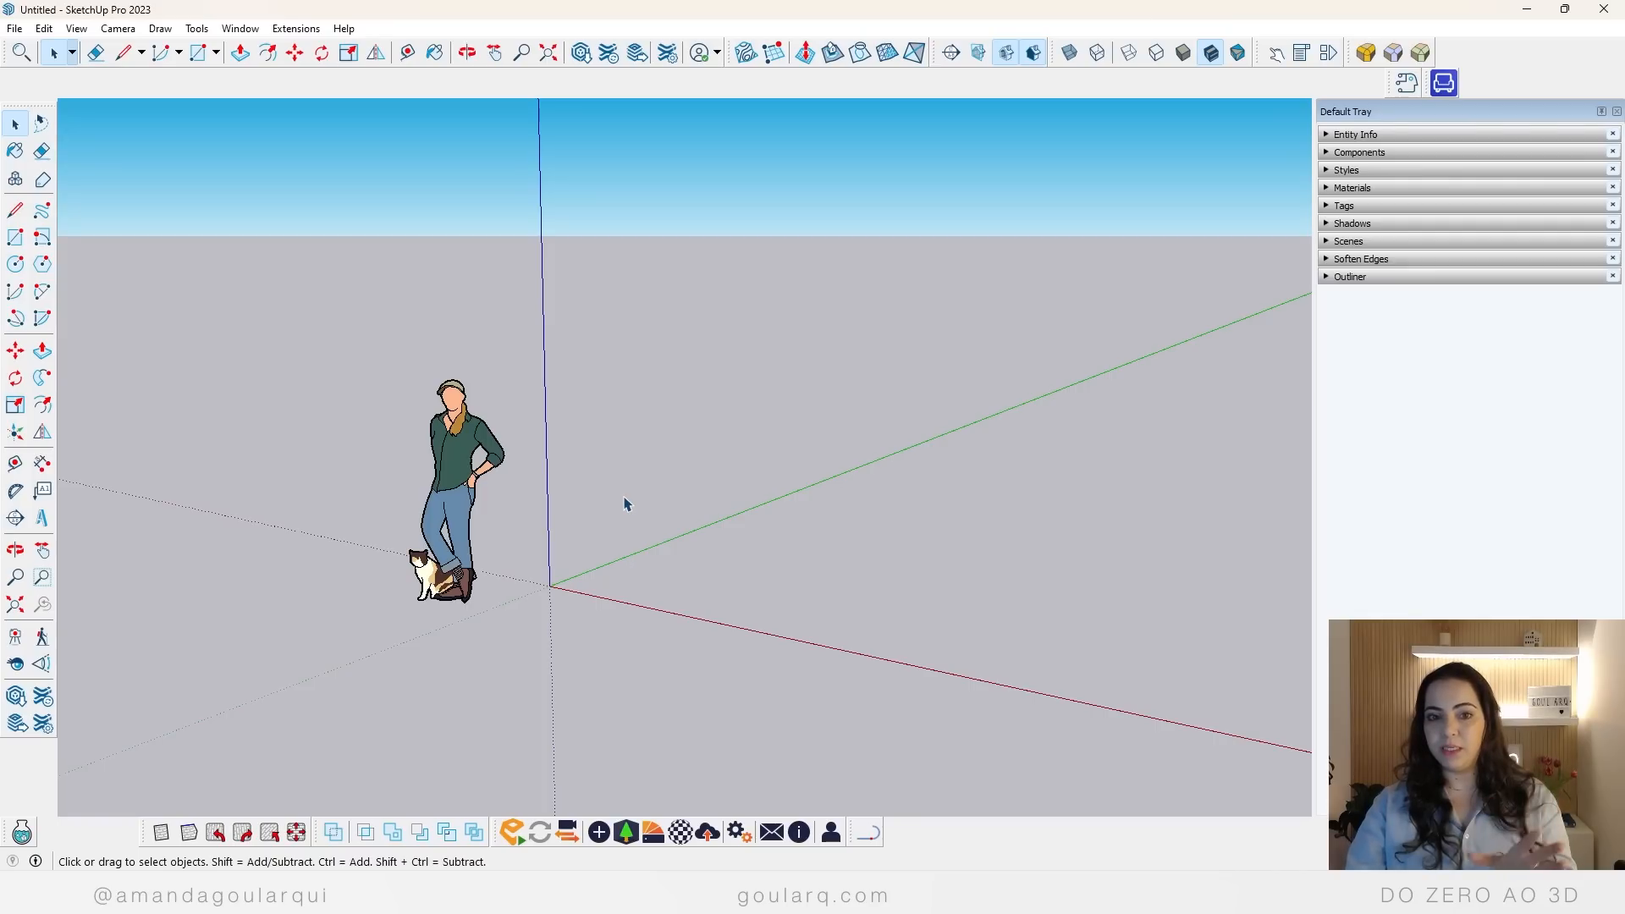
Step: Switch to SketchUp and delete the default human figure with the cat from the empty model
click(468, 415)
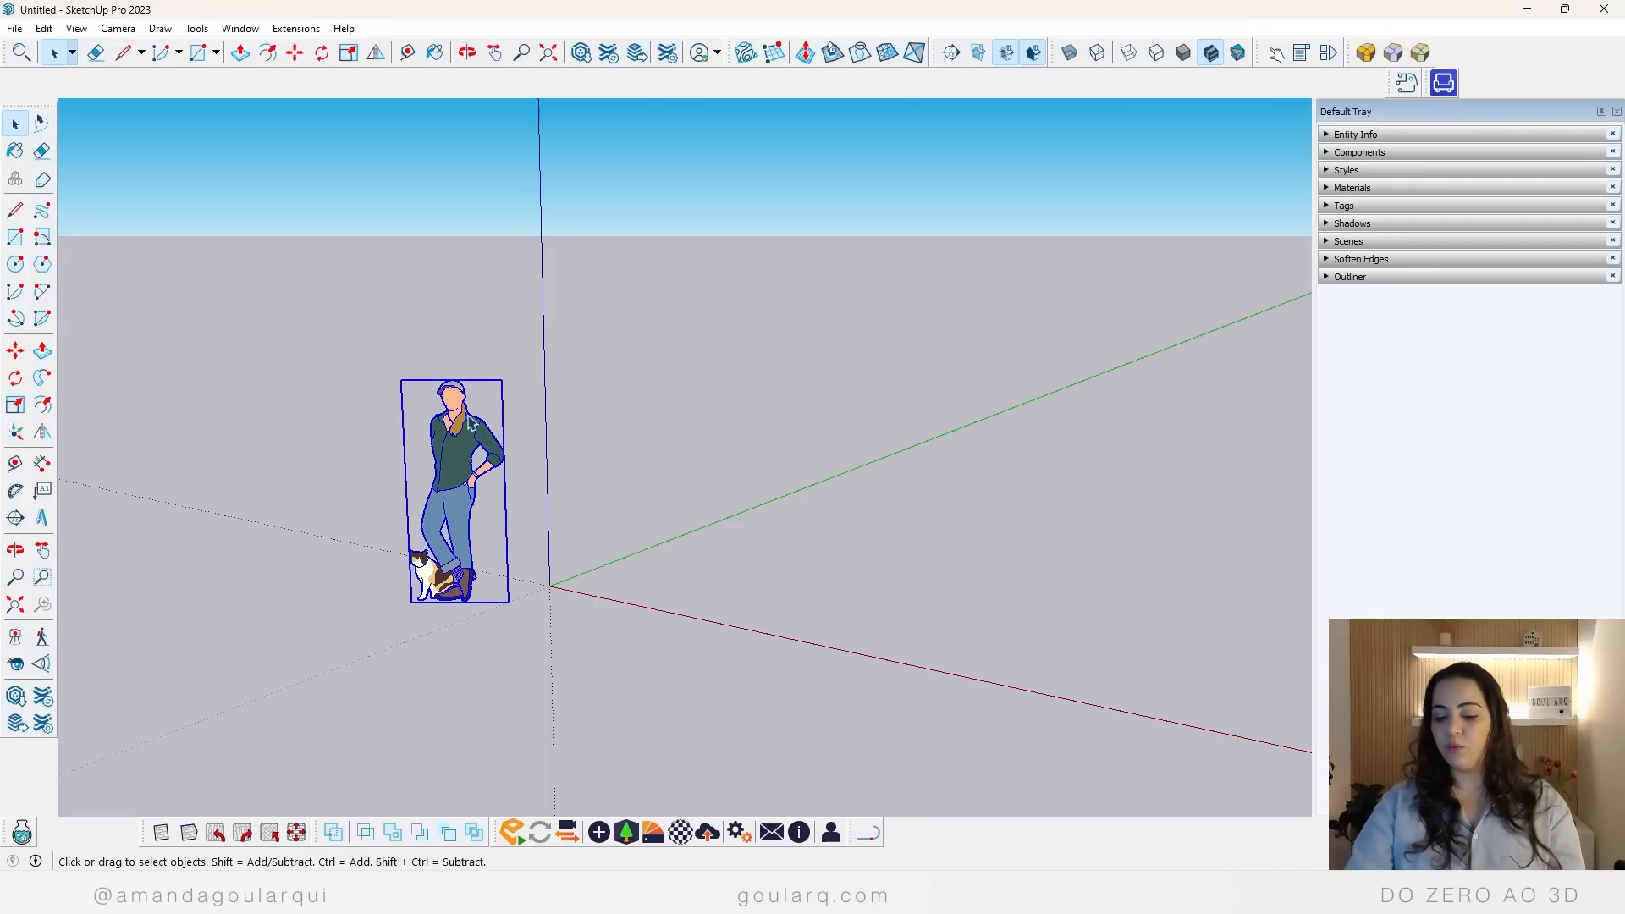
key(Delete)
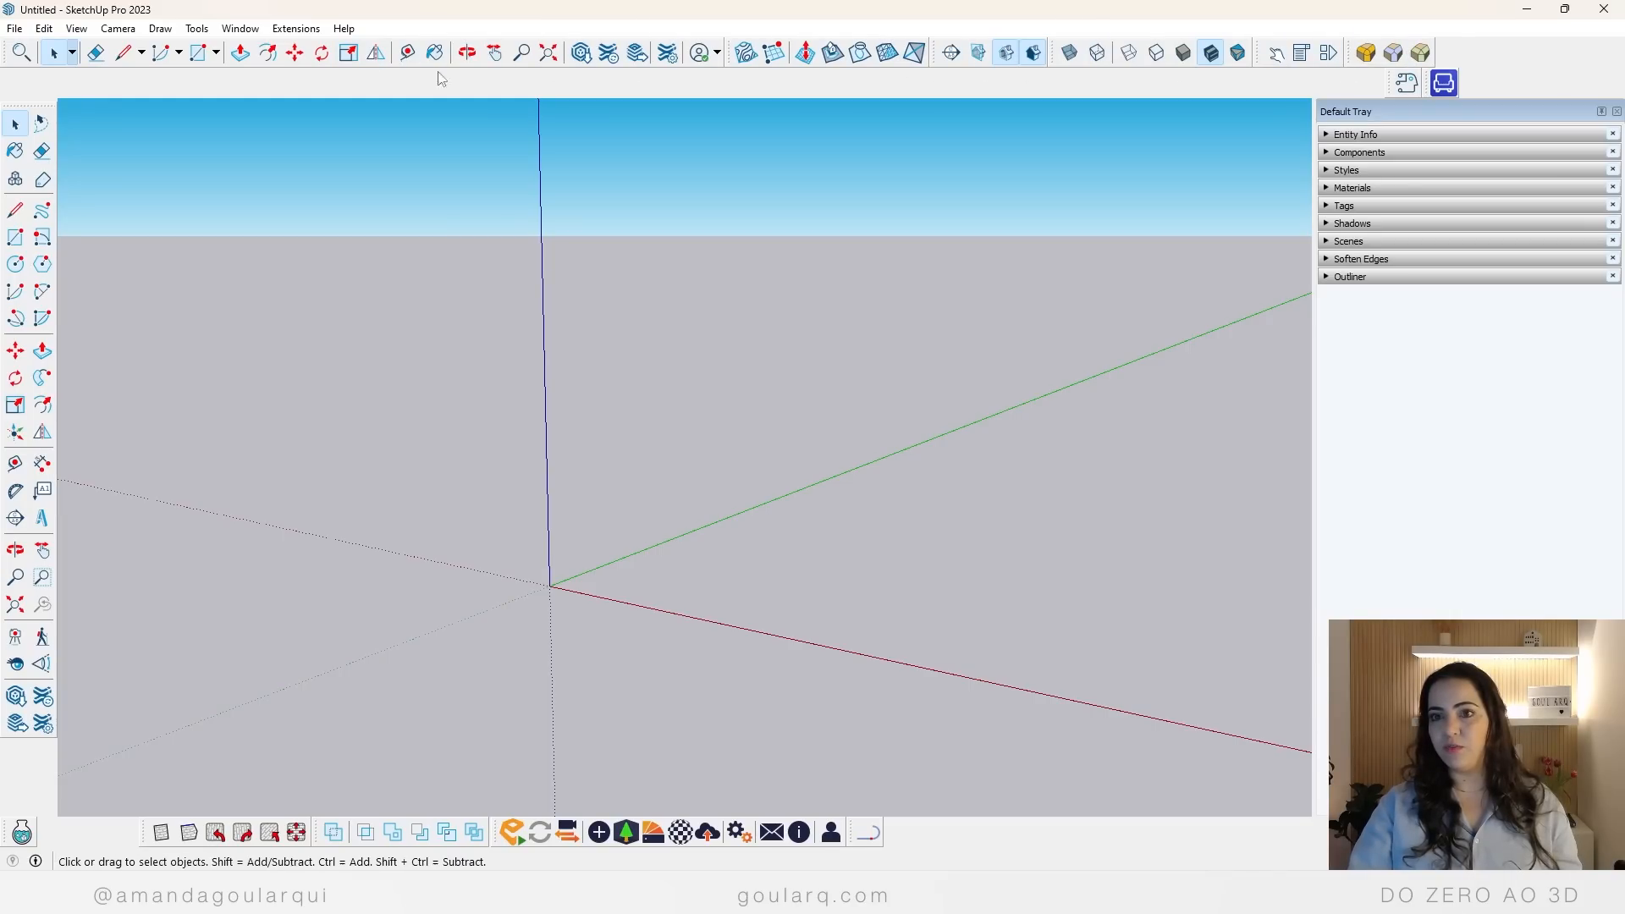
Step: Undock the Large Tool Set toolbar and close it
drag(6, 105, 442, 136)
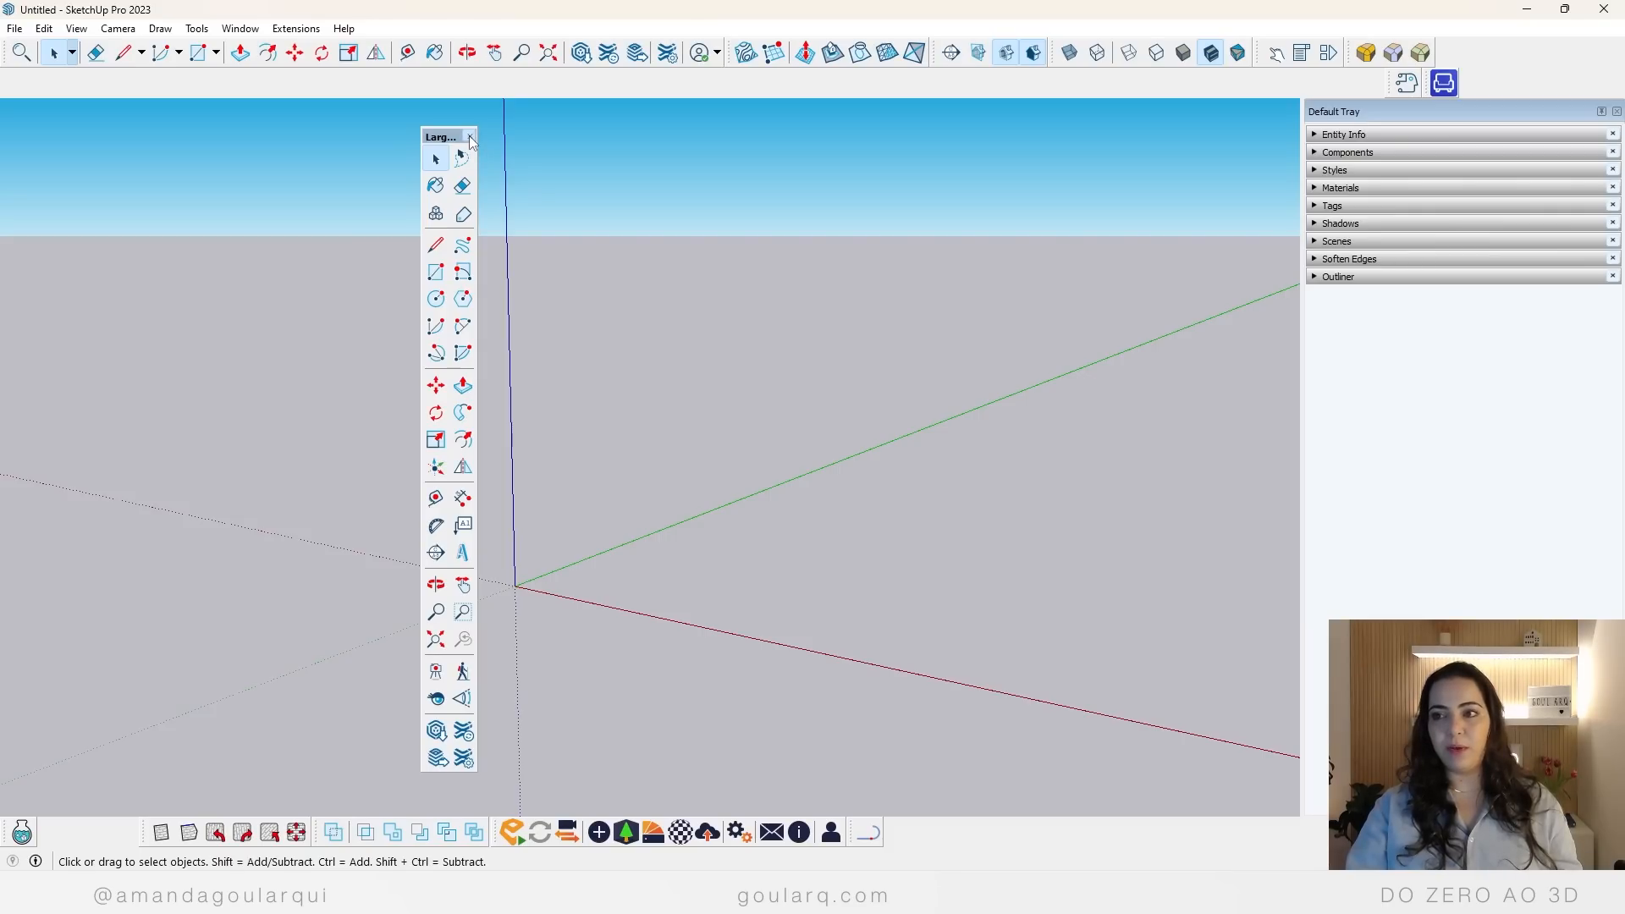
click(471, 137)
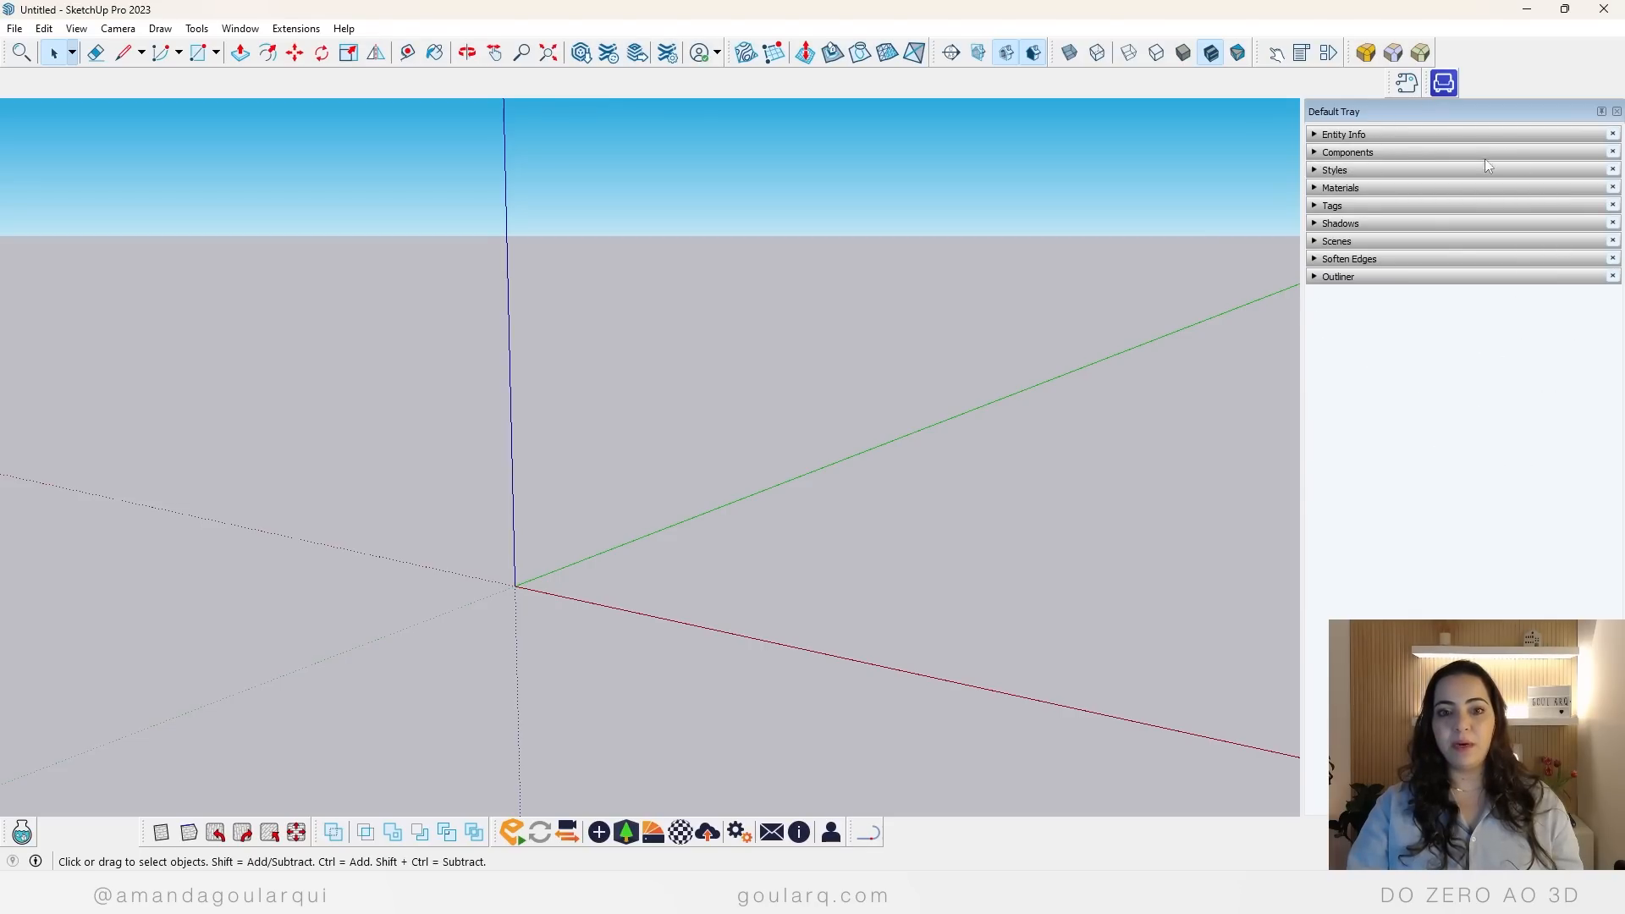
Step: Close the Default Tray
click(1322, 135)
click(1320, 135)
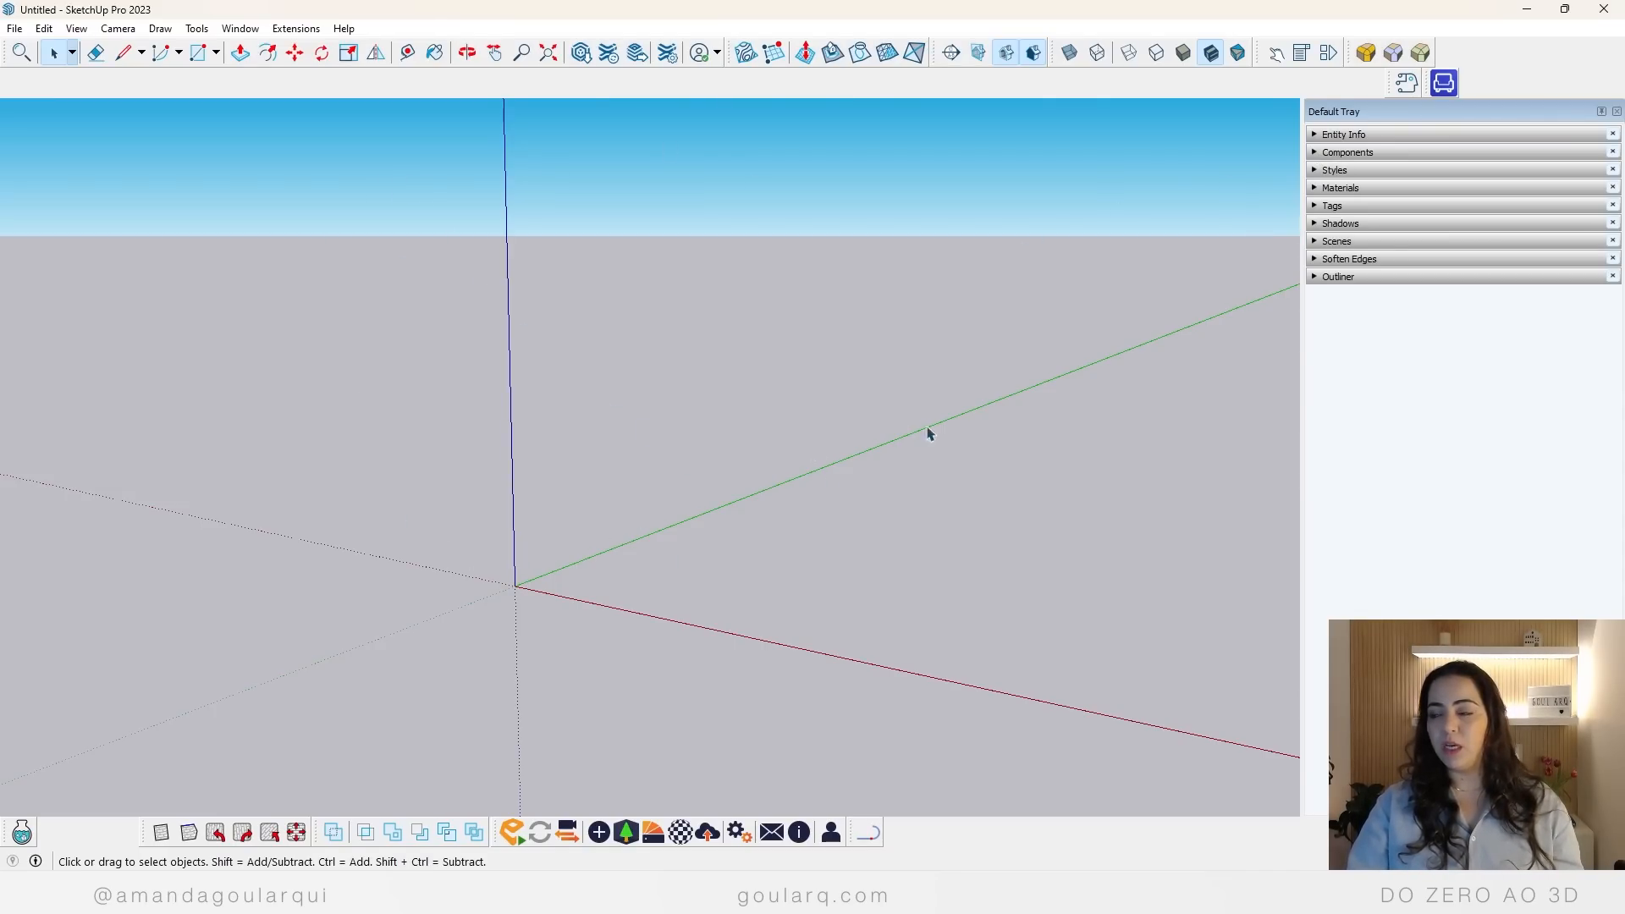
click(1616, 110)
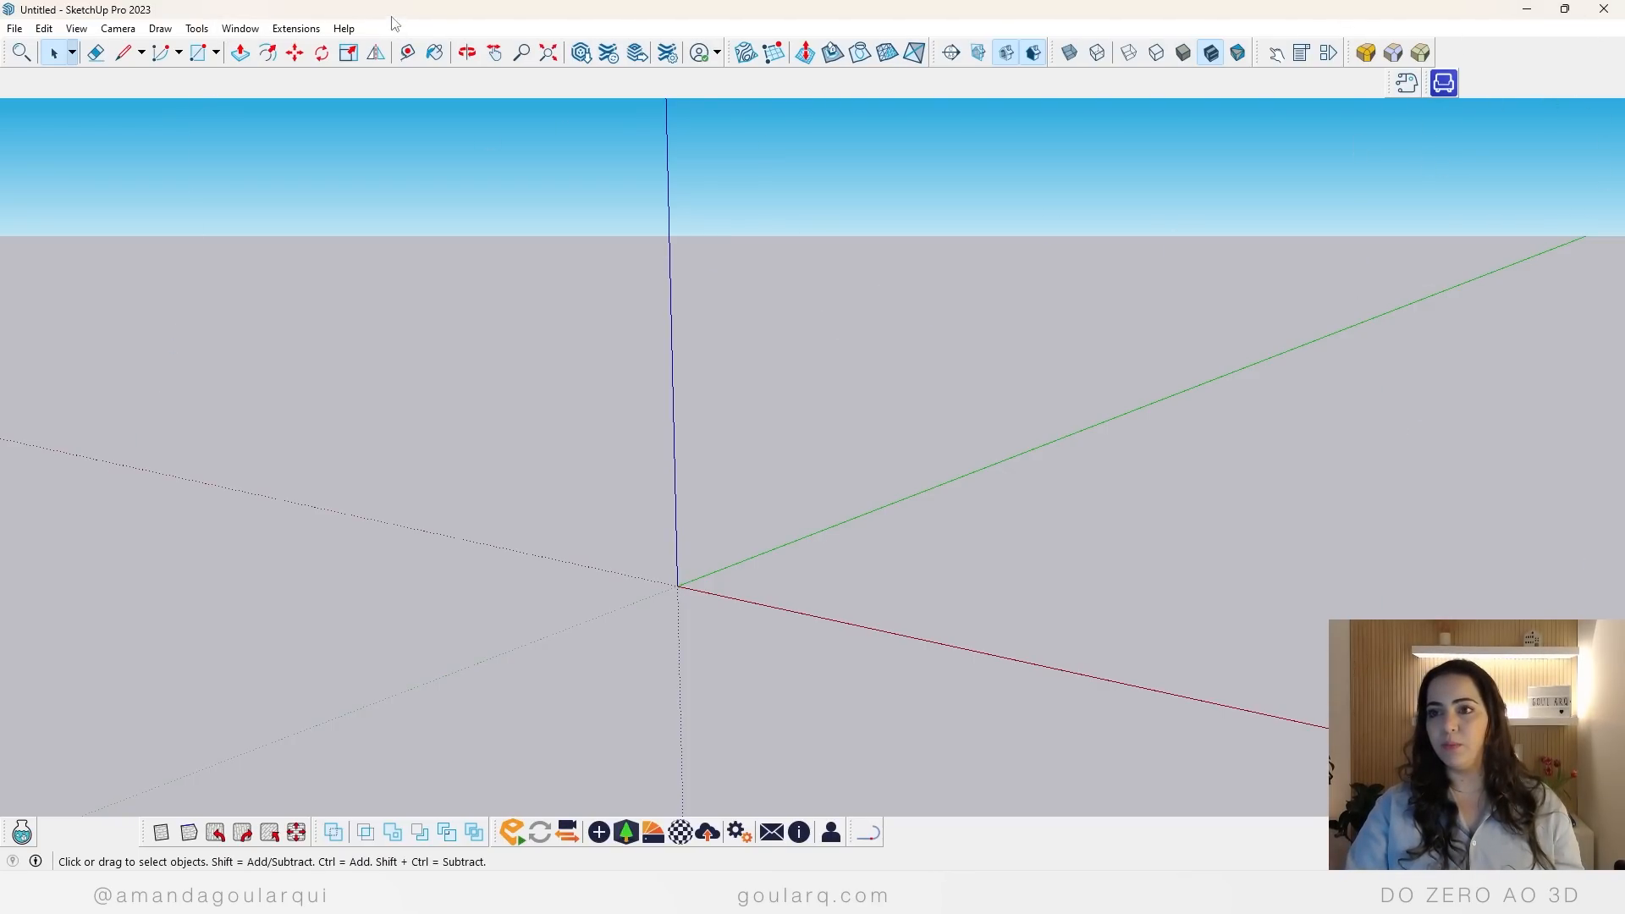
Step: Show the Default Tray again
click(242, 30)
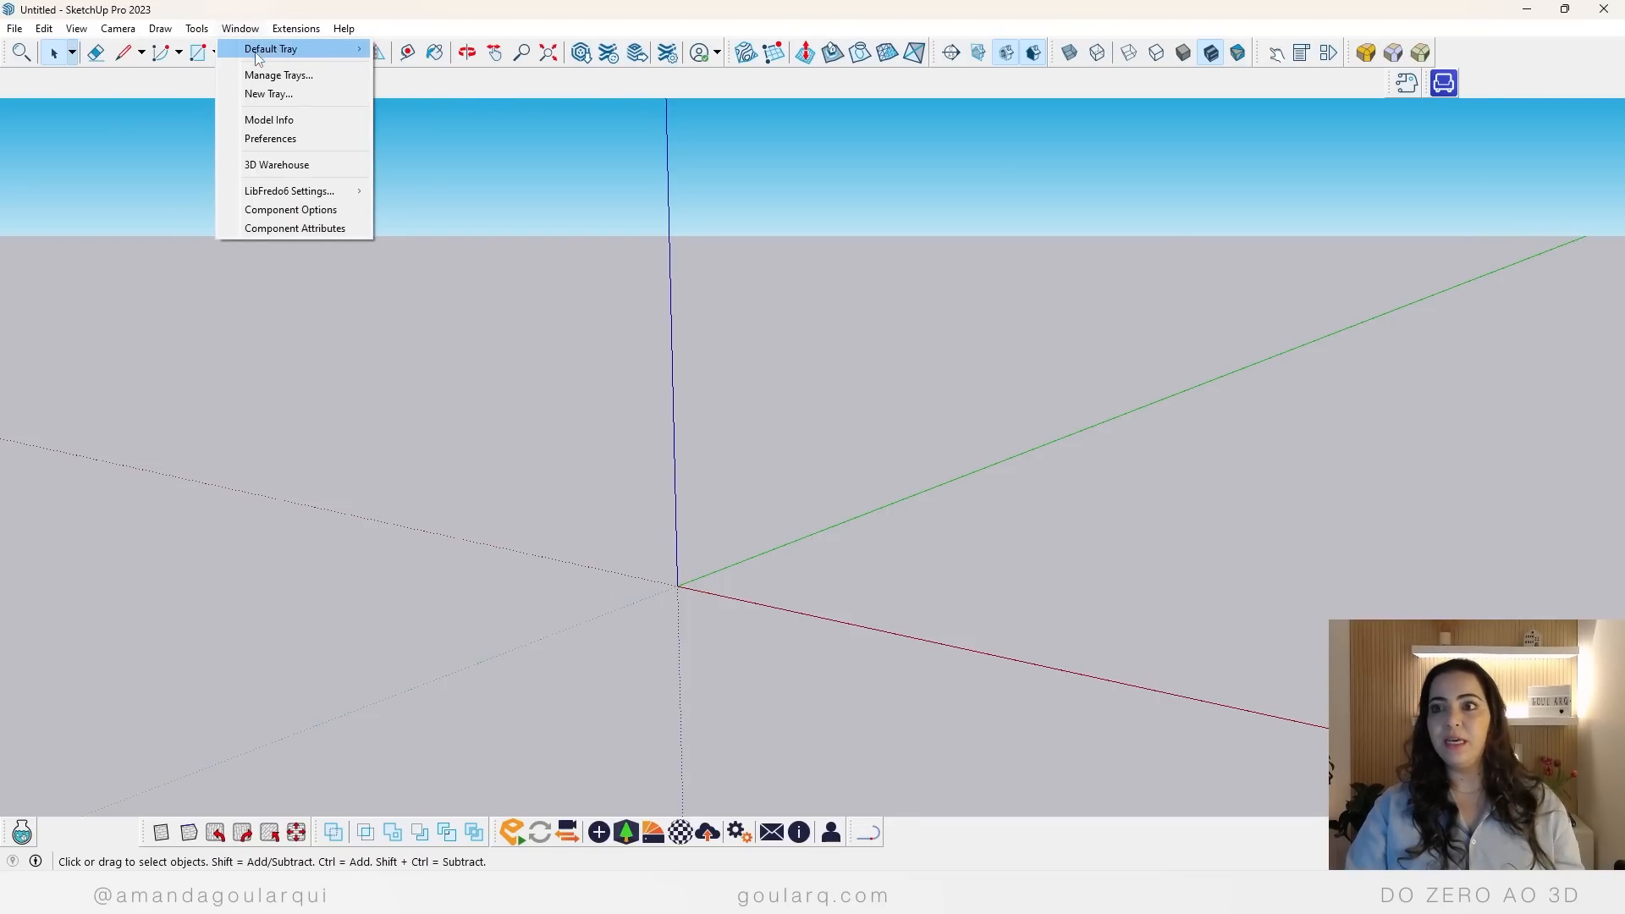
mouse_move(262, 55)
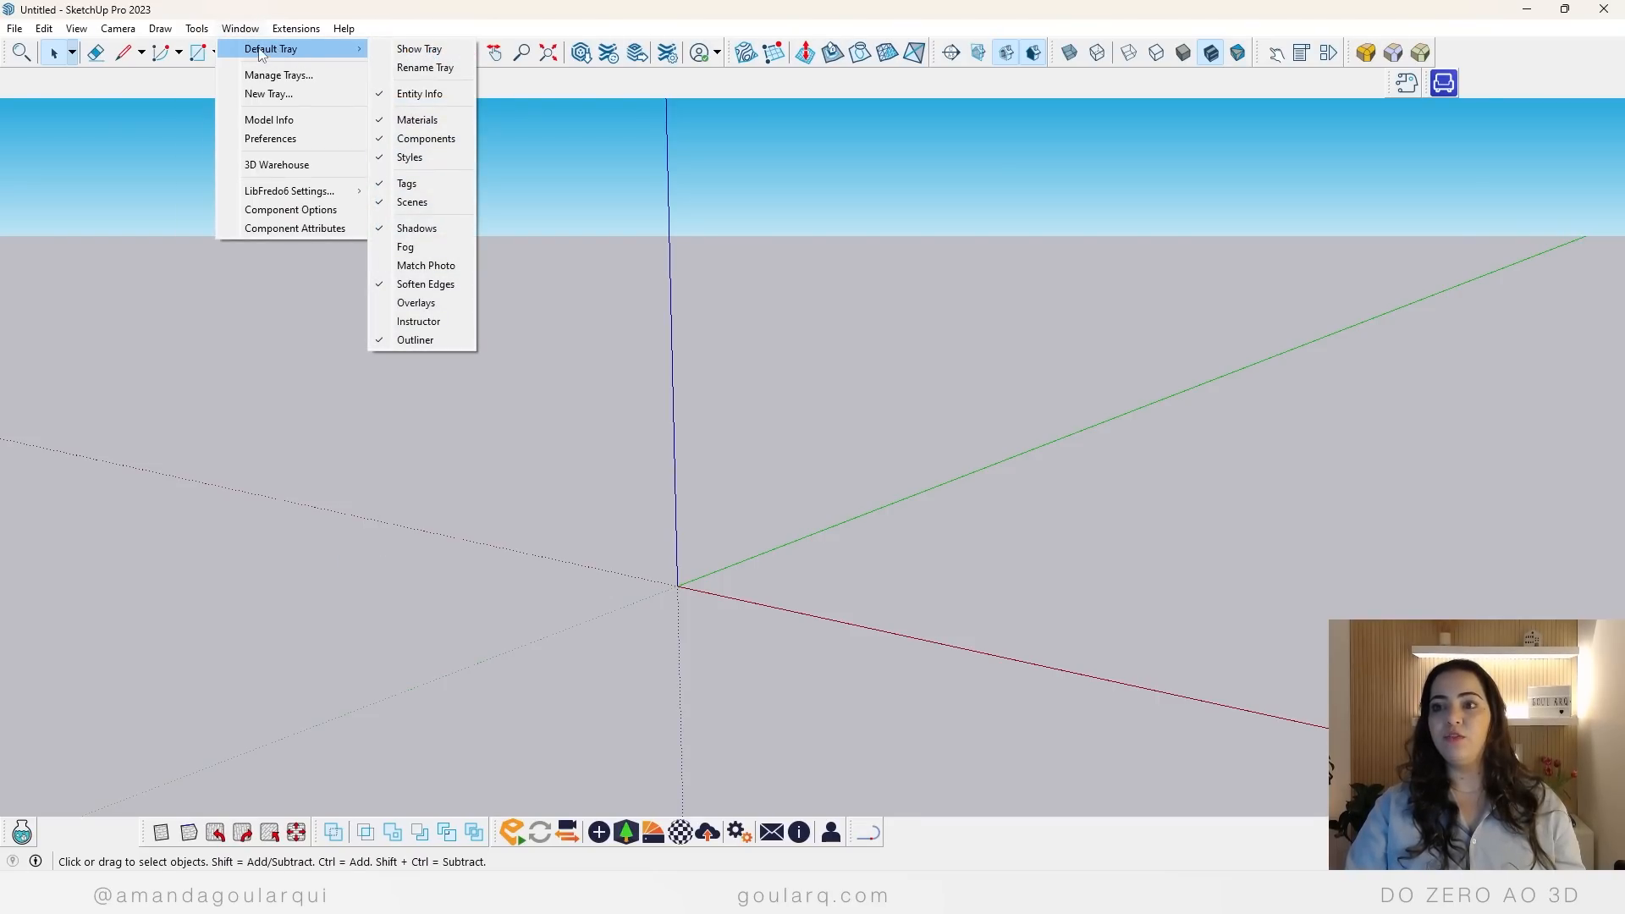
click(418, 49)
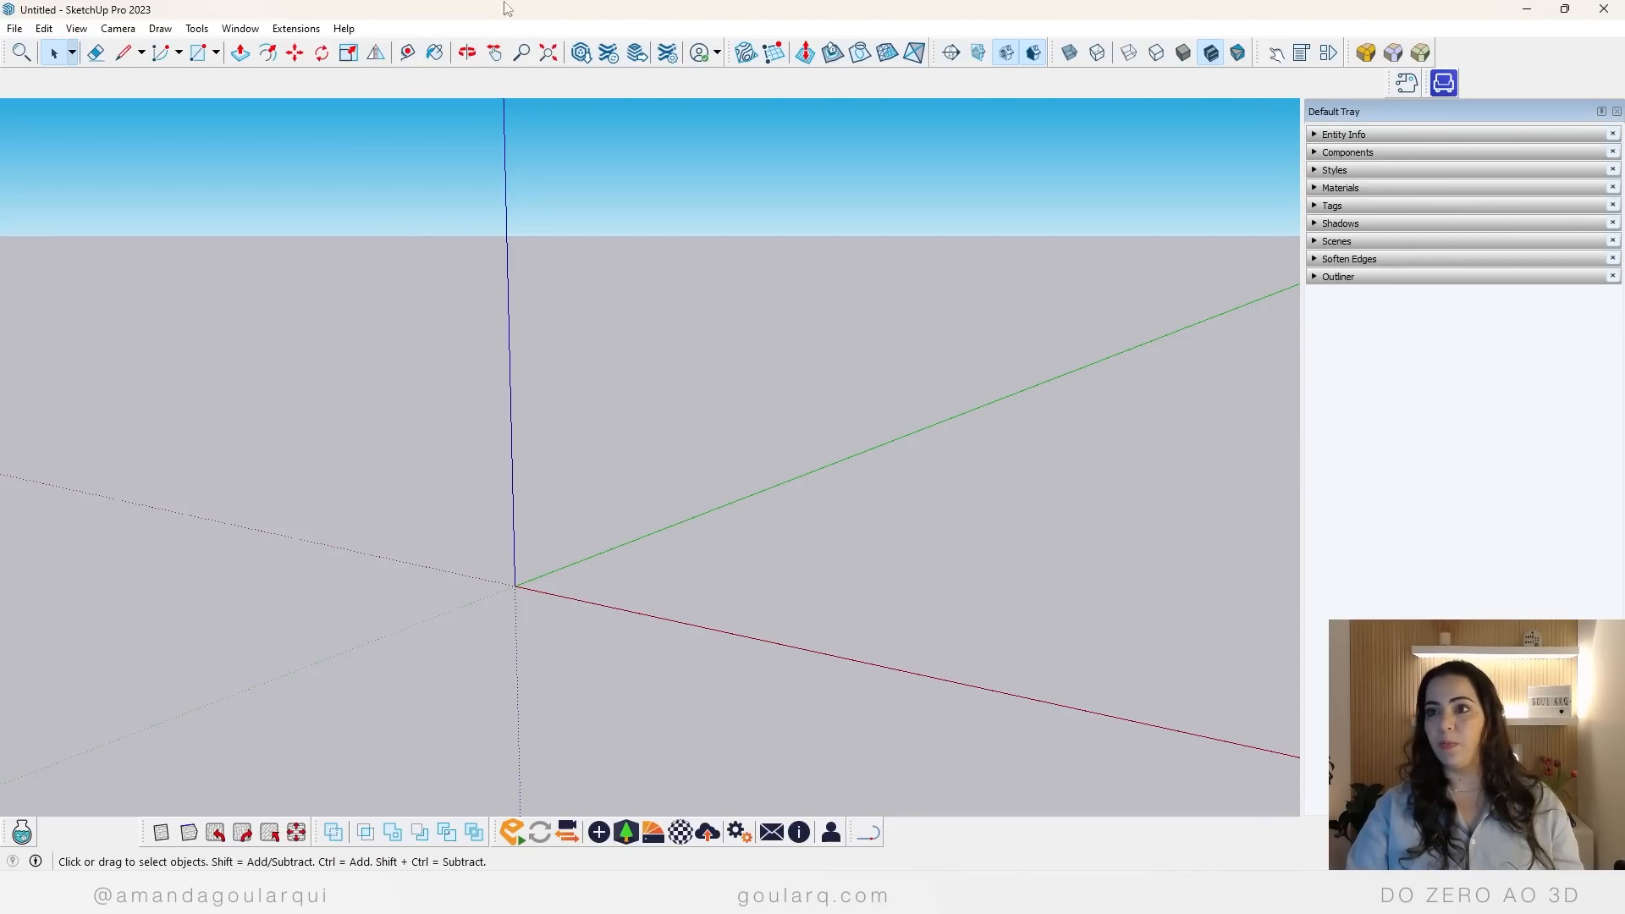
Step: Undock the Default Tray and move it freely over the drawing area
drag(1432, 112, 968, 254)
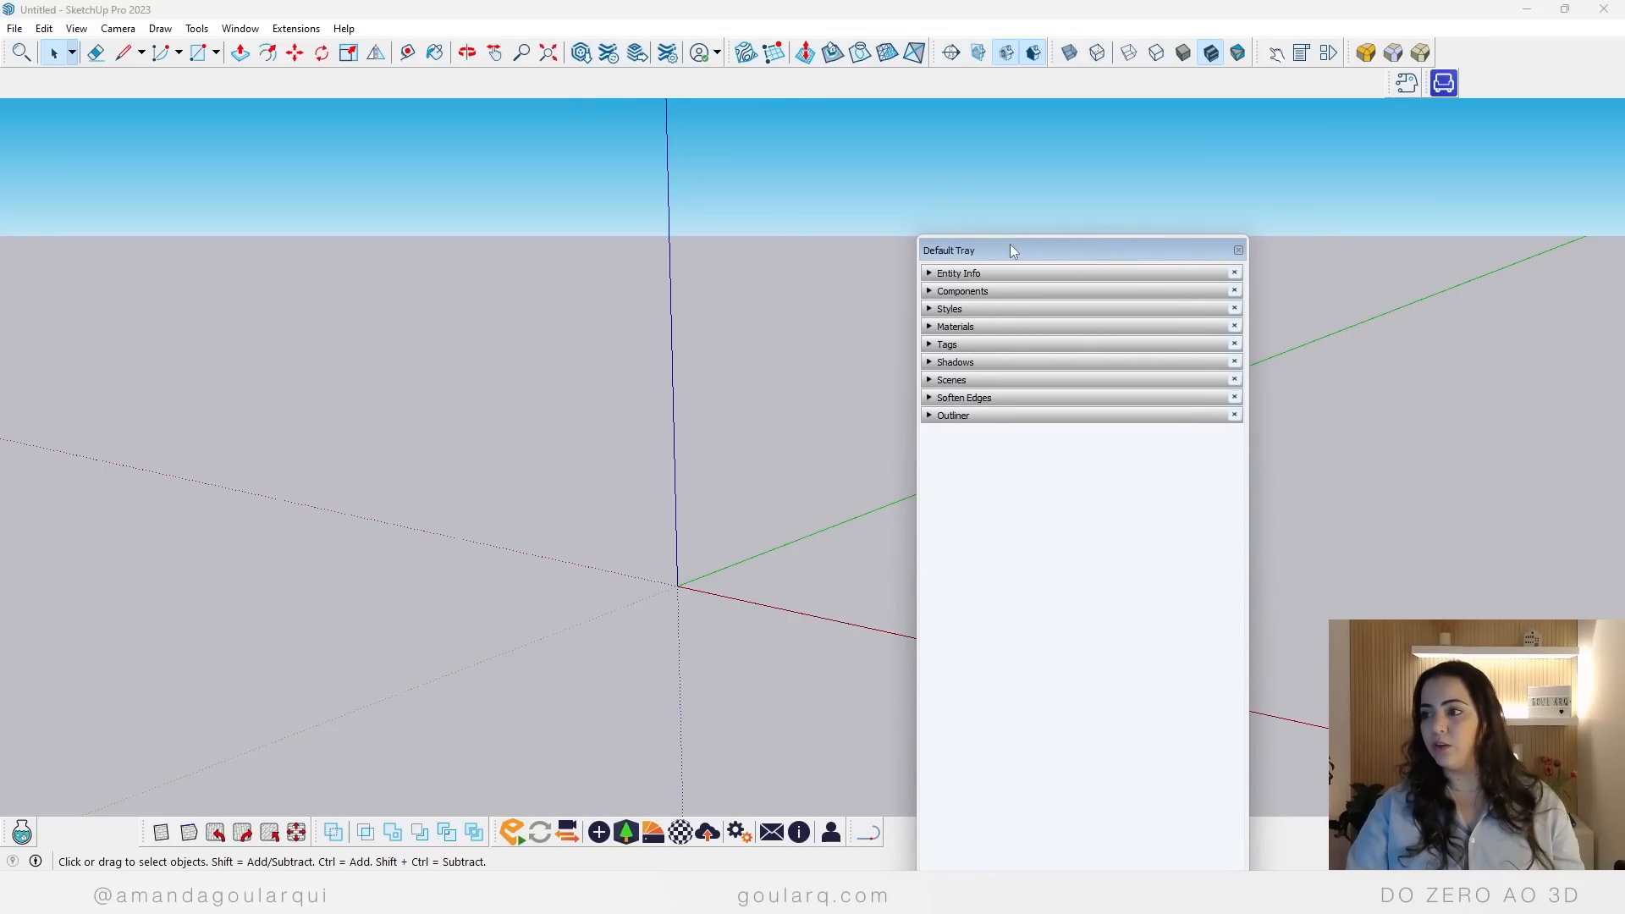
mouse_move(1007, 251)
mouse_down()
mouse_move(1024, 242)
mouse_move(955, 381)
mouse_move(859, 460)
mouse_up()
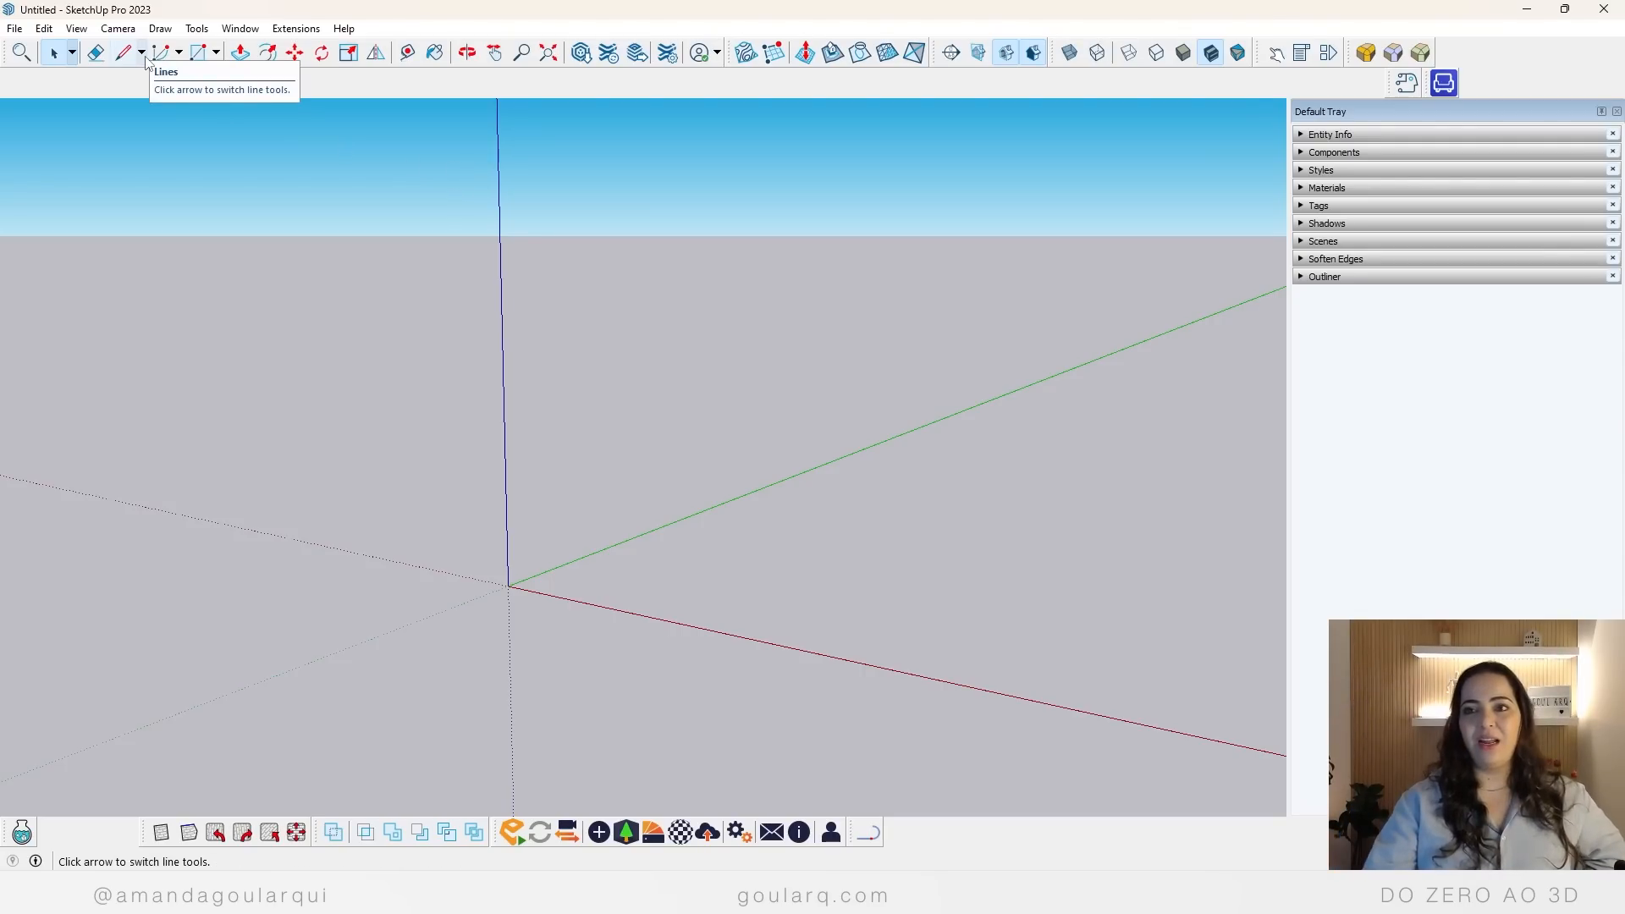
Step: Enable the Large Tool Set toolbar and dock it along the edge of the drawing area
click(85, 32)
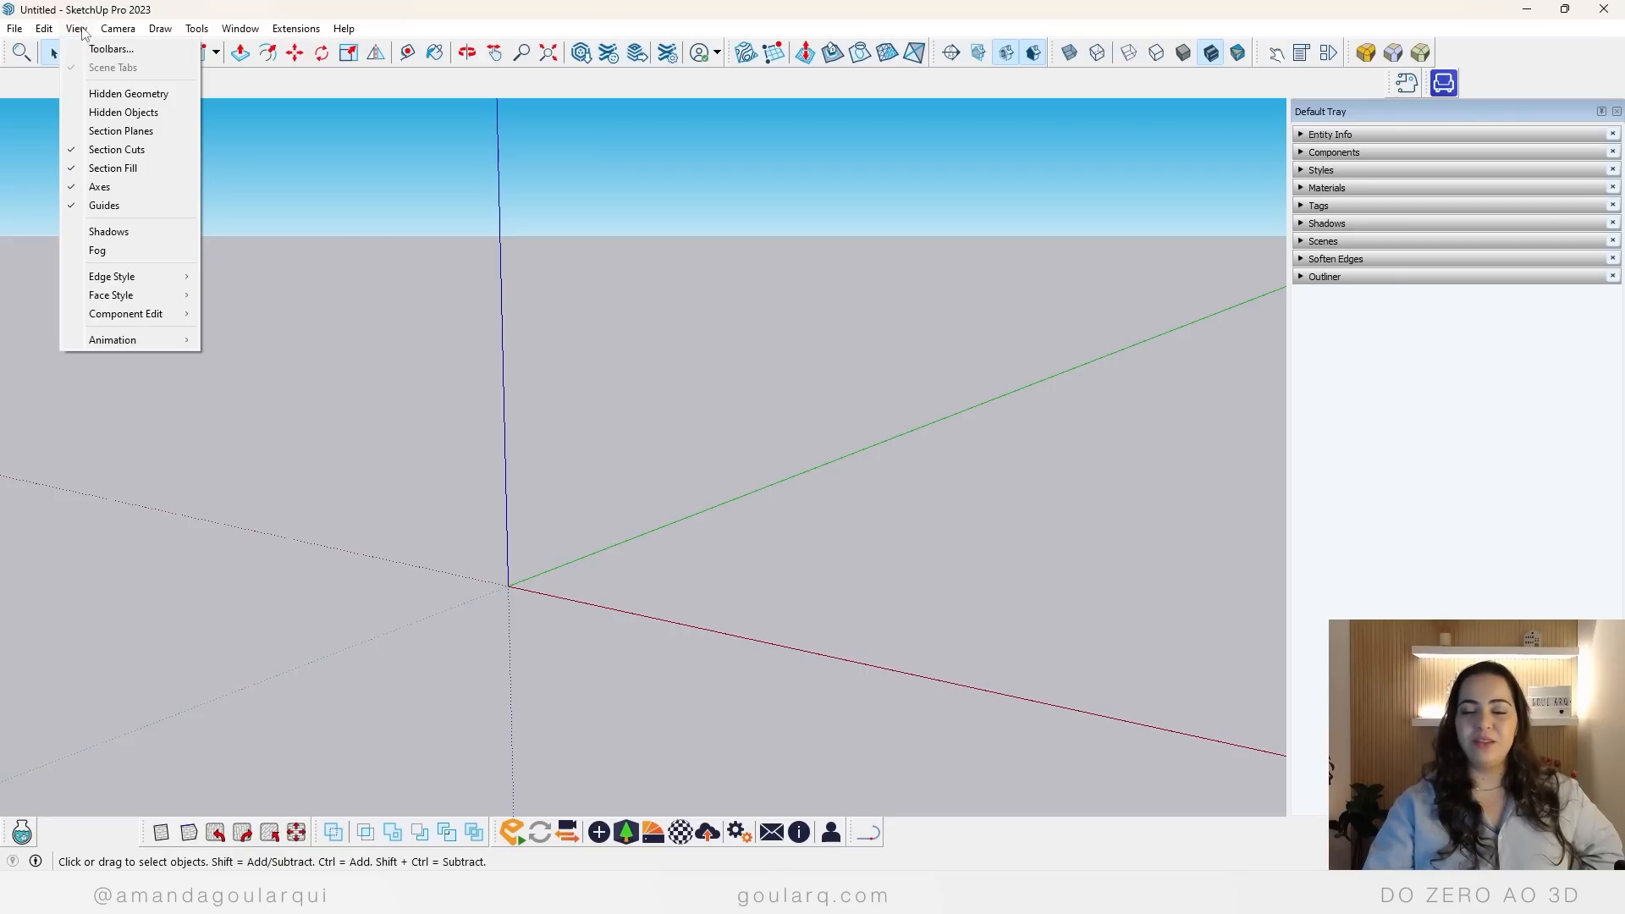
click(100, 49)
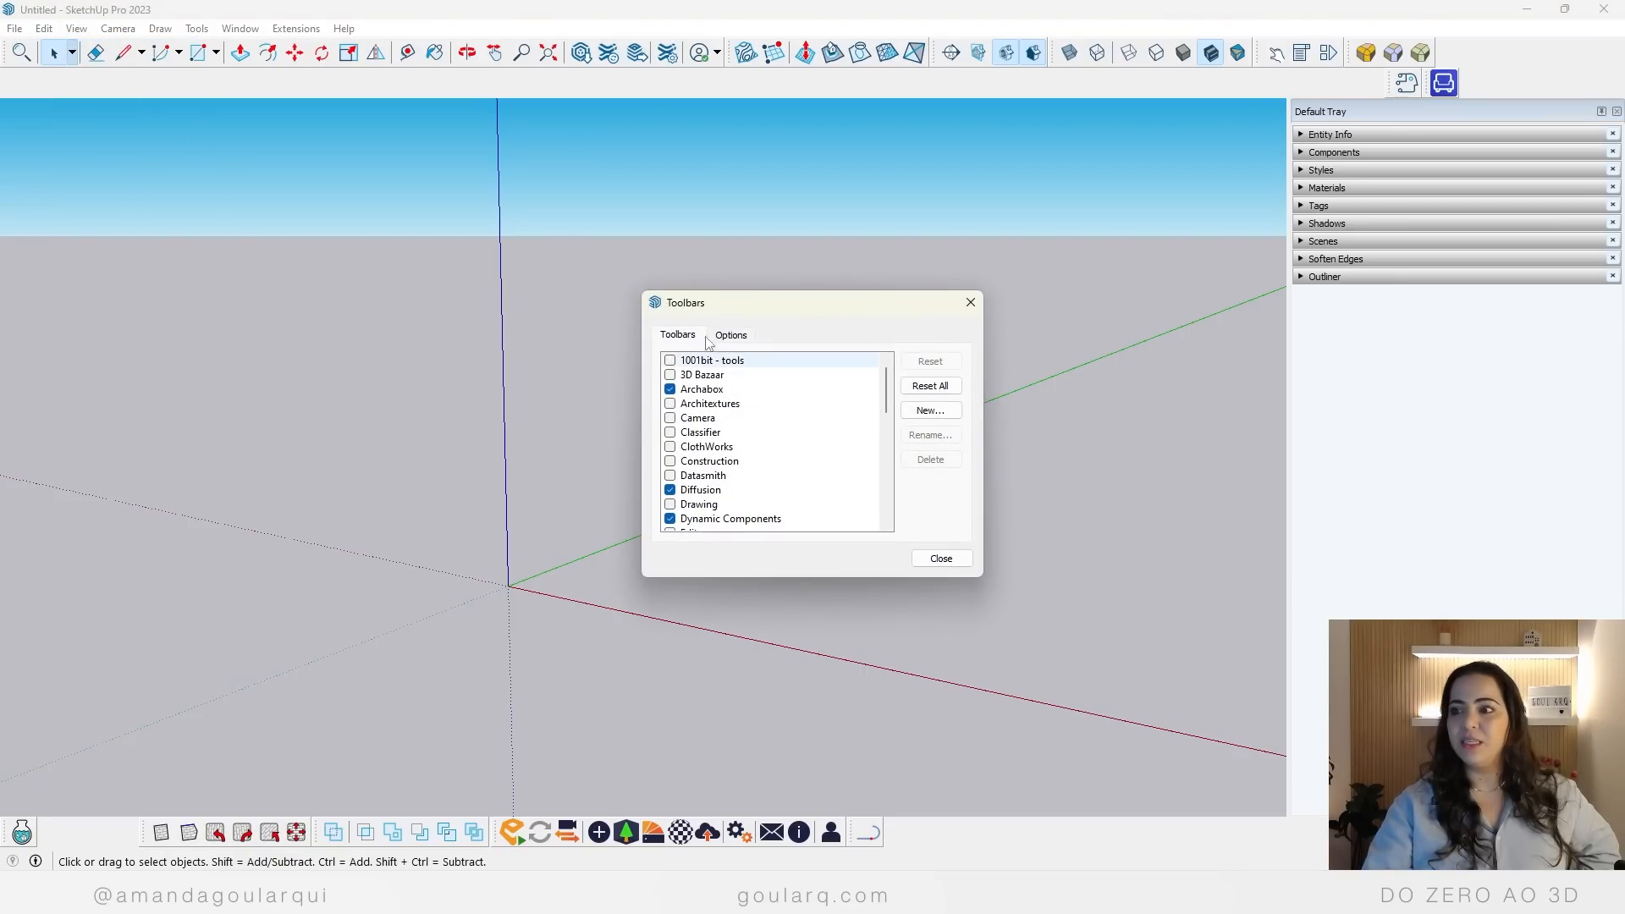
drag(711, 315, 509, 305)
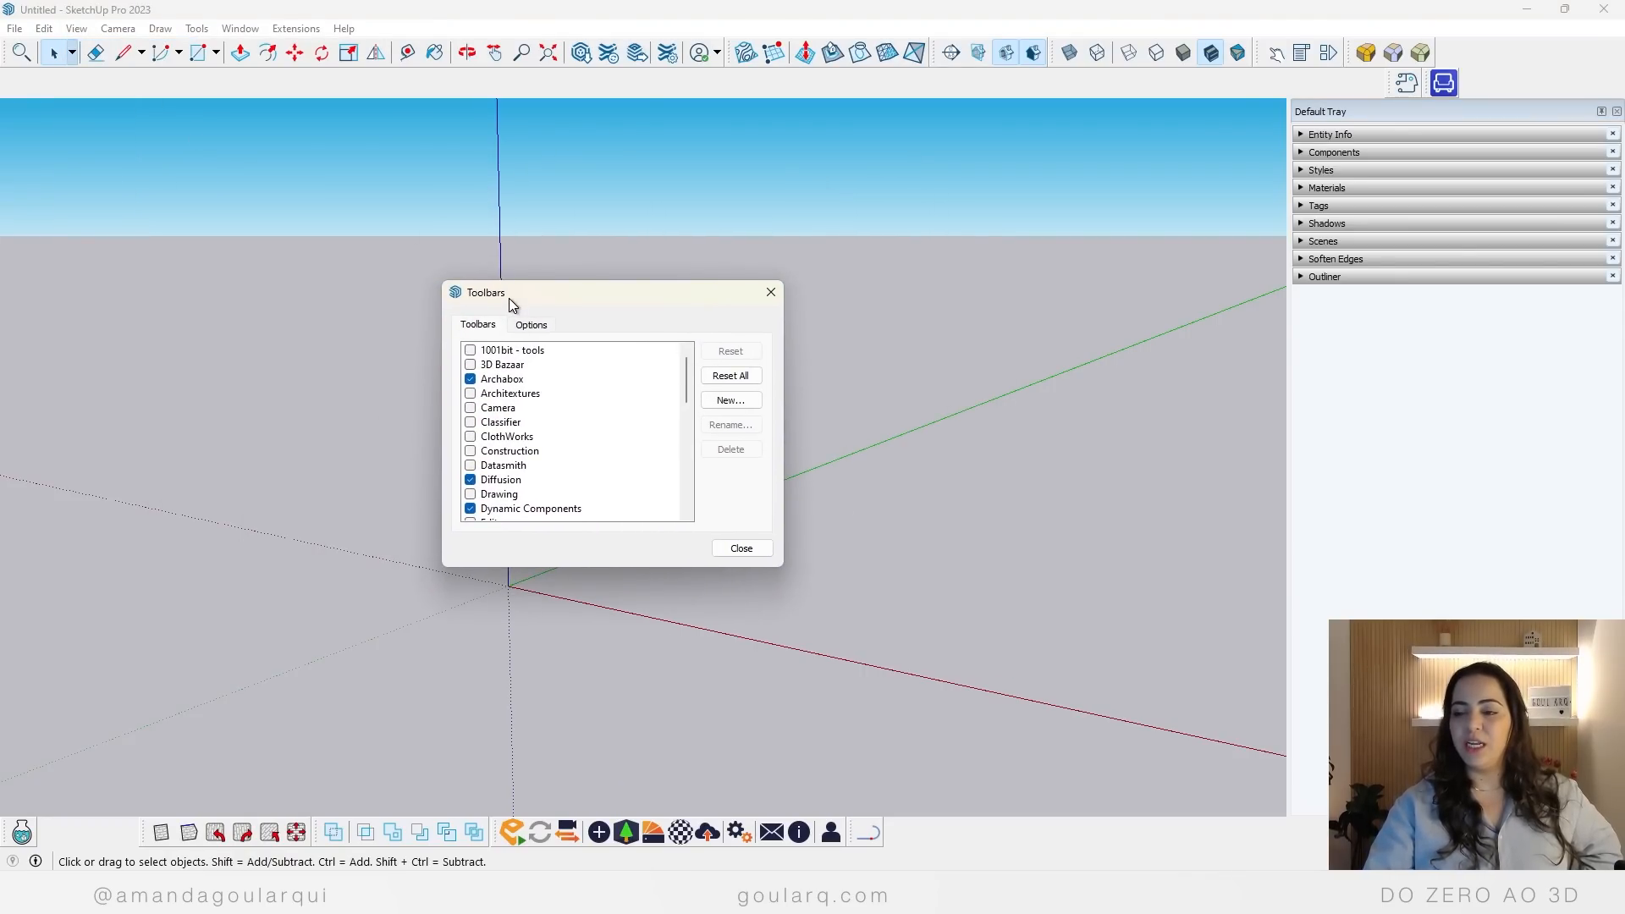
scroll(581, 424, down, 1)
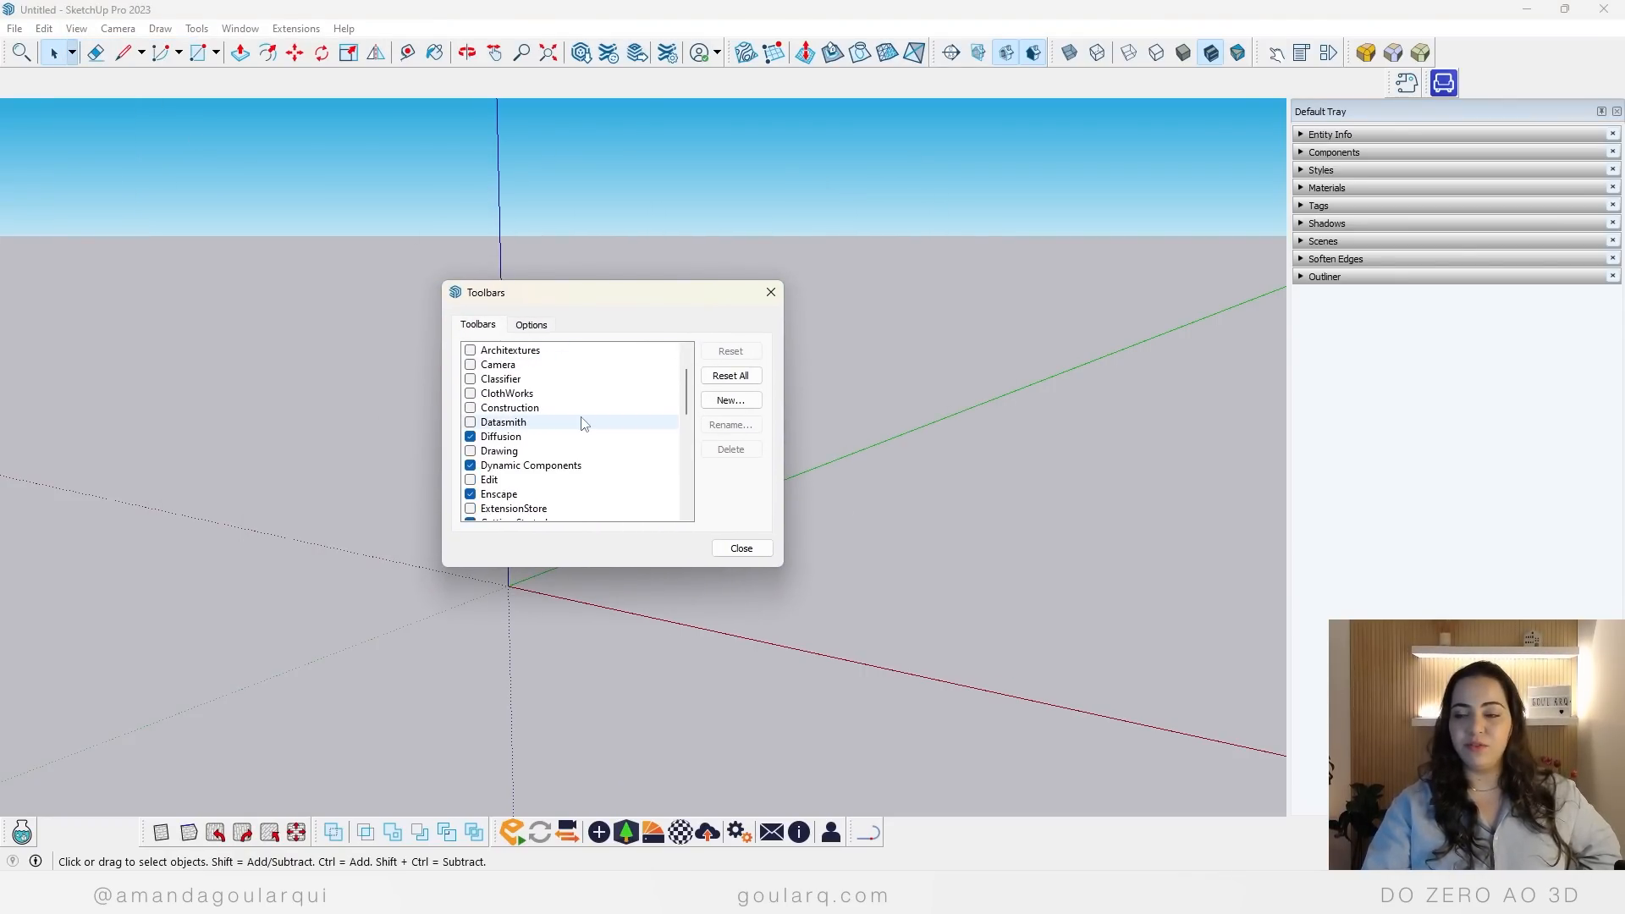
scroll(581, 423, down, 2)
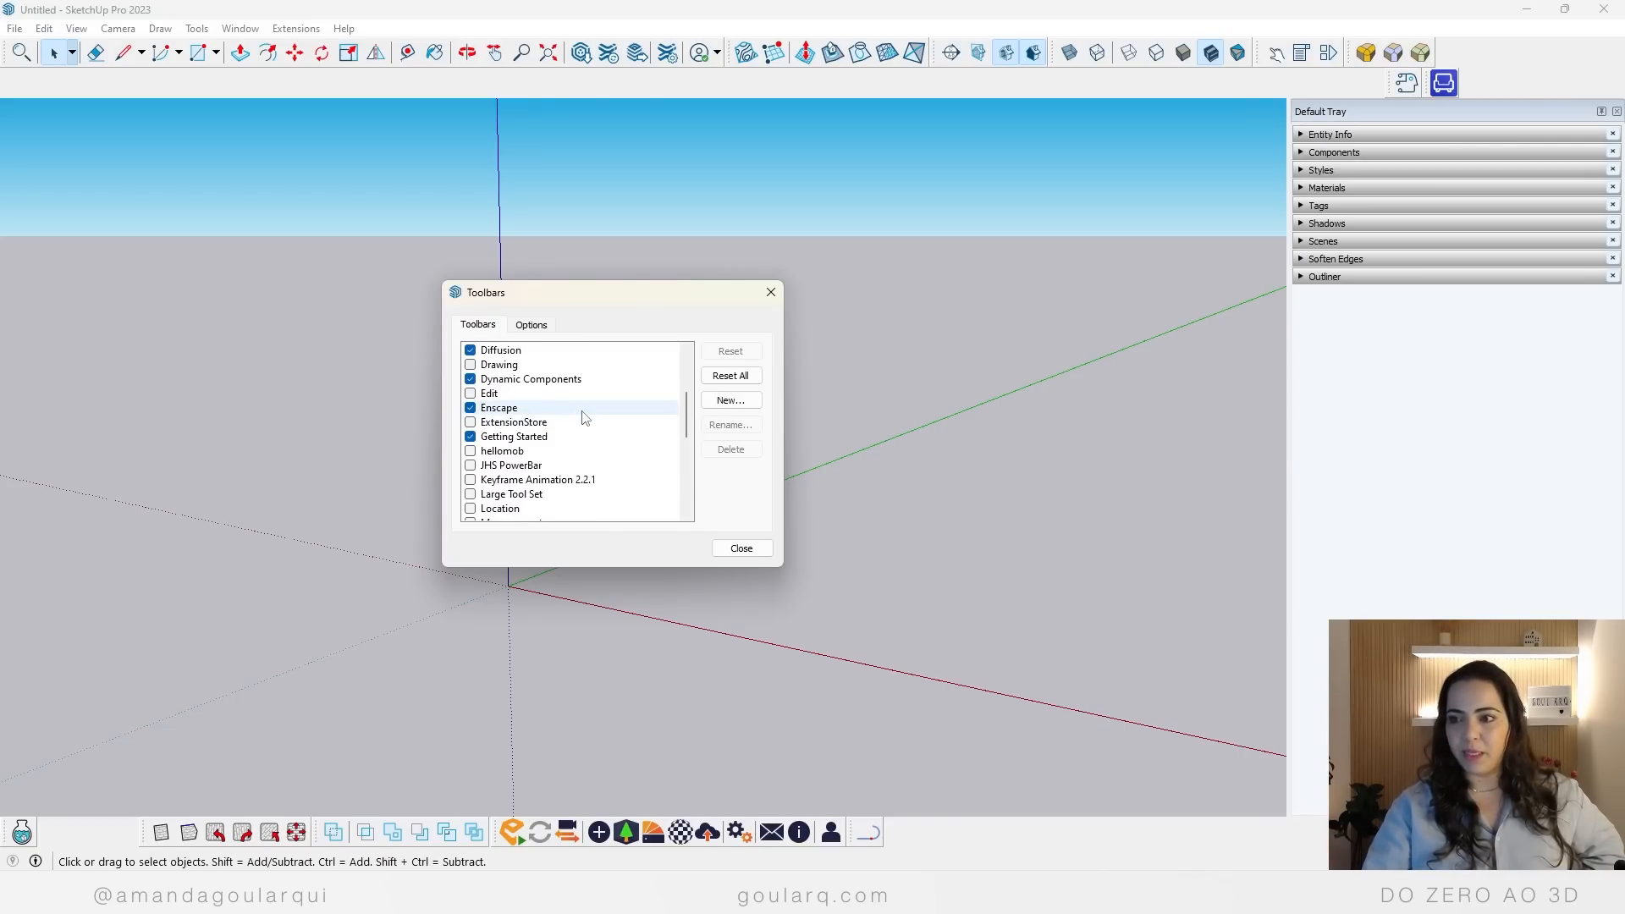
click(470, 495)
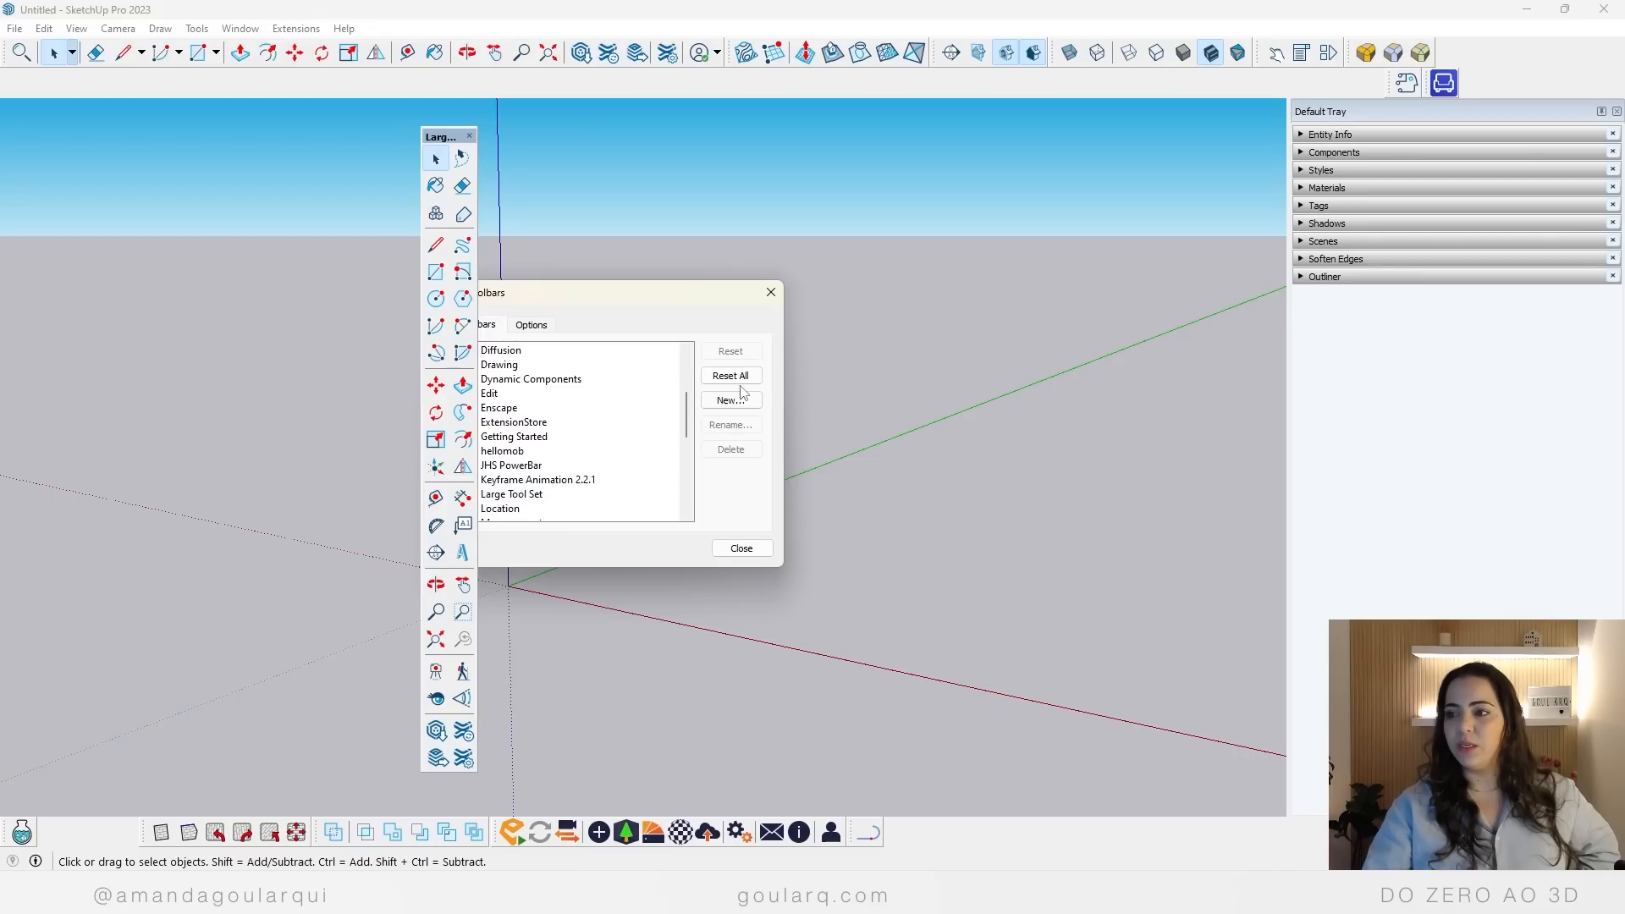
click(770, 292)
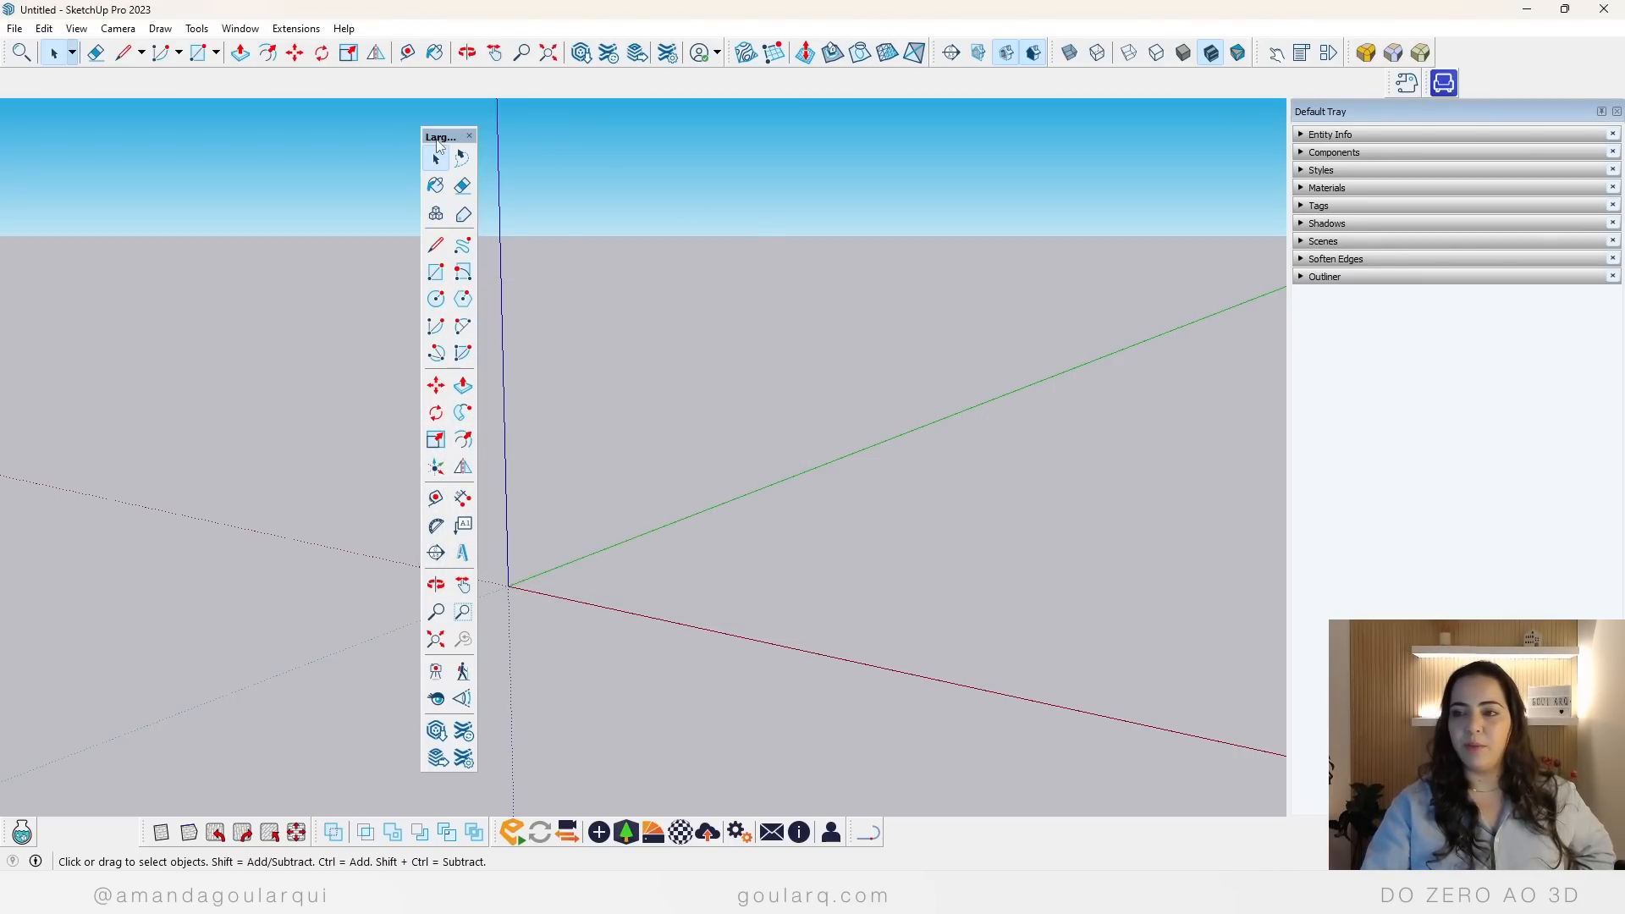
drag(438, 137, 38, 110)
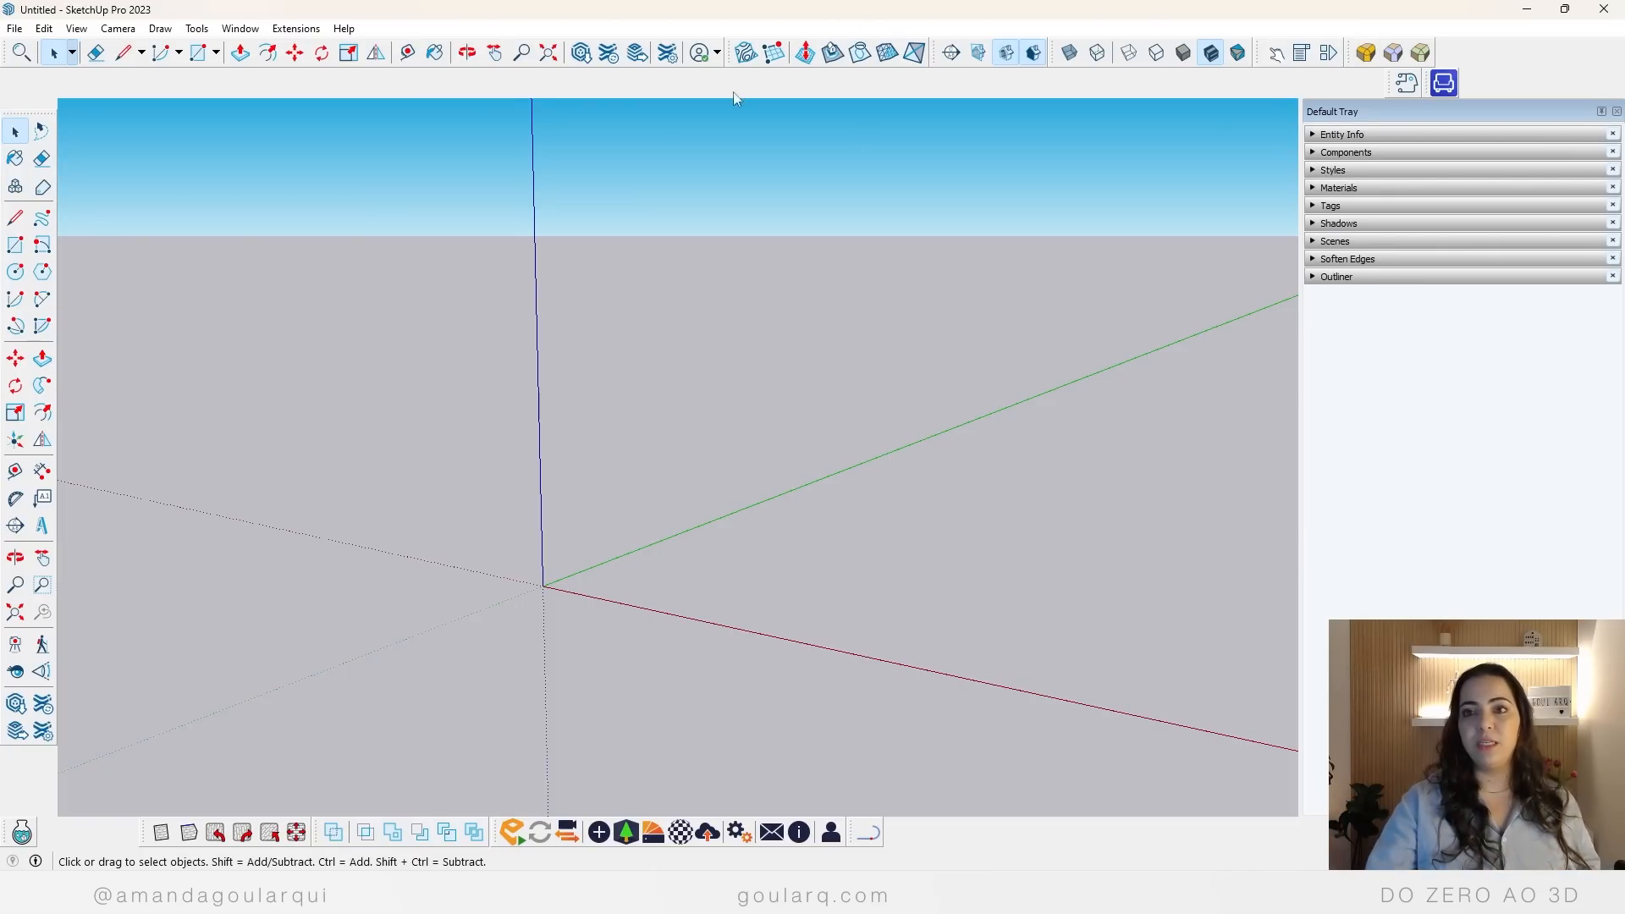
Step: Import the _PLANTA 2D BASE model from the Projeto Planta folder of workshop DOZERO AO 3D on Google Drive
click(14, 28)
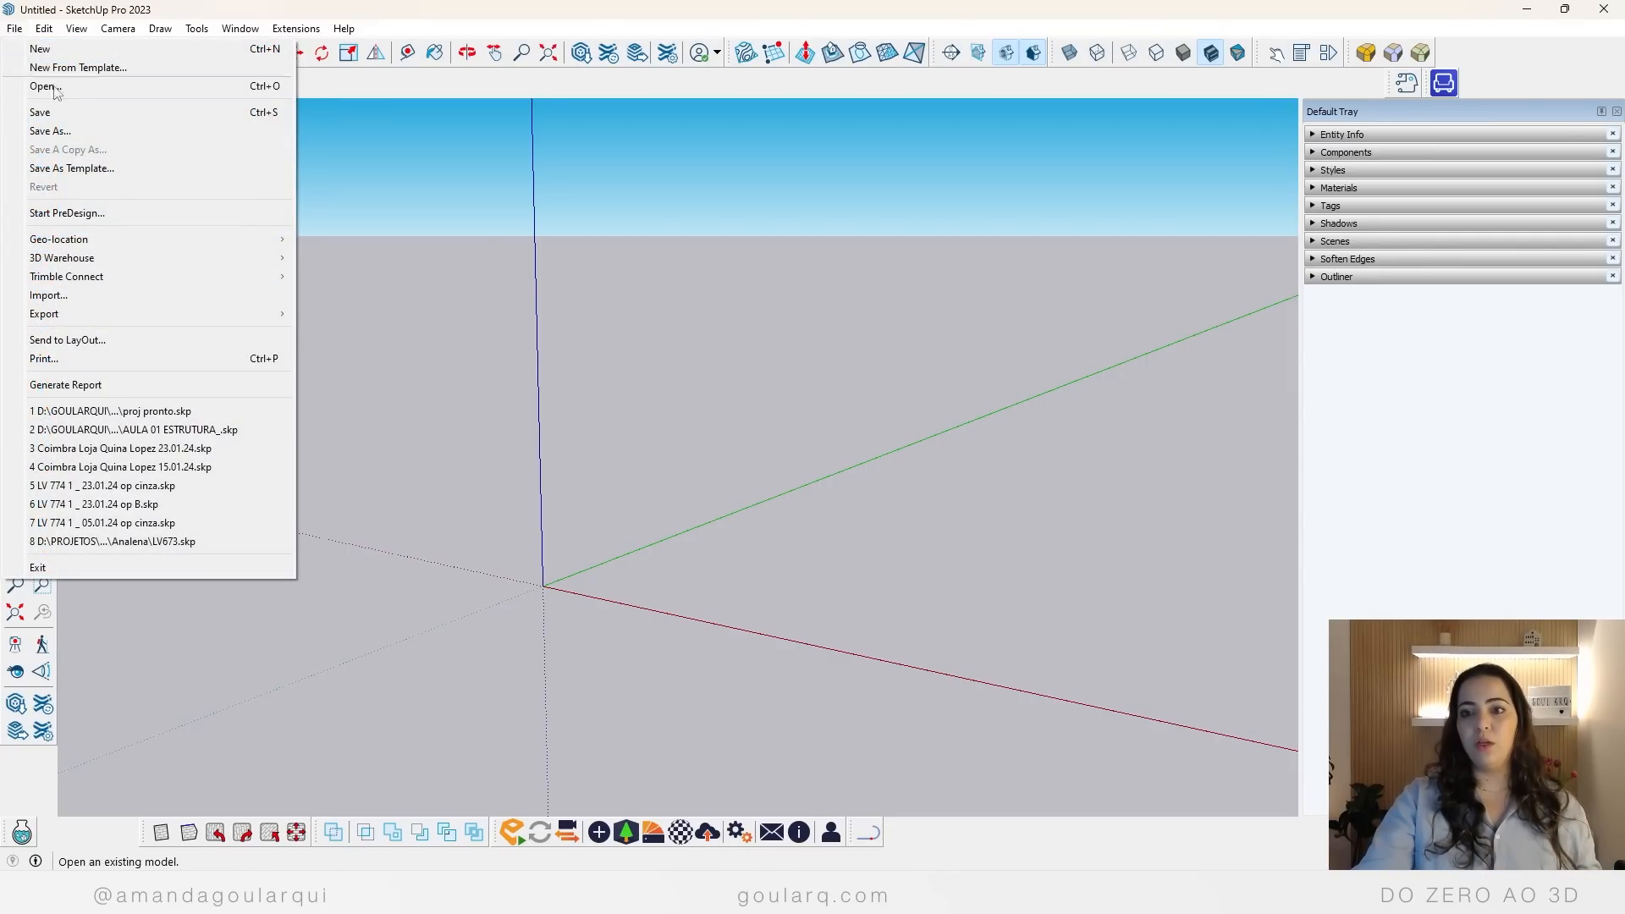
click(45, 298)
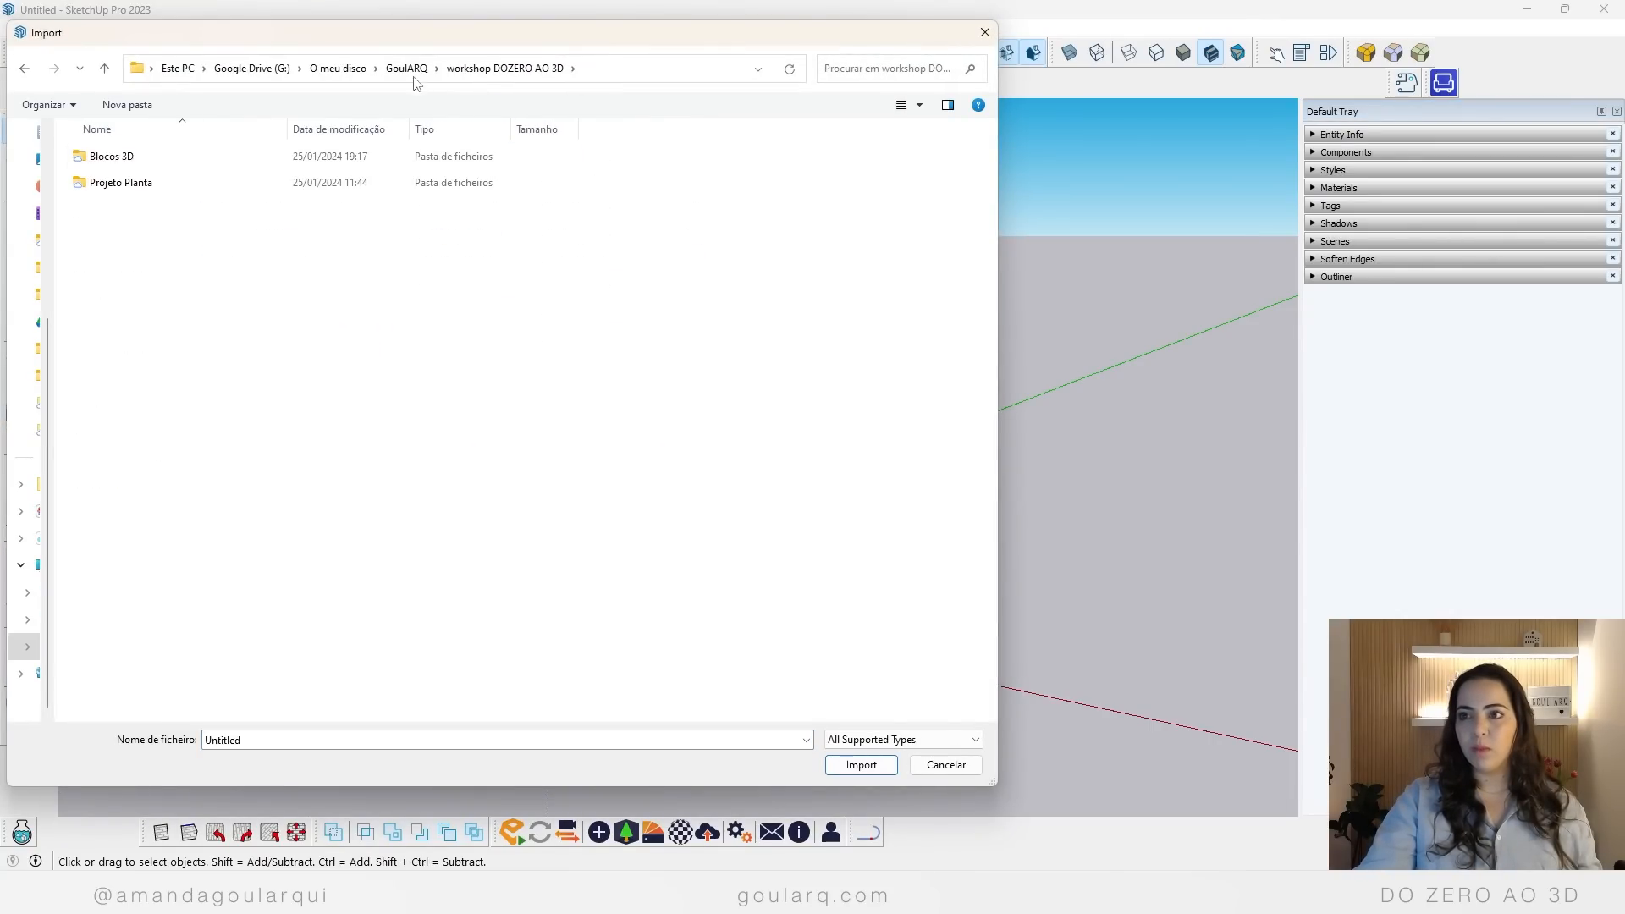
click(407, 68)
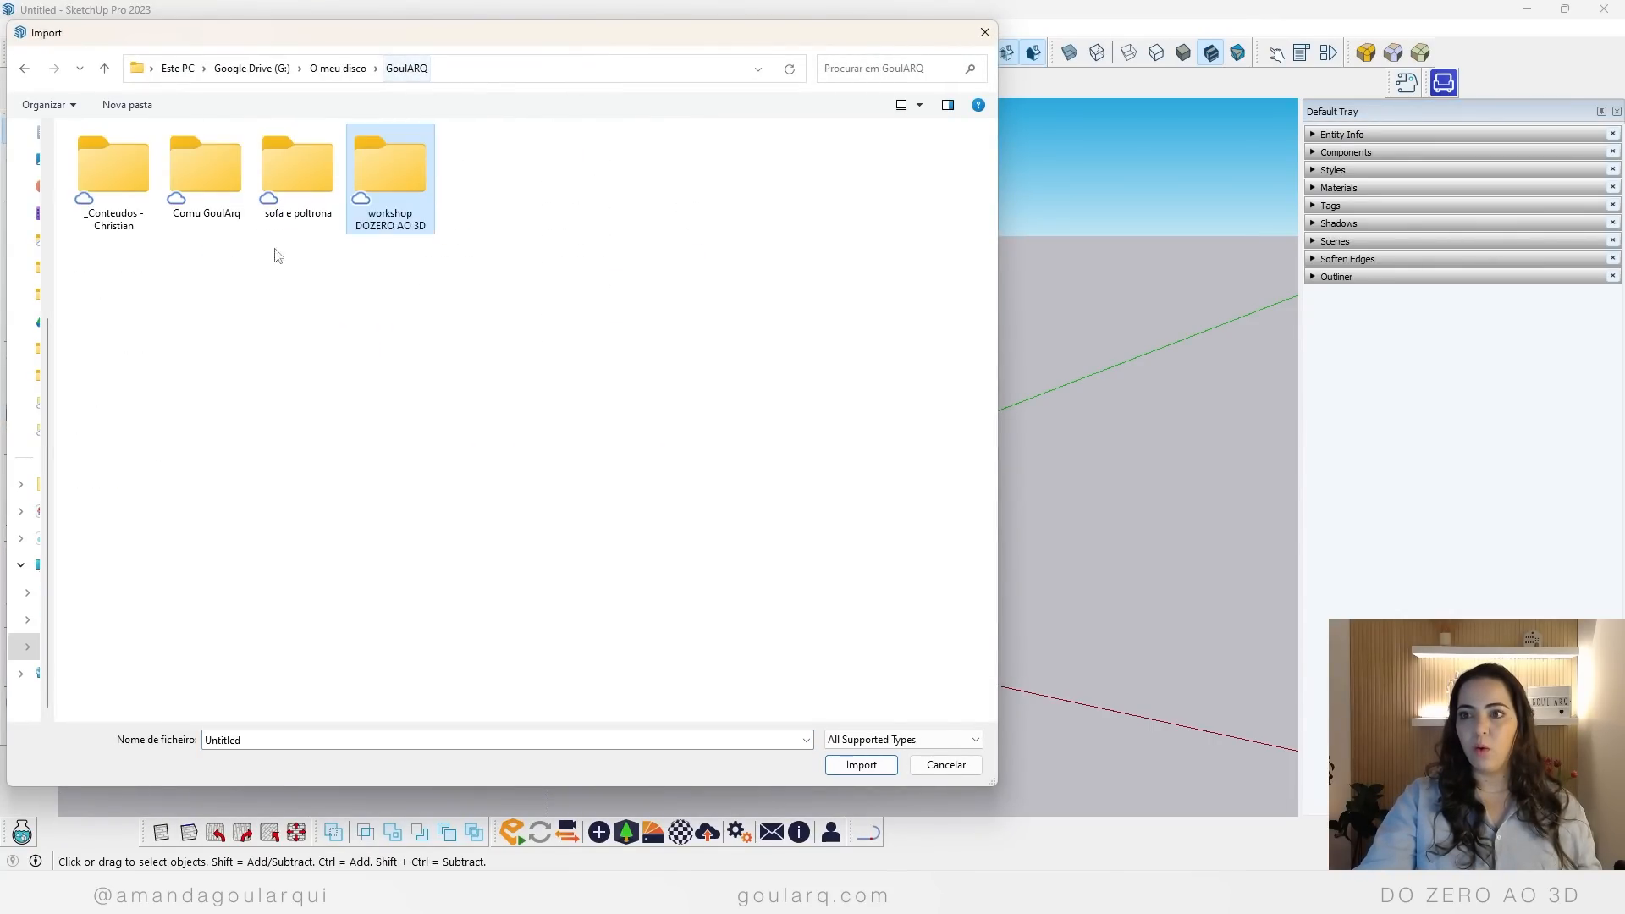
double_click(403, 184)
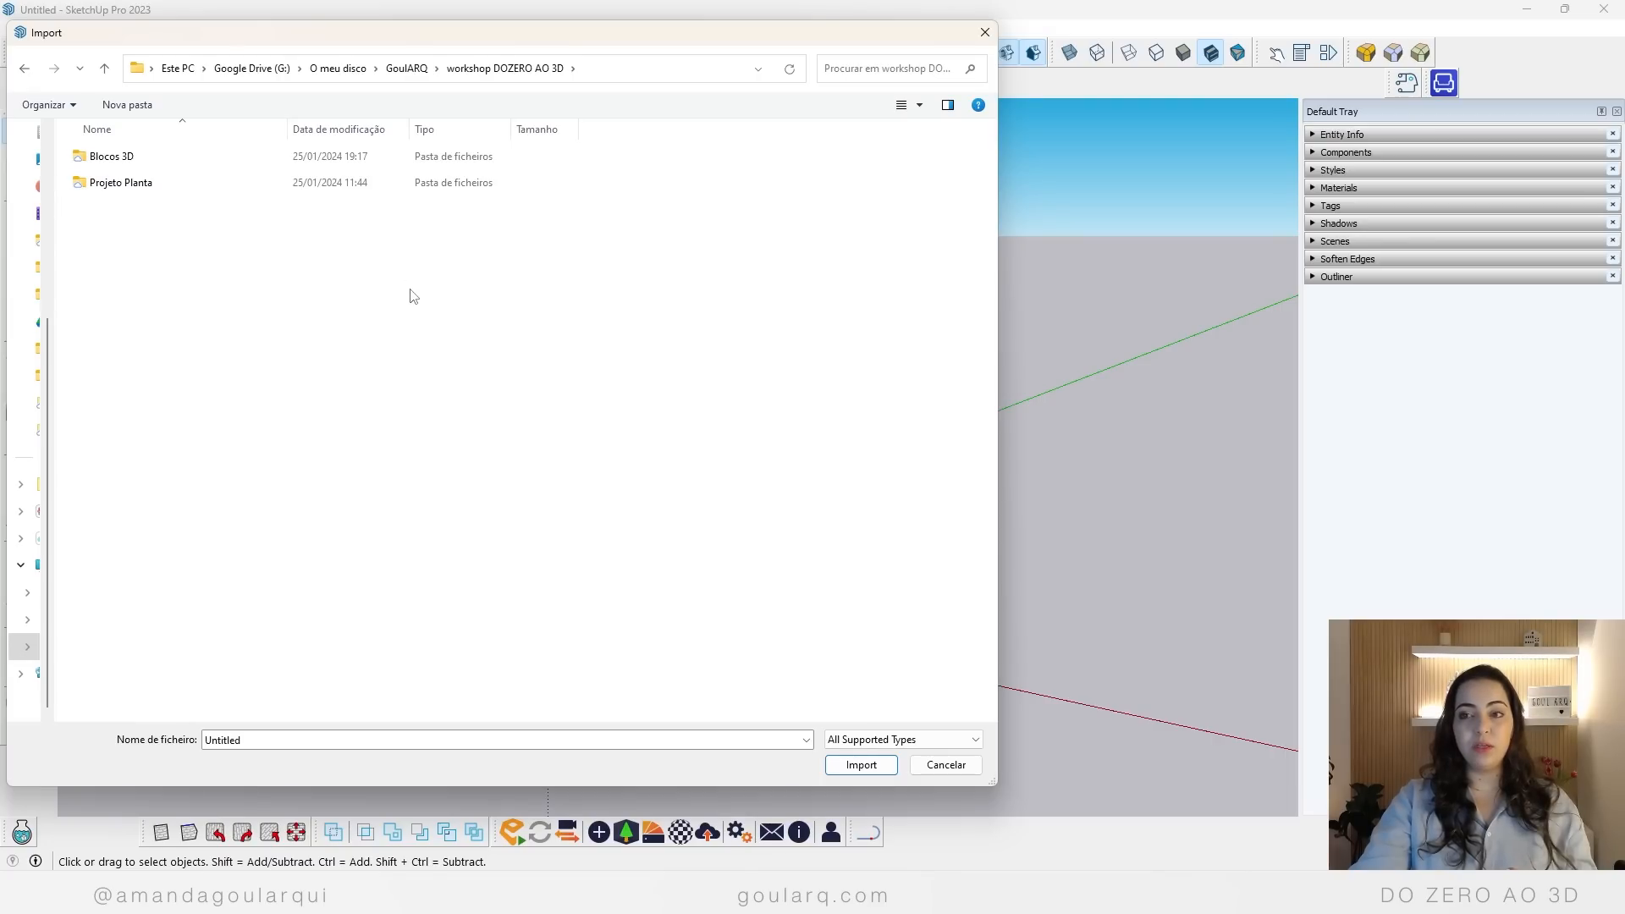
double_click(142, 192)
click(132, 160)
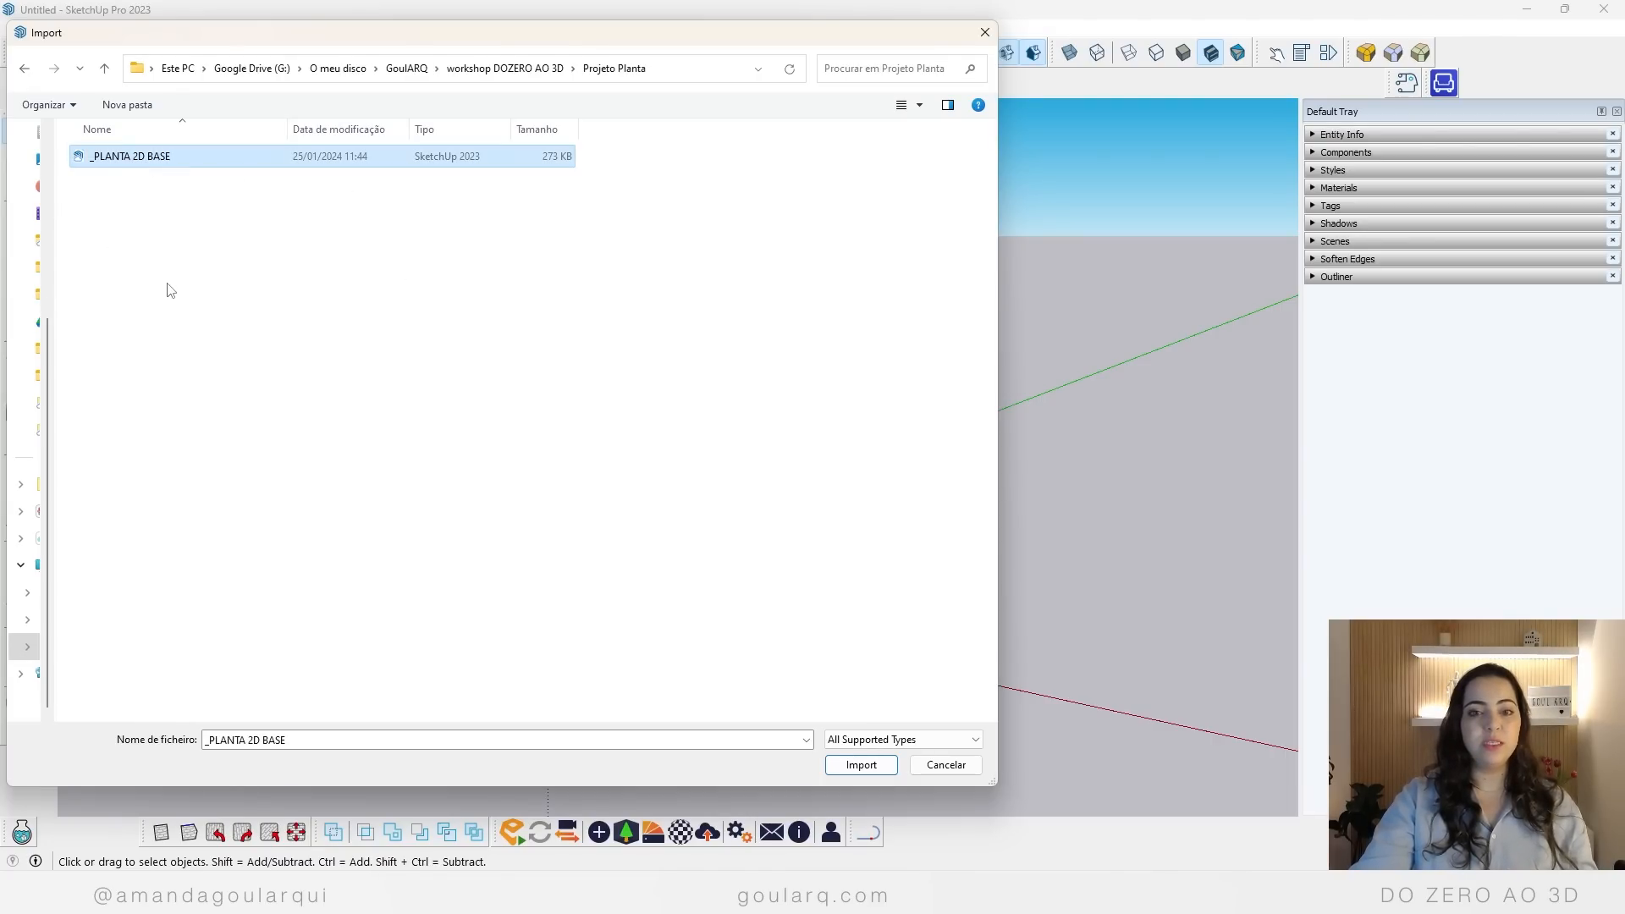
click(861, 765)
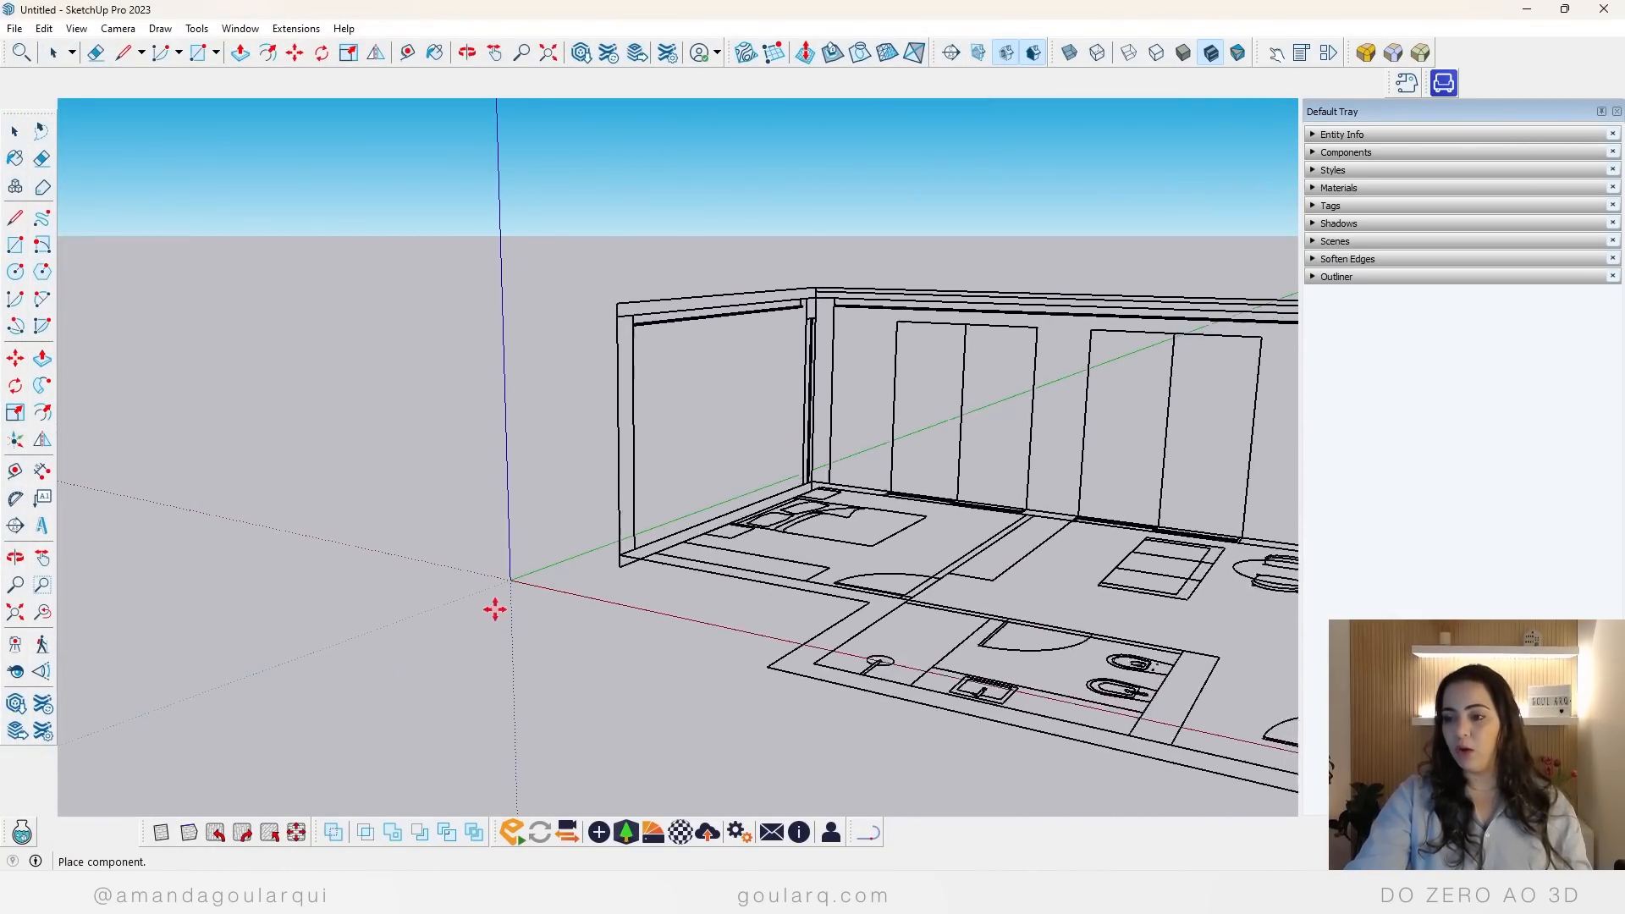
Step: Place the imported floor plan at the axes' origin and deselect it
scroll(603, 475, down, 4)
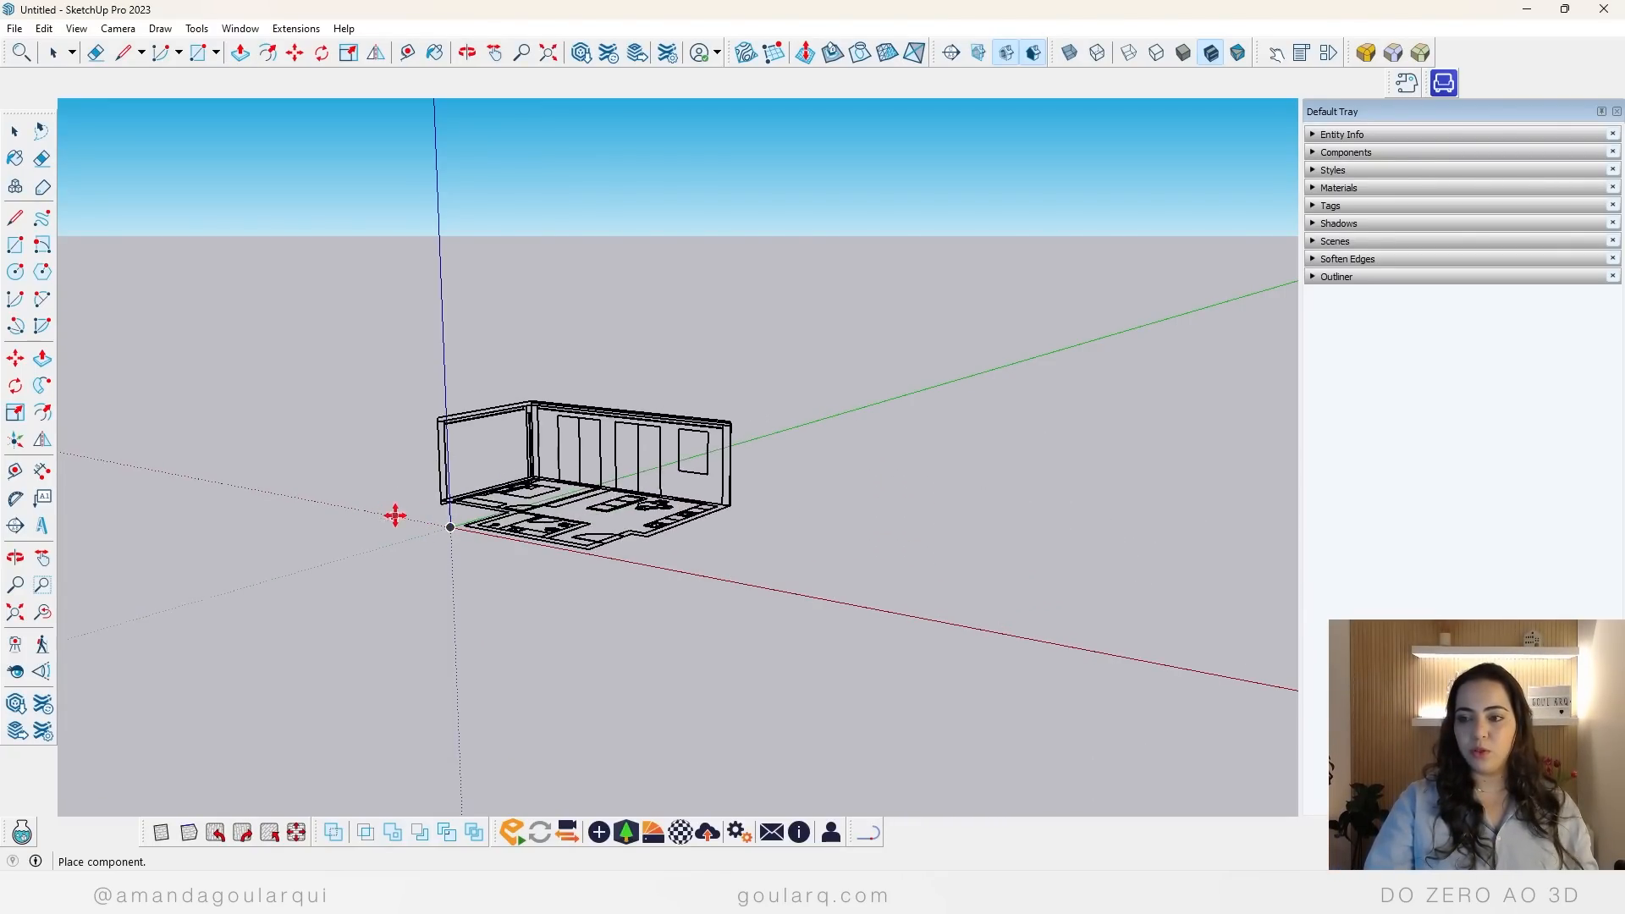
click(449, 527)
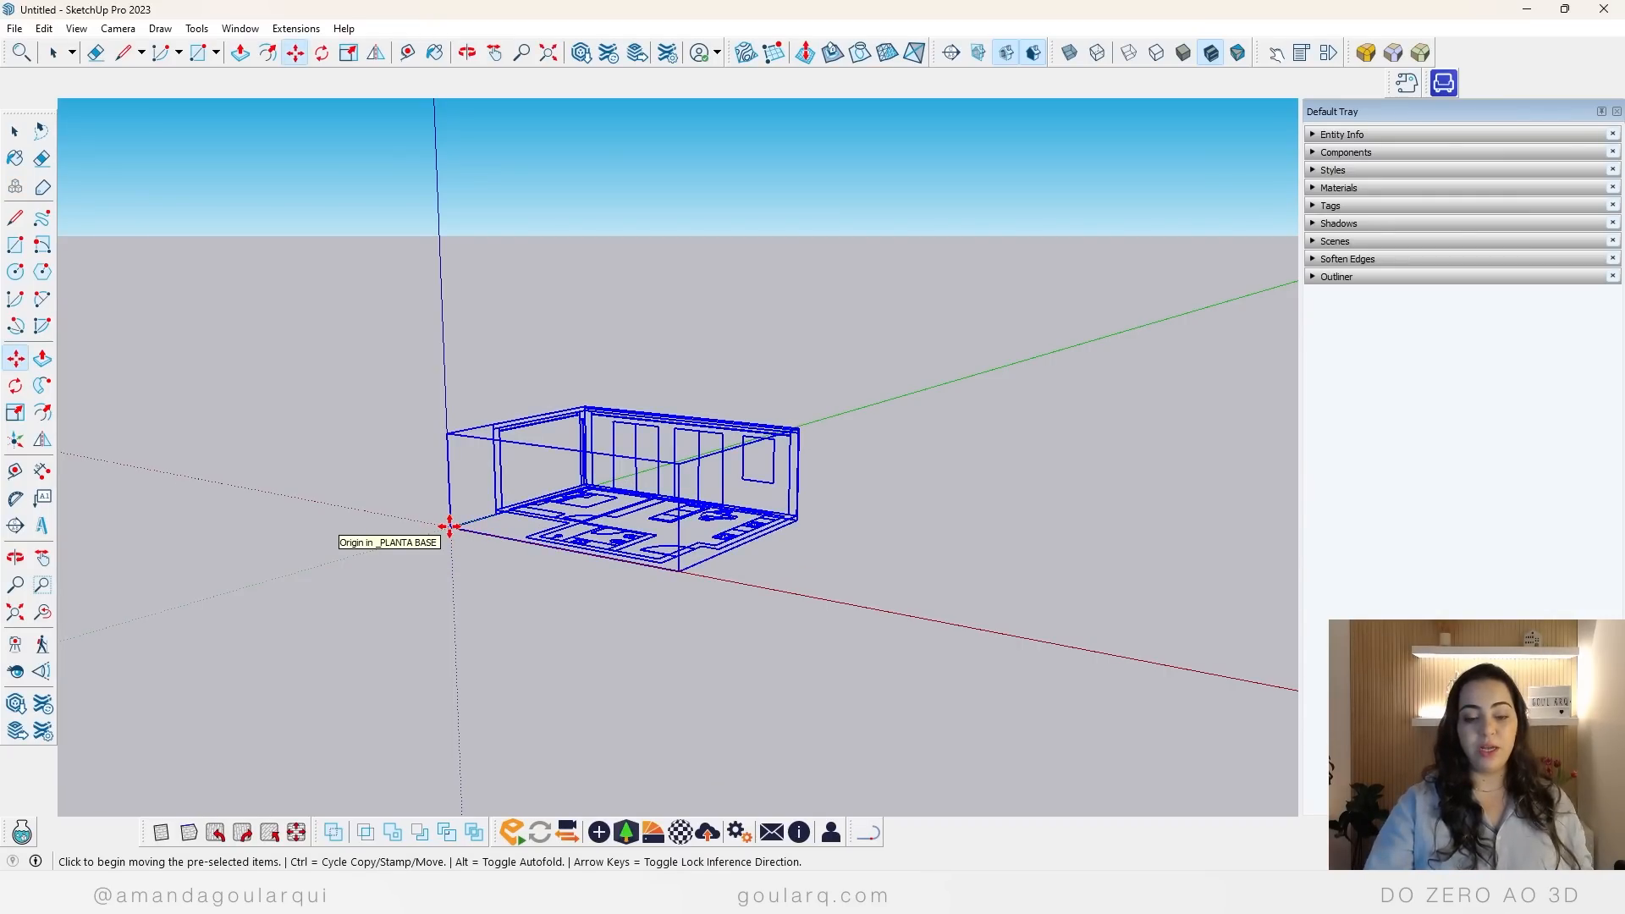
key(space)
click(863, 573)
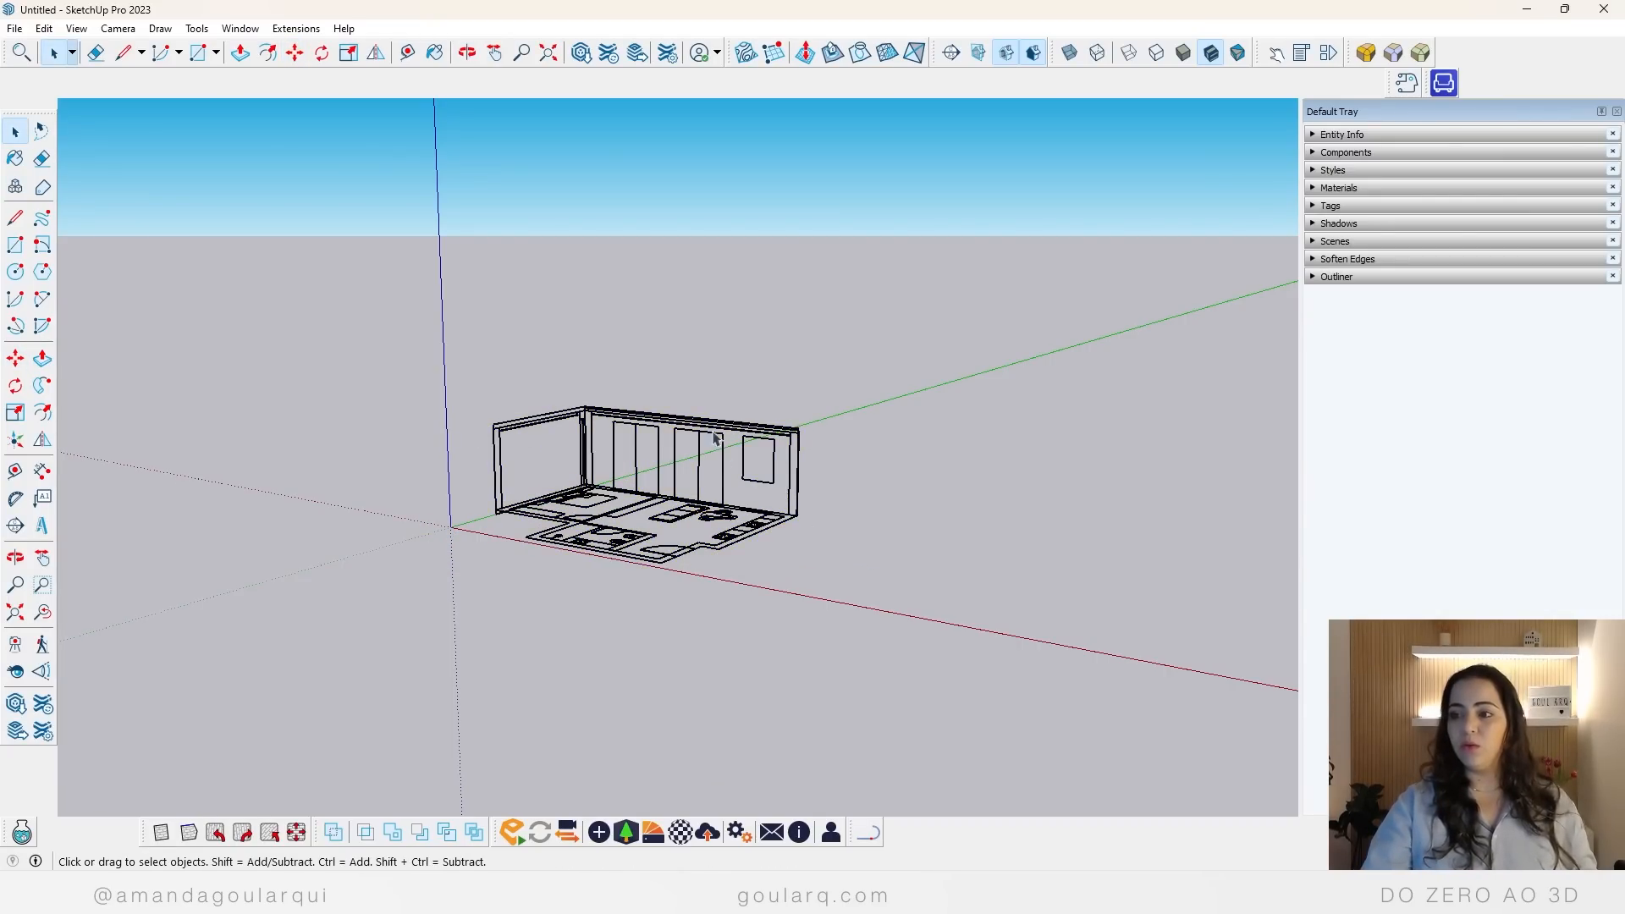
Step: Examine the placed floor plan and its upright wall elevations from several raised viewpoints
scroll(694, 489, up, 5)
middle_drag(694, 489, 565, 548)
middle_drag(626, 602, 535, 436)
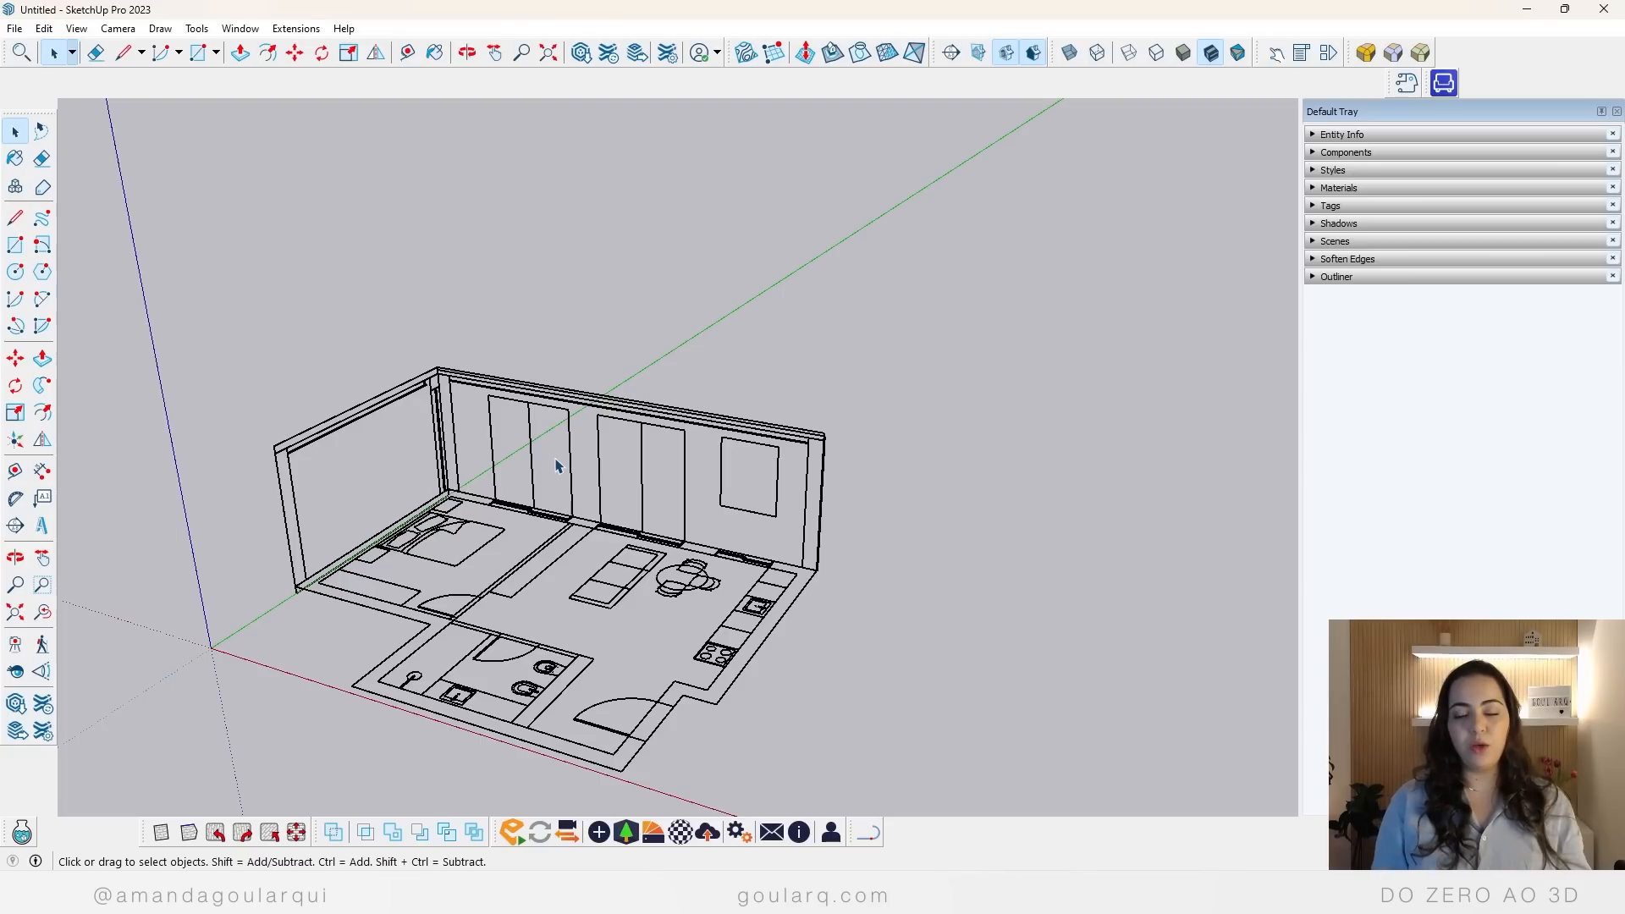
middle_drag(590, 471, 626, 675)
scroll(466, 429, down, 2)
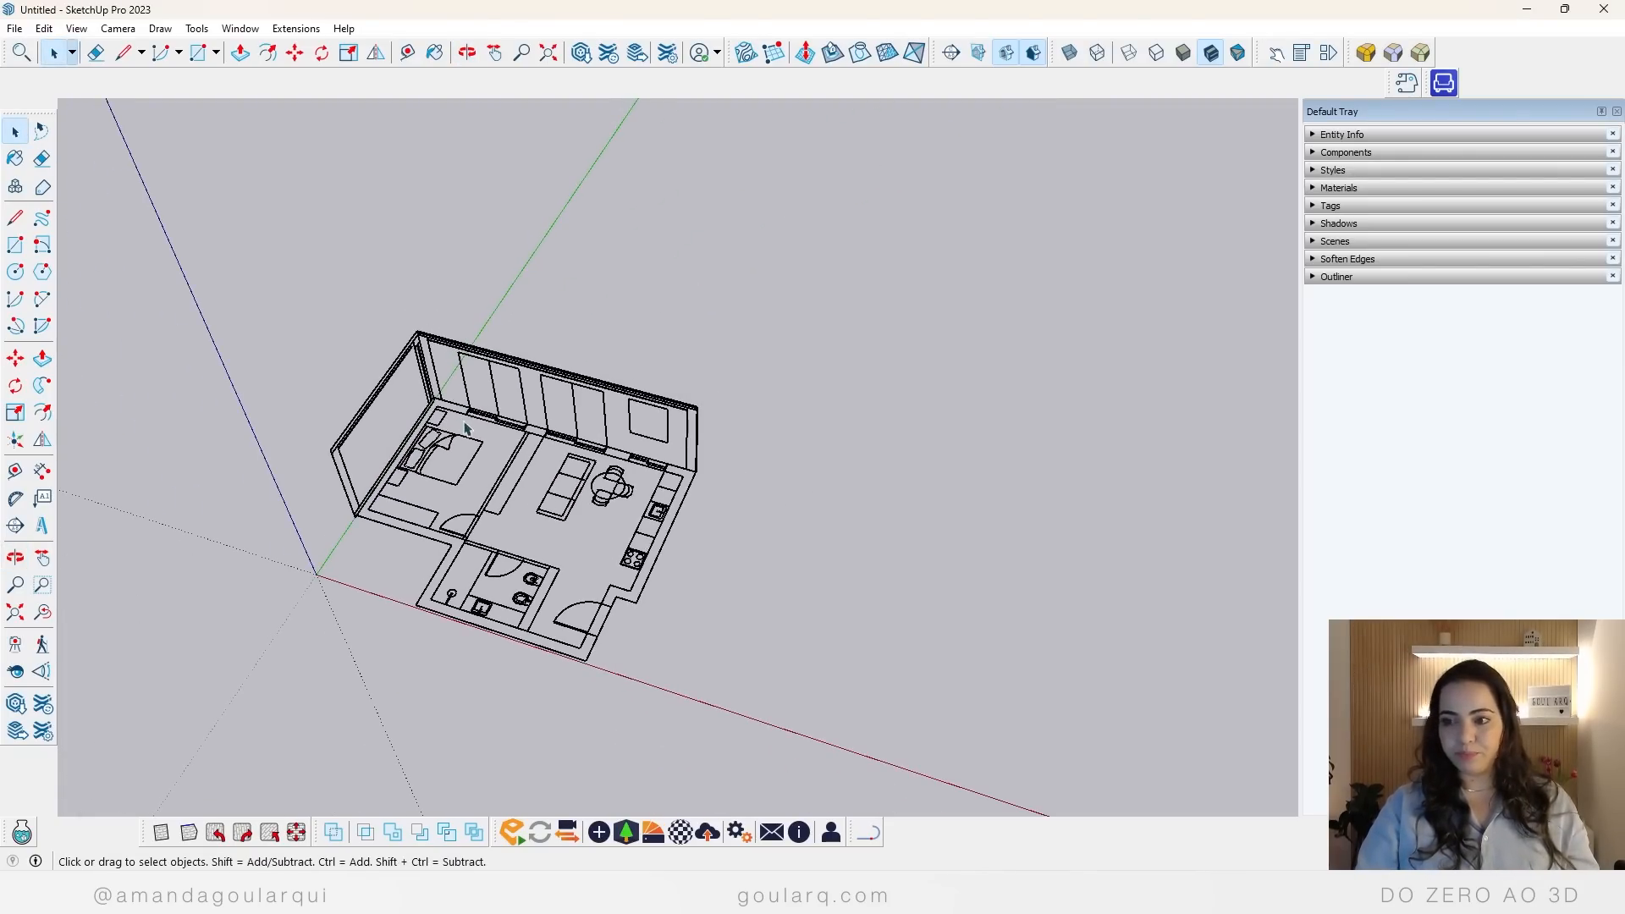
Step: Copy the imported floor plan along the red axis, placing the duplicate clear of the original
scroll(524, 522, up, 5)
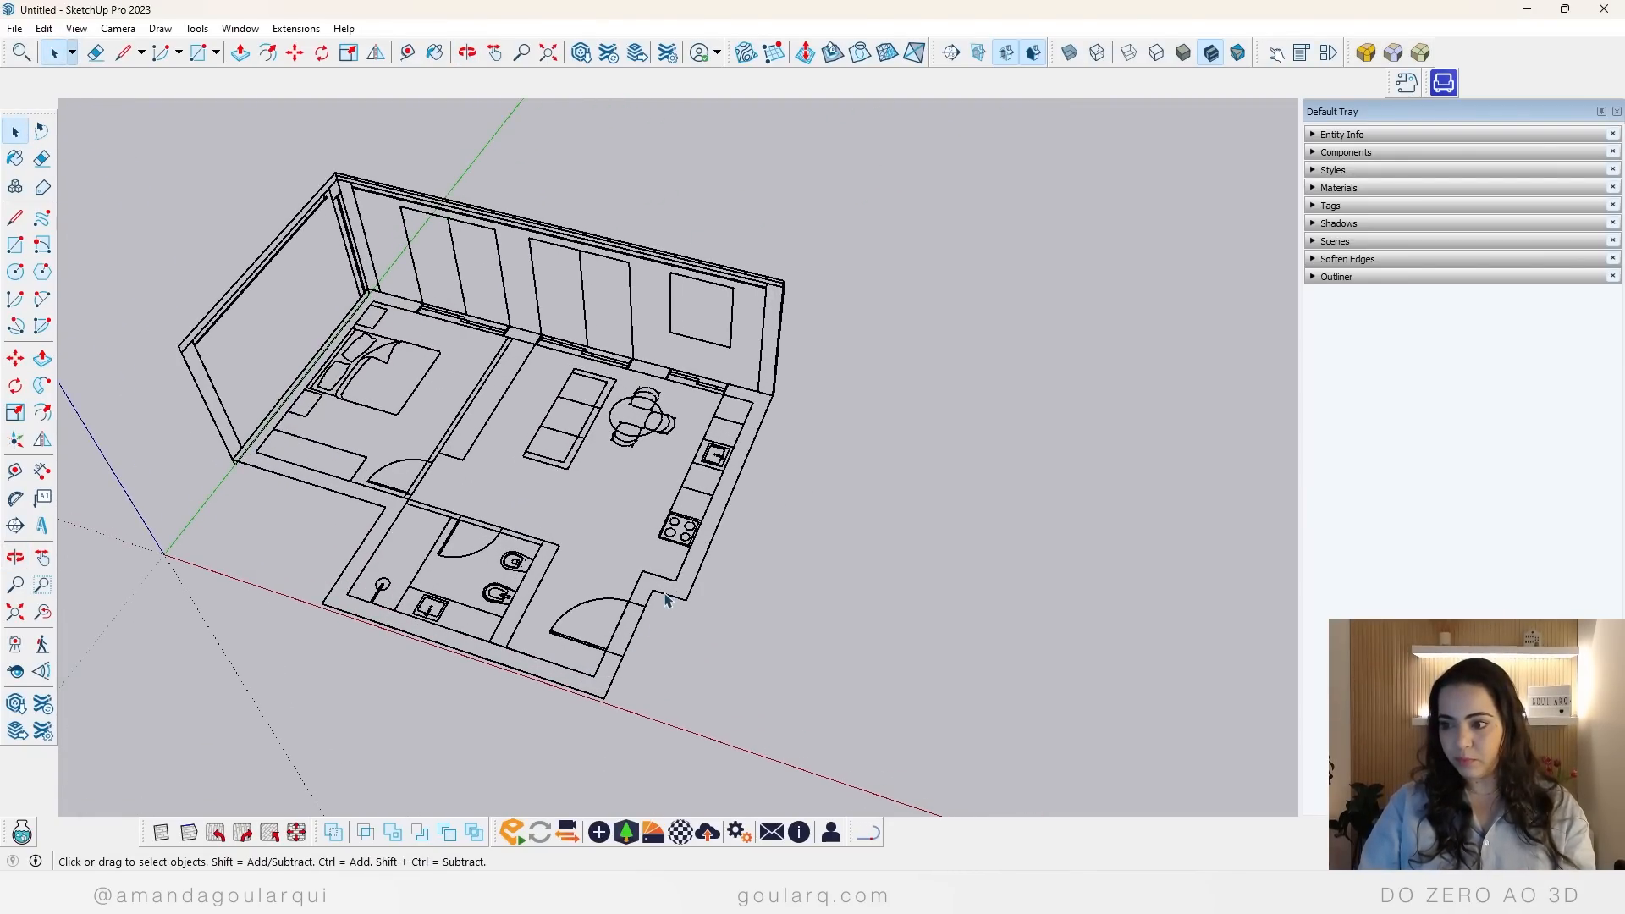
scroll(491, 464, down, 3)
click(539, 400)
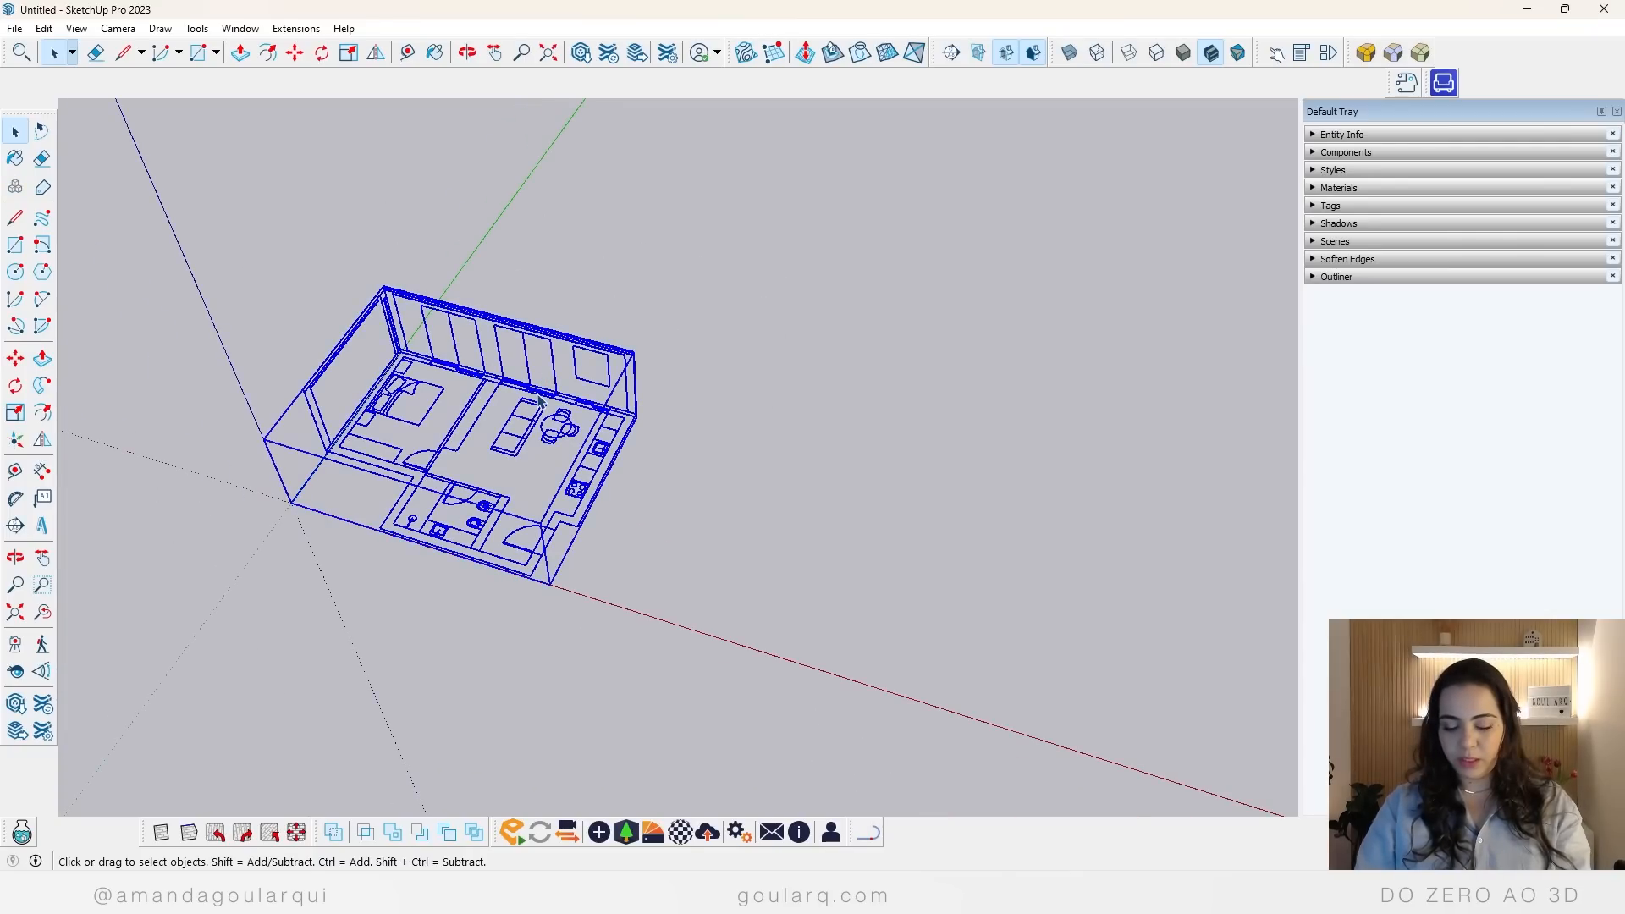
key(m)
key(ctrl)
click(597, 489)
click(1009, 613)
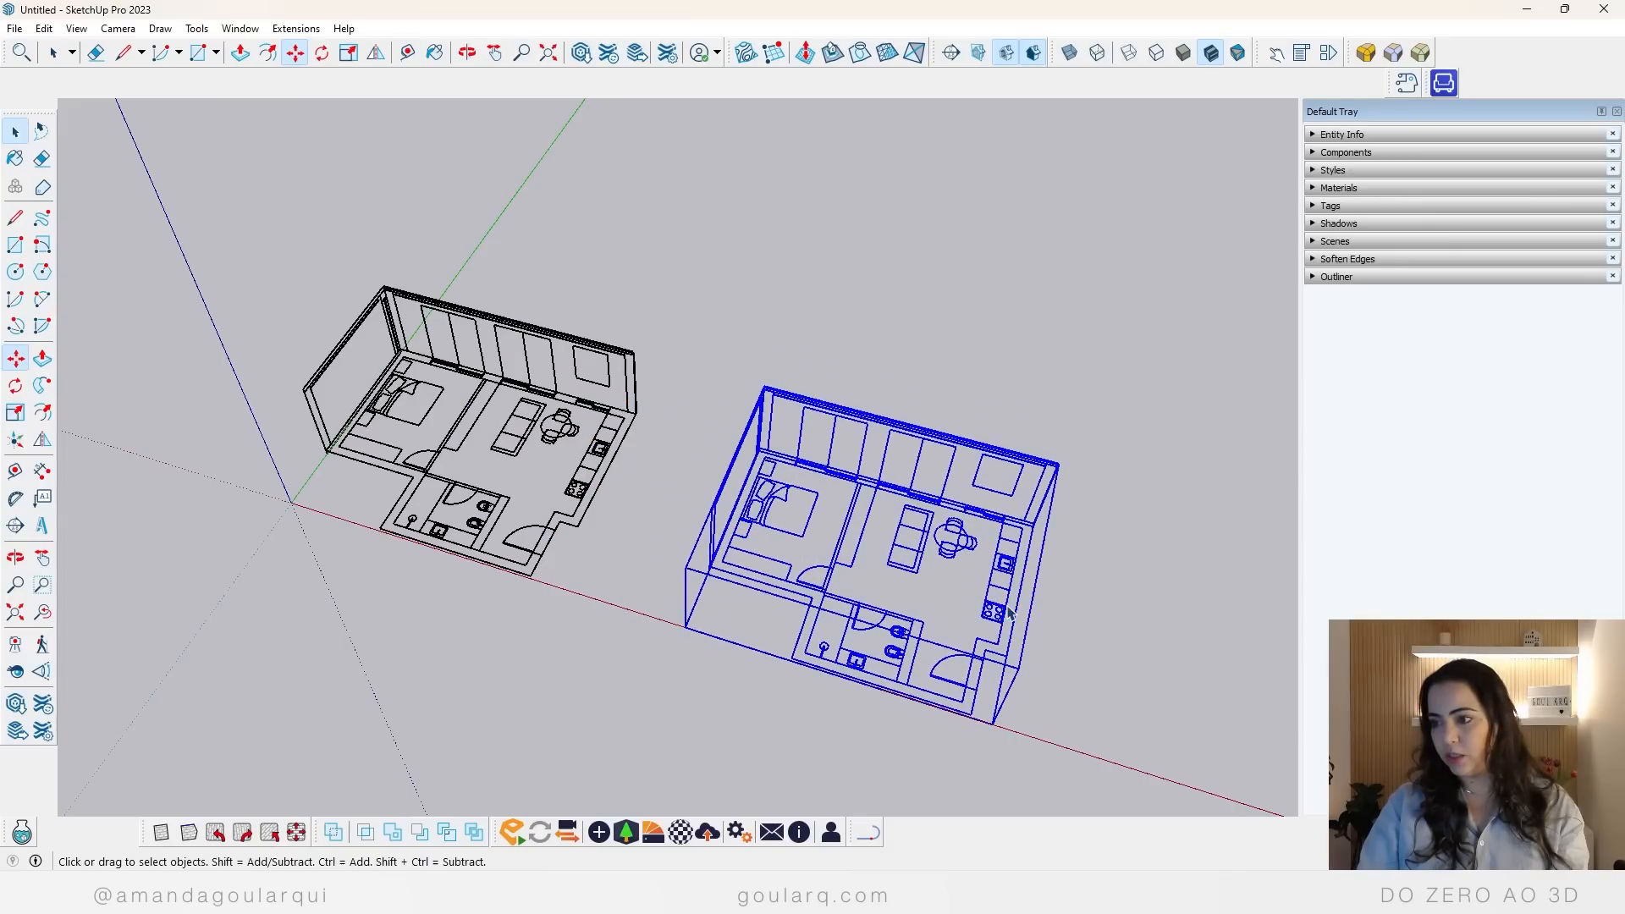
Step: Explode the duplicated floor plan to separate its floor drawing from the upright elevations, and clear the selection
key(space)
right_click(1007, 572)
click(1062, 151)
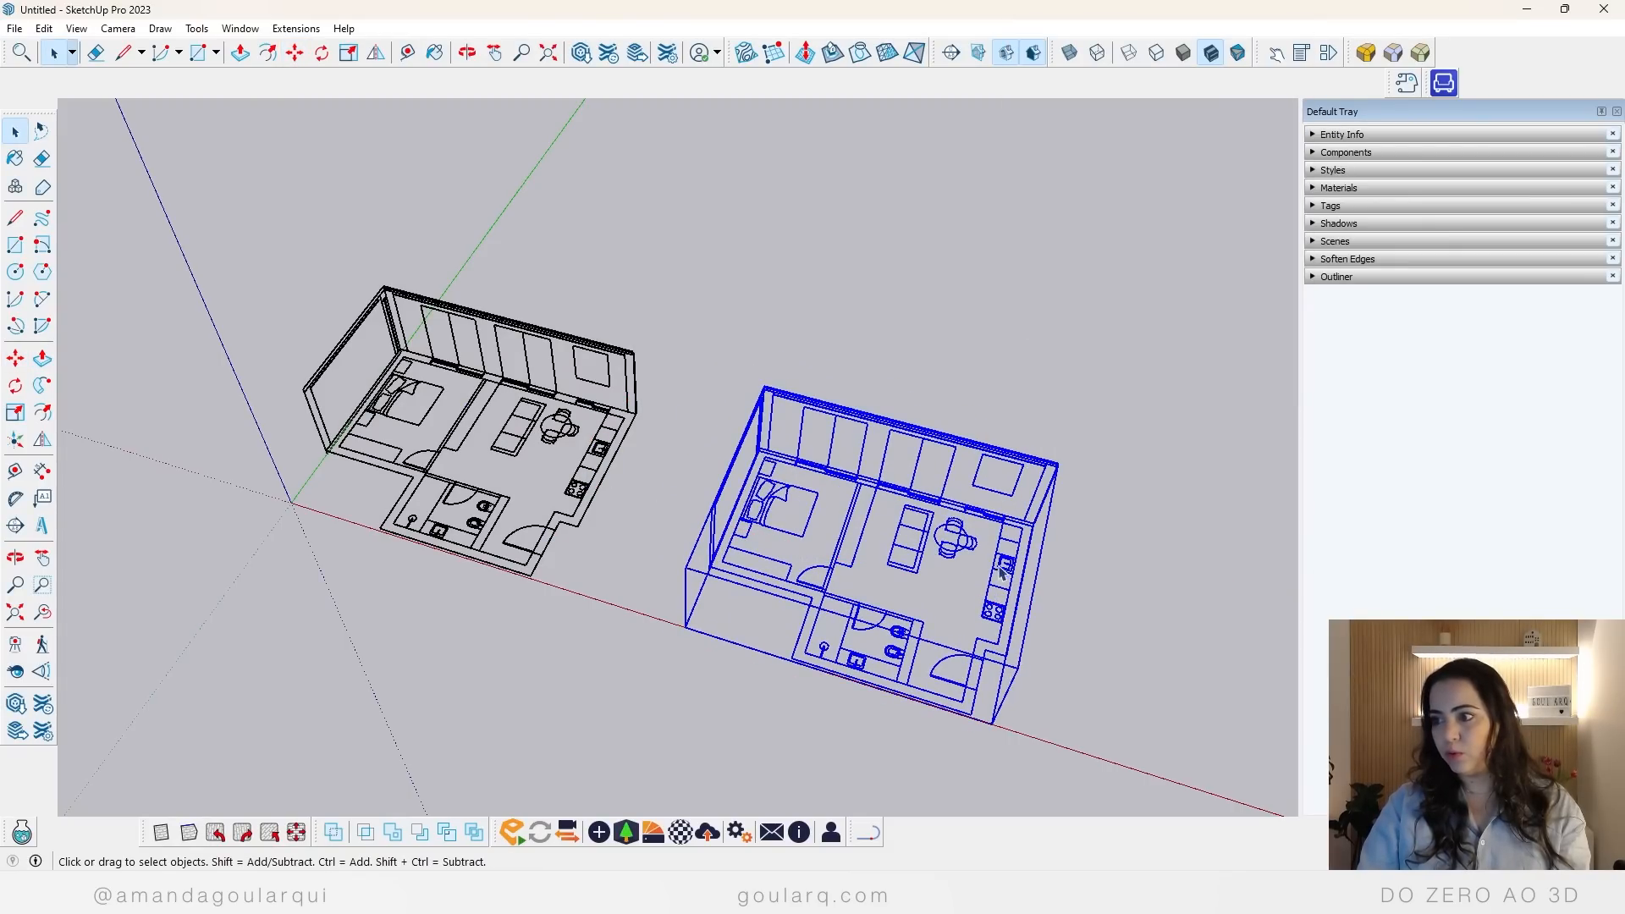
right_click(1006, 566)
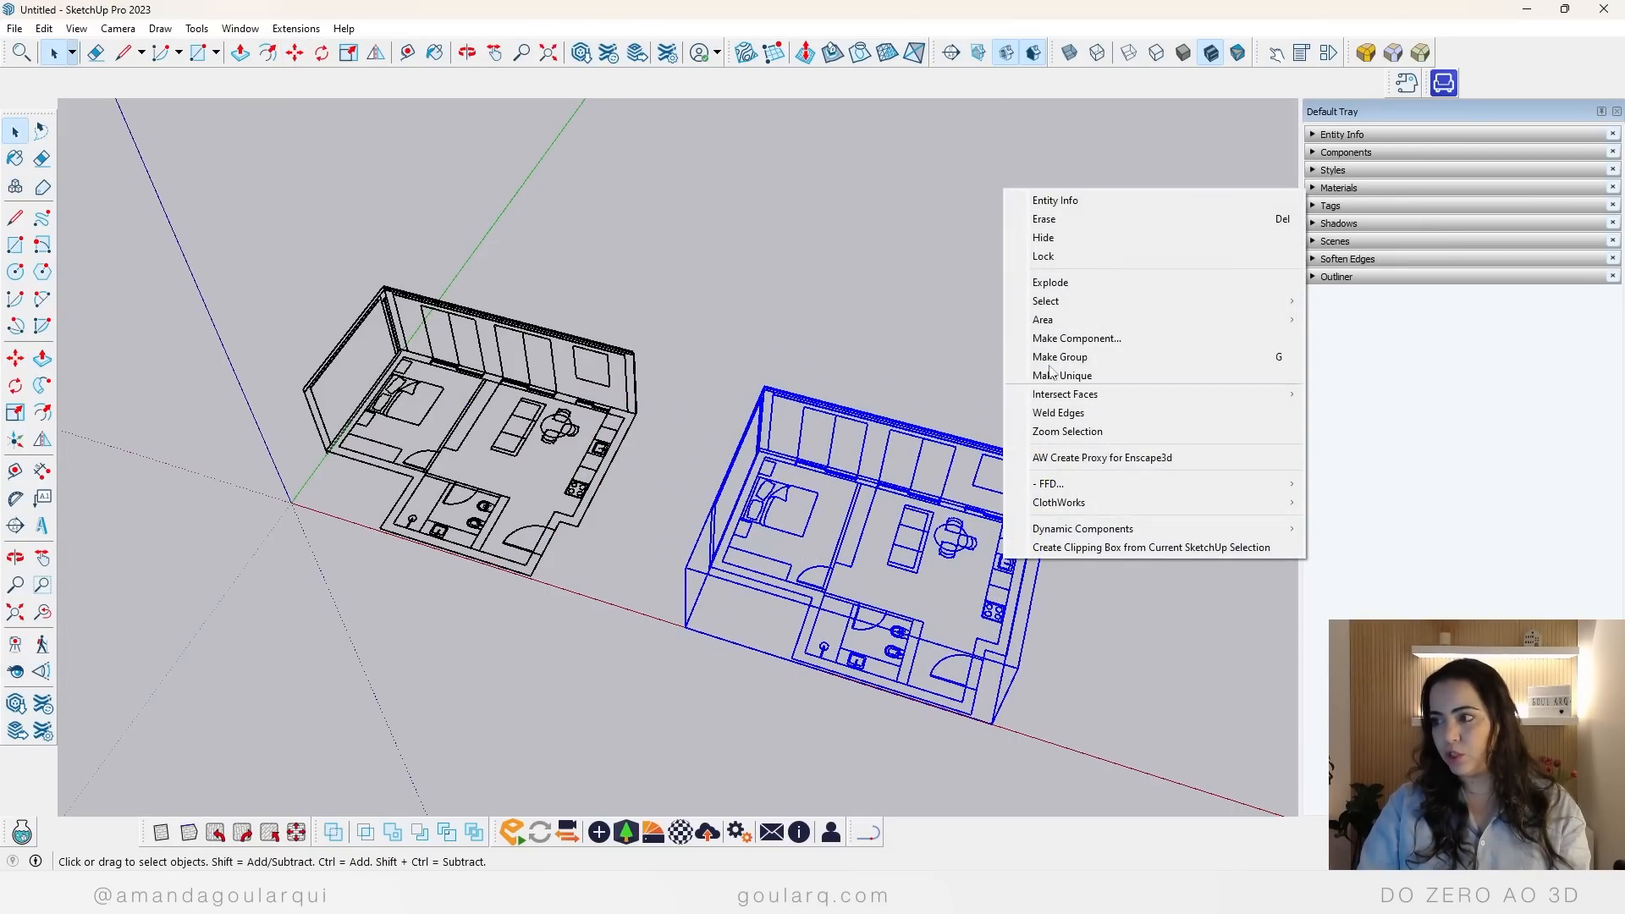
click(1079, 282)
click(1125, 539)
Step: Explode the duplicate's horizontal floor drawing into editable linework and deselect it
scroll(1086, 682, up, 3)
click(987, 523)
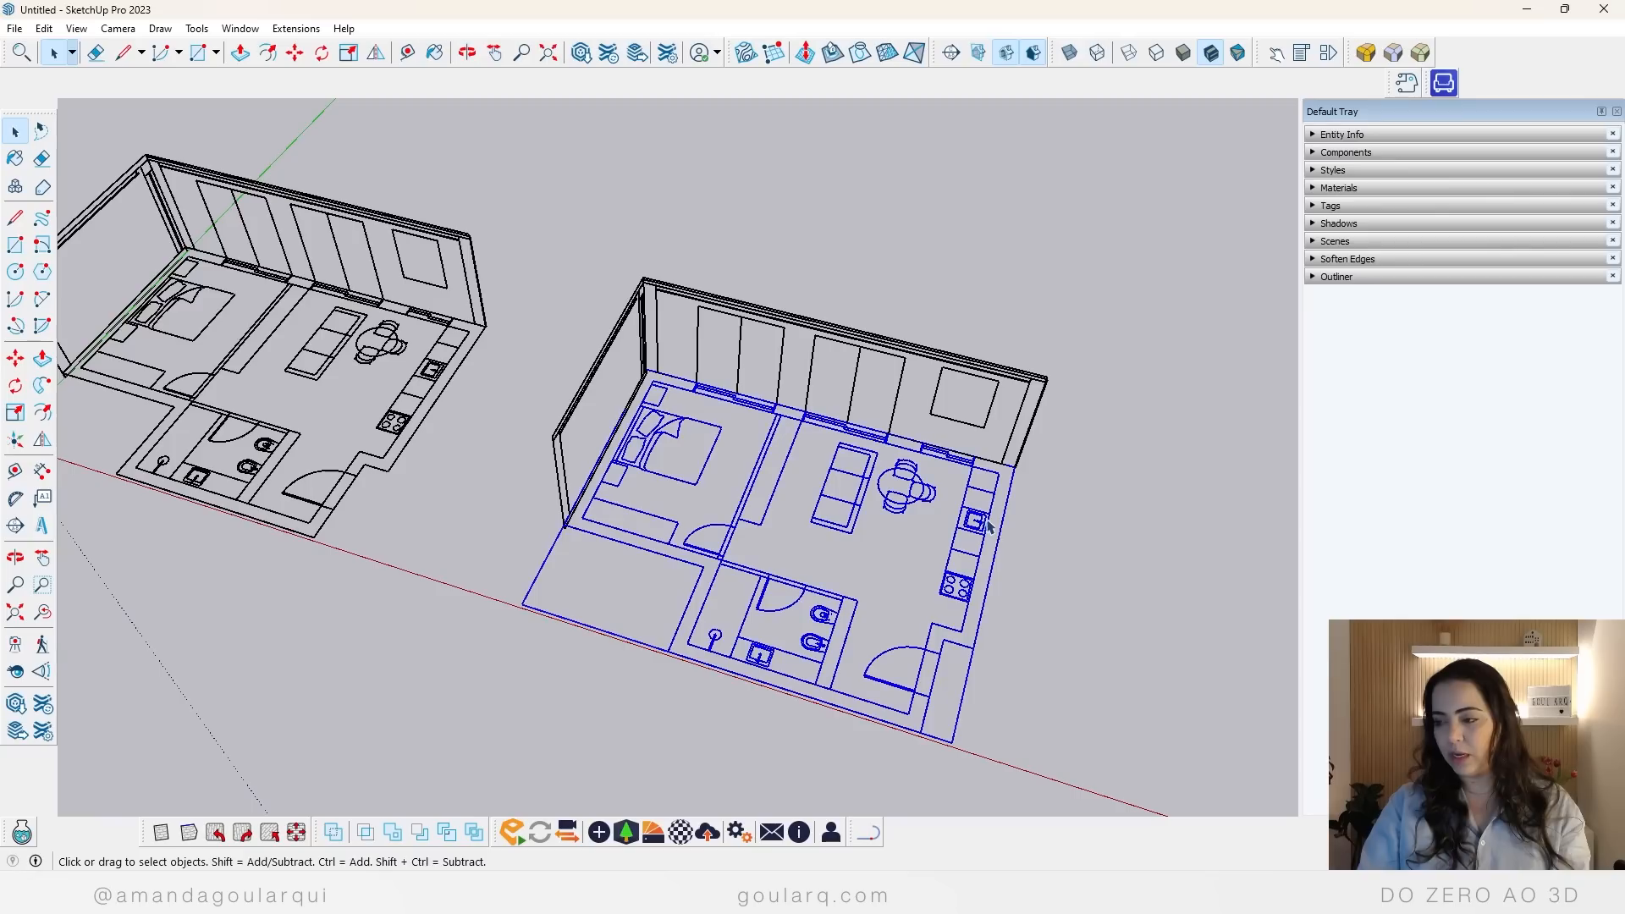
right_click(982, 525)
click(1048, 639)
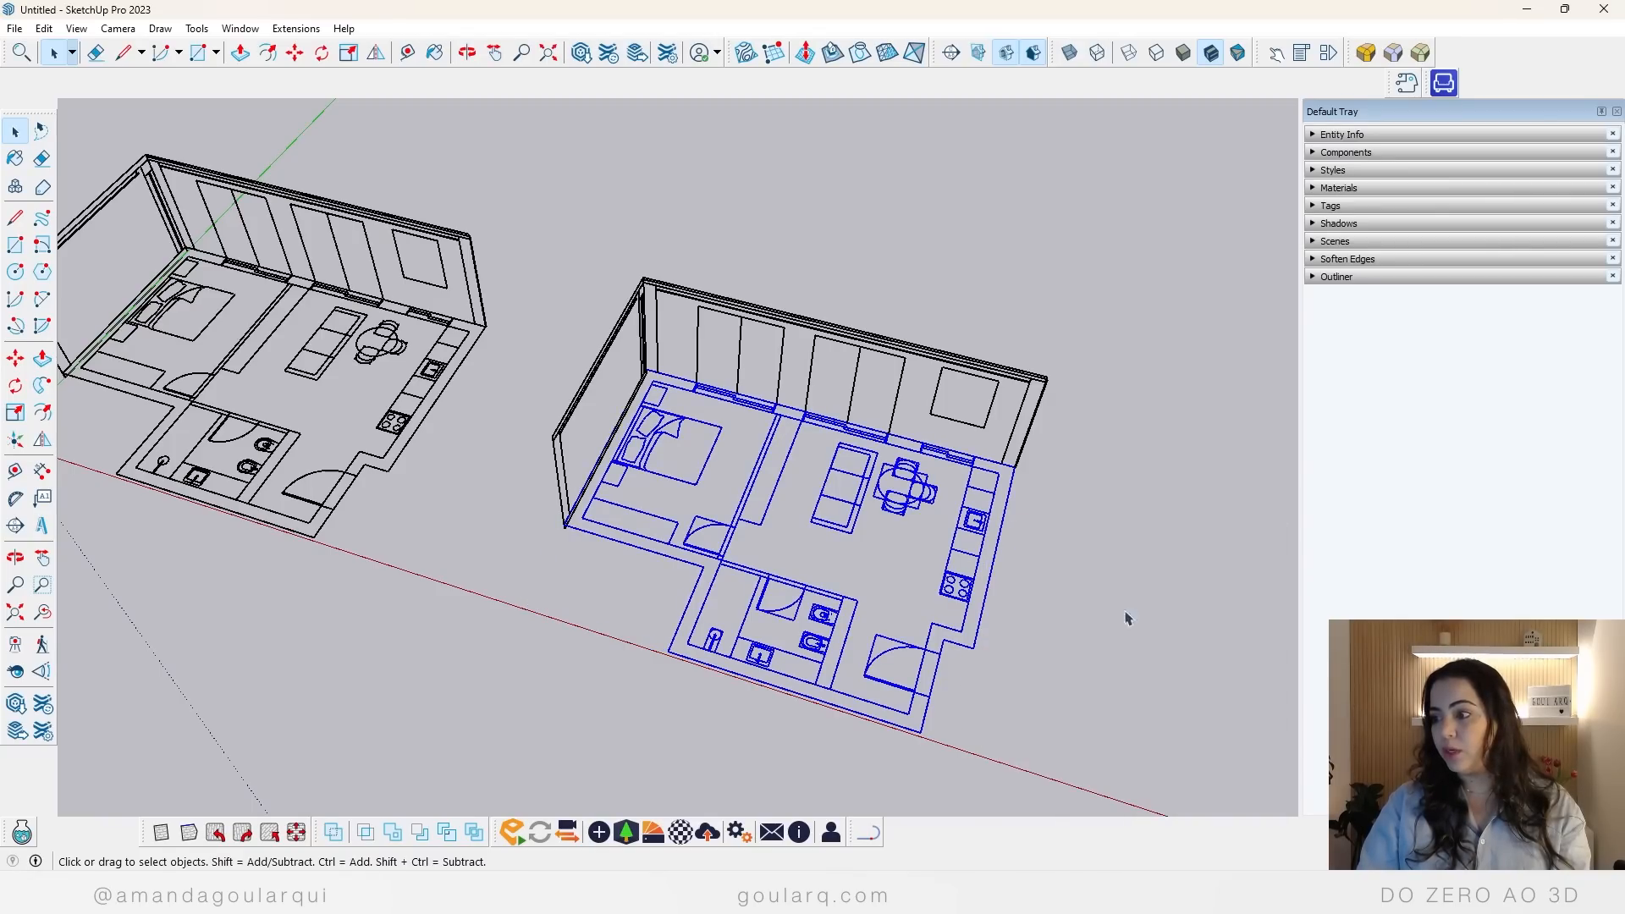
click(1194, 563)
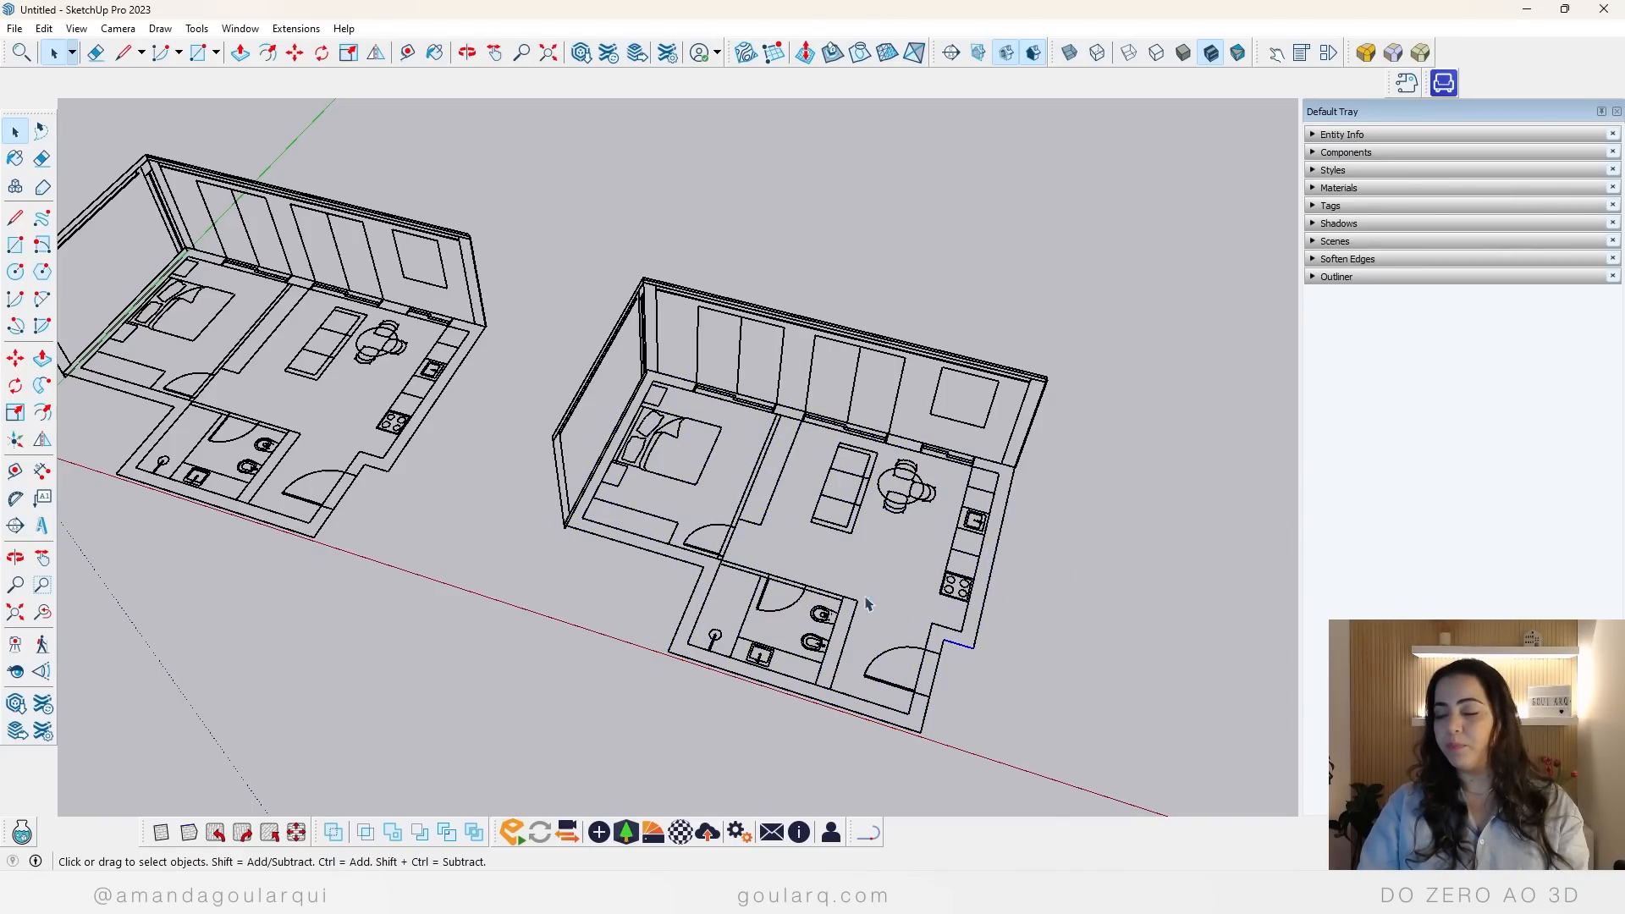
Step: Trace short Line segments over the outer wall corner beside the bathroom and the bedroom partition to generate faces
middle_drag(974, 654, 845, 598)
scroll(671, 652, up, 5)
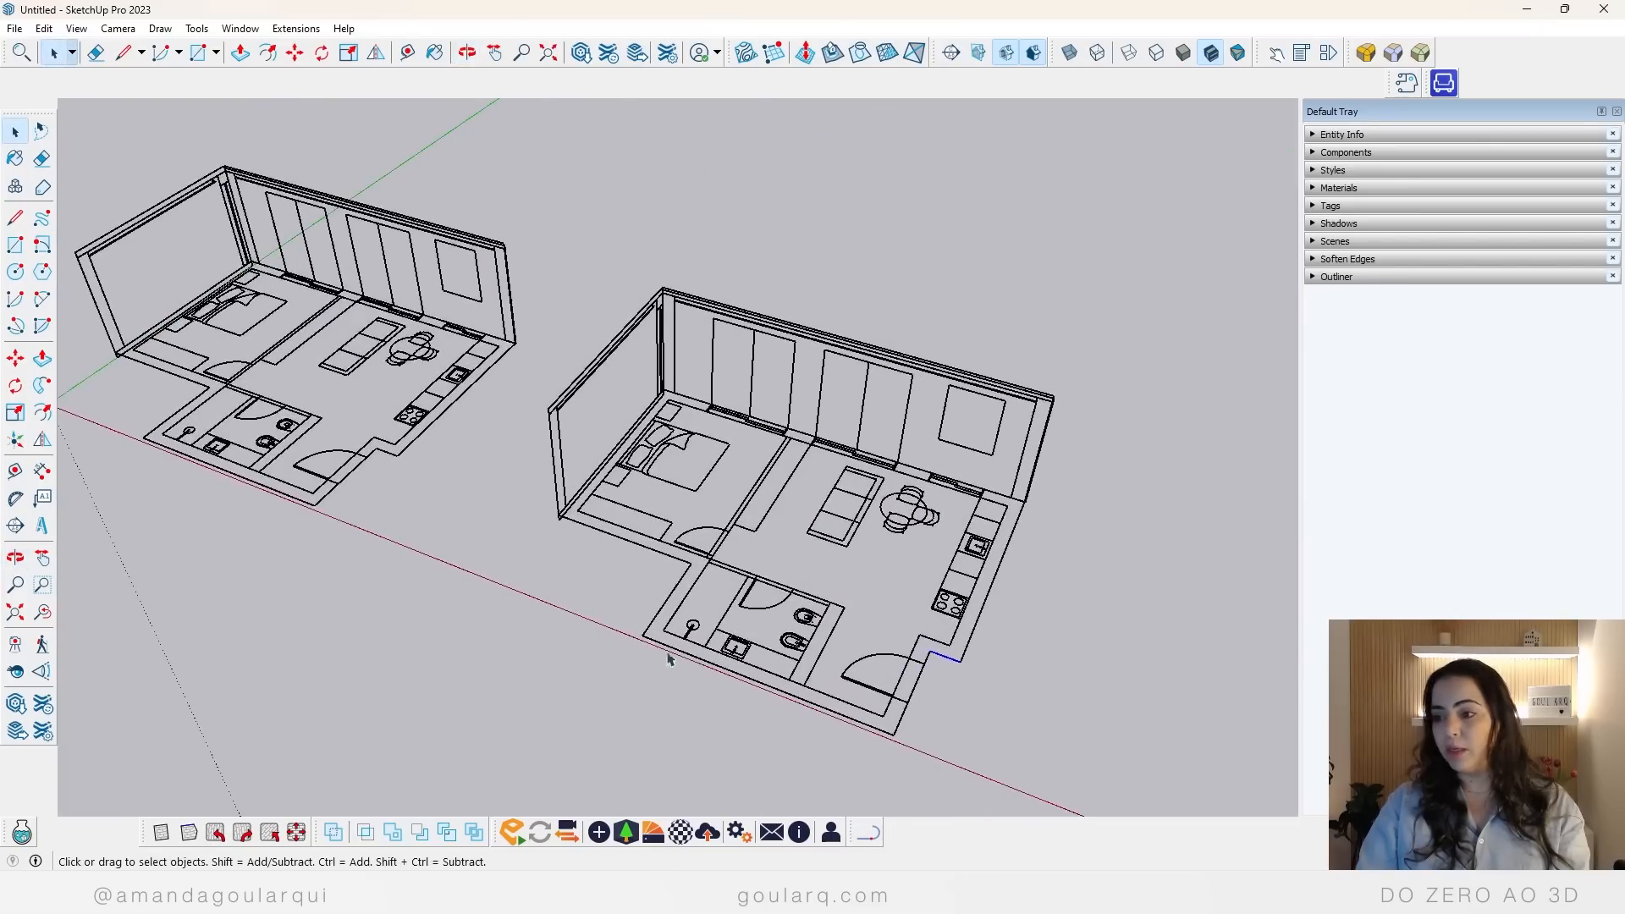
key(l)
click(708, 532)
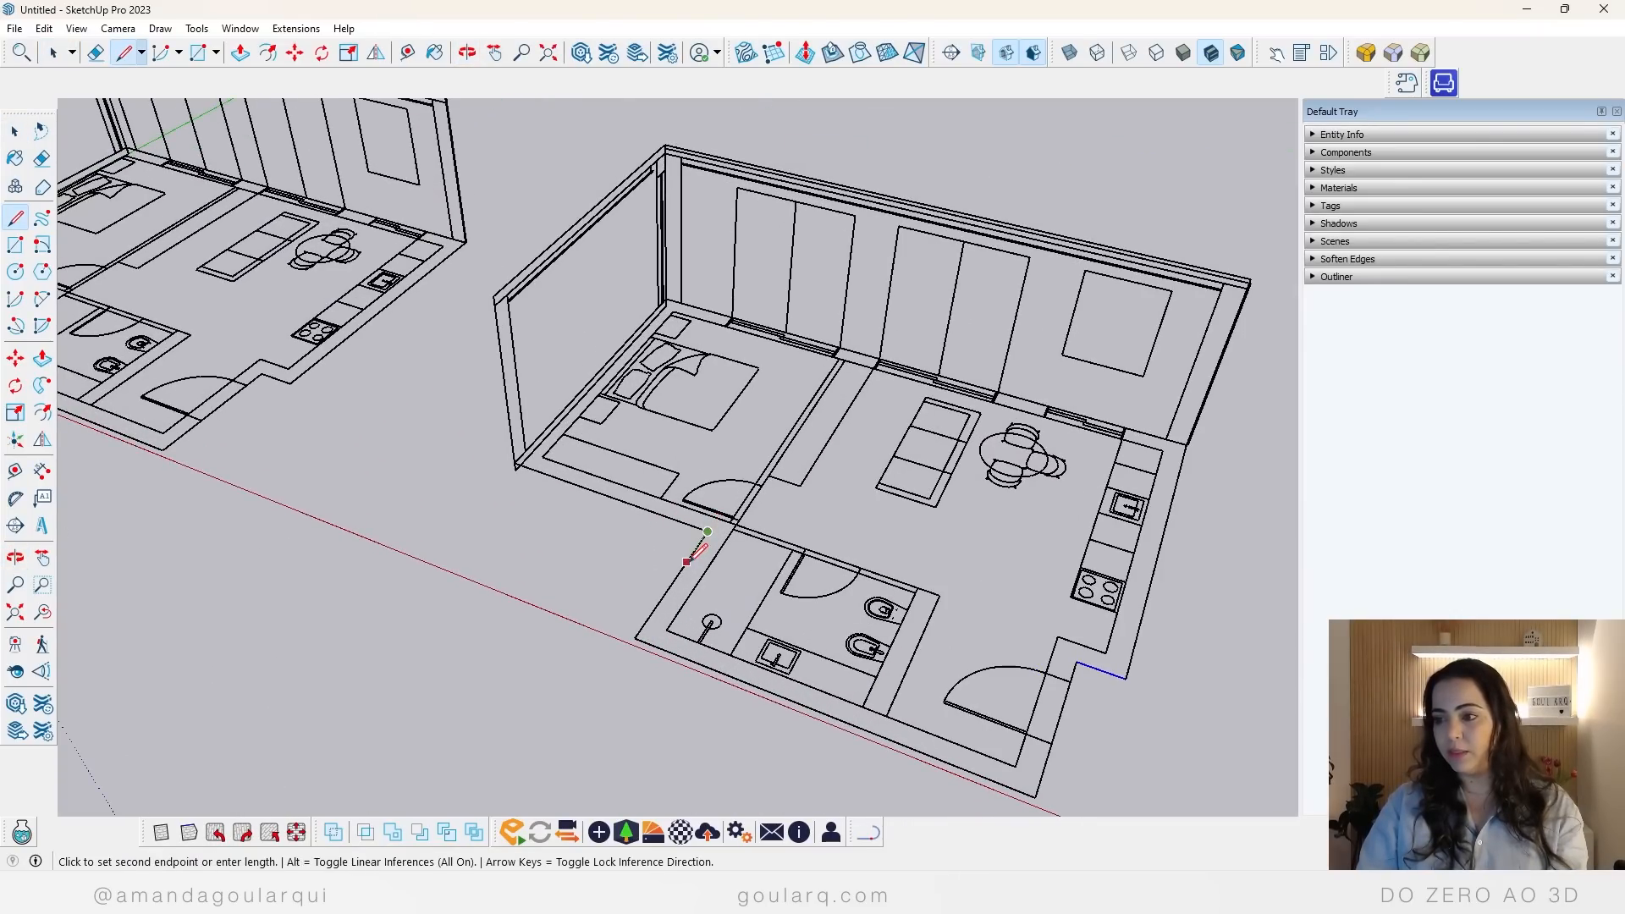
click(688, 561)
scroll(831, 376, up, 4)
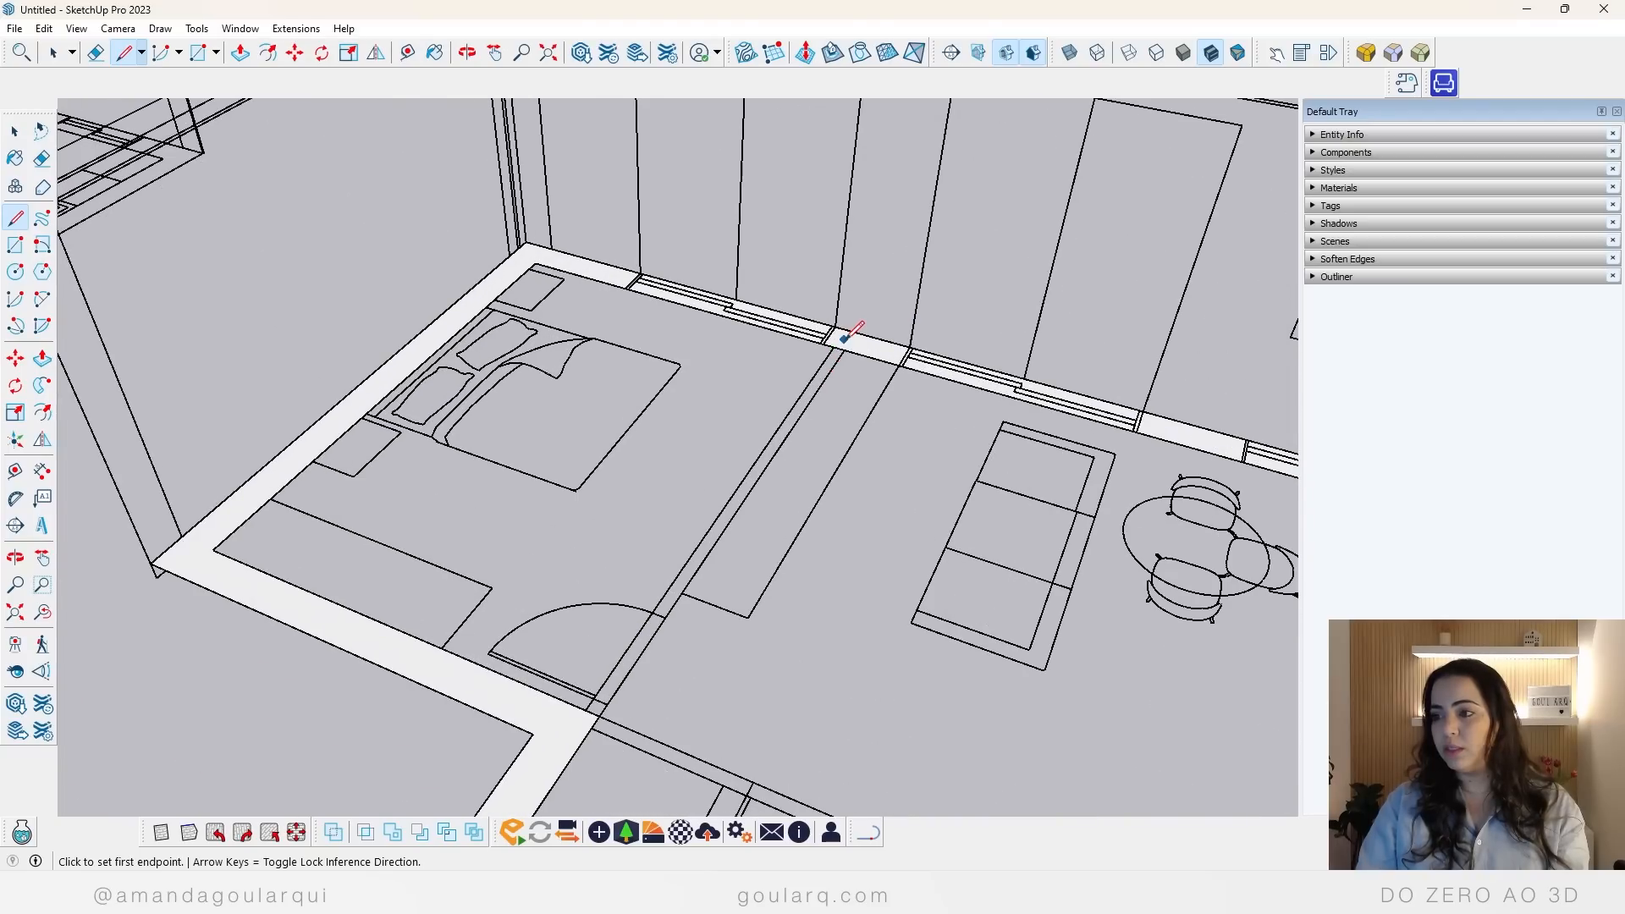
click(845, 350)
click(826, 379)
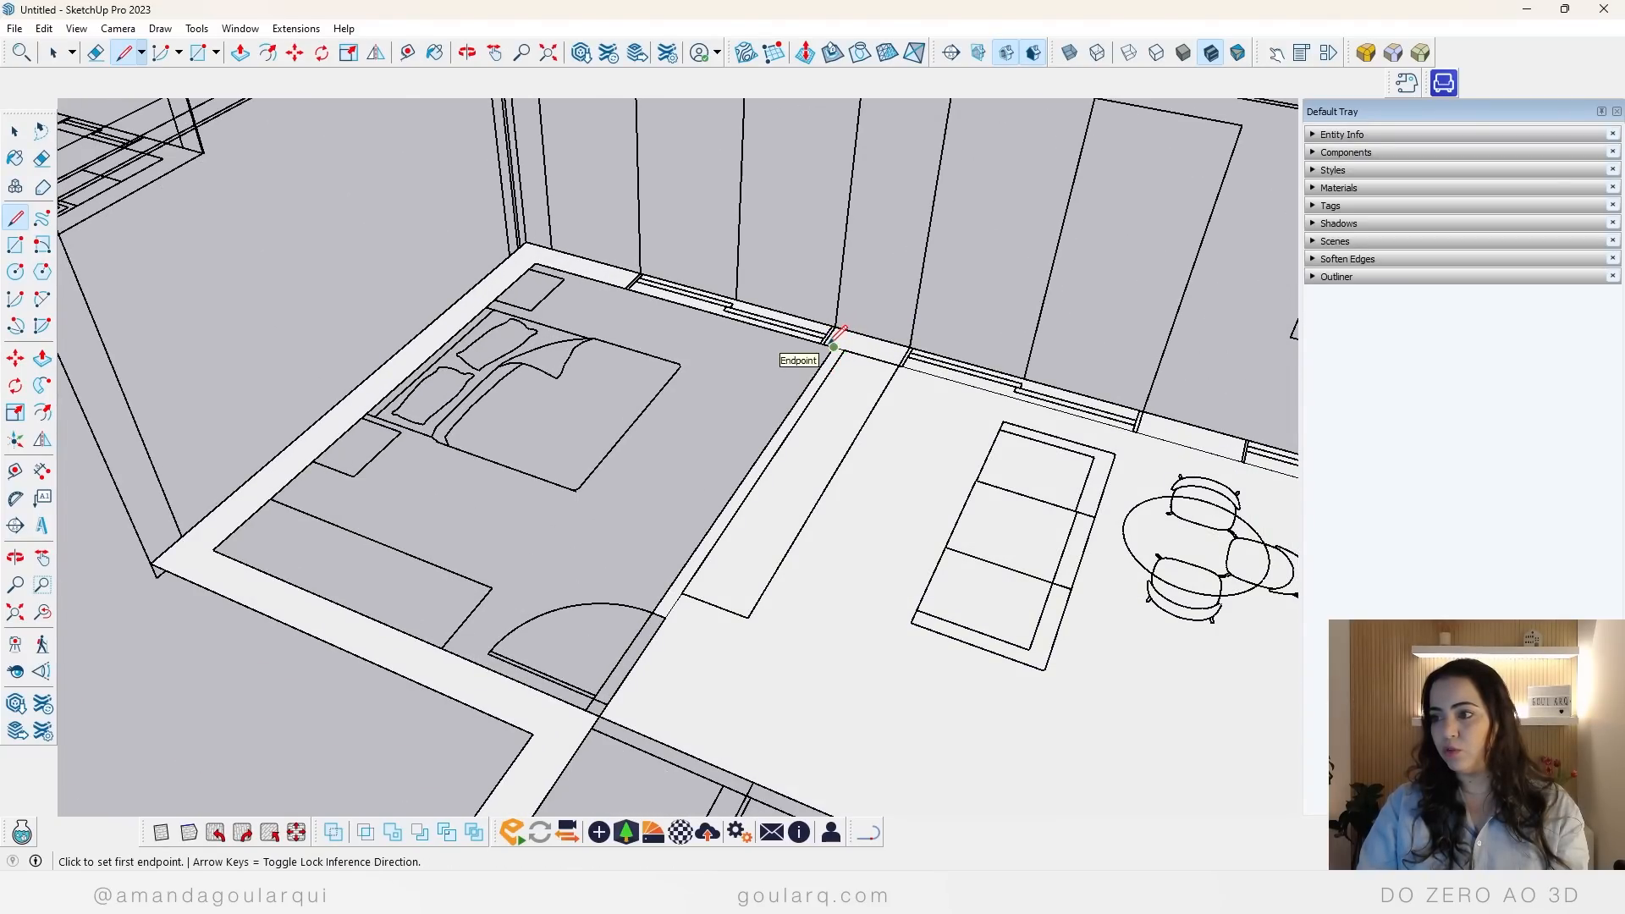
Step: Draw lines across the wall thickness at the bedroom window's outer jamb and the living-room window's jamb nearest the partition
scroll(592, 288, up, 2)
scroll(640, 275, up, 3)
click(673, 262)
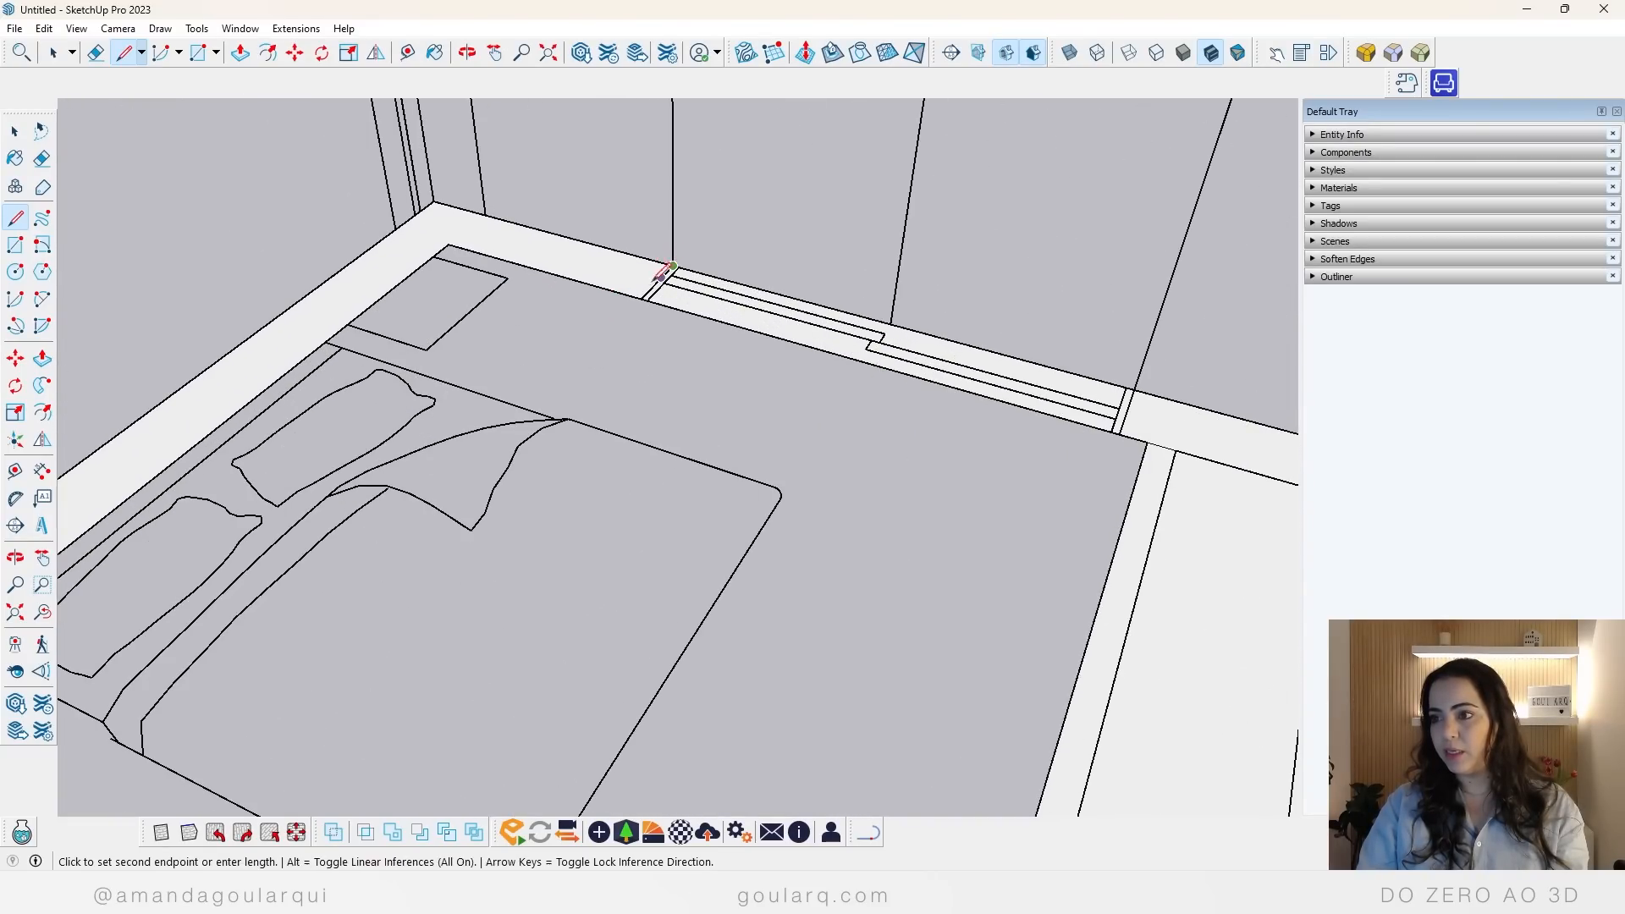
click(650, 296)
scroll(544, 315, down, 4)
scroll(791, 337, up, 2)
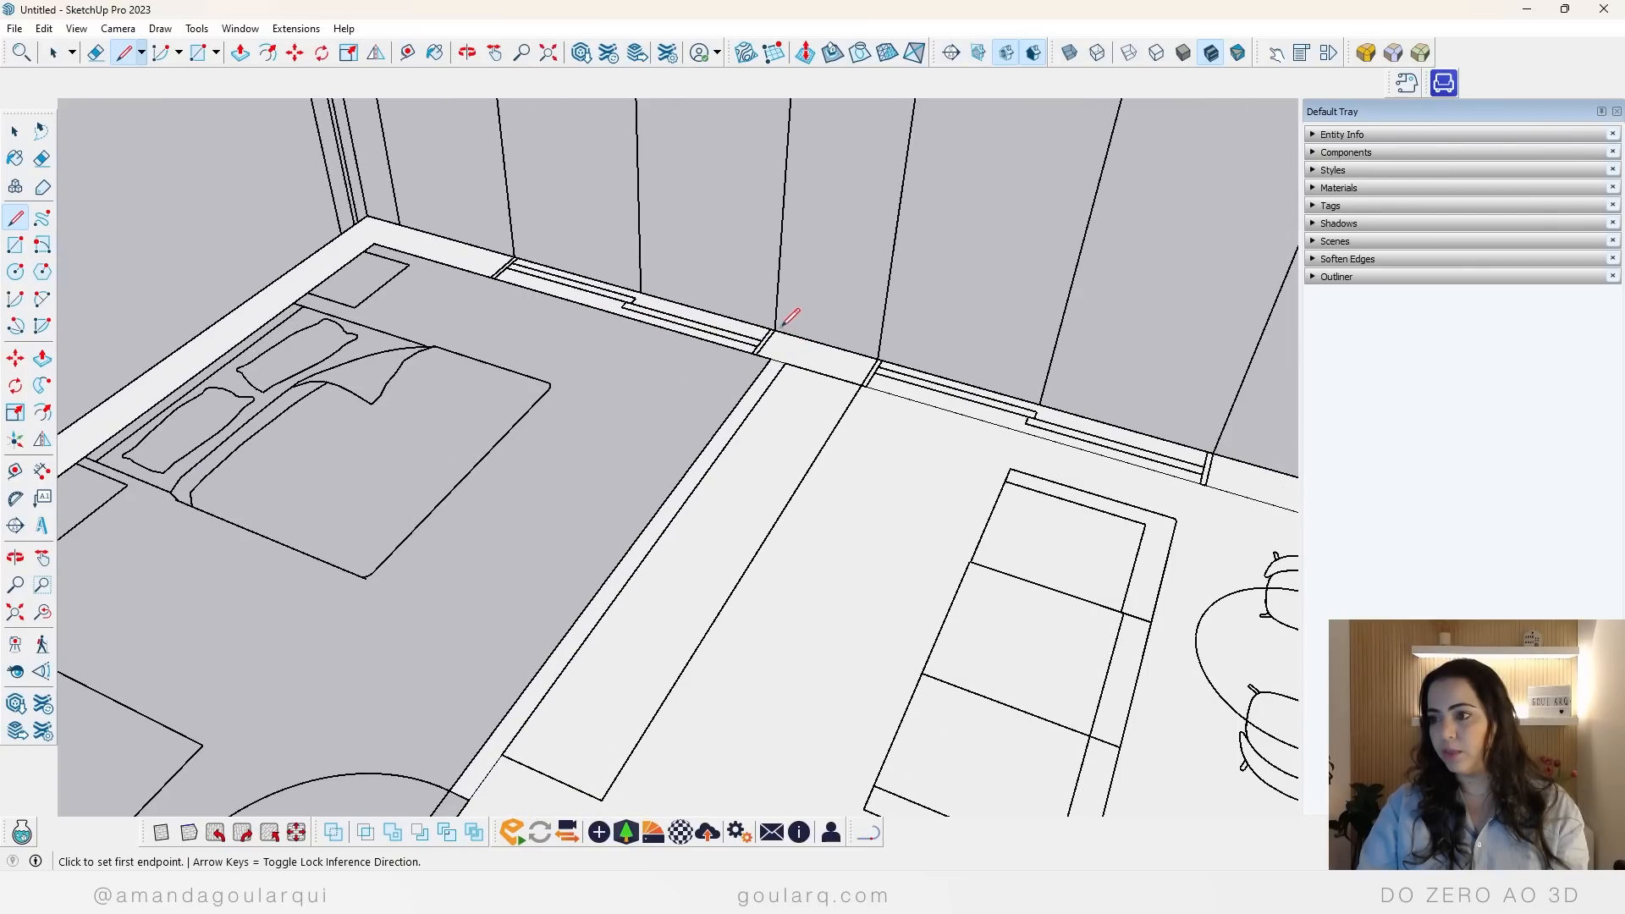
click(878, 360)
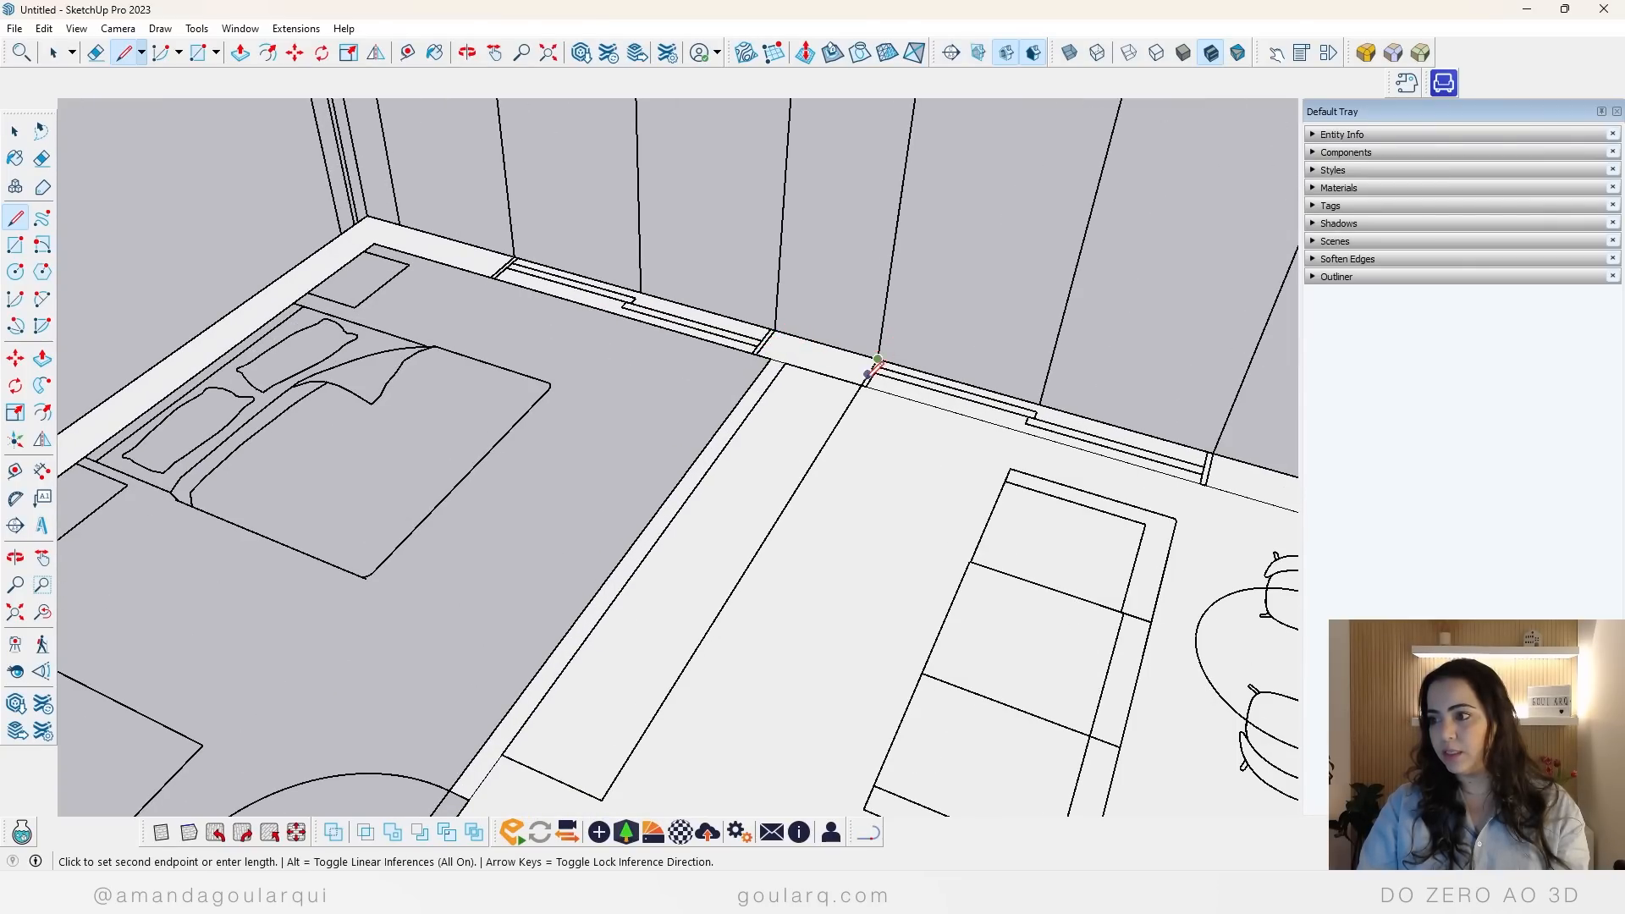
click(863, 386)
Step: Draw lines across the wall thickness on both sides of the pier between the living-room and kitchen windows
scroll(592, 373, down, 4)
scroll(799, 391, up, 4)
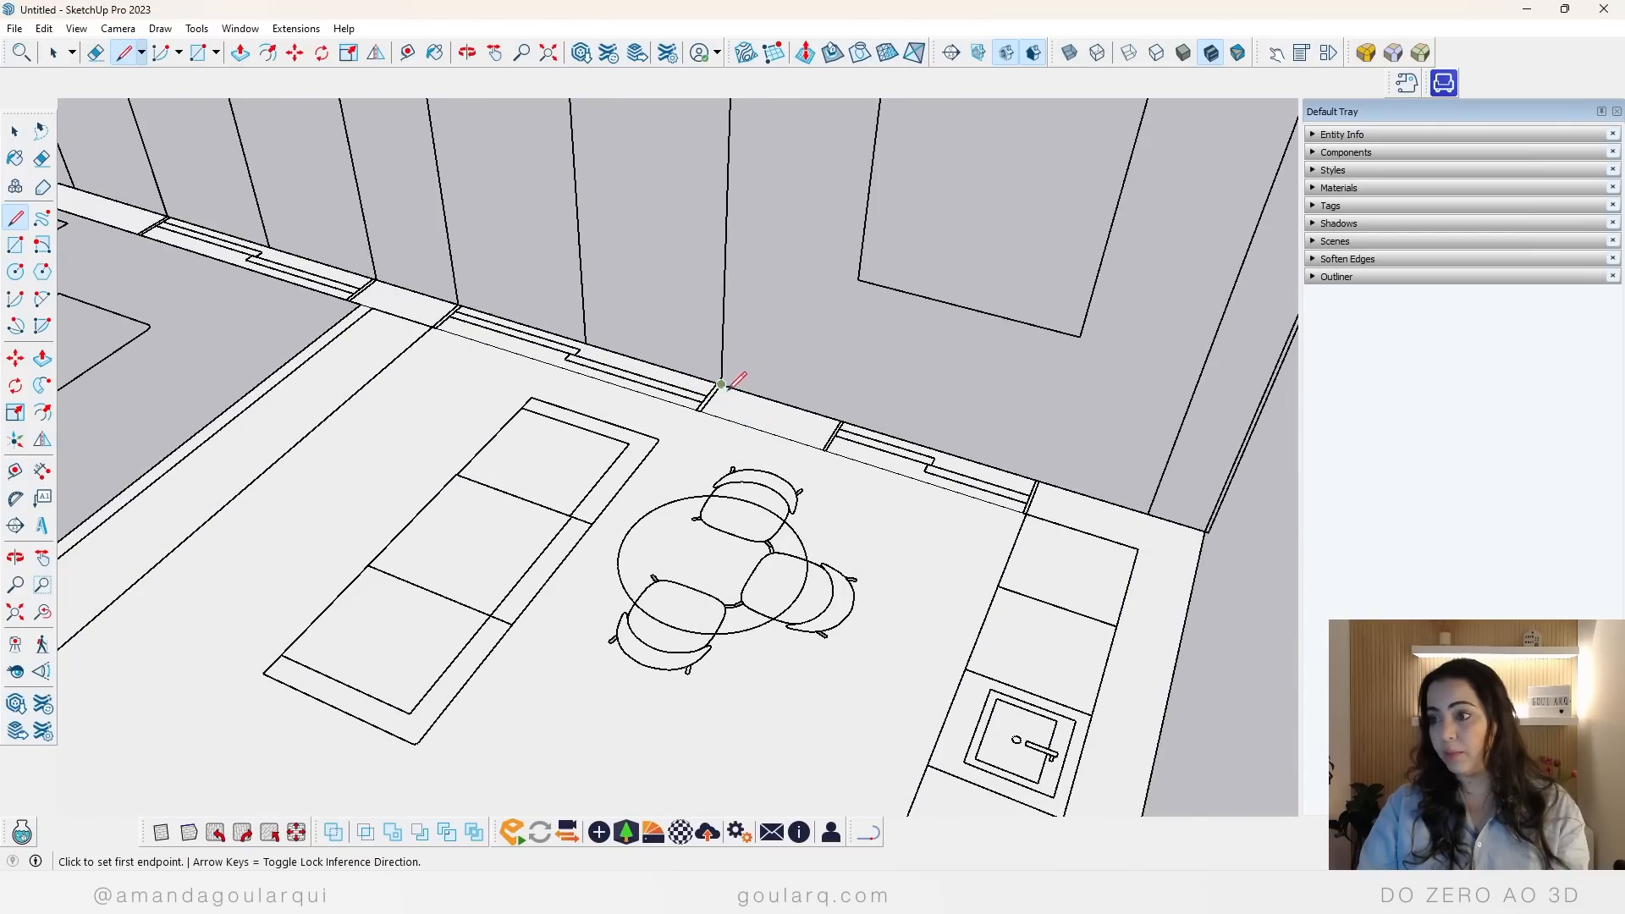
click(699, 411)
click(720, 386)
click(826, 450)
click(843, 421)
scroll(825, 440, down, 7)
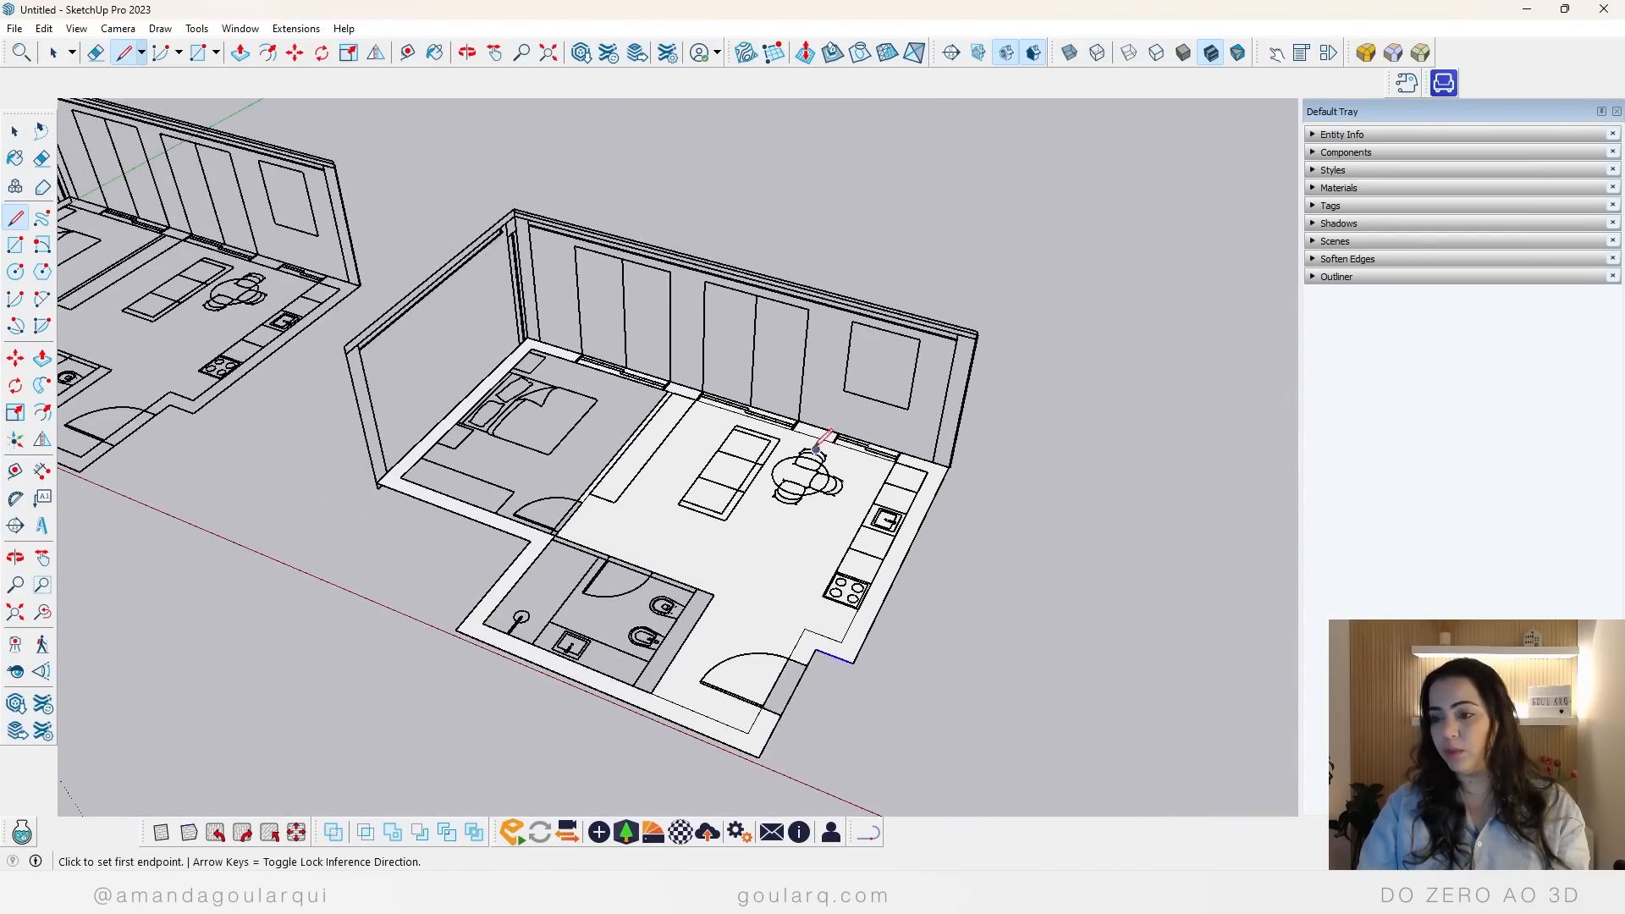
Step: Trace over the bathroom's wall edges beside the entrance and up to the door opening to generate their faces
middle_drag(740, 562, 677, 597)
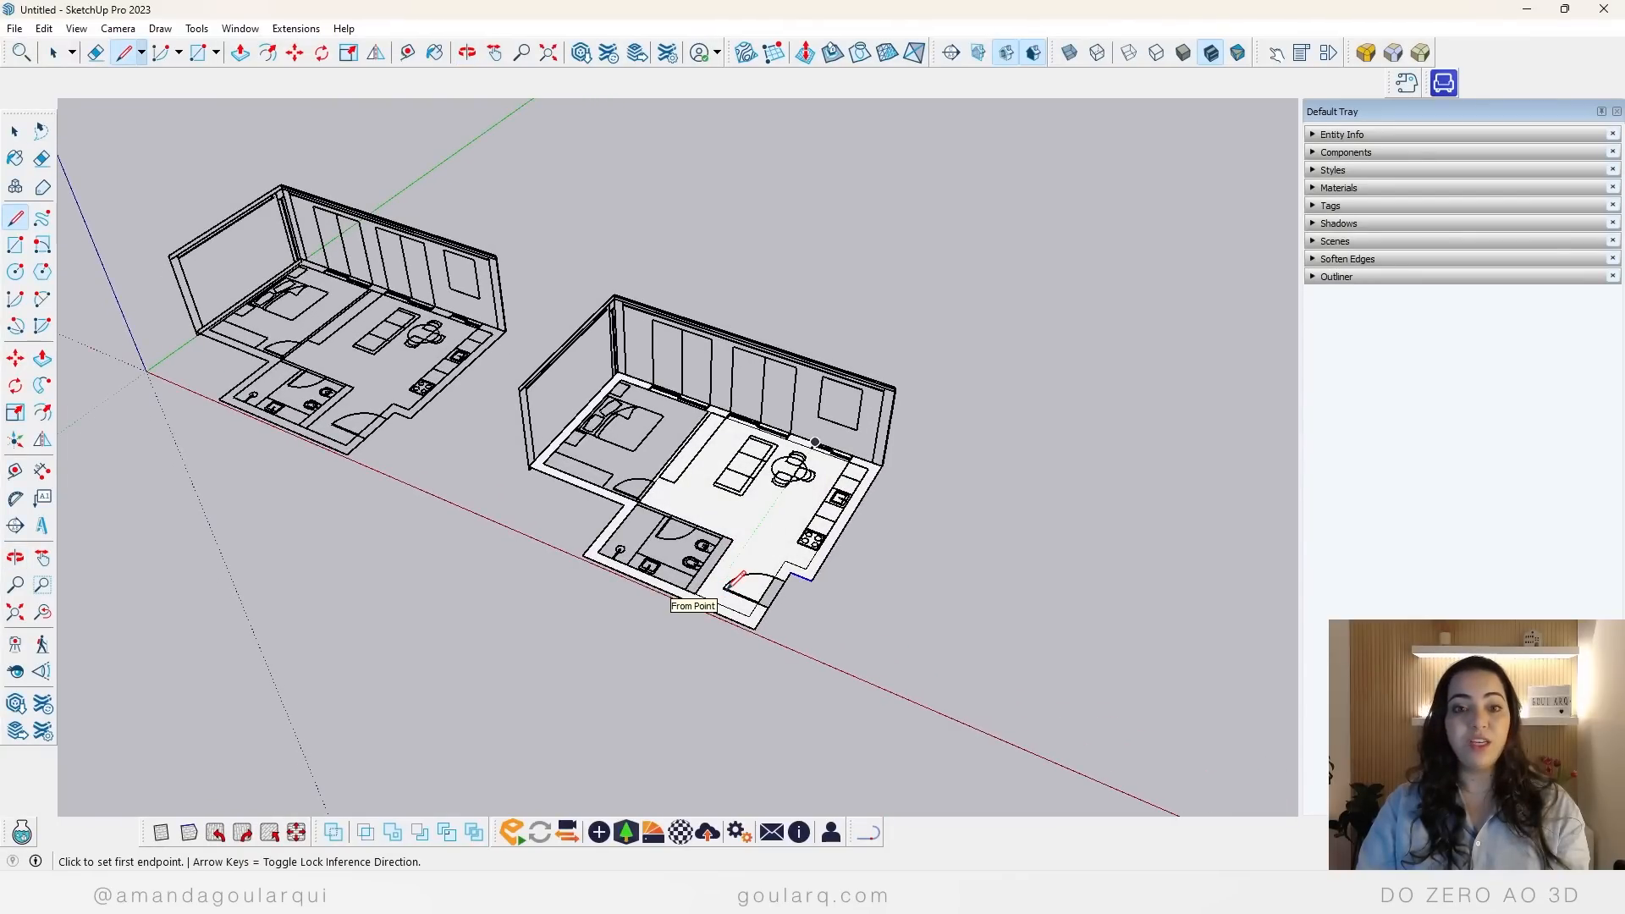
scroll(677, 596, up, 6)
click(699, 509)
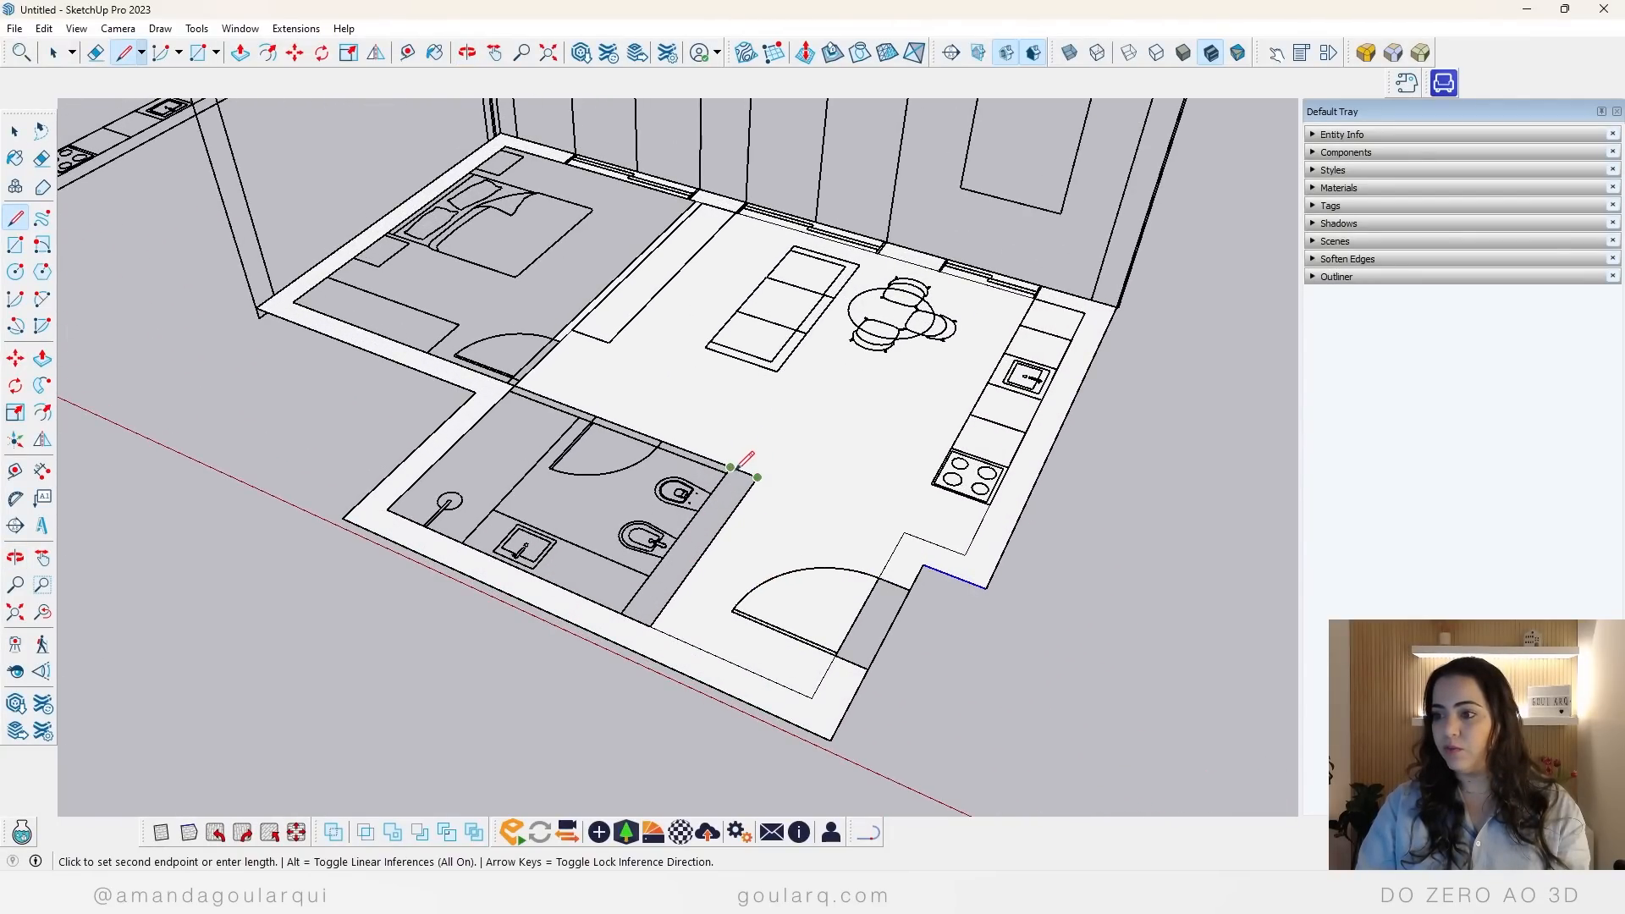
click(730, 467)
click(731, 466)
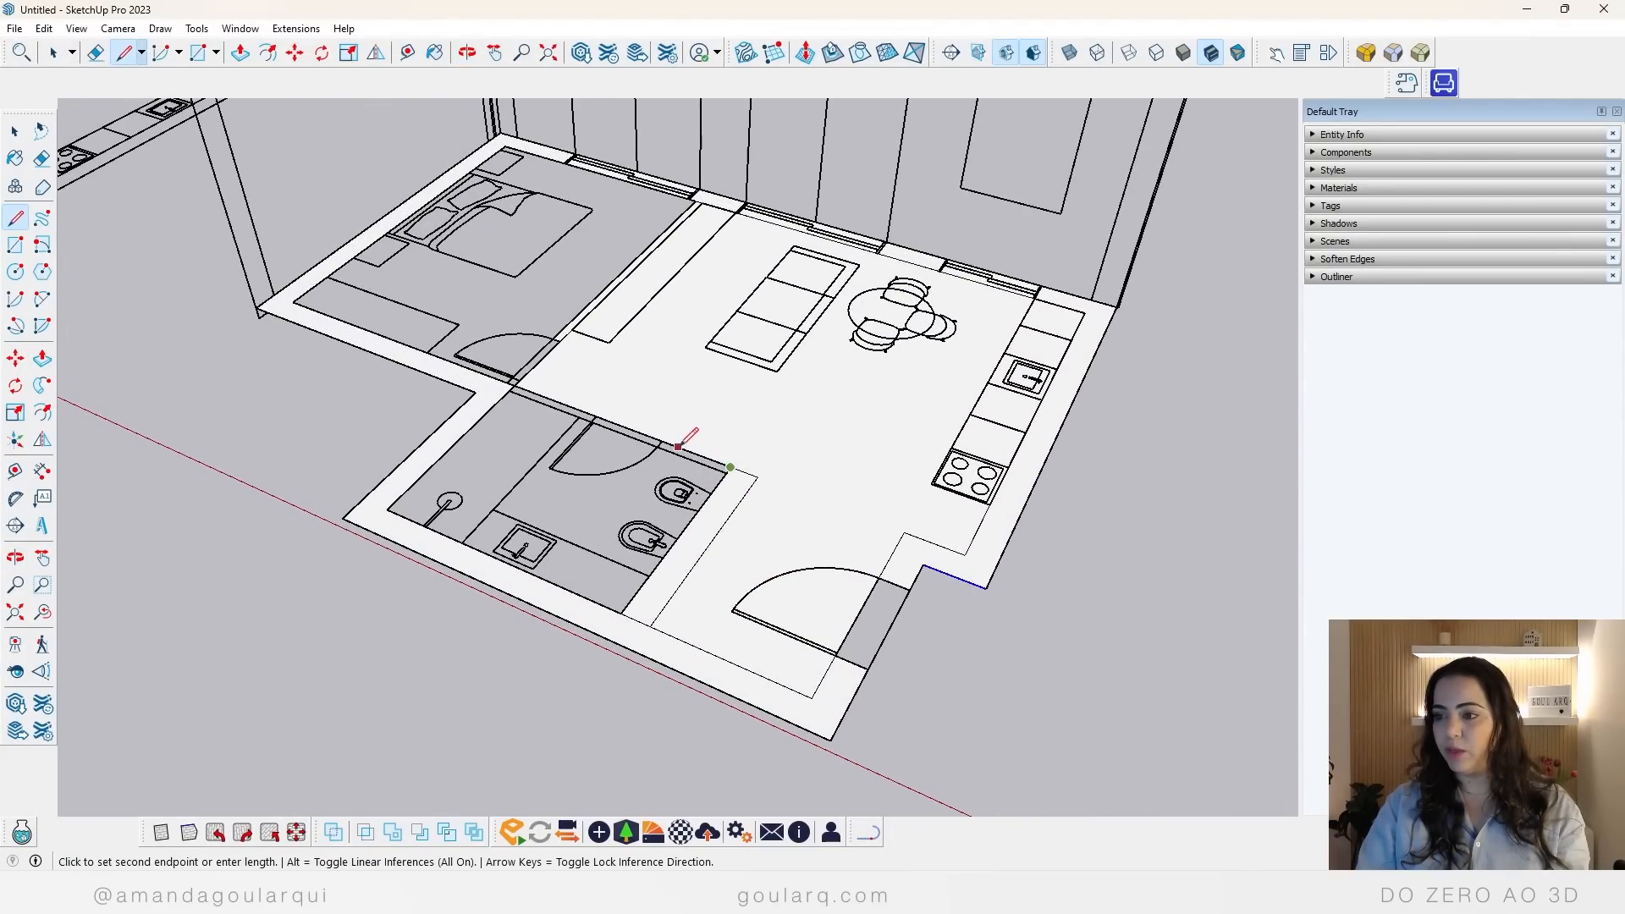
click(661, 441)
Step: Trace segments over the bathroom wall between the bedroom corner and the door, and across the door opening, to generate faces
scroll(558, 403, up, 5)
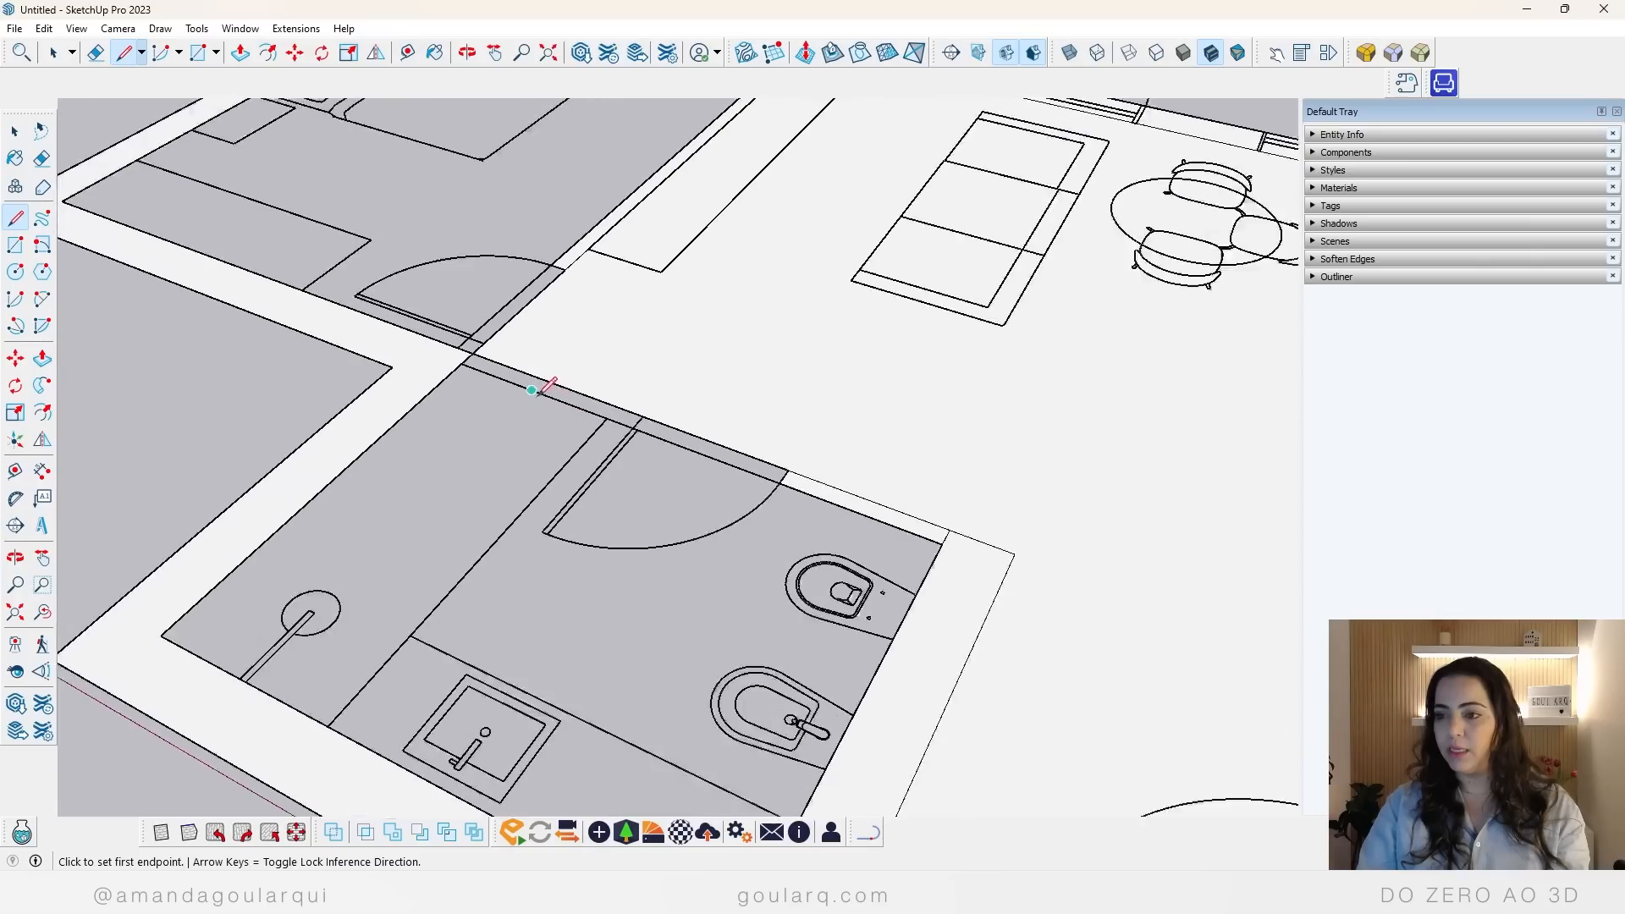
click(575, 381)
click(711, 436)
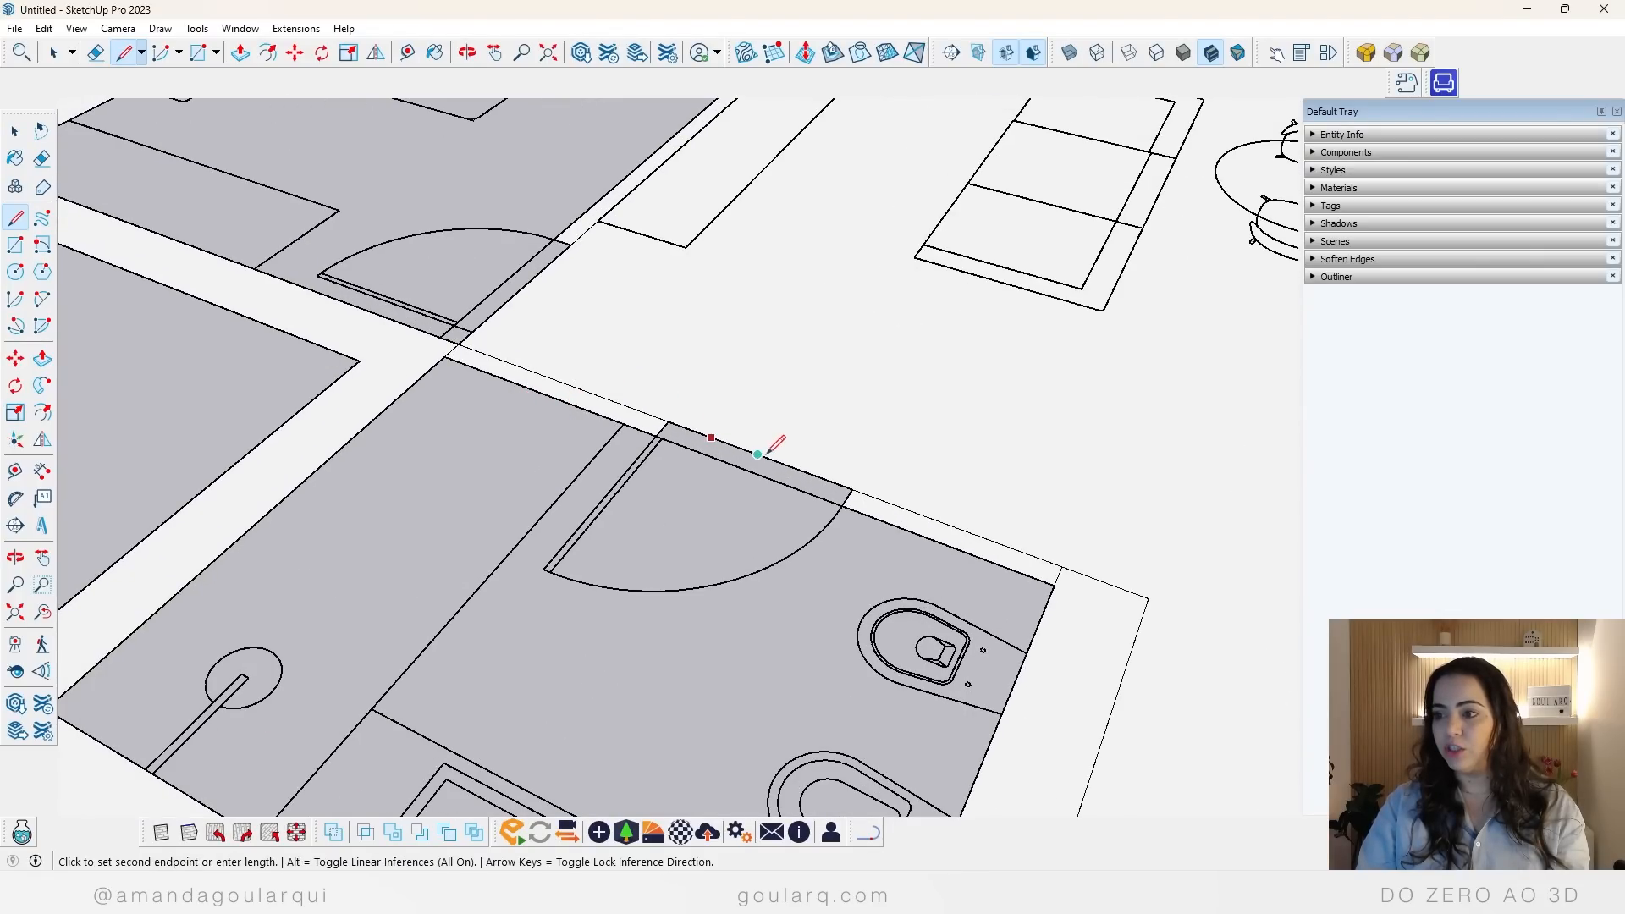
click(769, 455)
scroll(591, 457, down, 5)
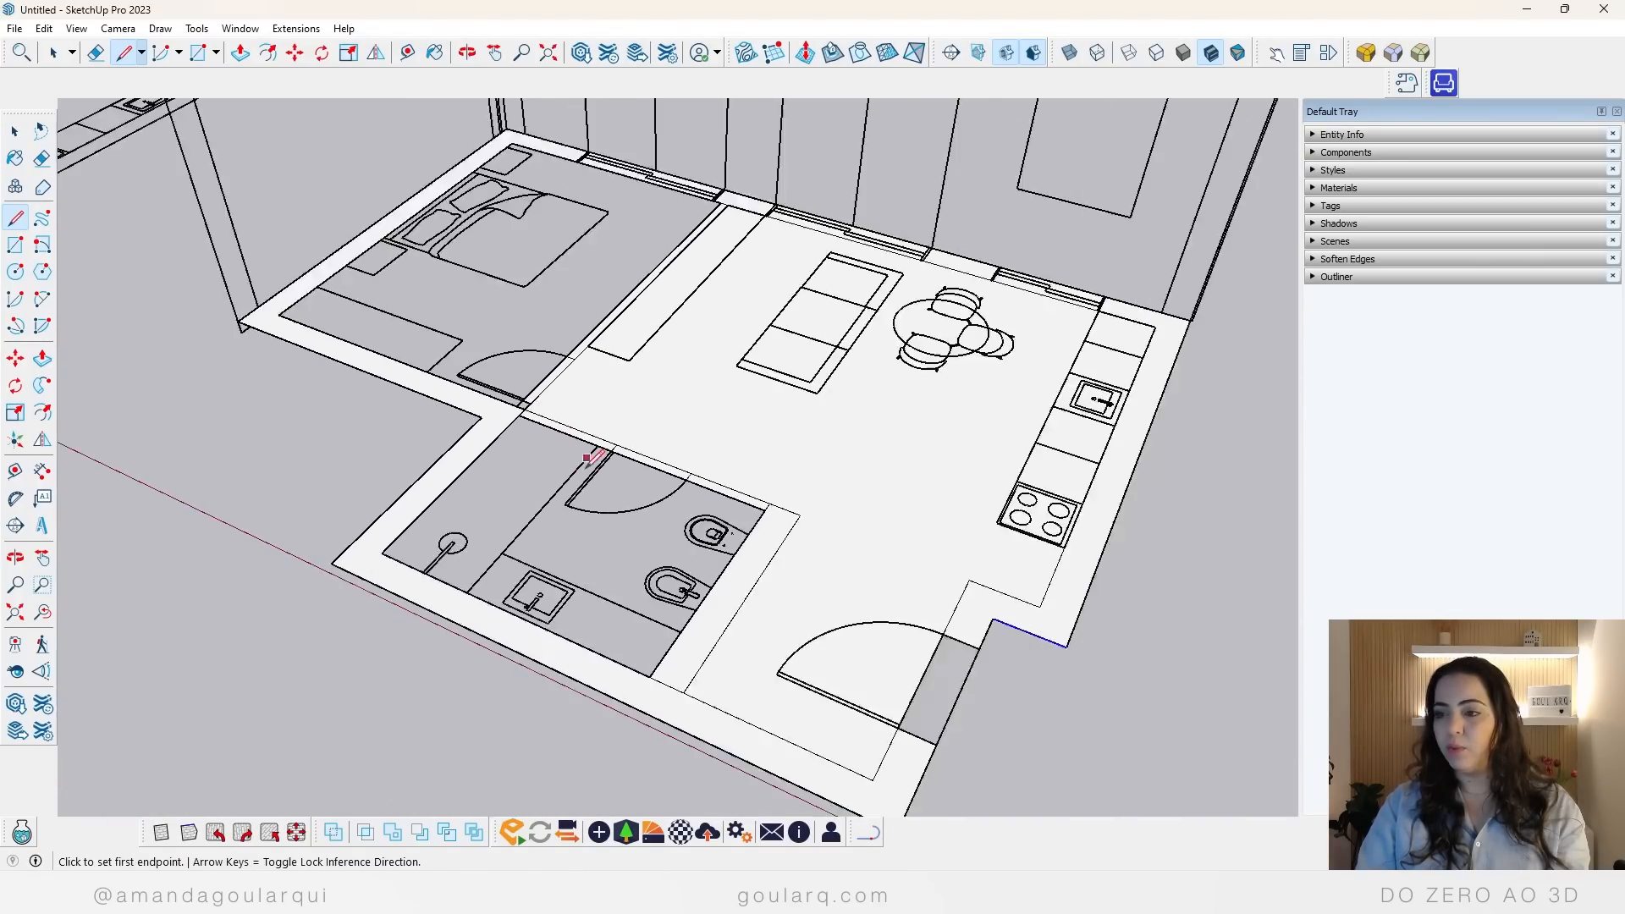
Step: Inspect the traced copy and the original floor plan from below and above to compare their faces
middle_drag(592, 457, 800, 27)
scroll(749, 428, down, 5)
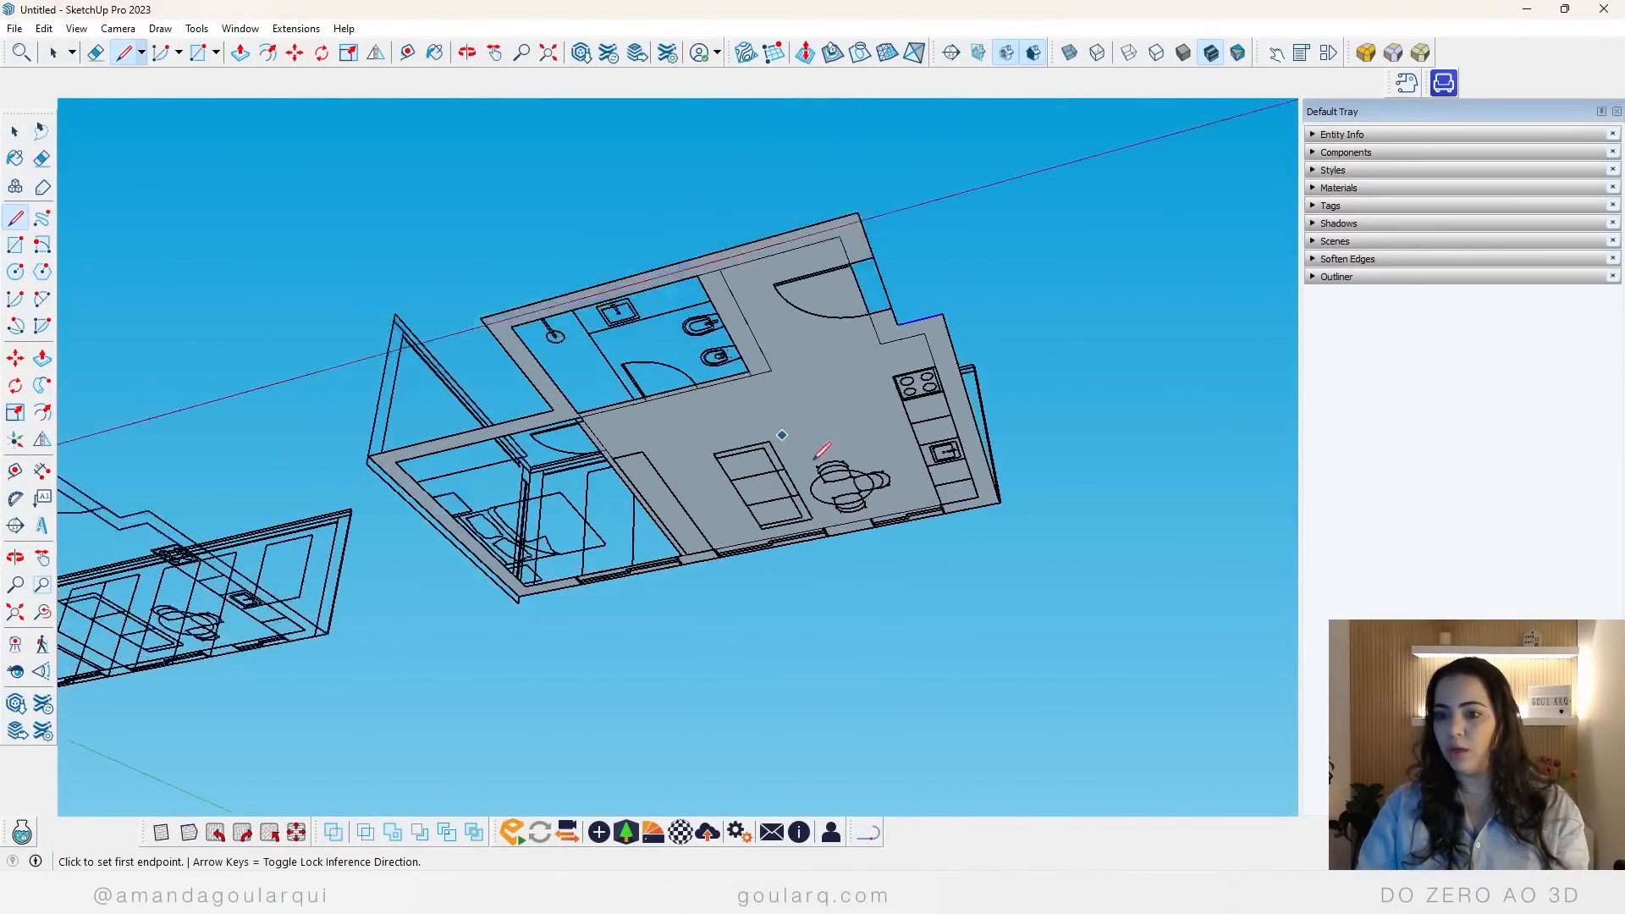
scroll(262, 562, up, 4)
scroll(440, 571, up, 2)
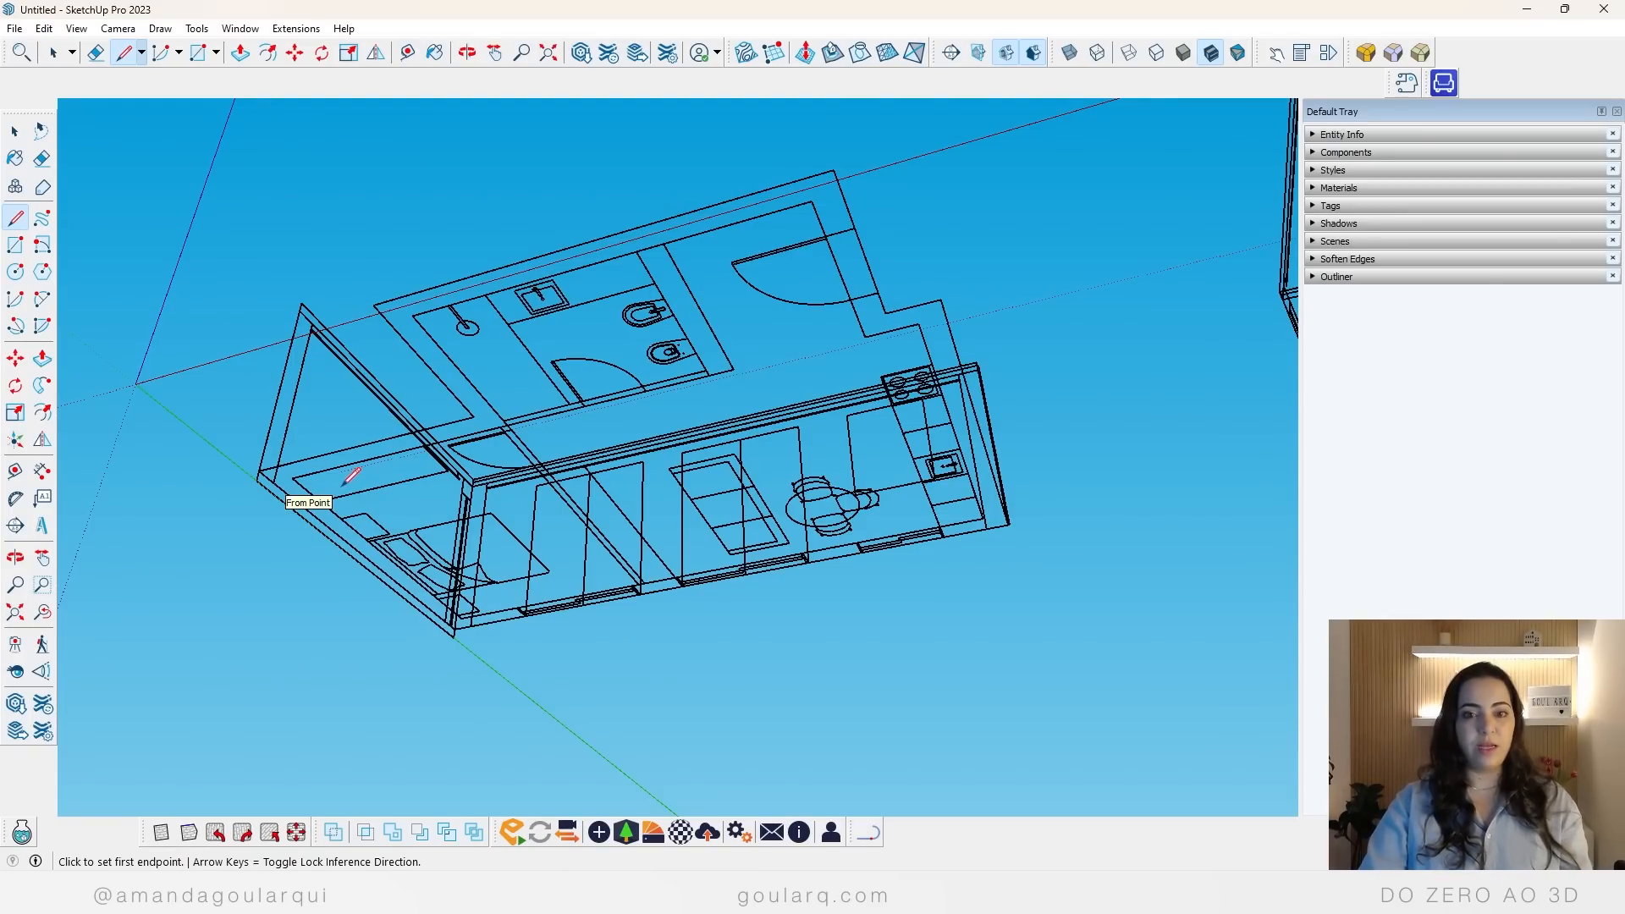
scroll(252, 330, down, 4)
scroll(243, 339, down, 2)
middle_drag(1015, 541, 1046, 783)
scroll(428, 380, down, 2)
scroll(1016, 366, up, 6)
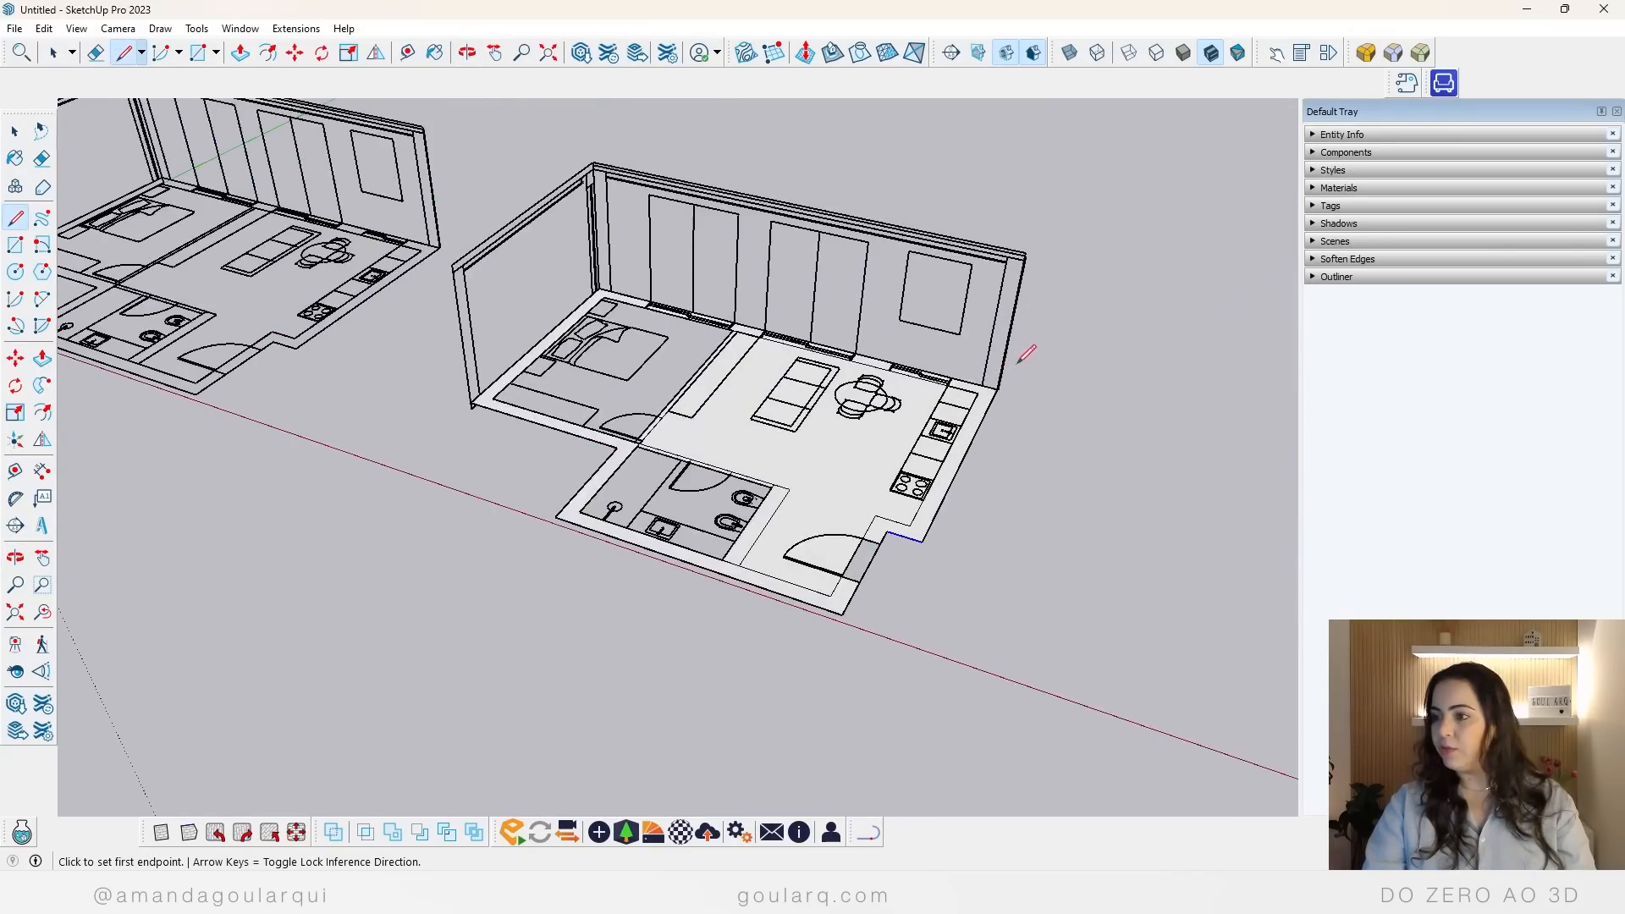
scroll(330, 473, up, 4)
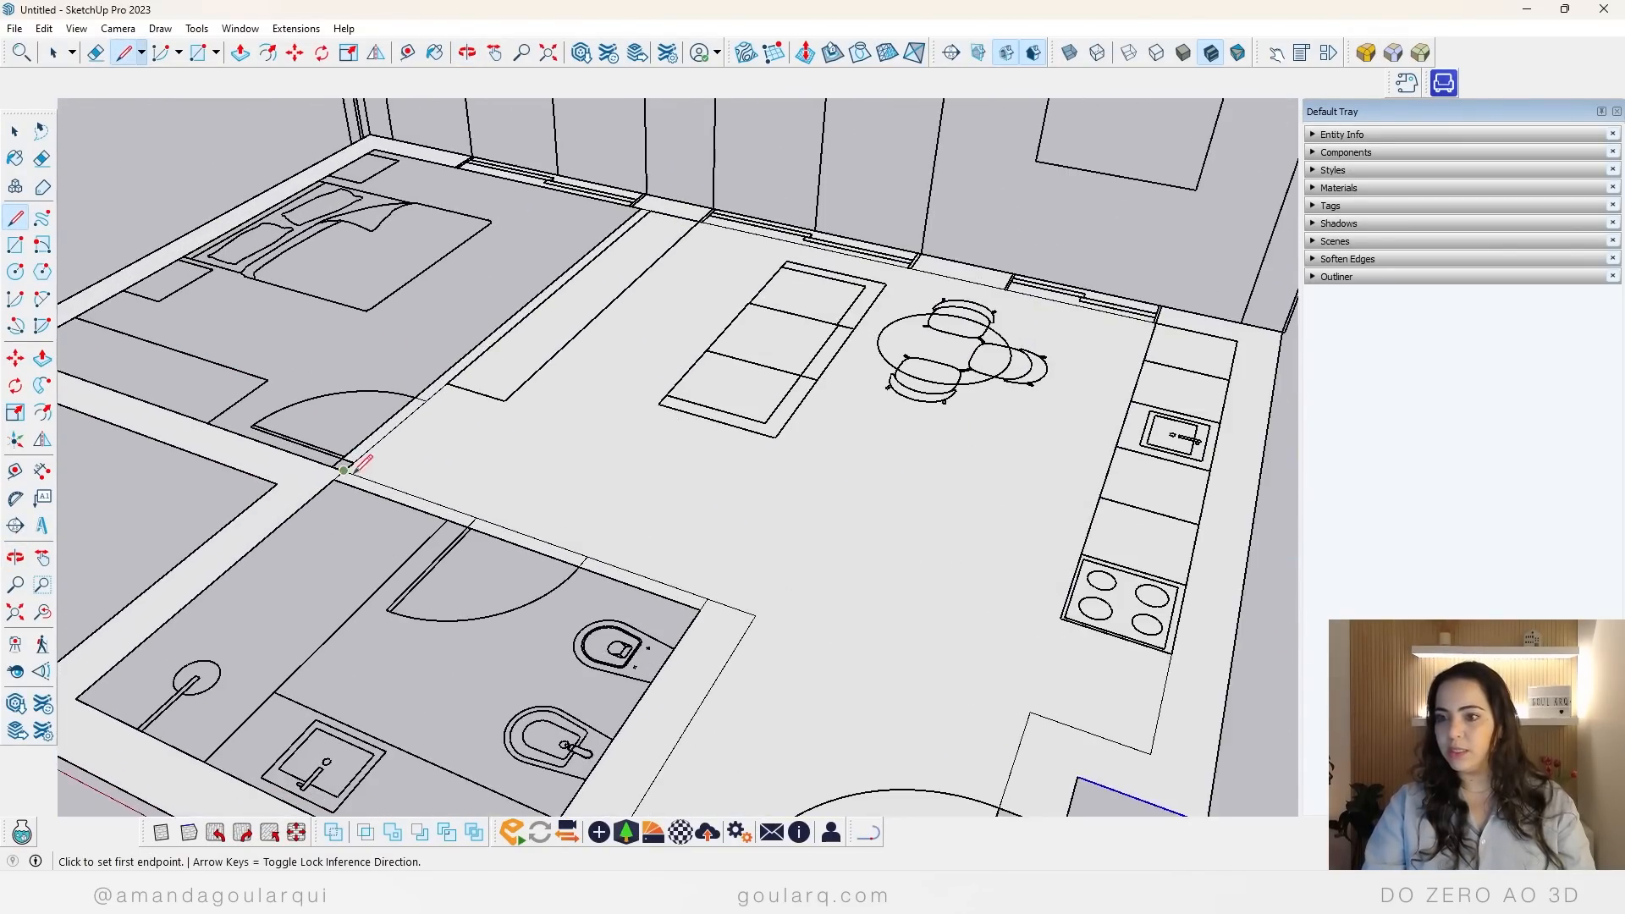
Step: Delete the upright wall elevations from the traced copy, including the leftover edge above the kitchen window
scroll(338, 461, down, 6)
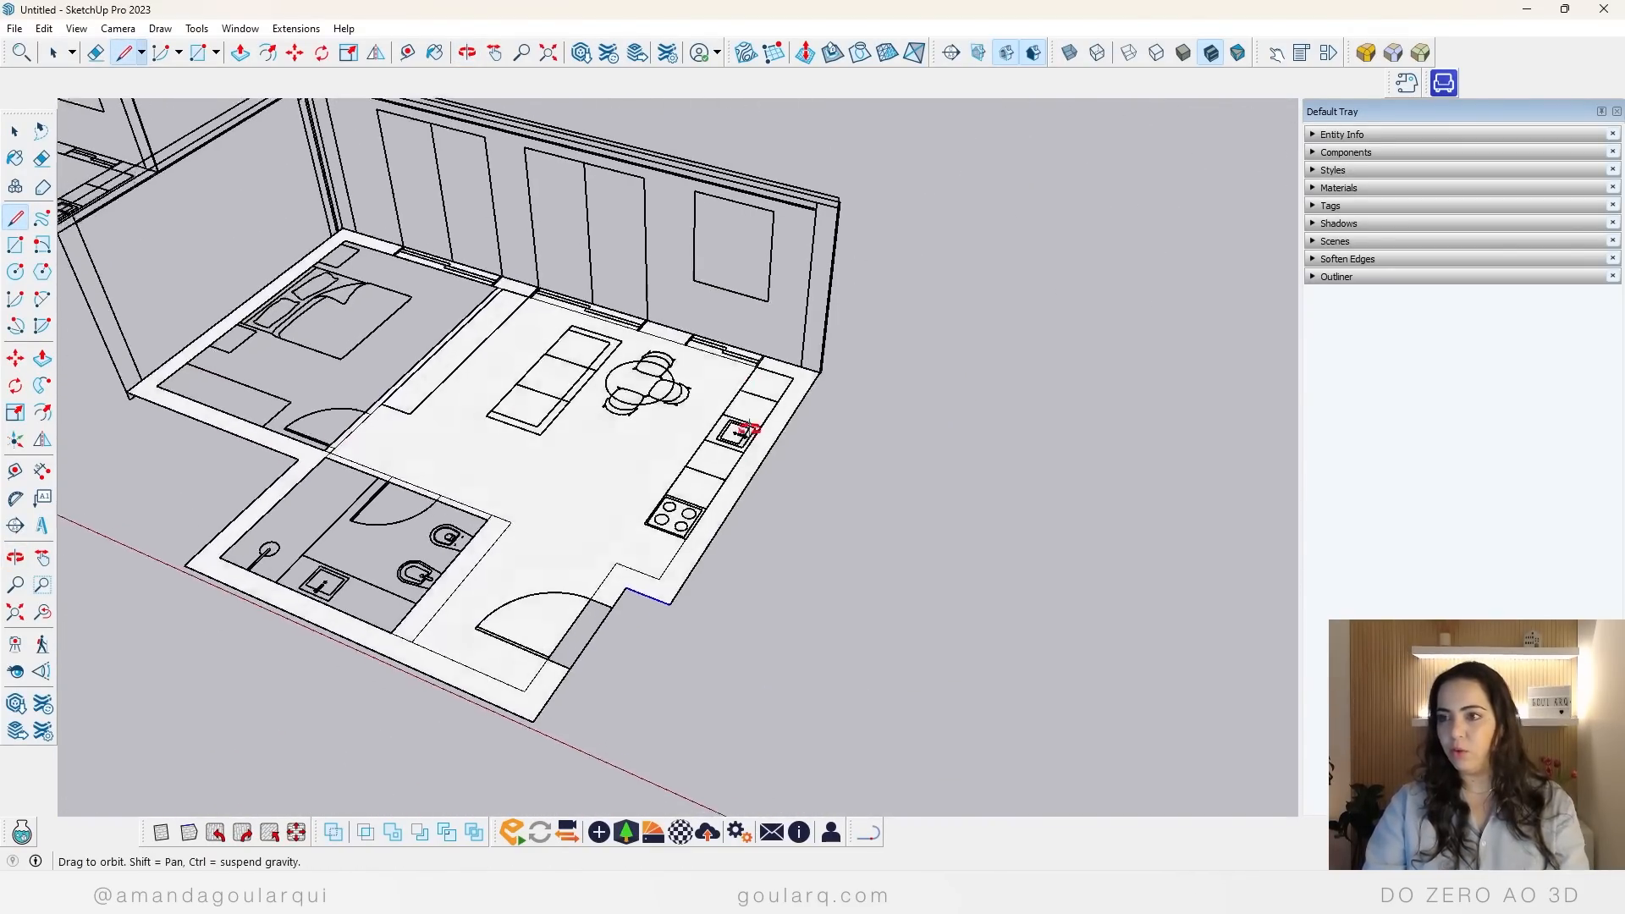
middle_drag(739, 428, 697, 421)
key(space)
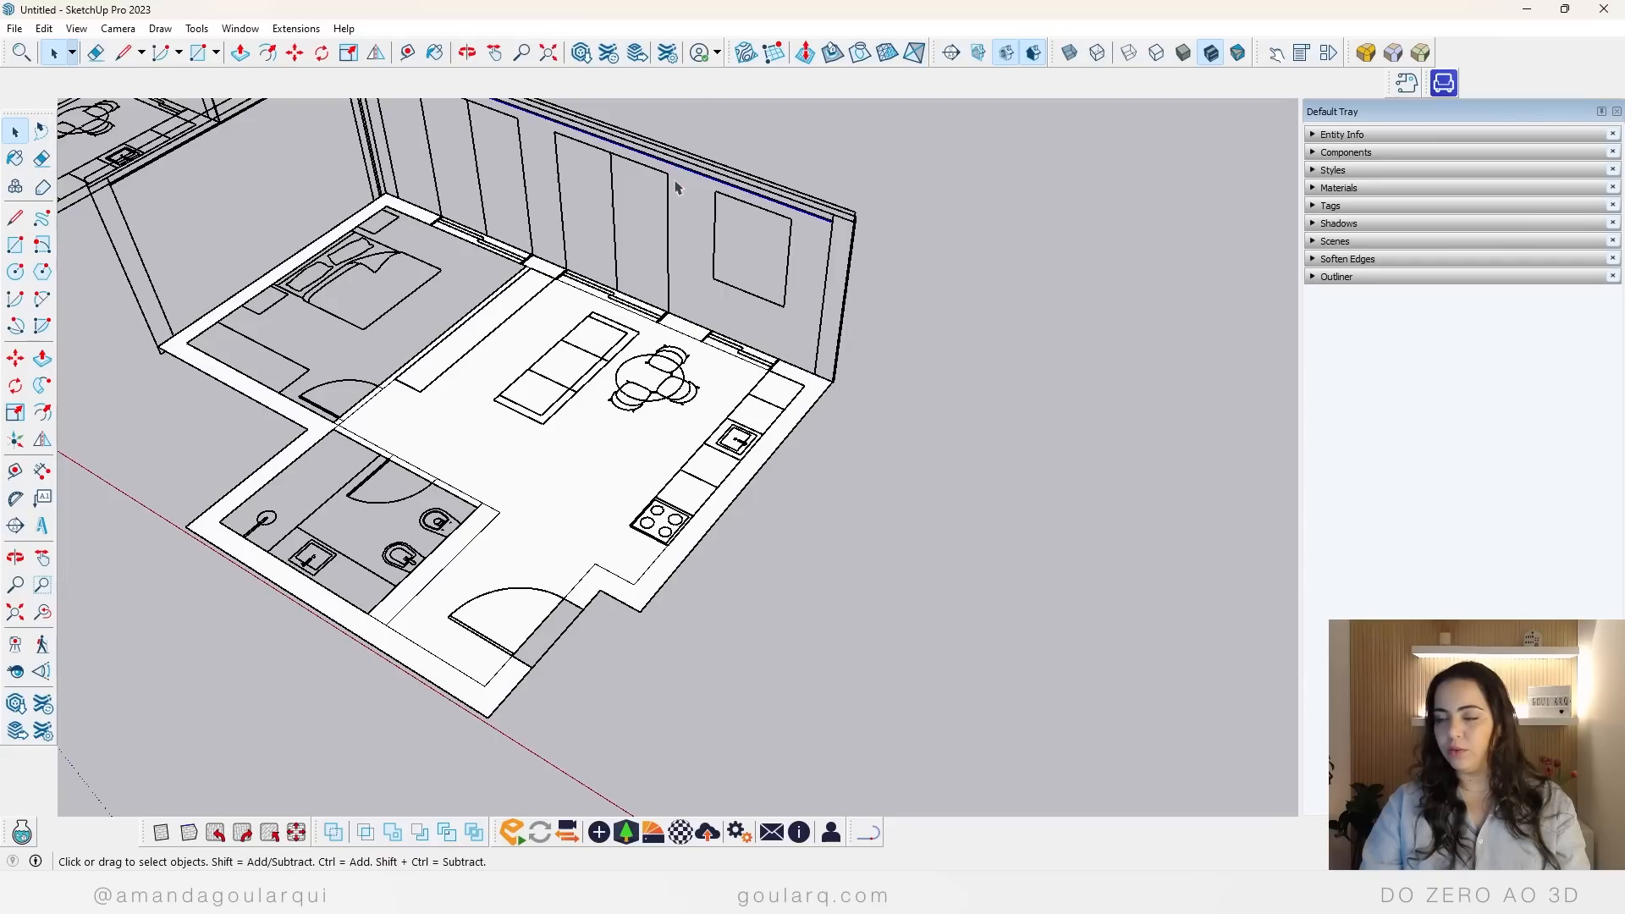
middle_drag(680, 188, 887, 280)
key(space)
drag(888, 279, 133, 202)
key(Delete)
middle_drag(652, 440, 597, 576)
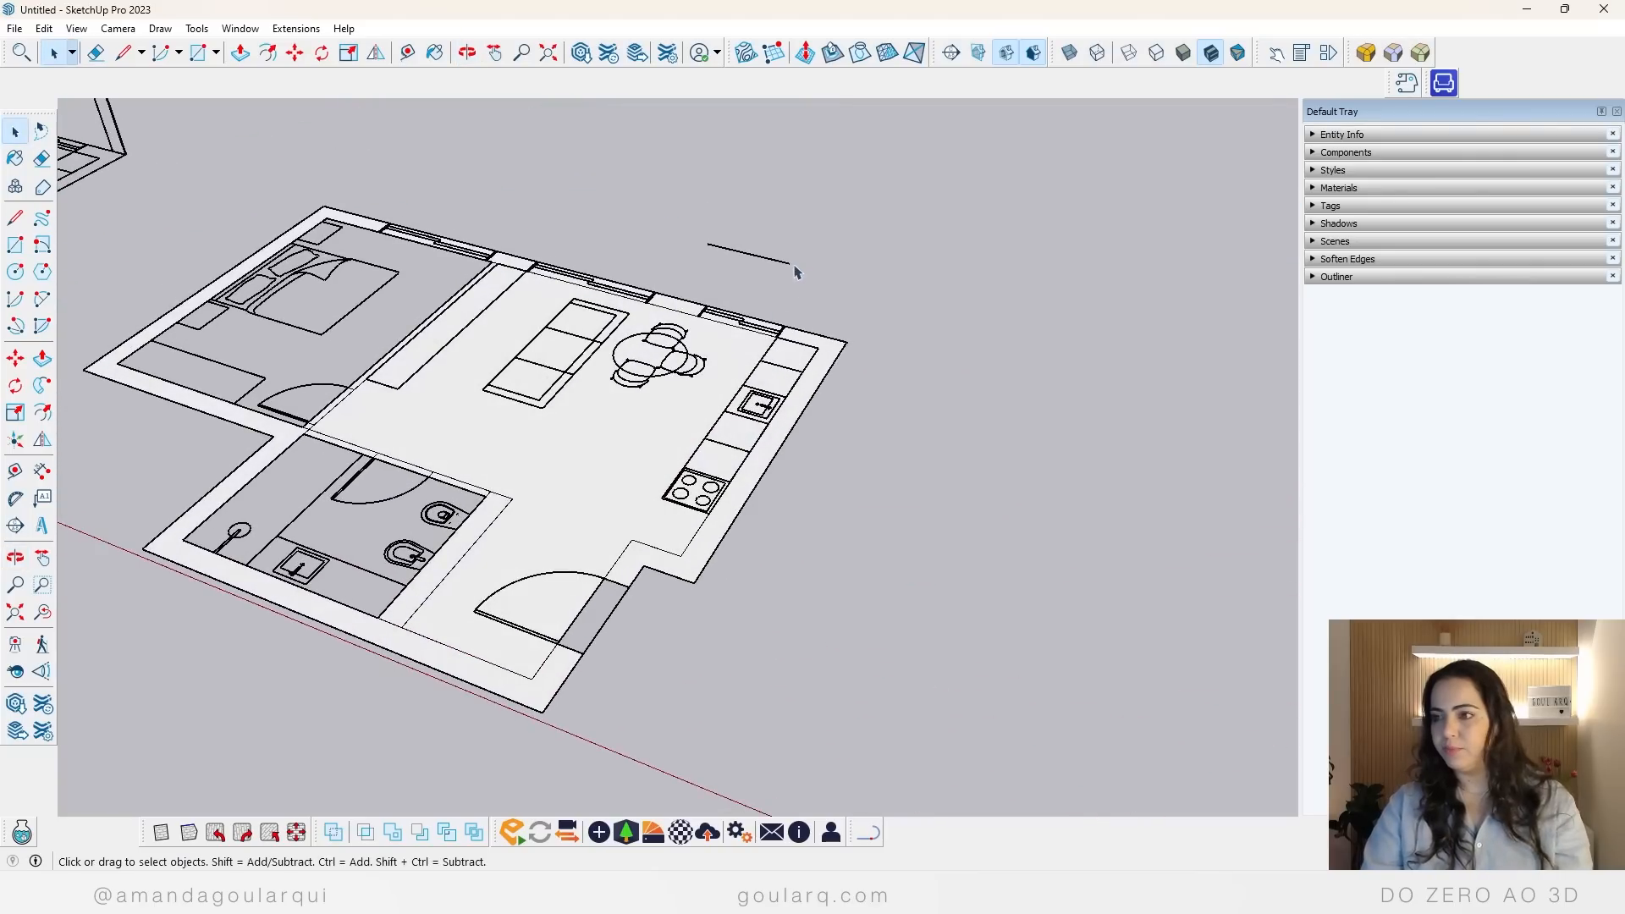
key(Delete)
Step: Extrude the pier between the living-room and kitchen windows with Push/Pull, and repeat the same height on the kitchen side wall
scroll(783, 328, up, 1)
scroll(785, 408, down, 2)
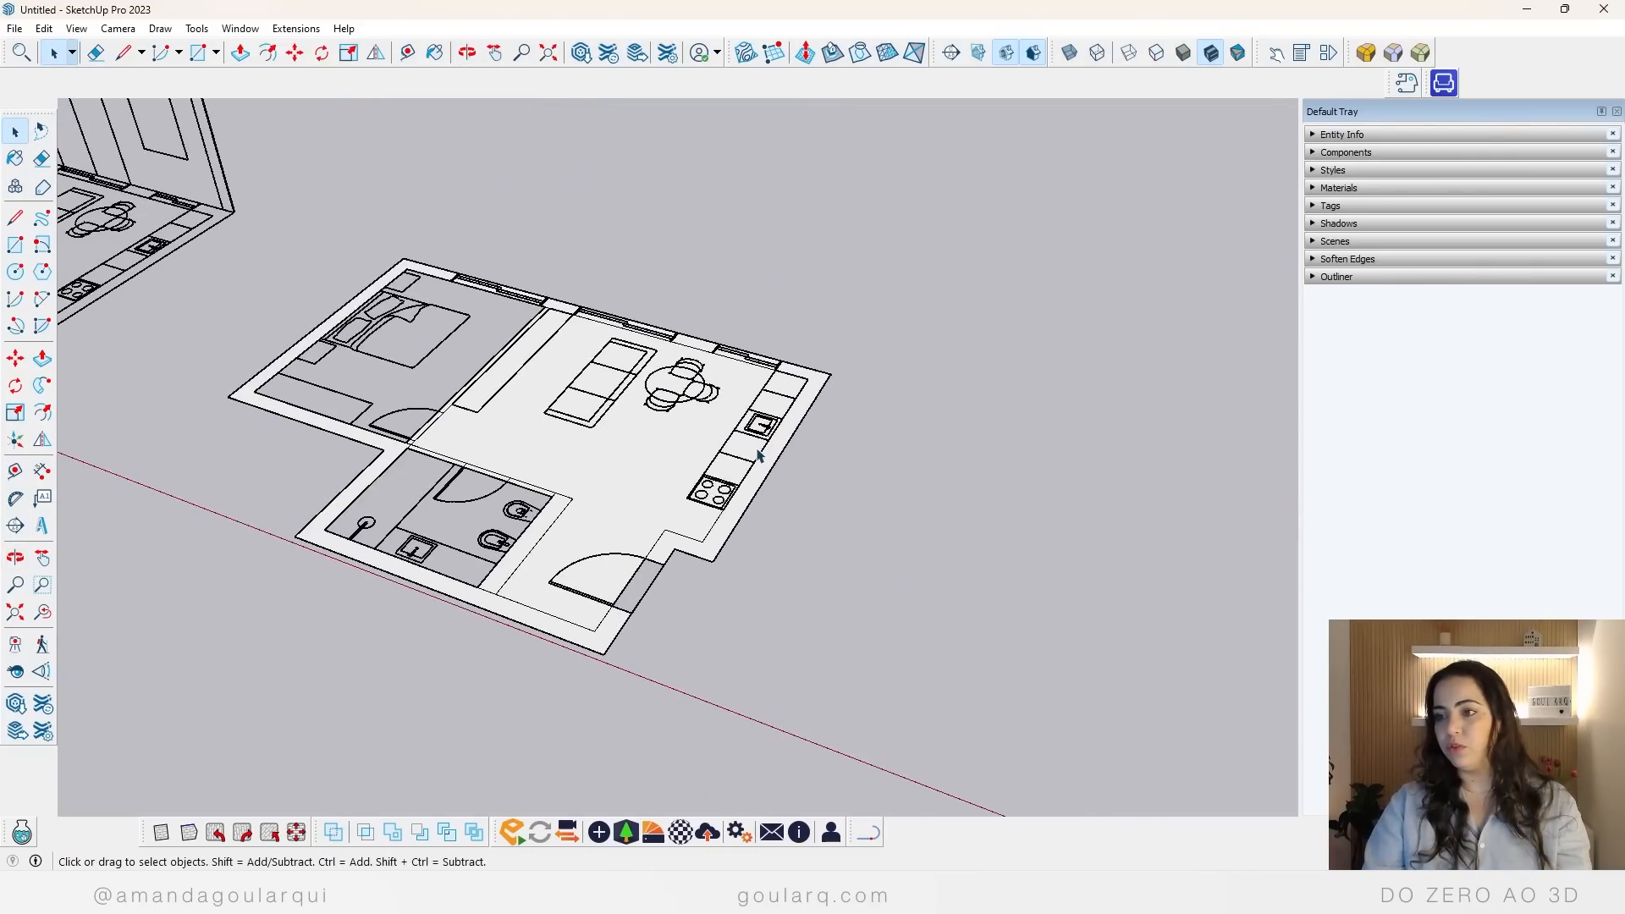
key(p)
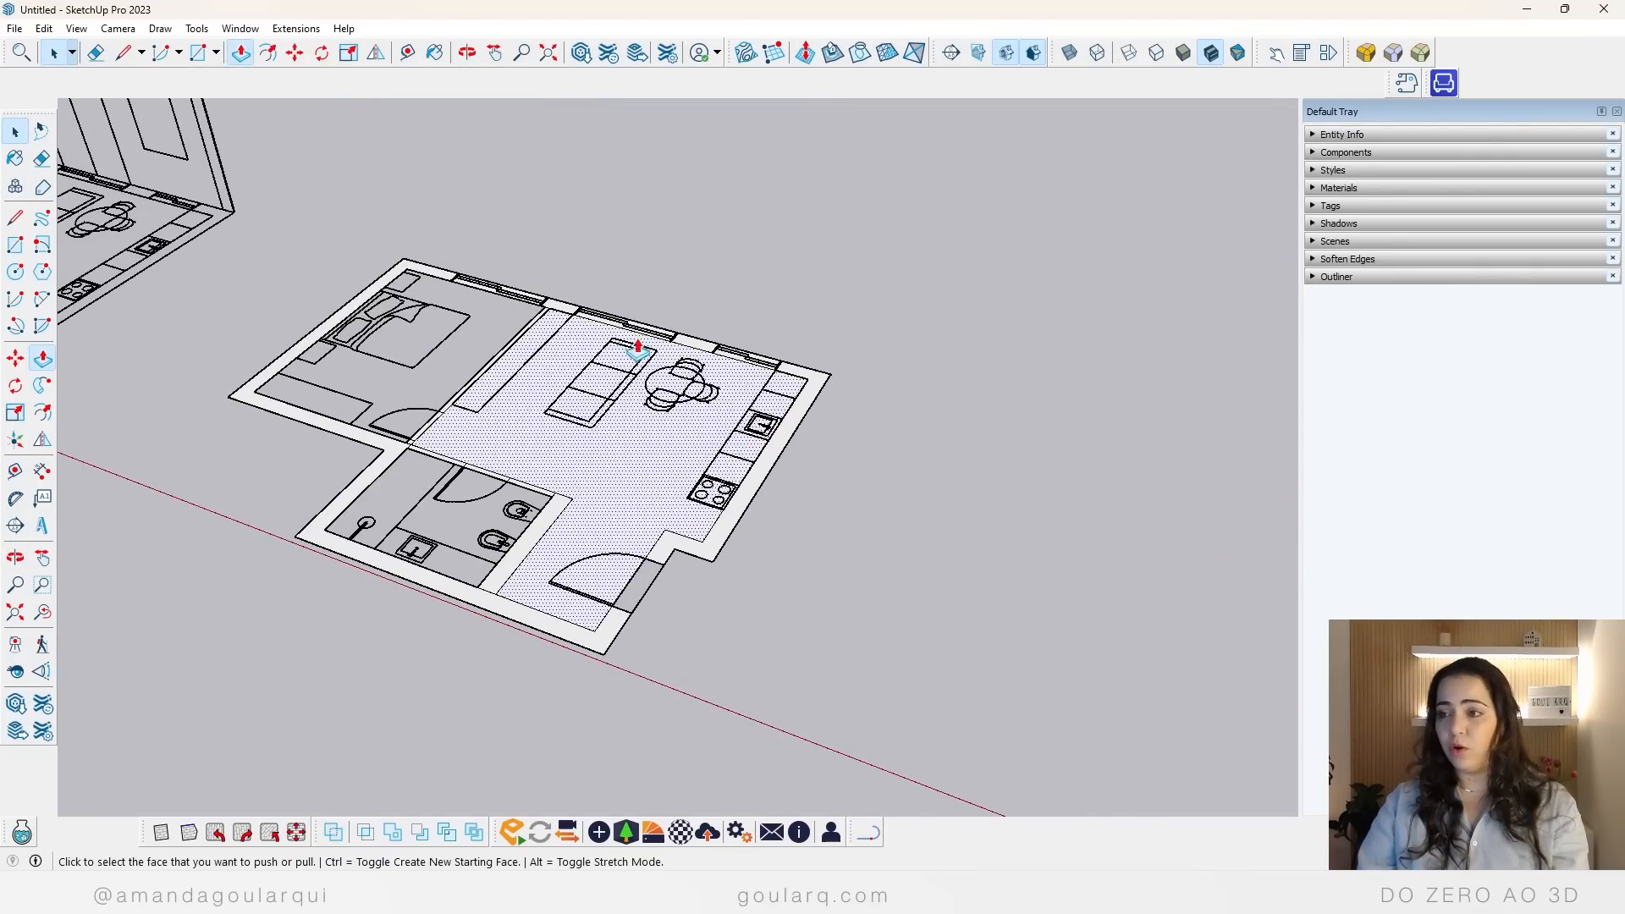
click(697, 345)
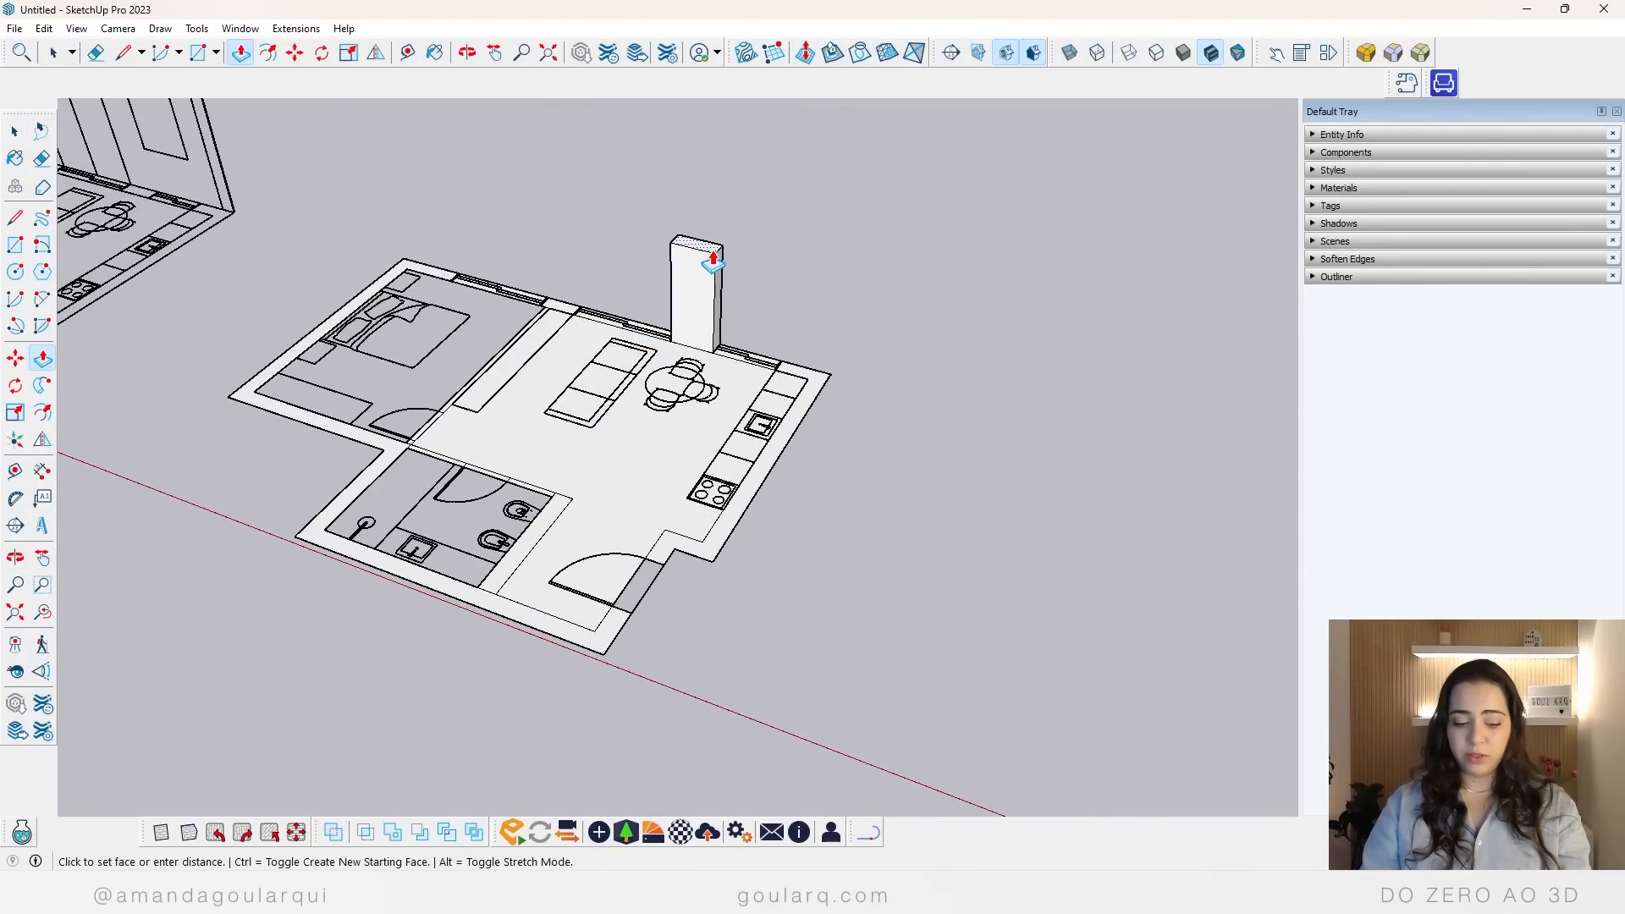
click(715, 255)
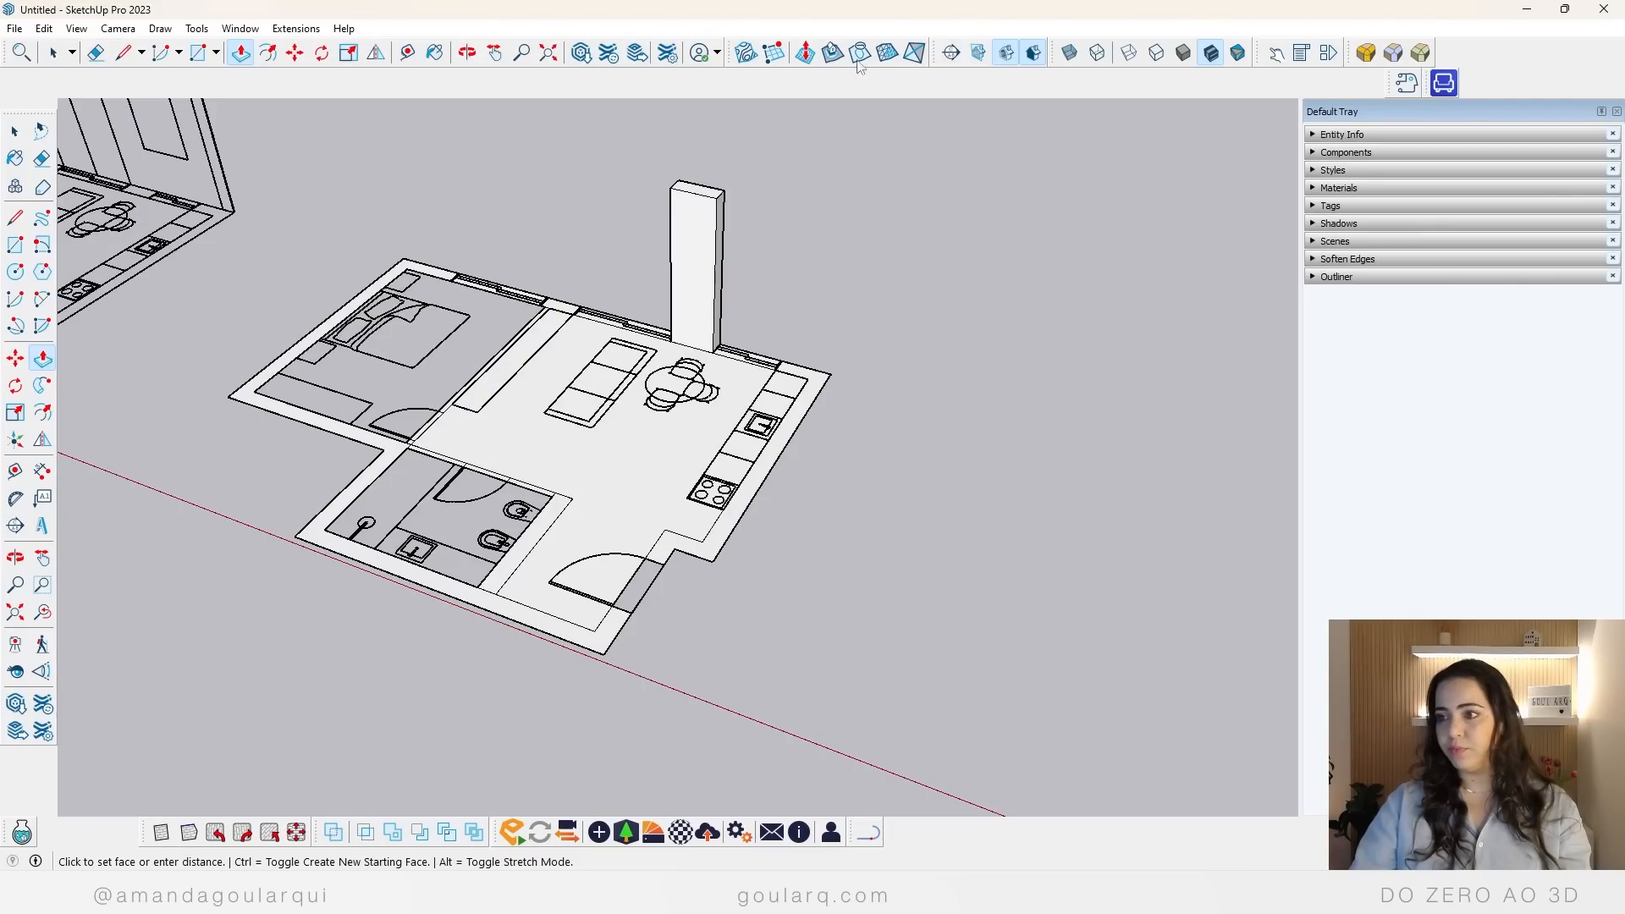
double_click(814, 381)
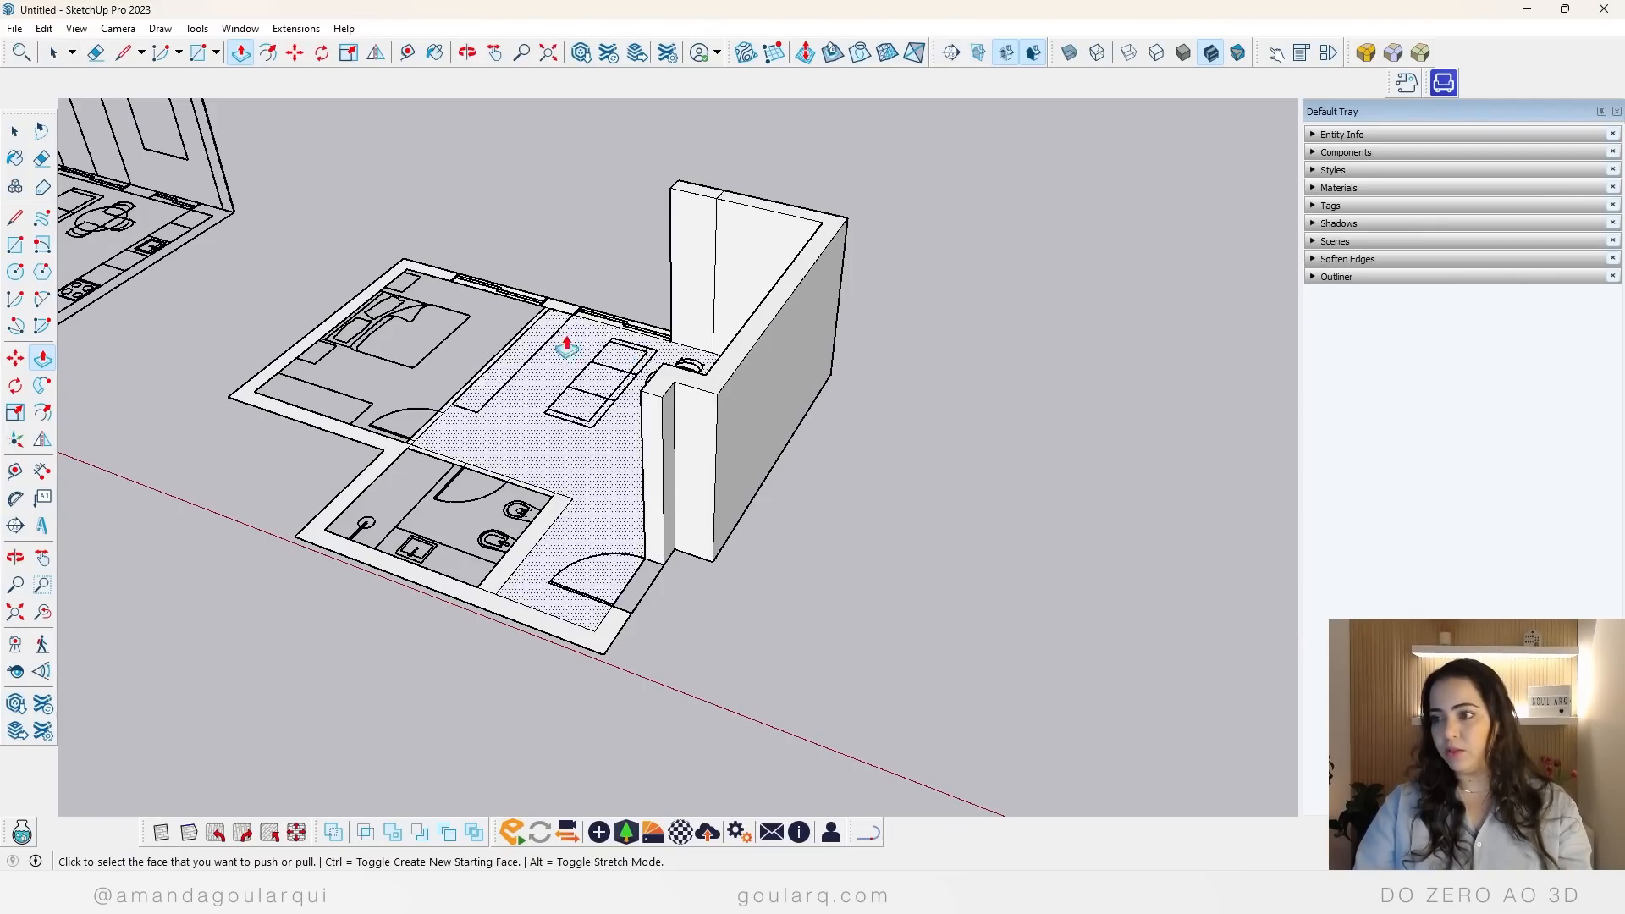
Step: Repeat the wall-height extrusion on the pier between the bedroom and living-room windows, the outer bedroom and bathroom walls, and the bedroom partition
middle_drag(756, 379, 963, 384)
scroll(442, 409, up, 4)
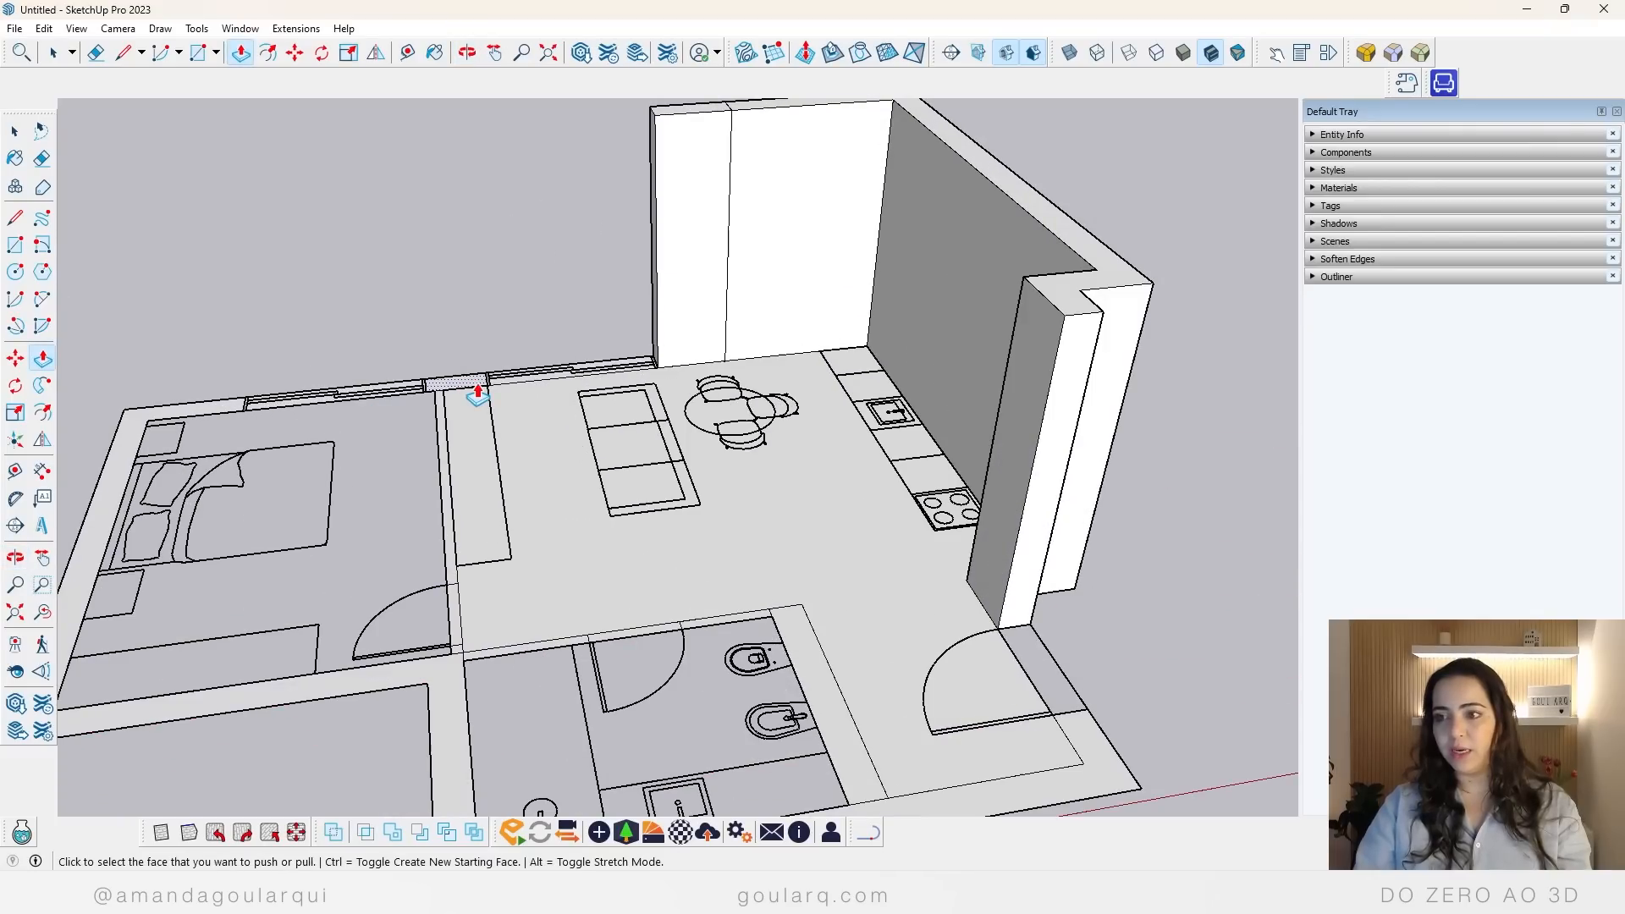
double_click(476, 389)
scroll(937, 375, down, 6)
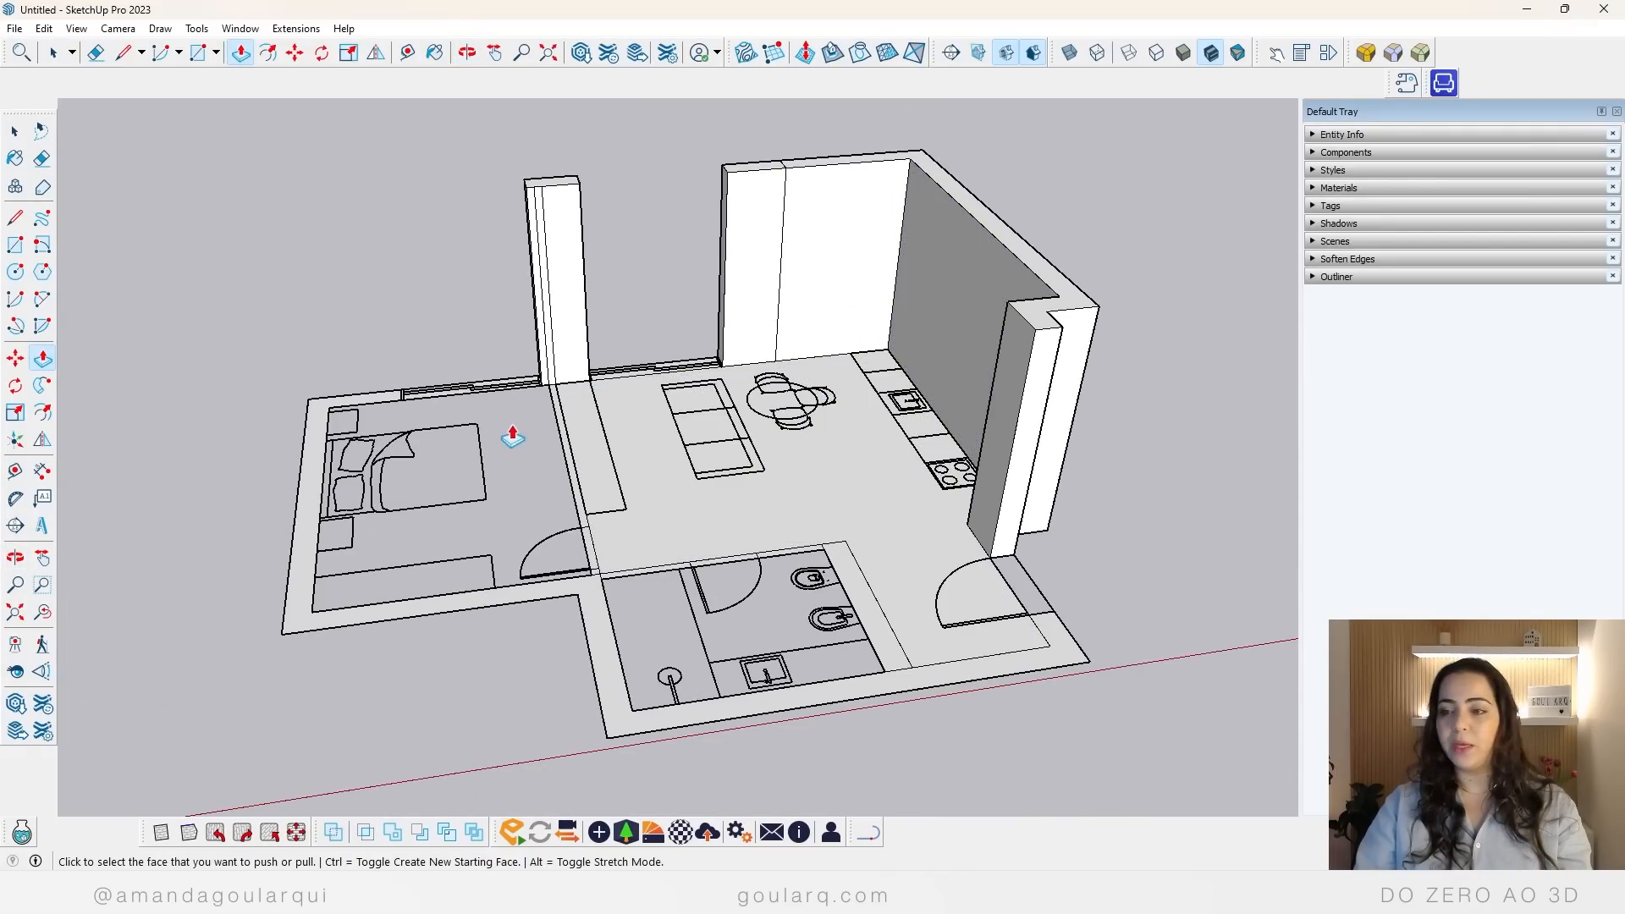
double_click(363, 410)
middle_drag(954, 471, 337, 573)
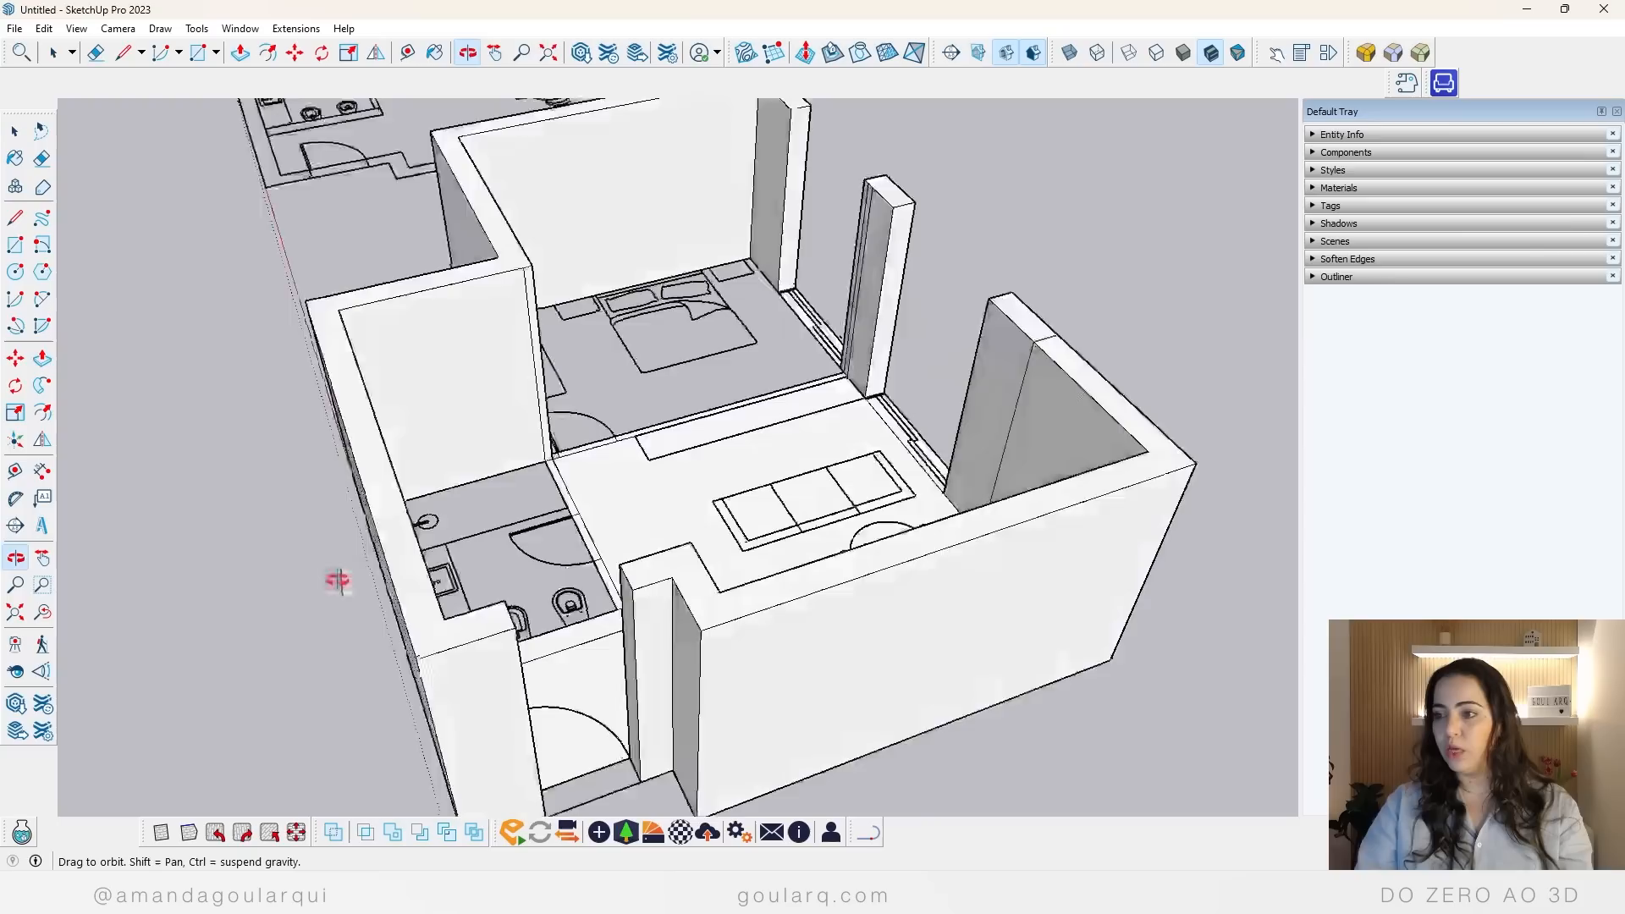
scroll(684, 448, up, 5)
scroll(683, 448, down, 8)
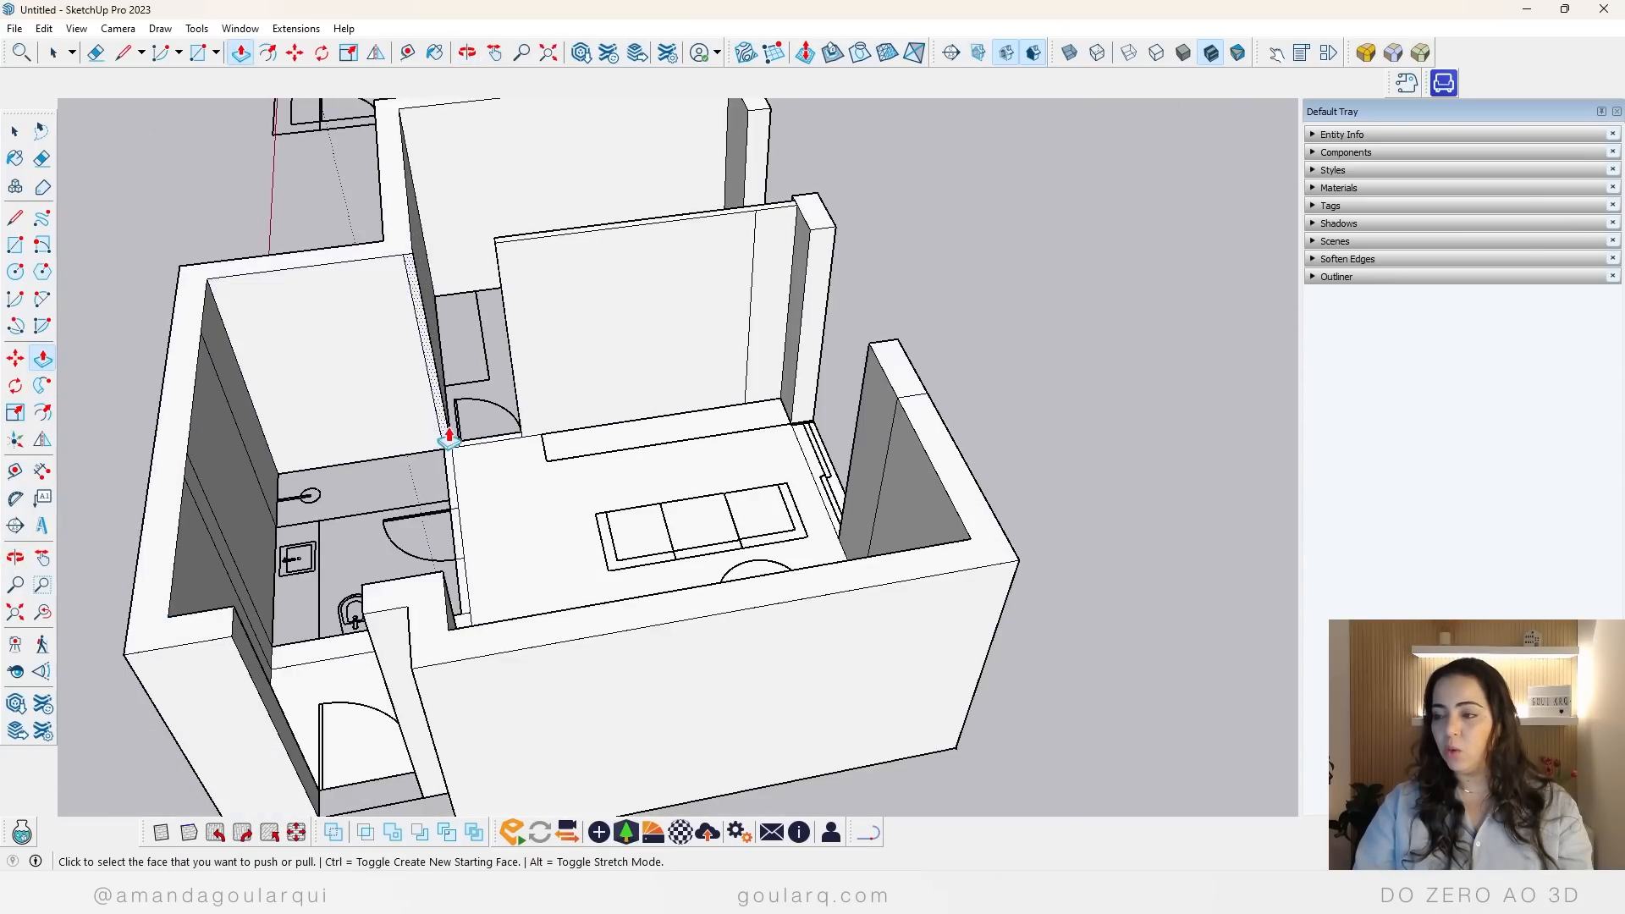
Step: Extrude the living-room window strip to the opening's head height, and extrude a separate section above it up to the wall top
middle_drag(687, 446, 954, 474)
scroll(590, 464, up, 3)
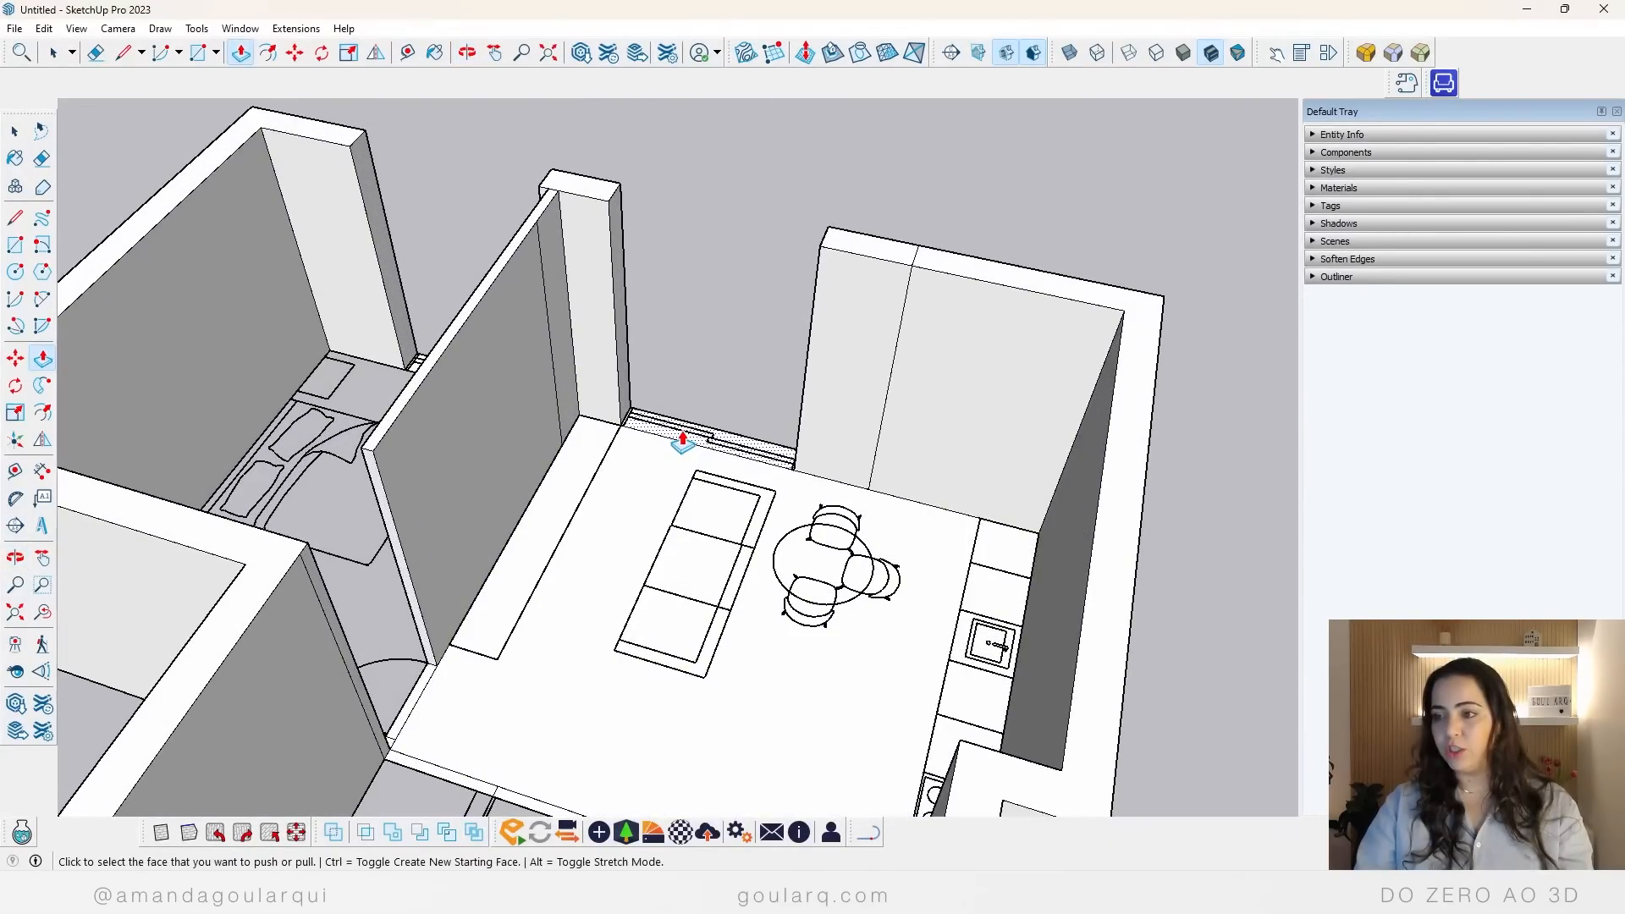
click(673, 415)
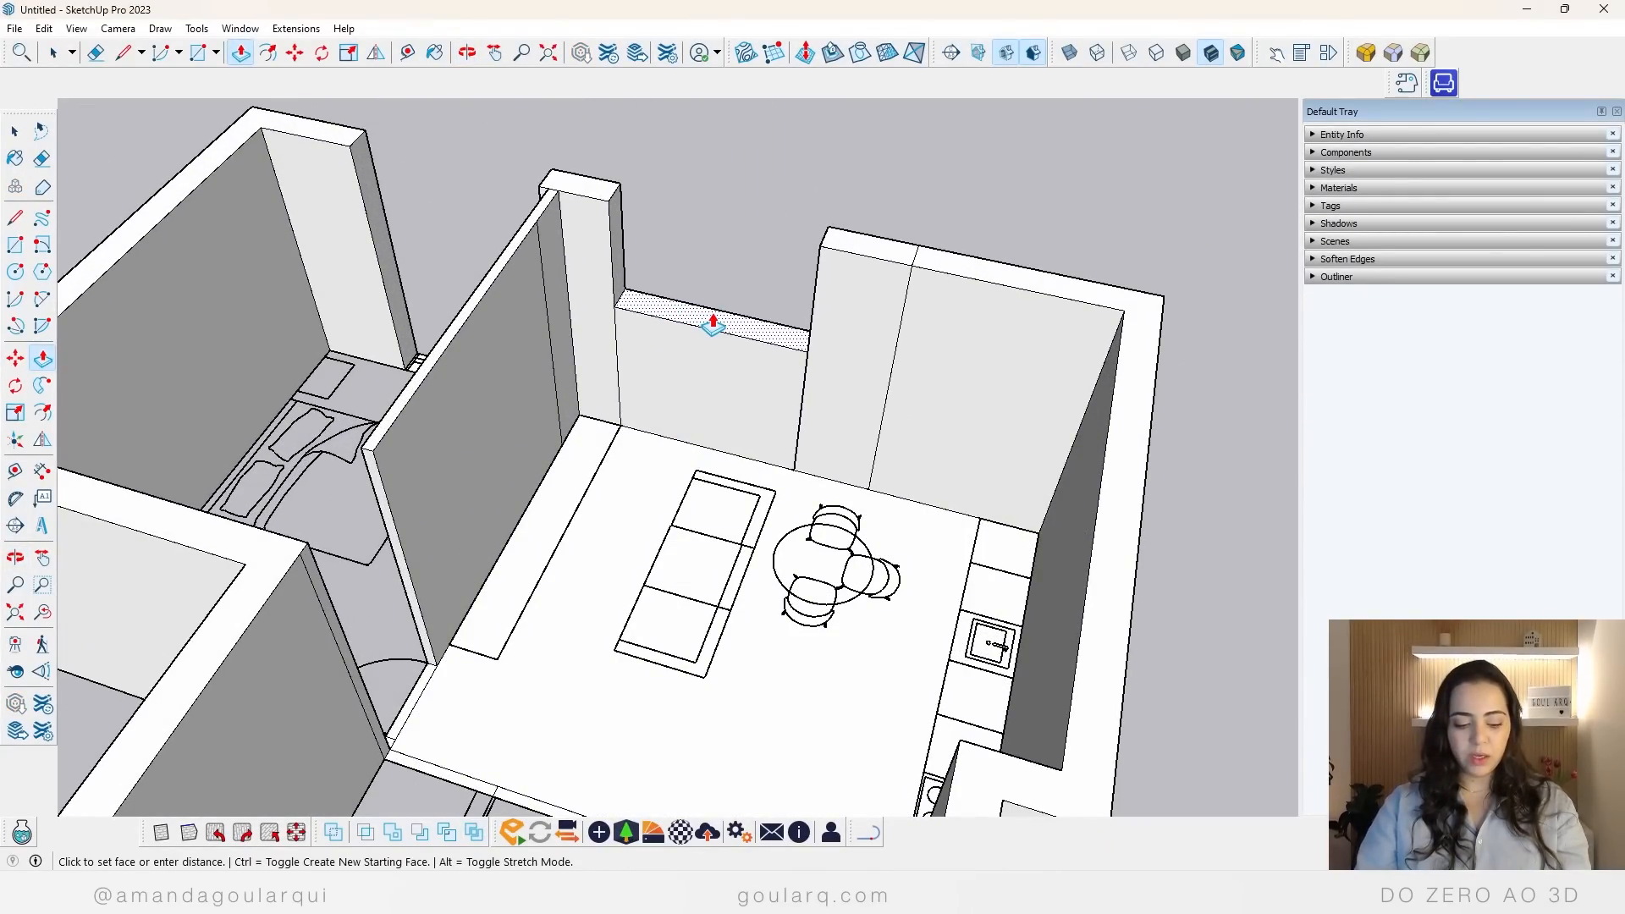
click(713, 320)
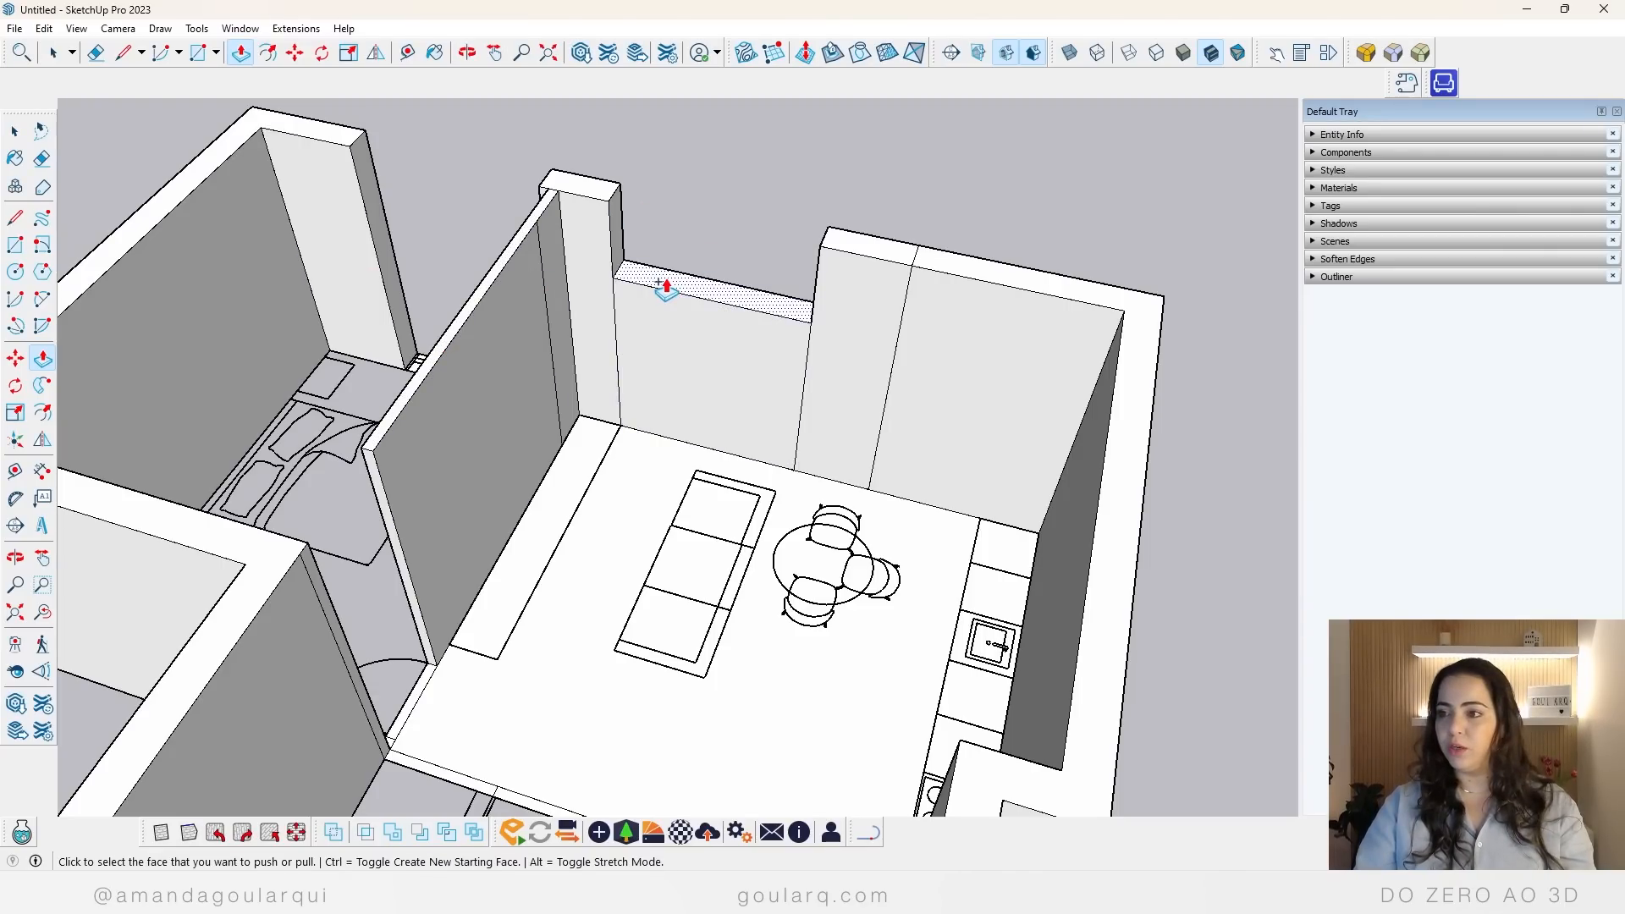
click(645, 284)
click(842, 246)
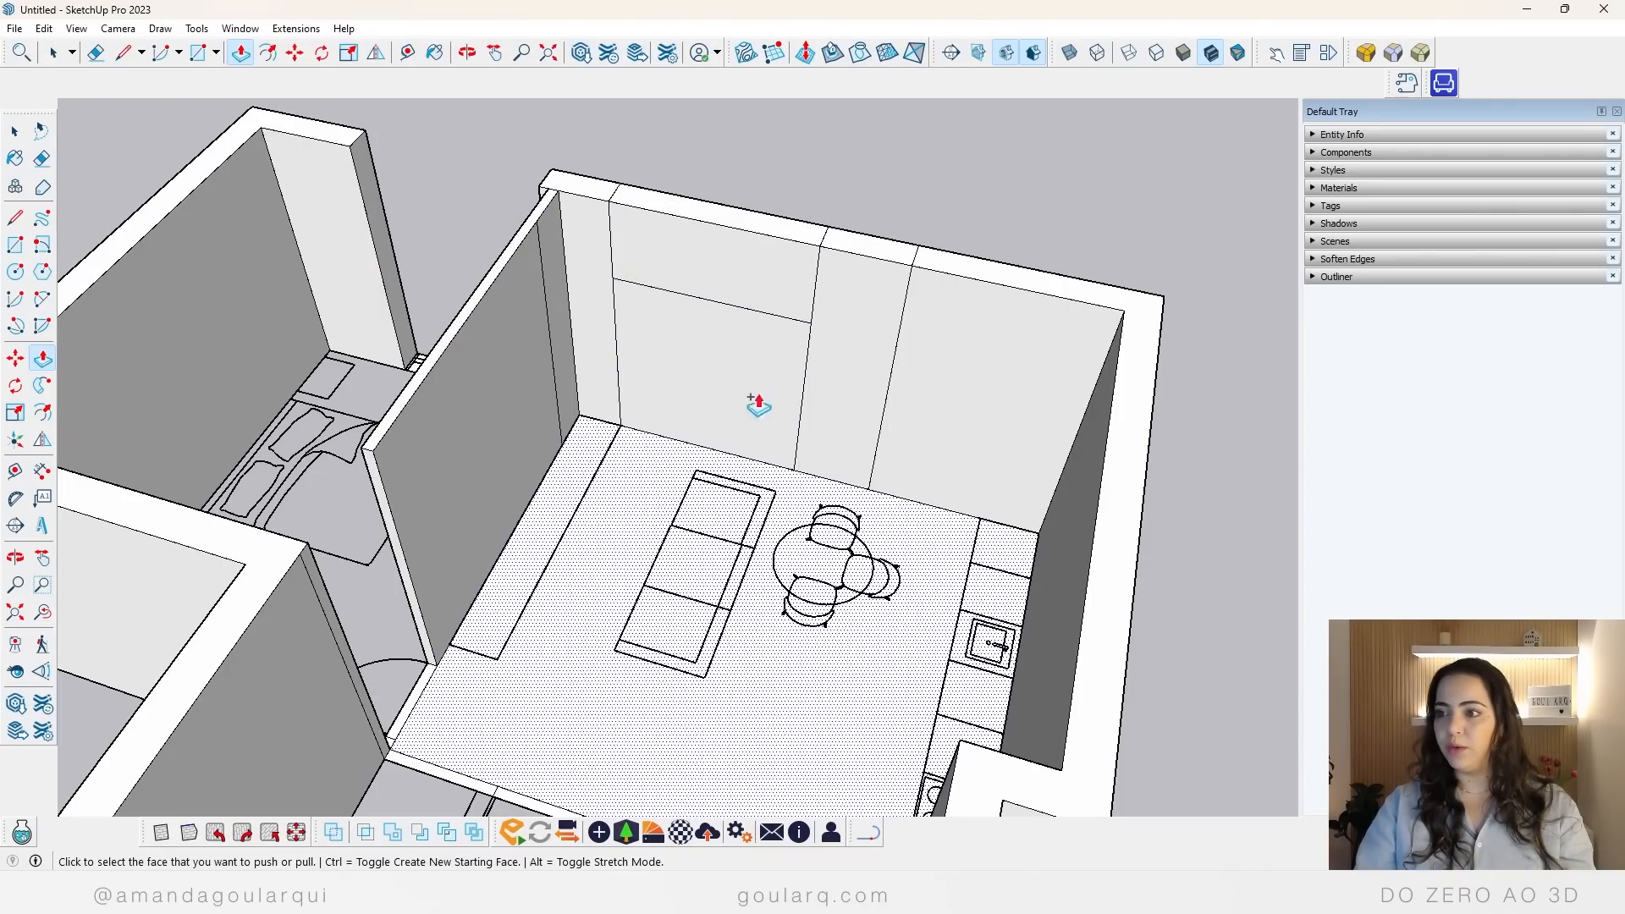
Step: Extrude the bedroom window strip to the living-room opening's head height, and continue it as a separate section up to the wall top
middle_drag(631, 391, 409, 519)
click(409, 519)
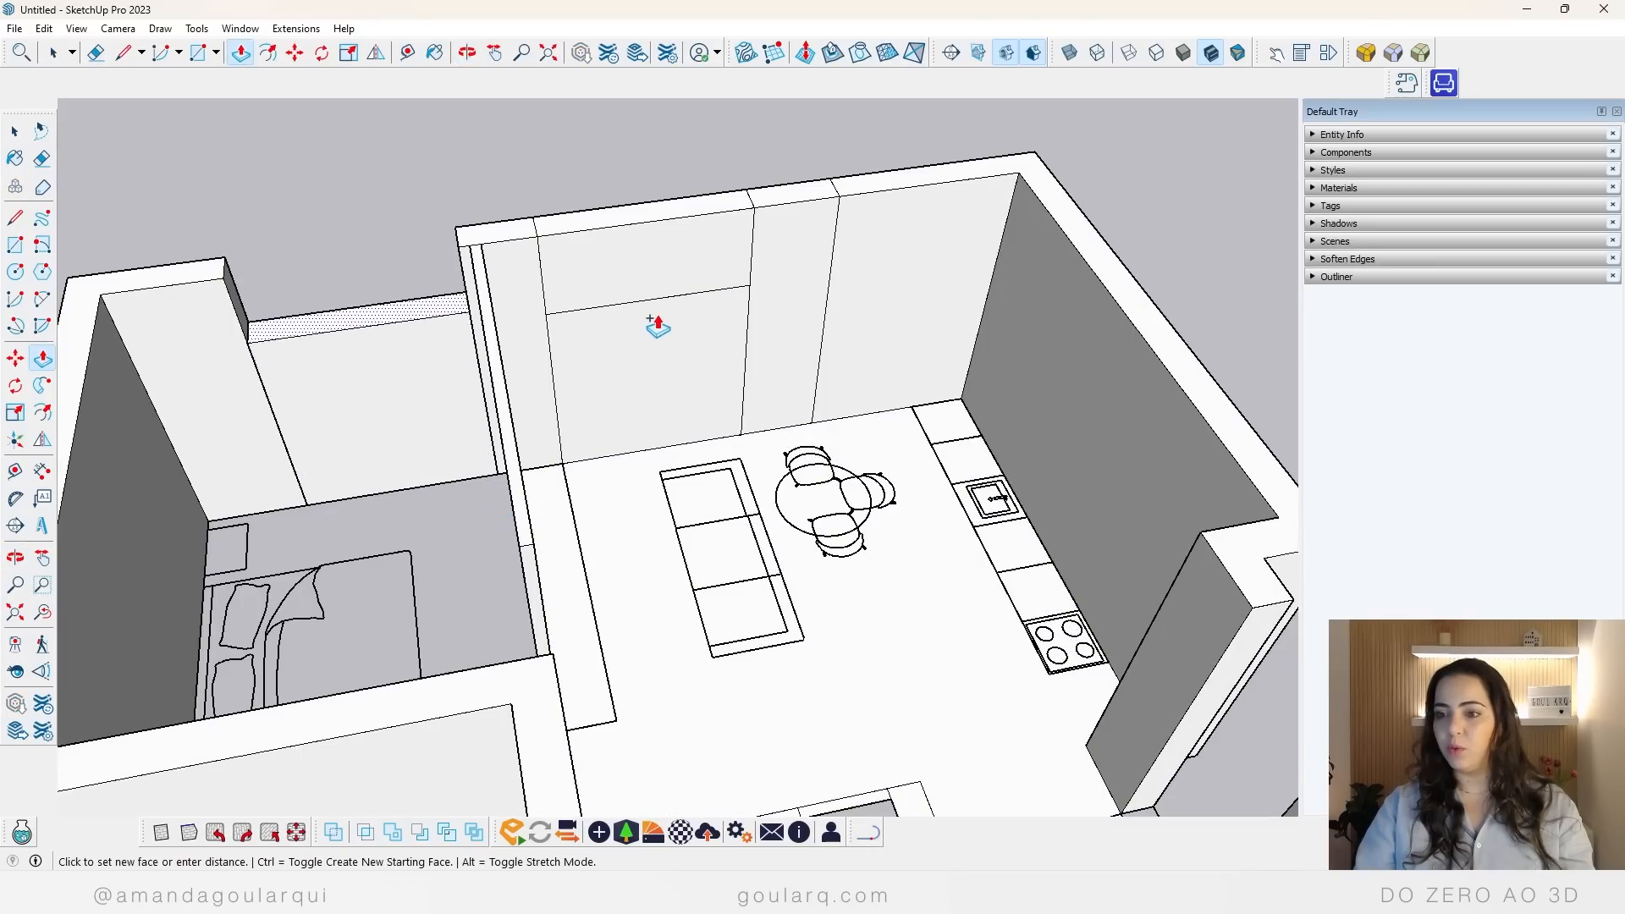
click(646, 303)
click(402, 340)
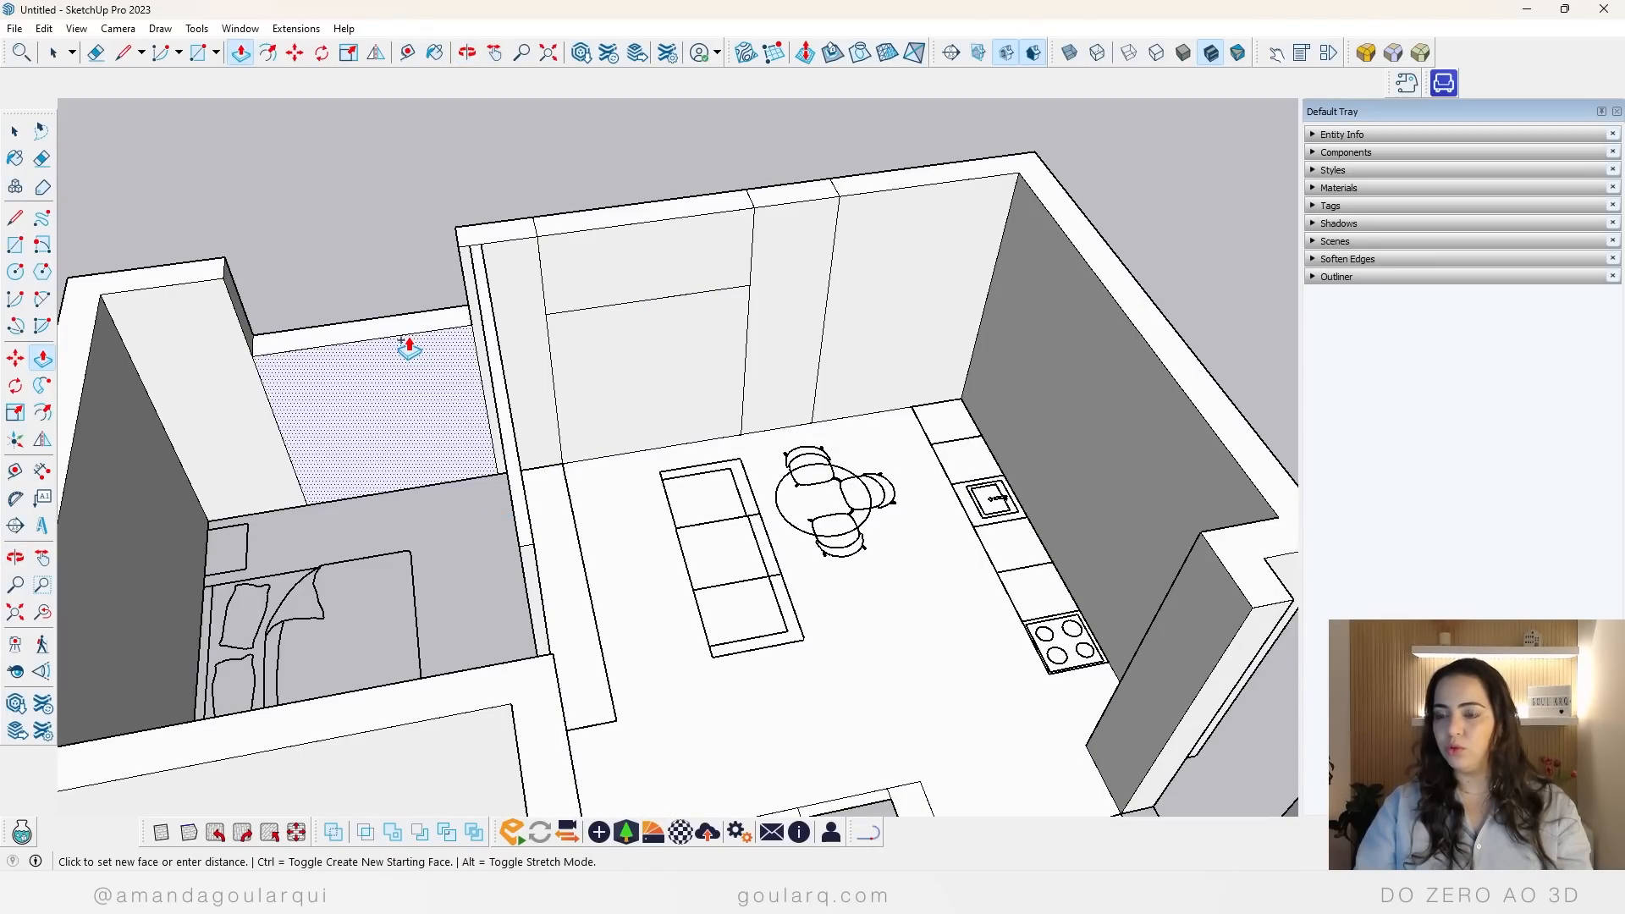
key(Escape)
click(440, 316)
click(603, 229)
key(space)
scroll(437, 334, down, 4)
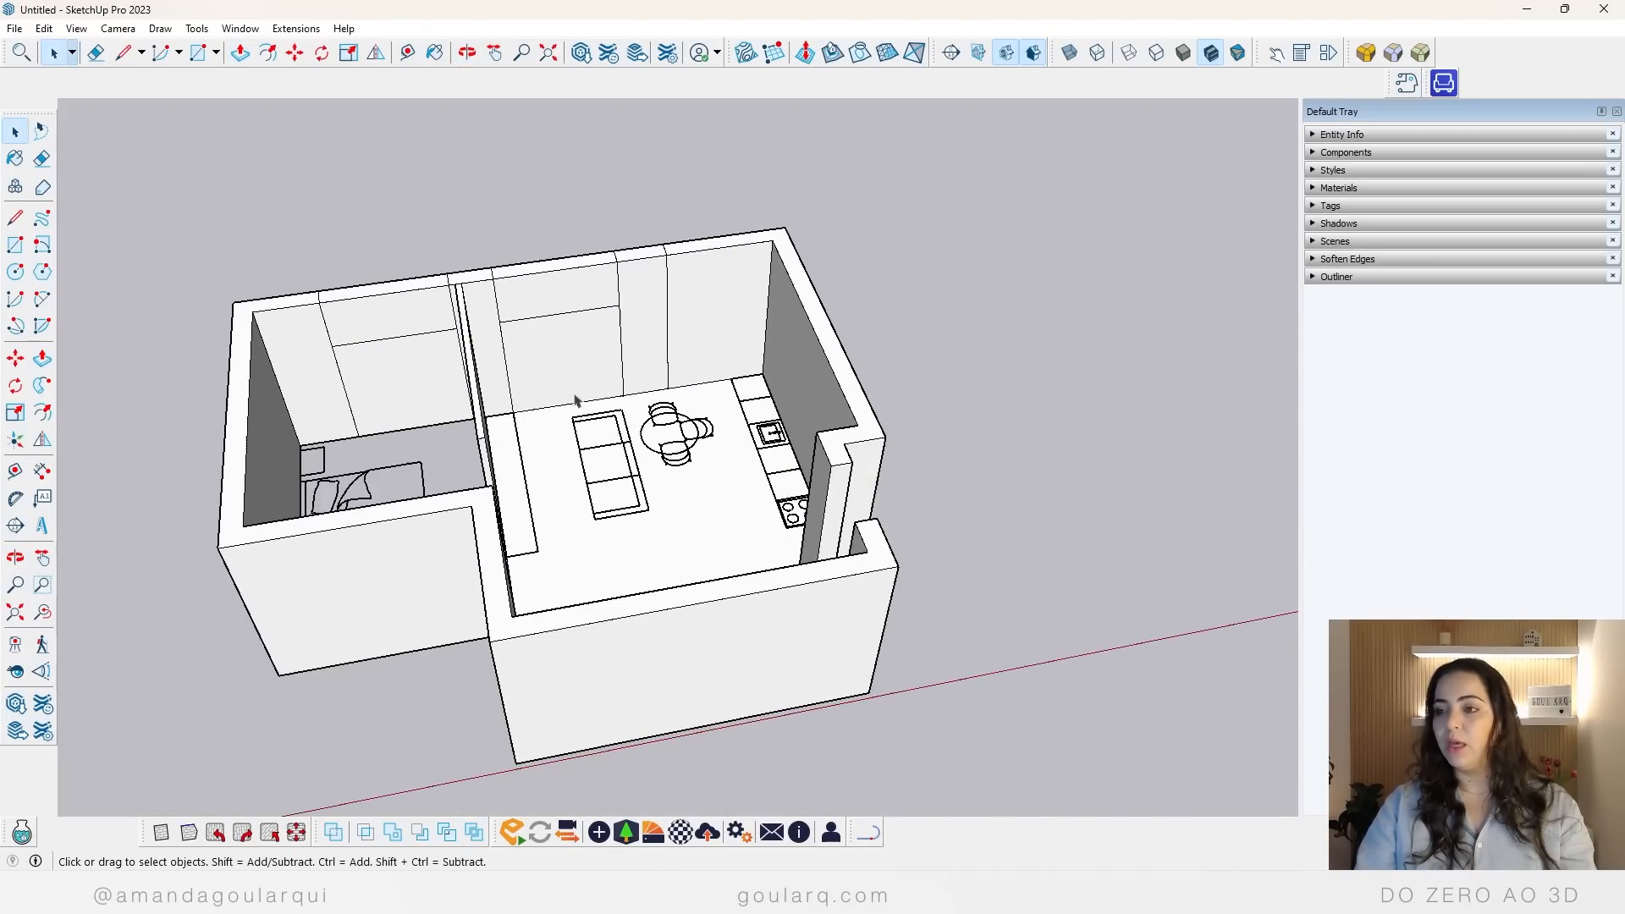
Step: Push the lower faces of the living-room and bedroom window sections through the wall thickness to cut both openings
middle_drag(576, 401, 417, 460)
key(p)
click(646, 335)
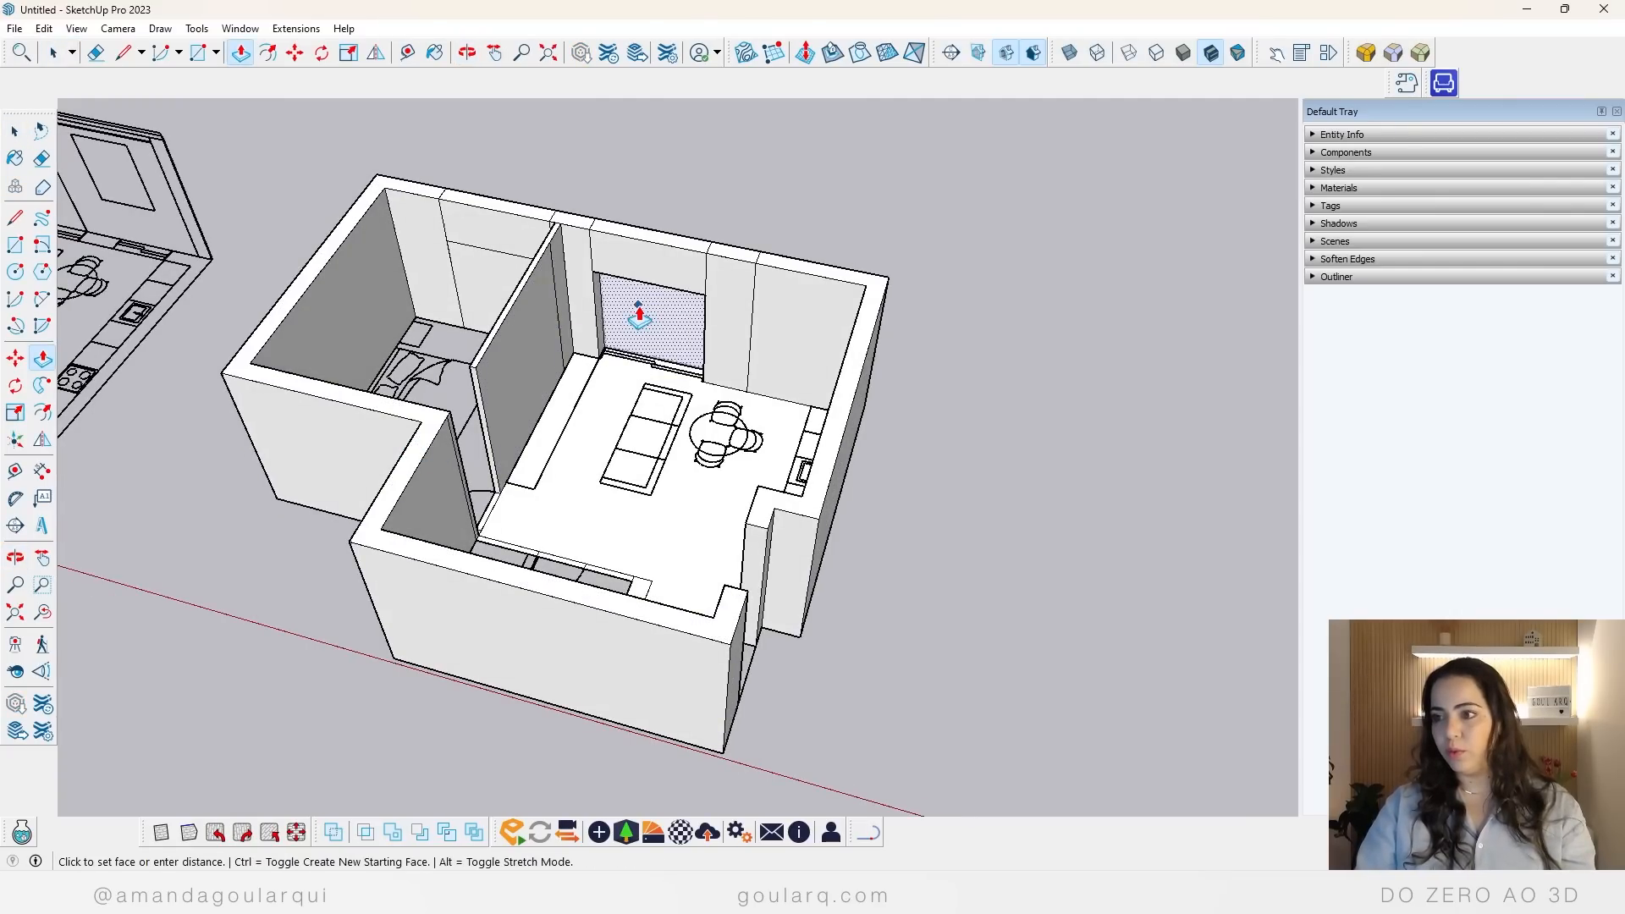
click(640, 322)
click(499, 292)
click(465, 212)
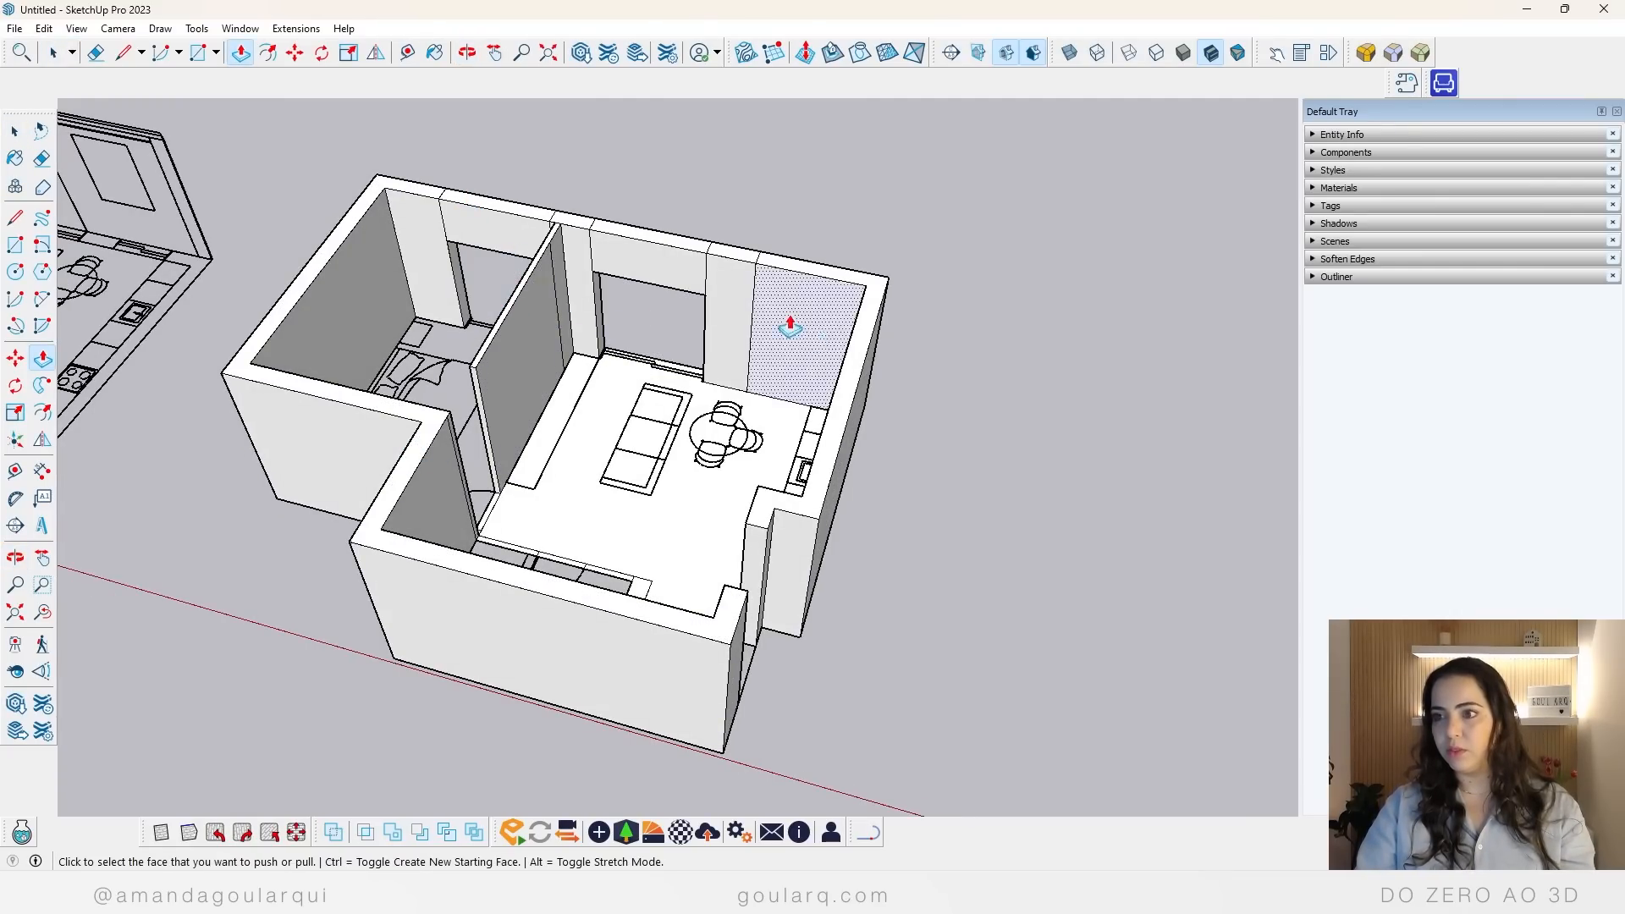
middle_drag(790, 326, 863, 424)
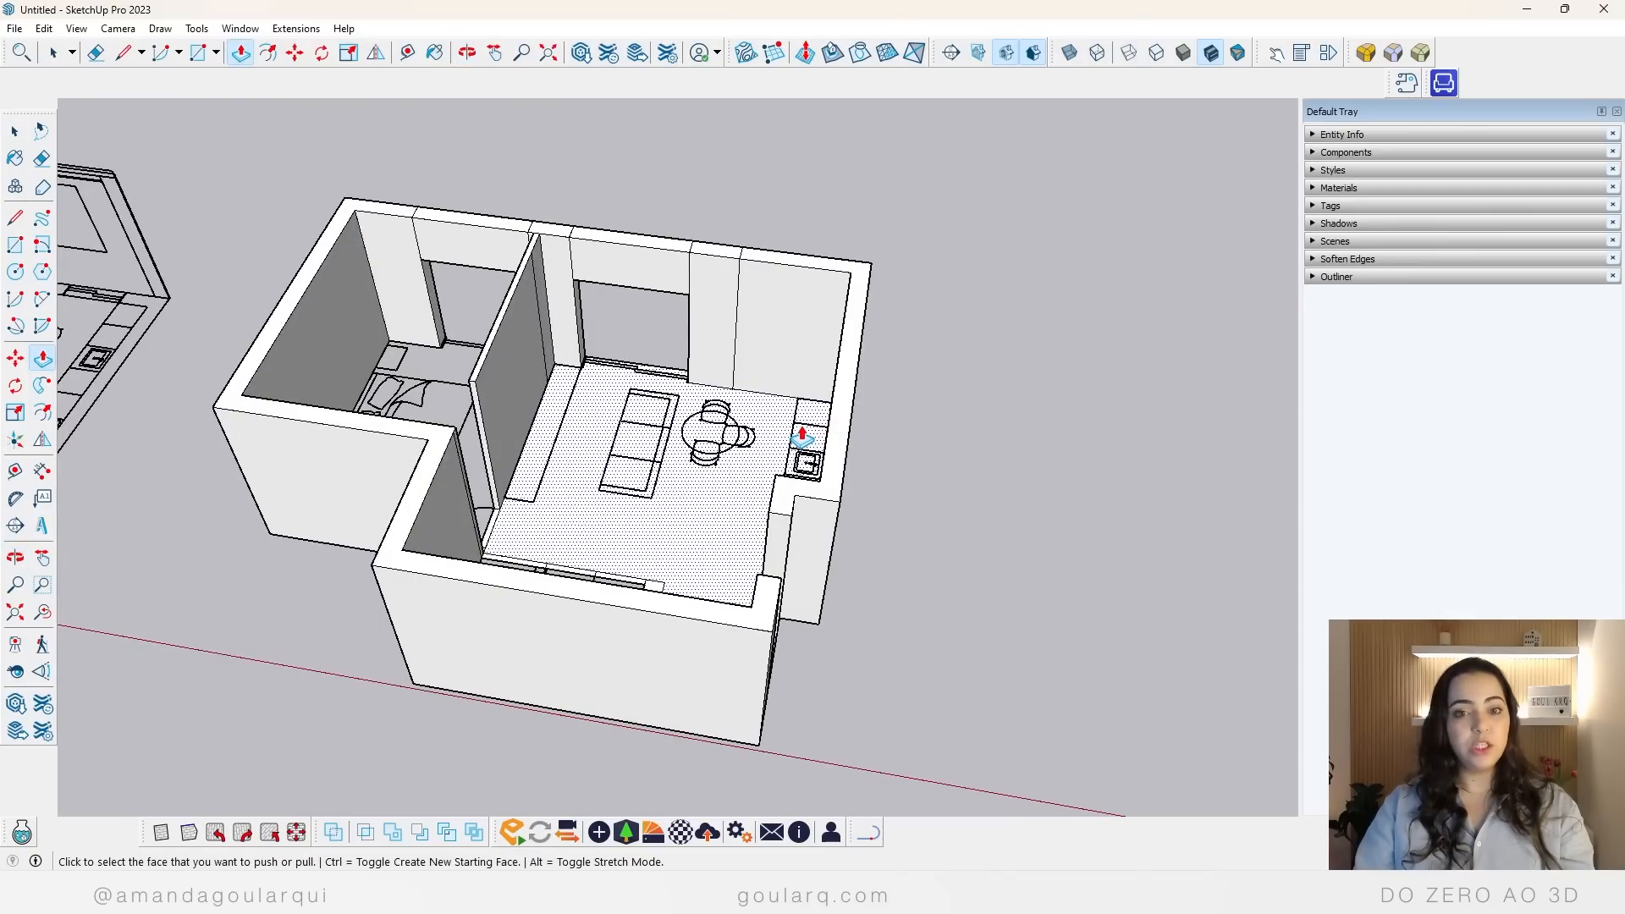
key(space)
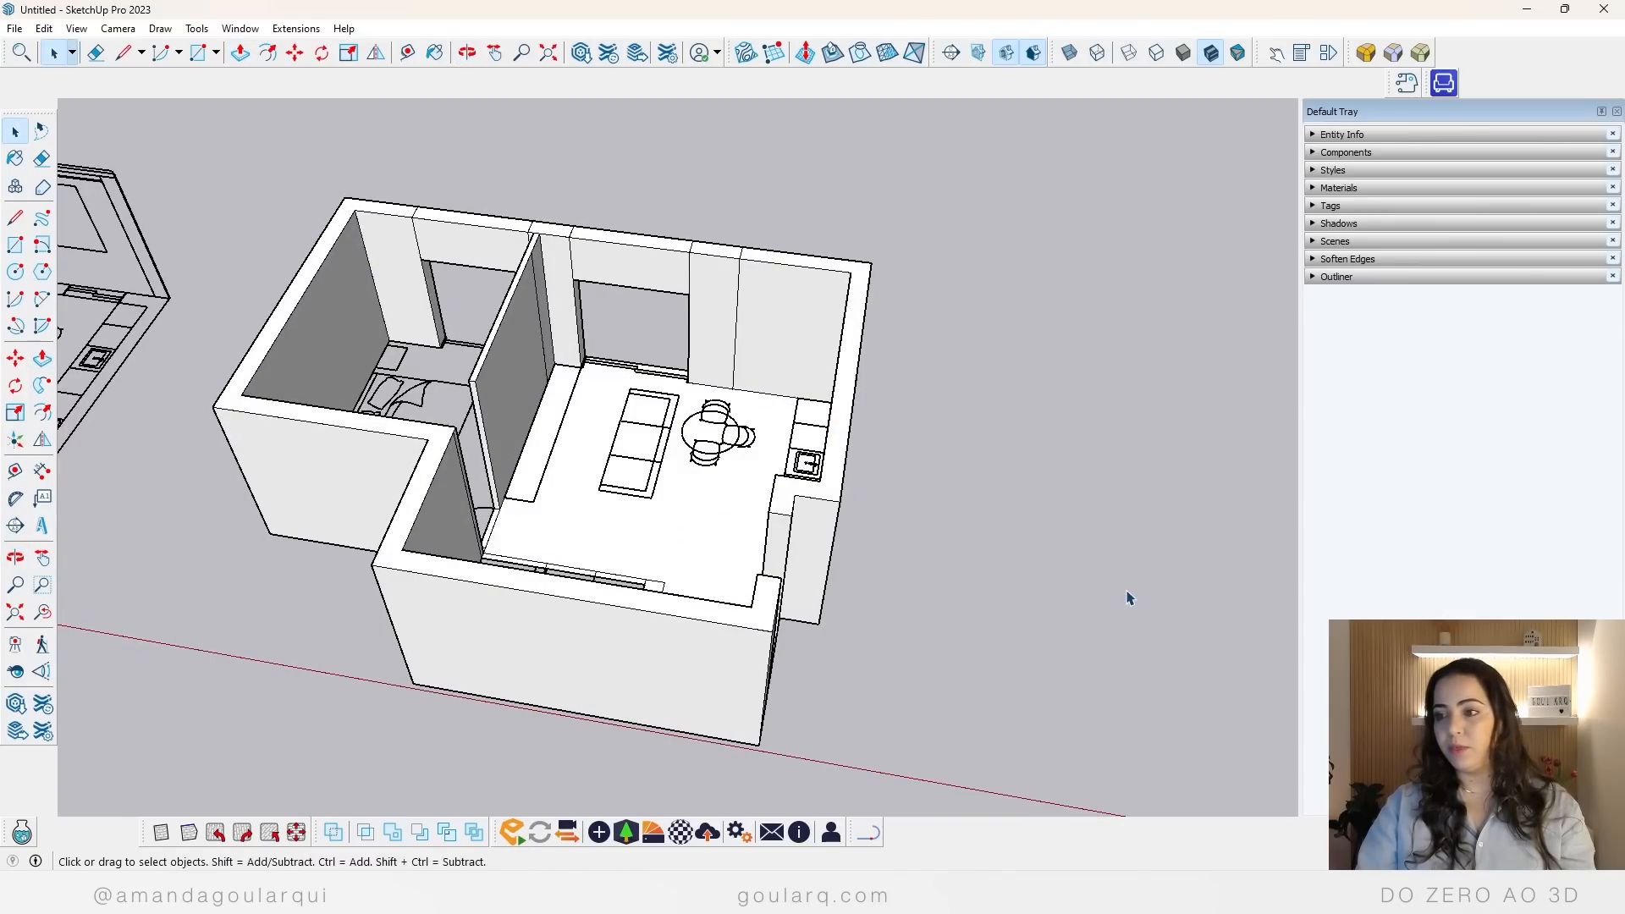
Step: Extrude the bathroom wall segment between the bedroom corner and the bathroom door to full wall height
middle_drag(1128, 598, 762, 611)
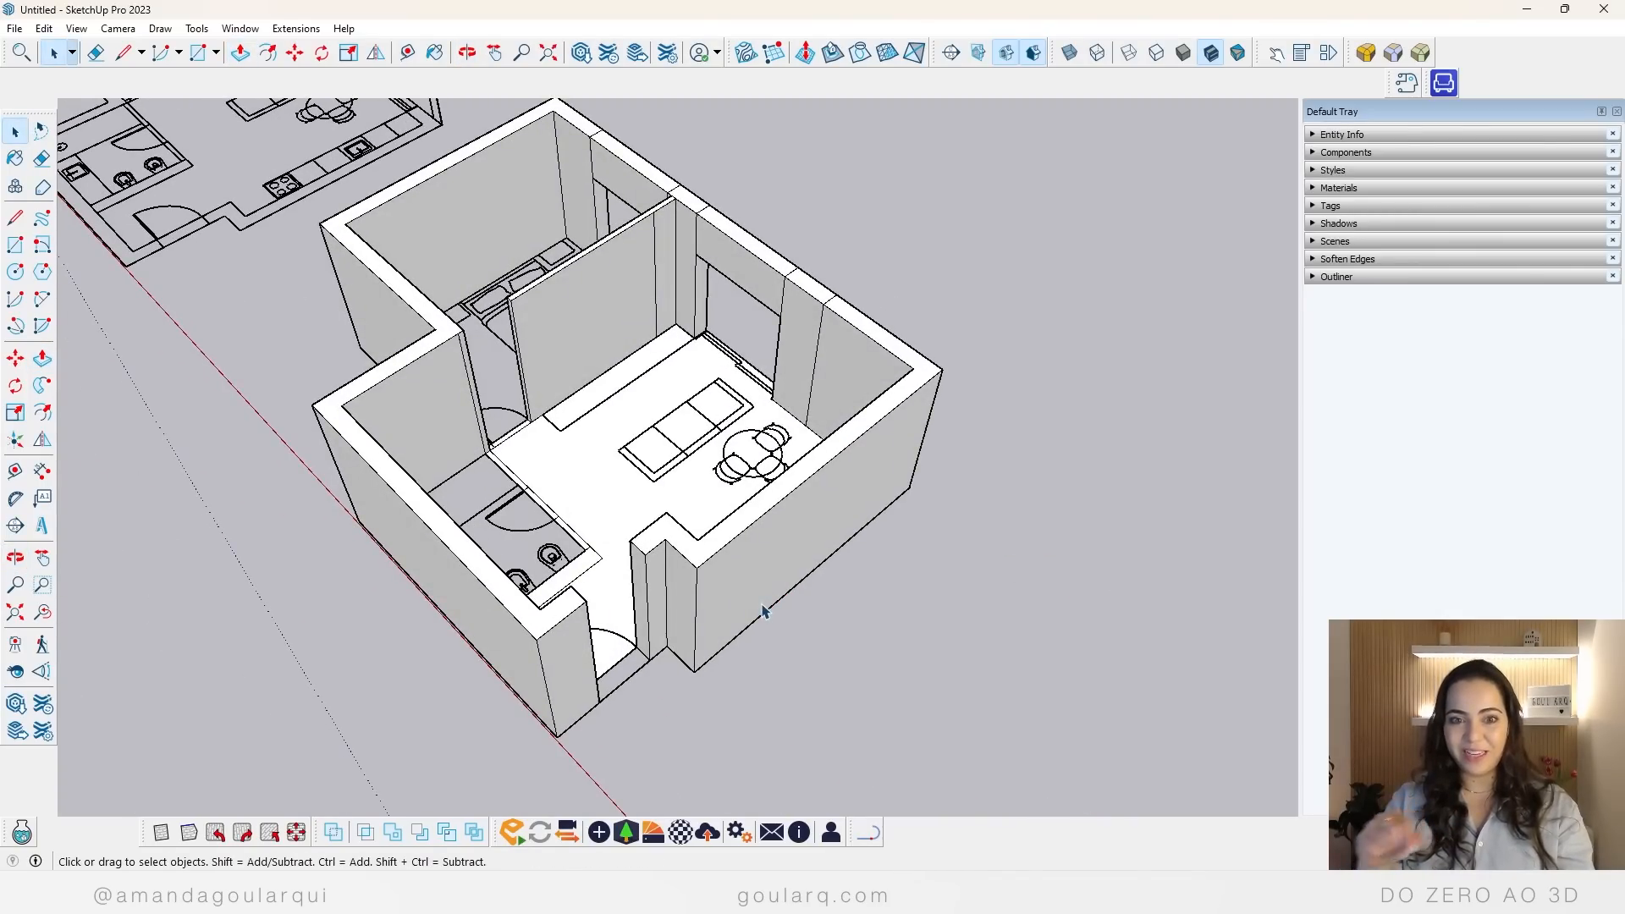
middle_drag(868, 403, 1020, 449)
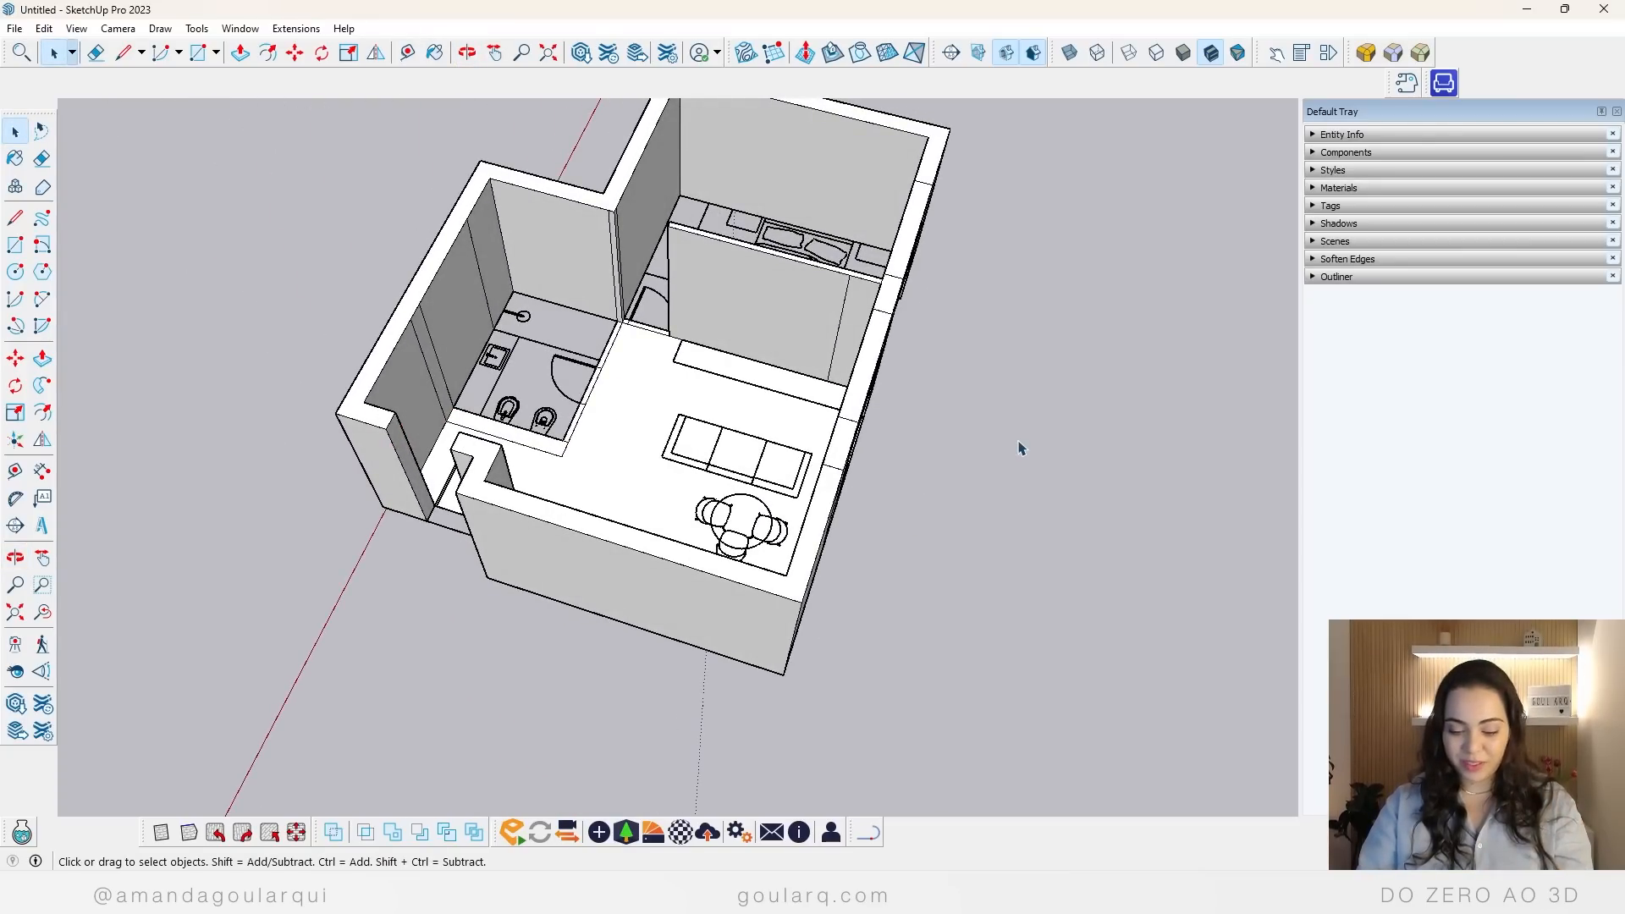
key(p)
scroll(744, 344, up, 3)
scroll(493, 370, up, 4)
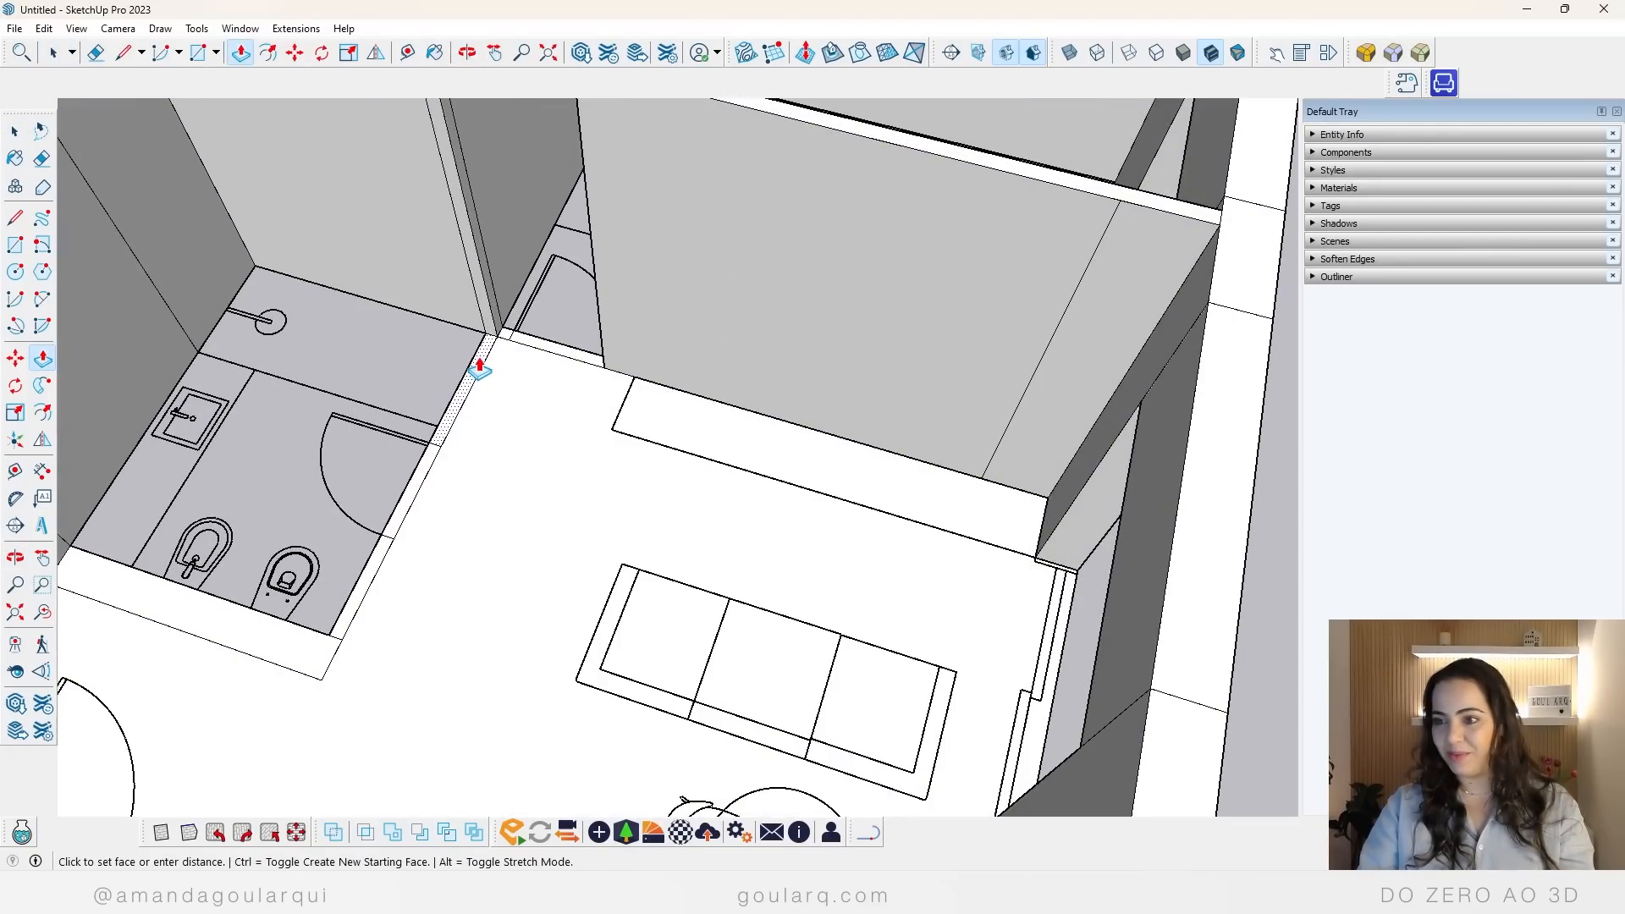
scroll(479, 370, down, 4)
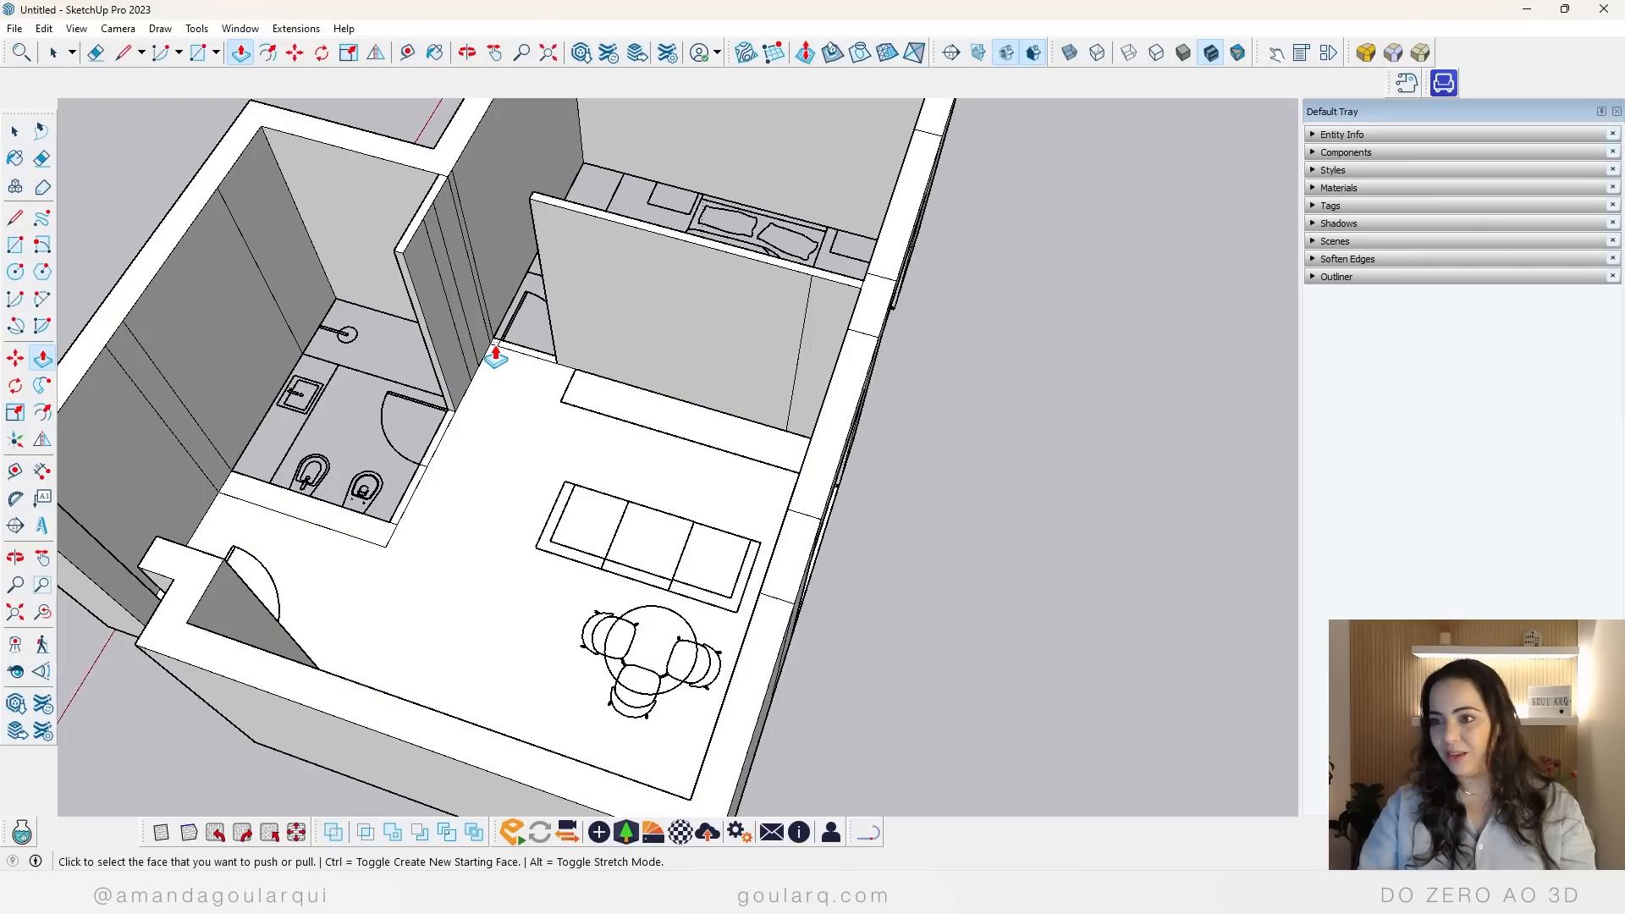
Step: Extrude the bedroom door strip to the window head height, and continue it as a separate section up to the wall top
click(523, 360)
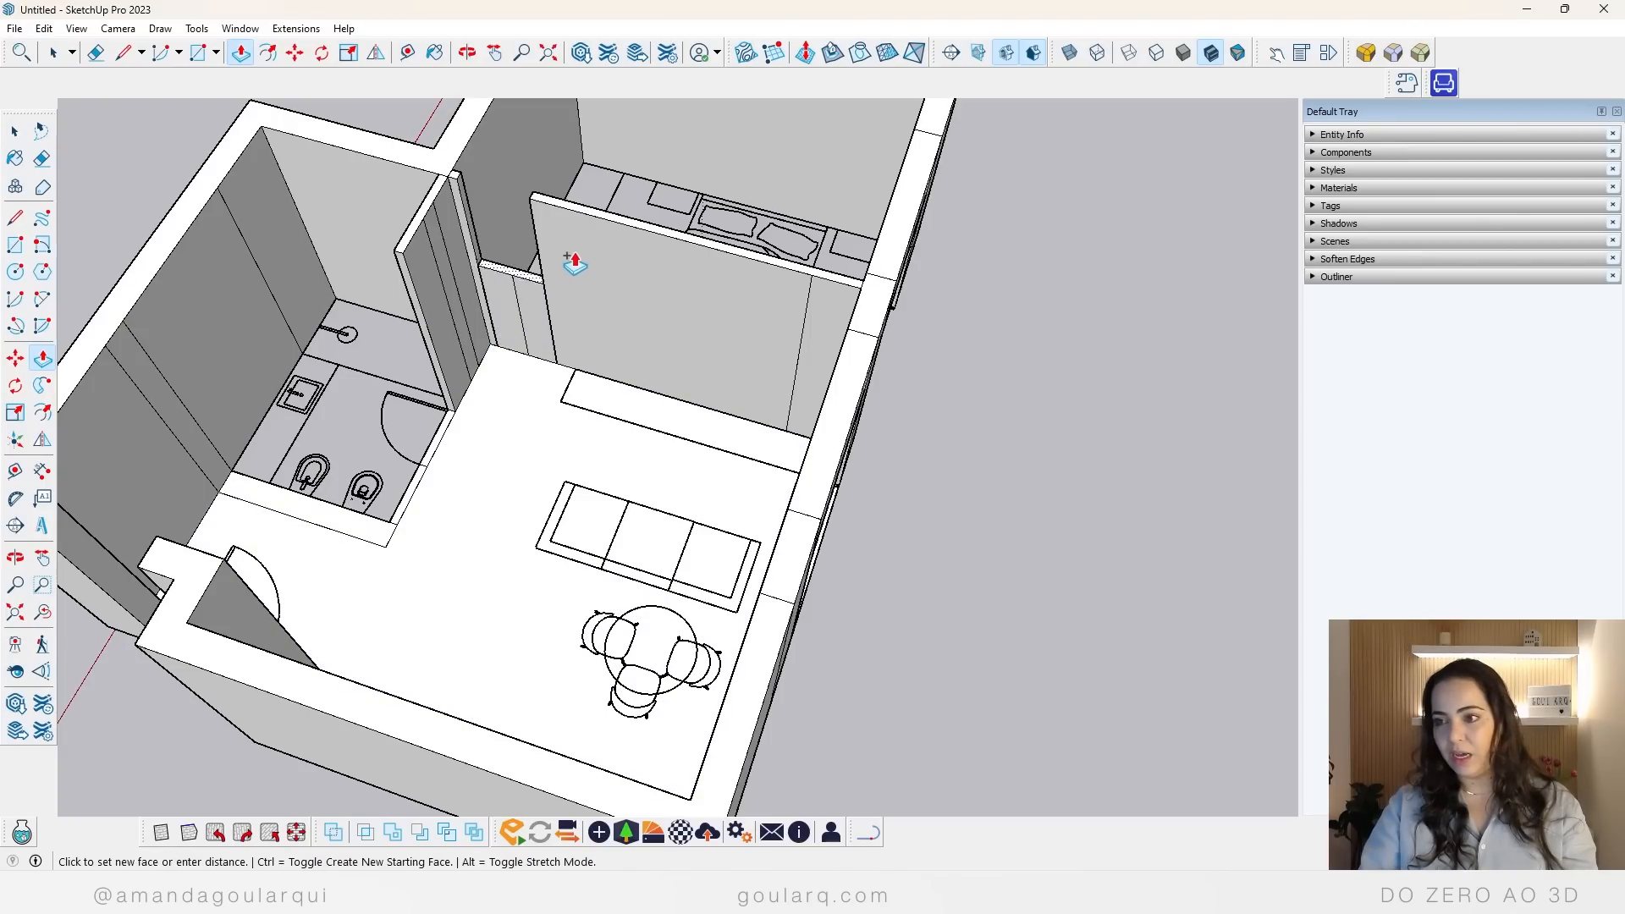
middle_drag(638, 283, 849, 322)
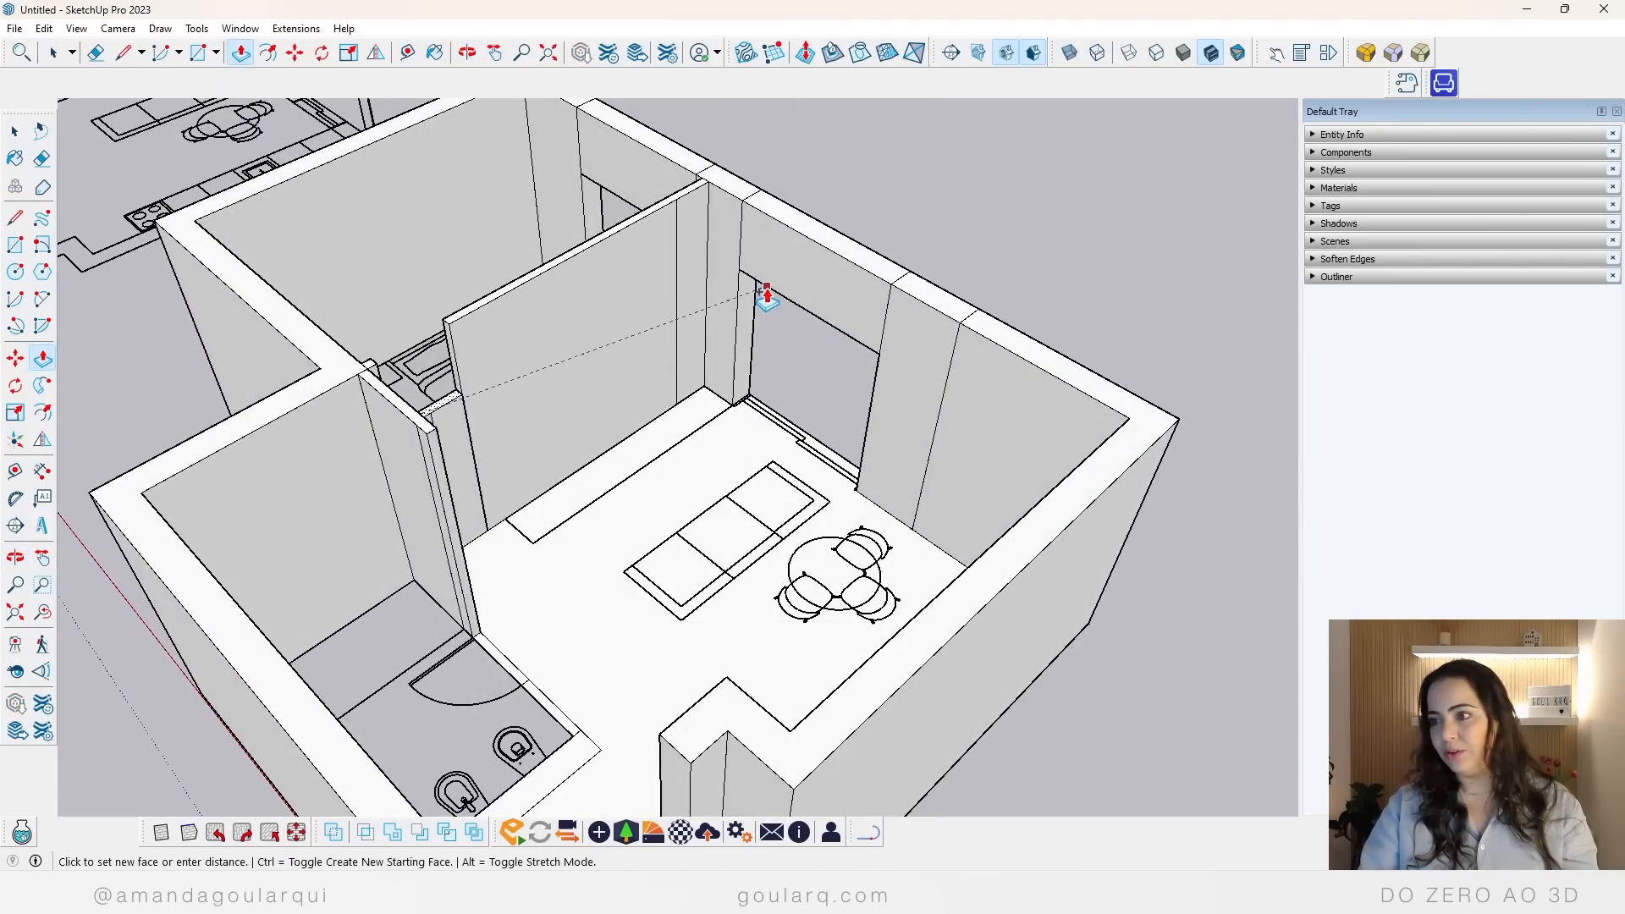
middle_drag(762, 283, 483, 320)
click(533, 241)
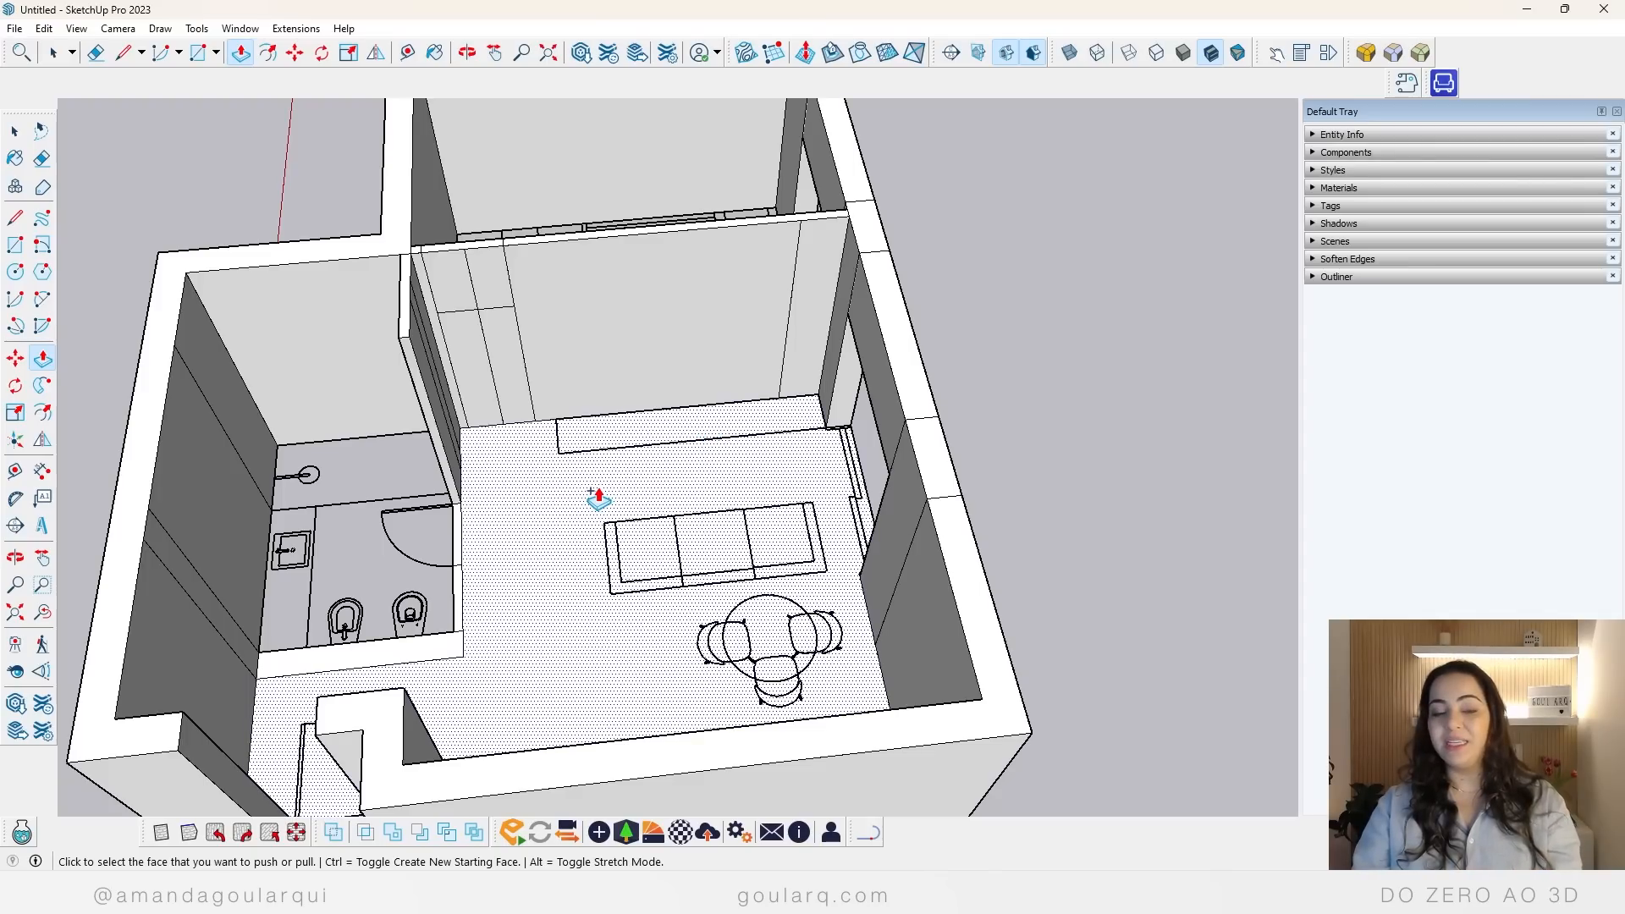
key(space)
click(671, 246)
key(e)
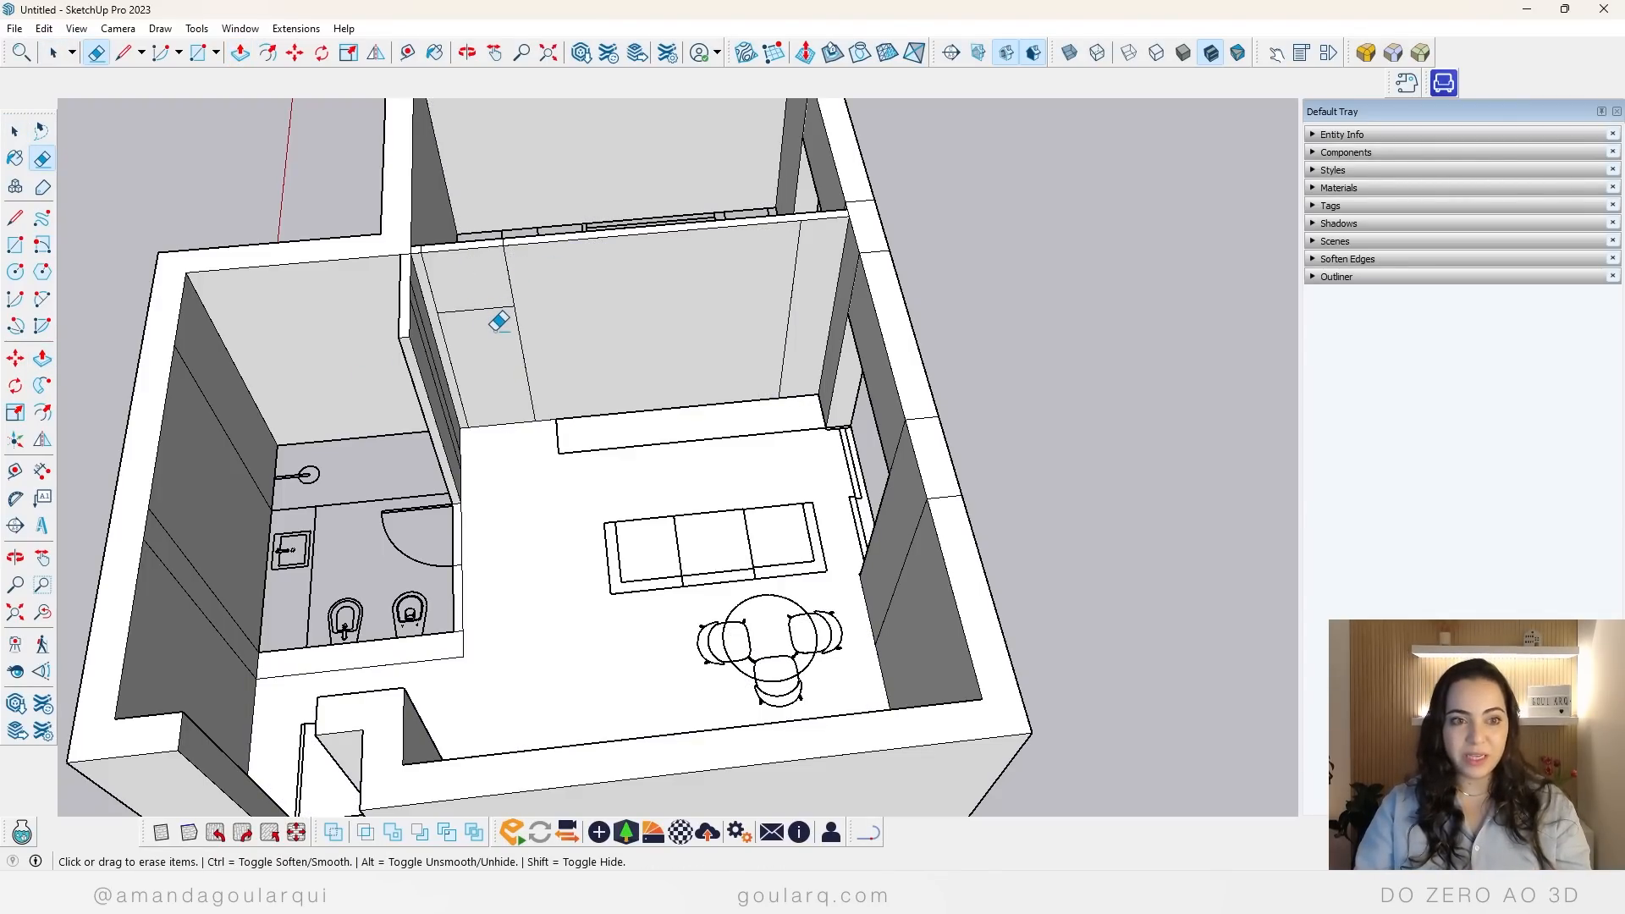
key(space)
triple_click(623, 338)
scroll(432, 388, down, 3)
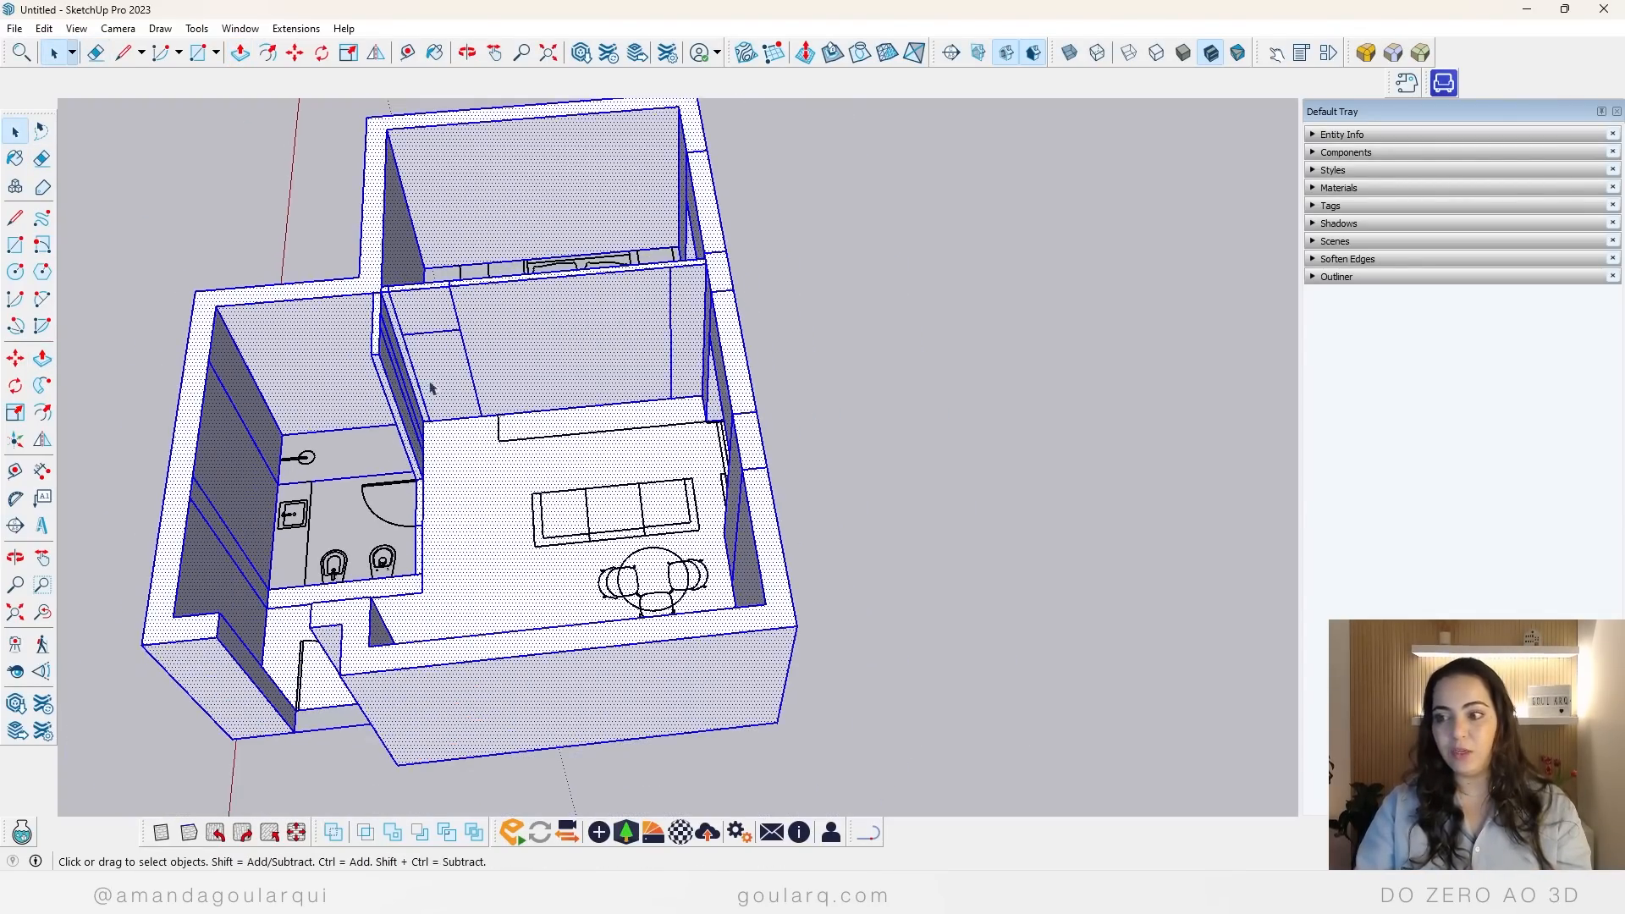
scroll(431, 388, down, 6)
middle_drag(526, 530, 660, 503)
scroll(515, 444, up, 5)
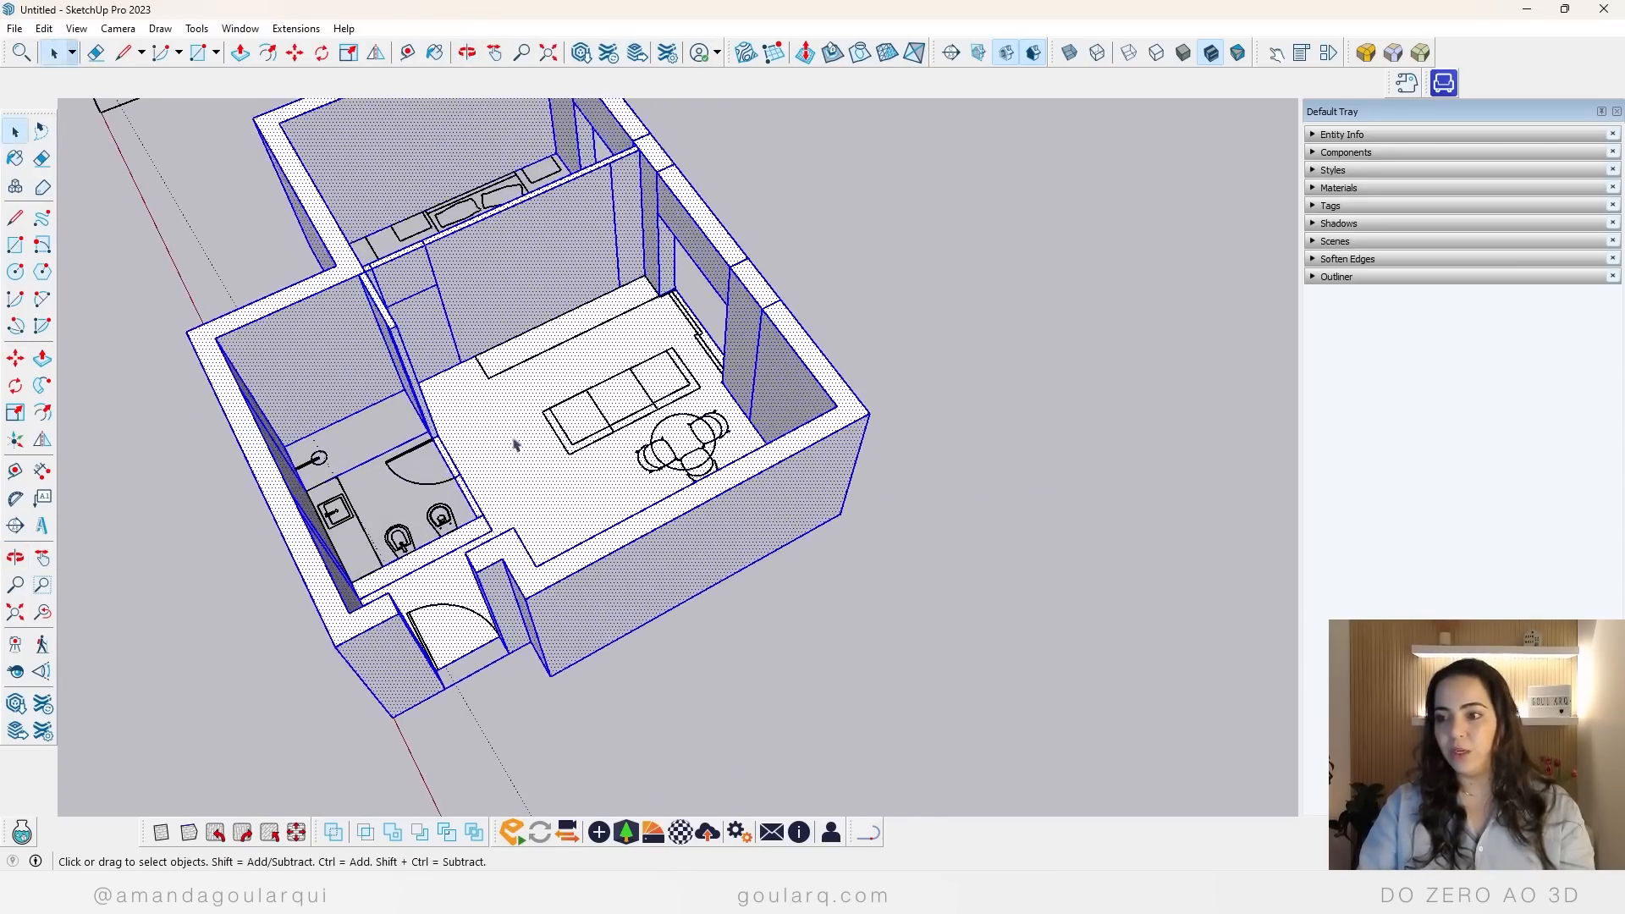
key(Escape)
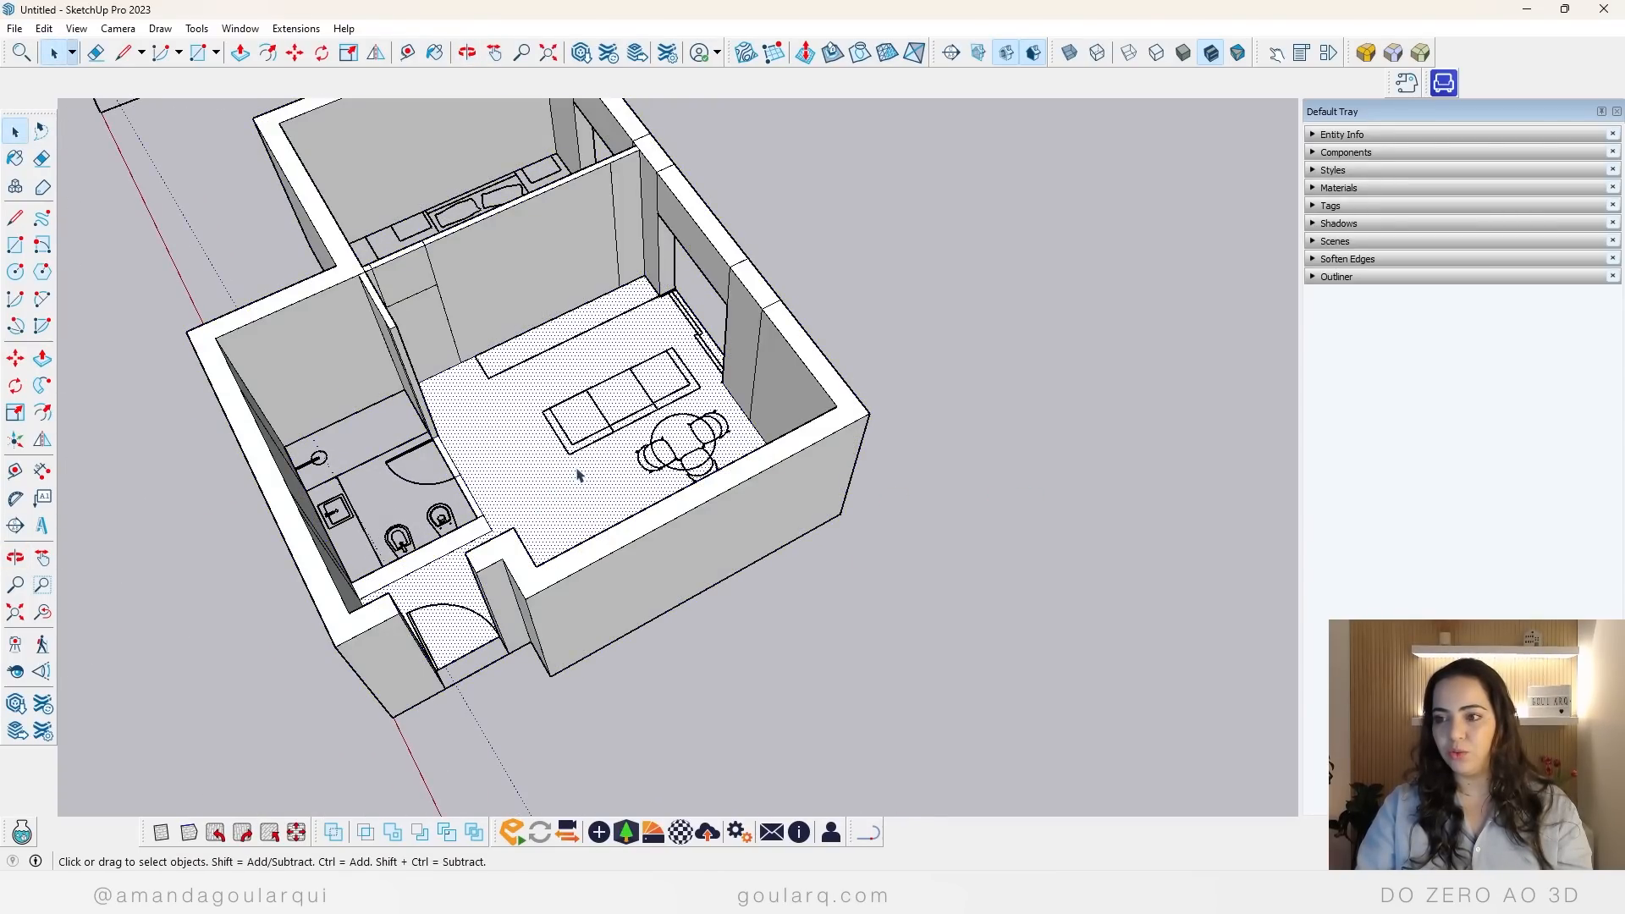
Step: Delete the living-room and entrance floor face, and make all the connected wall geometry a group
key(Escape)
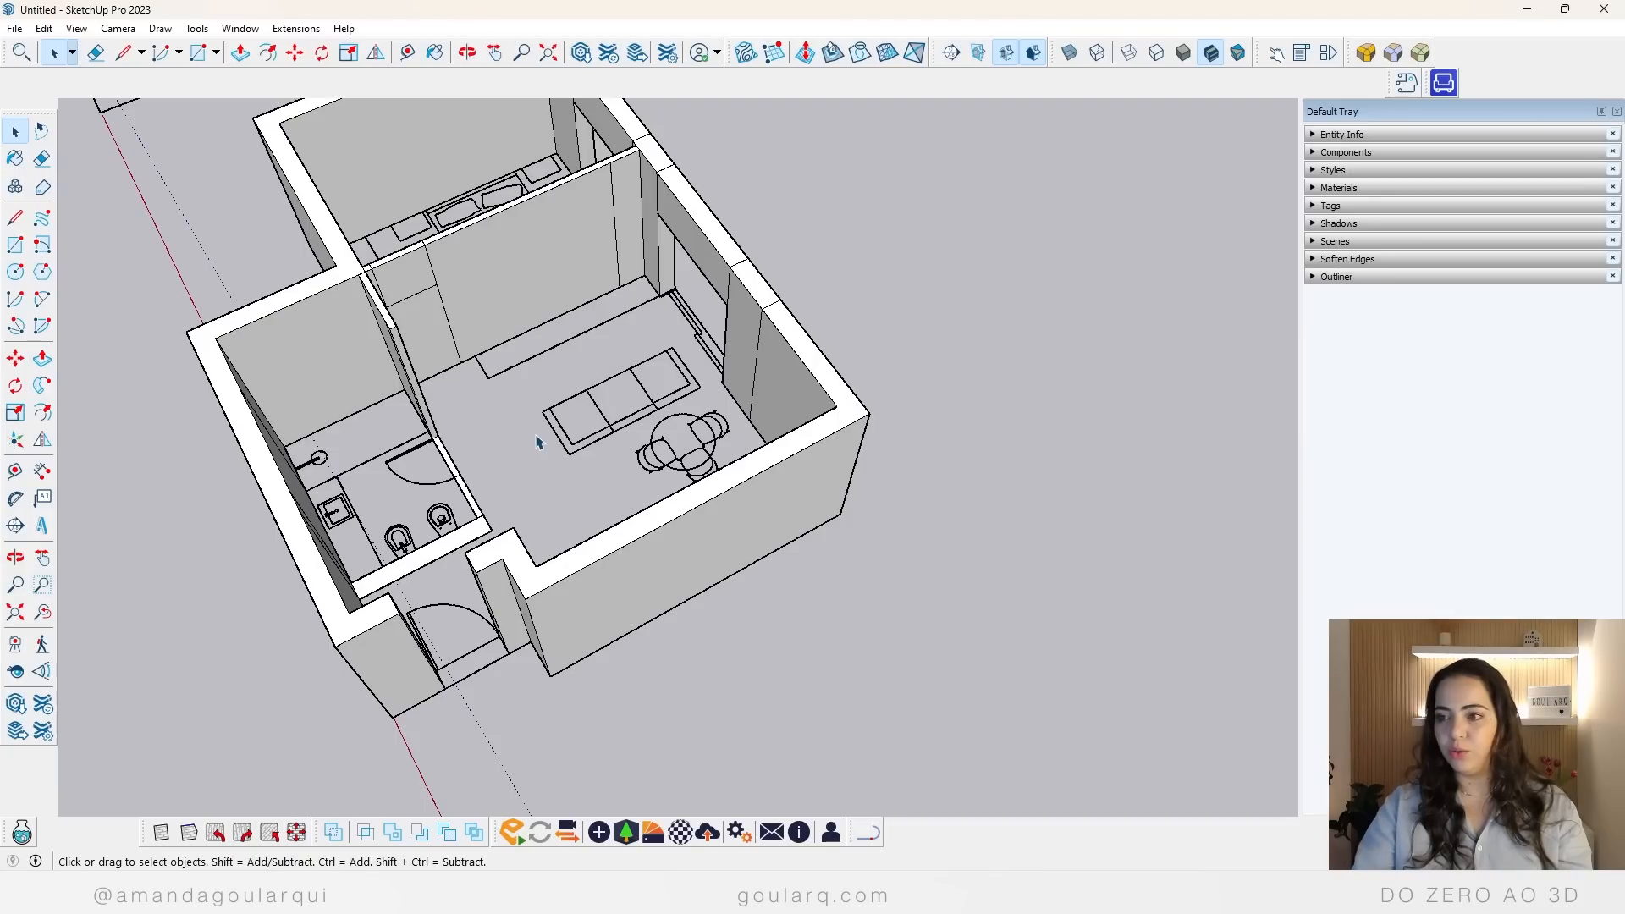
triple_click(570, 232)
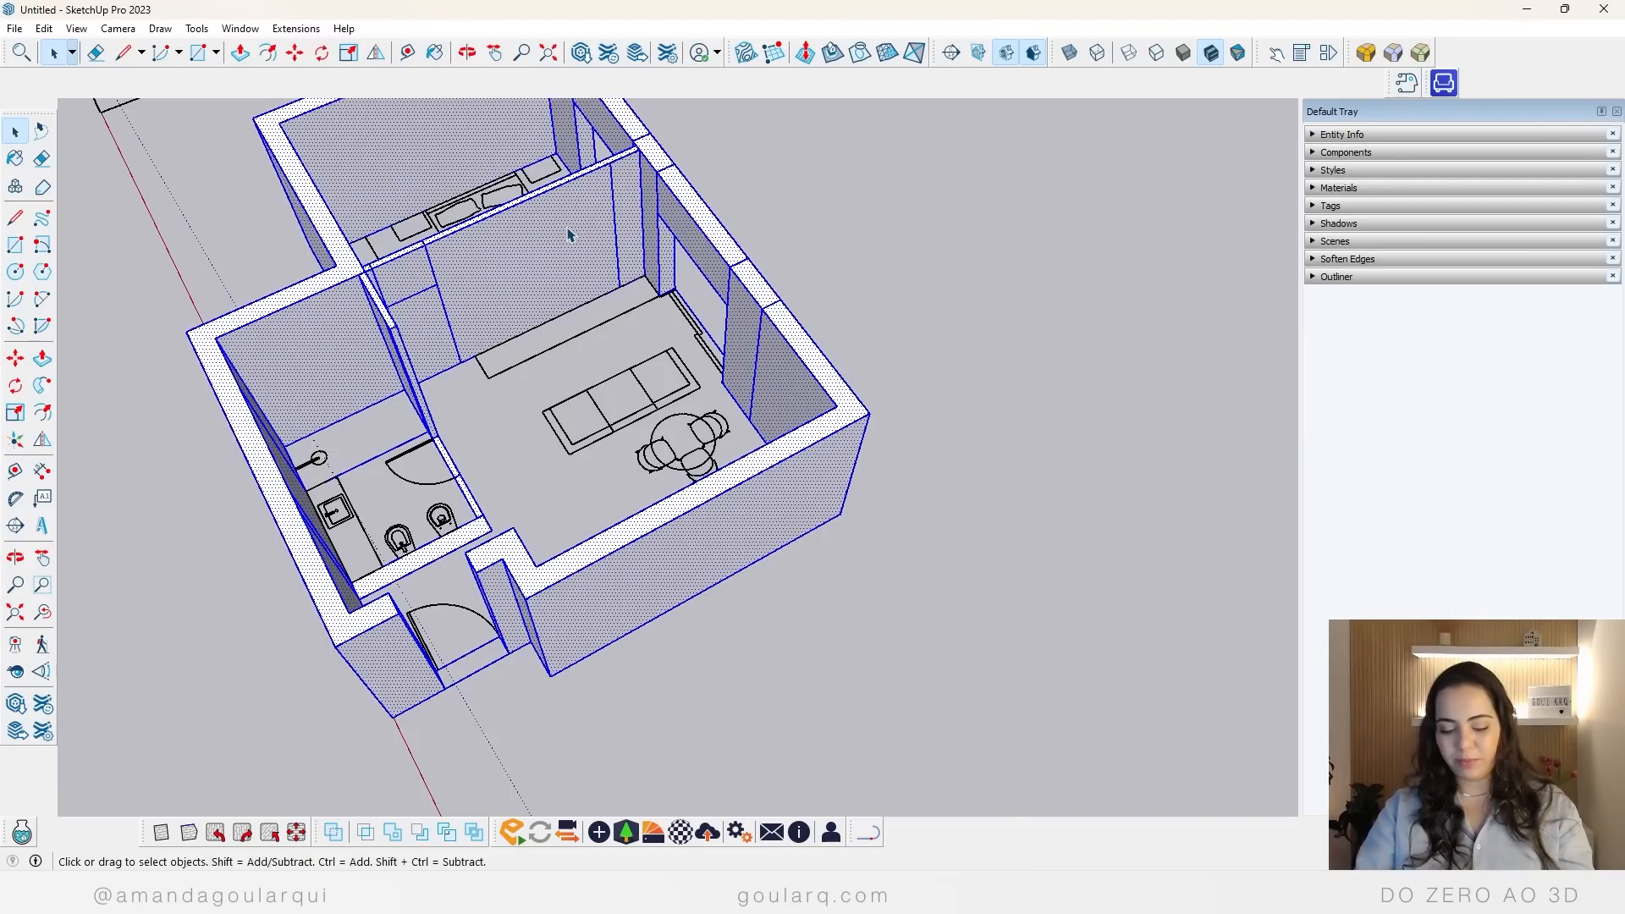
key(ctrl+g)
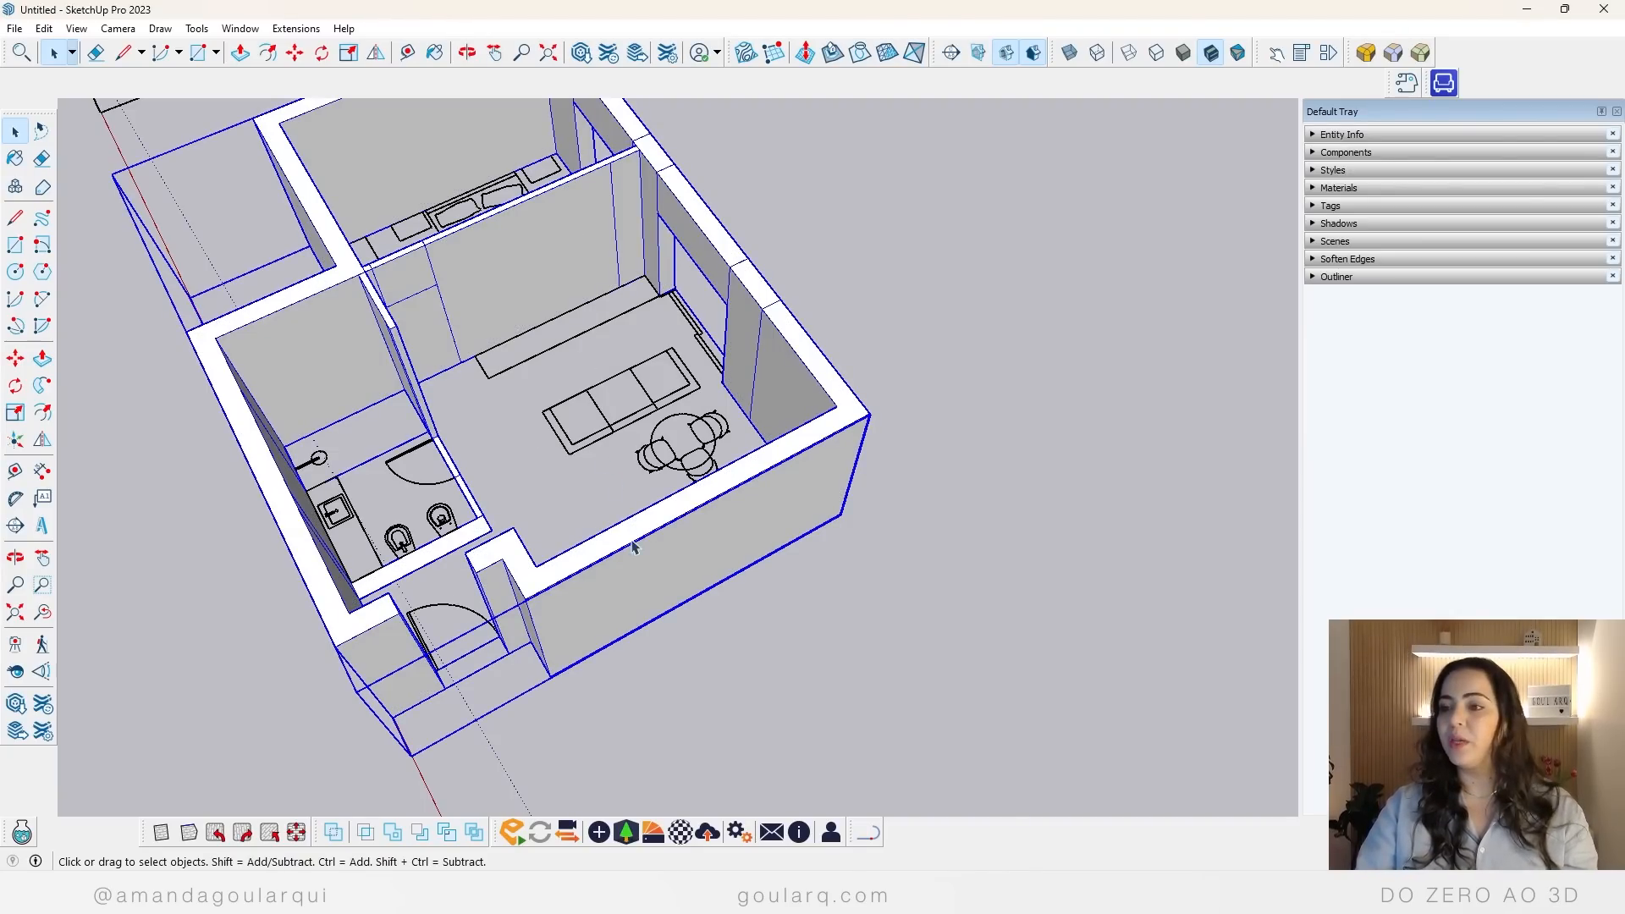
Step: Open the wall group and extrude the bathroom wall facing the entrance to full wall height
middle_drag(768, 496, 93, 592)
scroll(683, 624, down, 4)
scroll(708, 308, up, 5)
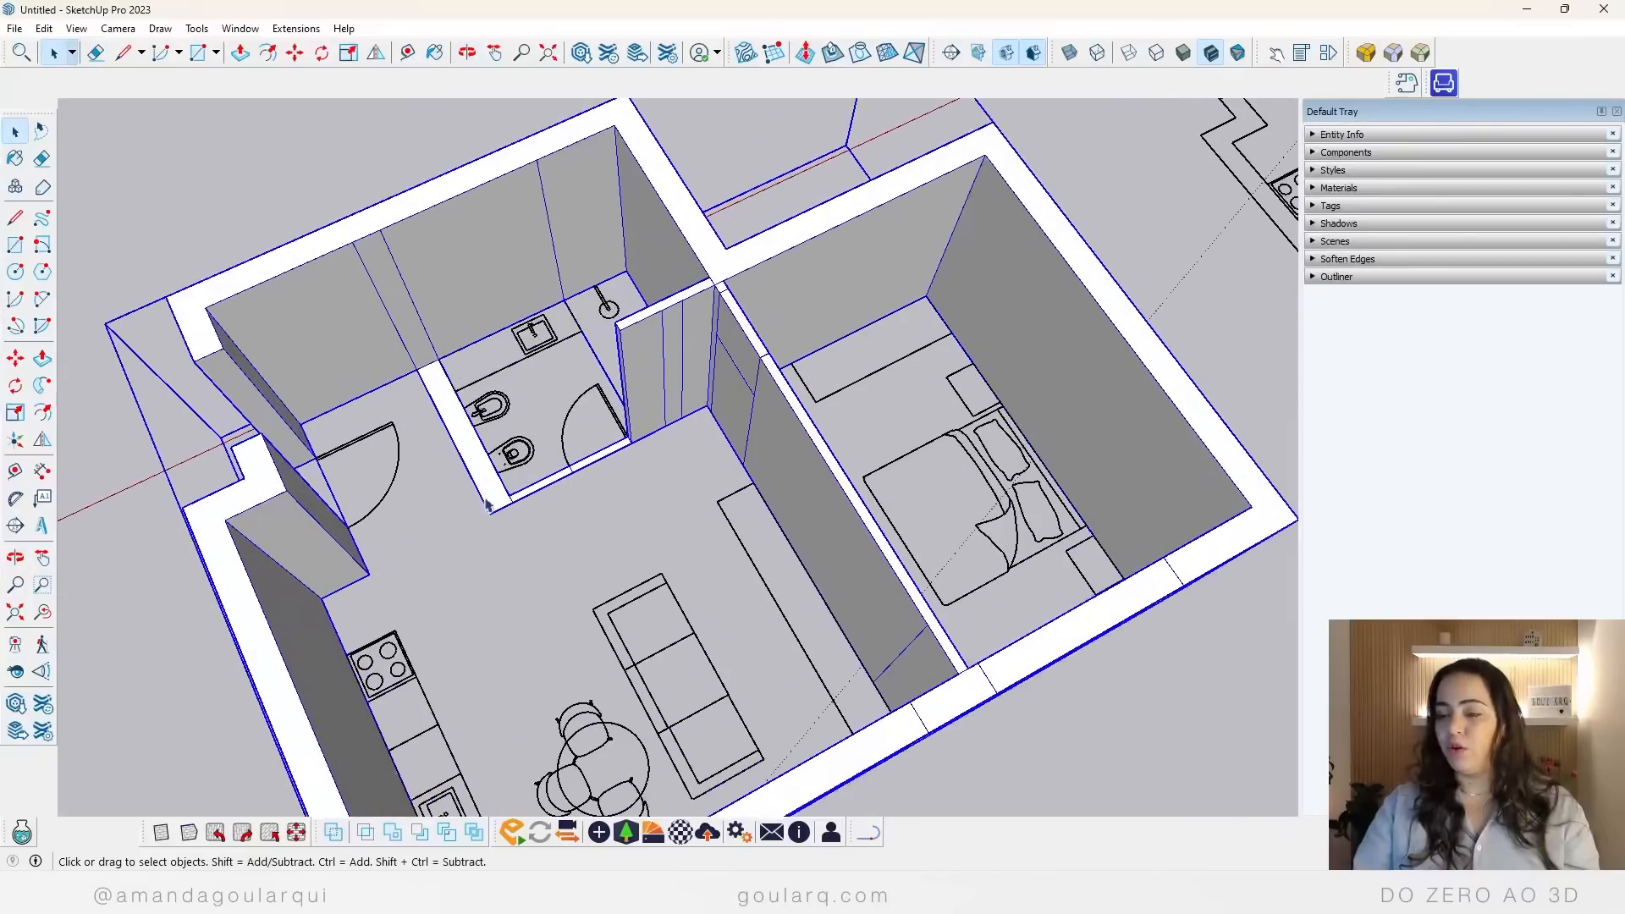
double_click(385, 328)
key(p)
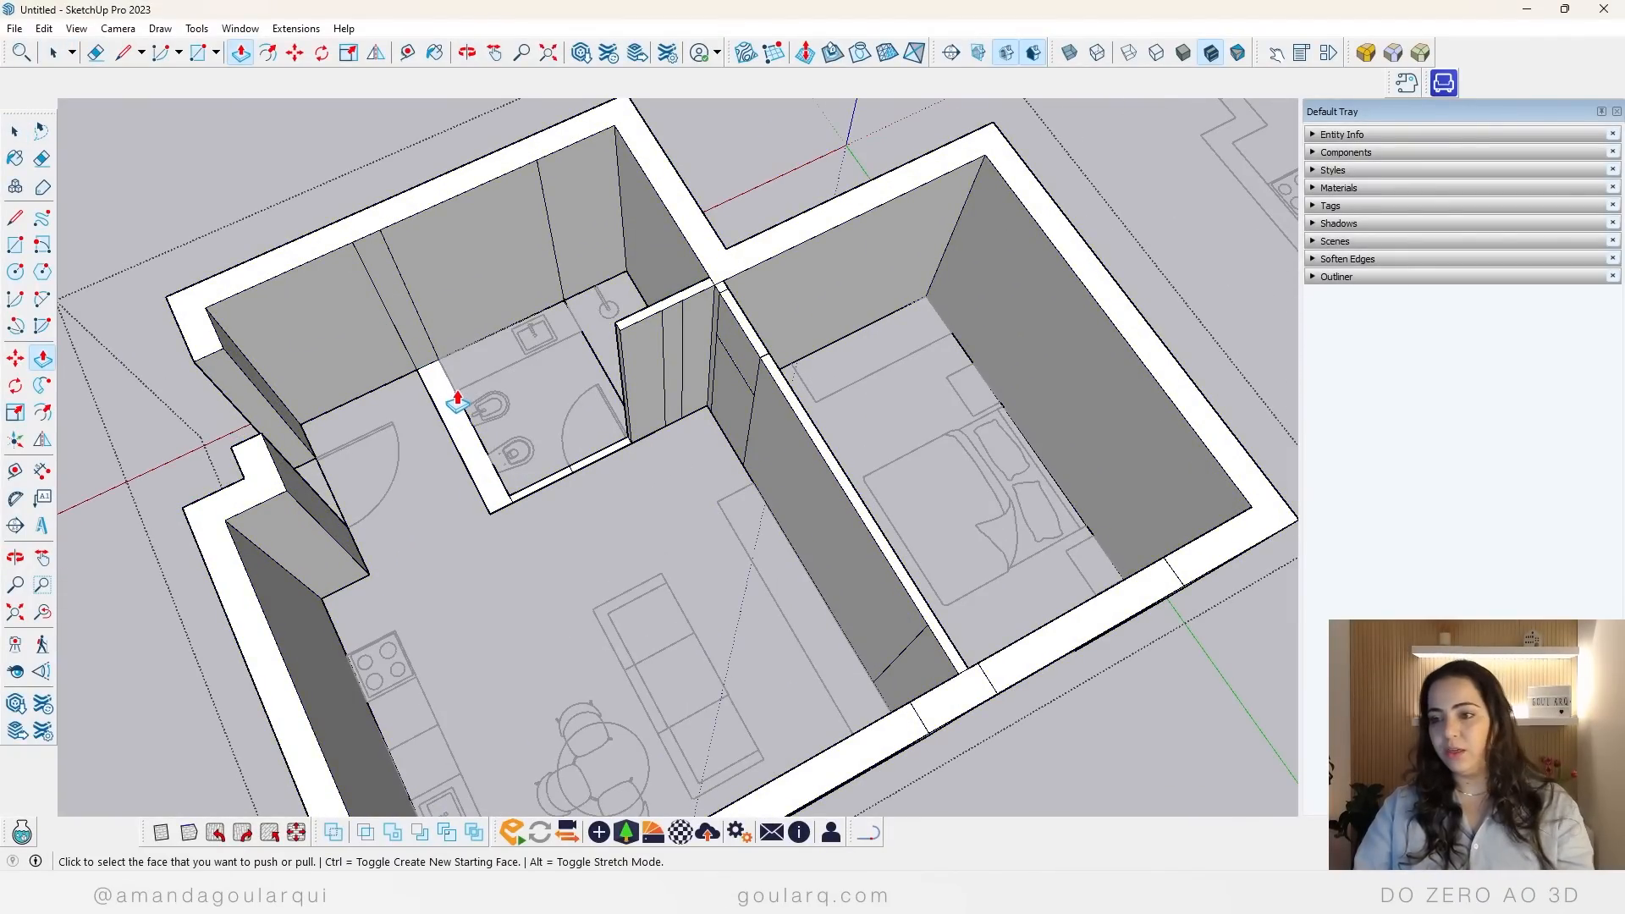
click(446, 401)
click(640, 327)
Step: Make the two floor strip faces across the bathroom door opening a separate group
scroll(561, 514, up, 5)
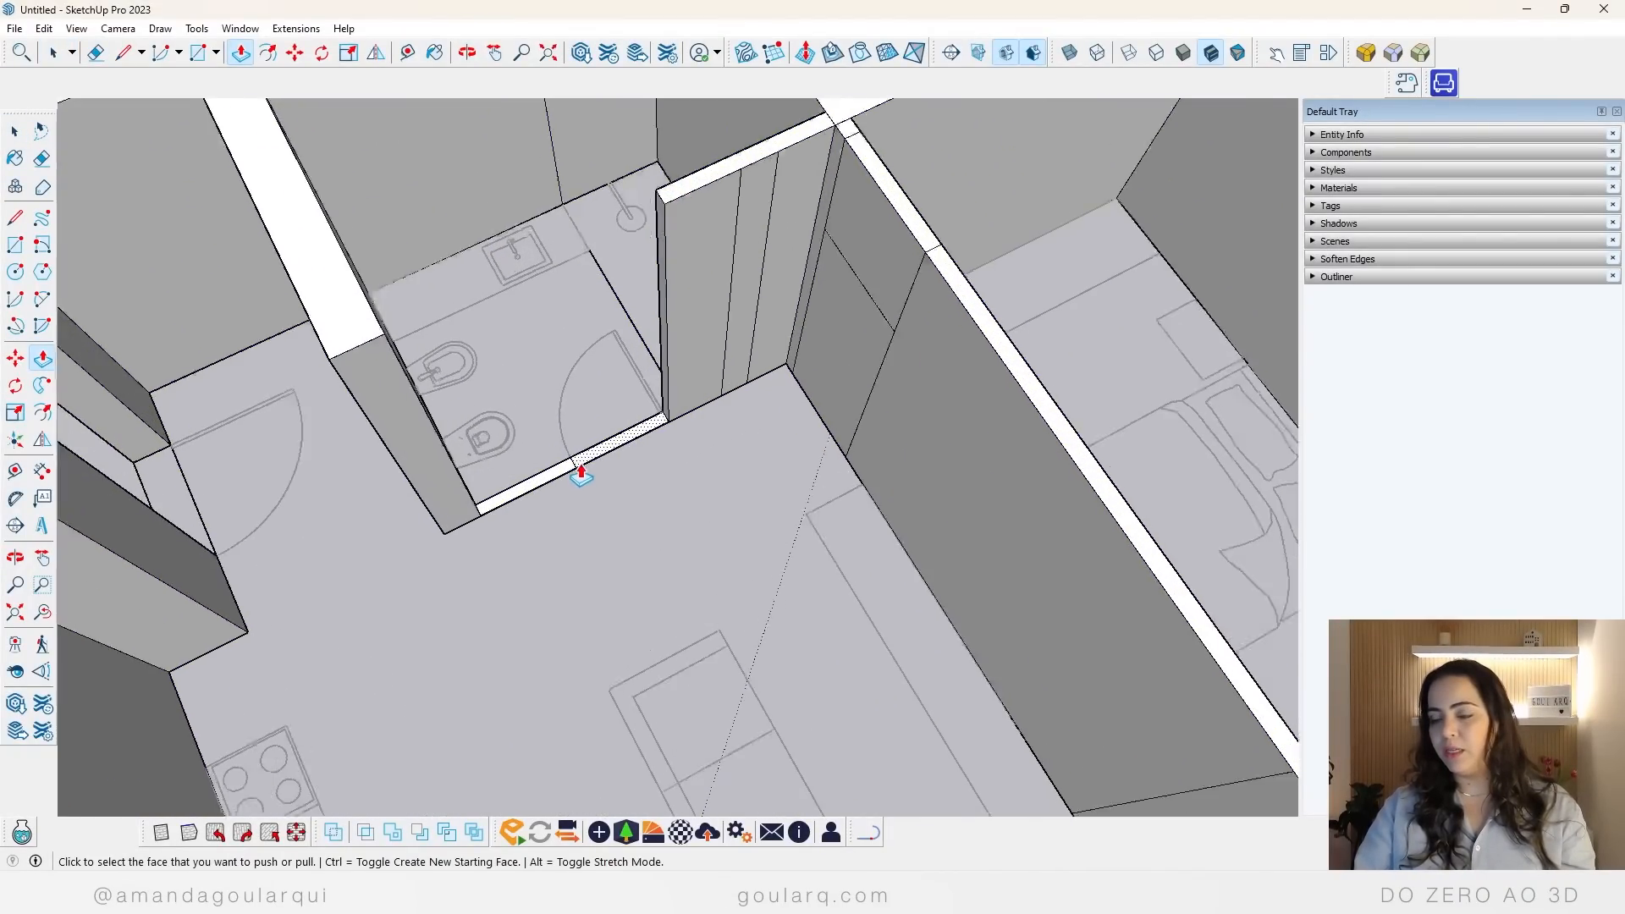
key(space)
click(565, 478)
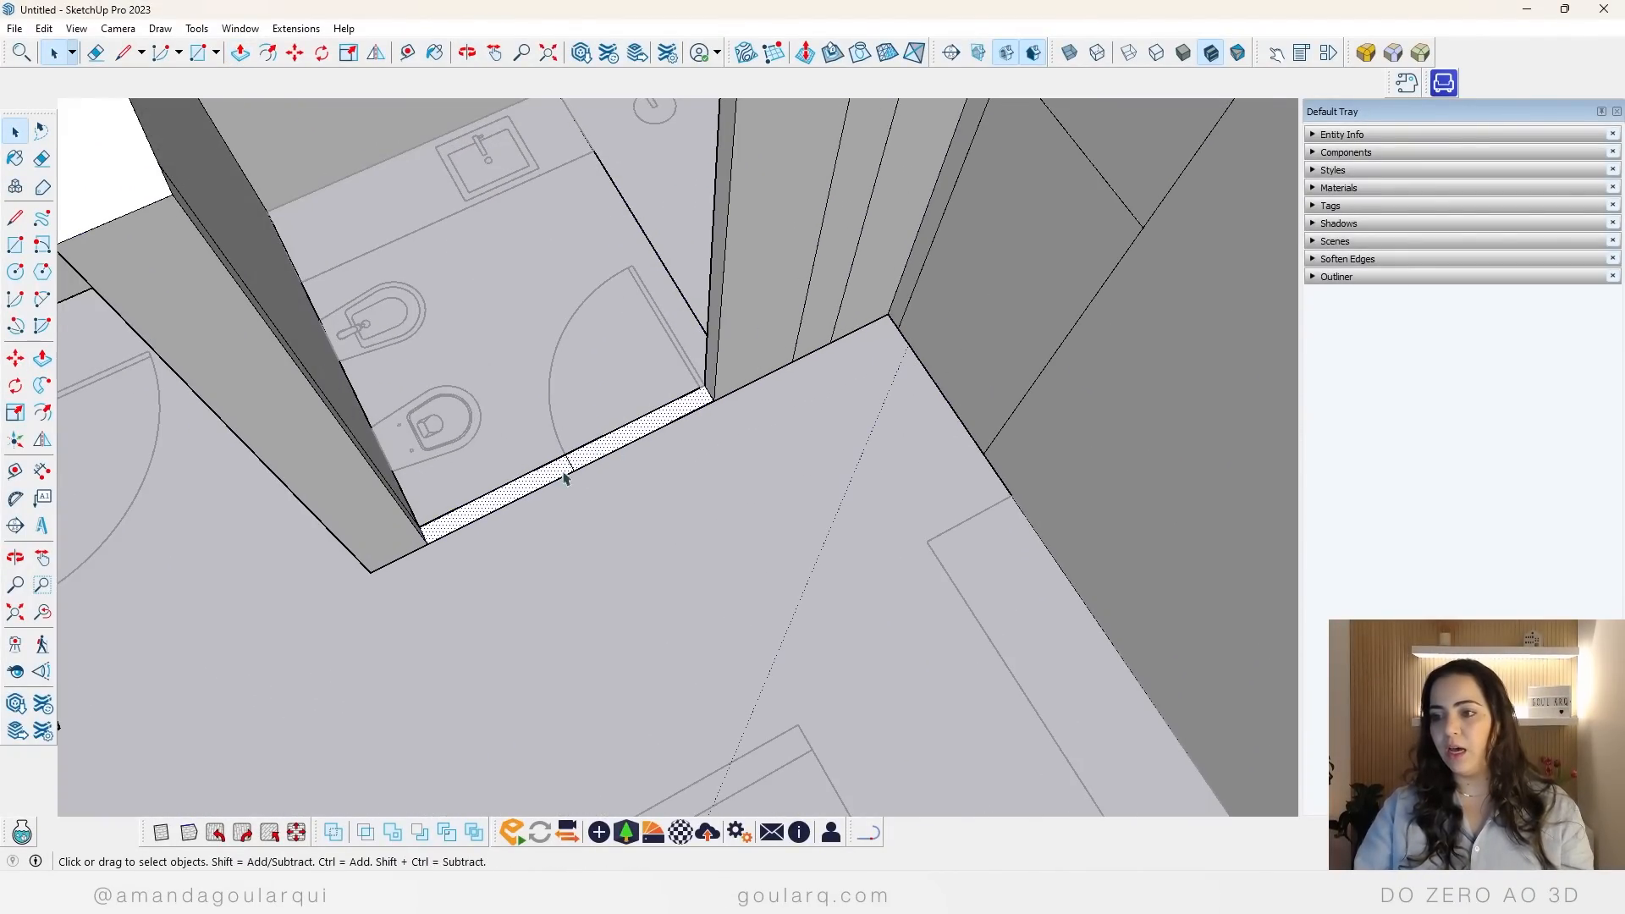
key(ctrl+g)
Step: Open the bathroom strip group and extrude the door strip to door-head height, continuing it as a separate section up to the wall top
double_click(639, 439)
key(p)
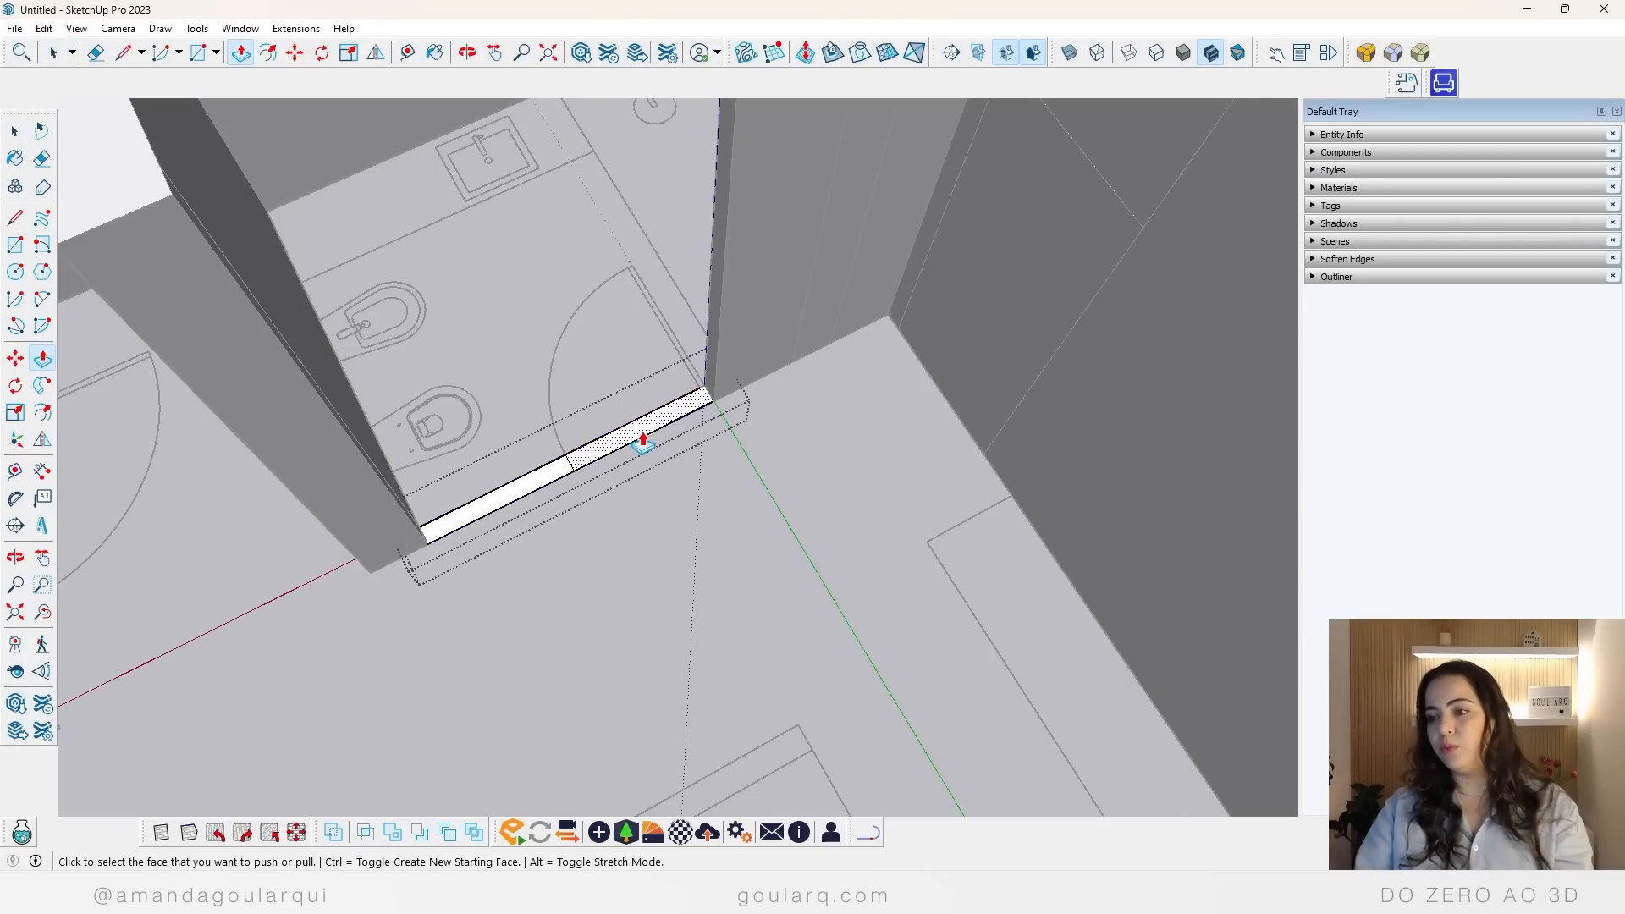
click(645, 439)
scroll(665, 366, down, 3)
scroll(661, 367, down, 2)
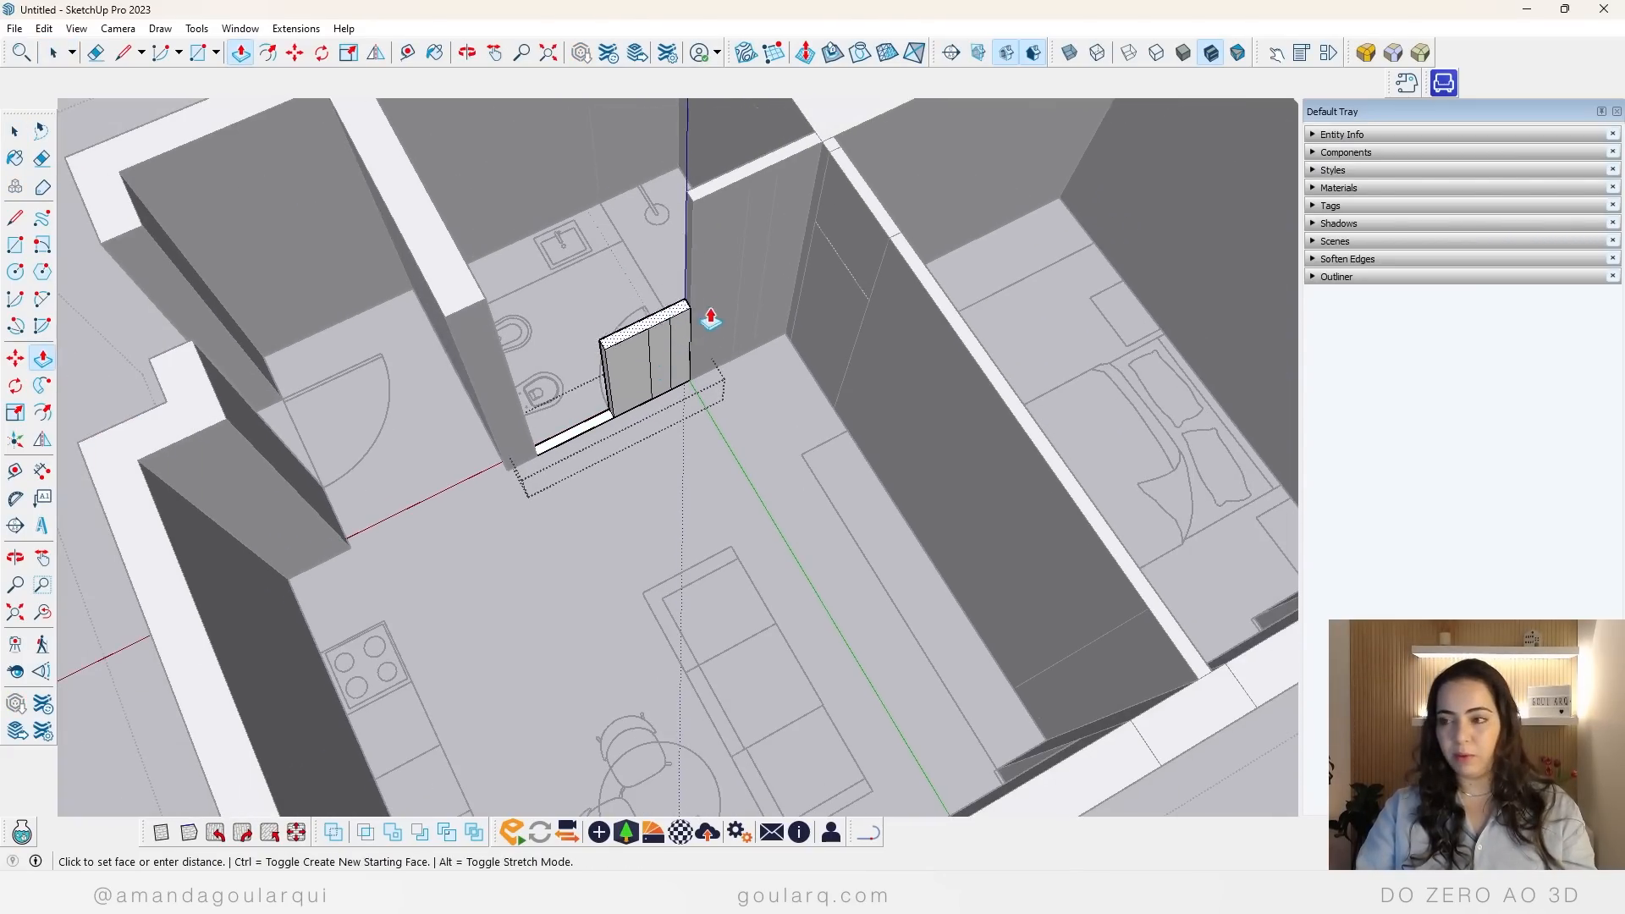
click(831, 245)
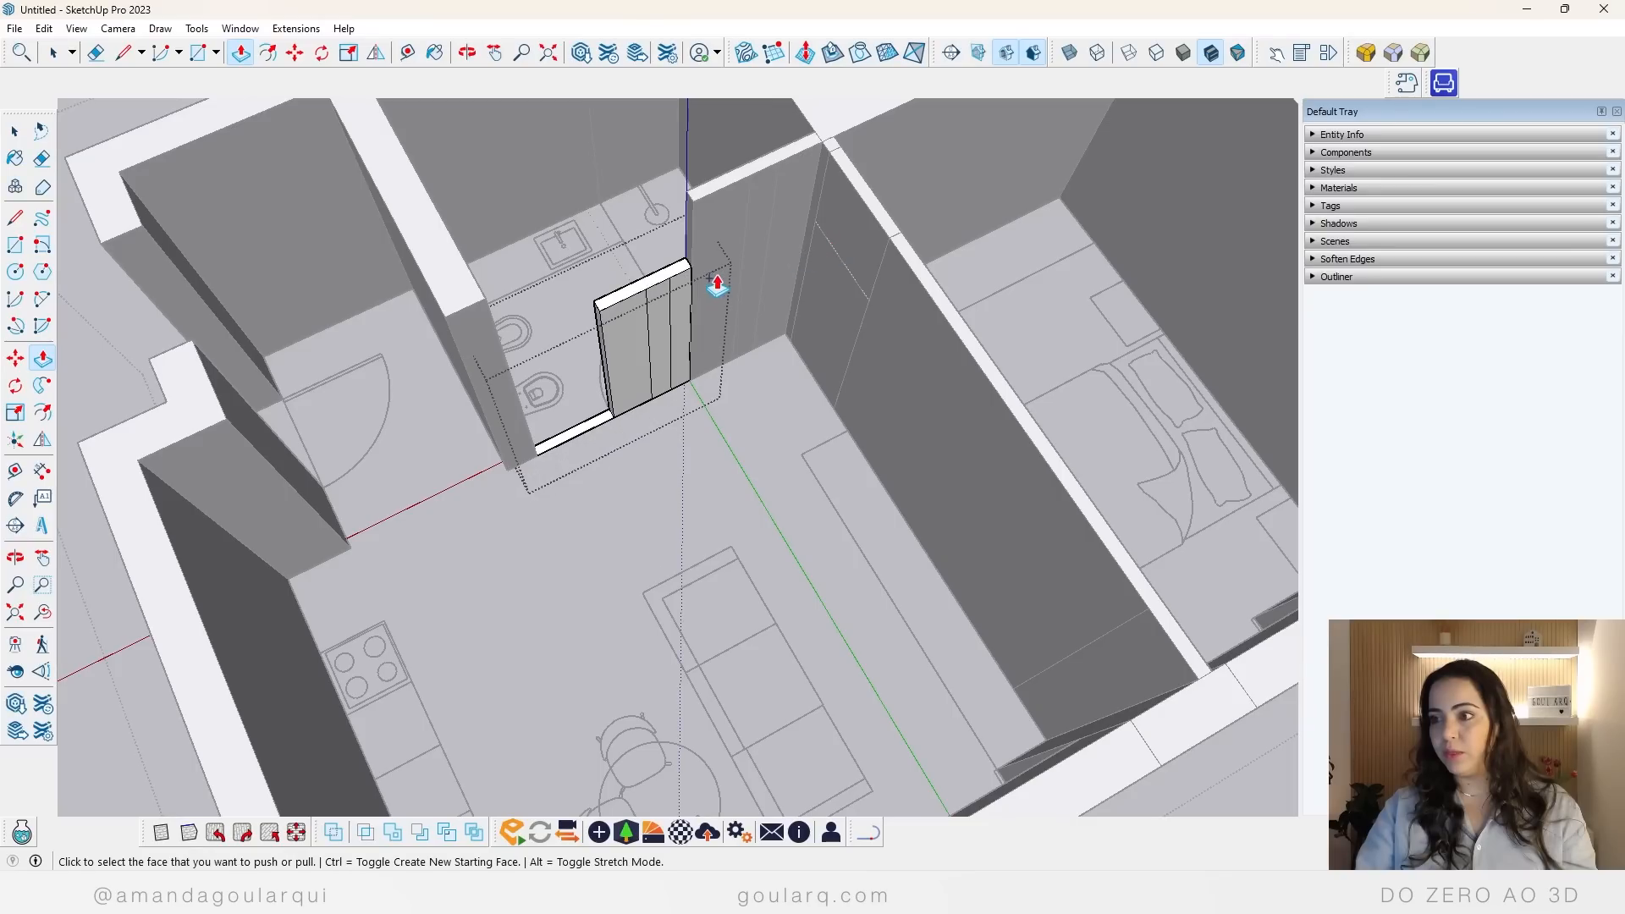
click(686, 267)
click(720, 194)
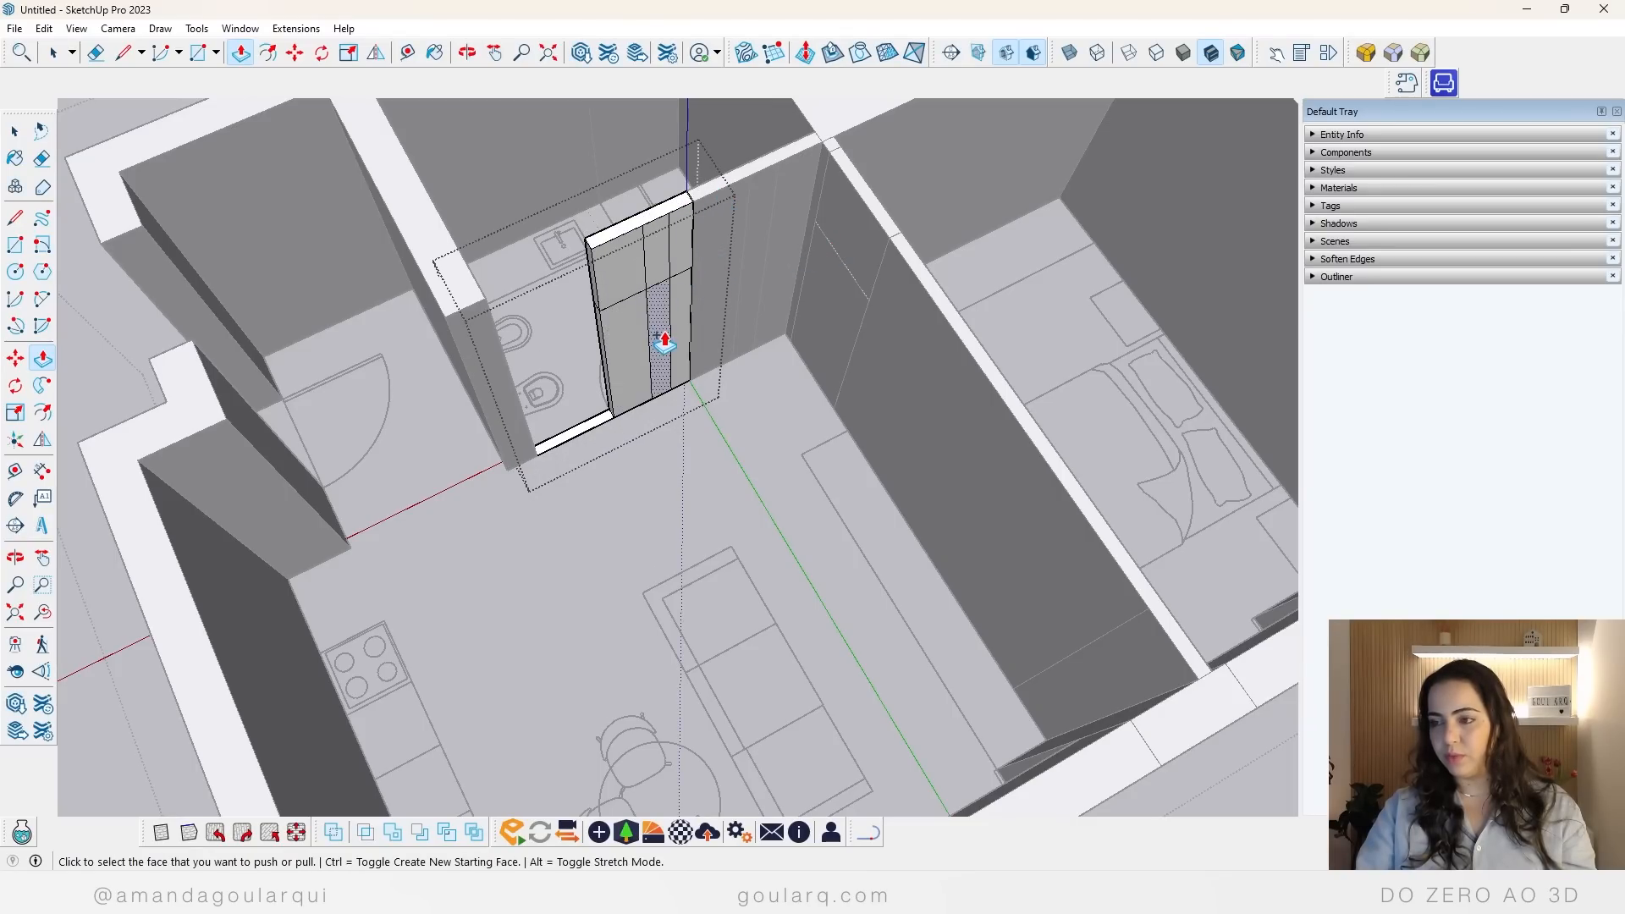
Step: Extrude the remaining strip beside the bathroom door to full wall height
click(604, 434)
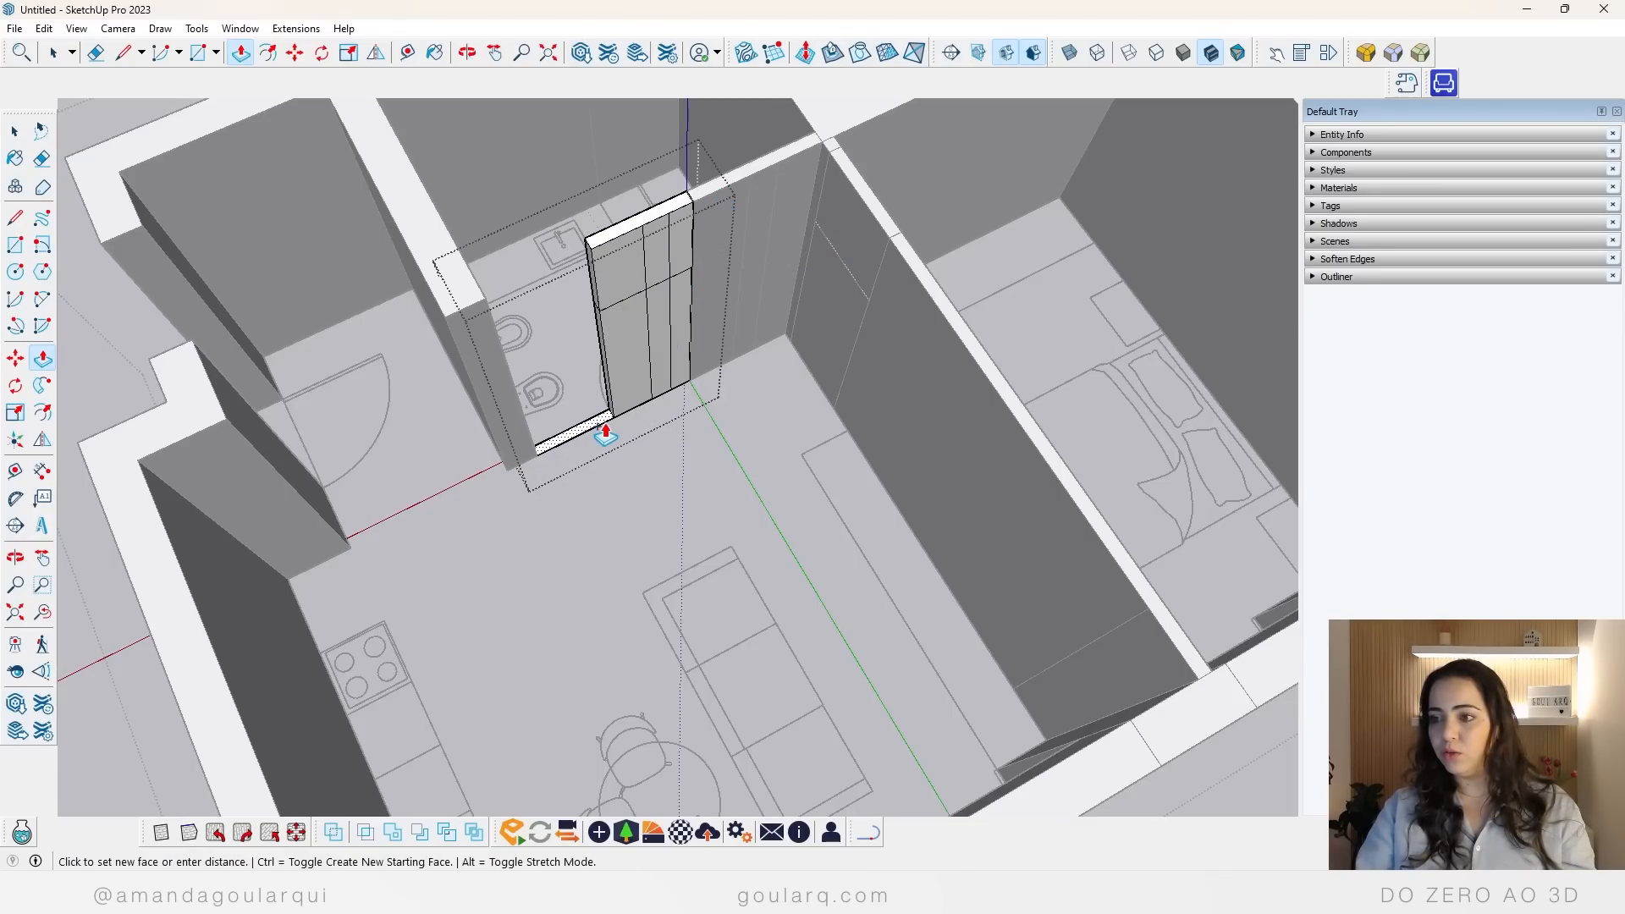
click(648, 218)
key(space)
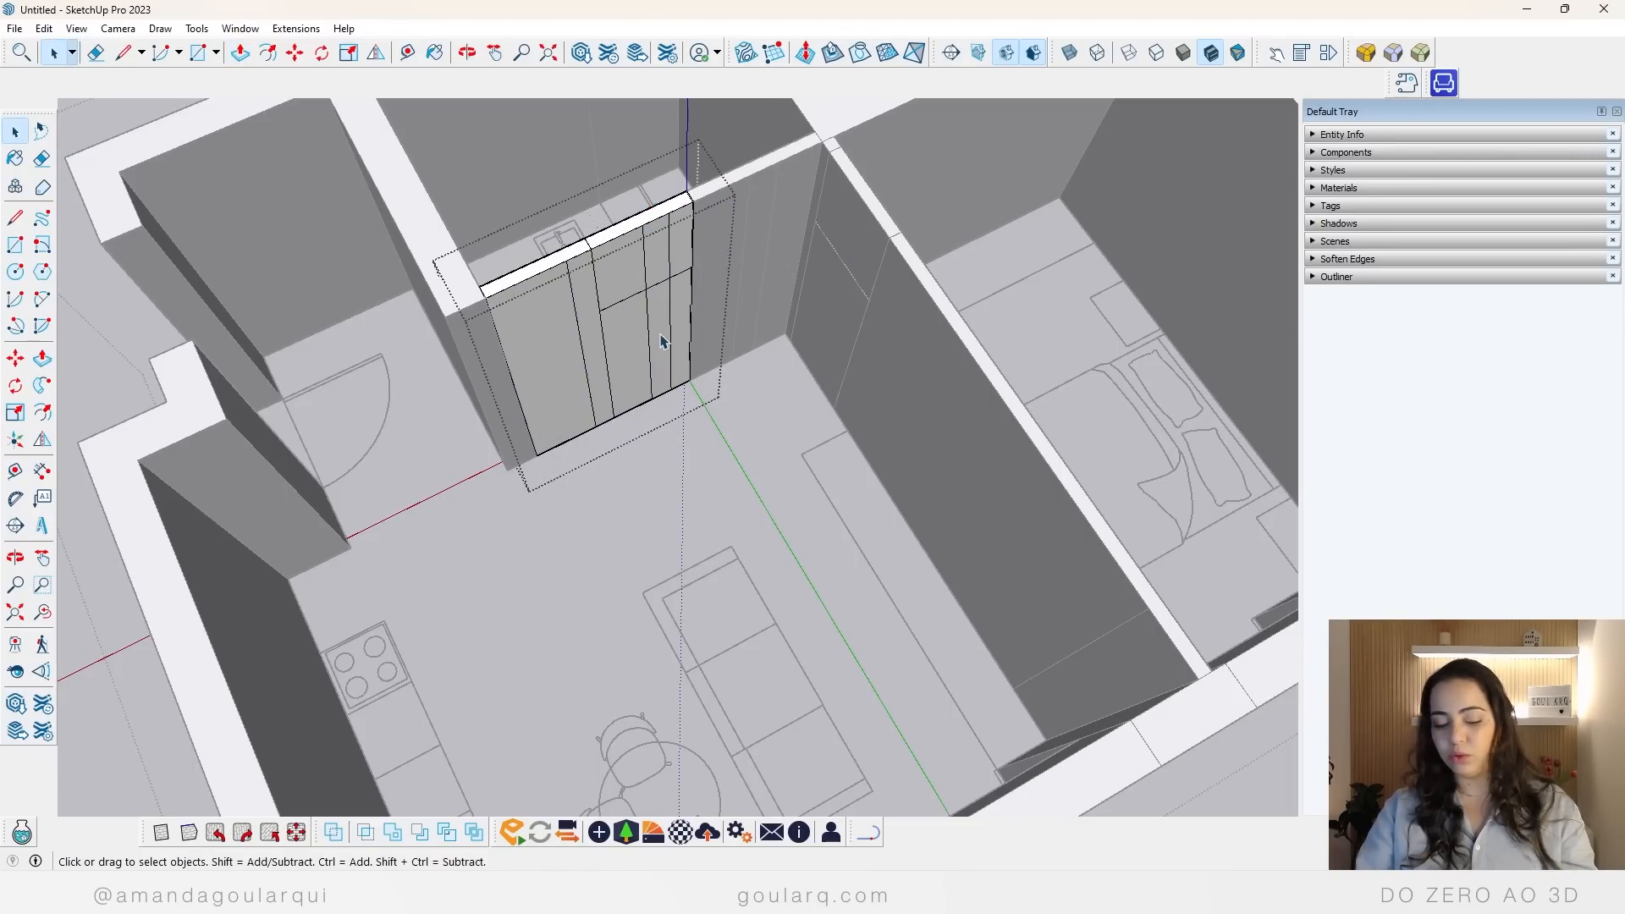
Step: Erase the vertical lines on the bathroom door face and push the face through the wall to cut the door opening
key(e)
drag(643, 326, 675, 321)
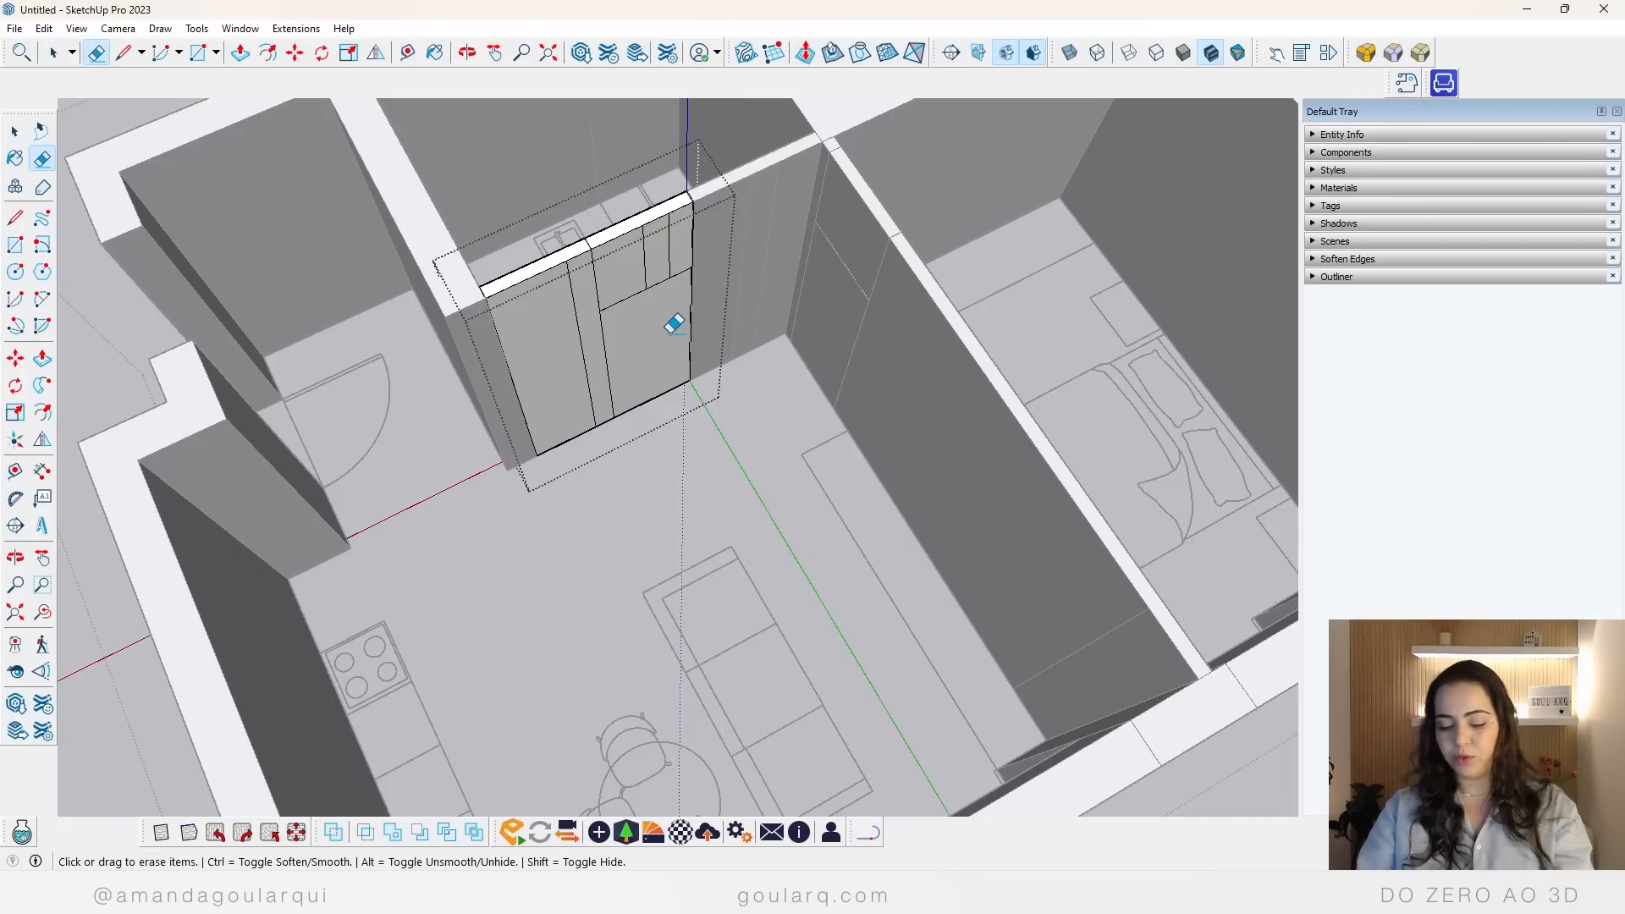
key(p)
click(636, 347)
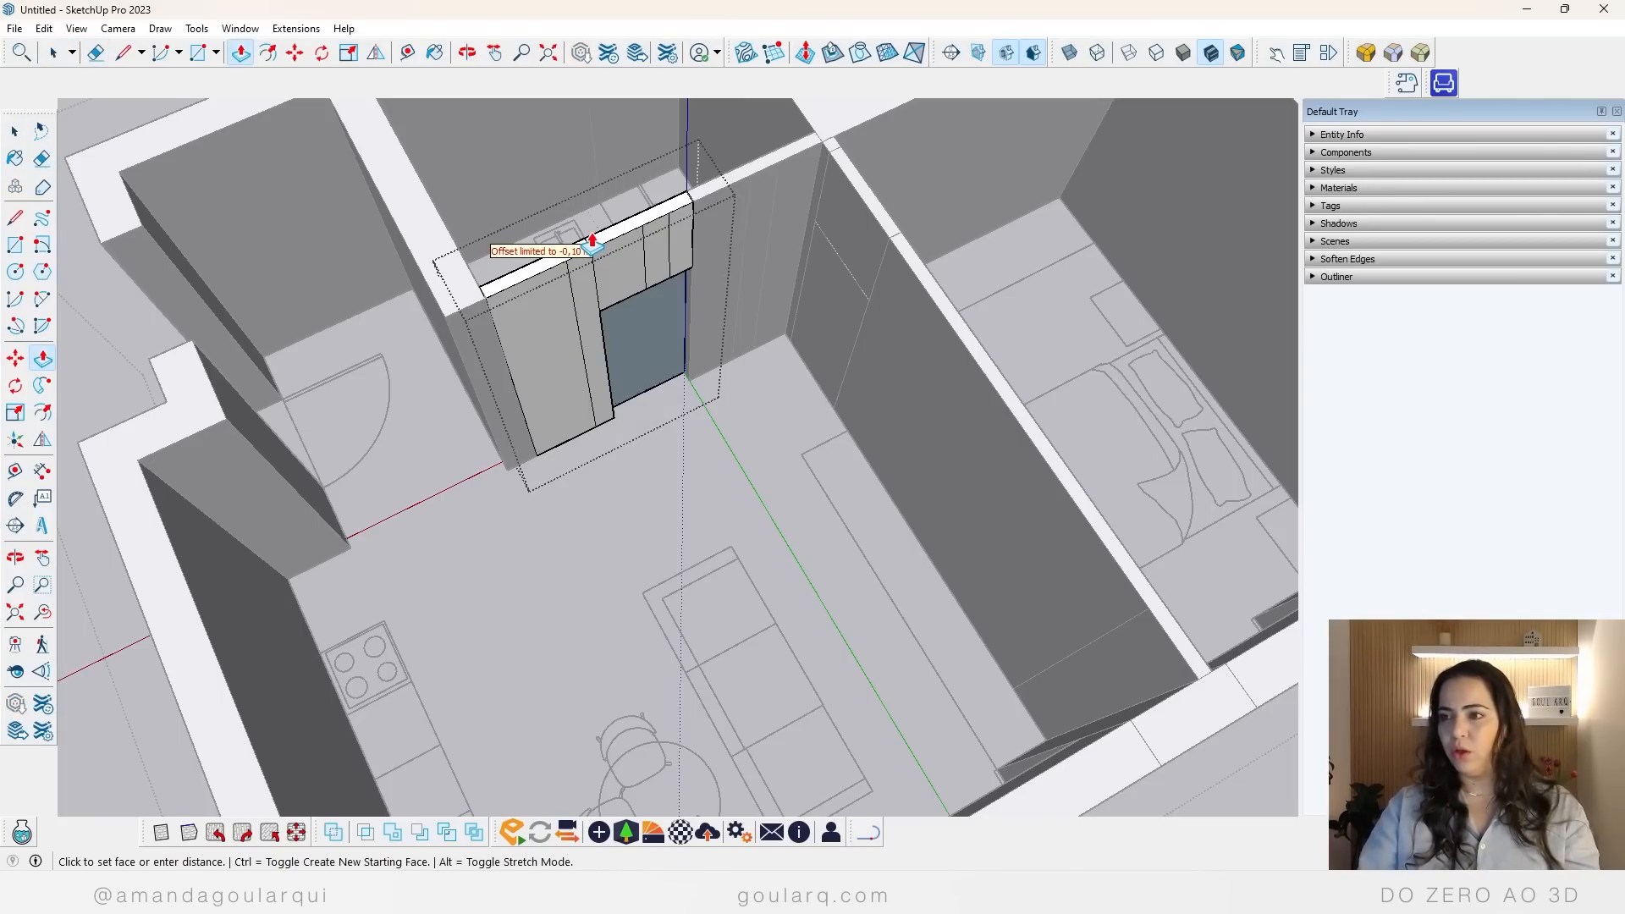
click(674, 210)
key(space)
Step: Examine the extruded apartment walls and the original floor plan beside them from several angles
scroll(571, 433, down, 8)
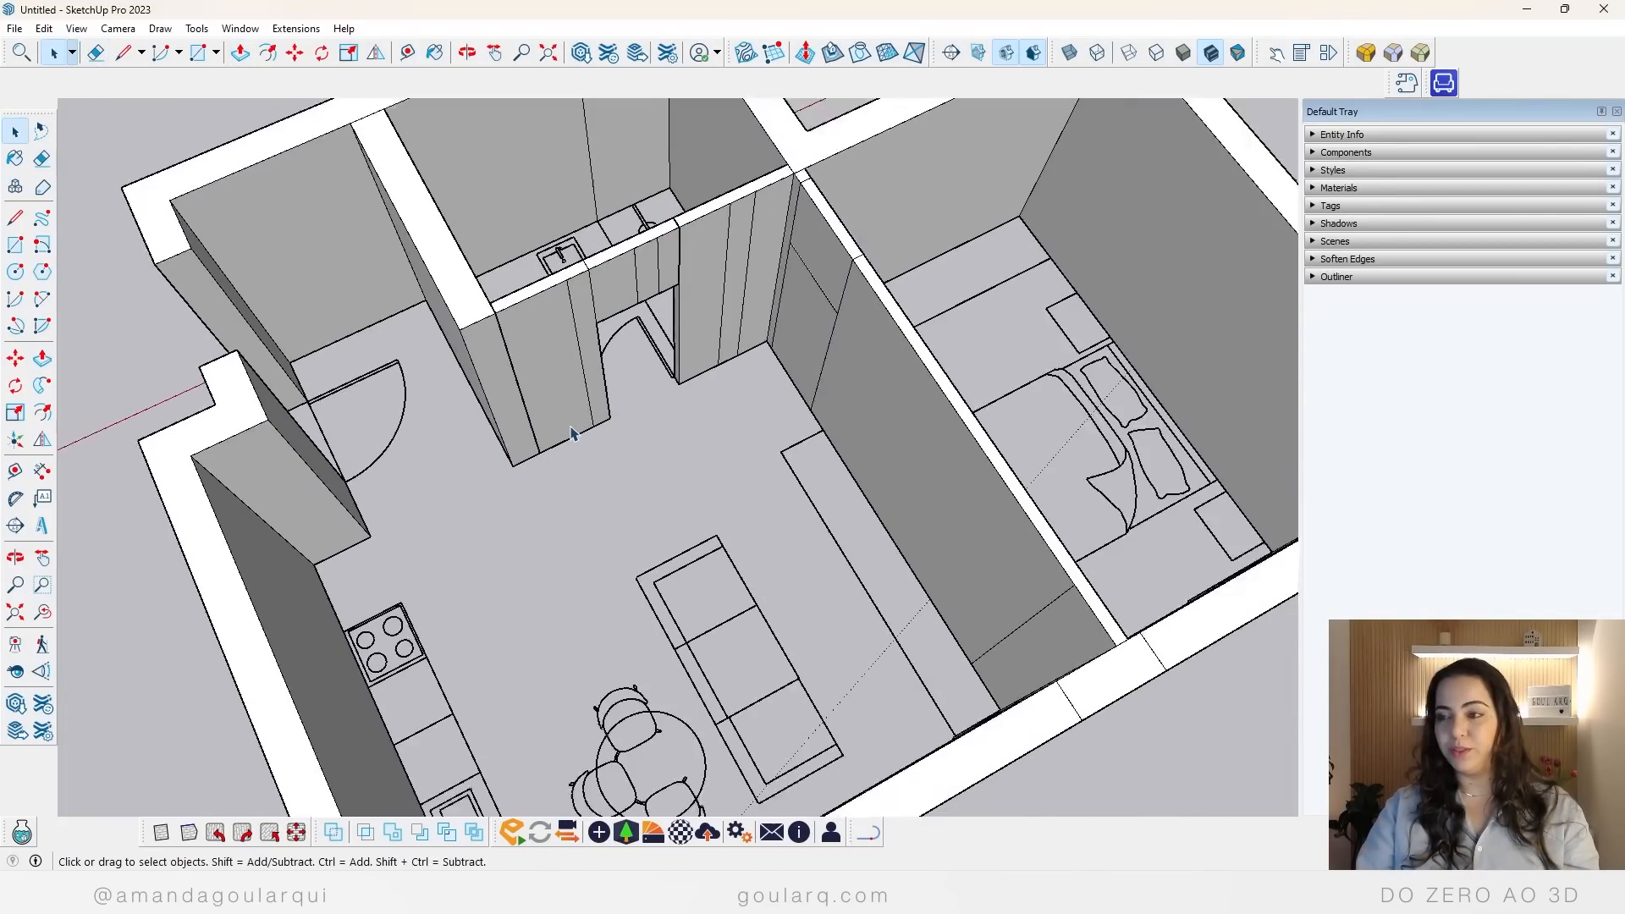
middle_drag(571, 433, 582, 385)
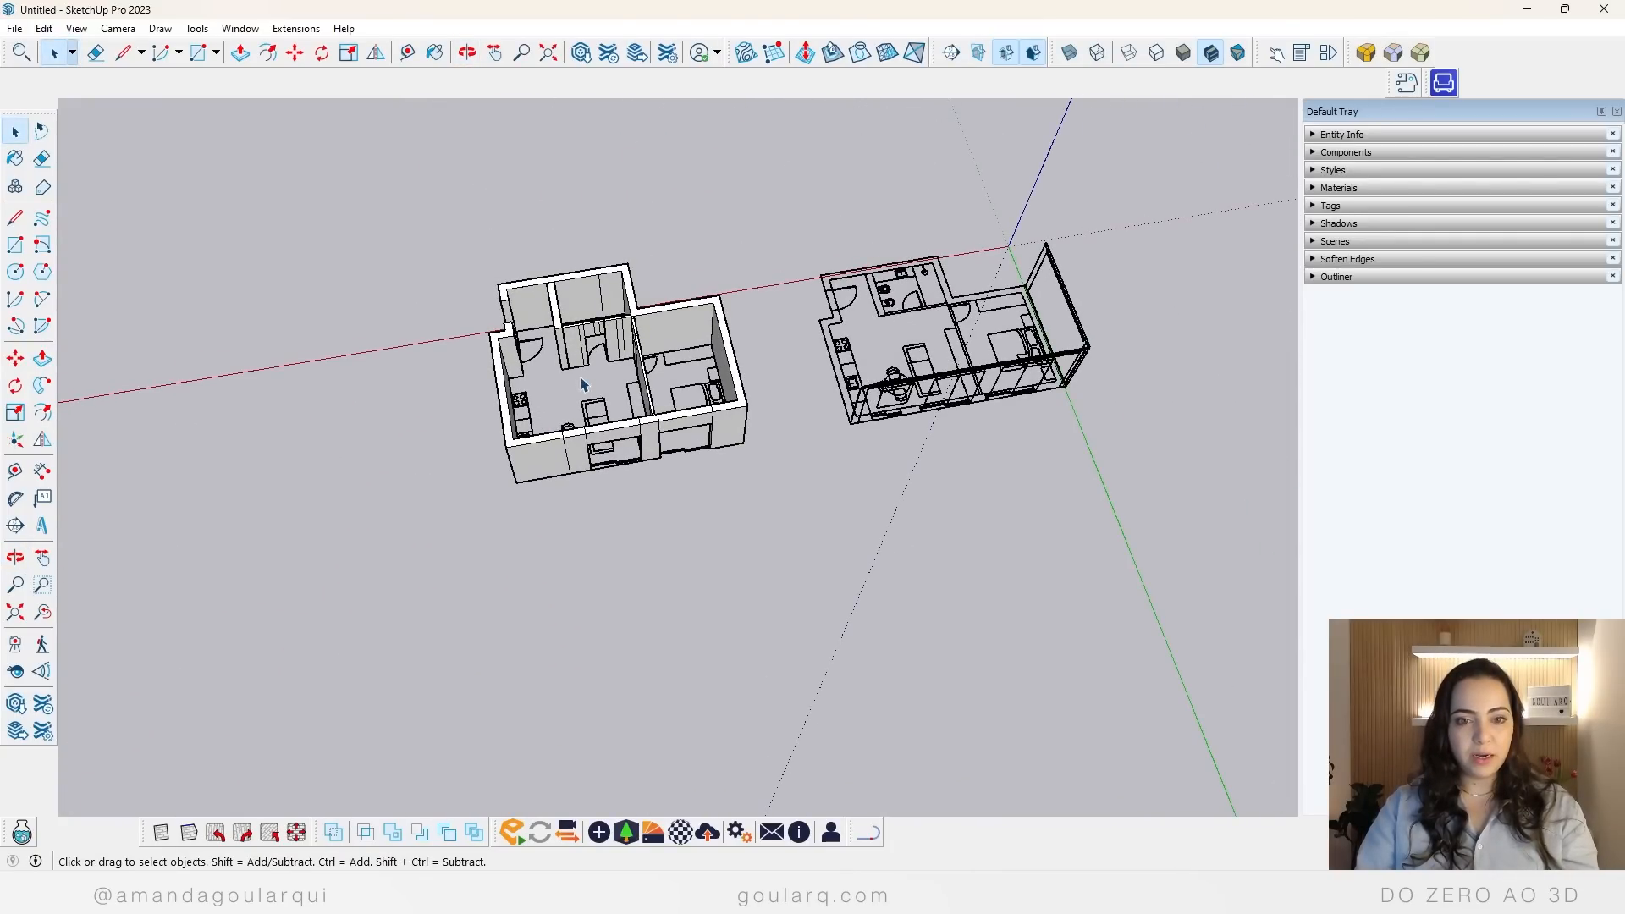
scroll(684, 448, down, 2)
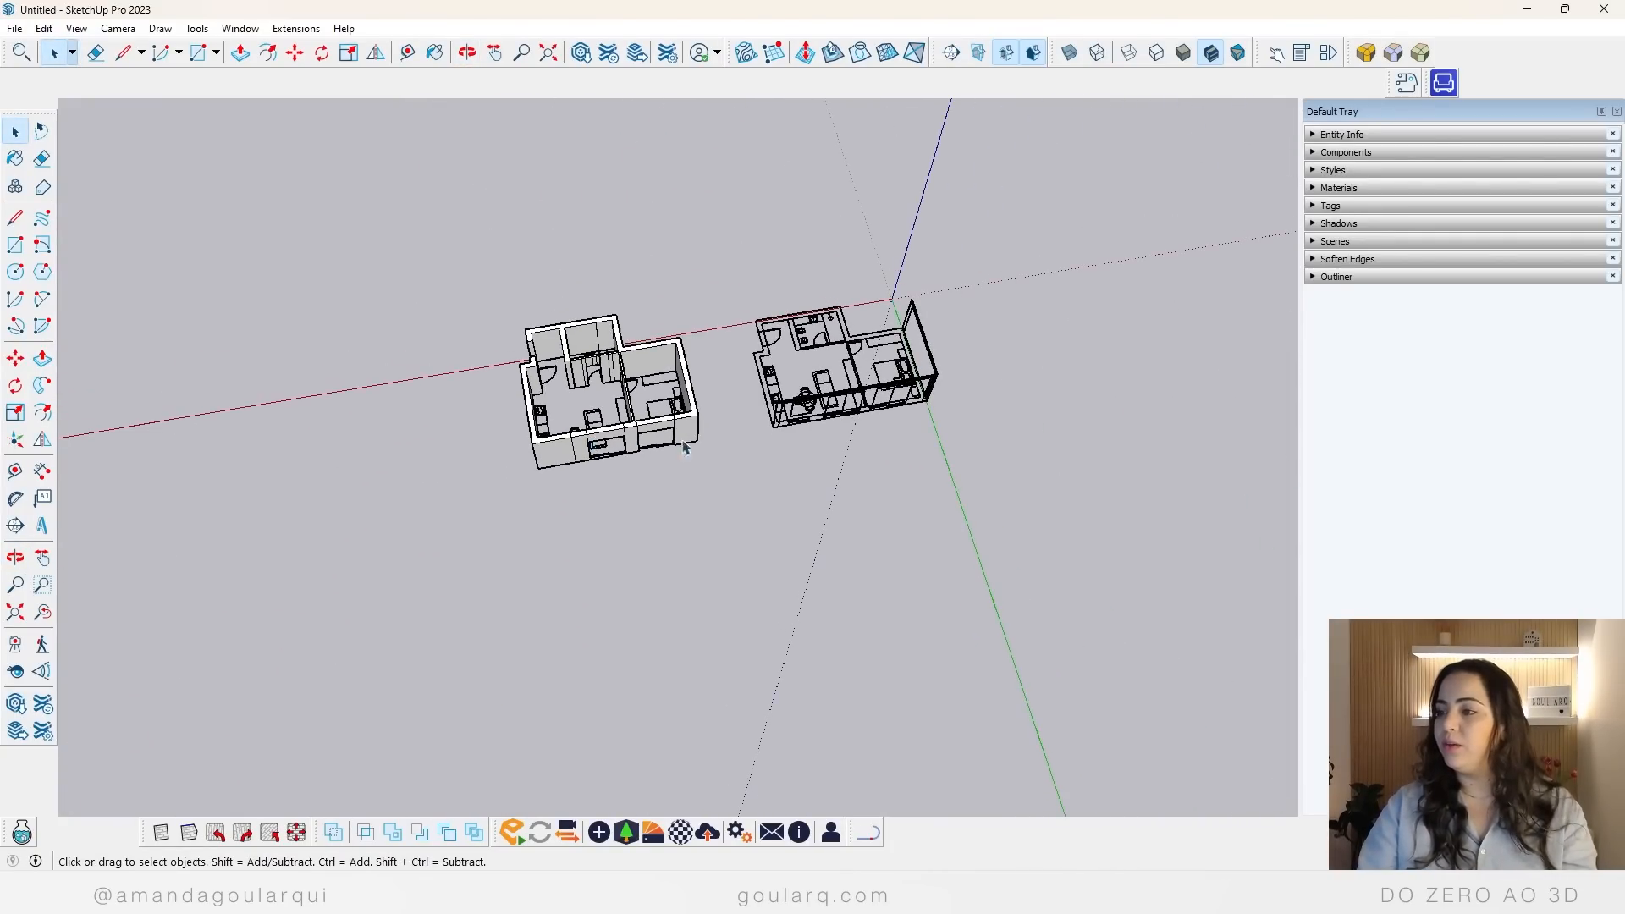
middle_drag(684, 449, 772, 511)
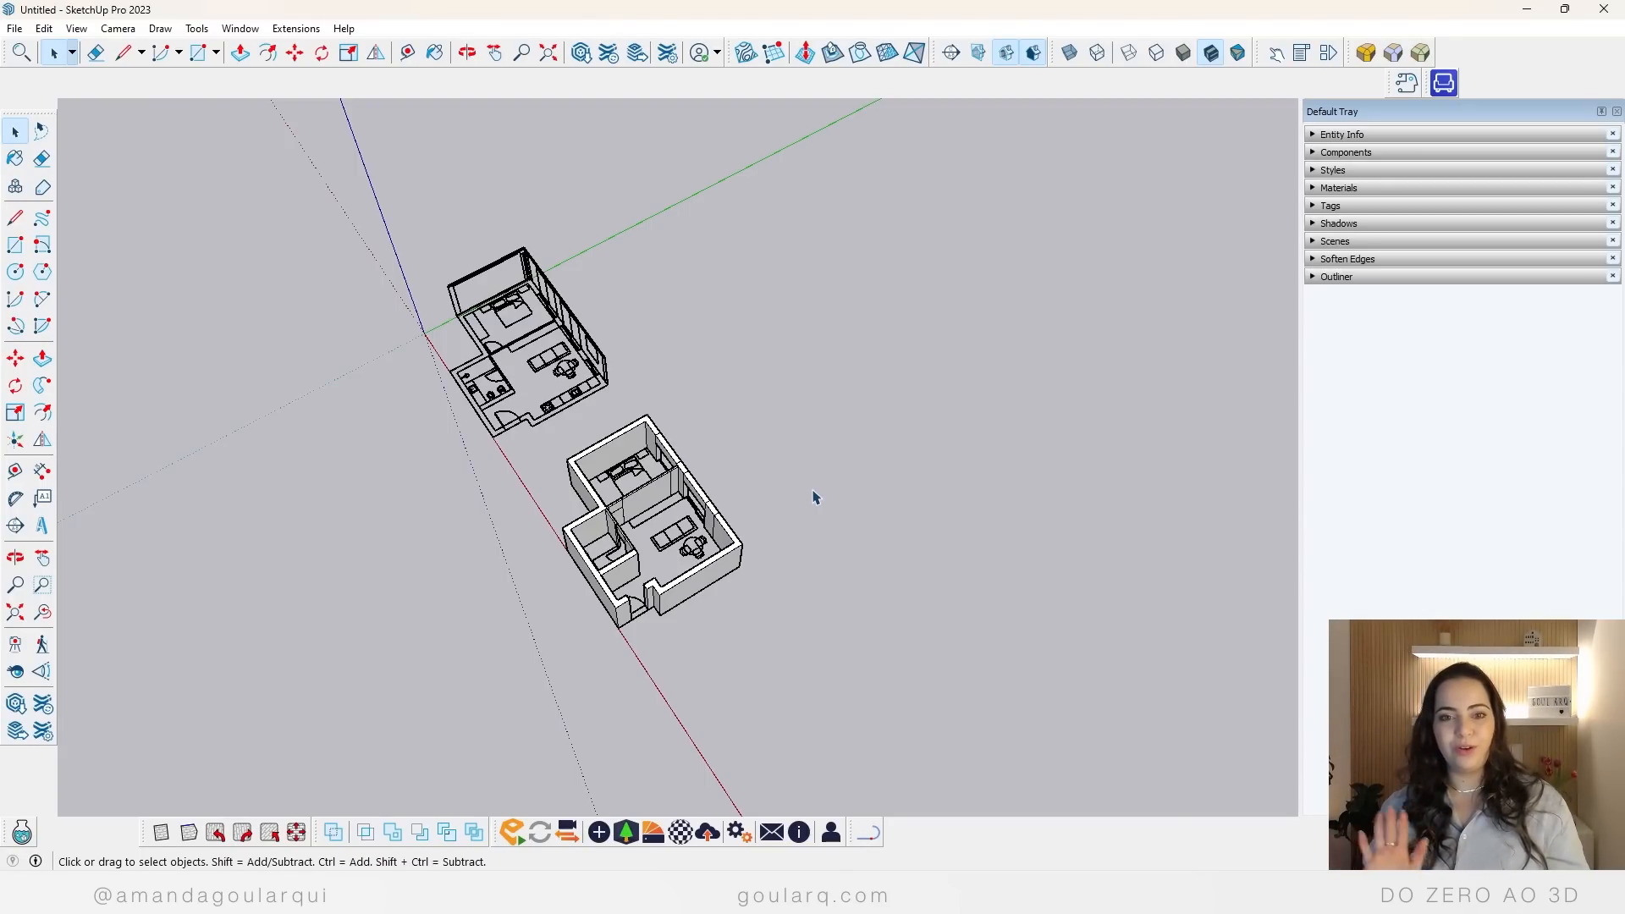
scroll(705, 563, up, 5)
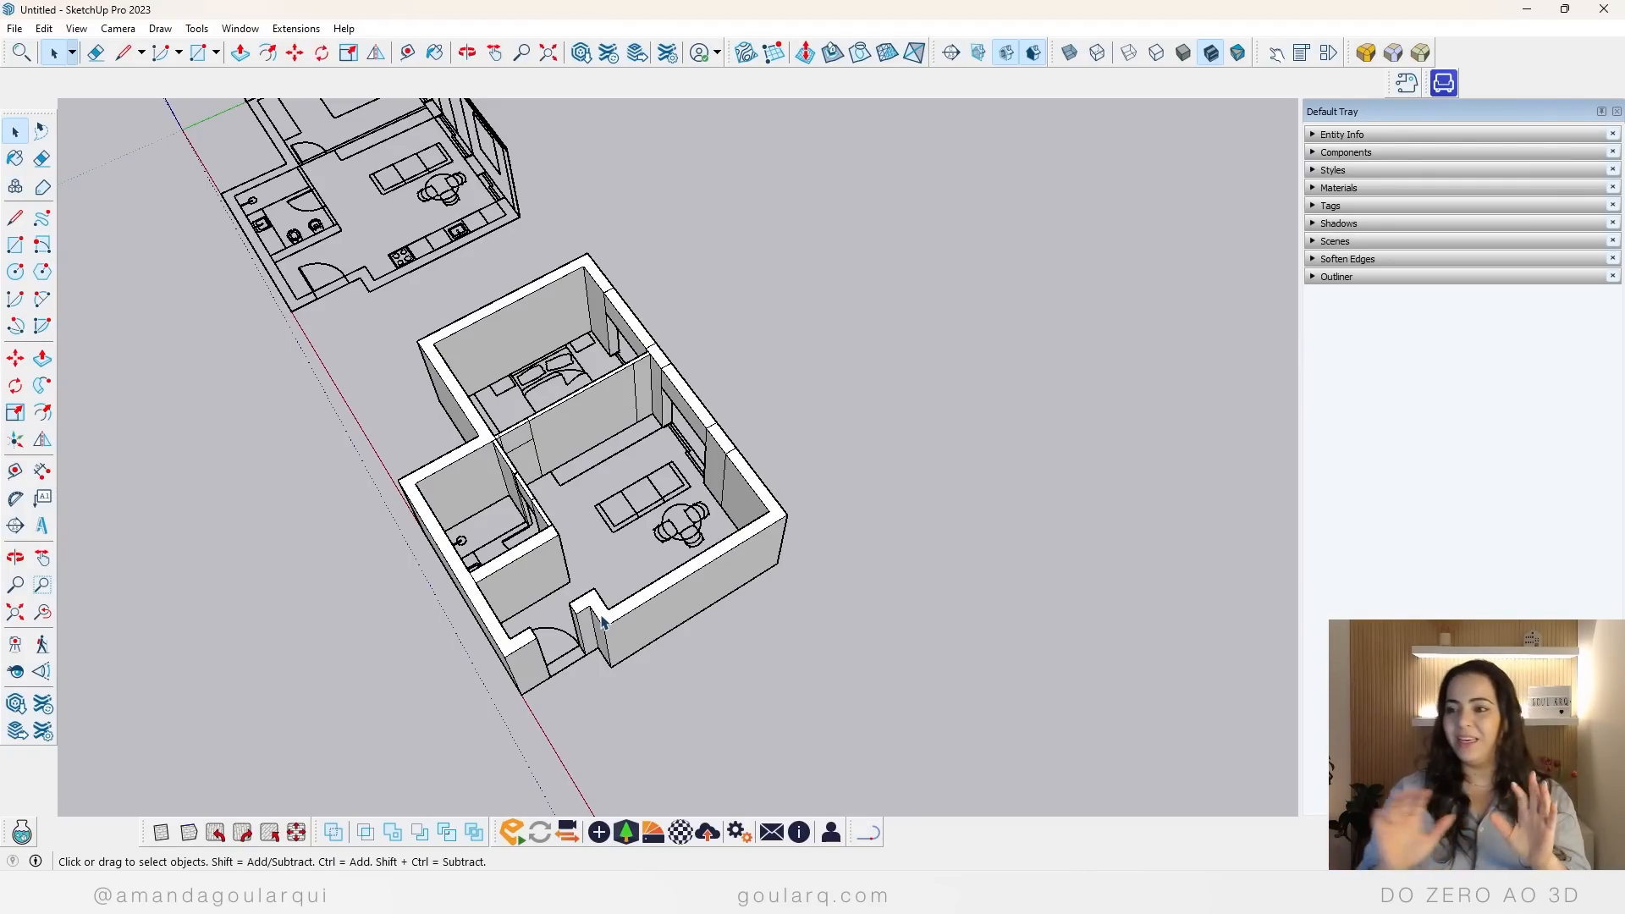
scroll(770, 631, down, 2)
scroll(514, 524, up, 4)
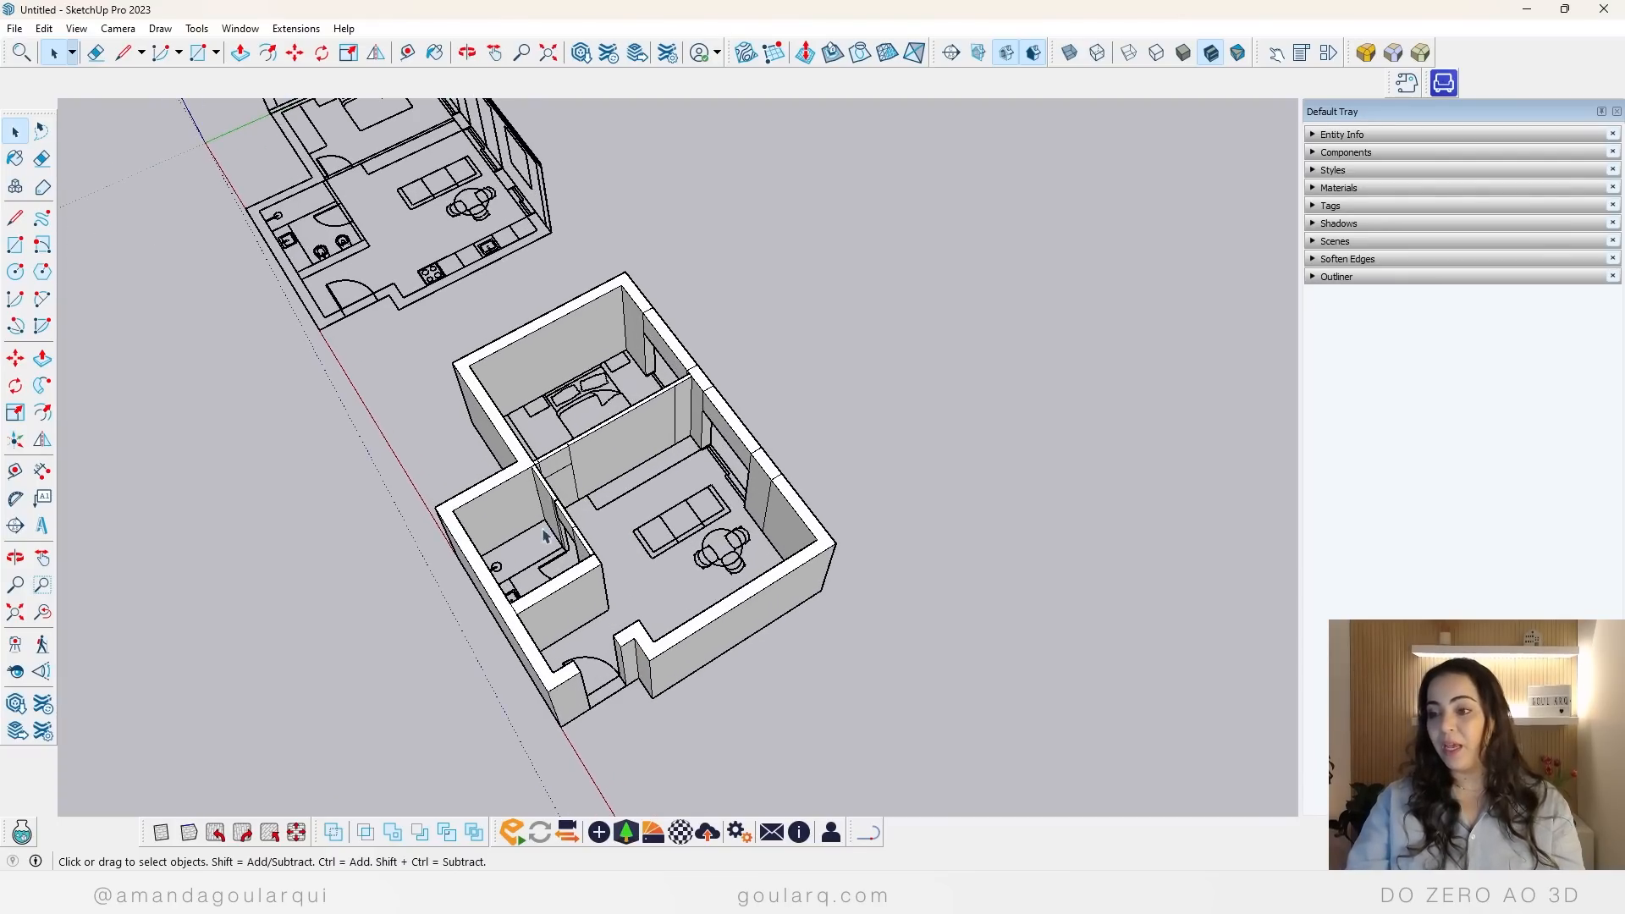
middle_drag(448, 532, 645, 548)
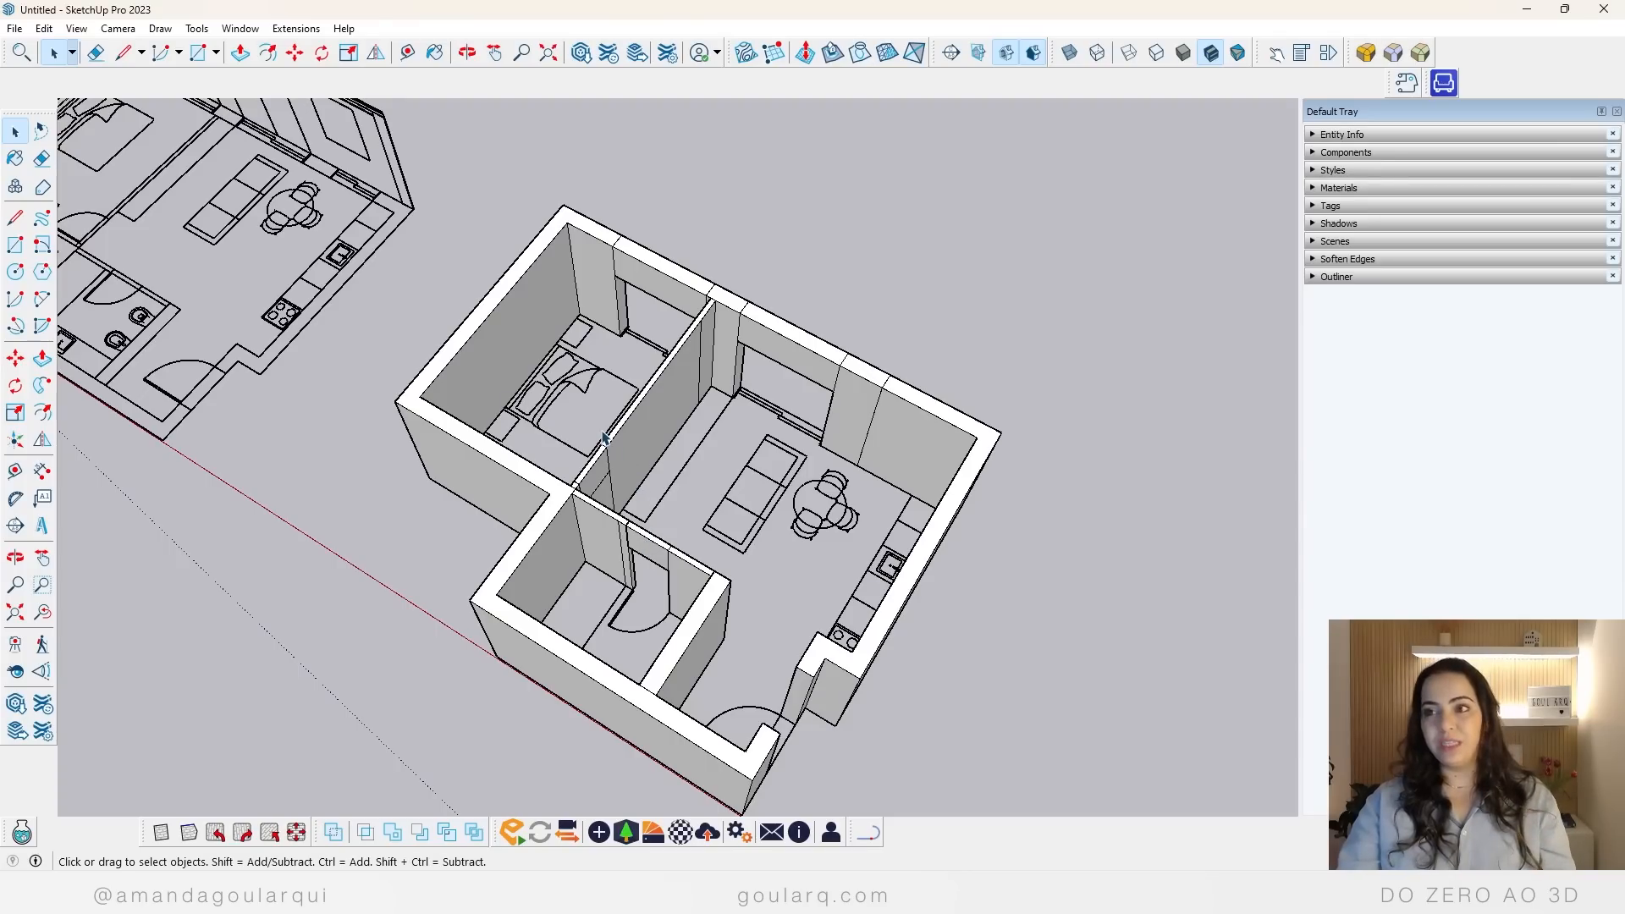
Step: Display the 1001bit - tools toolbar, reposition it, and close it again
right_click(453, 90)
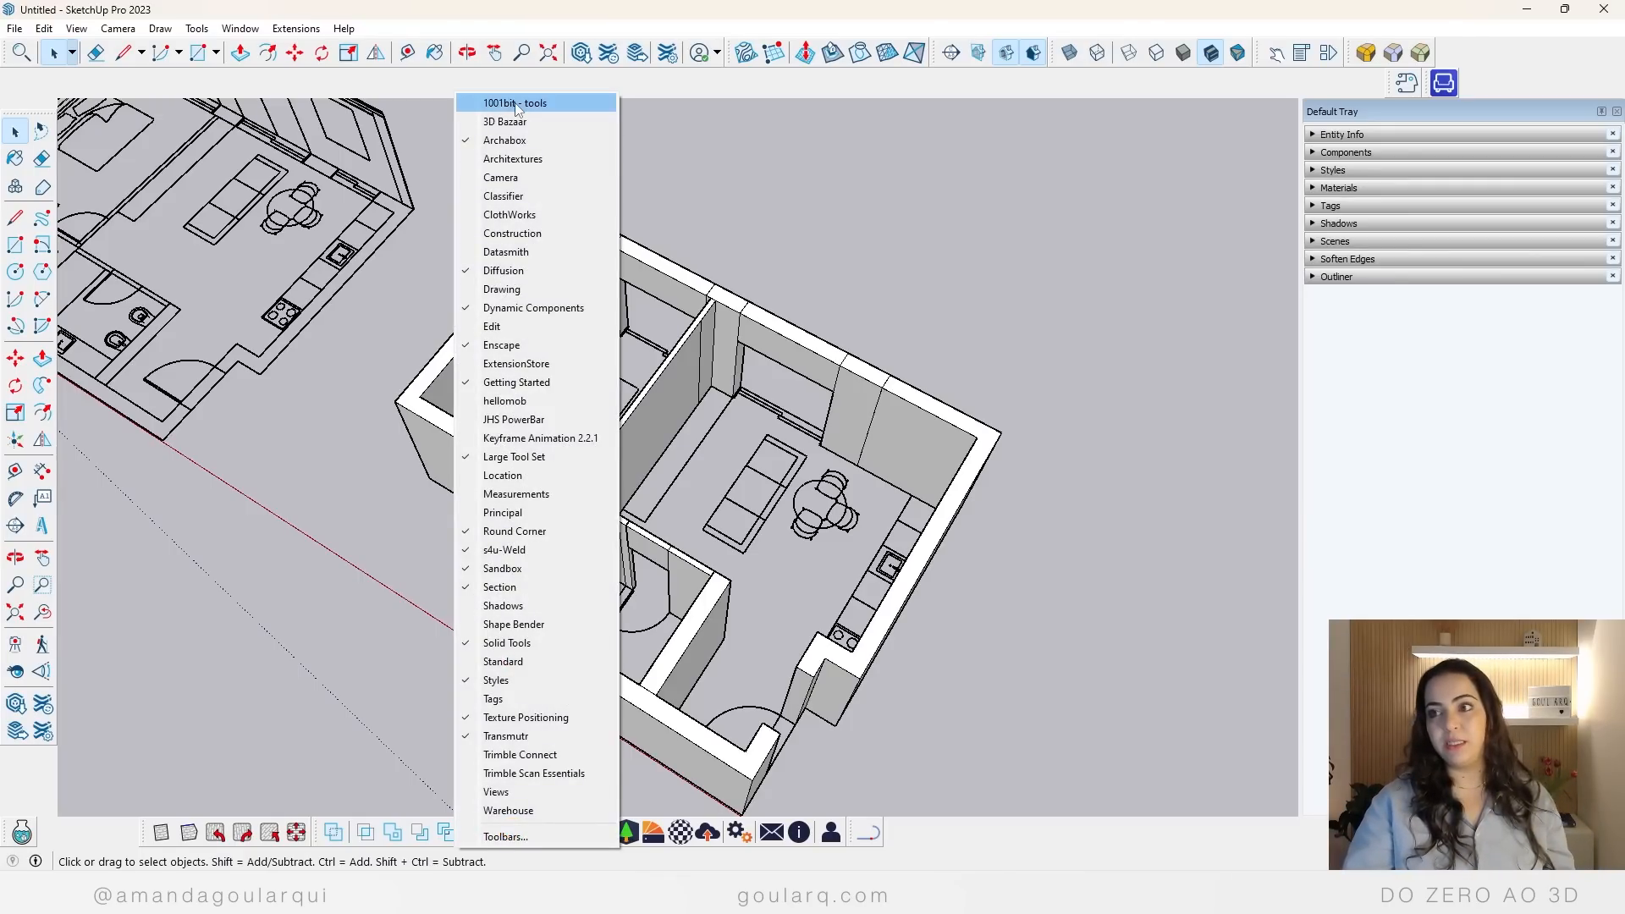
click(518, 104)
drag(376, 291, 373, 218)
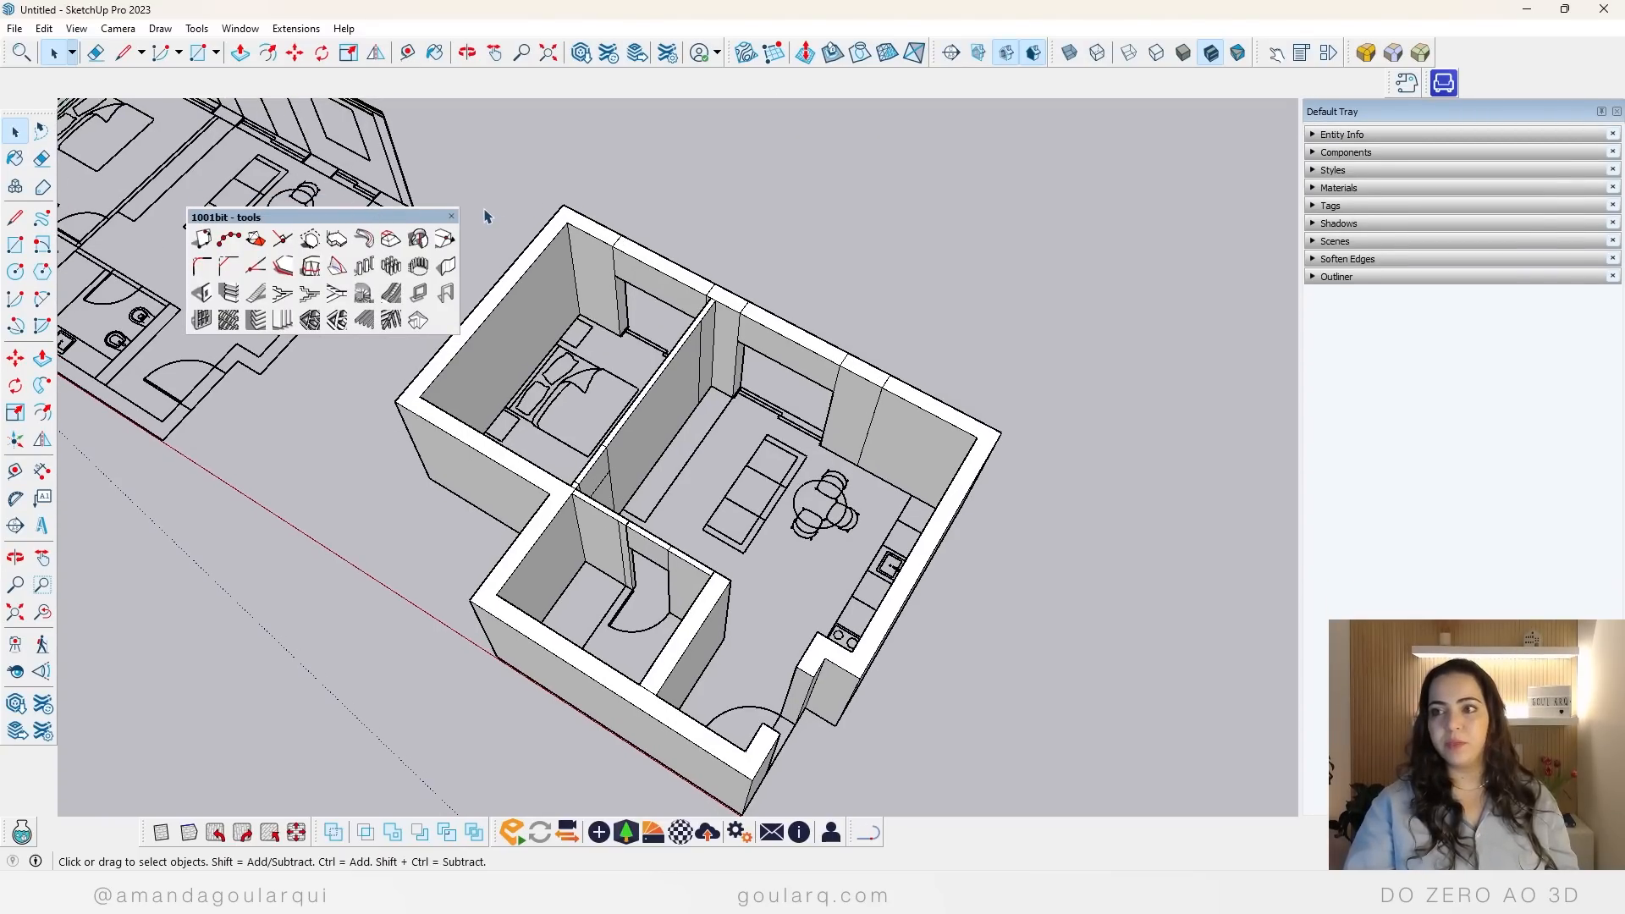
click(458, 220)
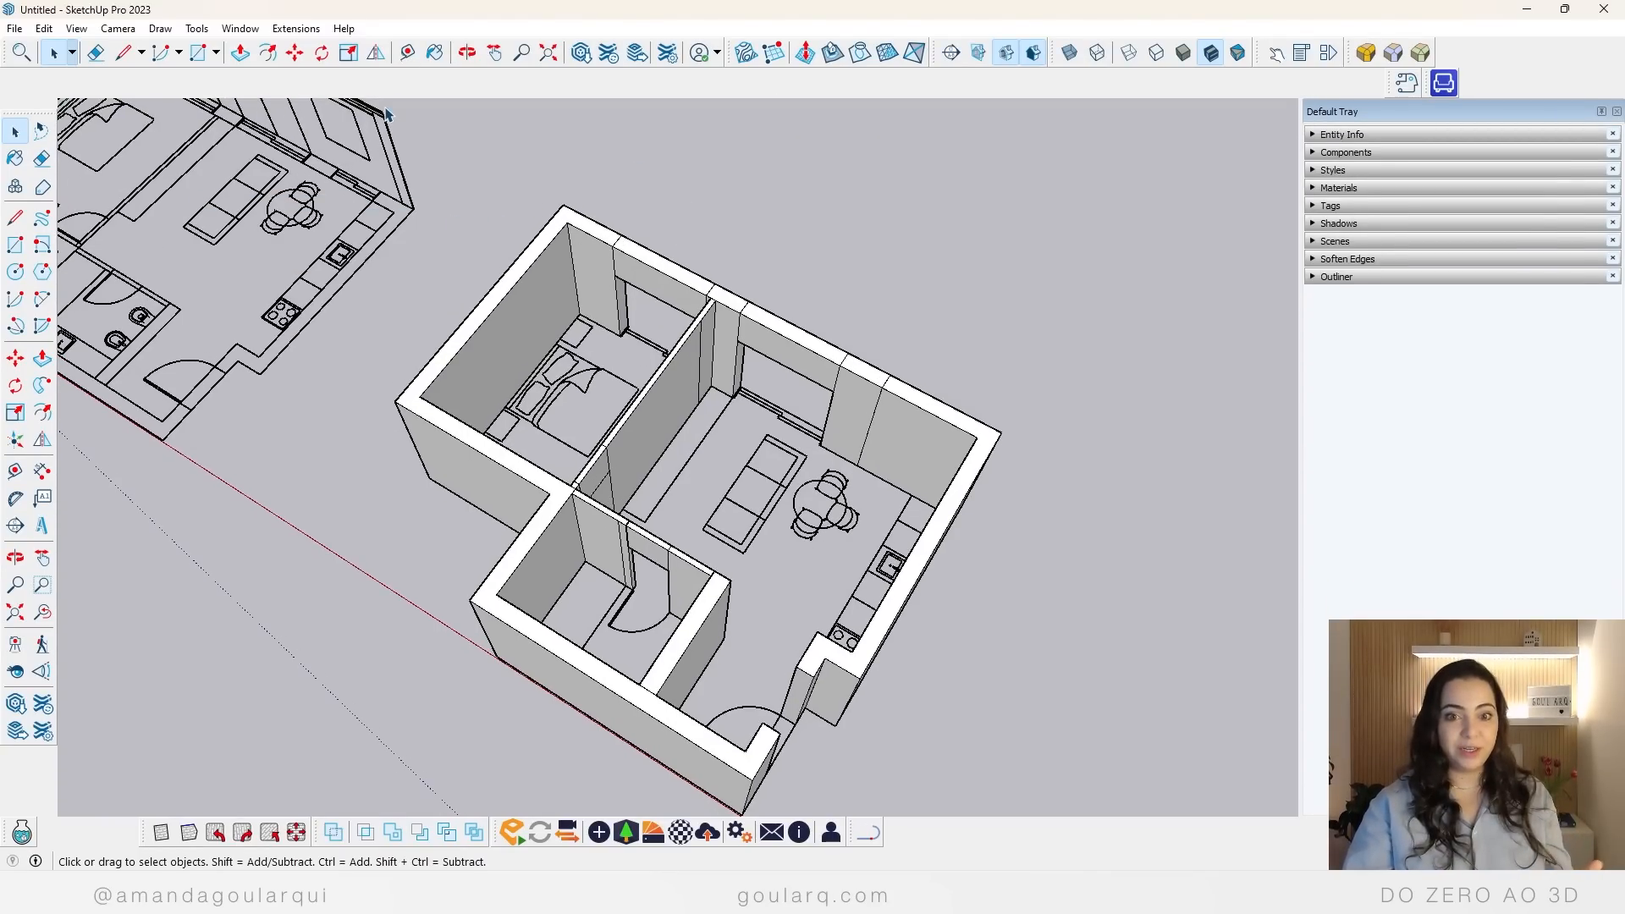
Step: Enable the 1001bit - tools toolbar in the toolbar settings and place it over the drawing area beside the floor plan
click(76, 29)
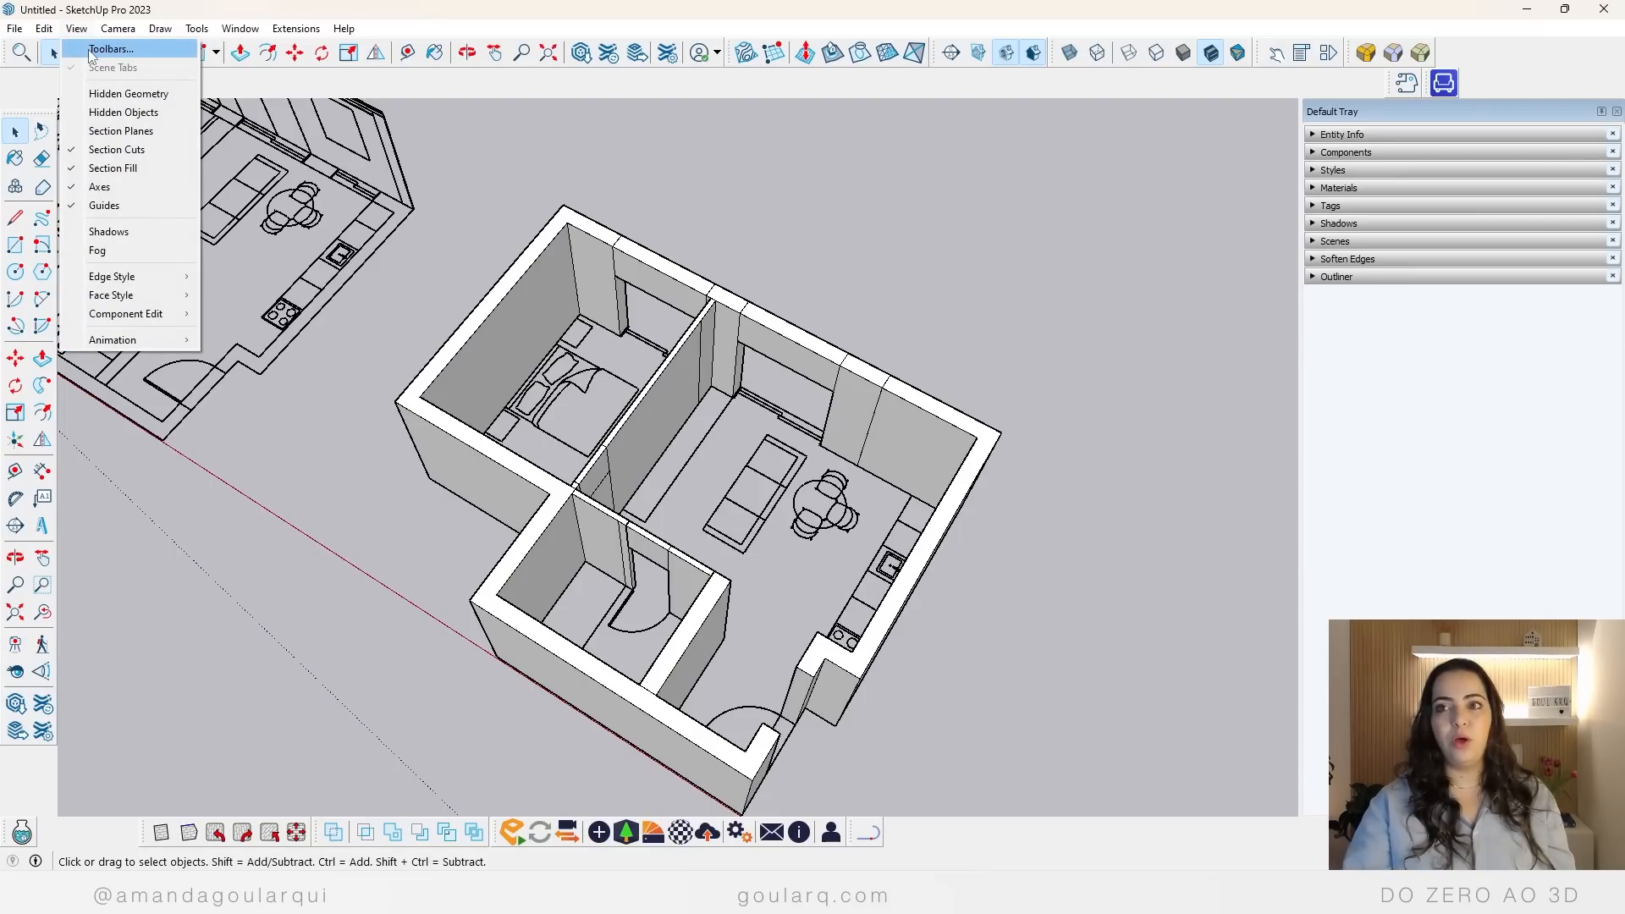
click(93, 49)
click(670, 360)
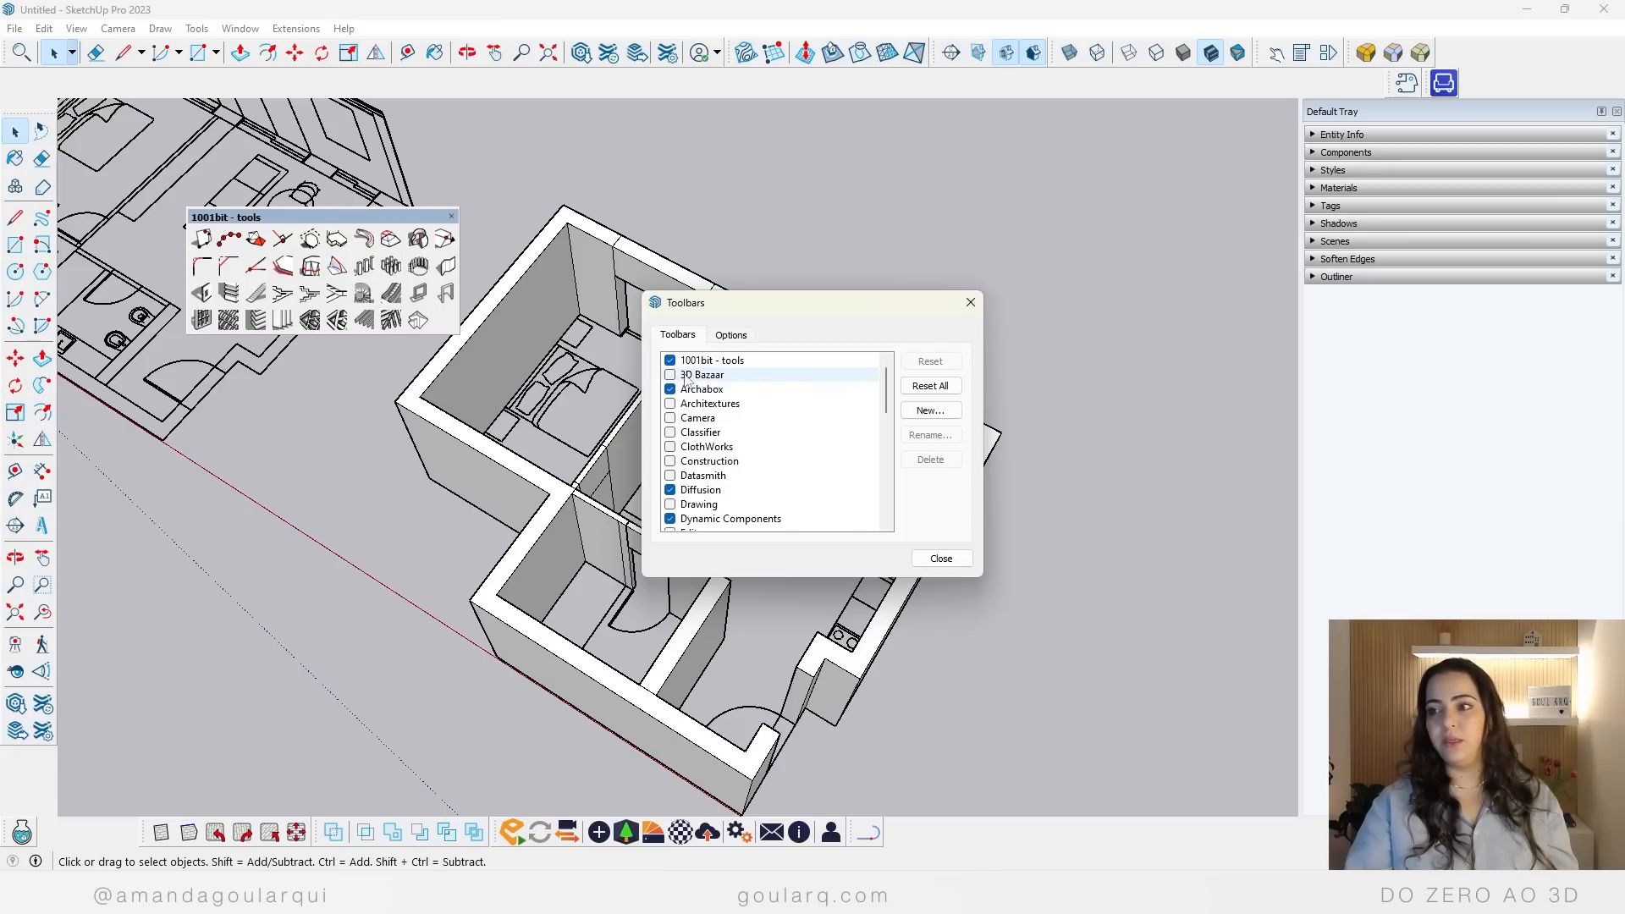
click(970, 302)
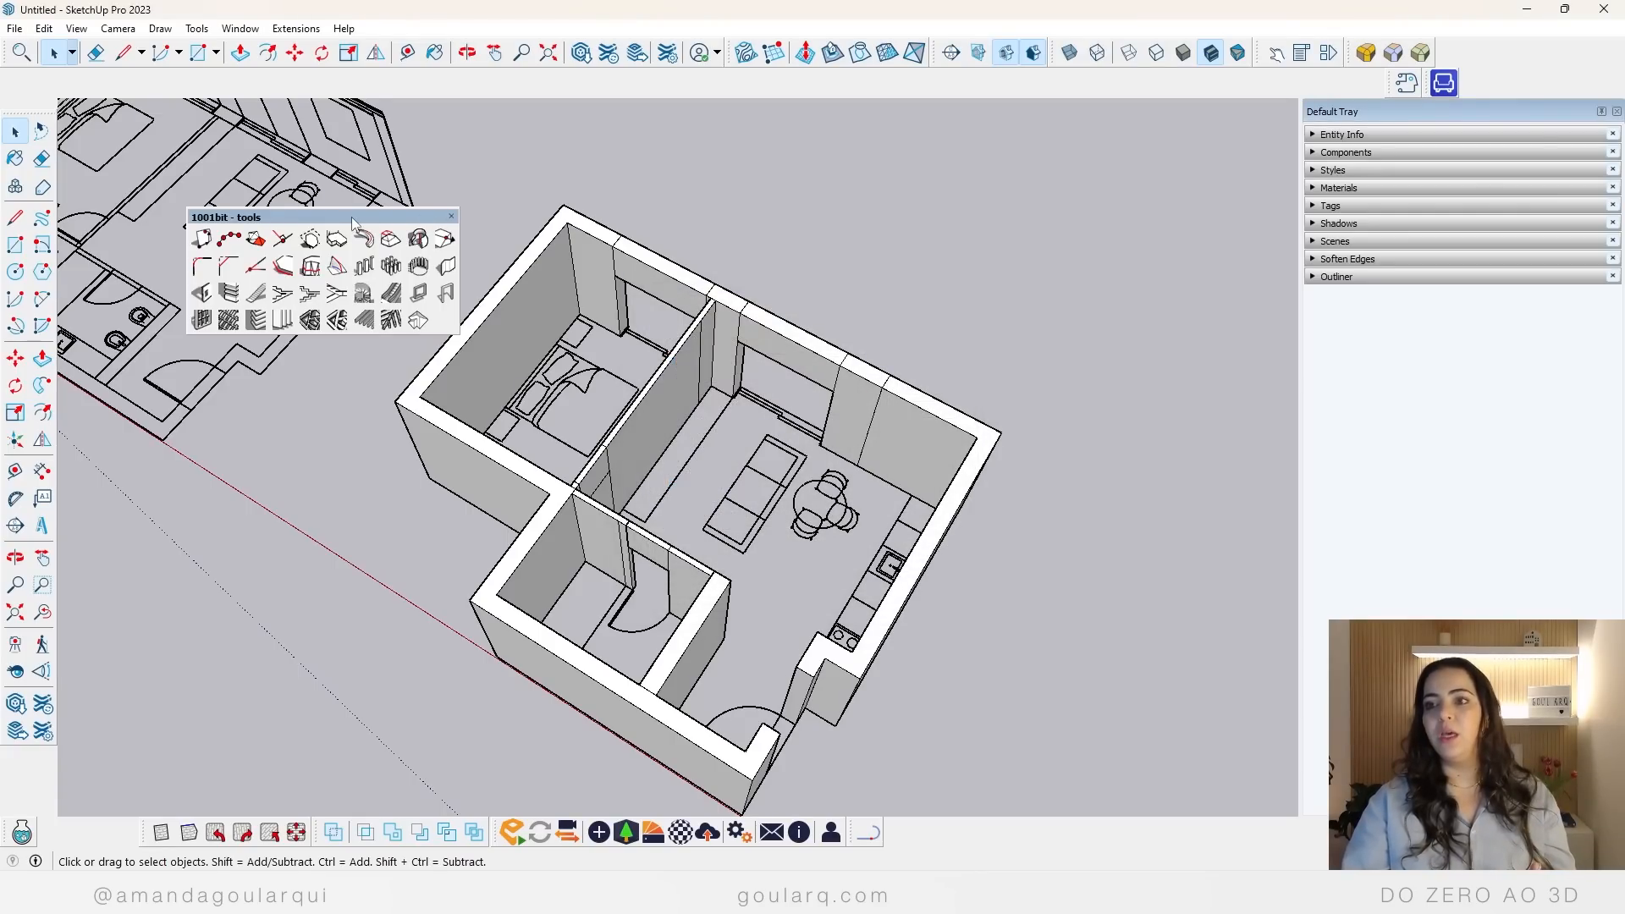
drag(348, 217, 751, 140)
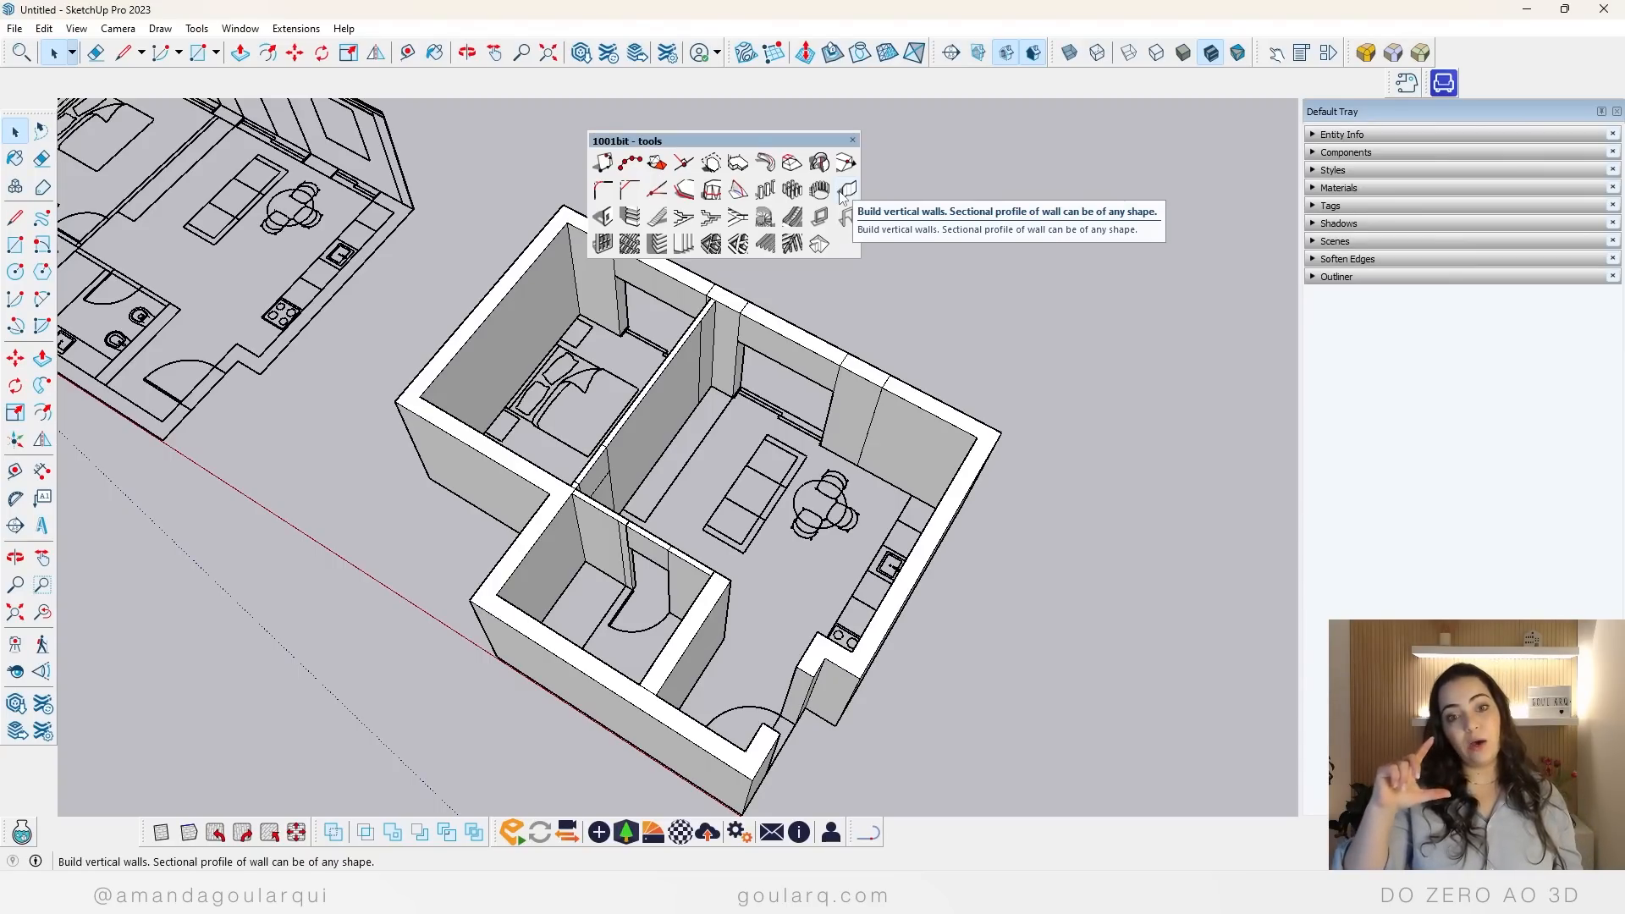
Step: Measure the wall height on the elevation drawing at the kitchen end of the original floor plan
scroll(838, 254, down, 5)
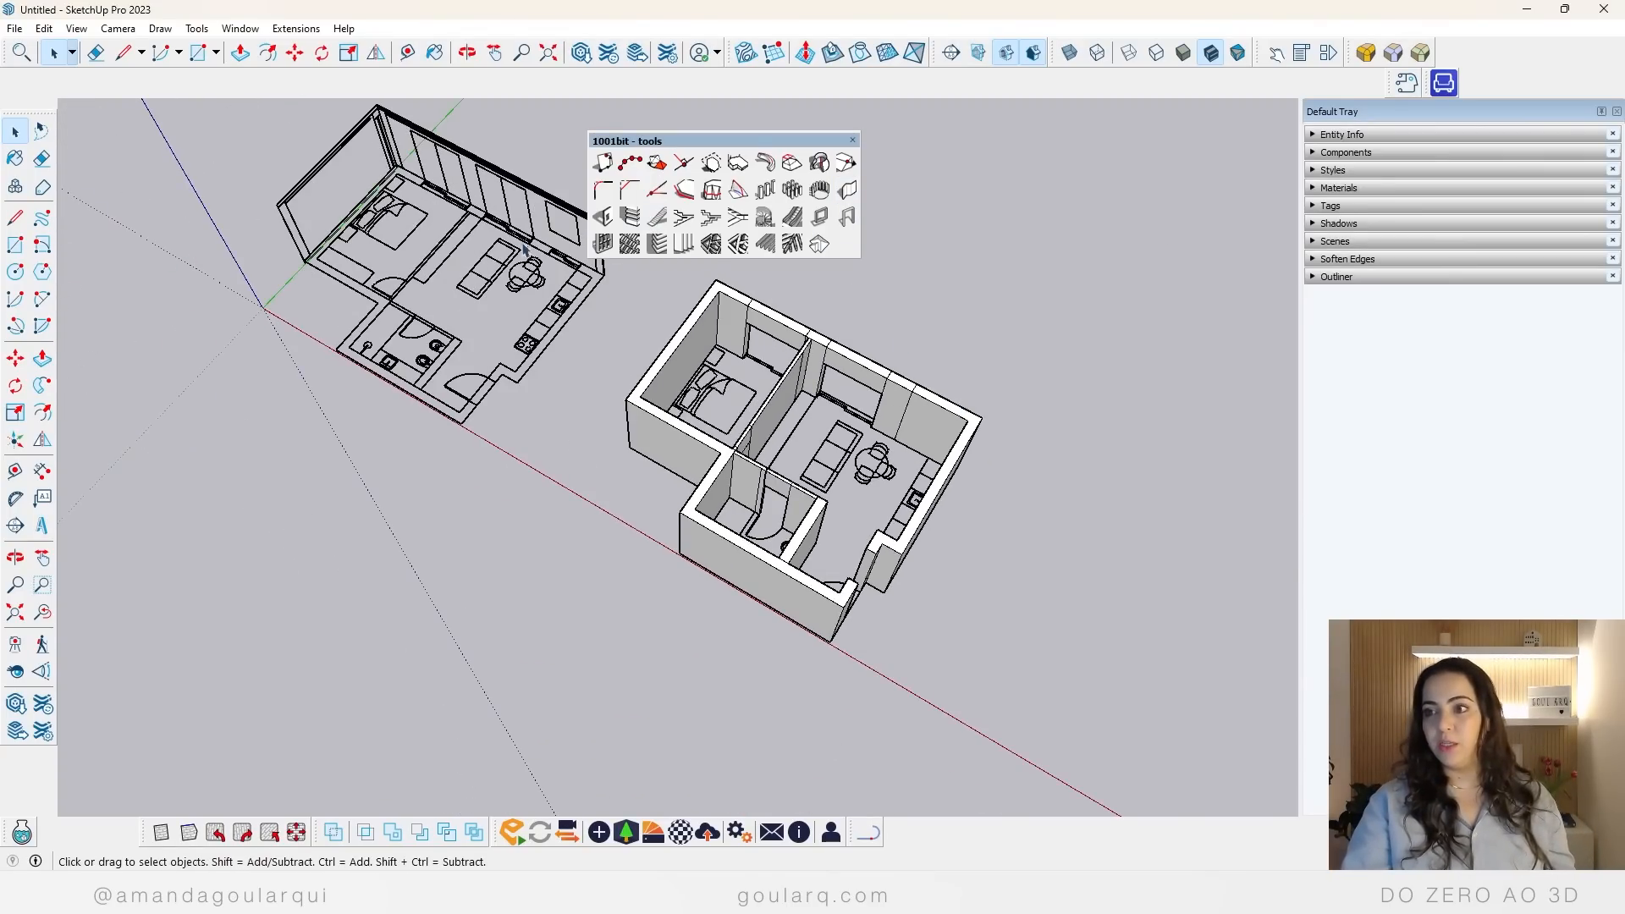
scroll(412, 244, up, 6)
scroll(412, 243, down, 4)
middle_drag(475, 457, 576, 410)
scroll(572, 410, up, 5)
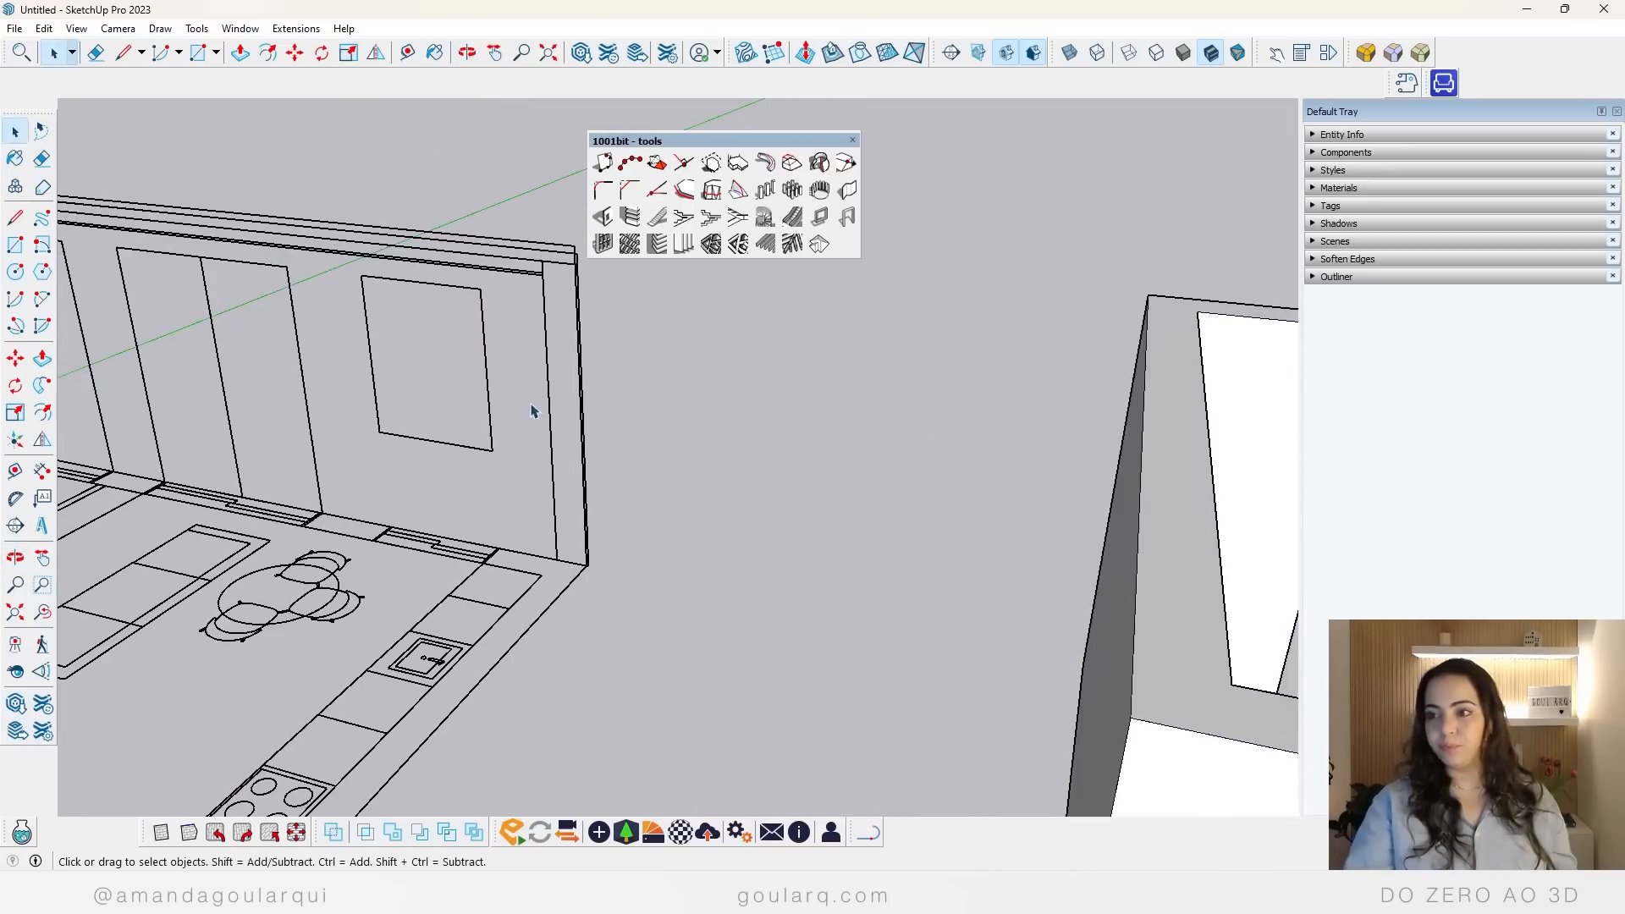
middle_drag(546, 512, 519, 388)
key(t)
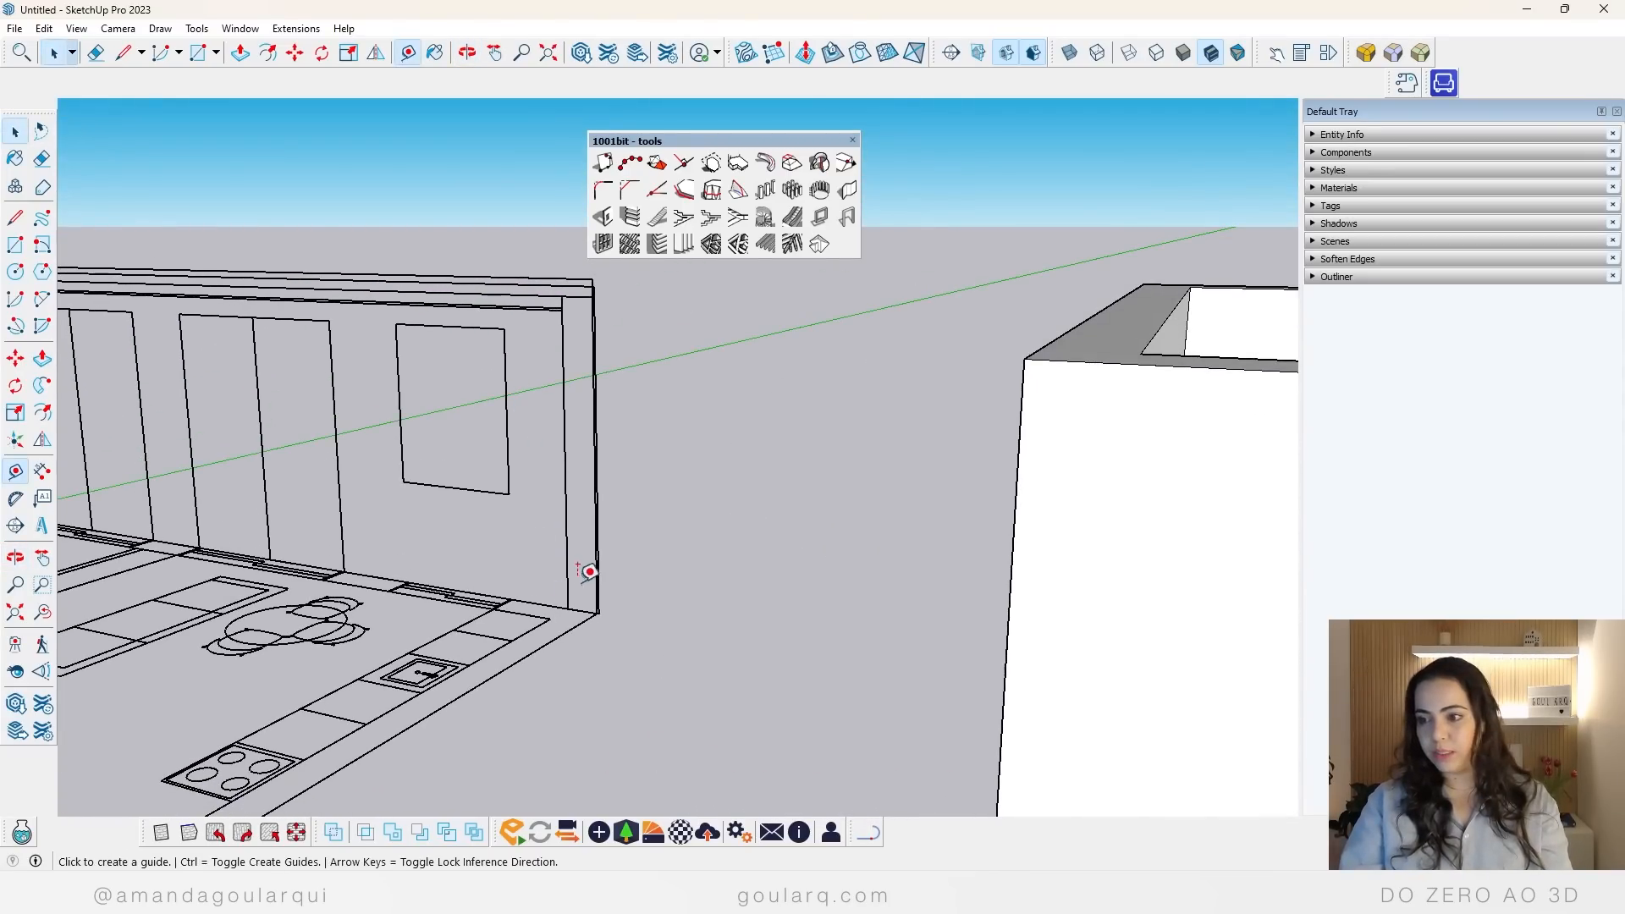
click(584, 609)
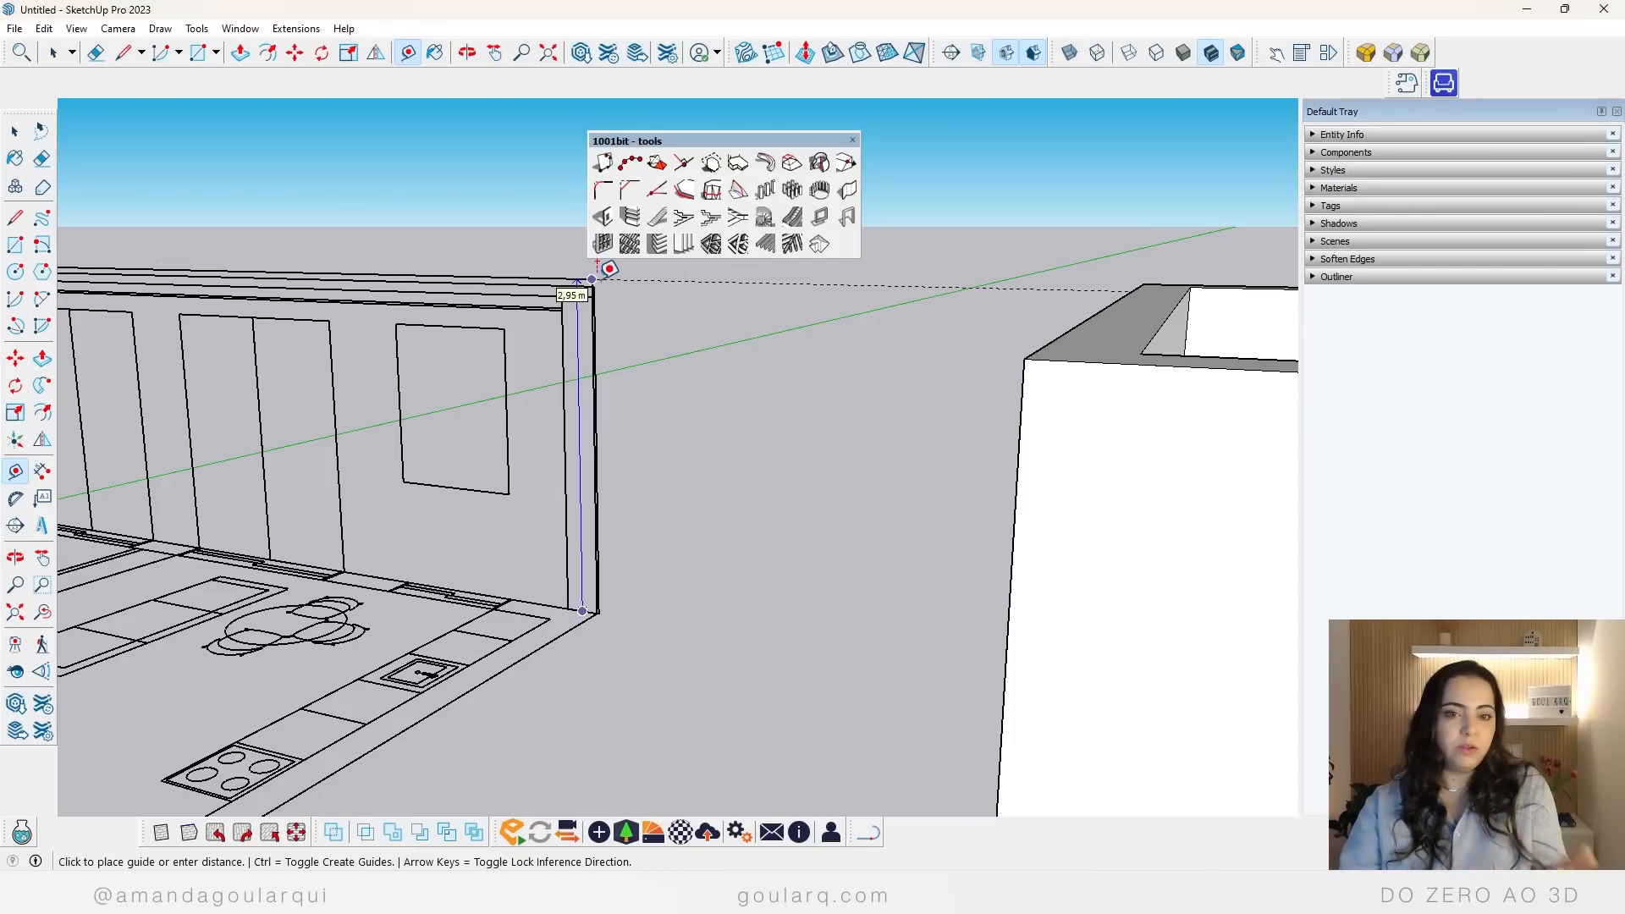
key(space)
Step: Return to an overview of the original floor plan, check the Create Vertical Wall settings of 1001bit, and close them
scroll(787, 537, down, 8)
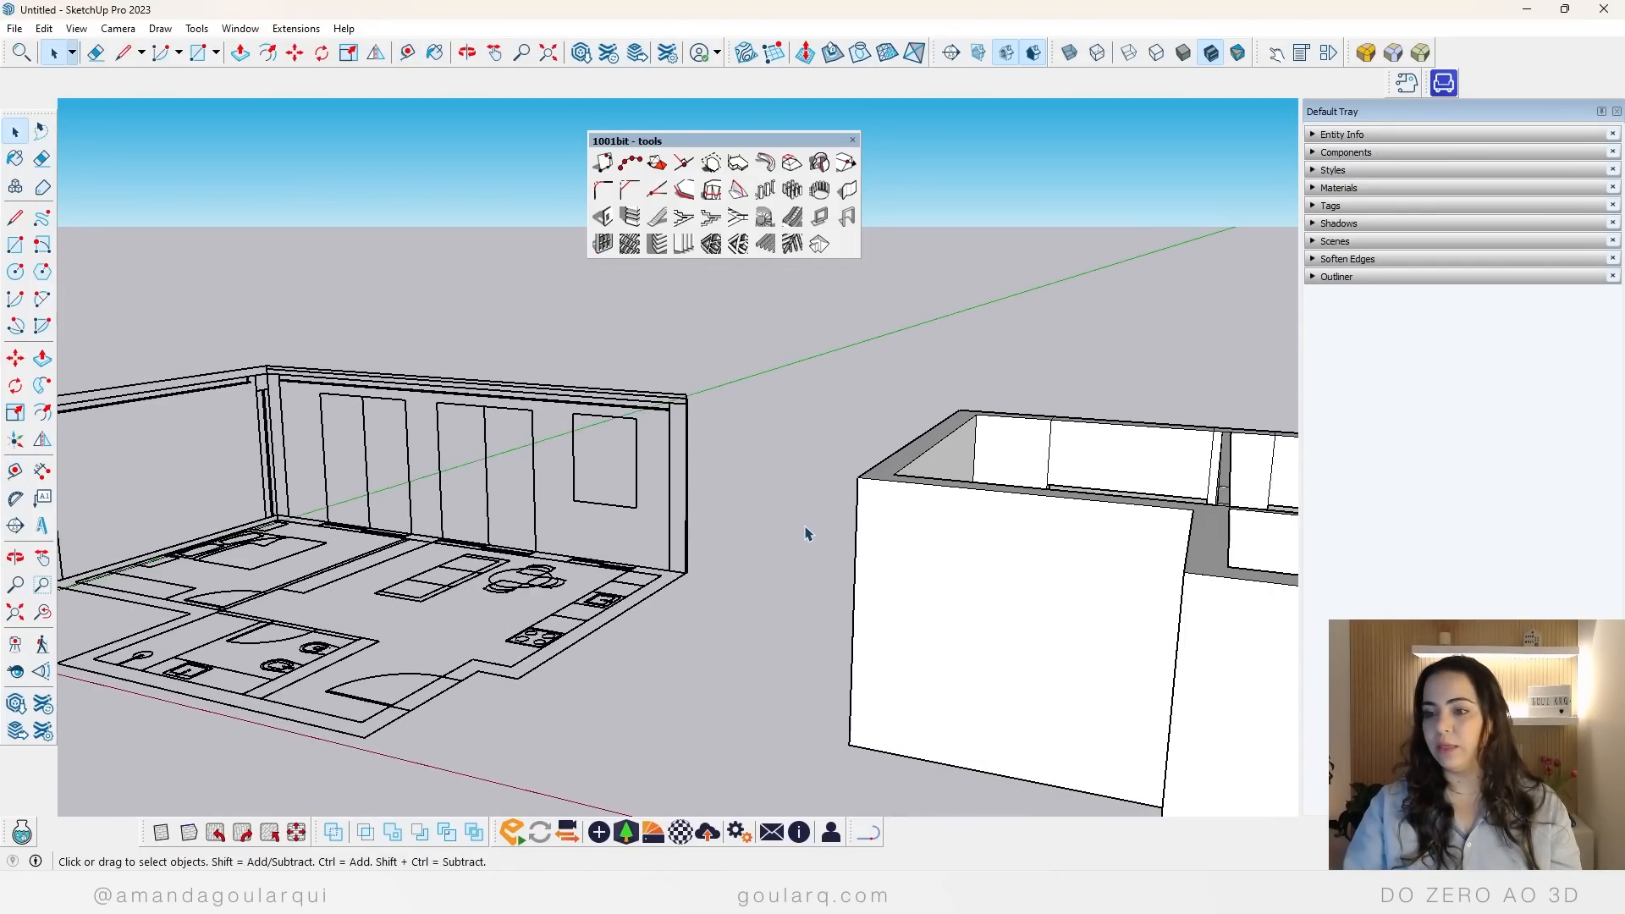
middle_drag(523, 477, 597, 576)
click(379, 364)
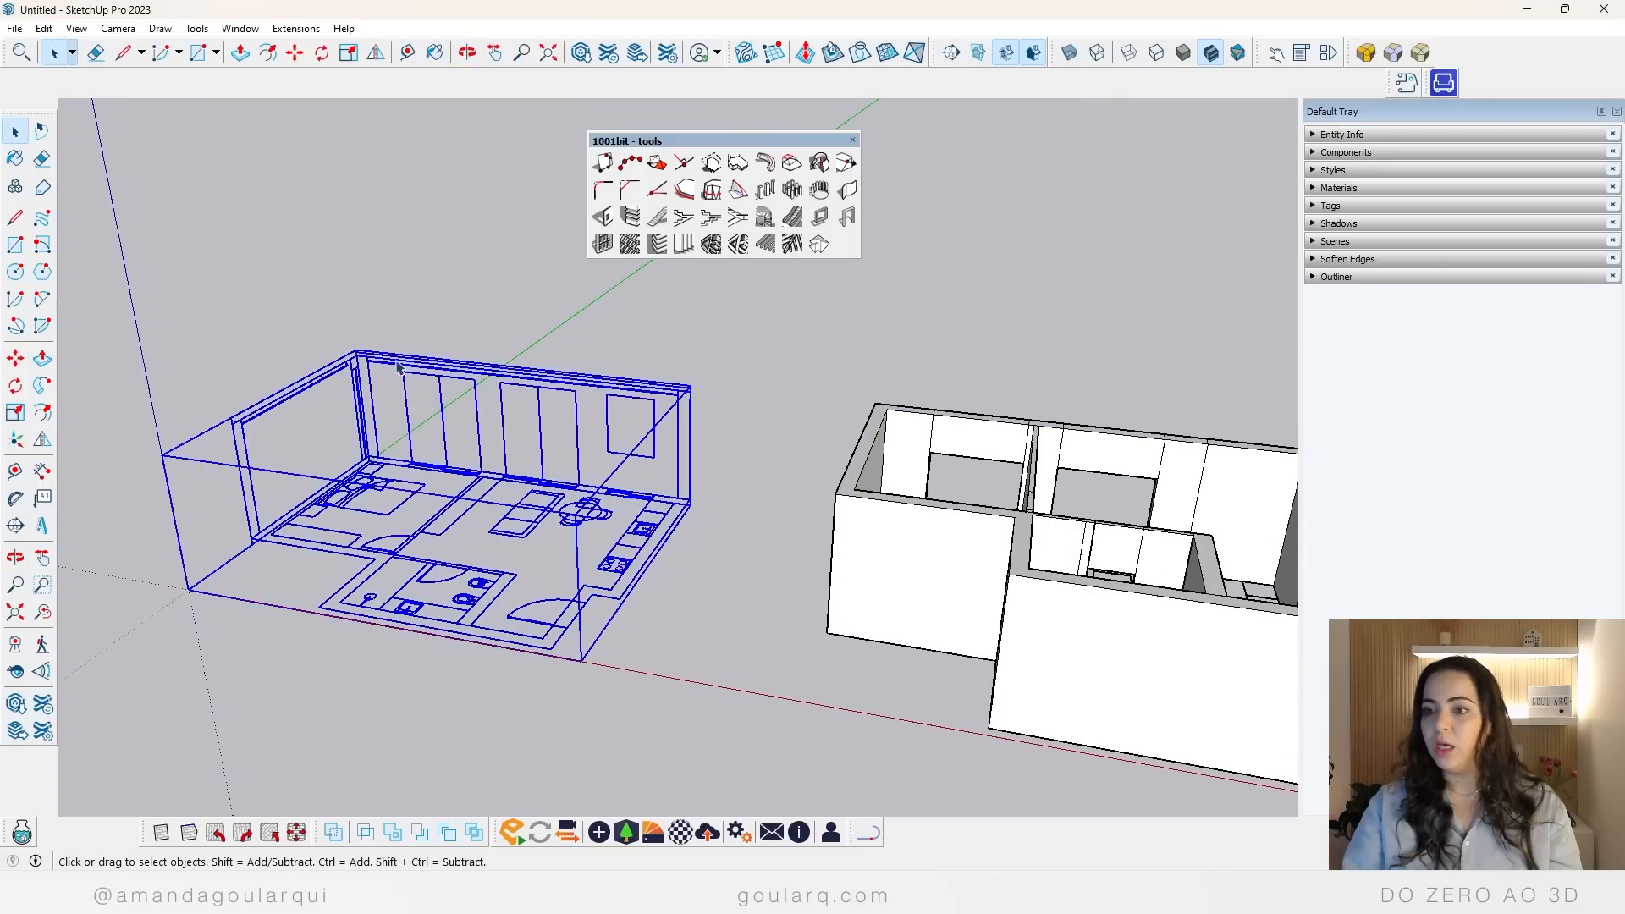
middle_drag(731, 579, 576, 688)
click(238, 106)
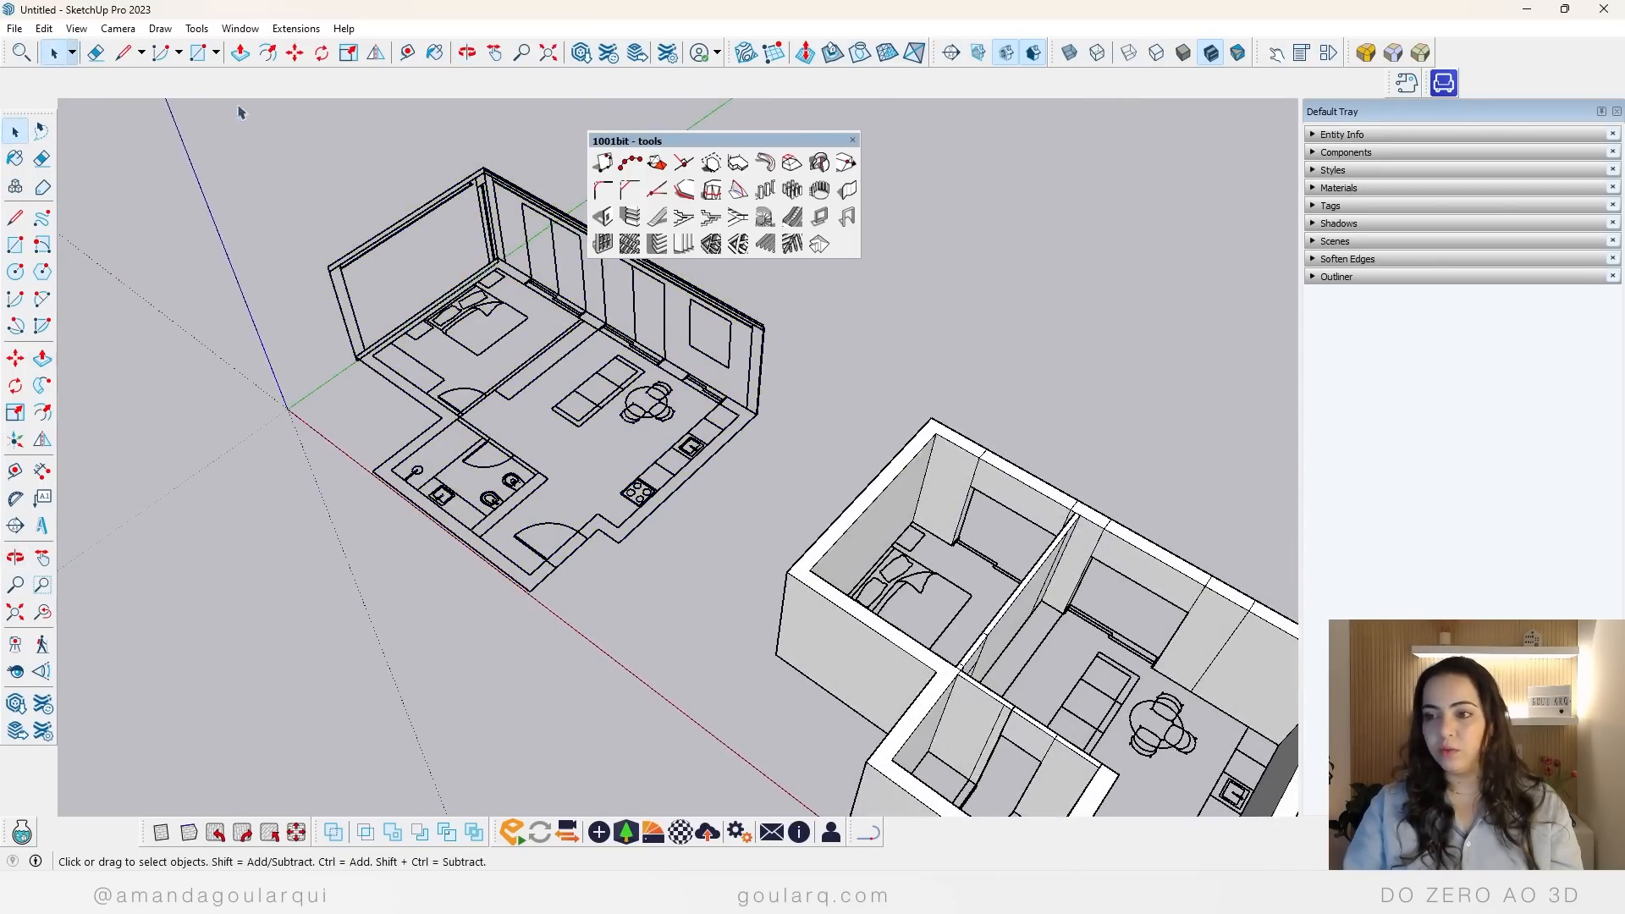
scroll(495, 444, up, 3)
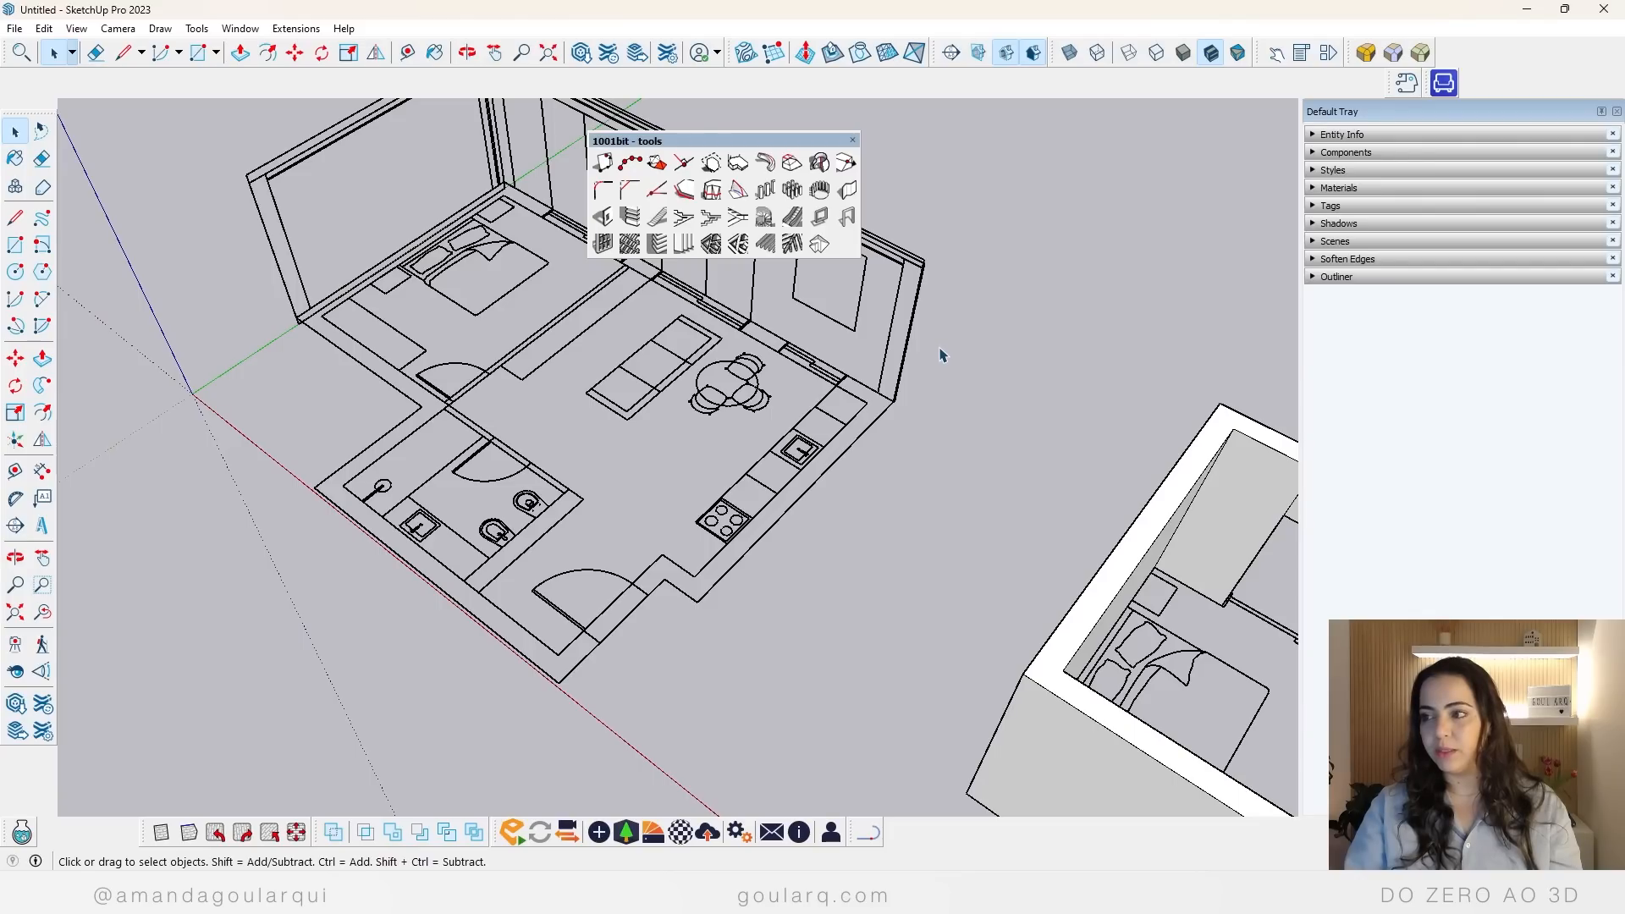
click(849, 194)
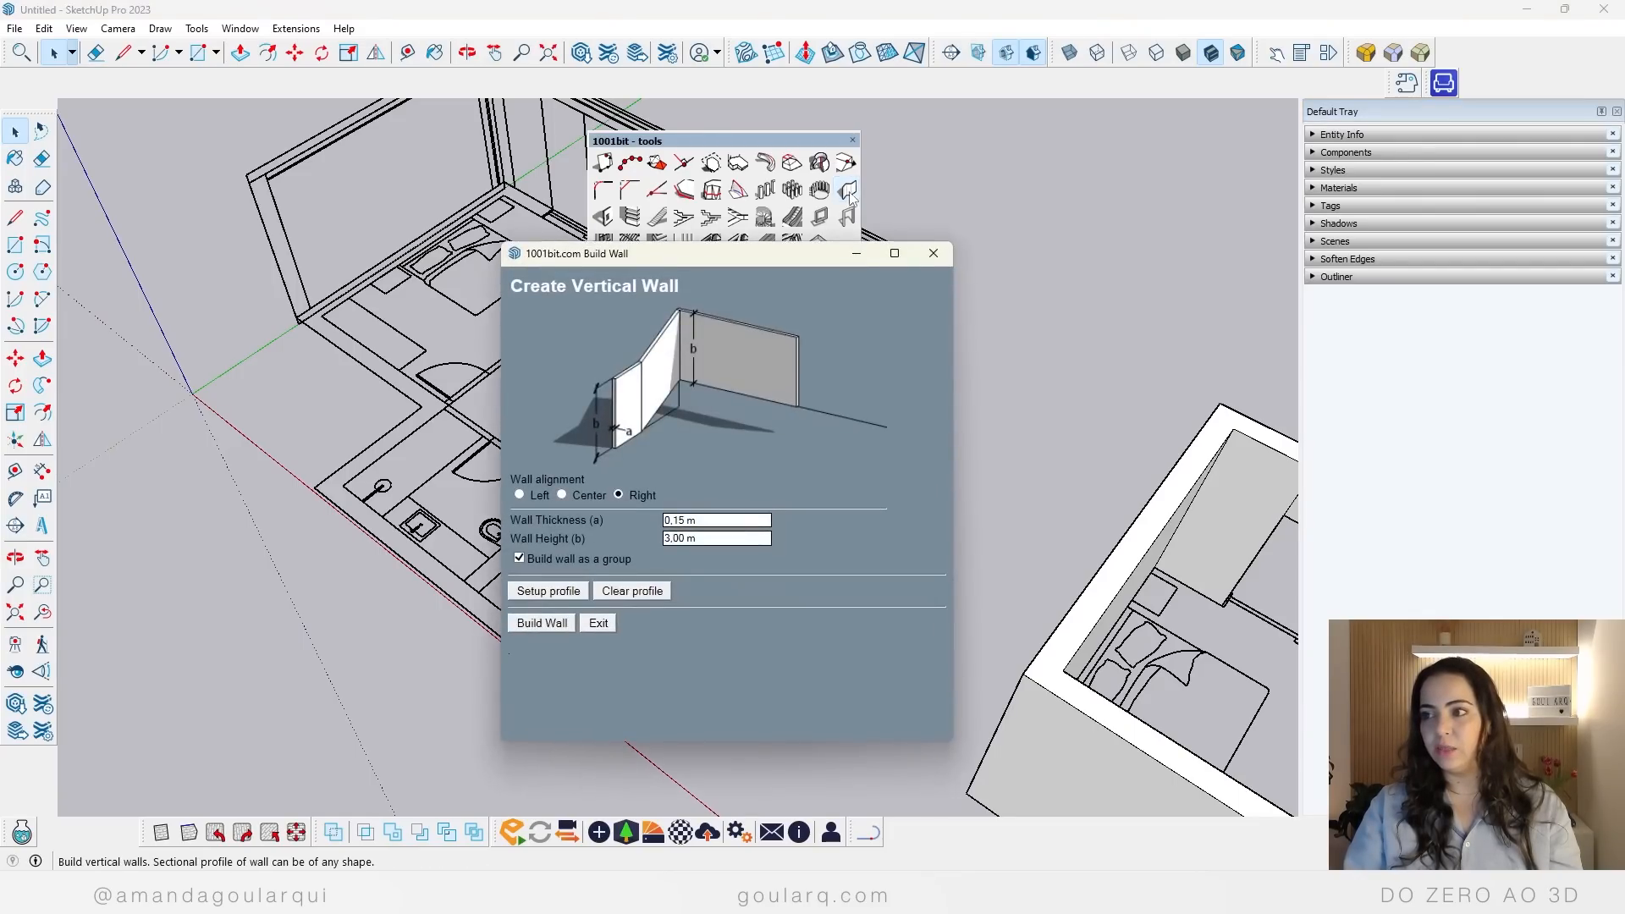
click(934, 253)
Step: Measure the thickness of the exterior wall between the entrance door and the kitchen on the floor plan
key(t)
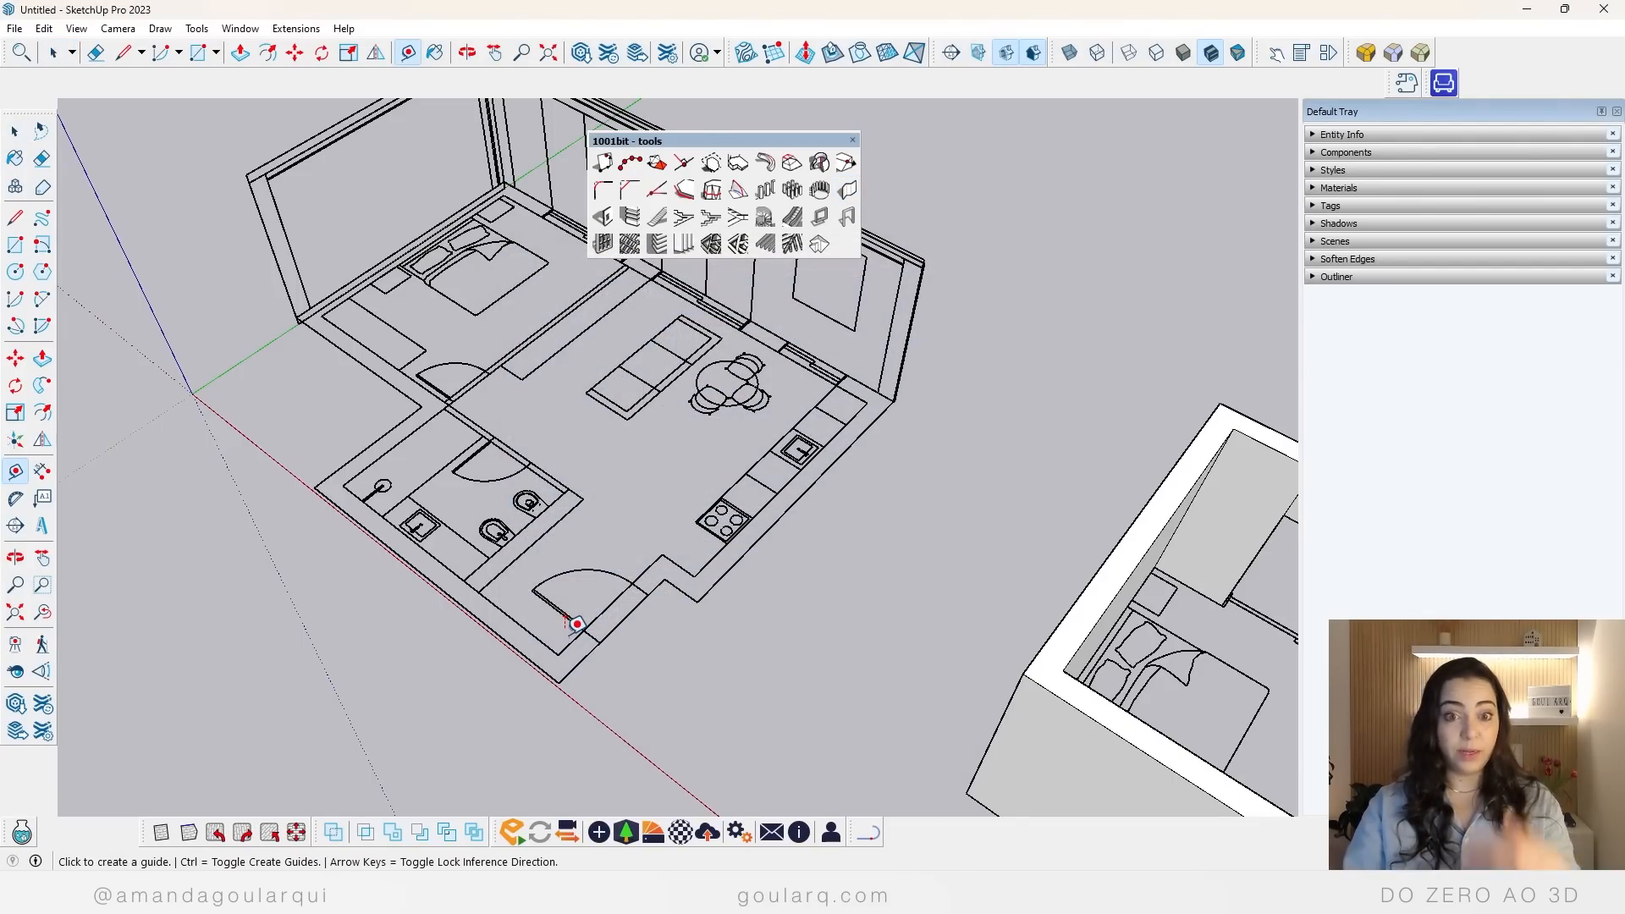
scroll(577, 624, up, 5)
click(709, 552)
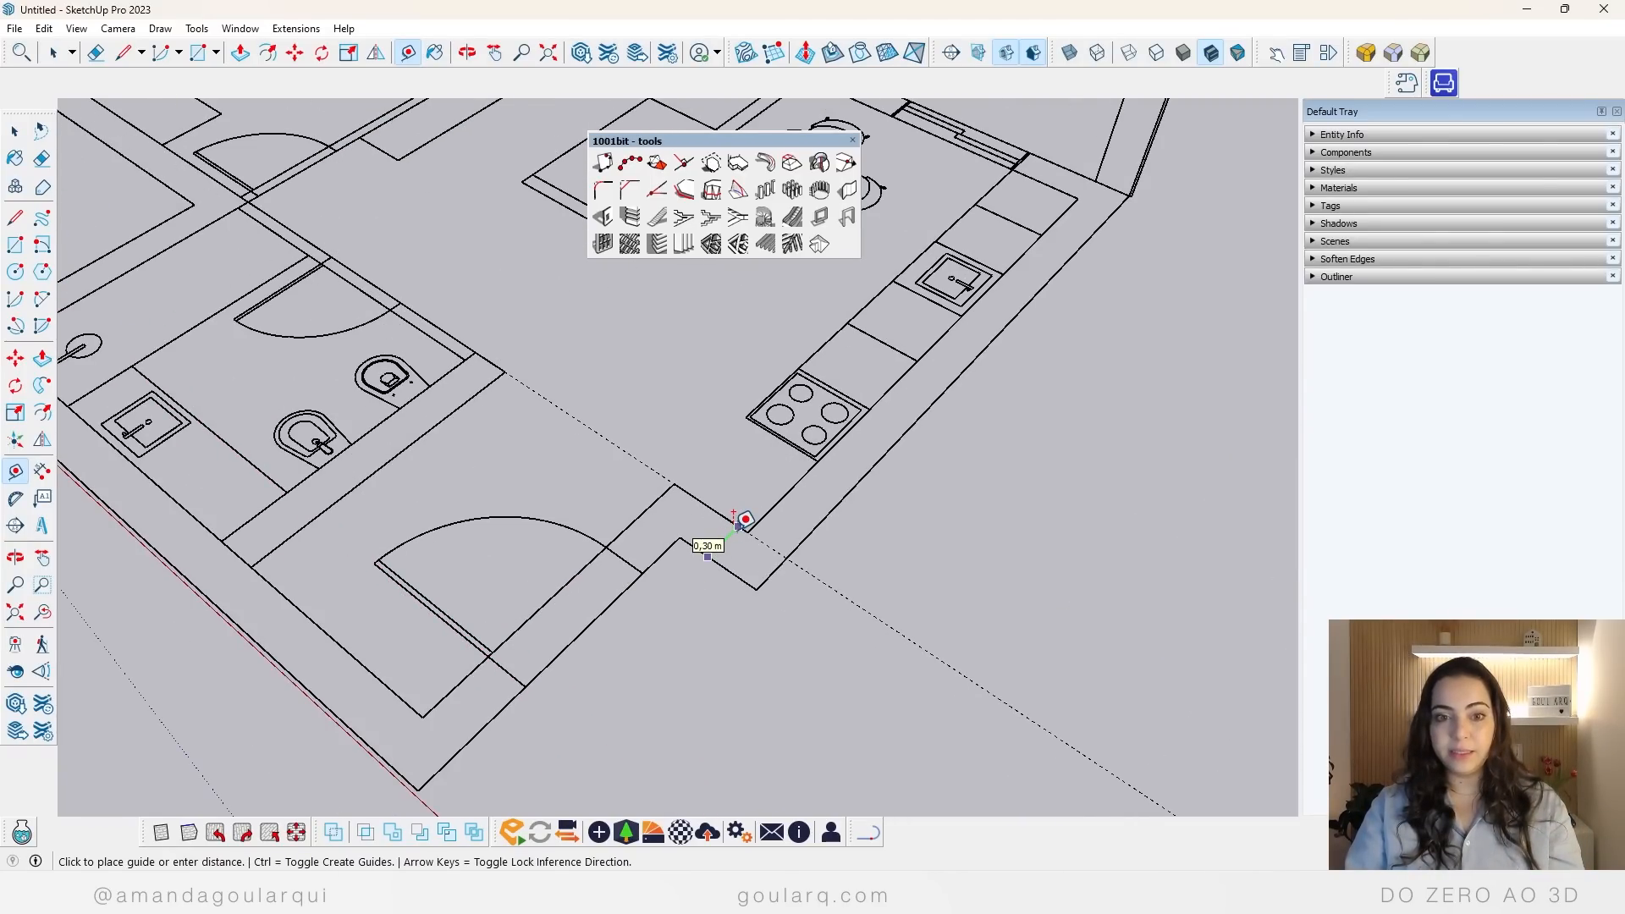
key(Escape)
scroll(582, 645, down, 3)
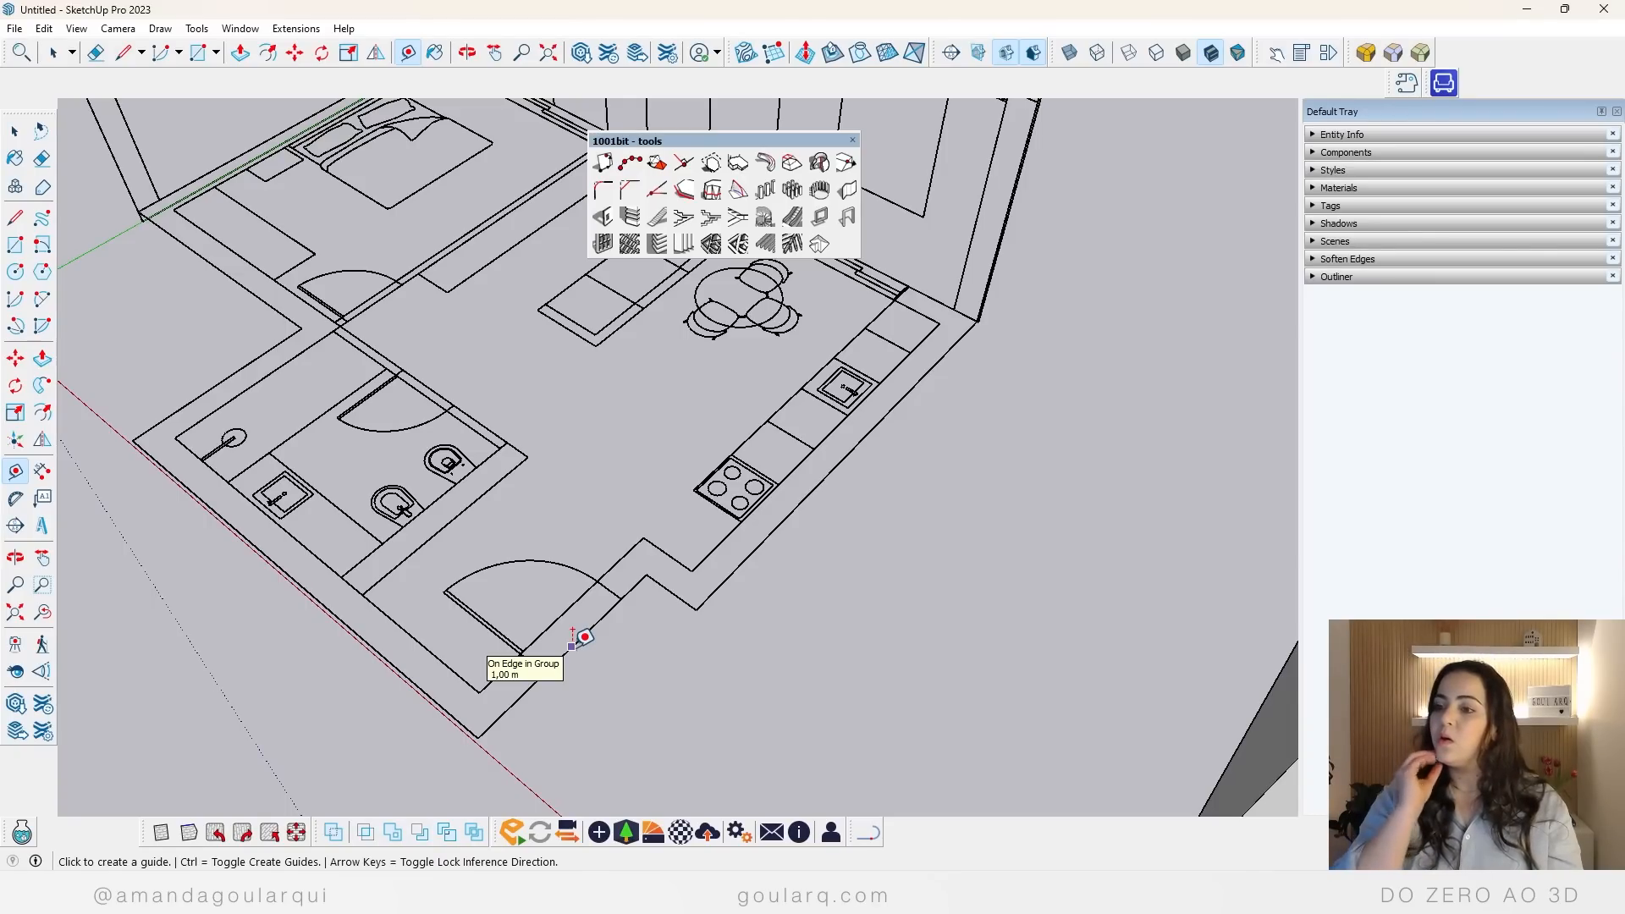
scroll(583, 636, down, 5)
scroll(717, 458, up, 4)
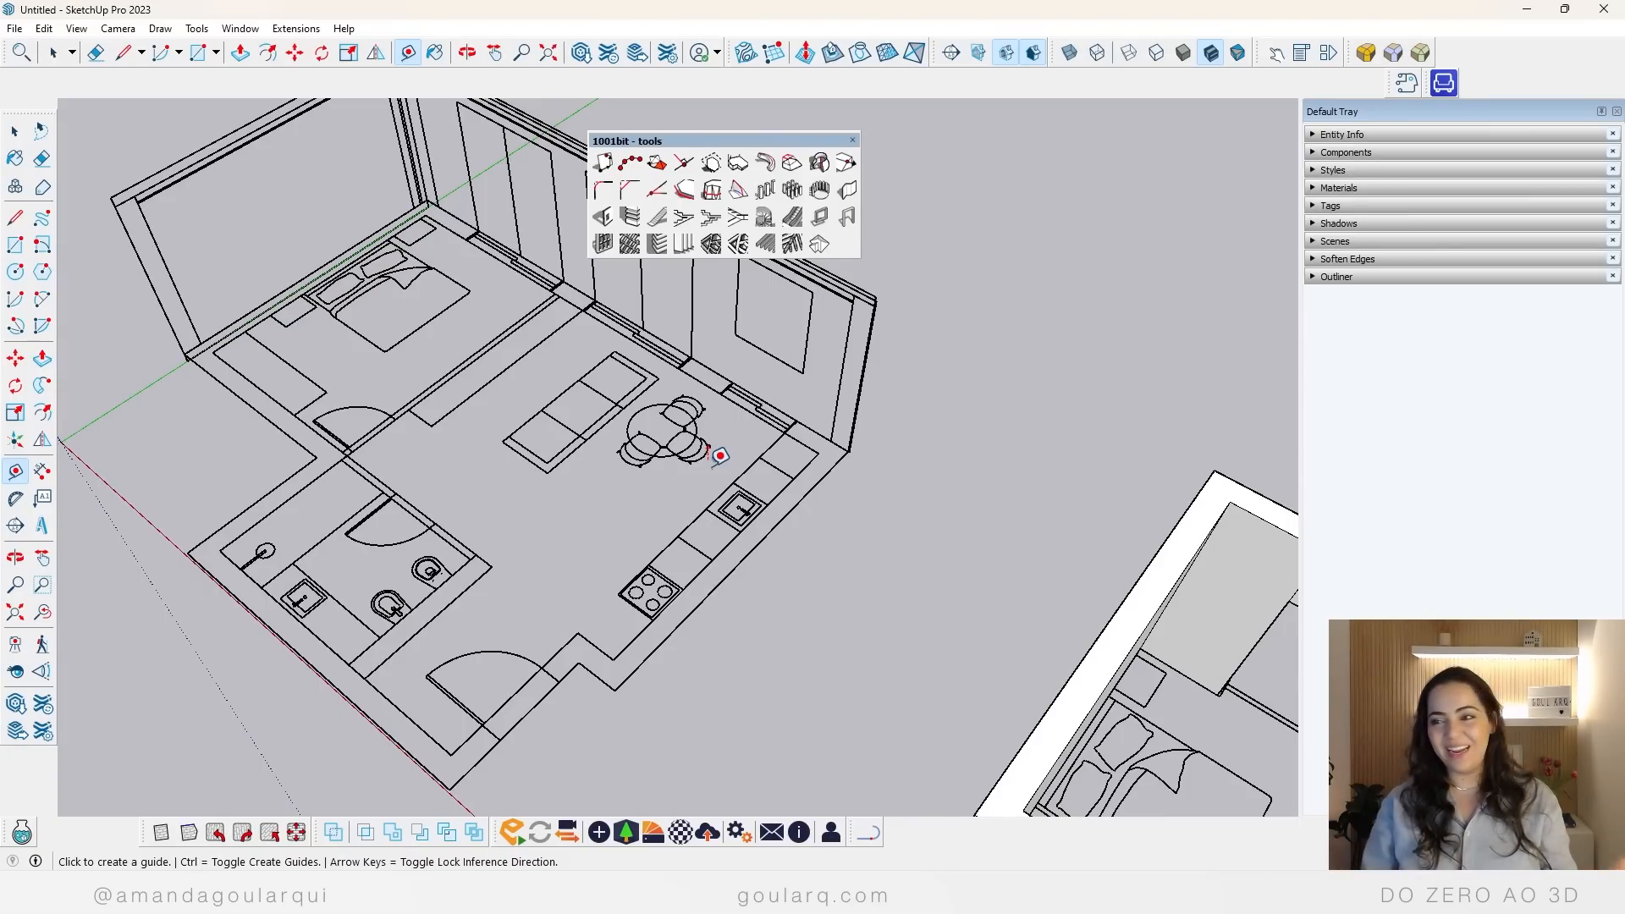
Step: Set up a 1001bit vertical wall with right alignment, 0.3 m thickness and 2.95 m height, built as a group
click(846, 191)
triple_click(682, 519)
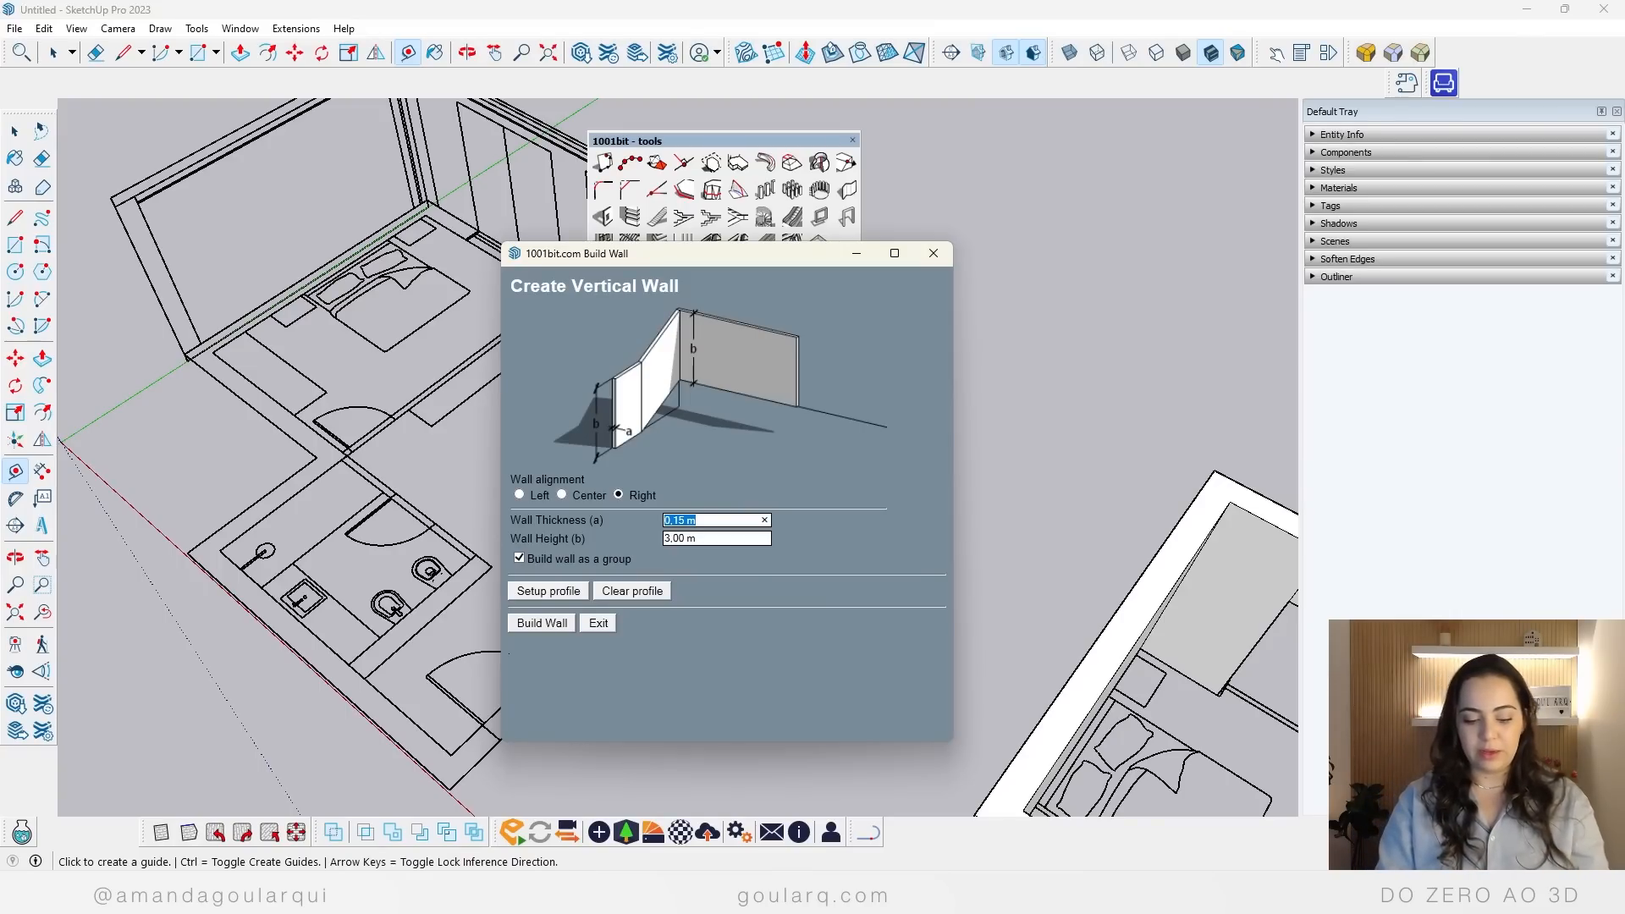
text(.3)
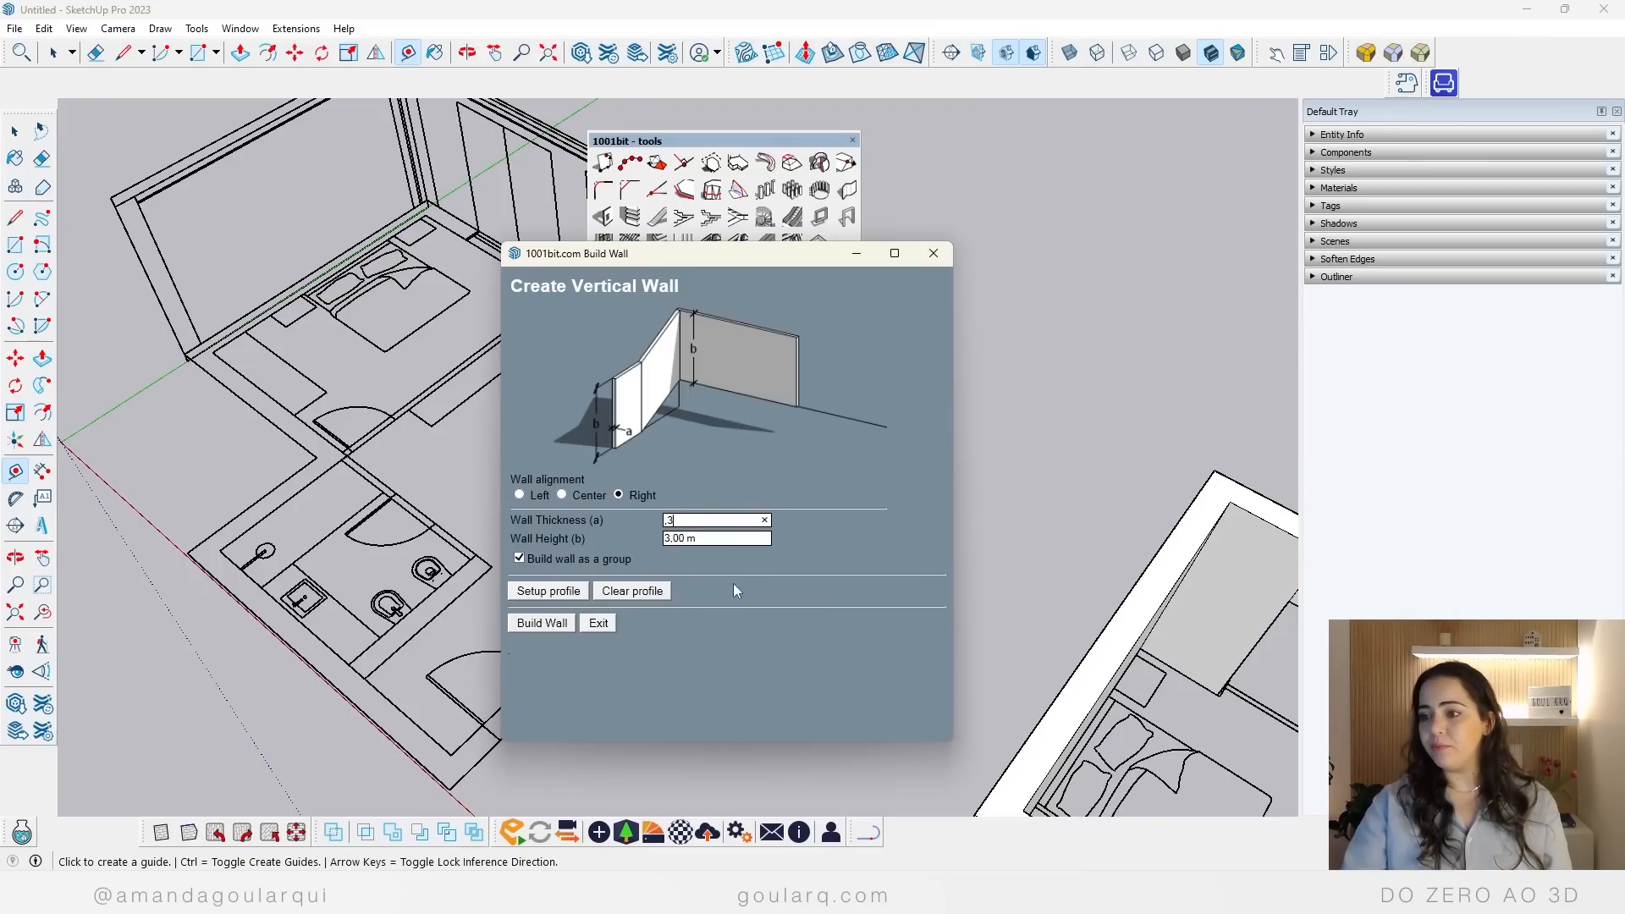
triple_click(733, 540)
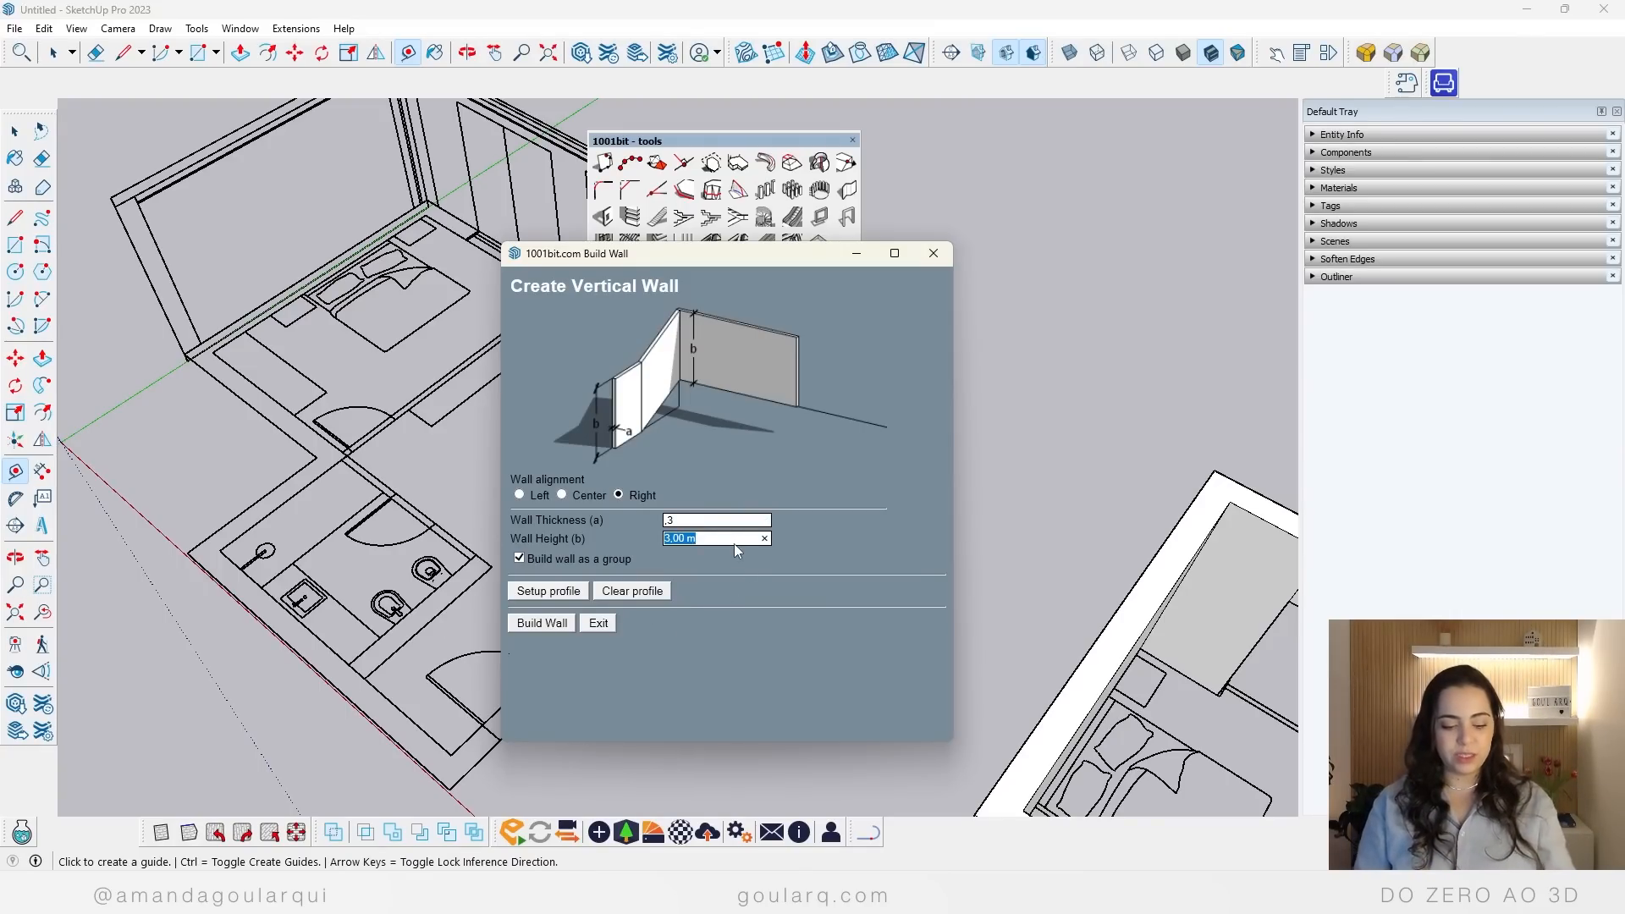
text(2,95)
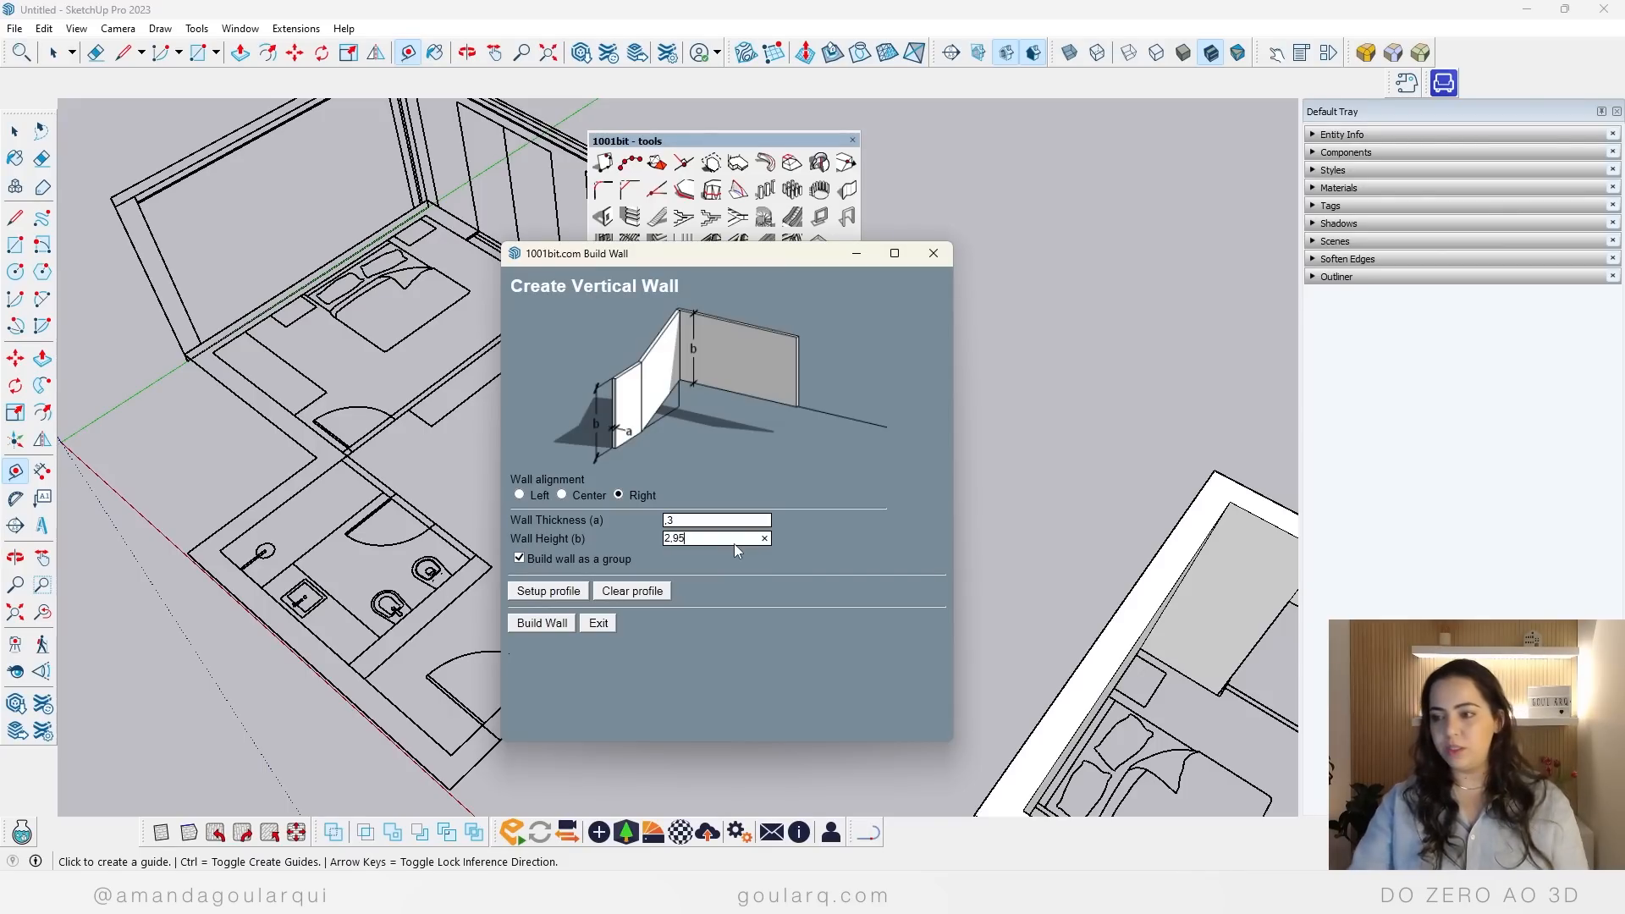
click(533, 627)
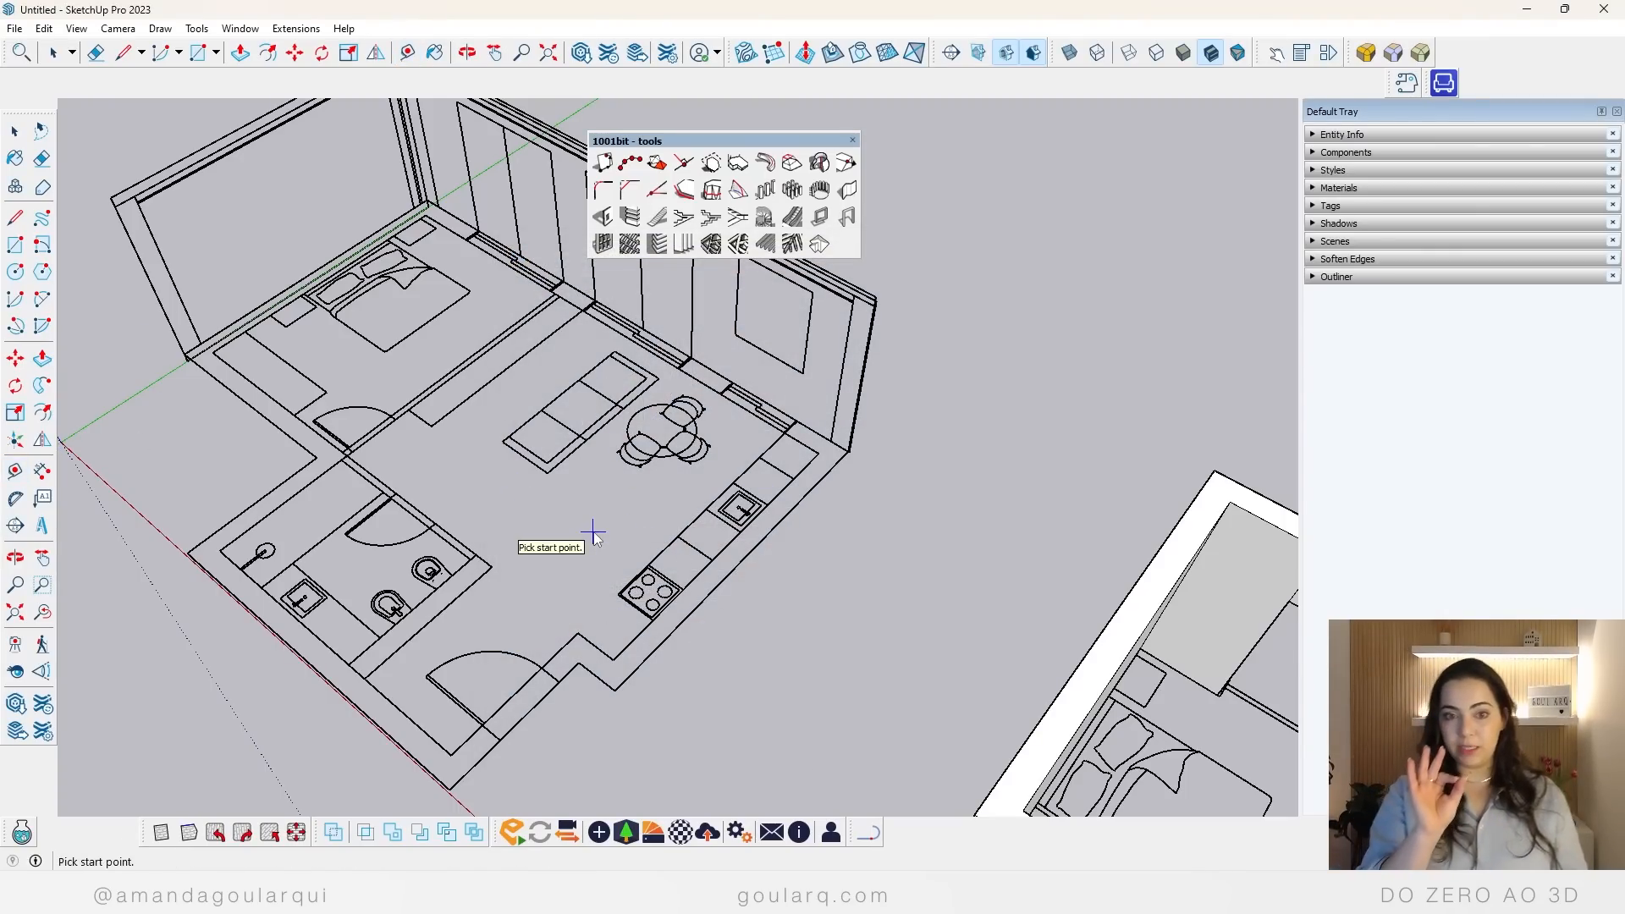
Step: Build the exterior wall from the bedroom's outer corner around the bathroom, entrance and kitchen recess to the kitchen's far corner
middle_drag(562, 544, 638, 592)
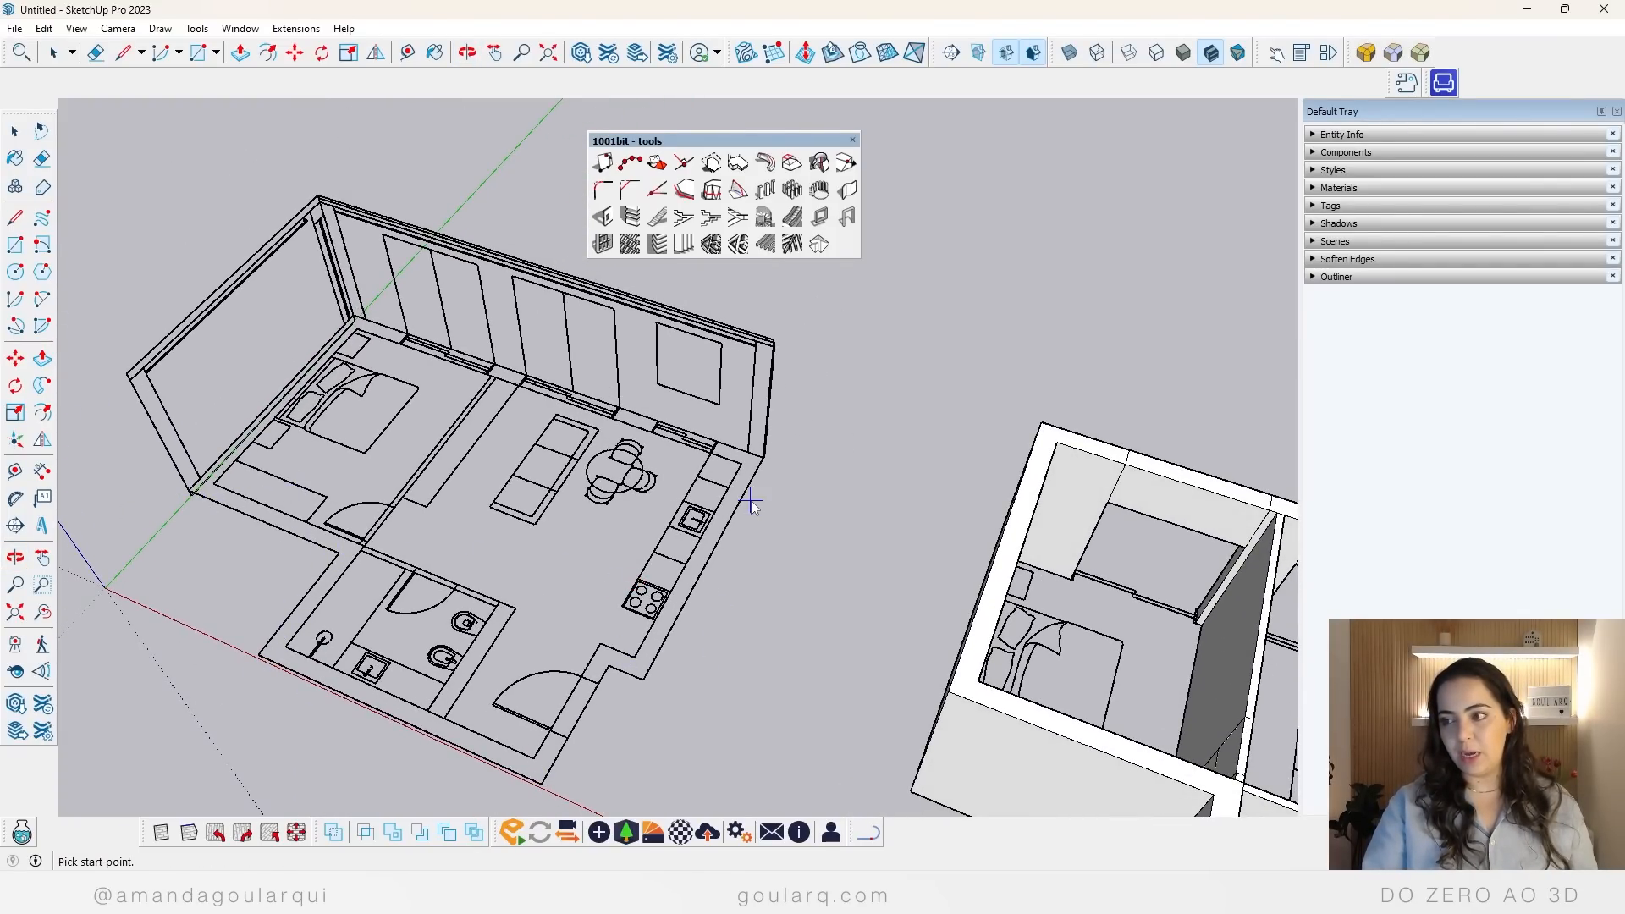
scroll(763, 388, down, 2)
scroll(618, 673, up, 2)
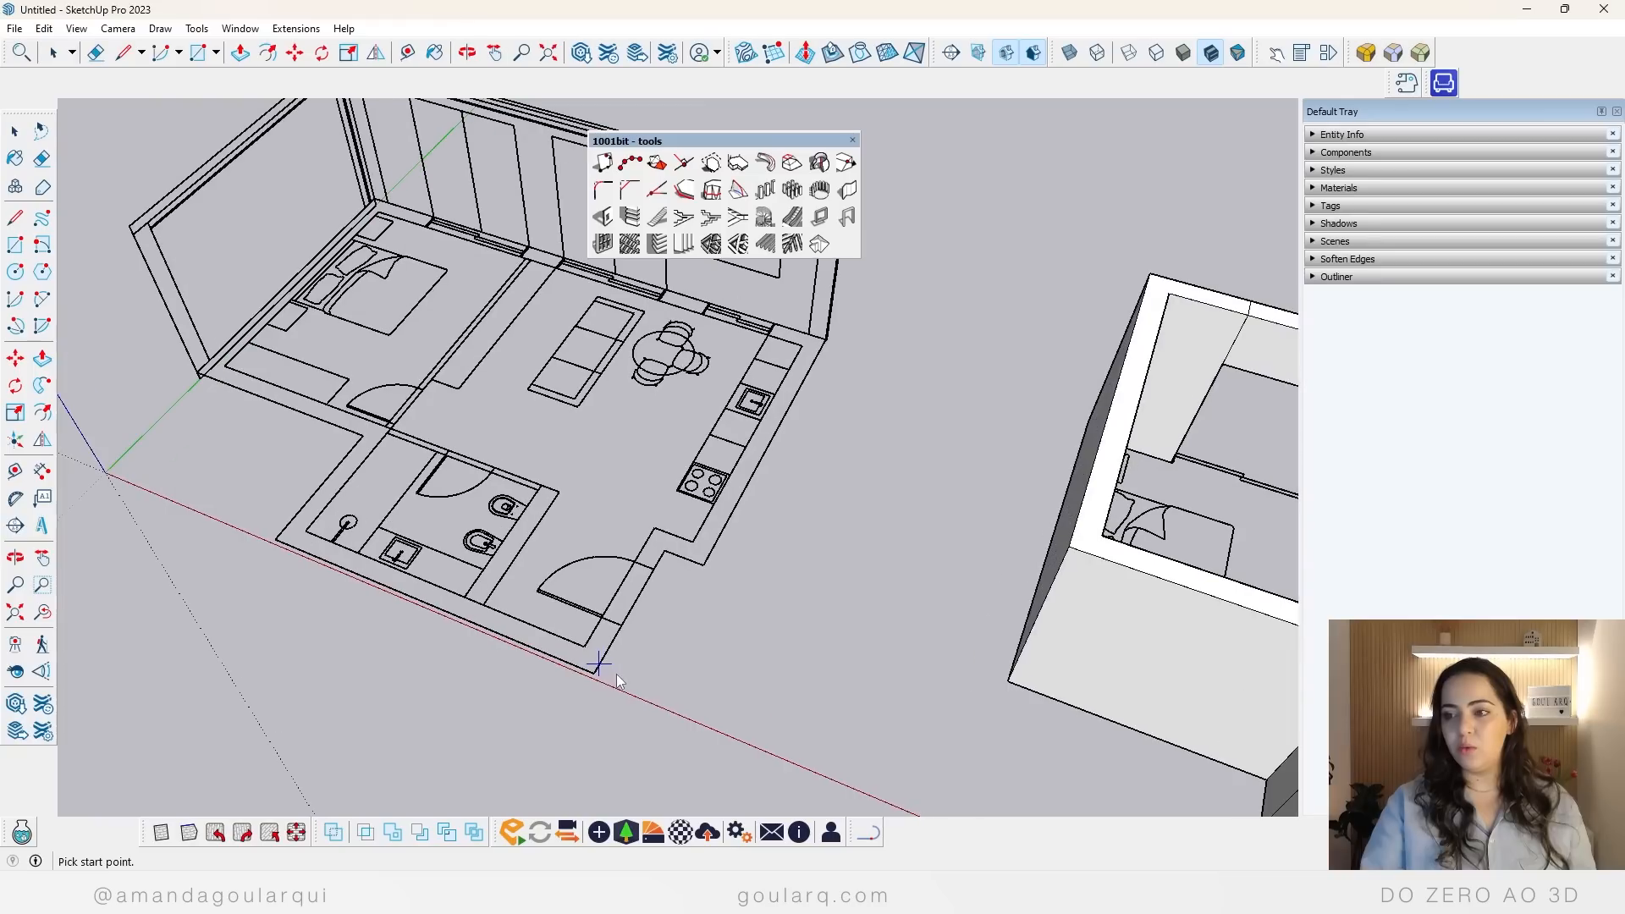
click(198, 372)
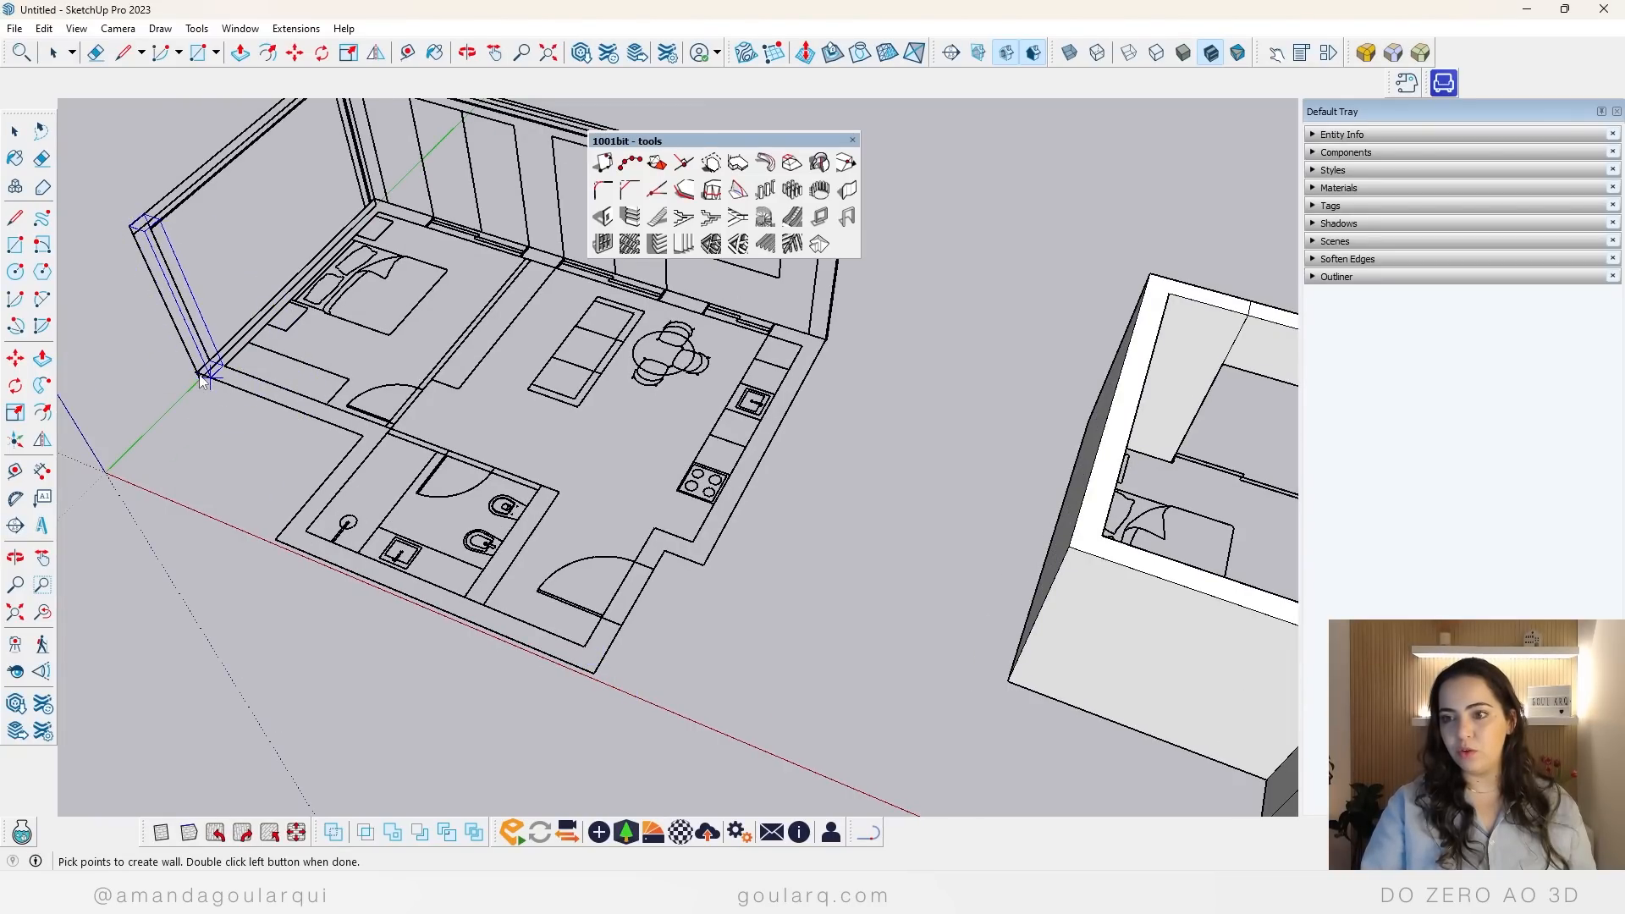
click(389, 428)
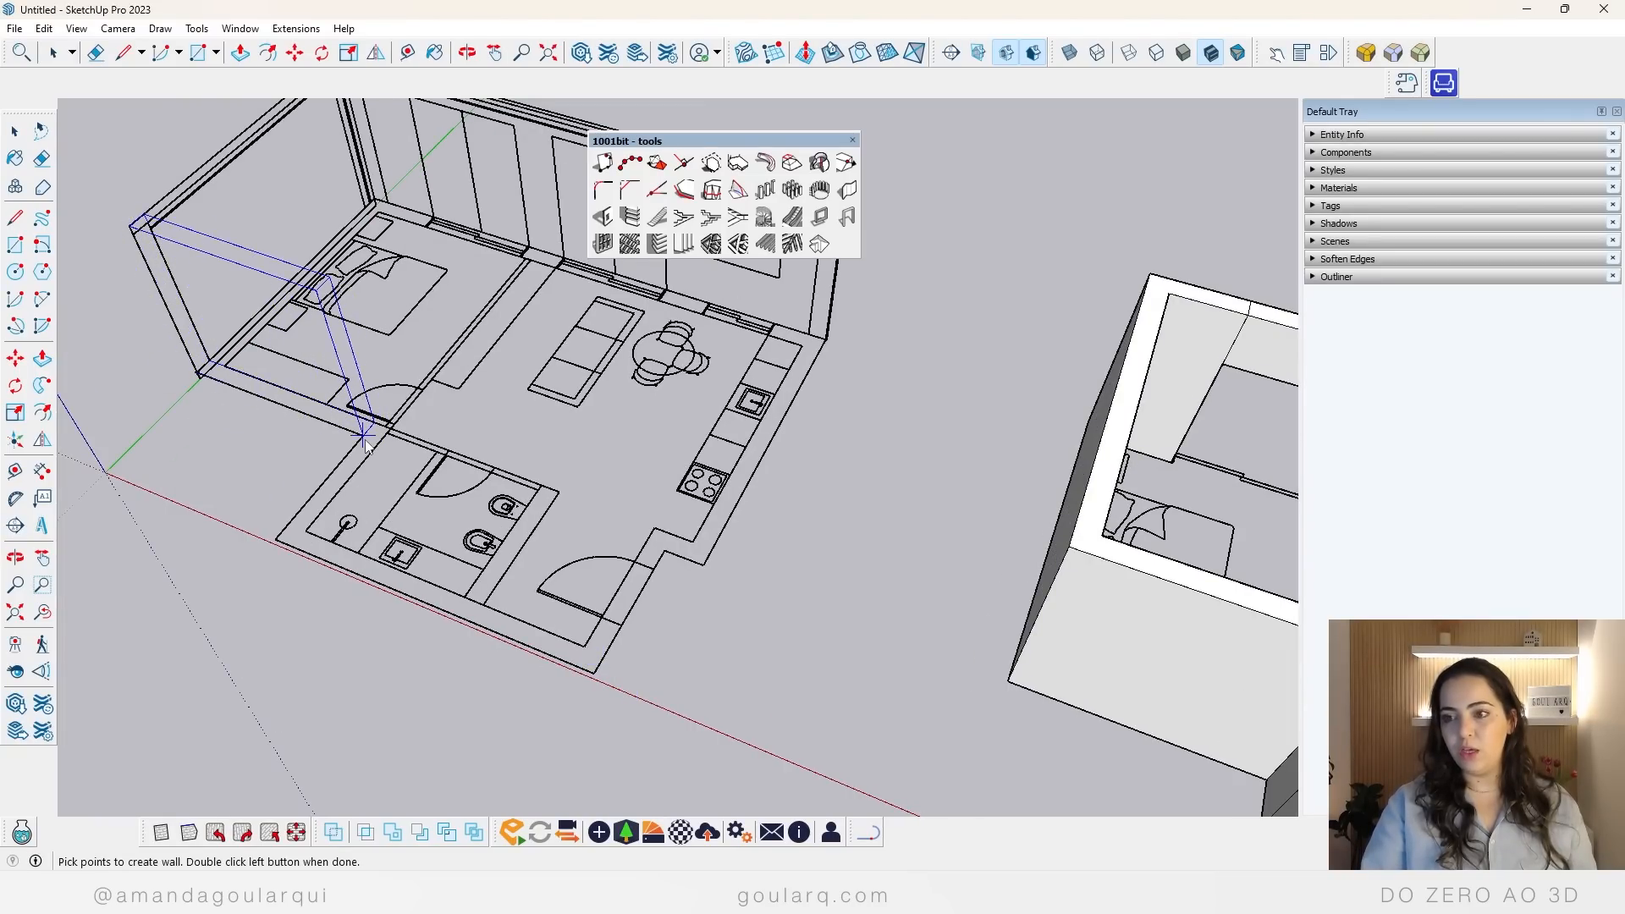
click(276, 541)
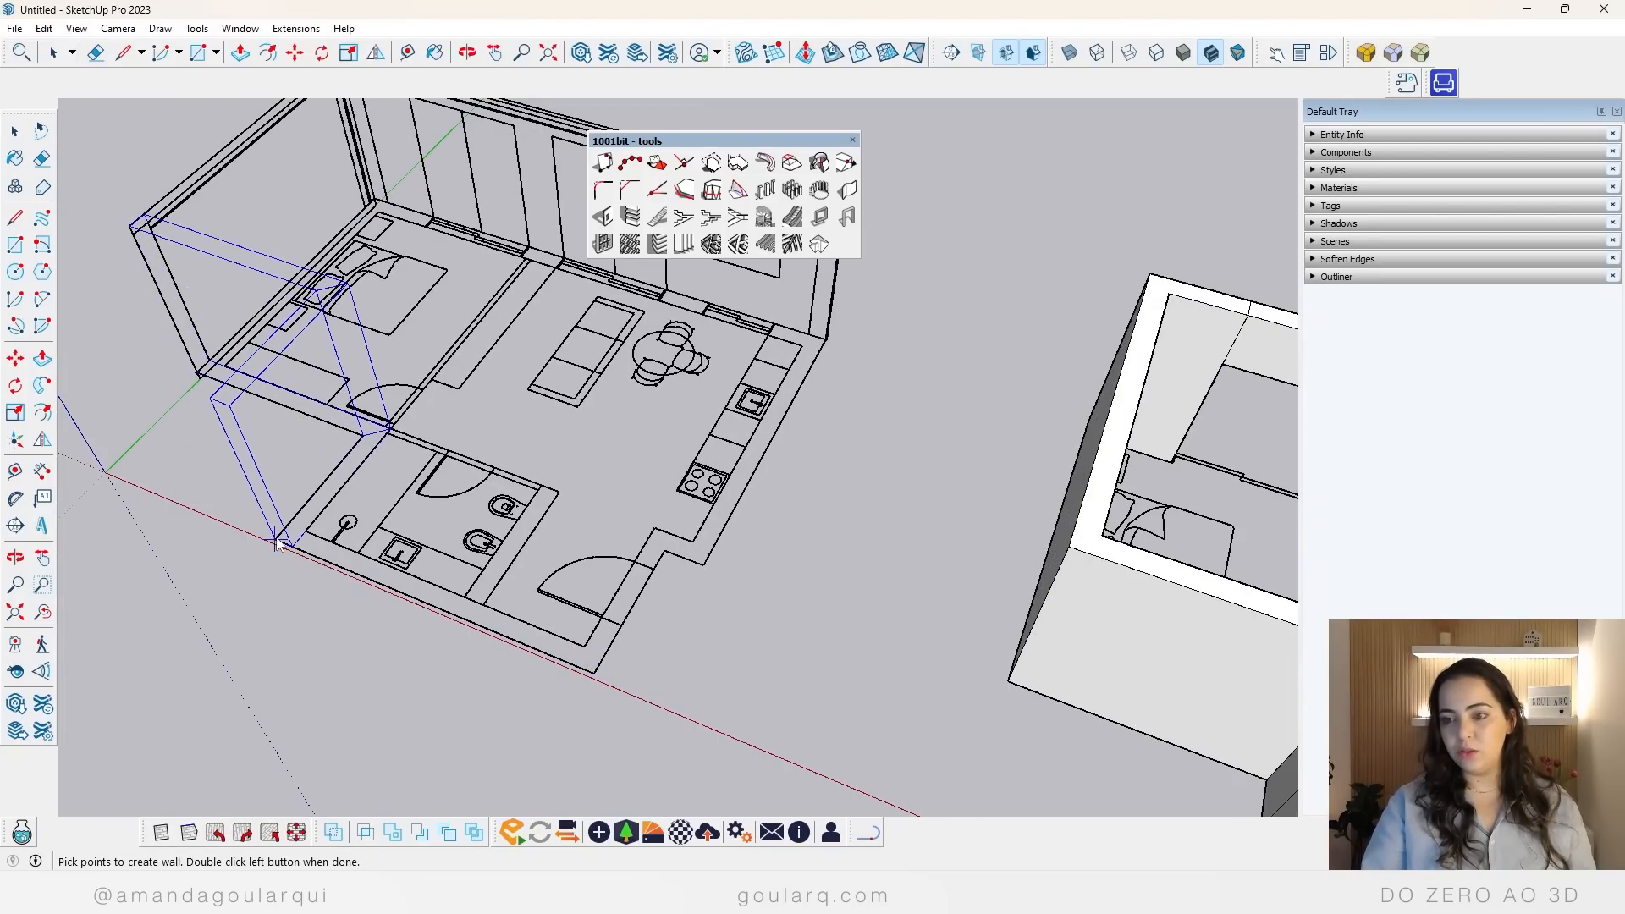
click(592, 672)
click(660, 552)
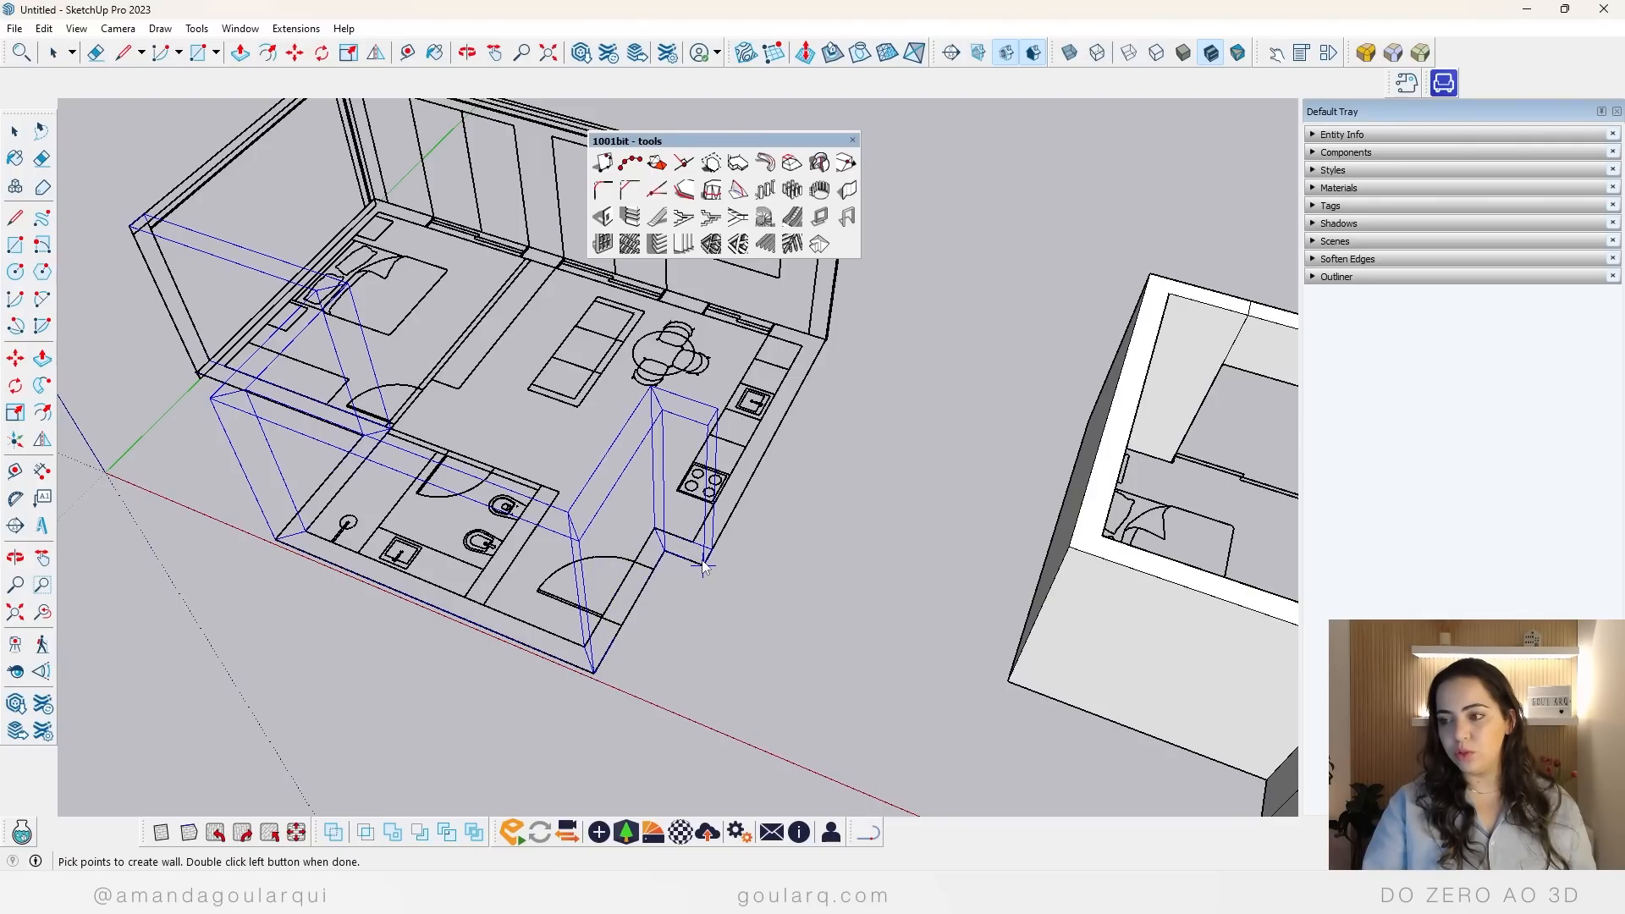
scroll(825, 343, up, 5)
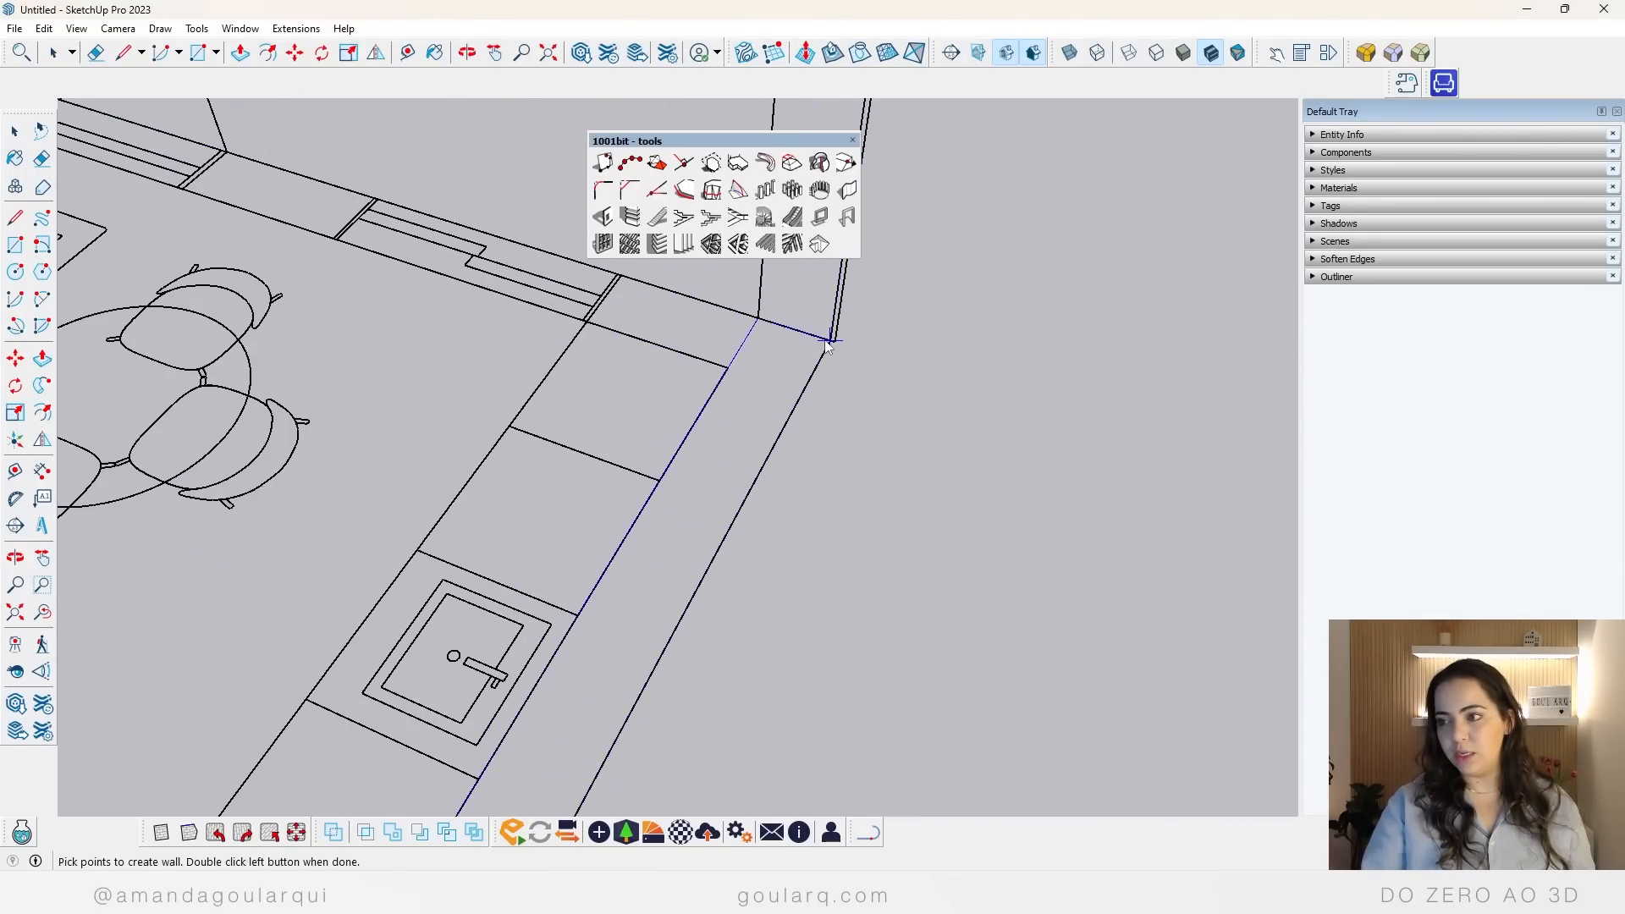
double_click(829, 343)
Step: Build a second right-aligned vertical wall, 0.30 m thick and 2.95 m high, along the window facade and bedroom side to close the perimeter
scroll(703, 470, down, 10)
middle_drag(709, 472, 360, 462)
scroll(360, 461, down, 3)
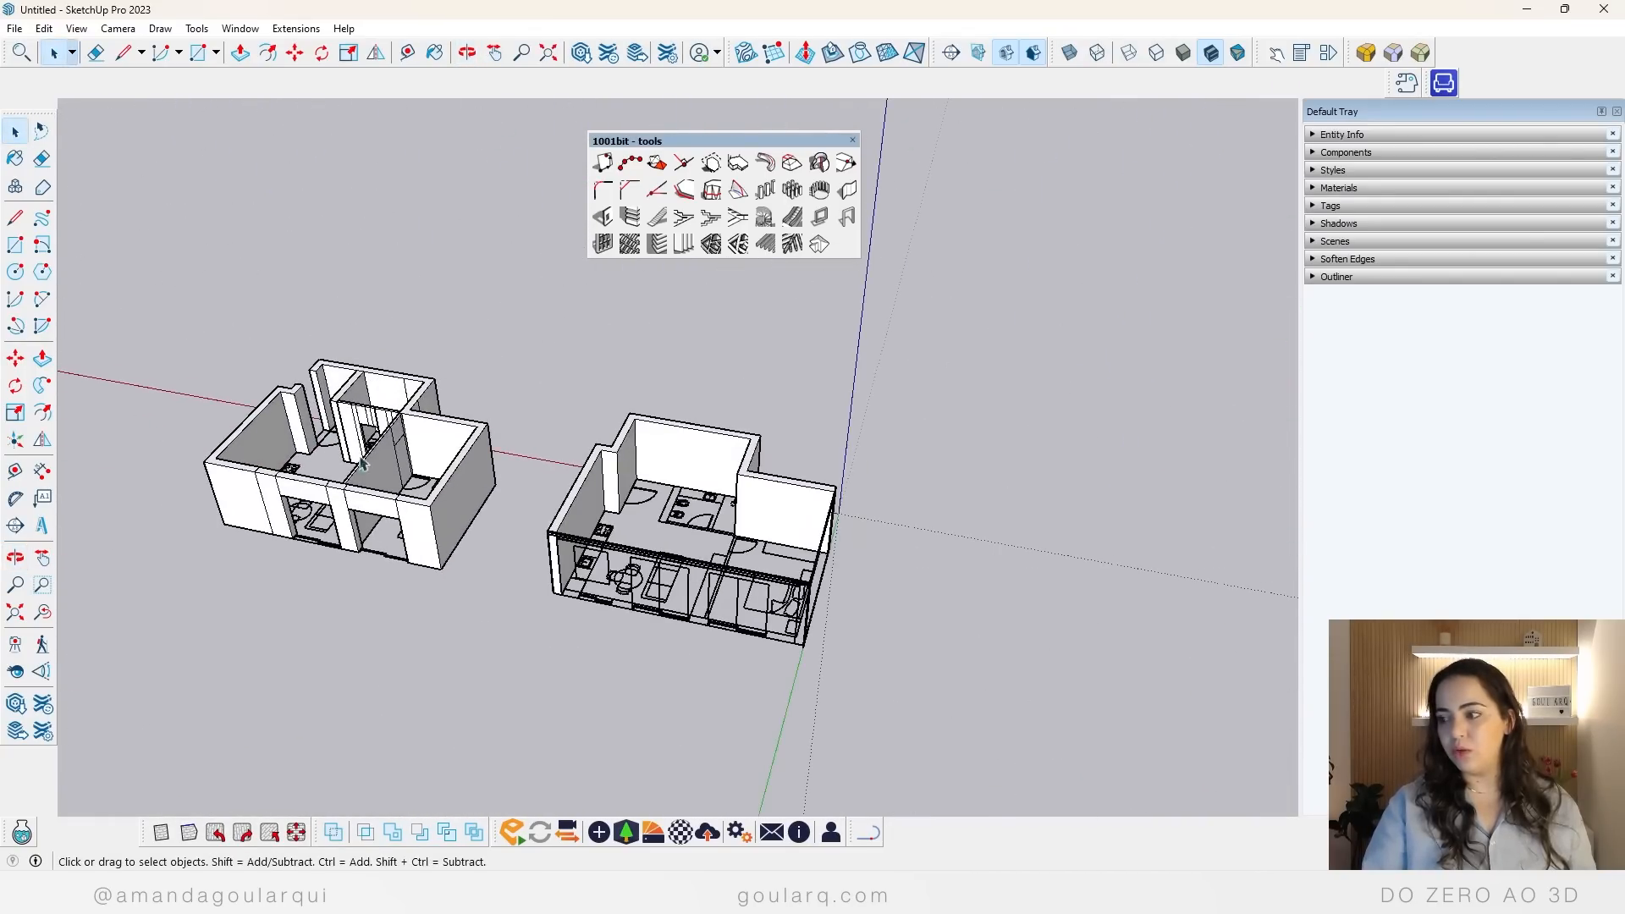
scroll(990, 678, up, 3)
middle_drag(991, 678, 310, 465)
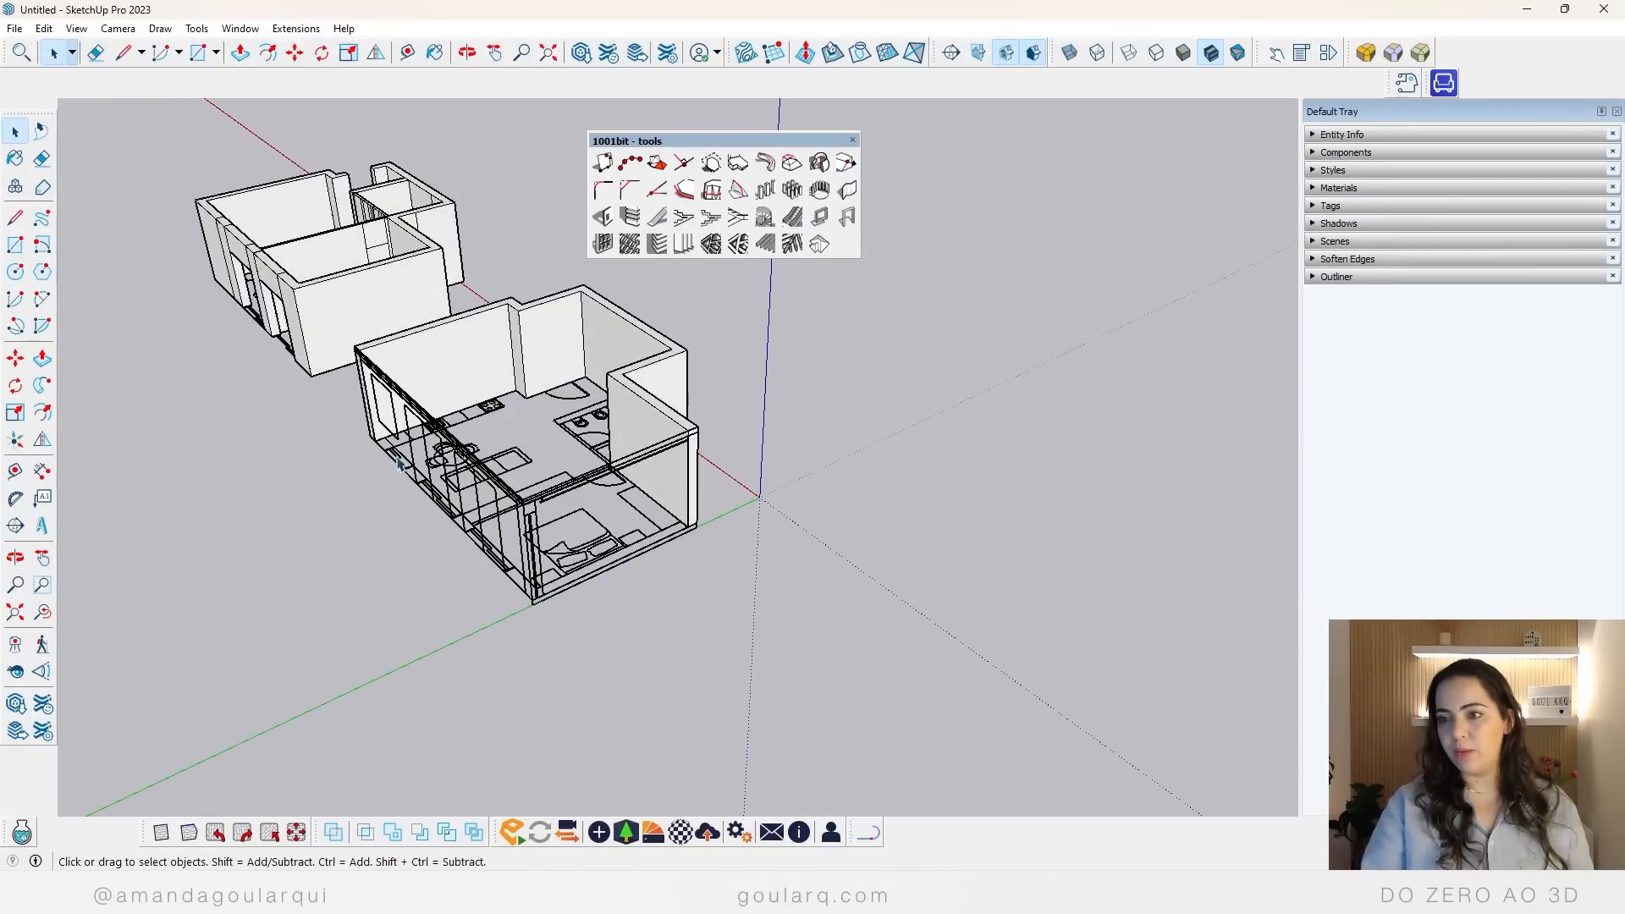
scroll(539, 511, up, 2)
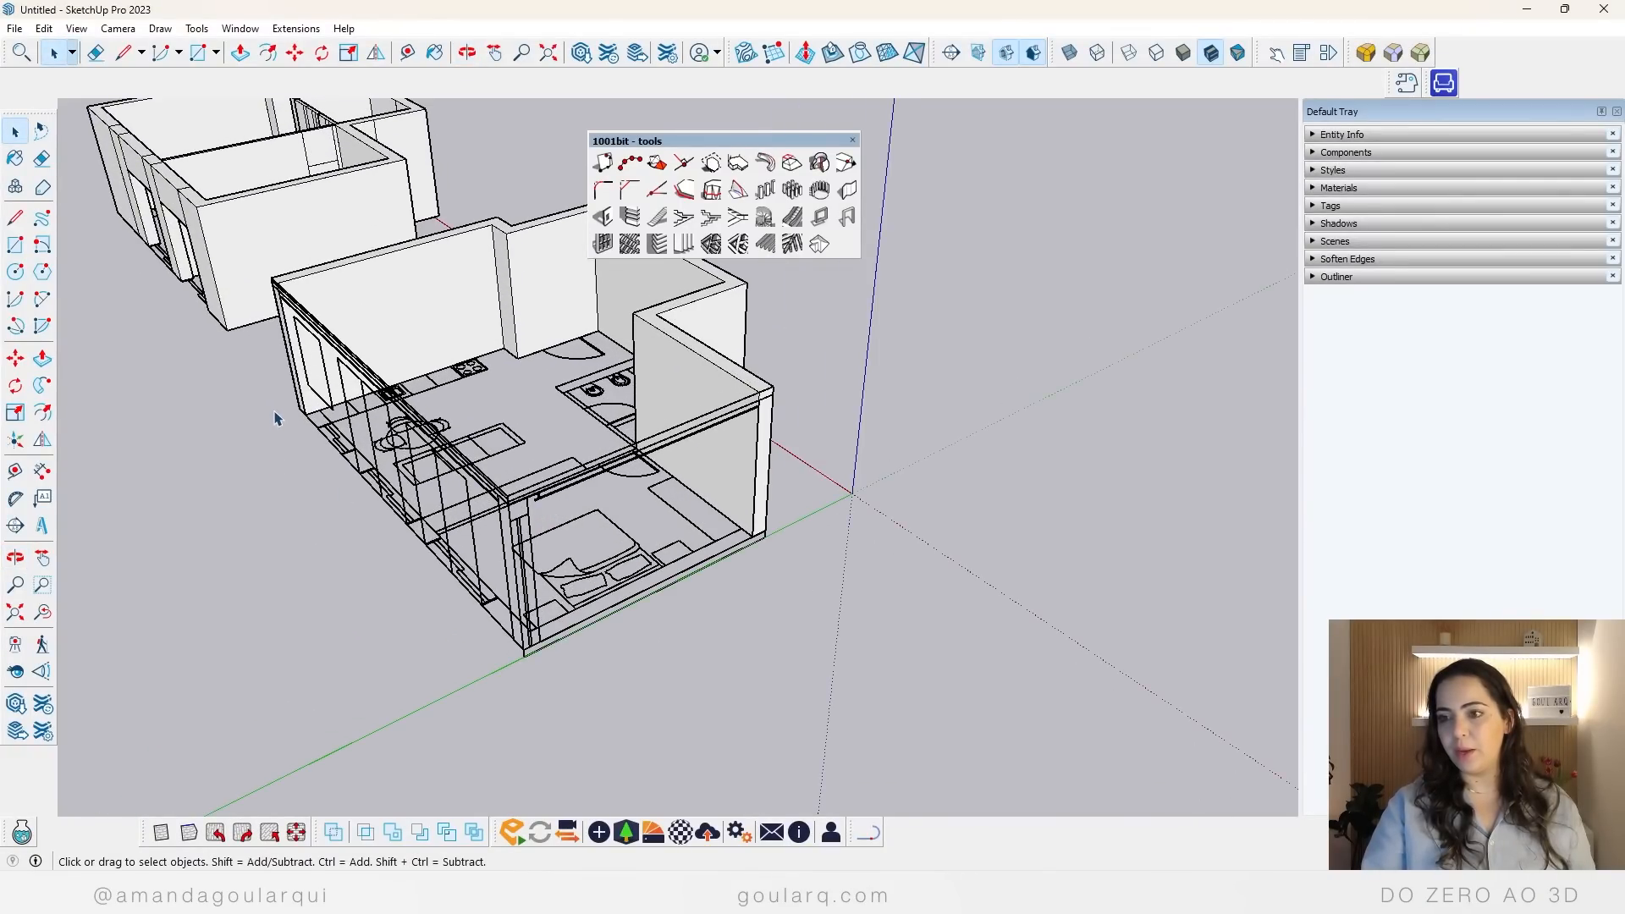
scroll(276, 417, up, 5)
click(847, 188)
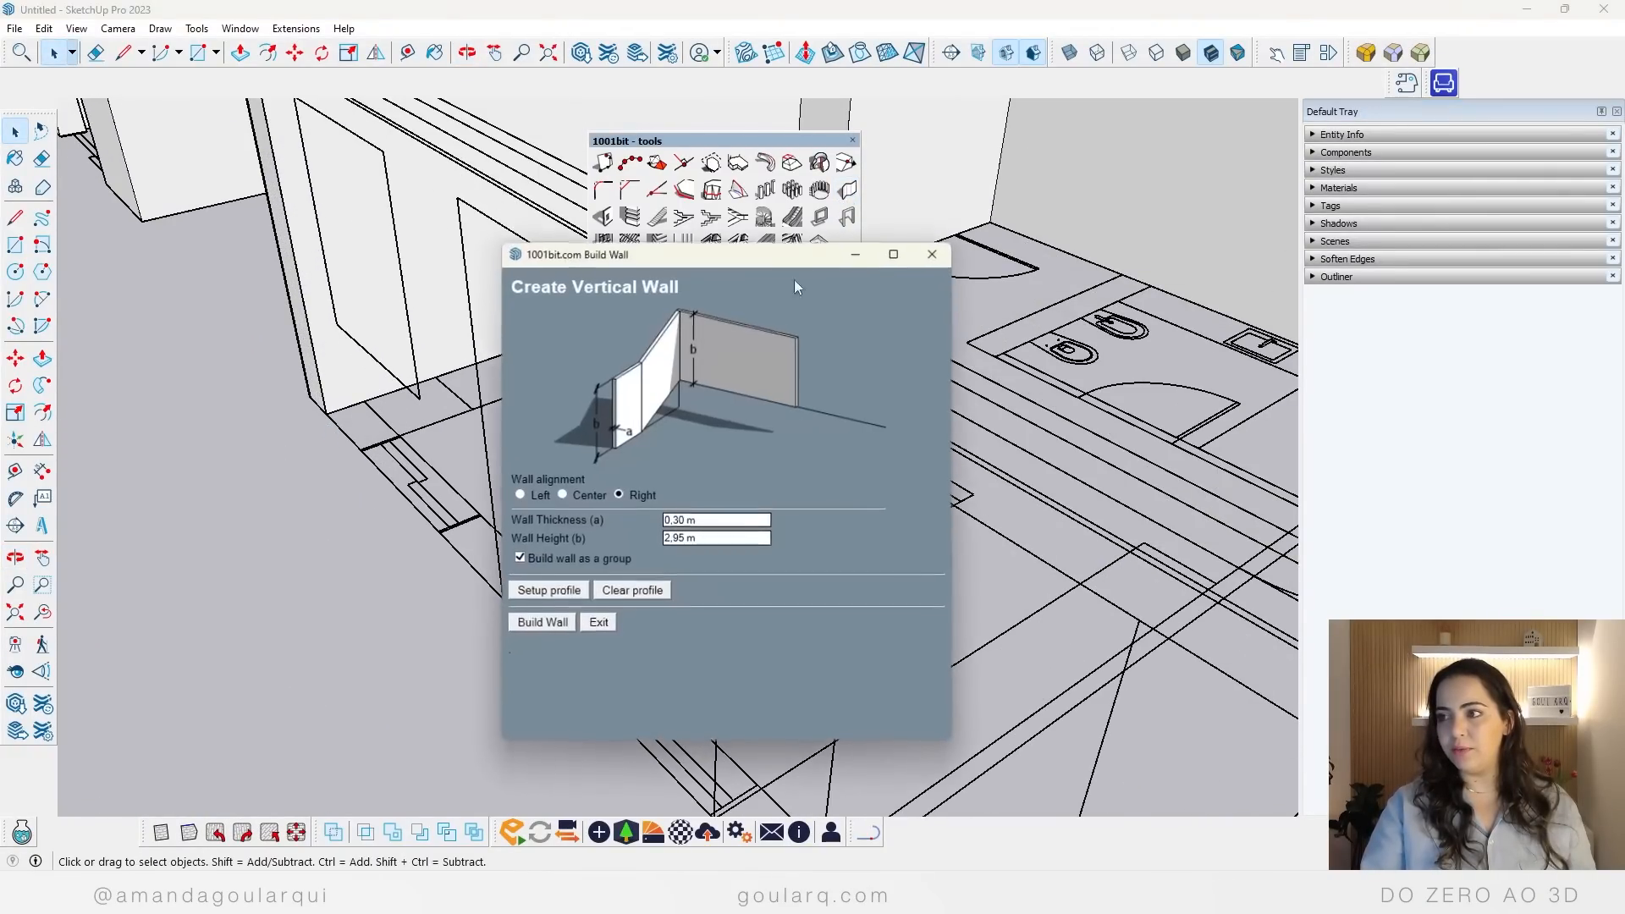
drag(706, 525, 344, 535)
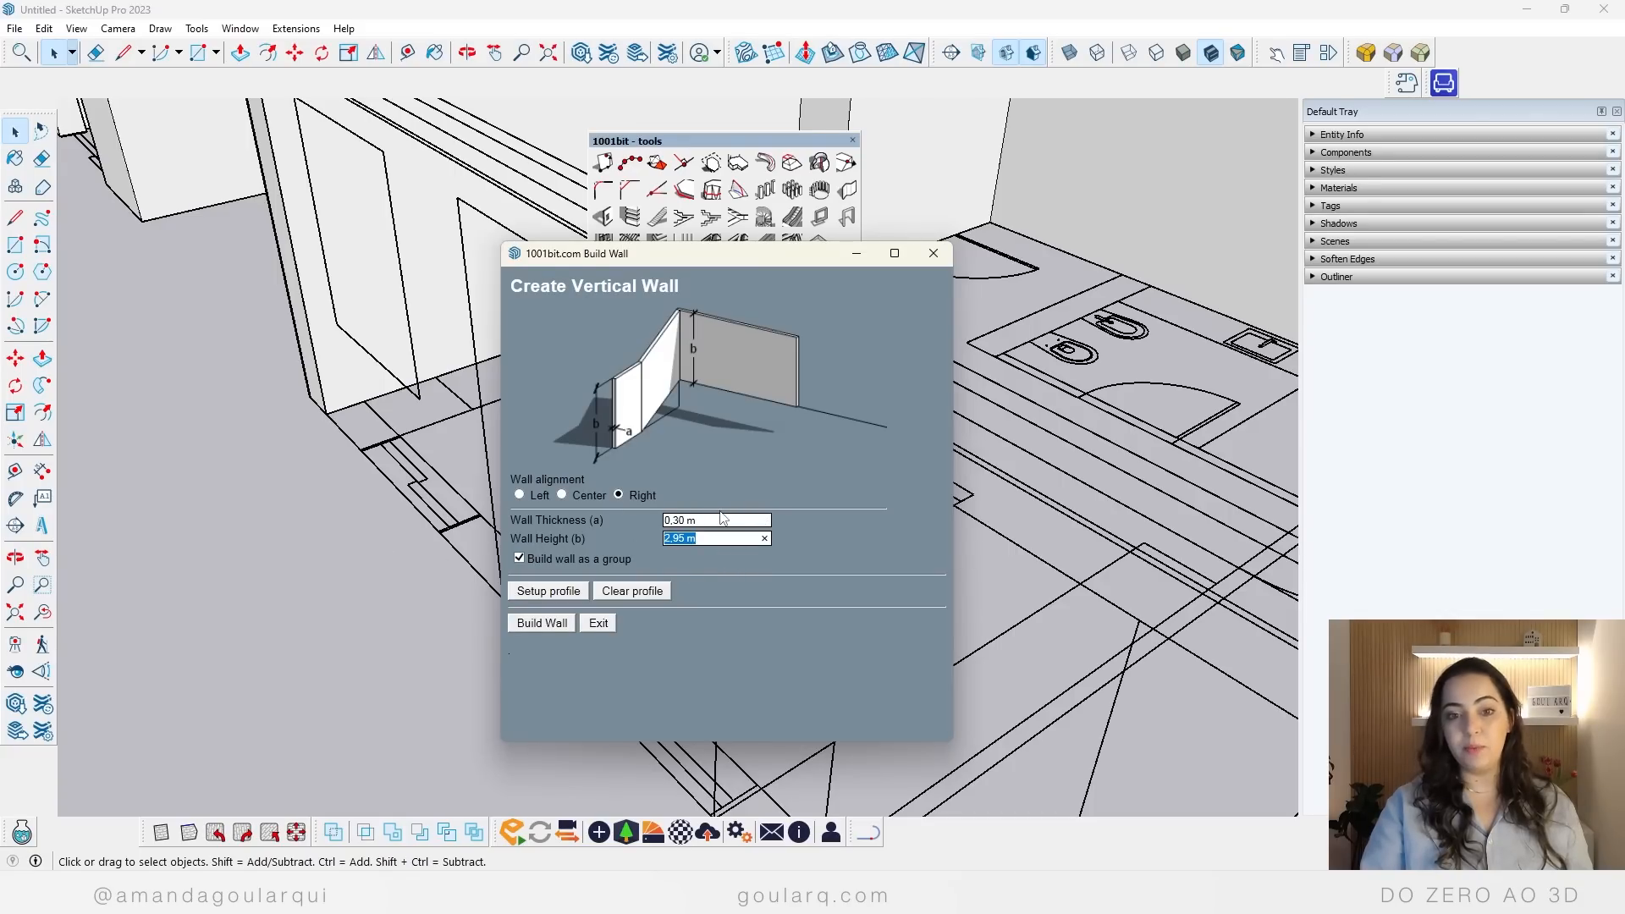
click(558, 627)
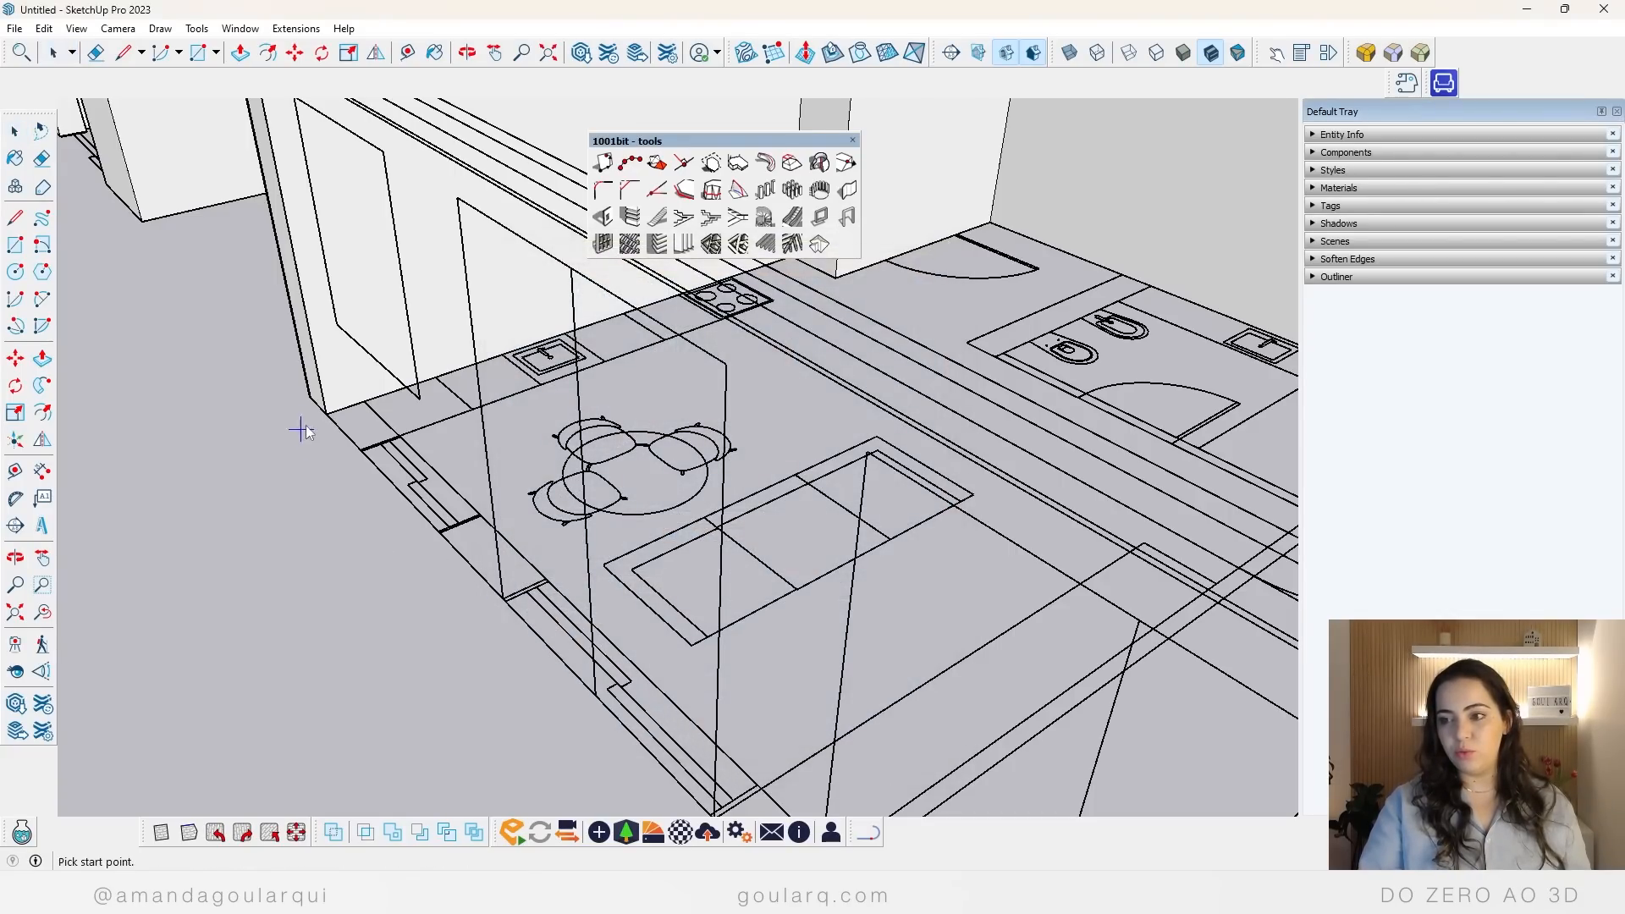
scroll(325, 415, down, 6)
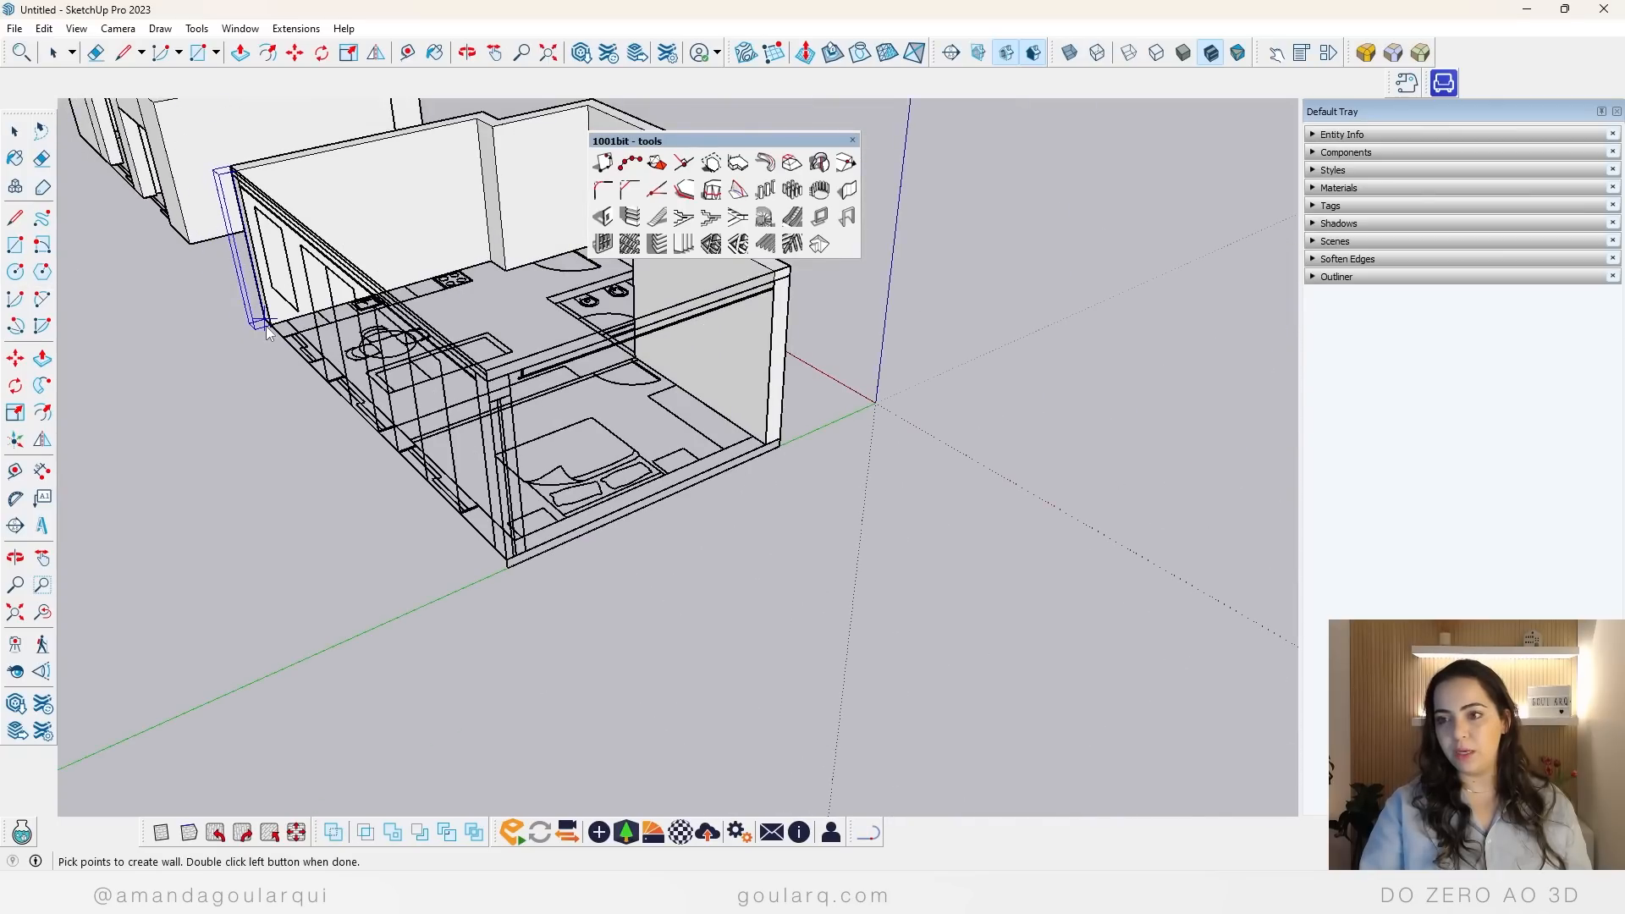
click(505, 569)
scroll(505, 569, up, 3)
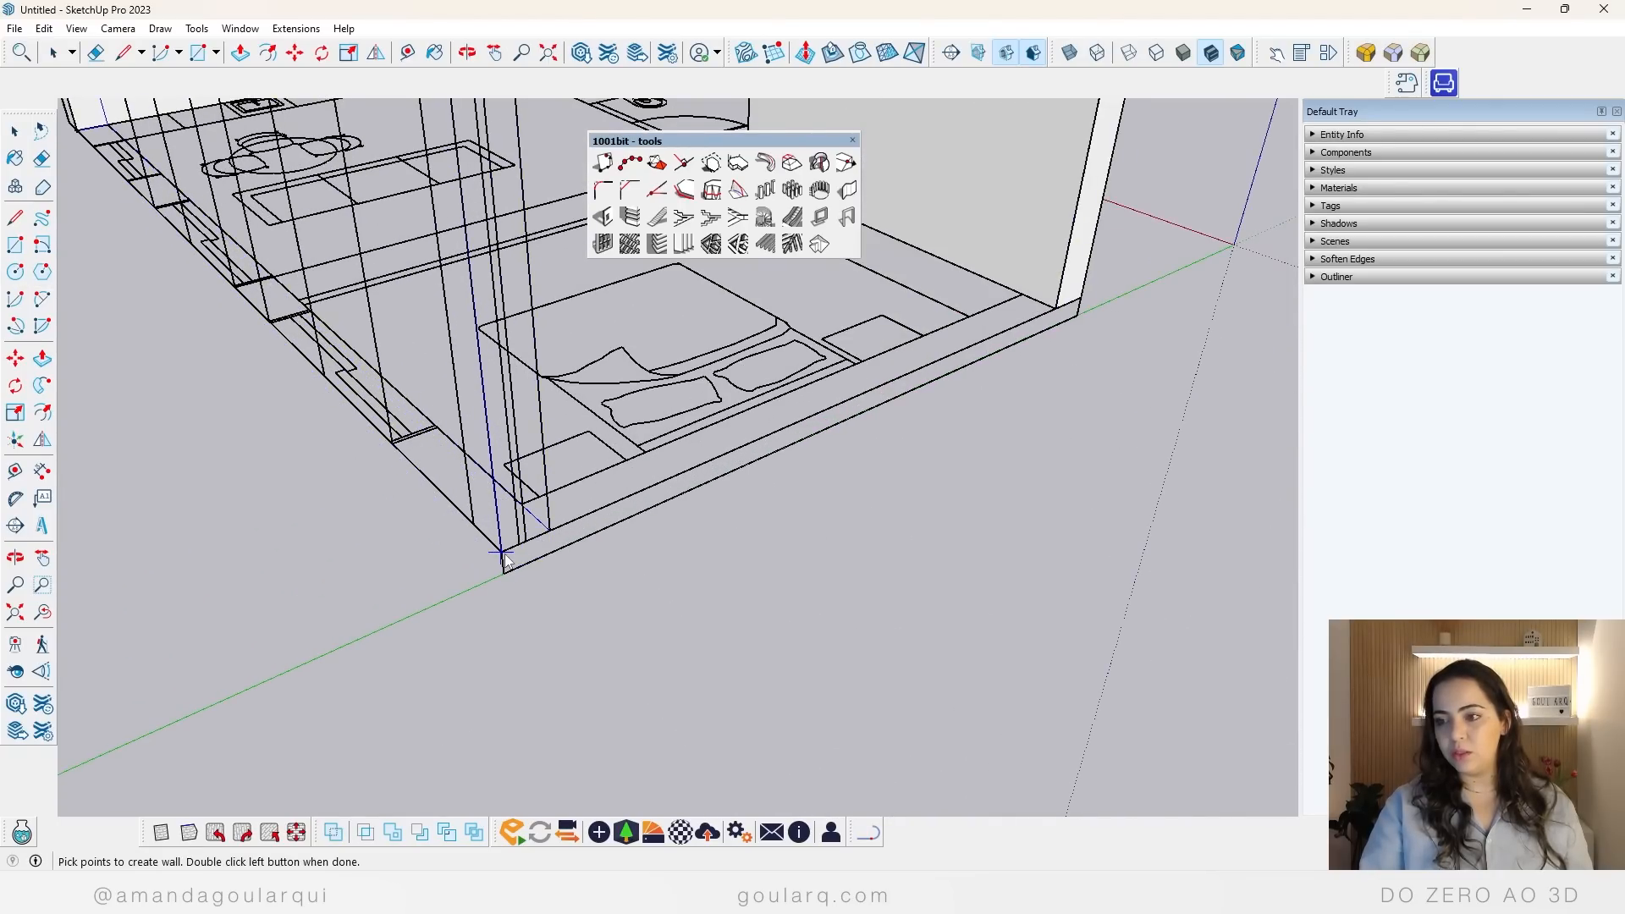
double_click(1053, 315)
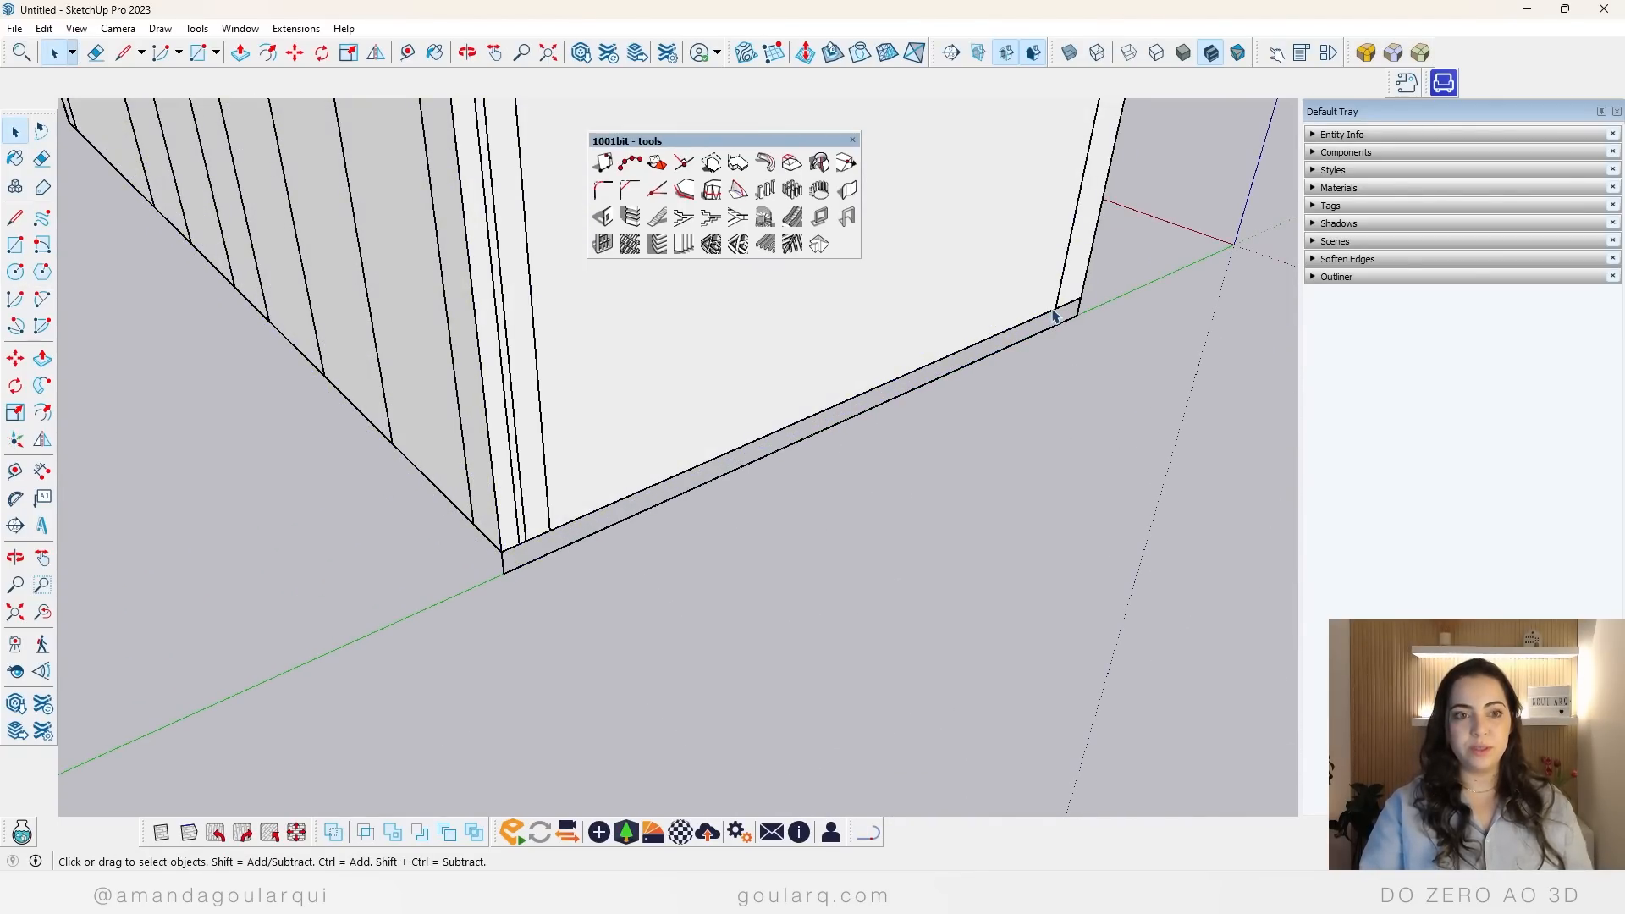
Step: Examine the new walls beside the first model, opening the facade wall group and closing it again
scroll(489, 535, down, 3)
middle_drag(489, 535, 85, 461)
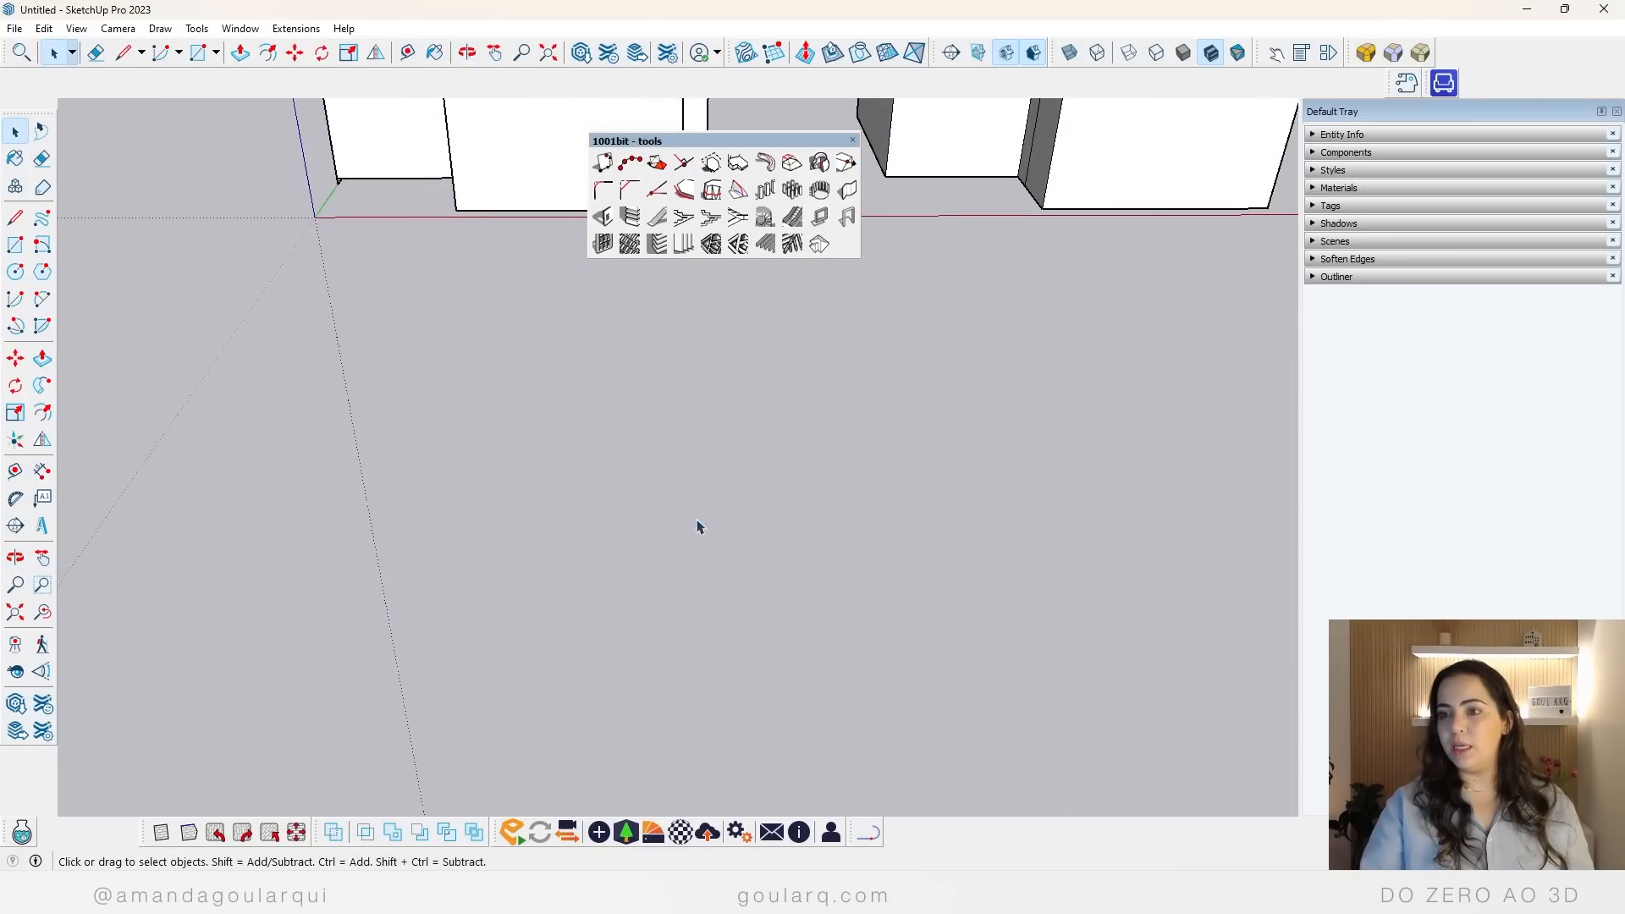
scroll(356, 598, down, 5)
scroll(584, 297, up, 3)
scroll(241, 476, up, 2)
click(446, 362)
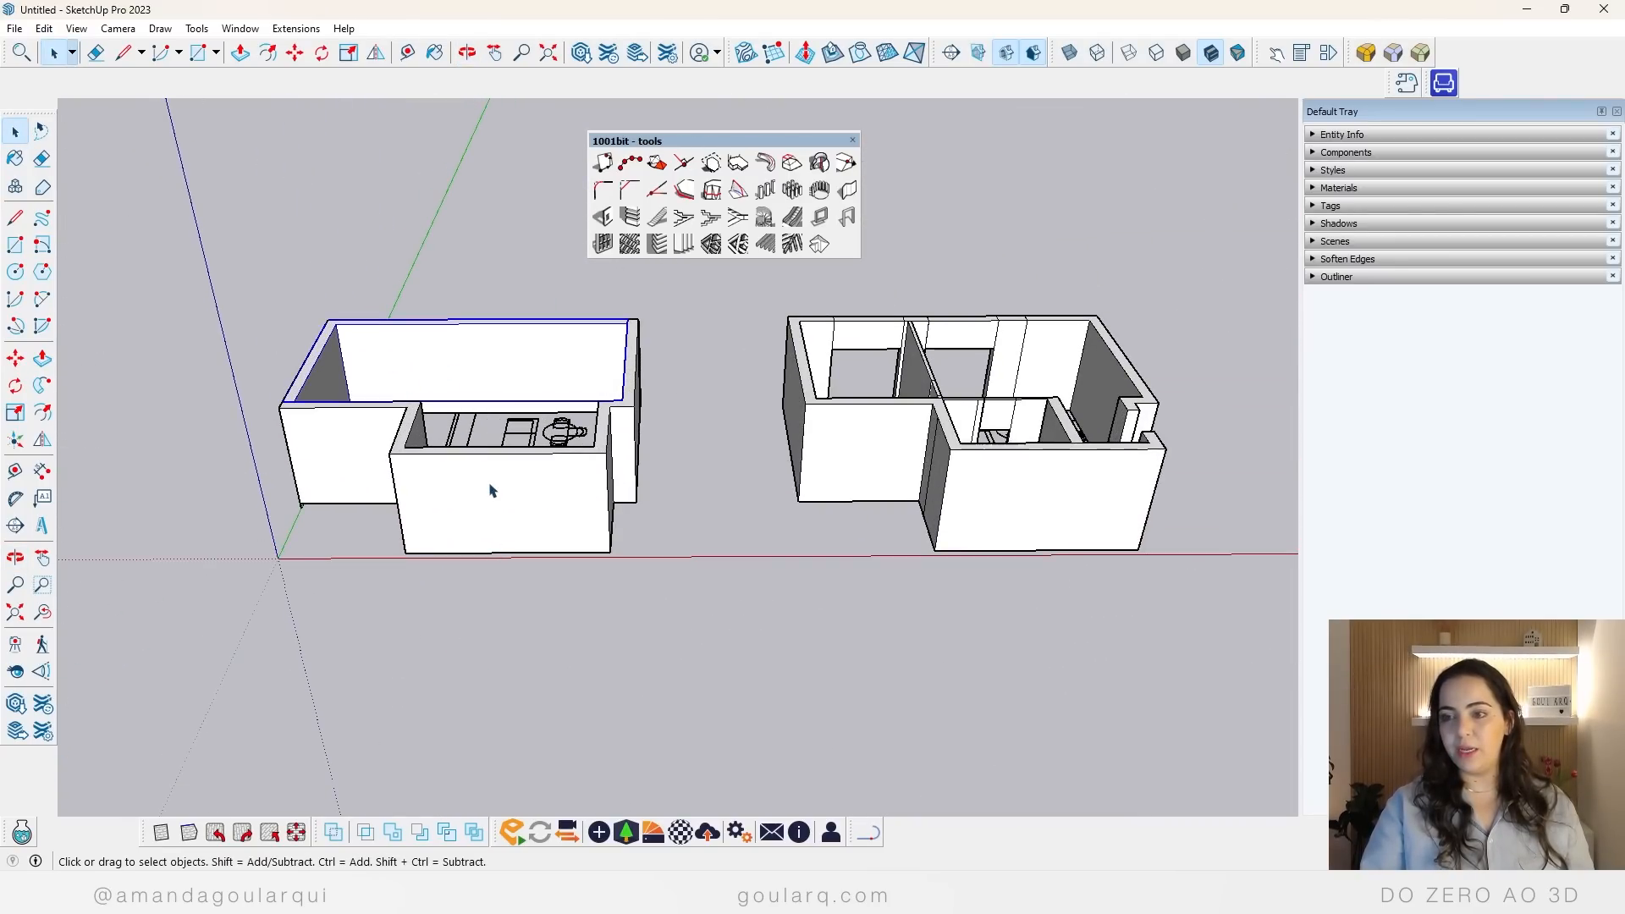
double_click(486, 364)
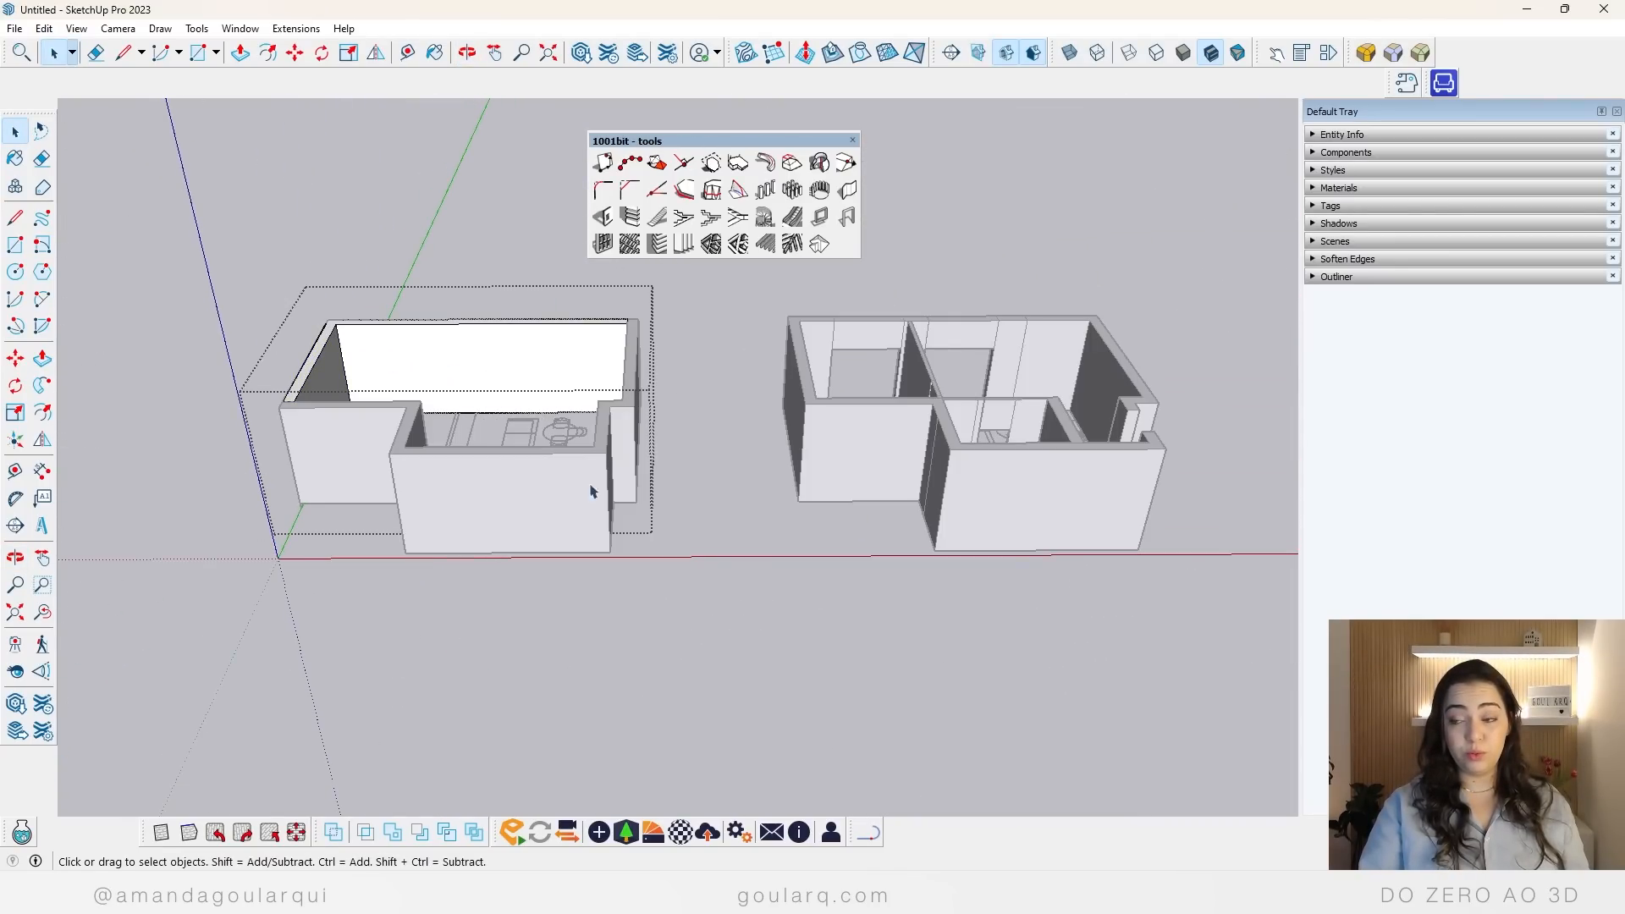
click(663, 551)
double_click(595, 504)
key(Escape)
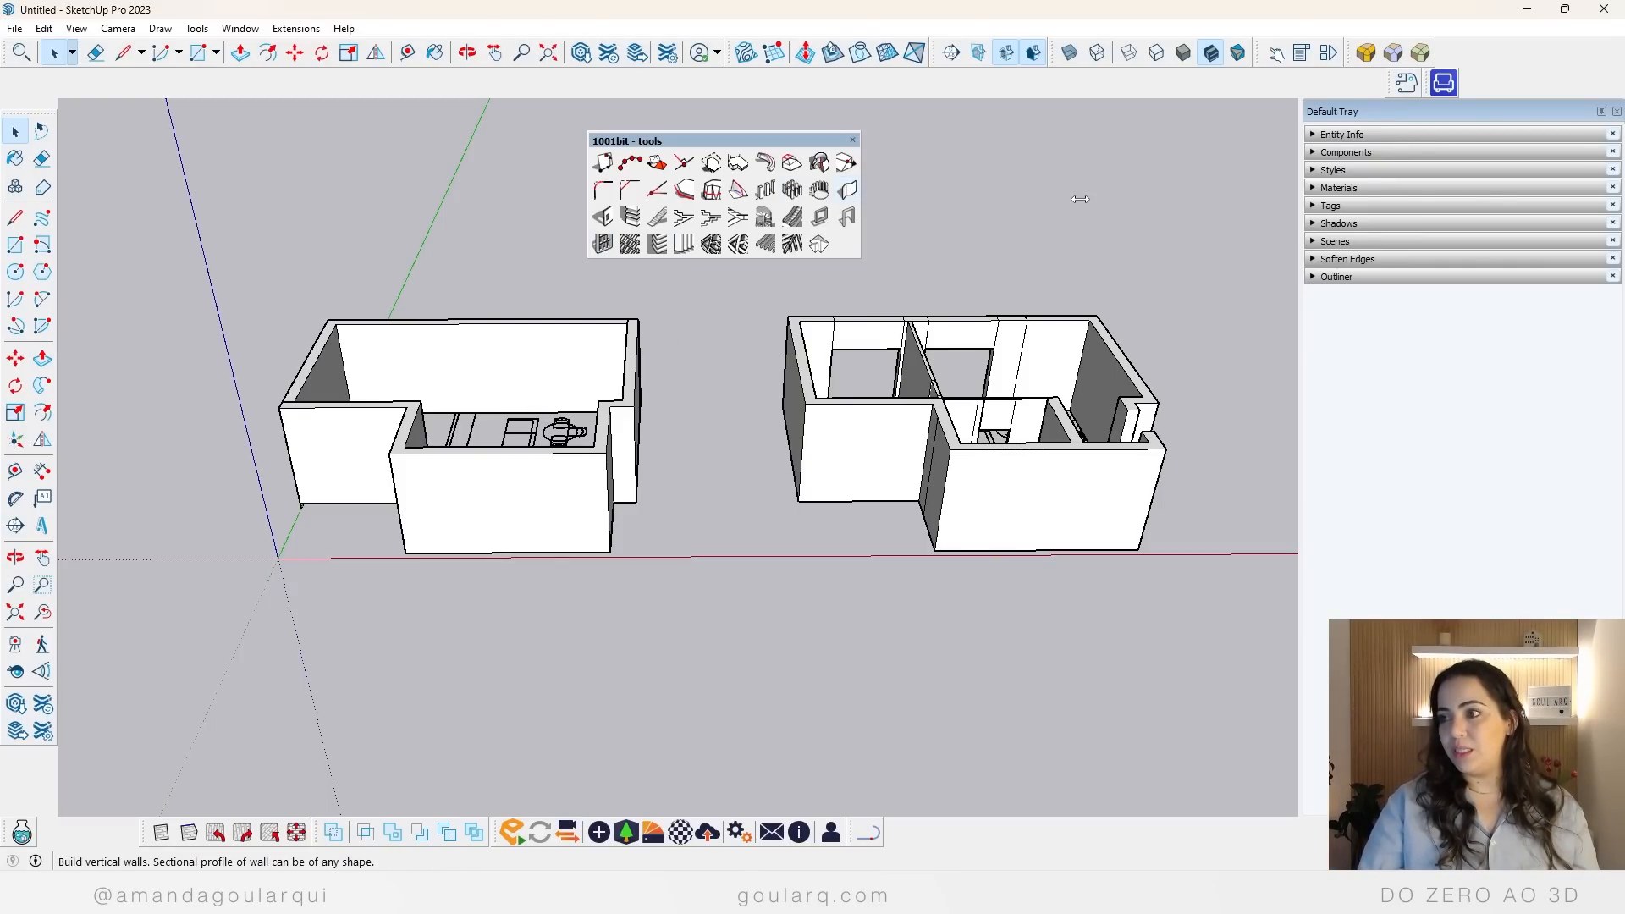
Step: Widen the 1001bit - tools toolbar and display back edges so the facade openings show through the wall
drag(859, 246, 942, 221)
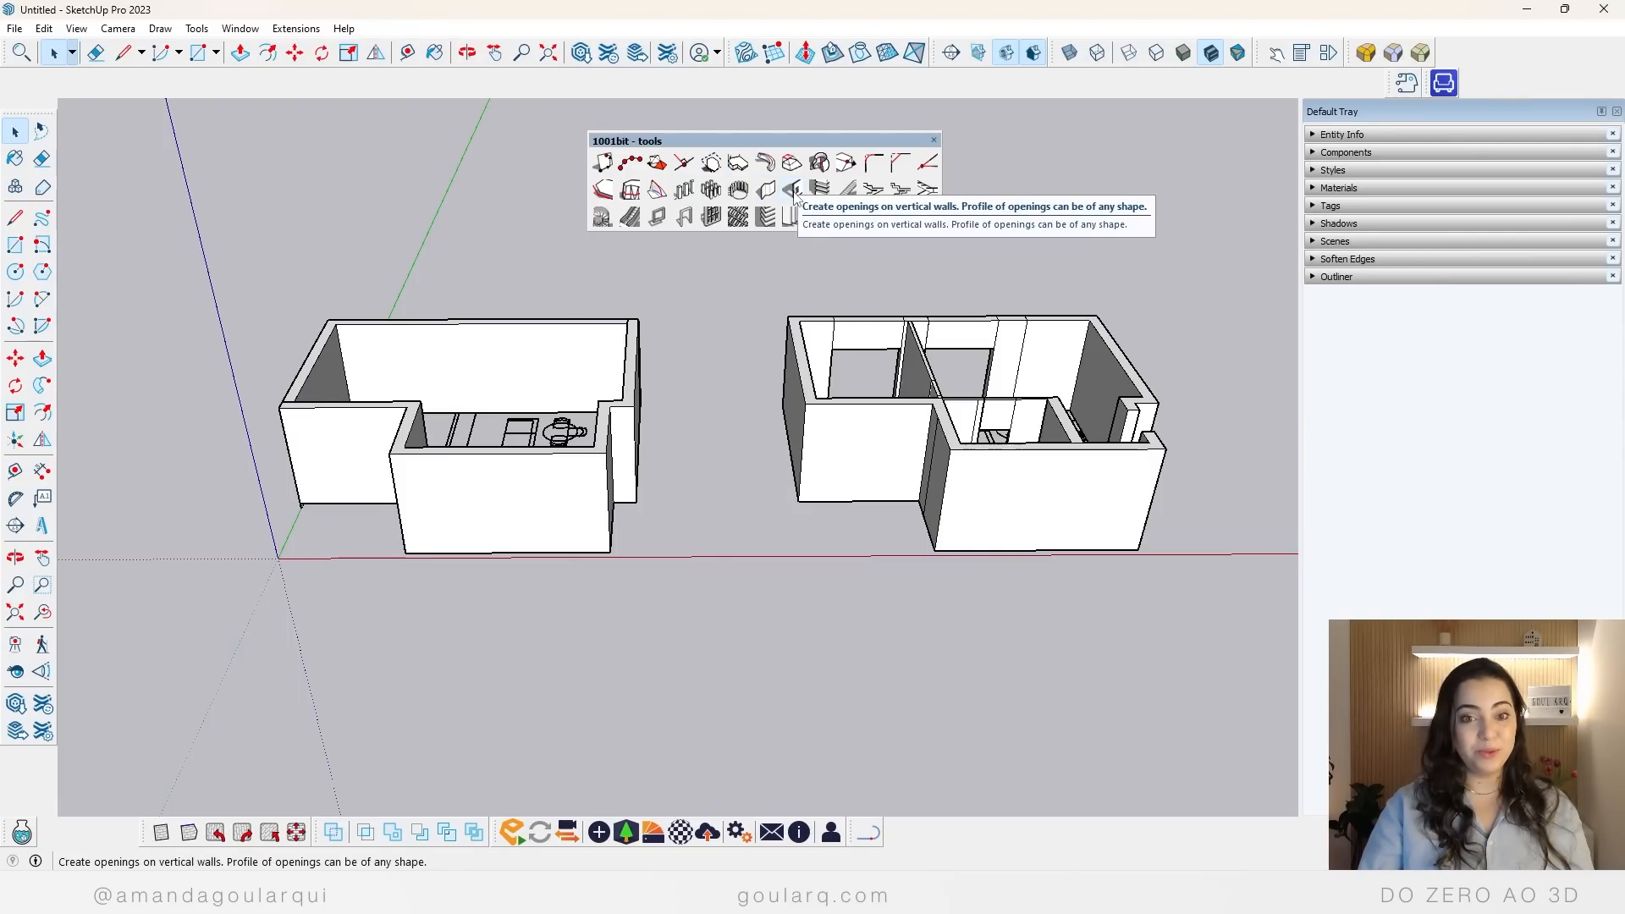
scroll(397, 354, up, 8)
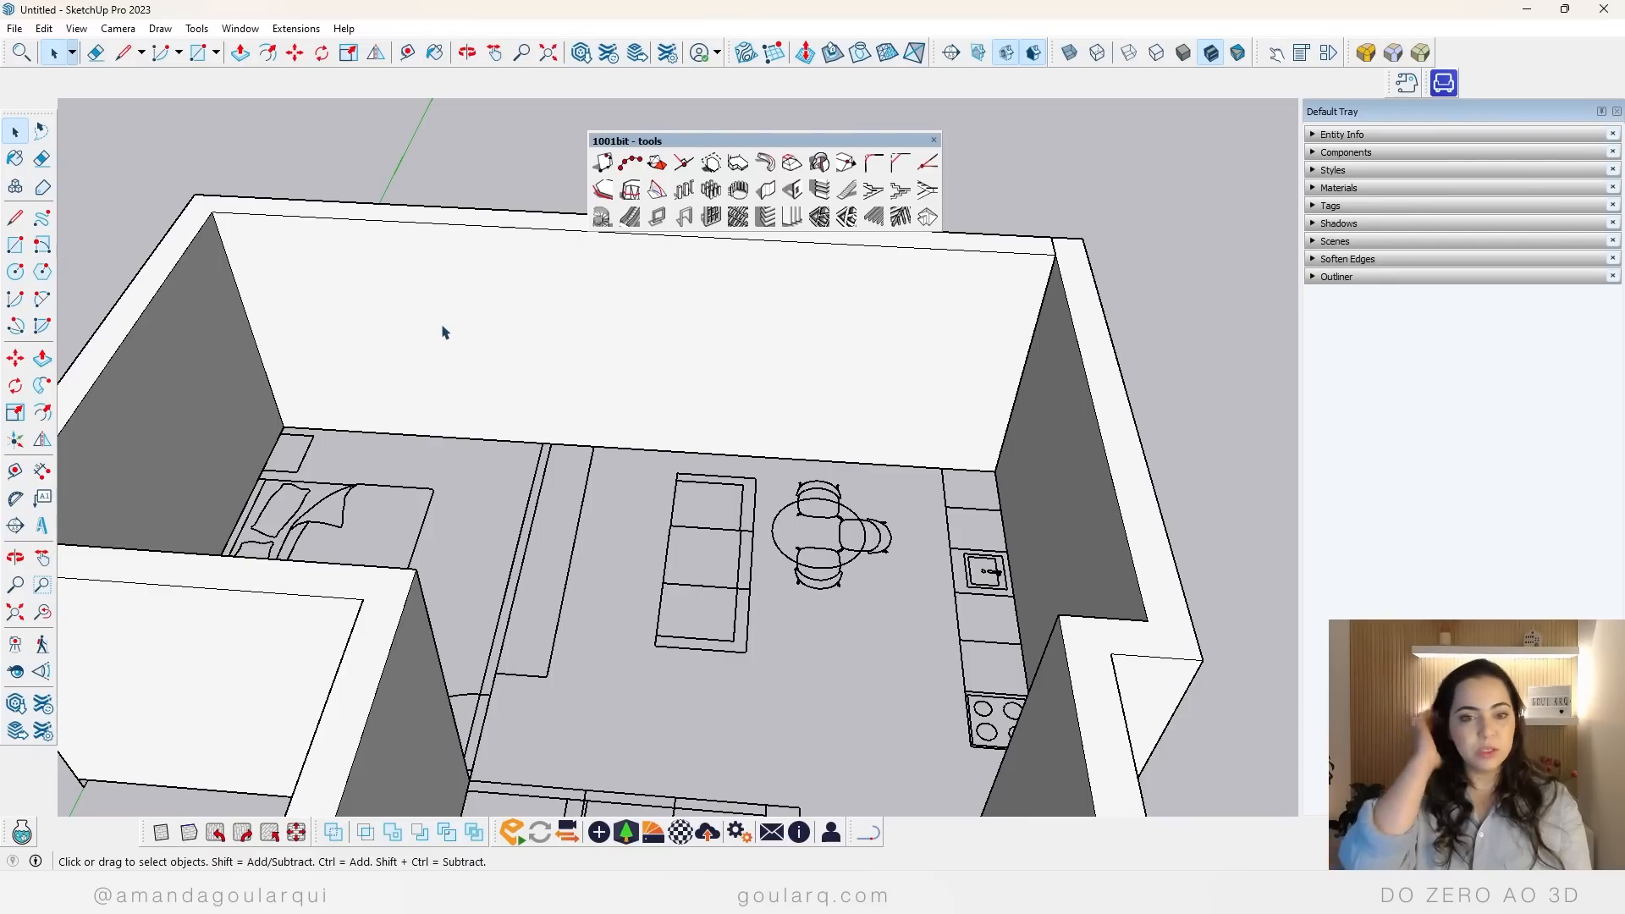
key(k)
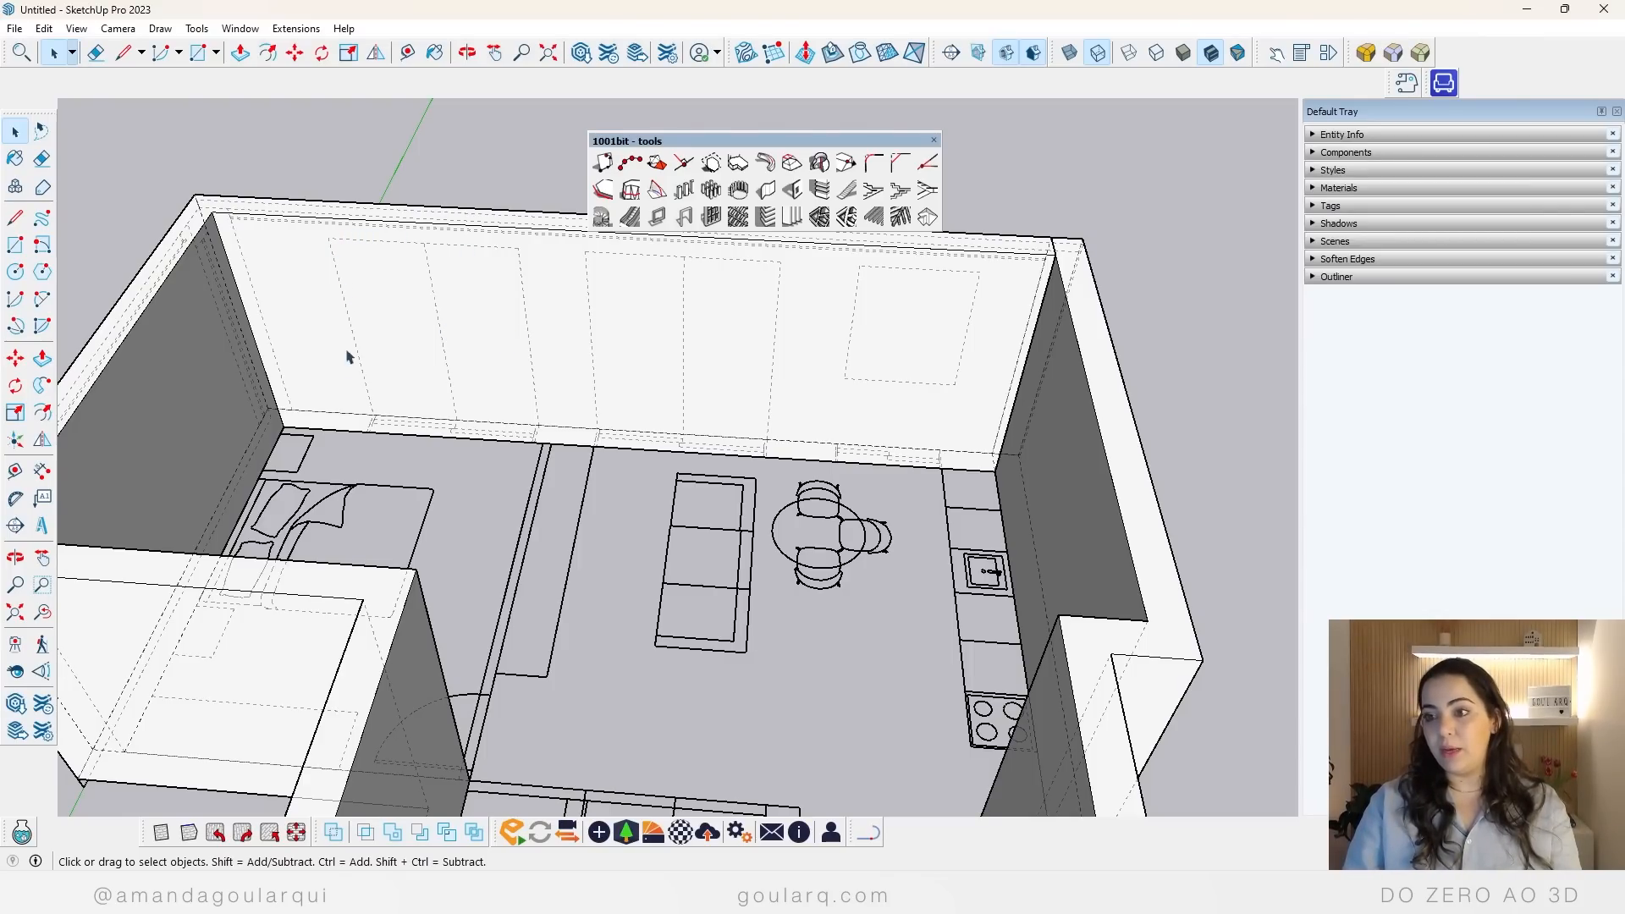
Step: Measure the height and width of the bedroom's double door on the facade elevation from outside the building
scroll(489, 415, down, 3)
middle_drag(107, 451, 889, 448)
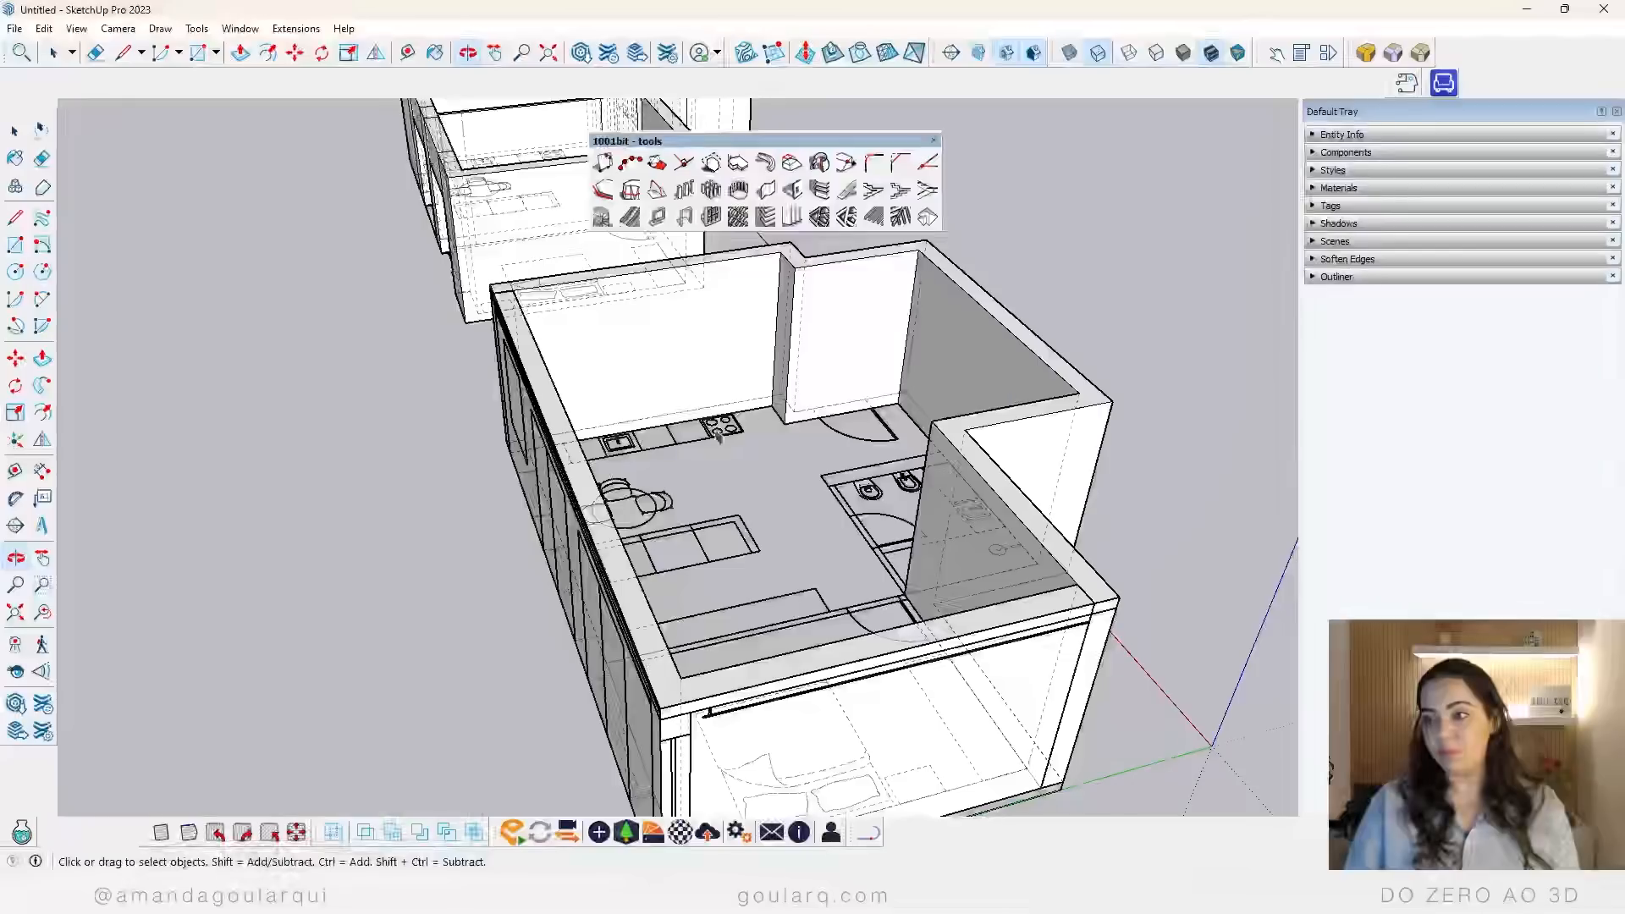
scroll(610, 499, down, 3)
middle_drag(592, 508, 865, 545)
scroll(1016, 457, up, 6)
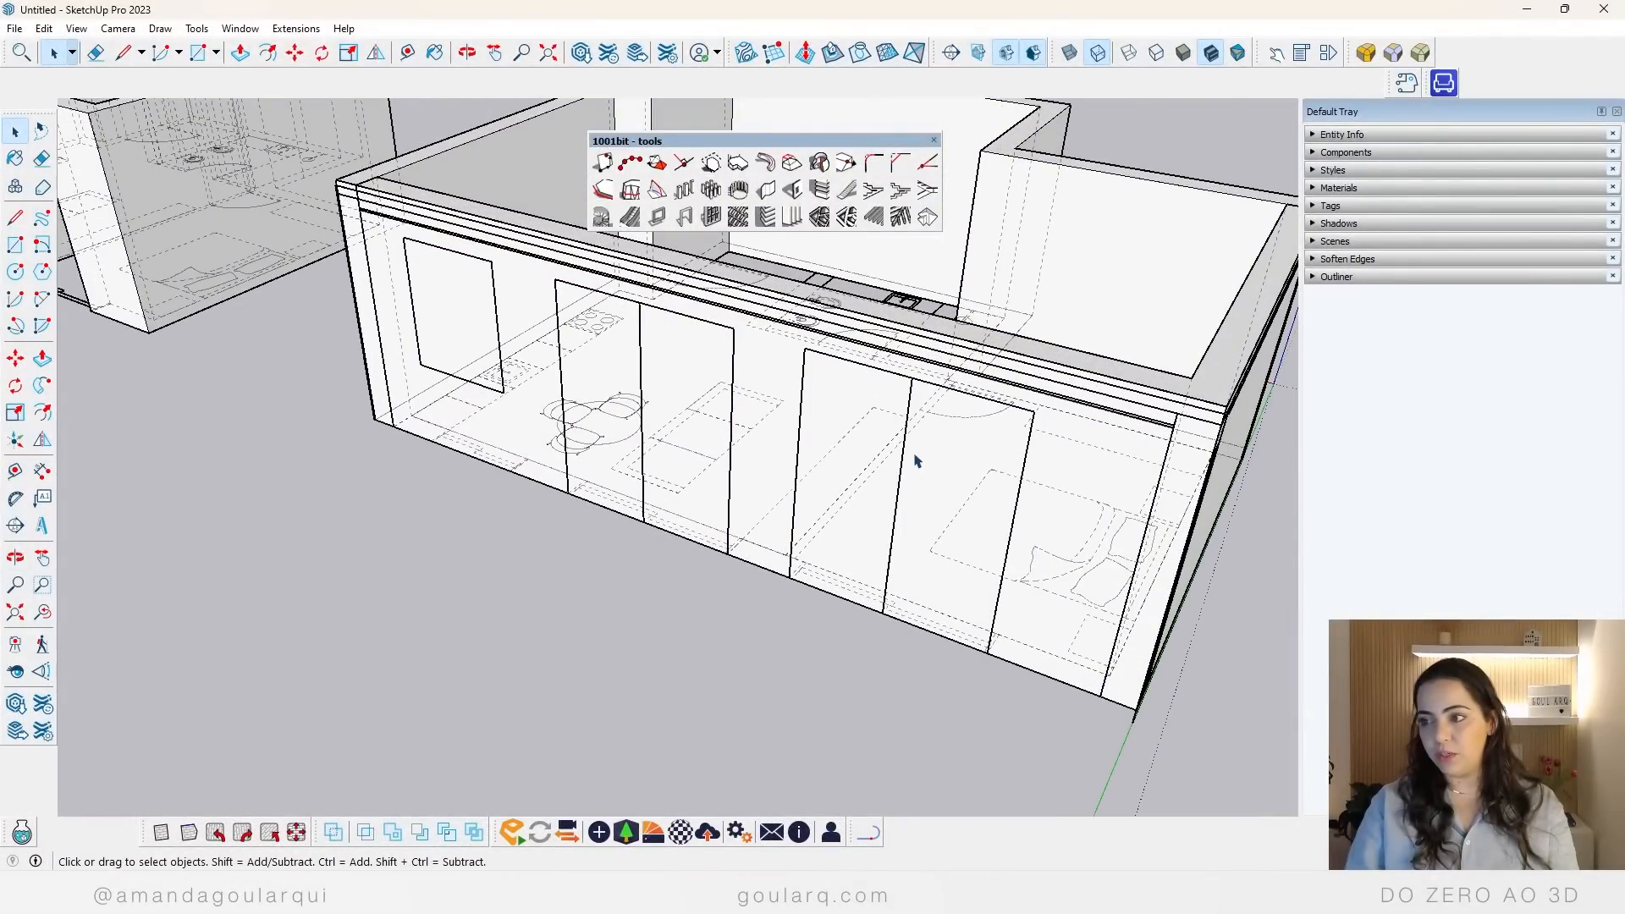
key(t)
click(838, 357)
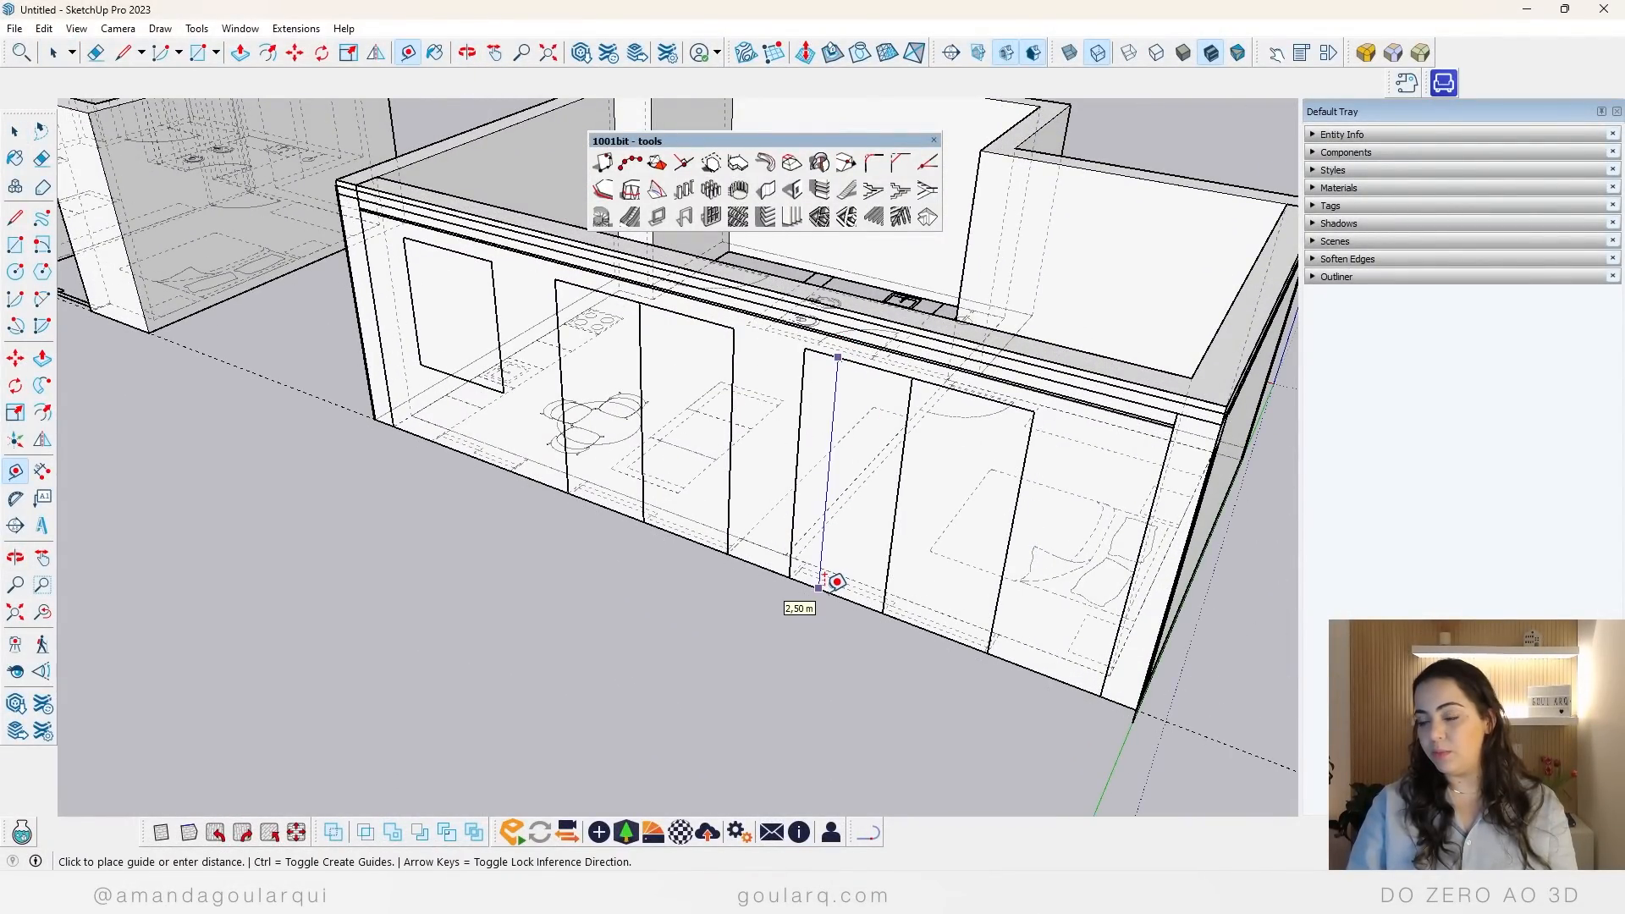
key(Escape)
click(799, 425)
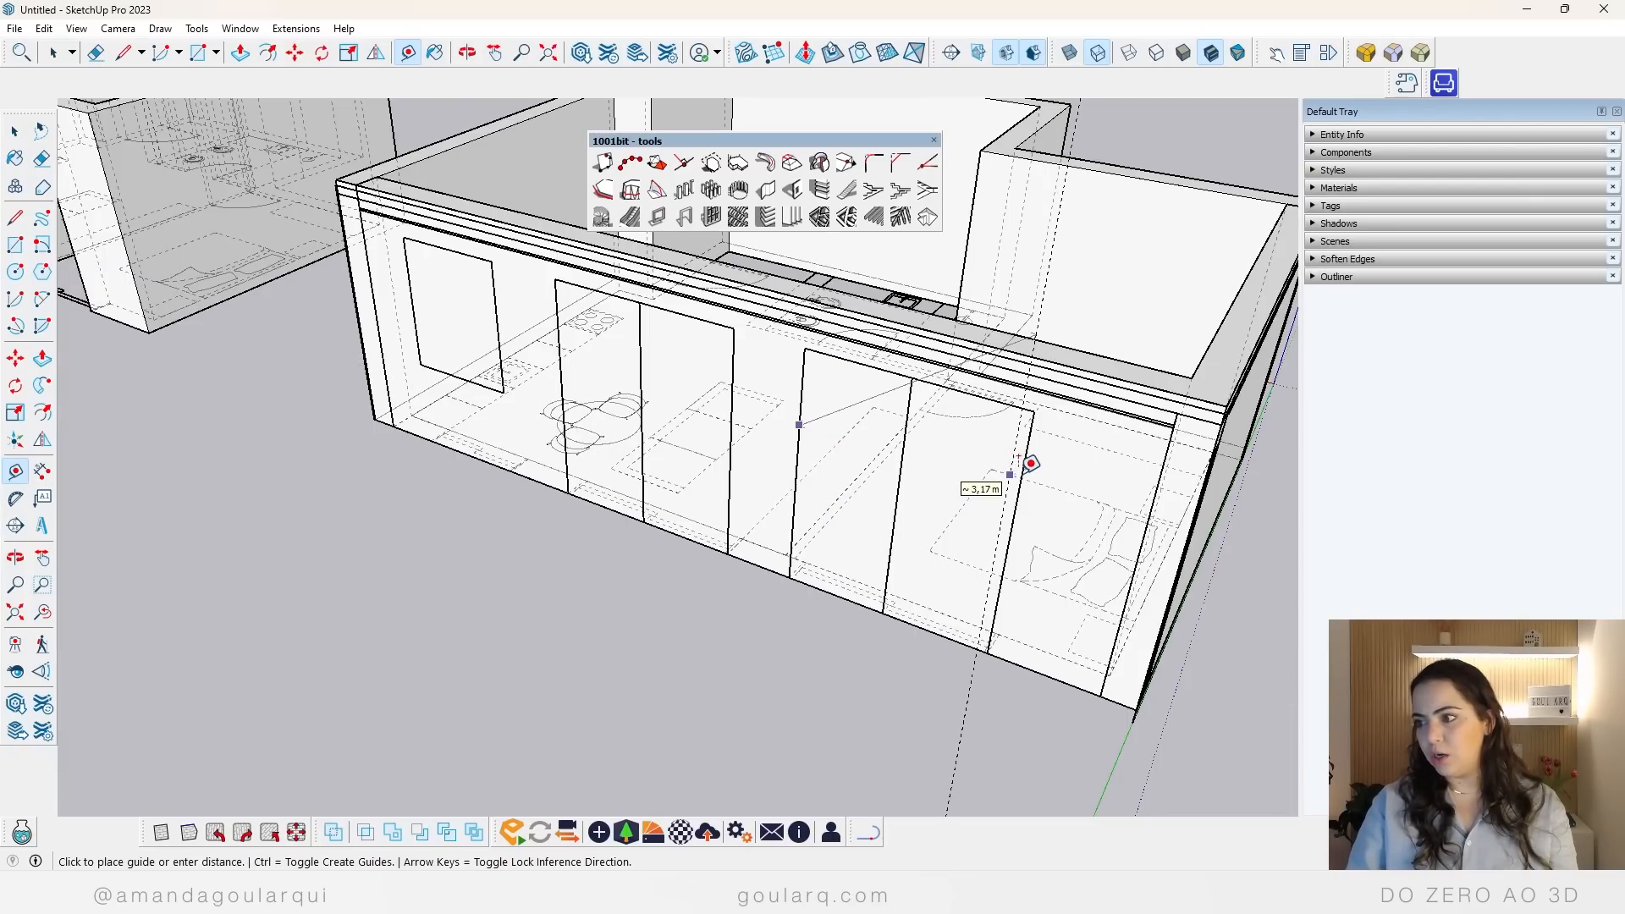
key(Escape)
click(1034, 410)
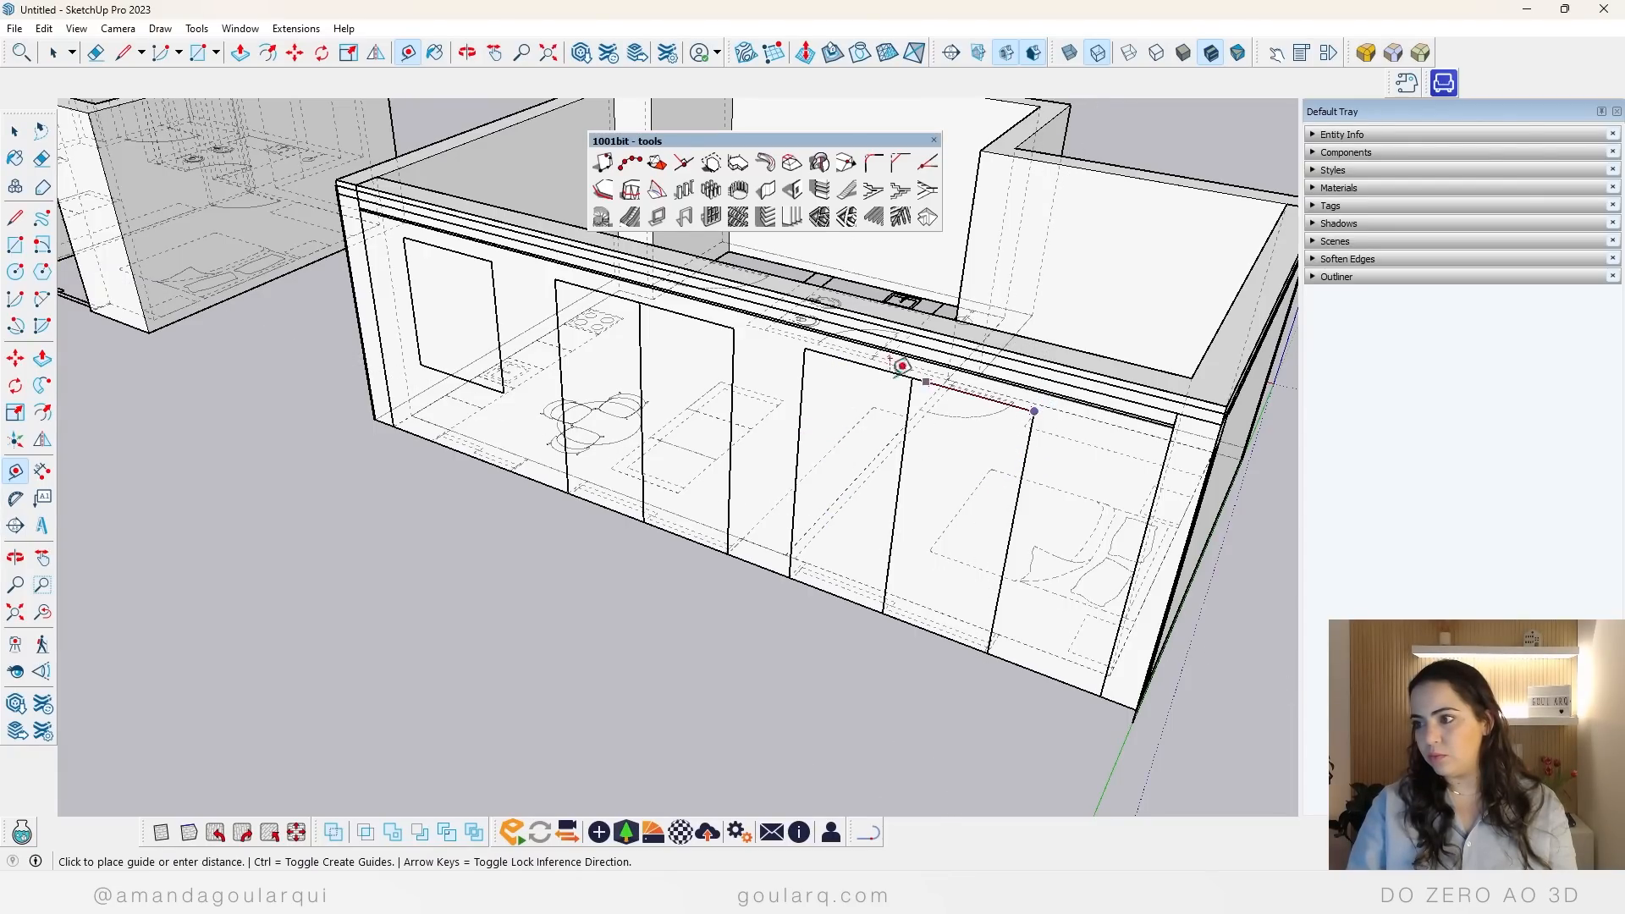
key(space)
Step: Cut two wall openings 2 m wide and 2.5 m high in the facade wall, at the bedroom and living room double doors
middle_drag(1052, 453, 825, 603)
scroll(825, 602, down, 3)
scroll(465, 346, up, 7)
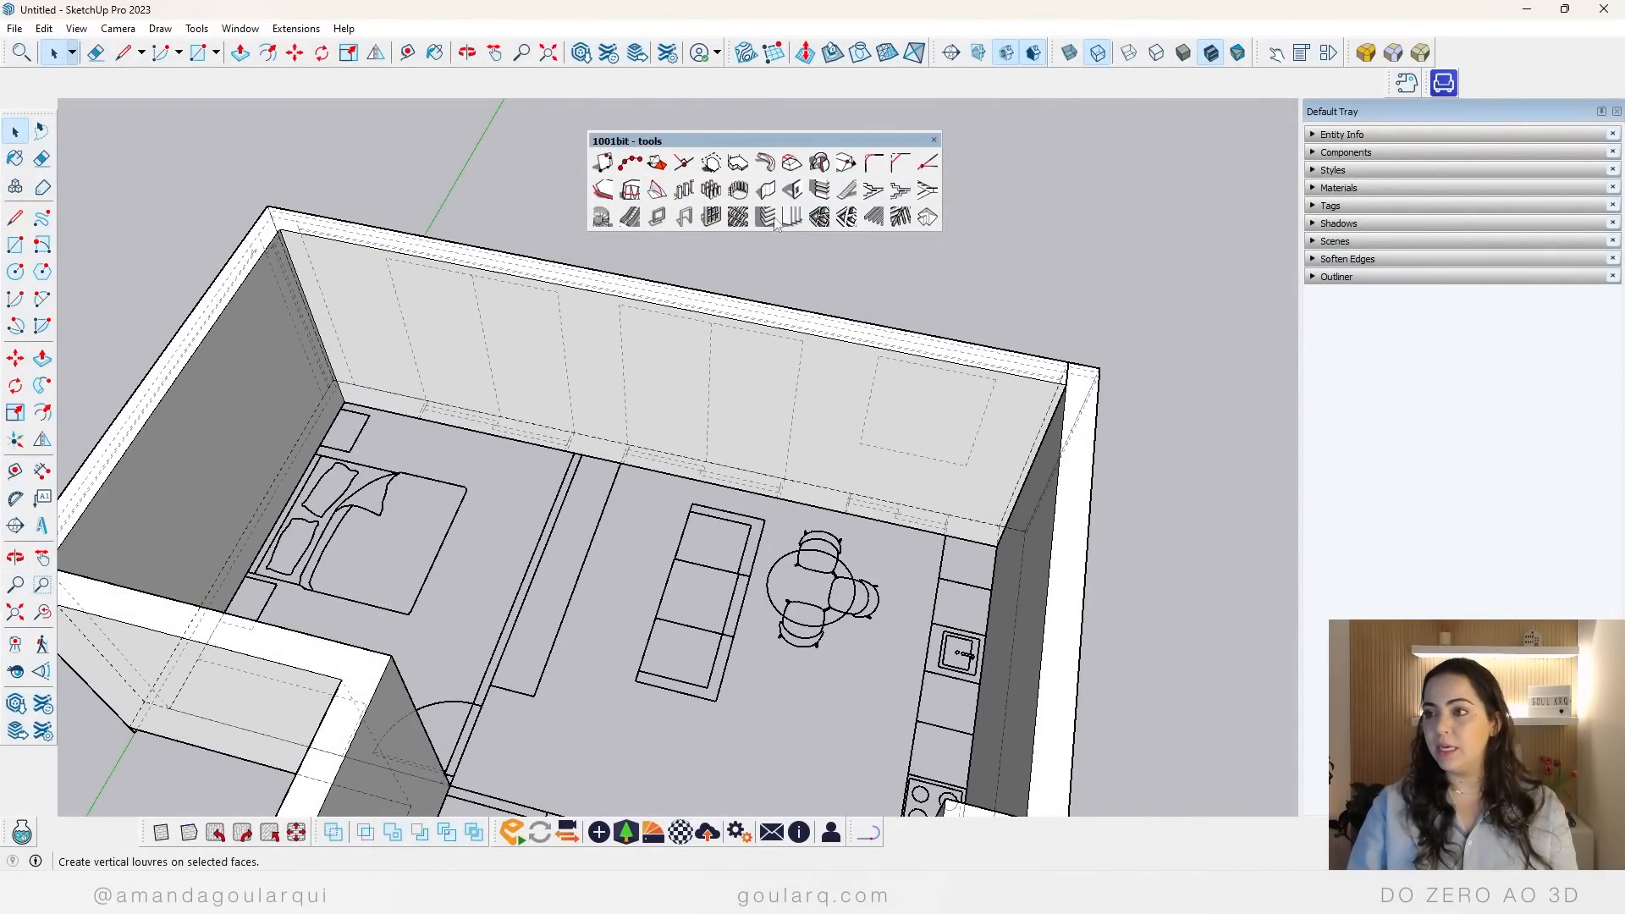
click(791, 188)
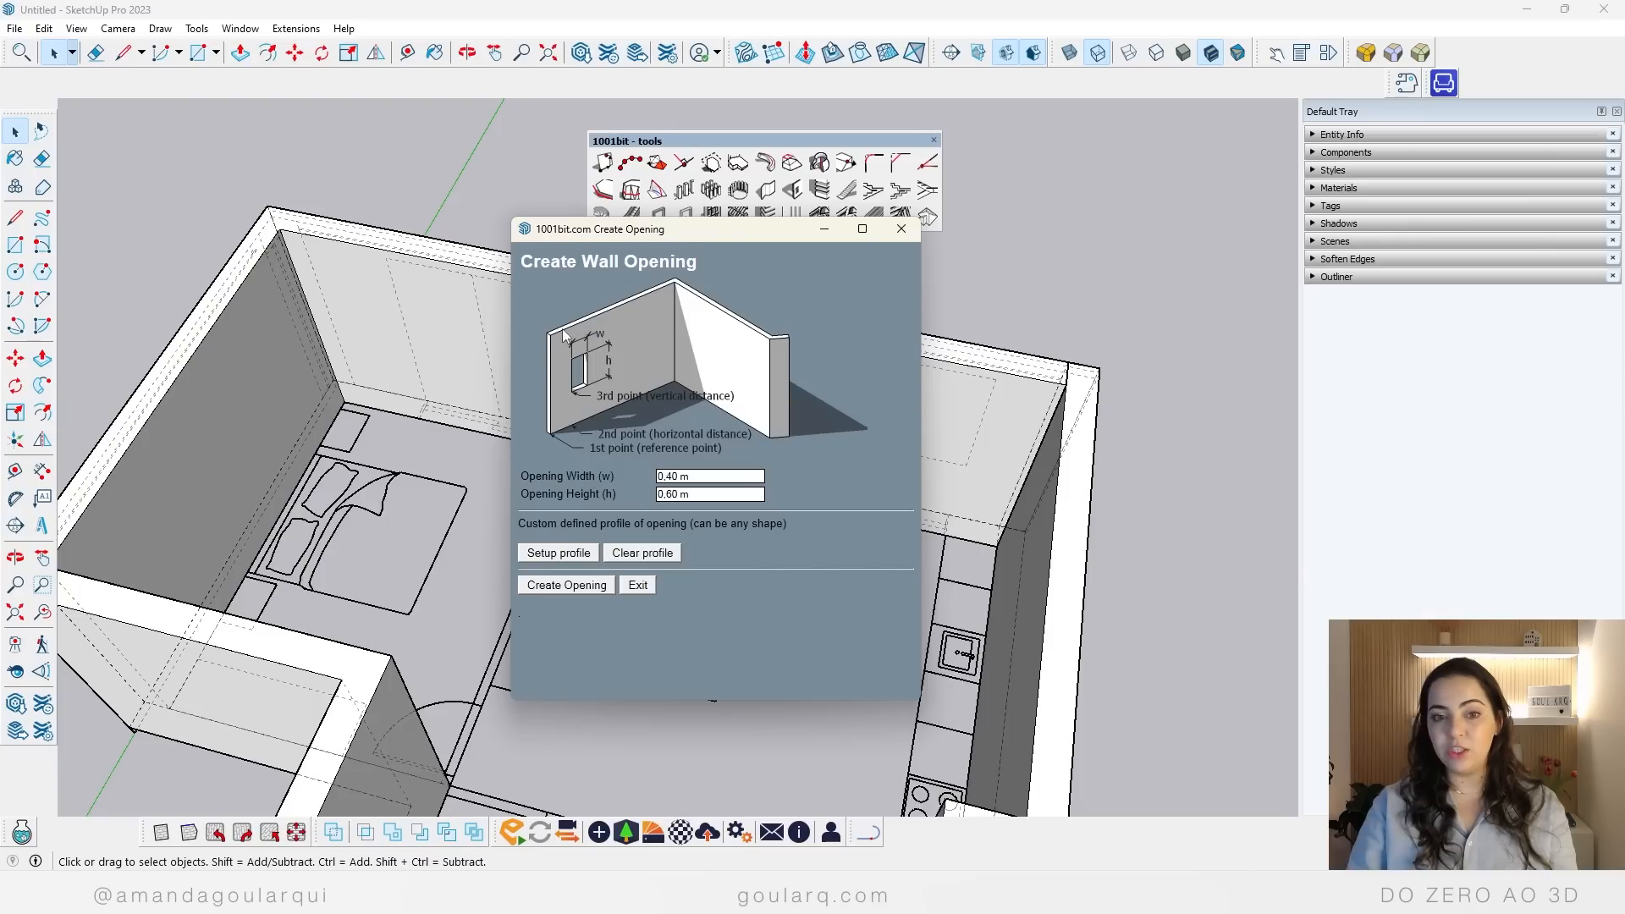
click(710, 477)
text(2)
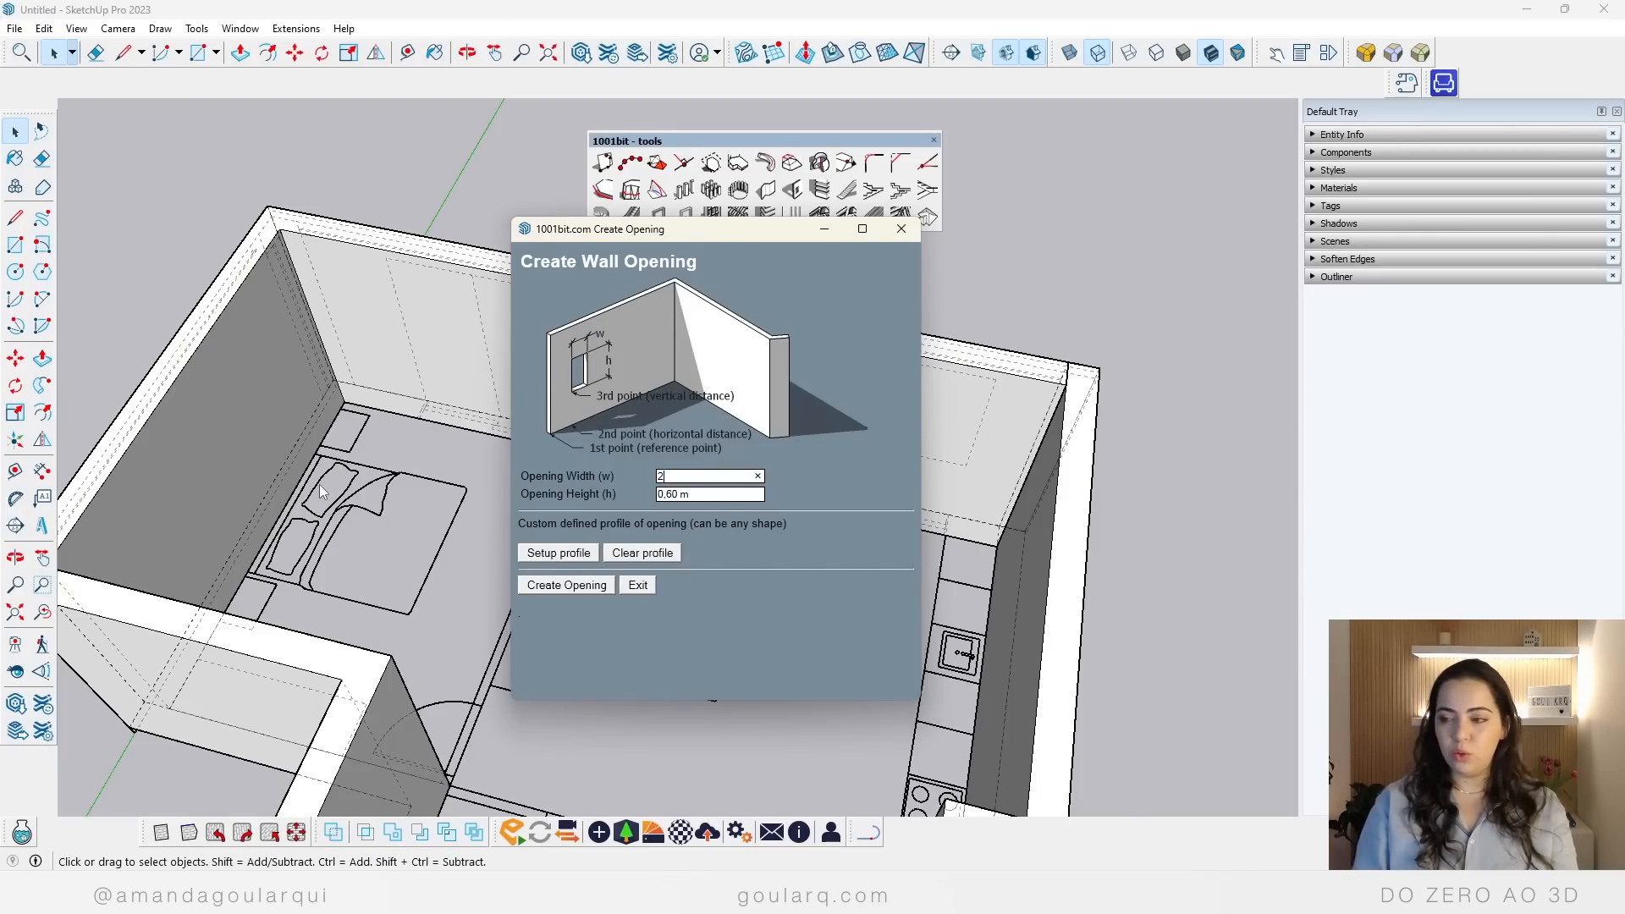
click(715, 493)
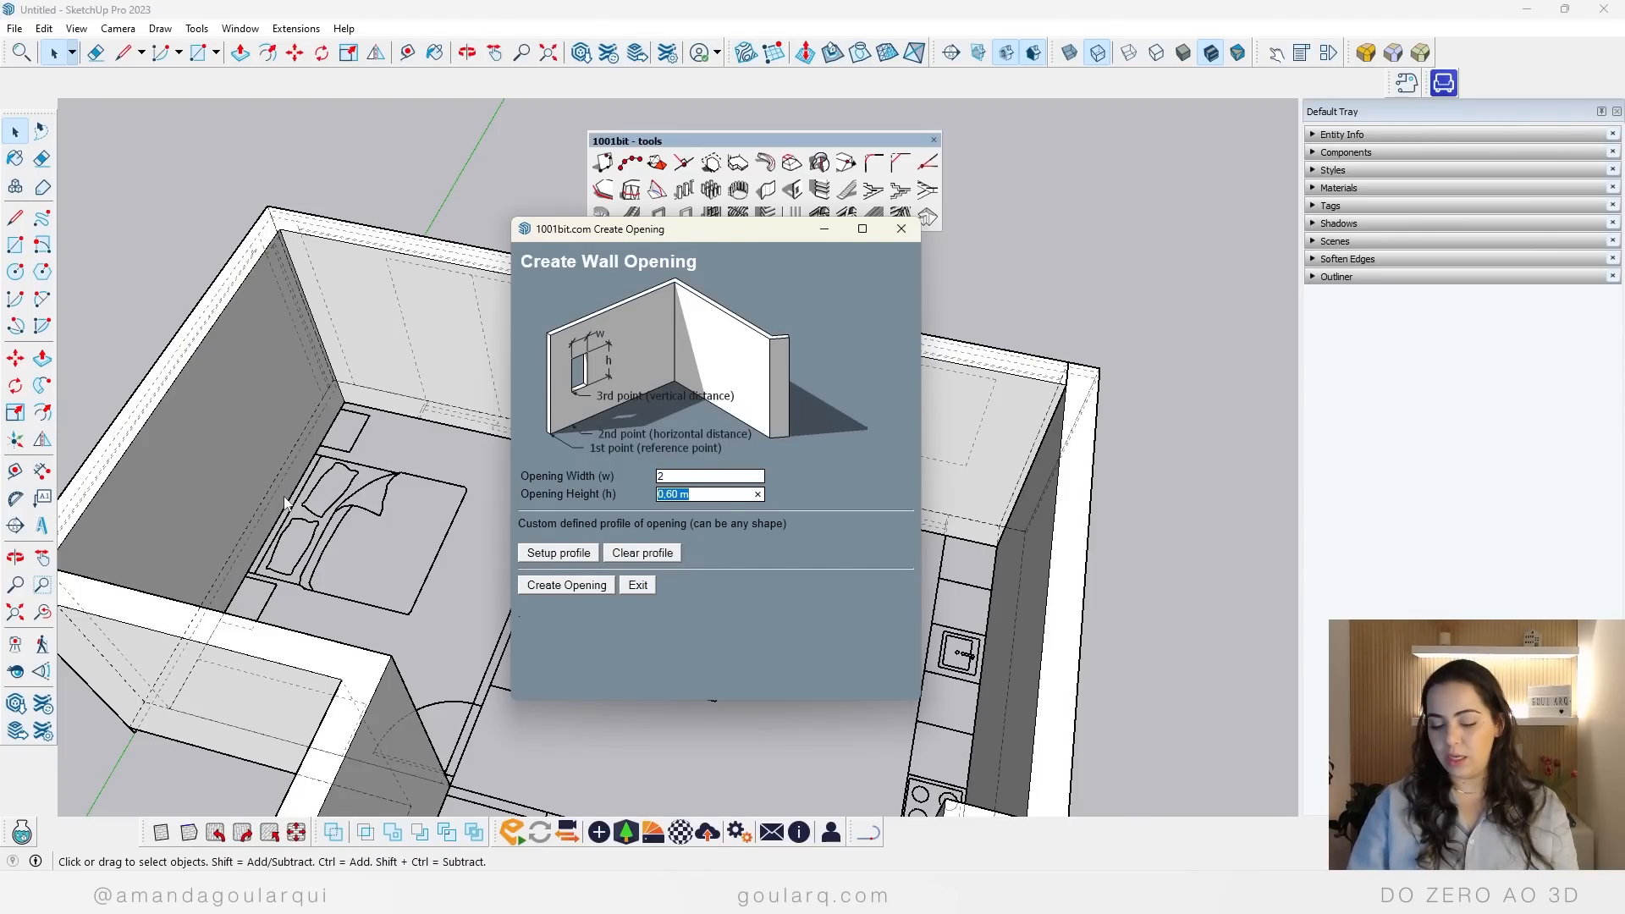
text(2,5)
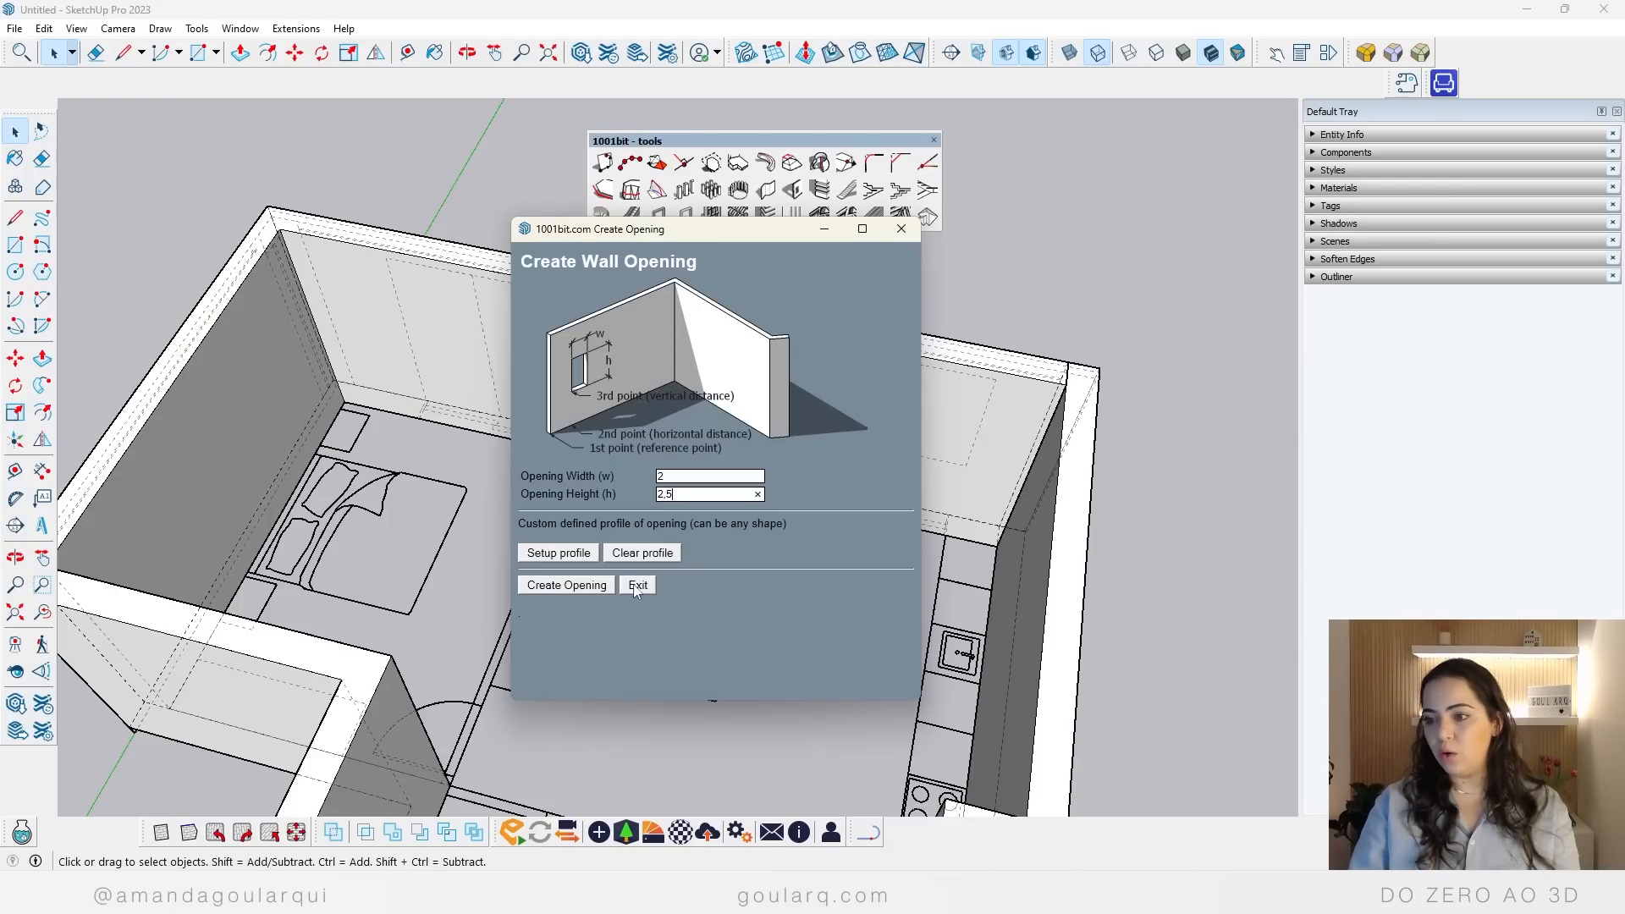
click(565, 585)
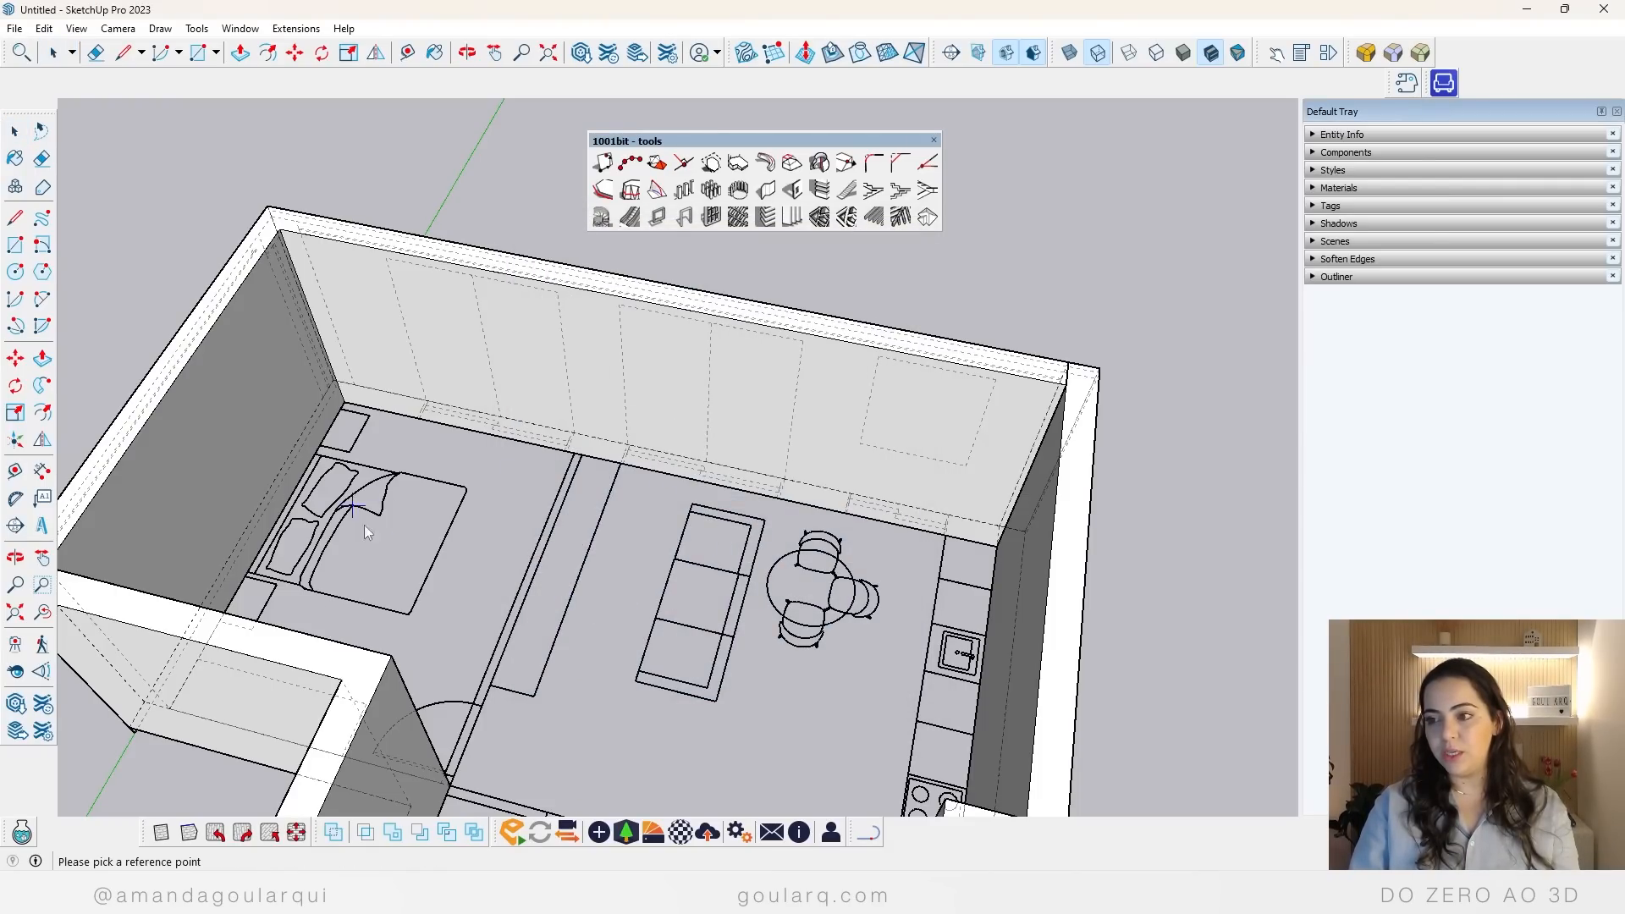
scroll(315, 373, up, 3)
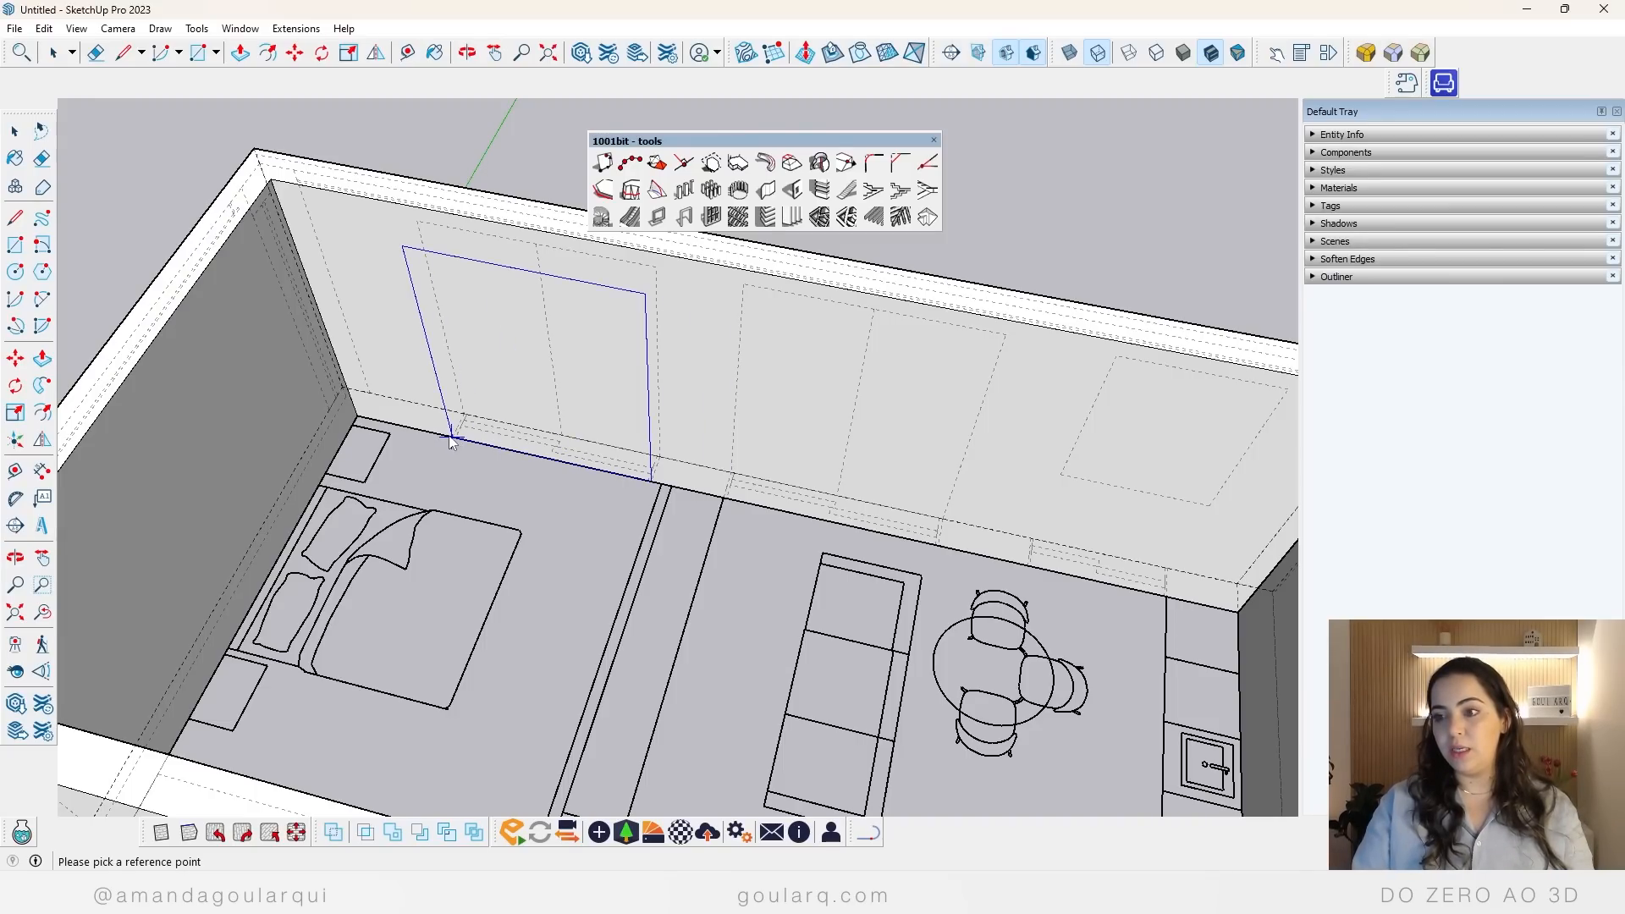
click(451, 441)
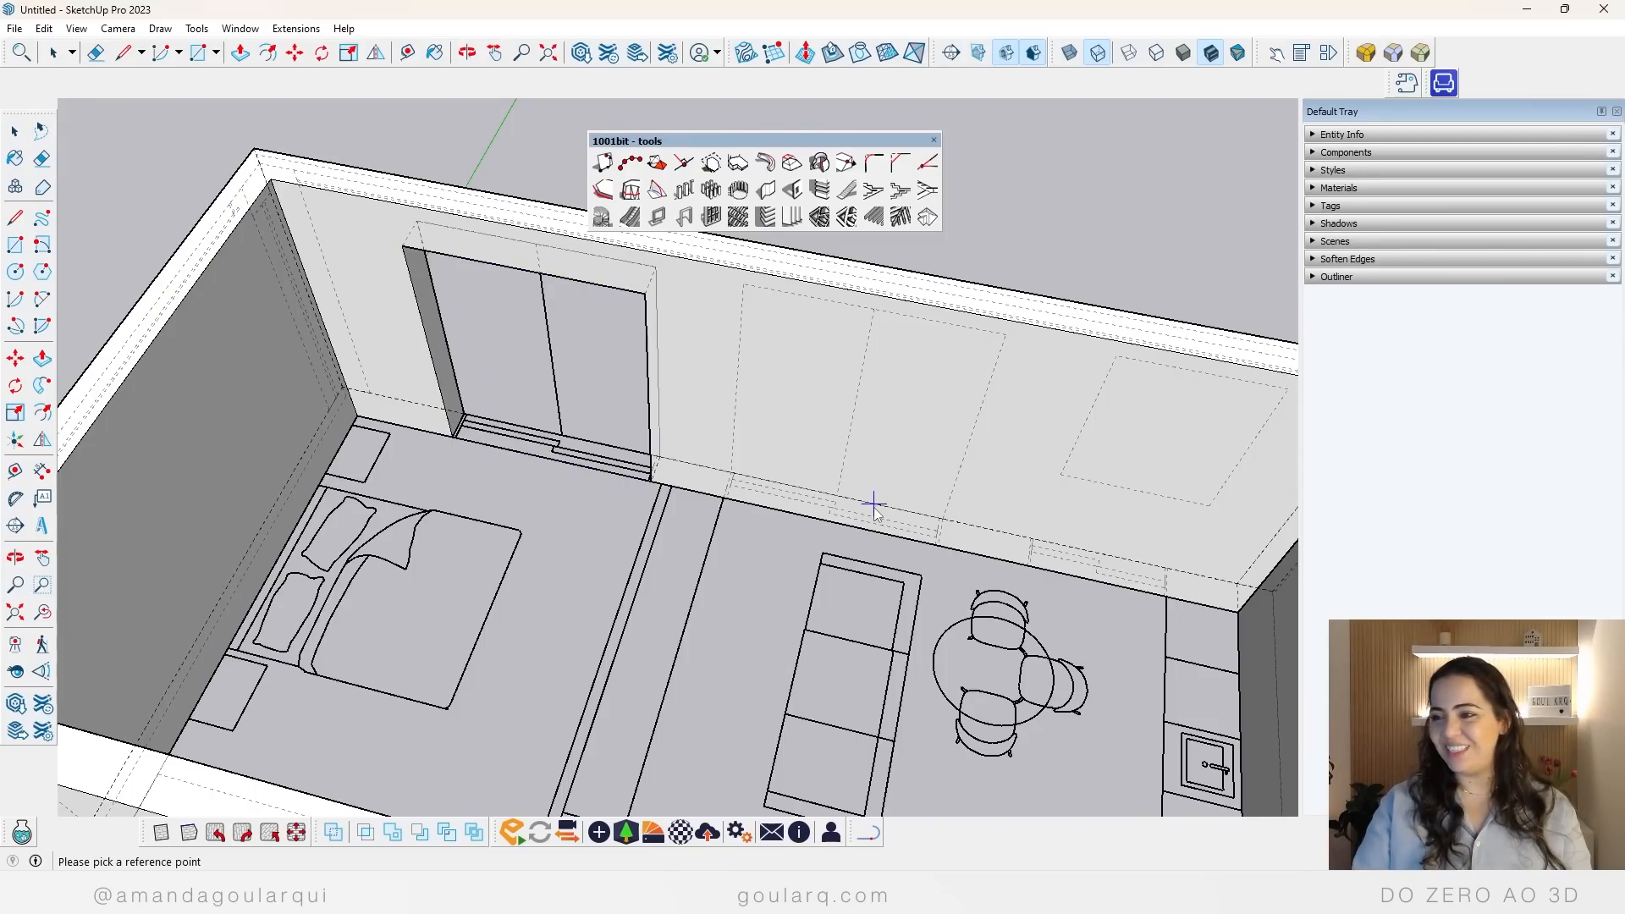
click(723, 506)
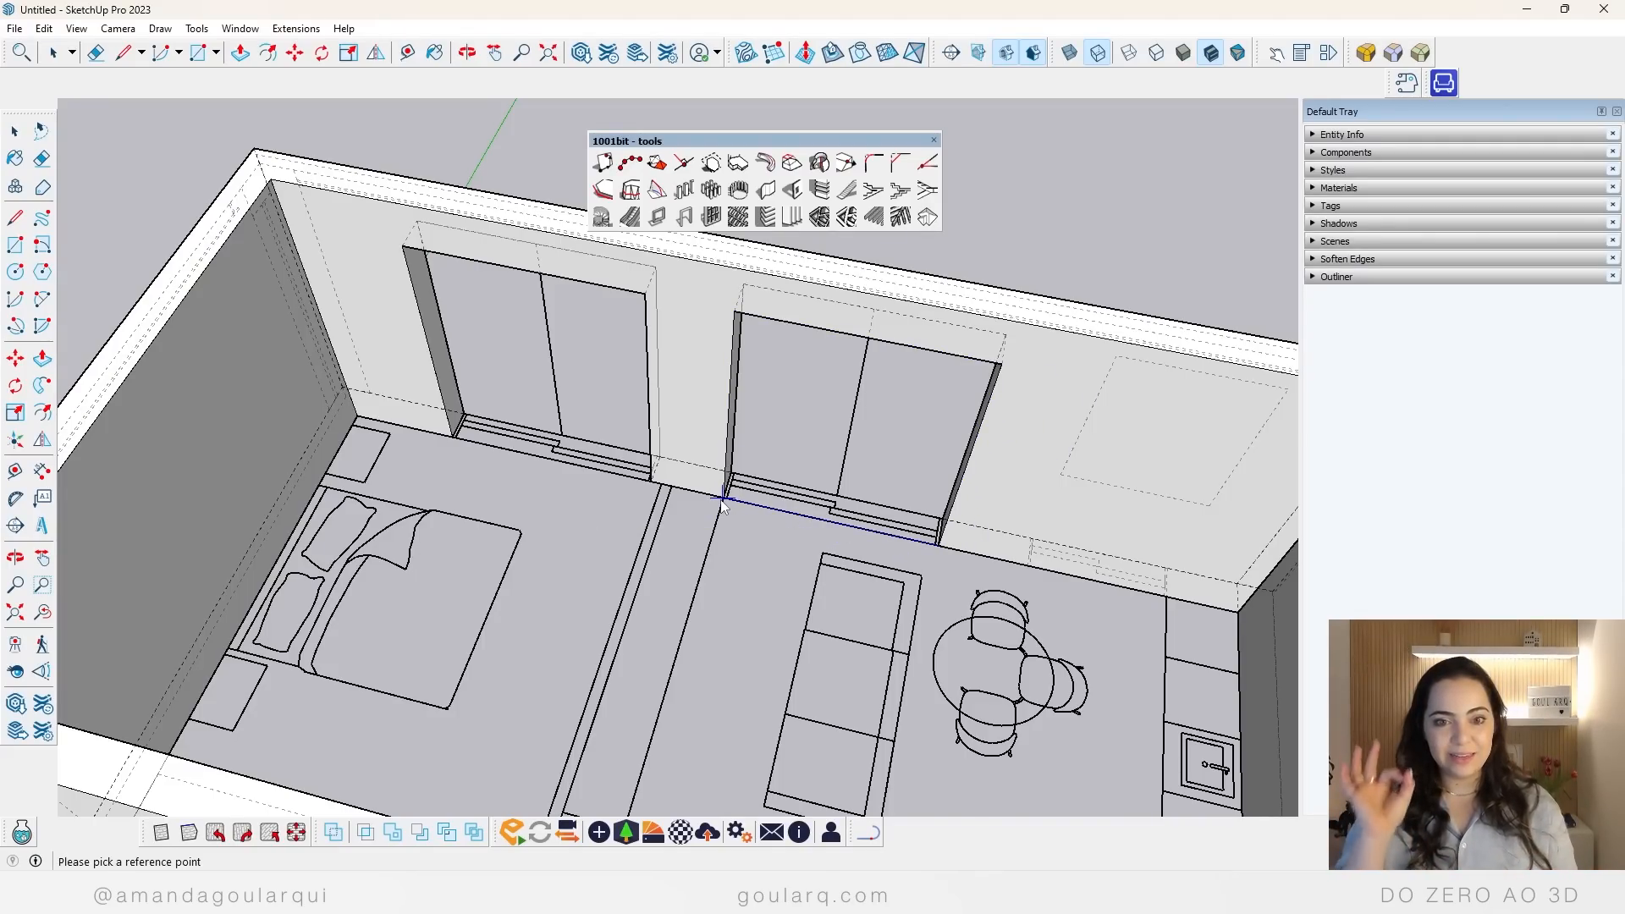
scroll(593, 416, down, 5)
scroll(739, 465, up, 6)
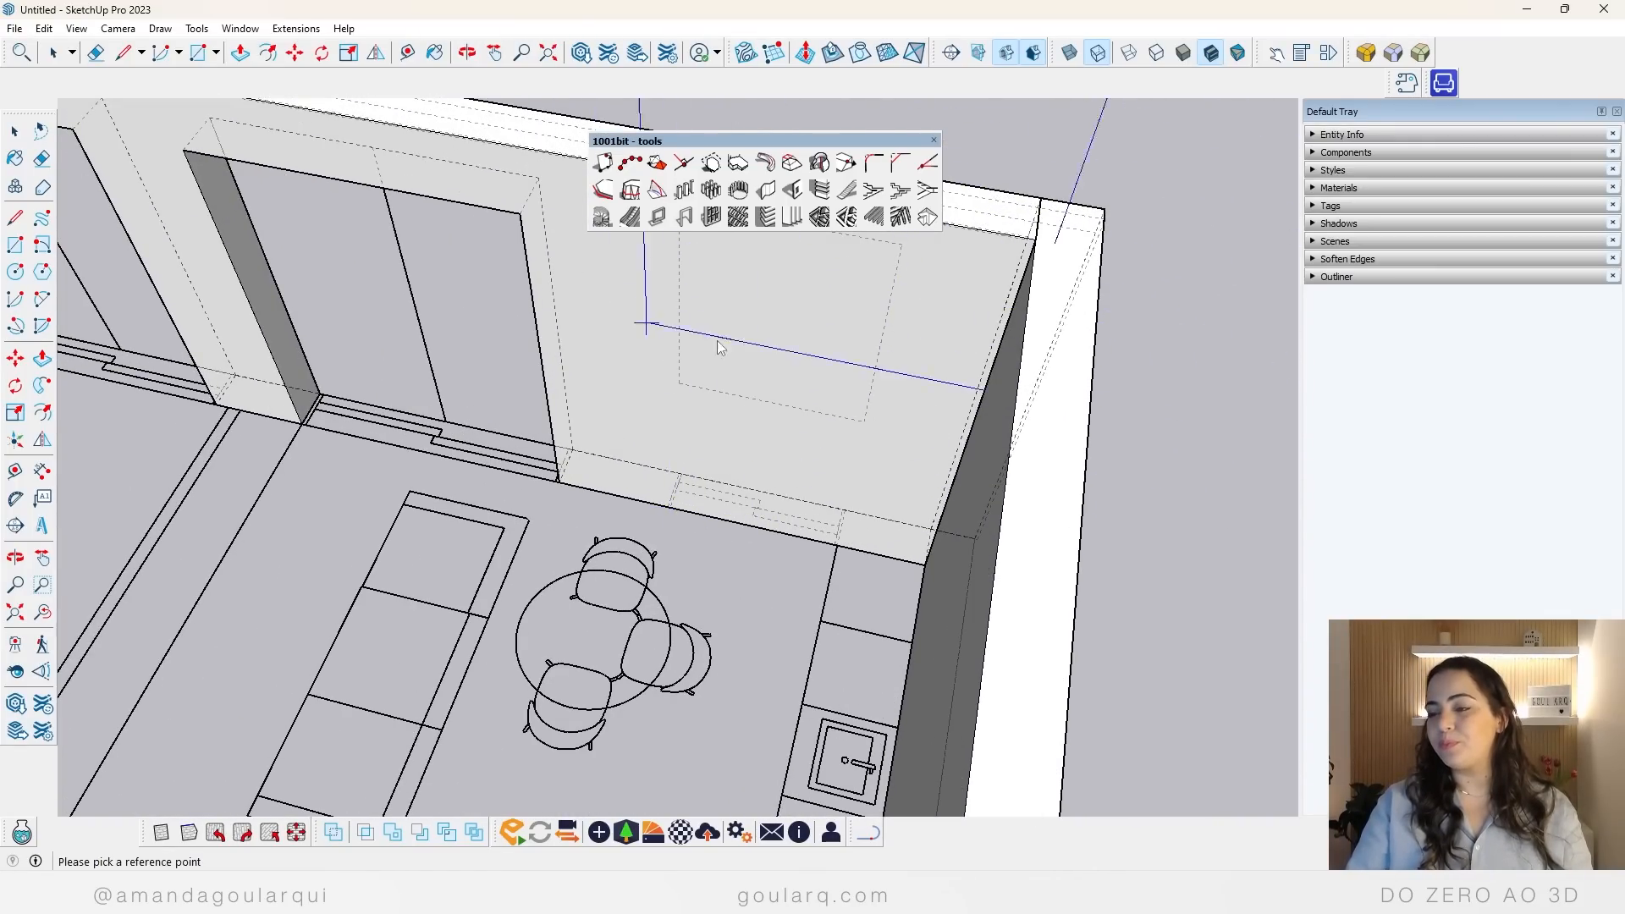
scroll(704, 405, down, 3)
middle_drag(926, 312, 1088, 326)
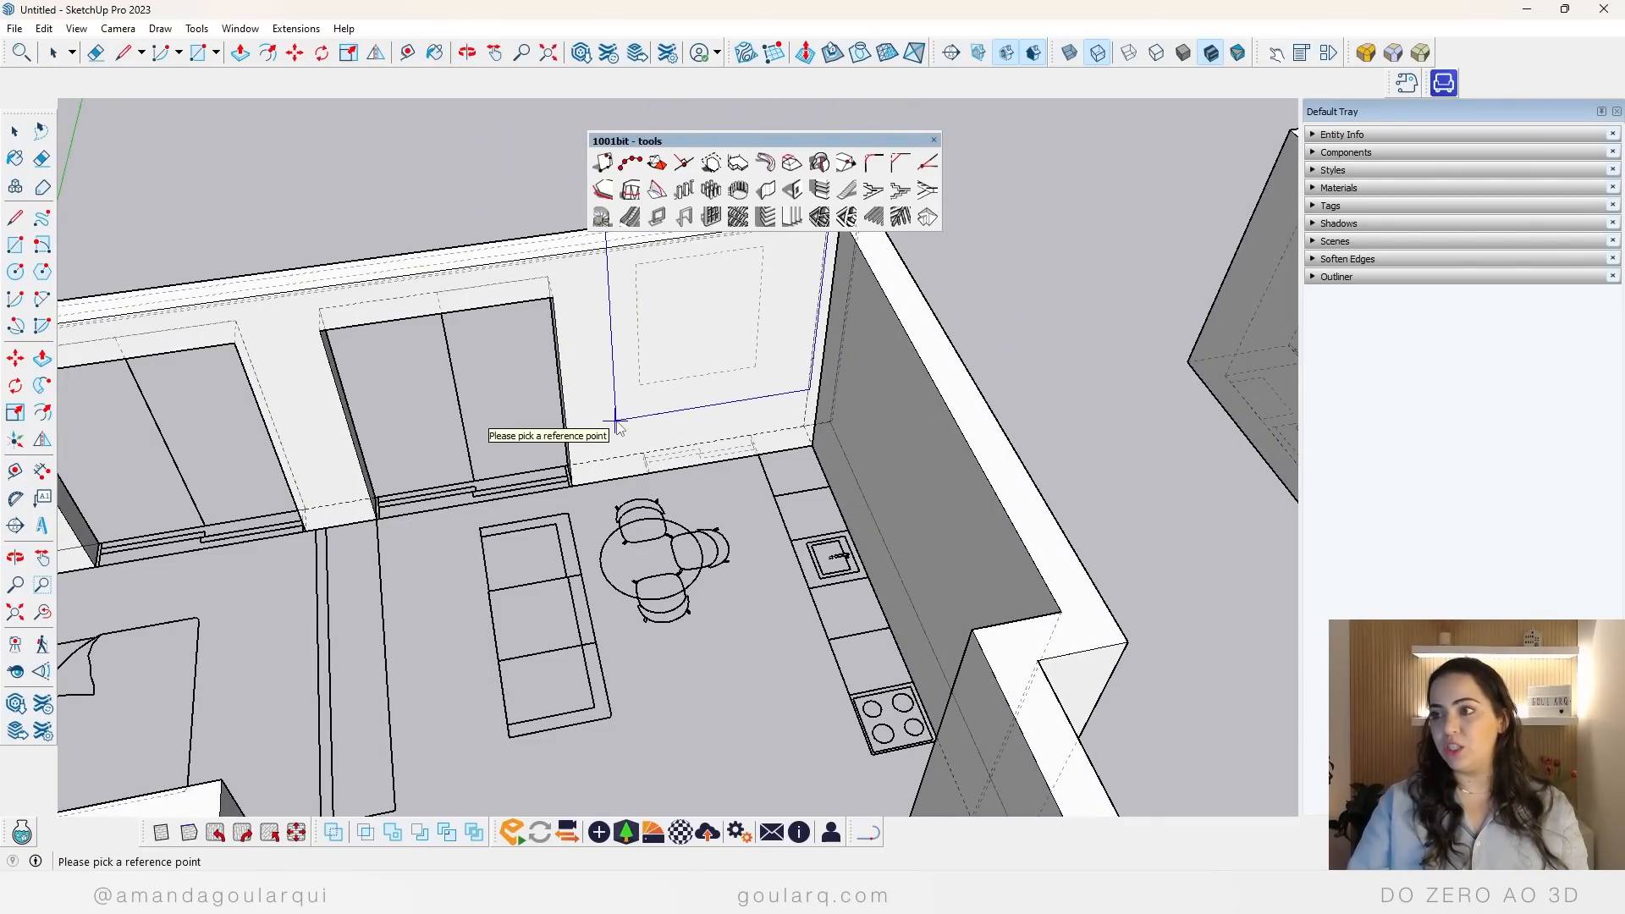
key(space)
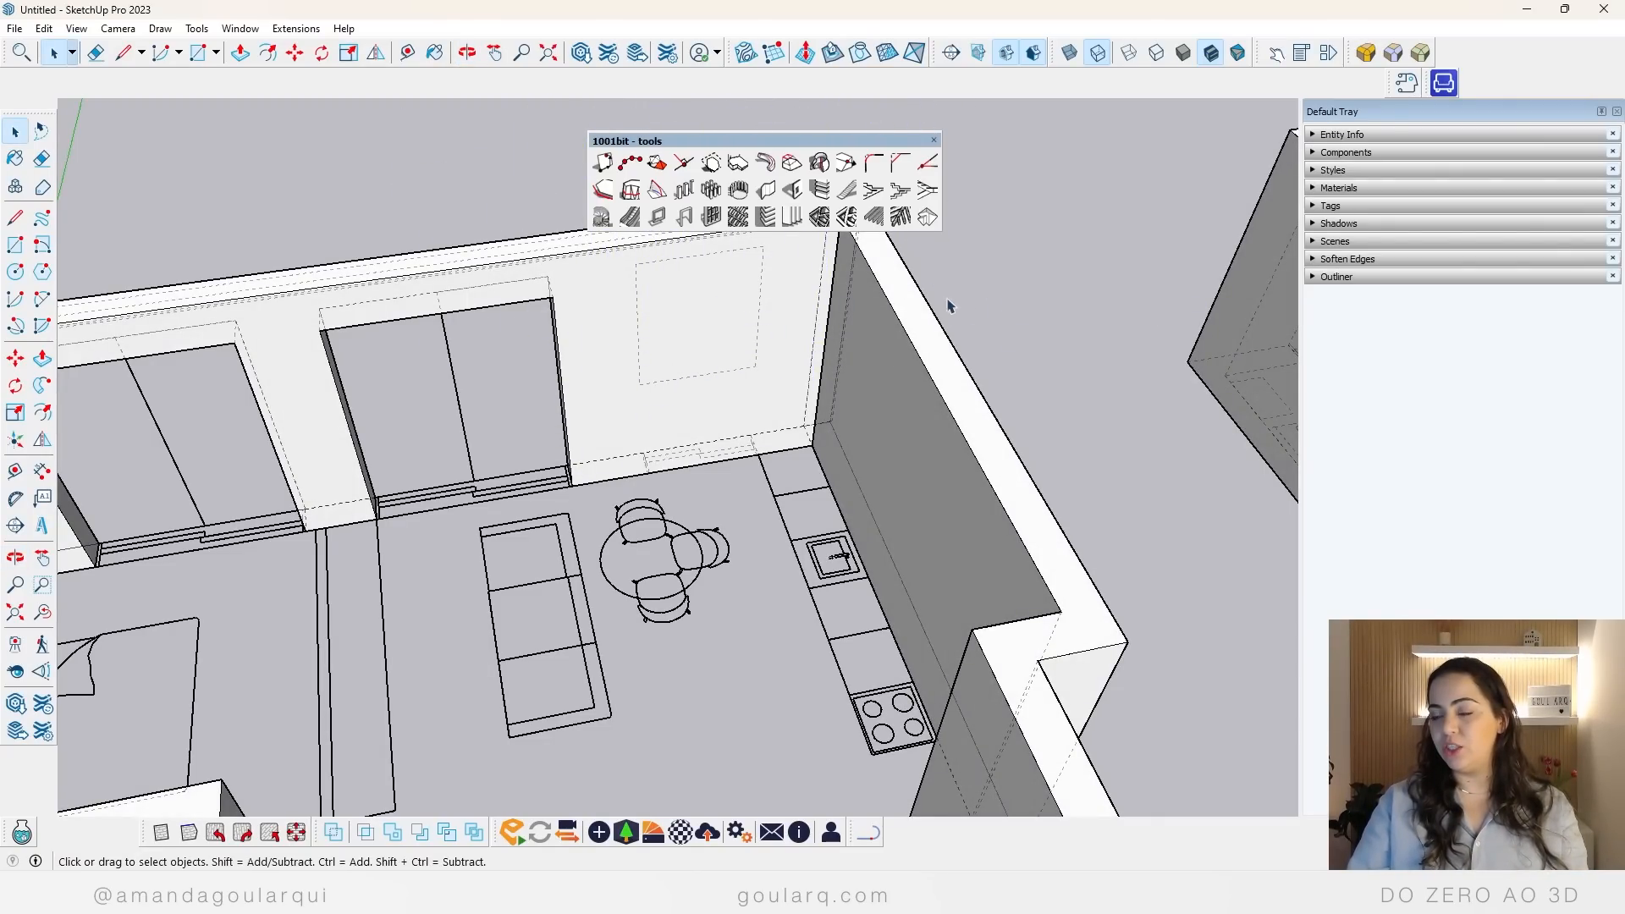
click(795, 191)
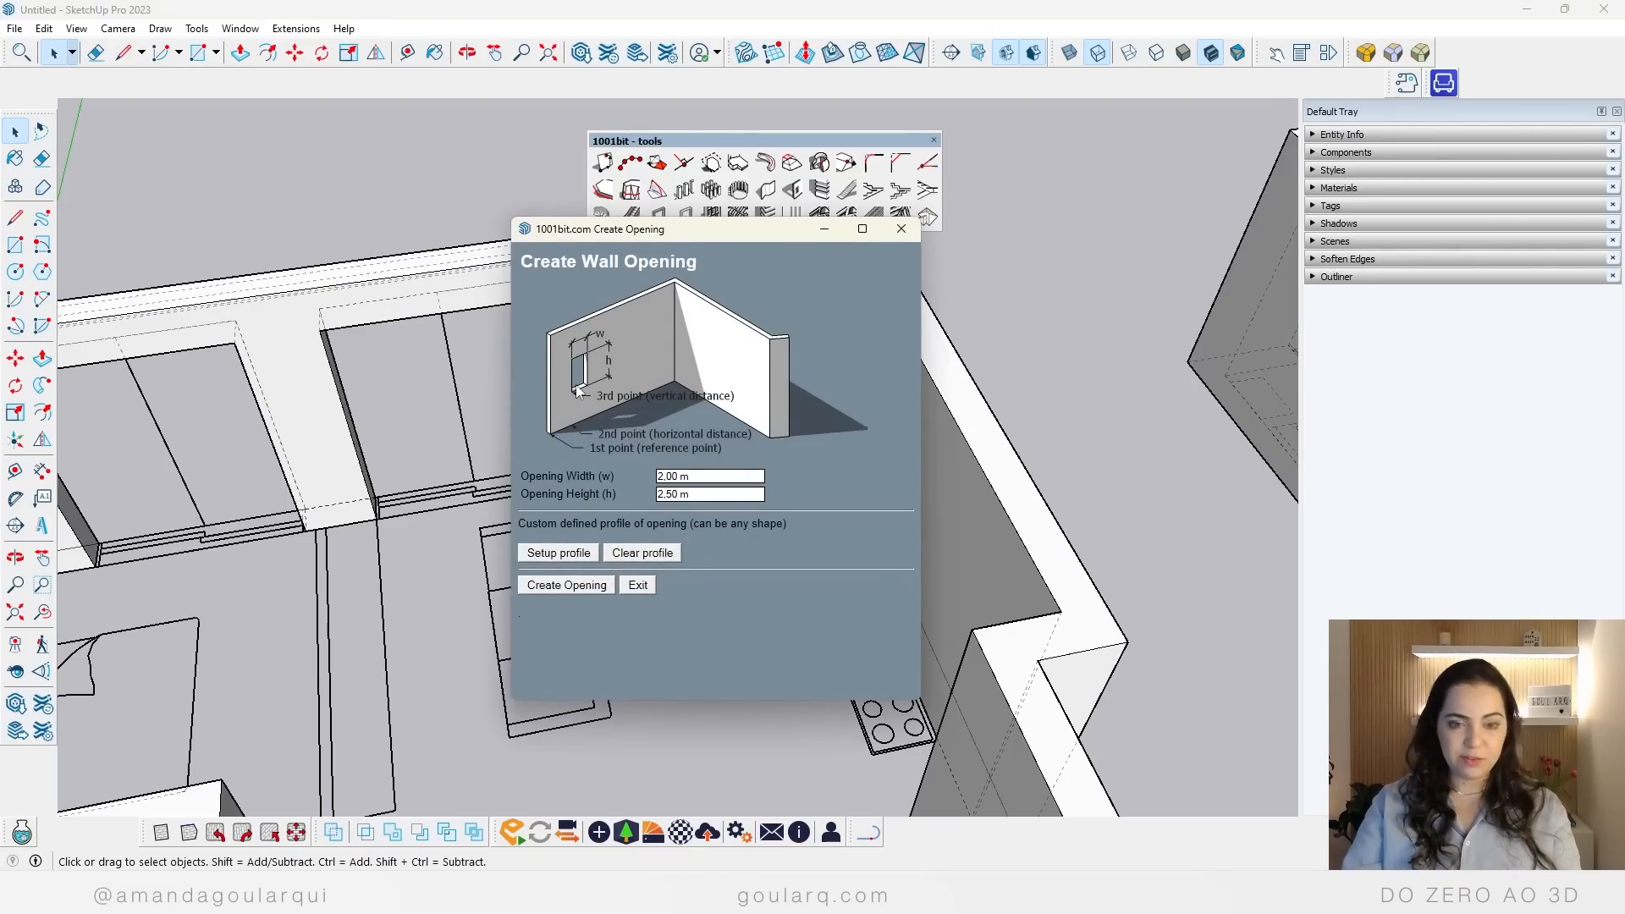
click(899, 230)
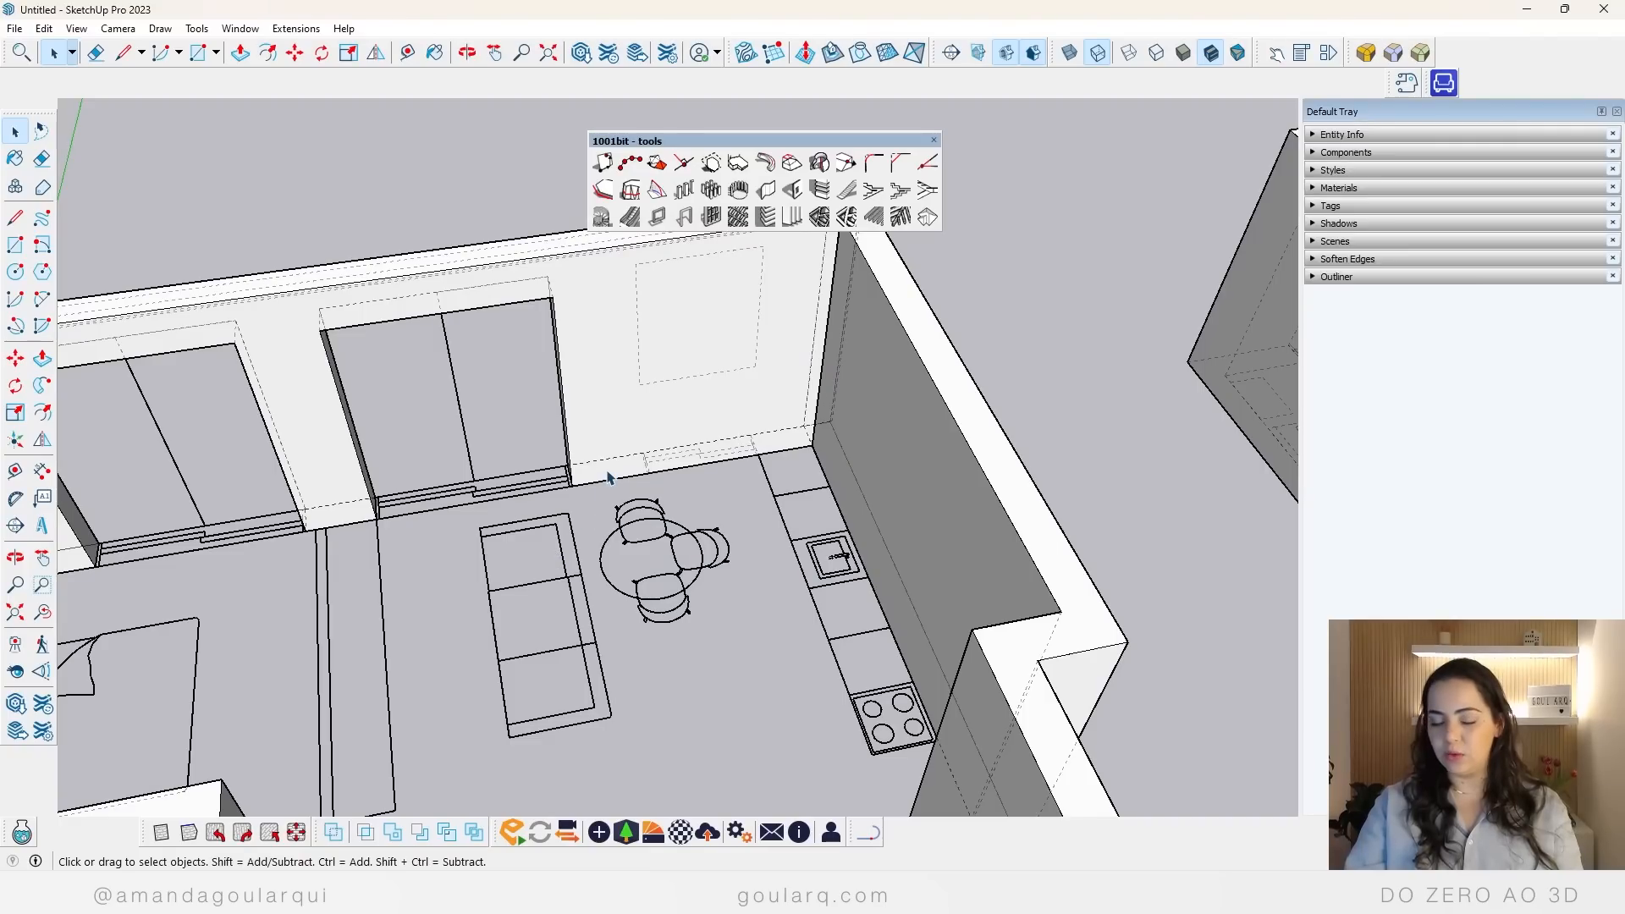
Step: Place a horizontal guide above the floor line on the dining area's facade wall to mark the window sill
key(t)
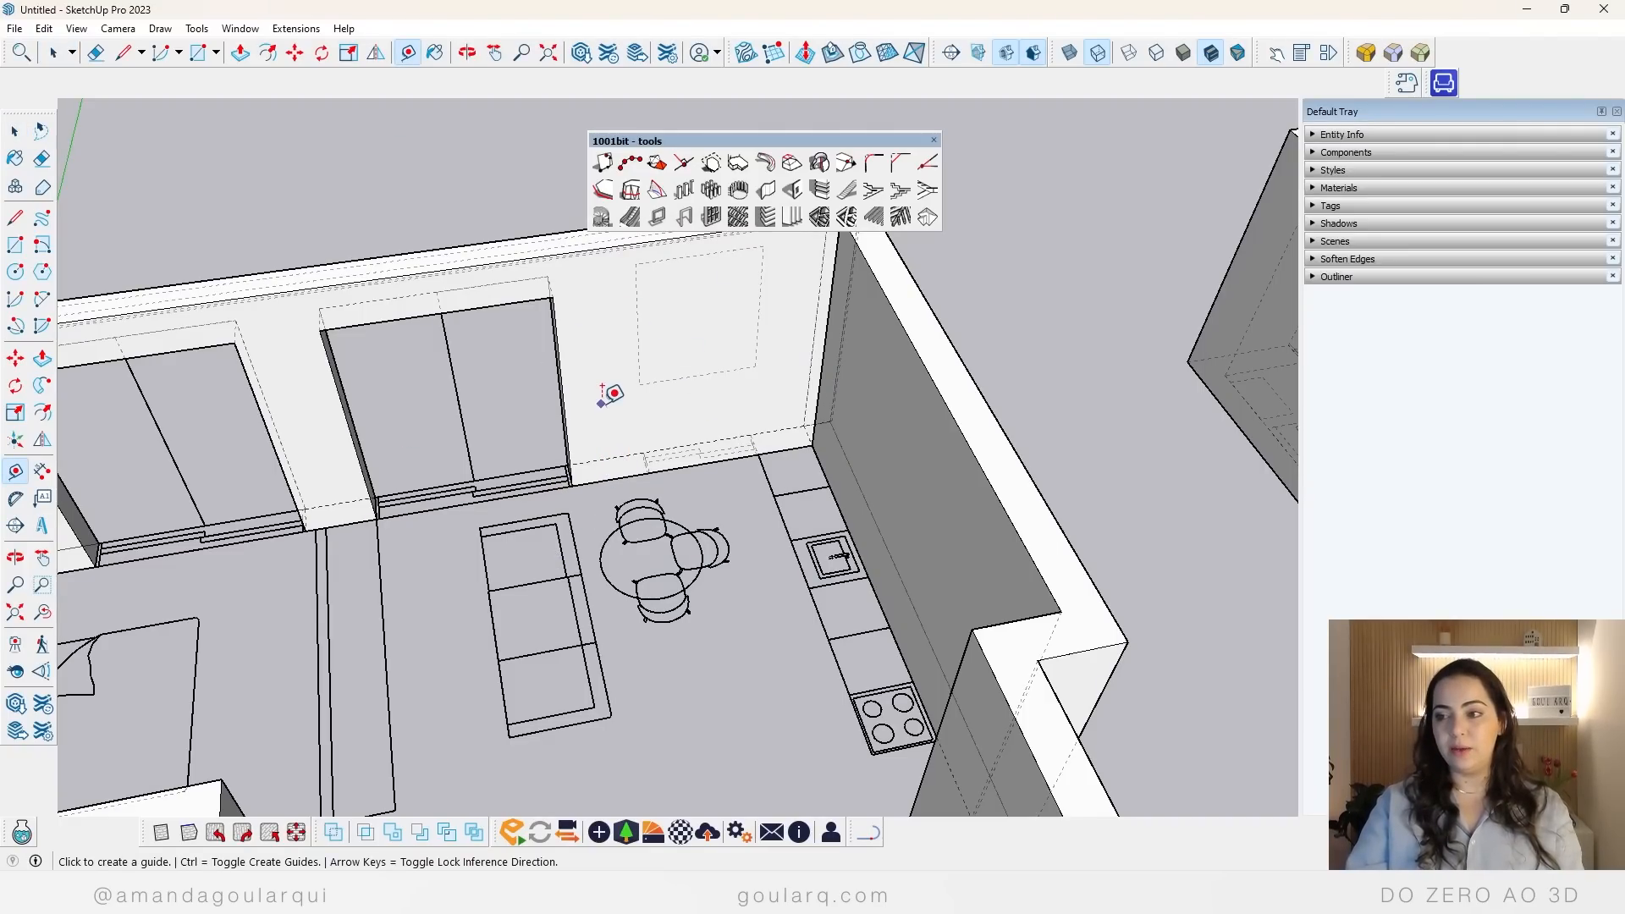
click(614, 477)
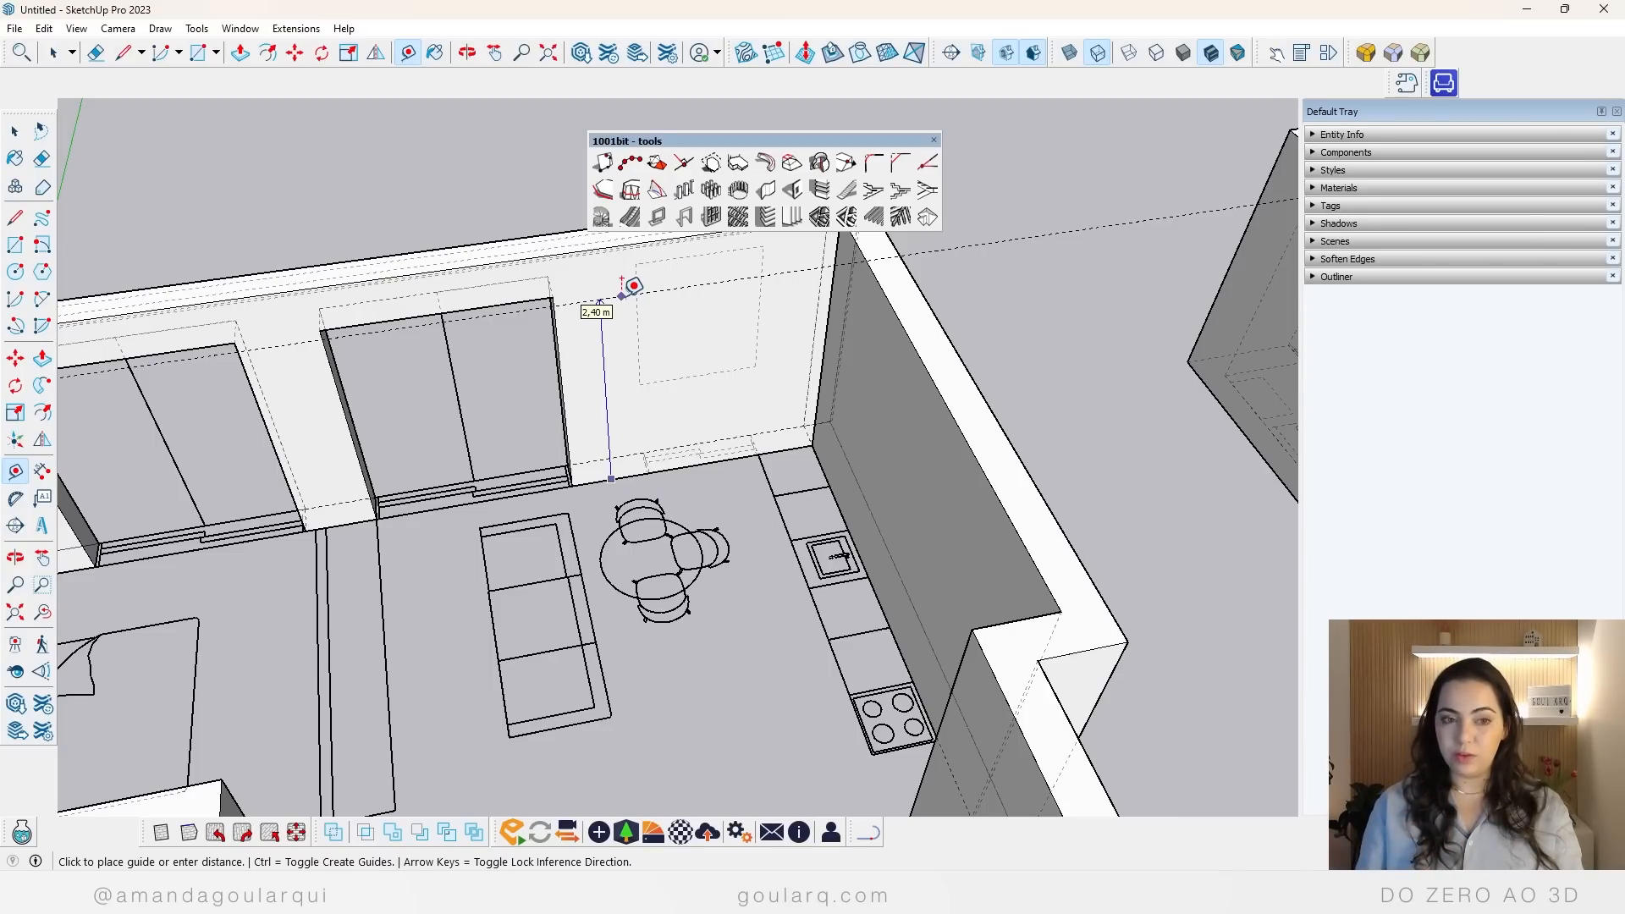
key(Up)
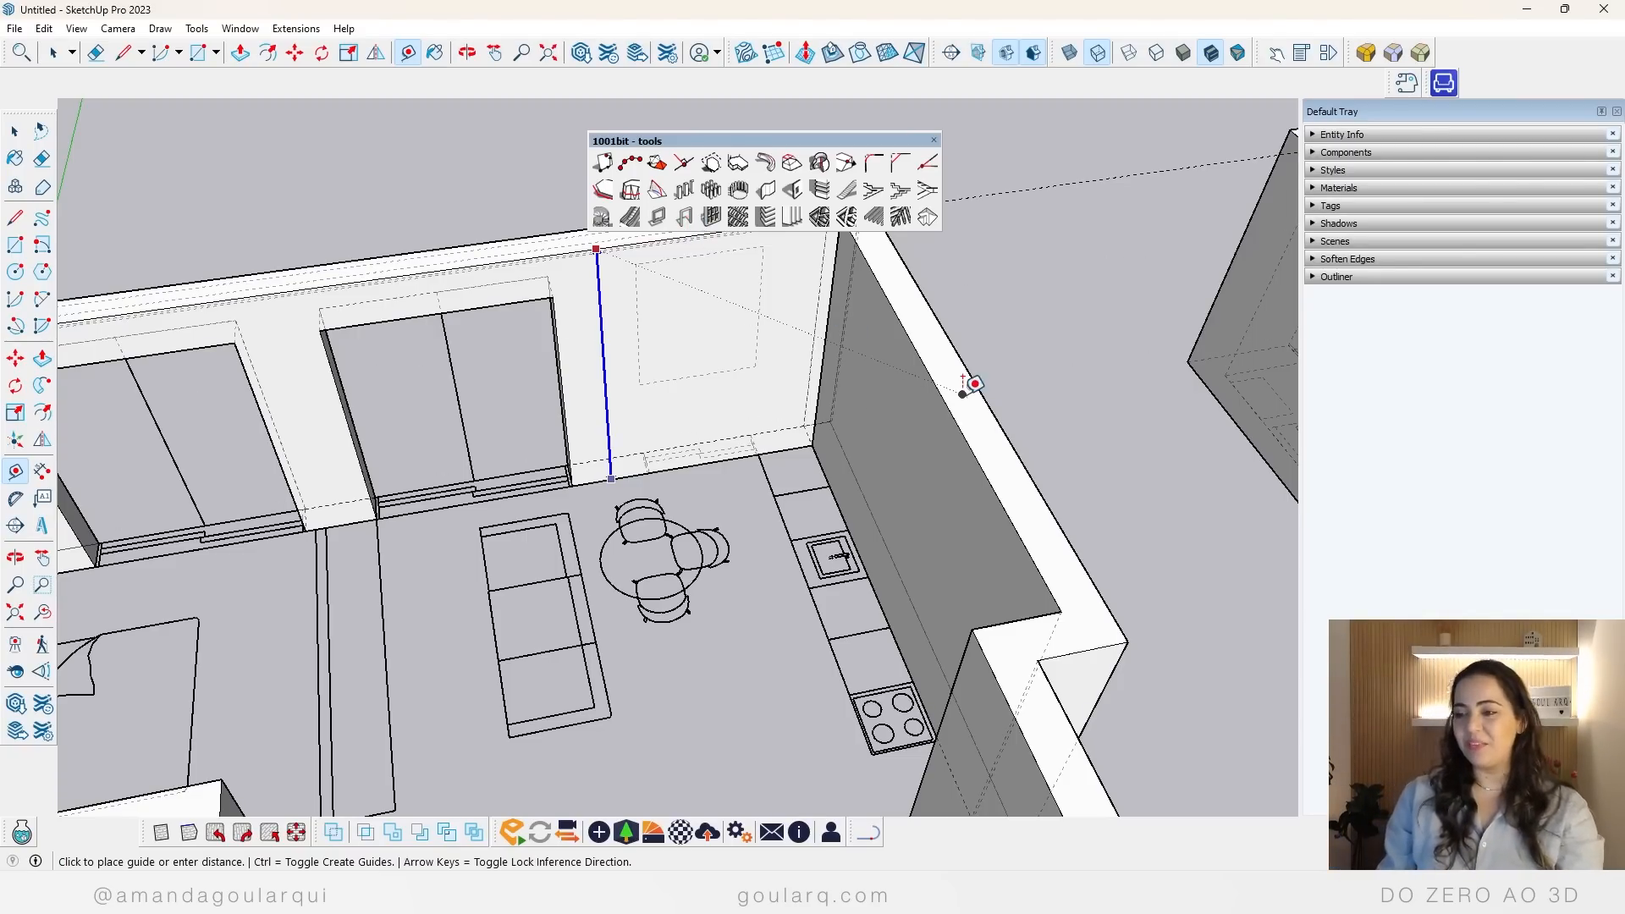
click(629, 379)
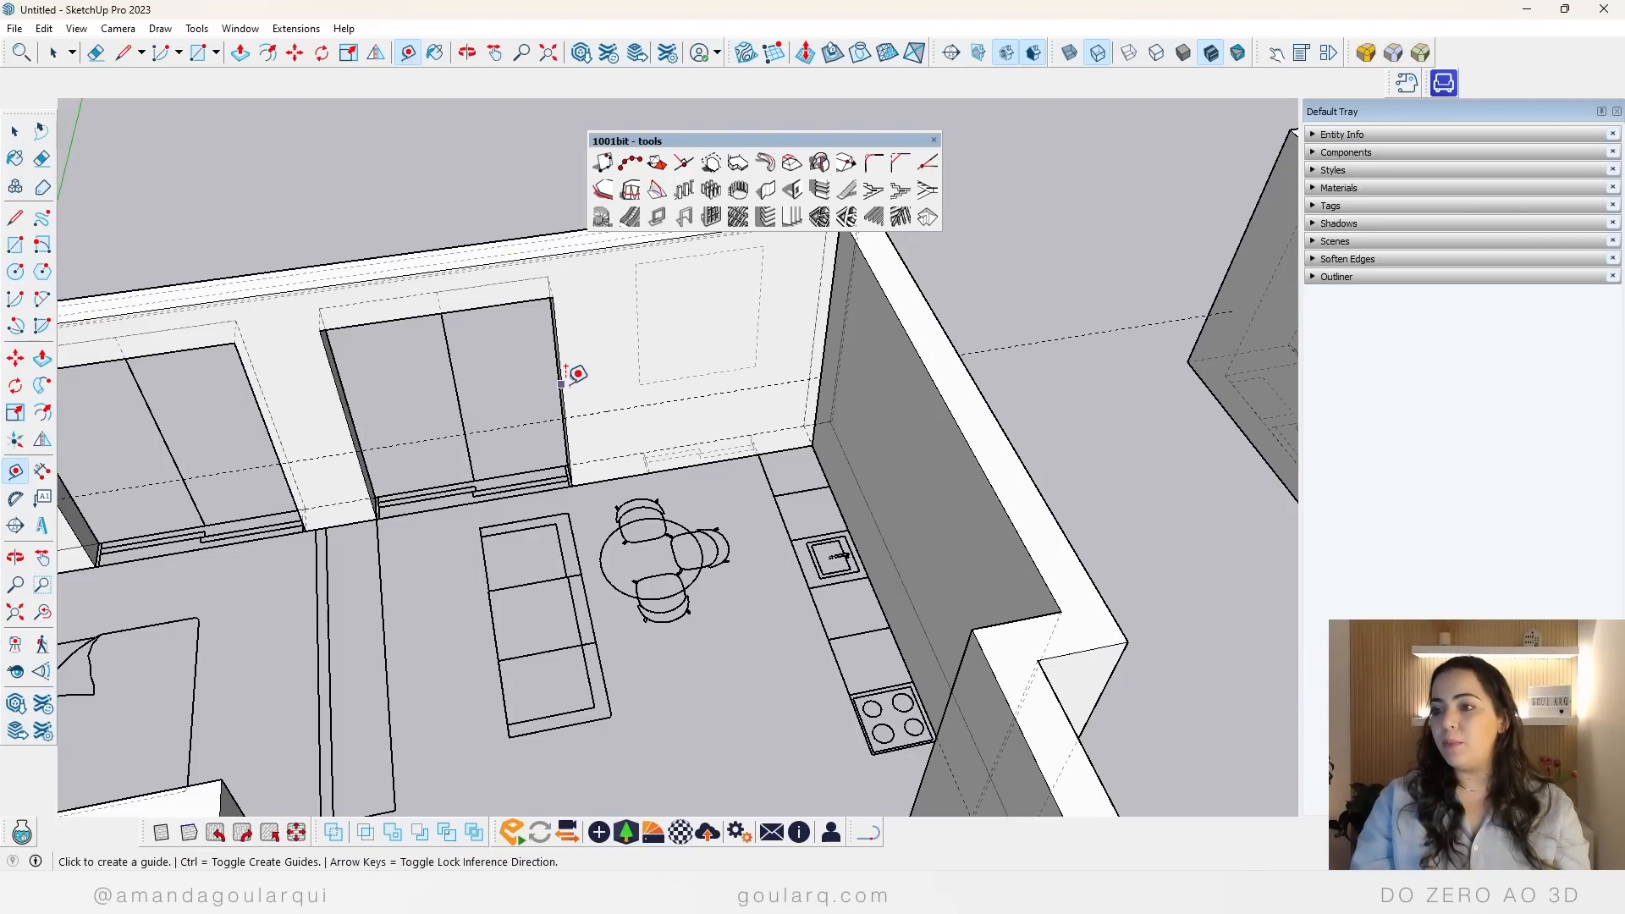
Step: Place a vertical guide about 0.80 m from the living room door's jamb, at the window's edge in the plan, and hide the back edges
scroll(592, 394, up, 3)
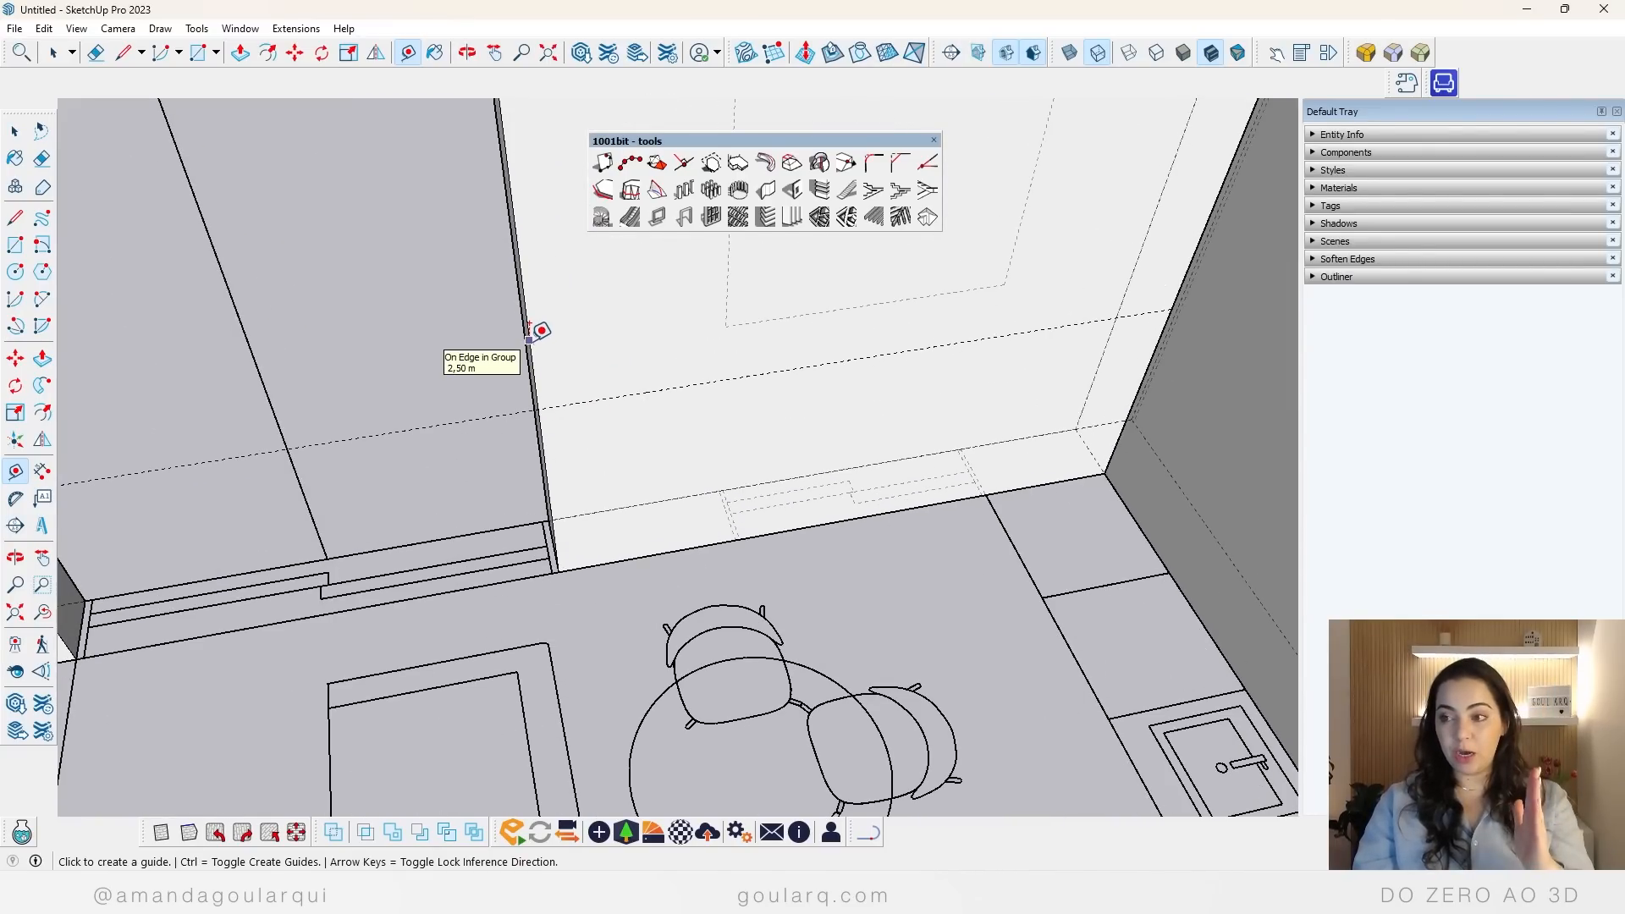
click(528, 338)
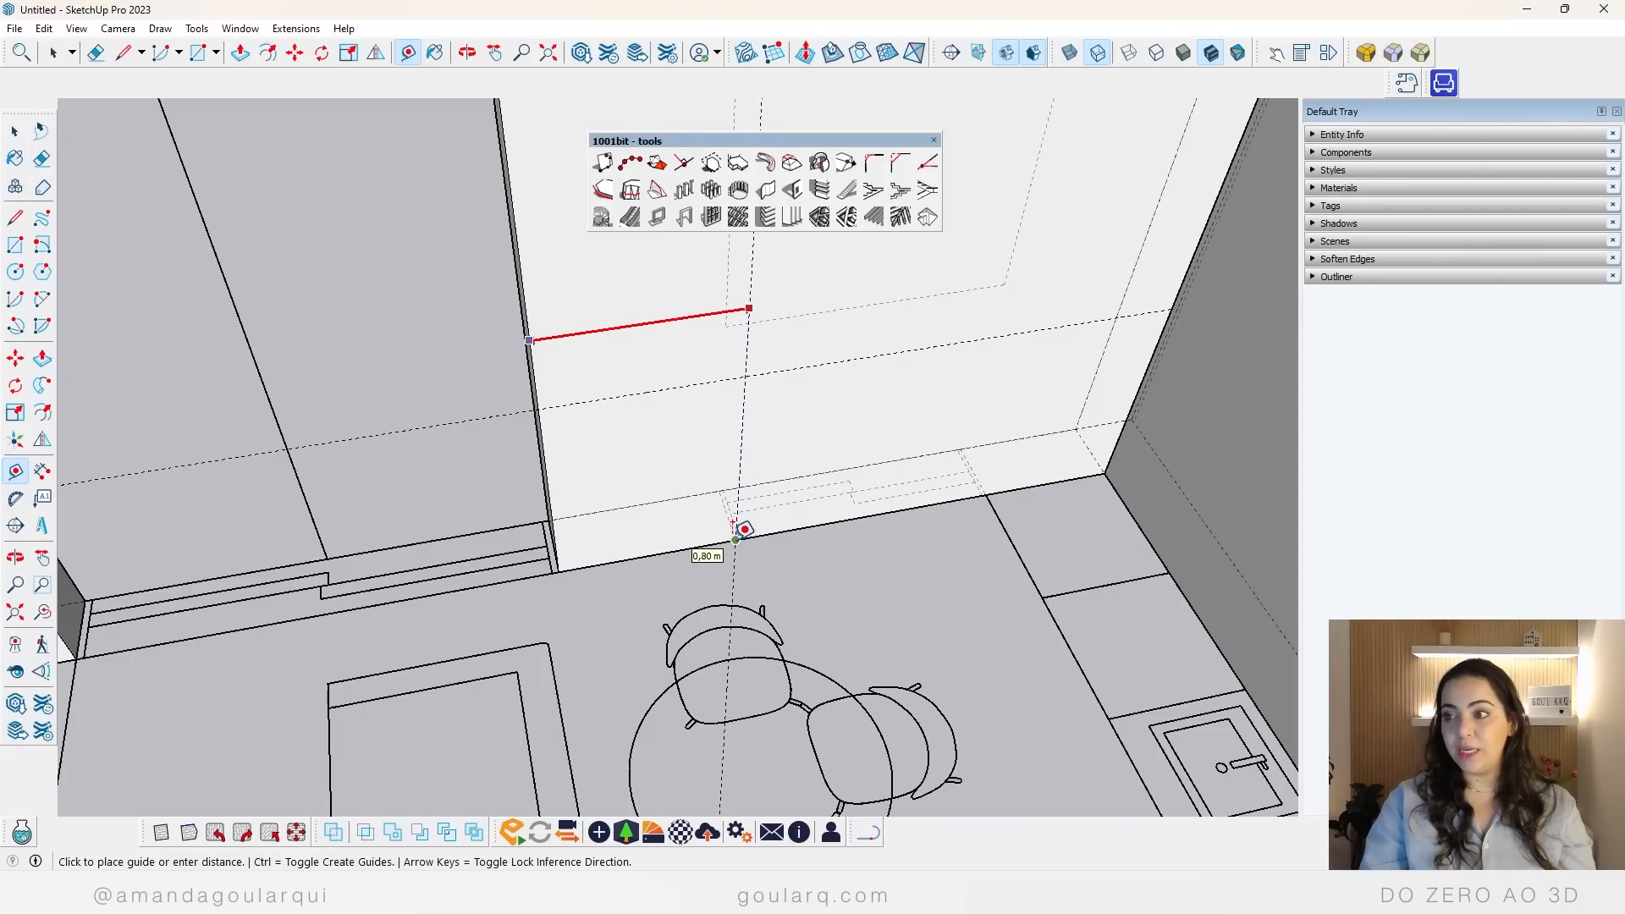
middle_drag(745, 529, 741, 536)
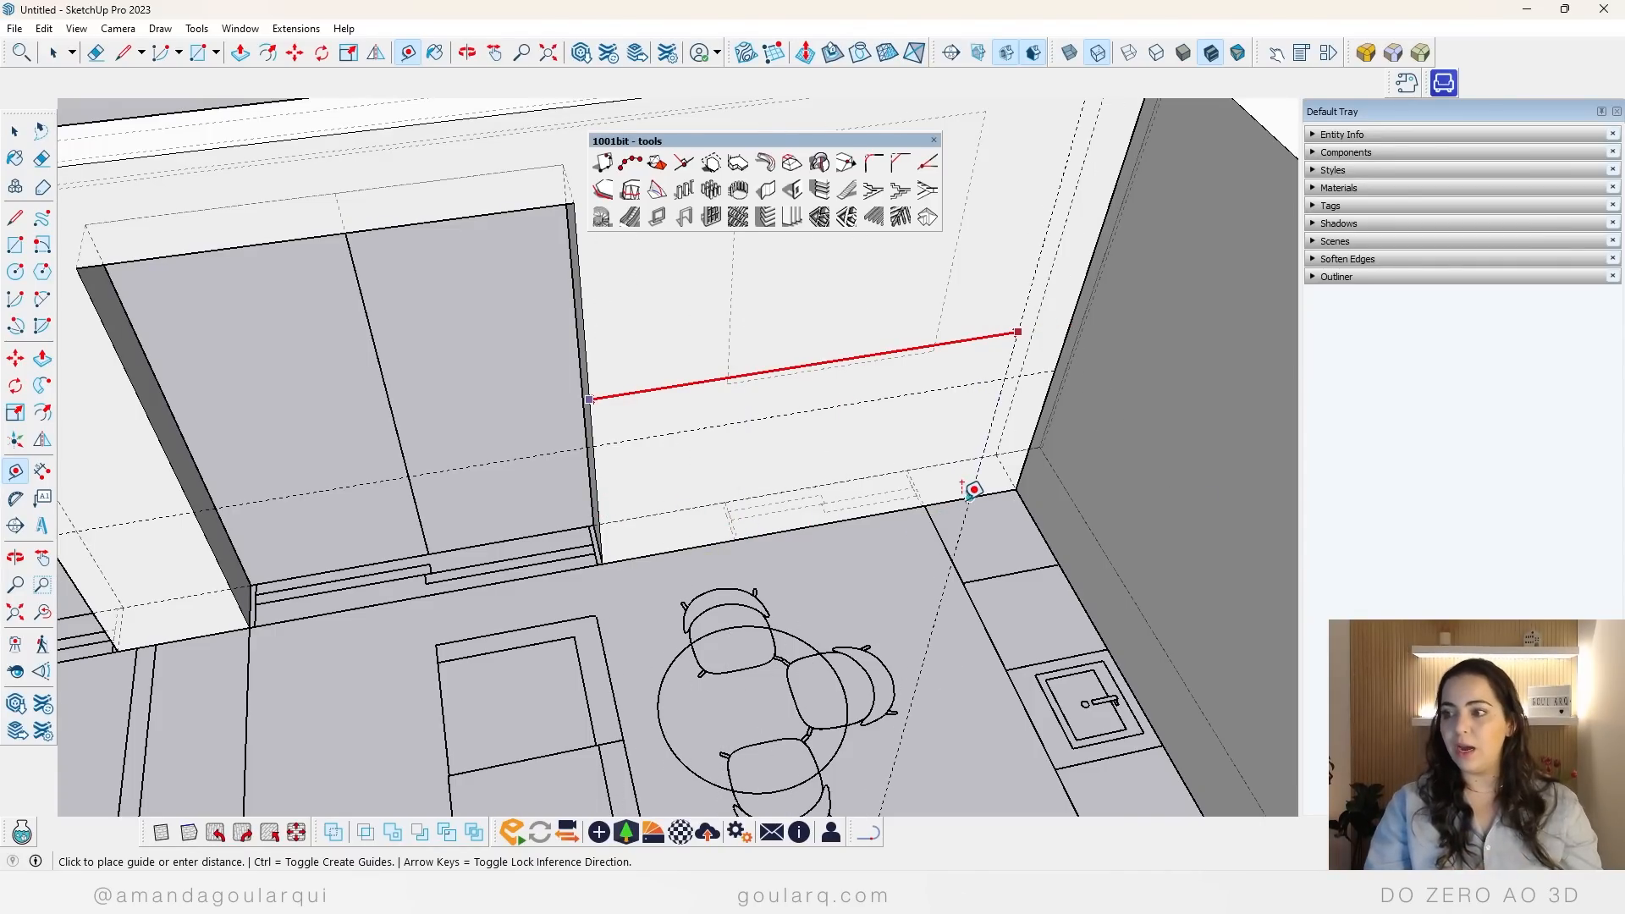
scroll(734, 539, up, 5)
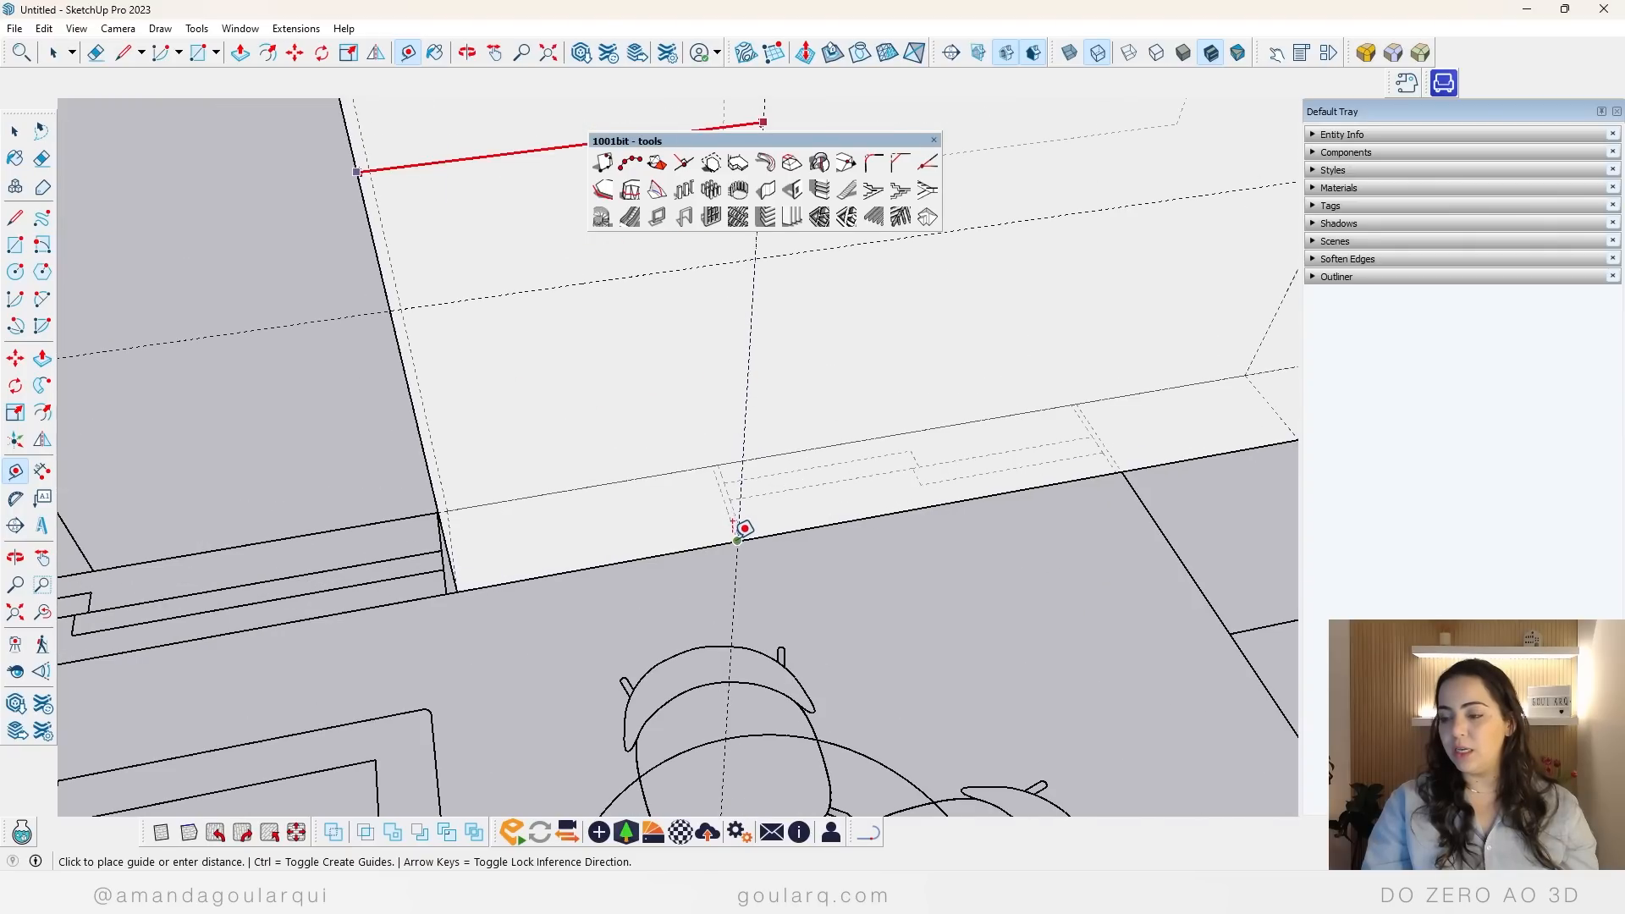
click(735, 539)
scroll(174, 631, down, 2)
scroll(516, 642, down, 4)
middle_drag(515, 642, 634, 468)
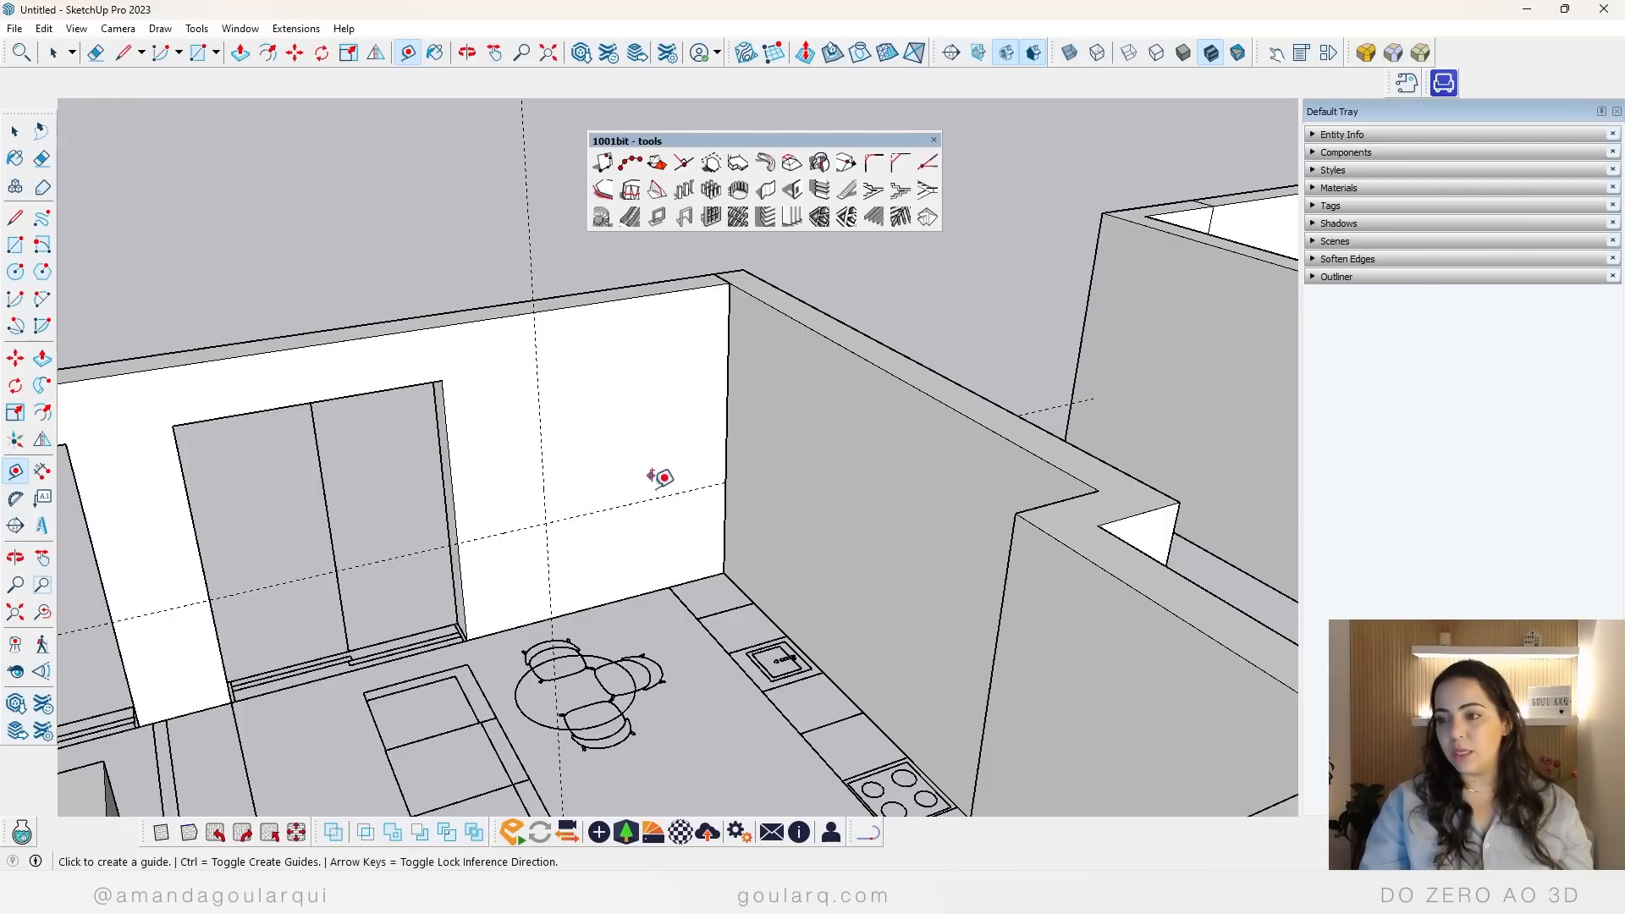
click(544, 498)
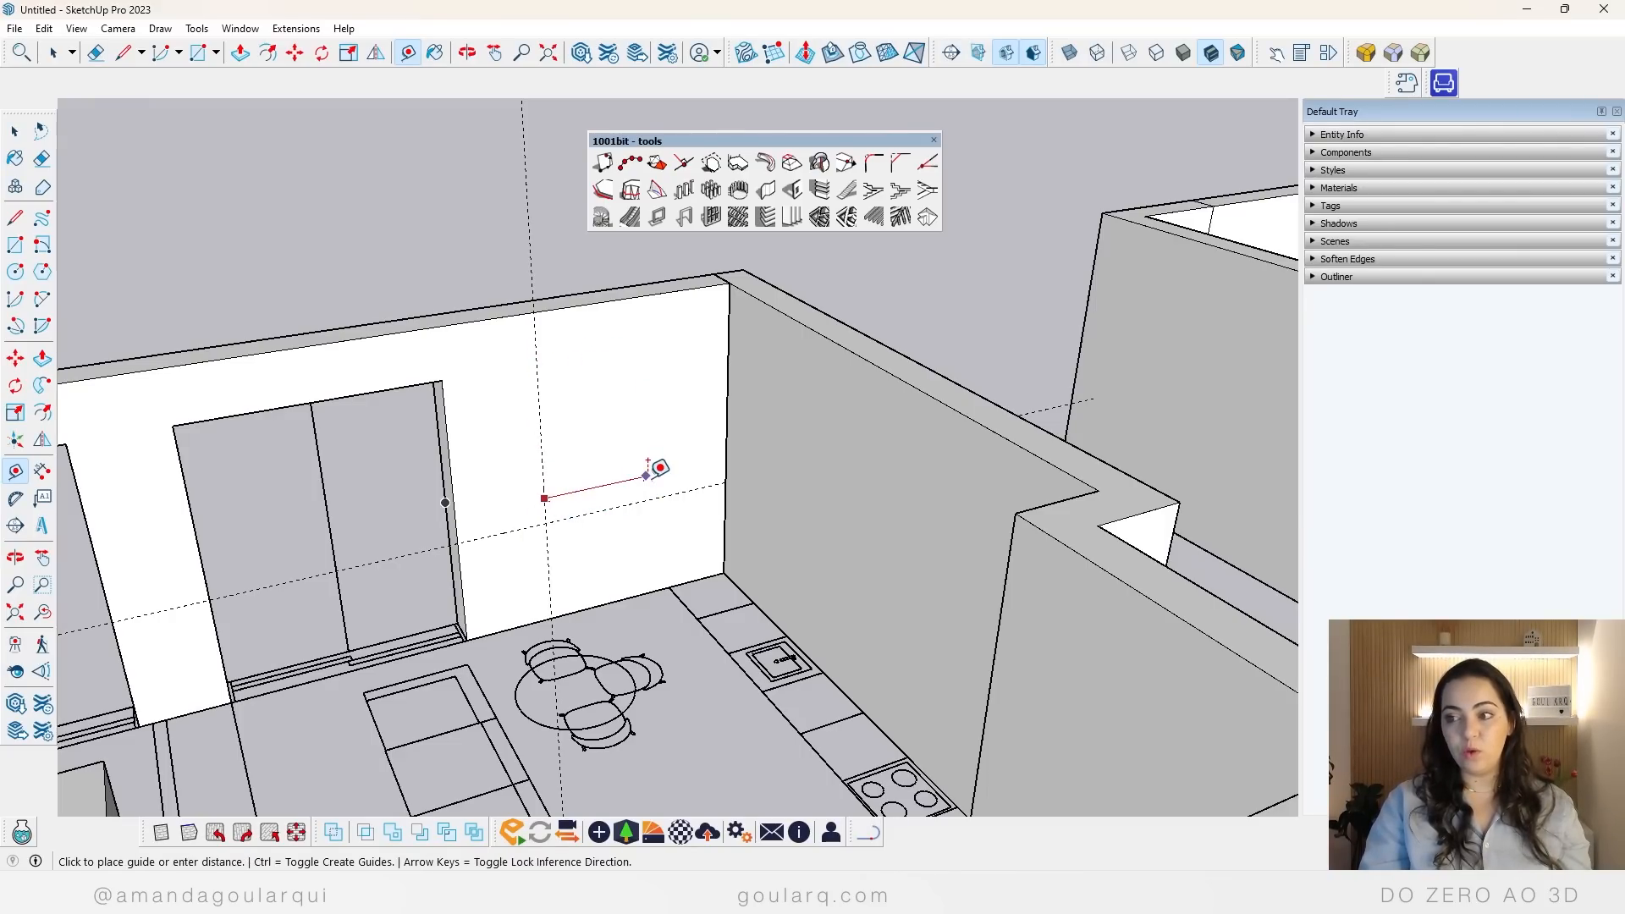
click(603, 506)
click(603, 511)
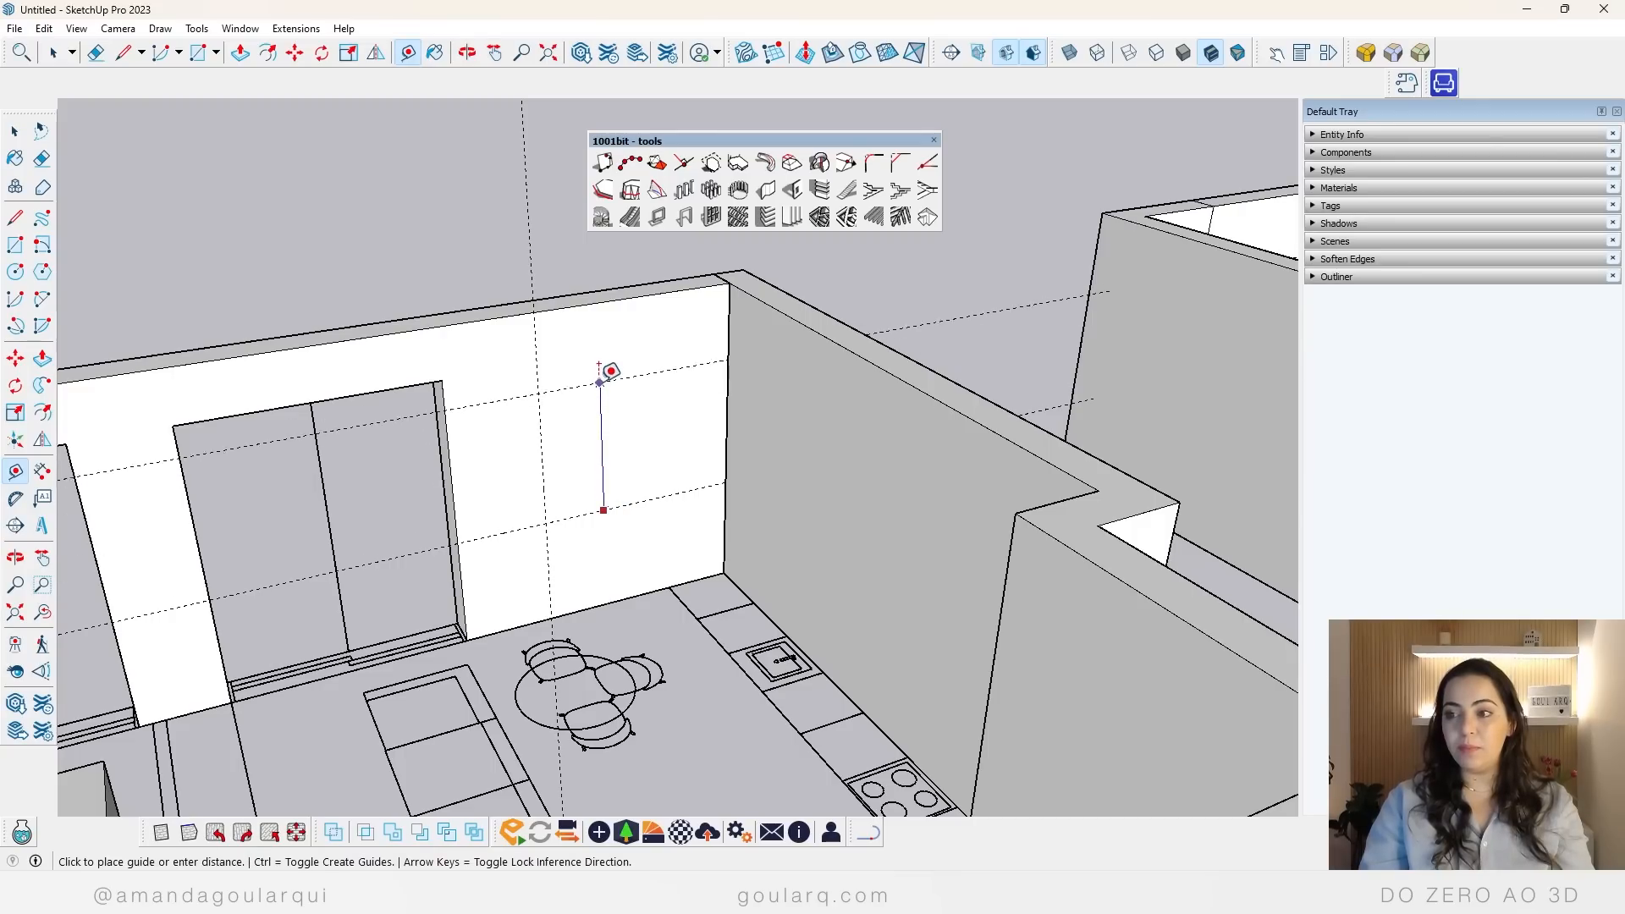
key(Escape)
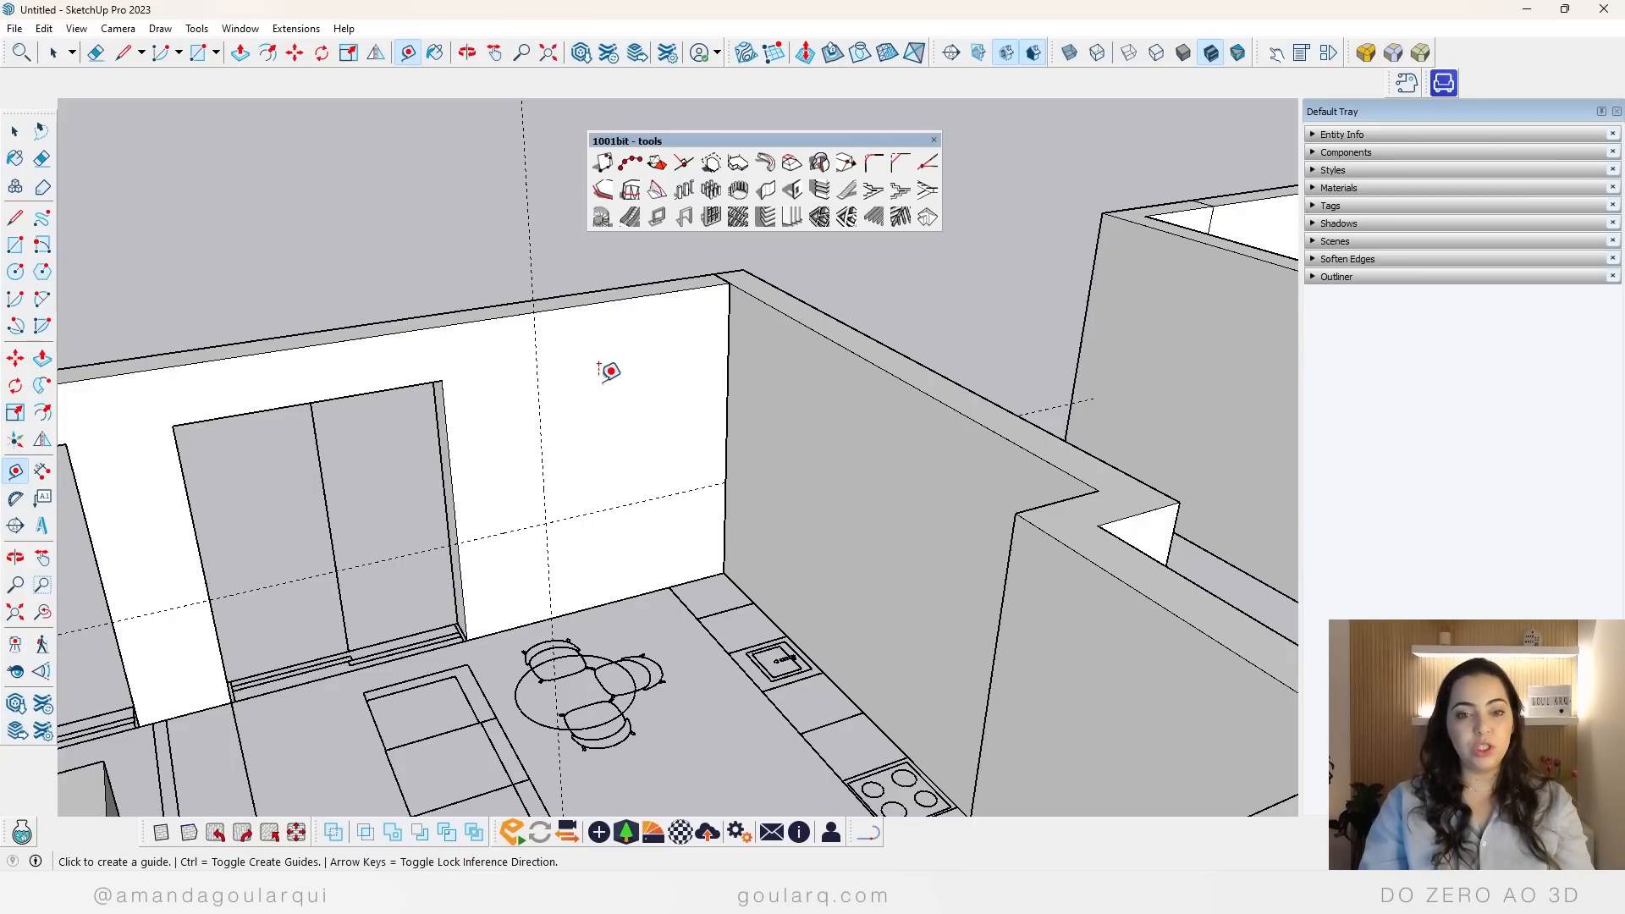
Step: Cut a 1.2 m wide window opening in the dining area's facade wall, starting at the intersection of the two guides
click(805, 194)
drag(715, 237, 536, 273)
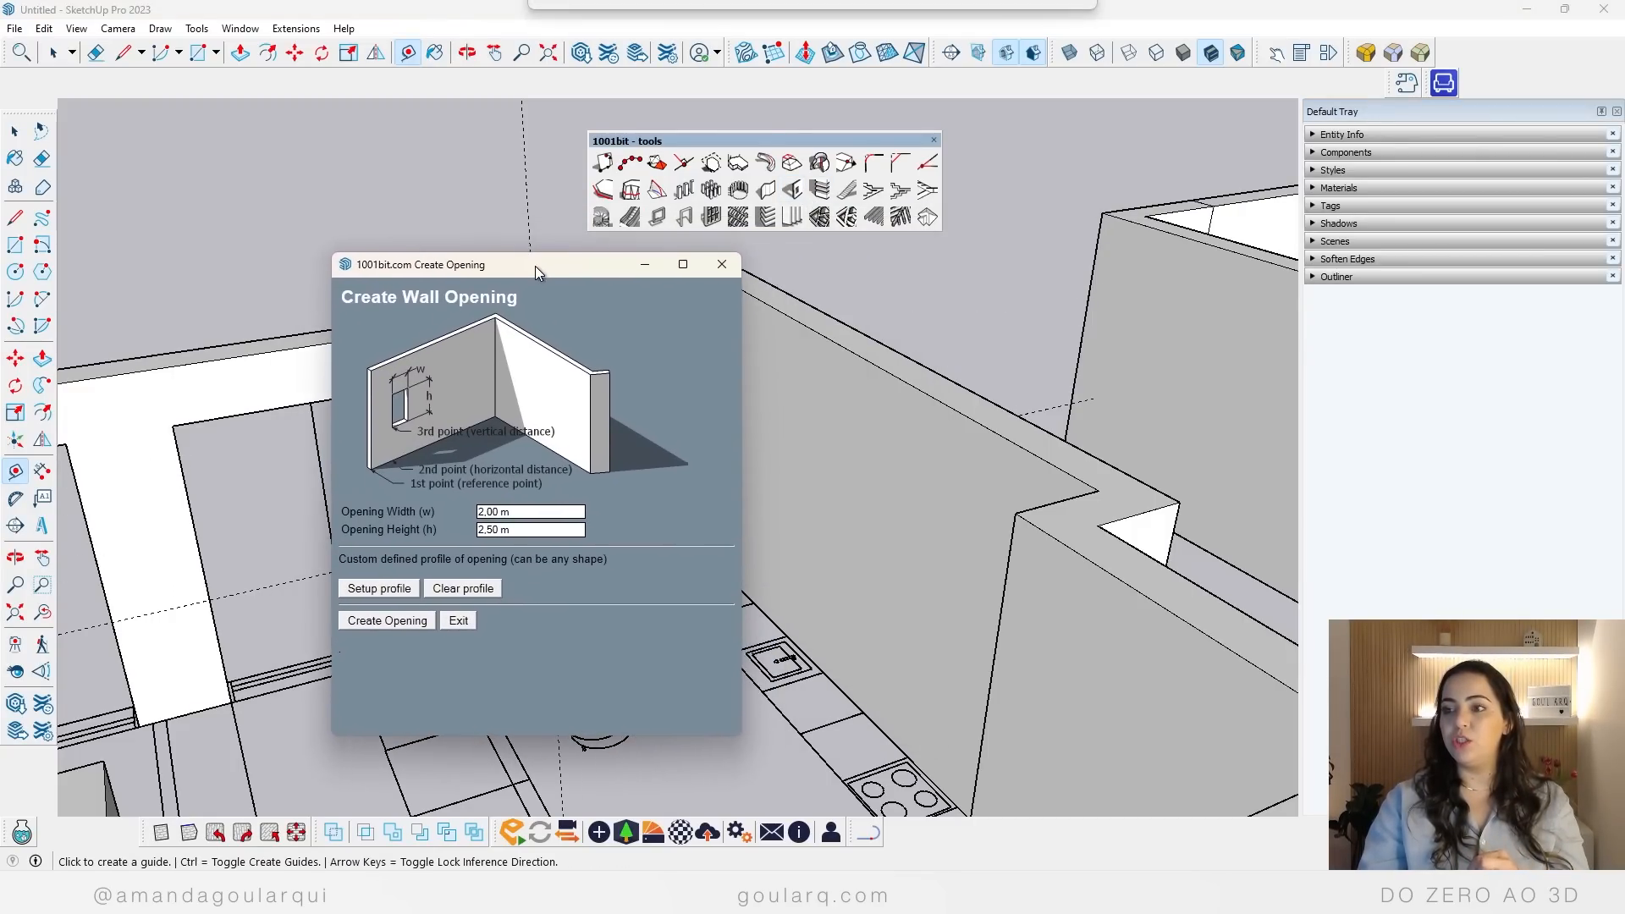
triple_click(526, 518)
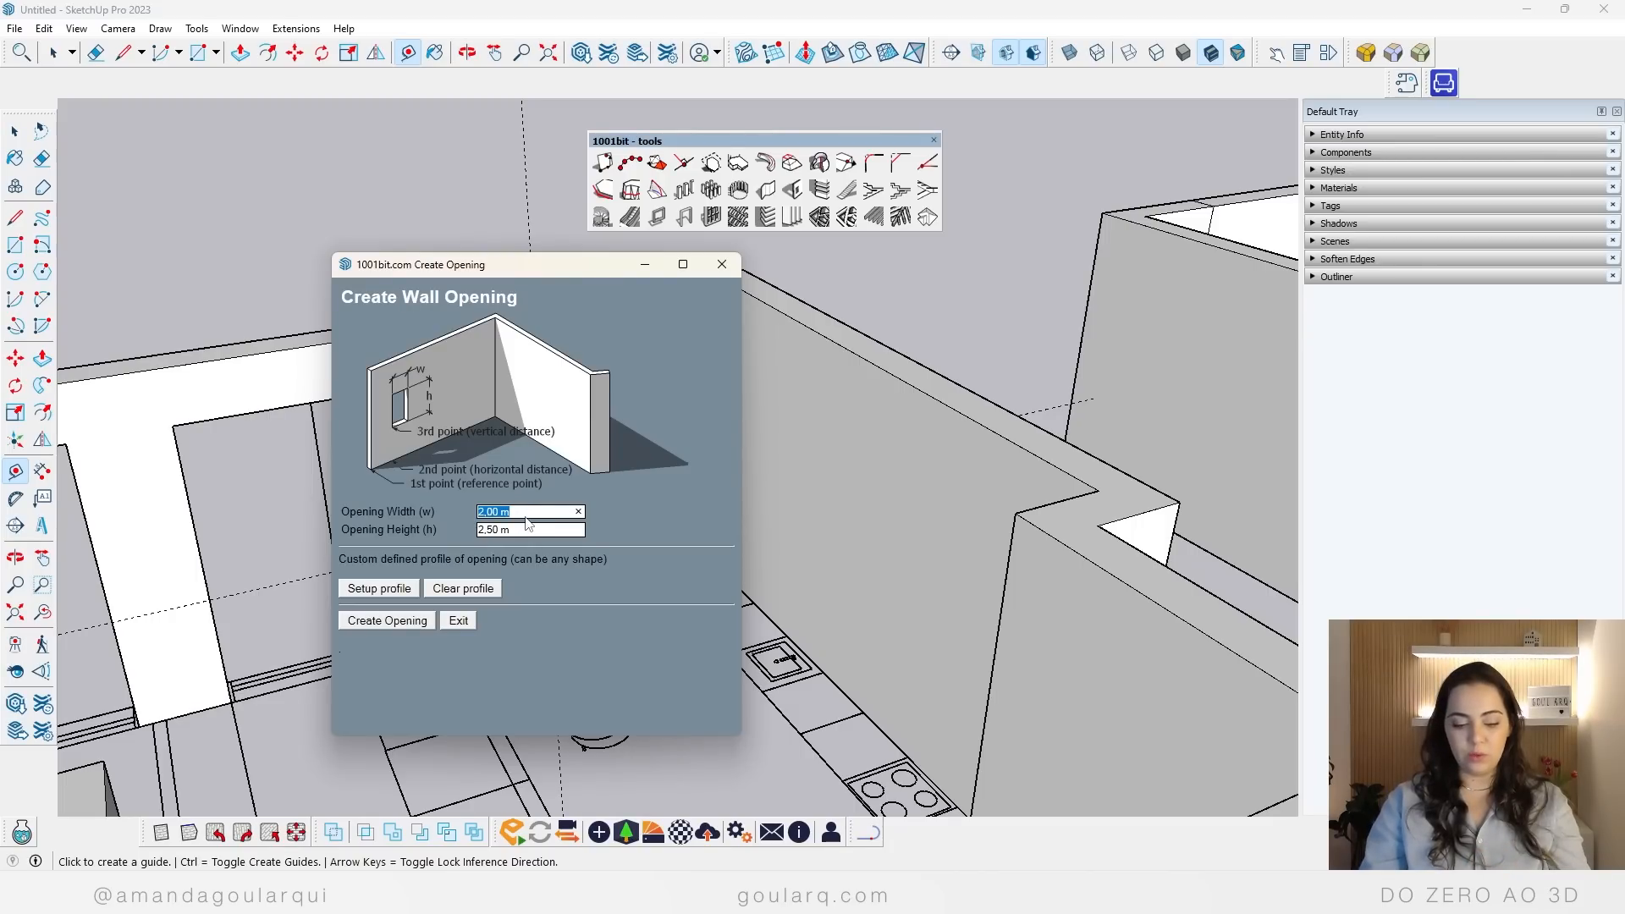
text(1,2)
triple_click(523, 530)
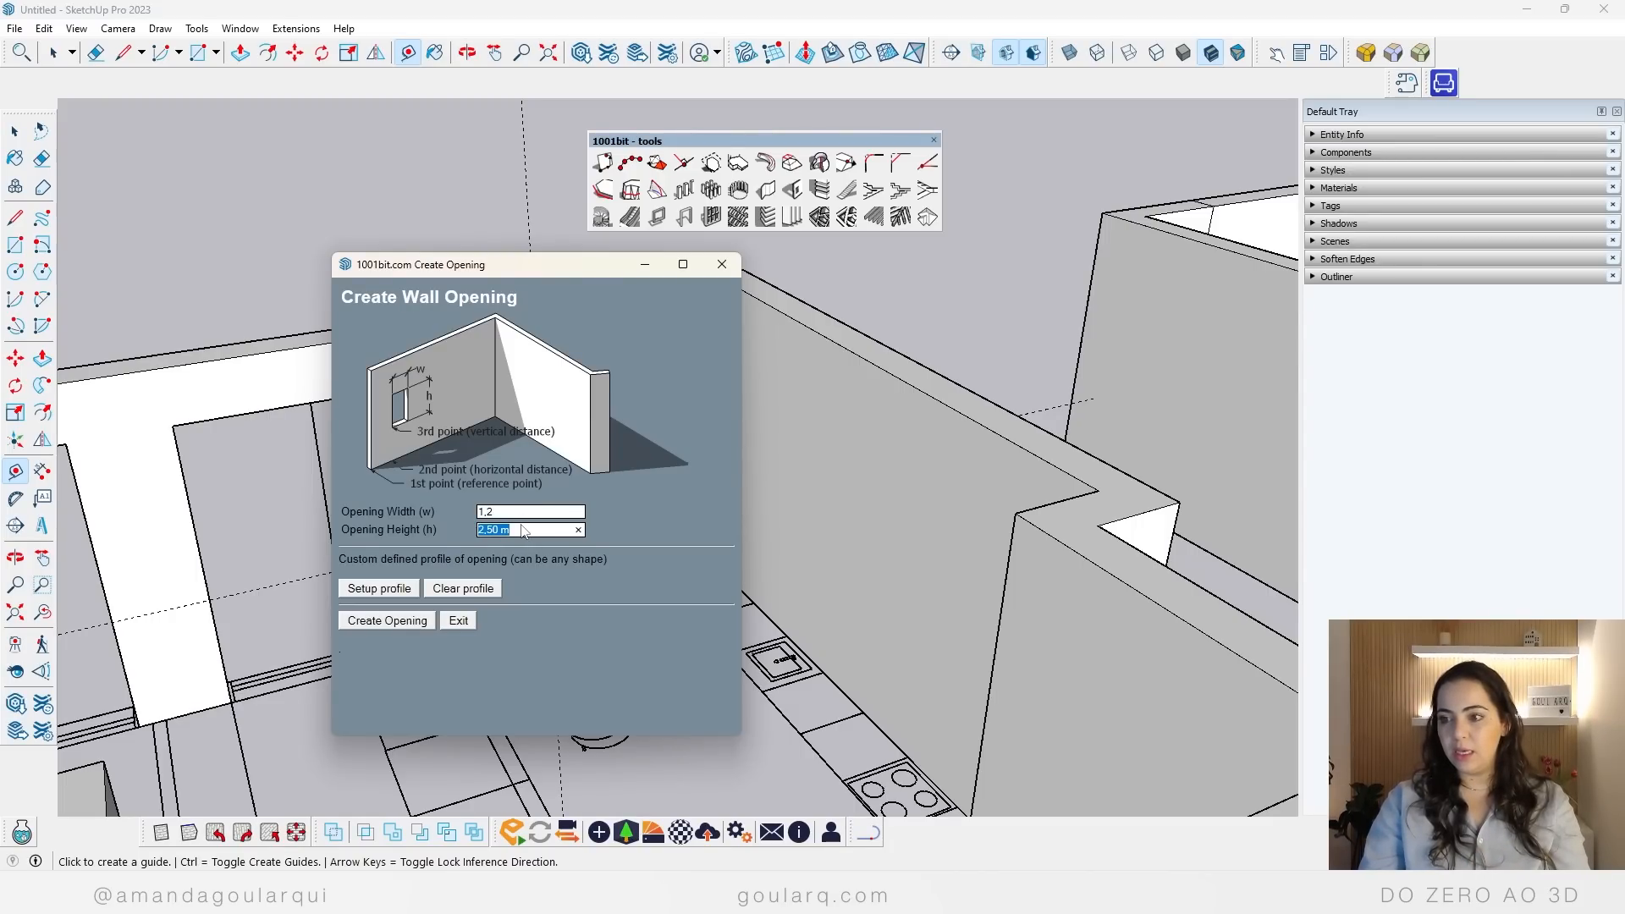
text(1,5)
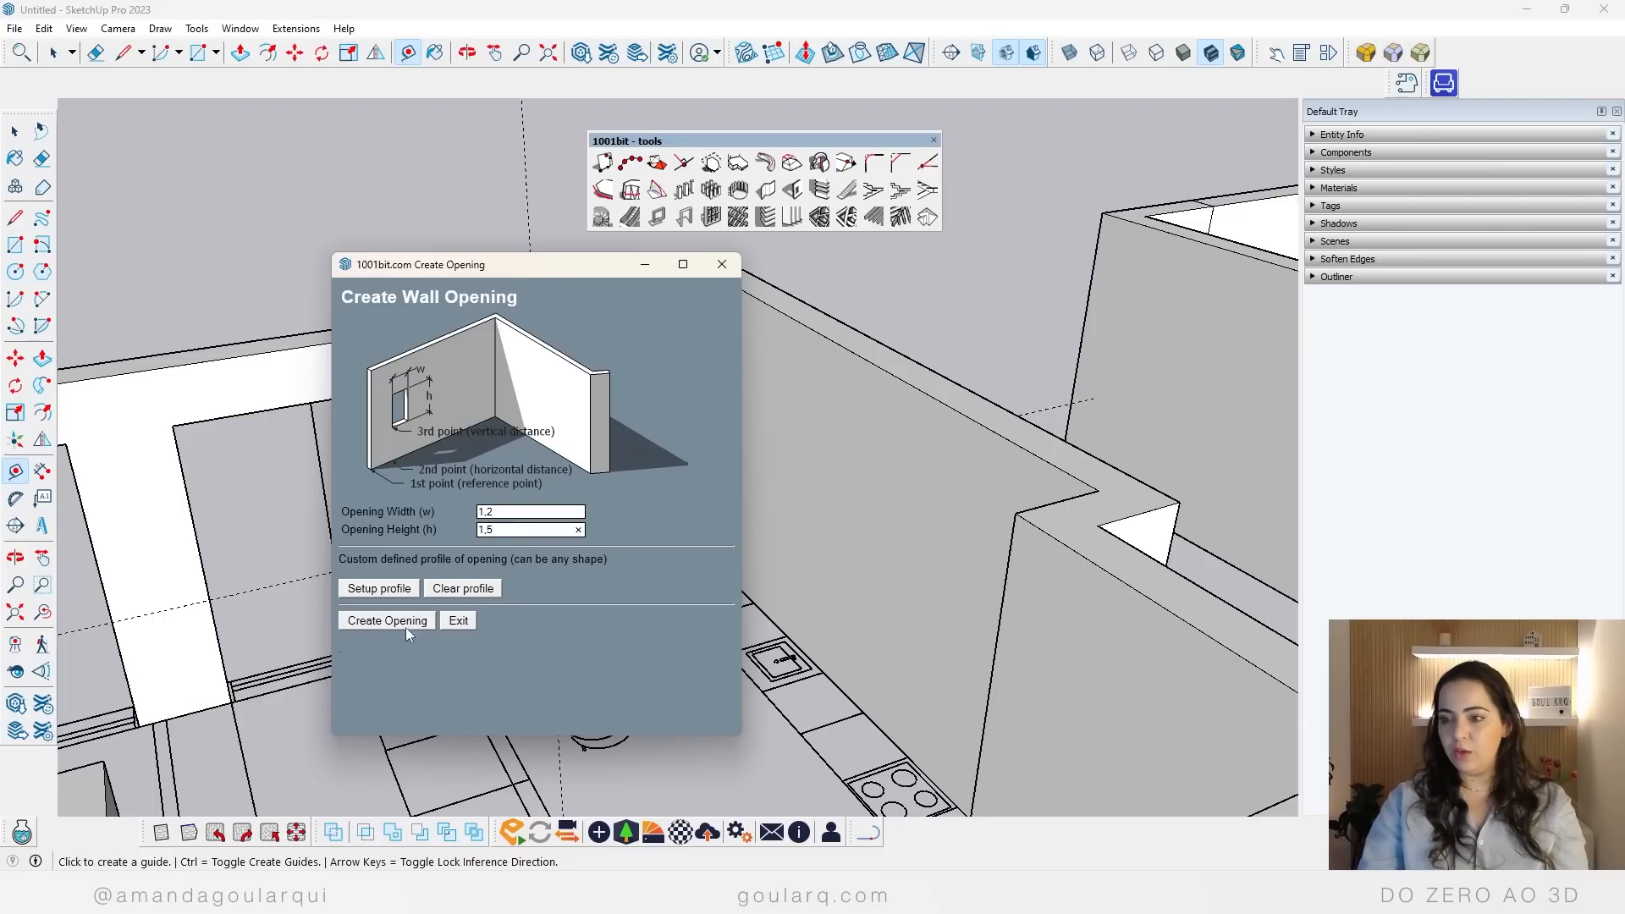
click(406, 626)
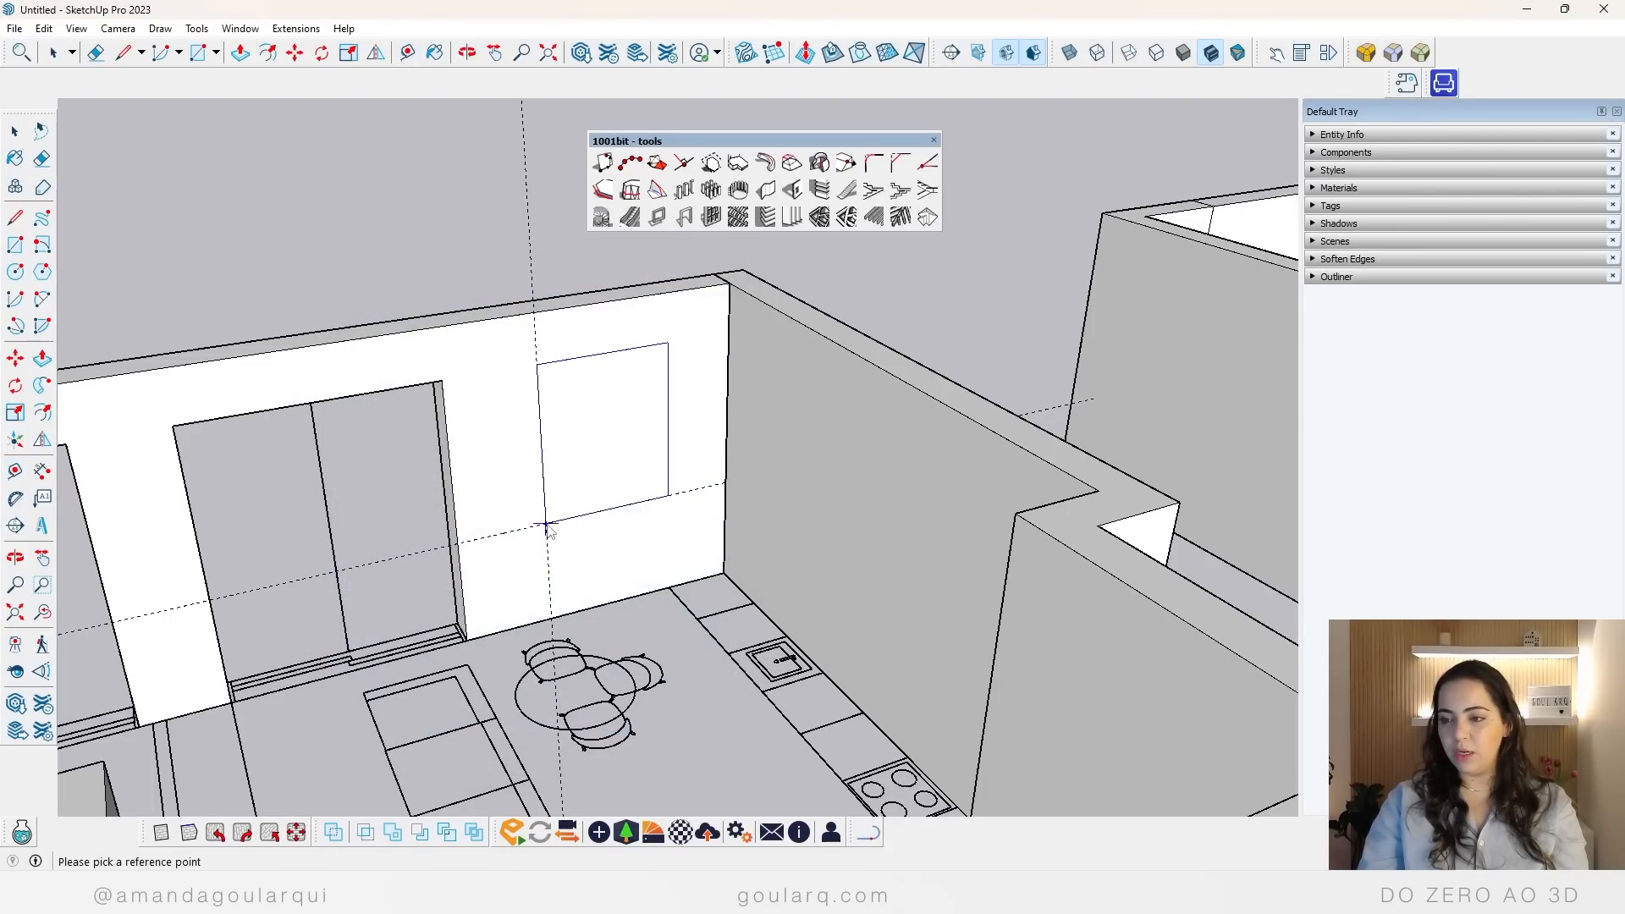
click(546, 527)
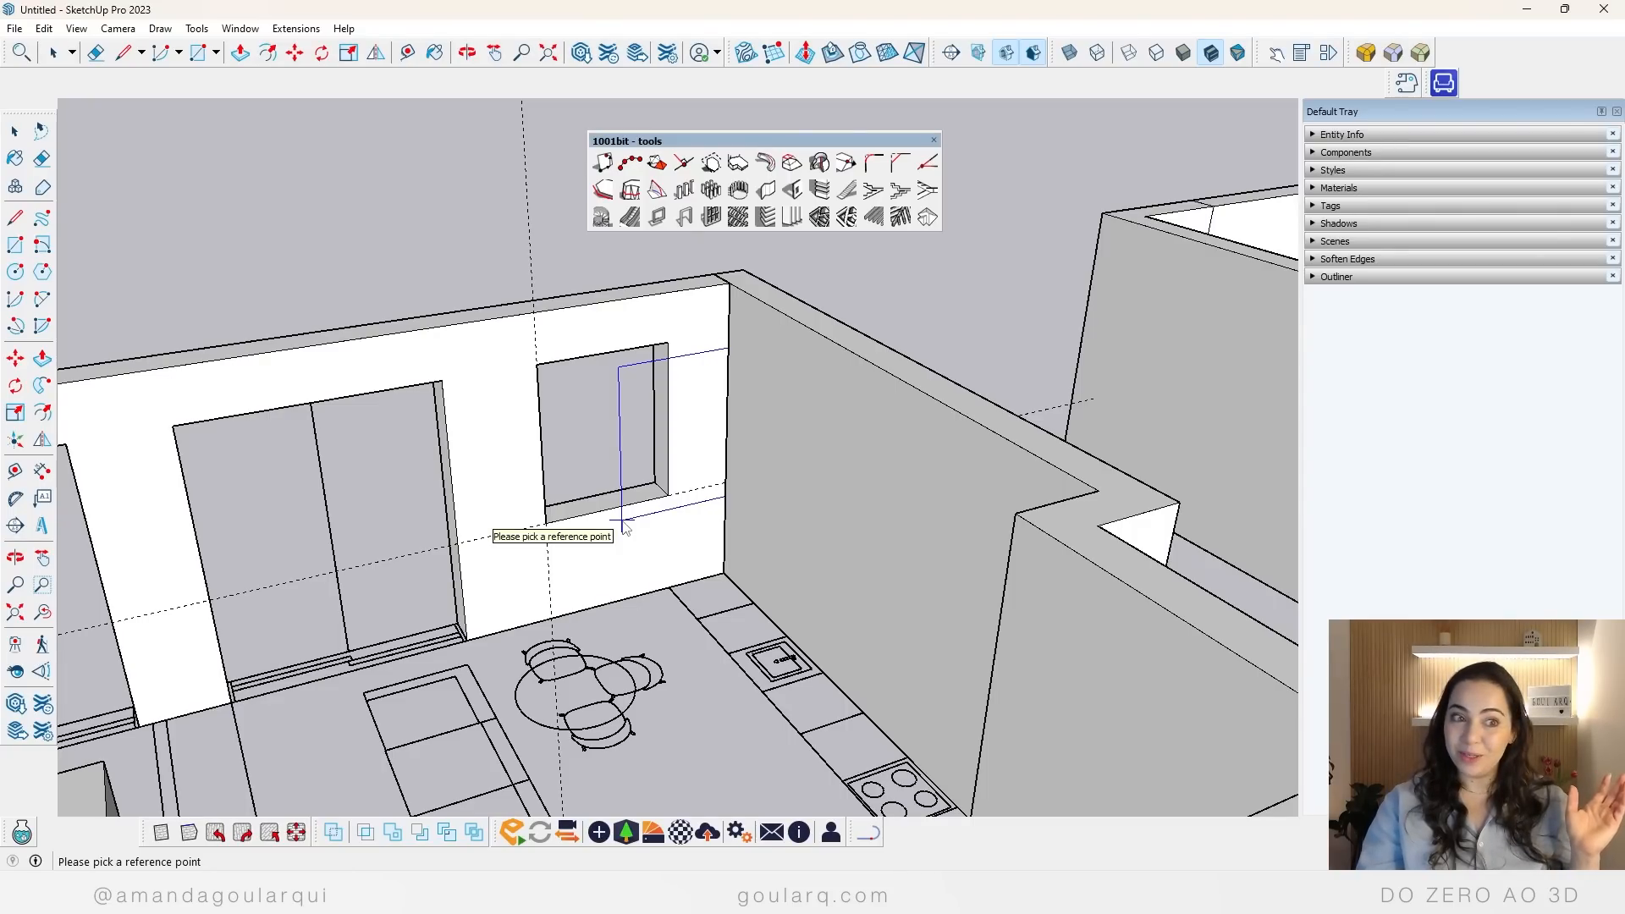
Step: Erase the two window guides and compare the new apartment model with the first one
key(e)
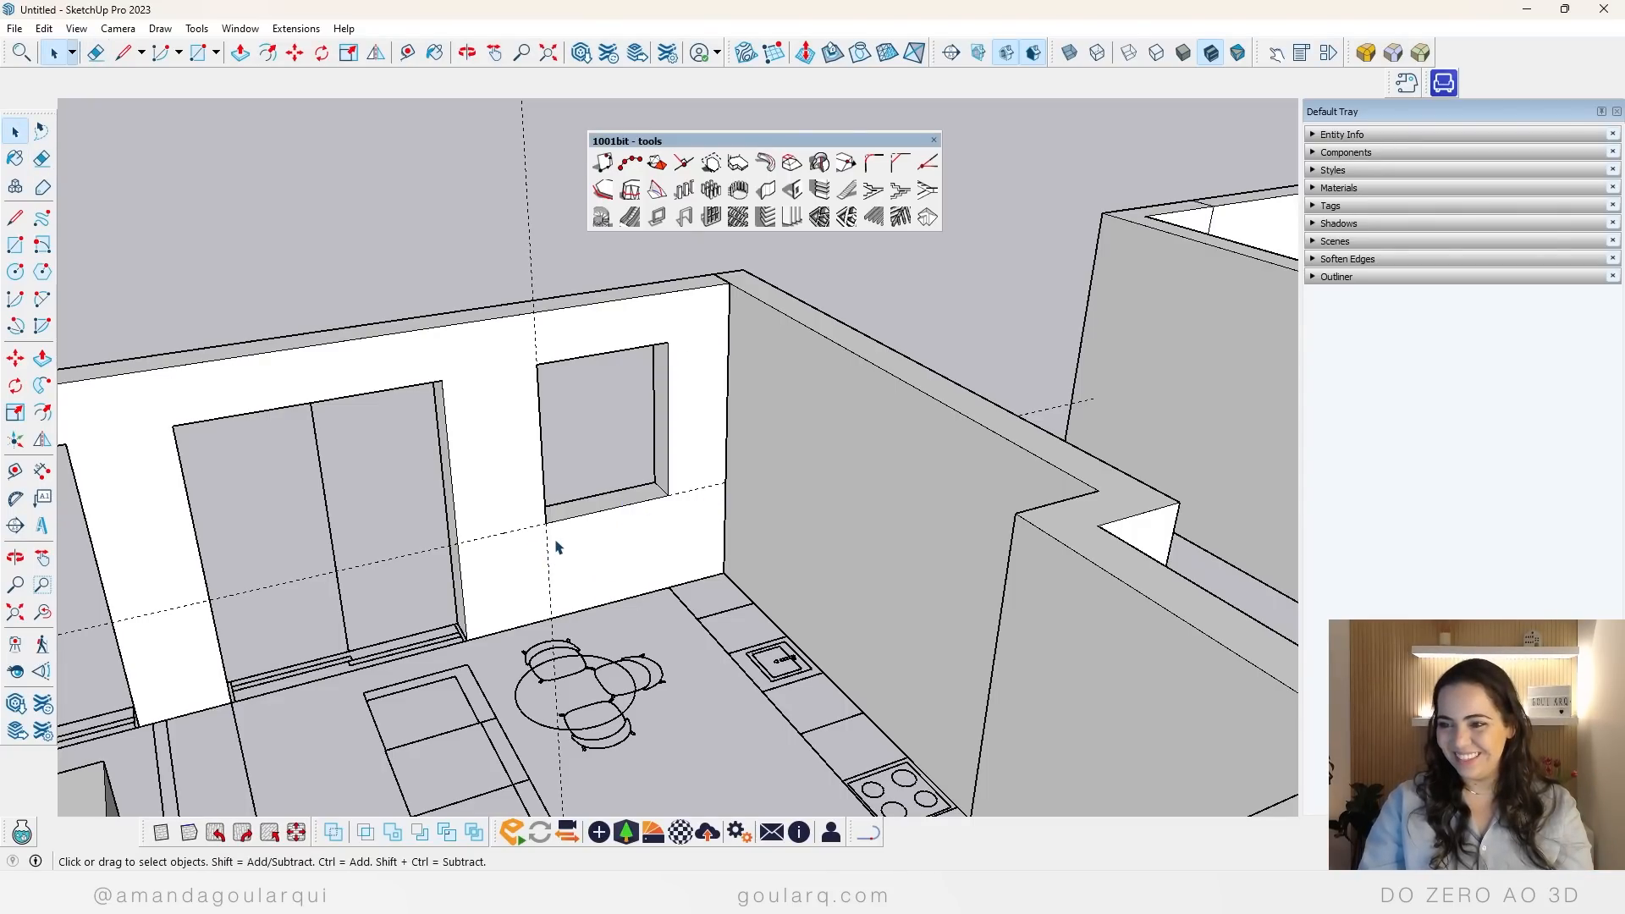
mouse_move(555, 542)
mouse_down()
mouse_move(526, 522)
mouse_move(530, 556)
mouse_up()
scroll(482, 510, down, 6)
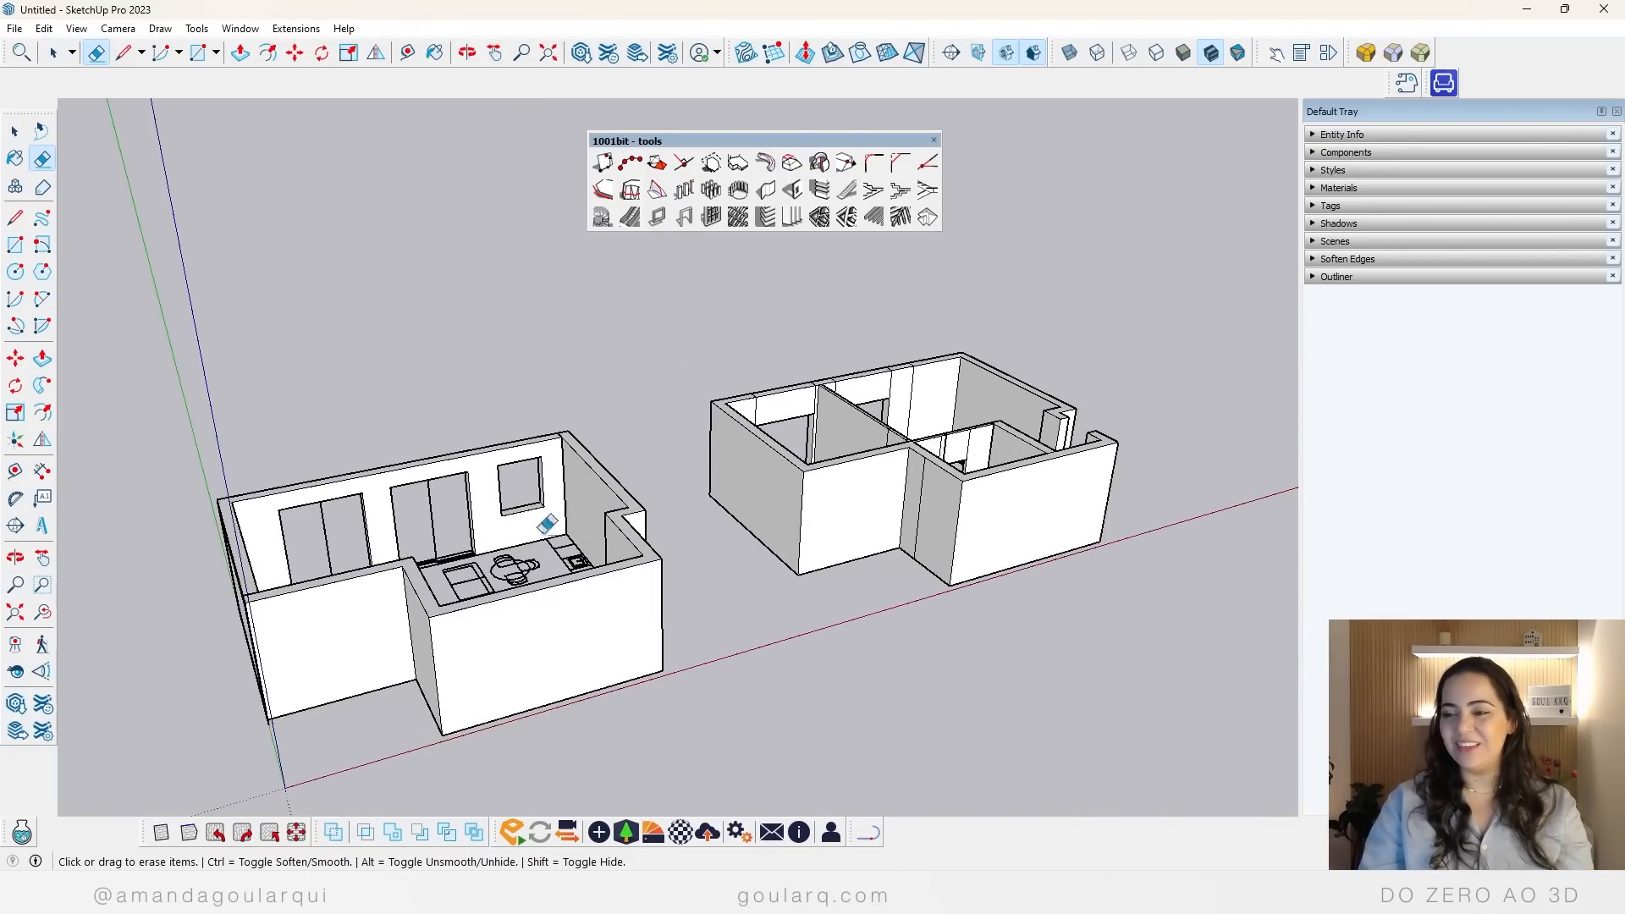
mouse_move(546, 531)
middle_down()
mouse_move(353, 725)
mouse_move(185, 712)
middle_up()
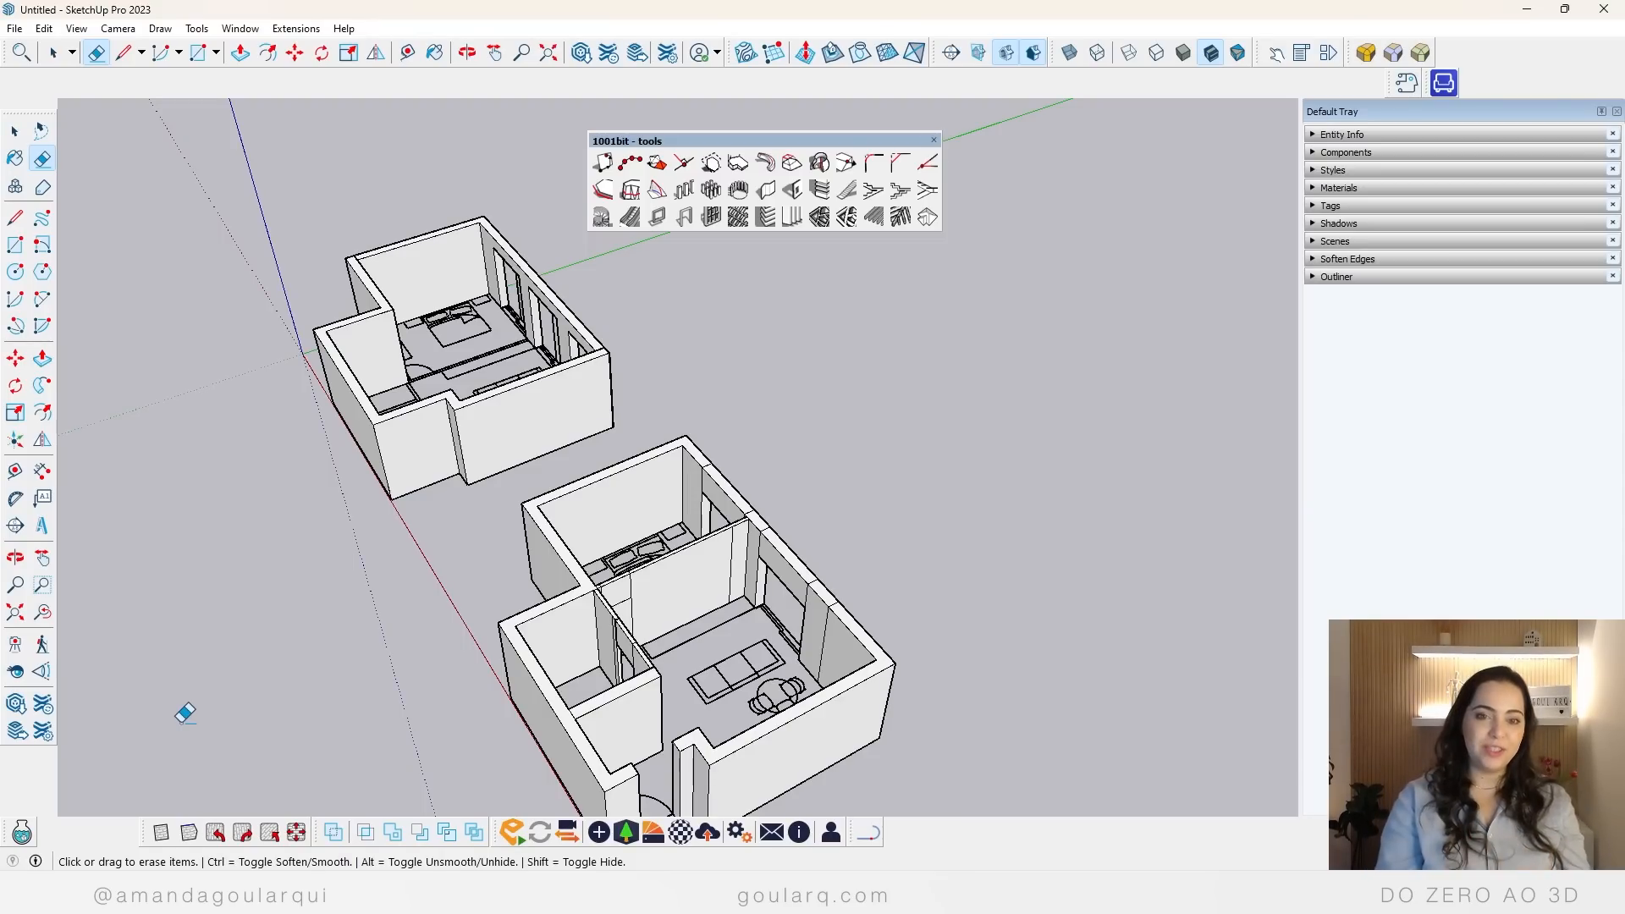
Step: Cut a 1 m wide, 2.1 m high entrance door opening in the outer wall at the plan's door swing, with back edges displayed
click(792, 189)
click(529, 528)
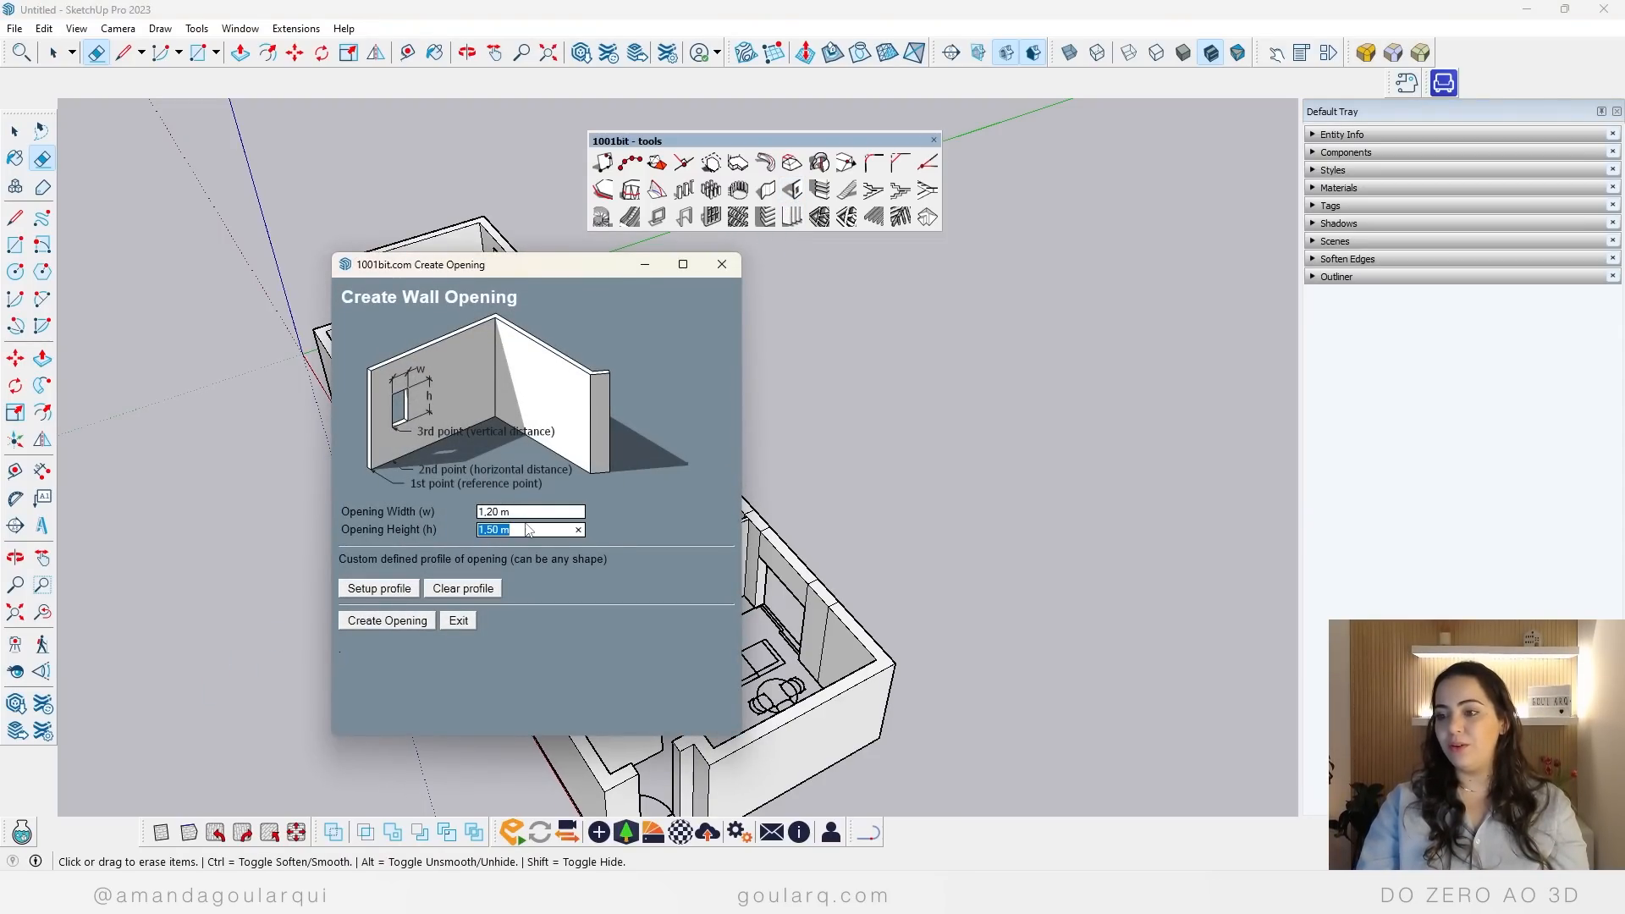
click(526, 512)
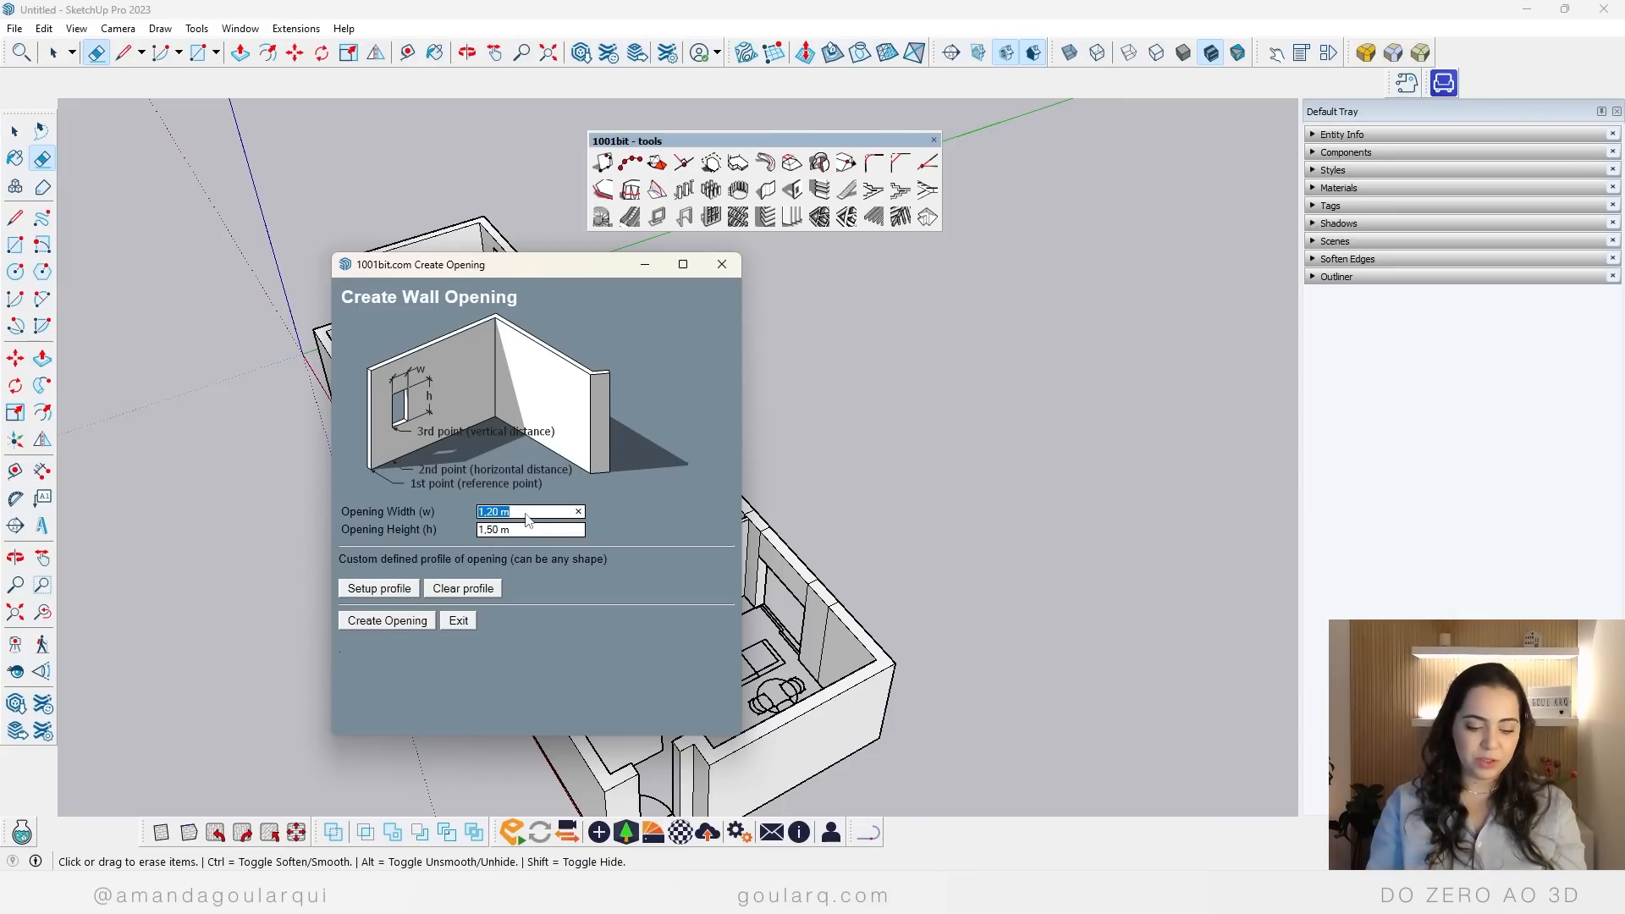
text(1)
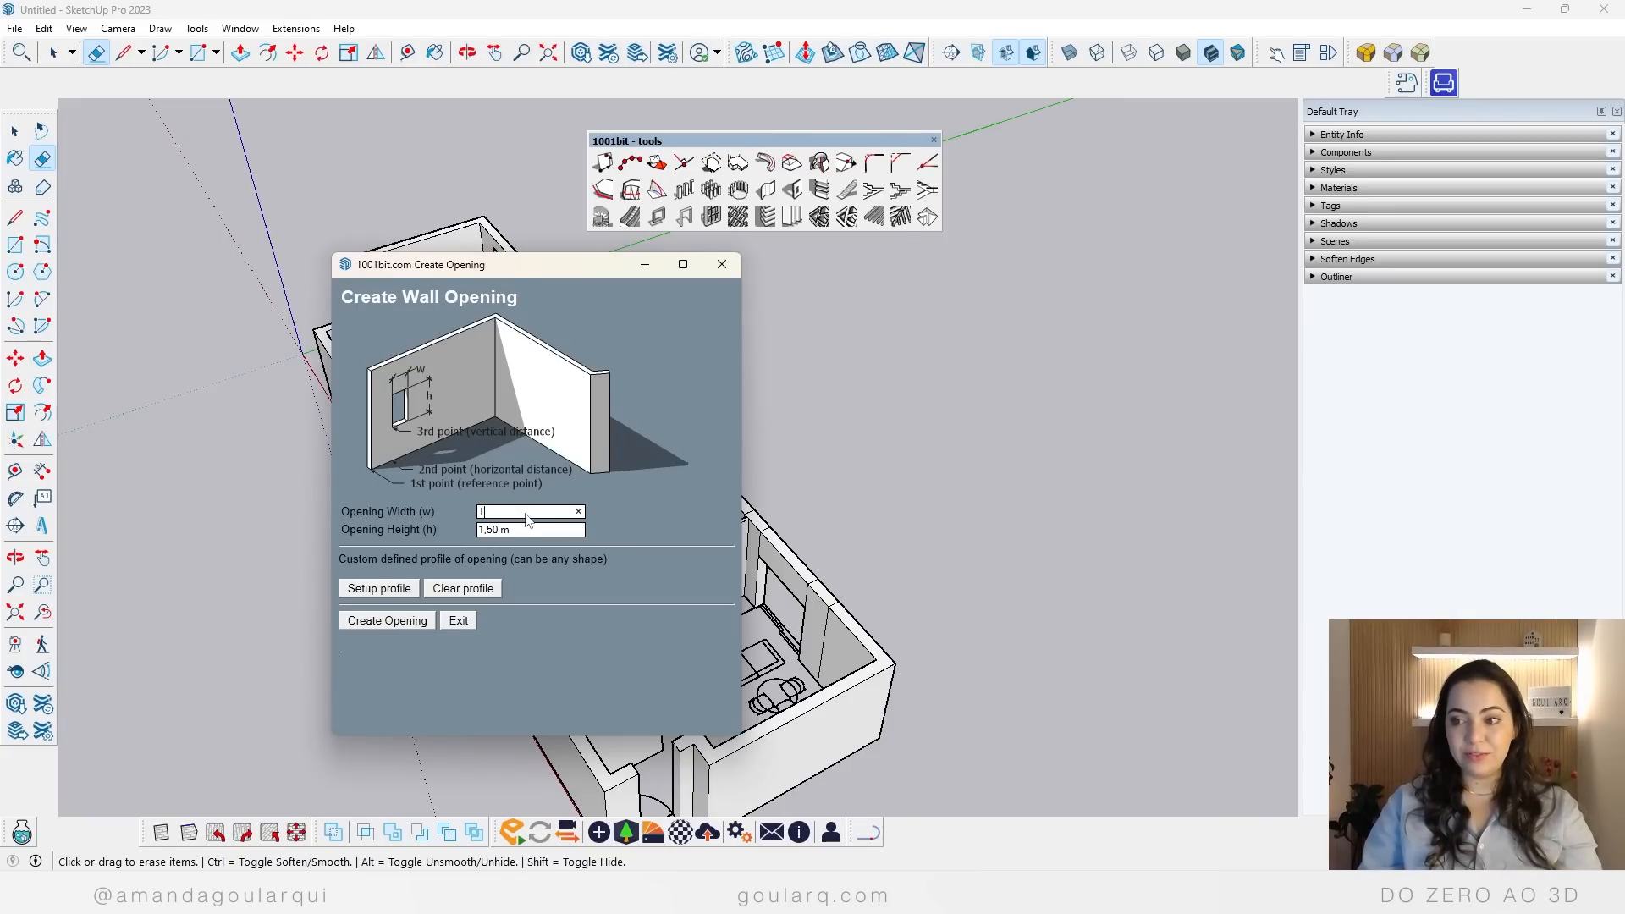
click(531, 531)
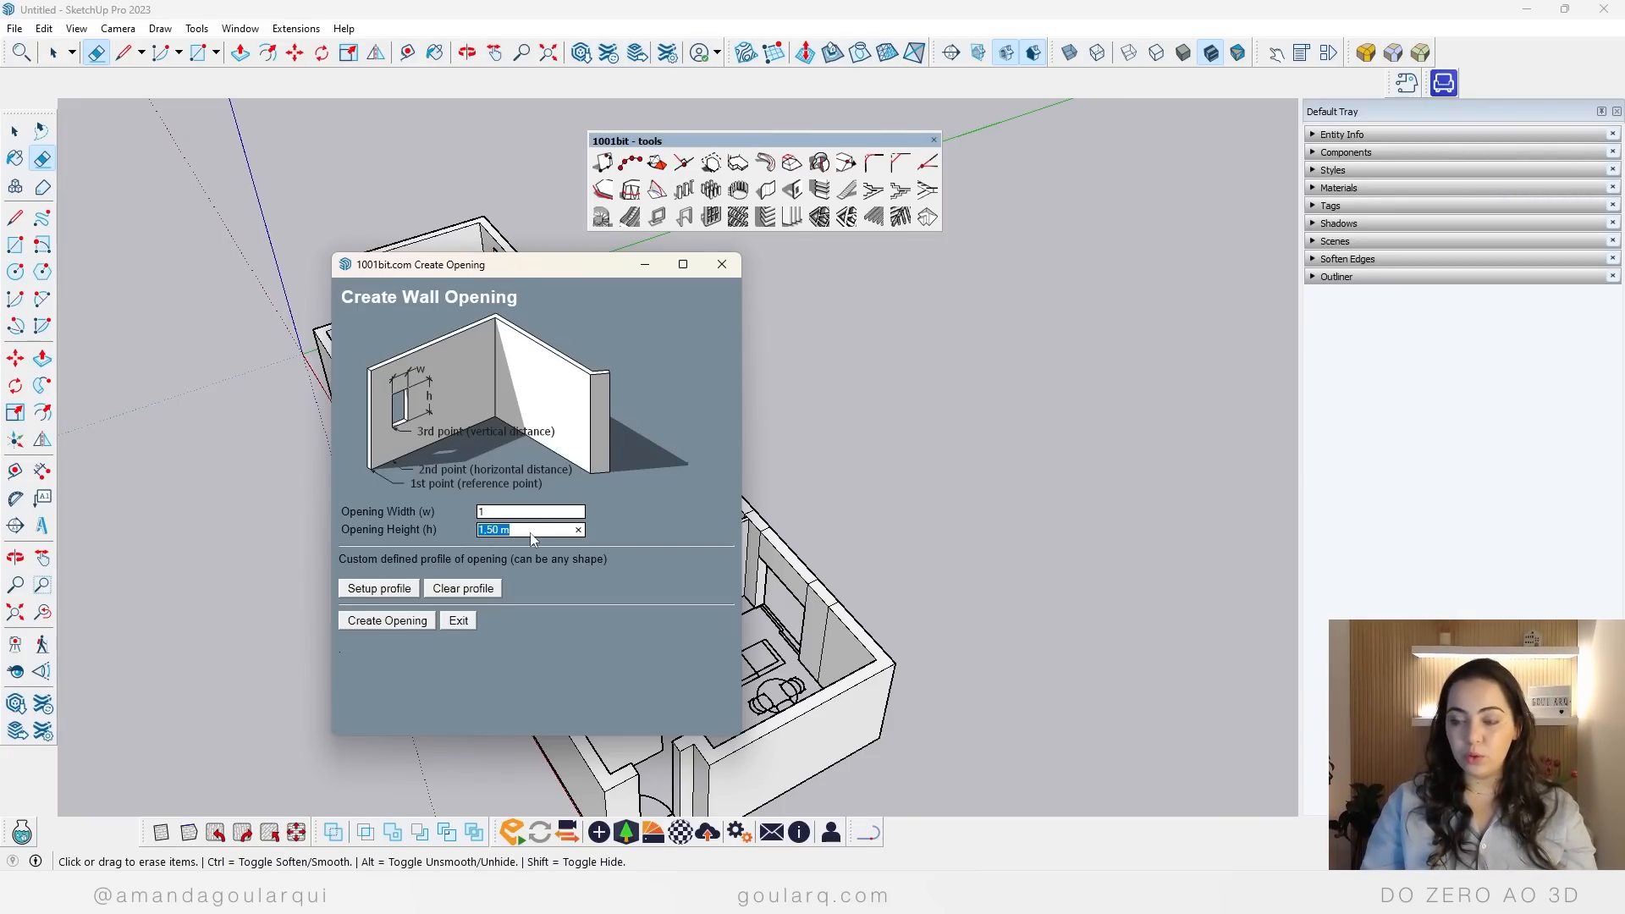
text(2,1)
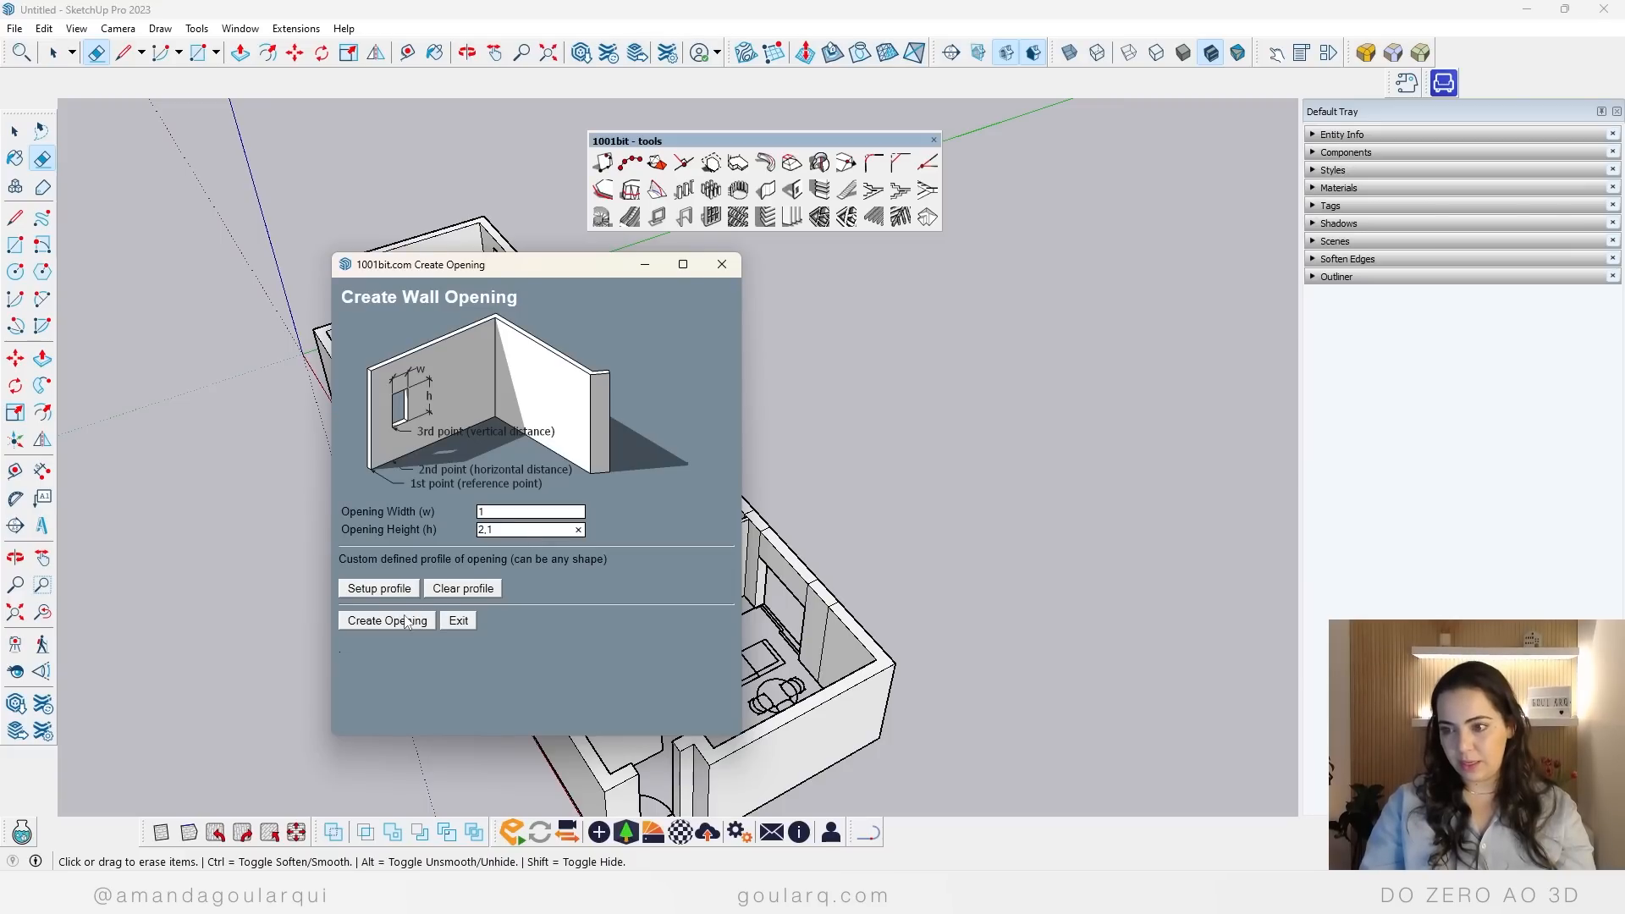
click(398, 625)
scroll(372, 610, up, 6)
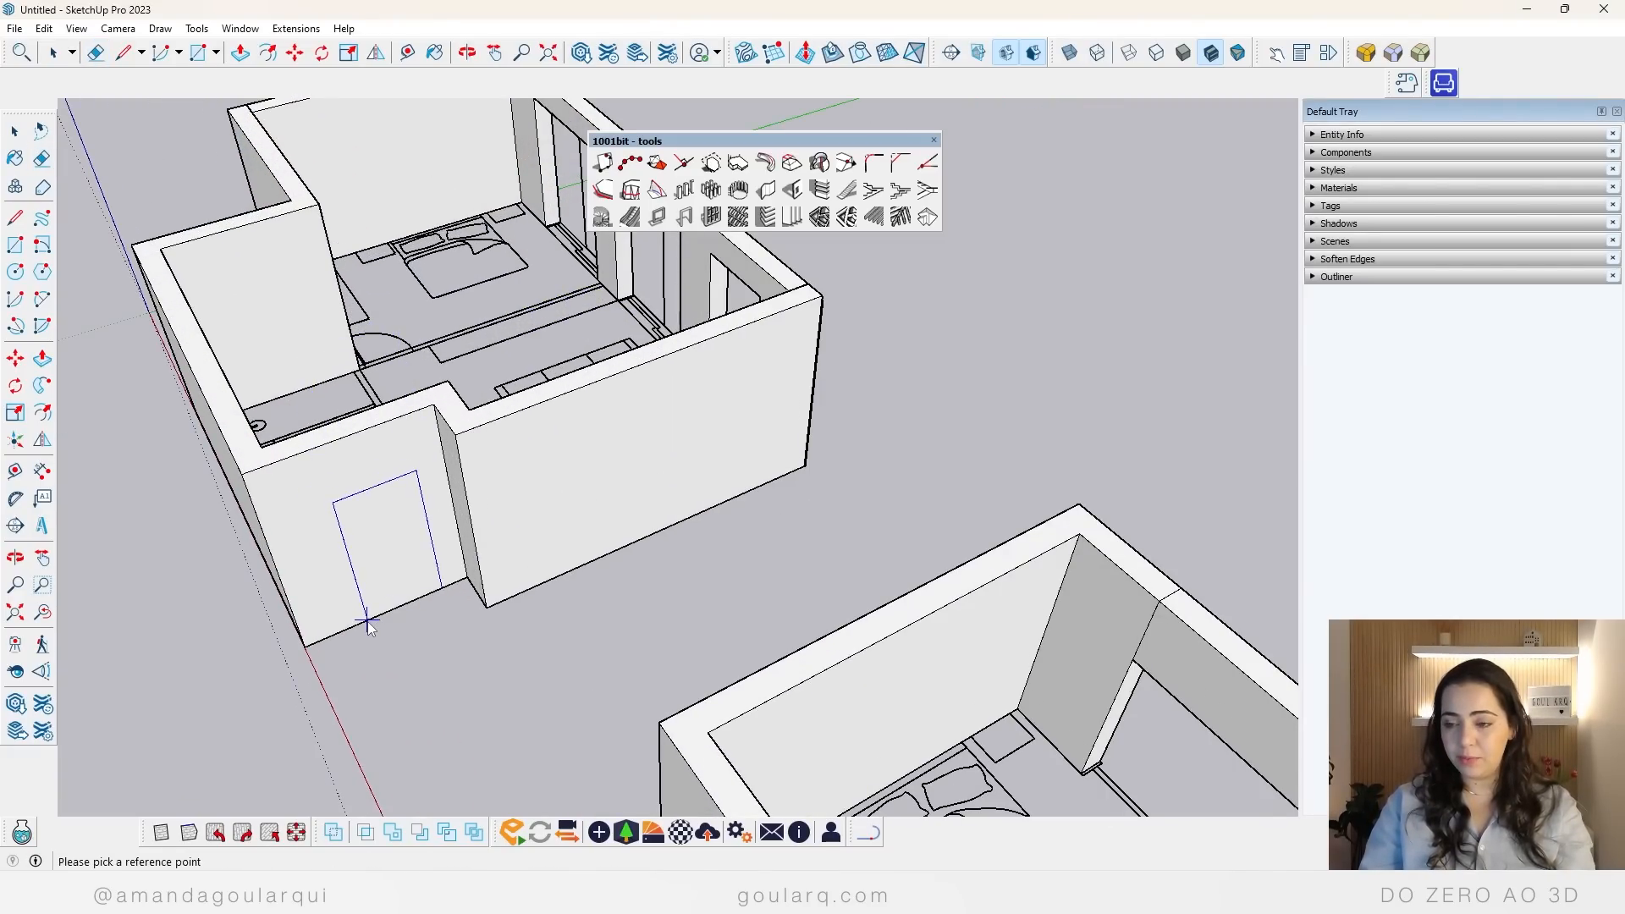
key(k)
scroll(381, 616, up, 2)
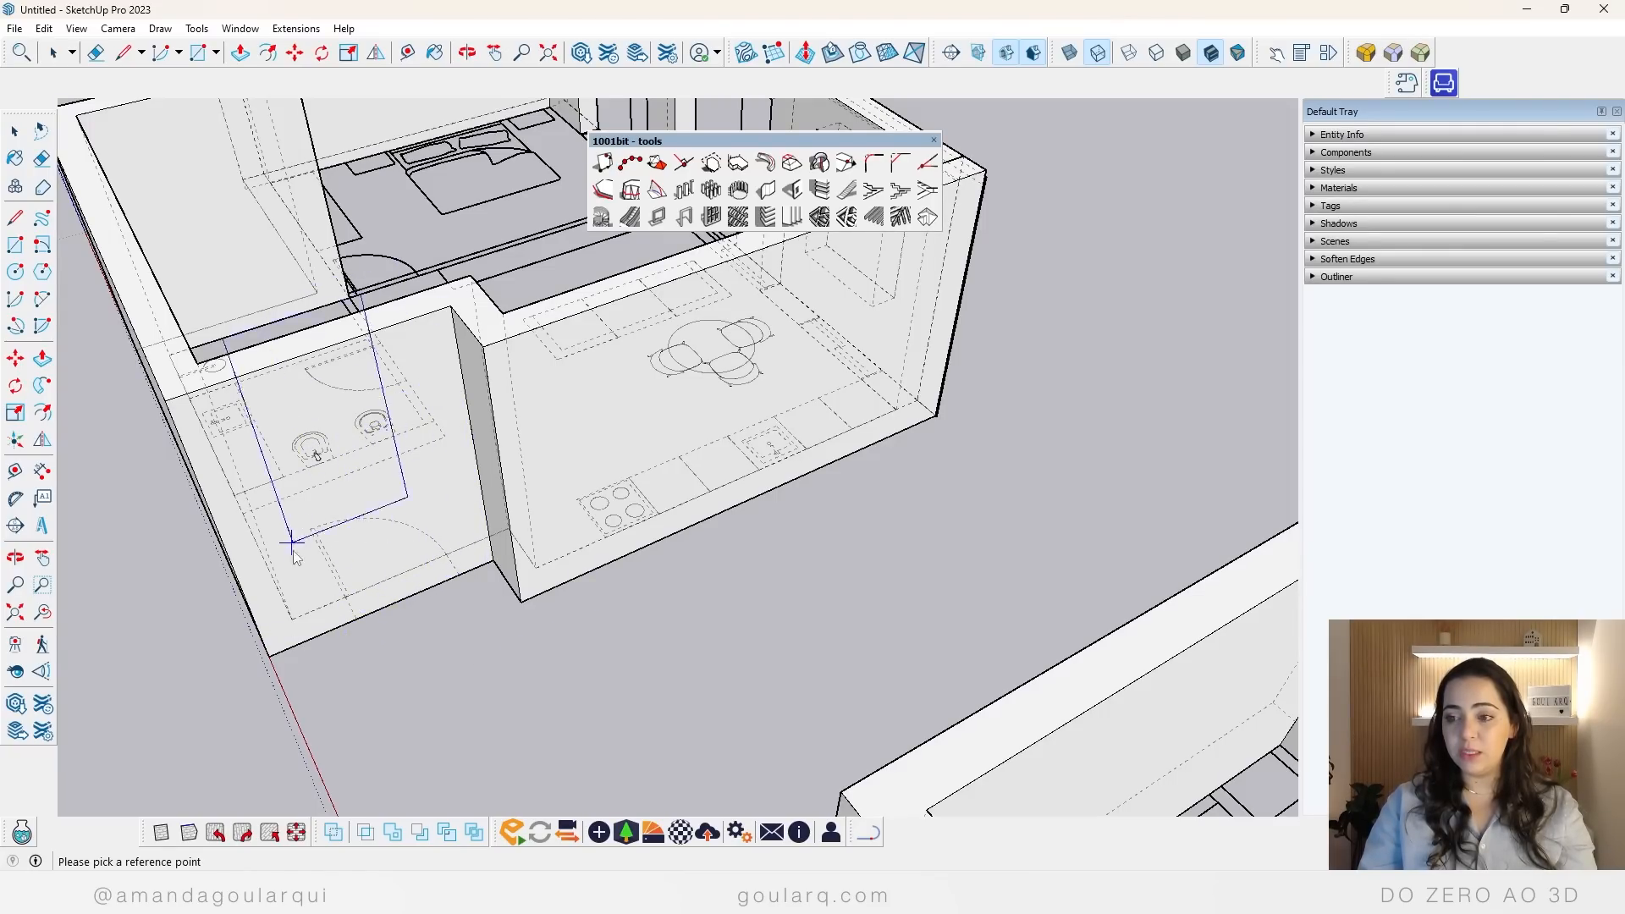
click(358, 622)
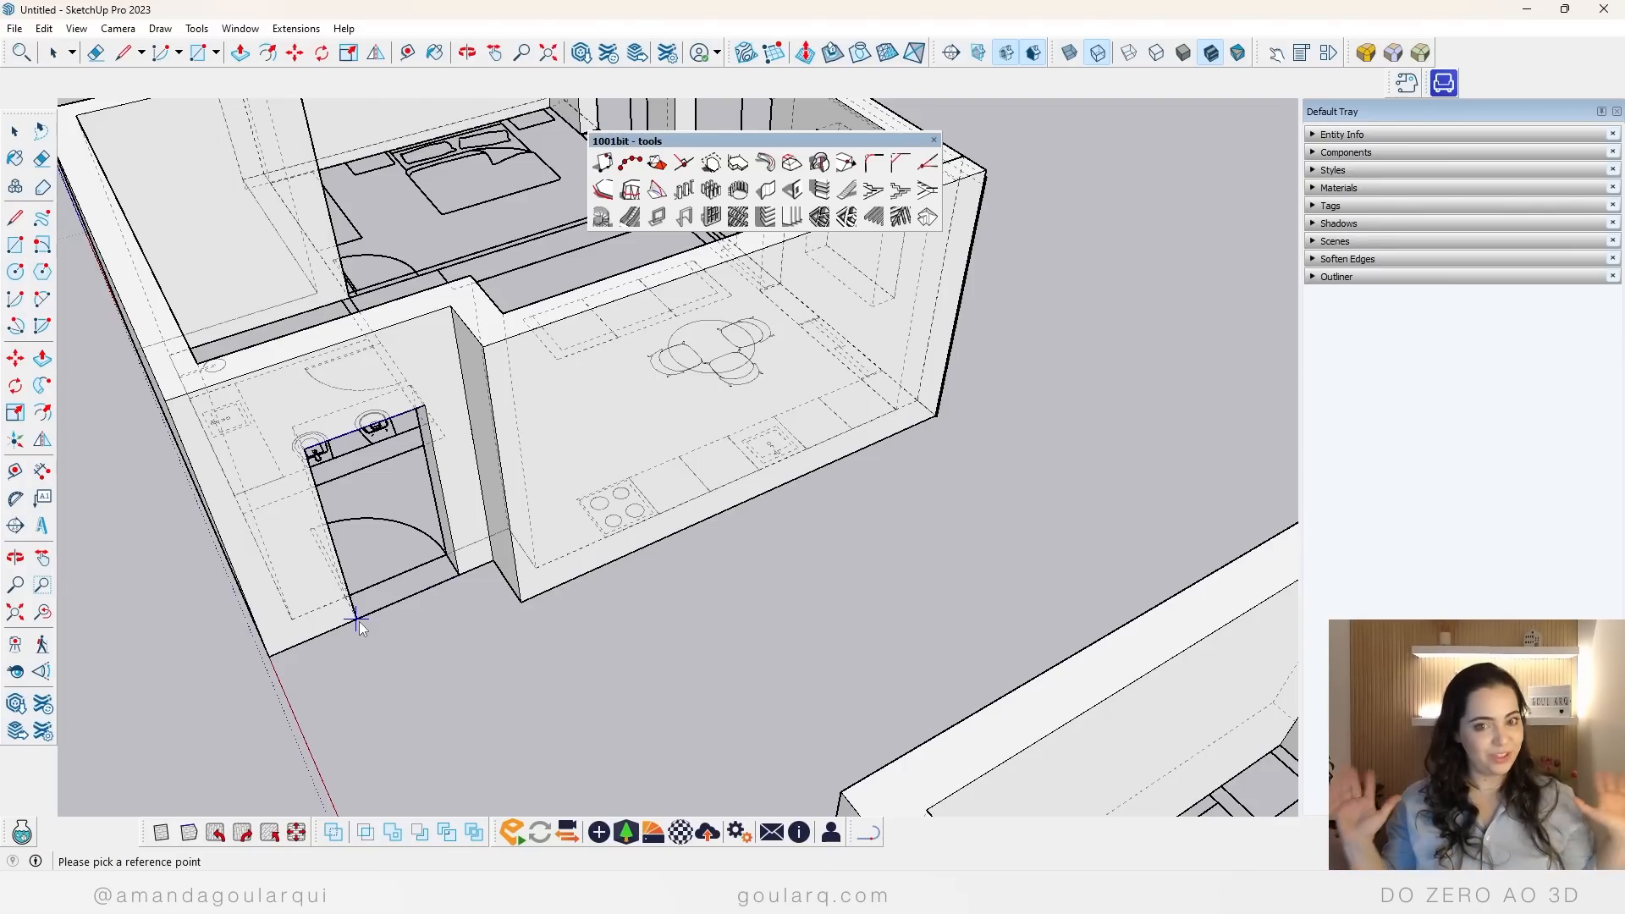
scroll(617, 622, down, 3)
key(space)
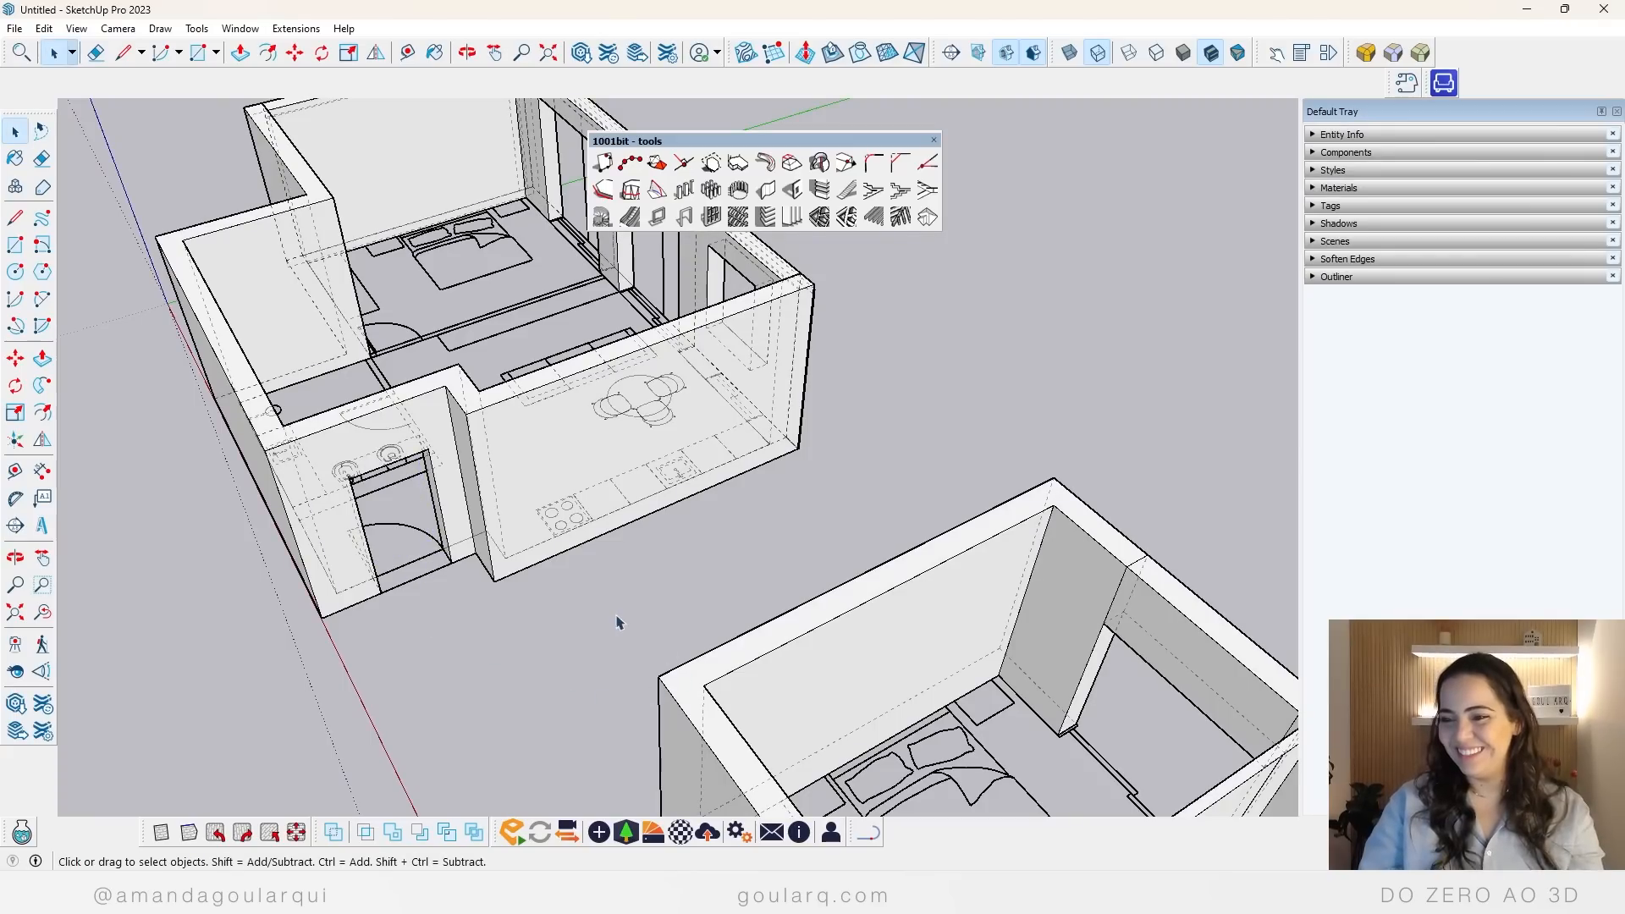
Step: Hide the back edges and bring the interior of the apartment model without inner walls into view
scroll(617, 622, down, 2)
middle_drag(576, 622, 25, 624)
scroll(84, 601, down, 4)
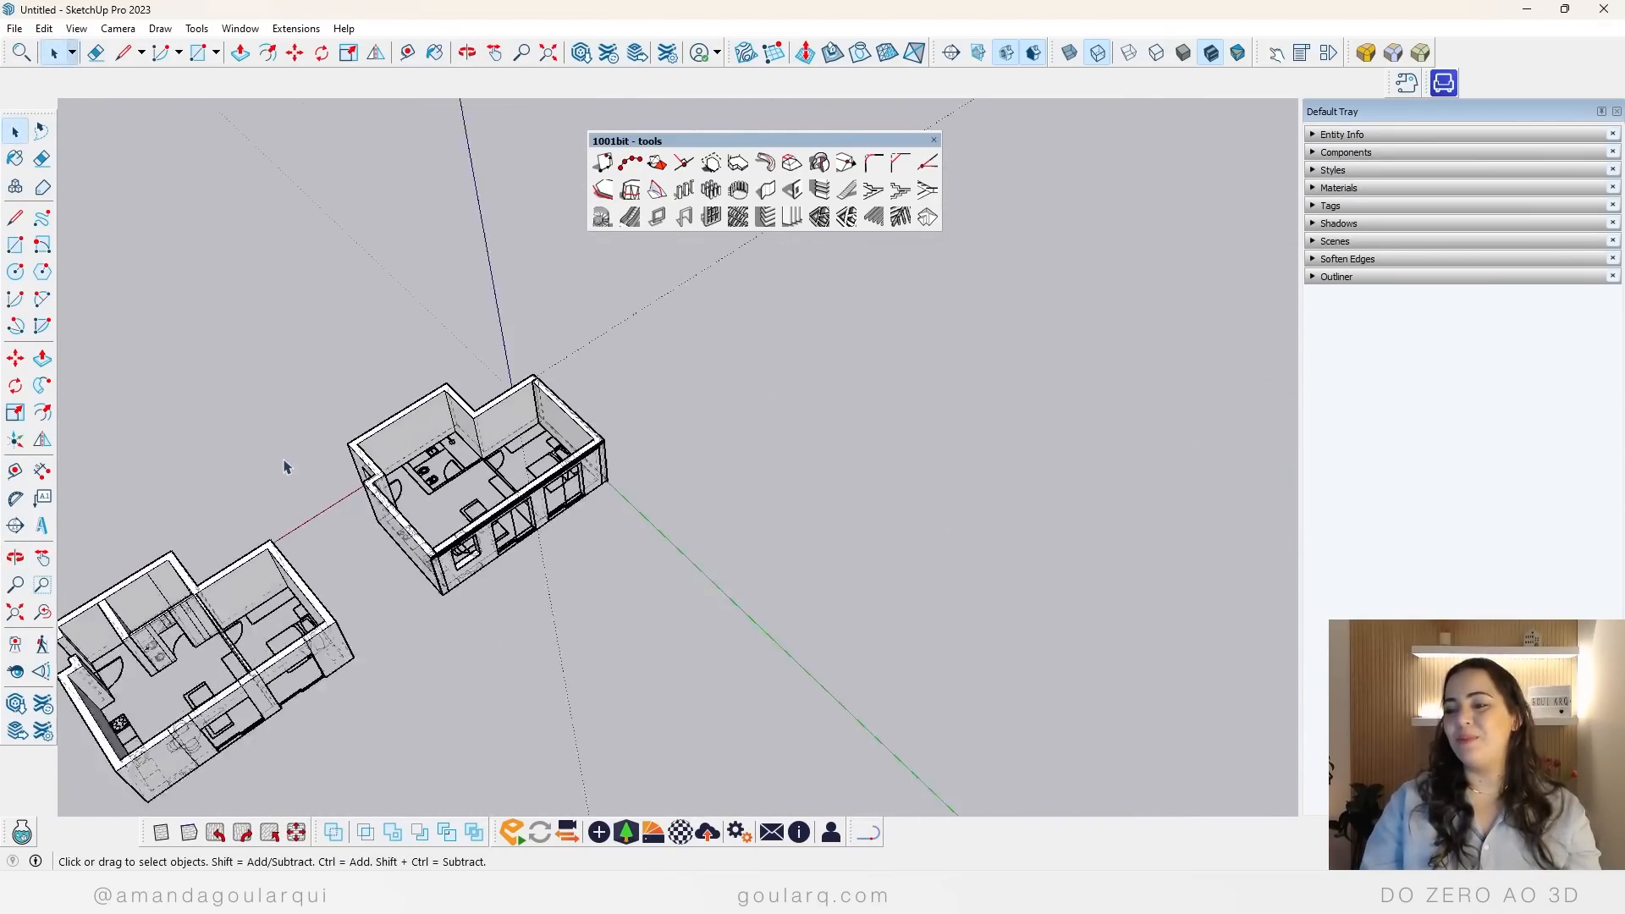
scroll(423, 467, up, 5)
scroll(529, 474, up, 2)
key(k)
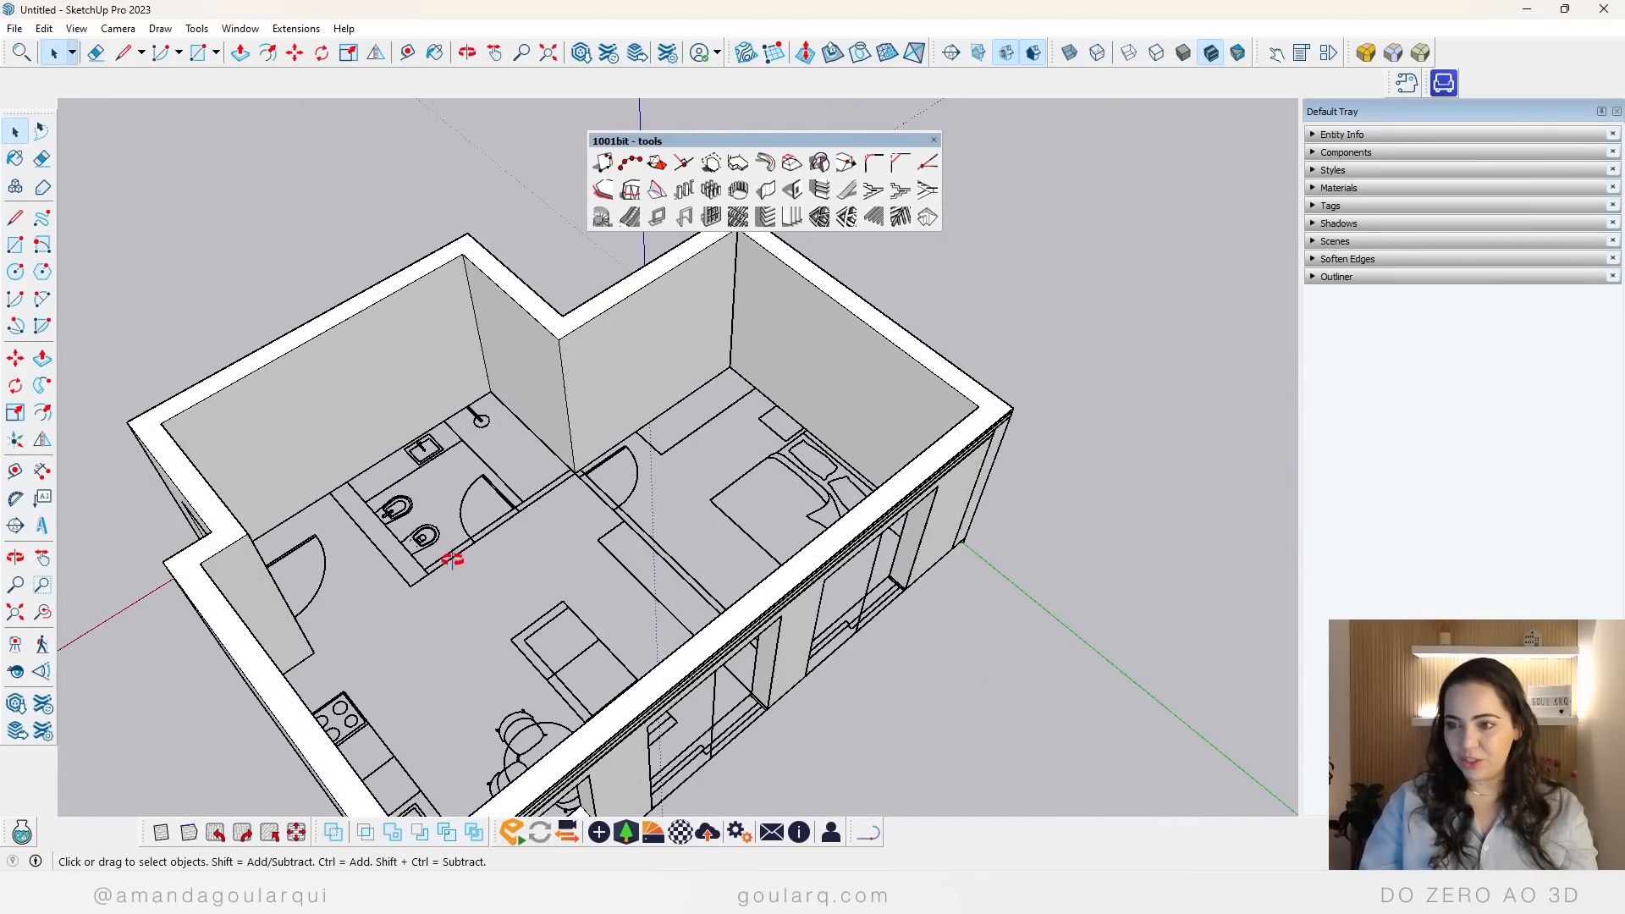
middle_drag(453, 556, 567, 467)
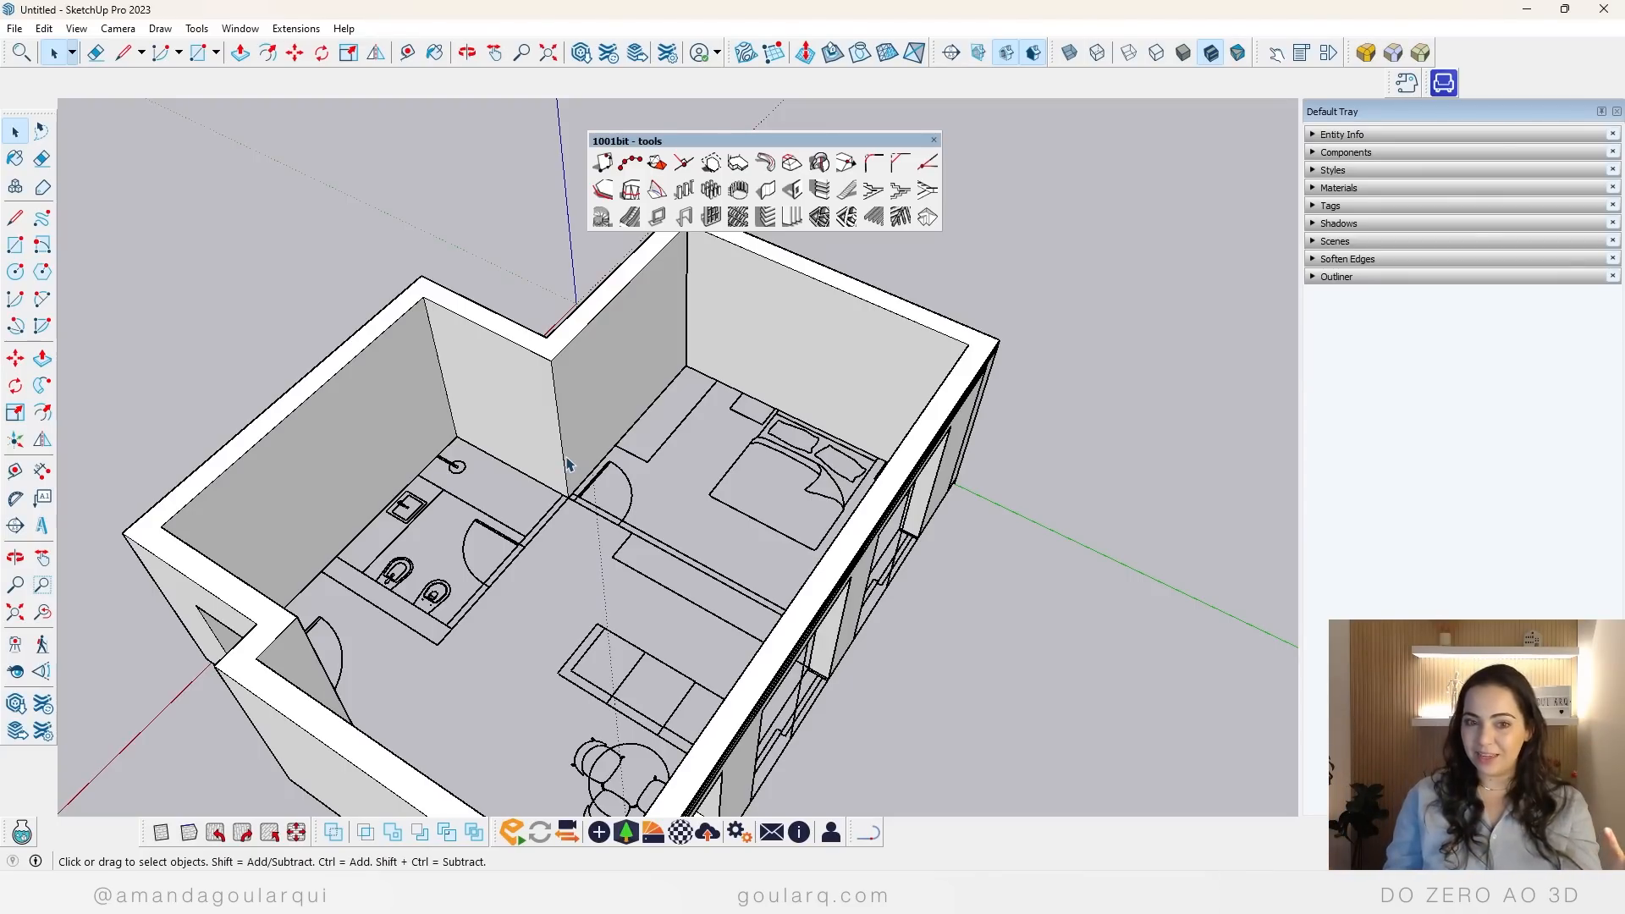
Step: Build a 0.10 m thick, 2.8 m high wall along the plan between the bedroom and the living room, ending at the facade wall
click(770, 191)
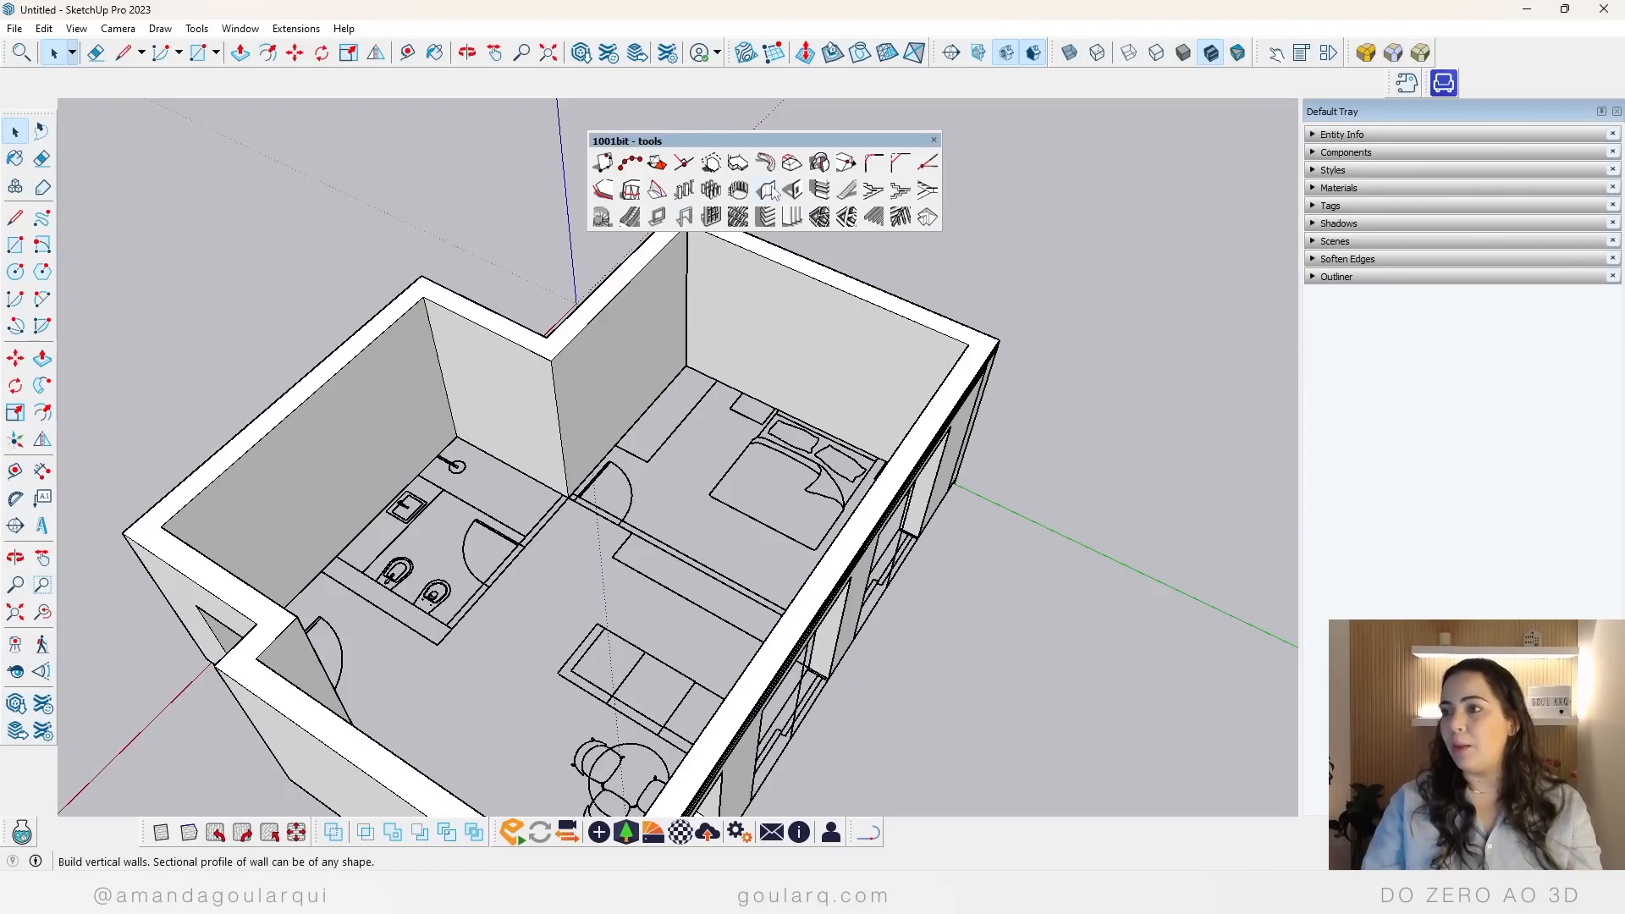
triple_click(715, 520)
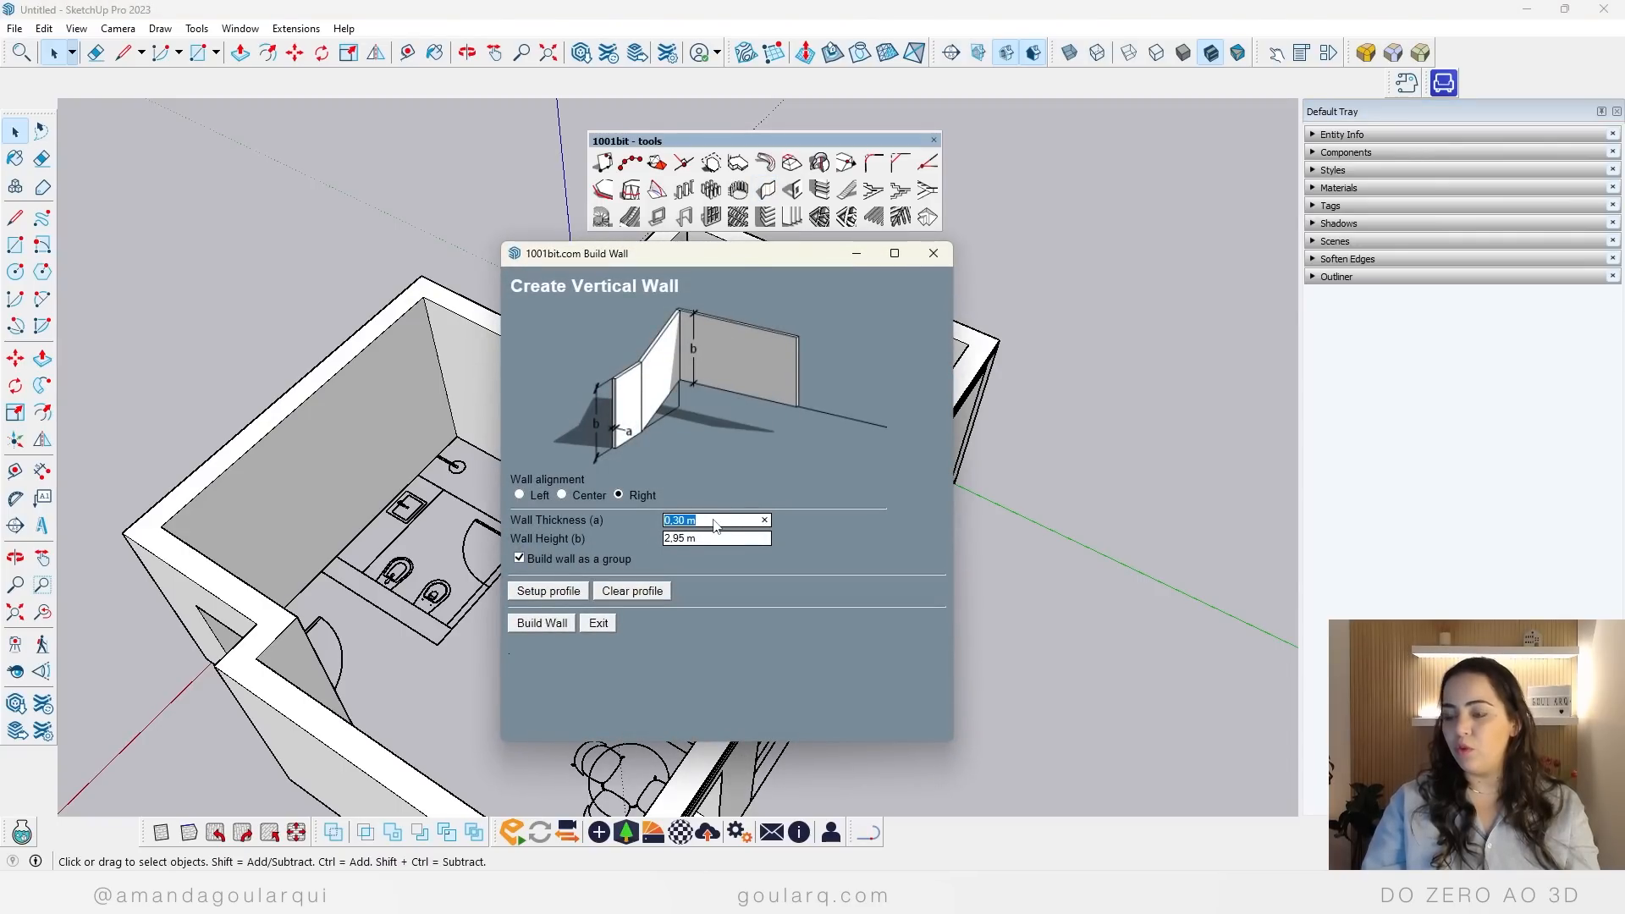
text(,1)
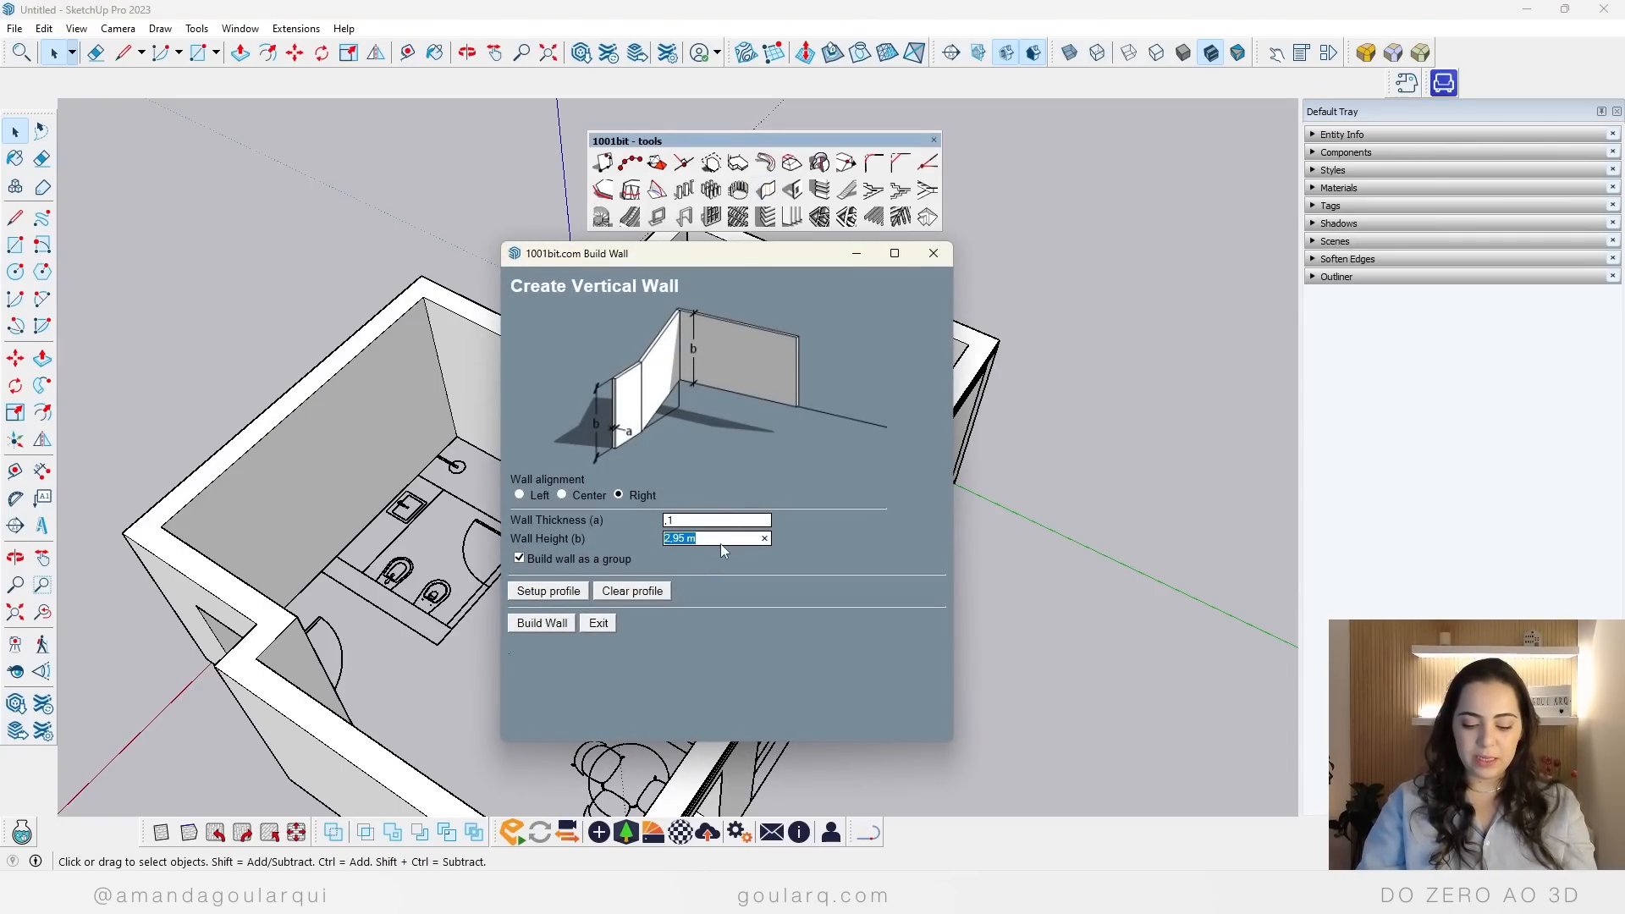
click(721, 544)
text(2,8)
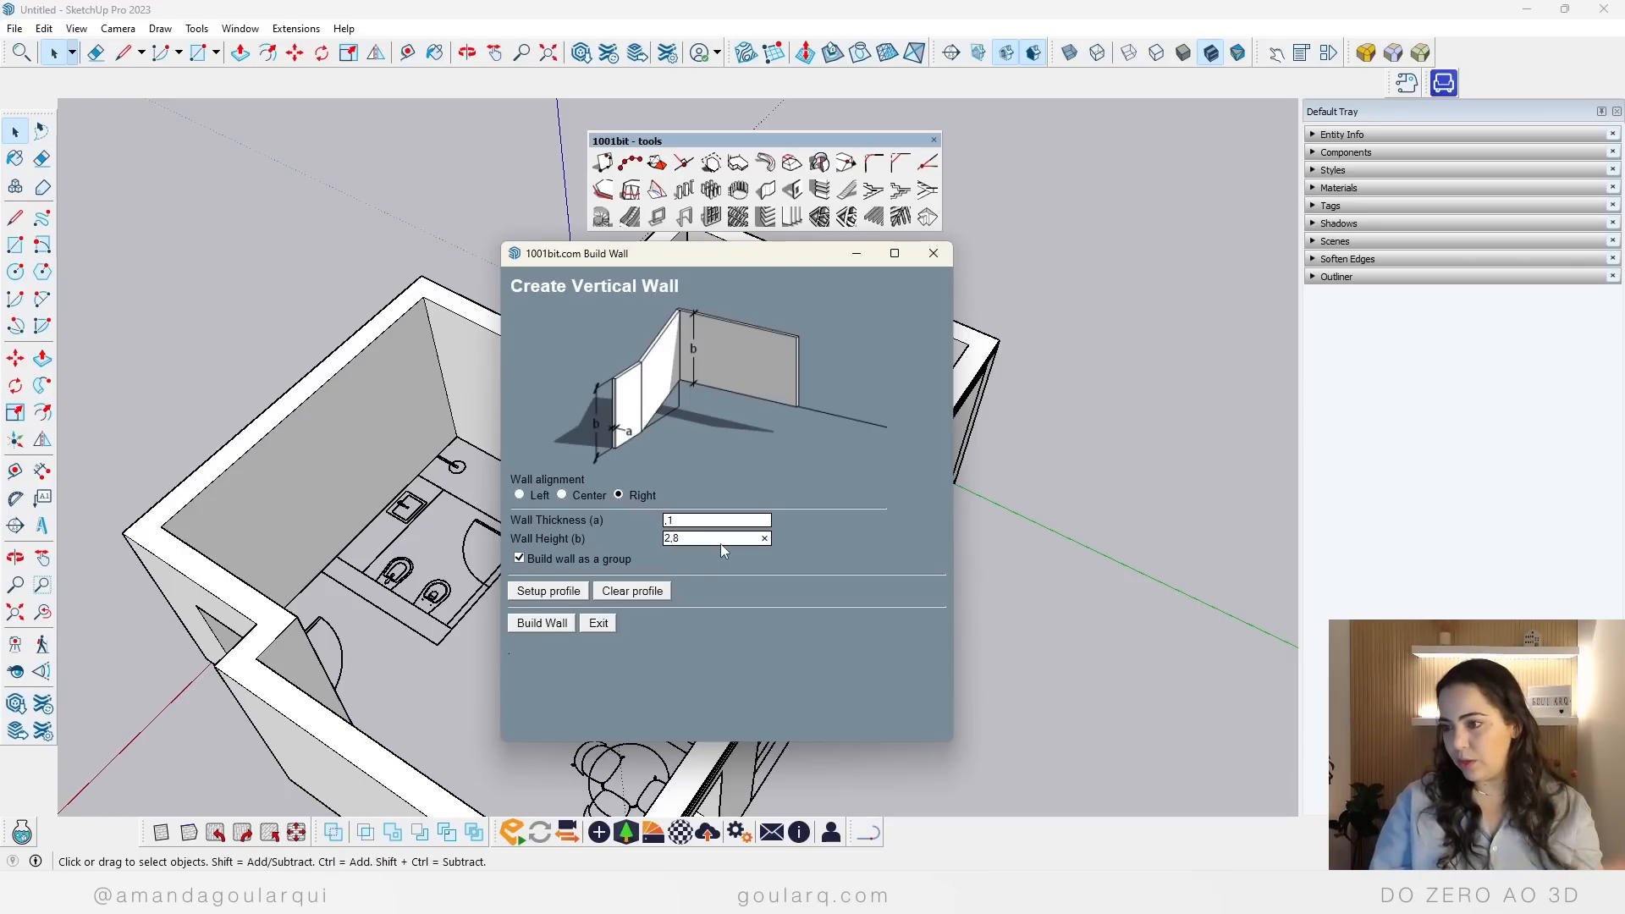
click(541, 623)
scroll(657, 530, up, 3)
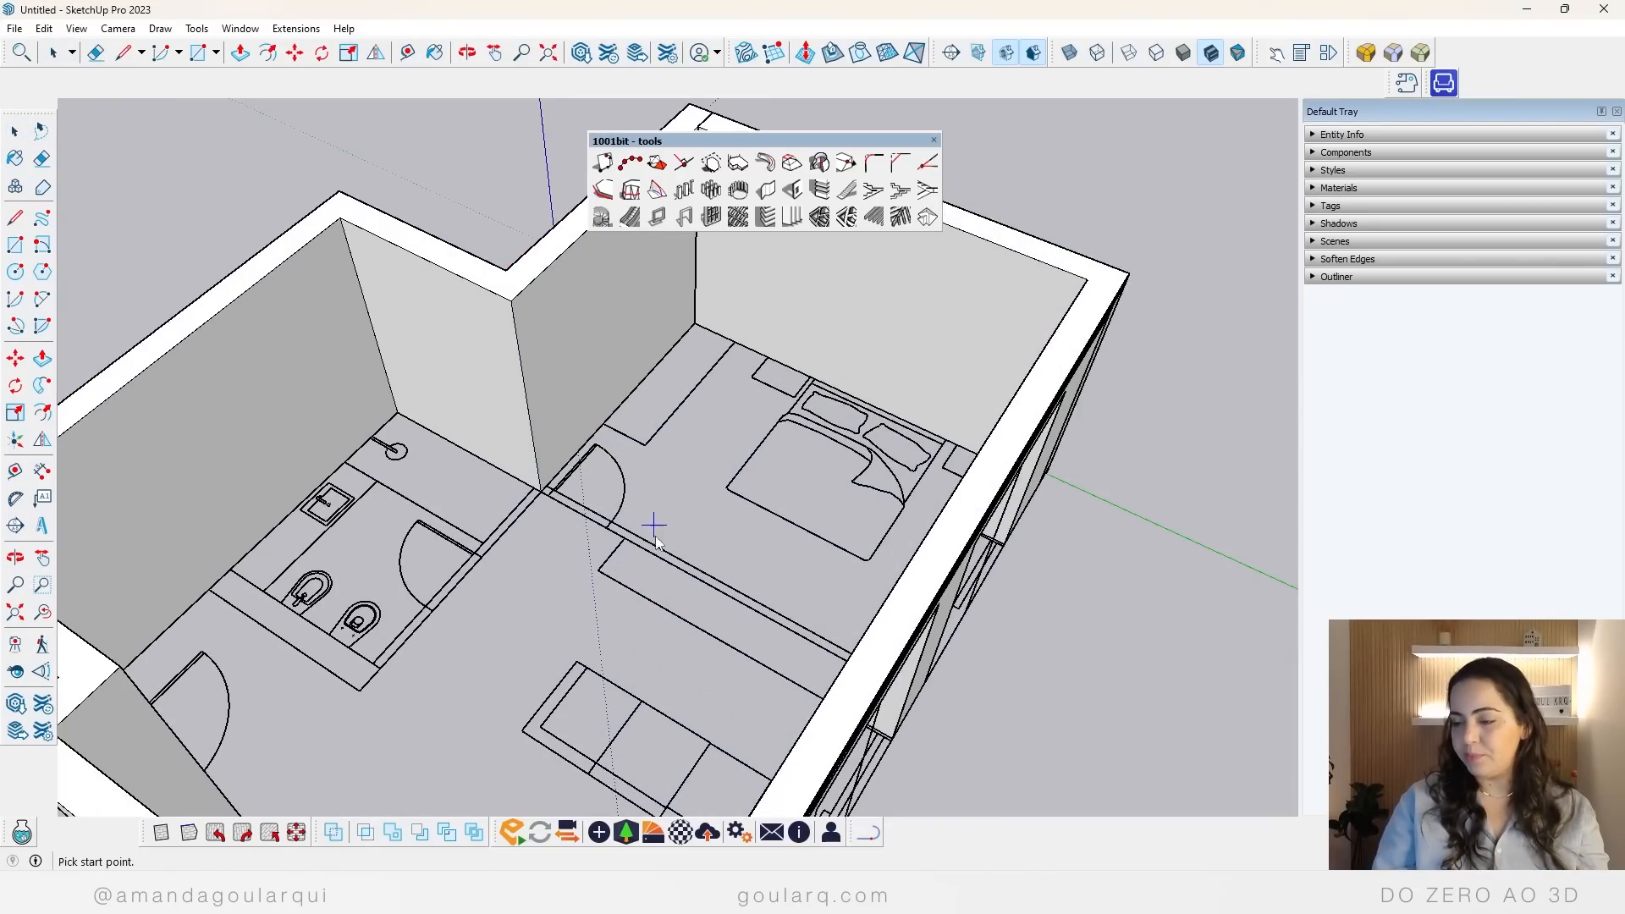
middle_drag(657, 530, 851, 663)
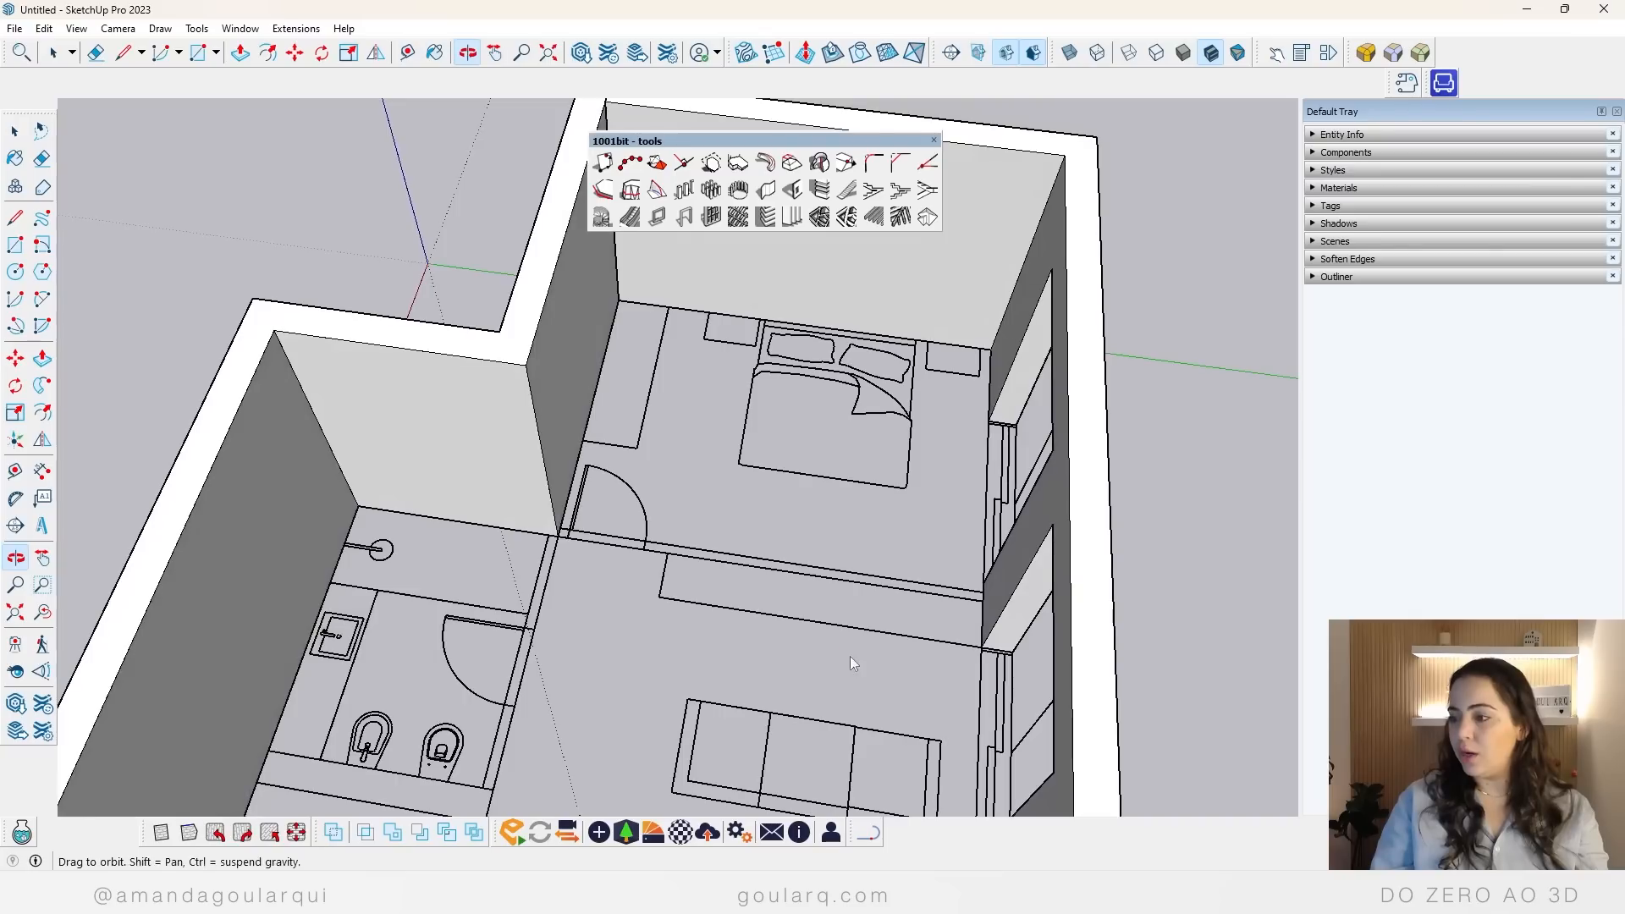
click(560, 536)
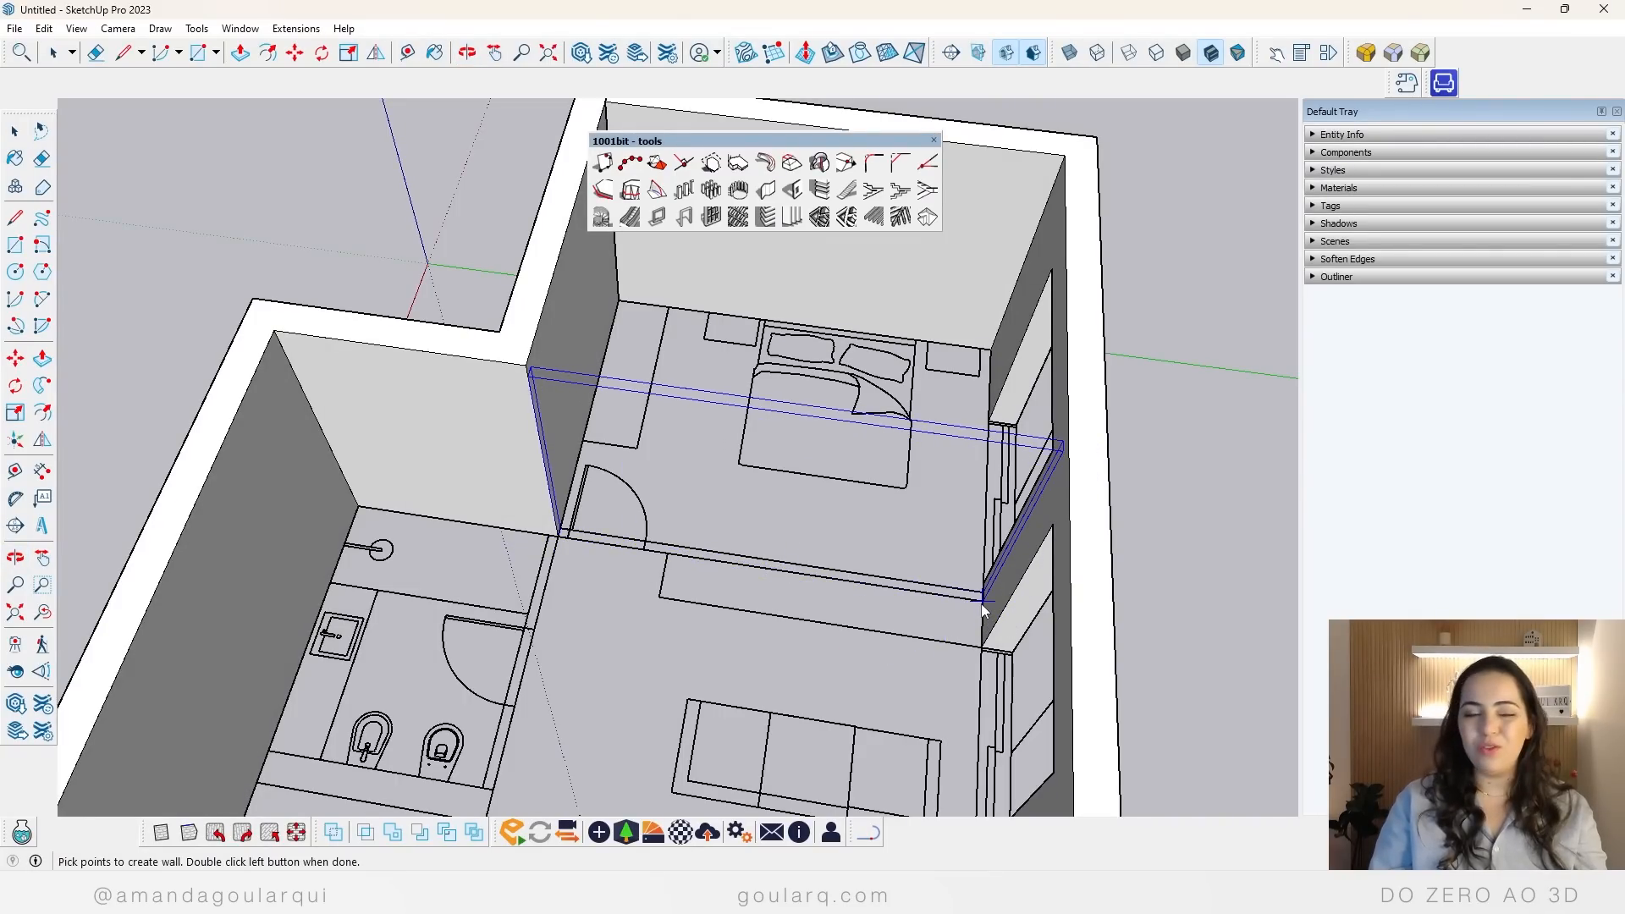
middle_drag(982, 609, 790, 373)
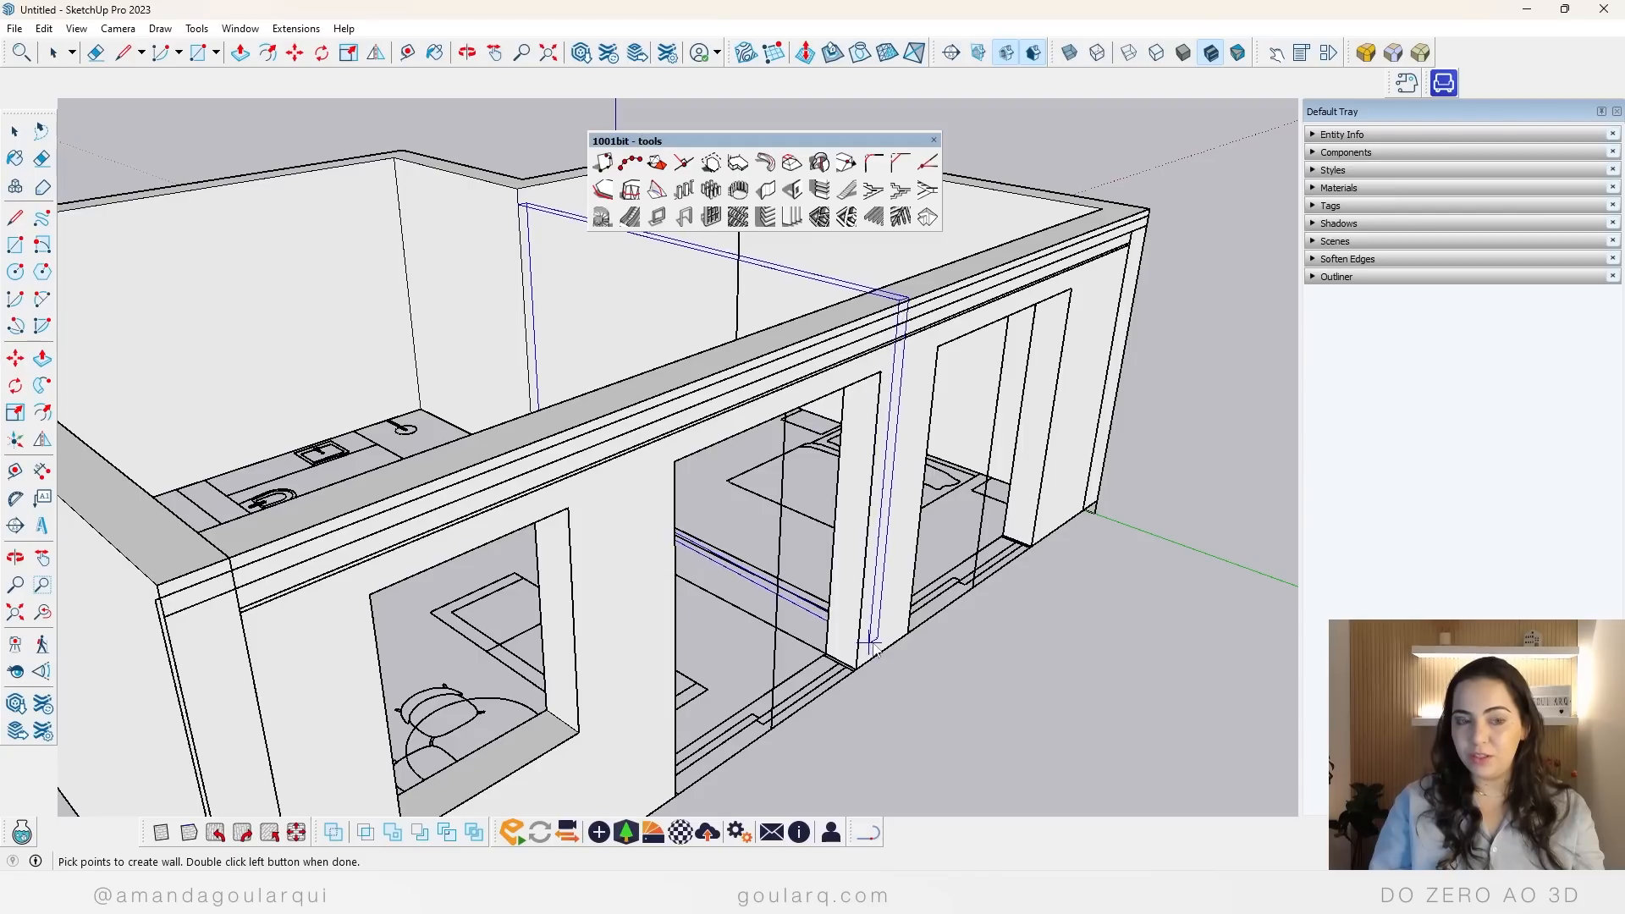
middle_drag(581, 337, 893, 609)
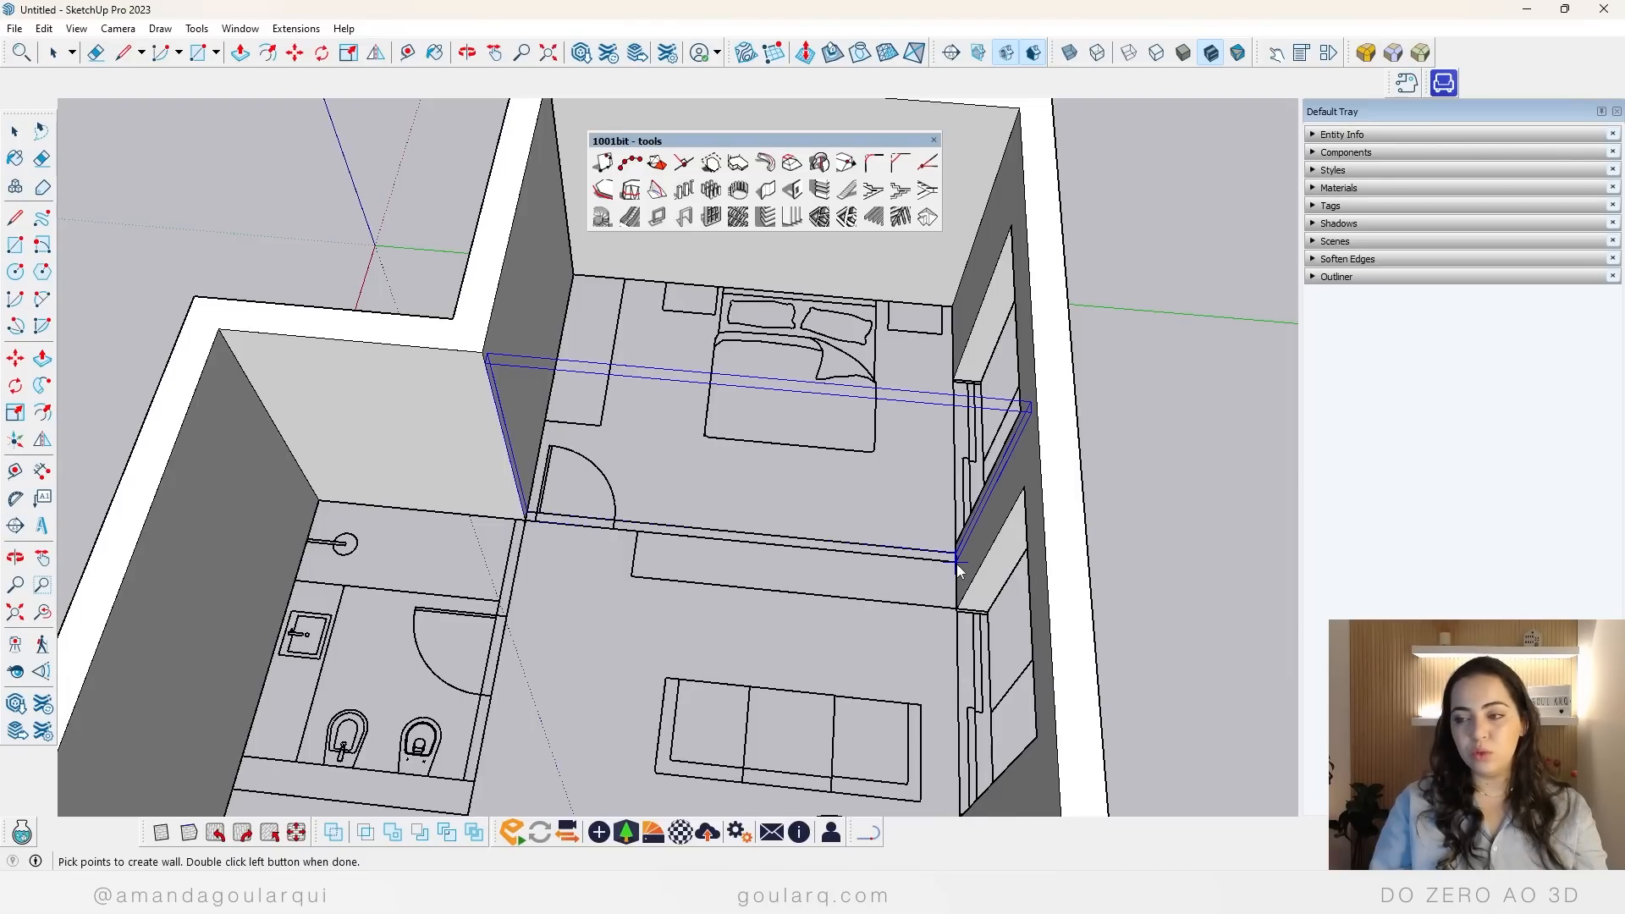
double_click(957, 562)
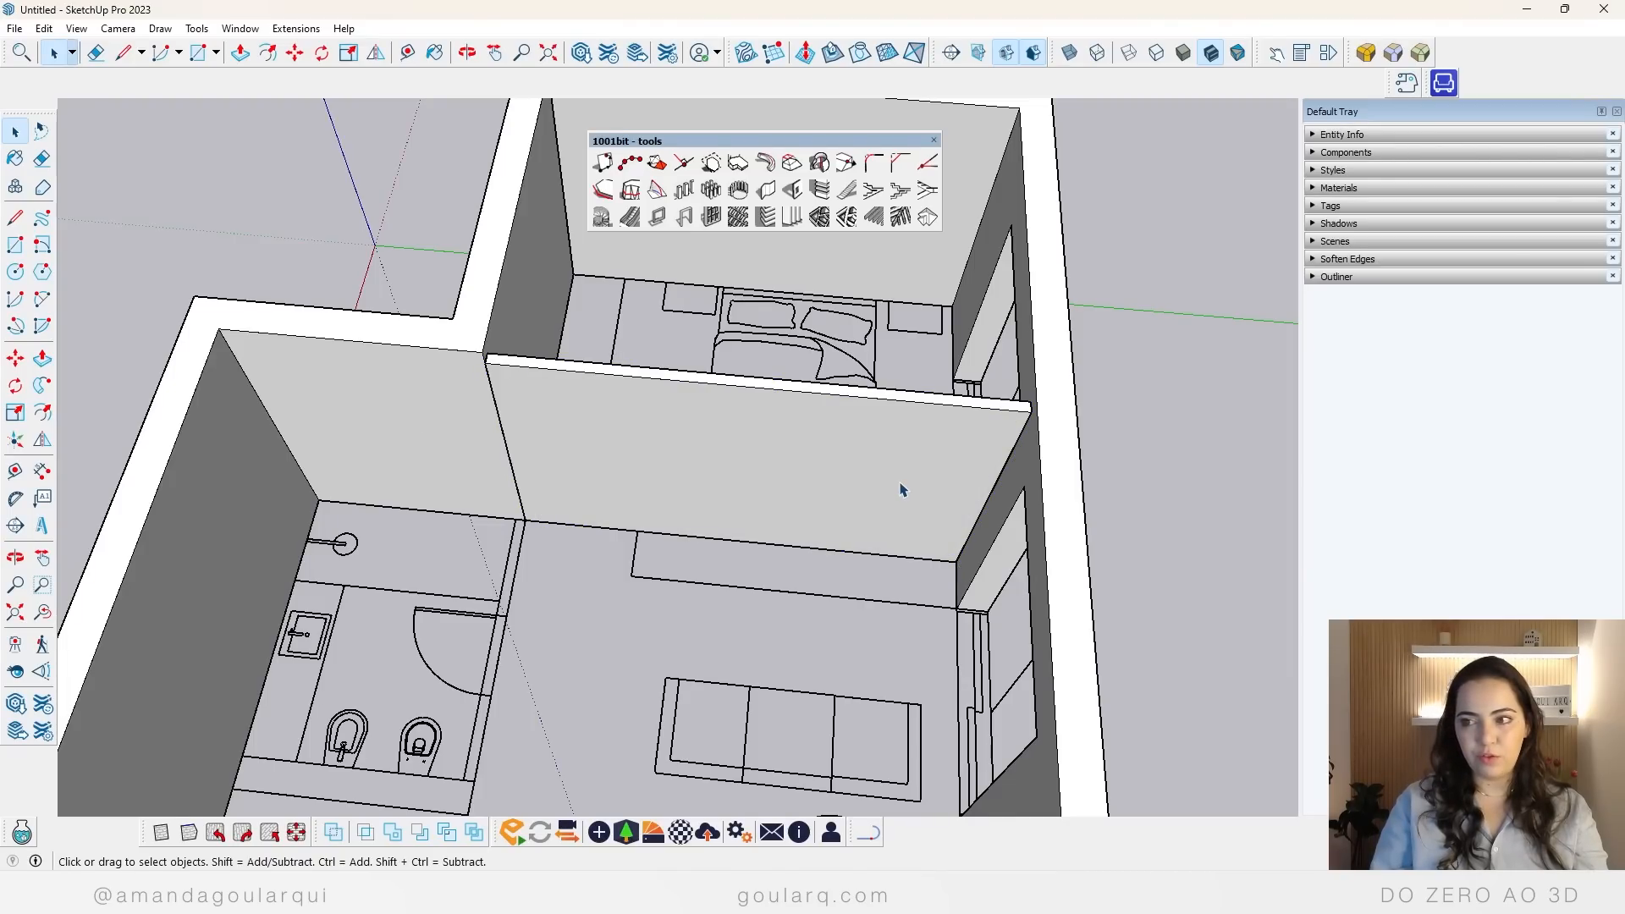
Step: Build a wall with the same settings between the bathroom and the living room, reaching the corner of the bedroom wall
middle_drag(900, 486, 609, 584)
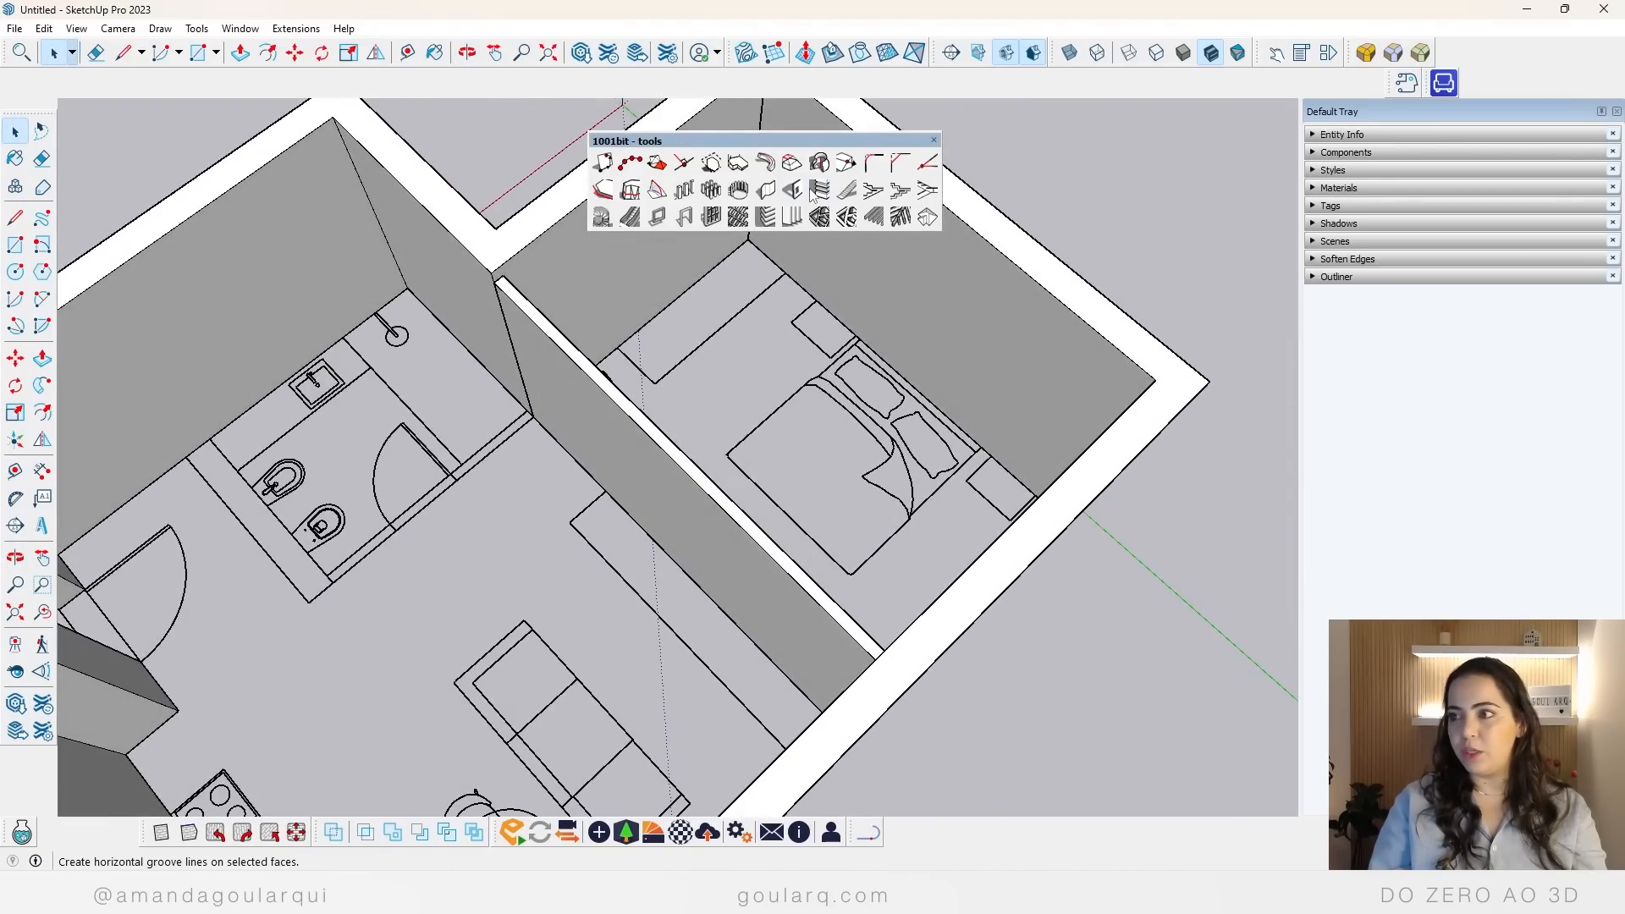
click(765, 189)
click(560, 621)
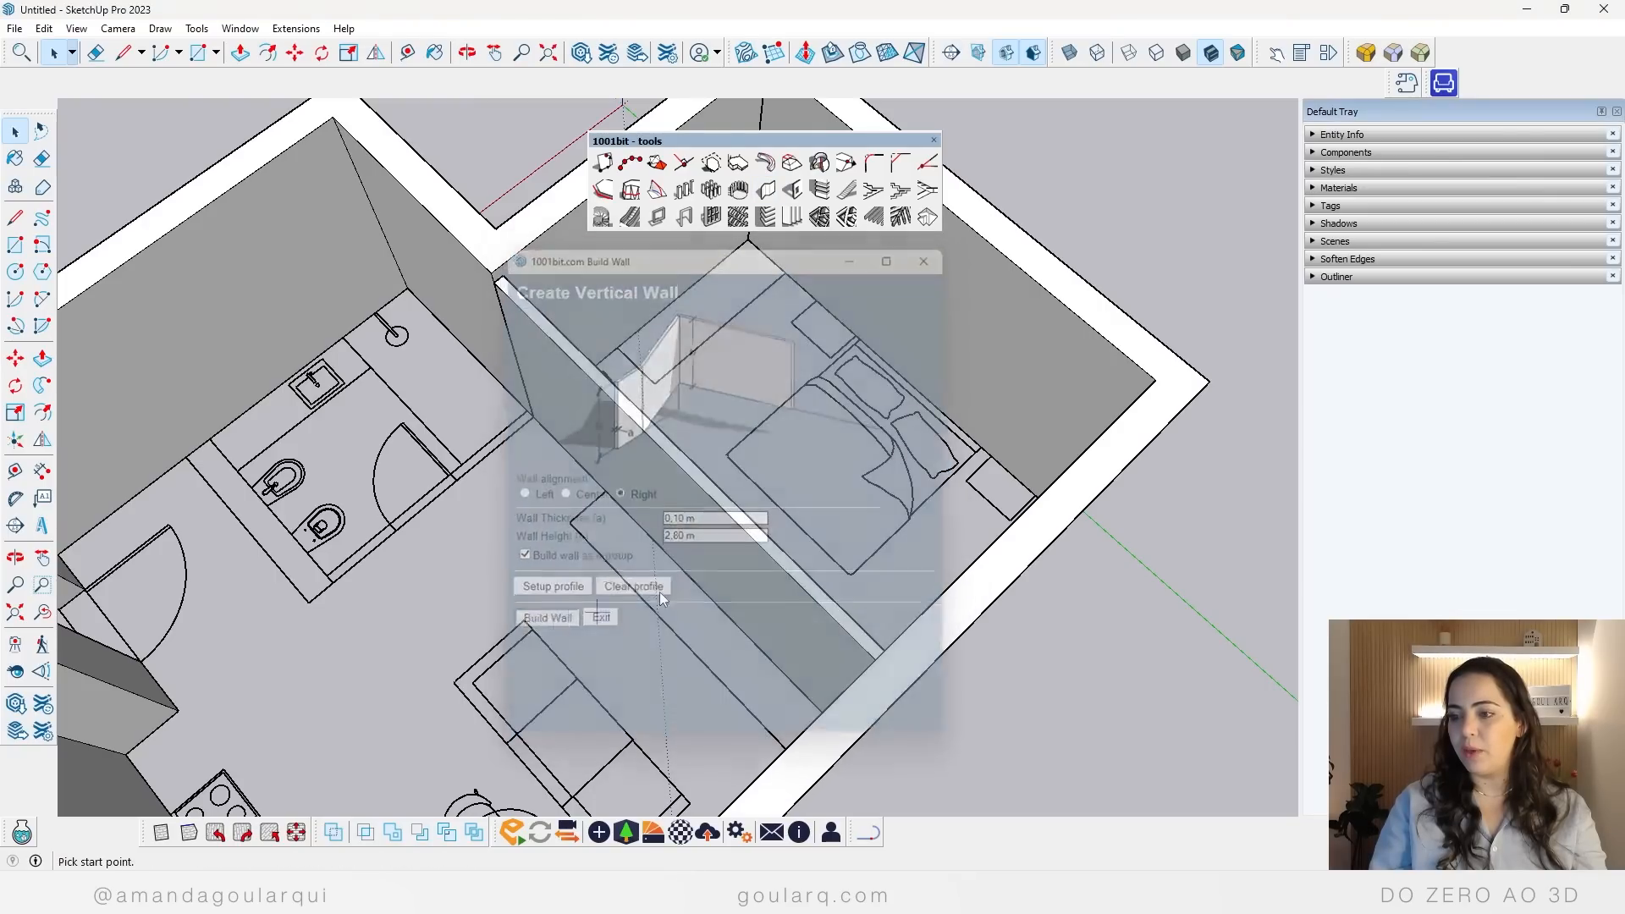
click(330, 582)
double_click(493, 284)
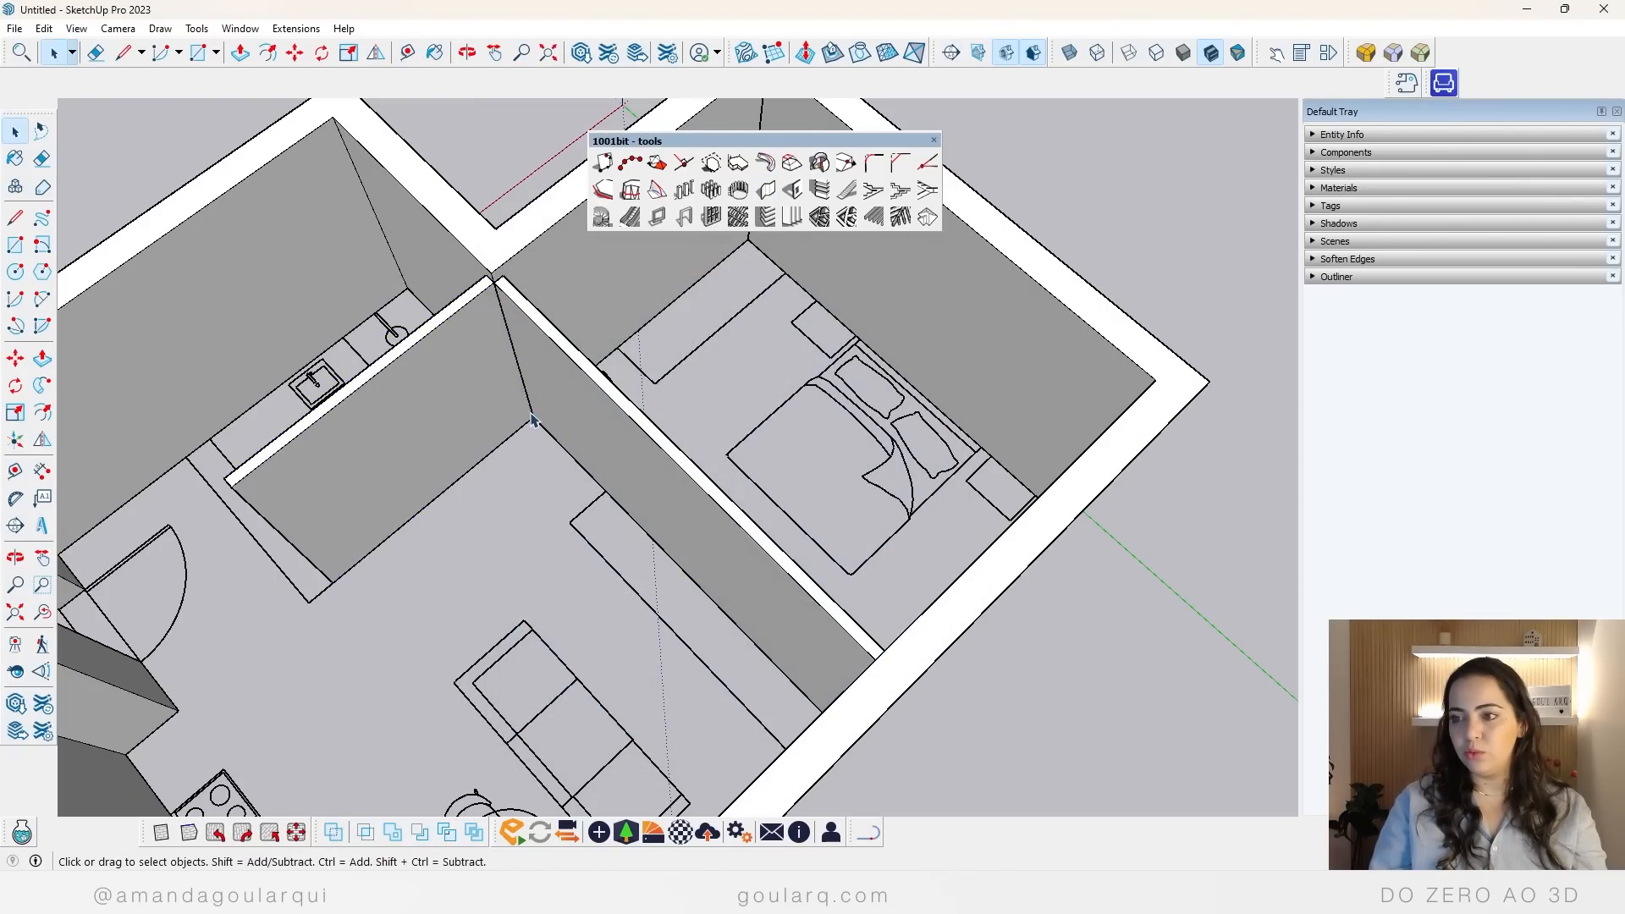
Step: Build a 0.3 m thick wall across the bathroom's entrance-side end, joining the outer wall to the bathroom partition
scroll(753, 475, down, 2)
middle_drag(341, 667, 448, 622)
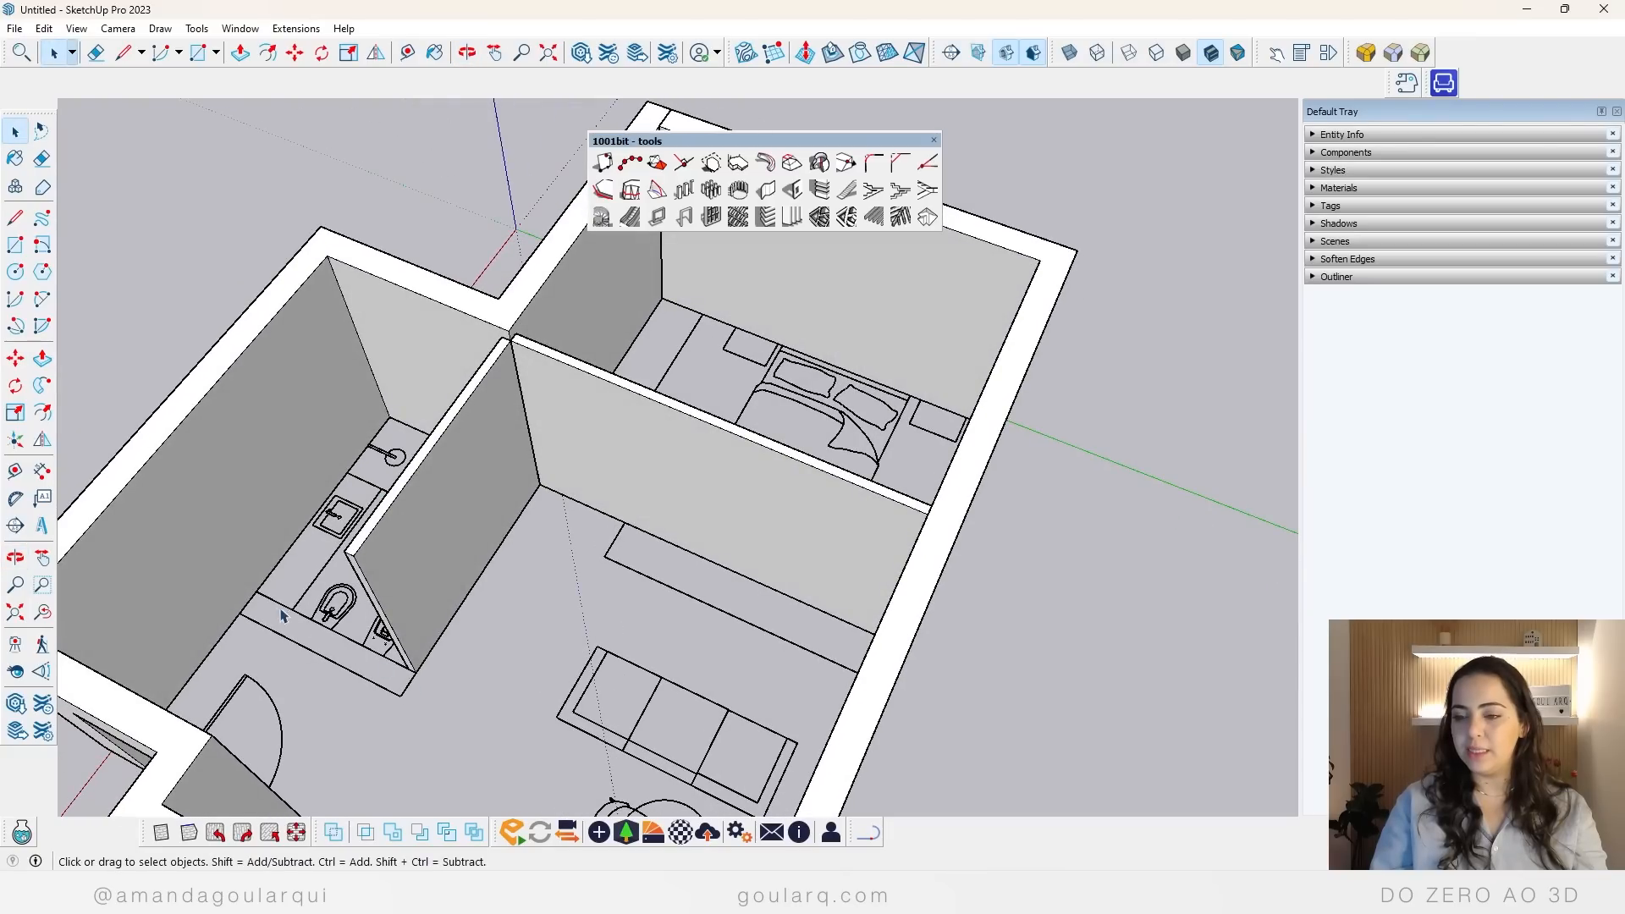
click(766, 191)
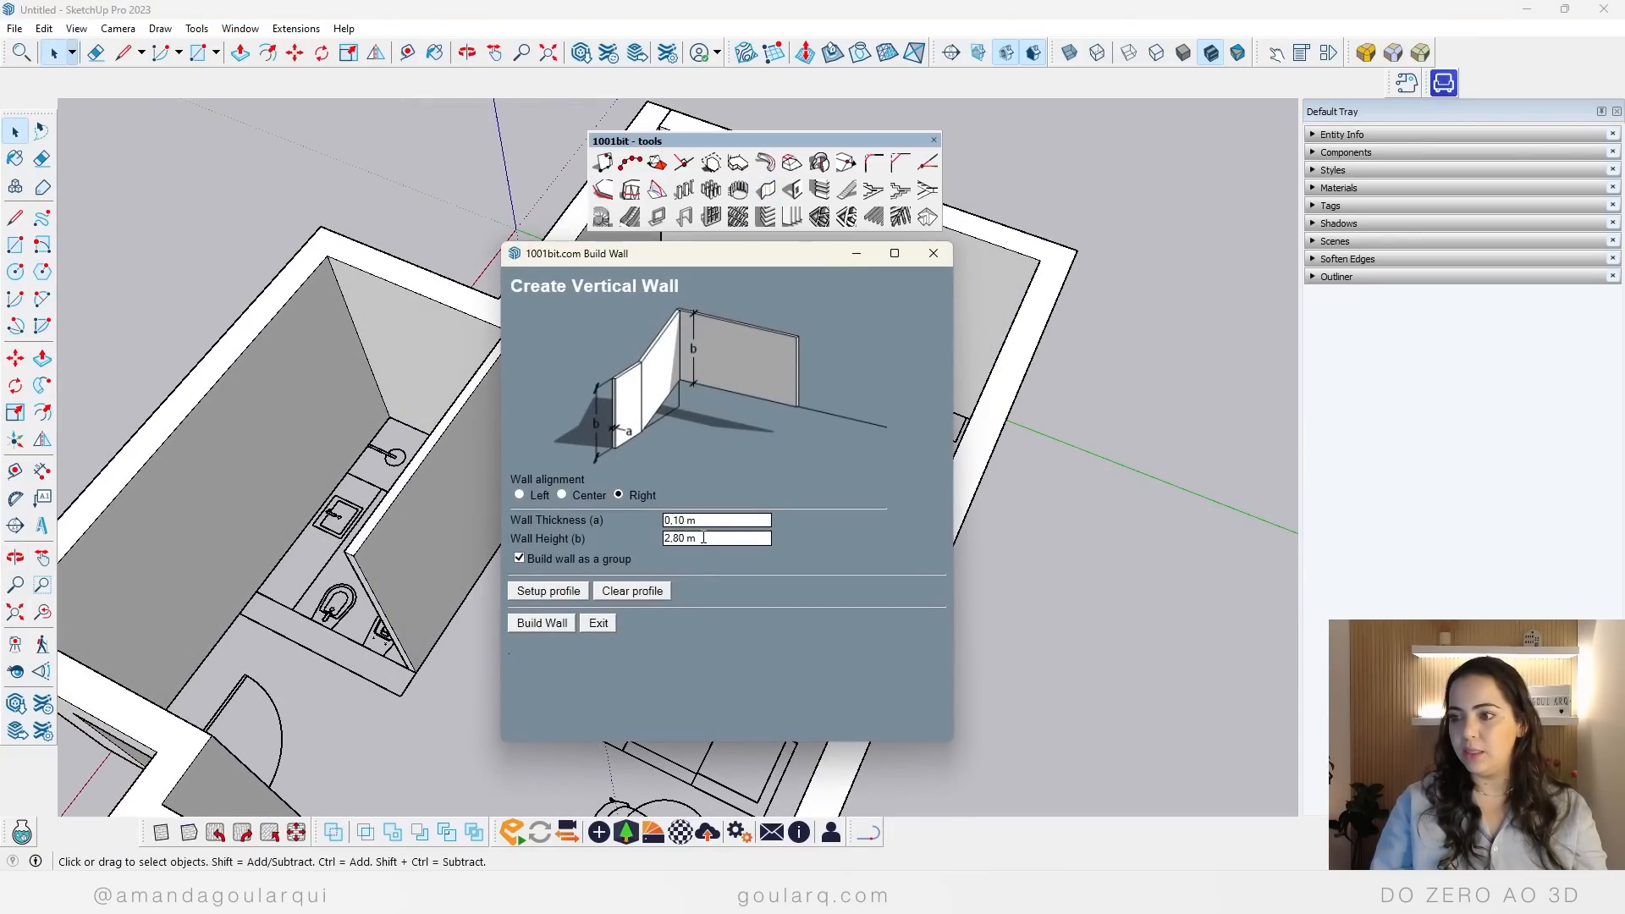
drag(706, 521, 430, 514)
text(,3)
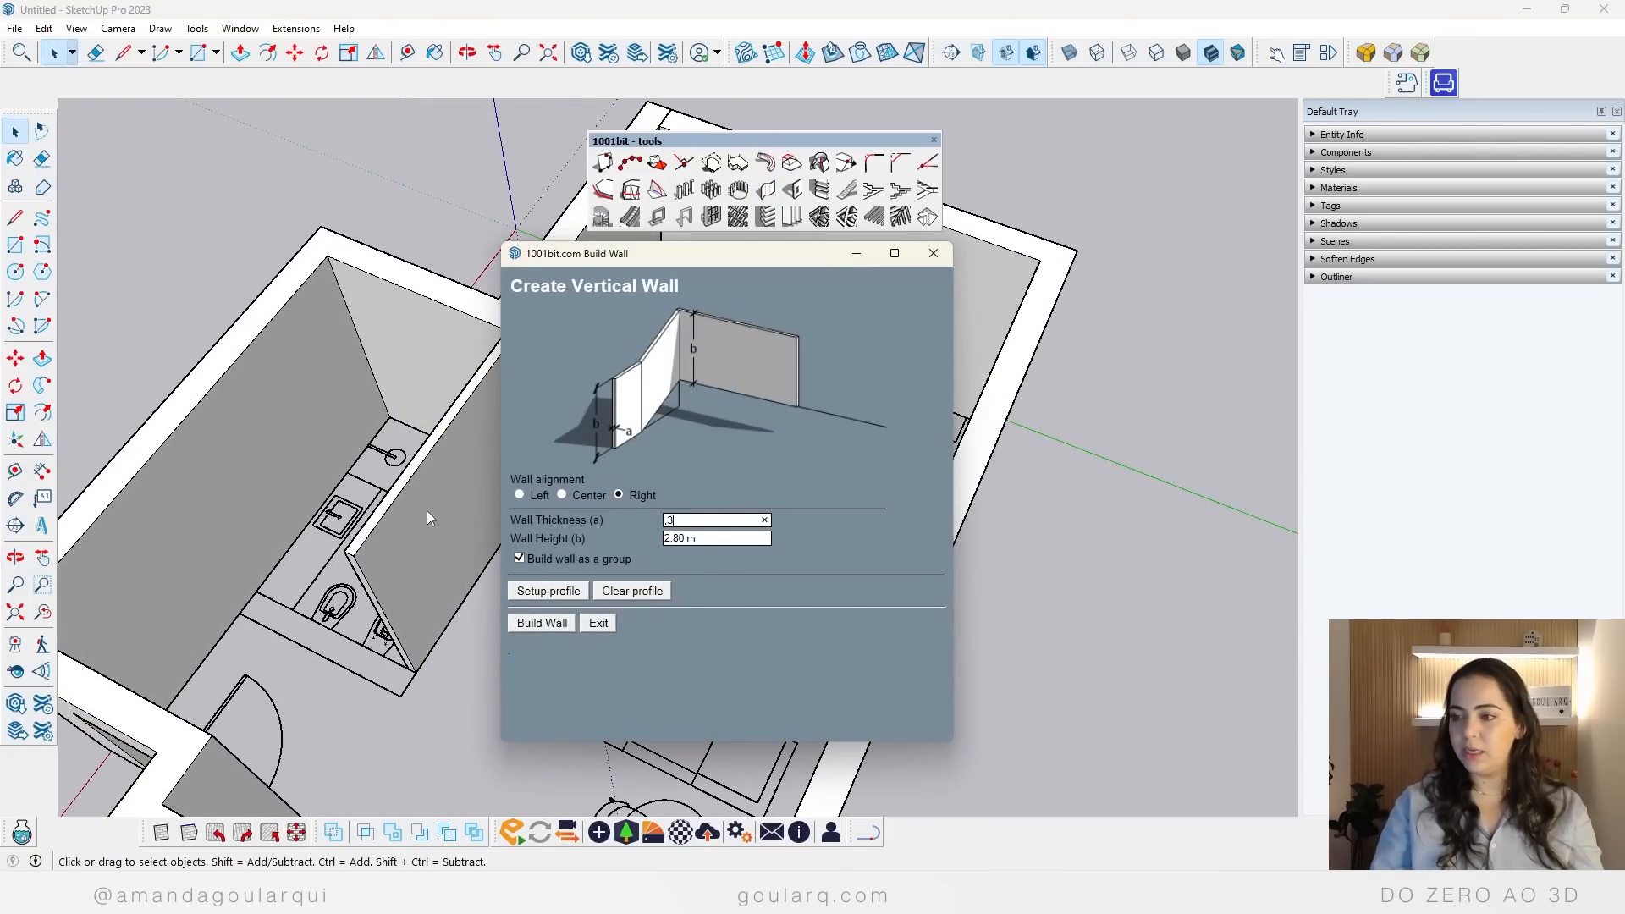
click(542, 623)
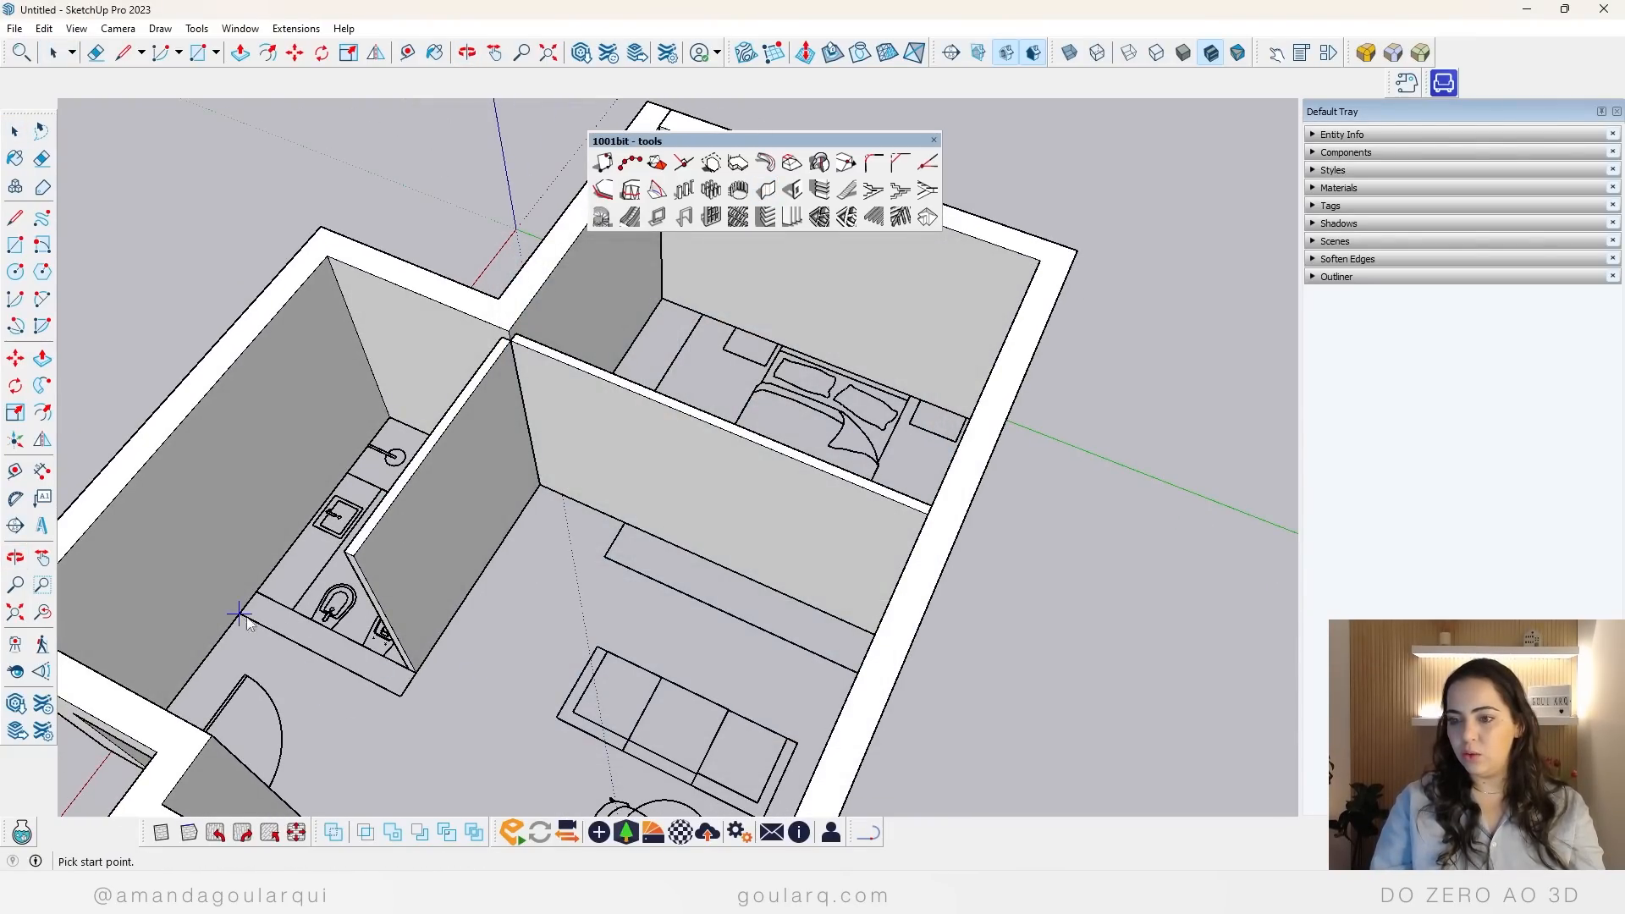
key(space)
Step: Cut a 0.8 m wide door opening in the bathroom partition at the plan's door swing, using the displayed back edges
middle_drag(432, 681, 670, 716)
click(792, 190)
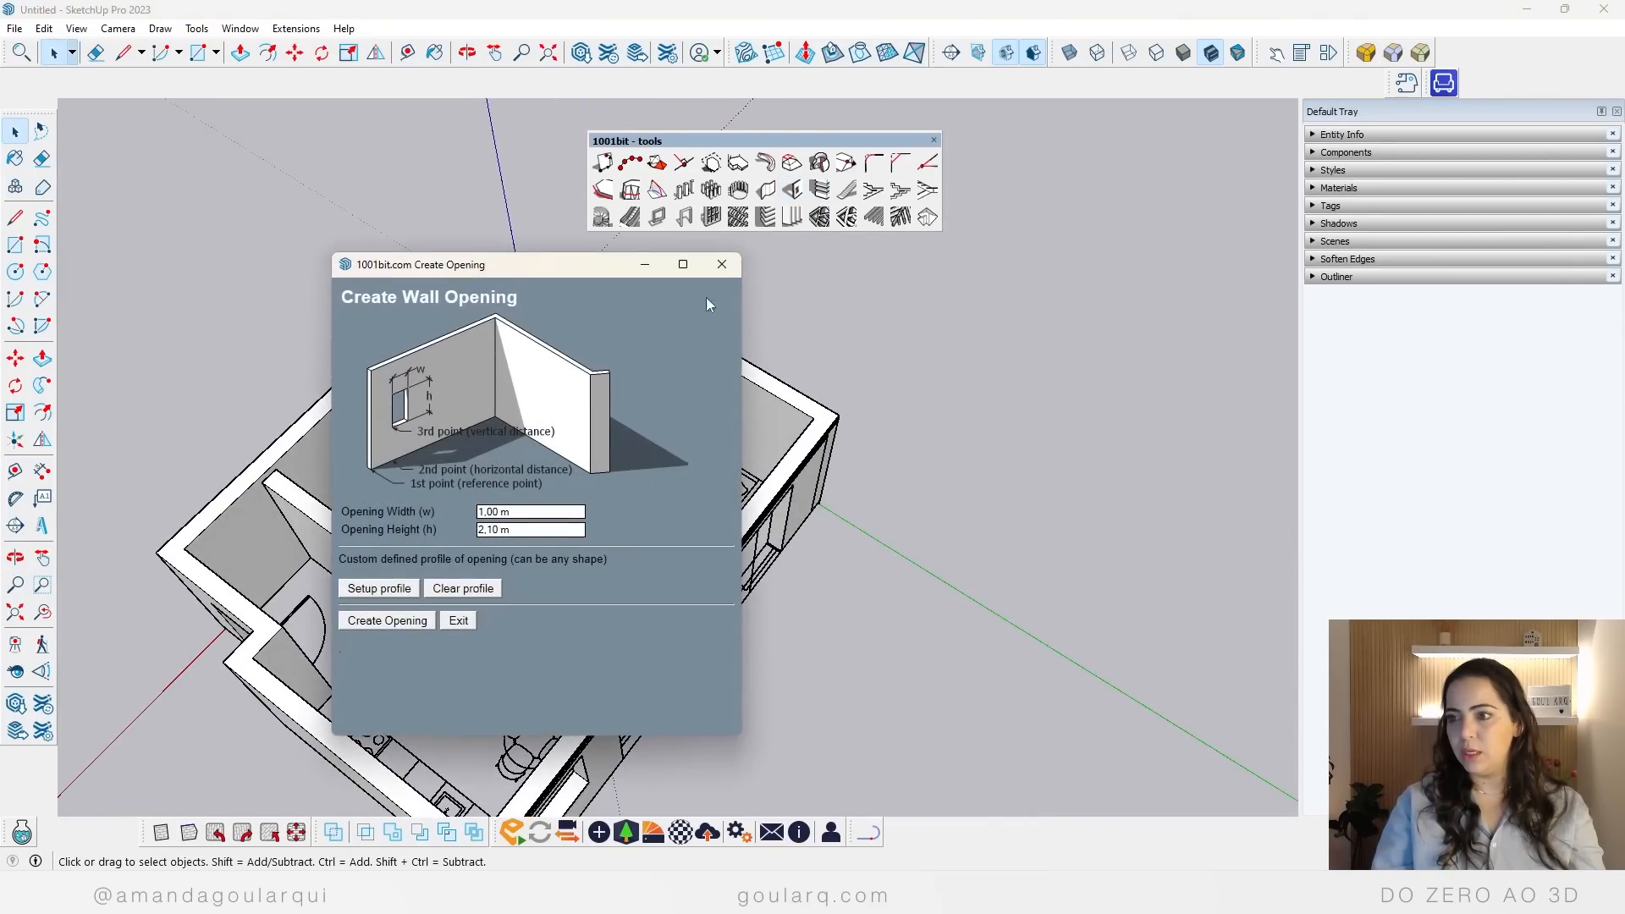
triple_click(531, 511)
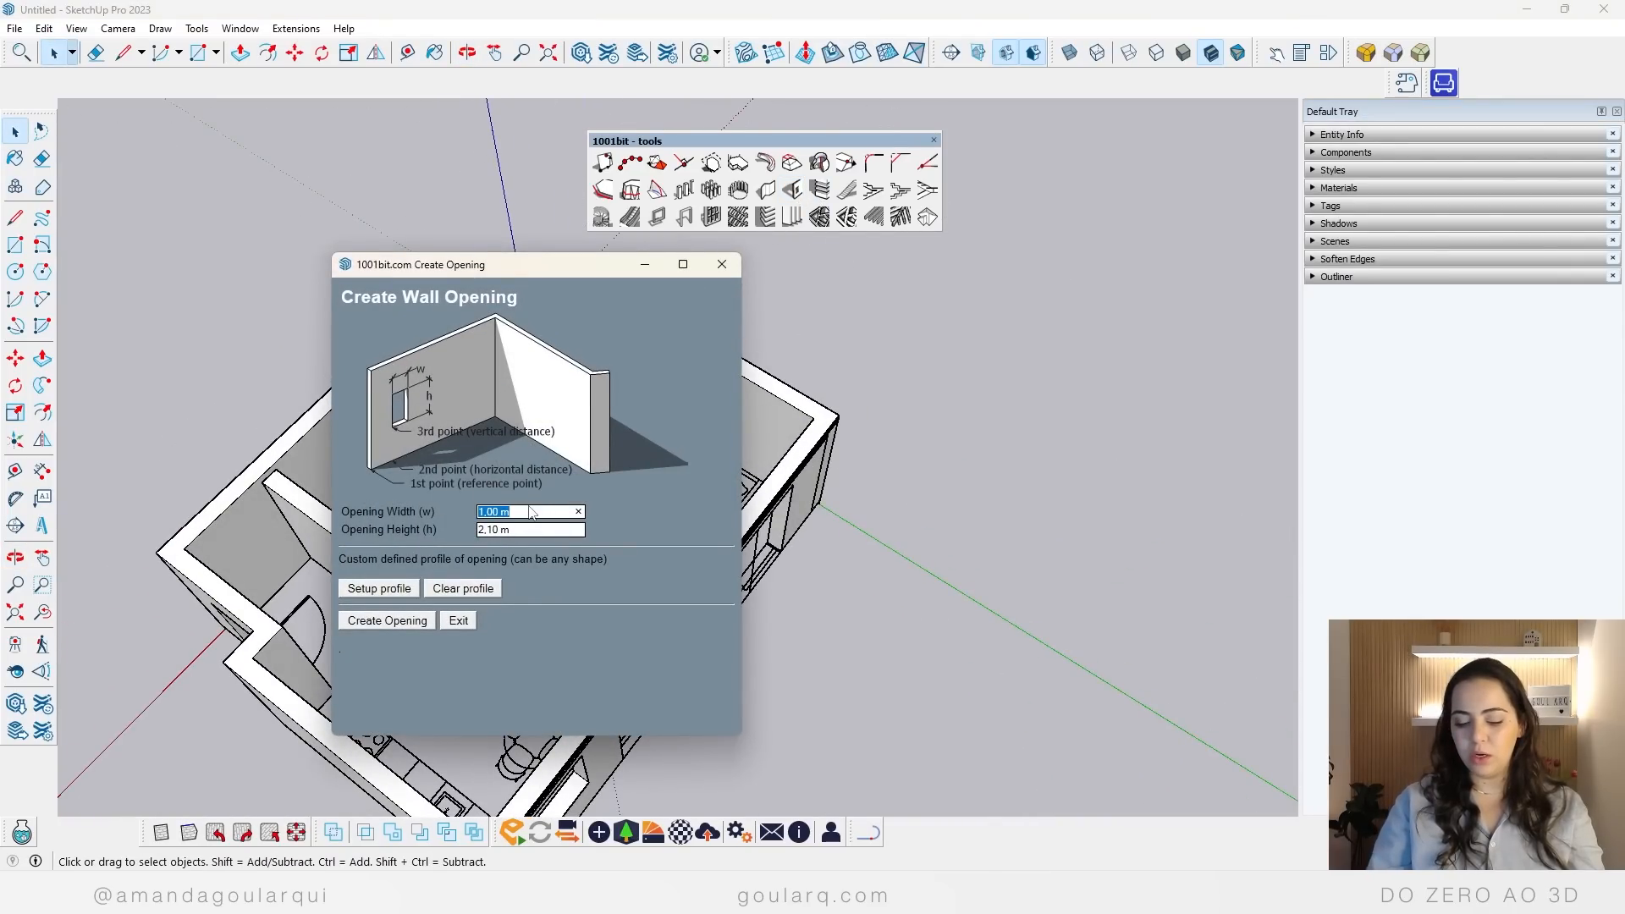
key(BackSpace)
text(,8)
click(404, 620)
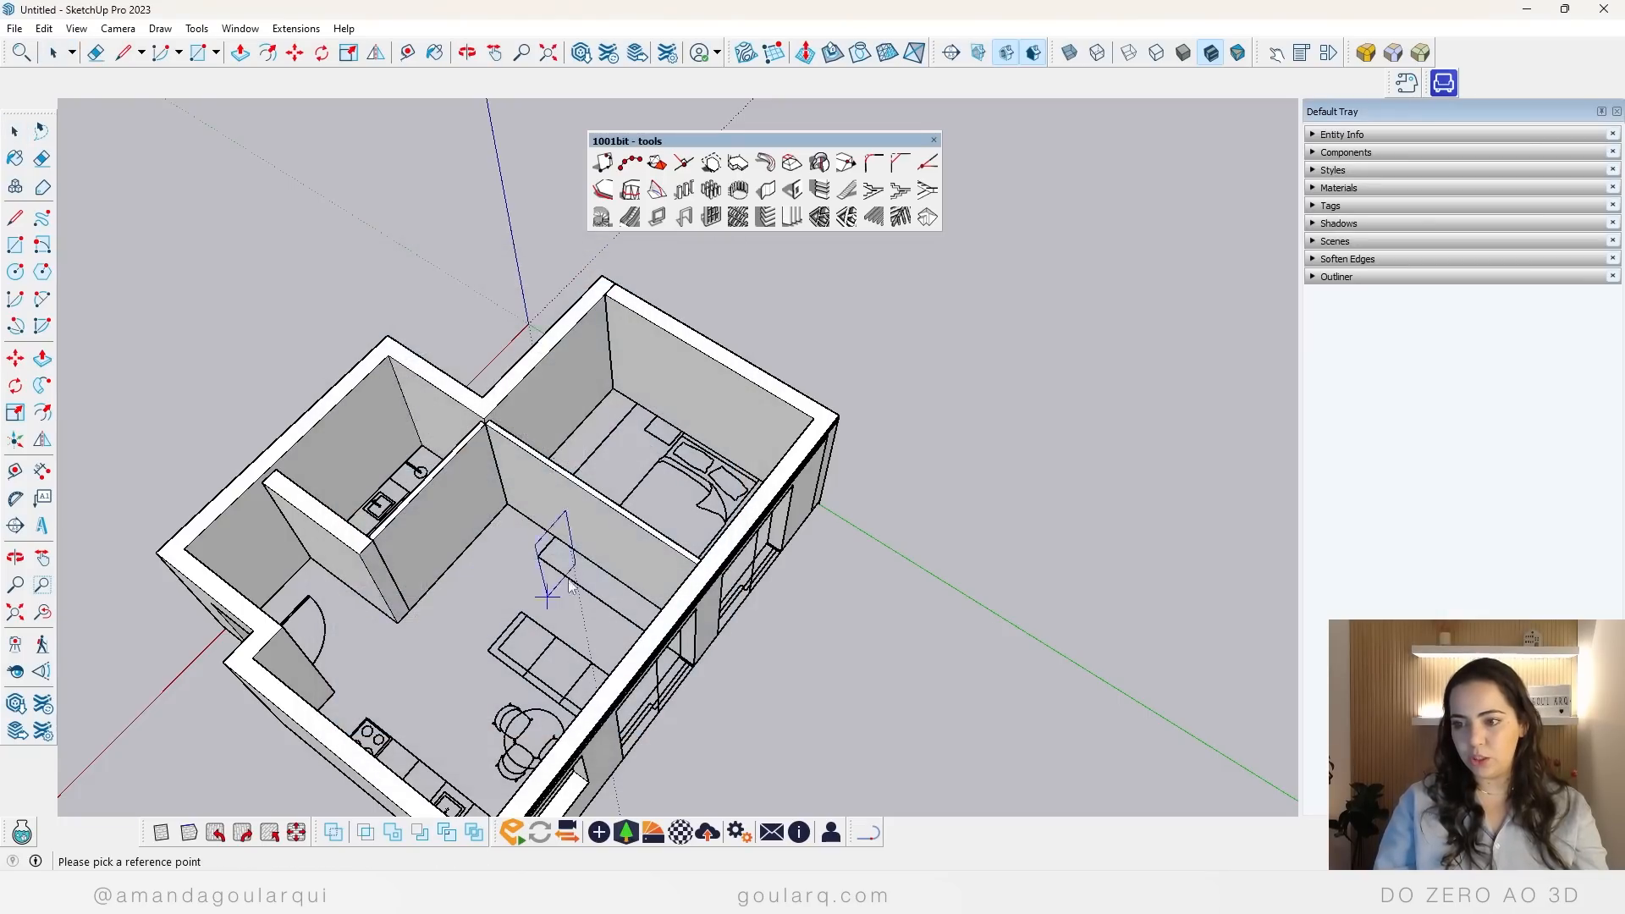
scroll(440, 559, up, 5)
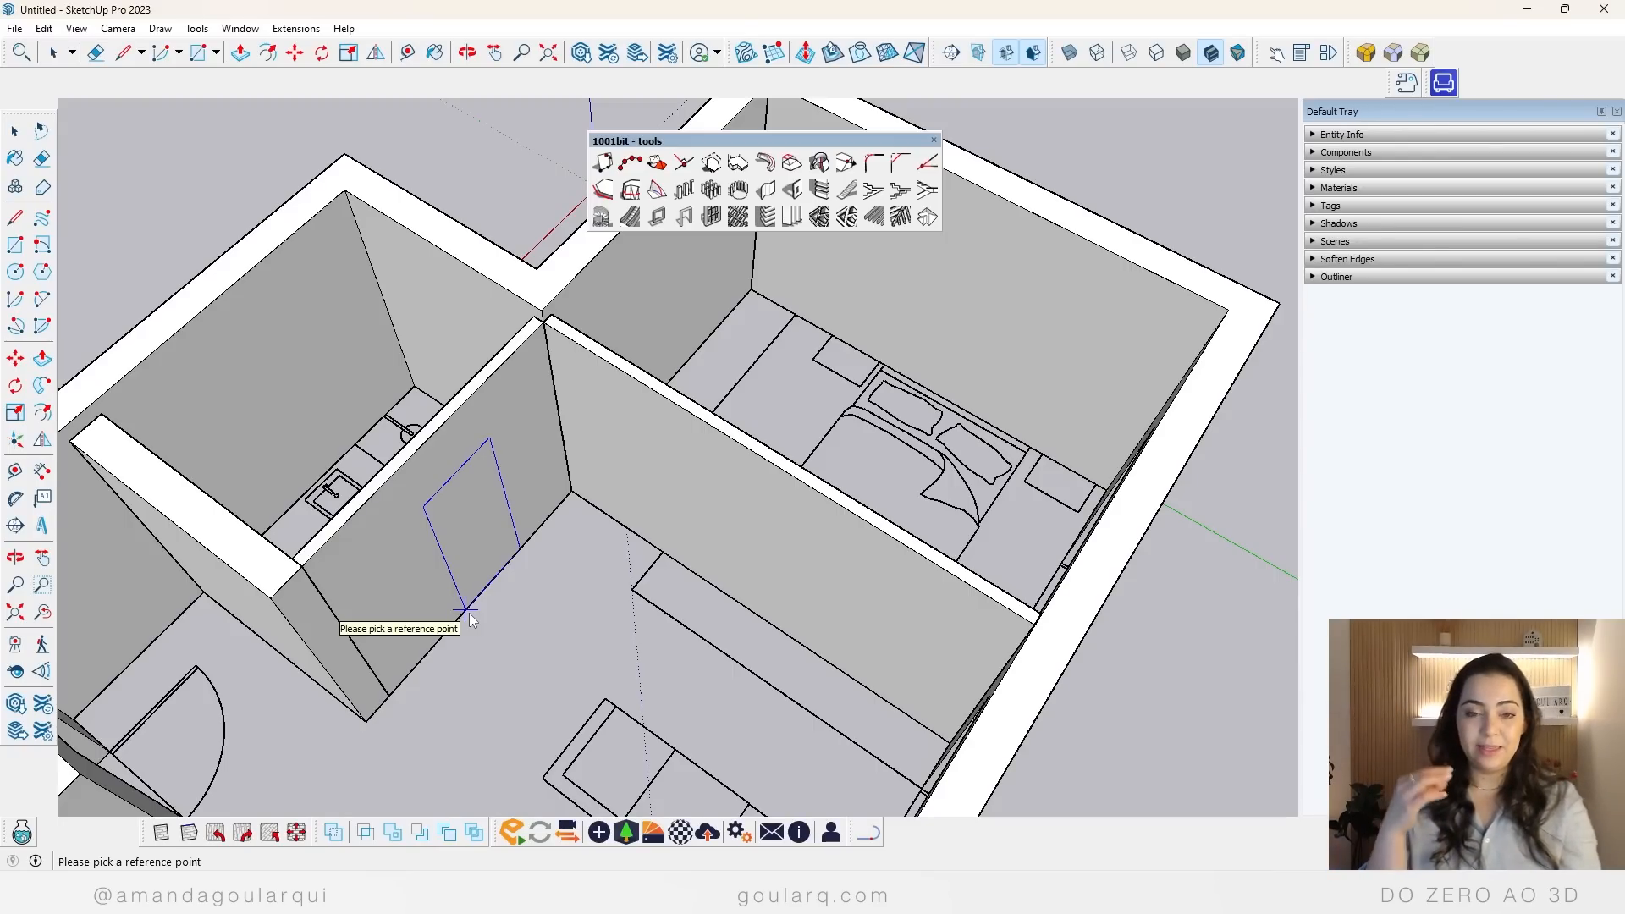
key(k)
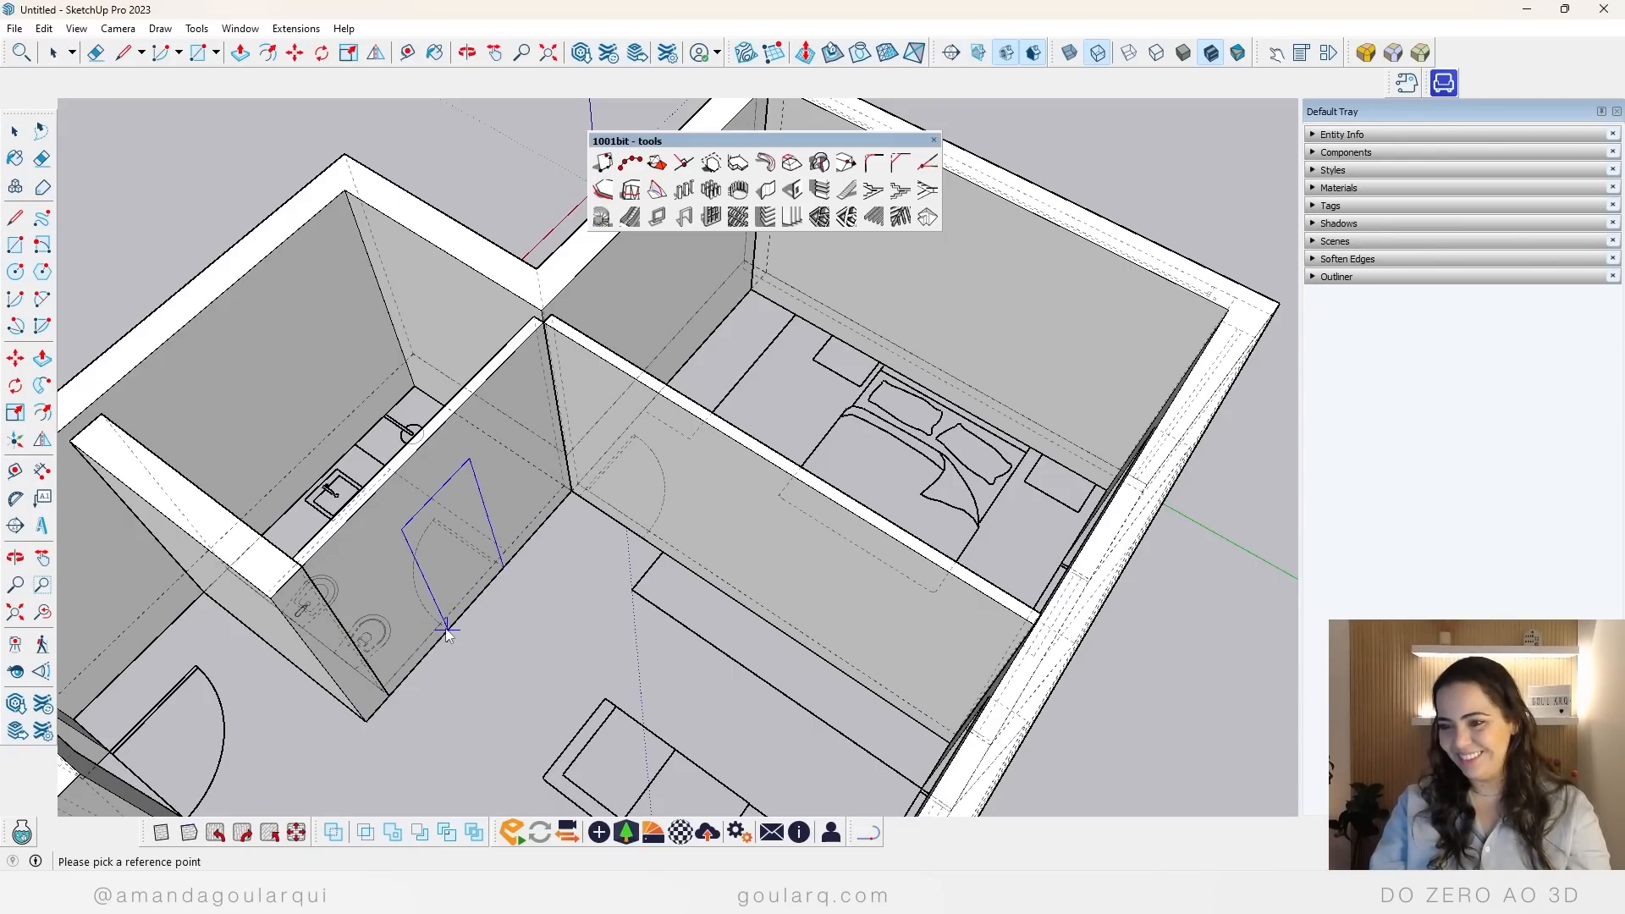
click(449, 631)
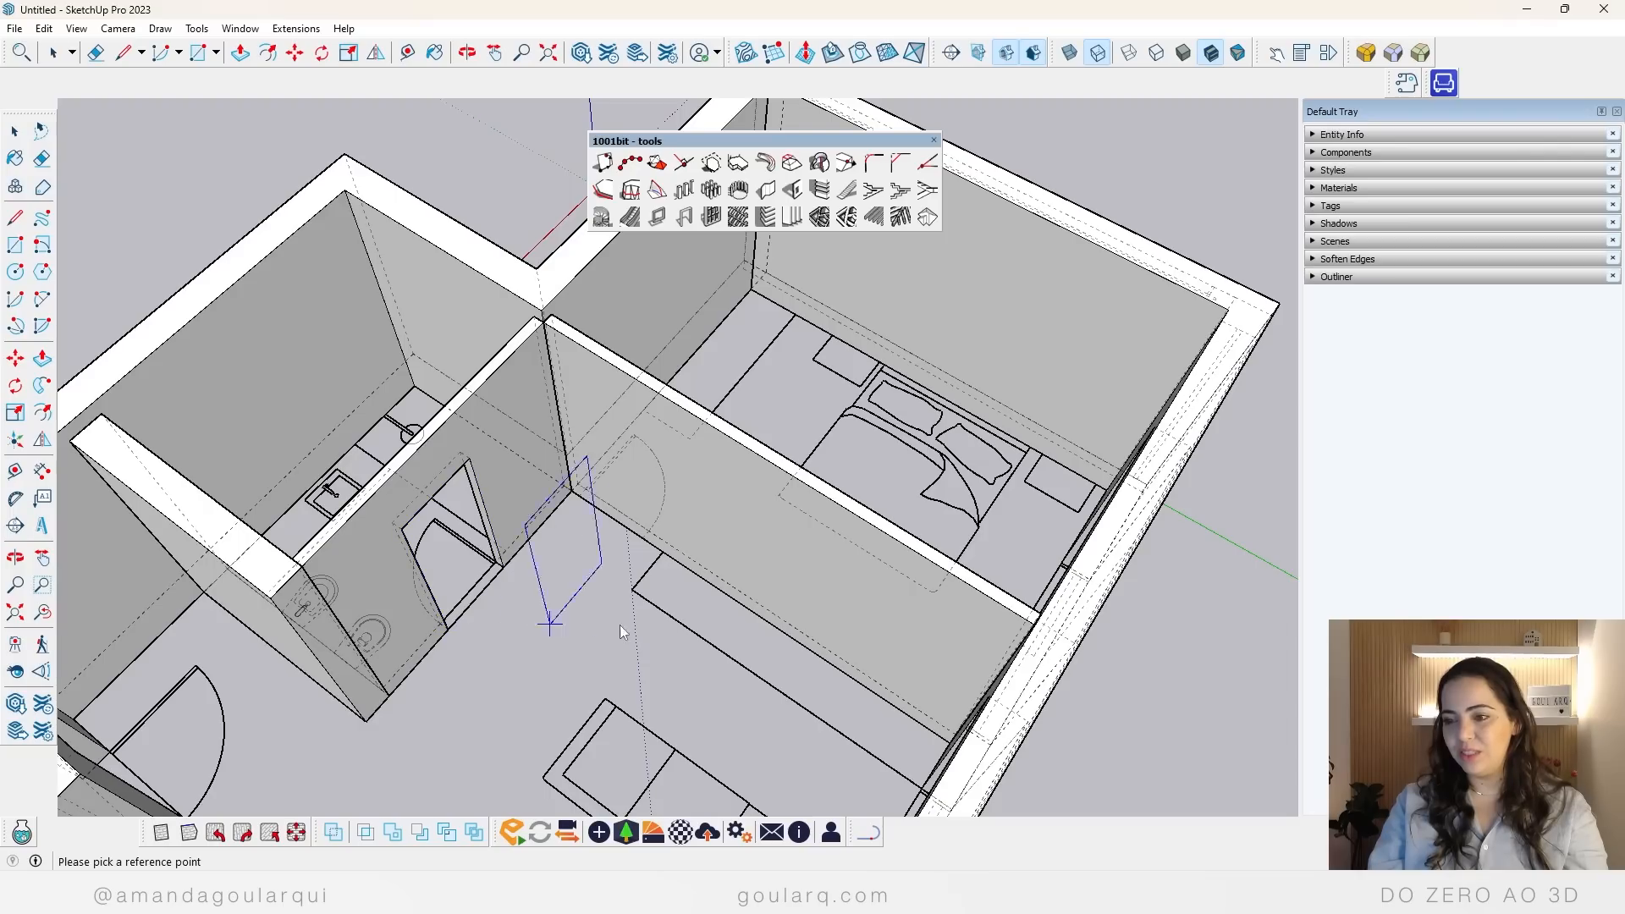
Step: Cut a door opening in the bedroom partition at the plan's door swing and turn off the back edges display
click(582, 503)
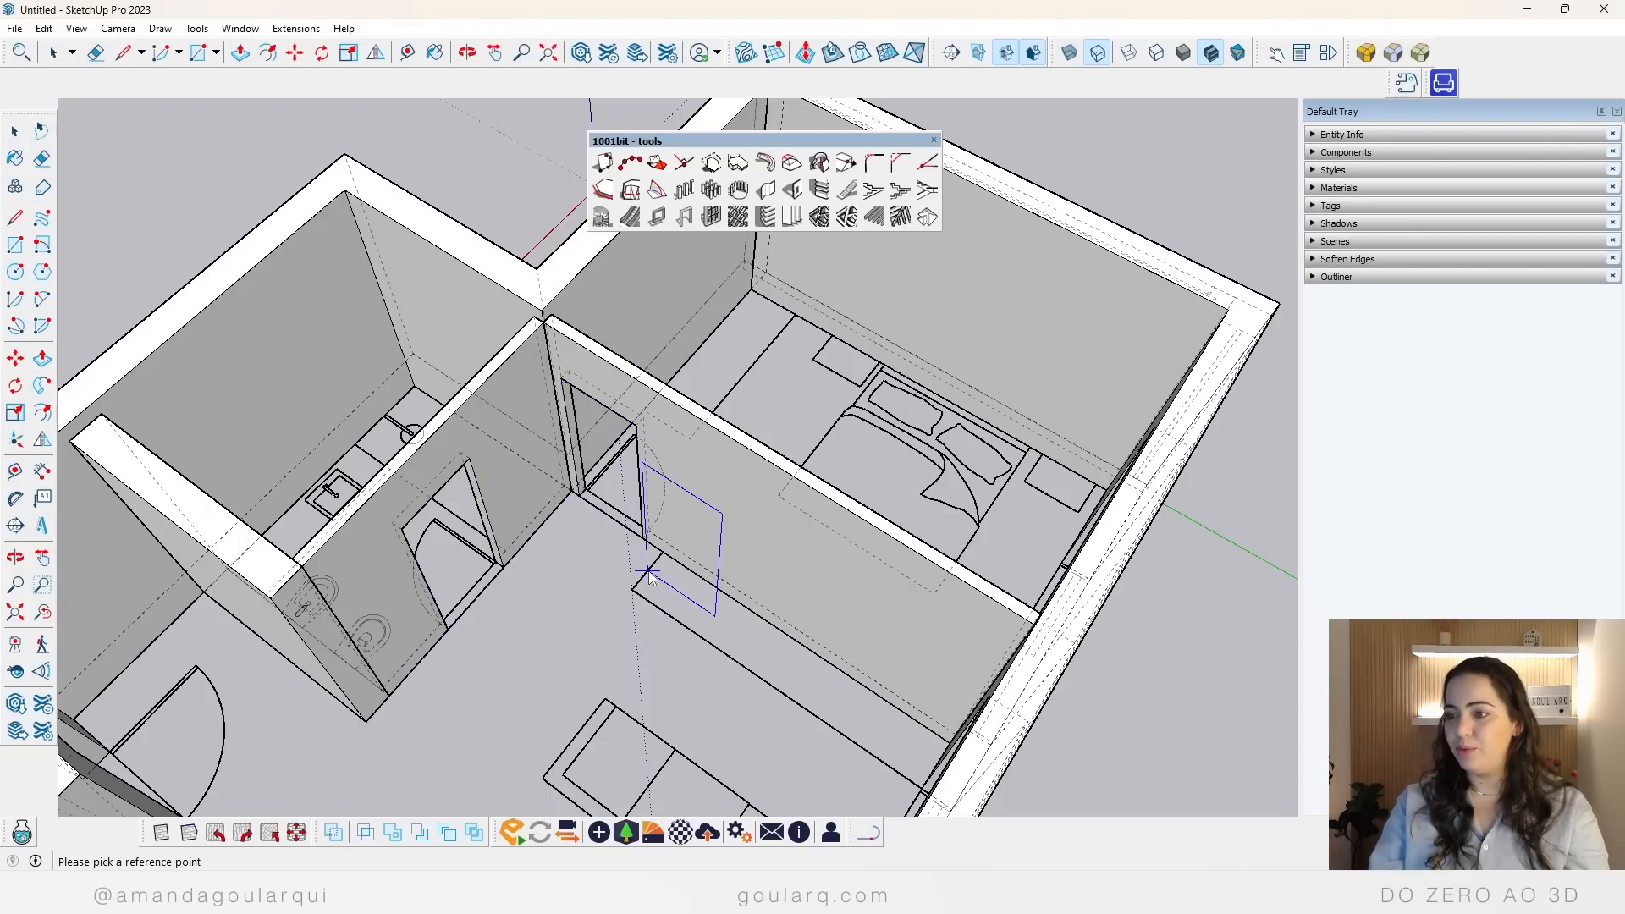
key(space)
scroll(619, 577, down, 2)
key(k)
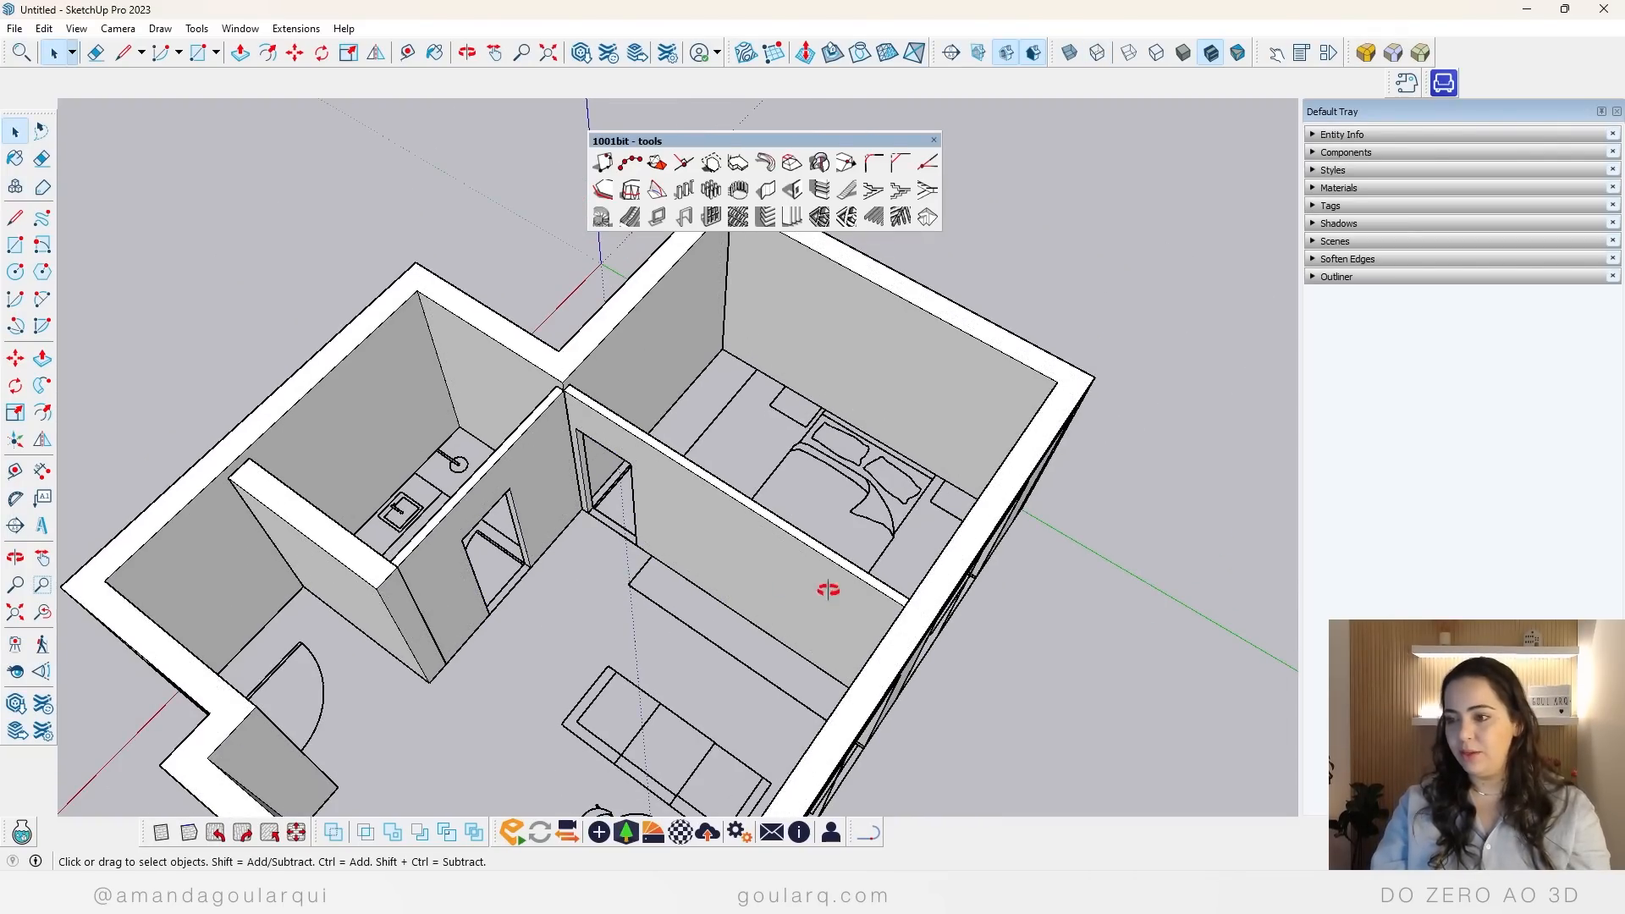
Step: Dock the floating 1001bit tools toolbar with the other toolbars above the drawing area
mouse_move(827, 591)
middle_down()
mouse_move(313, 595)
mouse_move(836, 590)
middle_up()
scroll(631, 480, down, 5)
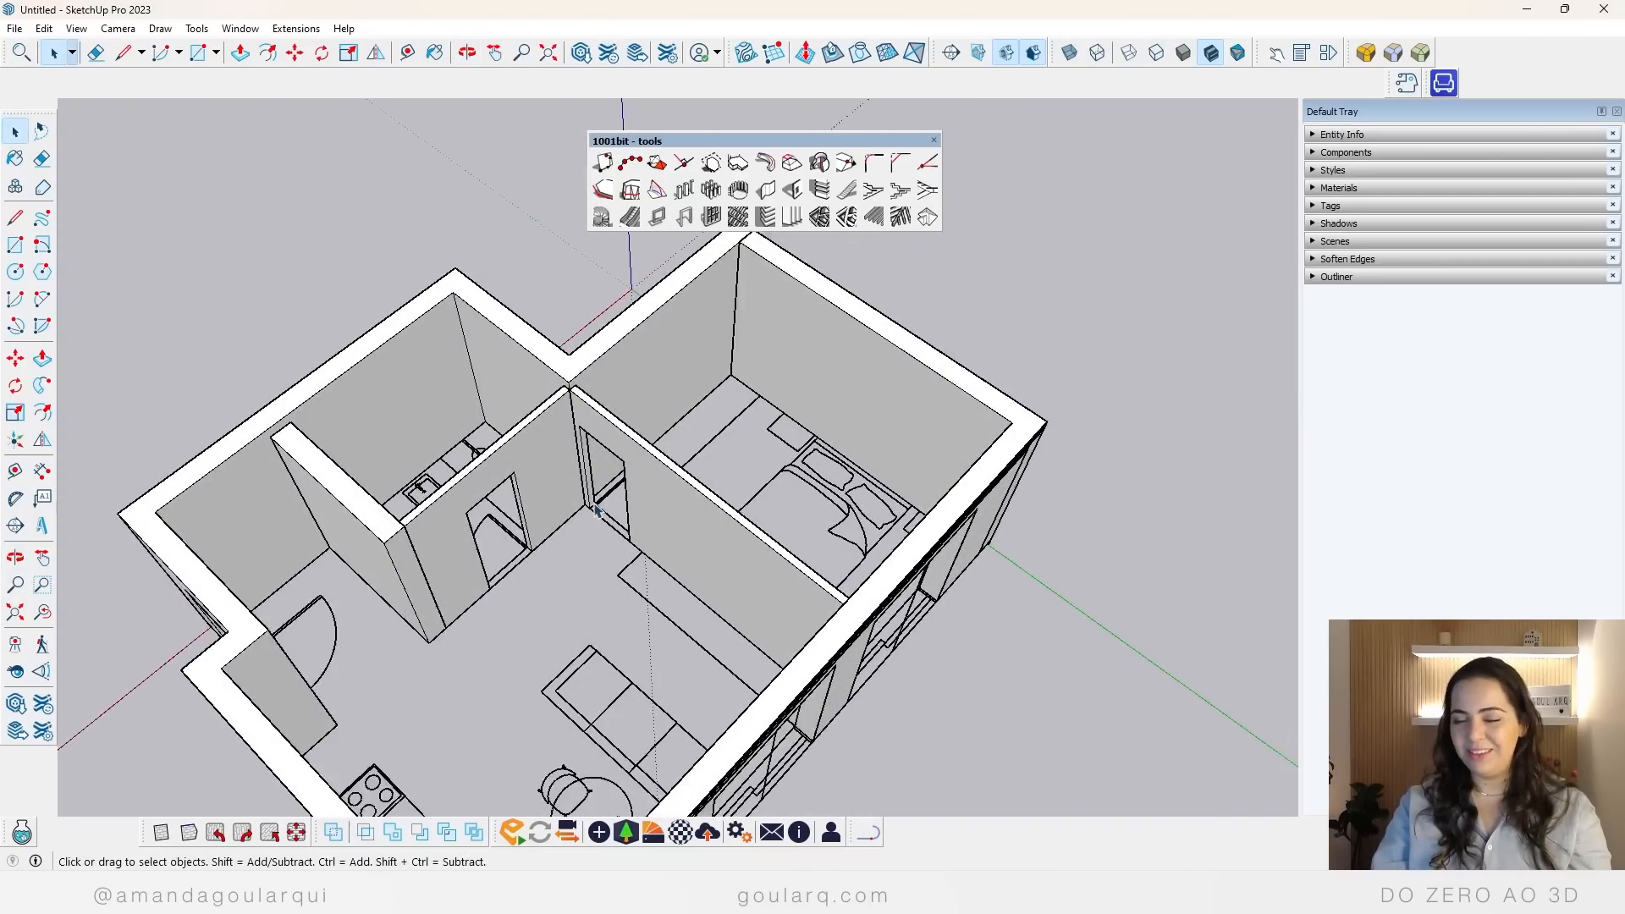
middle_drag(697, 625, 233, 608)
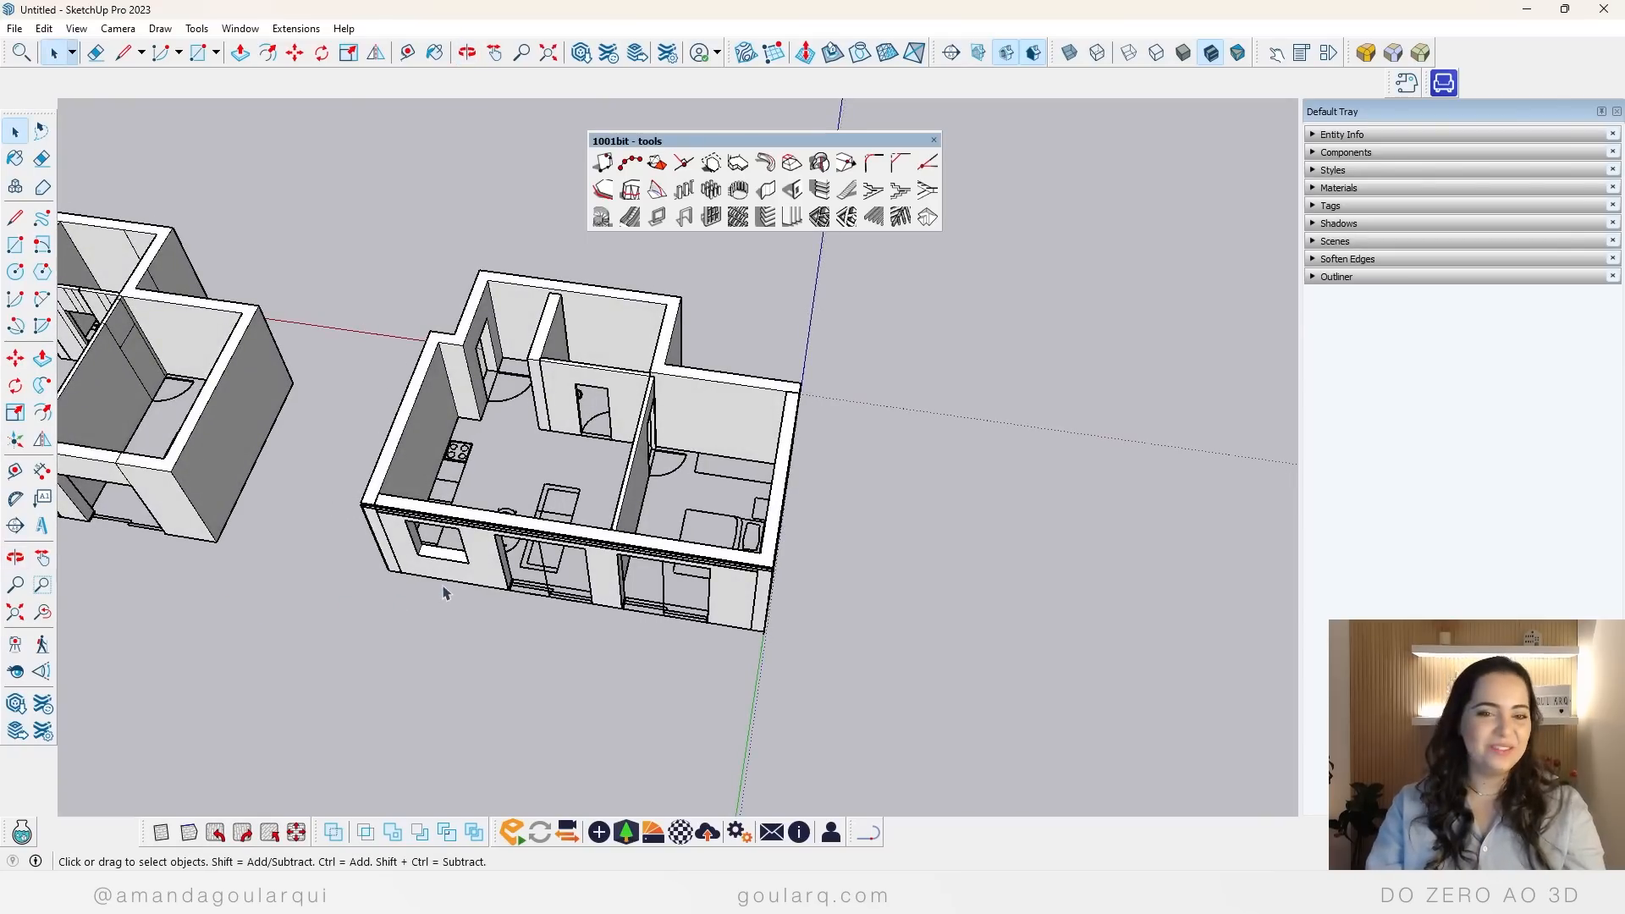
scroll(467, 389, up, 3)
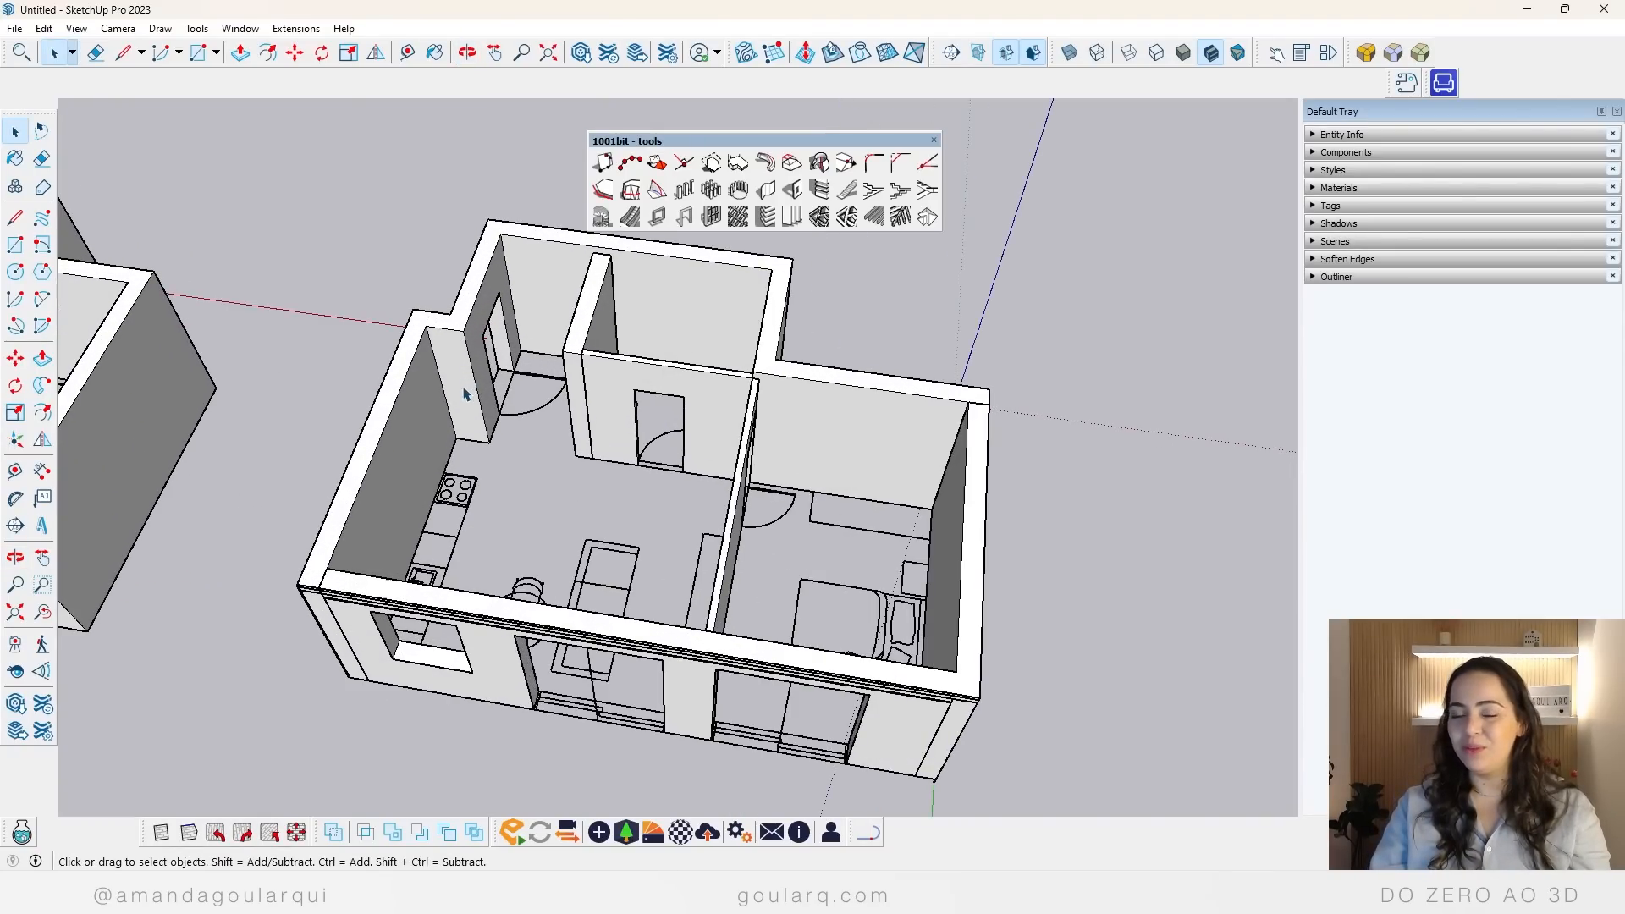
middle_drag(649, 493, 761, 624)
drag(841, 140, 379, 98)
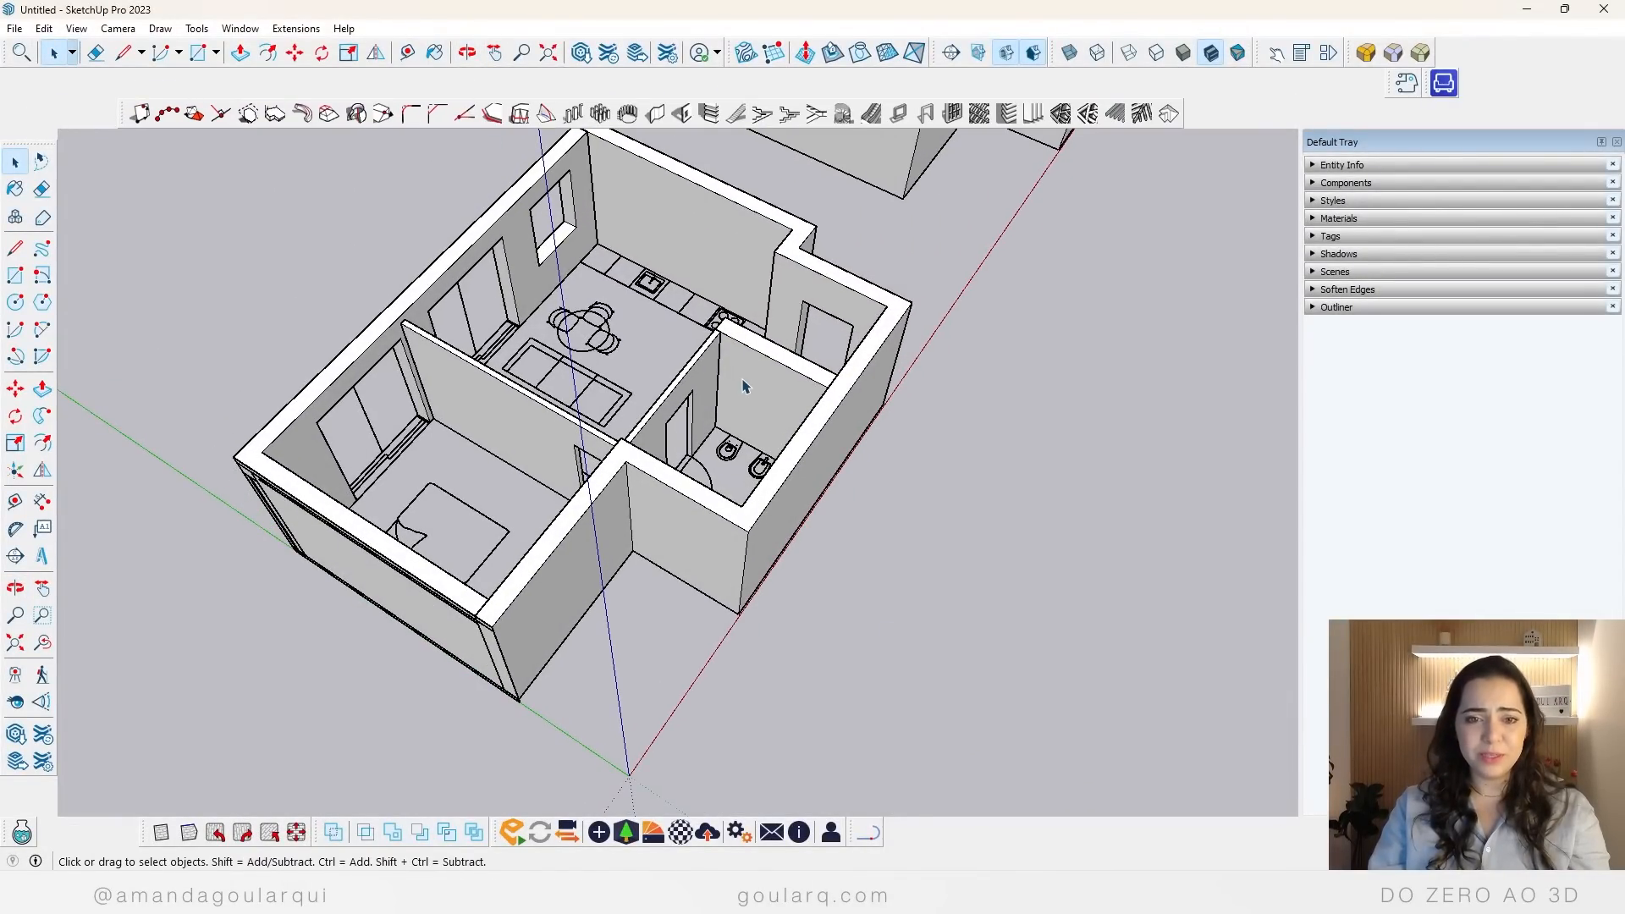
Step: Examine the apartment's walls, doors and window openings from several sides and compare it with the second apartment model beside it
middle_drag(871, 357, 761, 339)
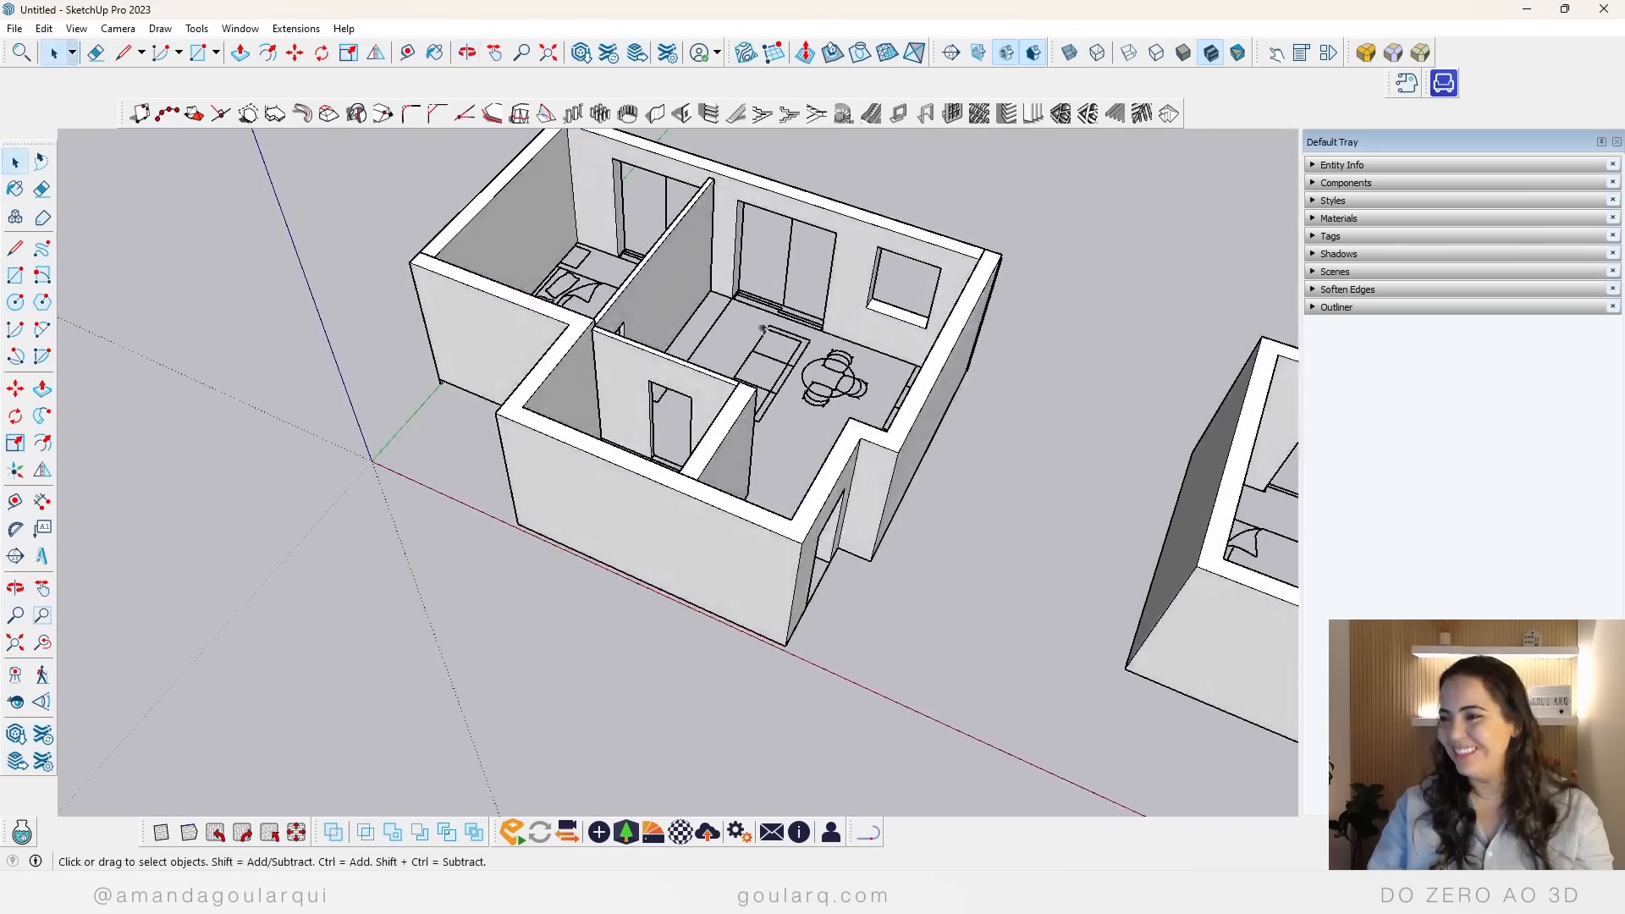
scroll(947, 306, up, 5)
scroll(948, 306, up, 2)
middle_drag(939, 396, 602, 491)
scroll(602, 491, down, 5)
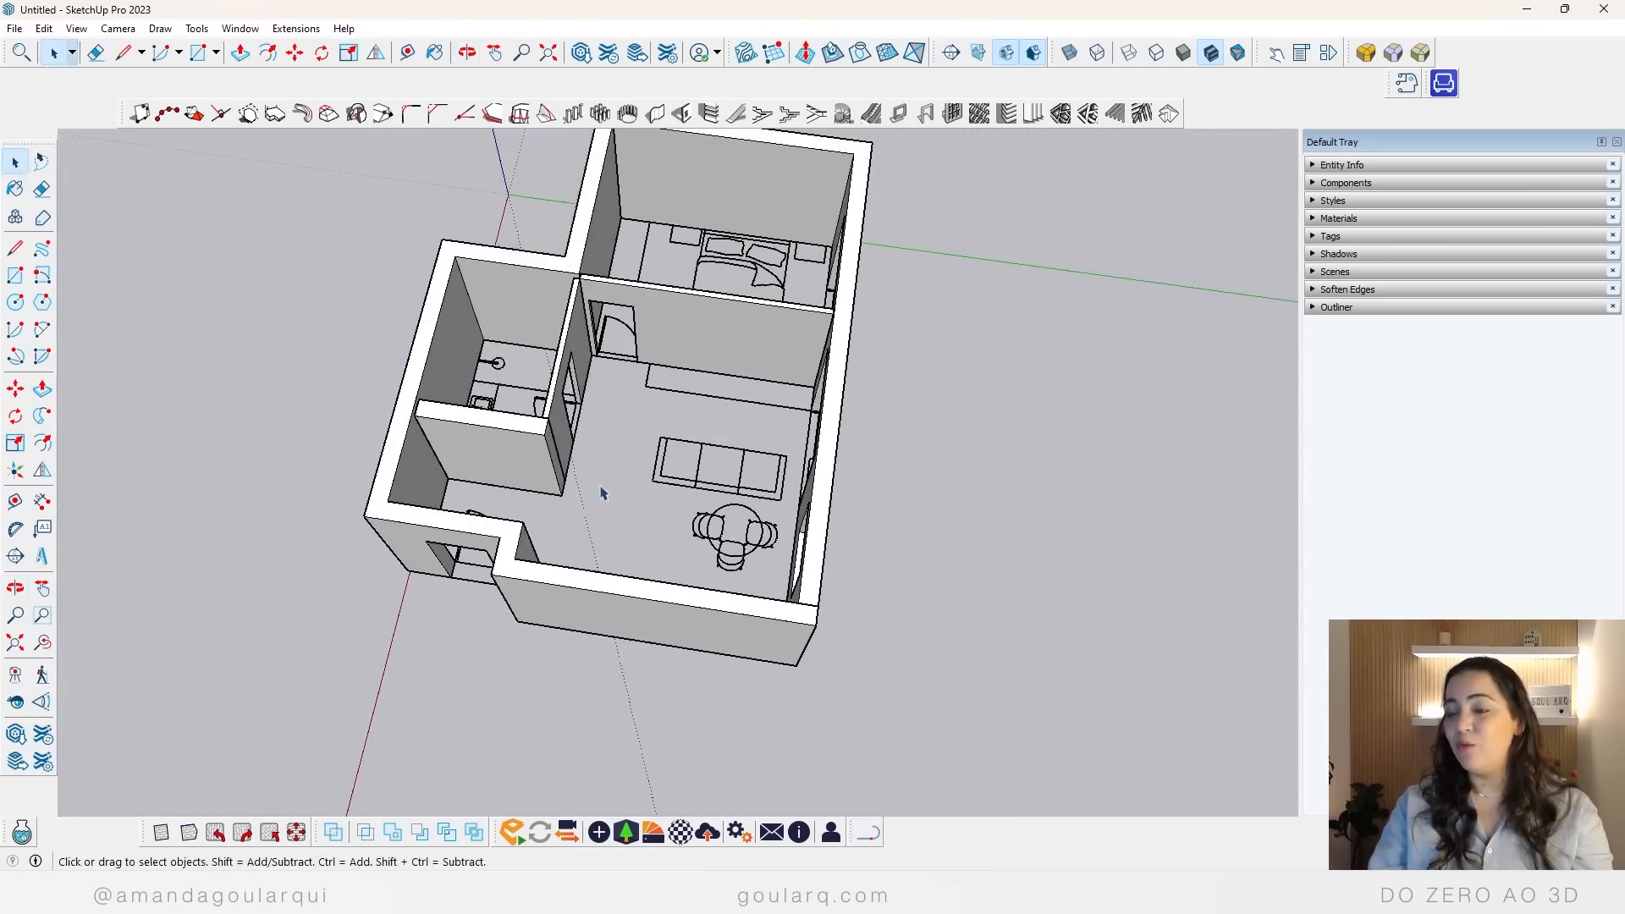
middle_drag(798, 500, 841, 406)
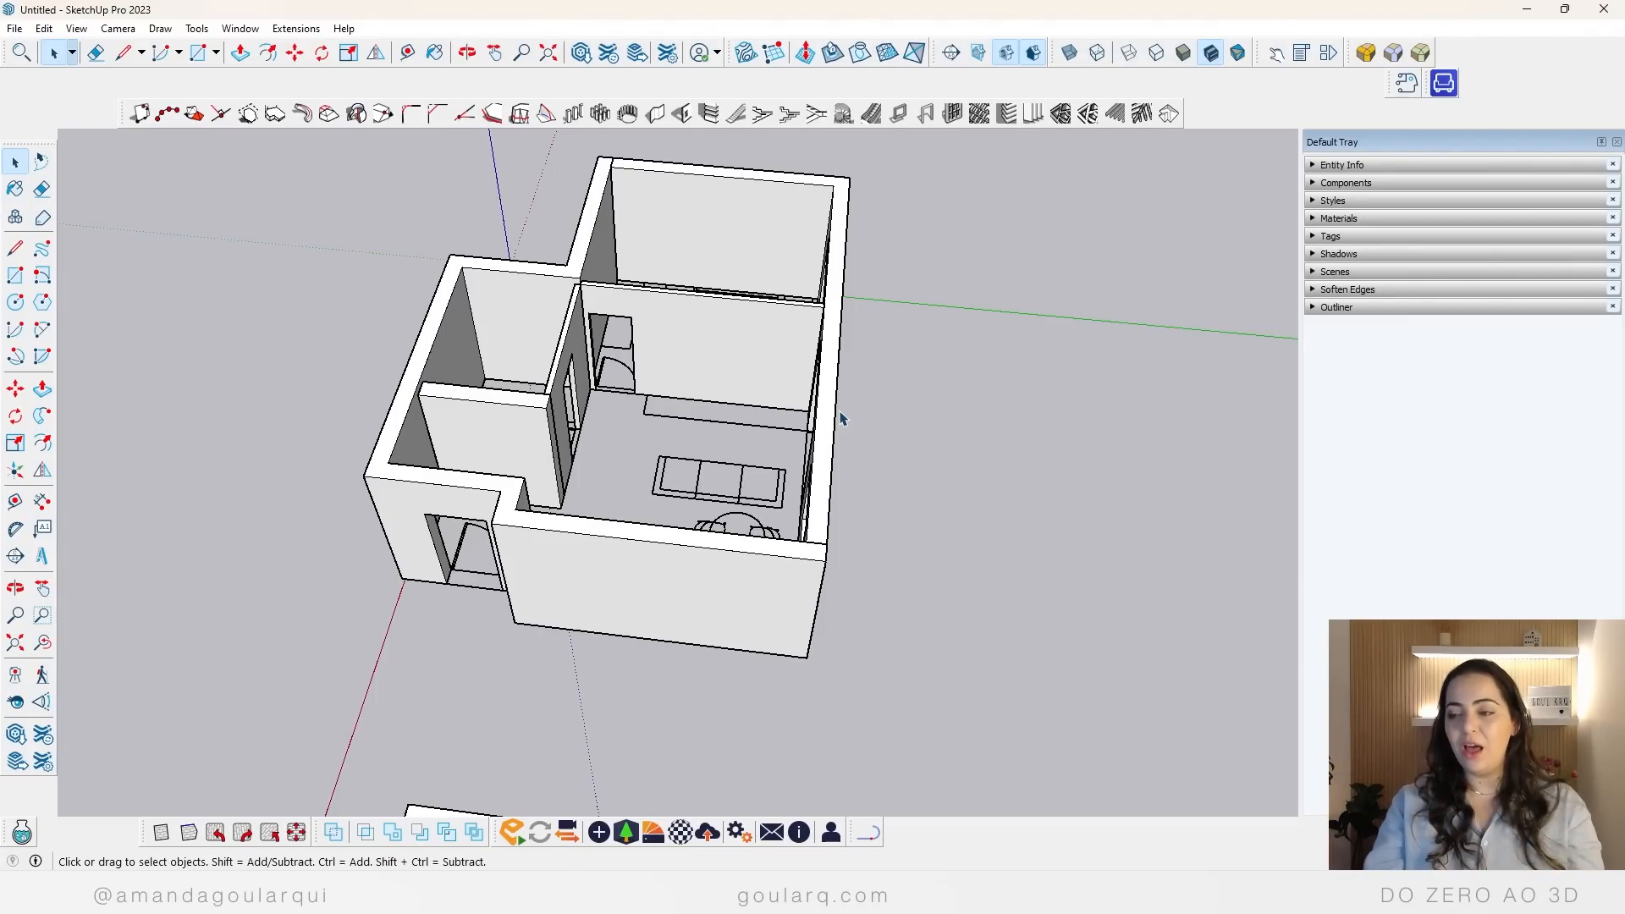
scroll(840, 418, down, 5)
middle_drag(678, 330, 972, 660)
scroll(977, 681, up, 2)
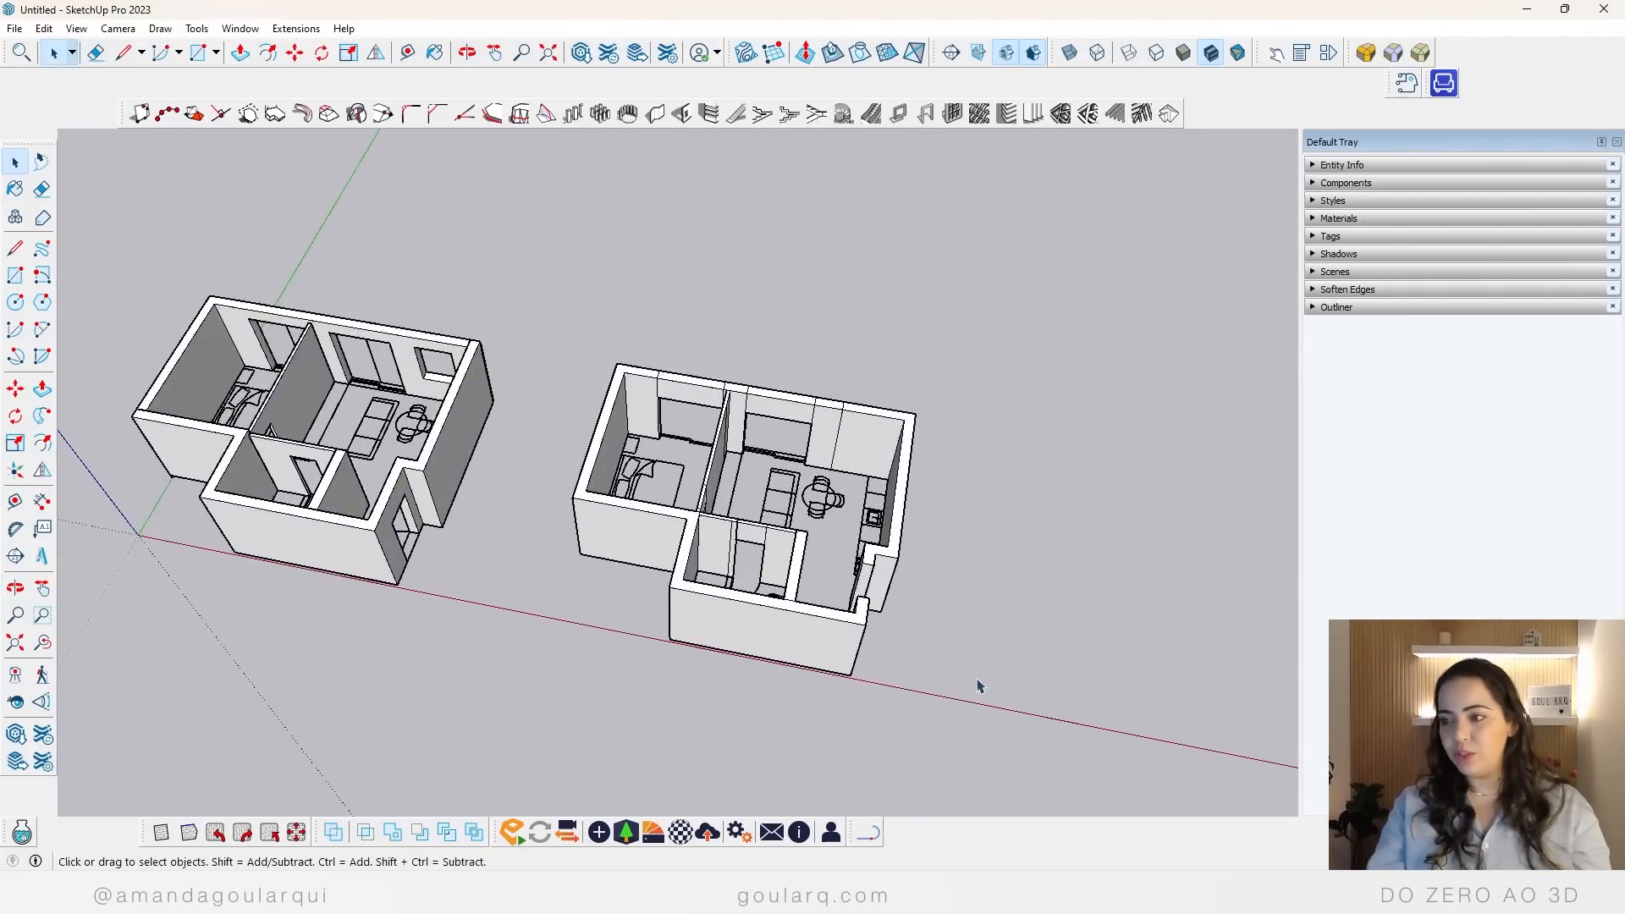
click(660, 372)
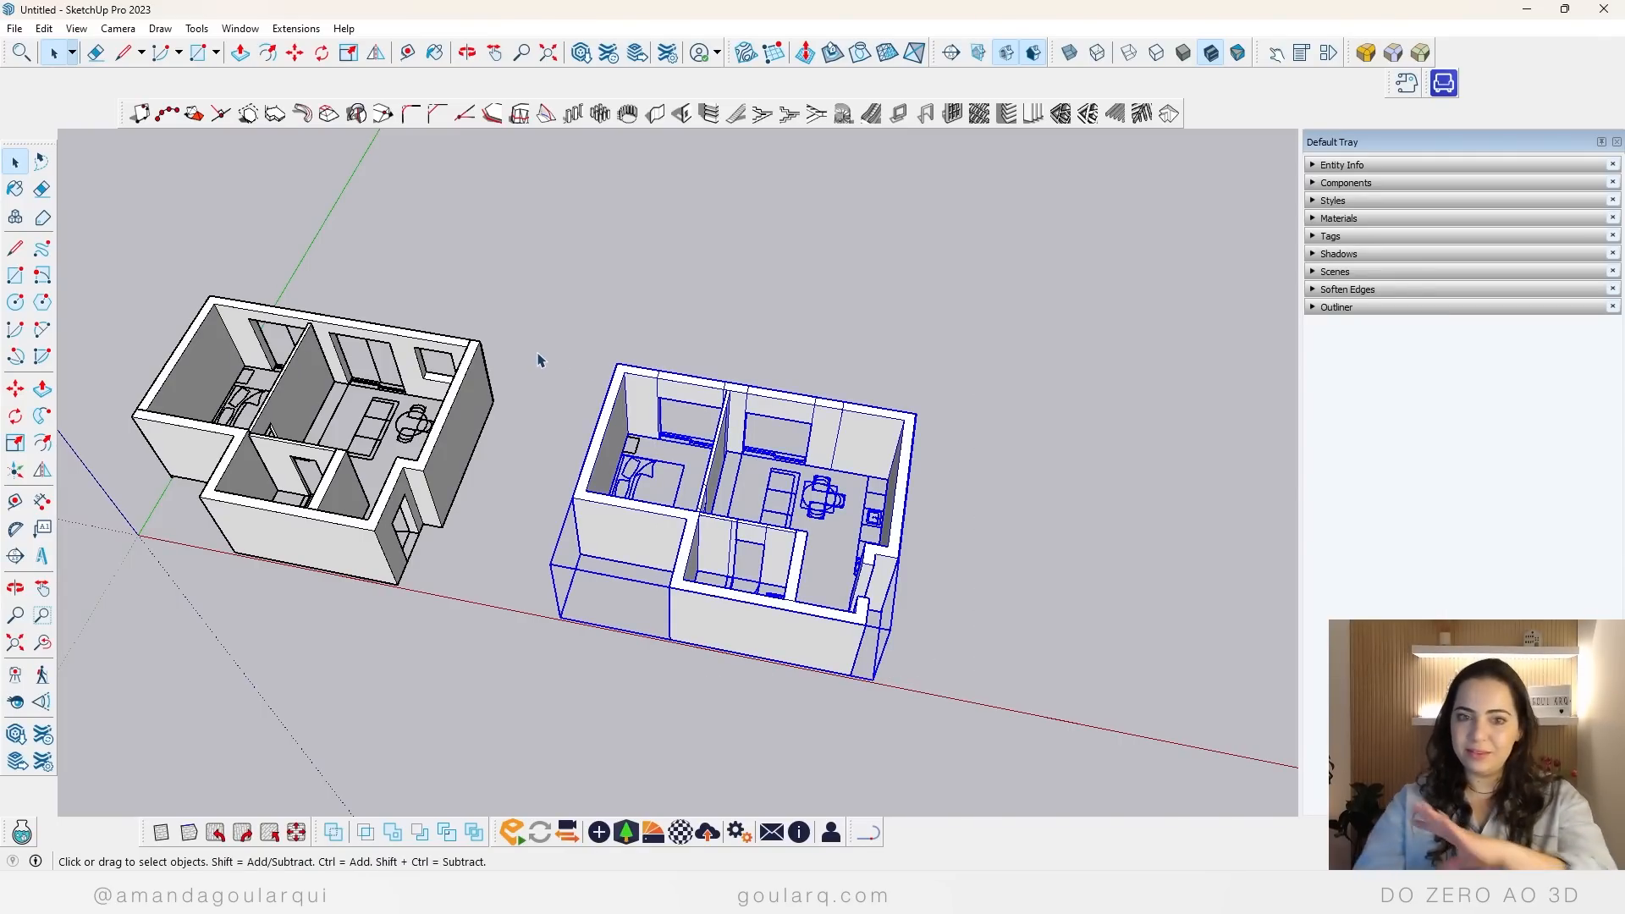
click(1073, 291)
scroll(1045, 333, down, 2)
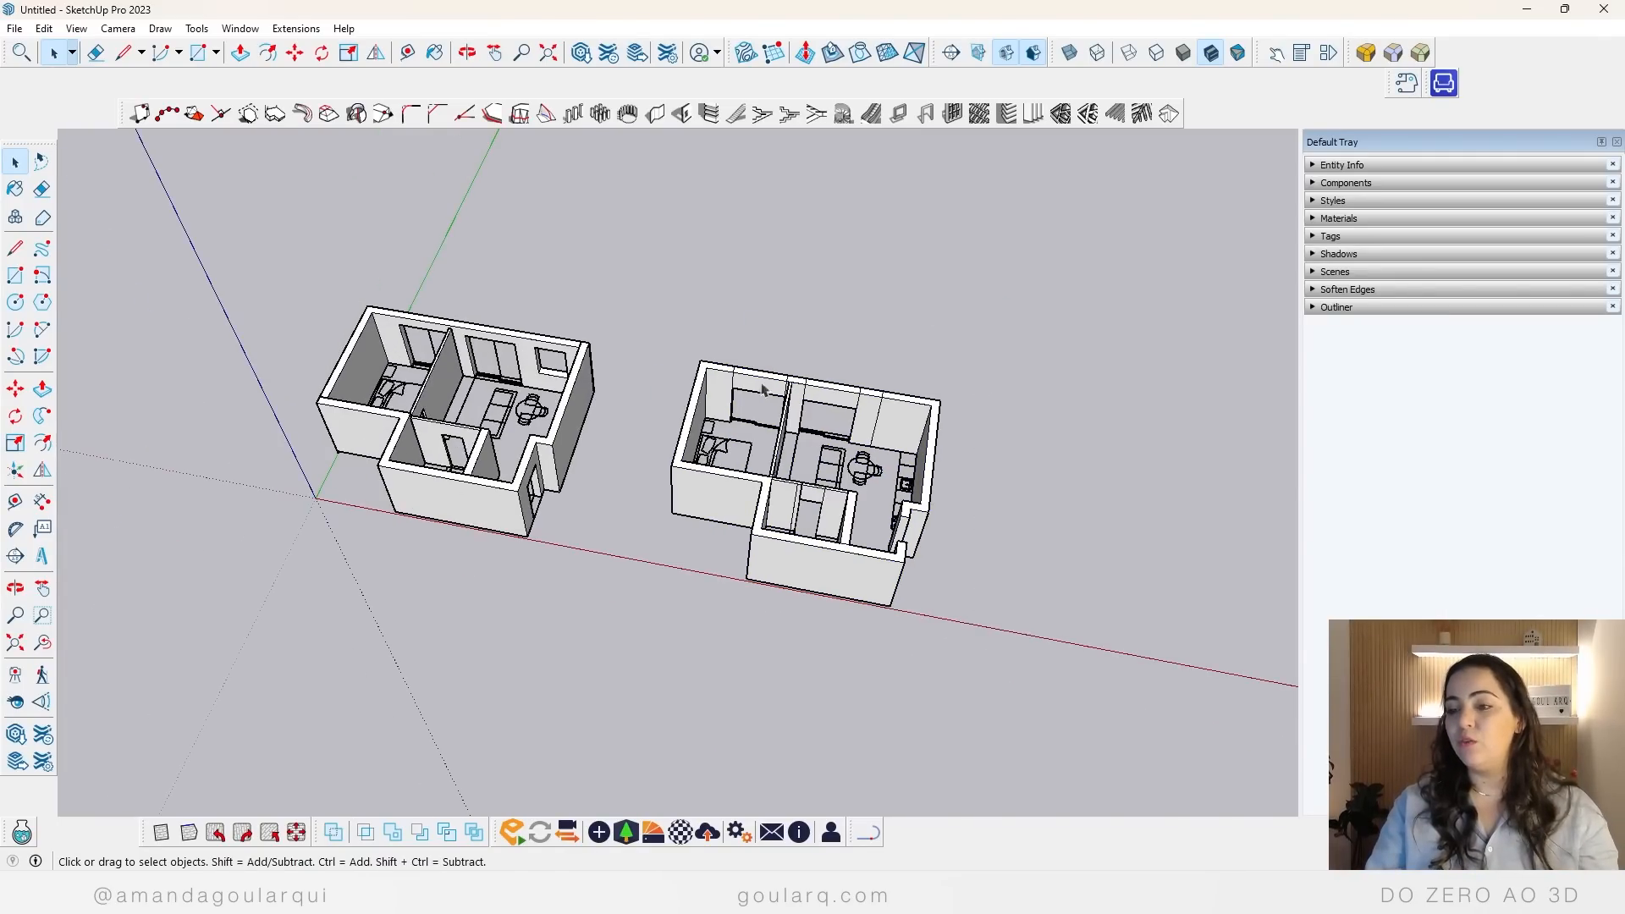
scroll(562, 386, up, 6)
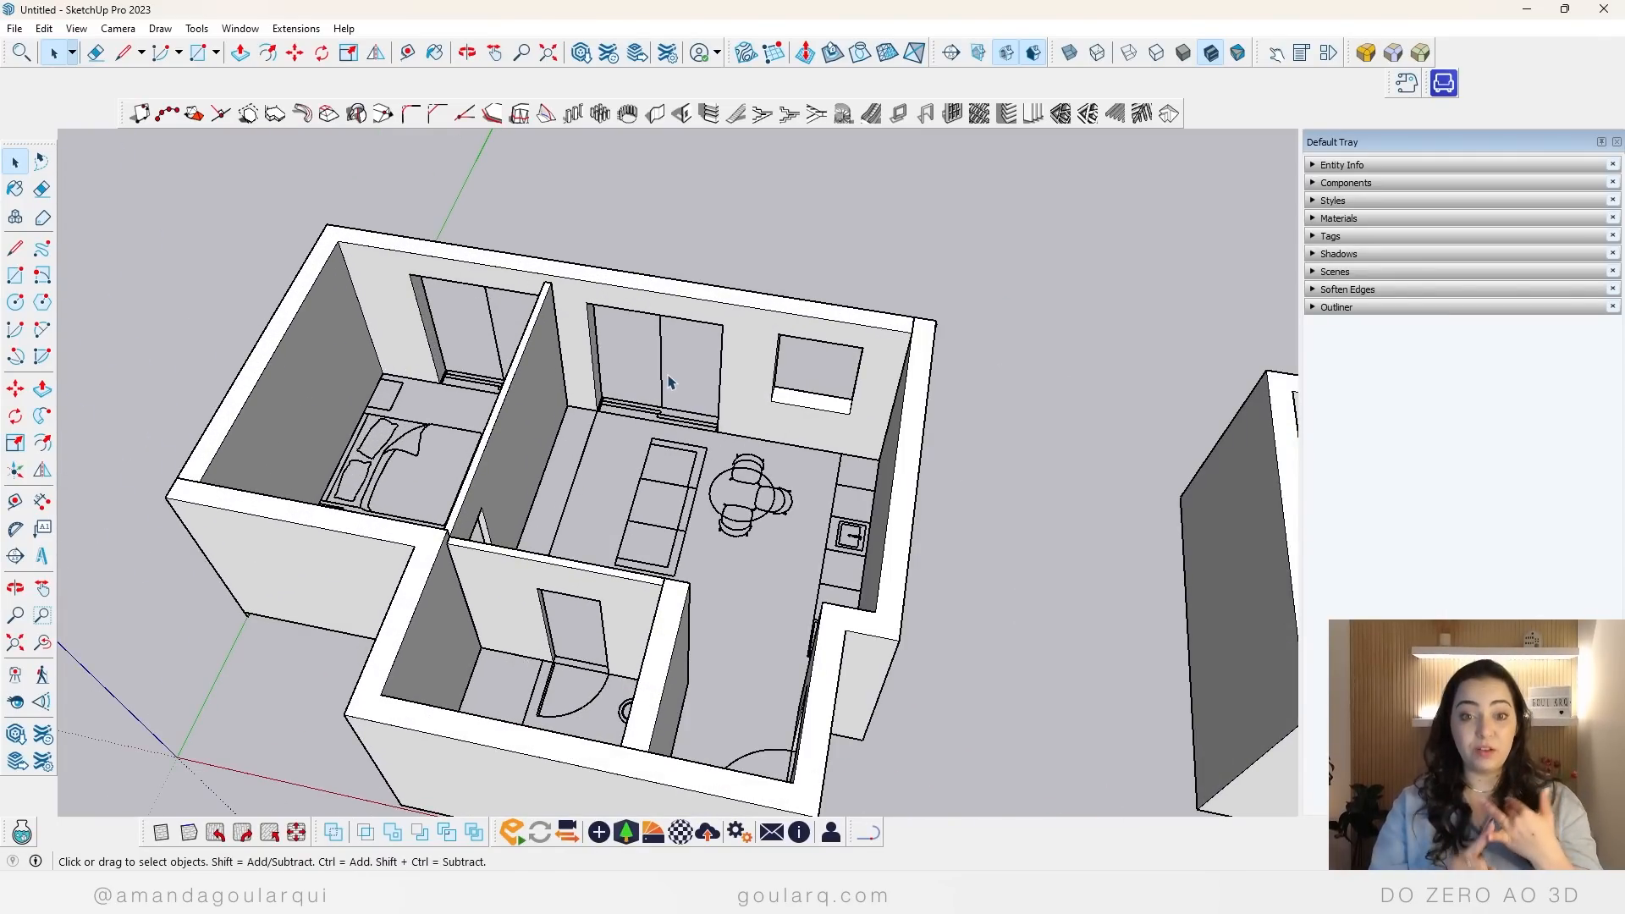
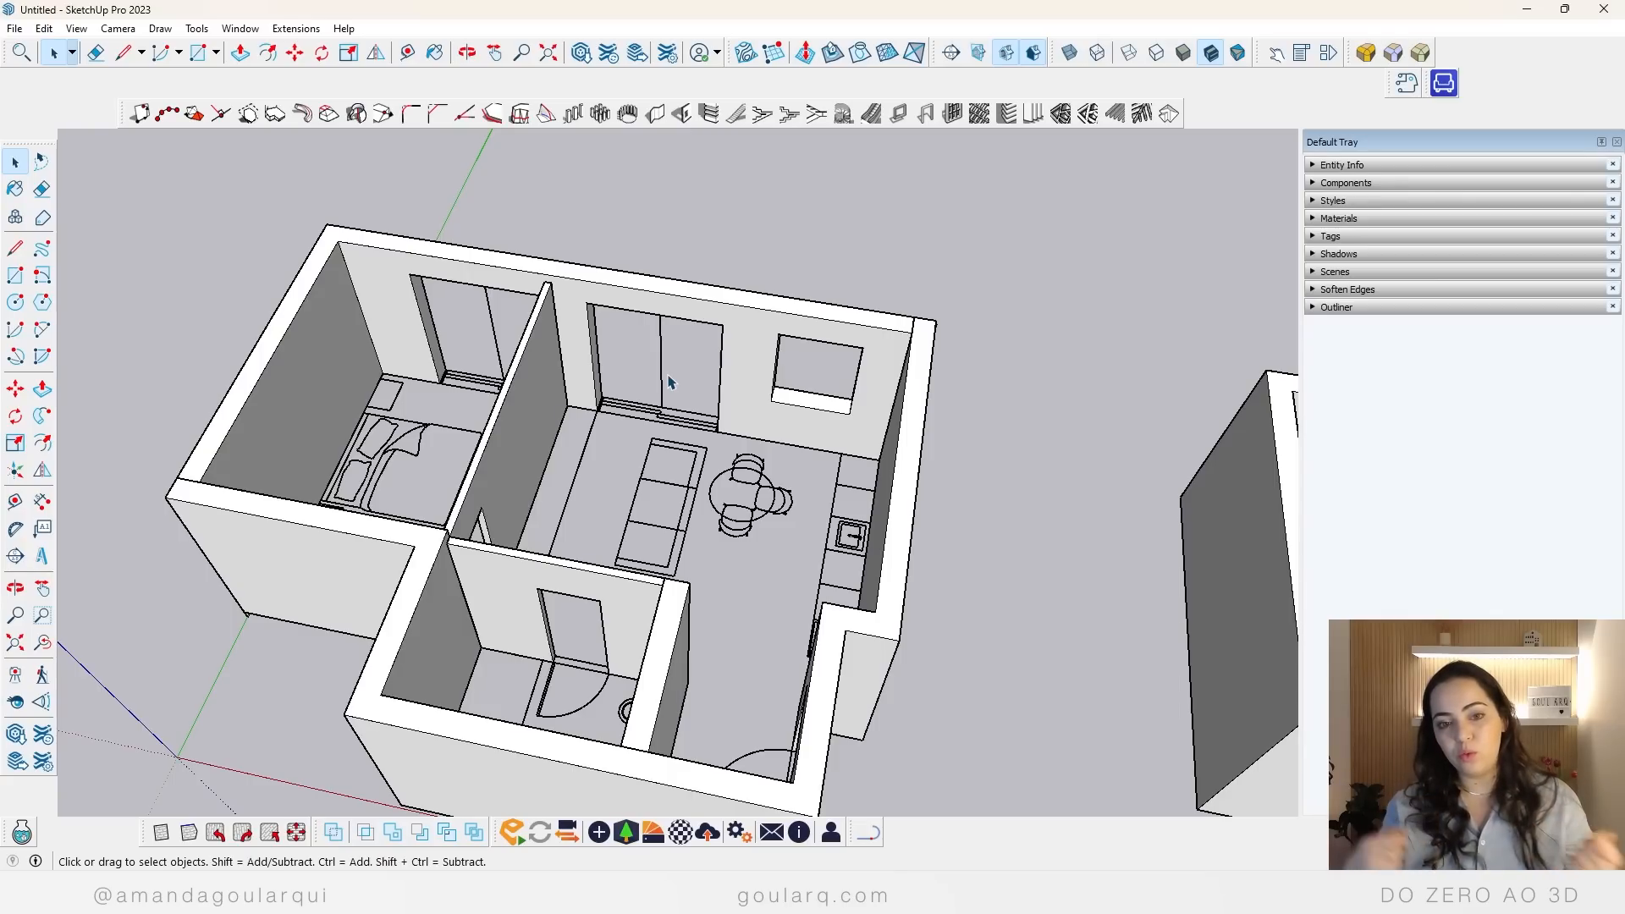
Step: Cover the first apartment's walls with two rectangles at wall-top level and erase the dividing edge to form a single face
scroll(667, 419, down, 3)
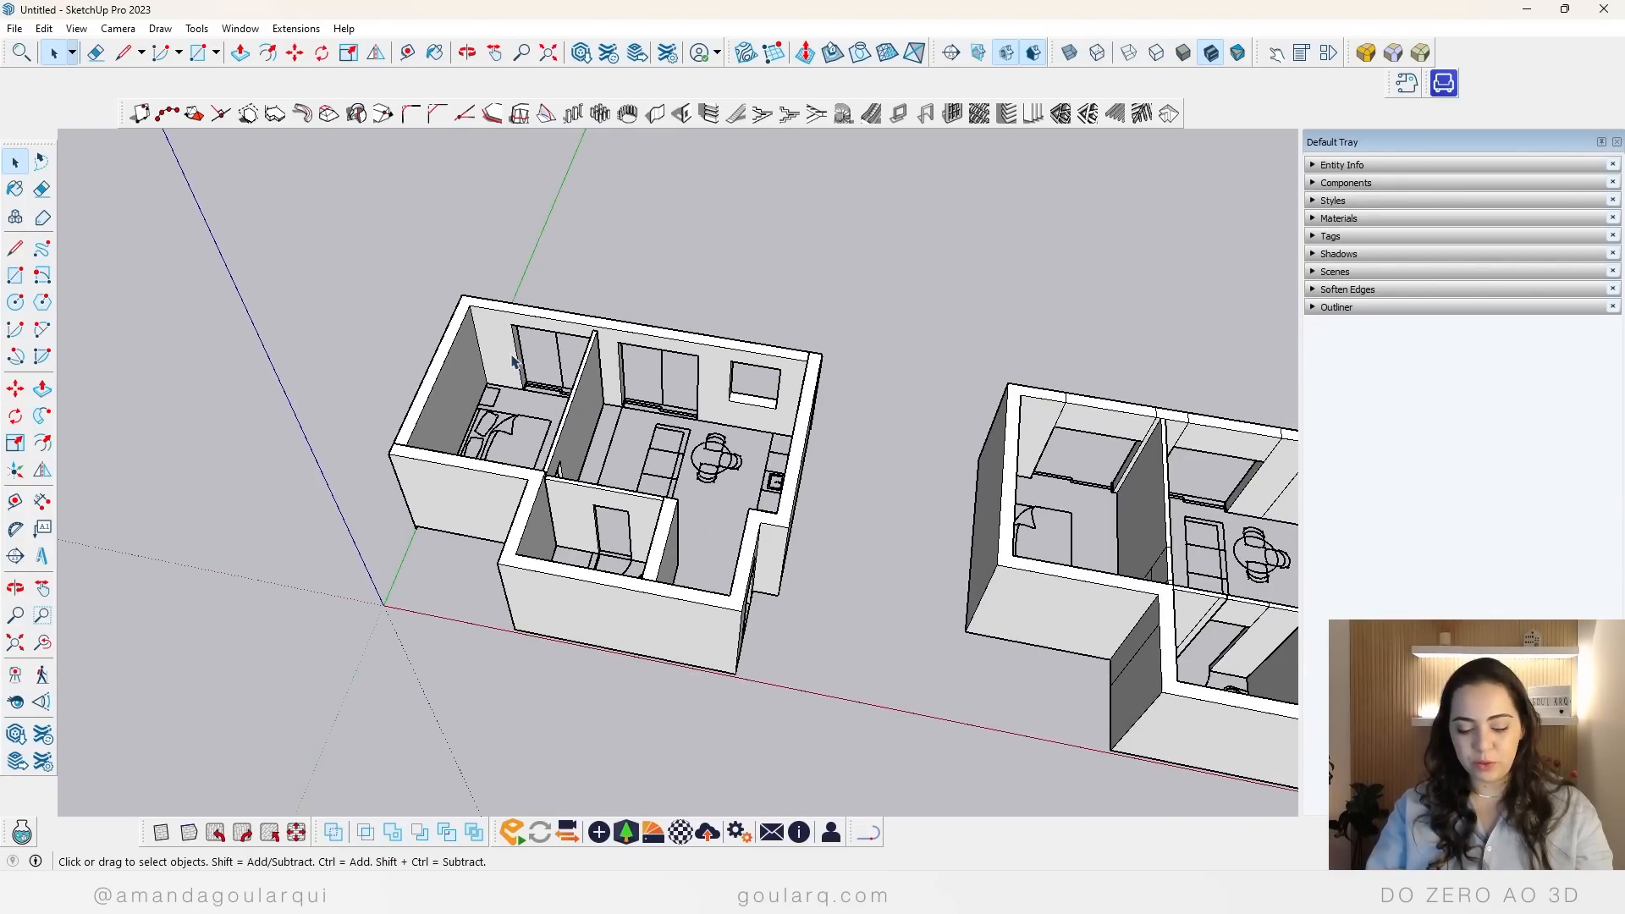
key(r)
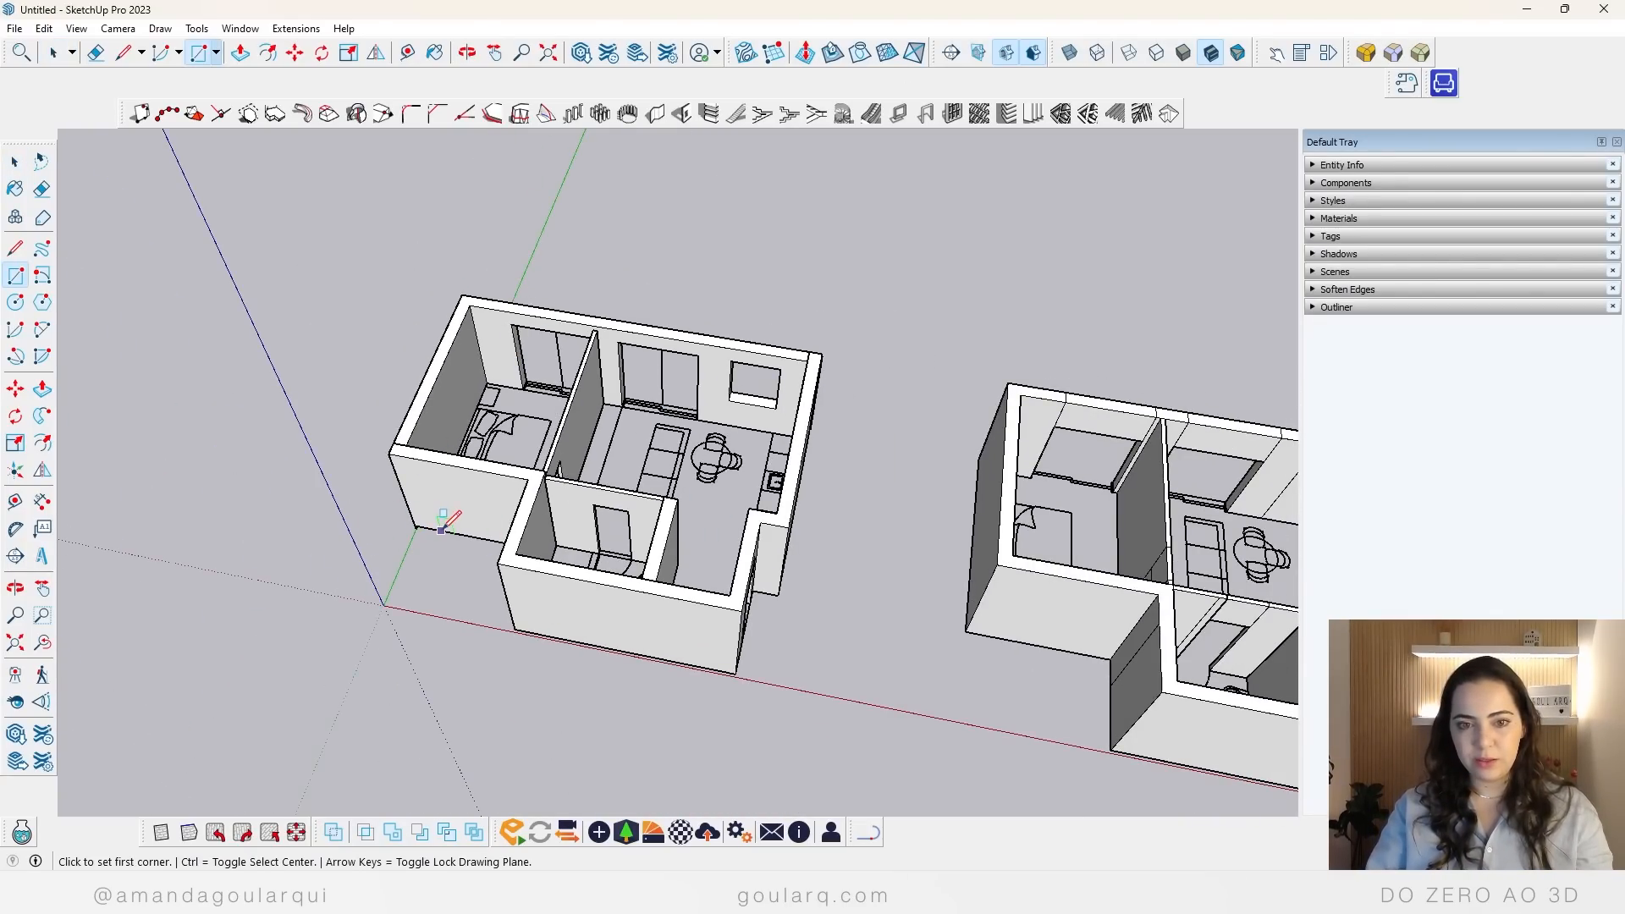
click(818, 356)
click(391, 454)
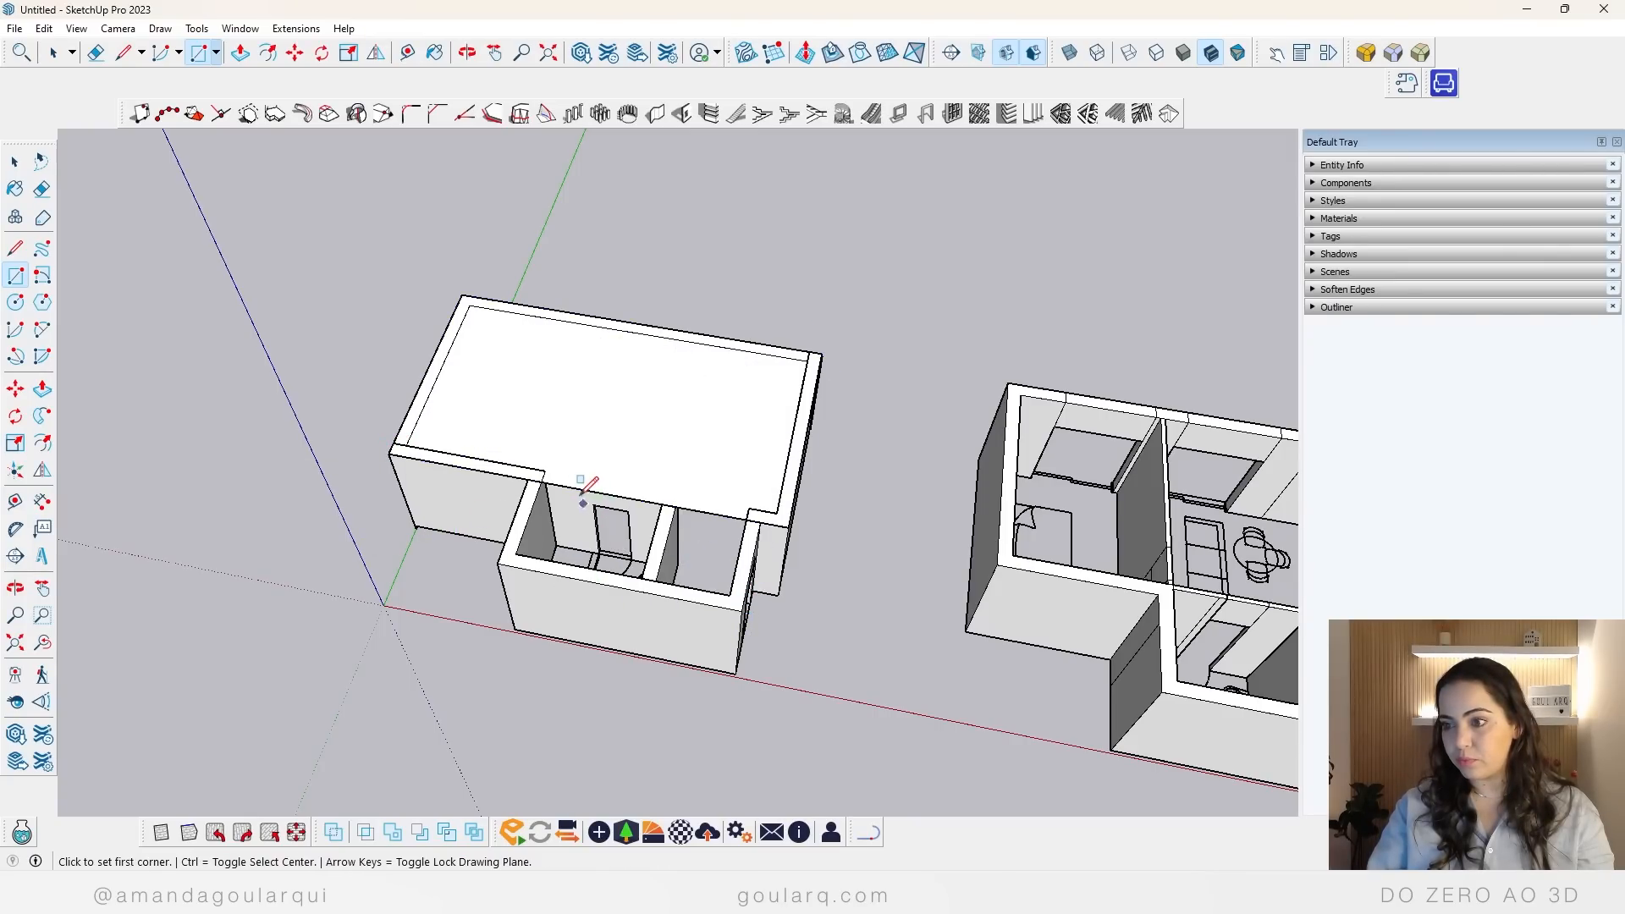
click(528, 480)
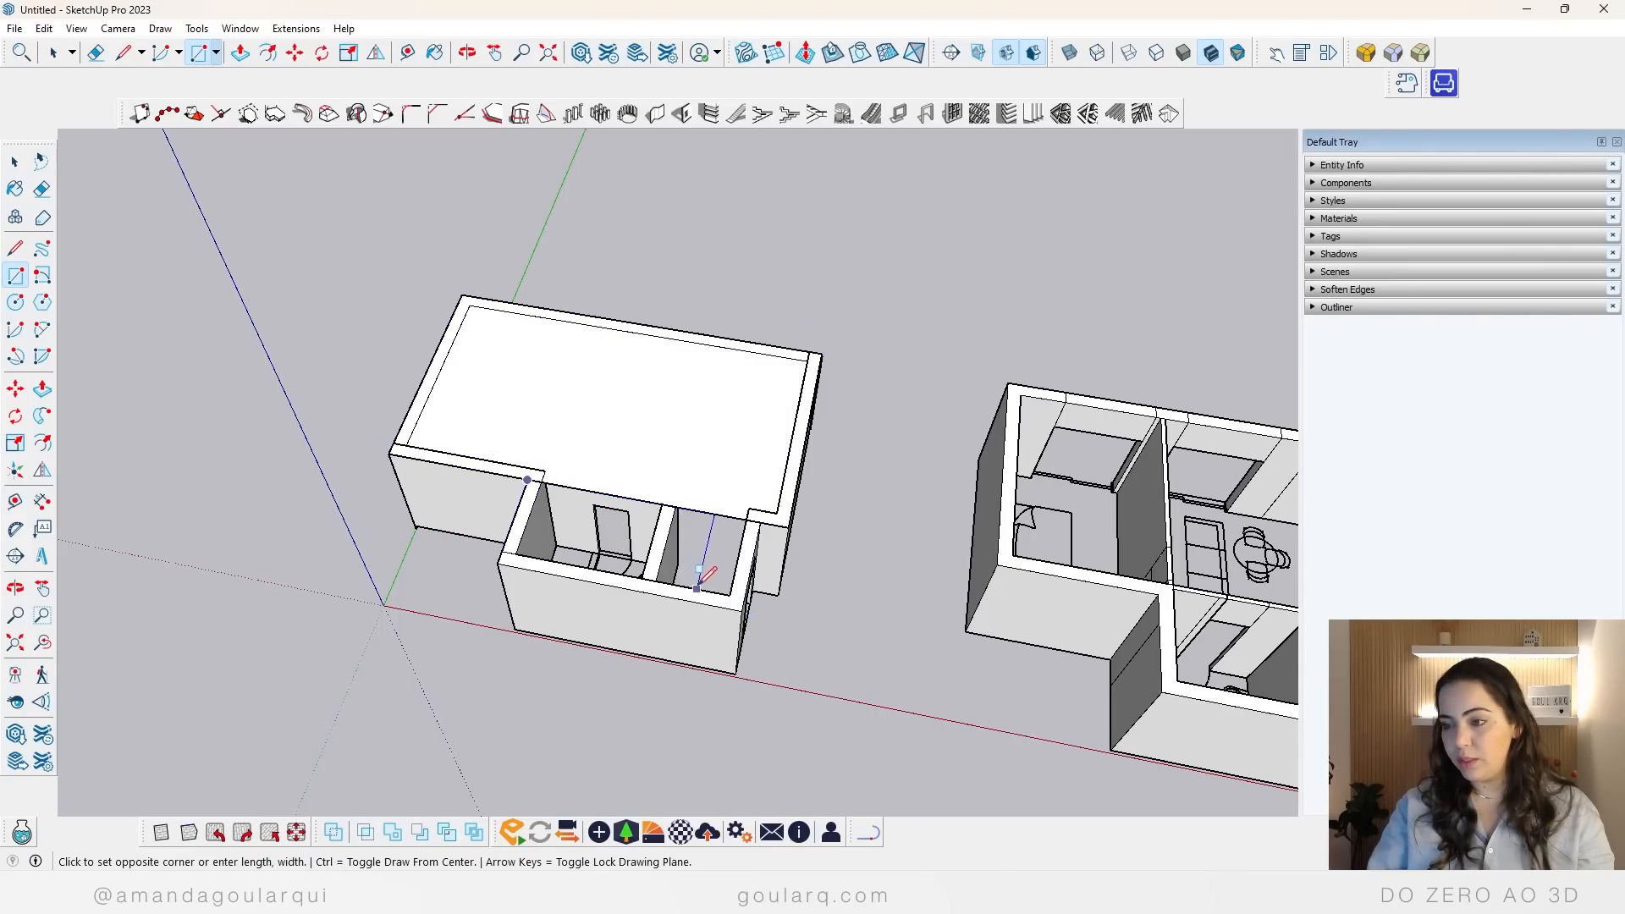
click(744, 609)
key(o)
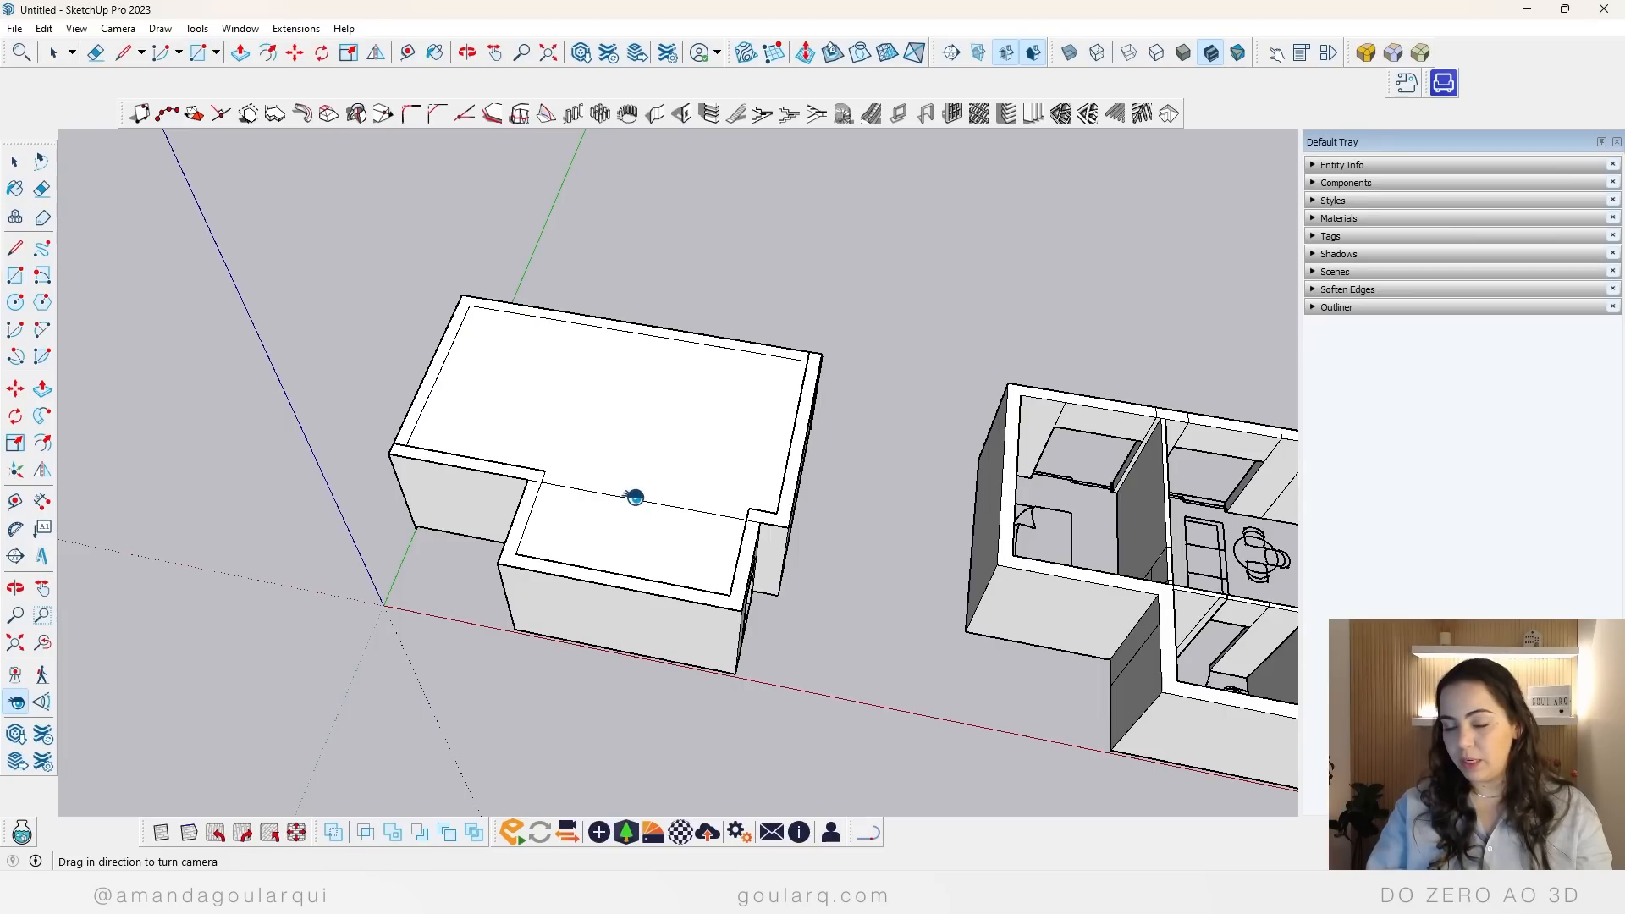
key(space)
click(634, 497)
key(Delete)
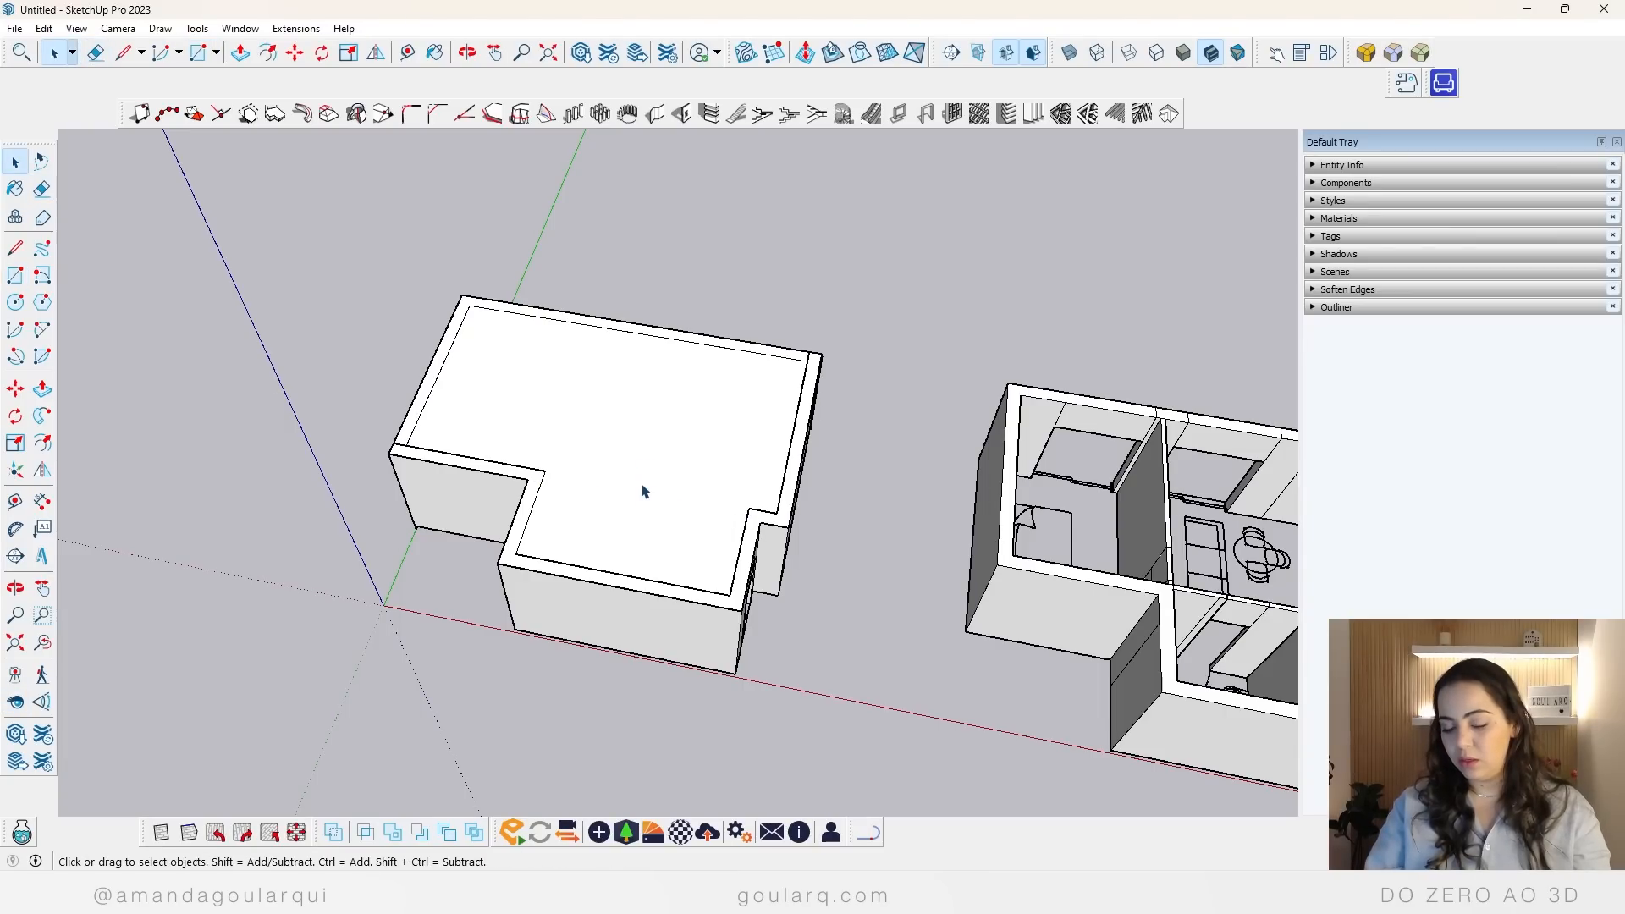
Step: Extrude the covering face upward into a slab and draw a rectangle on its top over the bathroom
key(p)
click(587, 490)
click(582, 480)
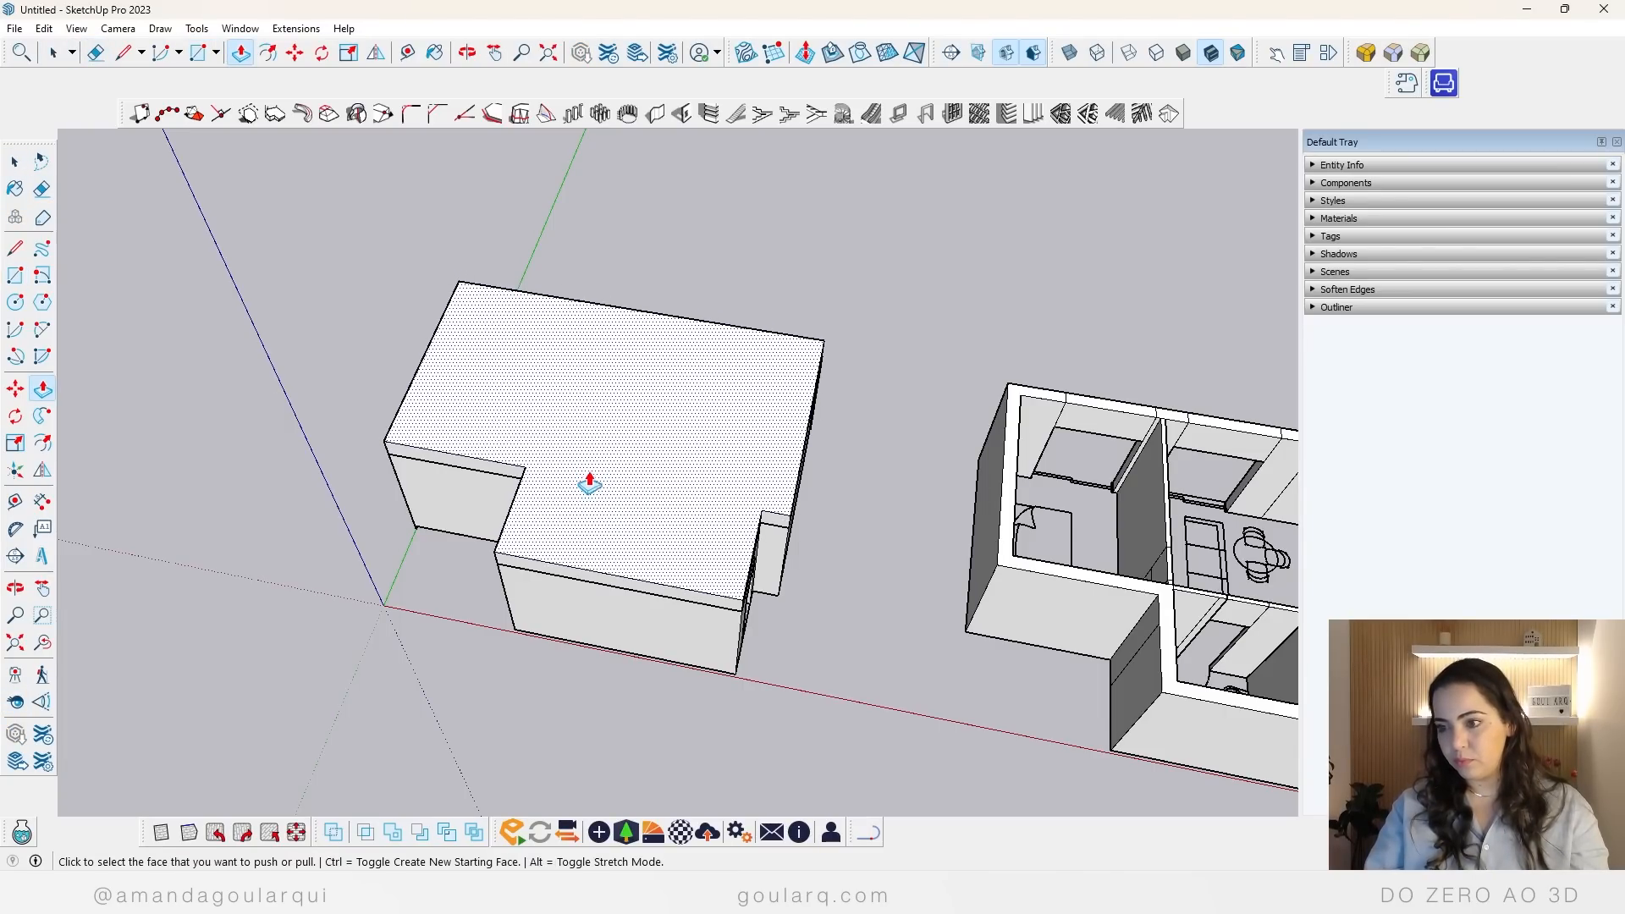
key(space)
click(606, 510)
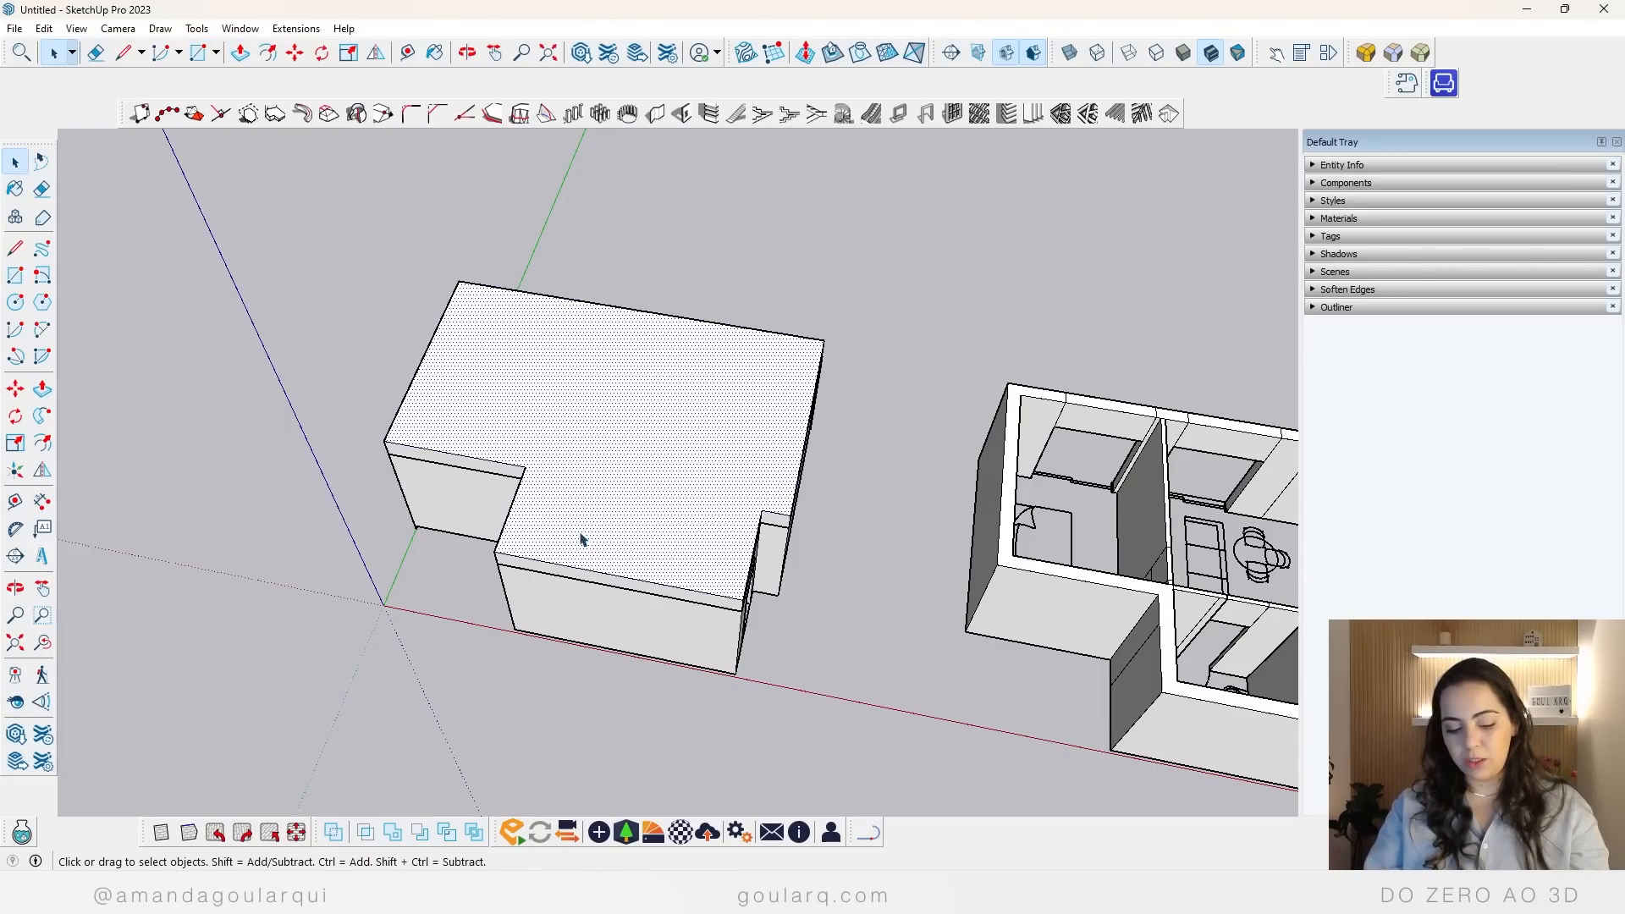
key(r)
click(495, 551)
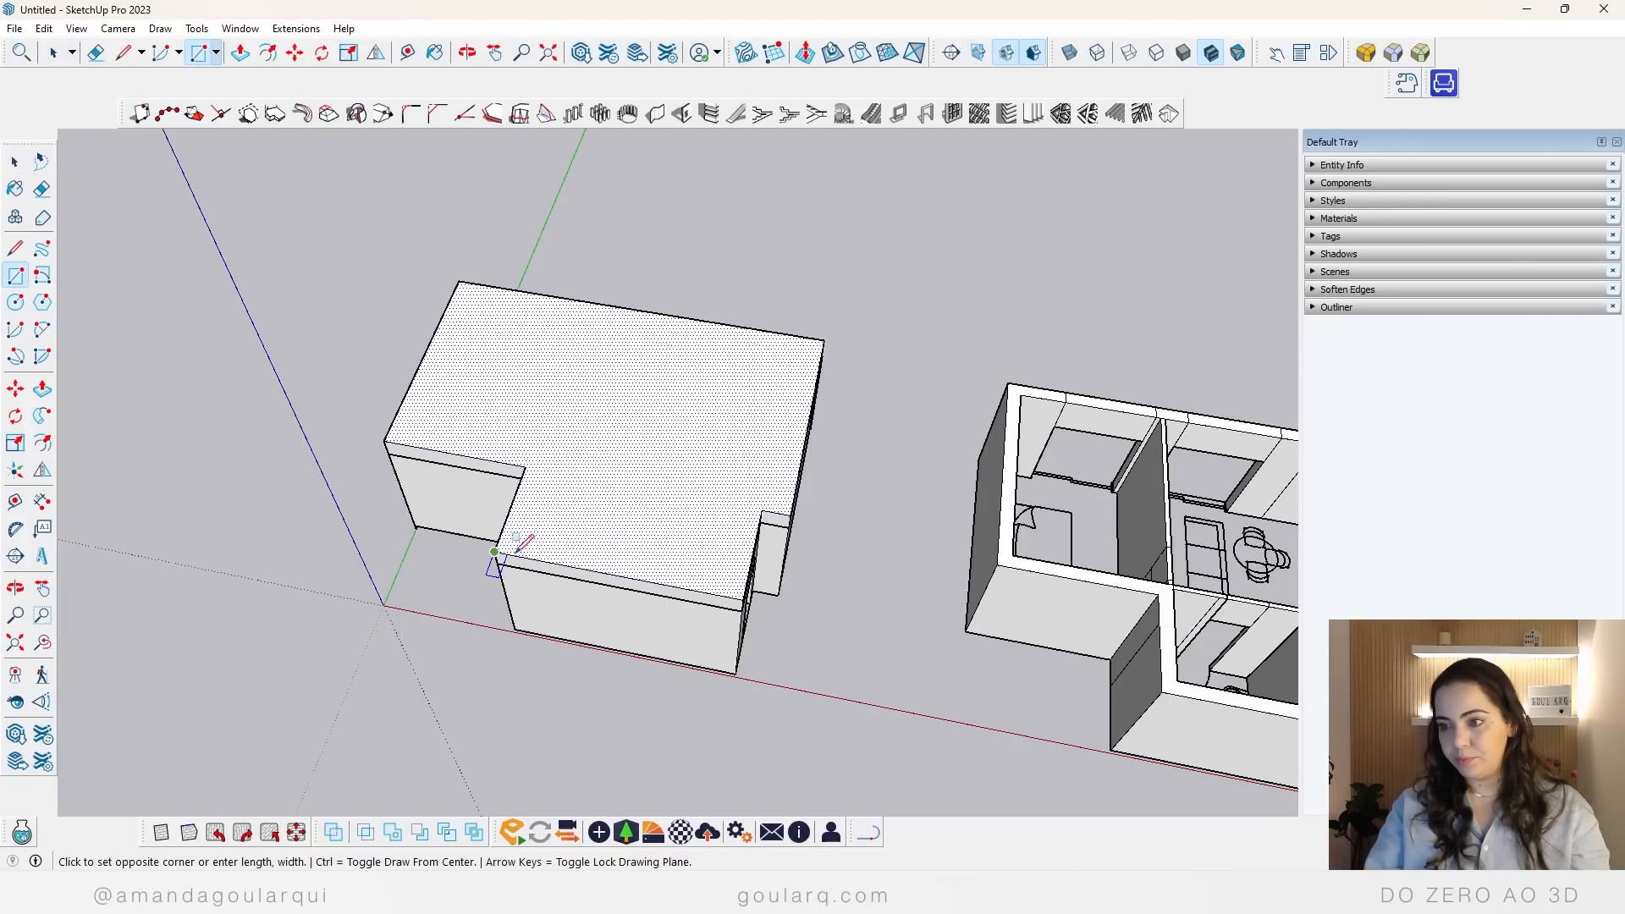
click(668, 491)
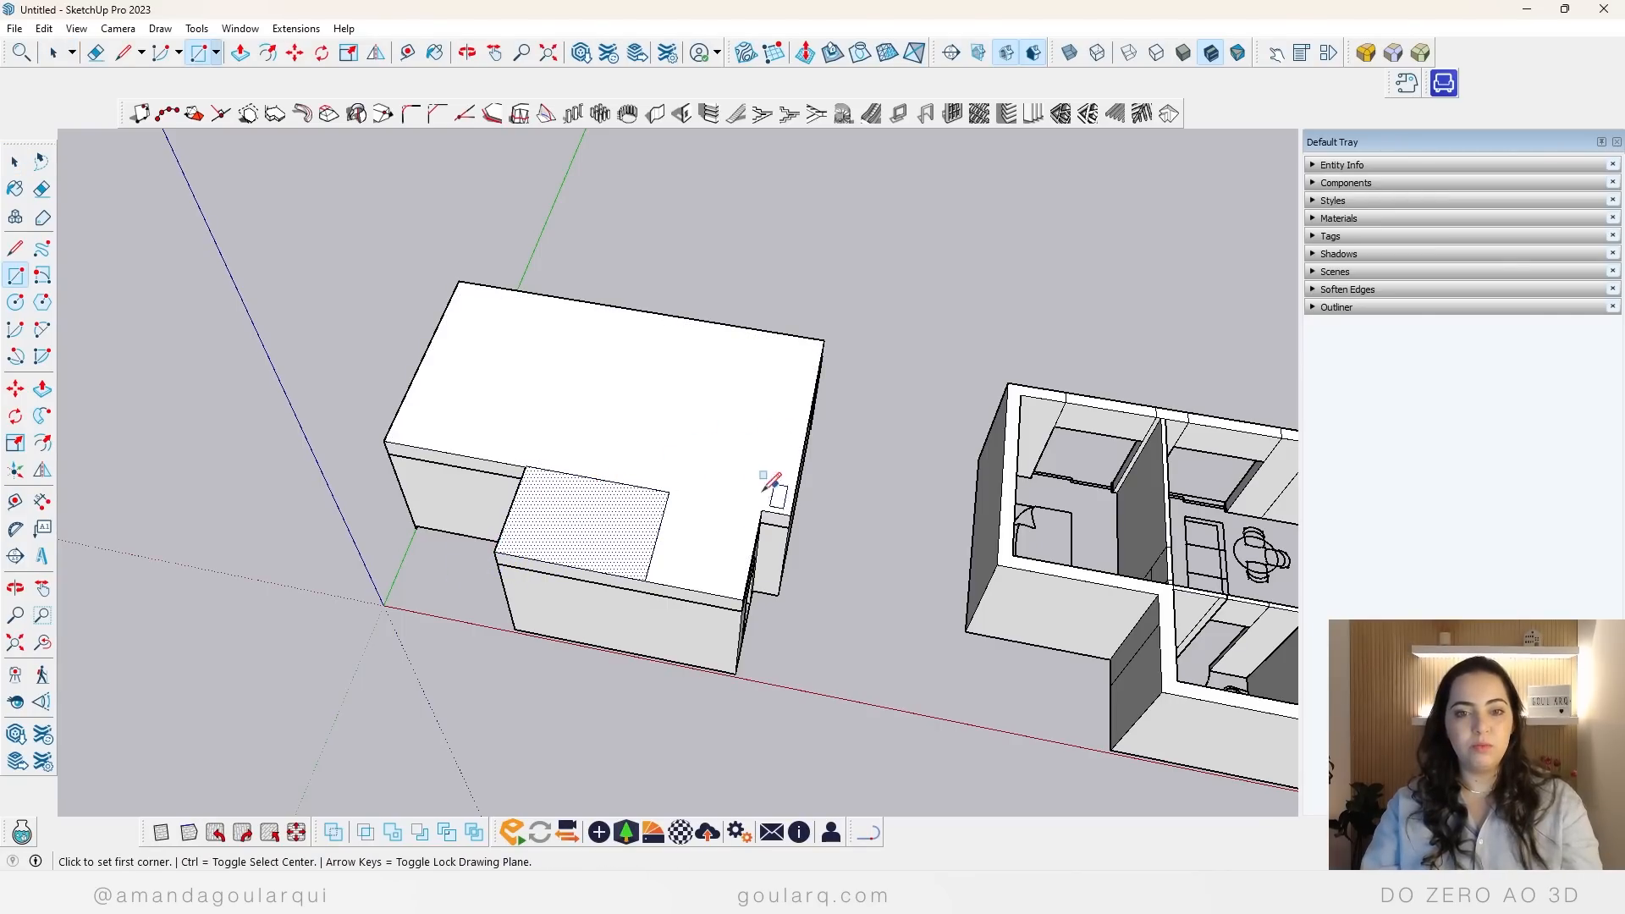
Step: Delete the entire slab above the first apartment's walls, including the rectangle drawn on it
key(space)
triple_click(613, 463)
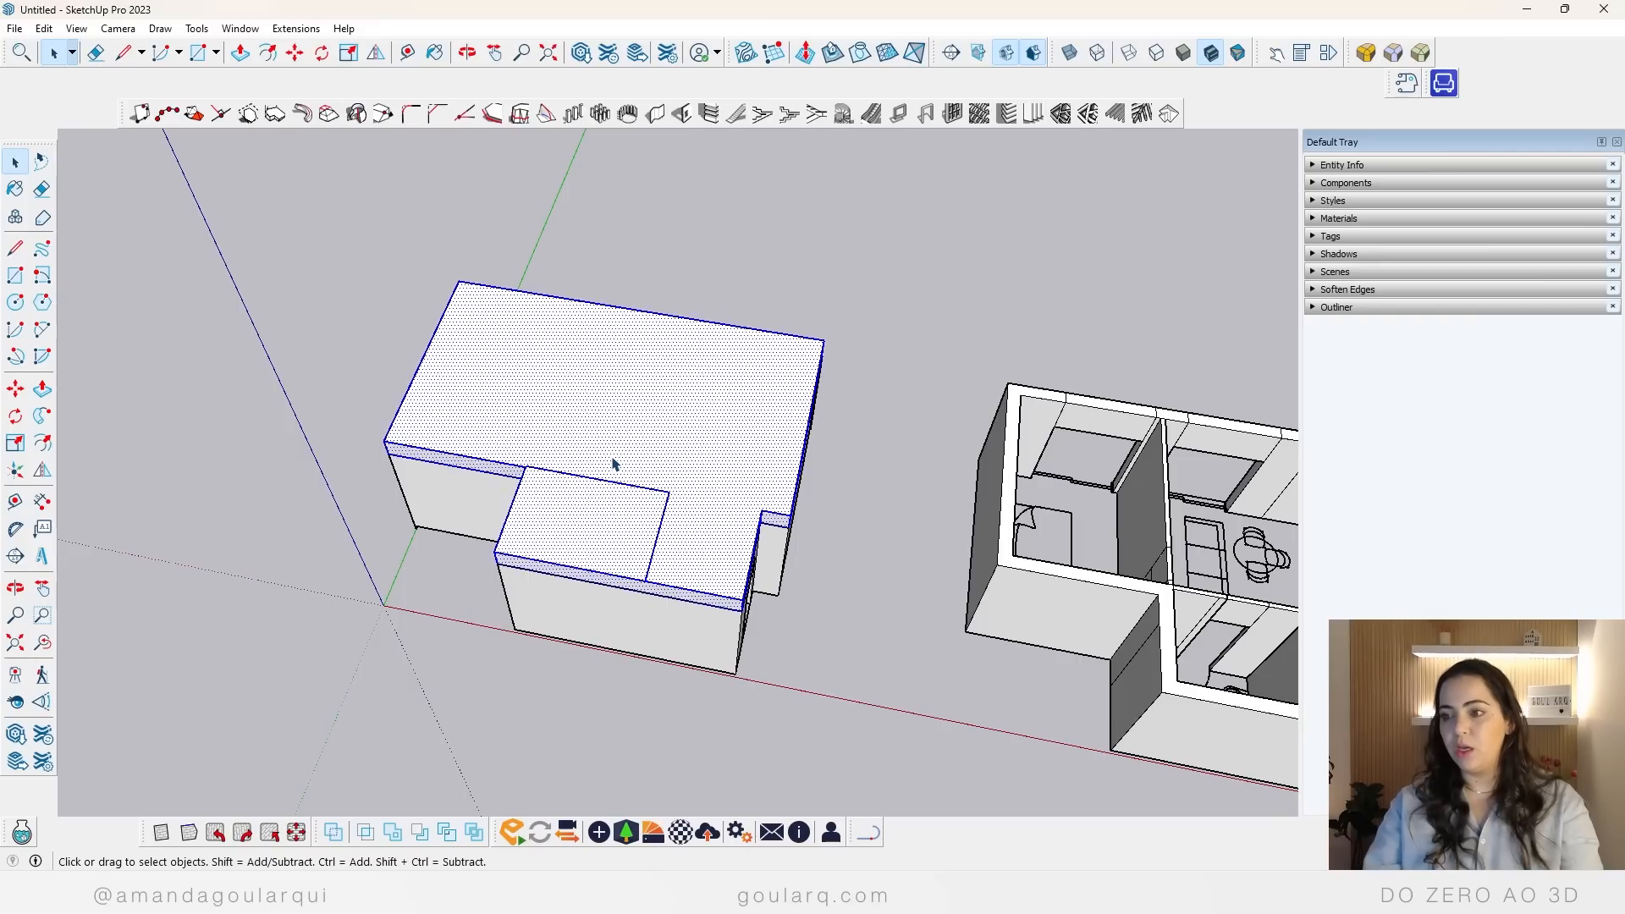
key(Delete)
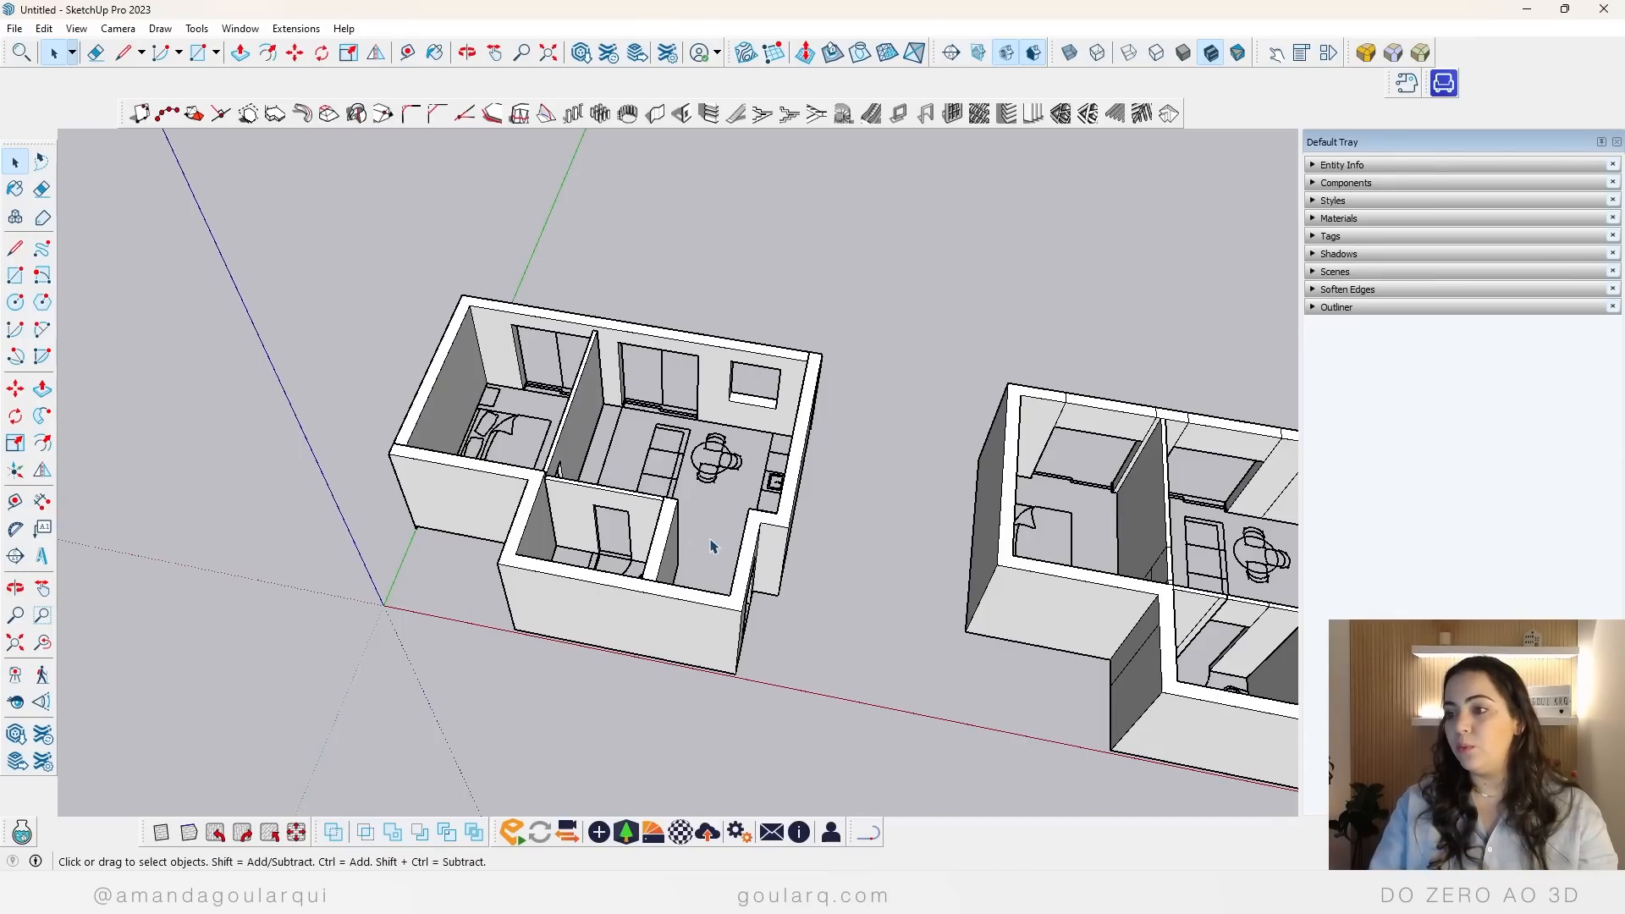
Step: Import the Pavimento_GoulARQ component from the 06 estrutura folder and place it at floor level by the bathroom's outer corner
click(564, 450)
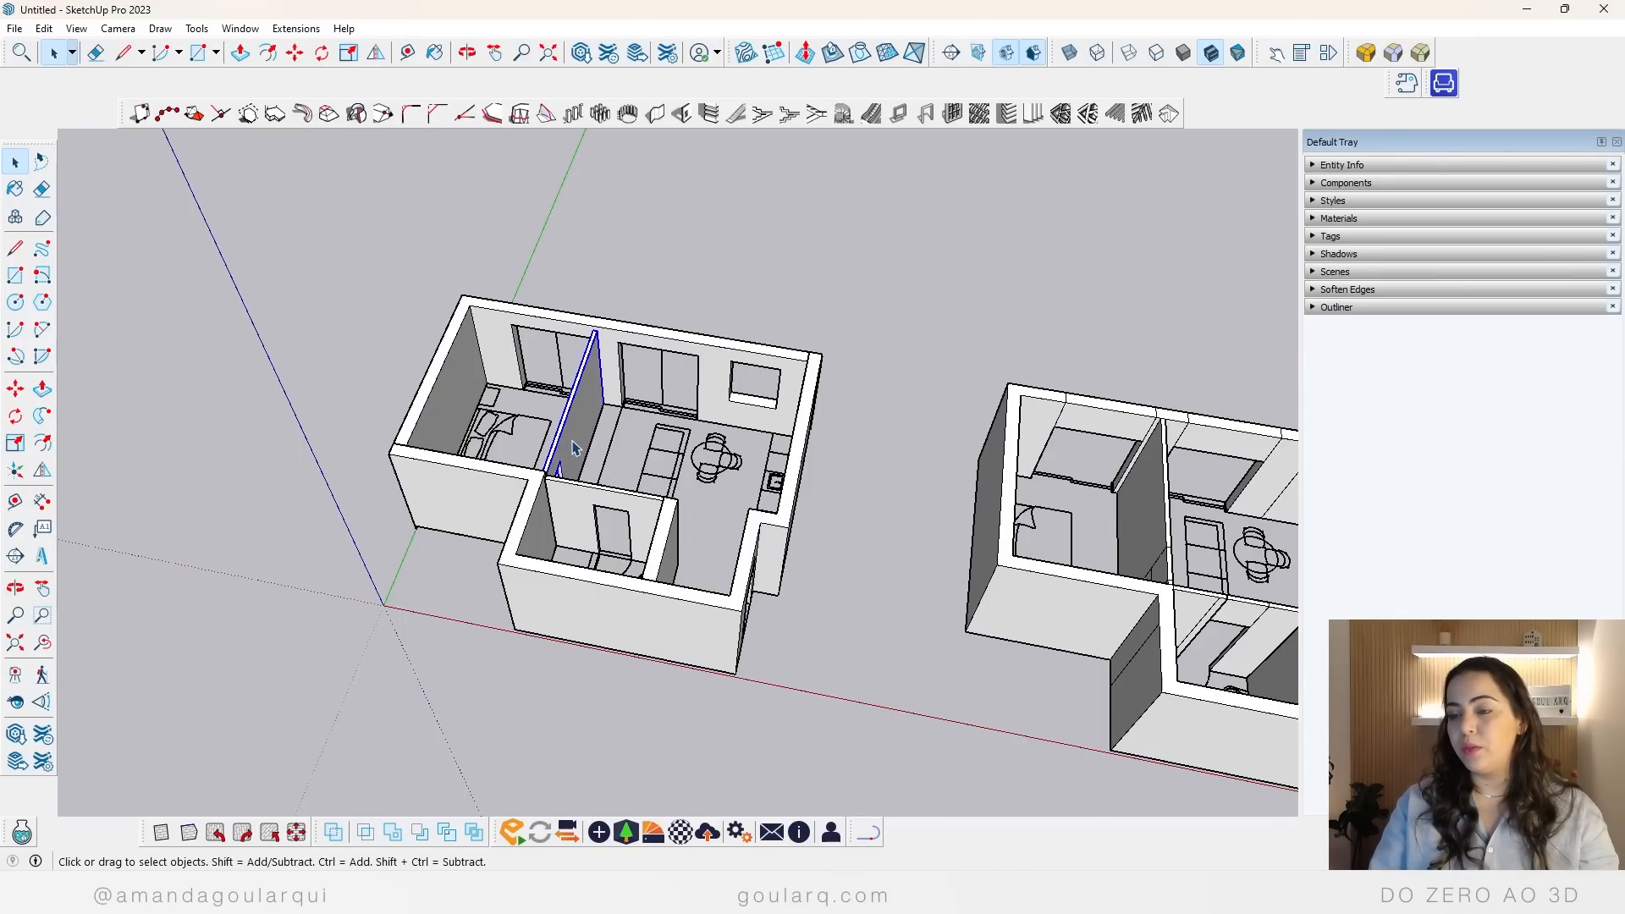
click(17, 29)
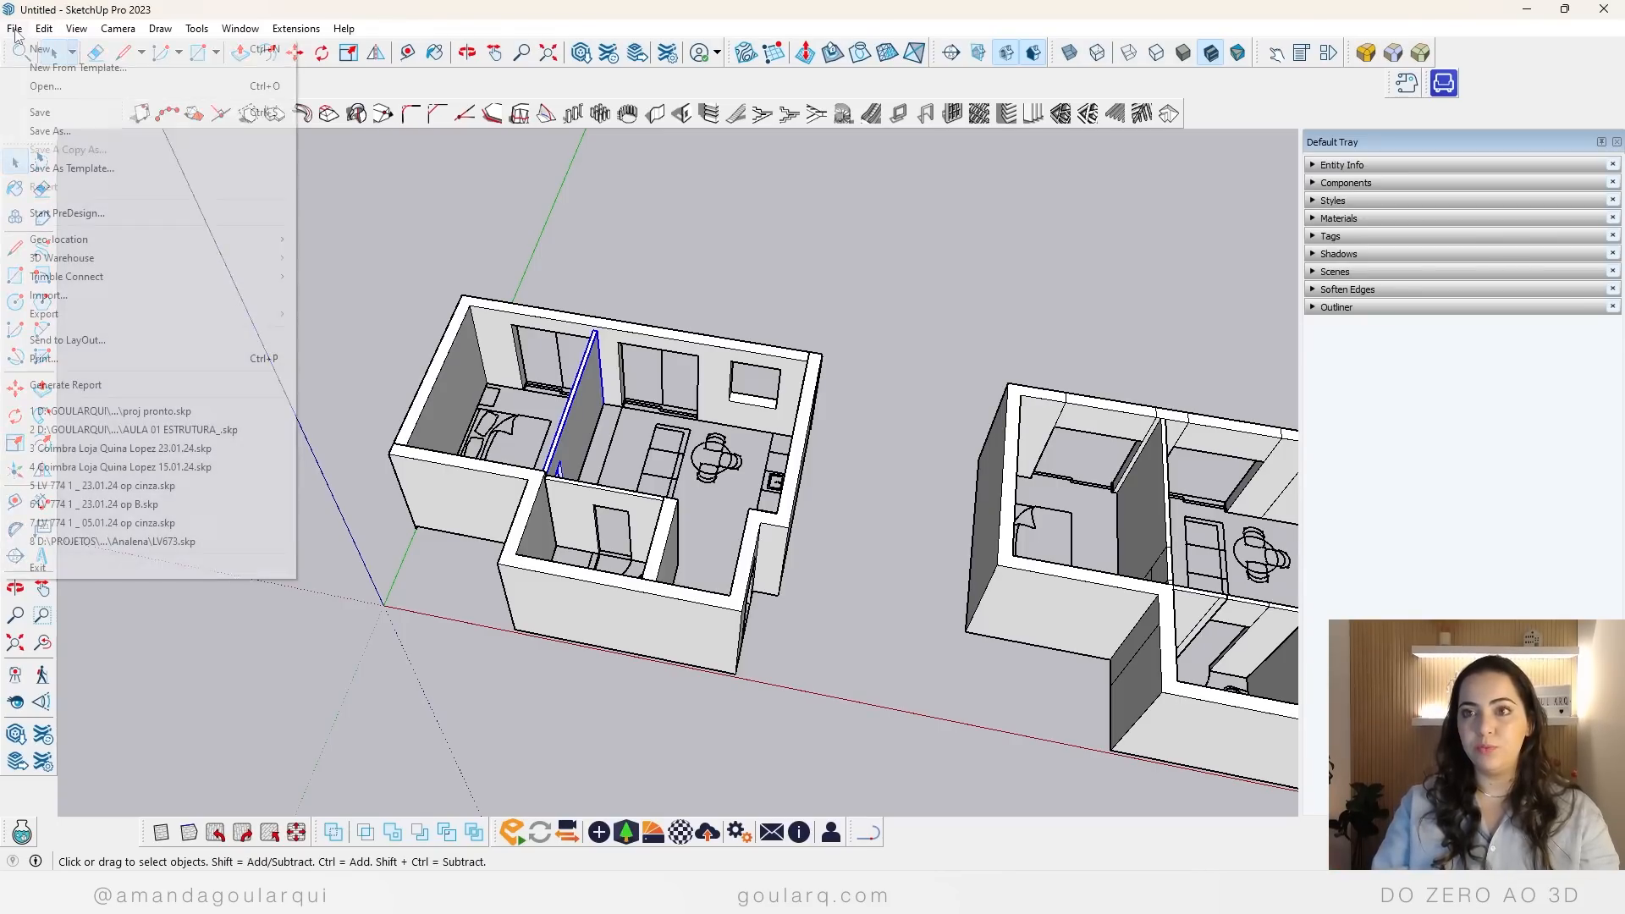
click(88, 298)
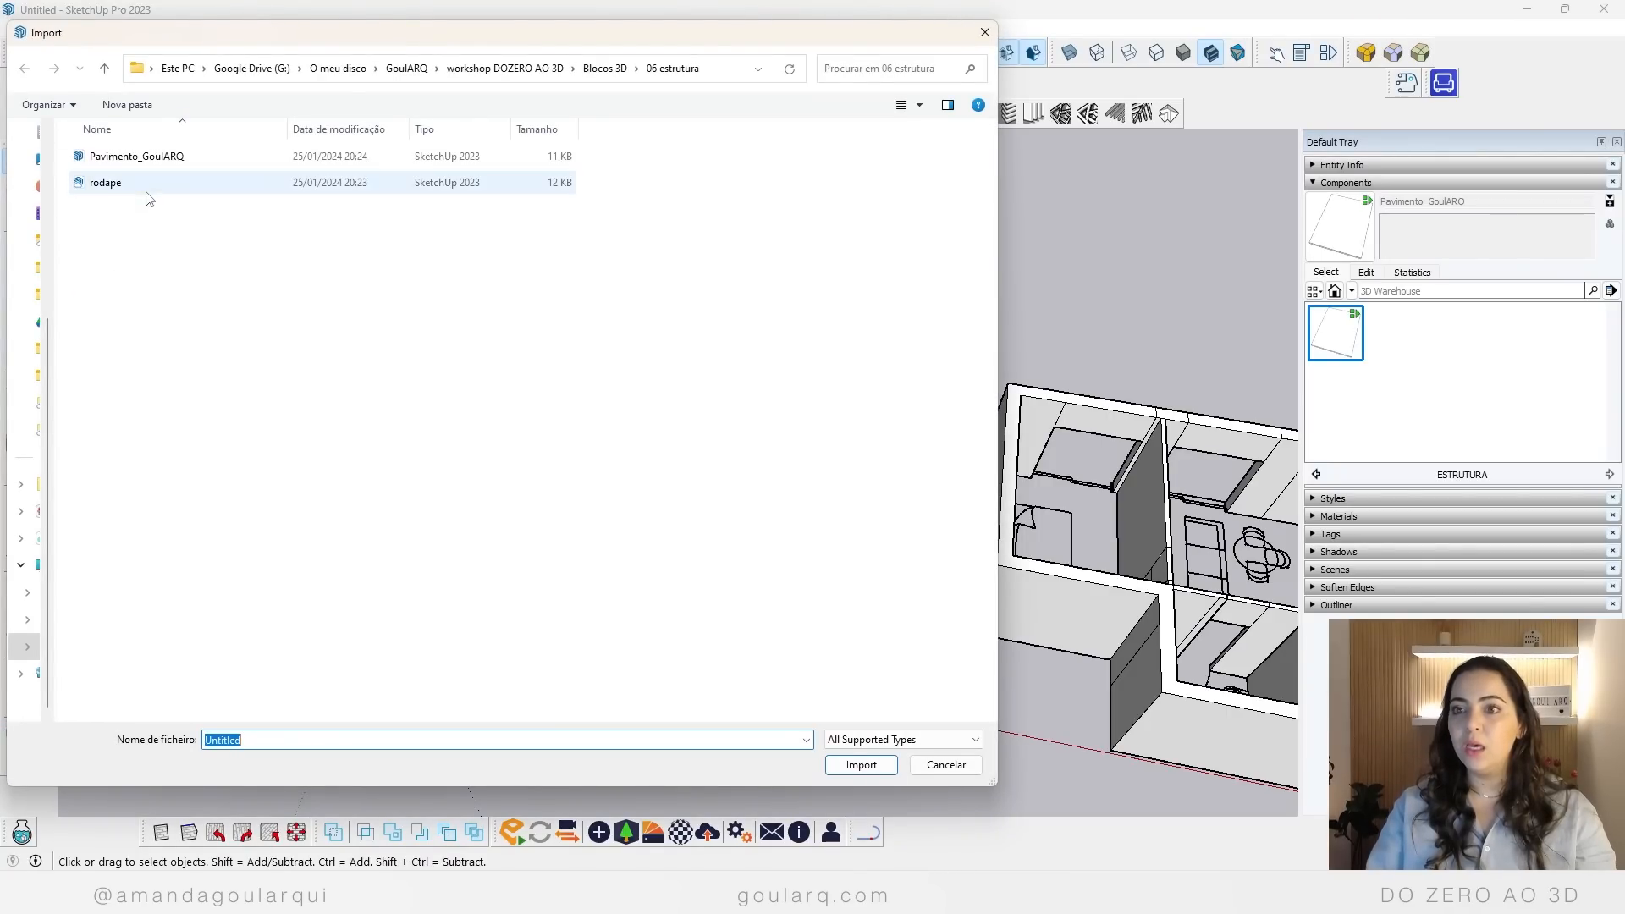
click(146, 157)
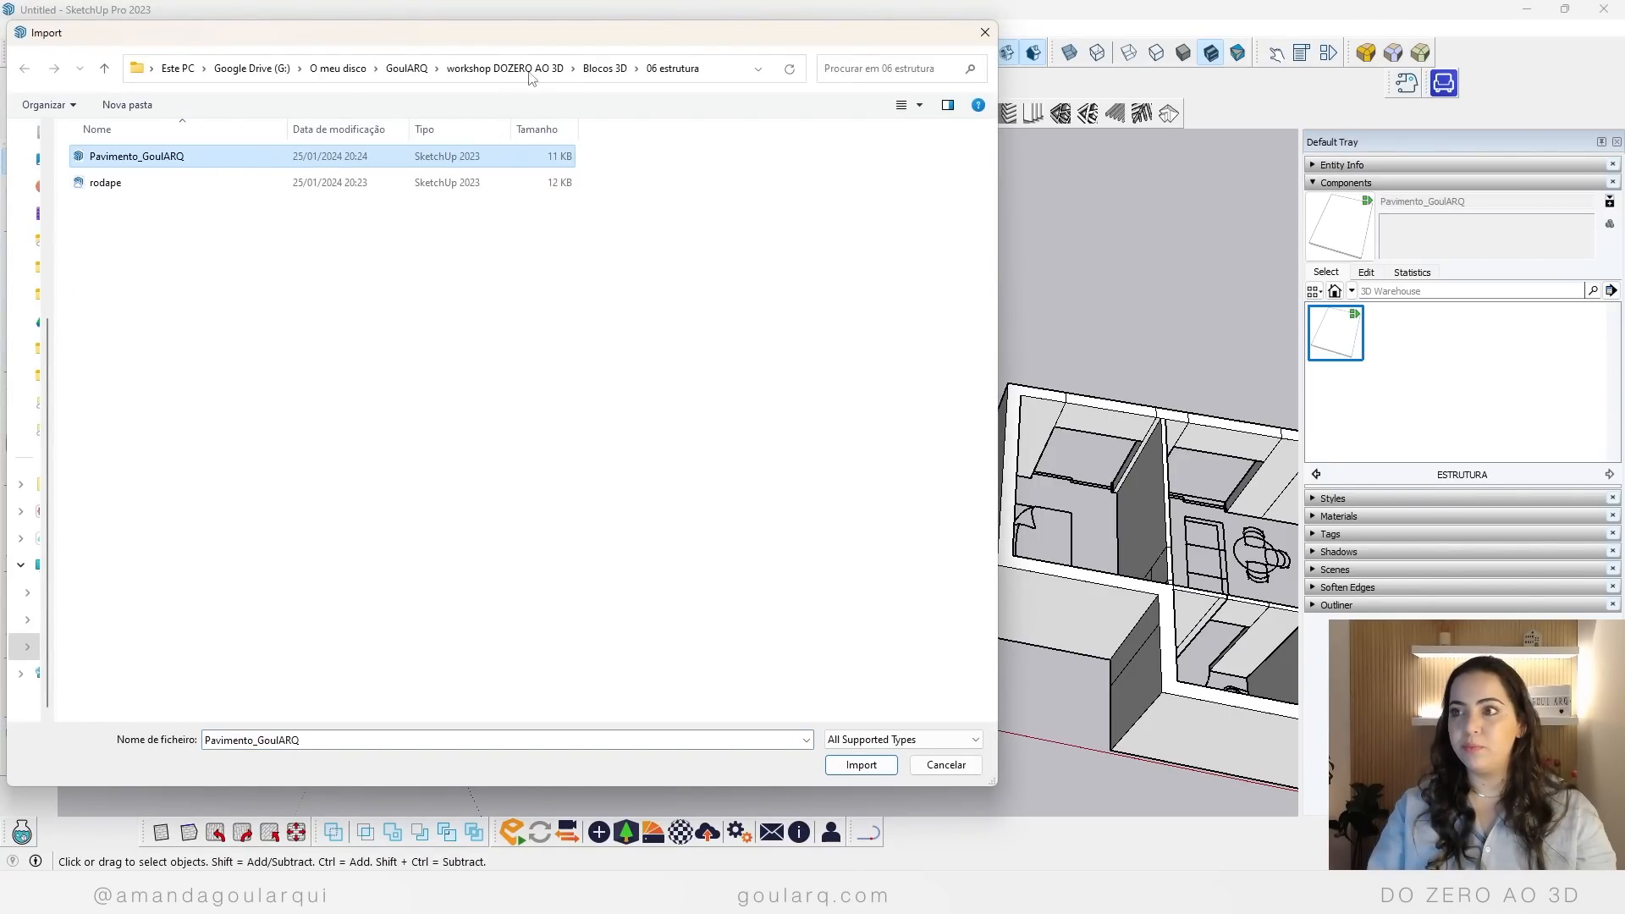
click(604, 68)
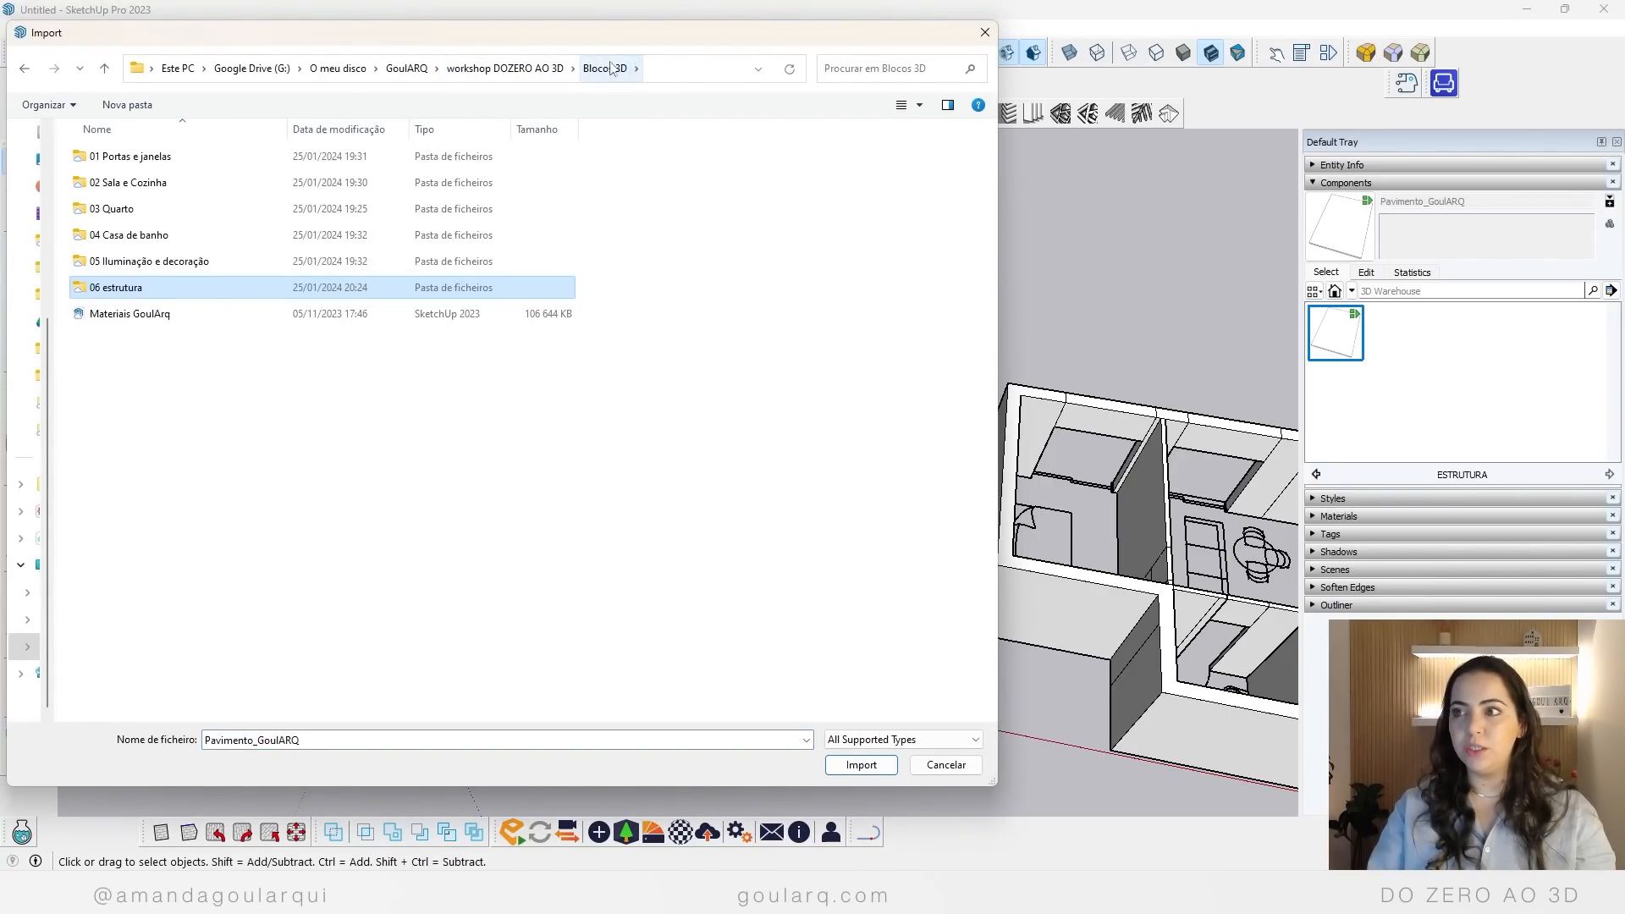
double_click(118, 288)
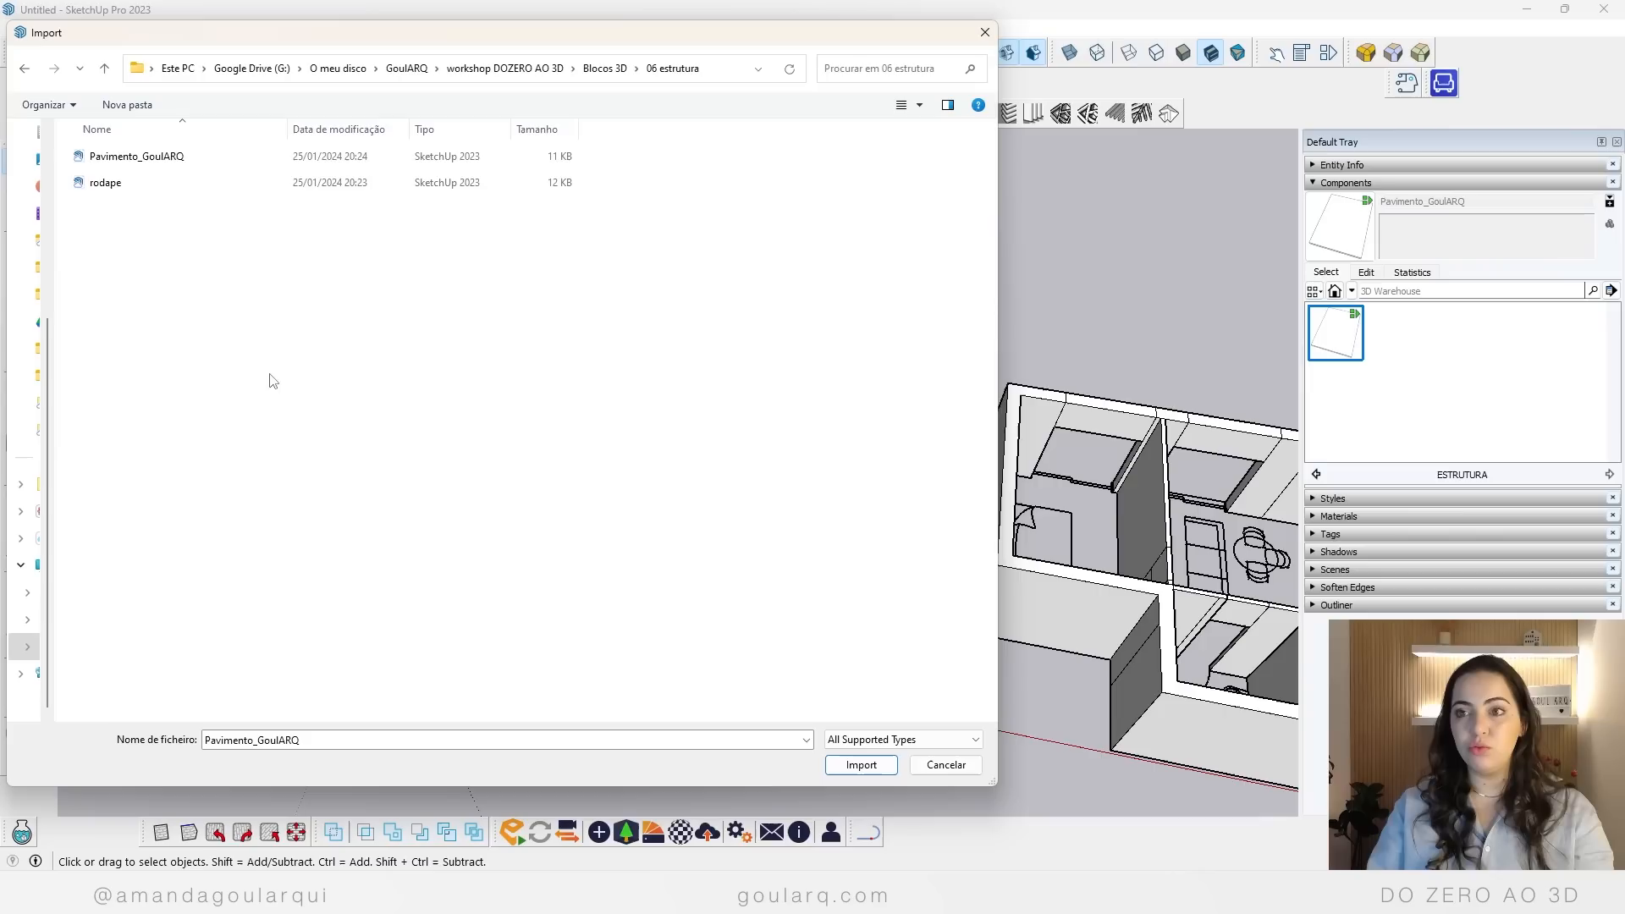
click(91, 161)
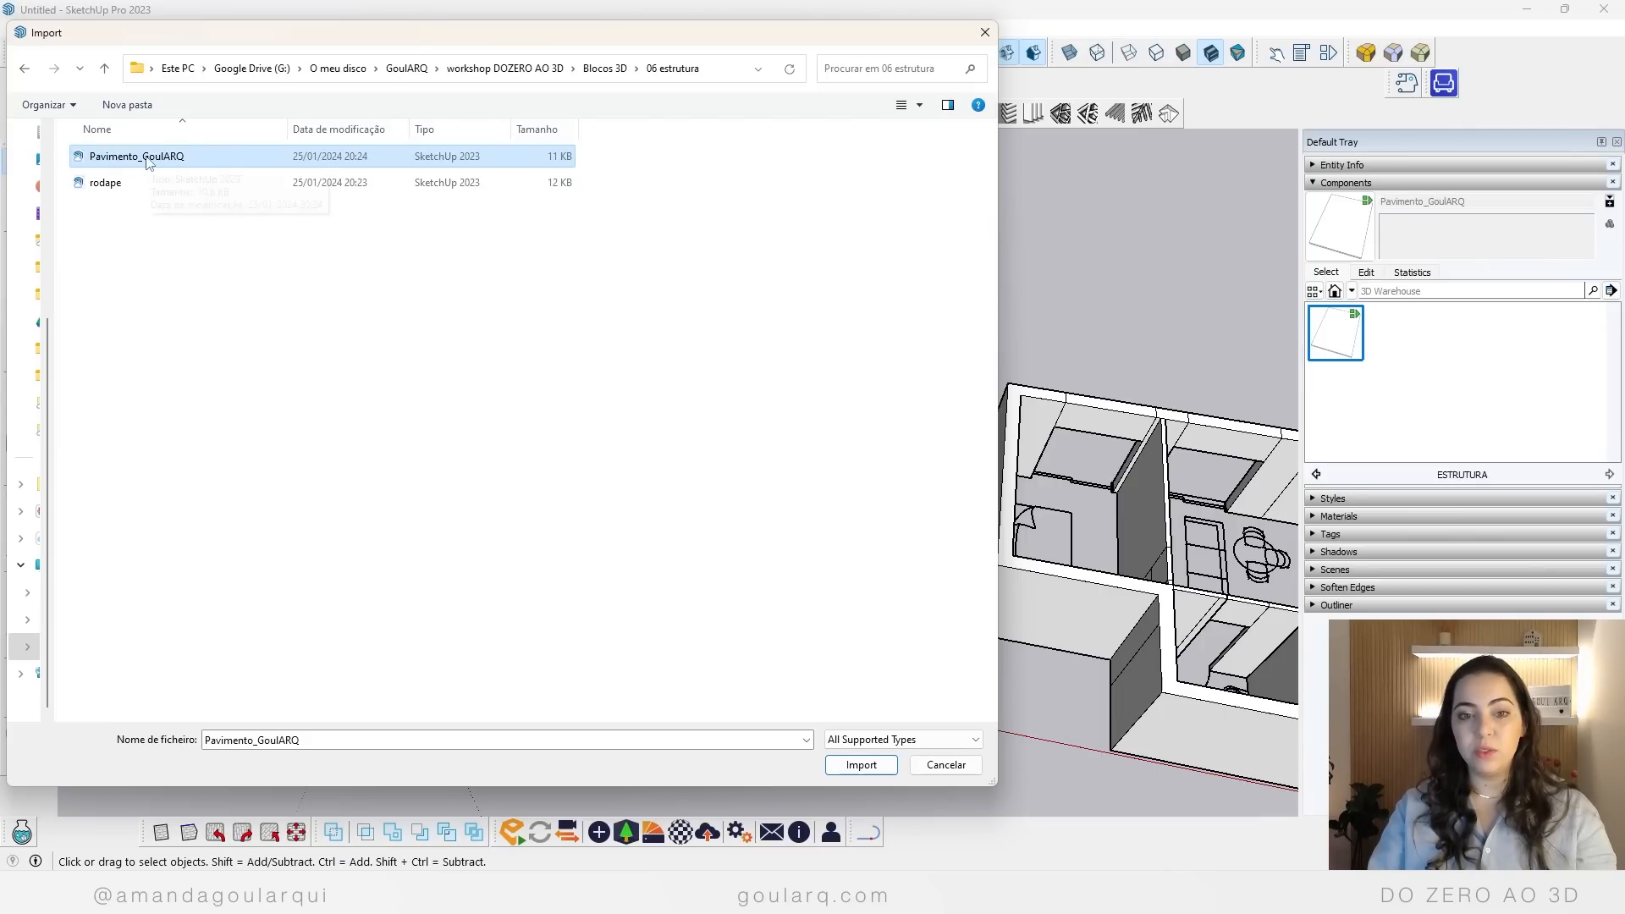
click(861, 764)
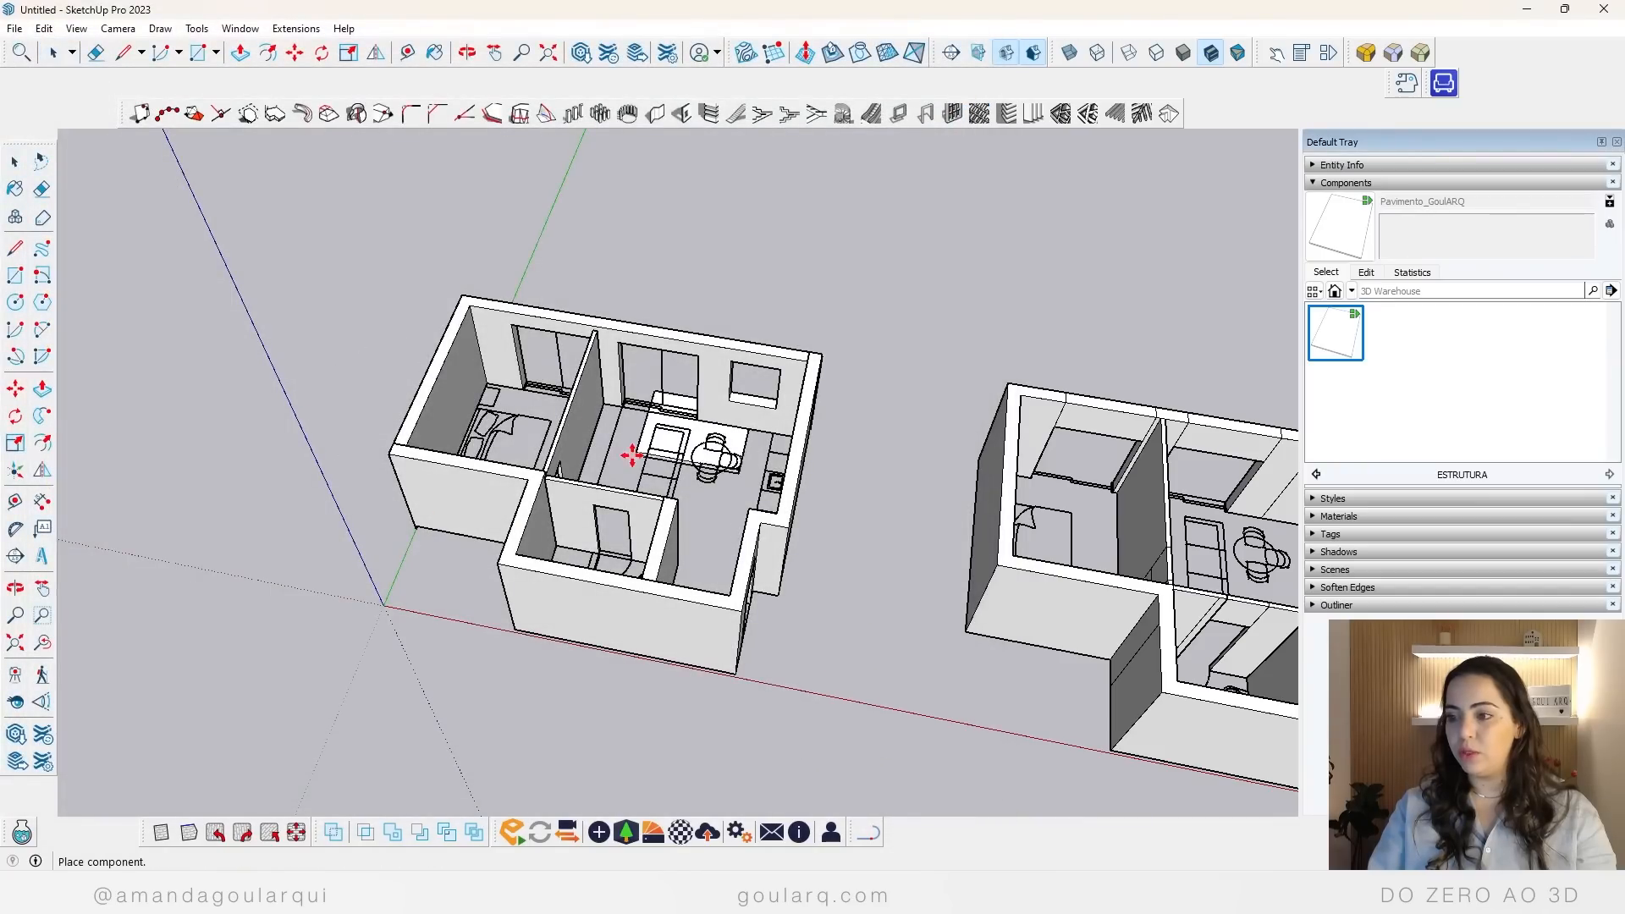
scroll(522, 660, up, 4)
middle_drag(523, 660, 636, 423)
scroll(544, 606, up, 4)
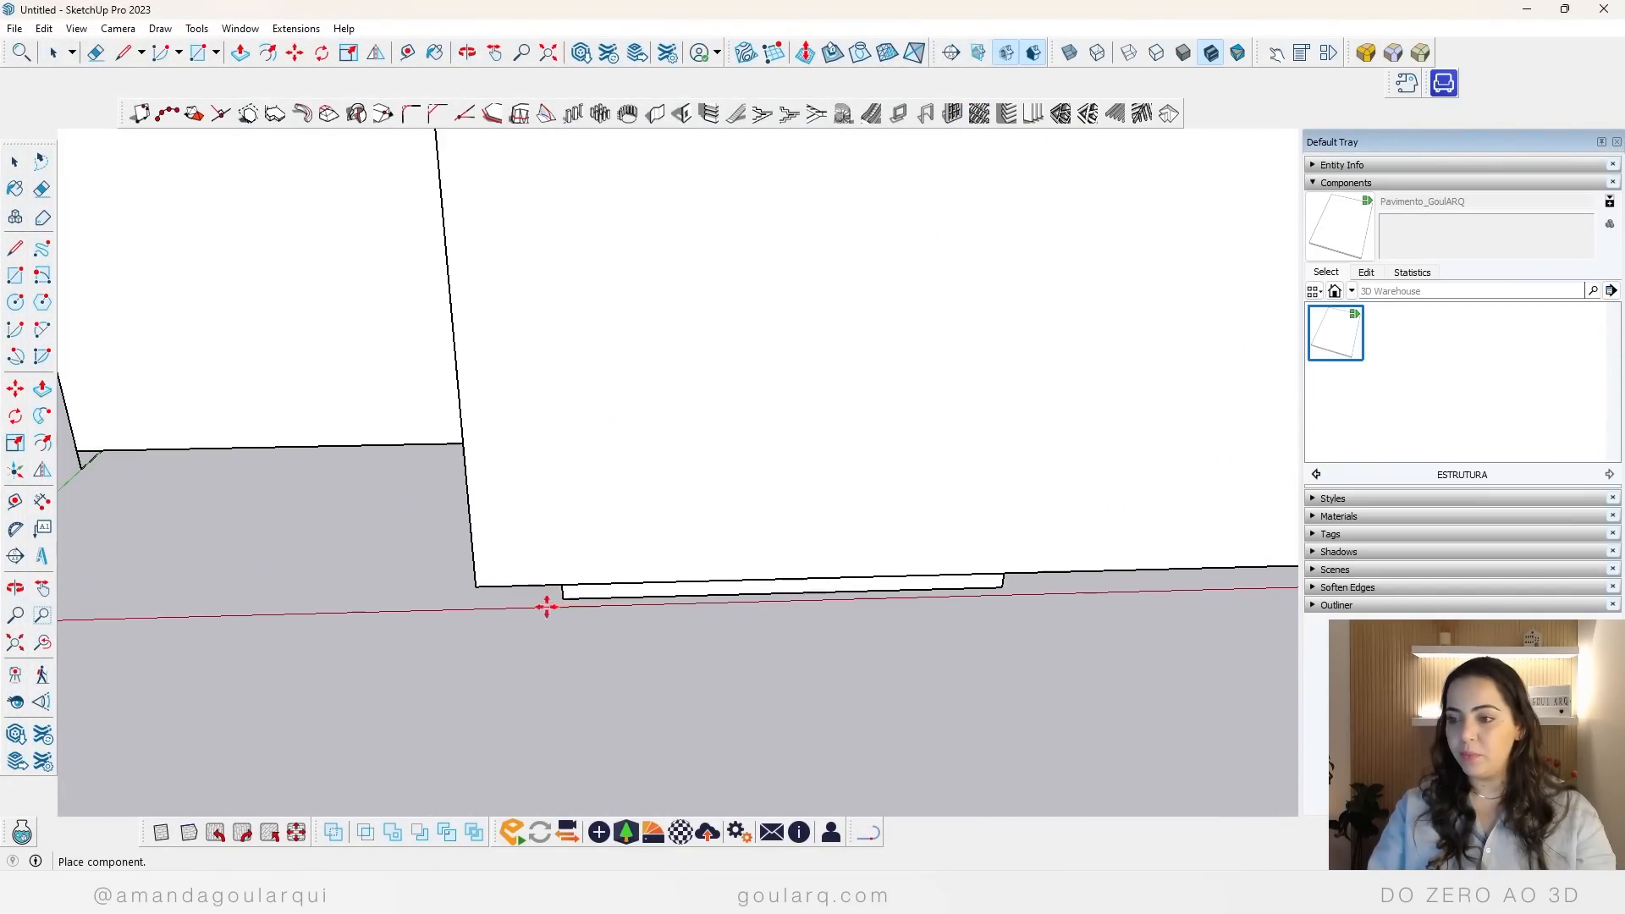
click(369, 673)
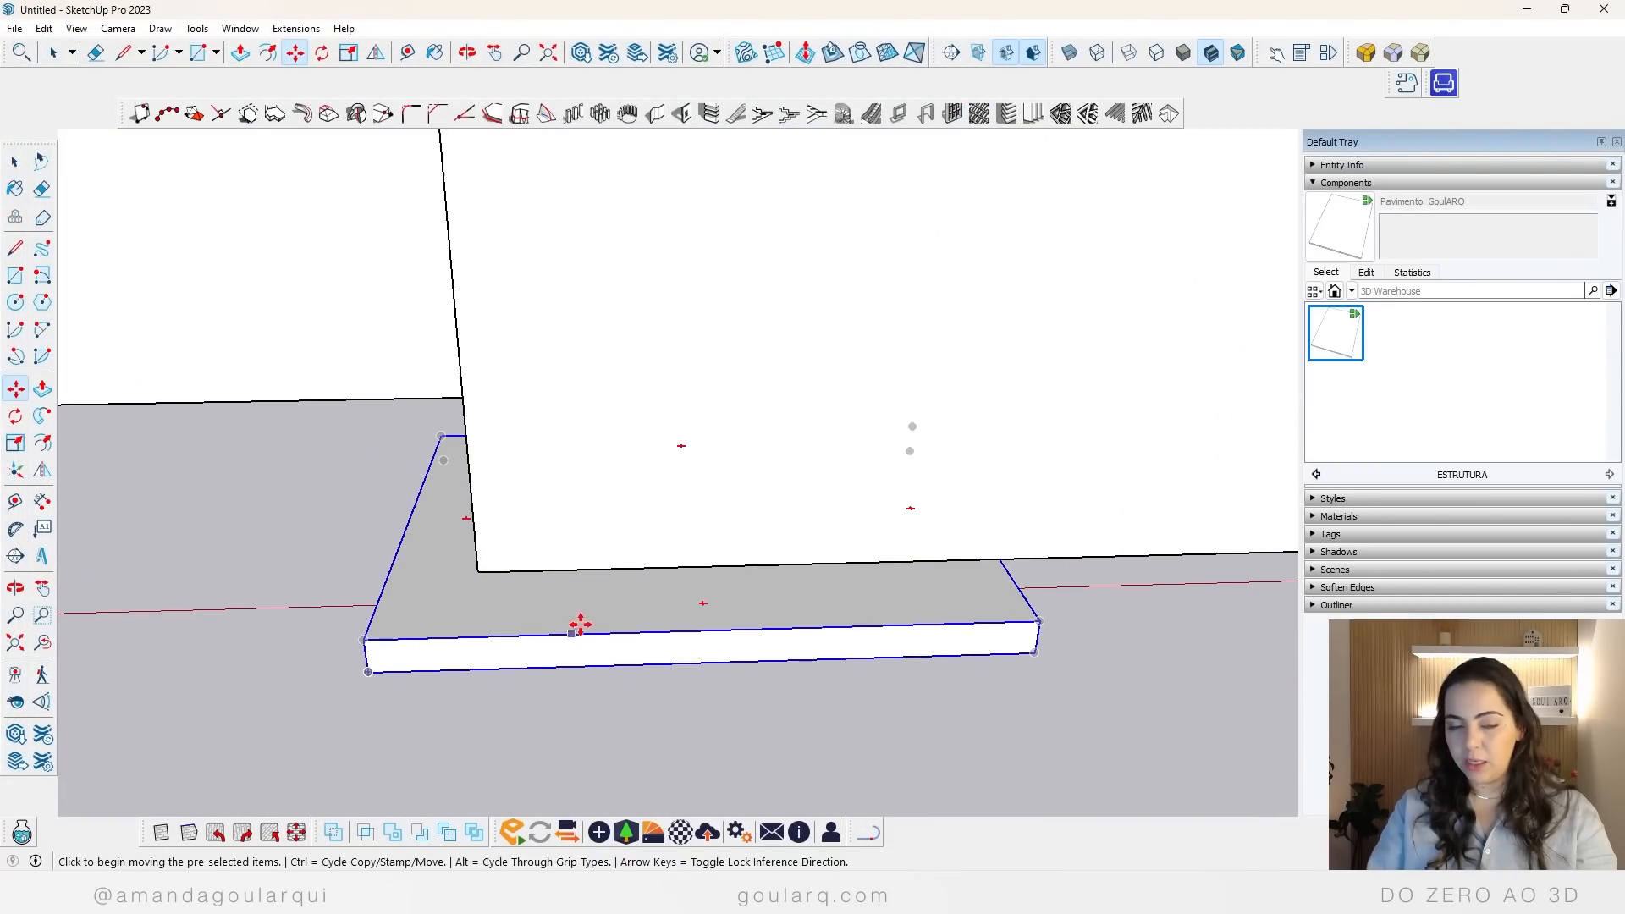
Step: Move the floor component by its upper corner onto the bottom outer corner of the bathroom wall
scroll(610, 733, down, 5)
middle_drag(610, 733, 779, 653)
scroll(550, 709, up, 5)
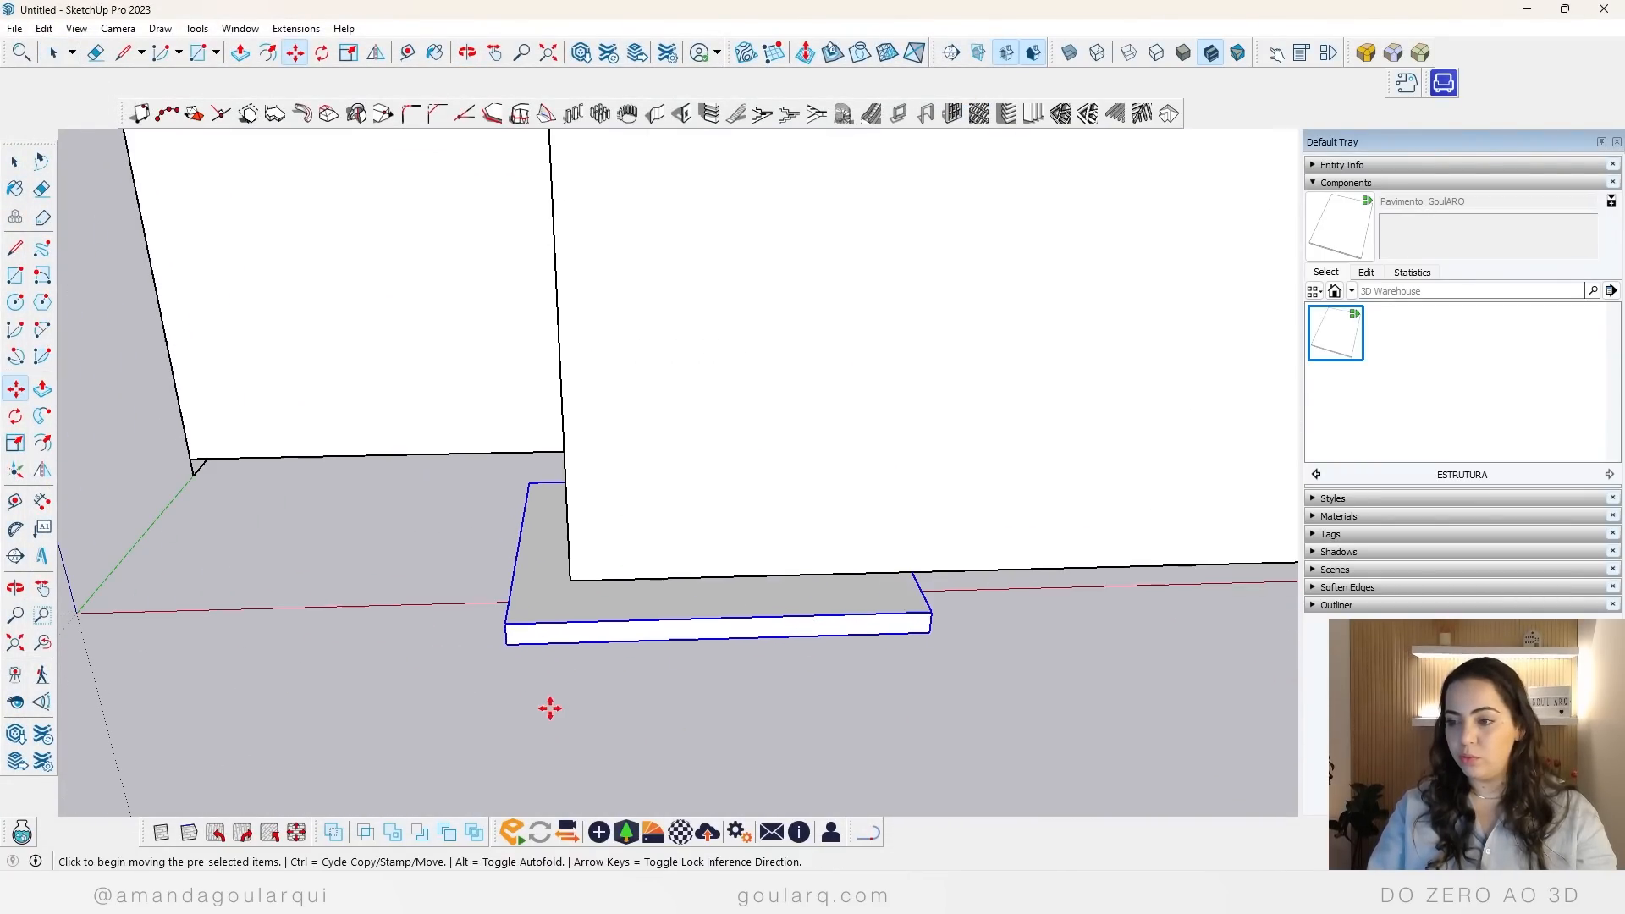
click(508, 627)
click(562, 580)
scroll(199, 565, down, 3)
scroll(704, 620, down, 3)
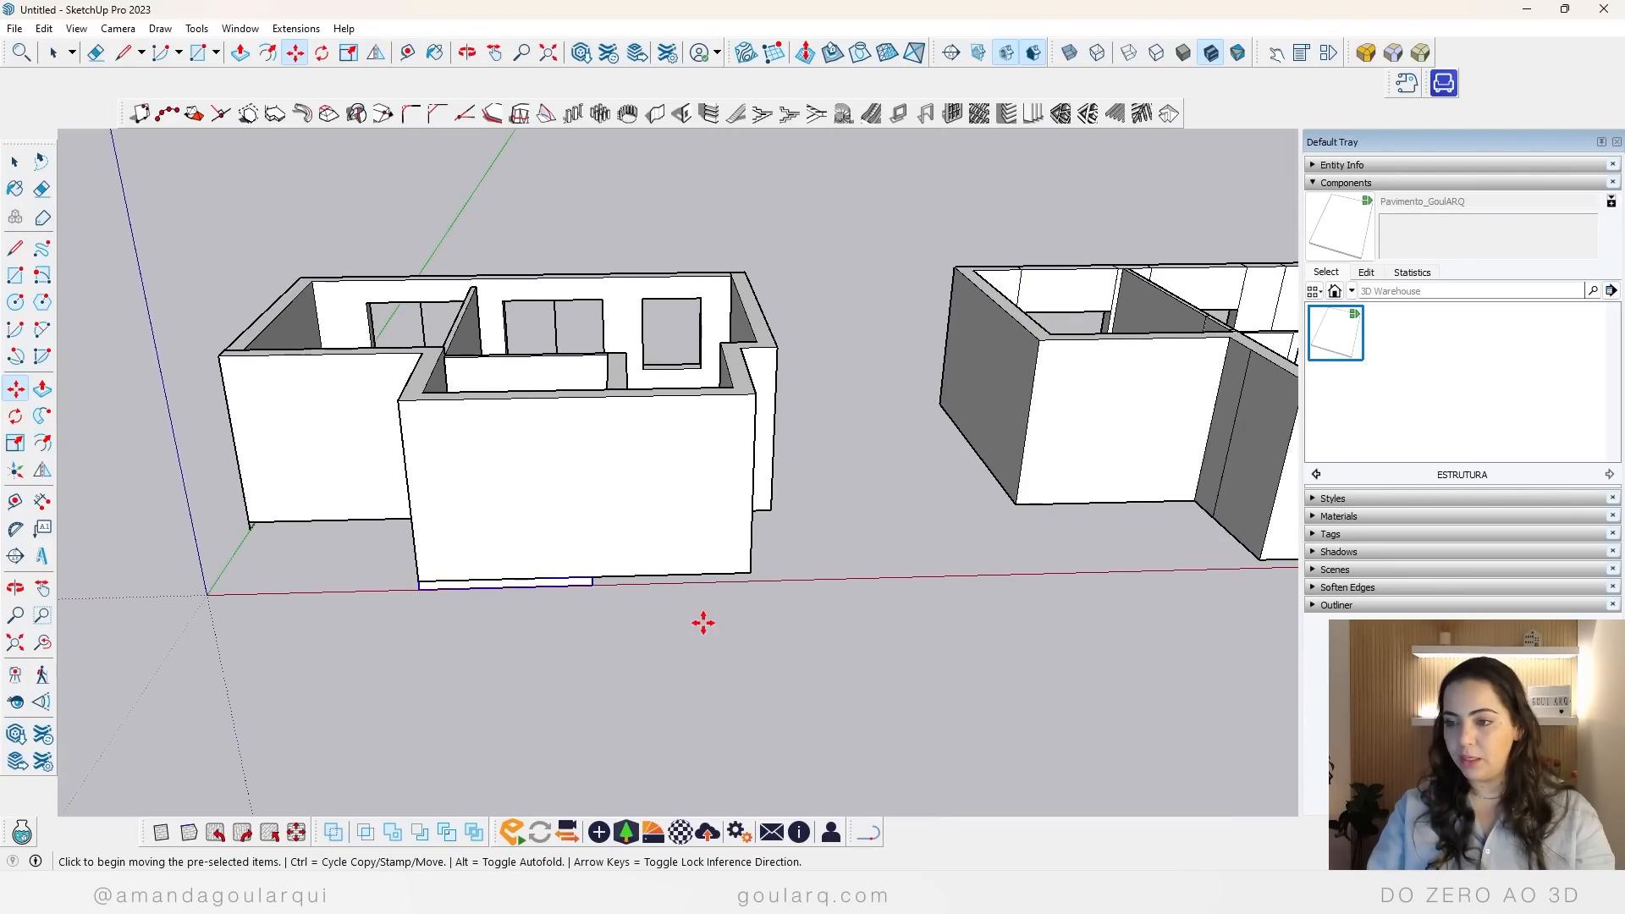
Step: Scale the floor component inward from the bathroom's outer wall to the corner of the wall facing the living room
middle_drag(704, 620, 803, 274)
scroll(803, 273, up, 3)
scroll(803, 273, up, 2)
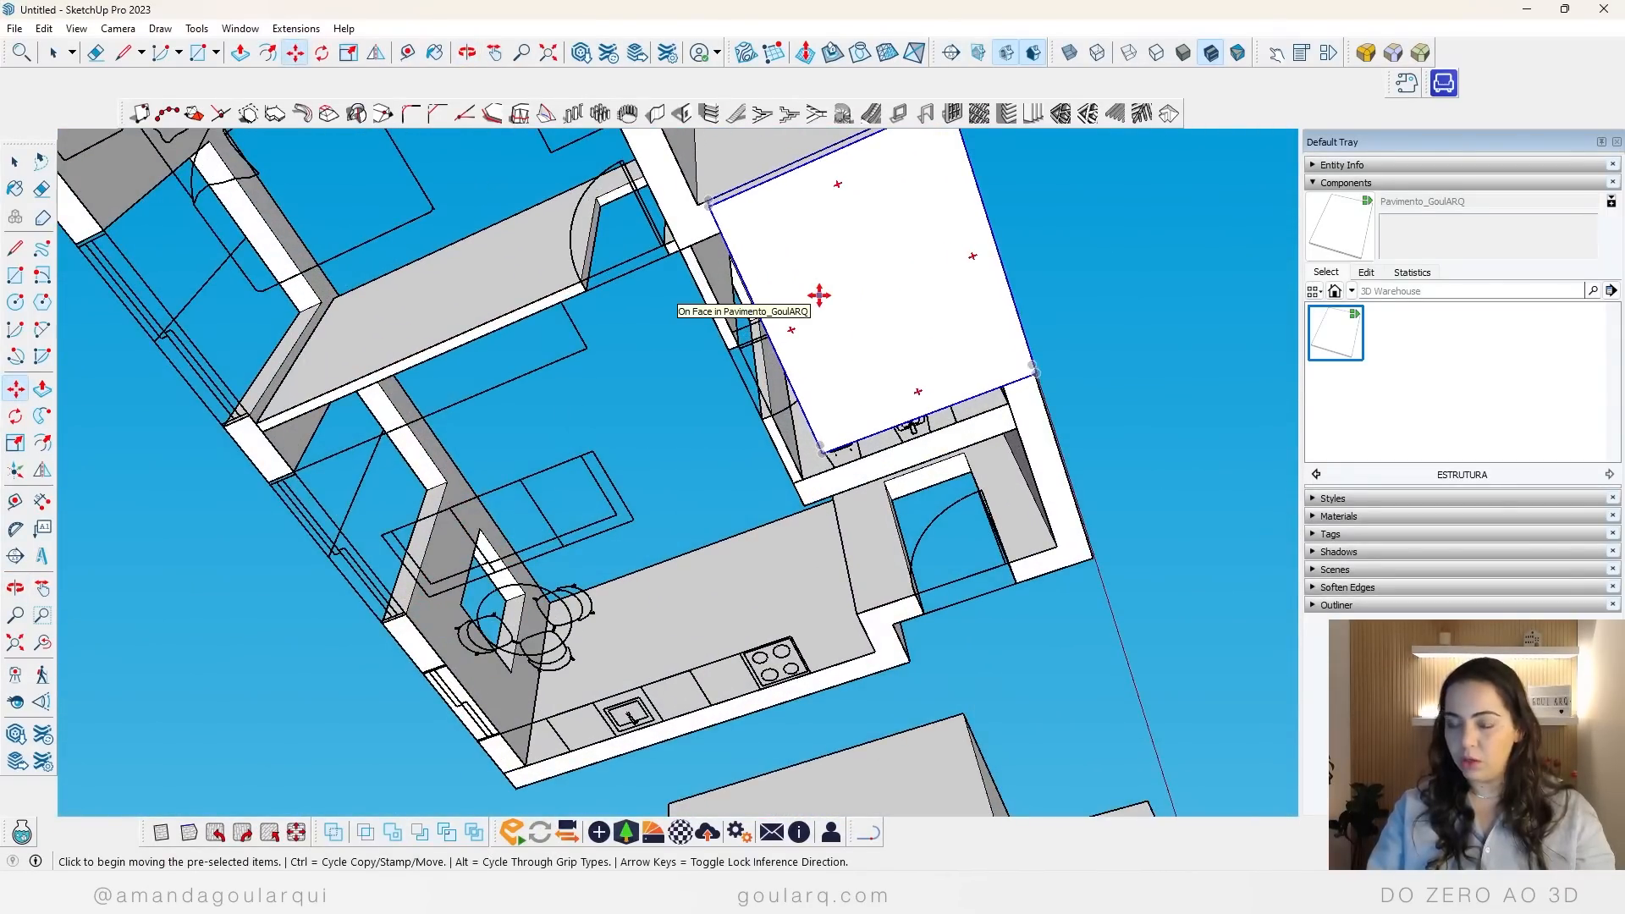
key(s)
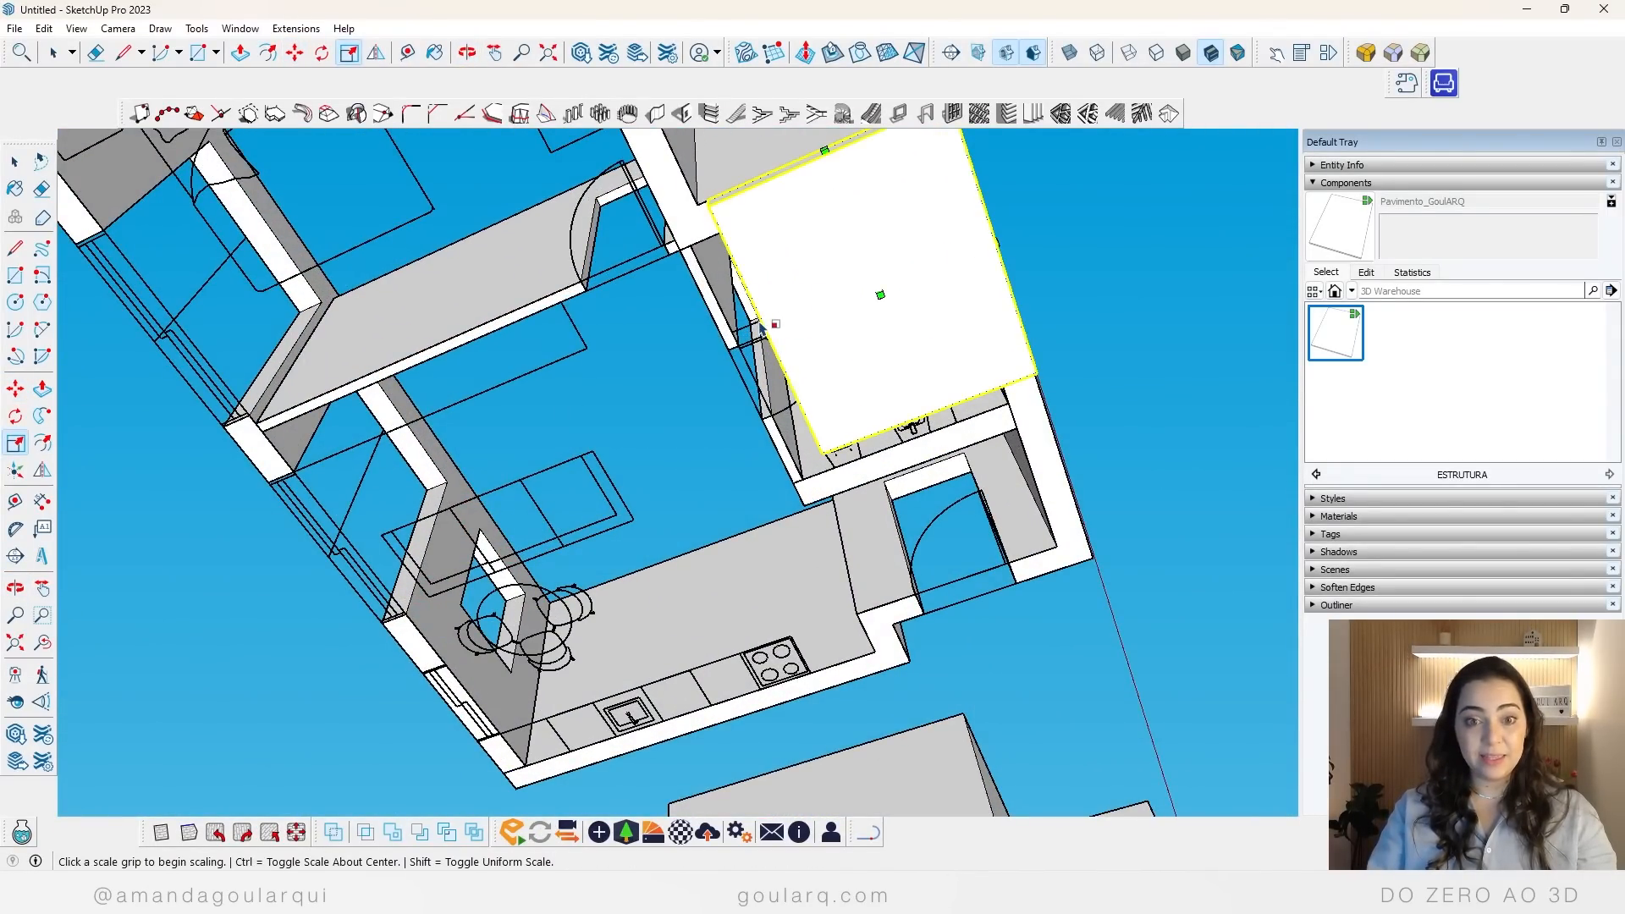
click(773, 325)
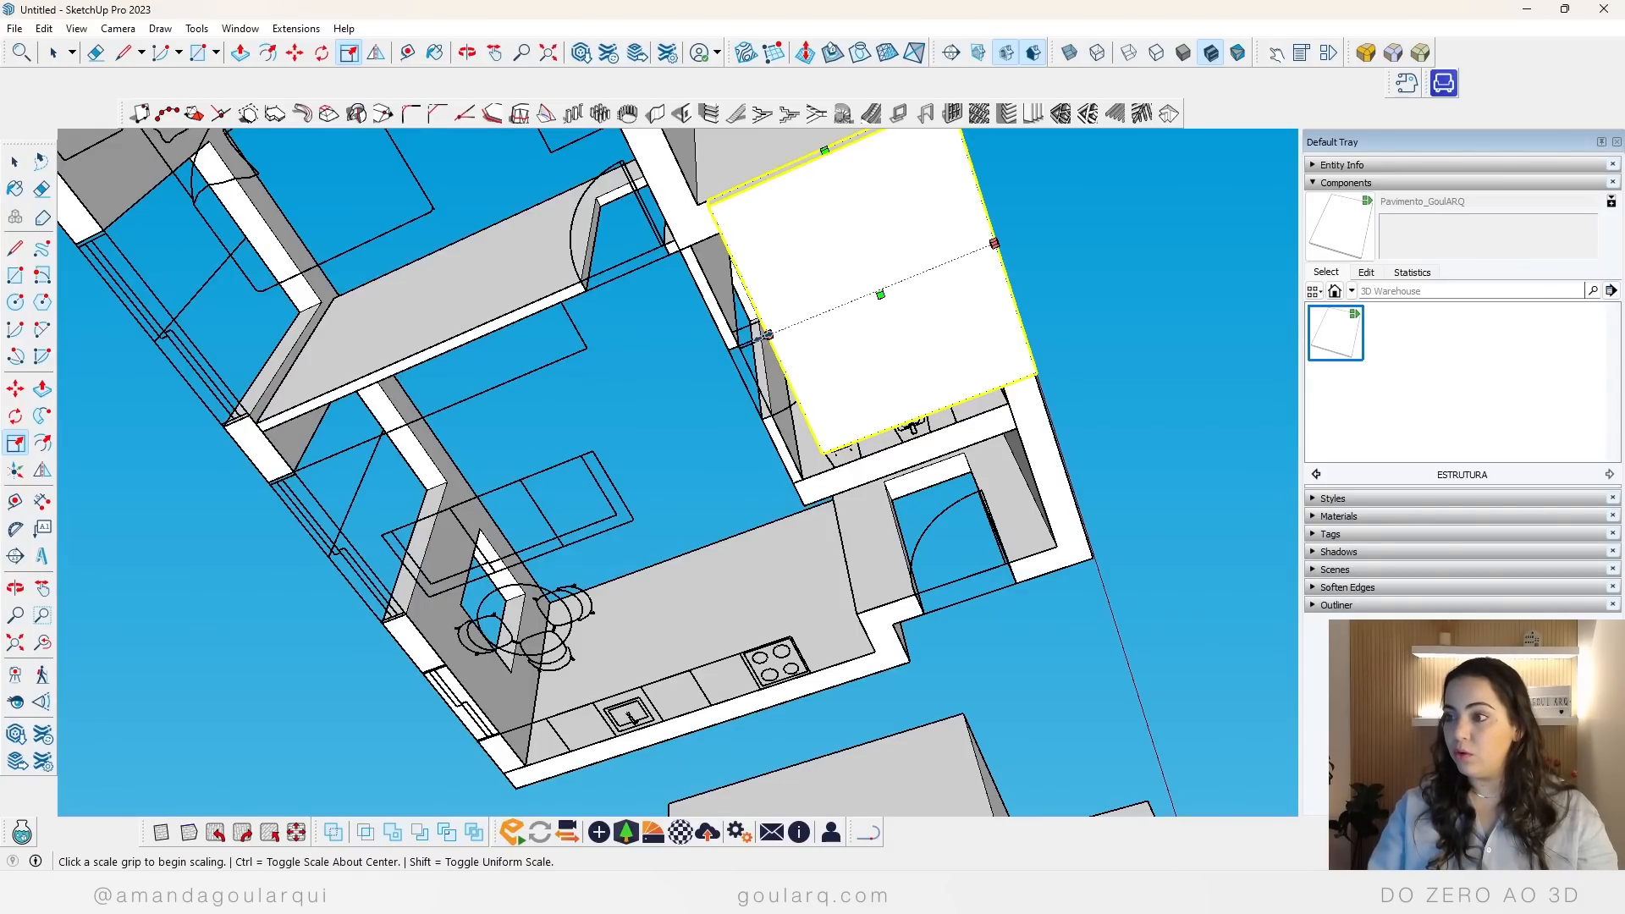
click(804, 505)
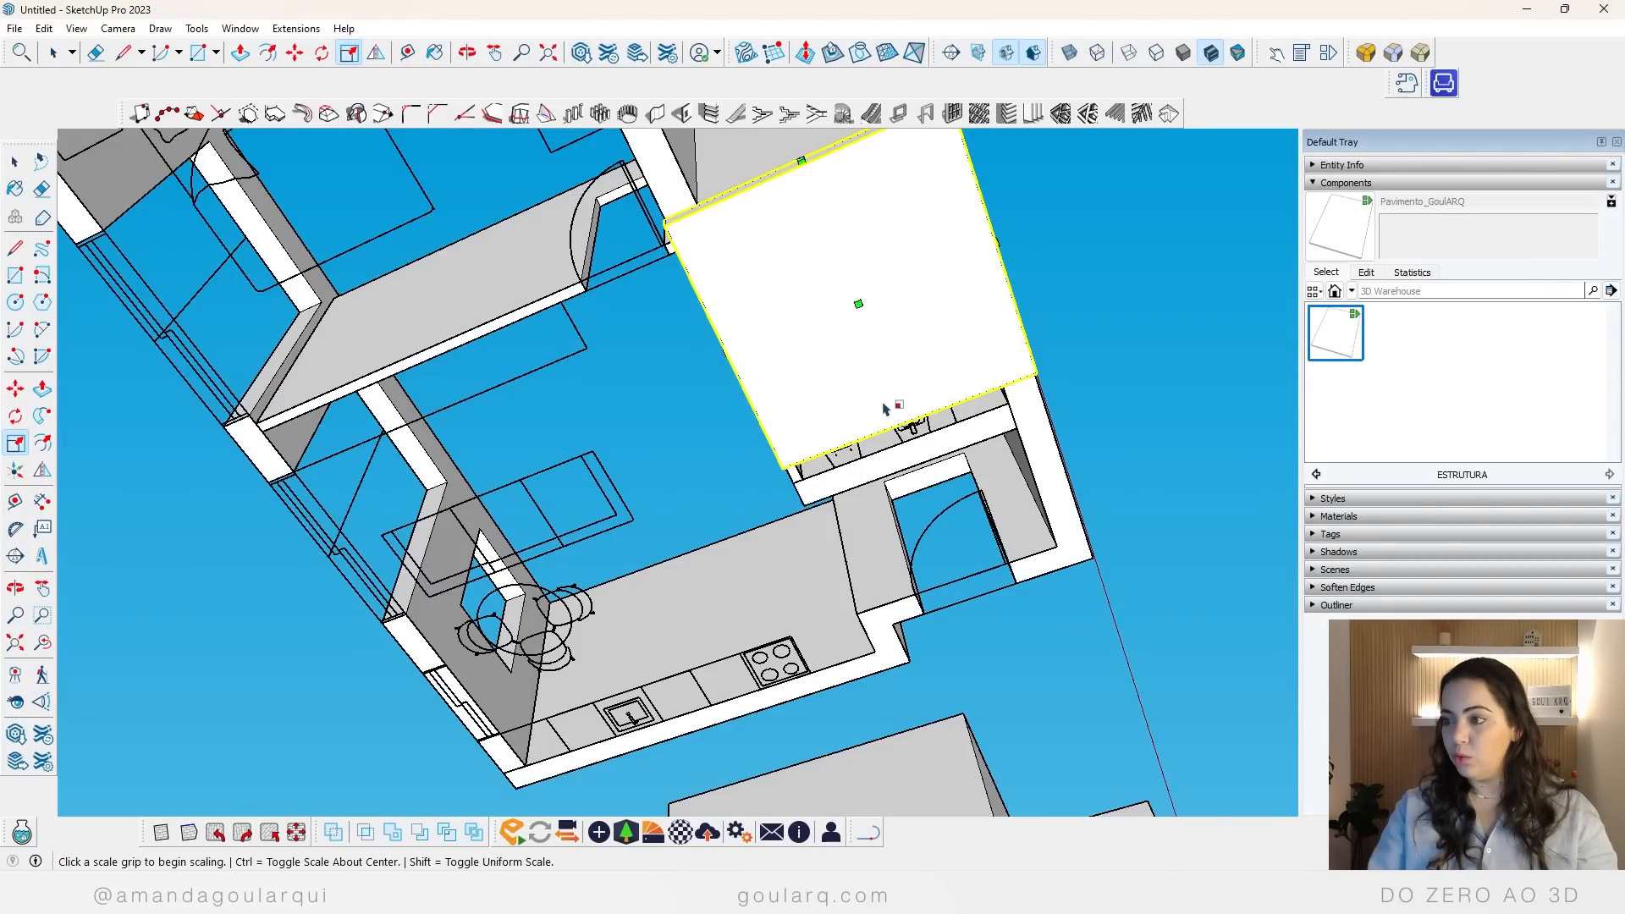
Step: Scale the floor component lengthwise to the end corner of the bathroom partition beside the entrance
click(903, 418)
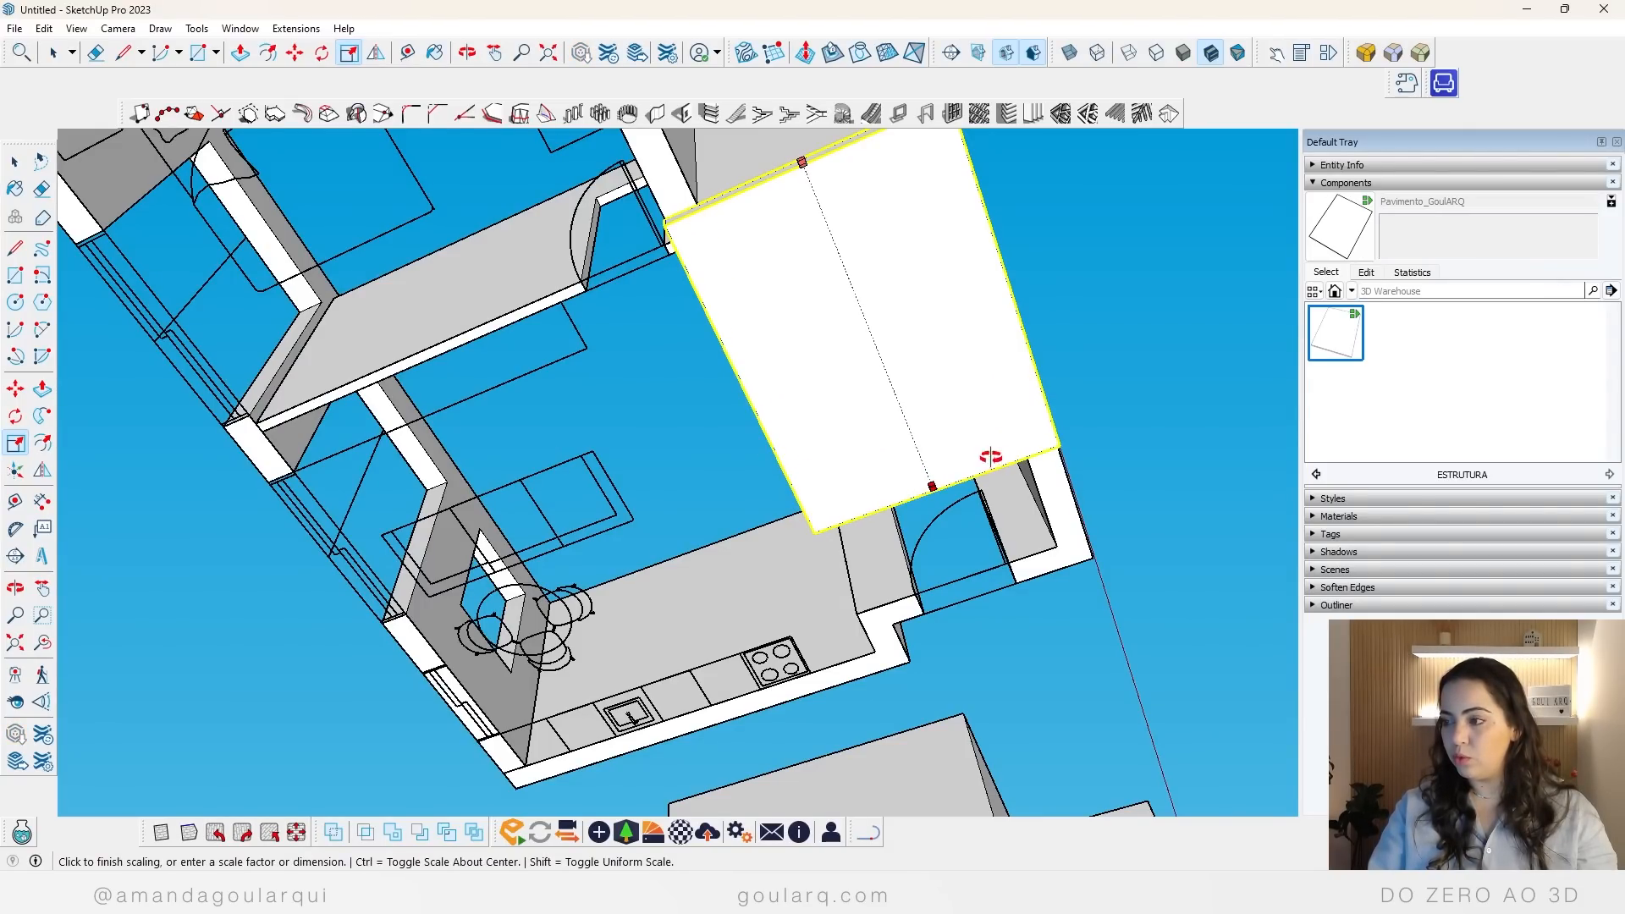
mouse_move(987, 461)
middle_down()
mouse_move(936, 243)
mouse_move(889, 330)
mouse_move(797, 421)
middle_up()
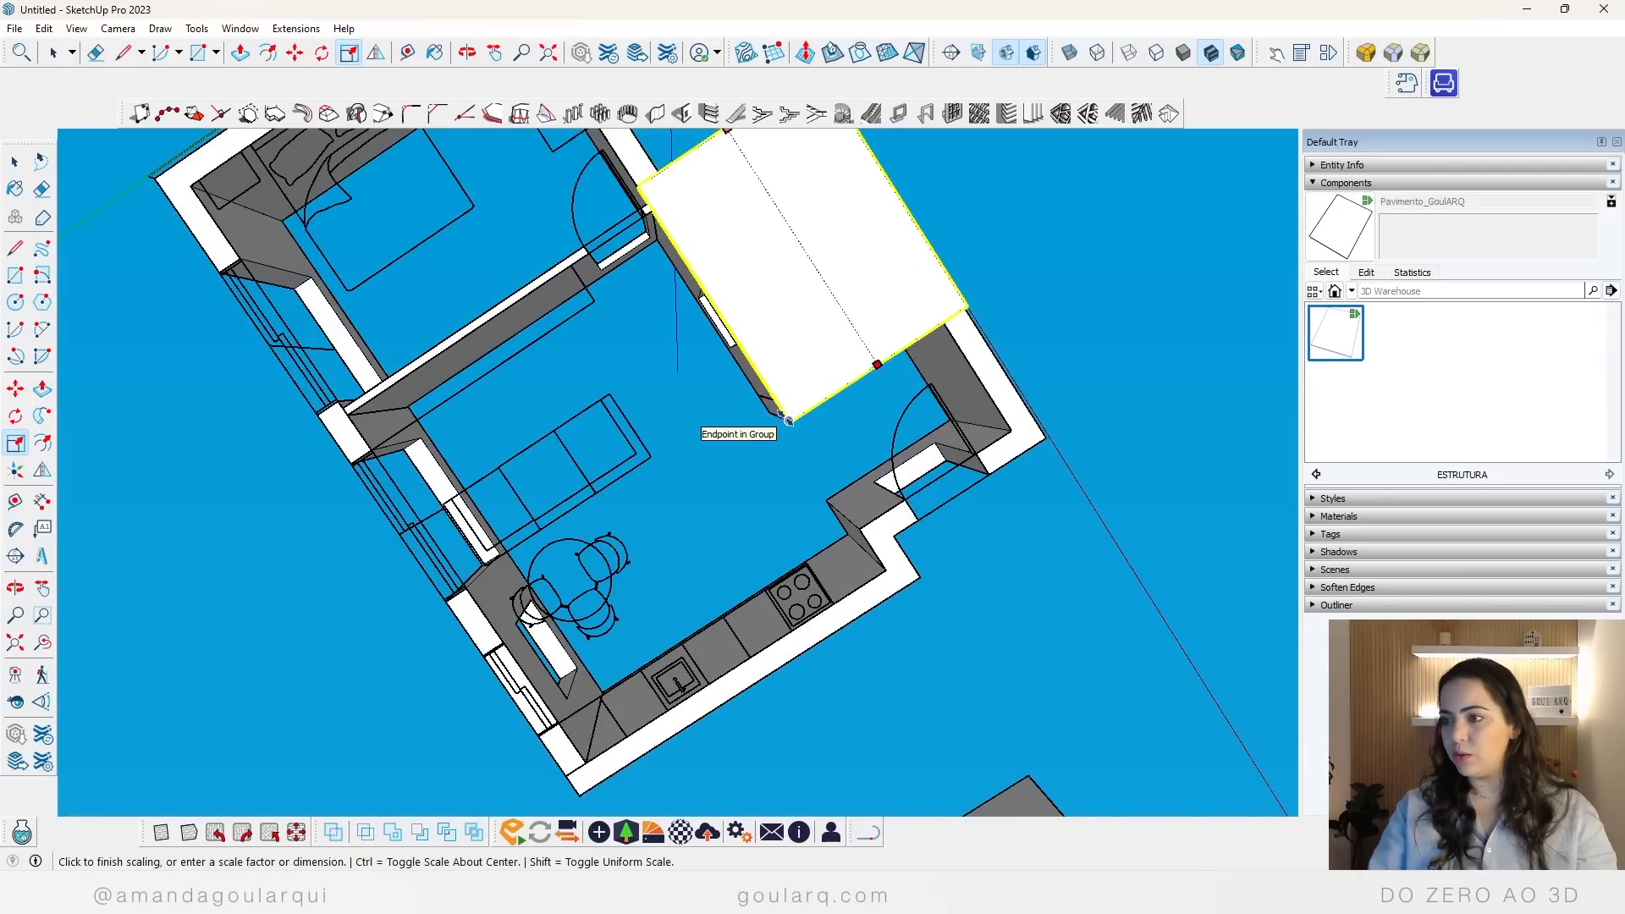
click(794, 423)
mouse_move(903, 340)
middle_down()
mouse_move(907, 449)
mouse_move(827, 592)
mouse_move(685, 479)
mouse_move(699, 617)
mouse_move(750, 373)
middle_up()
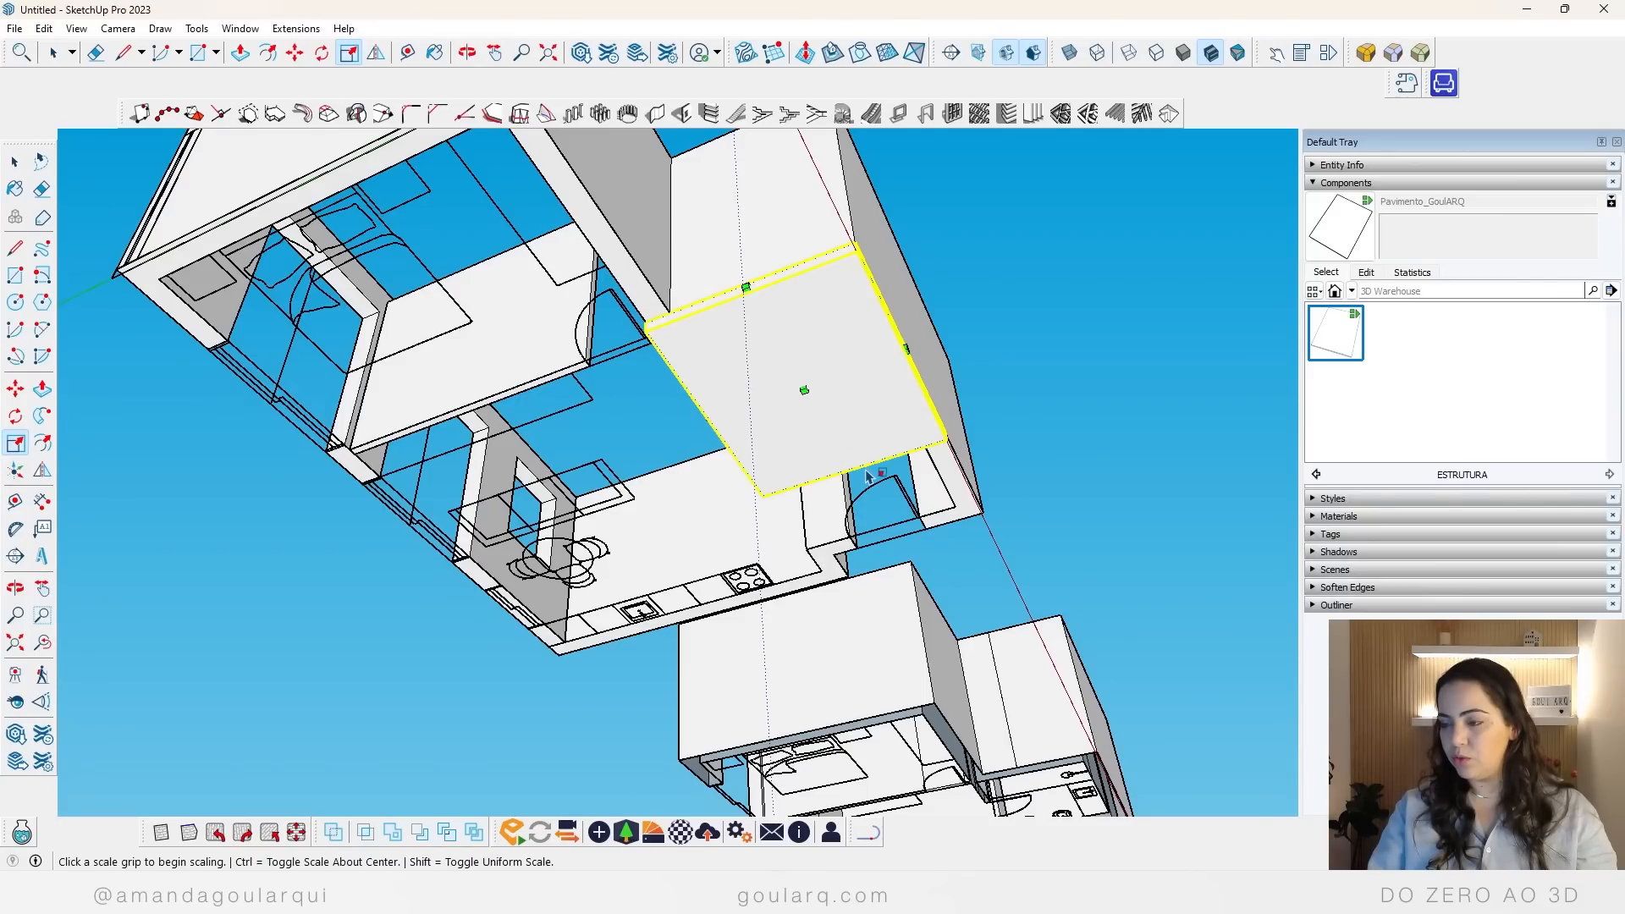
Step: Scale the floor component's end opposite the entrance to align with the bathroom's bottom outer wall corner
click(904, 349)
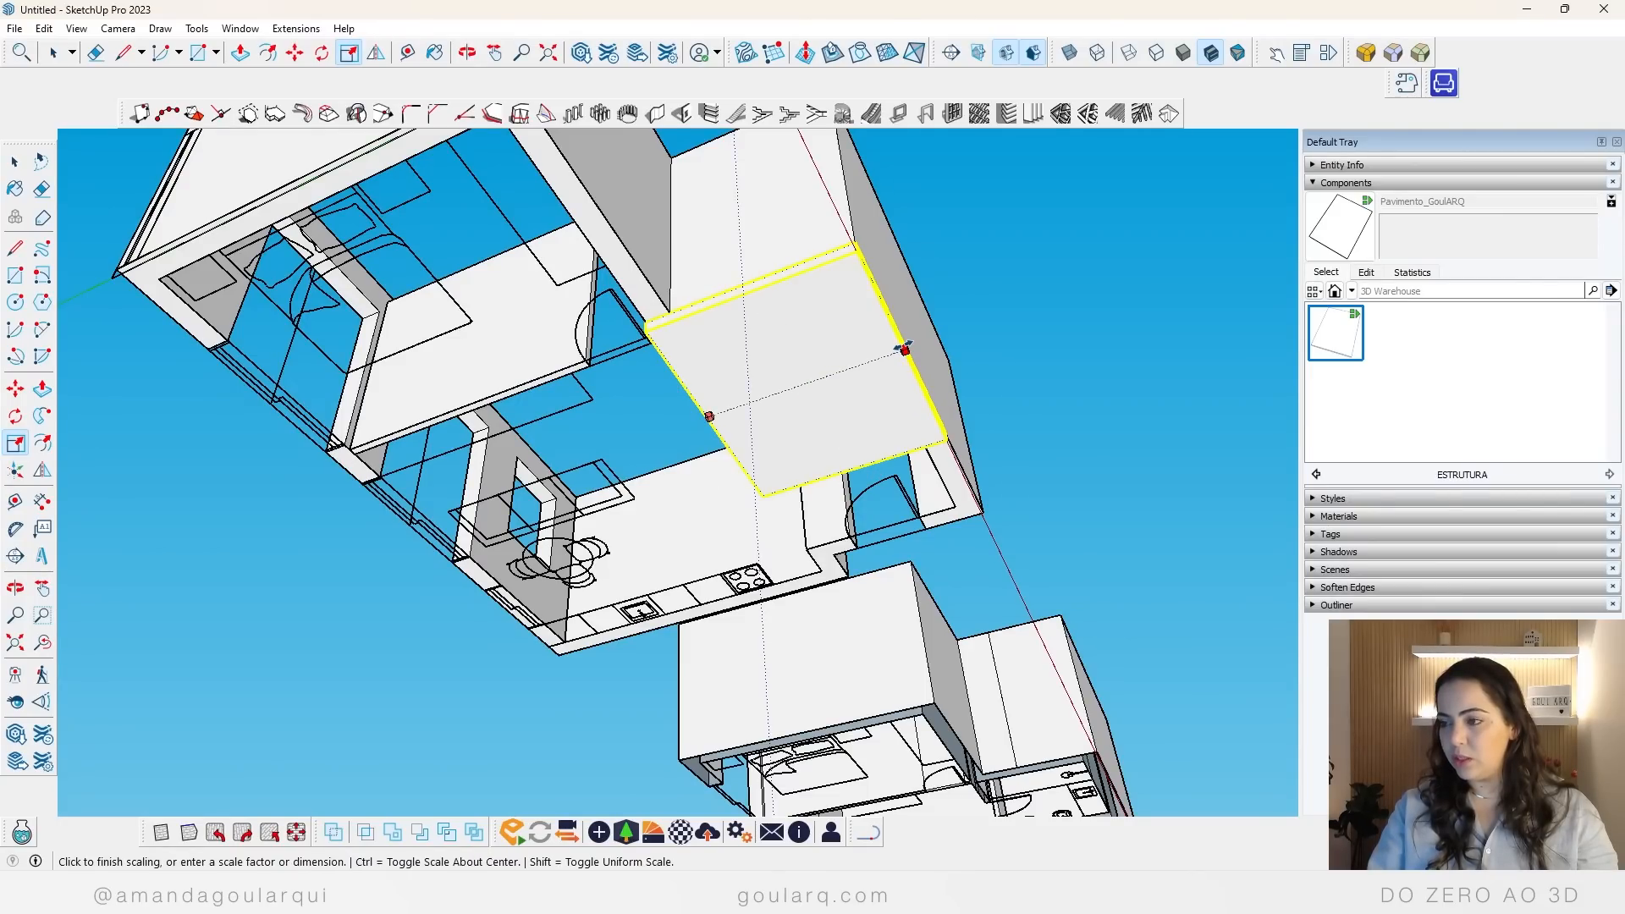
key(Escape)
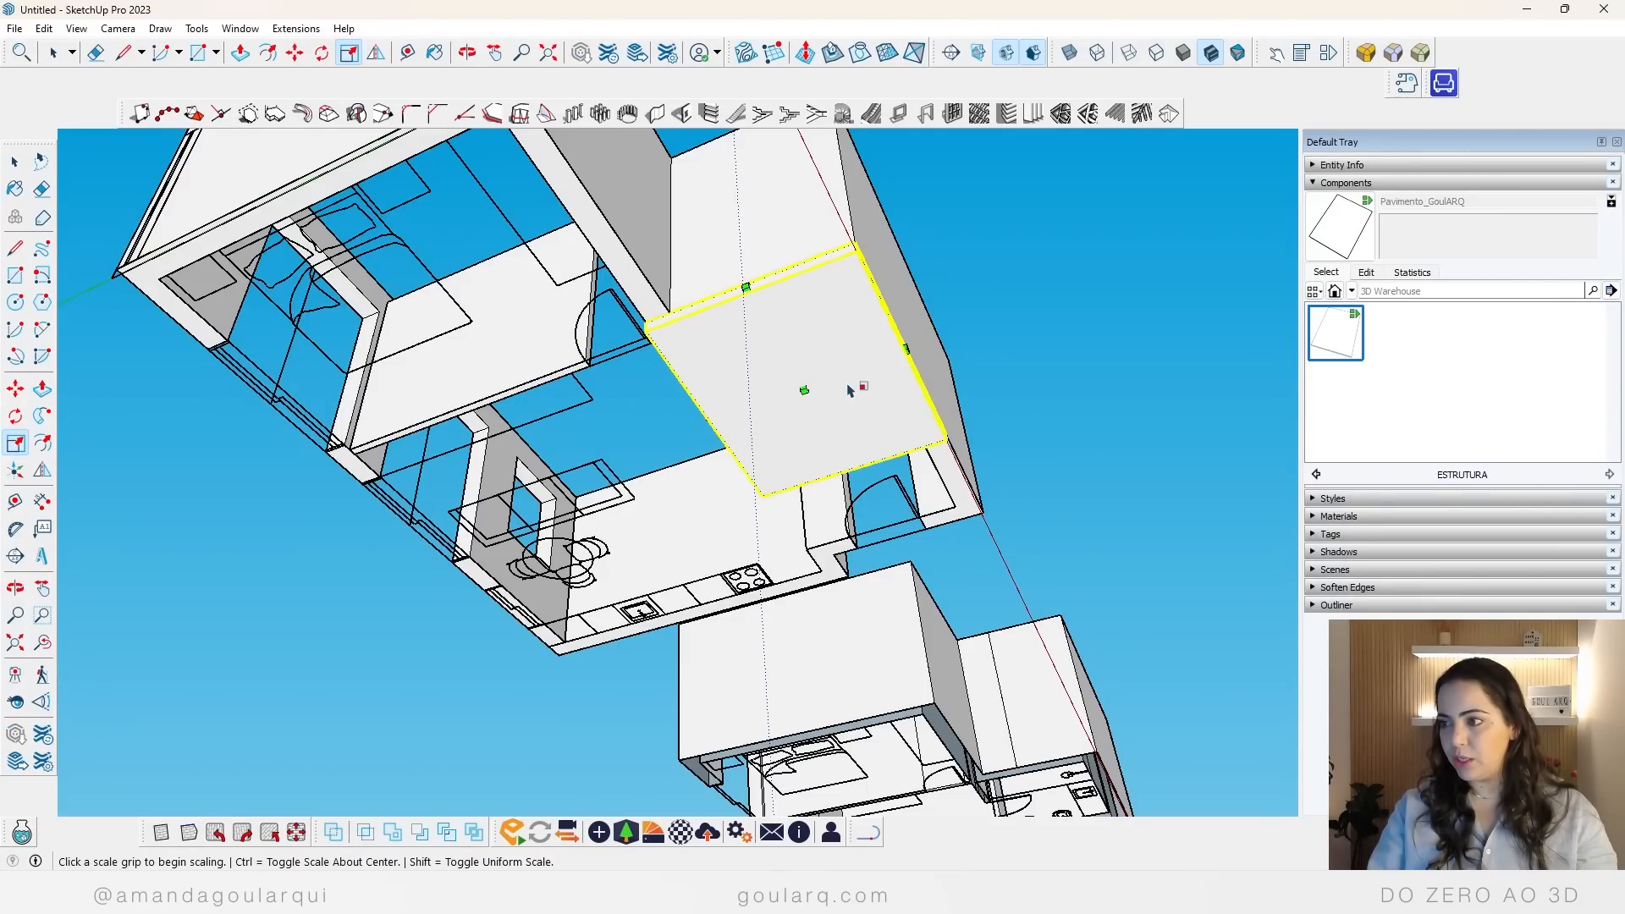
click(746, 288)
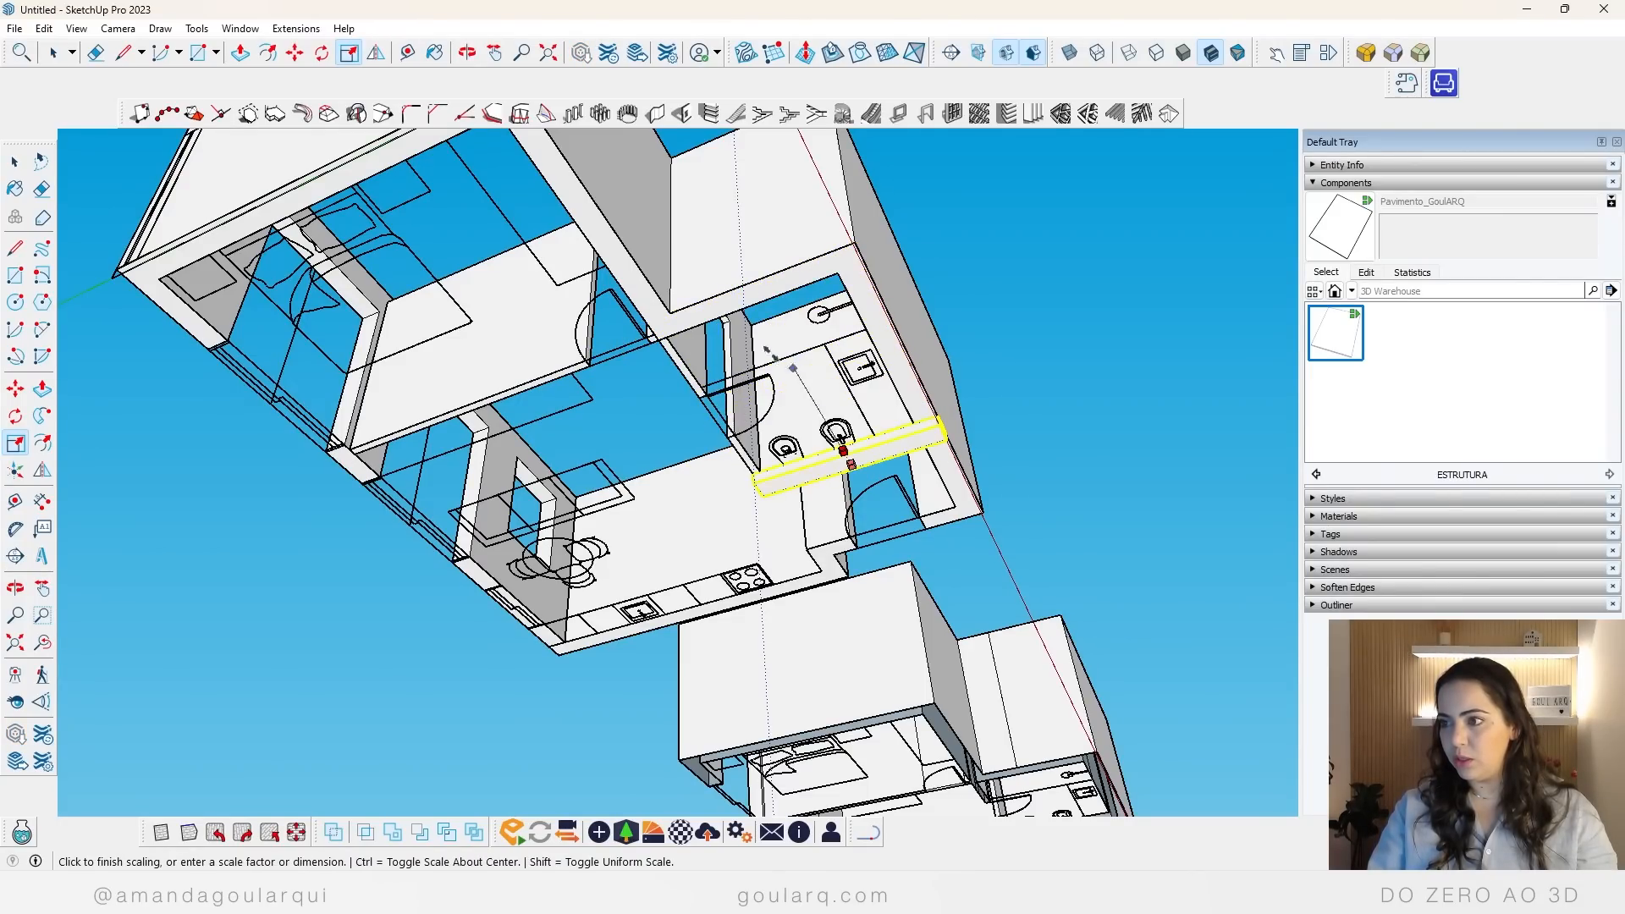
click(857, 245)
key(space)
middle_drag(980, 435, 755, 387)
middle_drag(804, 457, 913, 346)
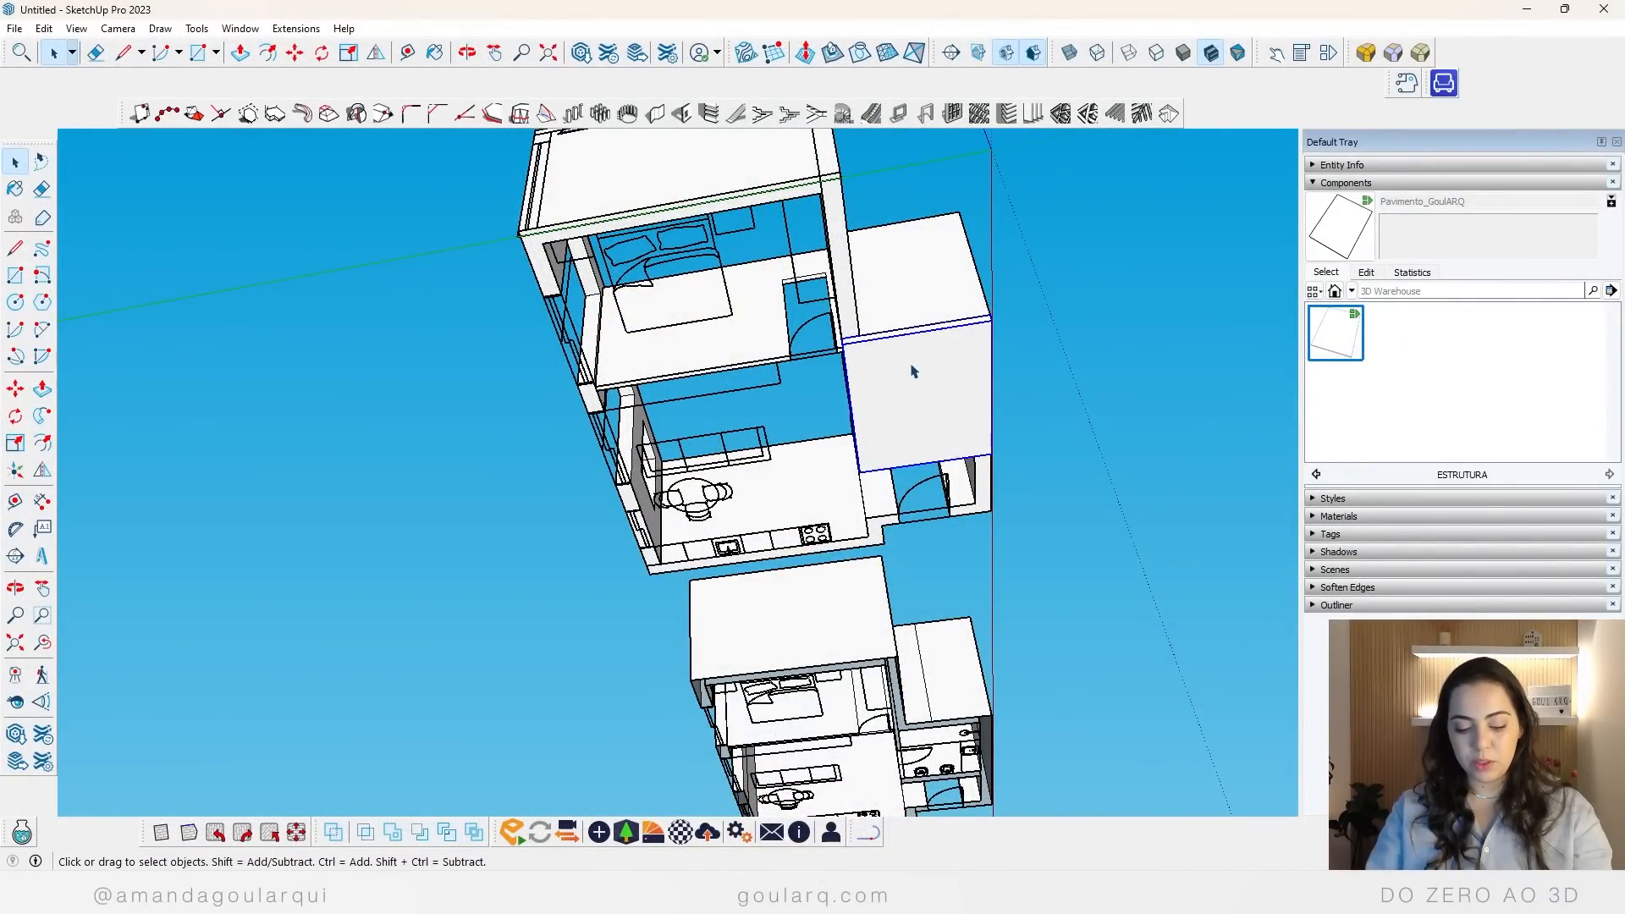
Step: Copy the bathroom floor from its outer corner on the bedroom side to the bathroom wall corner facing the living room
key(m)
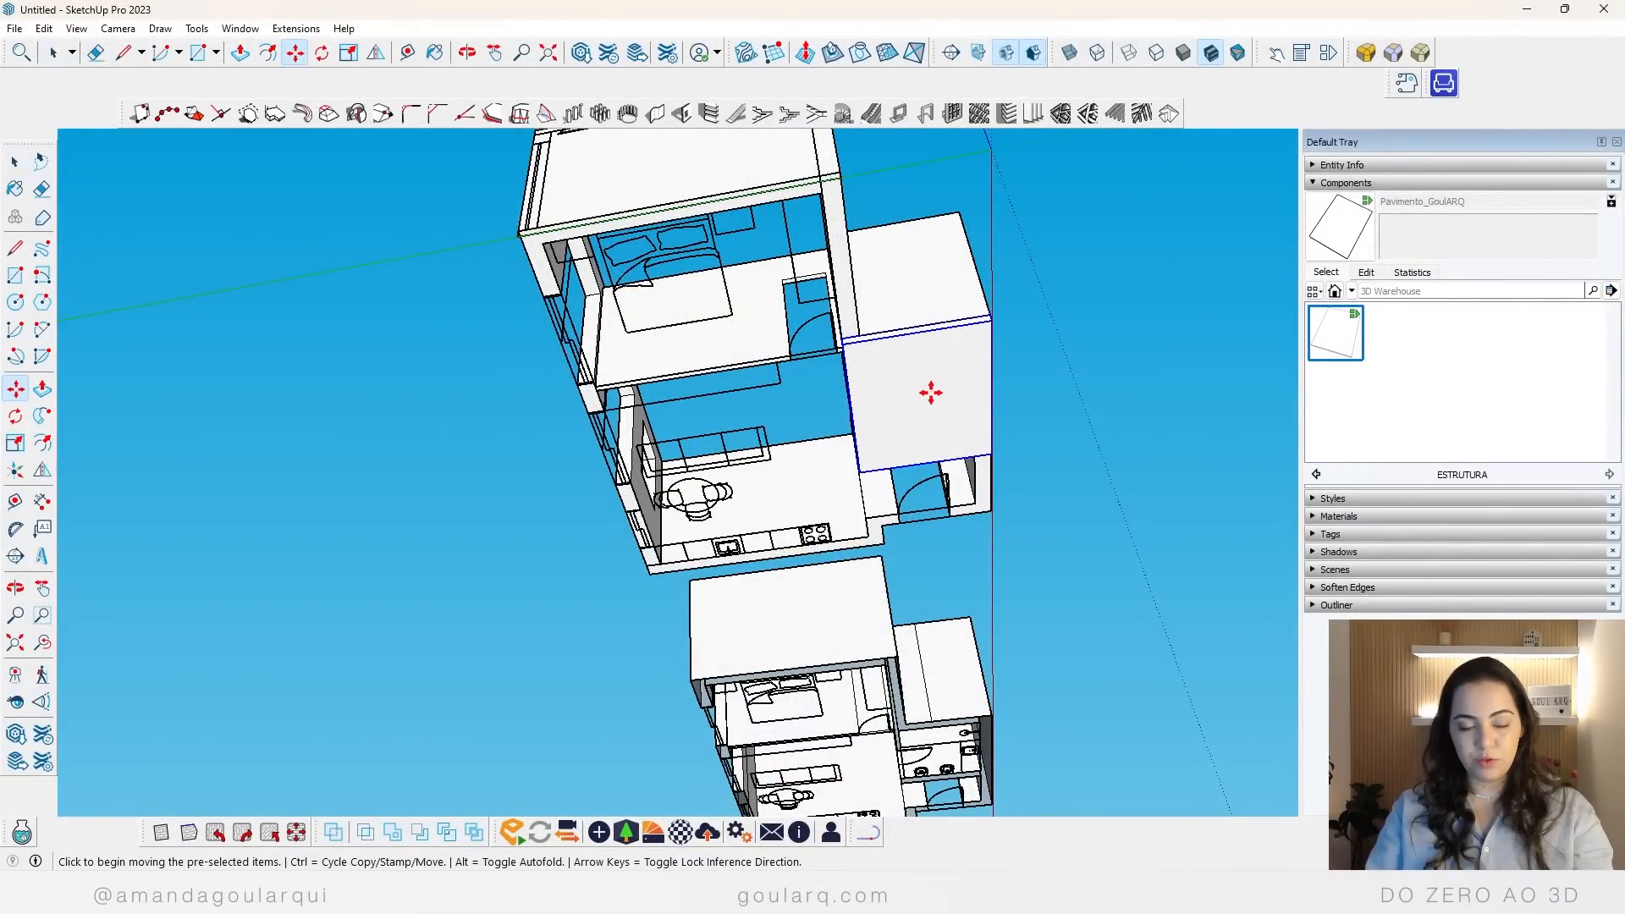
key(ctrl)
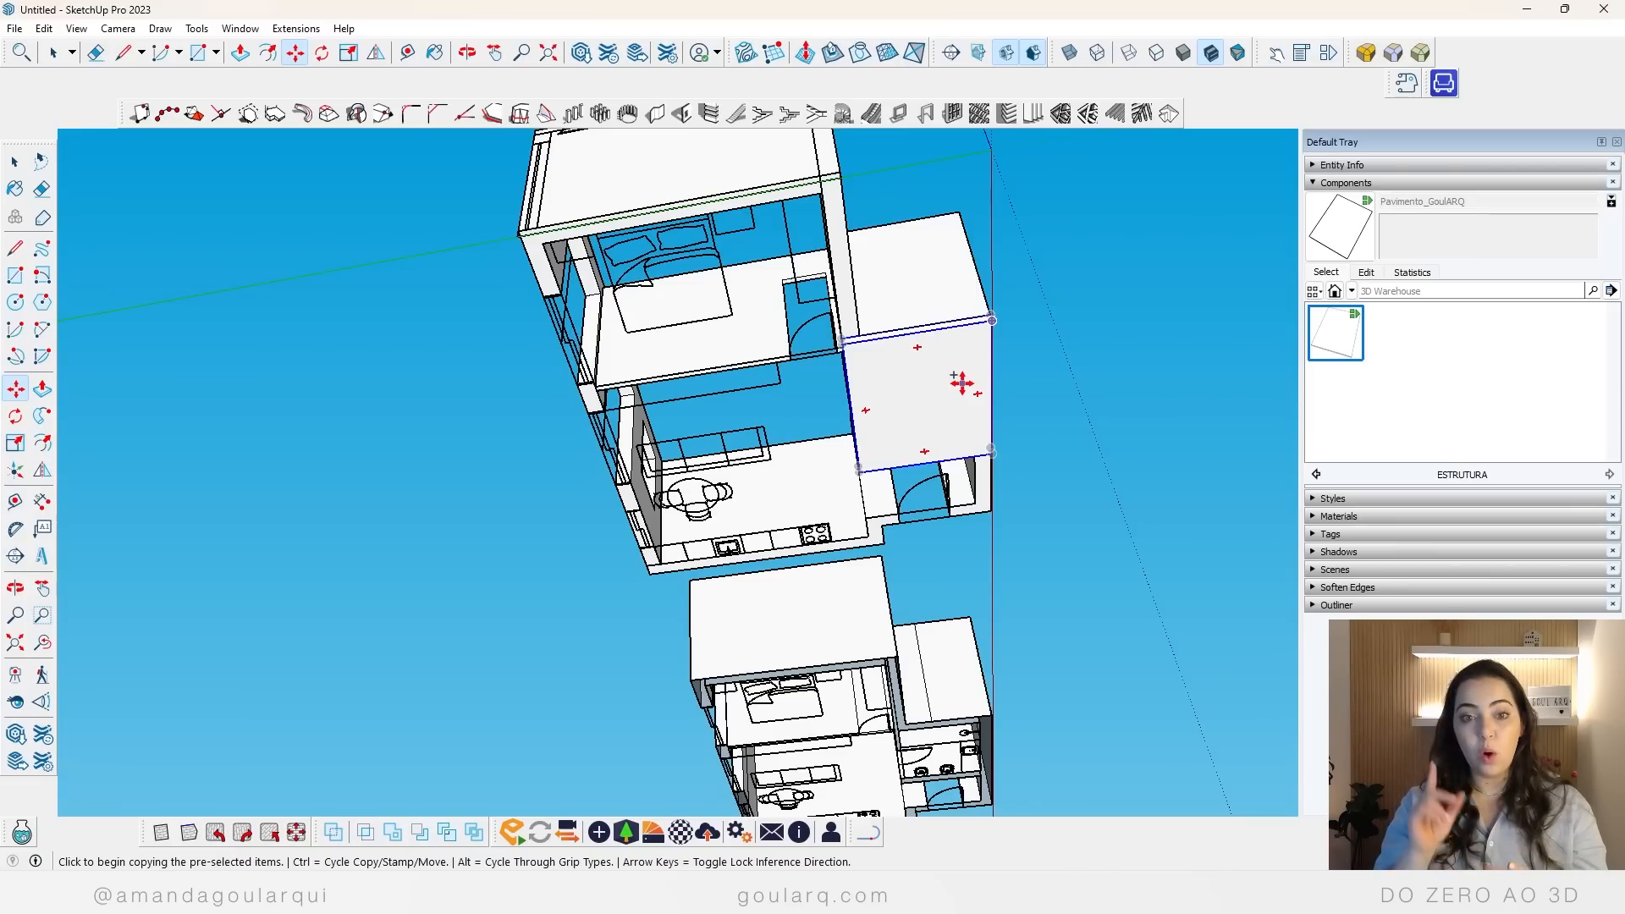
click(991, 320)
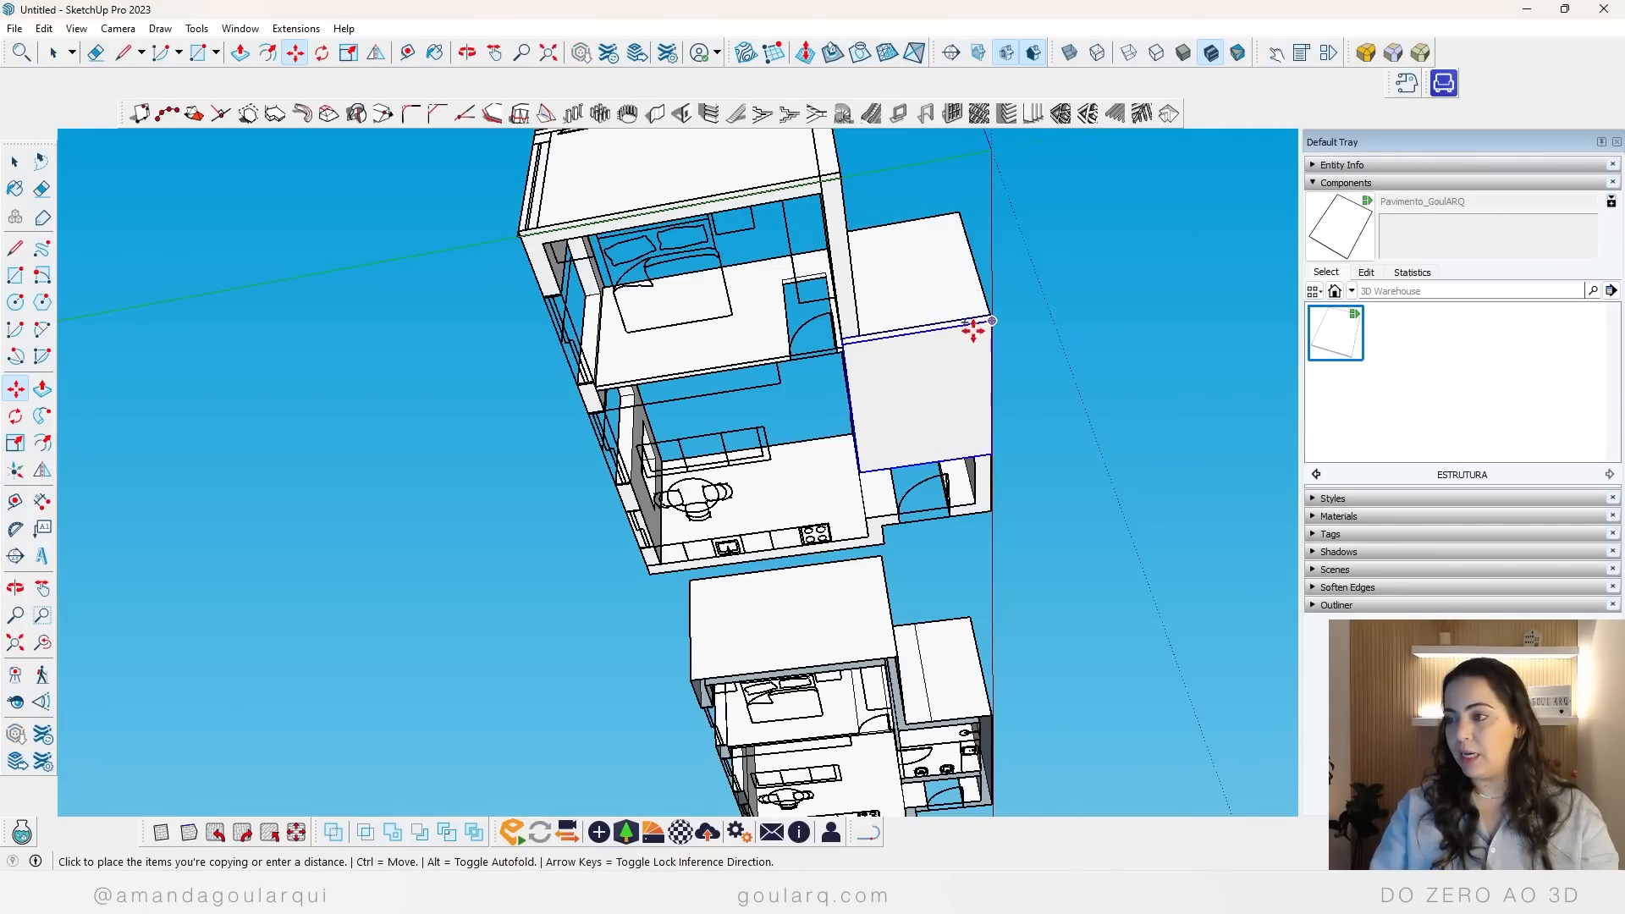
click(846, 345)
Step: Scale the copied floor to the bedroom's end wall, the window facade's outer corner and the kitchen wall so it covers both rooms
key(s)
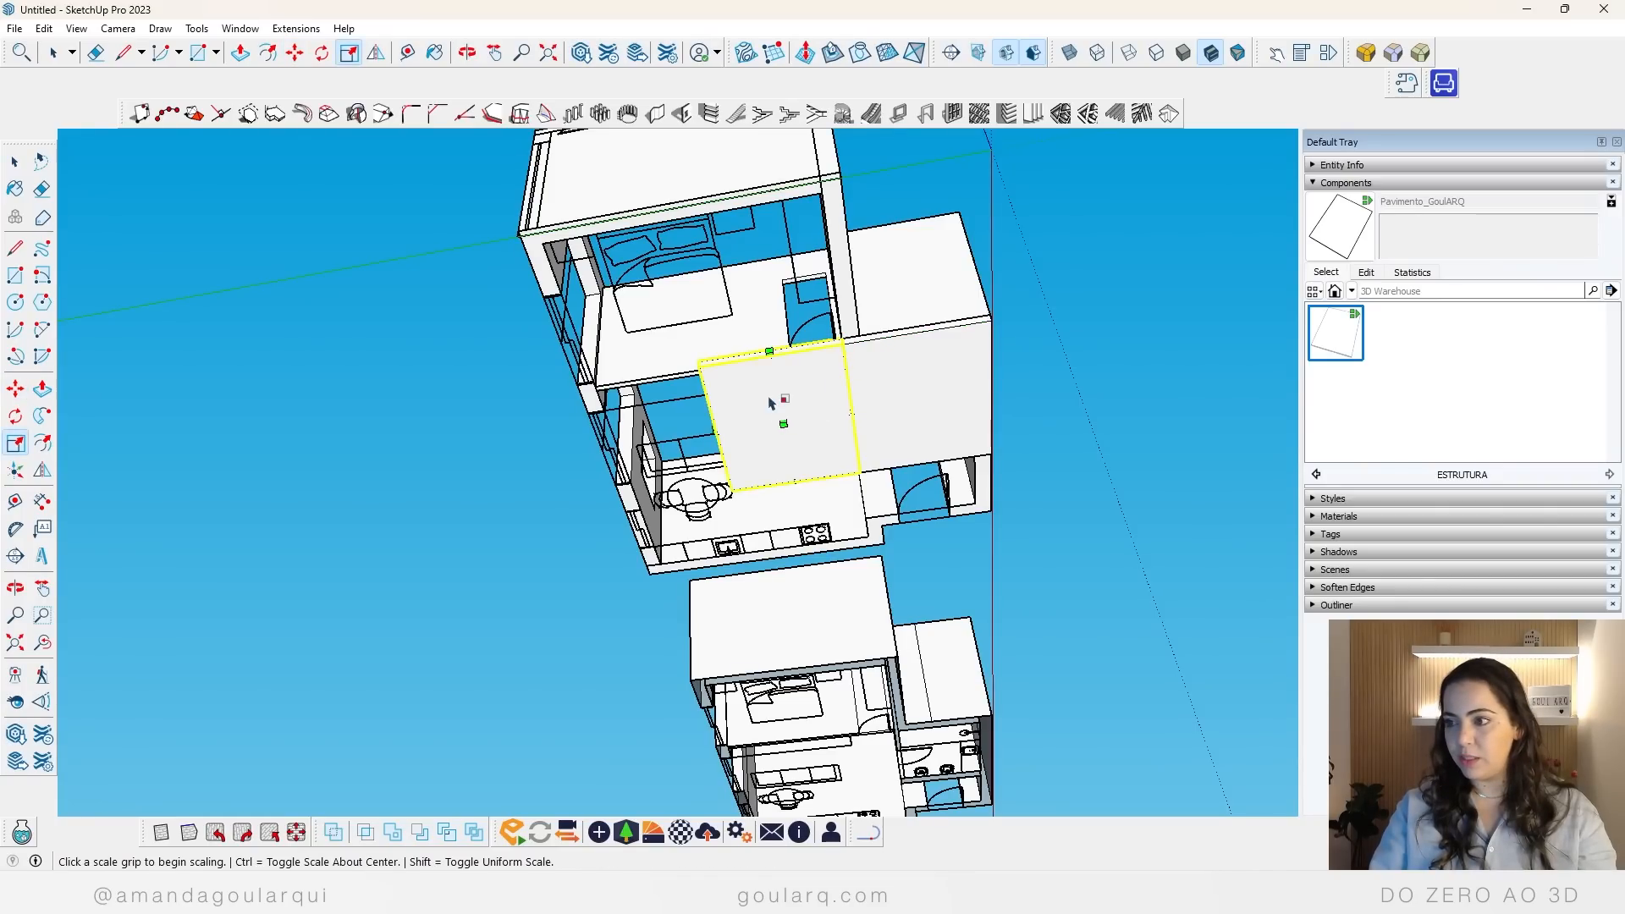
click(772, 353)
click(837, 170)
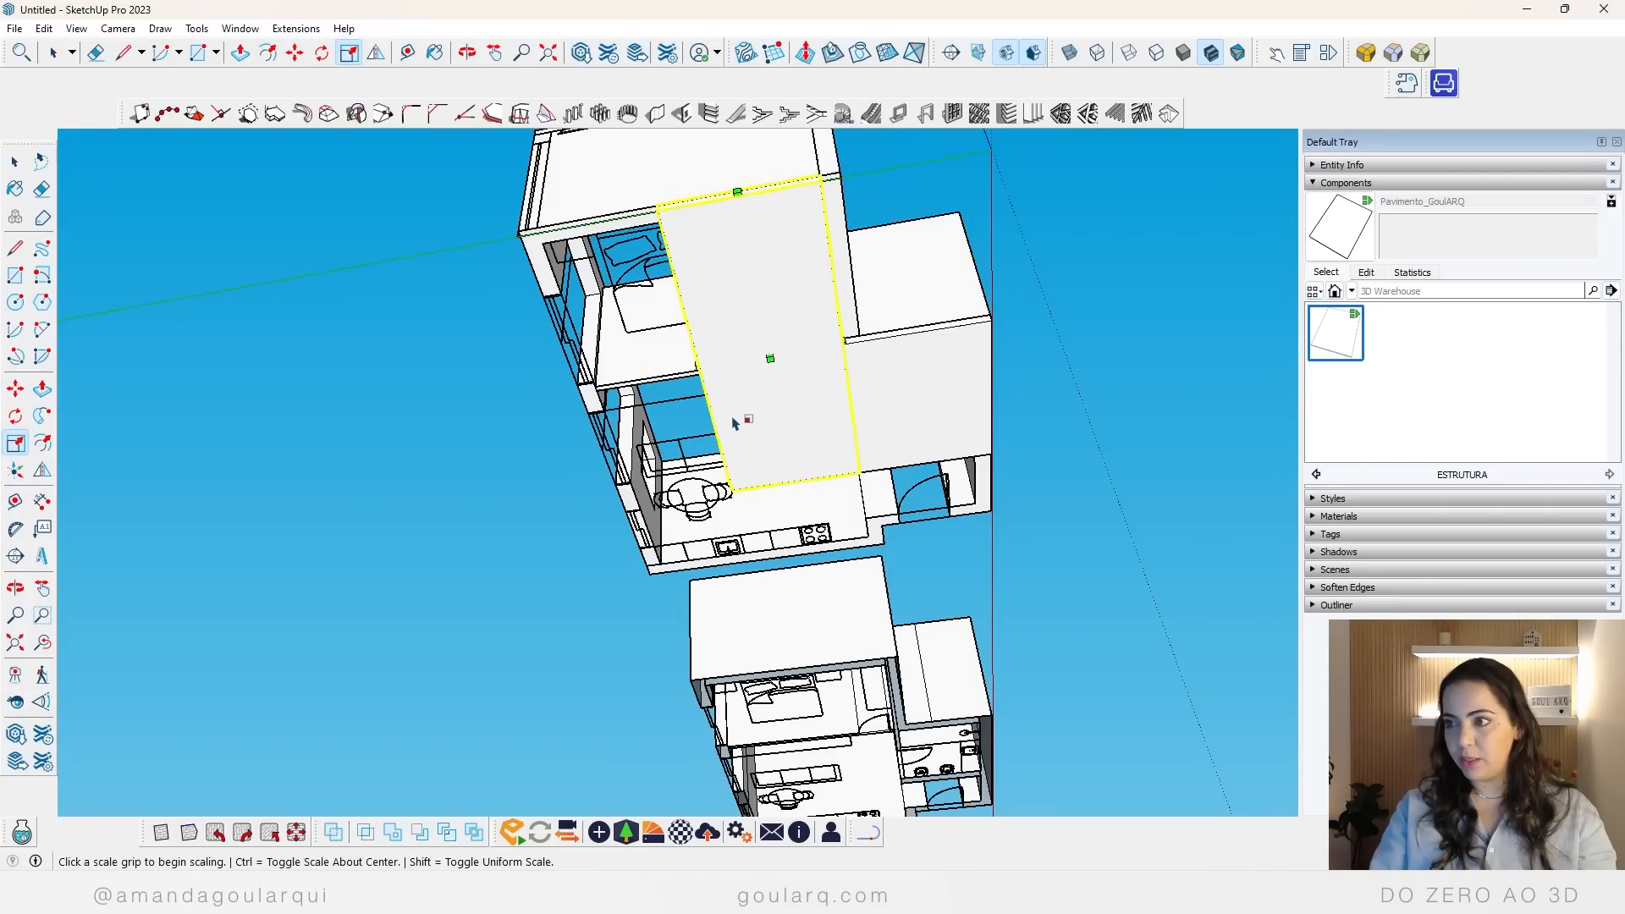
click(694, 351)
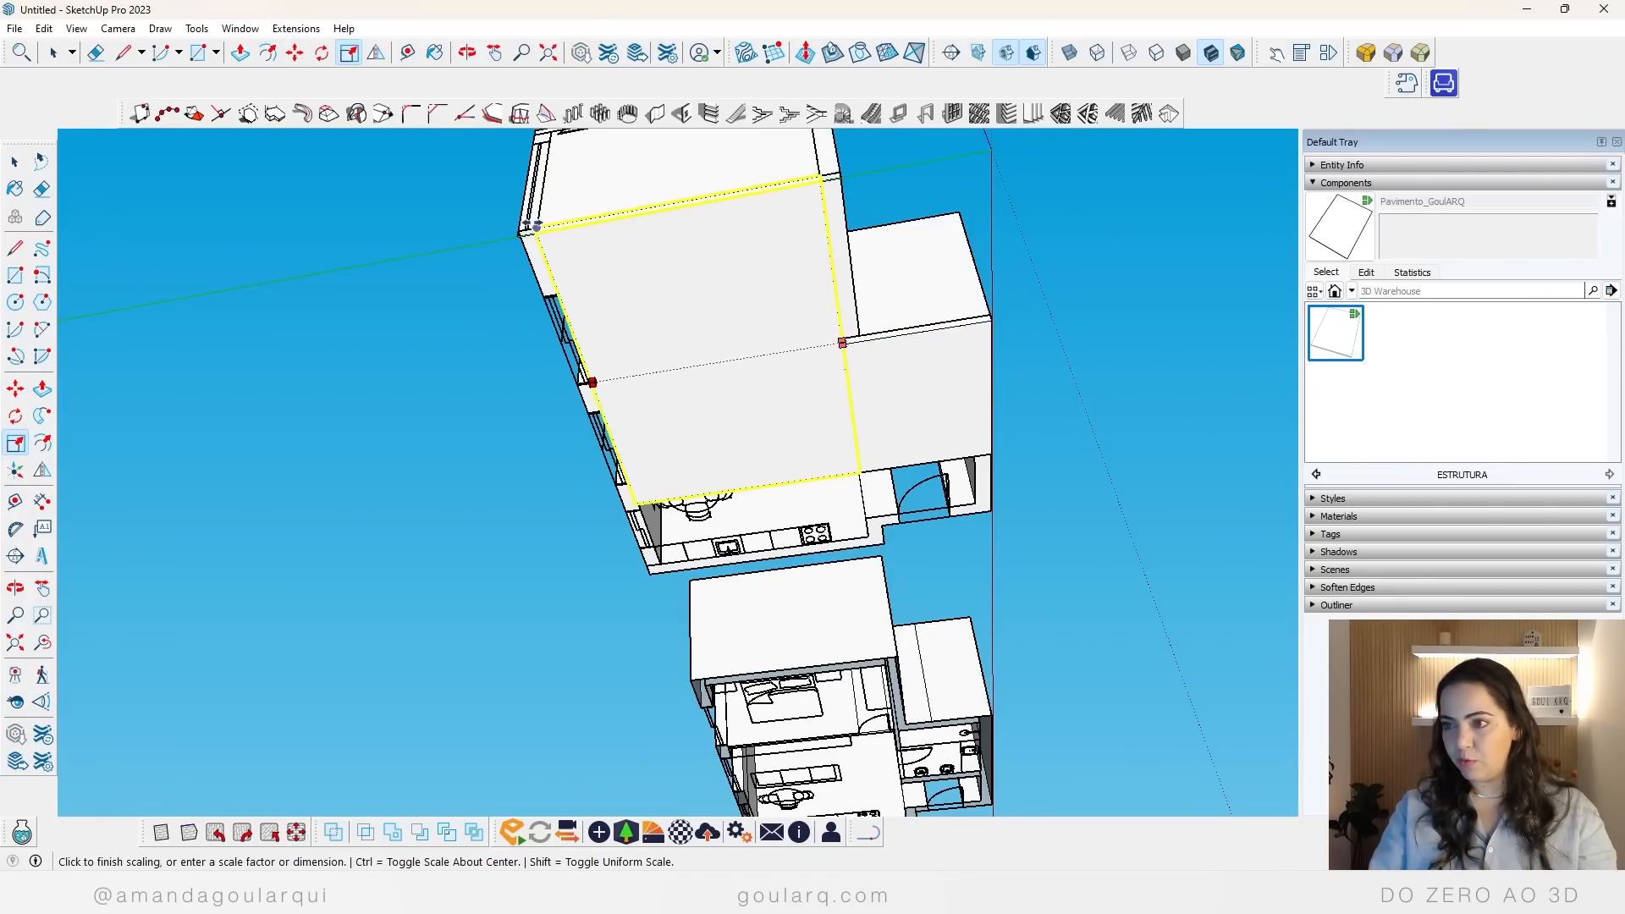
click(522, 222)
click(740, 491)
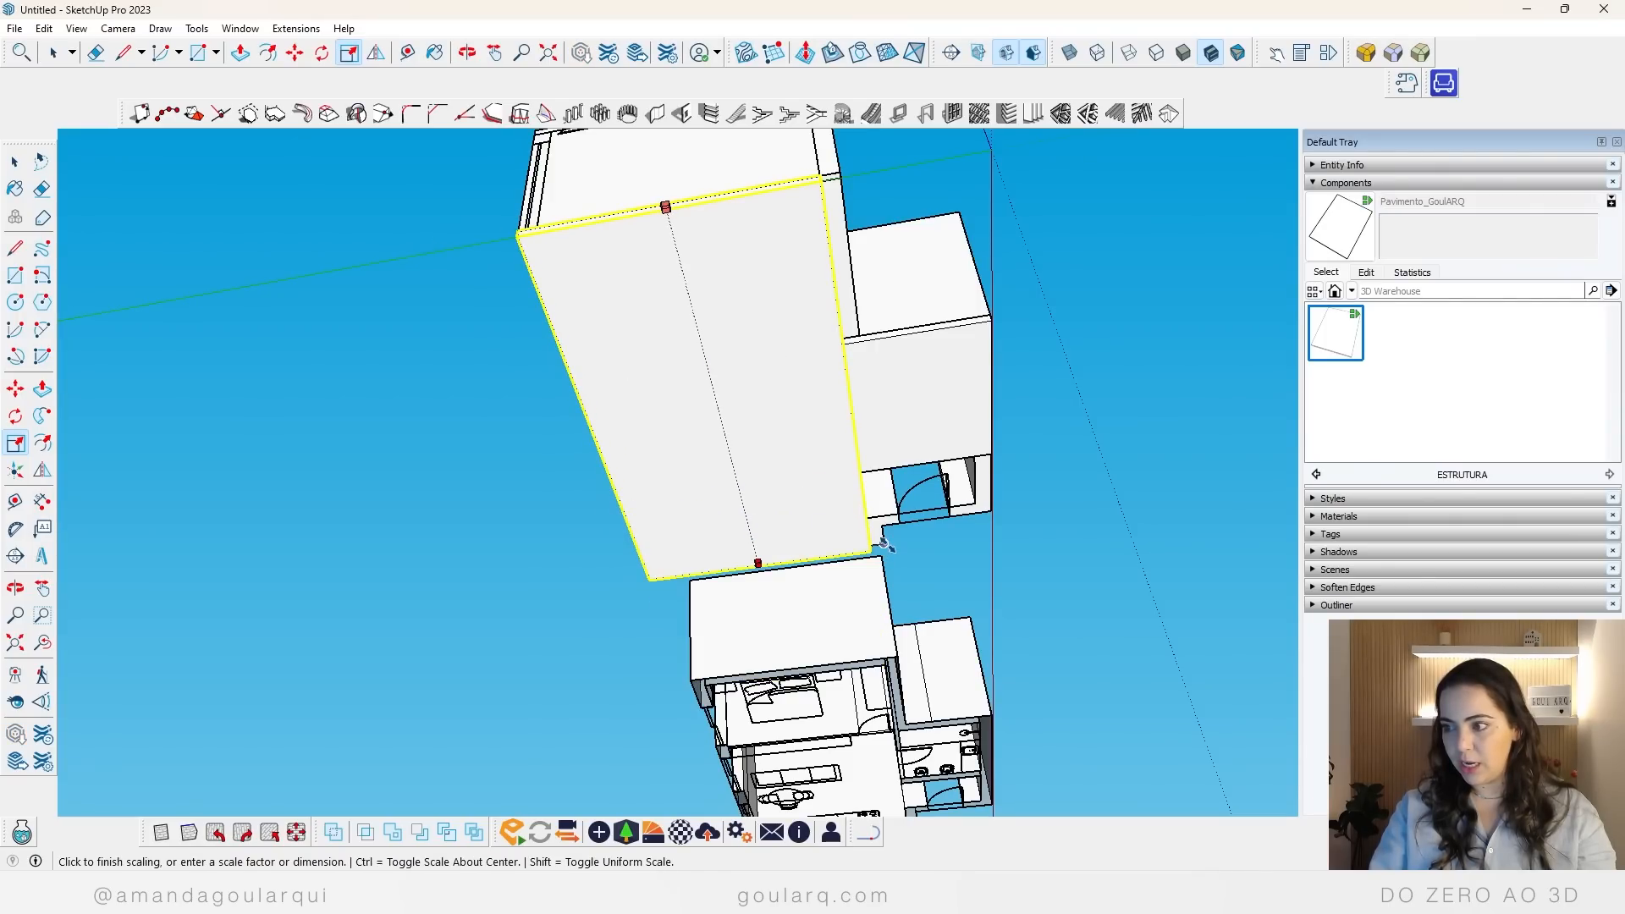
click(883, 546)
Step: Scale the kitchen end of the large floor to the bottom corner of the outer wall beside the entrance
middle_drag(1002, 490, 482, 296)
scroll(770, 311, up, 5)
scroll(636, 622, down, 3)
middle_drag(636, 623, 585, 538)
click(614, 514)
click(489, 430)
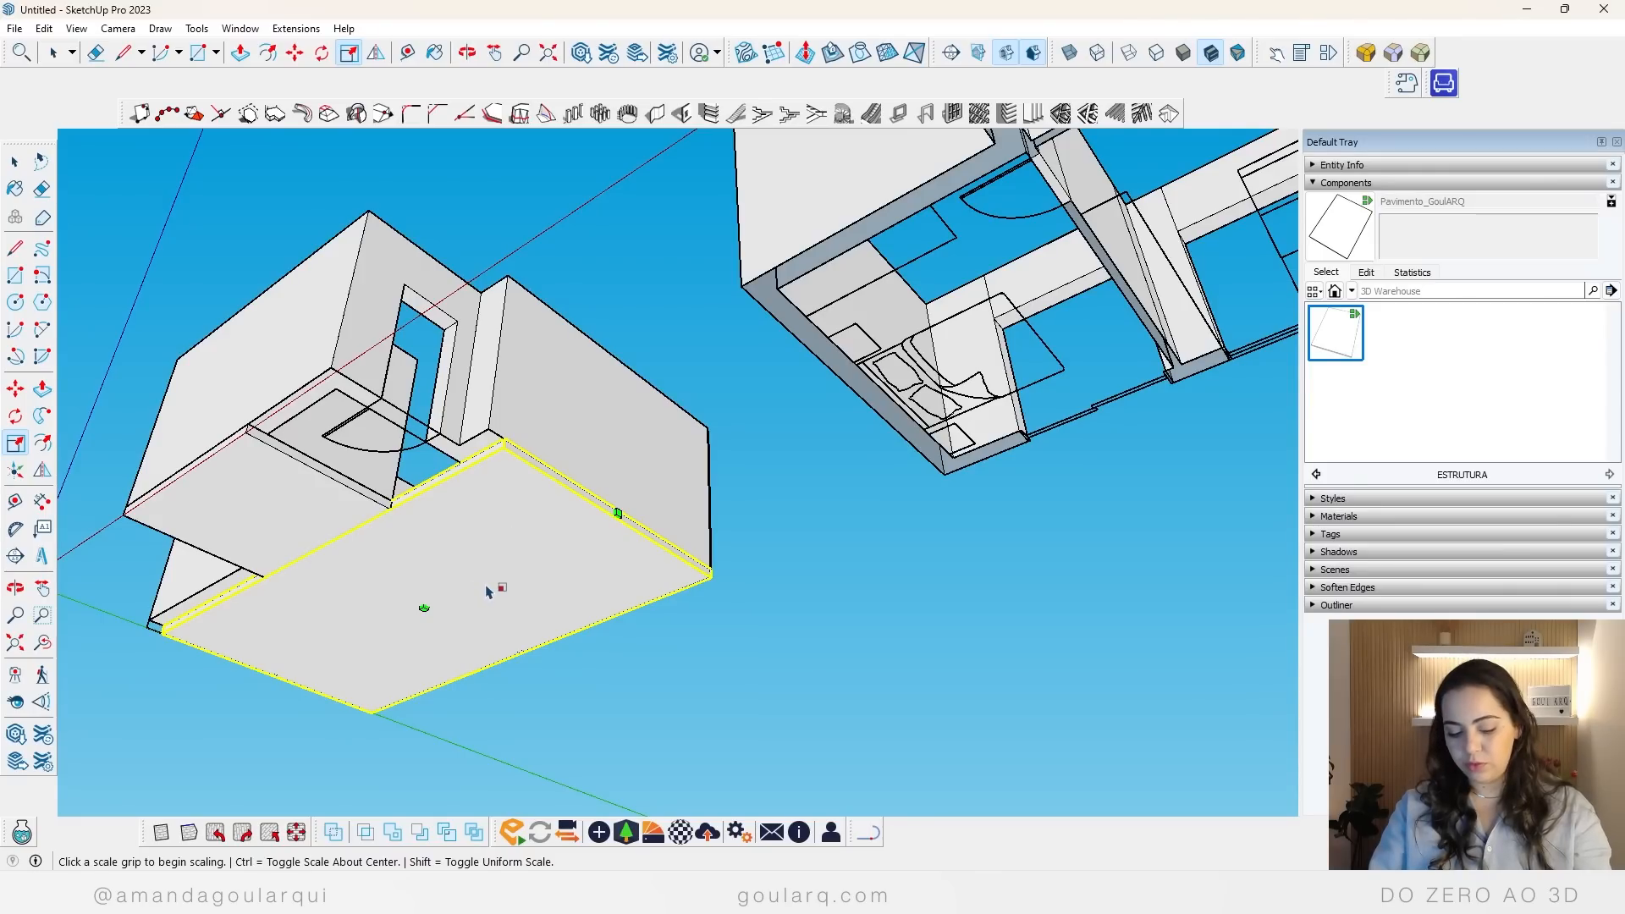
Step: Copy the large floor from the kitchen's bottom outer corner to the wall corner beside the entrance
key(m)
key(ctrl)
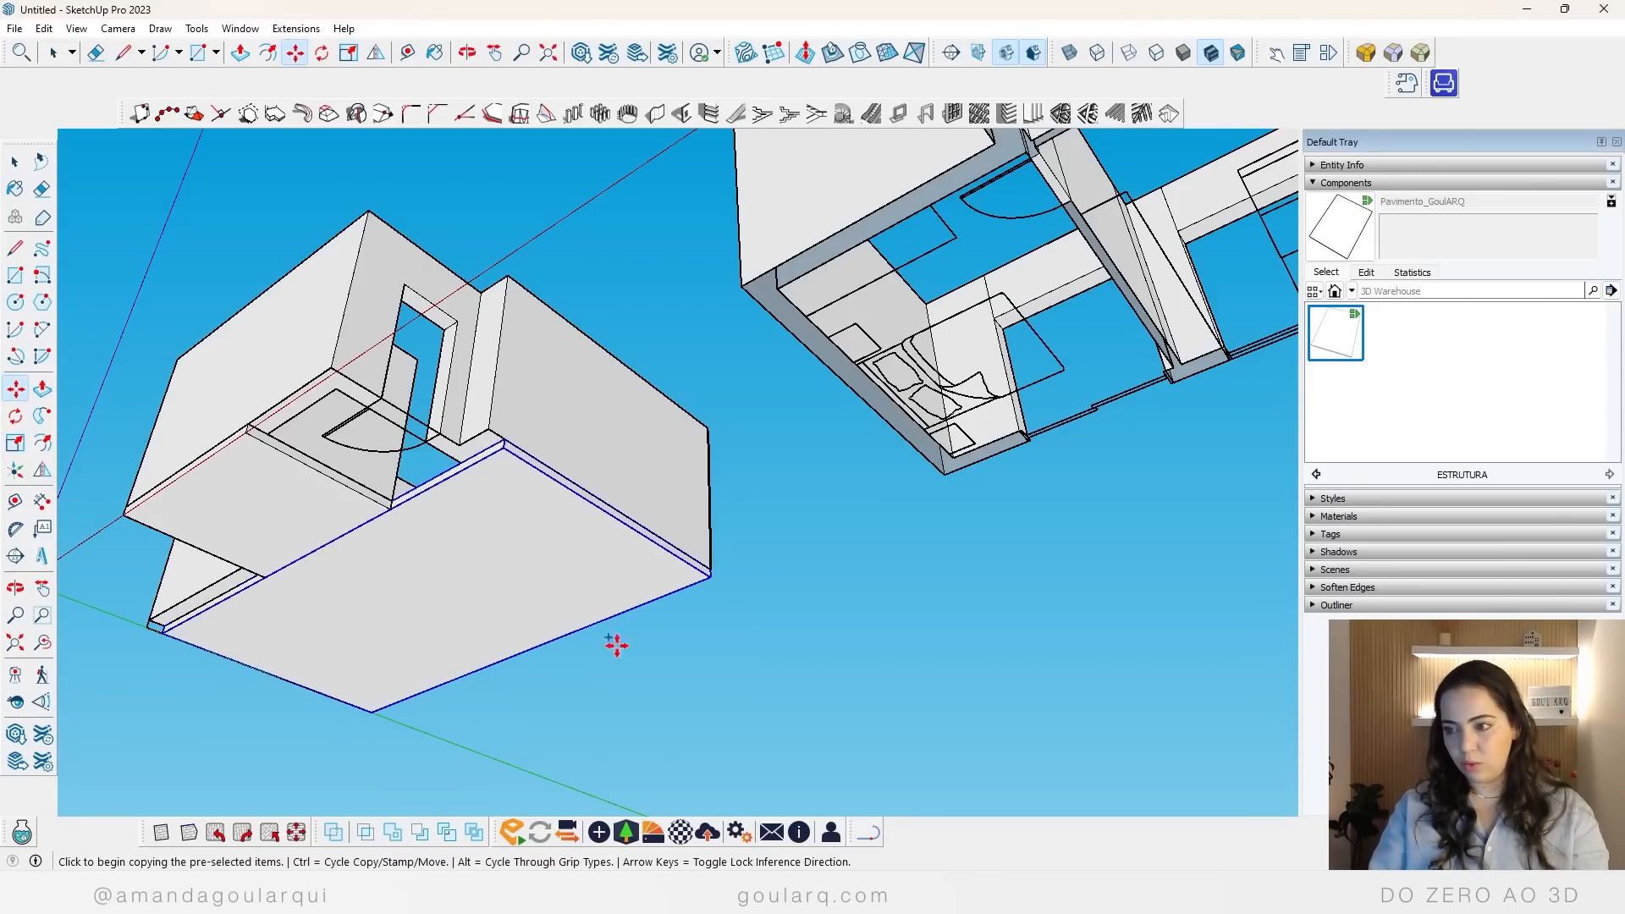
click(706, 569)
click(510, 452)
scroll(619, 479, down, 3)
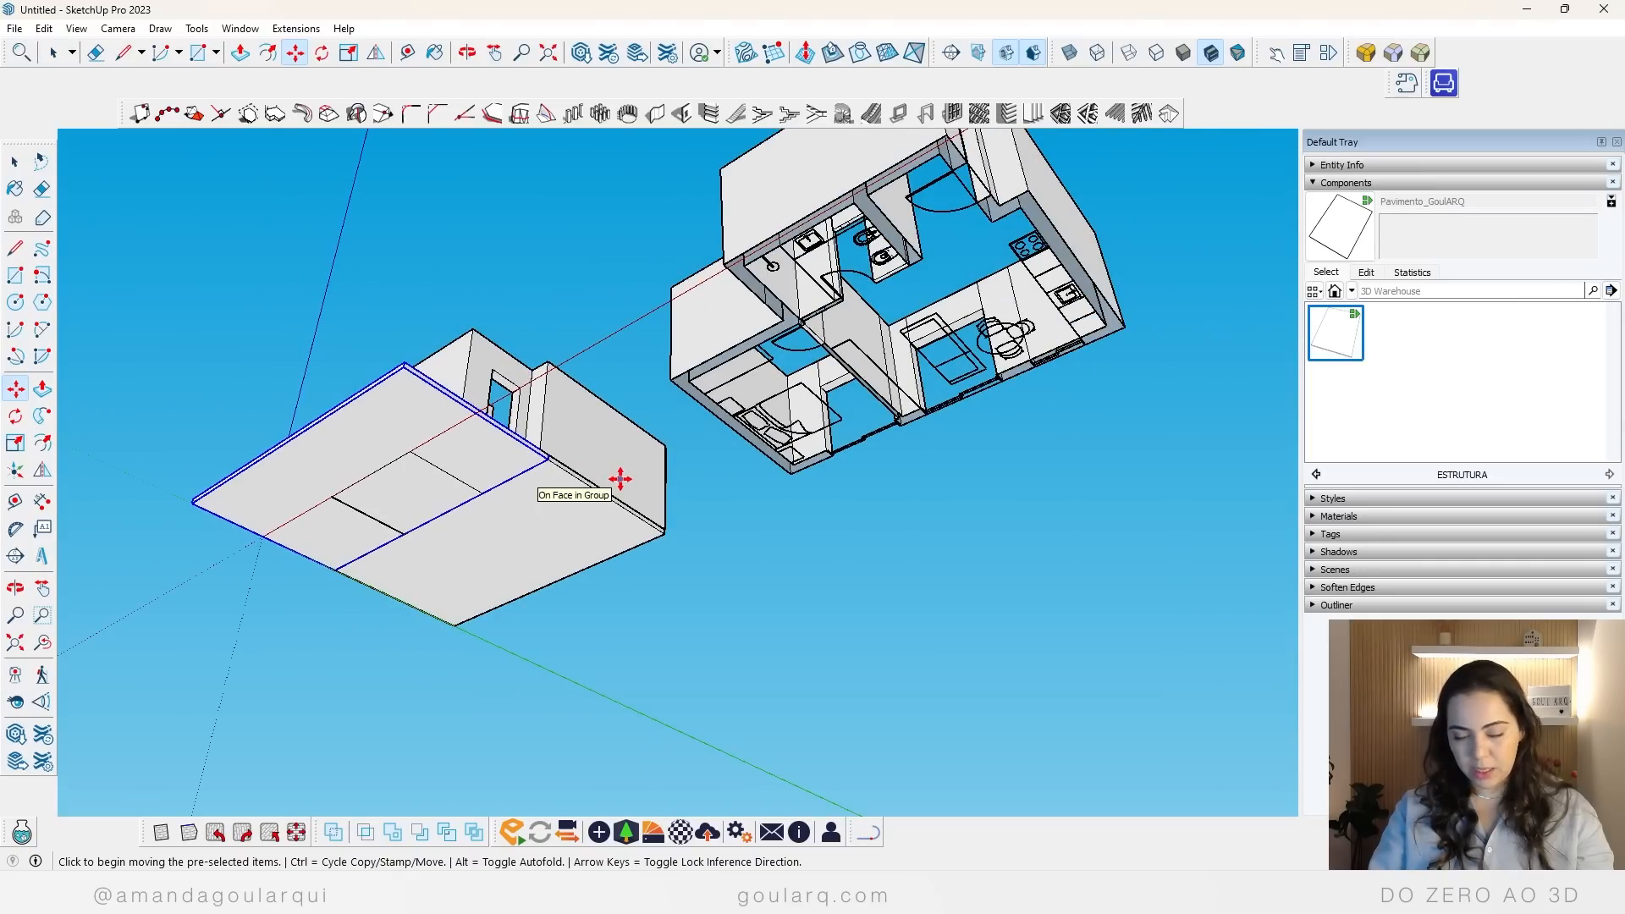
Step: Scale the copied floor to the bathroom partition and the entrance's outer wall so it covers only the entrance area
key(s)
click(264, 534)
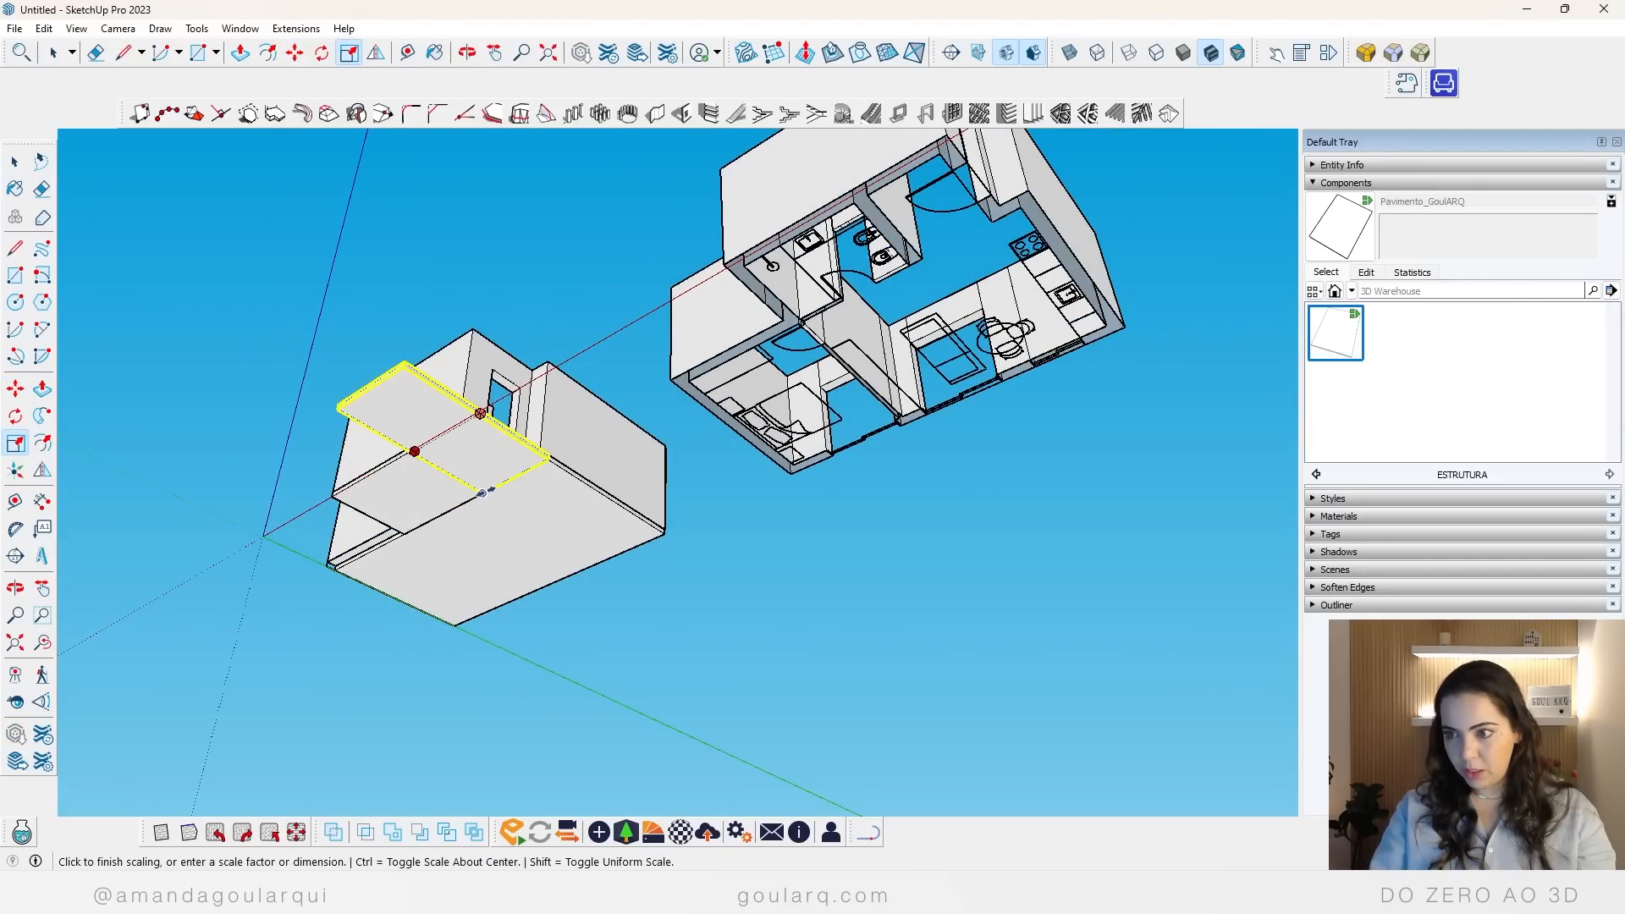
click(485, 490)
click(371, 389)
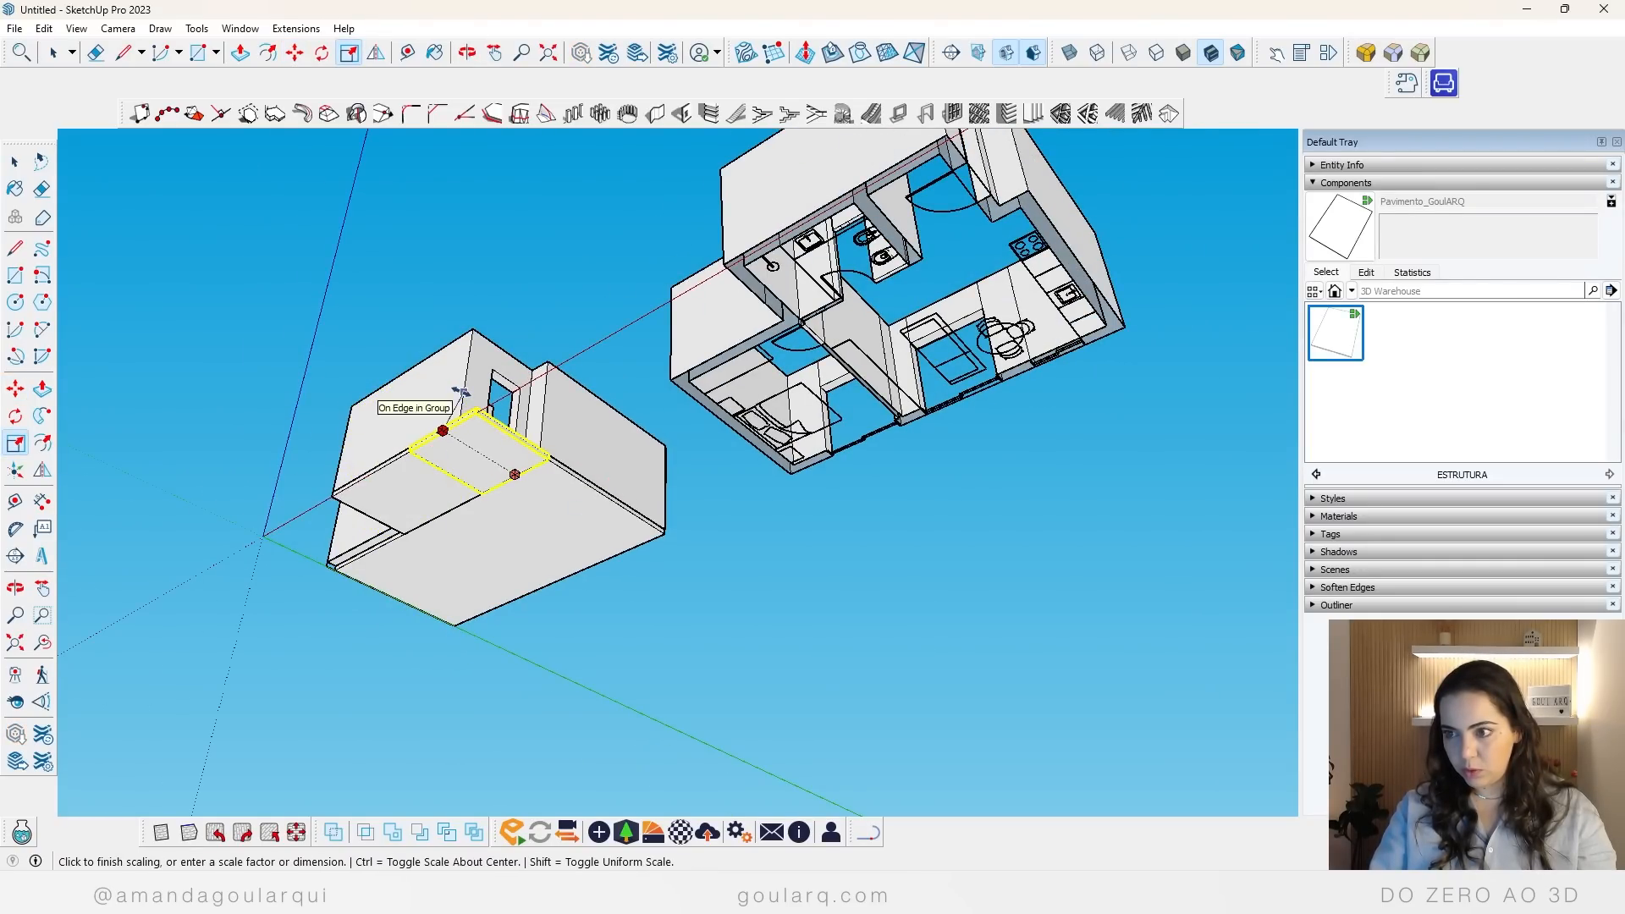
click(458, 392)
Step: Merge the entrance floor with the large living and bedroom floor using the Union solid tool
middle_drag(751, 501, 503, 186)
key(space)
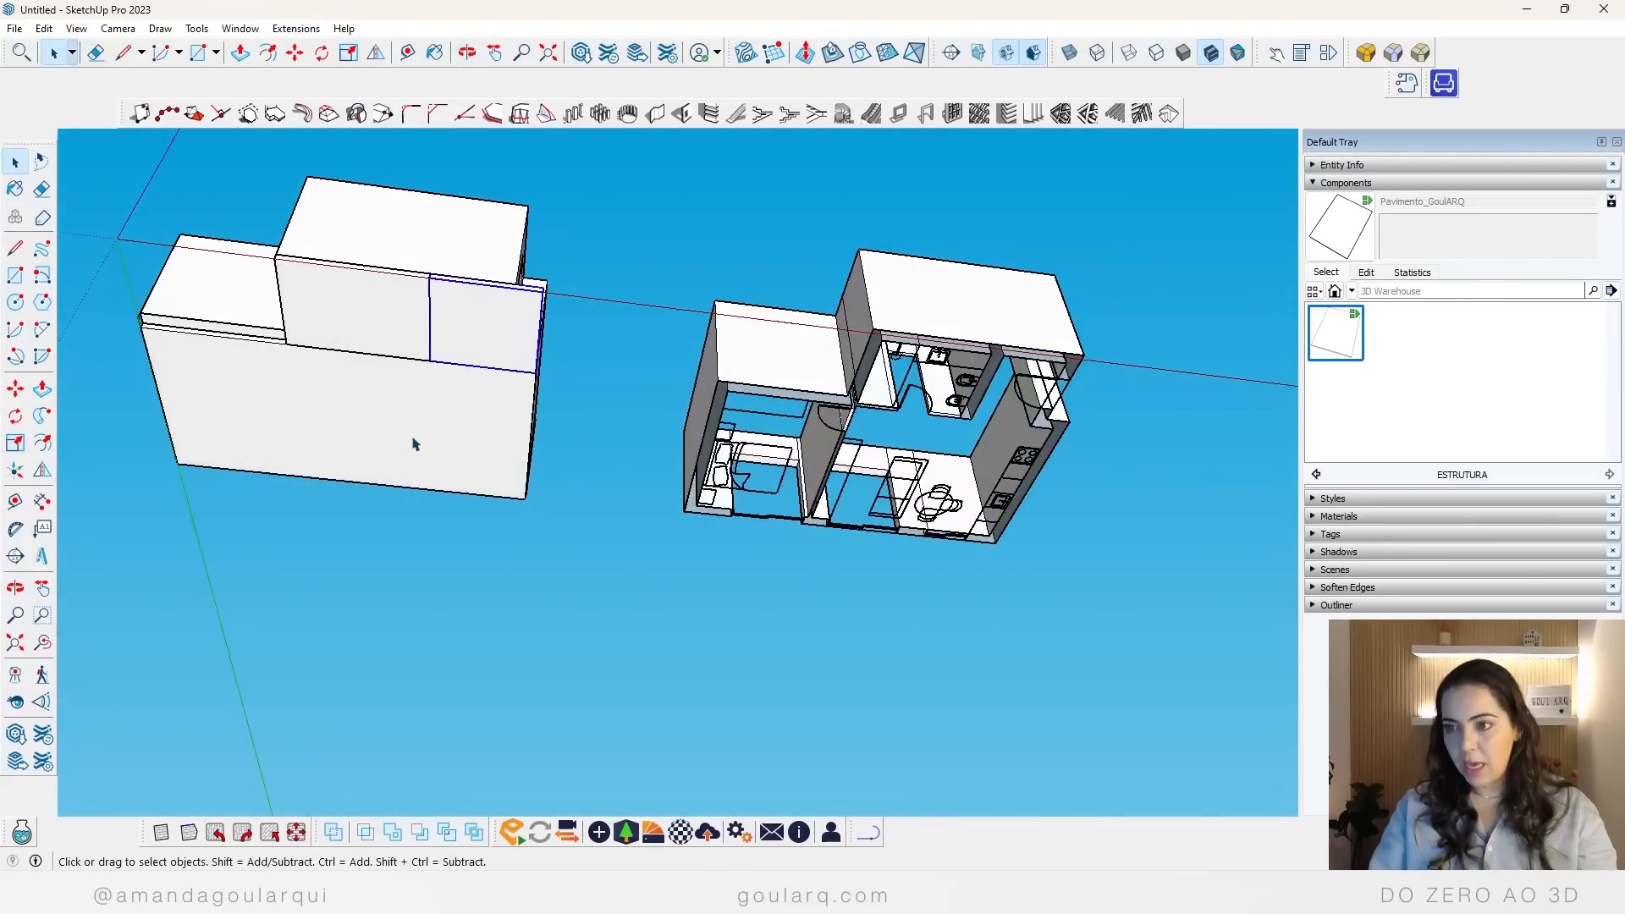
middle_drag(490, 344, 519, 275)
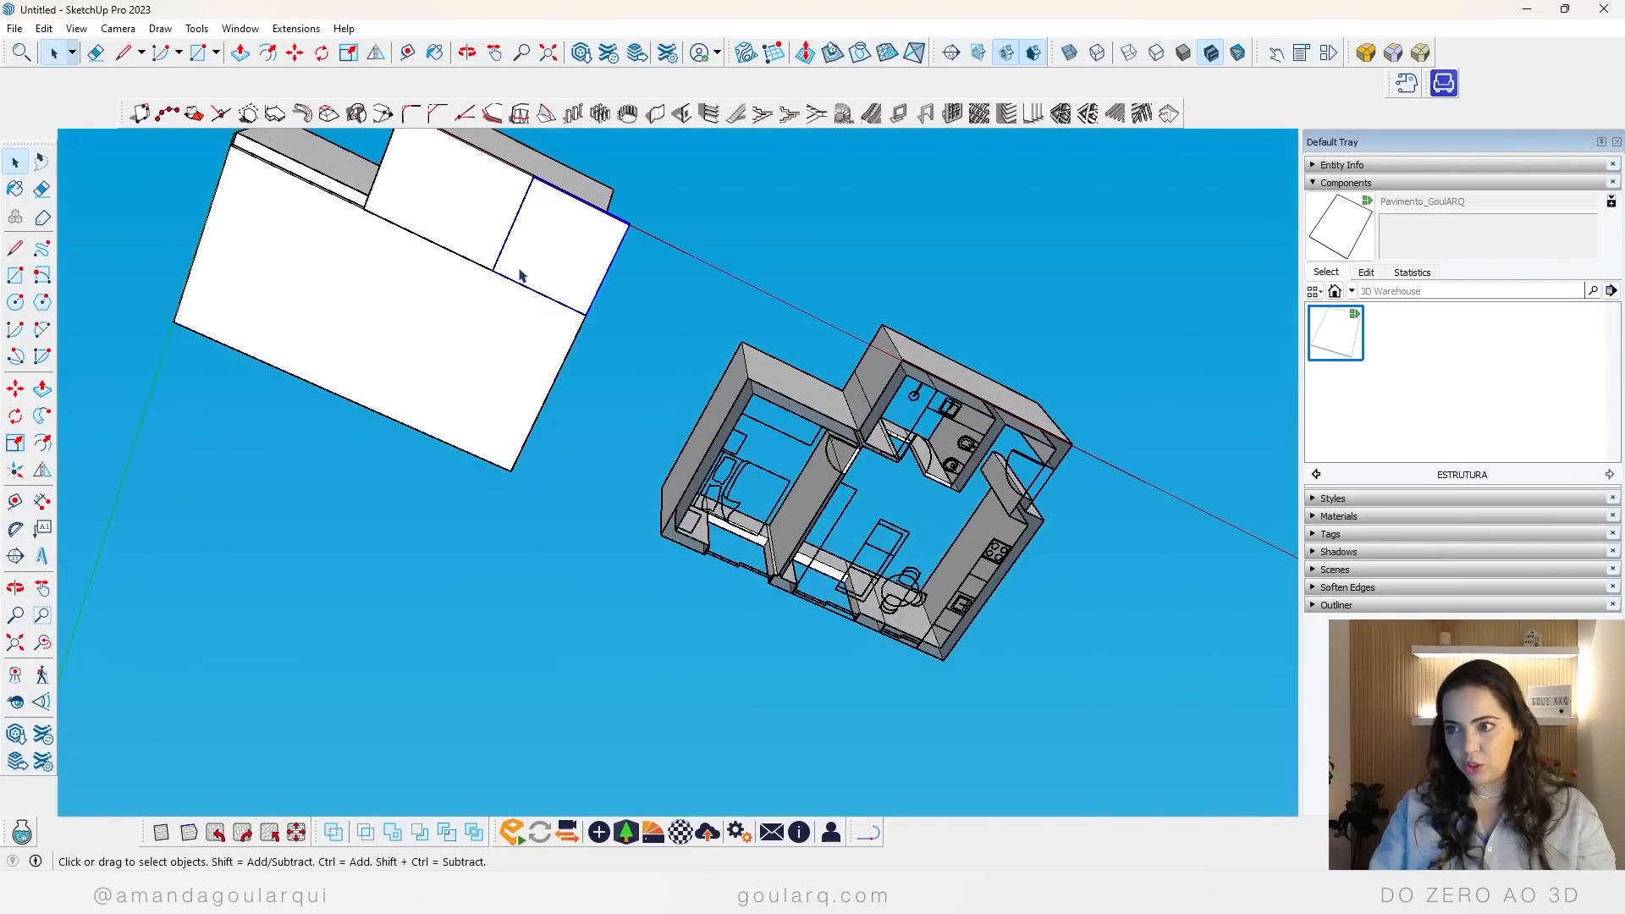
shift+click(496, 321)
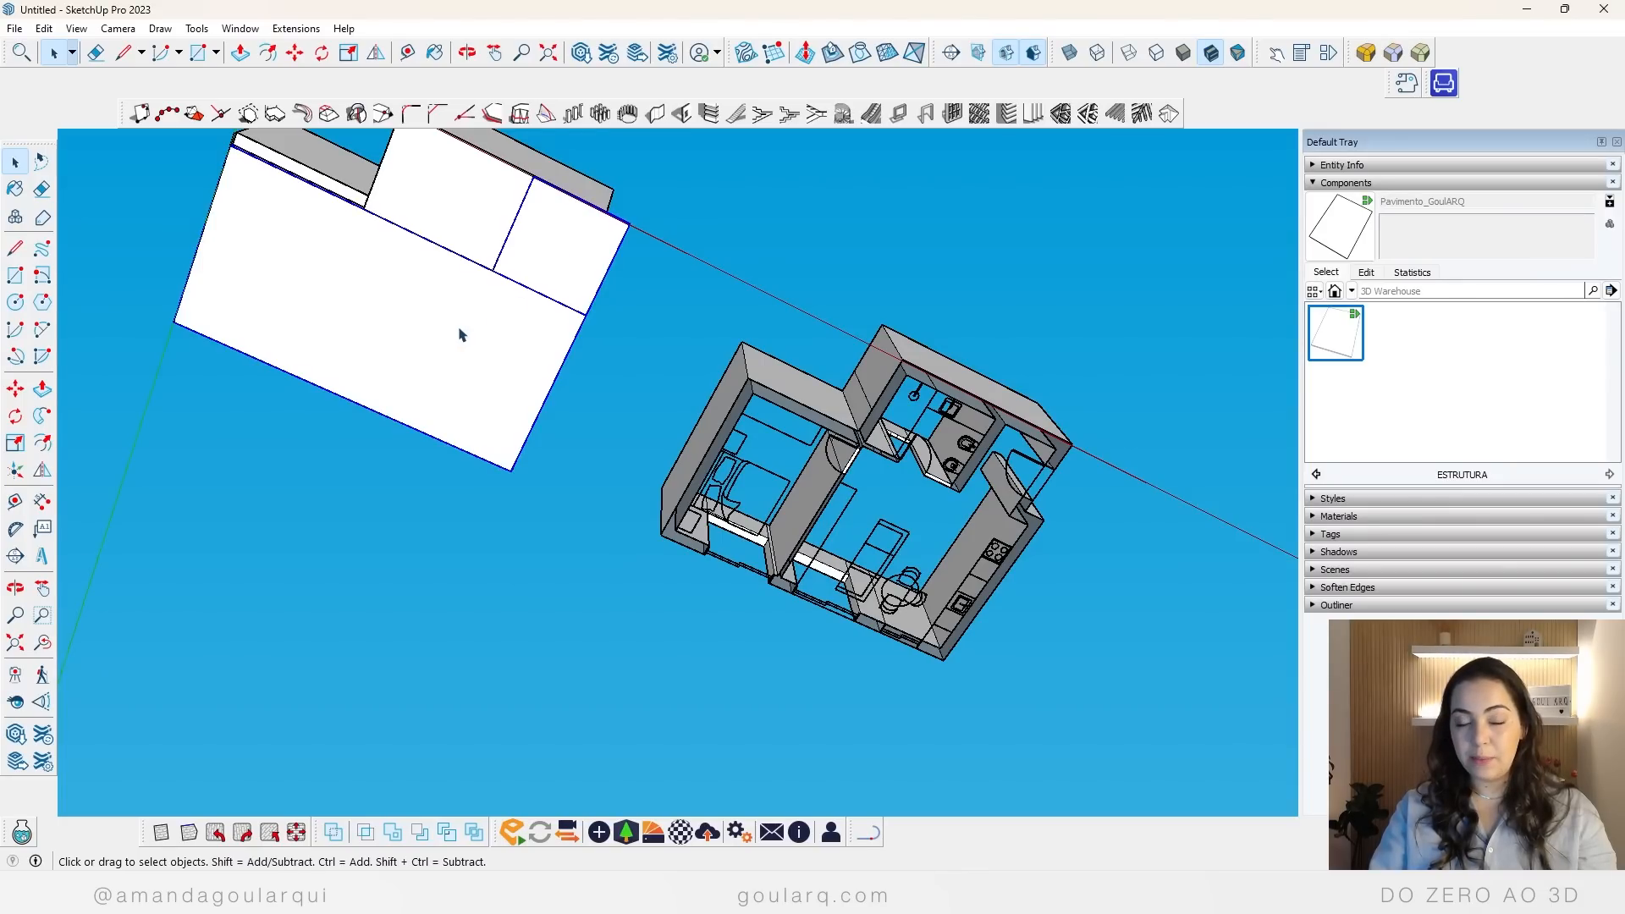
right_click(271, 244)
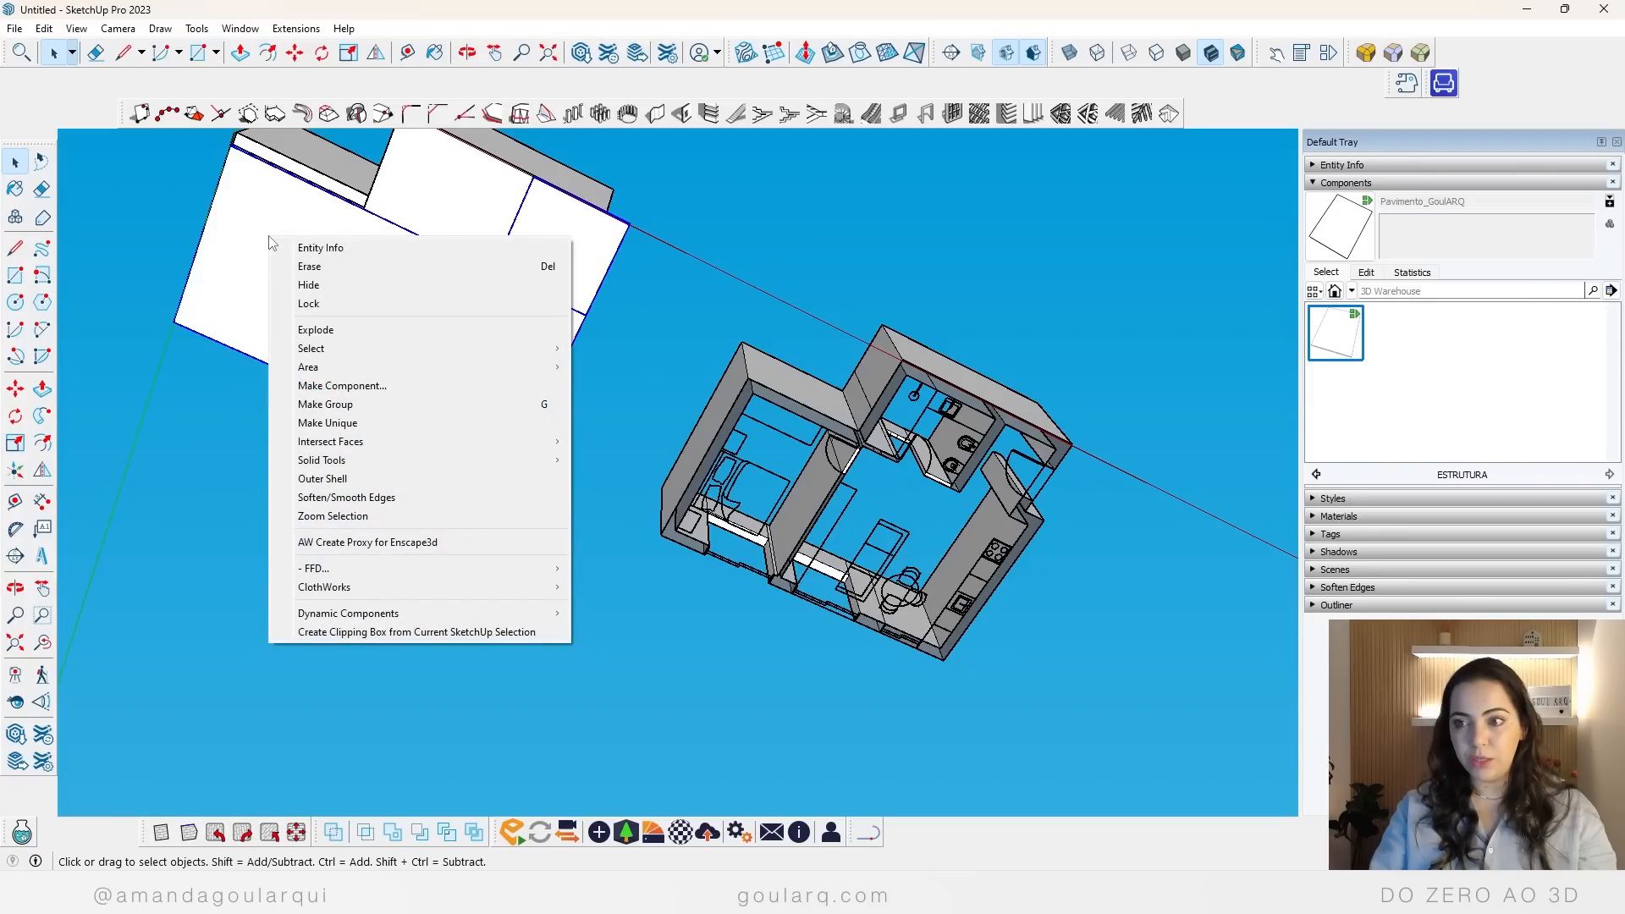
mouse_move(318, 464)
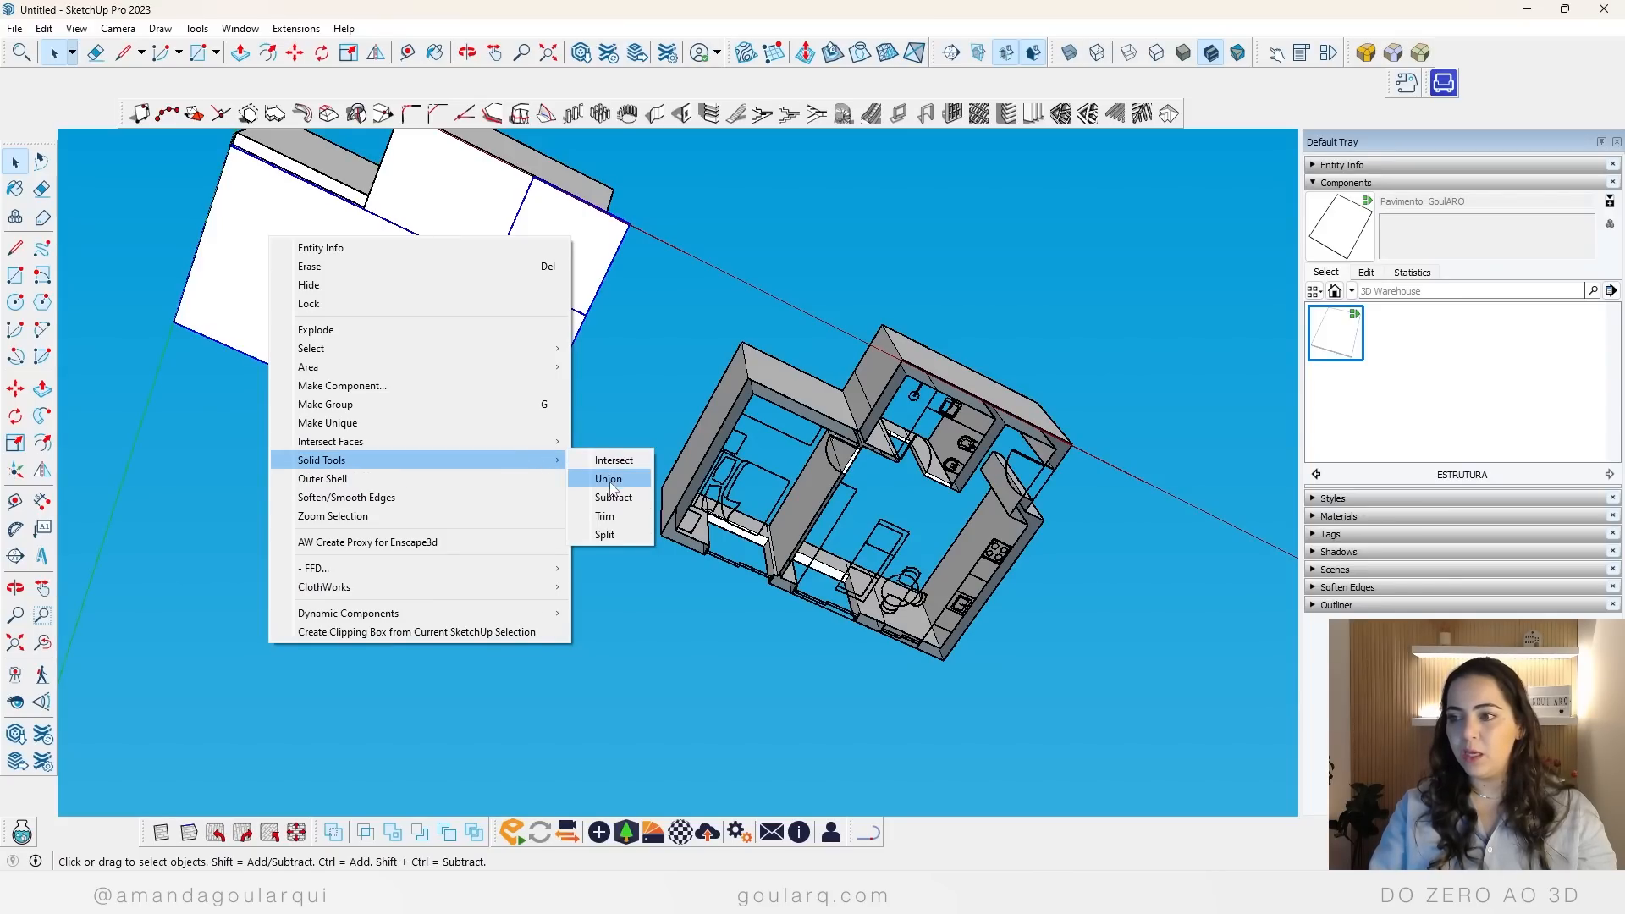
click(610, 480)
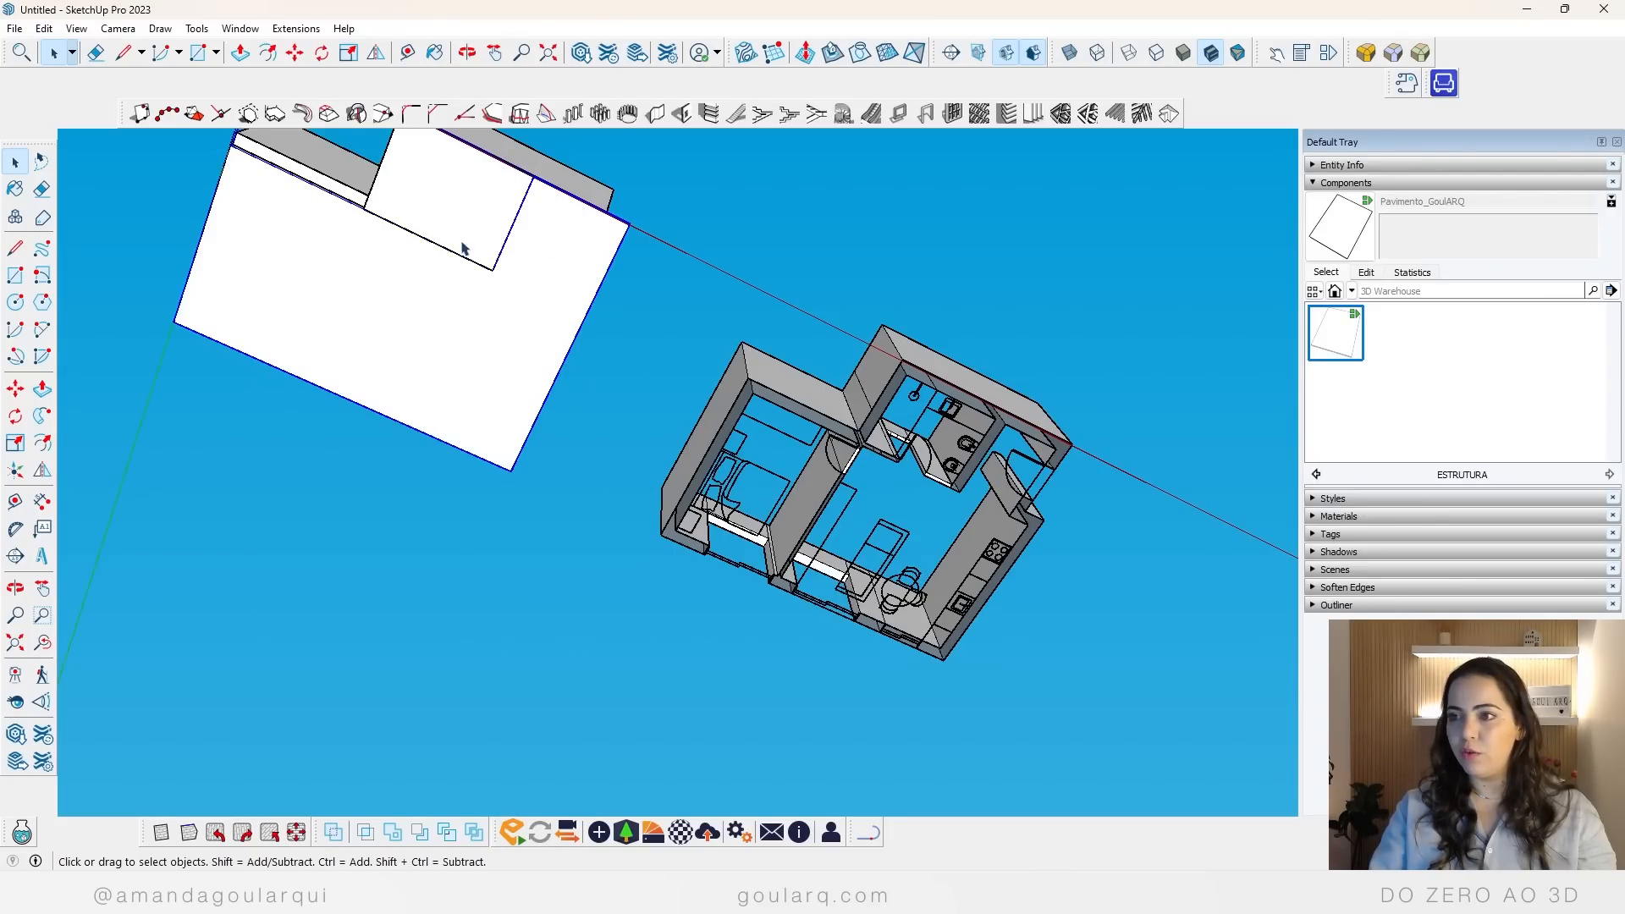
Step: Clear the selection and examine the floors from above across the entrance, bathroom, living room and bedroom
middle_drag(713, 283, 474, 782)
middle_drag(440, 423, 457, 689)
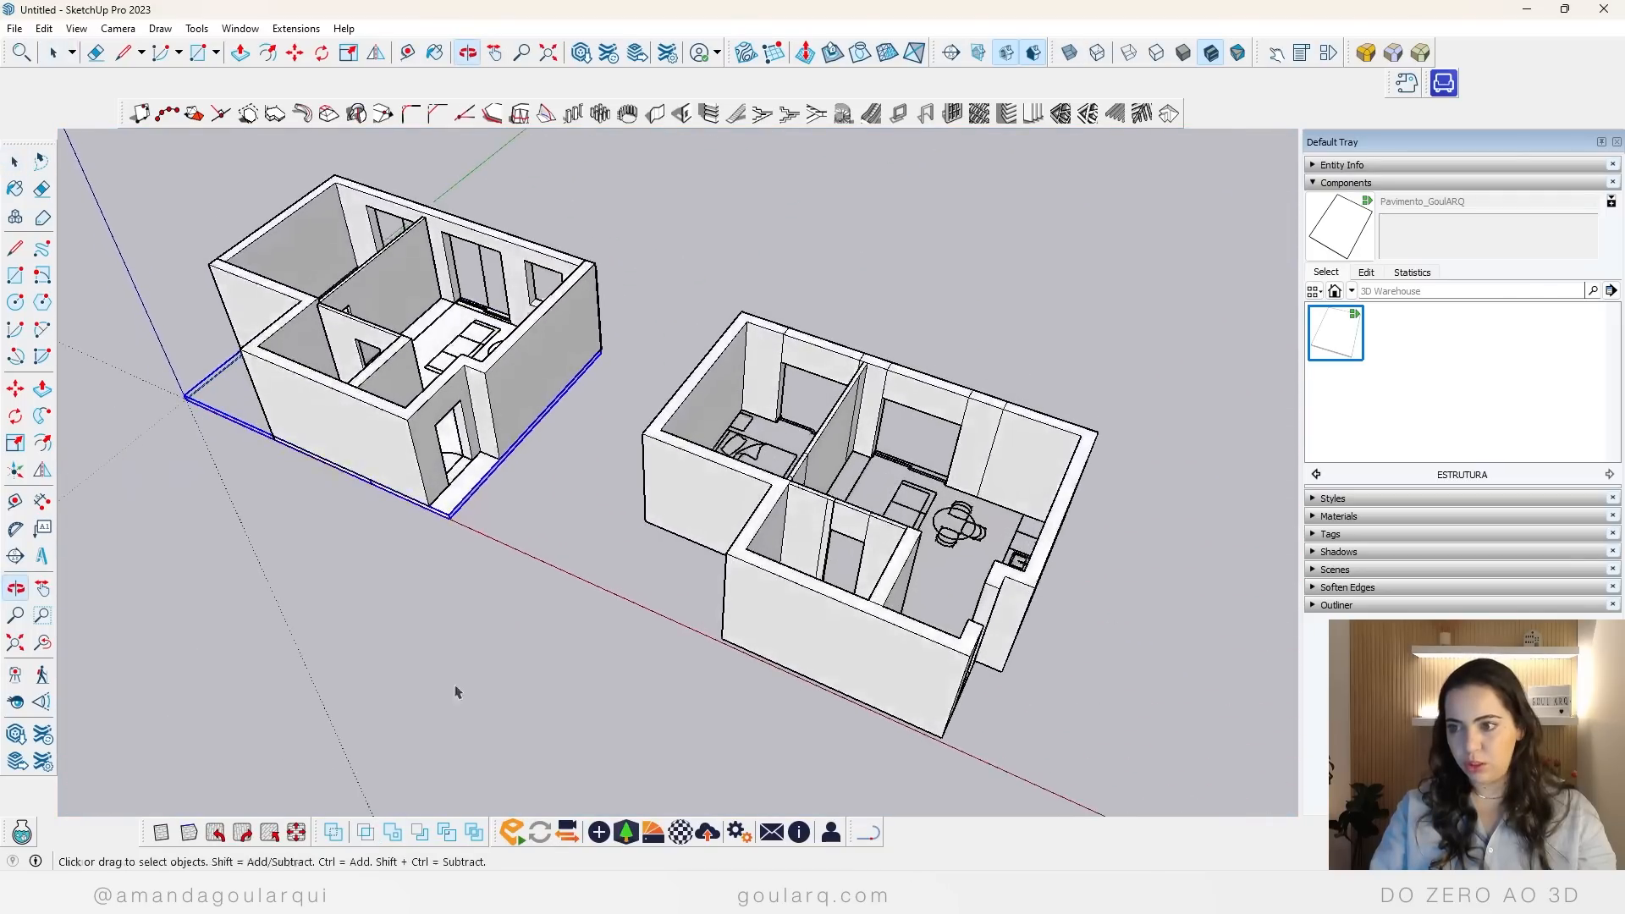
scroll(411, 264, up, 3)
scroll(410, 264, up, 2)
middle_drag(625, 398, 192, 609)
scroll(432, 541, down, 3)
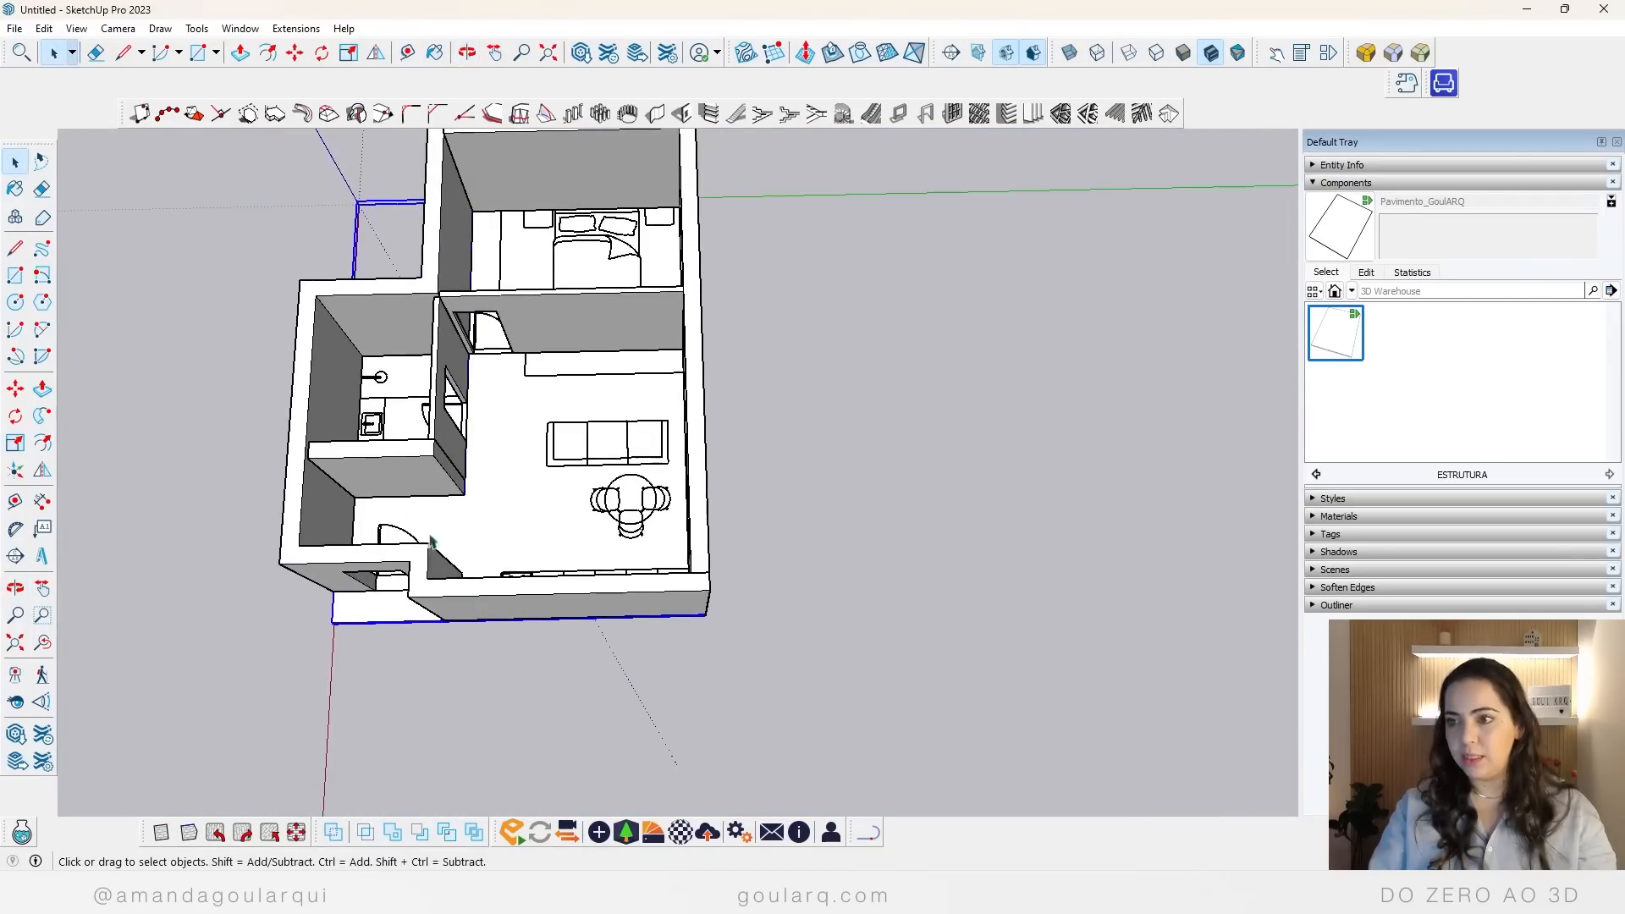
click(875, 404)
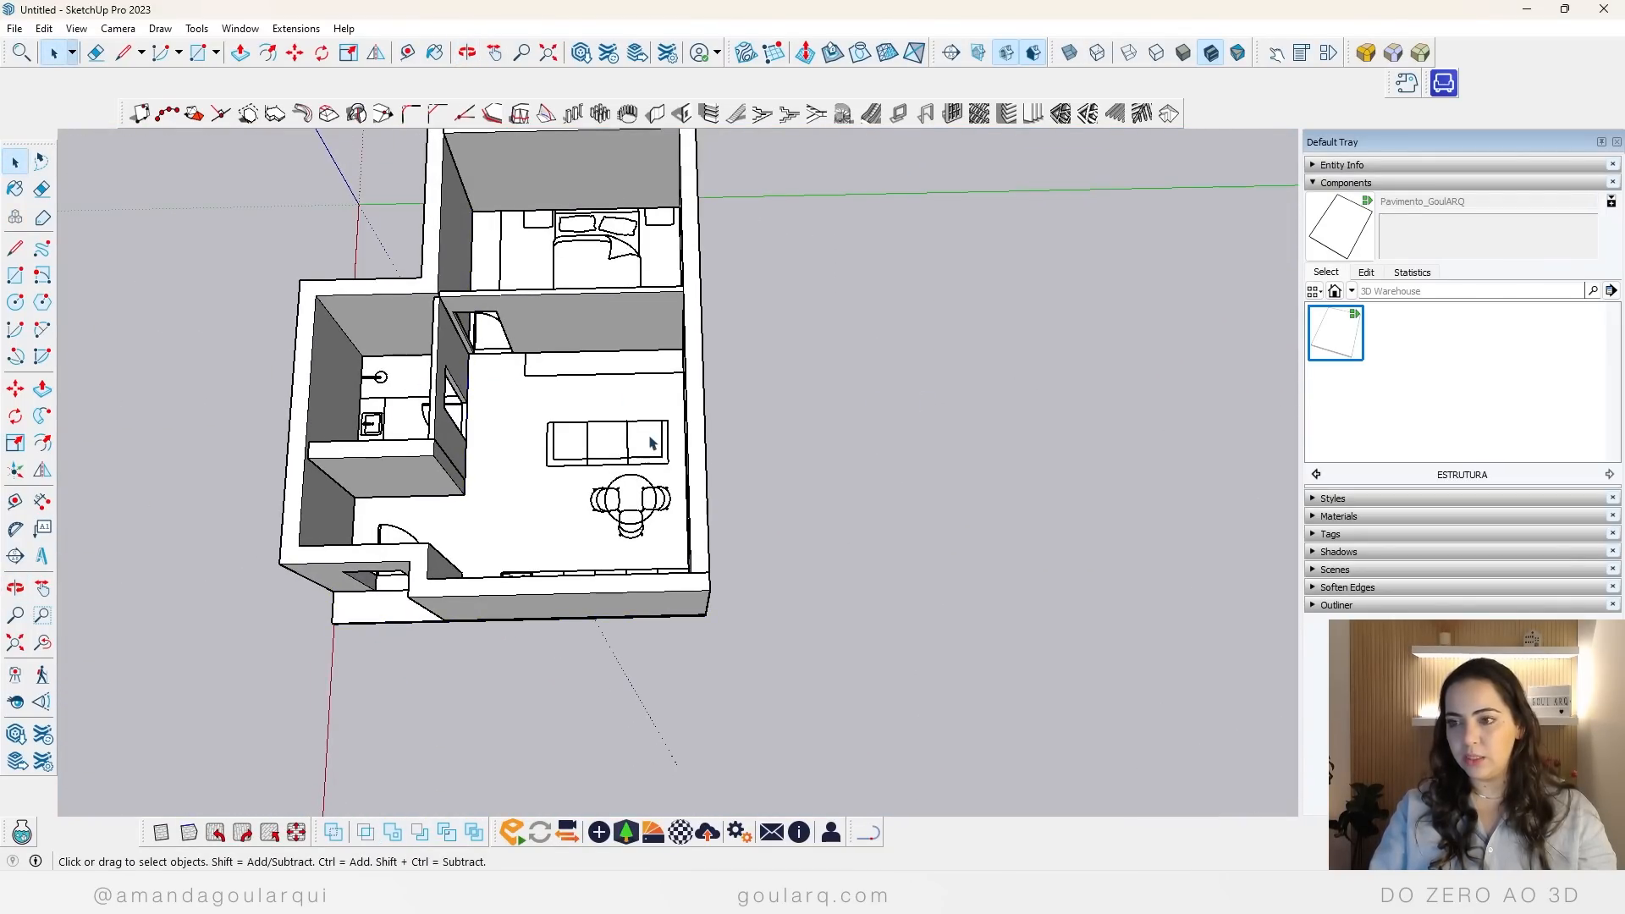
middle_drag(652, 442, 497, 475)
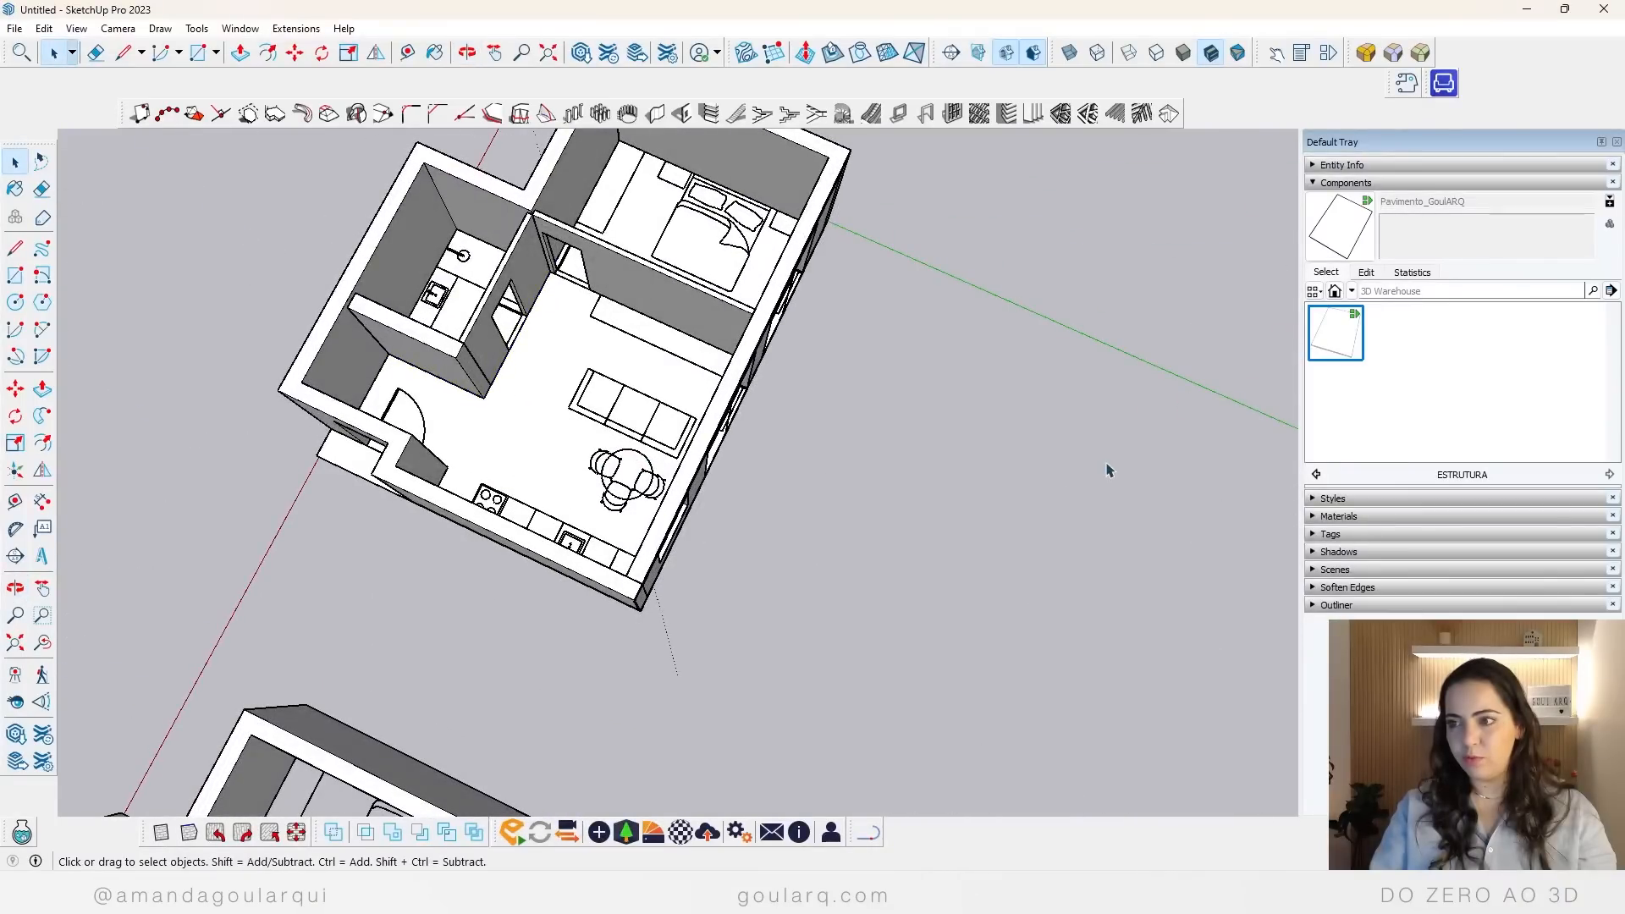
scroll(614, 245, up, 2)
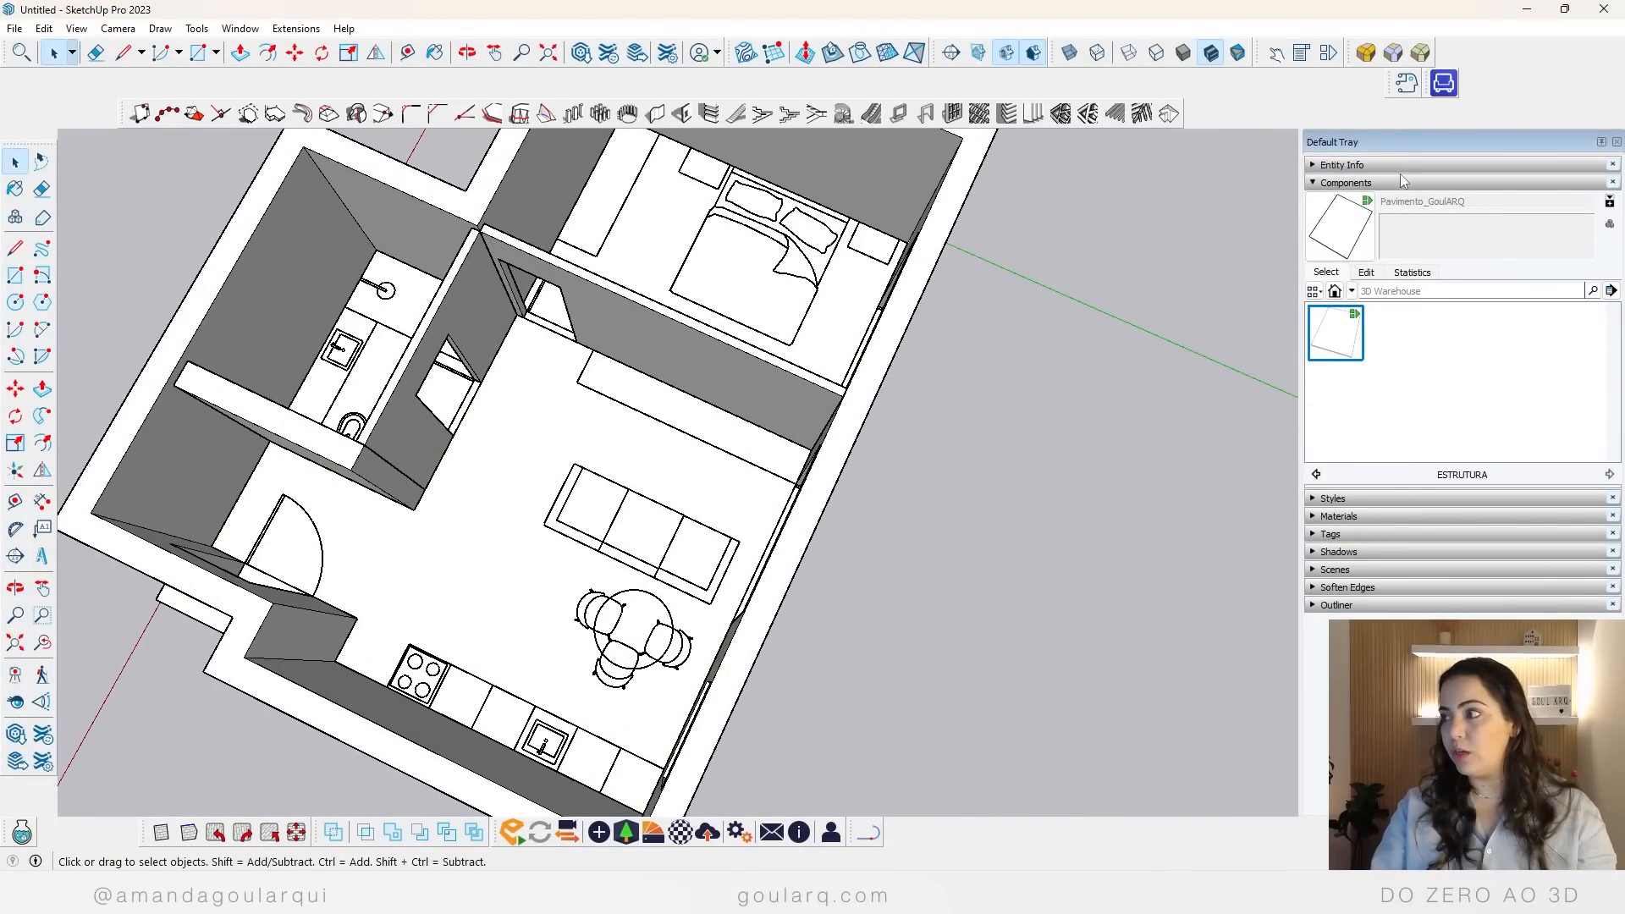
Step: Import the rodape component and place it on the living room floor beside the bedroom doorway
click(1371, 182)
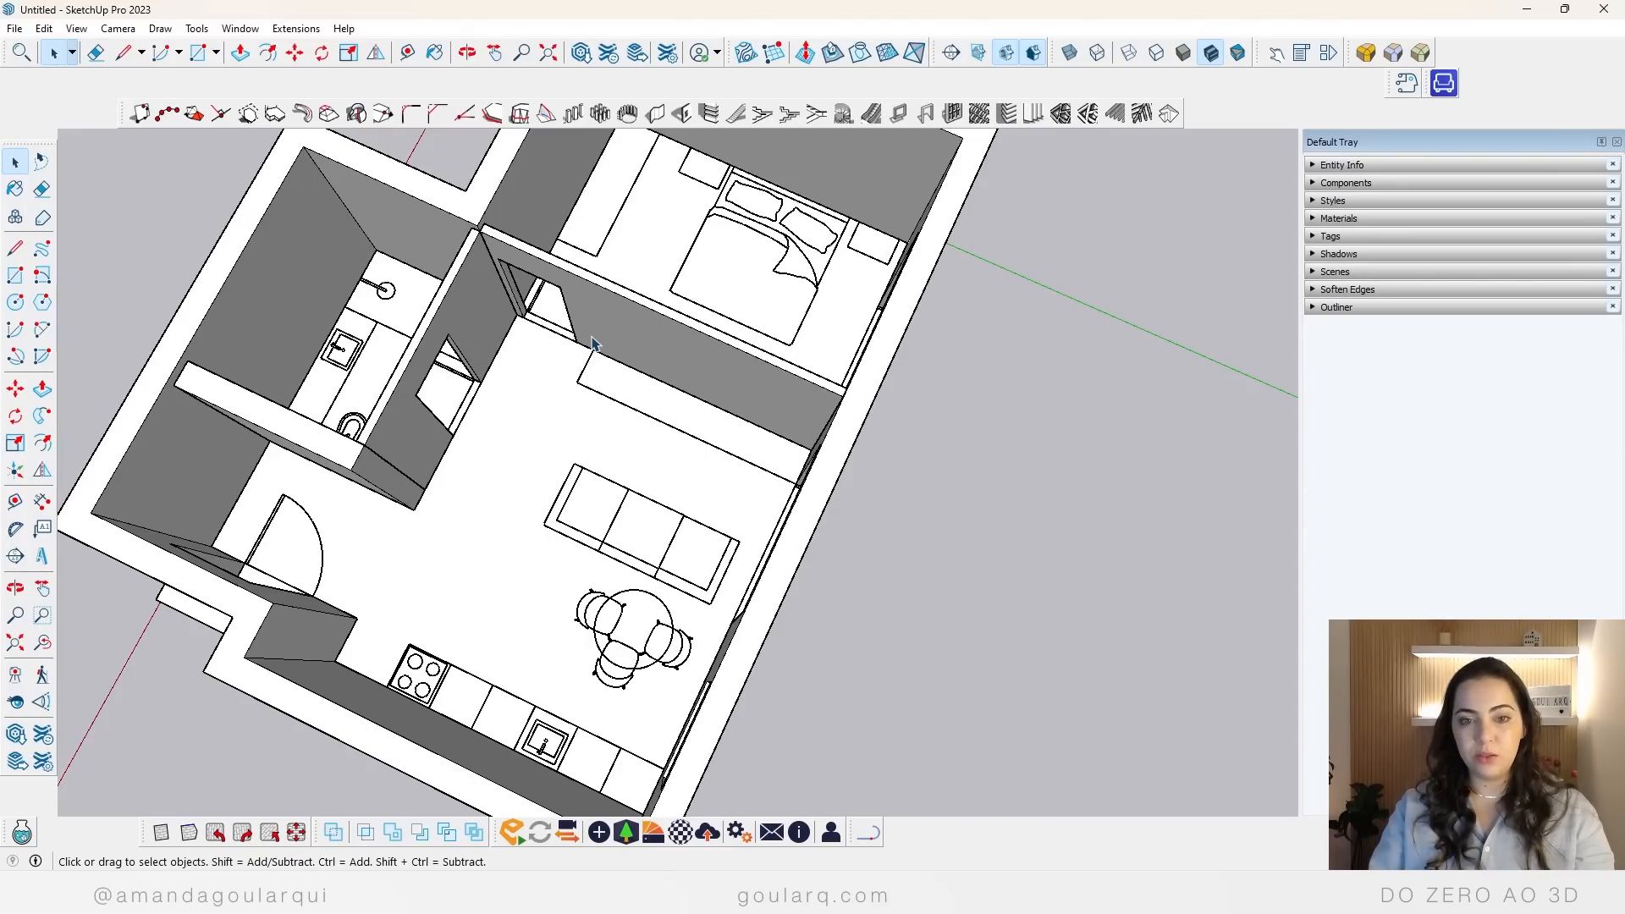
click(15, 29)
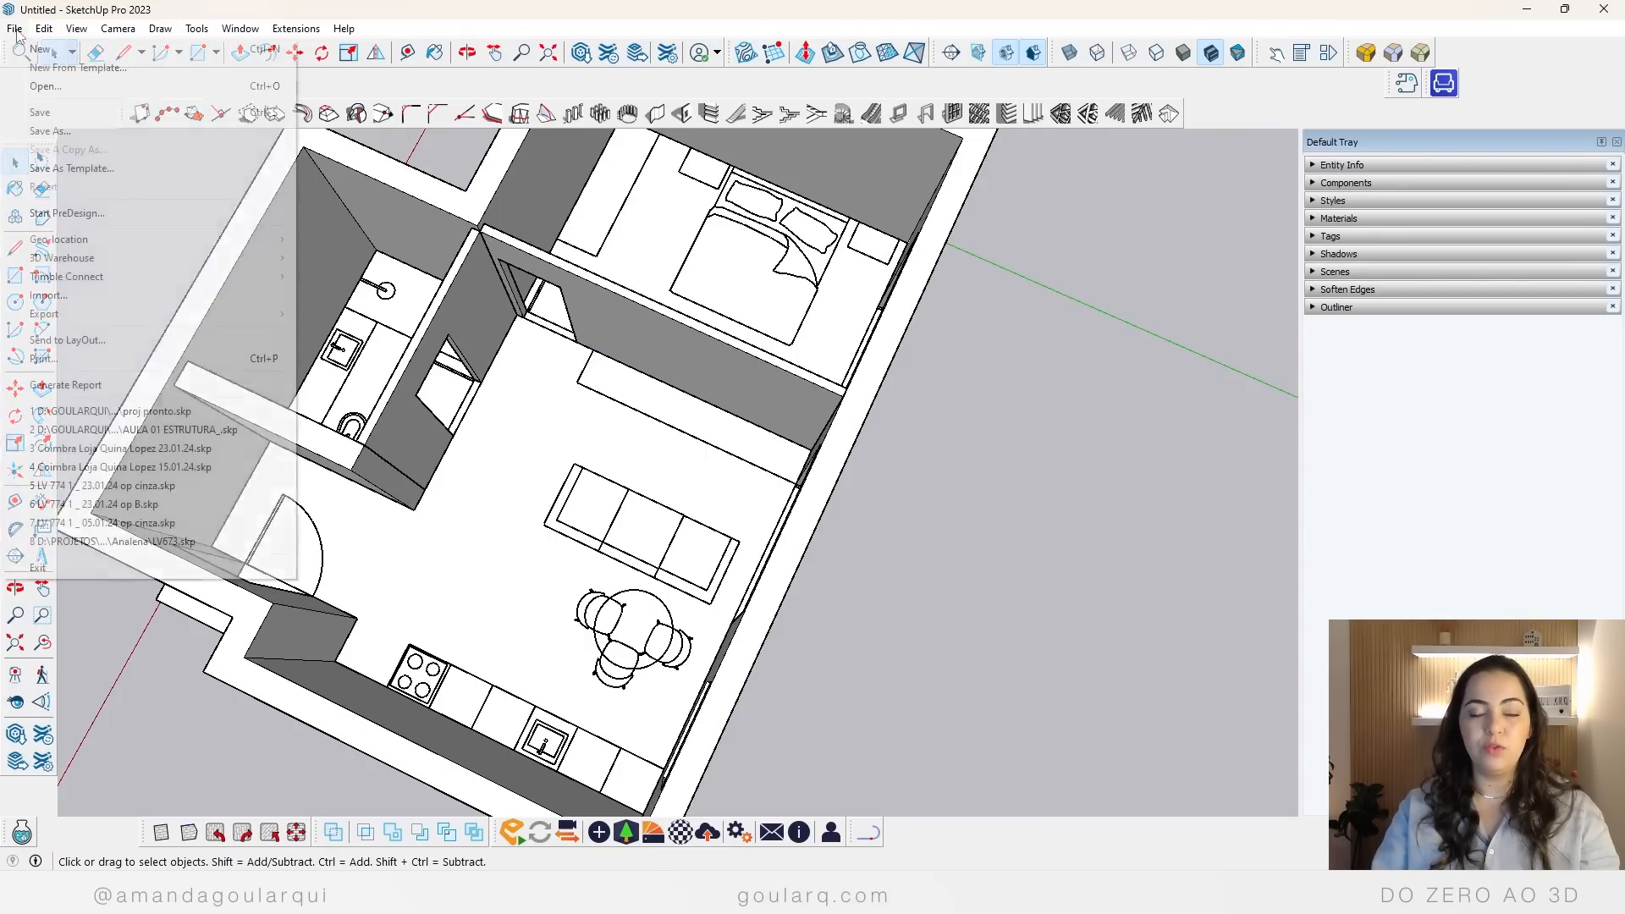
click(76, 299)
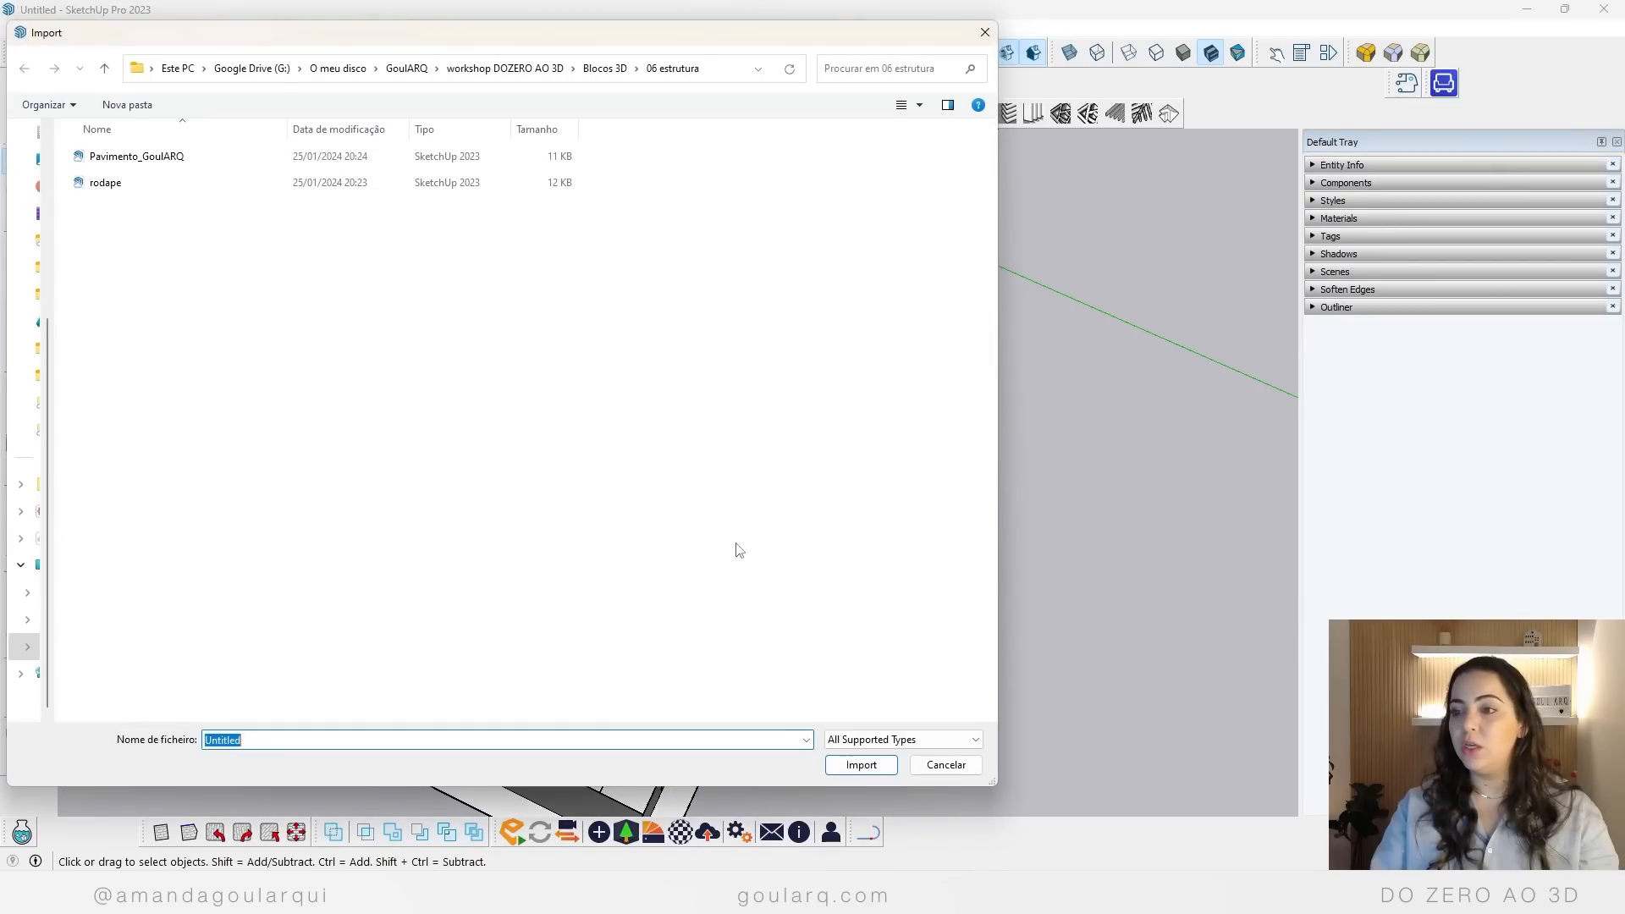
click(131, 184)
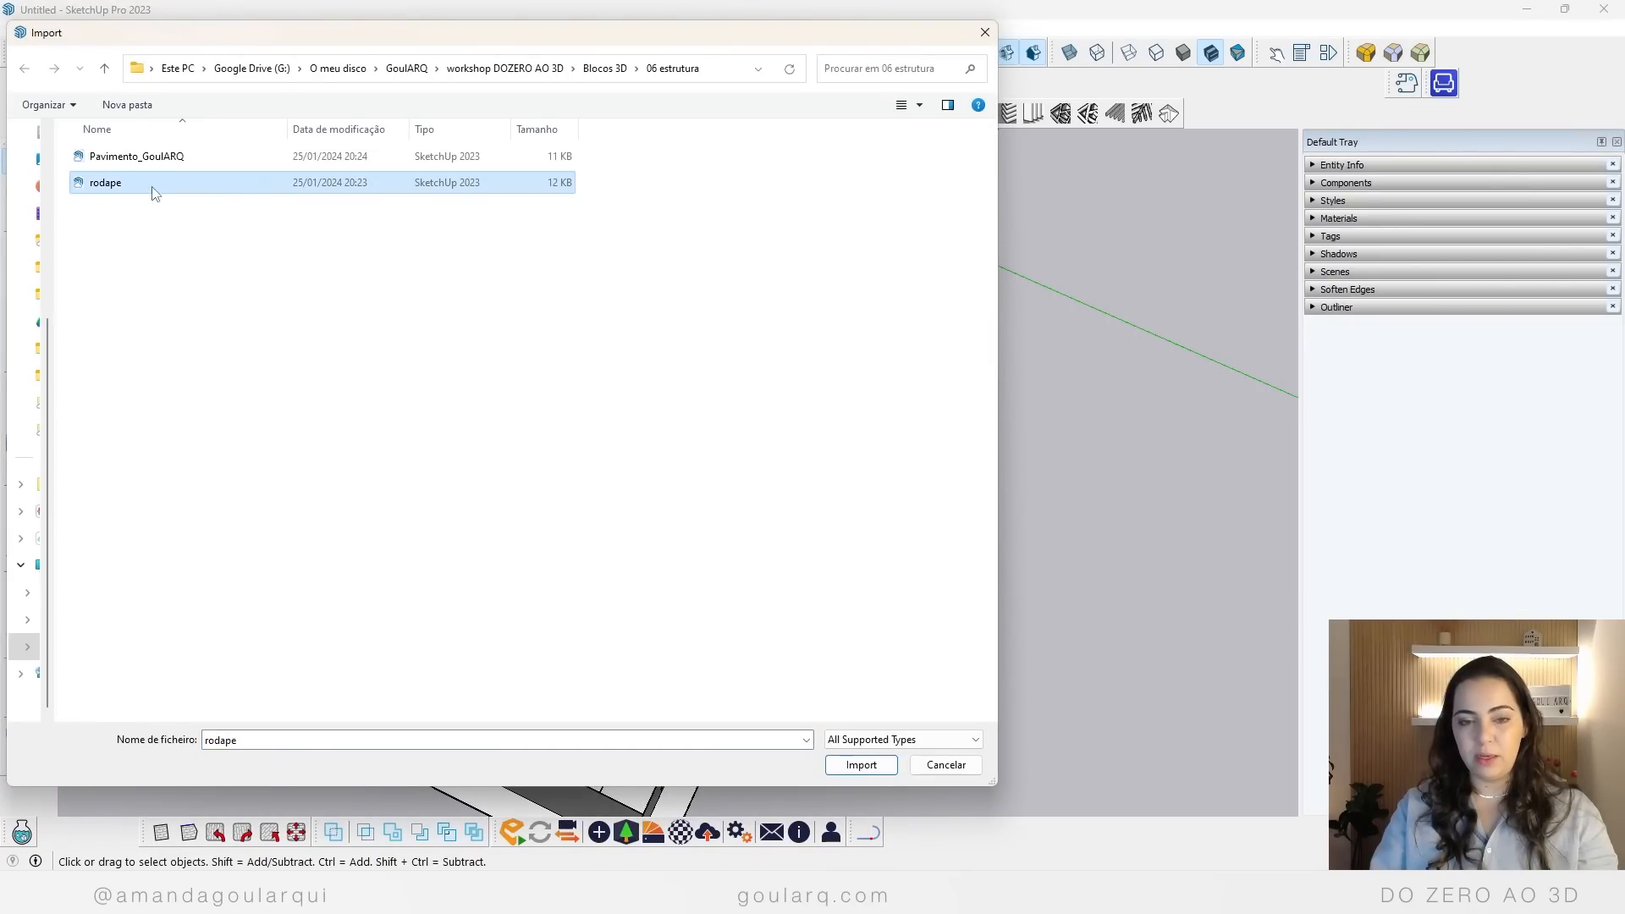
click(861, 765)
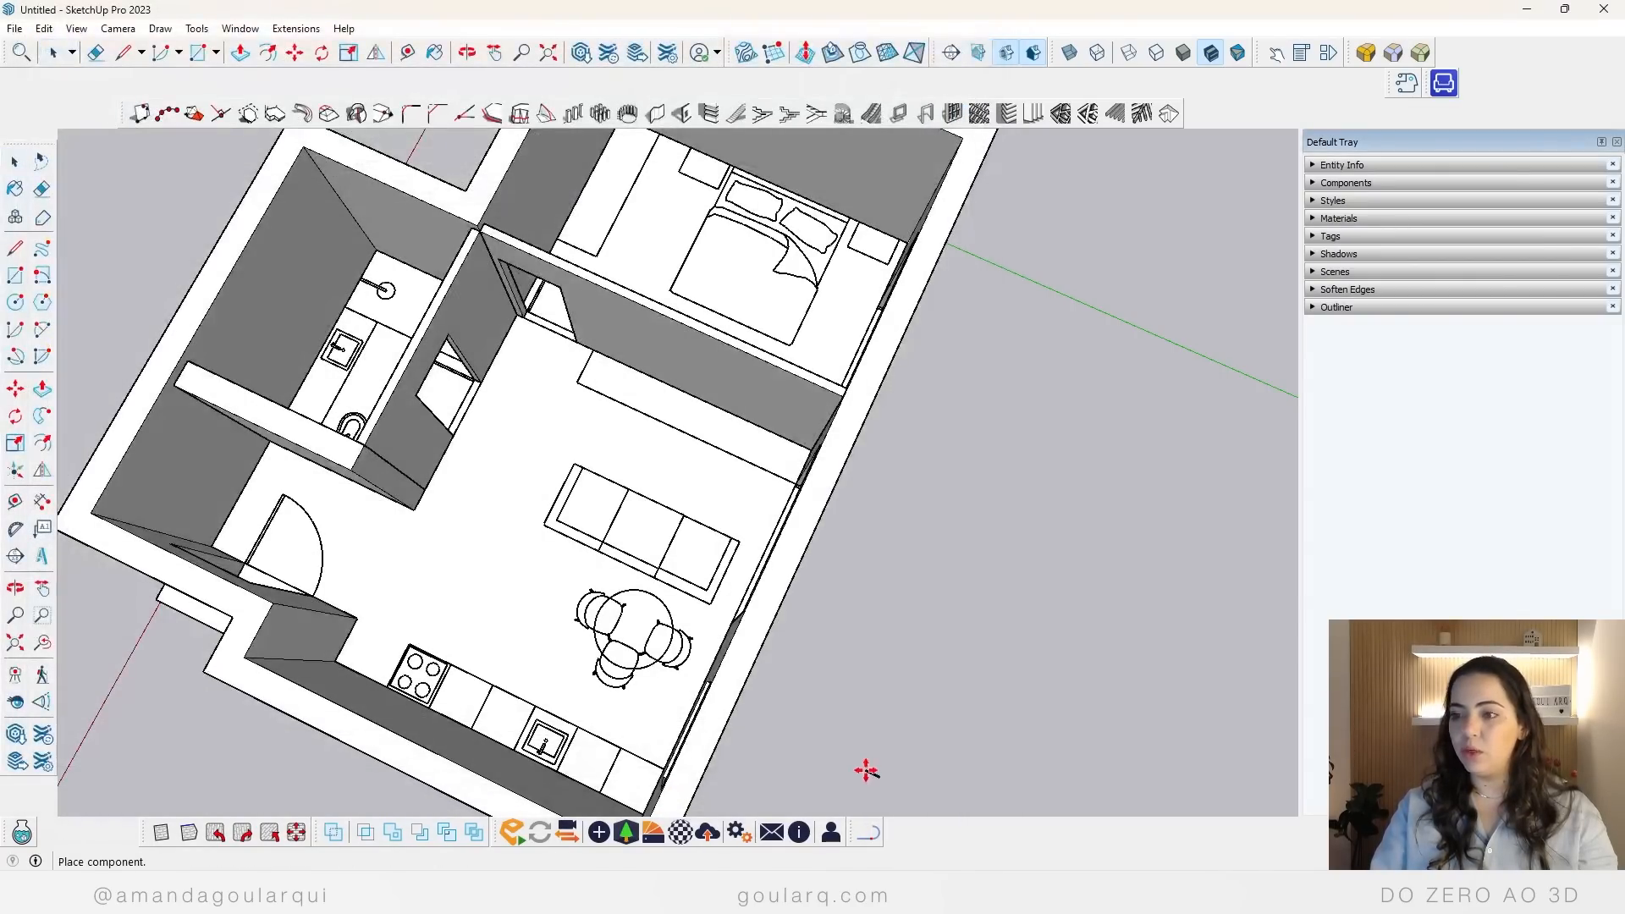
scroll(548, 388, up, 5)
scroll(522, 282, up, 4)
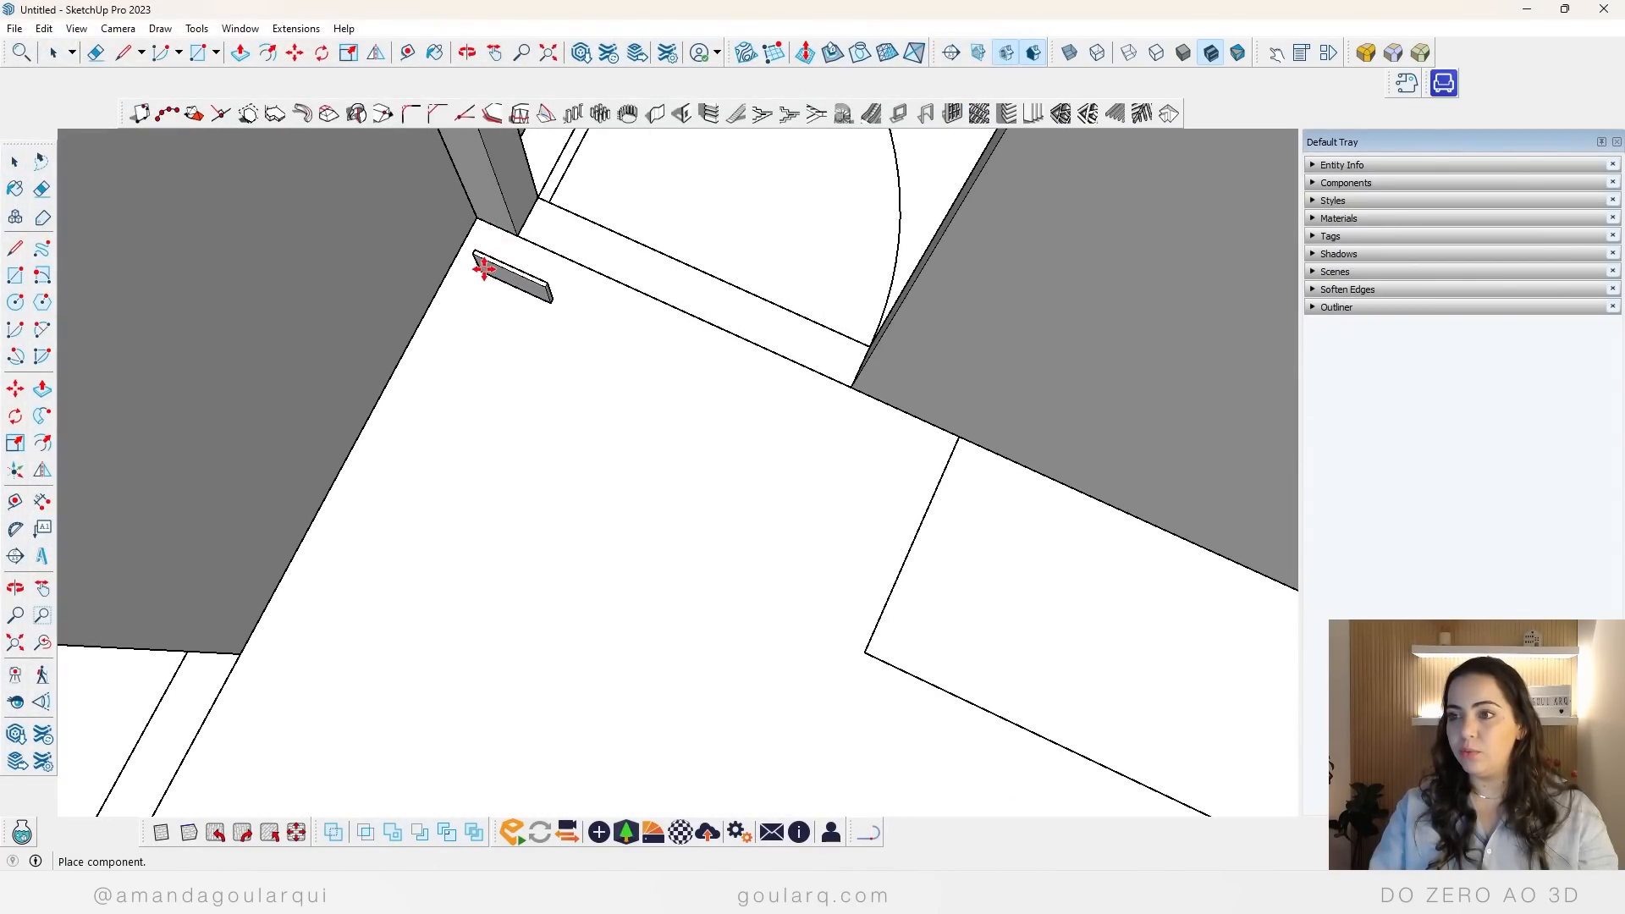
click(482, 261)
Step: Move the baseboard by its bottom corner into the living room wall corner beside the bedroom doorway
scroll(519, 273, up, 3)
scroll(438, 384, up, 2)
scroll(581, 293, down, 6)
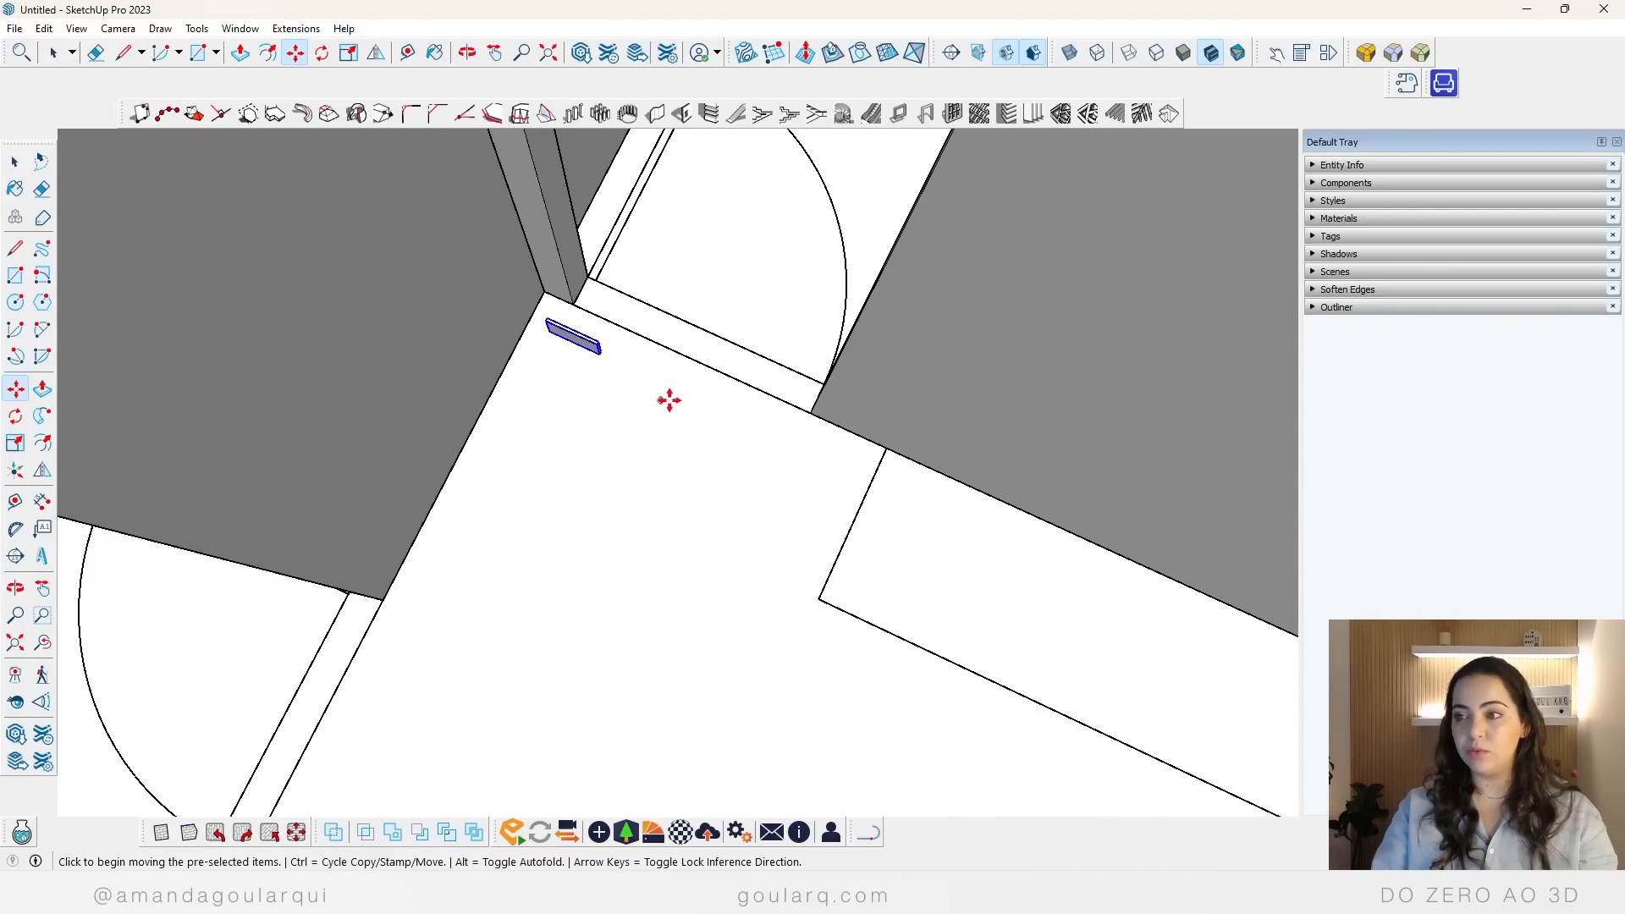
scroll(550, 360, up, 4)
middle_drag(569, 307, 542, 387)
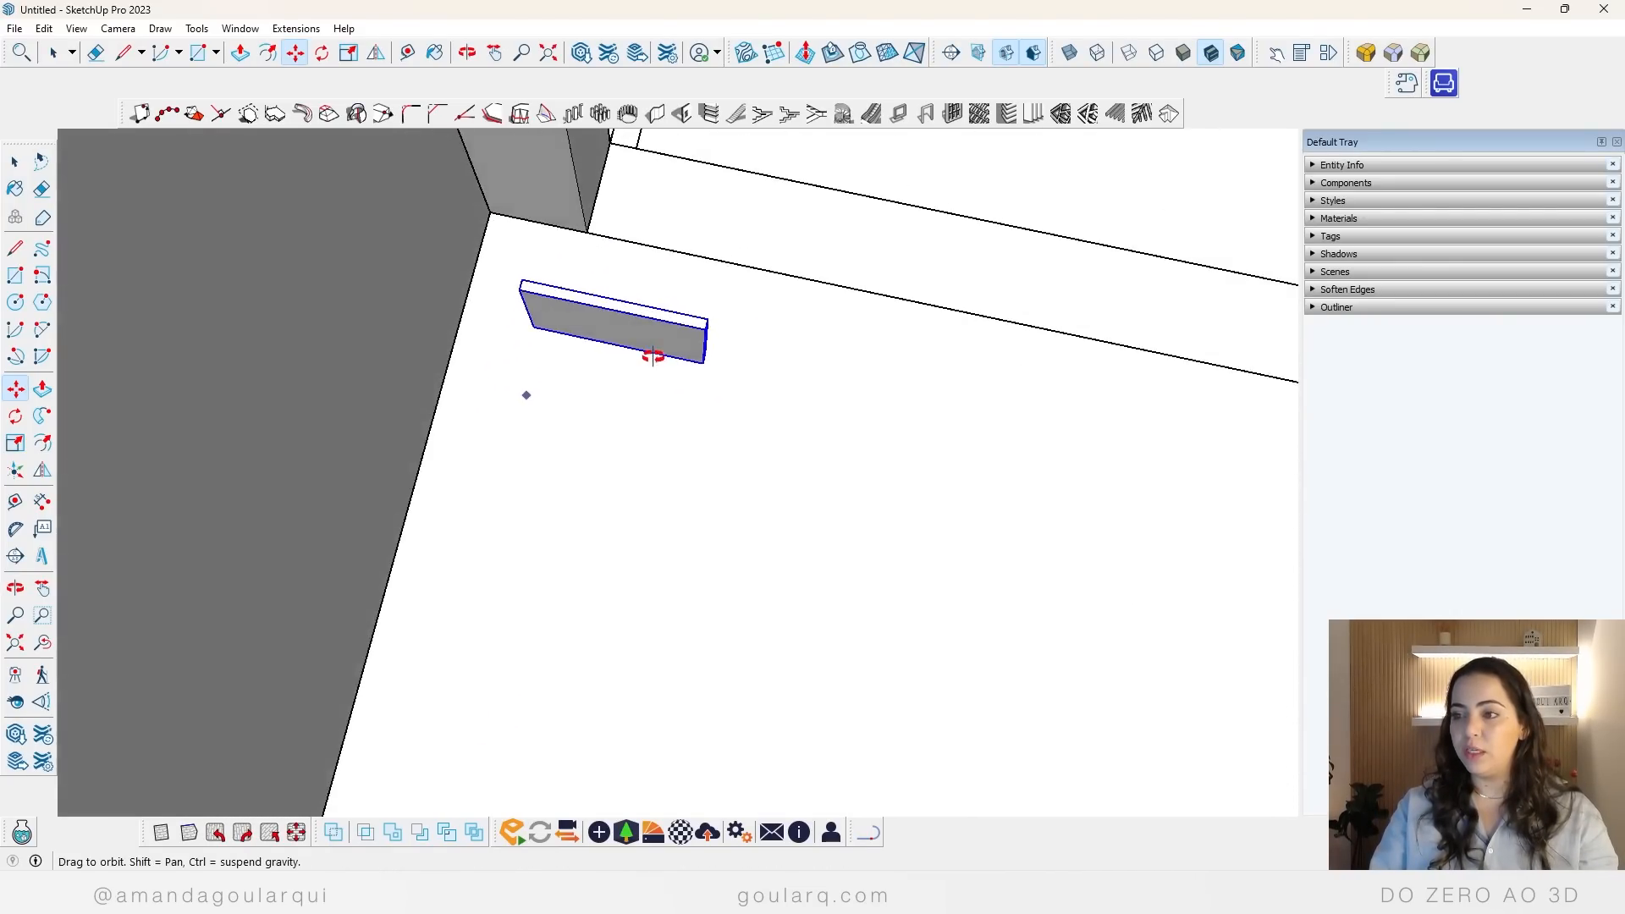
click(559, 384)
click(1051, 667)
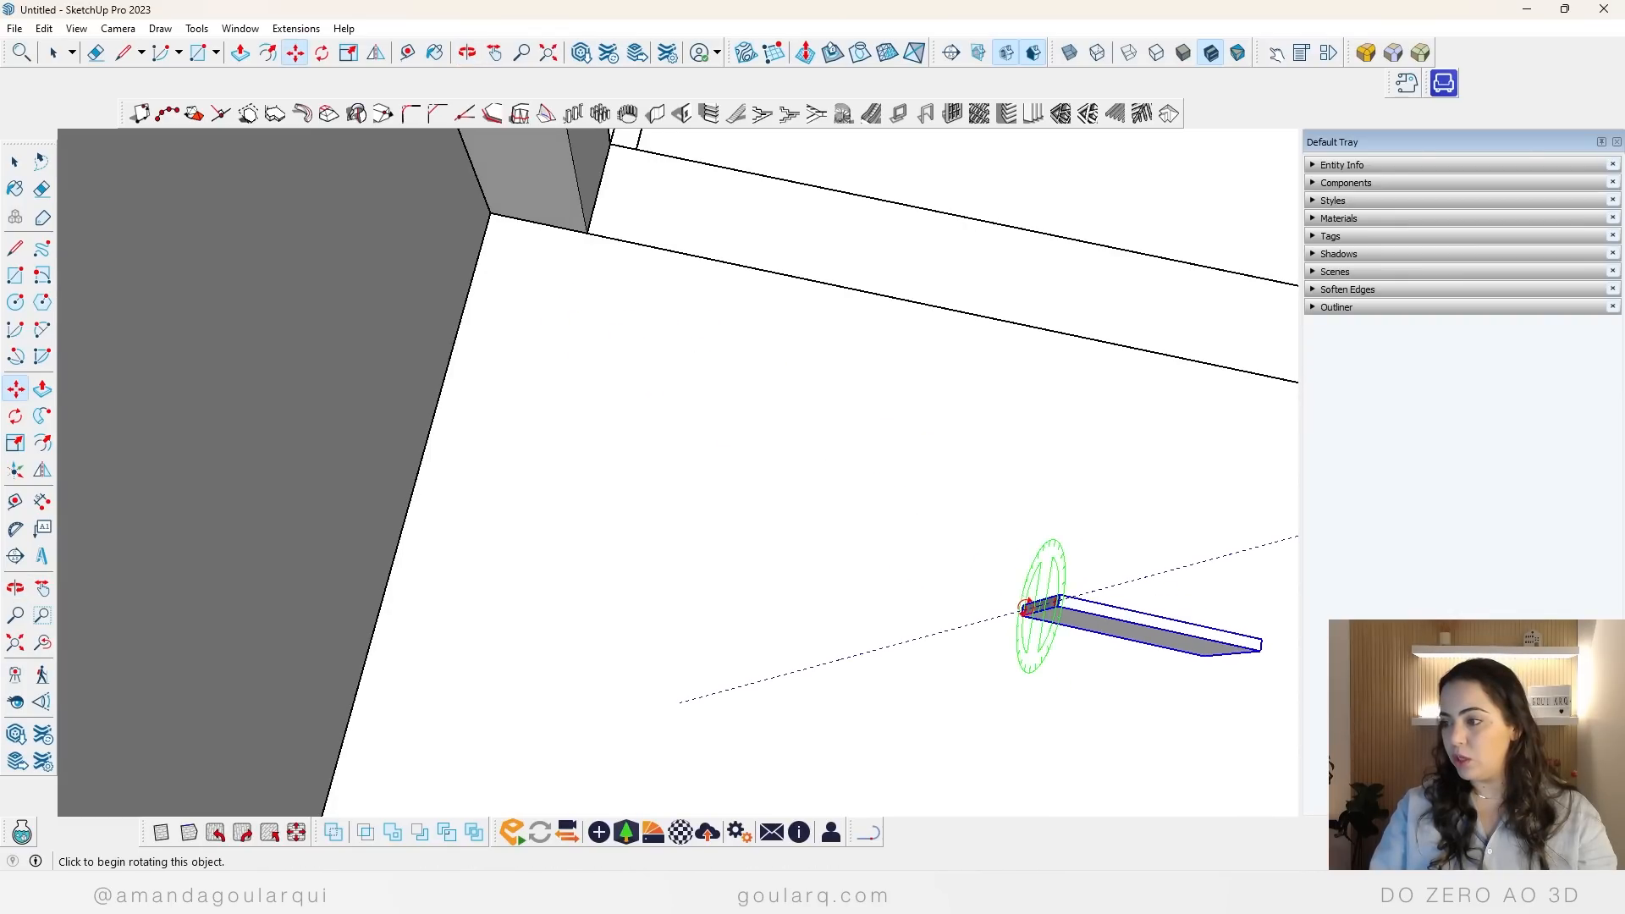
click(1023, 606)
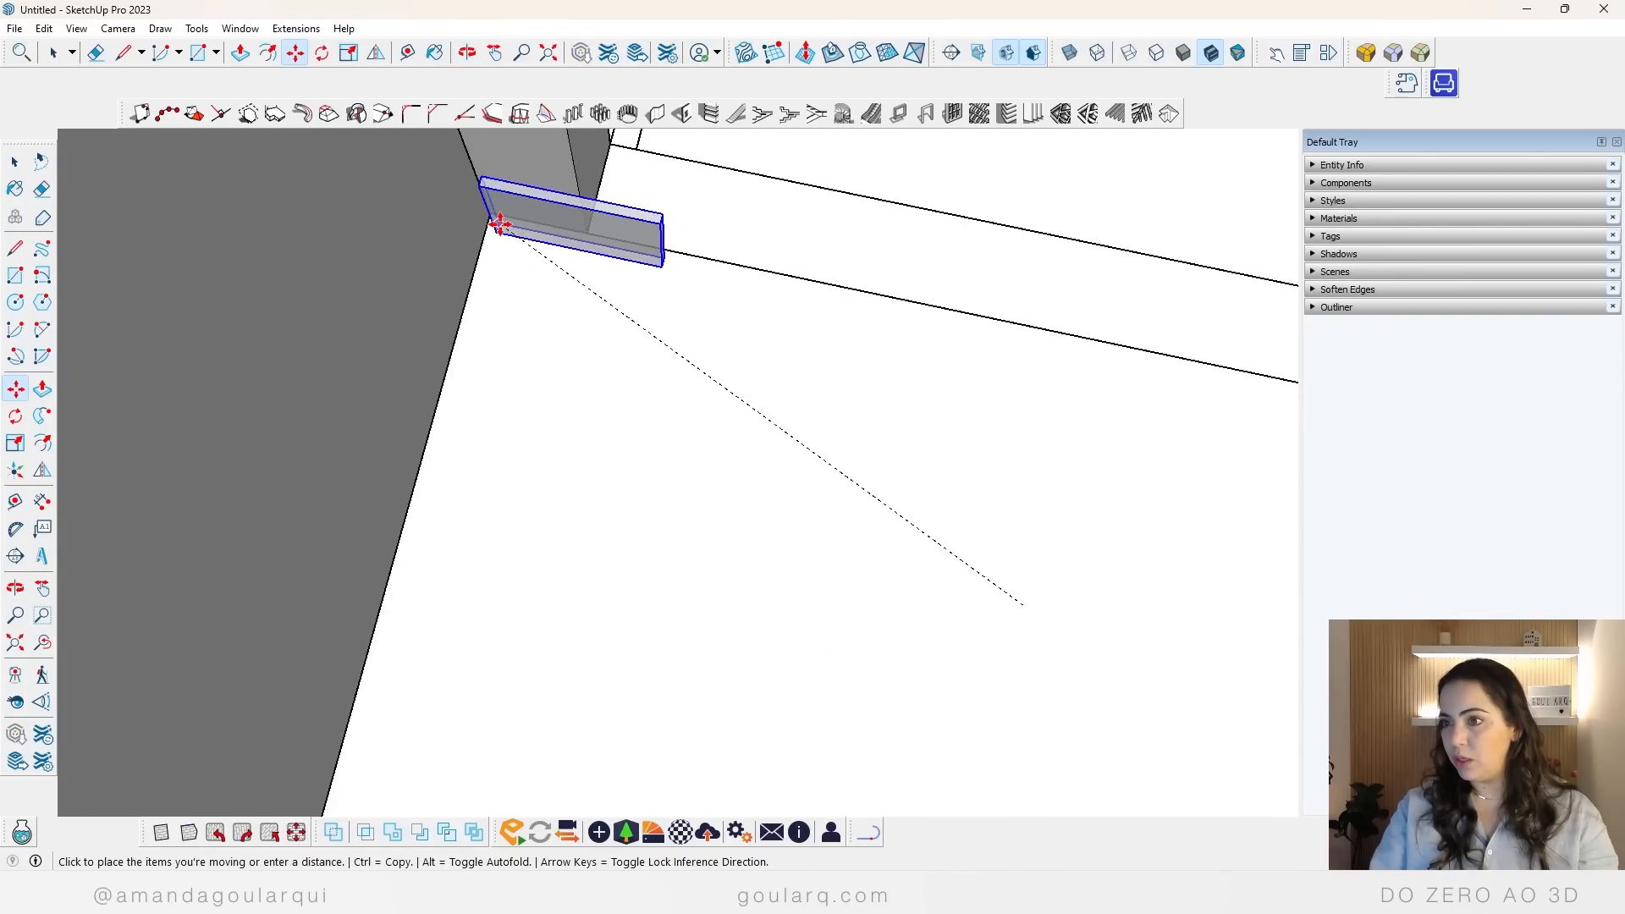
click(482, 216)
scroll(480, 448, down, 3)
middle_drag(480, 448, 555, 327)
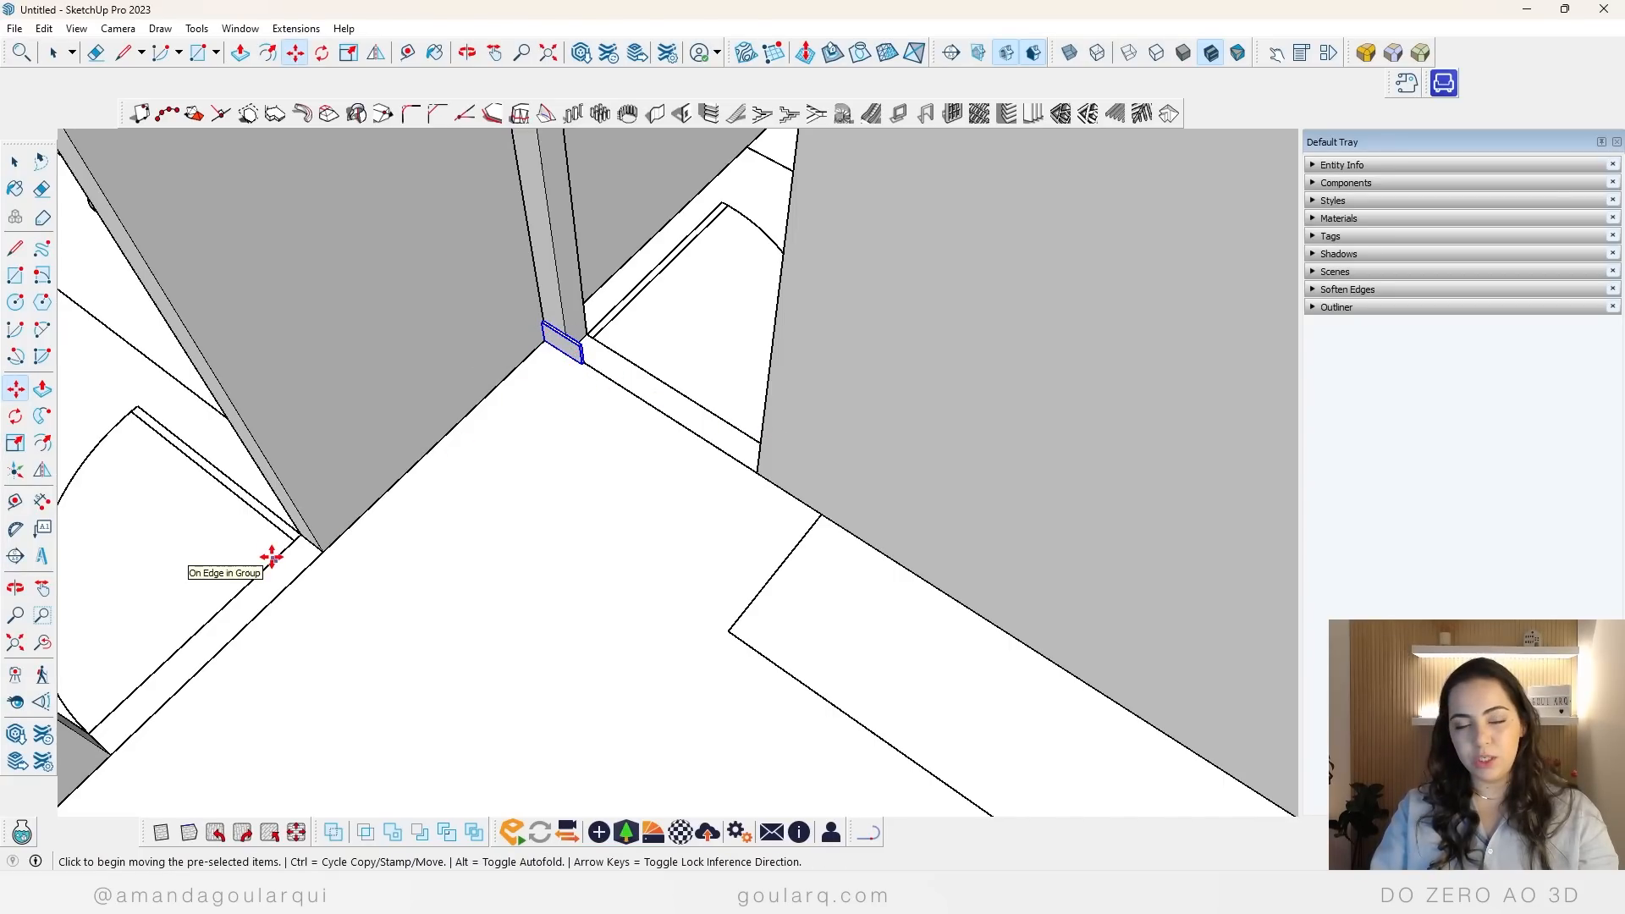
scroll(612, 386, up, 3)
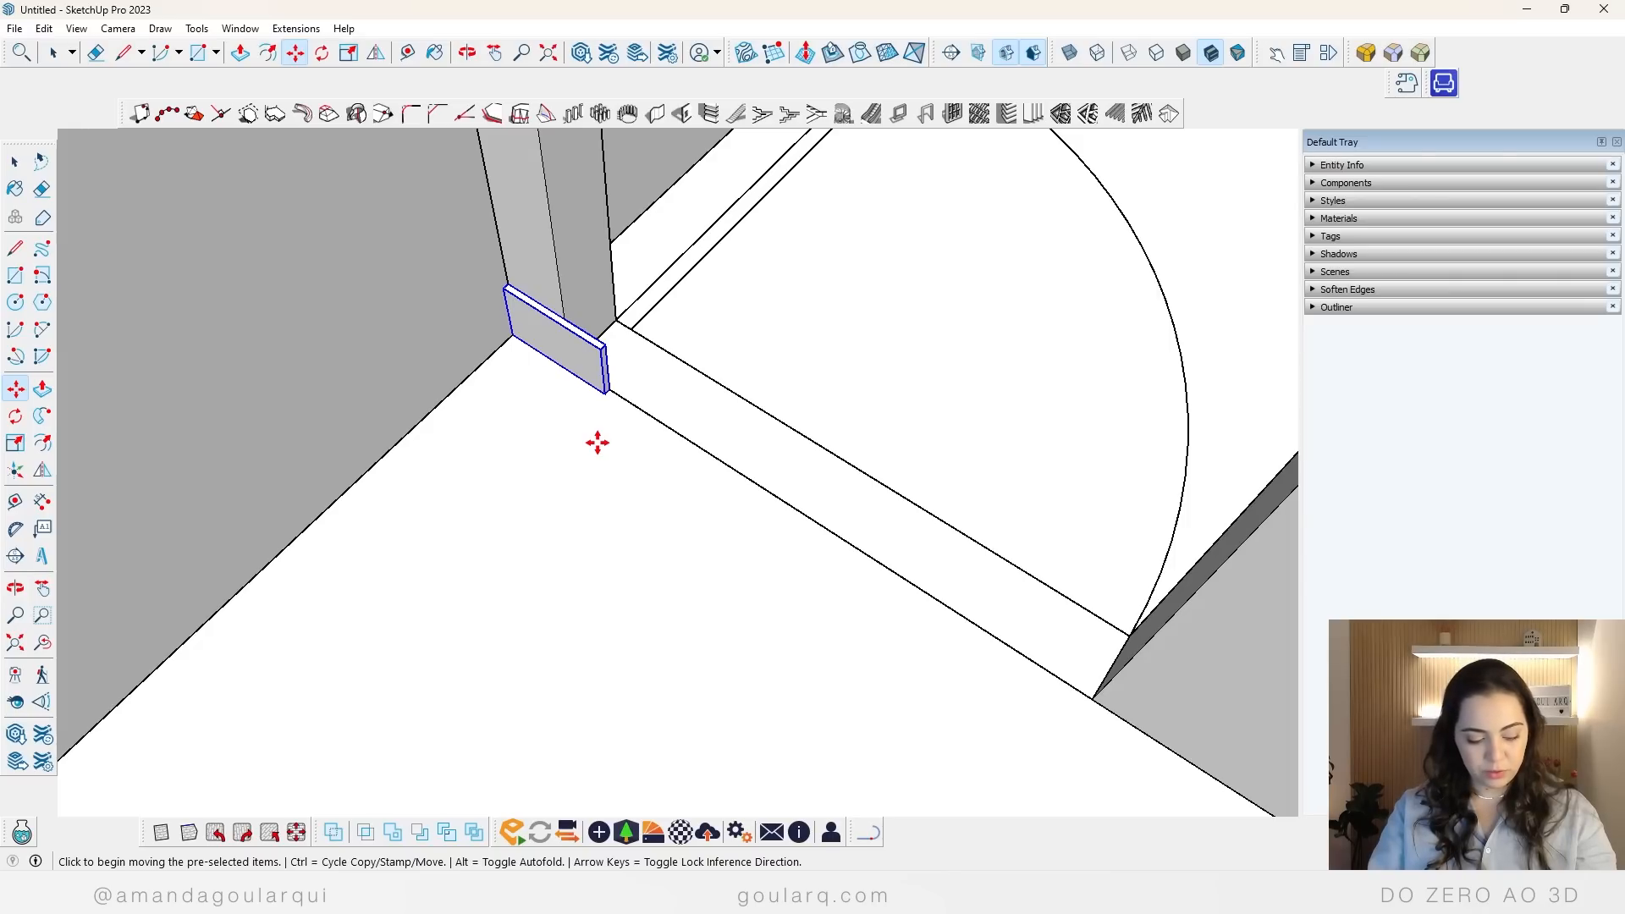
Step: Copy the baseboard a short distance forward from the original, onto the living room floor
key(ctrl)
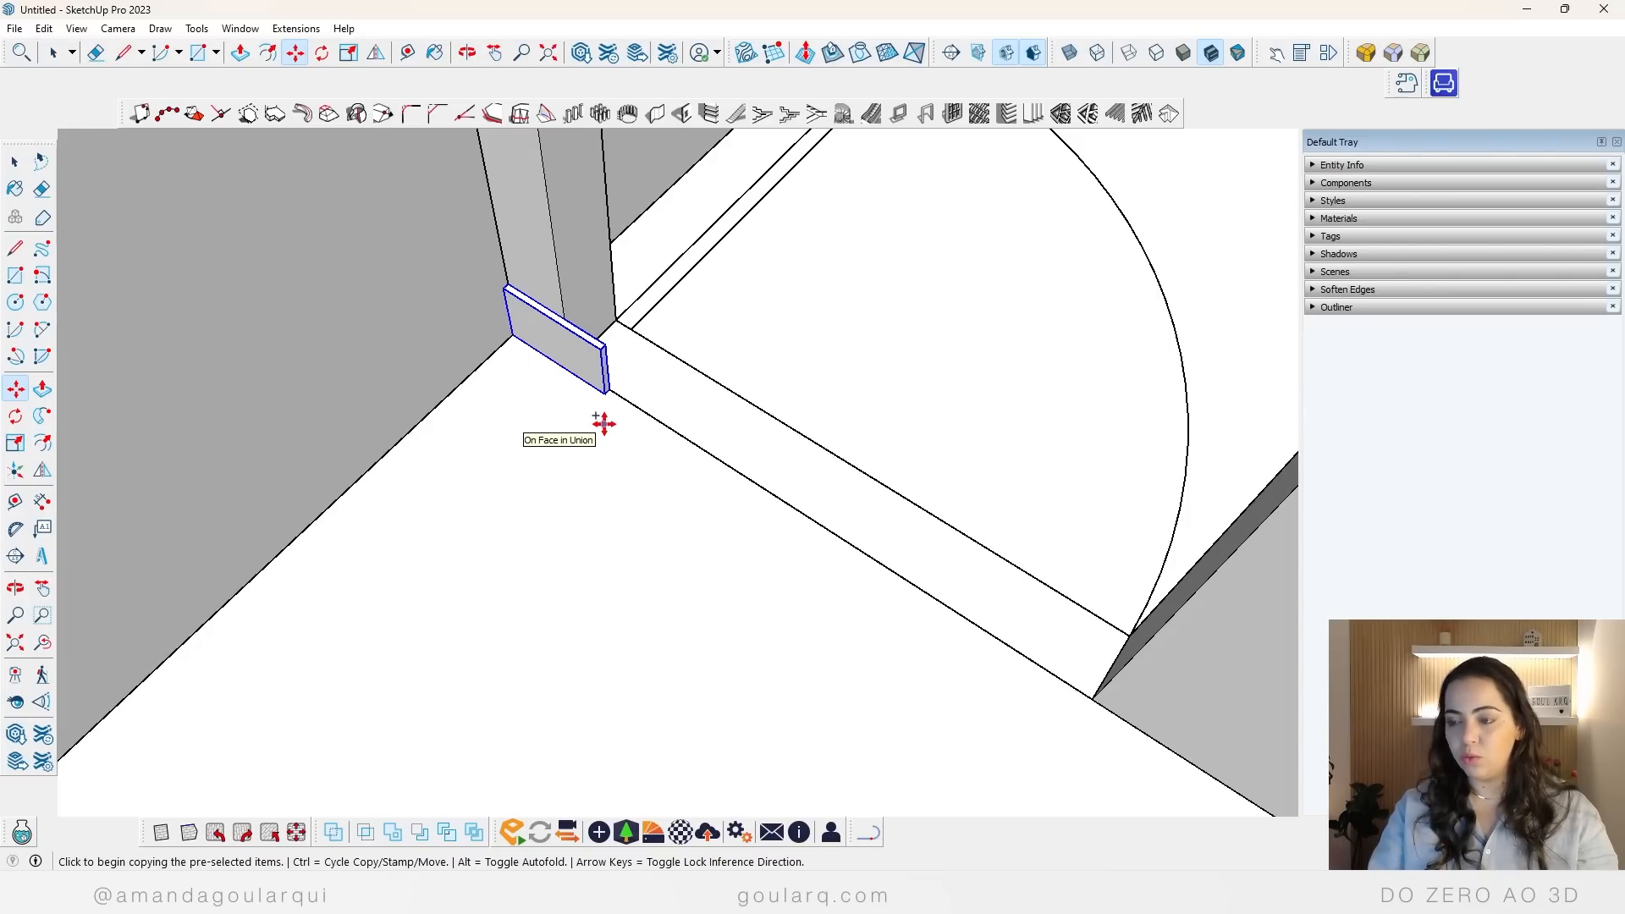
click(604, 423)
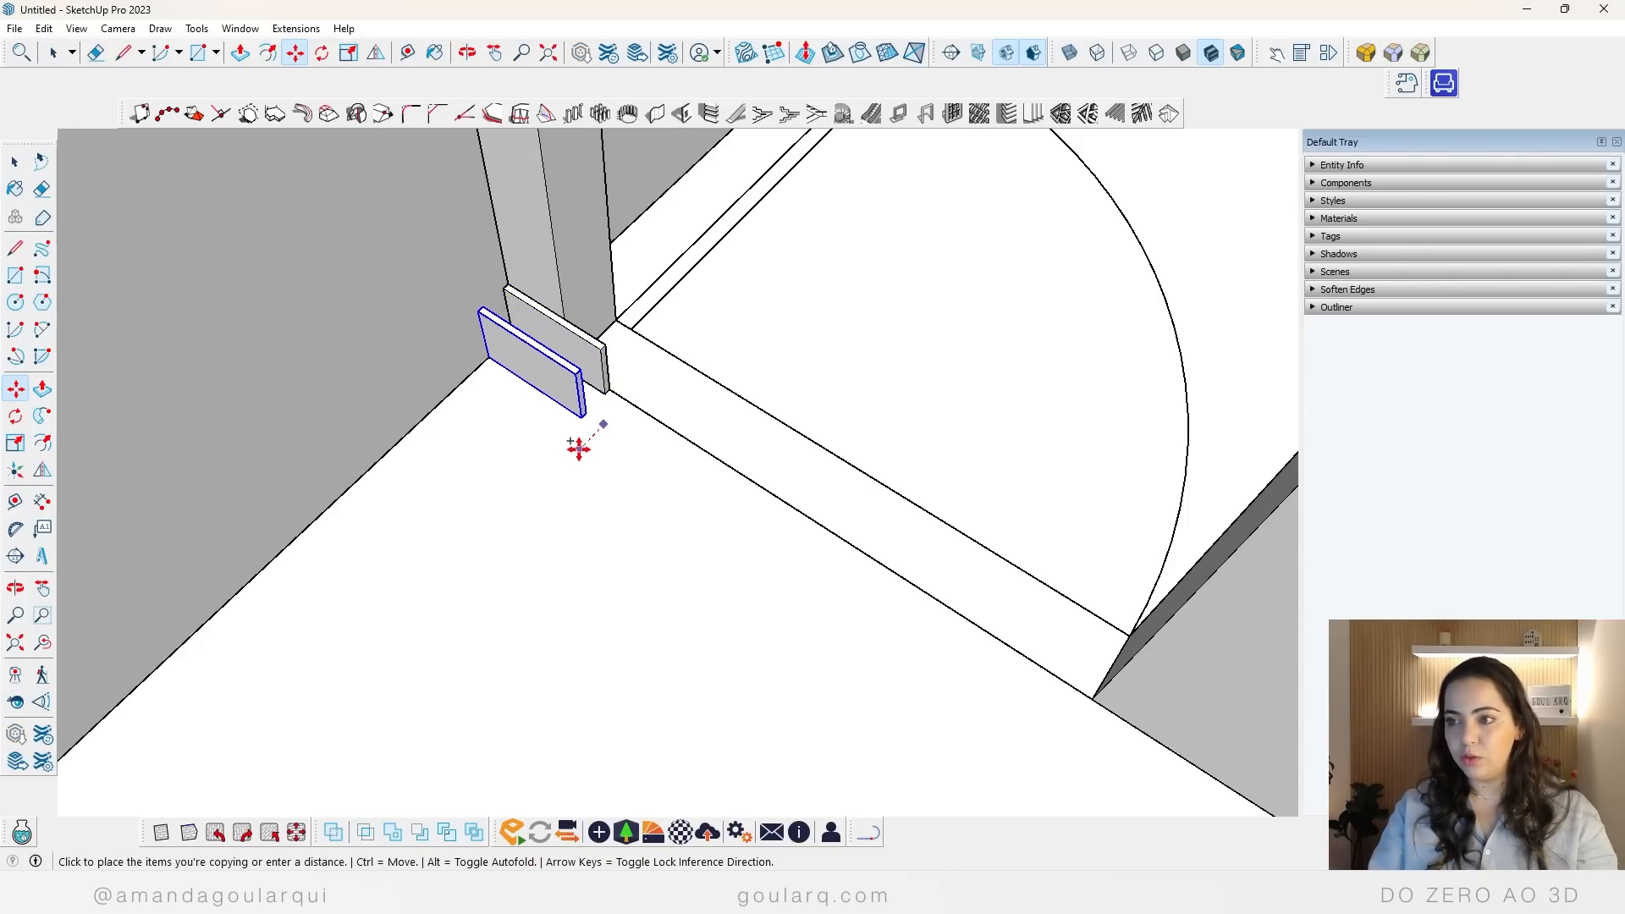
click(575, 457)
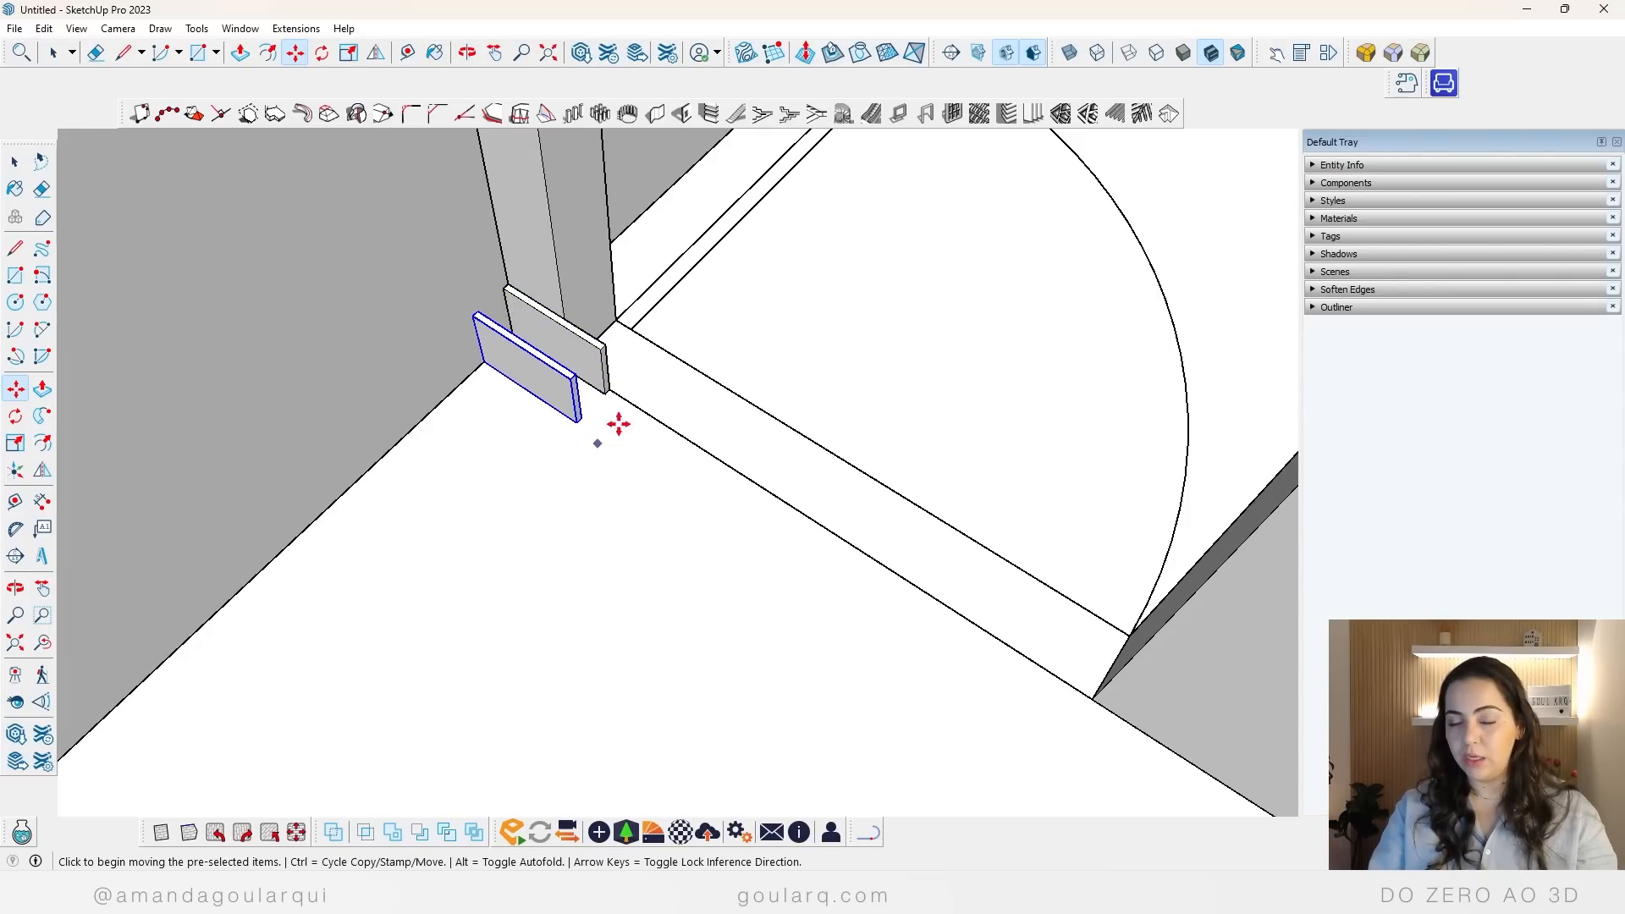
Step: Rotate the copied baseboard about its centre so it stands perpendicular to the original and parallel to the bathroom wall
scroll(506, 330, up, 3)
scroll(506, 330, up, 2)
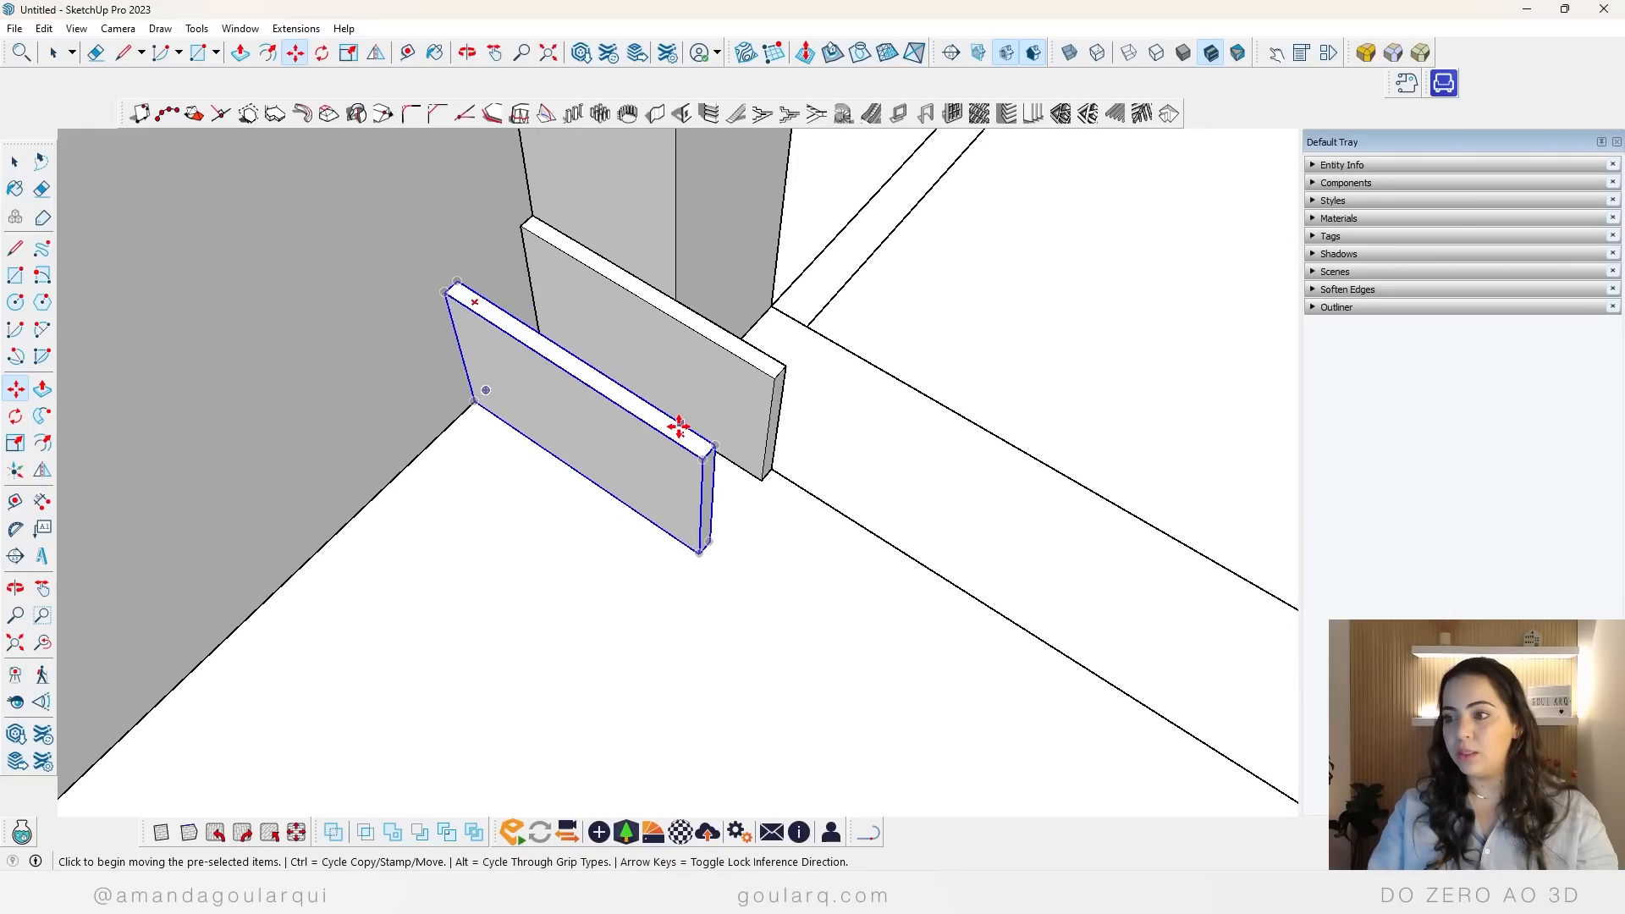
mouse_move(679, 434)
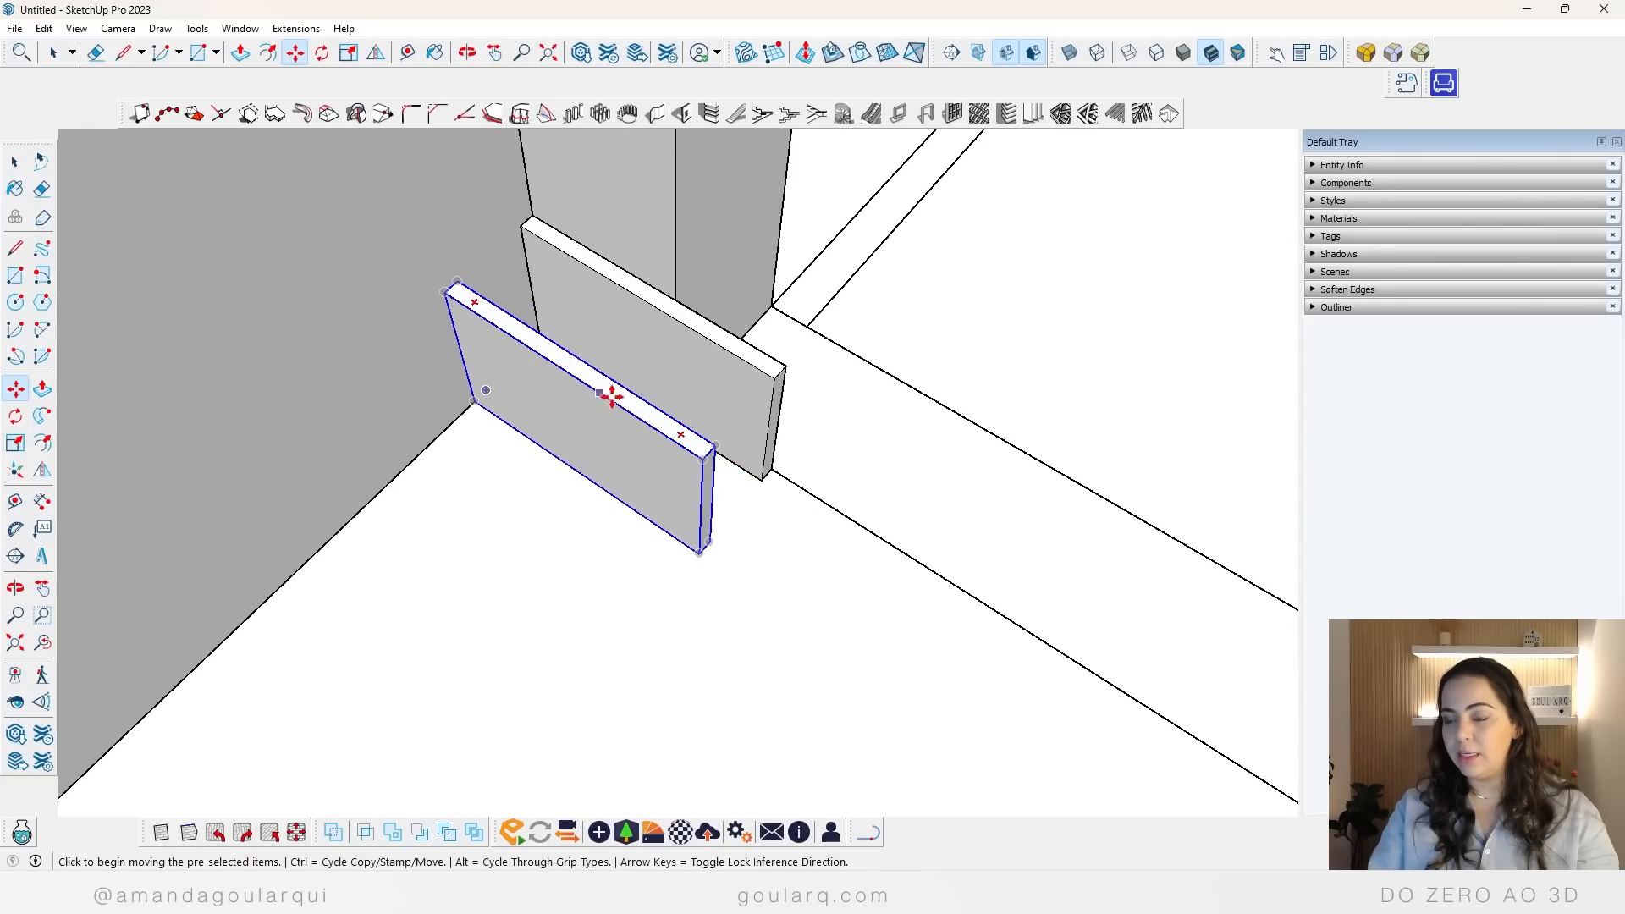
scroll(584, 364, up, 6)
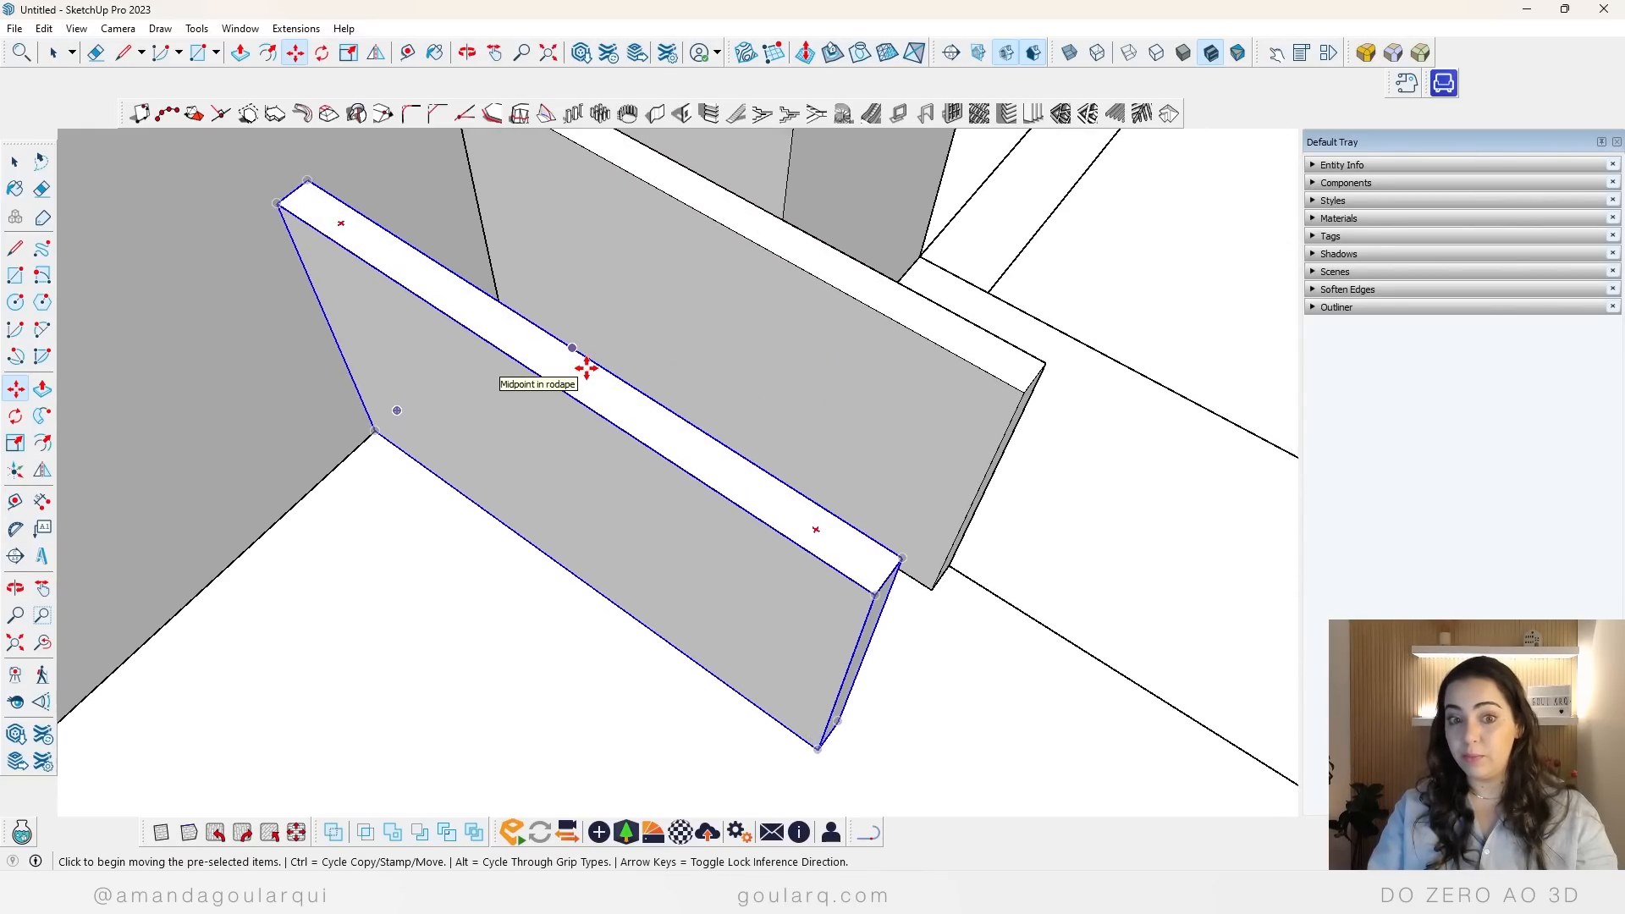
scroll(587, 368, down, 5)
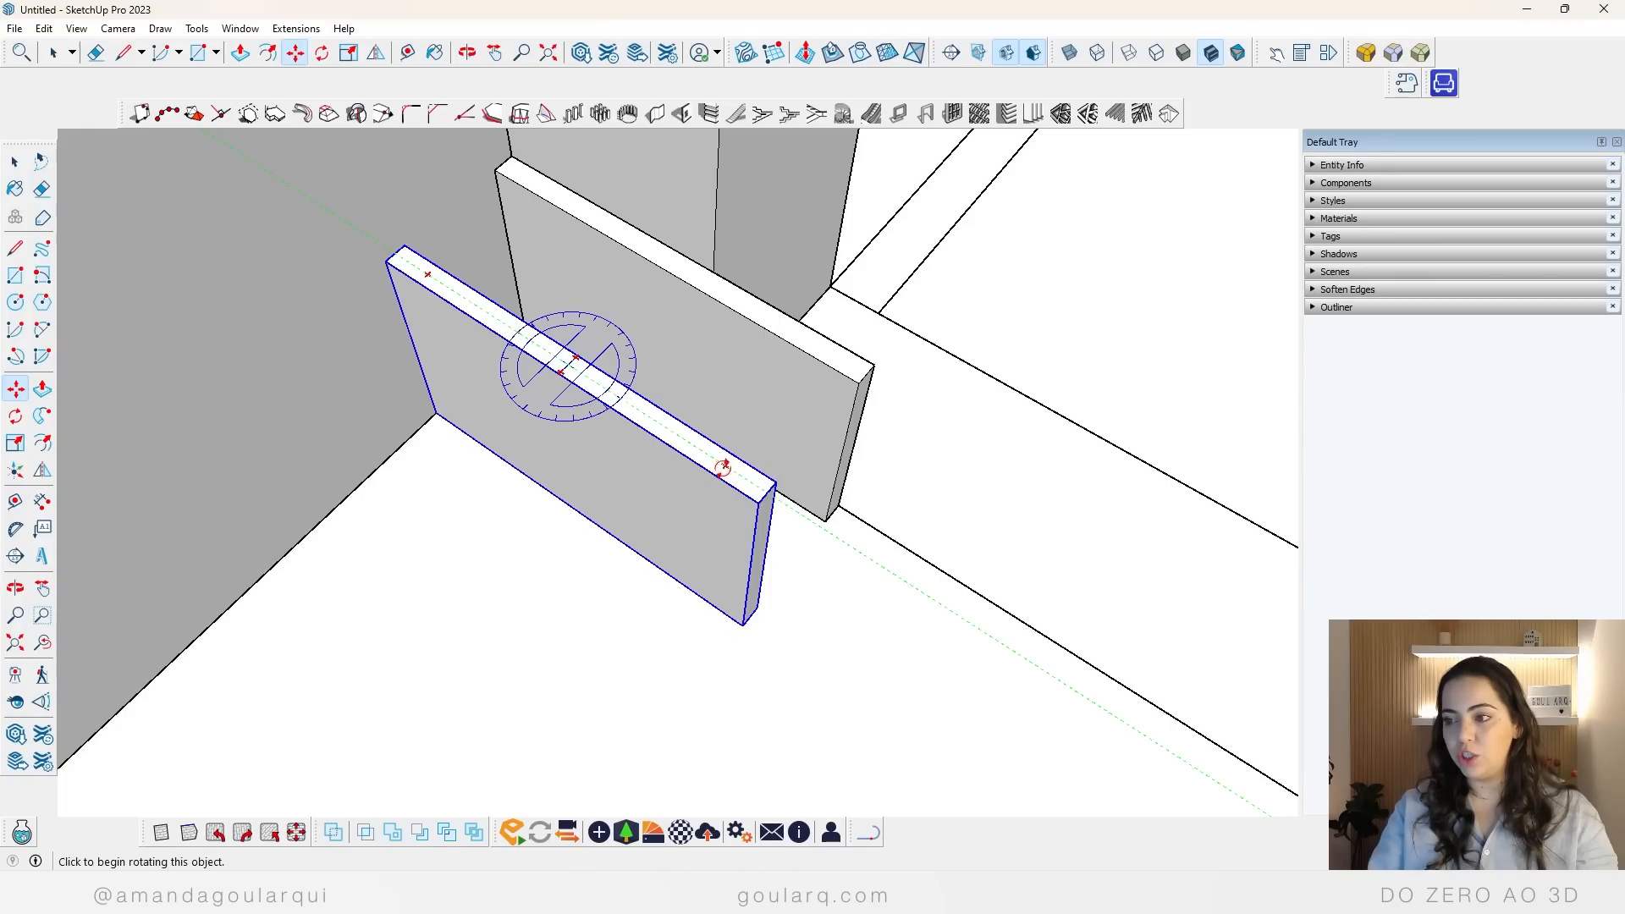
scroll(724, 467, up, 6)
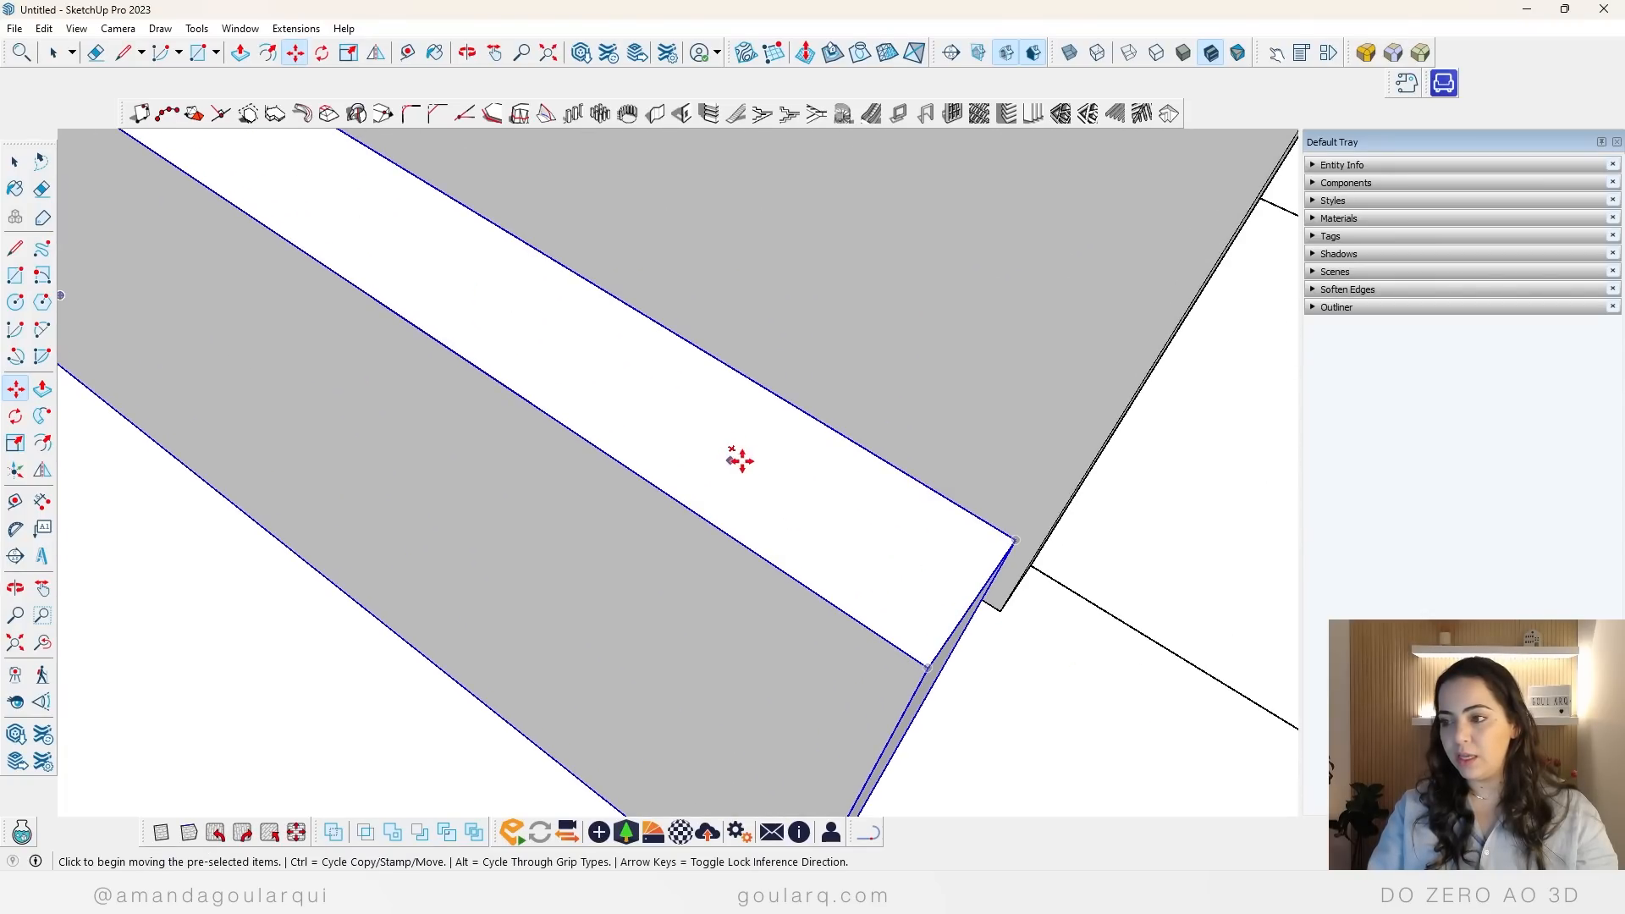
scroll(740, 460, up, 5)
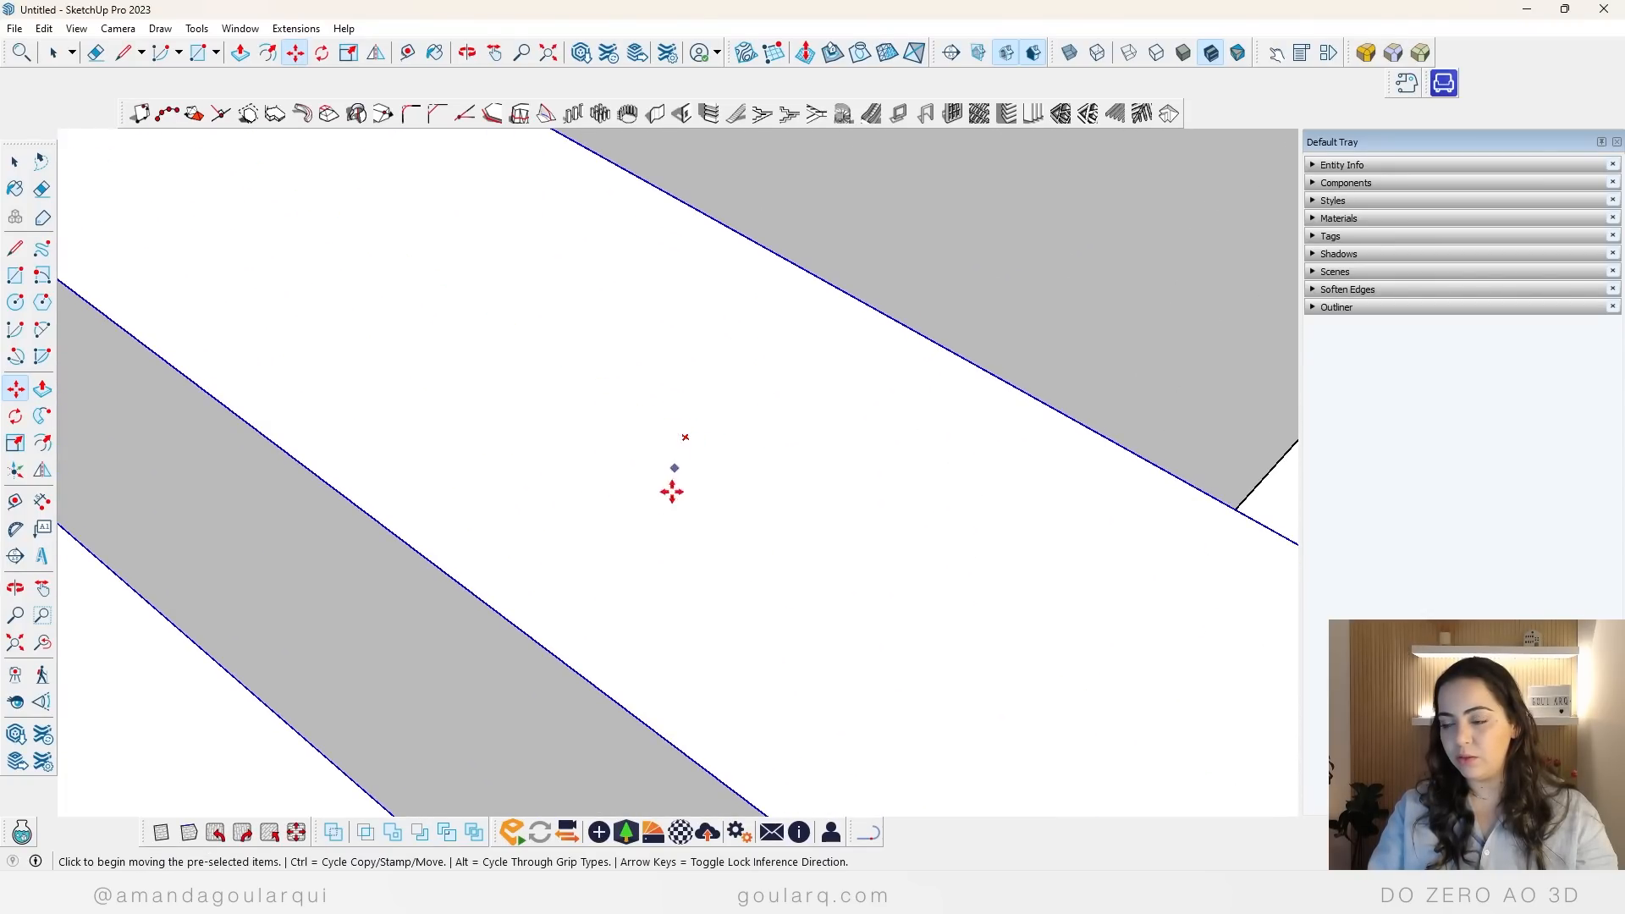
scroll(671, 493, down, 8)
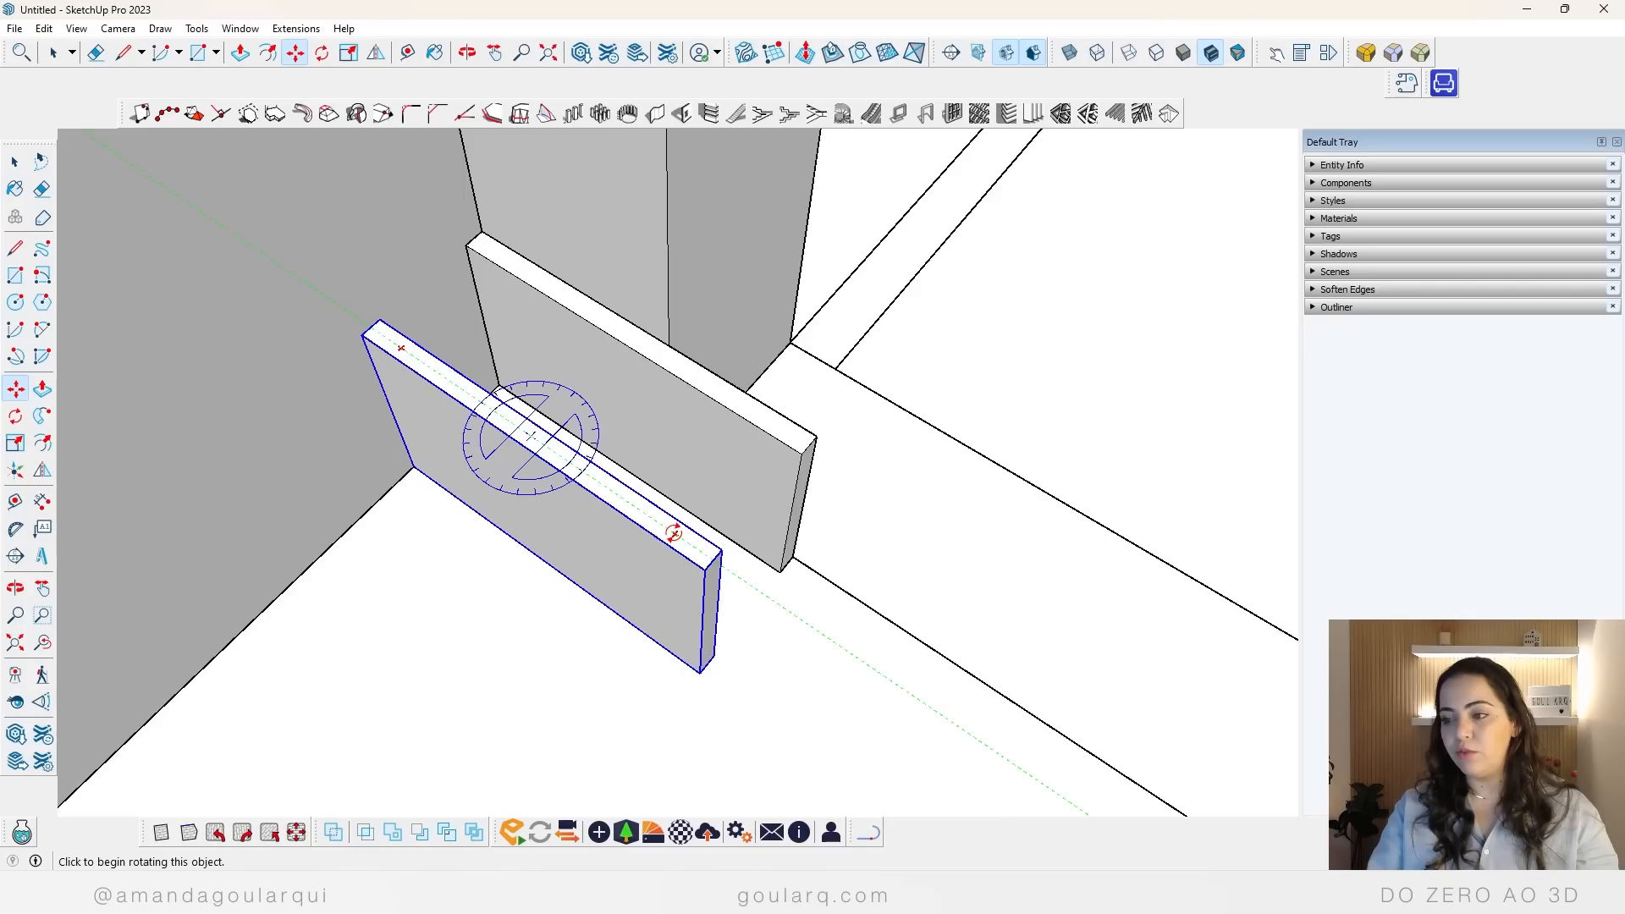
click(673, 533)
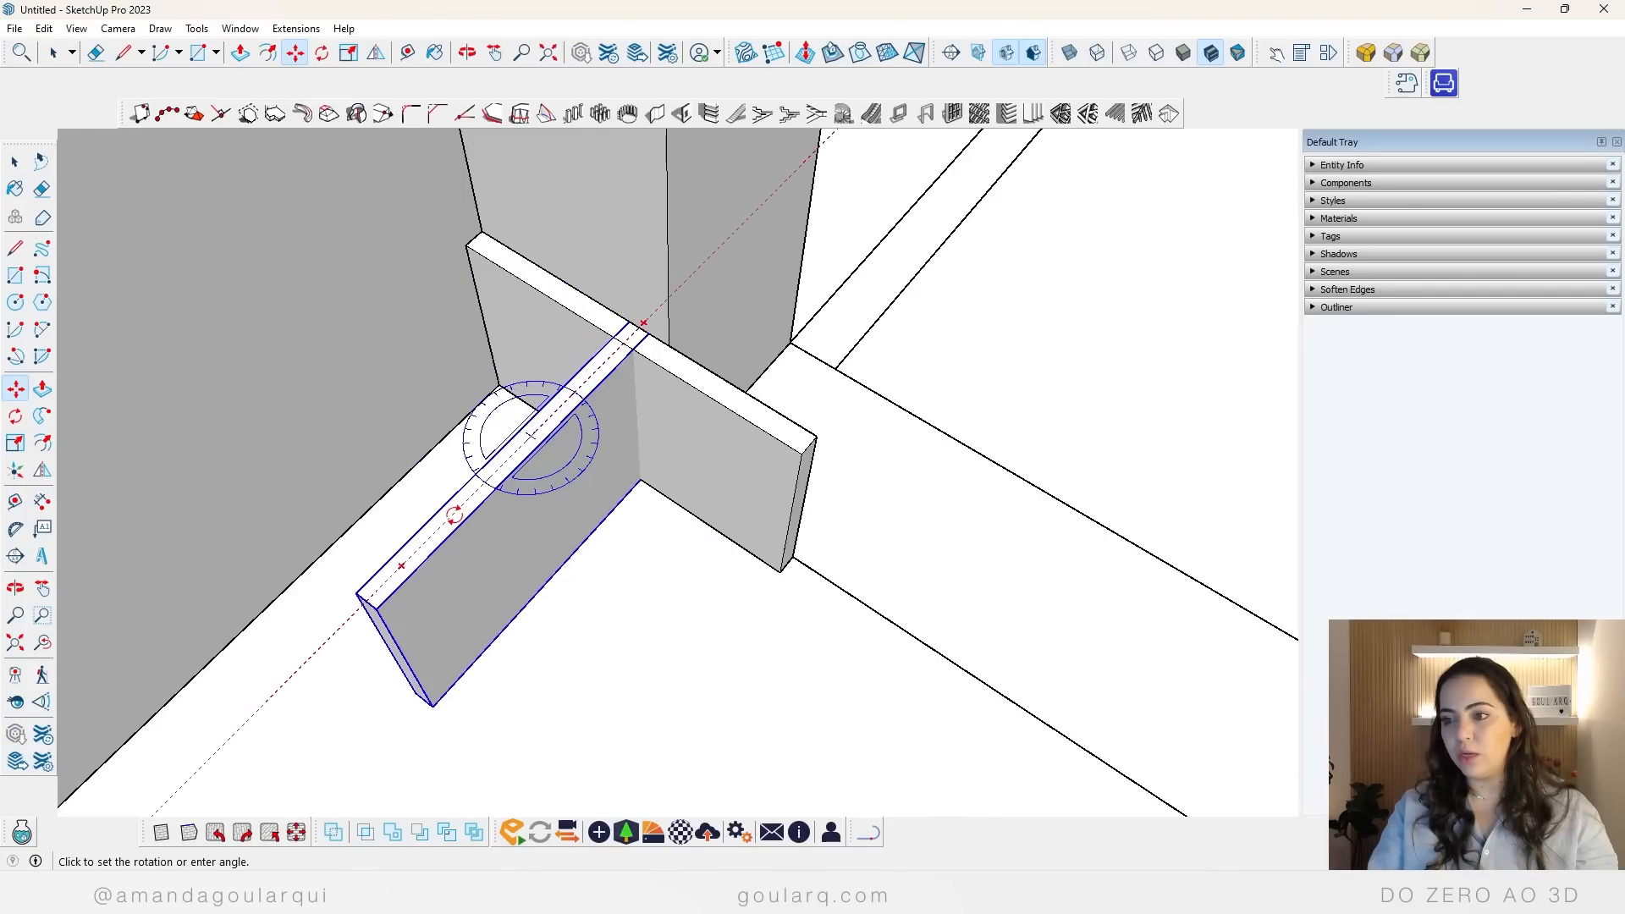
click(453, 512)
Step: Move the rotated baseboard against the bathroom wall and snap its end into the wall corner beside the bedroom doorway
scroll(626, 459, down, 3)
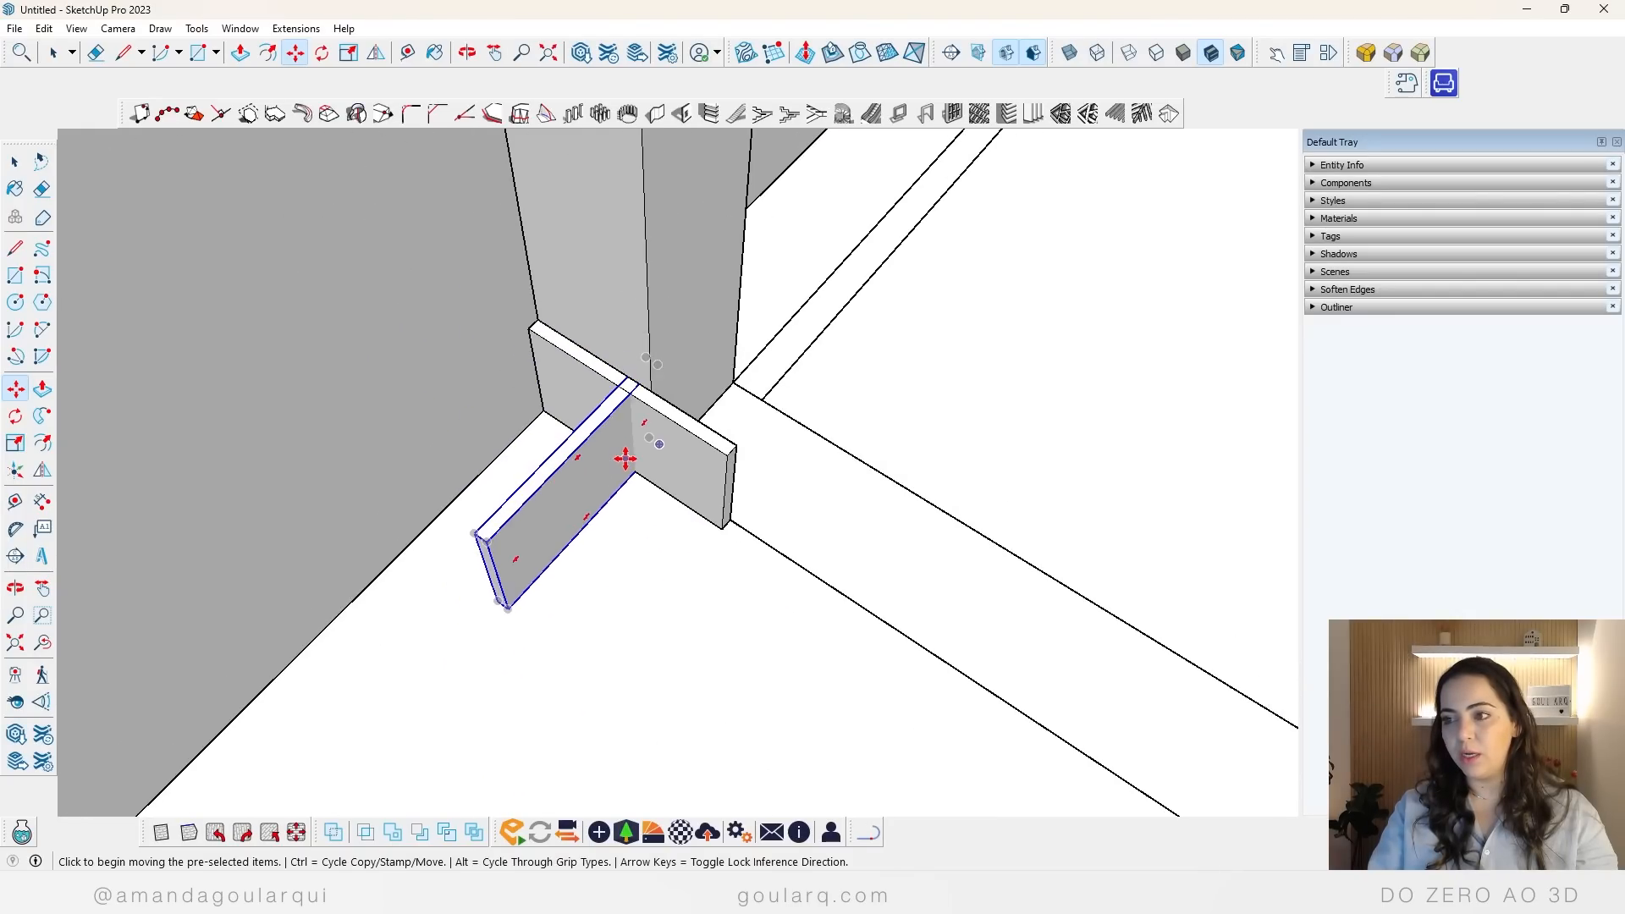
click(629, 522)
click(453, 616)
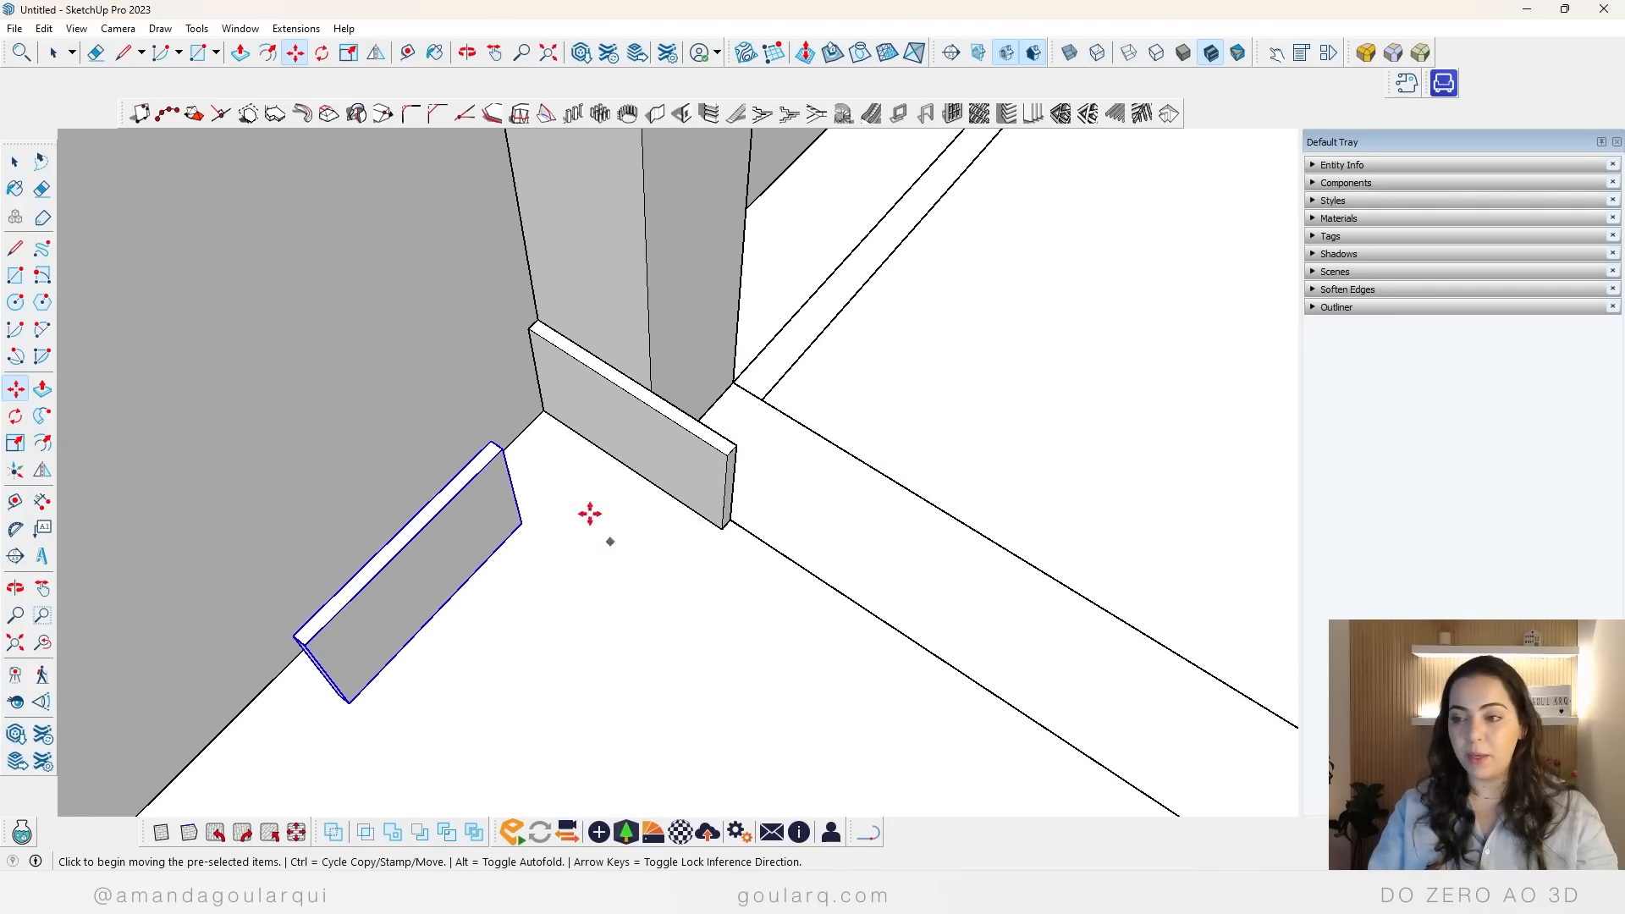
click(496, 440)
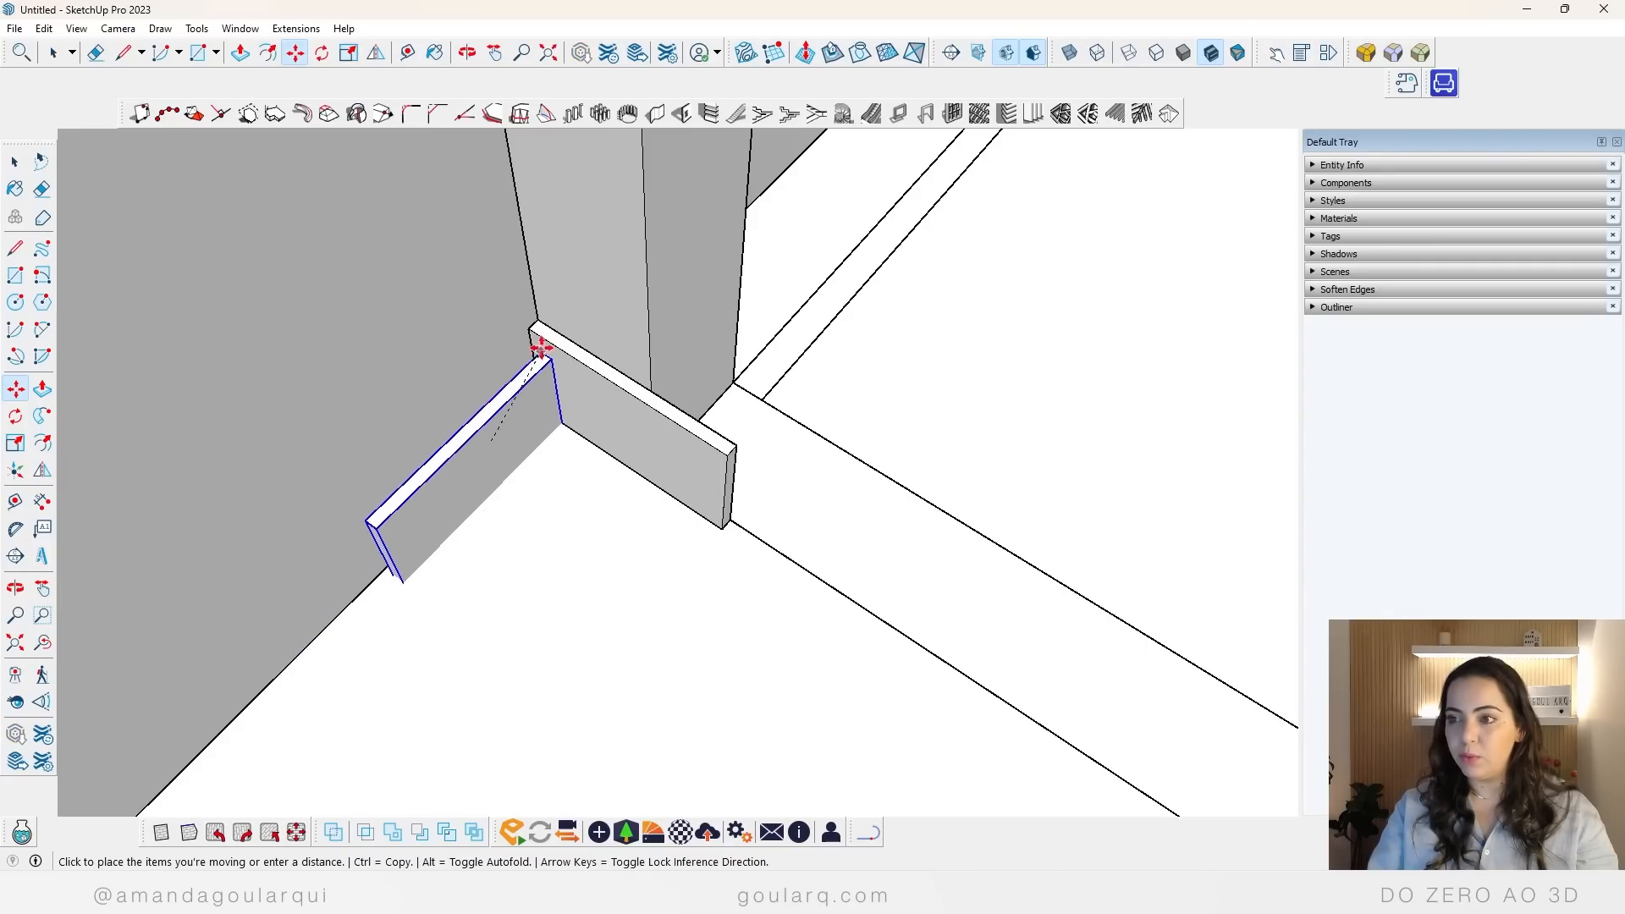
click(540, 335)
Step: Scale the rotated baseboard lengthwise along the wall from the corner to the edge of the bathroom doorway
scroll(573, 348, down, 1)
scroll(573, 348, down, 4)
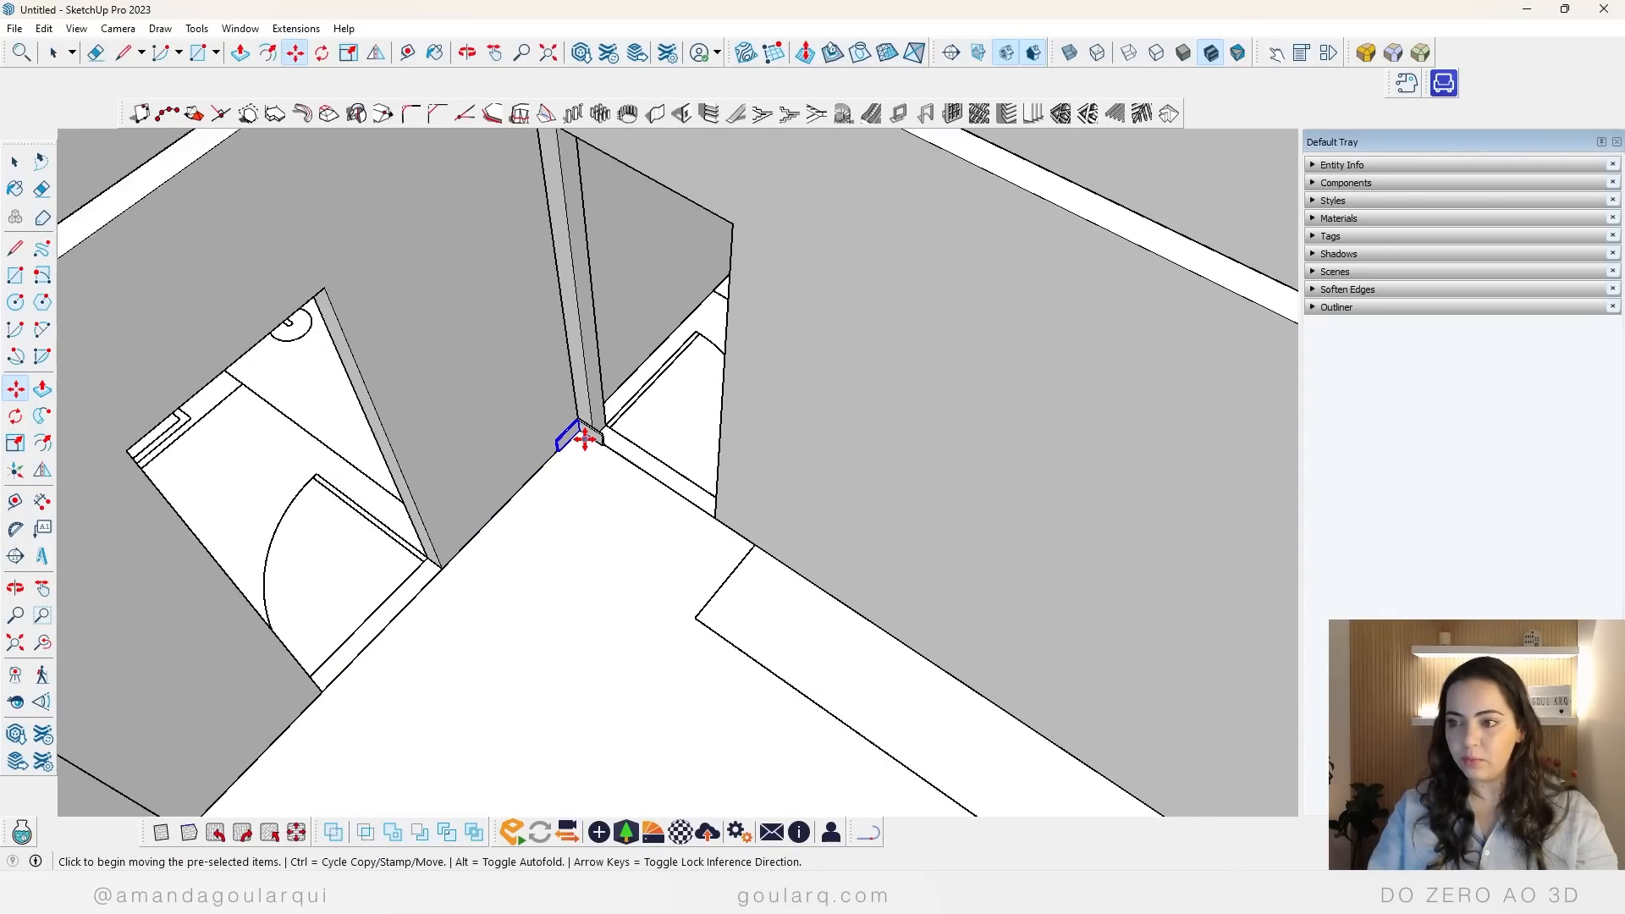
scroll(627, 533, up, 1)
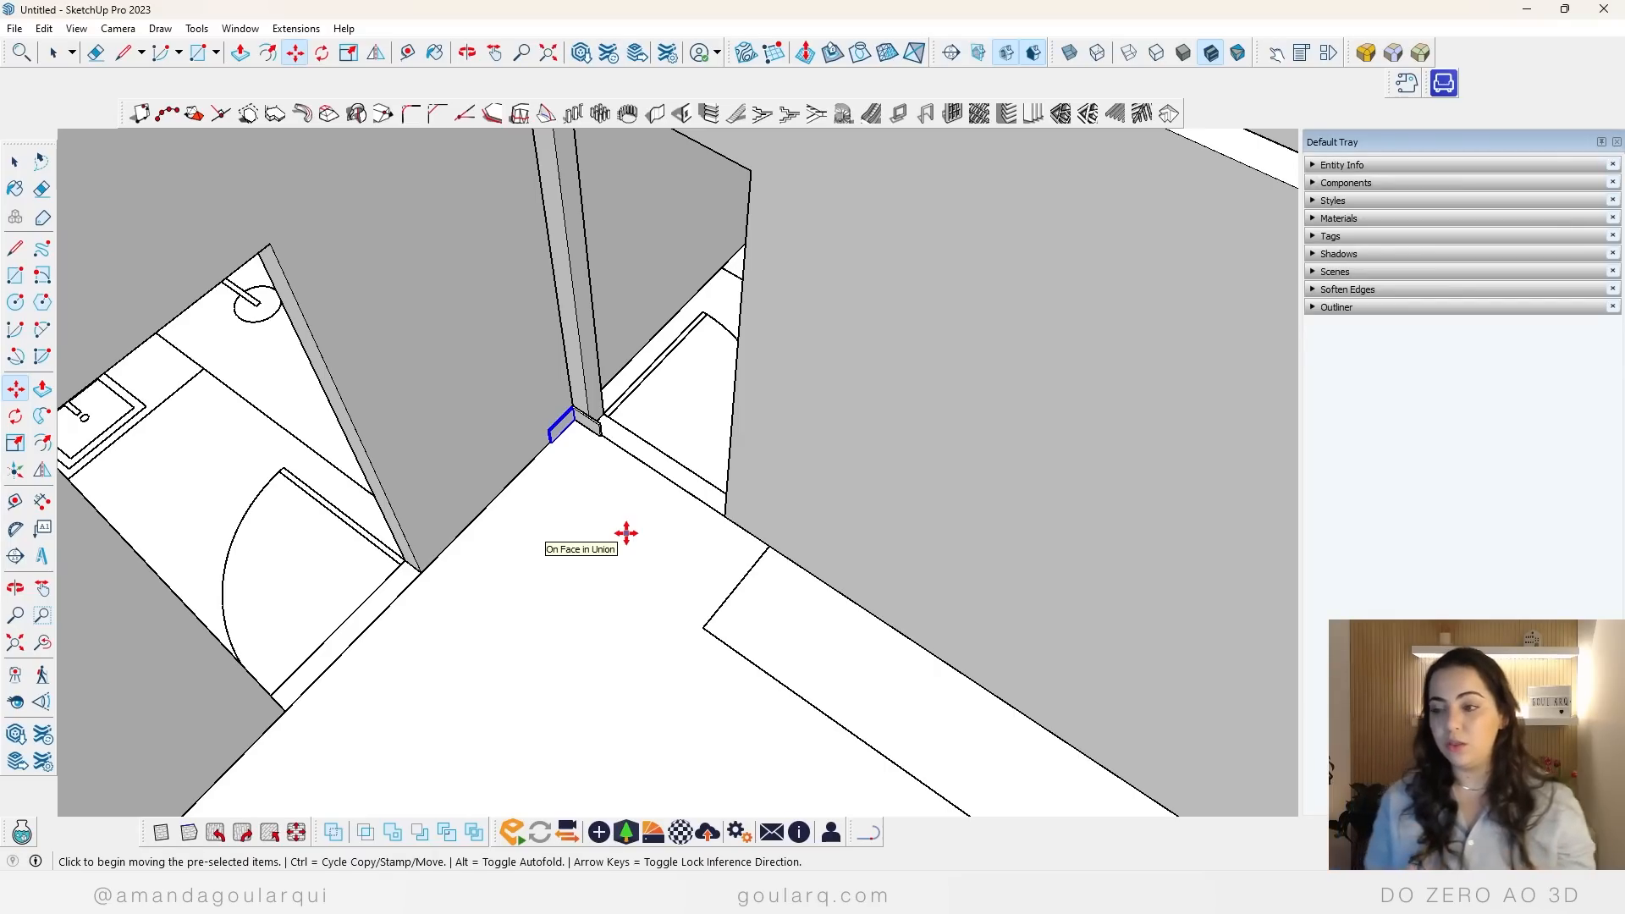
key(s)
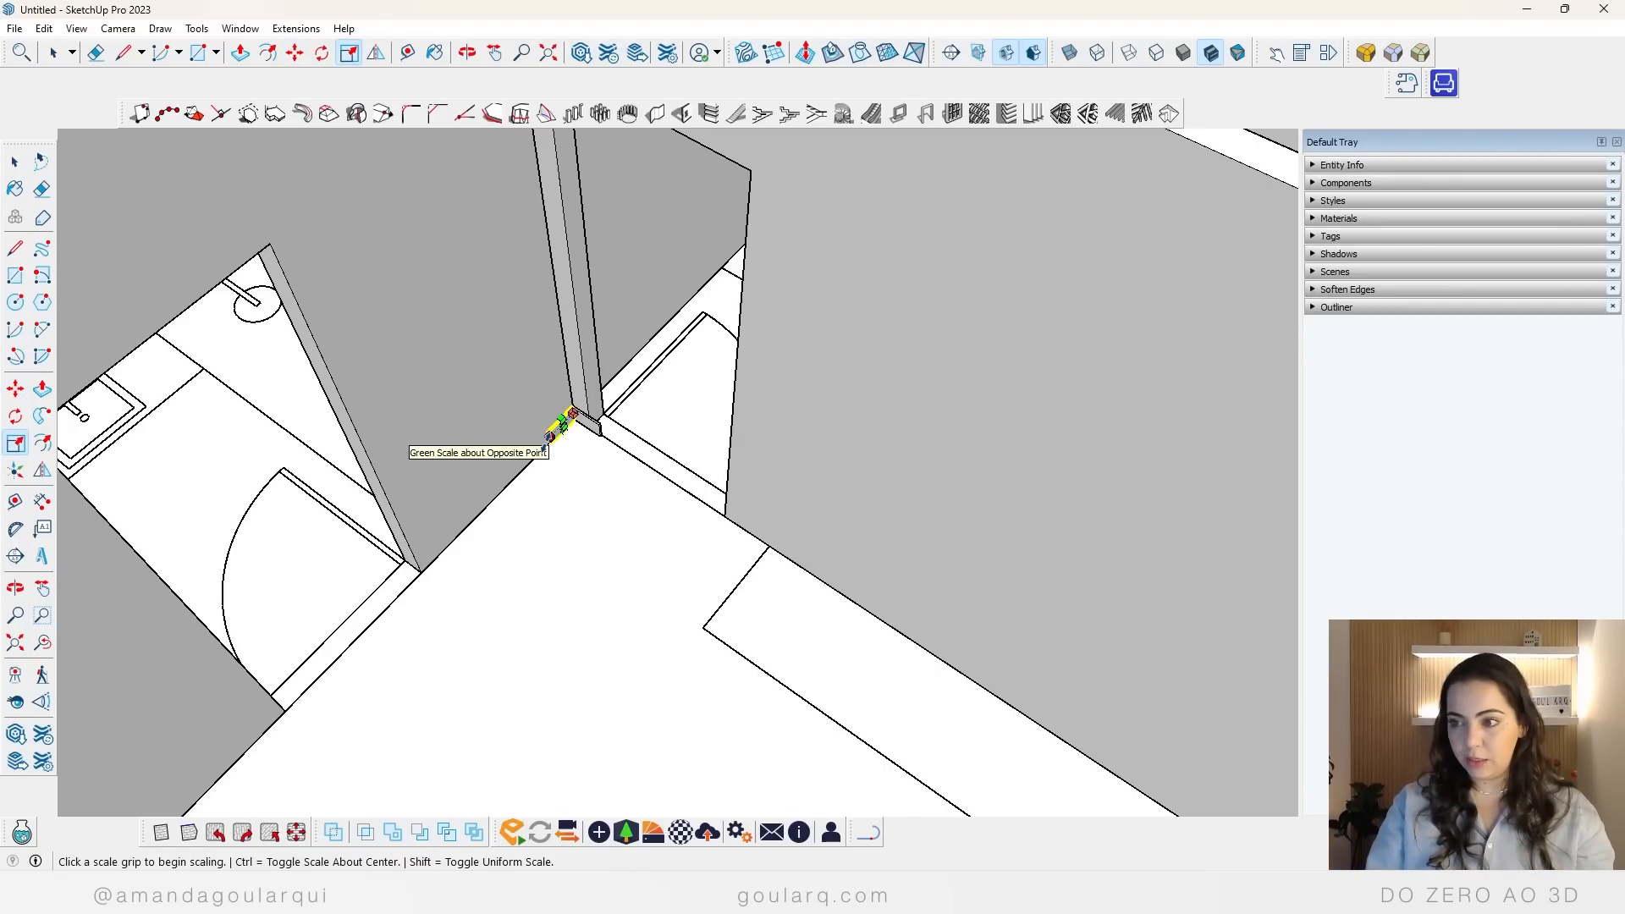
click(556, 428)
click(346, 404)
key(space)
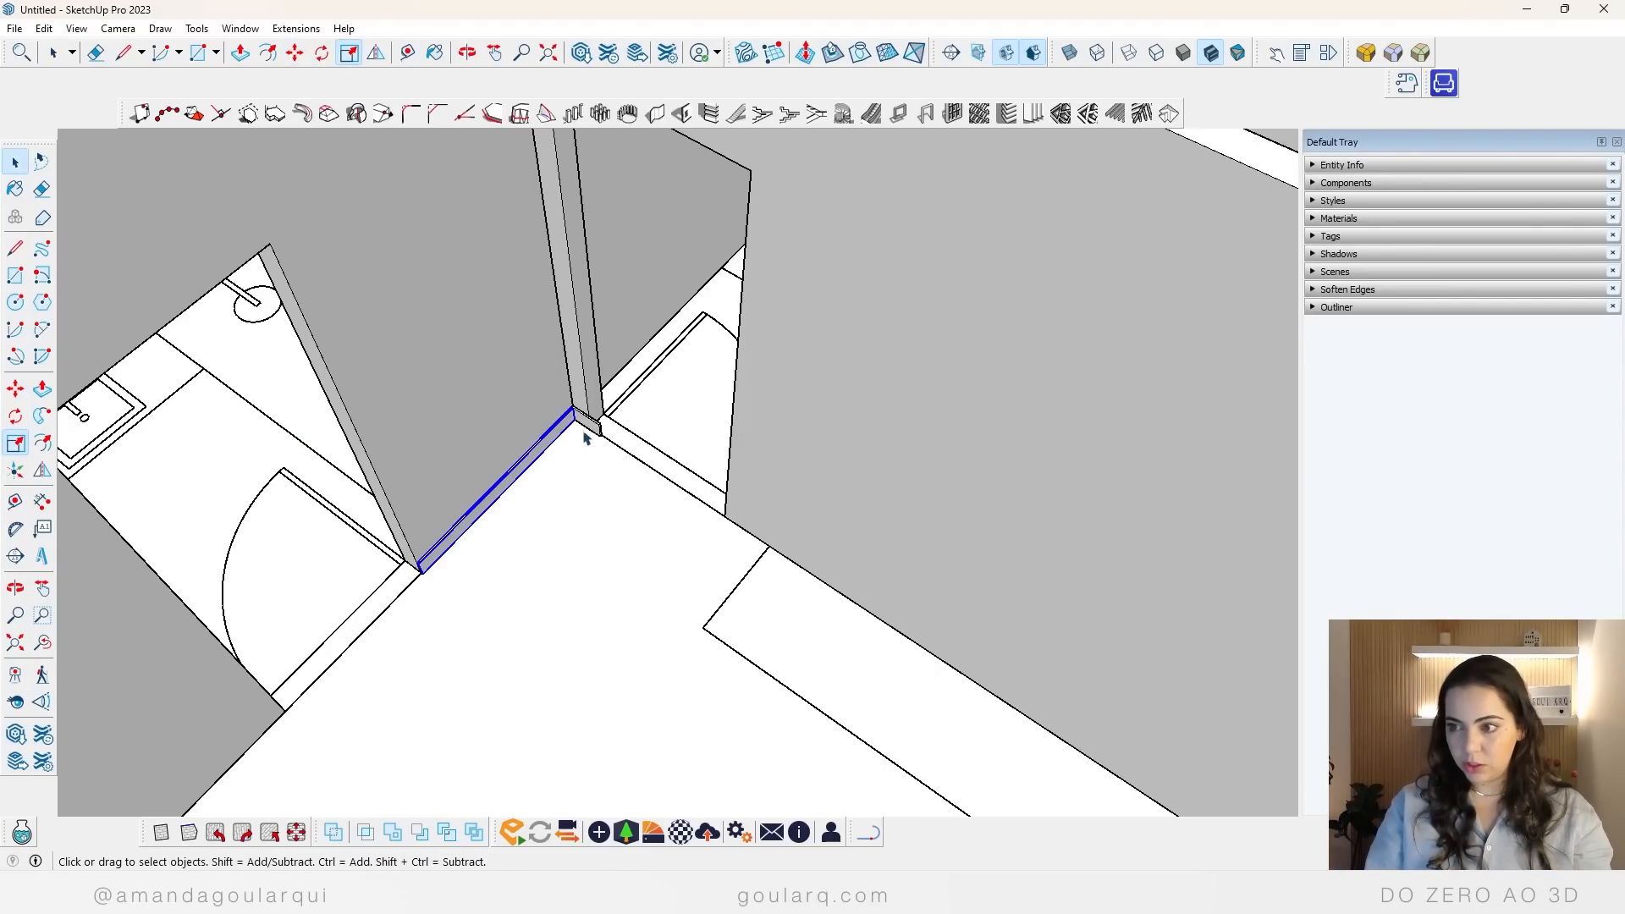
Step: Scale the original baseboard lengthwise so it ends flush with the short wall segment at the bedroom doorway
click(590, 430)
key(s)
click(590, 428)
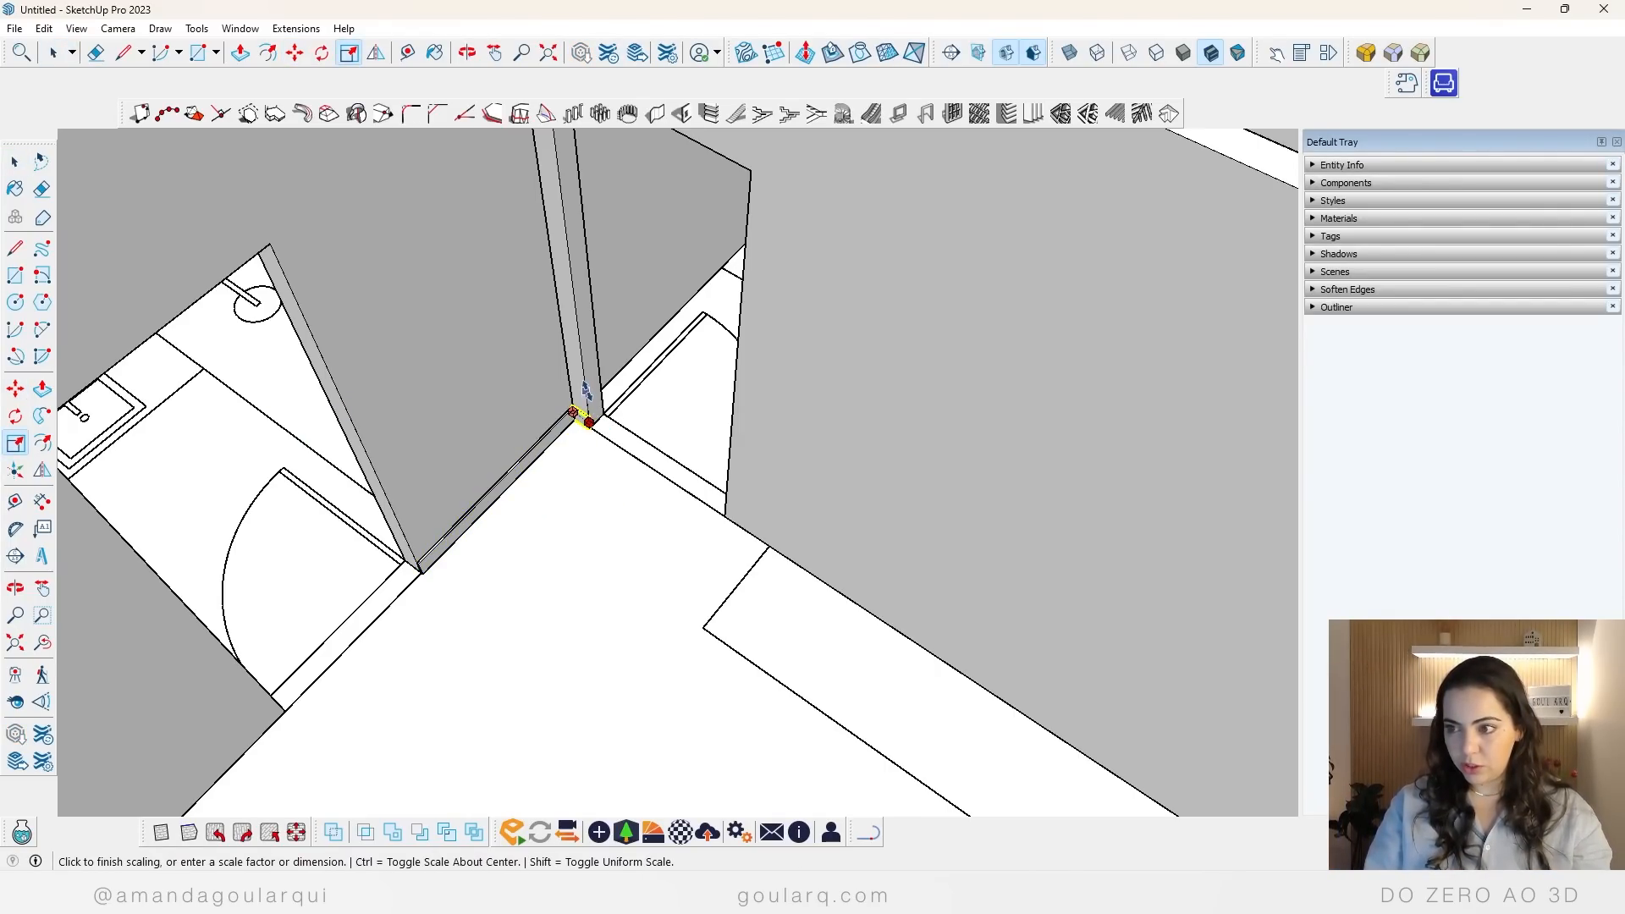
click(590, 426)
key(space)
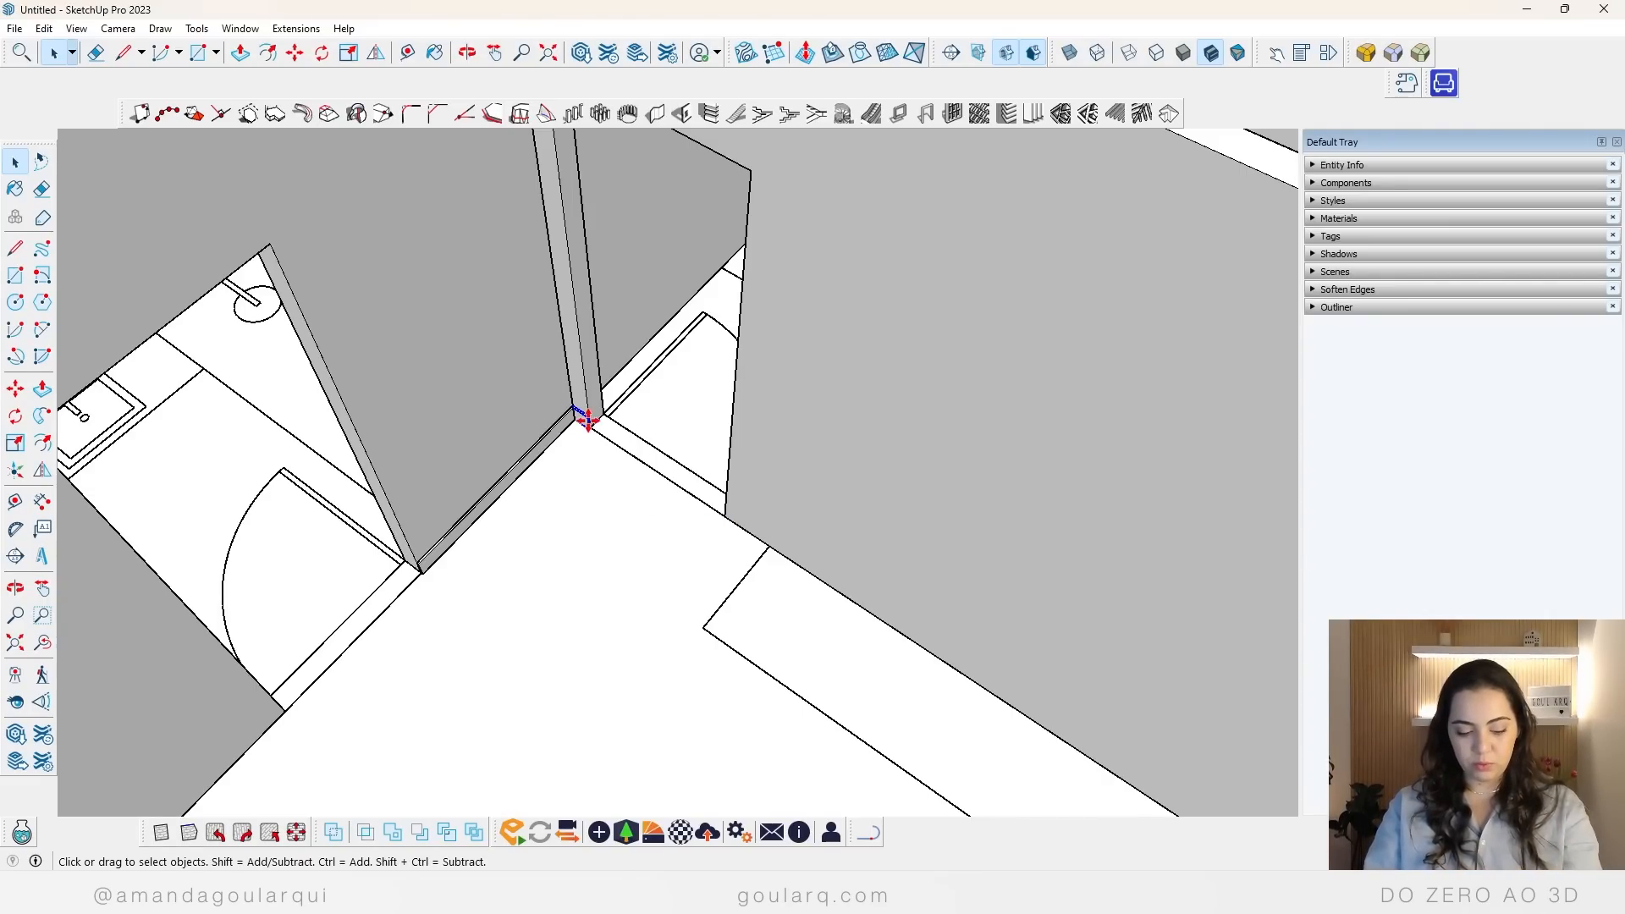
Step: Copy the short baseboard across the bedroom doorway to the base of the long living room wall
key(m)
scroll(587, 418, up, 5)
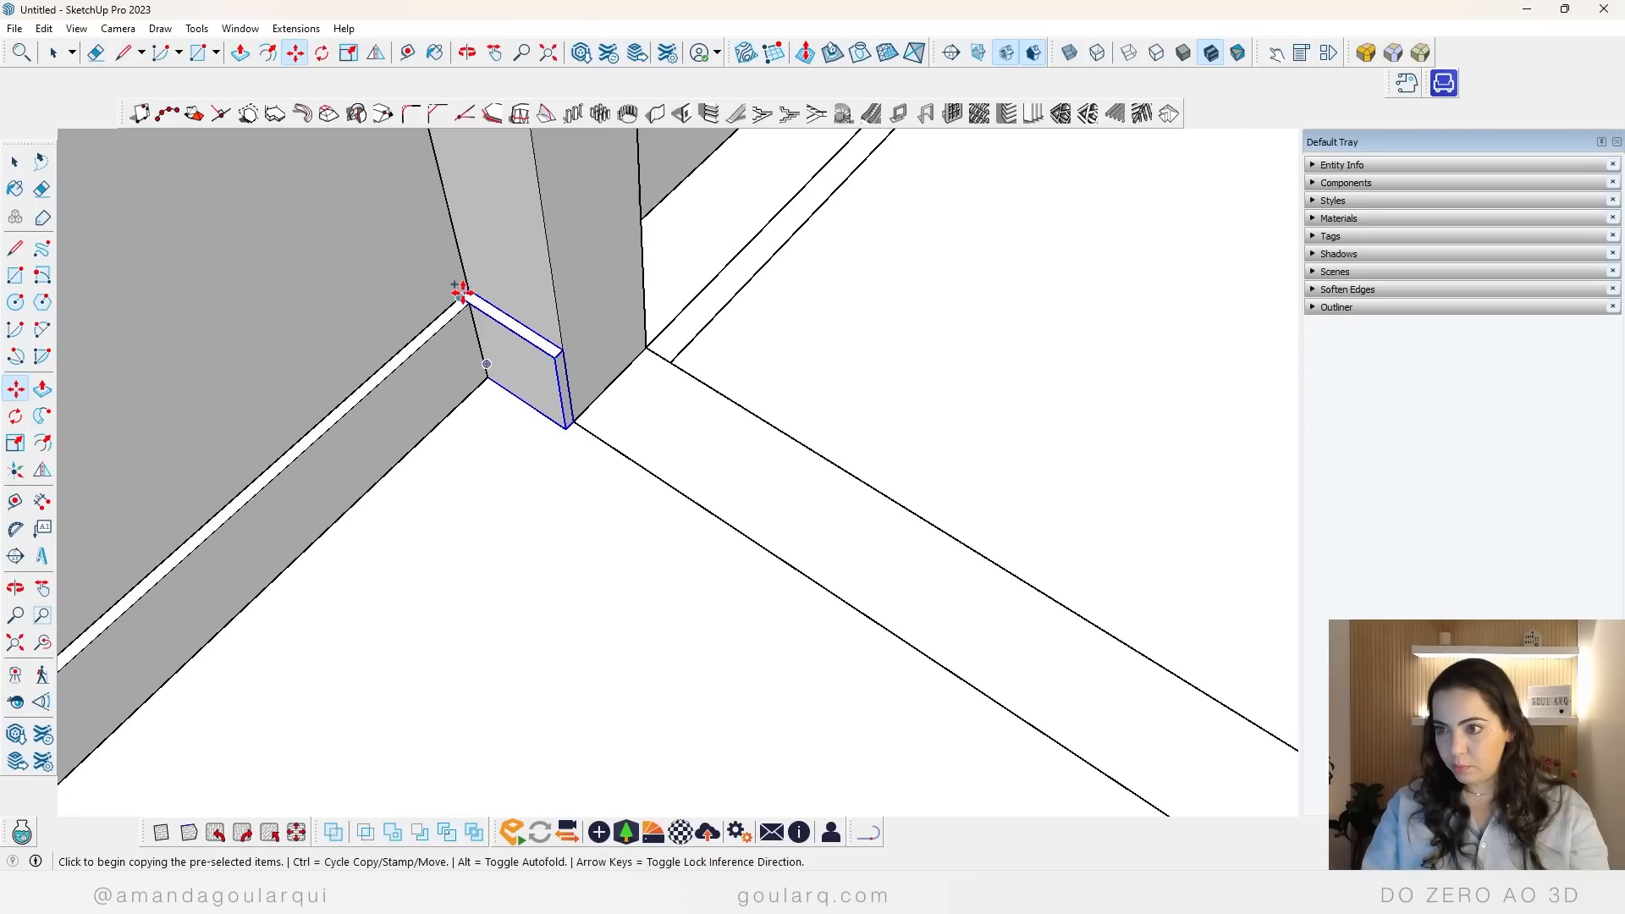
click(492, 383)
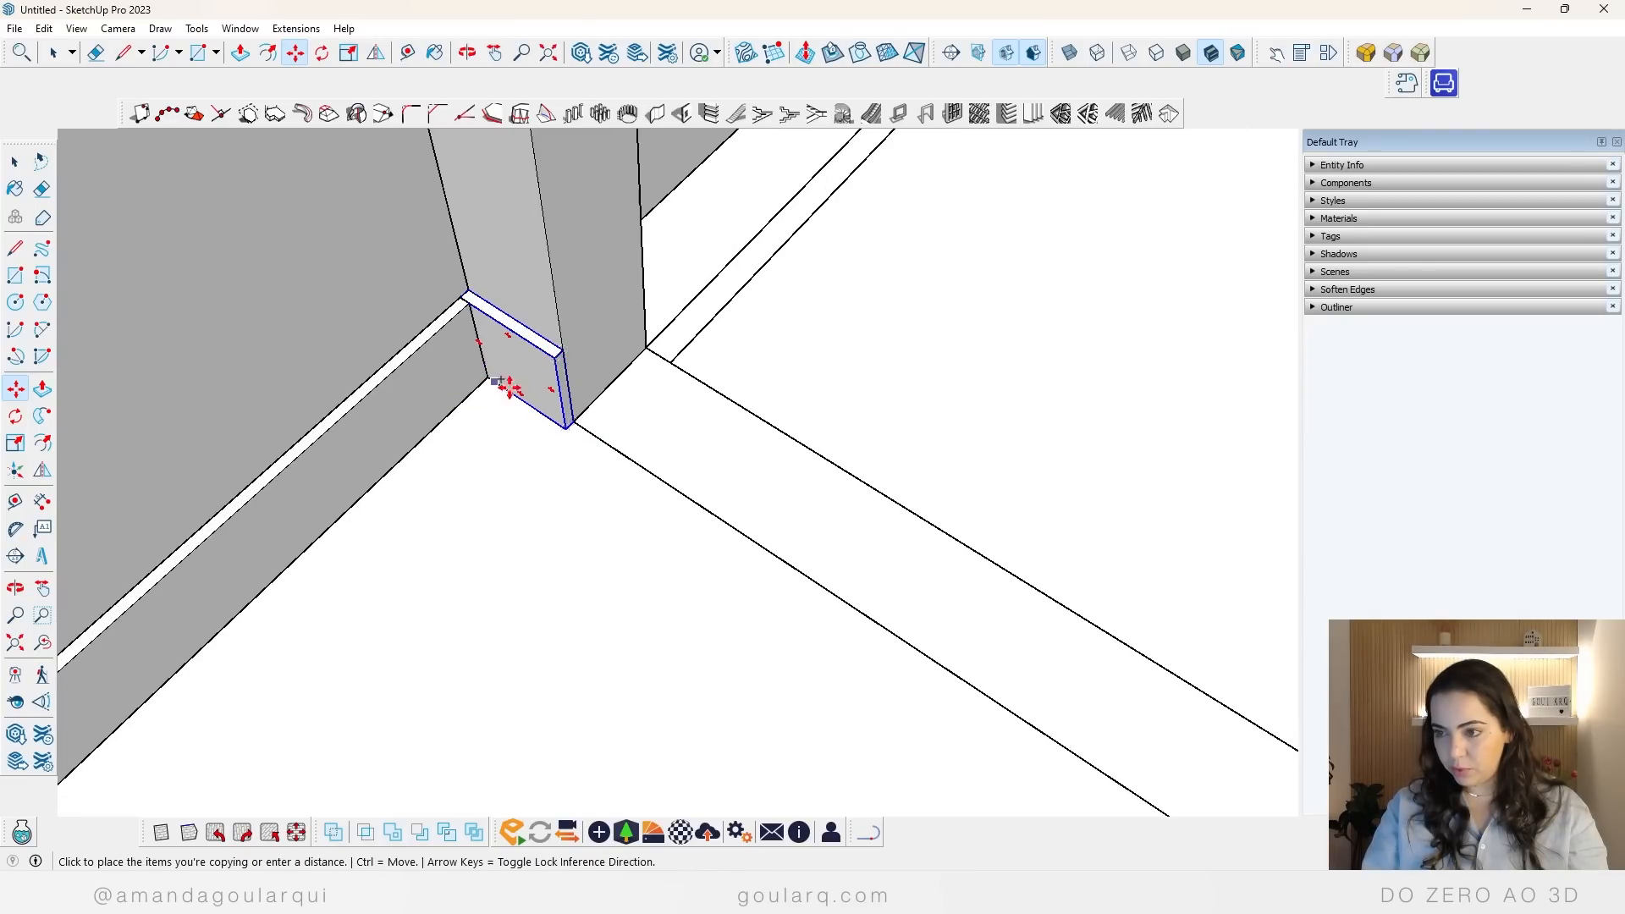
scroll(563, 419, down, 6)
click(800, 588)
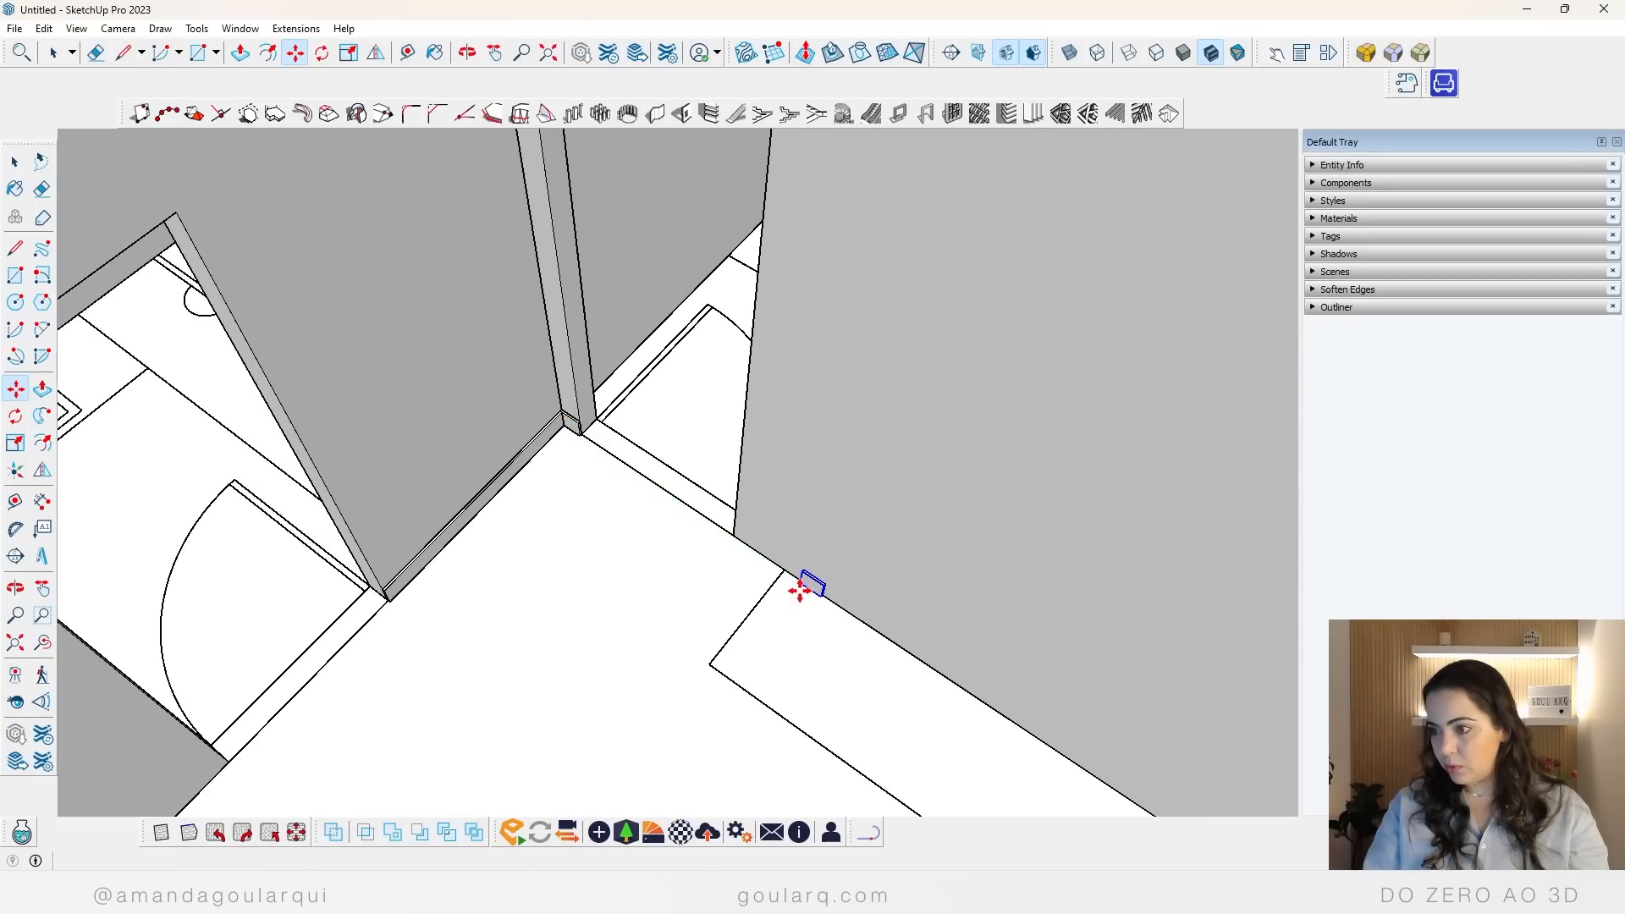
Step: Scale the copied baseboard in both directions to span from the bedroom doorway edge to the far corner at the window wall
scroll(915, 681, up, 3)
key(s)
click(694, 478)
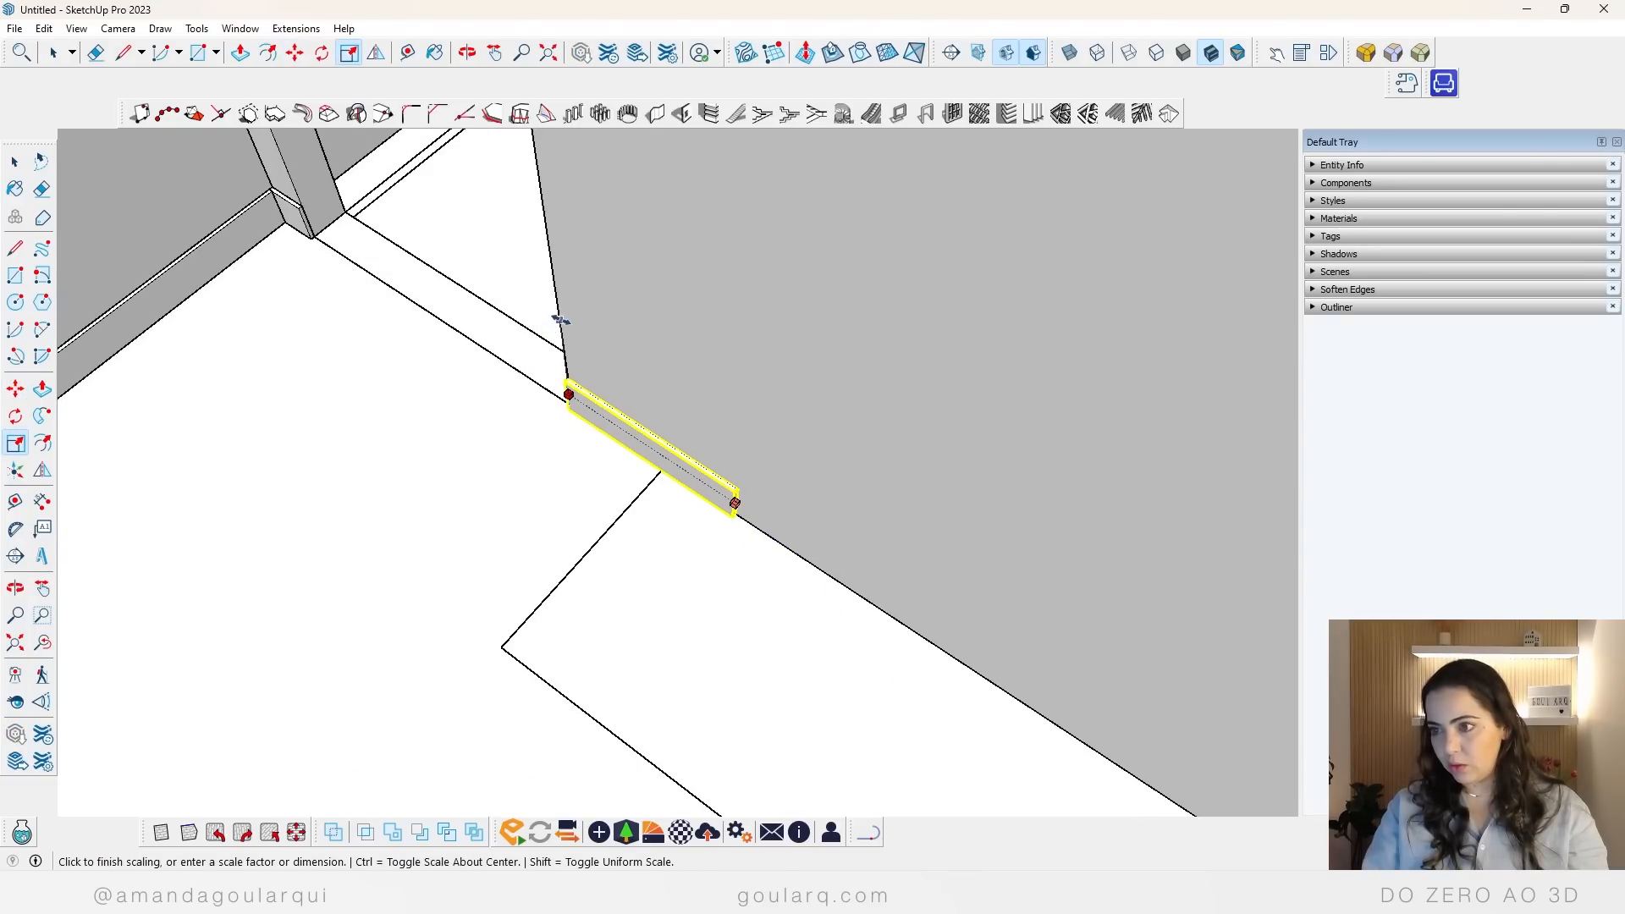
click(567, 392)
click(728, 498)
scroll(728, 498, down, 8)
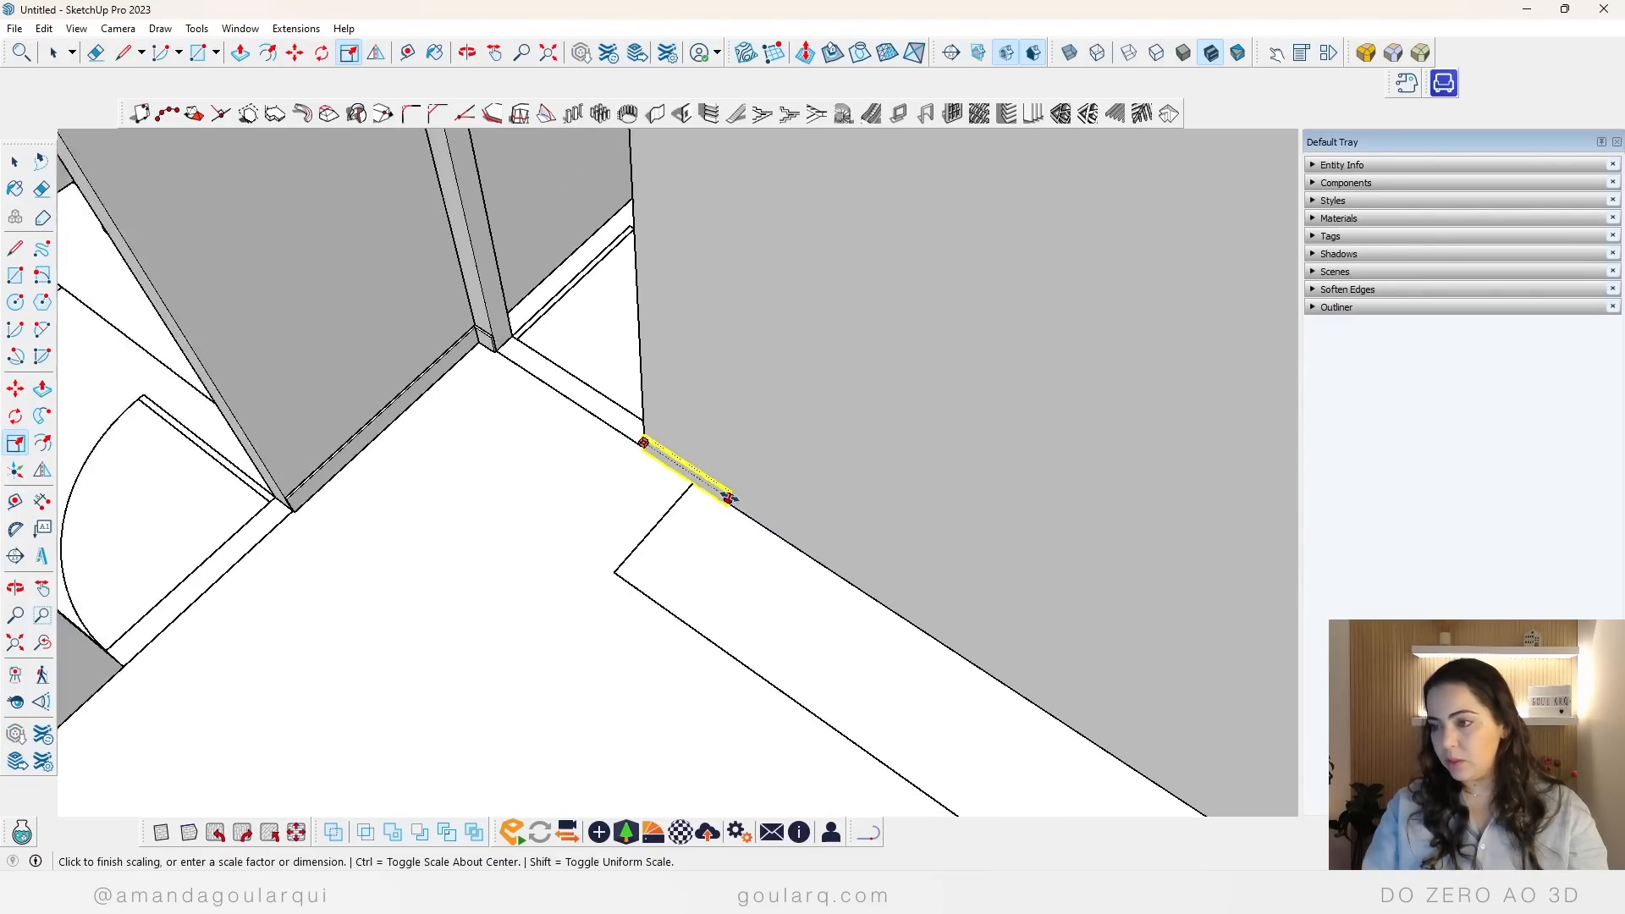
click(918, 621)
Step: Select the baseboards on both sides of the bedroom doorway and copy them through the wall thickness to its bedroom face
scroll(772, 526, up, 6)
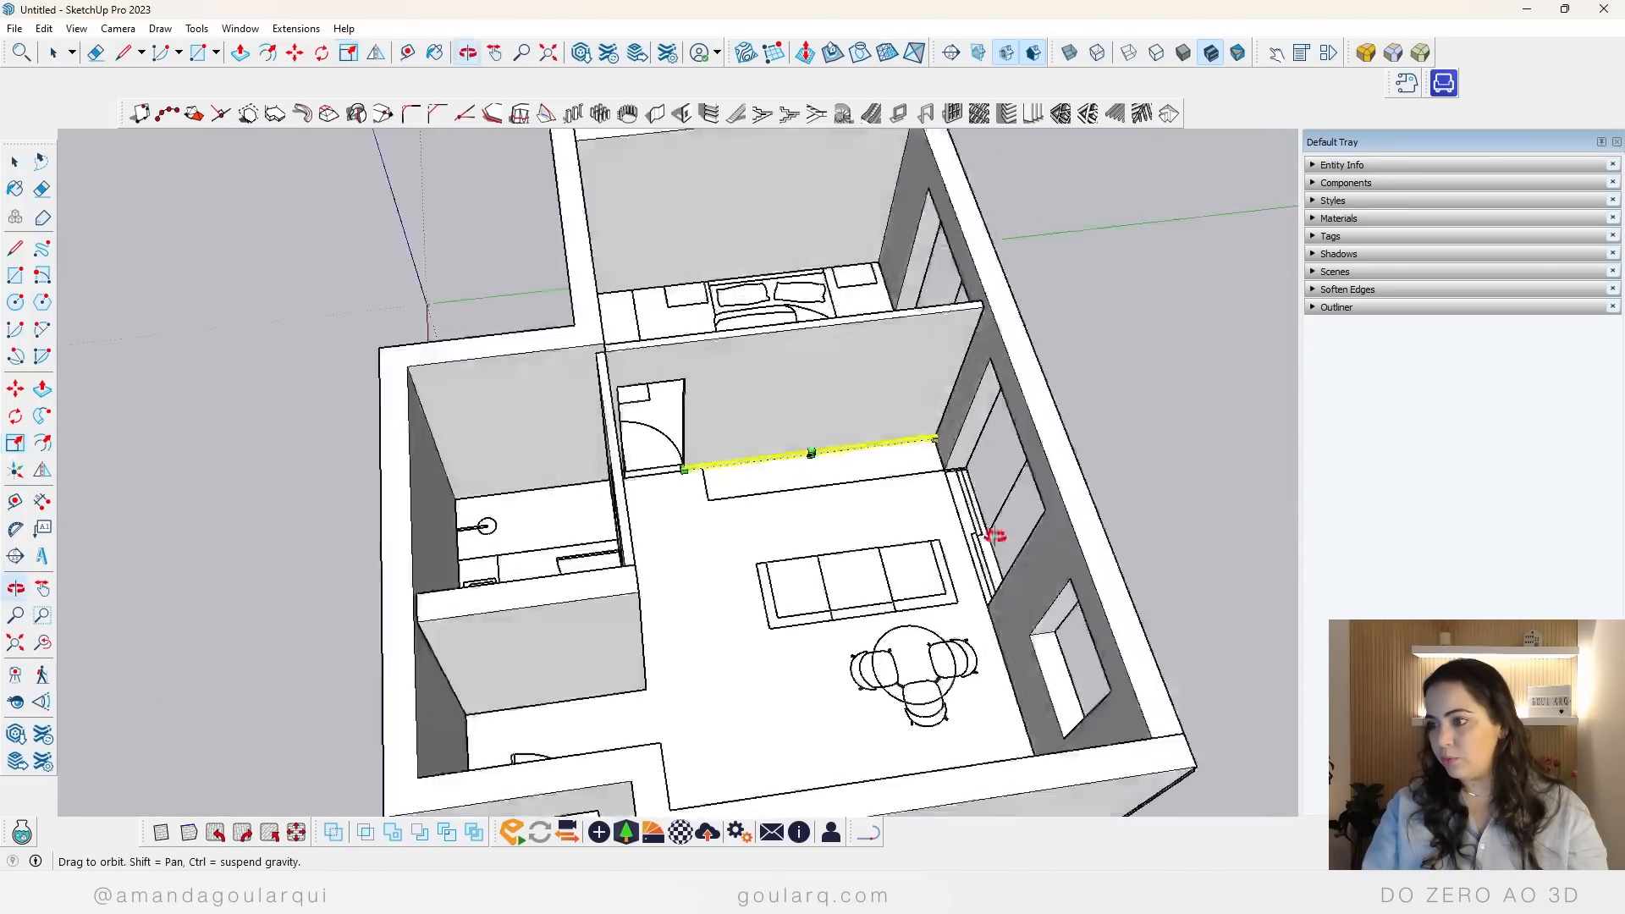
key(space)
click(620, 421)
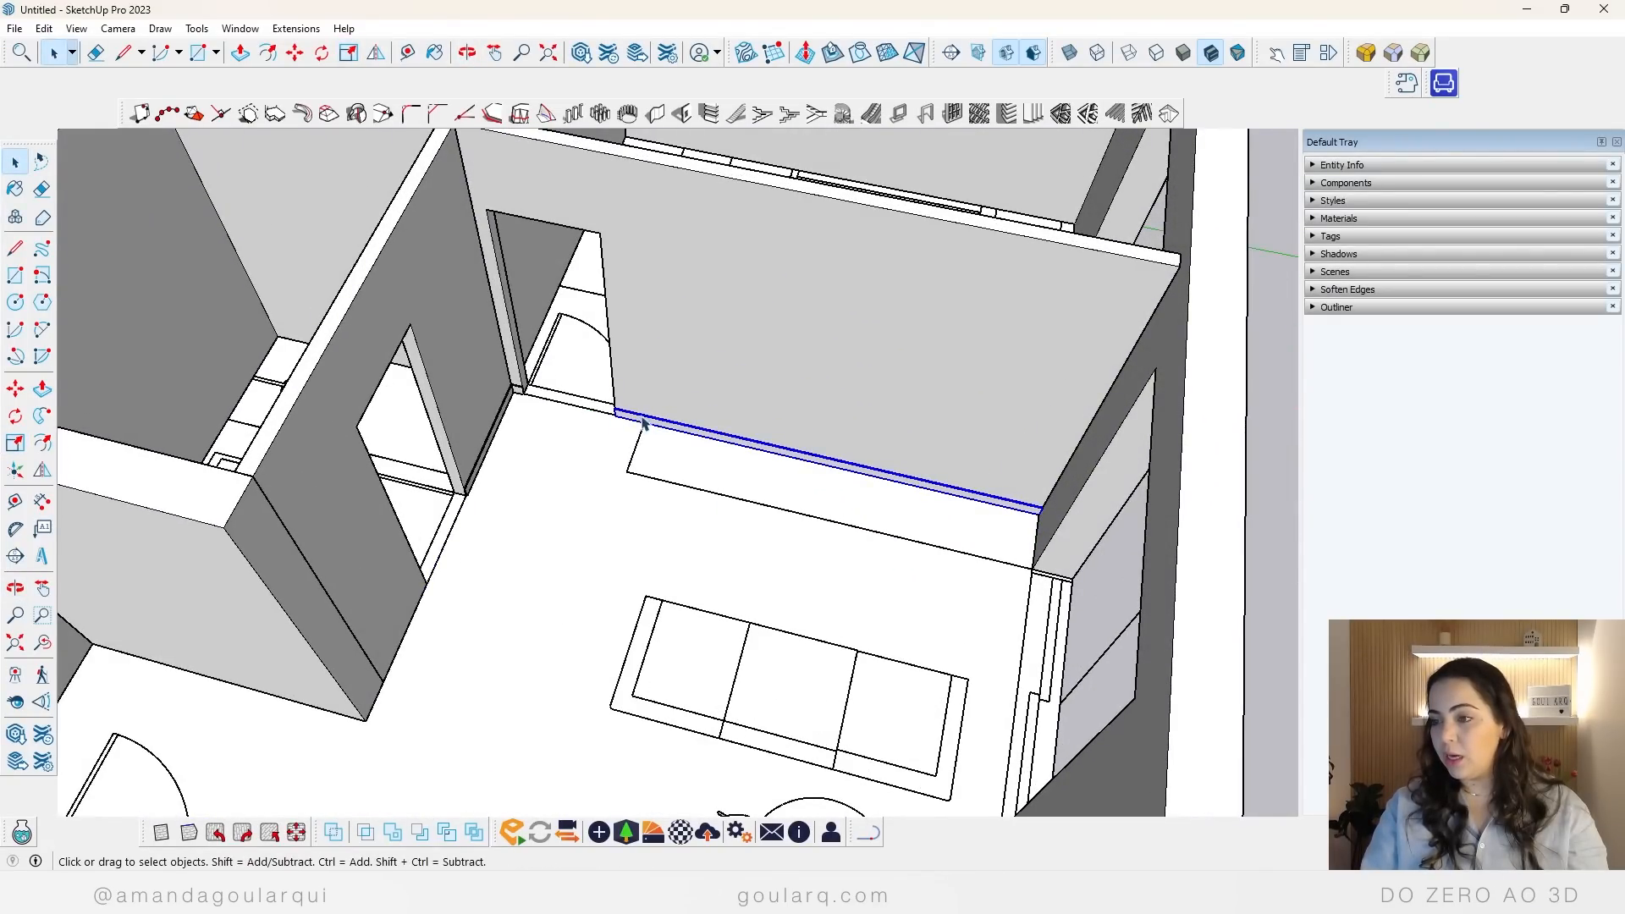
scroll(533, 387, up, 4)
scroll(593, 343, up, 3)
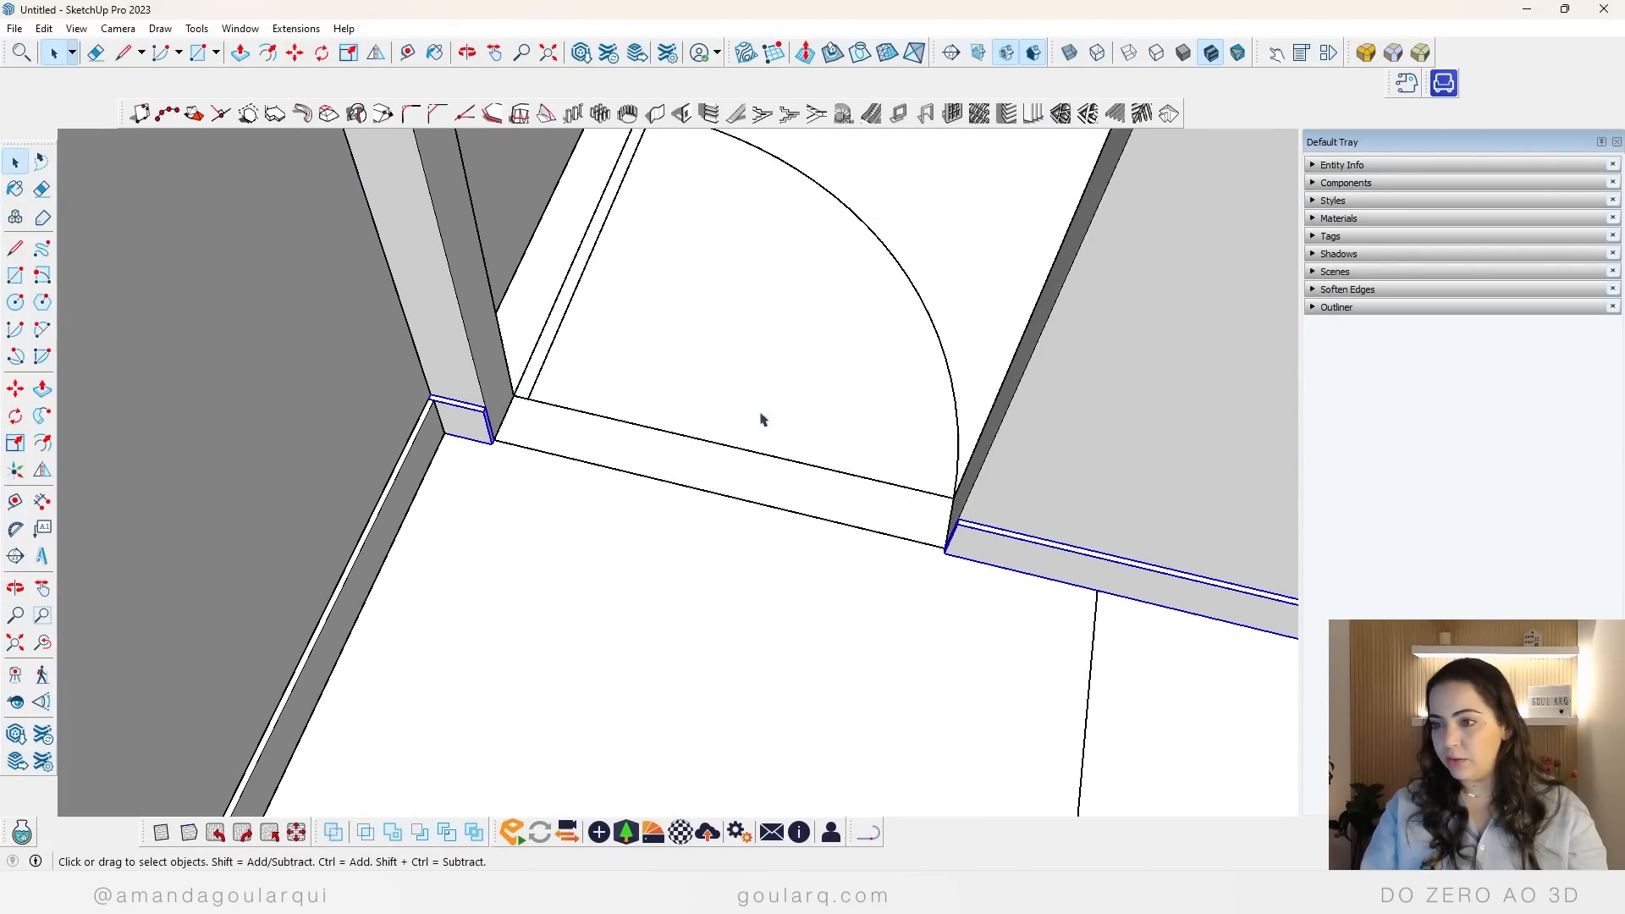
middle_drag(762, 420, 606, 373)
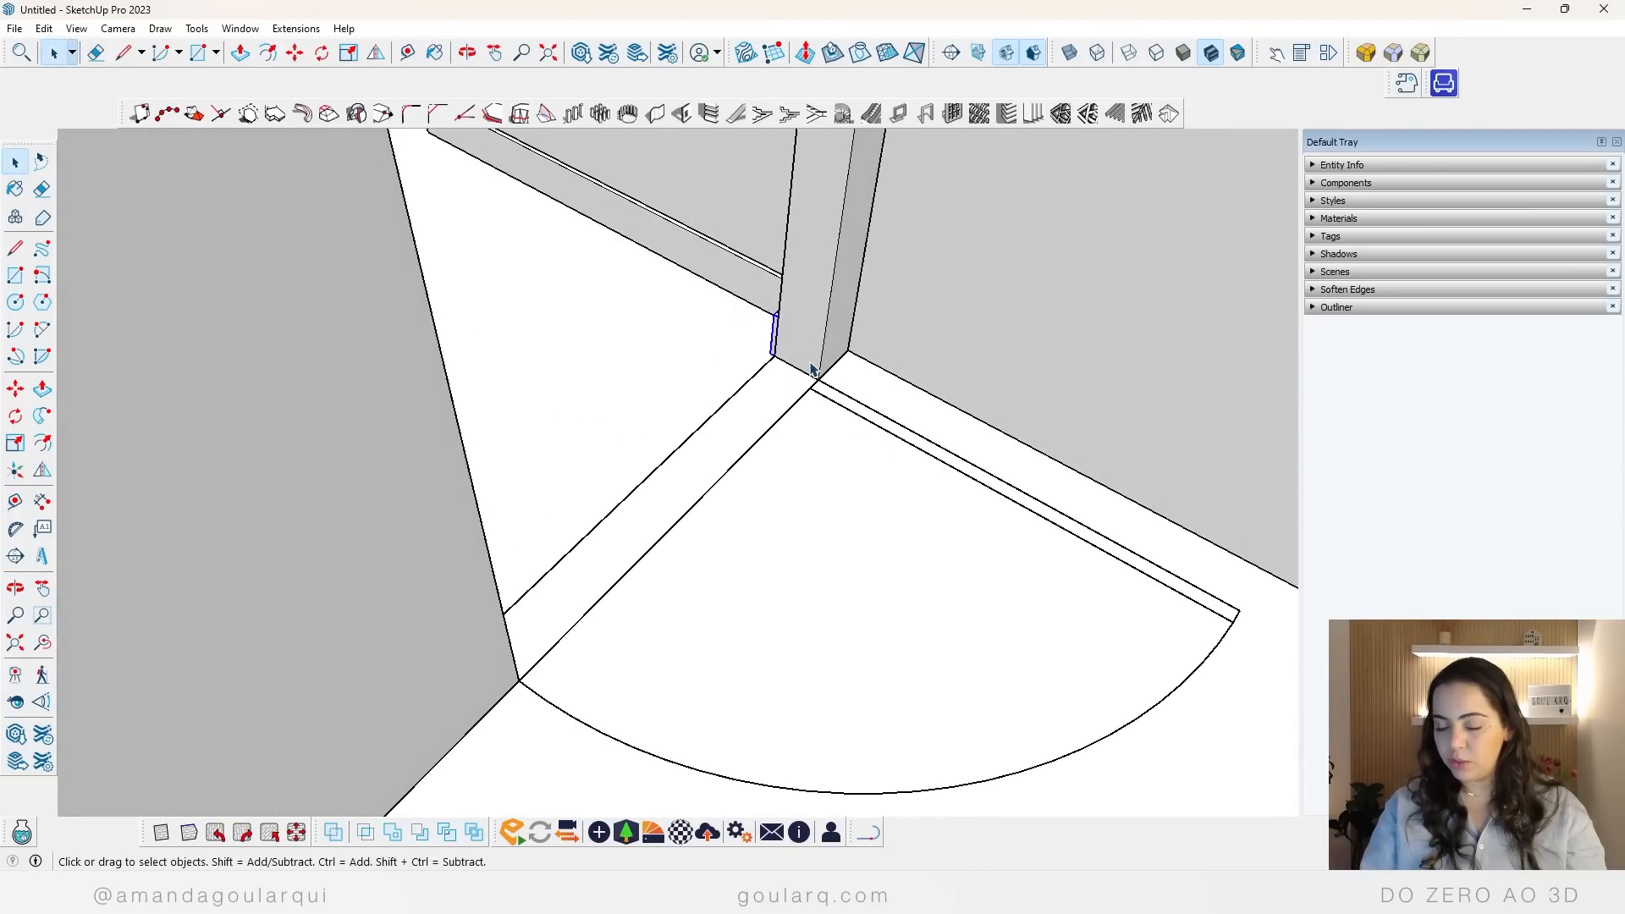
key(m)
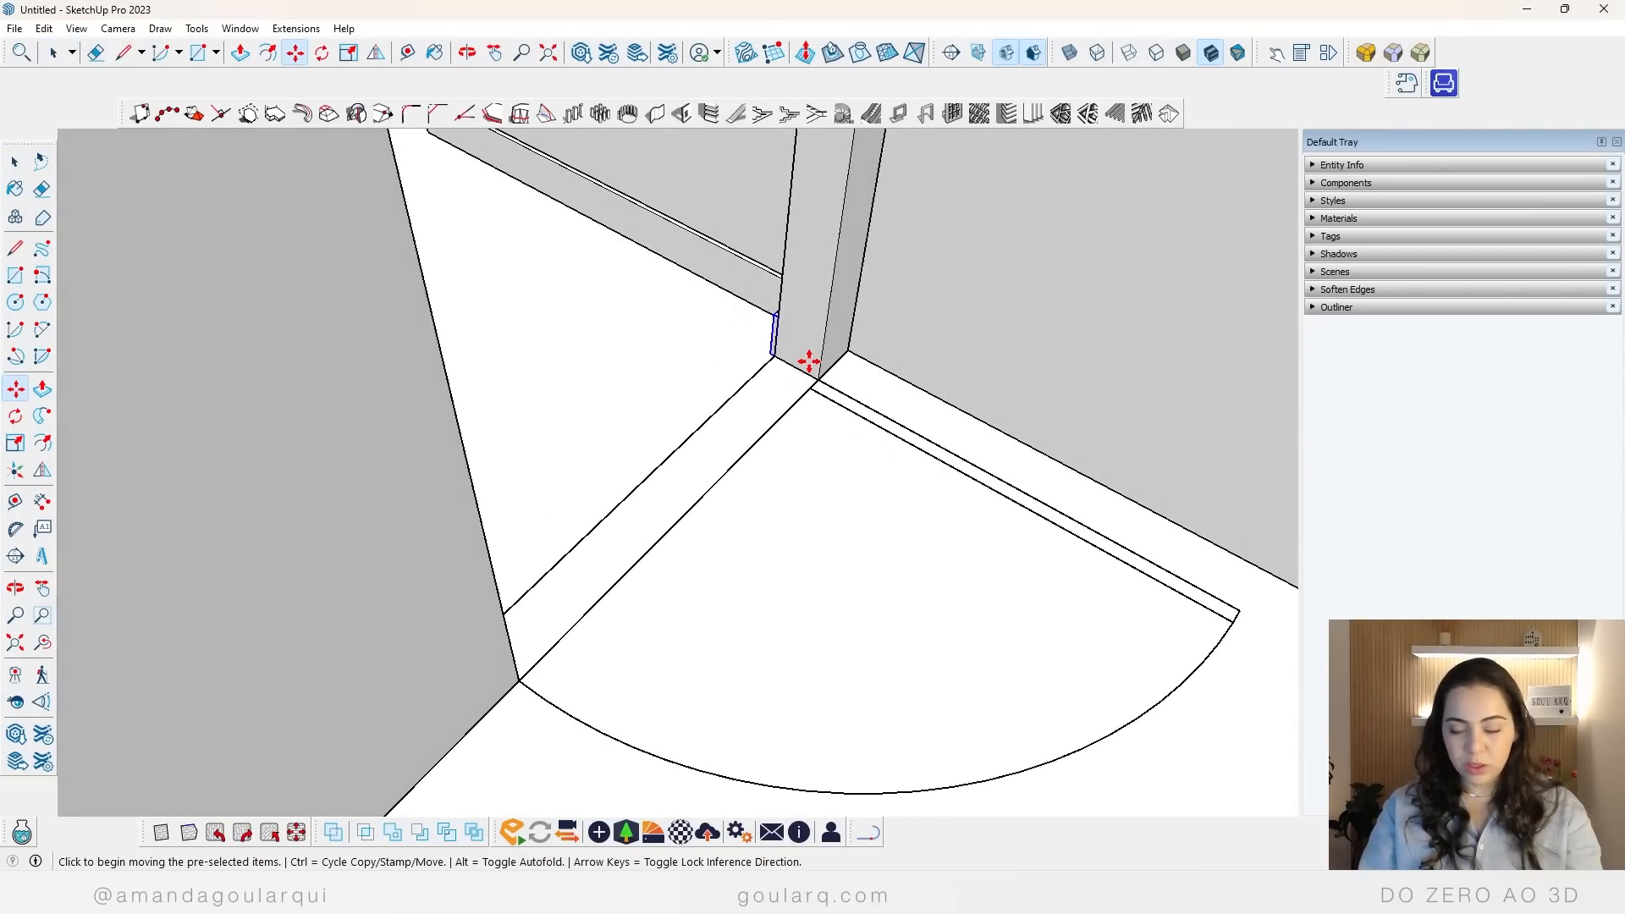
scroll(779, 354, up, 2)
scroll(778, 354, up, 2)
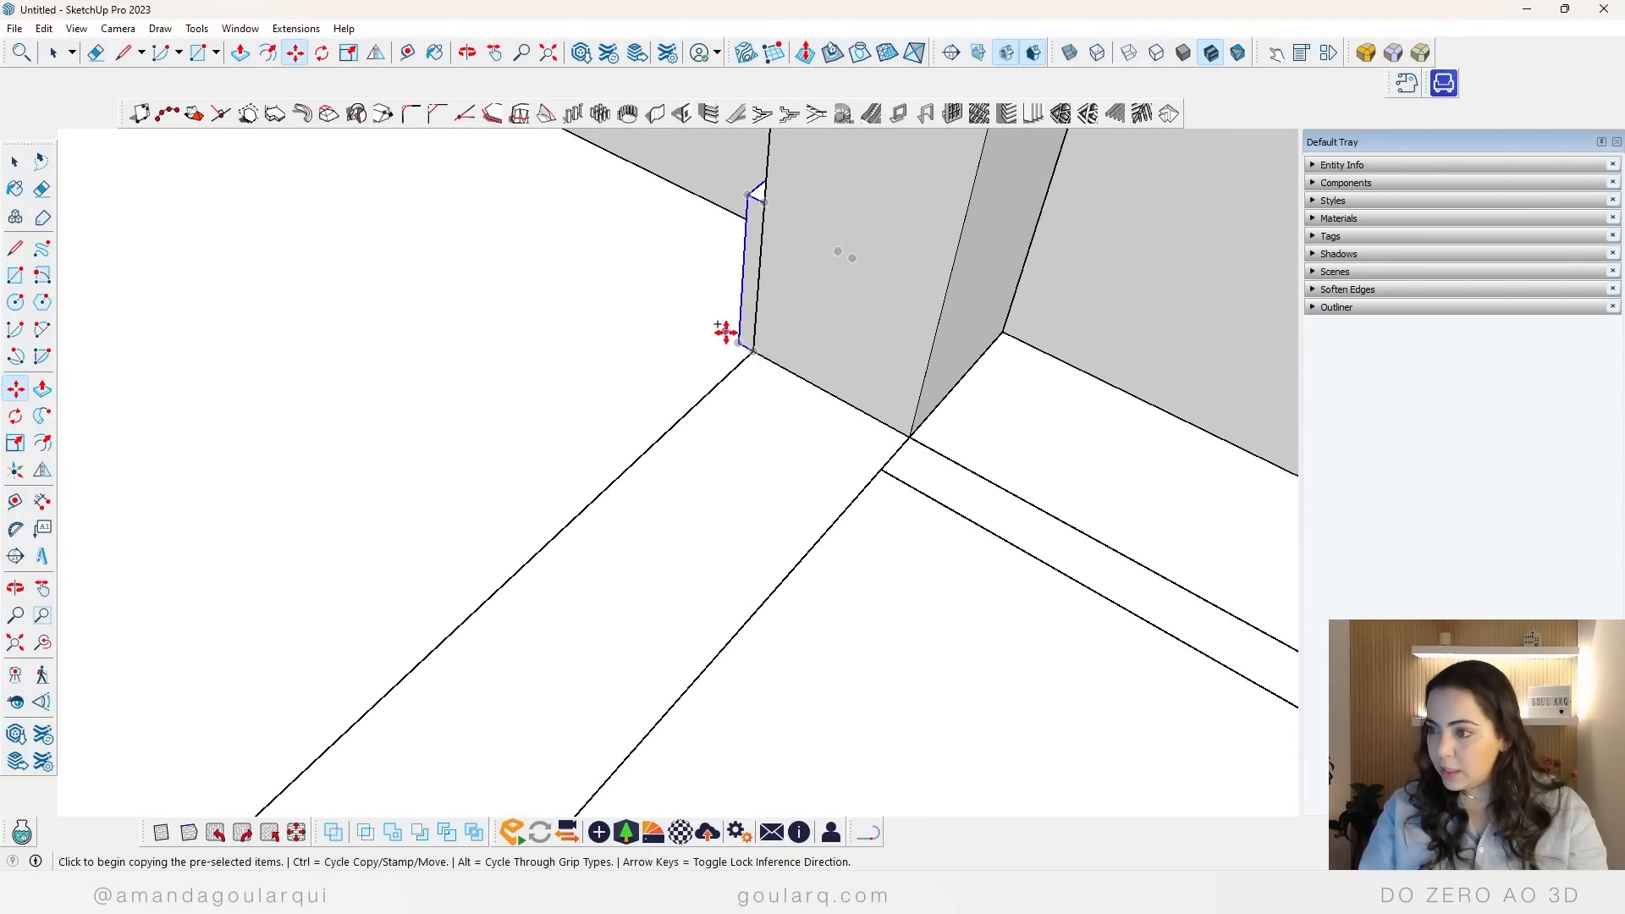
click(738, 343)
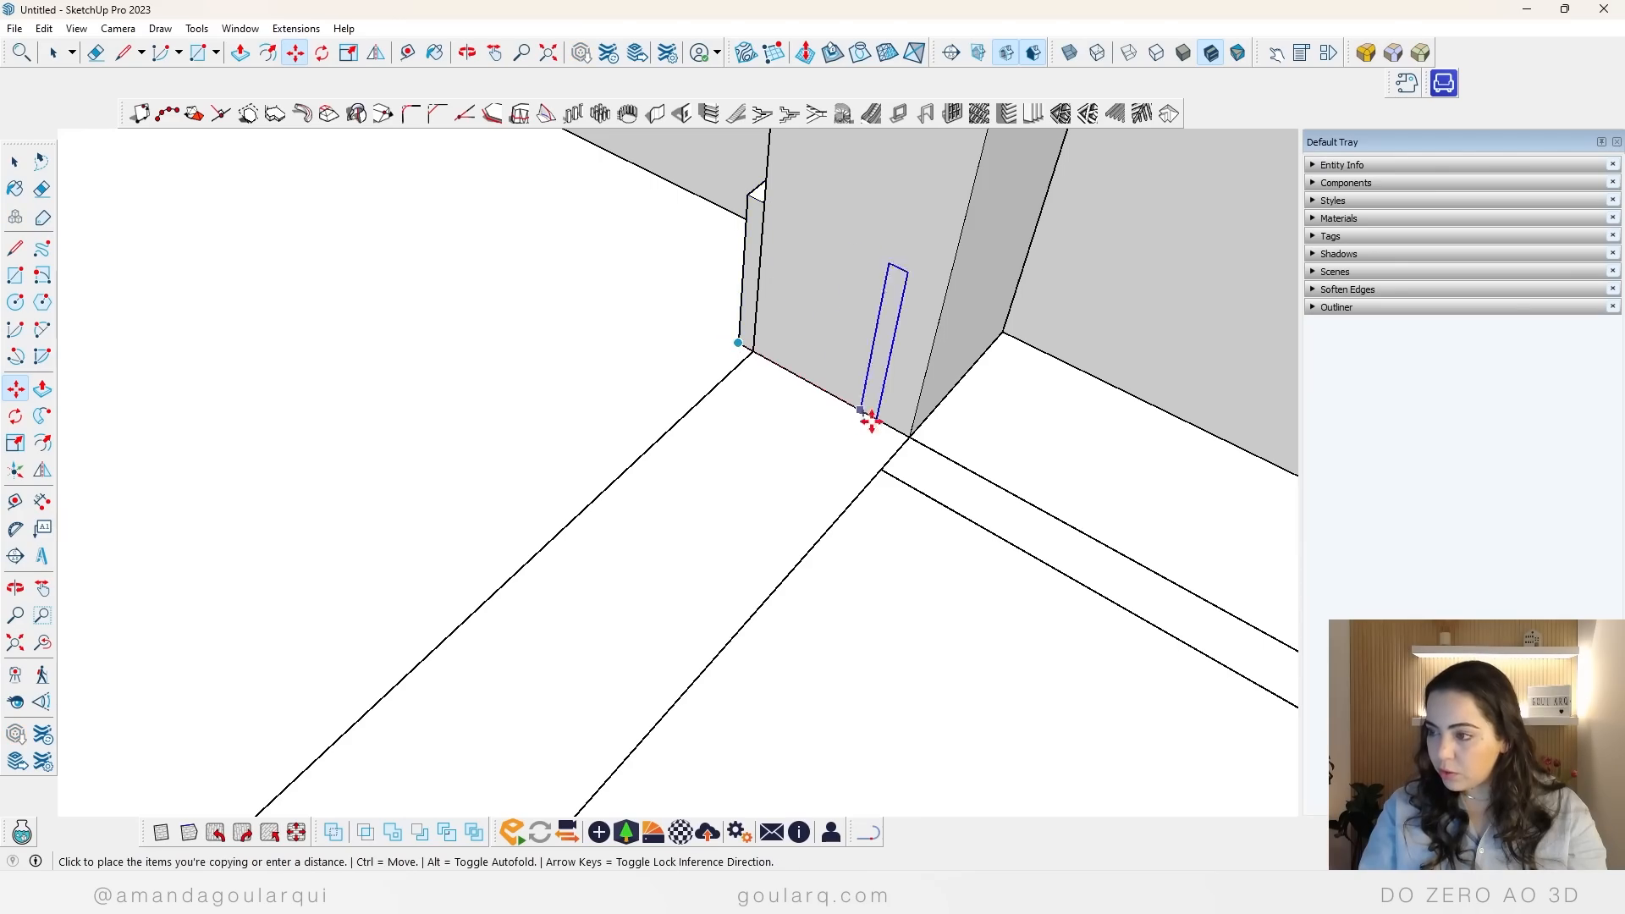
click(917, 440)
middle_drag(917, 441, 1060, 539)
scroll(1059, 539, down, 3)
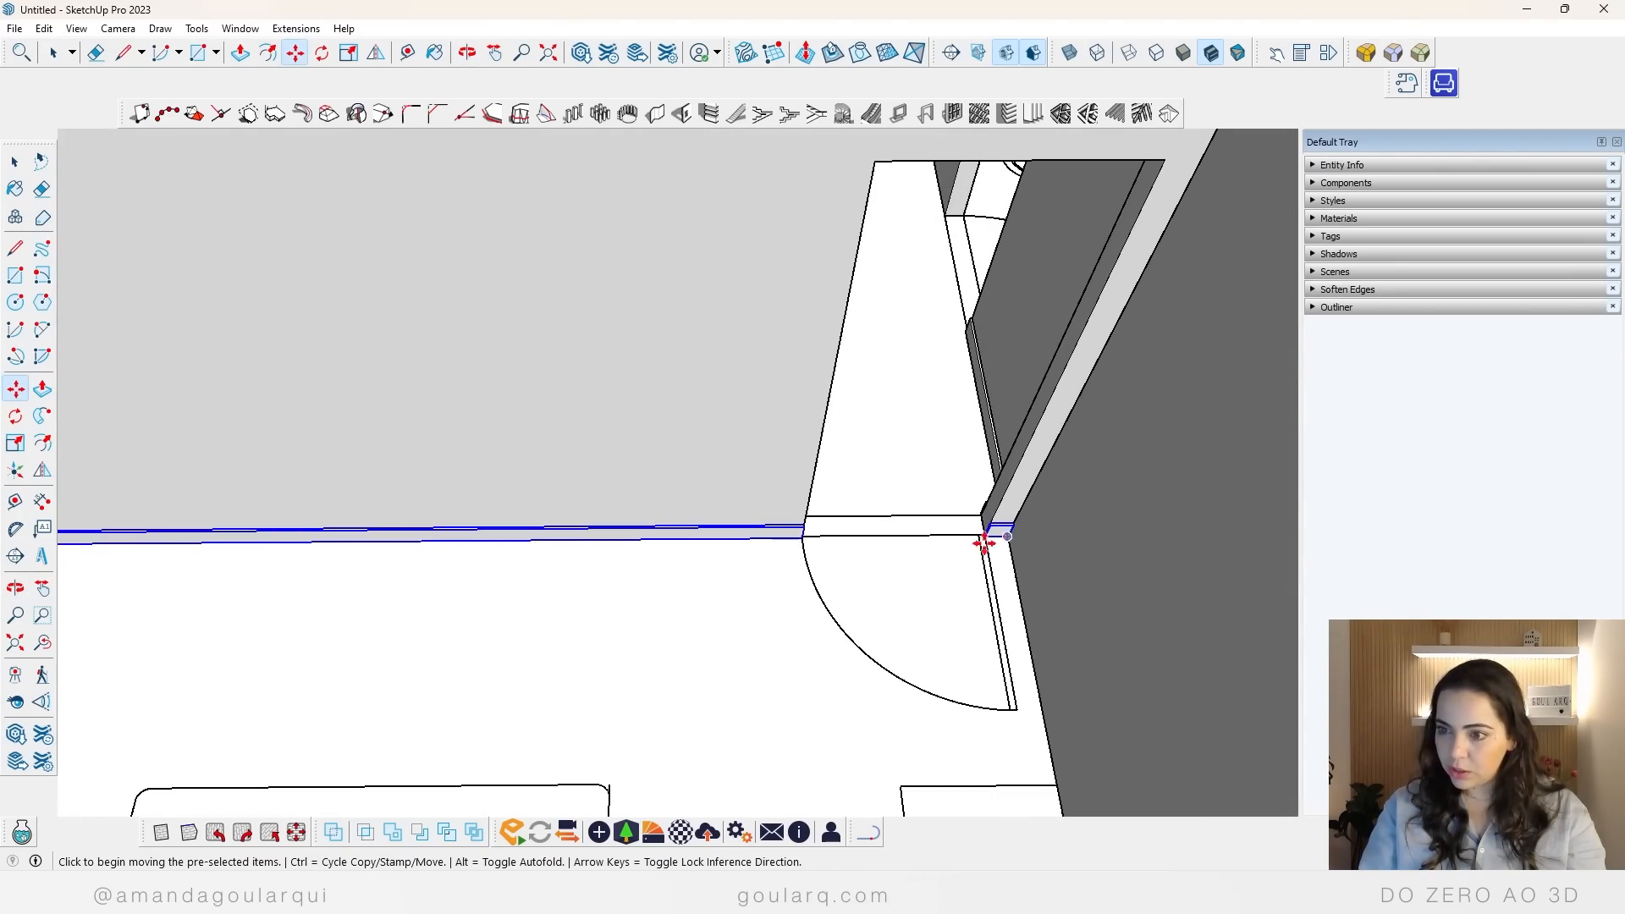
Step: Copy the short baseboard between the bathroom and bedroom doorways to the wall segment on the other side of the bathroom doorway
scroll(740, 569, down, 3)
middle_drag(576, 586, 508, 508)
key(m)
scroll(442, 434, up, 5)
middle_drag(442, 433, 816, 348)
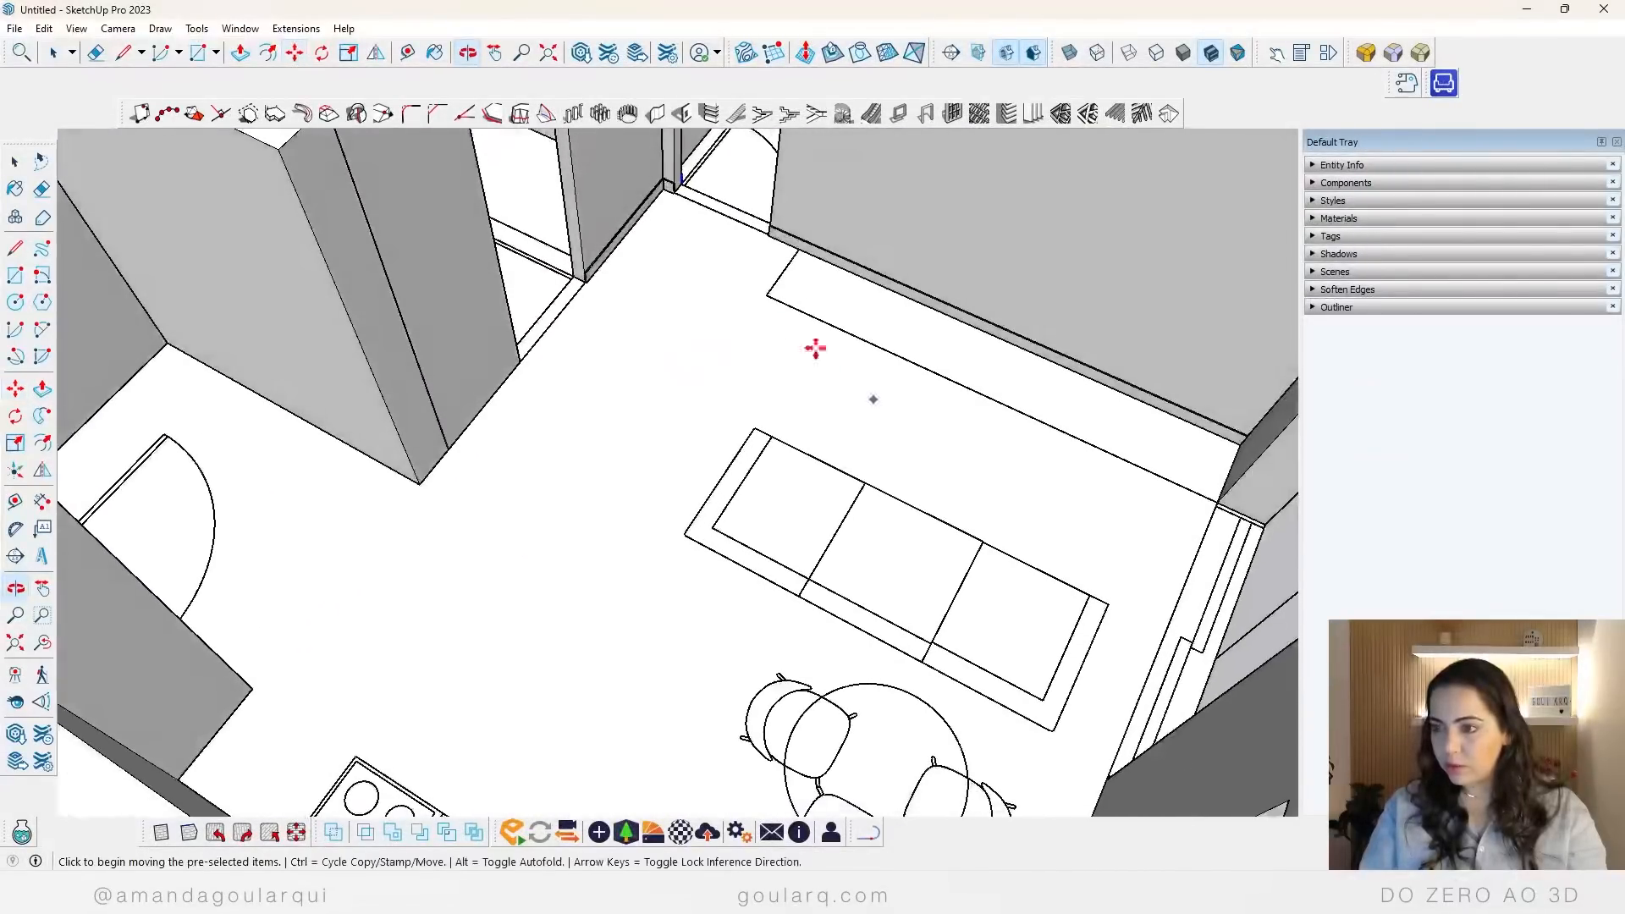
key(space)
key(m)
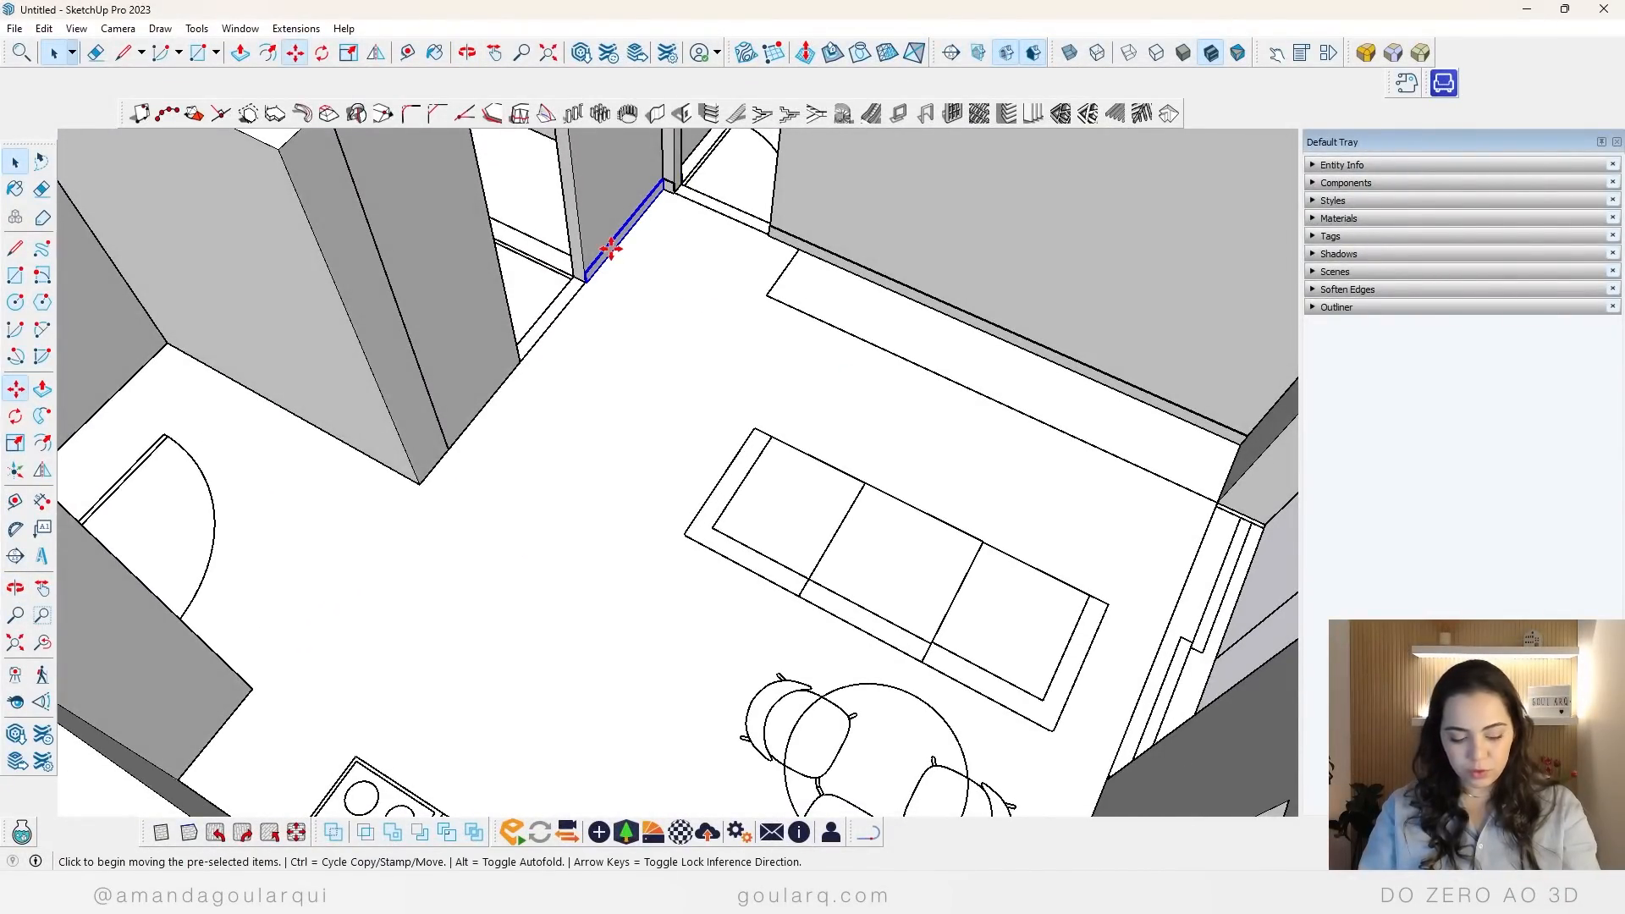
key(ctrl)
click(658, 172)
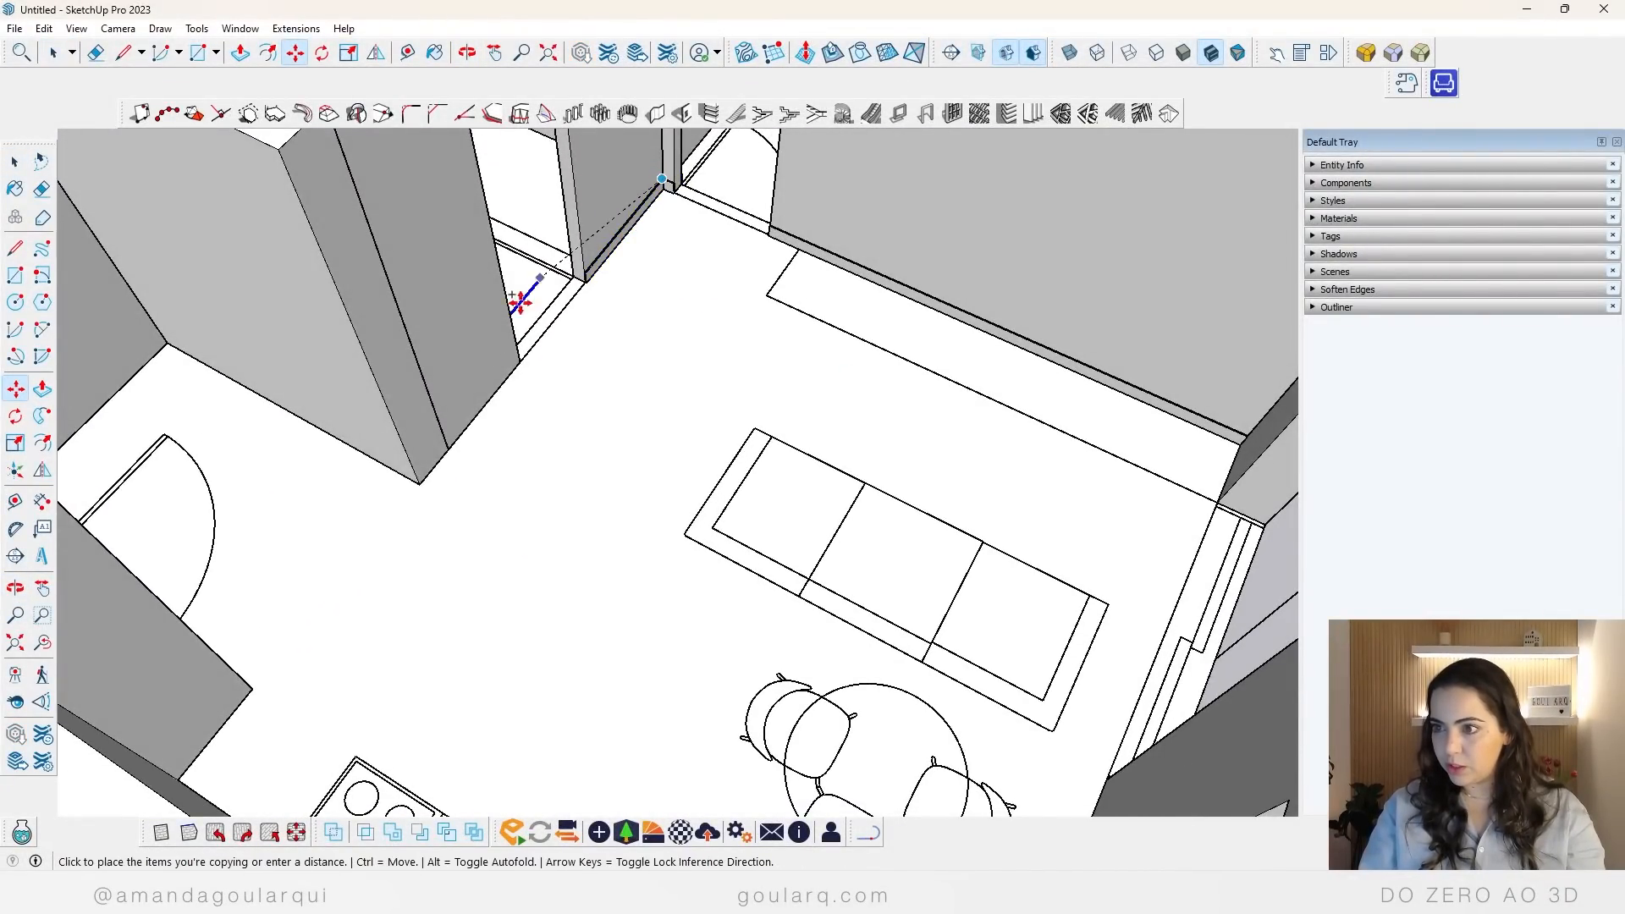
click(519, 349)
scroll(466, 448, up, 3)
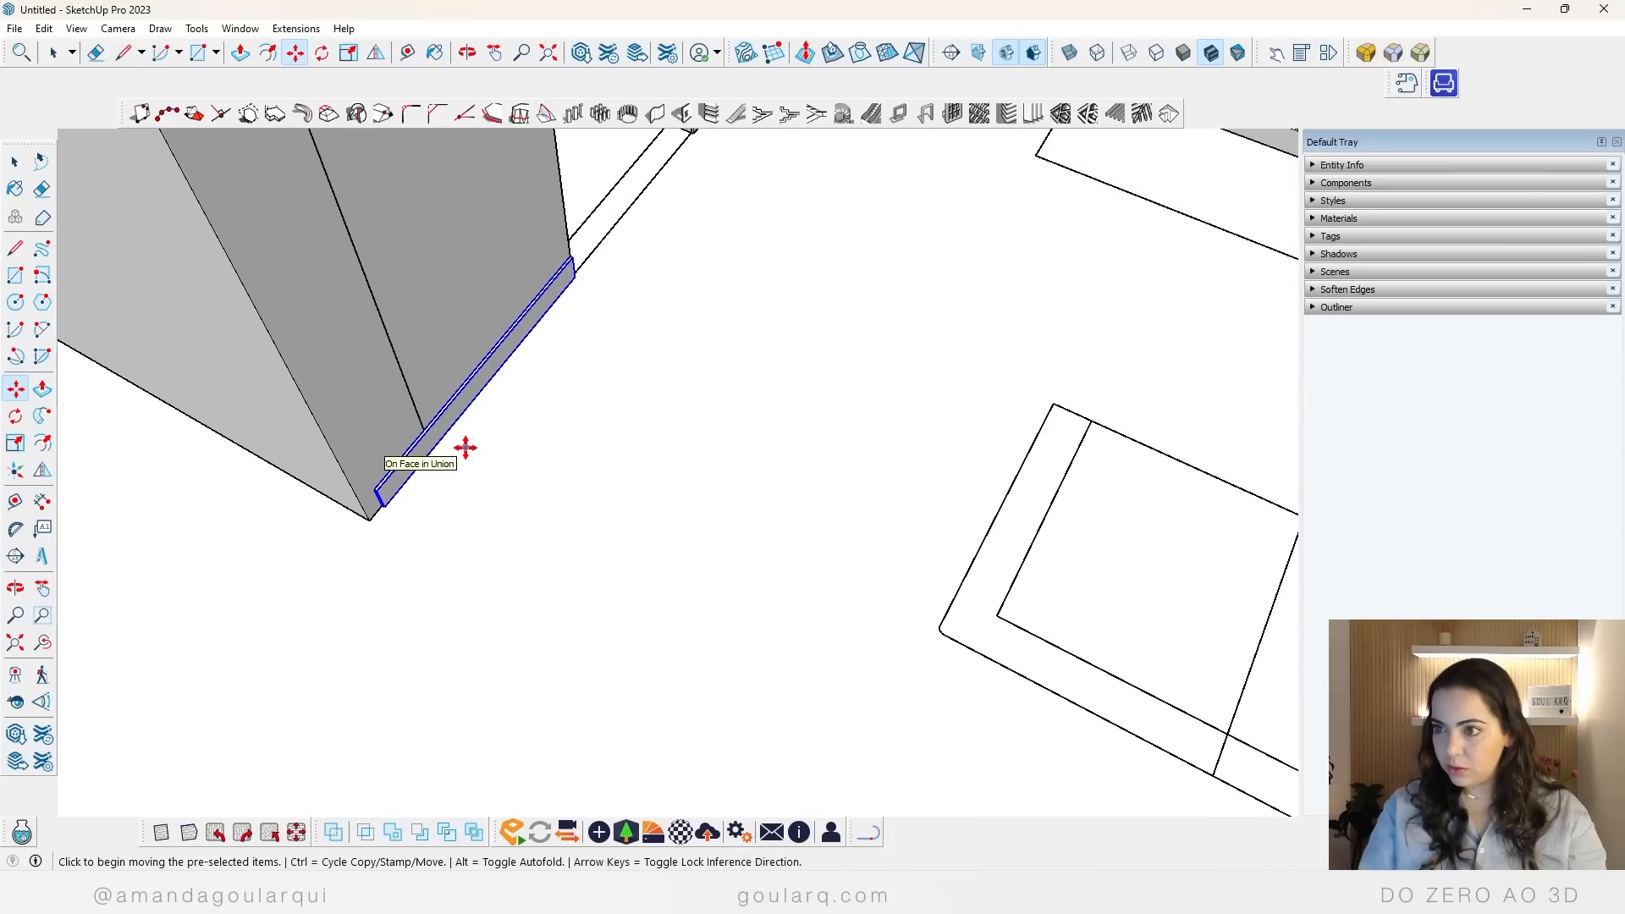
Step: Scale the copied baseboard lengthwise so it reaches the outer corner of the bathroom wall
key(s)
click(367, 513)
click(338, 464)
scroll(533, 489, down, 3)
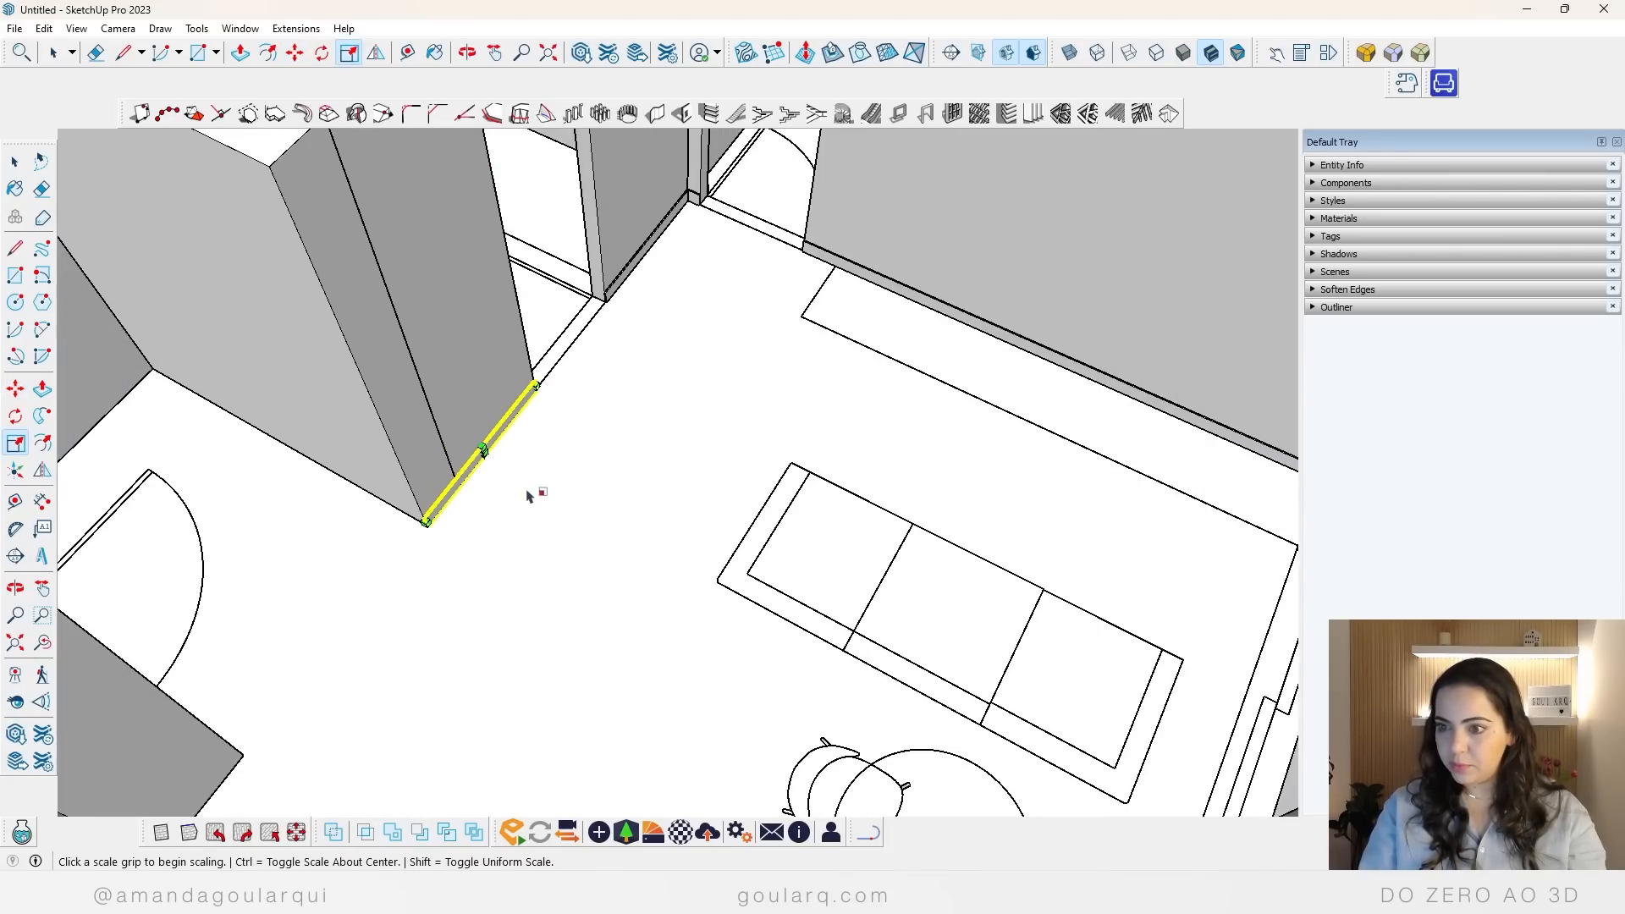
key(space)
click(213, 379)
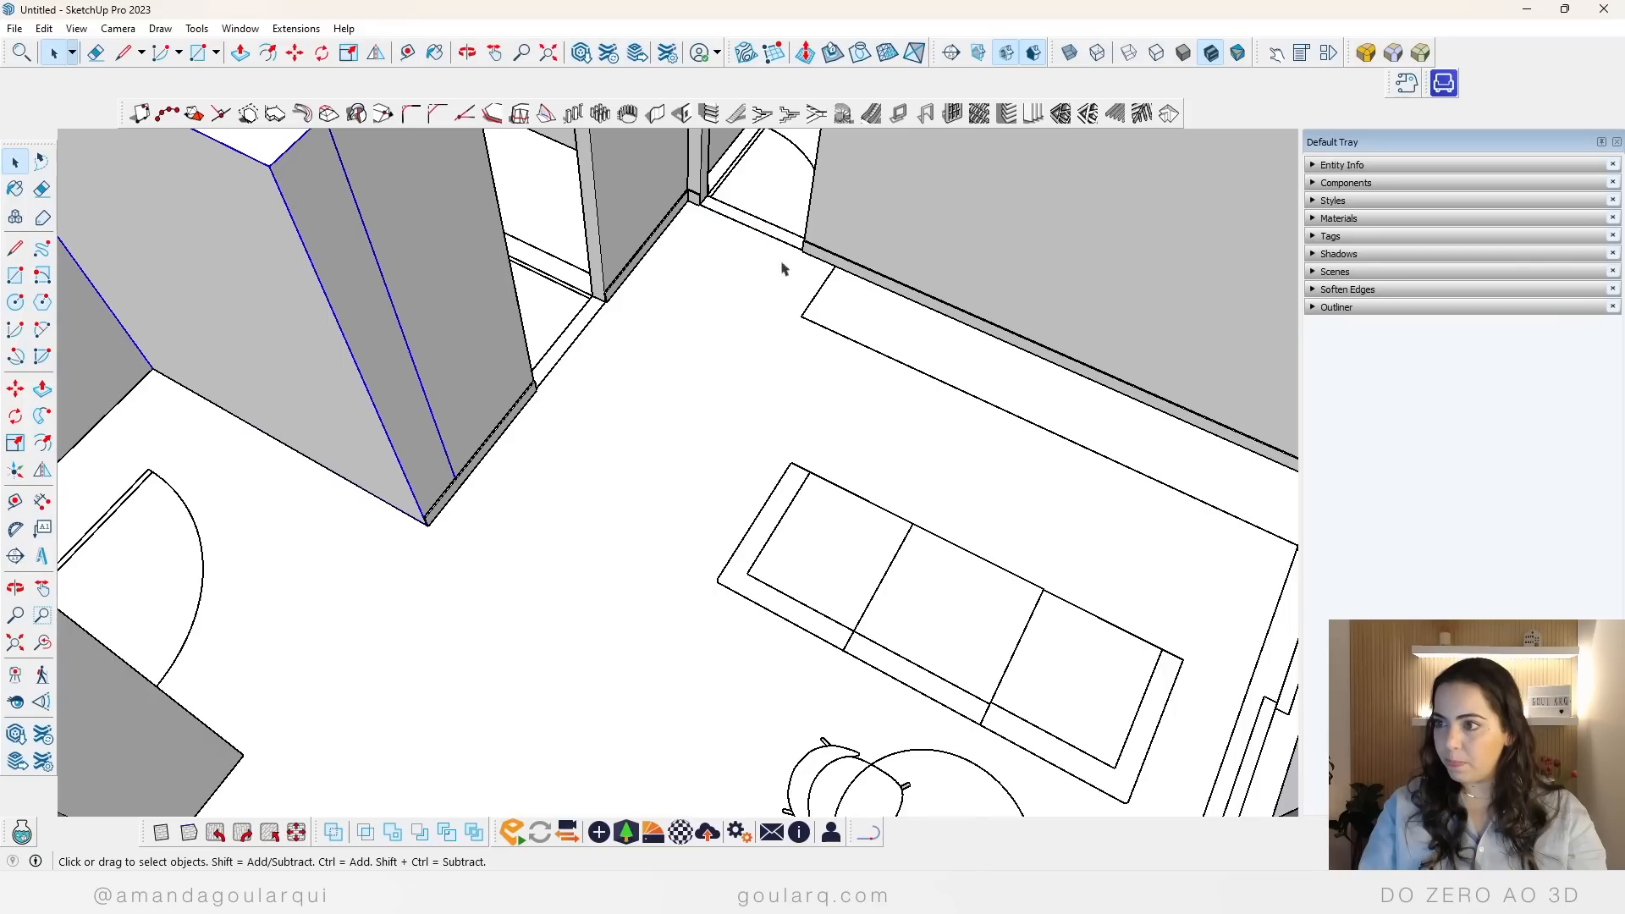
Step: Copy the long living room baseboard to the floor near the bathroom wall that faces the entrance
click(695, 203)
click(860, 275)
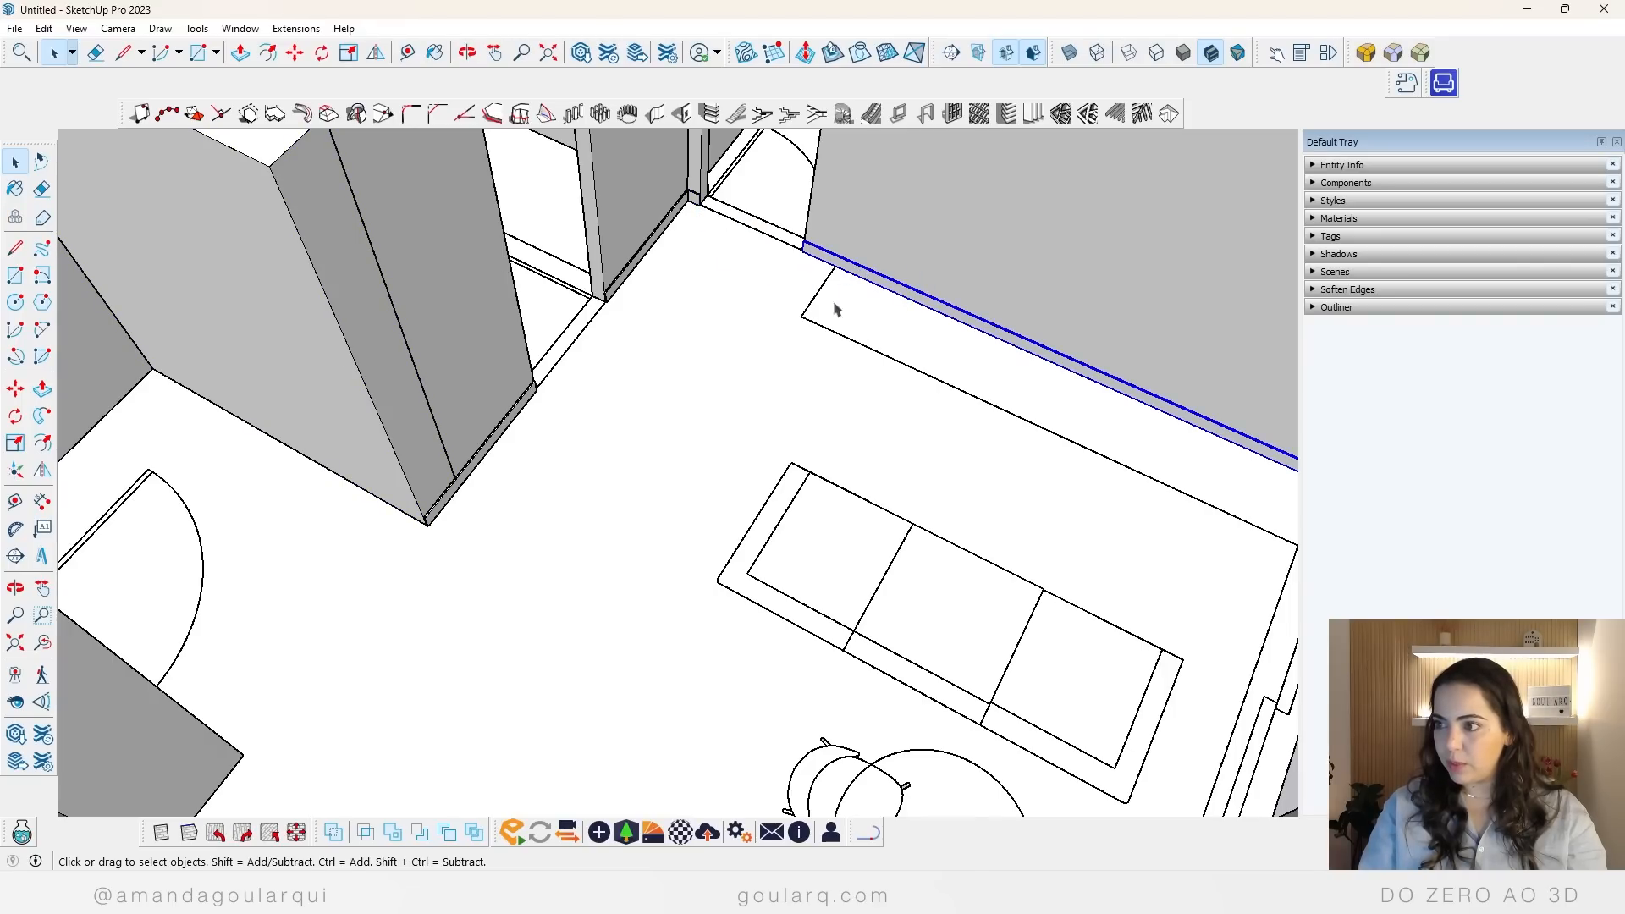
key(m)
key(ctrl)
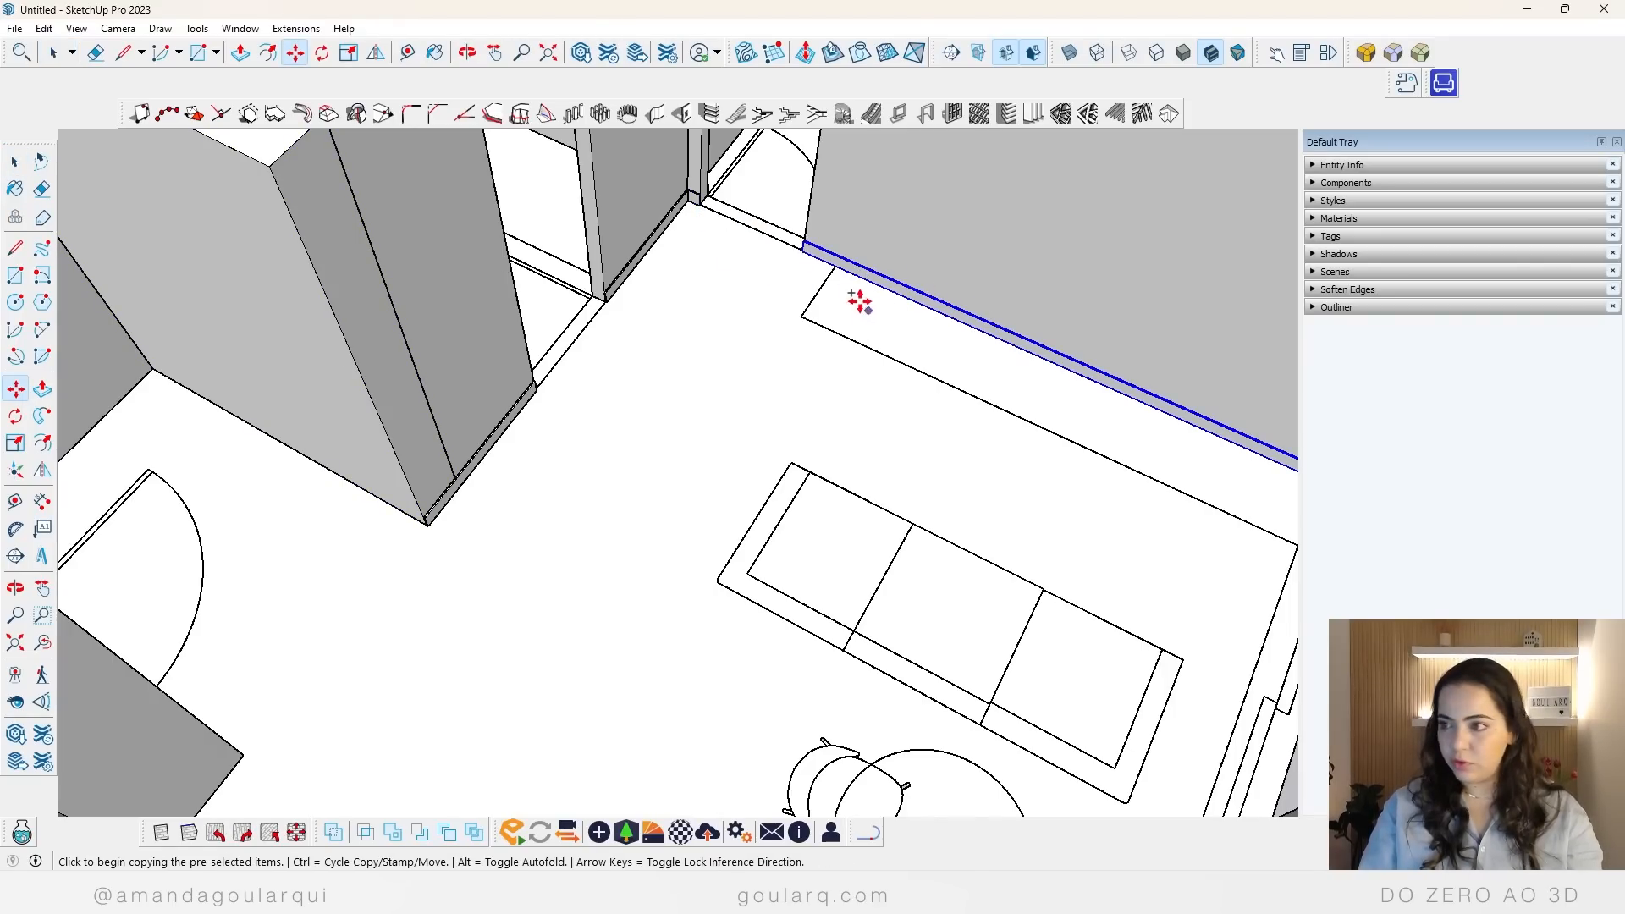
click(803, 251)
scroll(127, 474, up, 6)
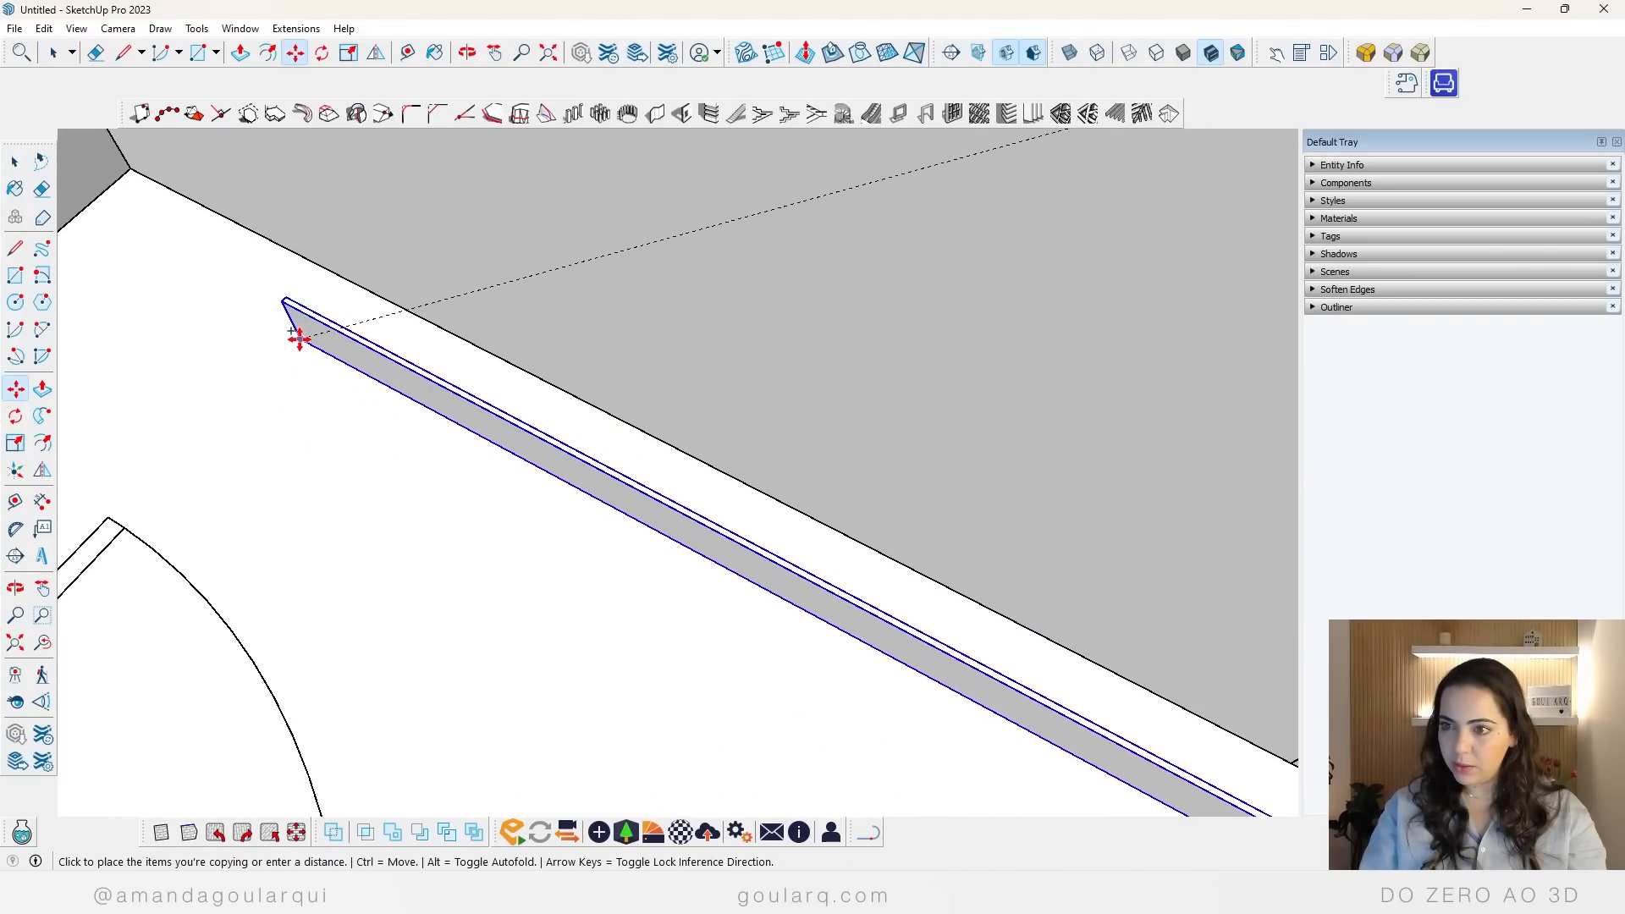
click(300, 340)
Step: Move the copied long baseboard flush against the bathroom wall's entrance-side face and into its inner corner
click(292, 297)
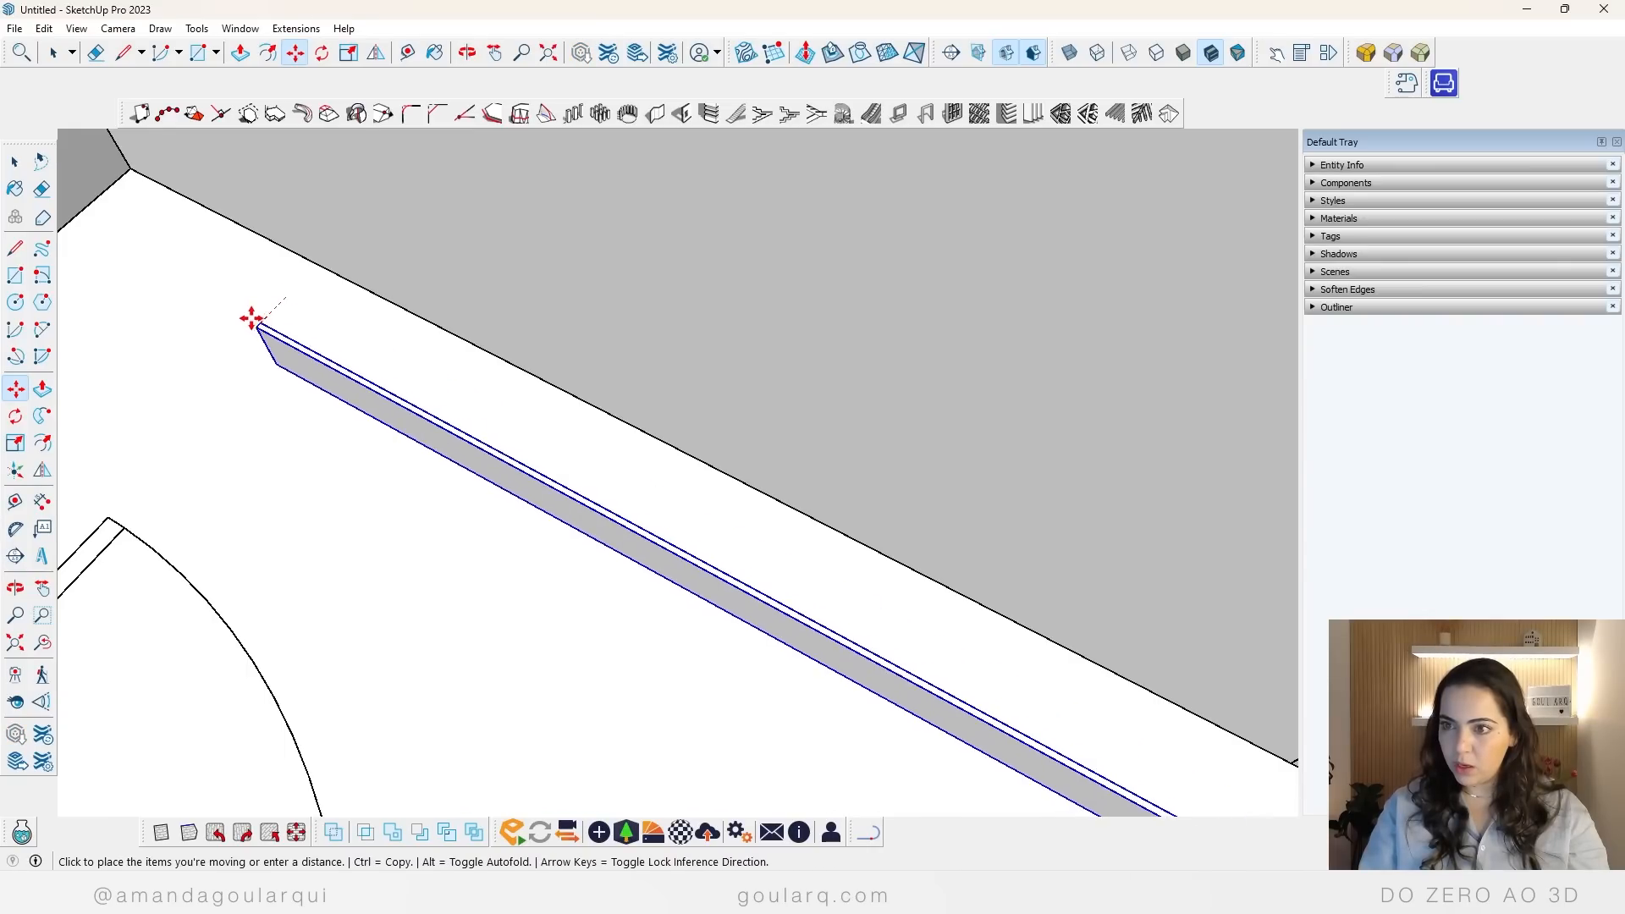
click(546, 248)
scroll(392, 284, down, 3)
scroll(352, 283, up, 5)
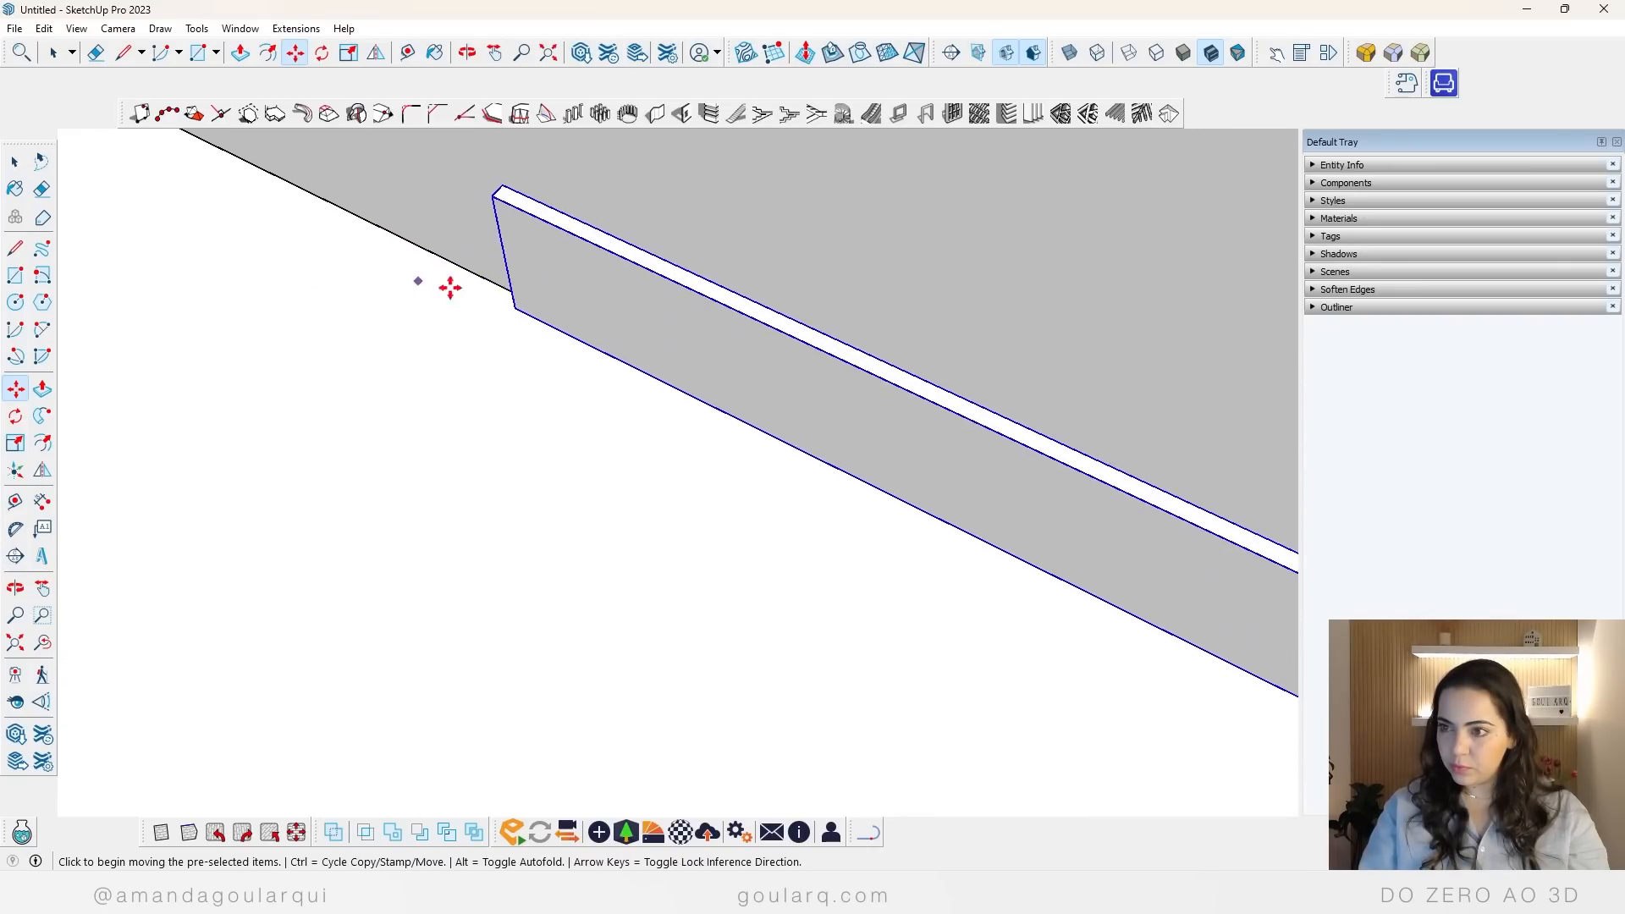
click(526, 288)
scroll(592, 356, down, 5)
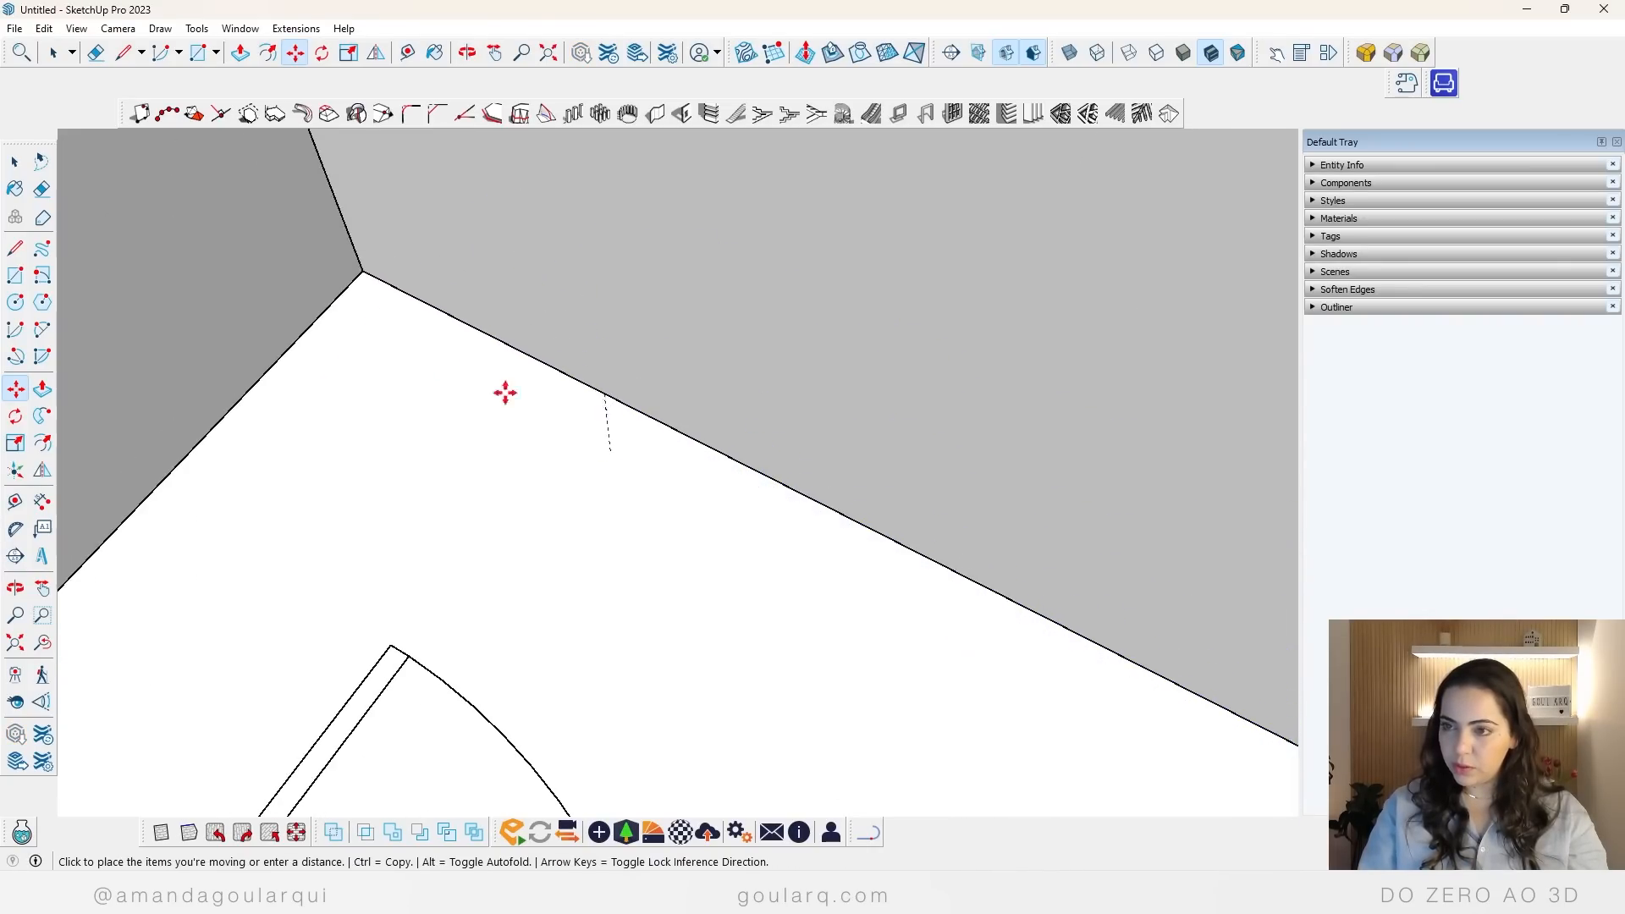
click(360, 265)
Step: Scale the entrance-side baseboard lengthwise to shorten it to the outer corner of the bathroom wall
scroll(434, 303, down, 3)
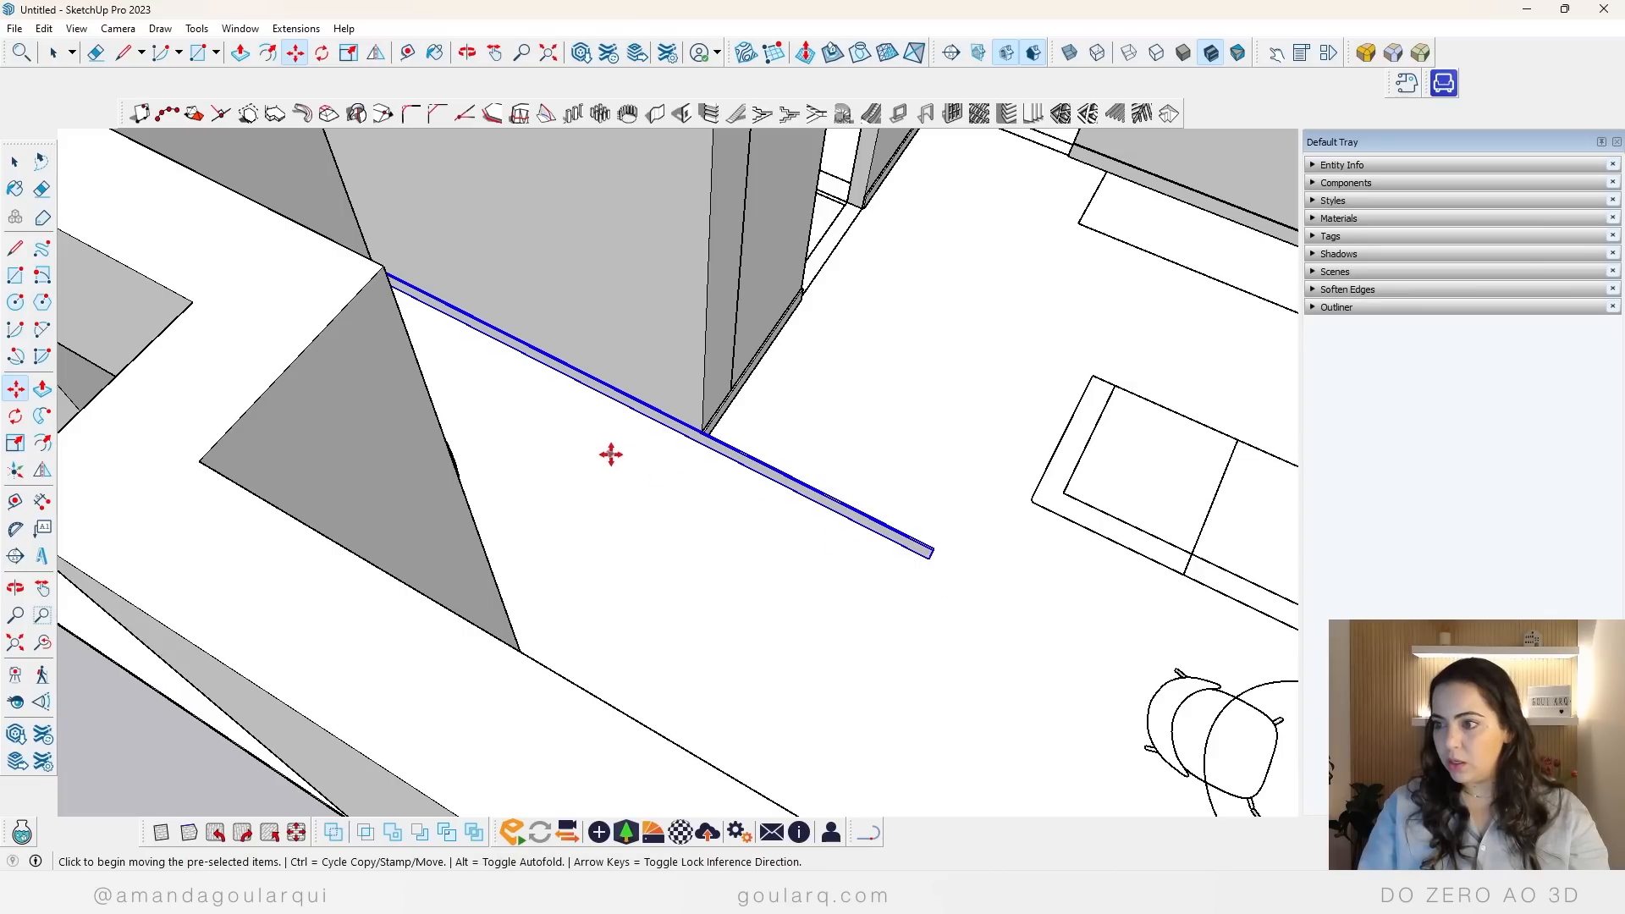
key(s)
scroll(995, 593, up, 3)
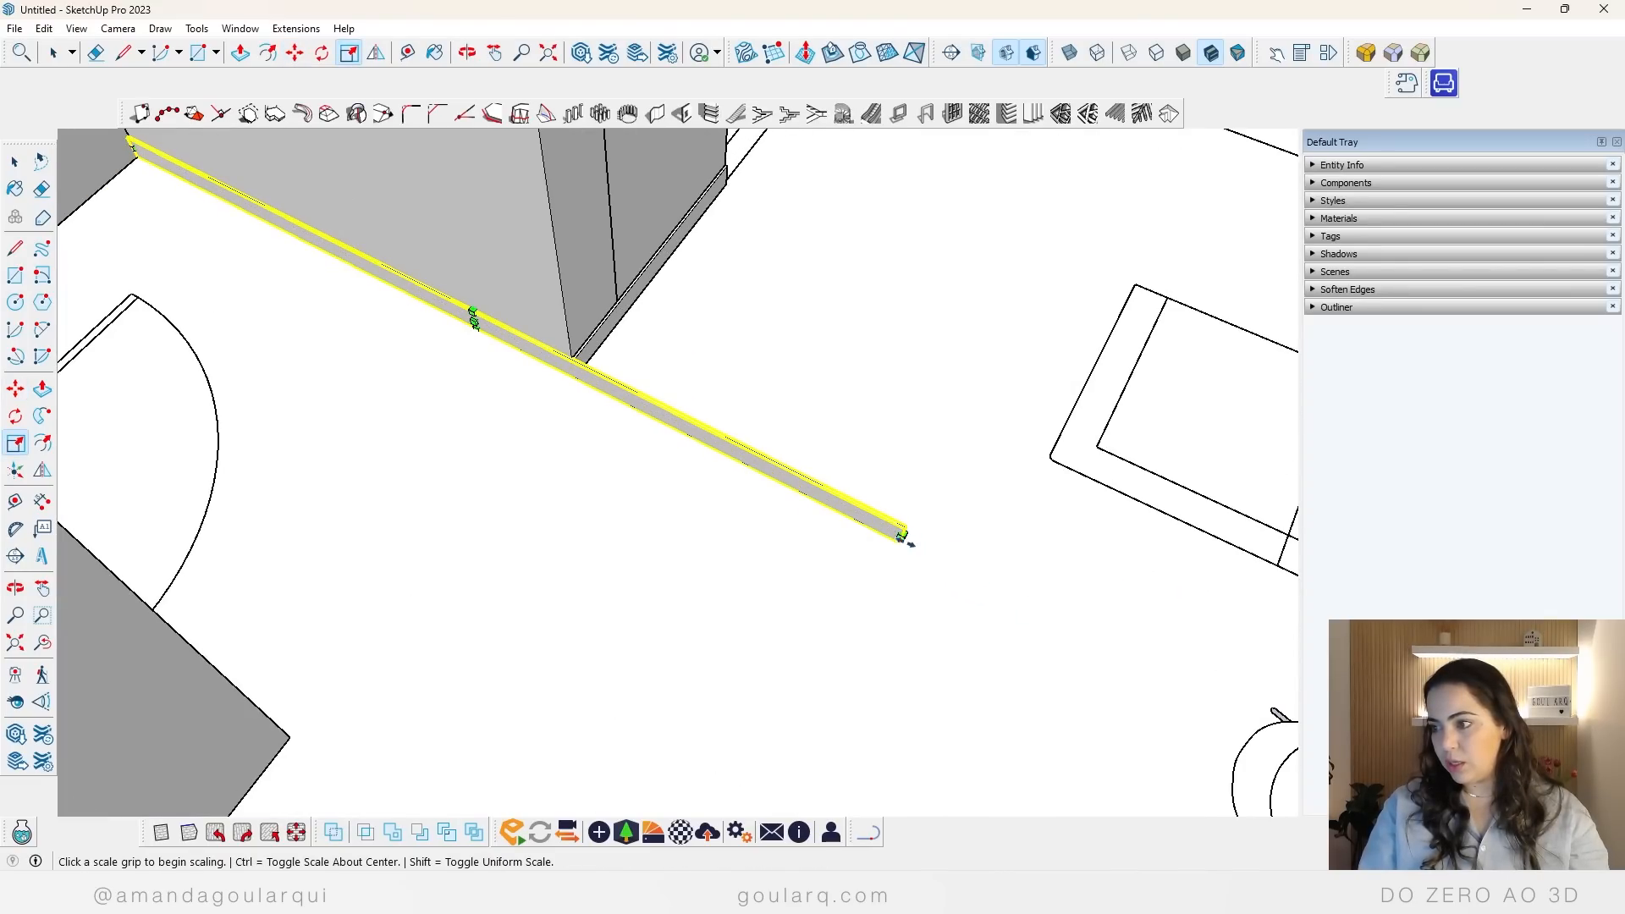
click(904, 535)
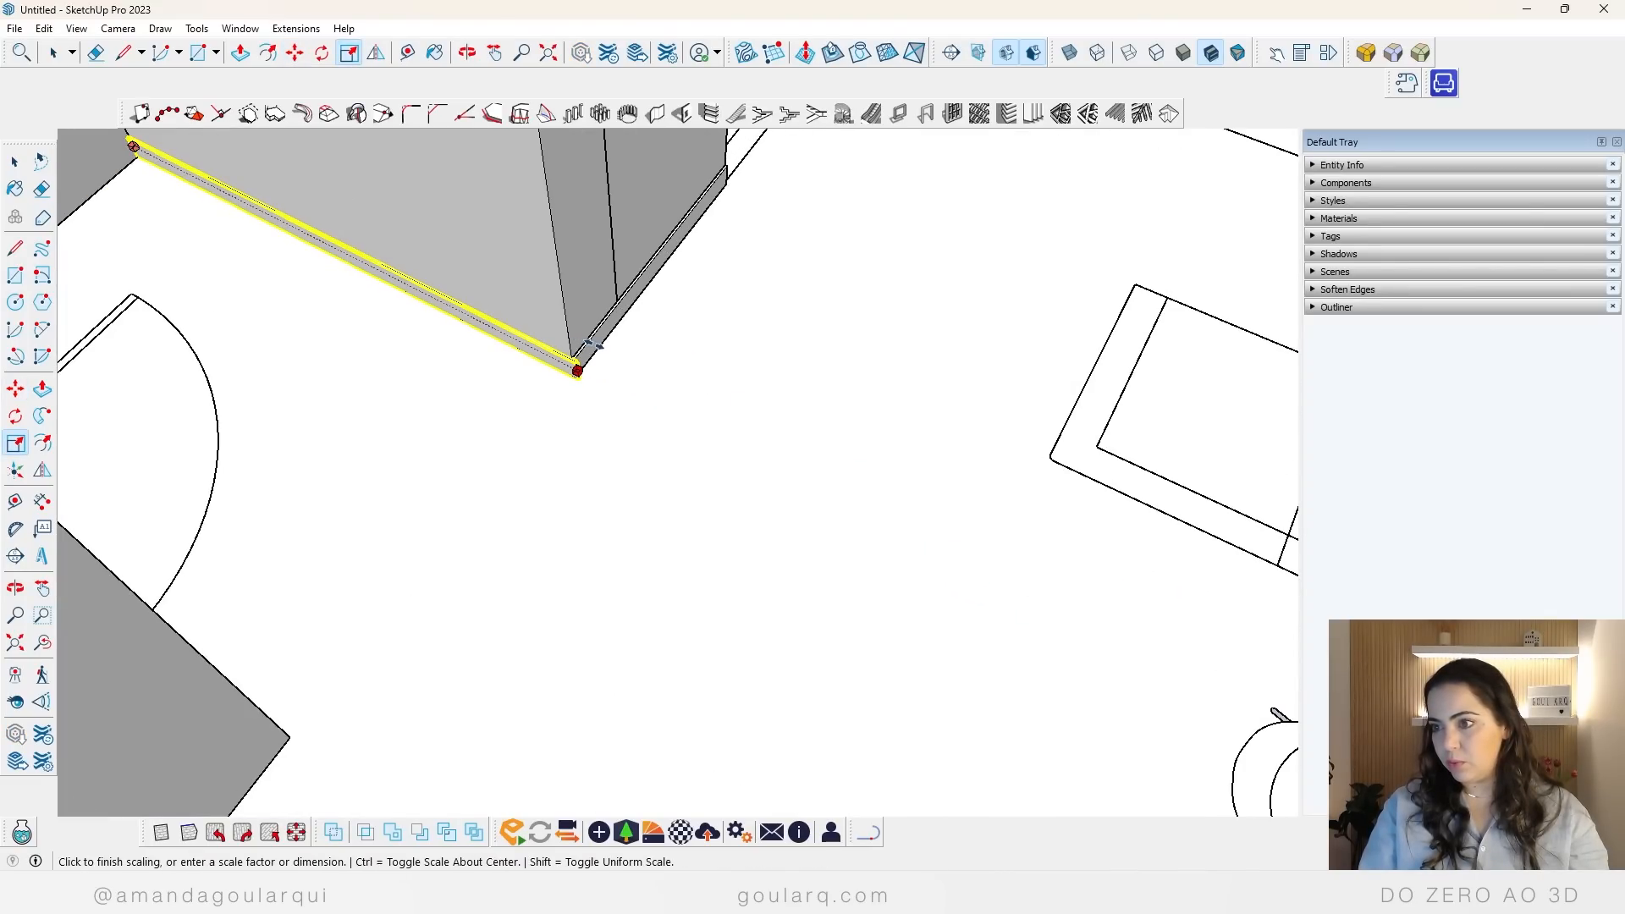
click(593, 343)
key(space)
click(750, 445)
scroll(581, 421, down, 1)
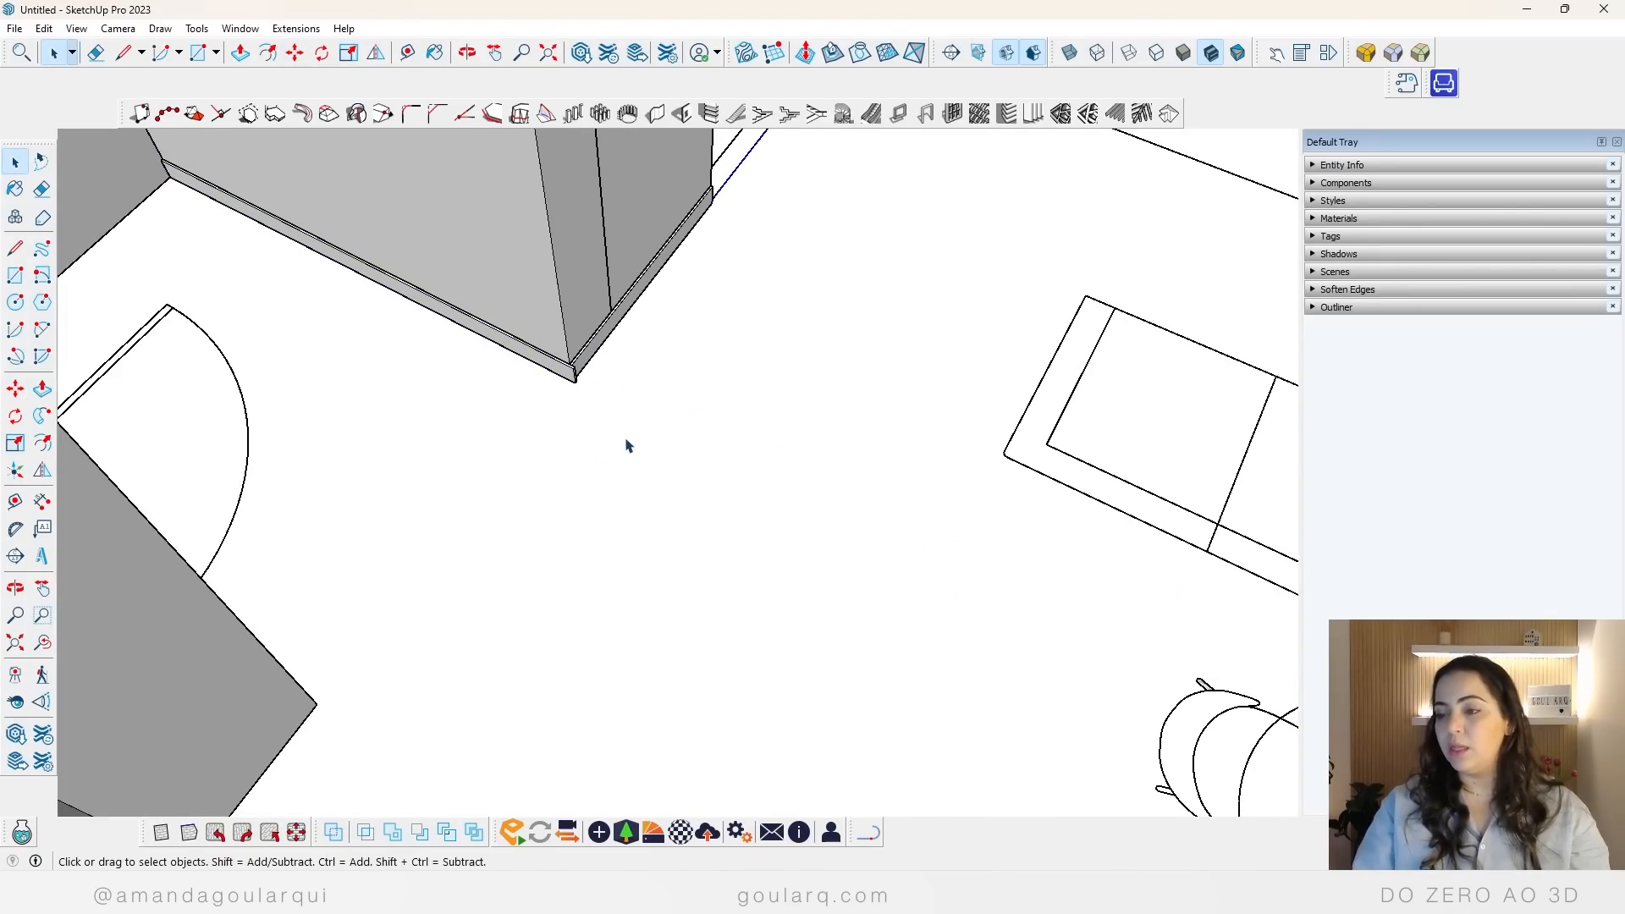
Step: Refine the scaled end of the entrance-side baseboard so it meets the adjoining baseboard at the outer corner
scroll(562, 381, up, 2)
click(592, 341)
key(s)
click(591, 330)
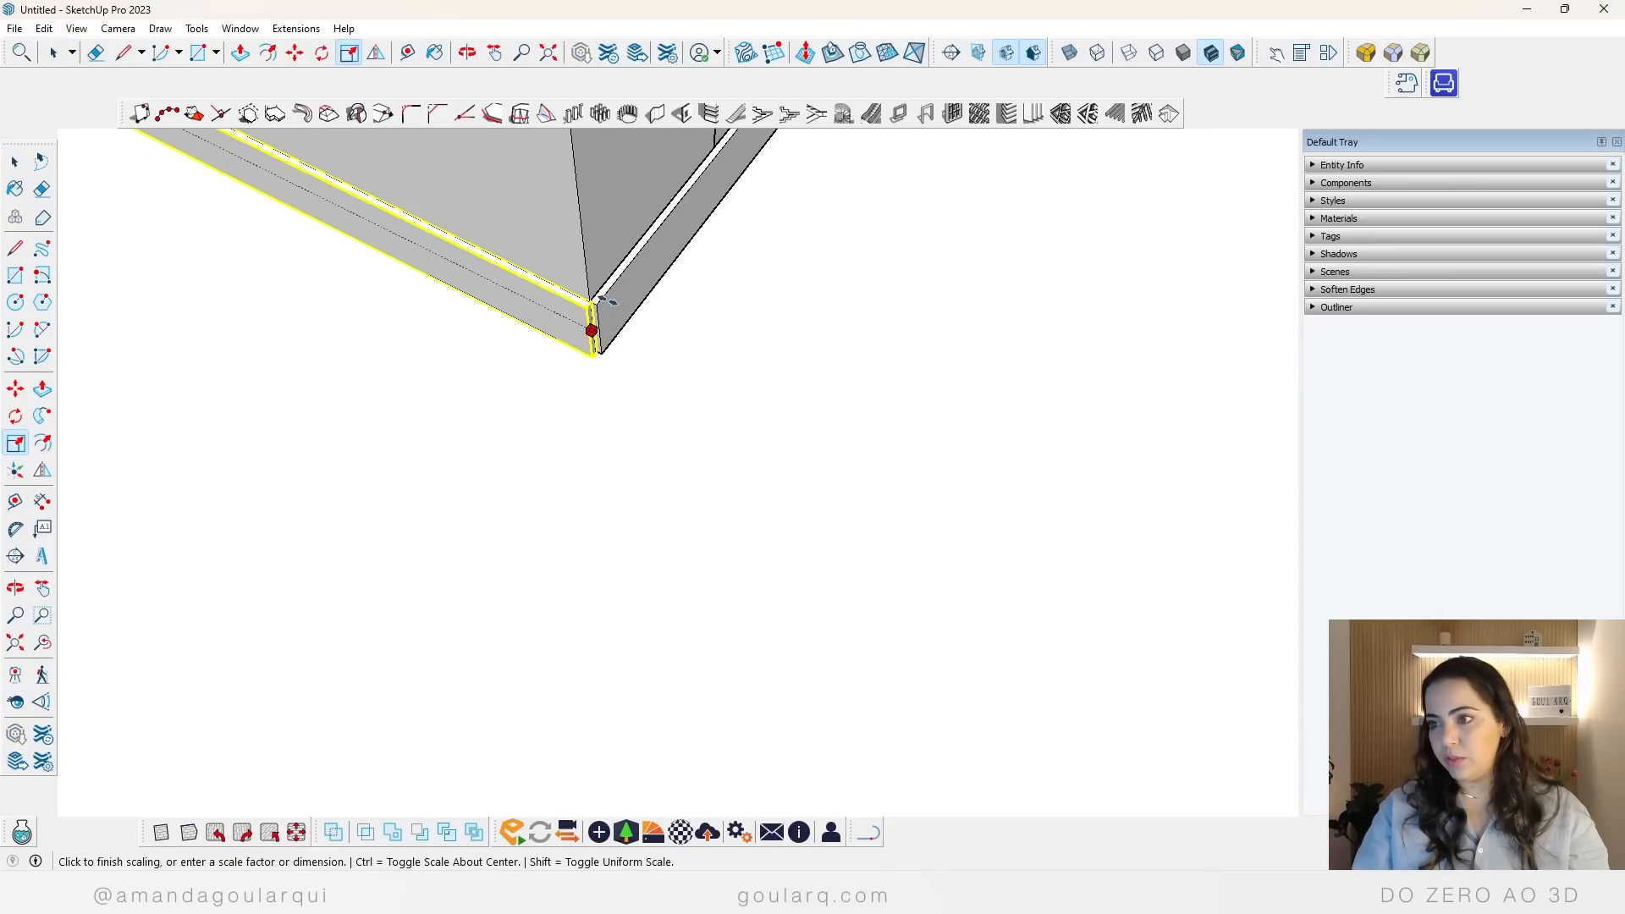
click(607, 301)
click(592, 330)
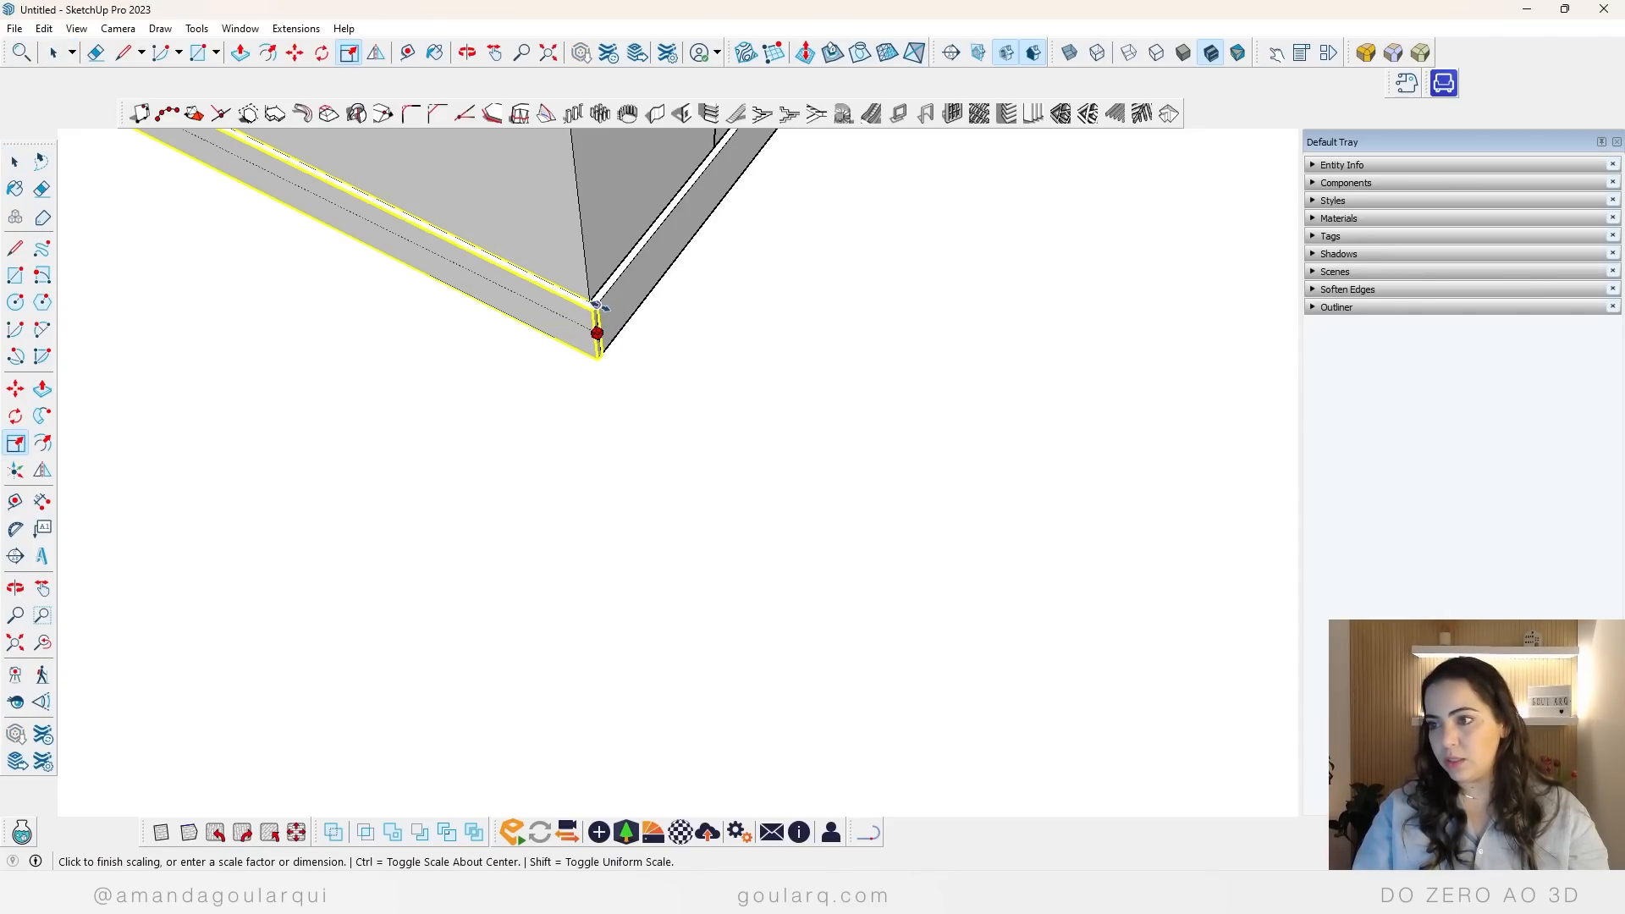
click(597, 306)
key(space)
scroll(446, 373, down, 4)
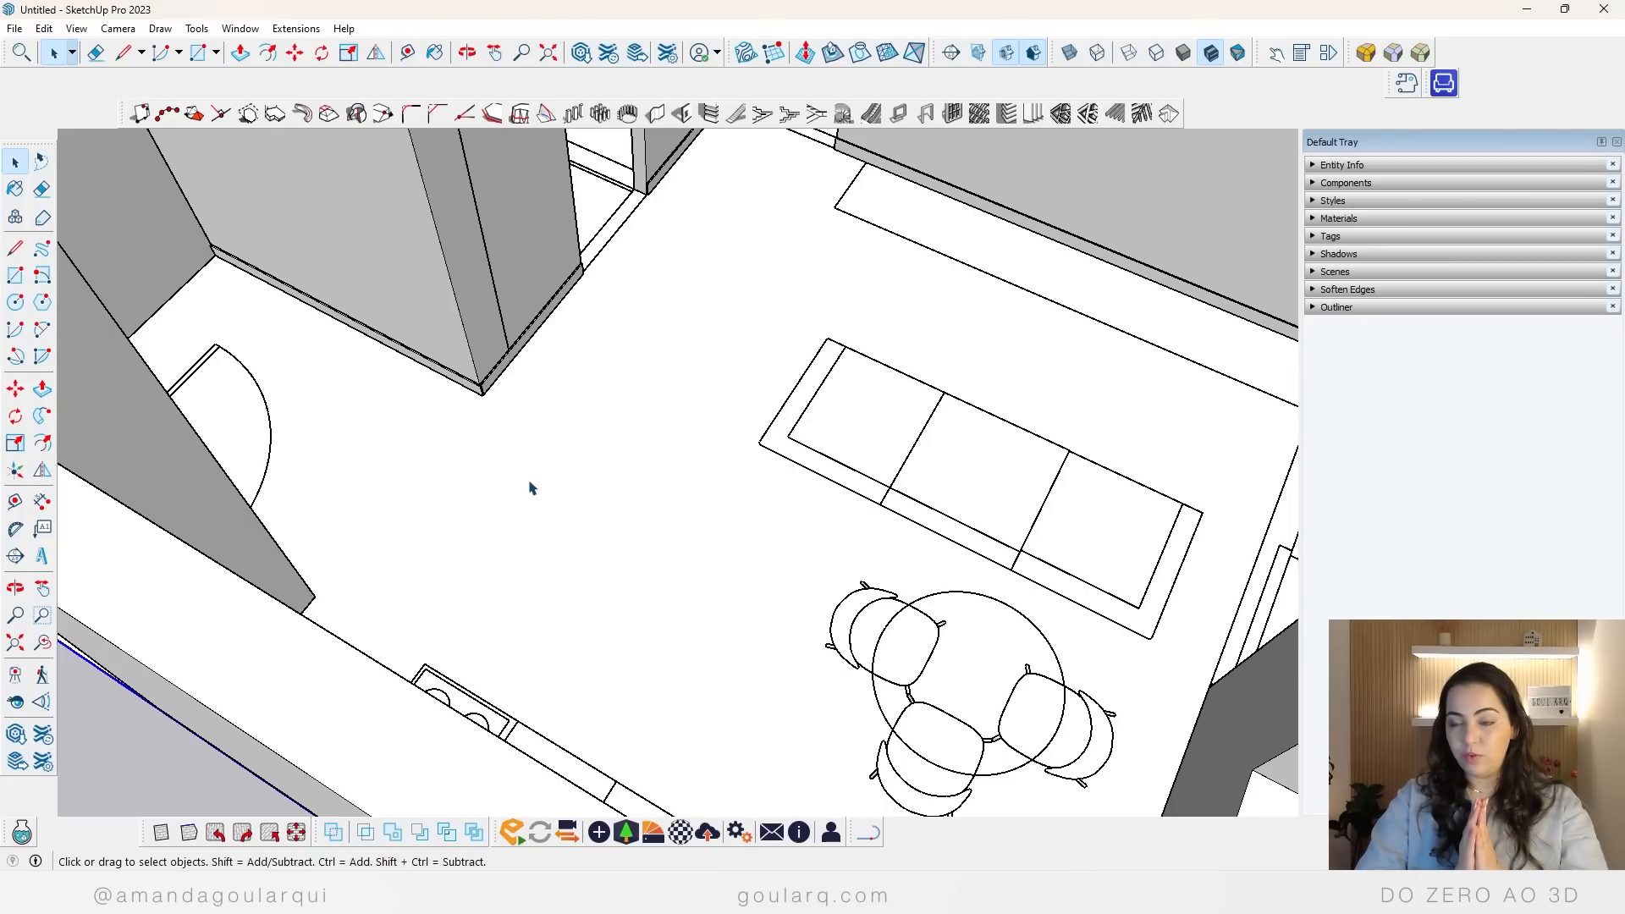
Step: Open the floor group for editing, intersect its face with the model and hide the rest of the model
scroll(532, 488, down, 5)
middle_drag(559, 489, 468, 512)
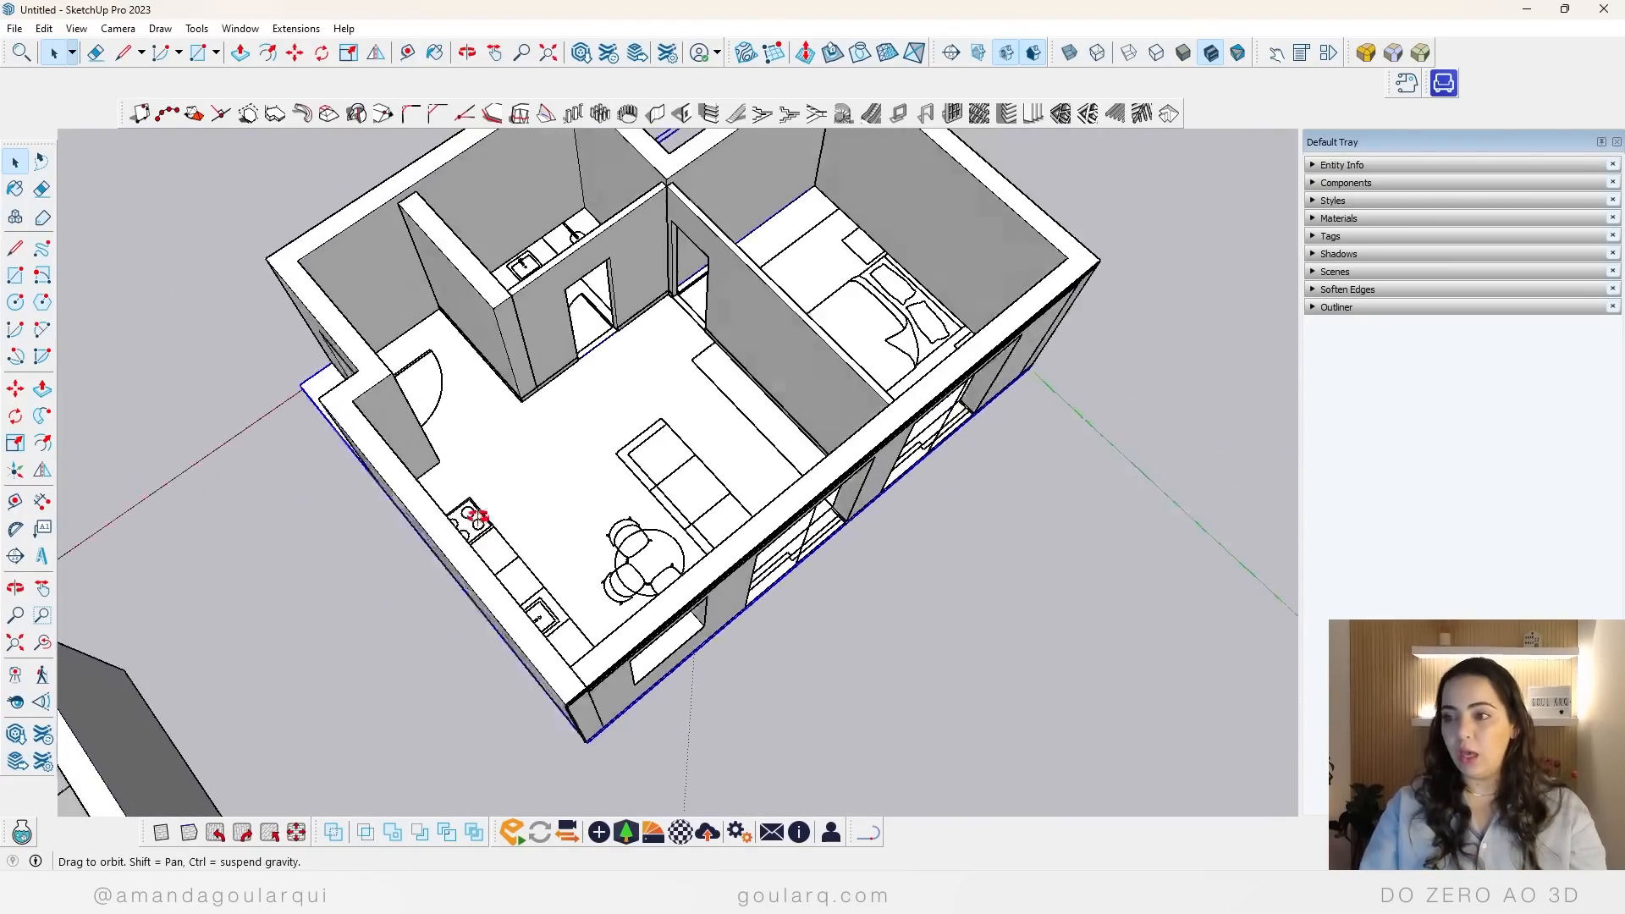
scroll(468, 511, up, 2)
scroll(618, 360, up, 3)
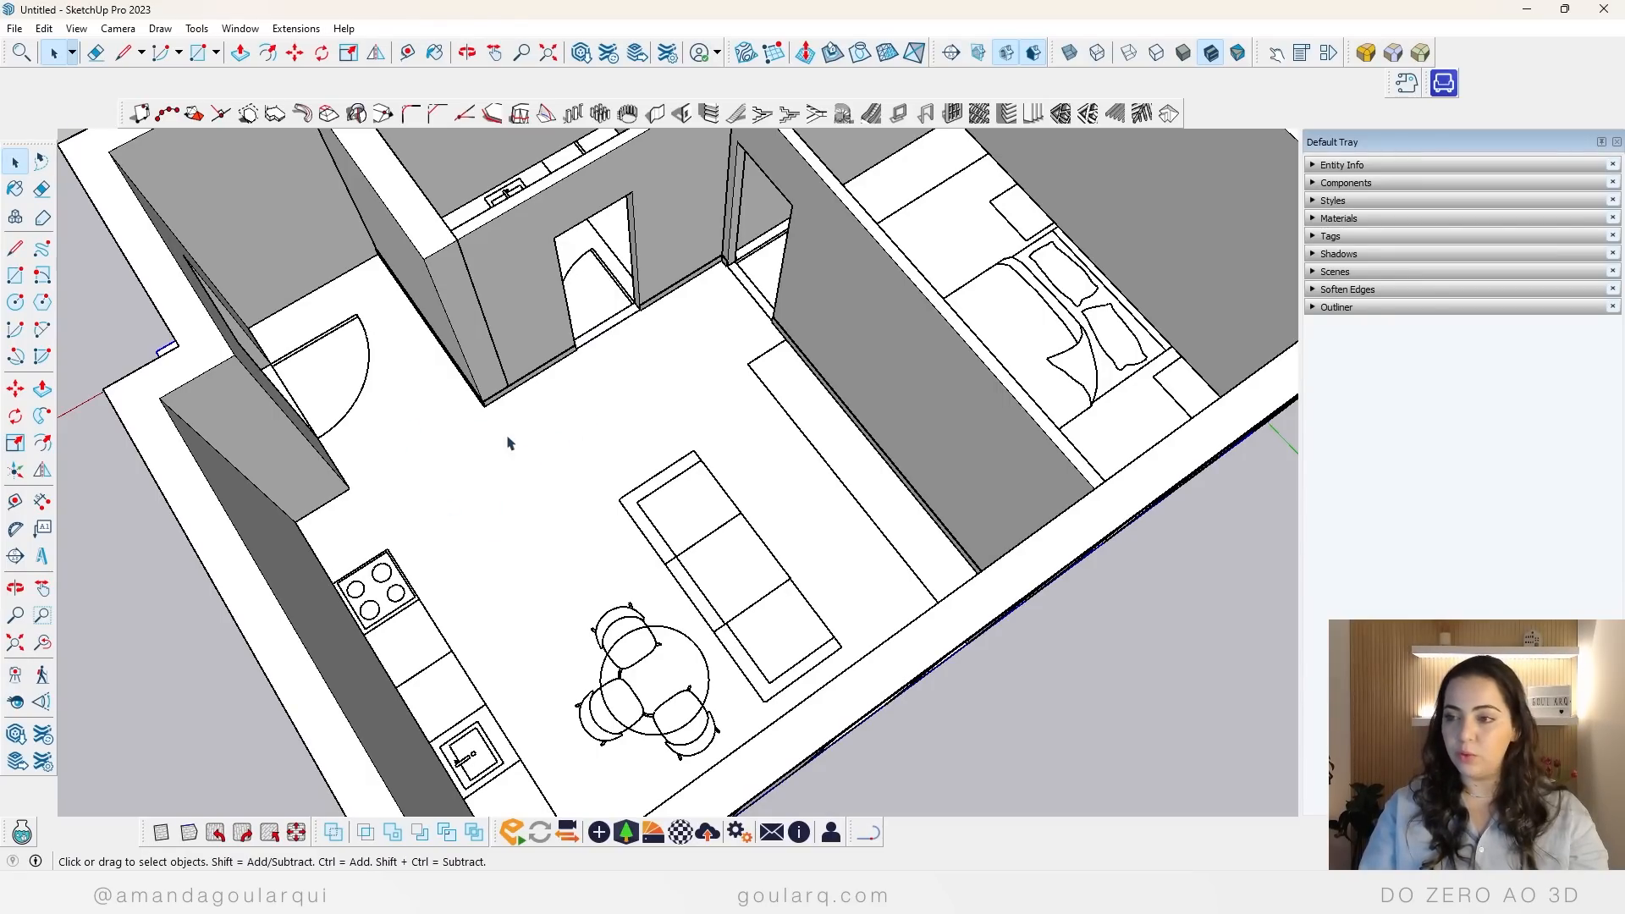
double_click(565, 468)
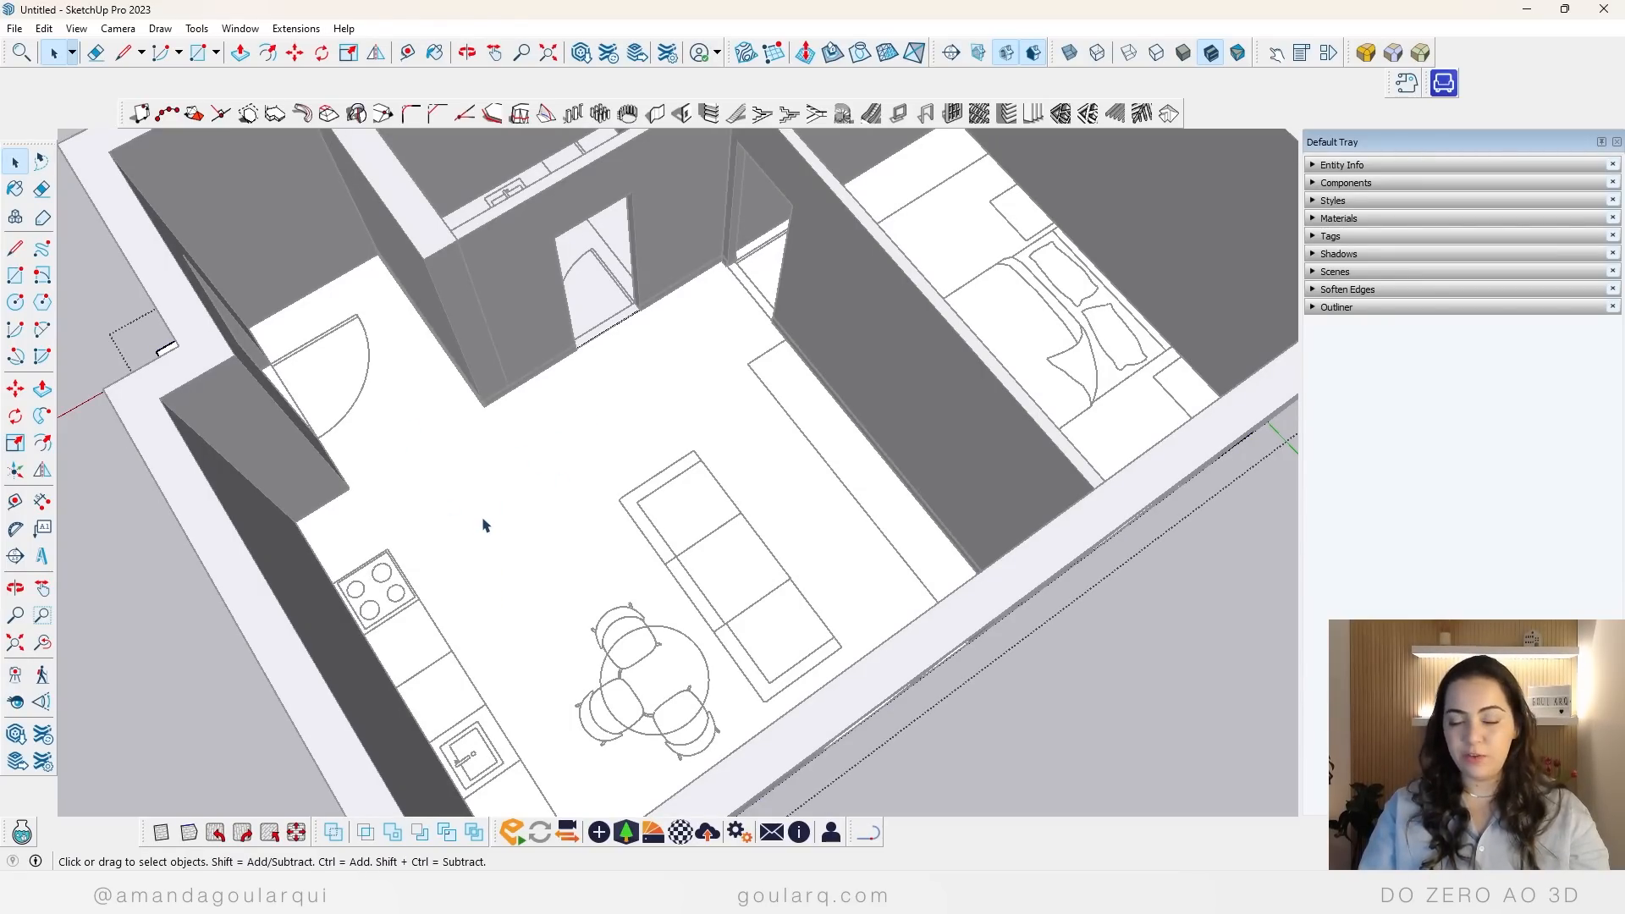
right_click(471, 493)
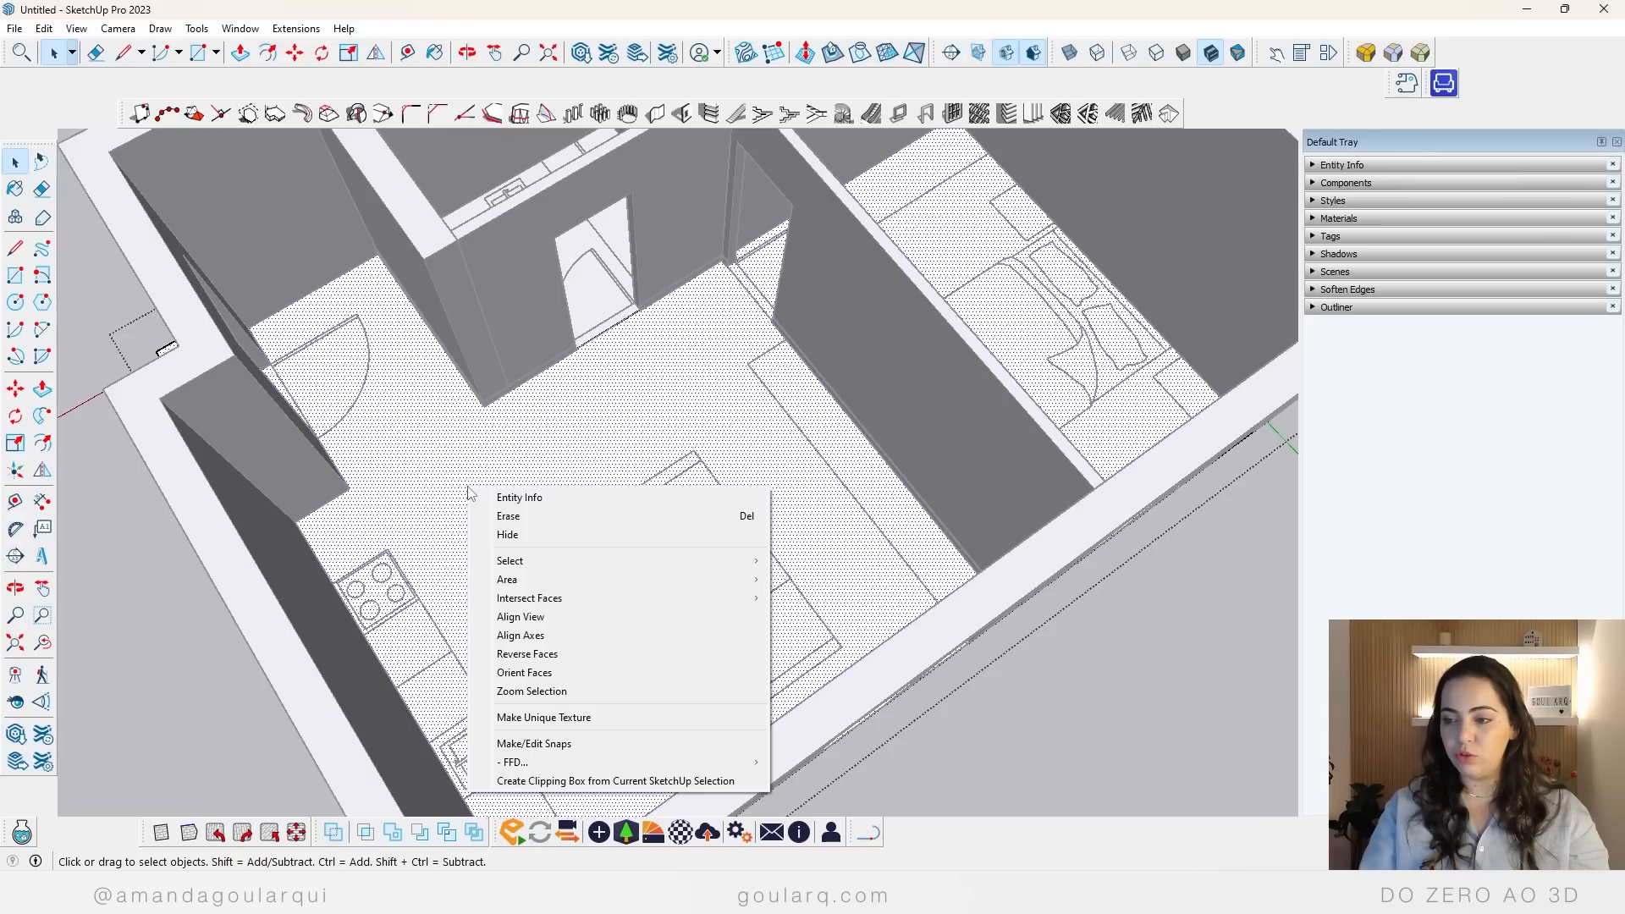
mouse_move(596, 591)
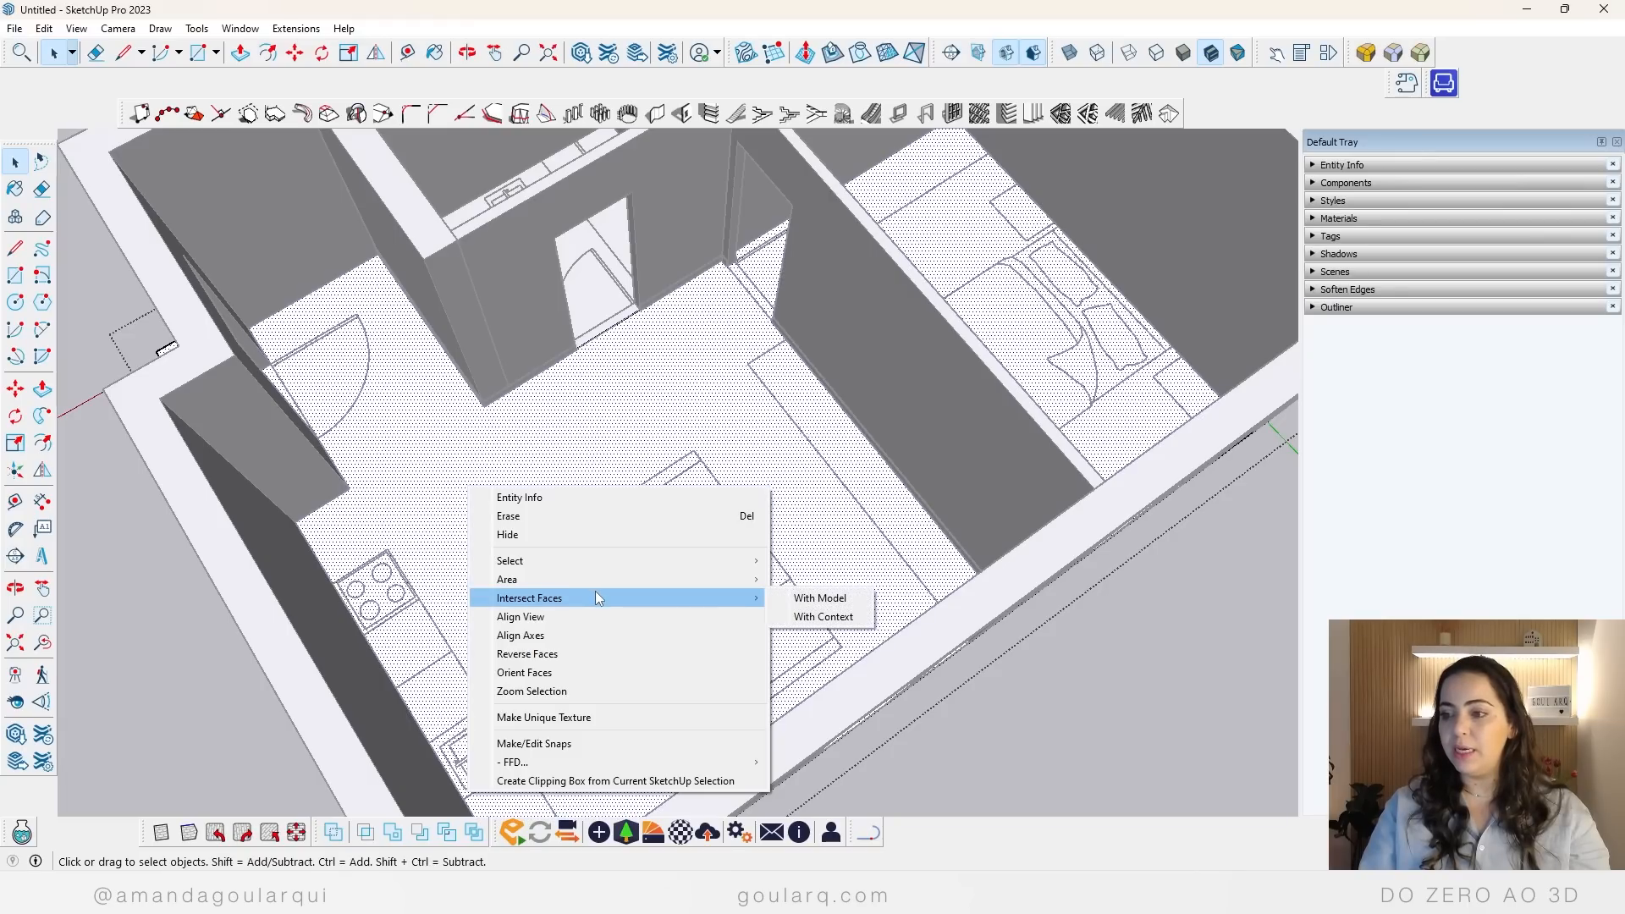
click(845, 600)
key(i)
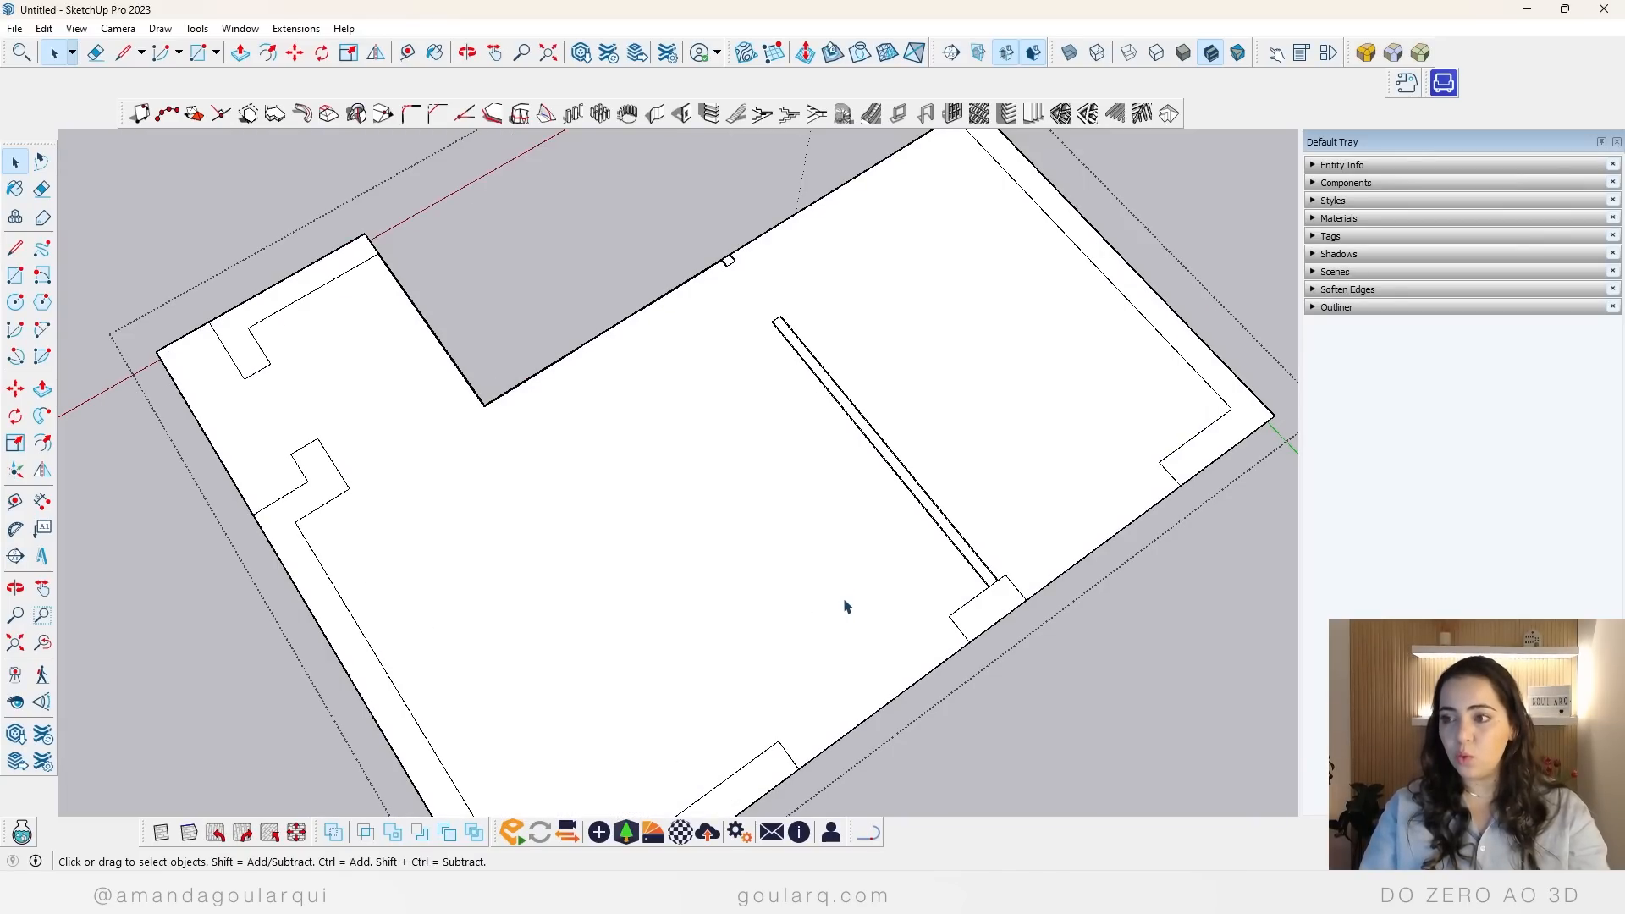
Step: Draw a rectangle across the bedroom doorway gap in the partition outline to separate the bedroom floor from the living room floor
click(750, 348)
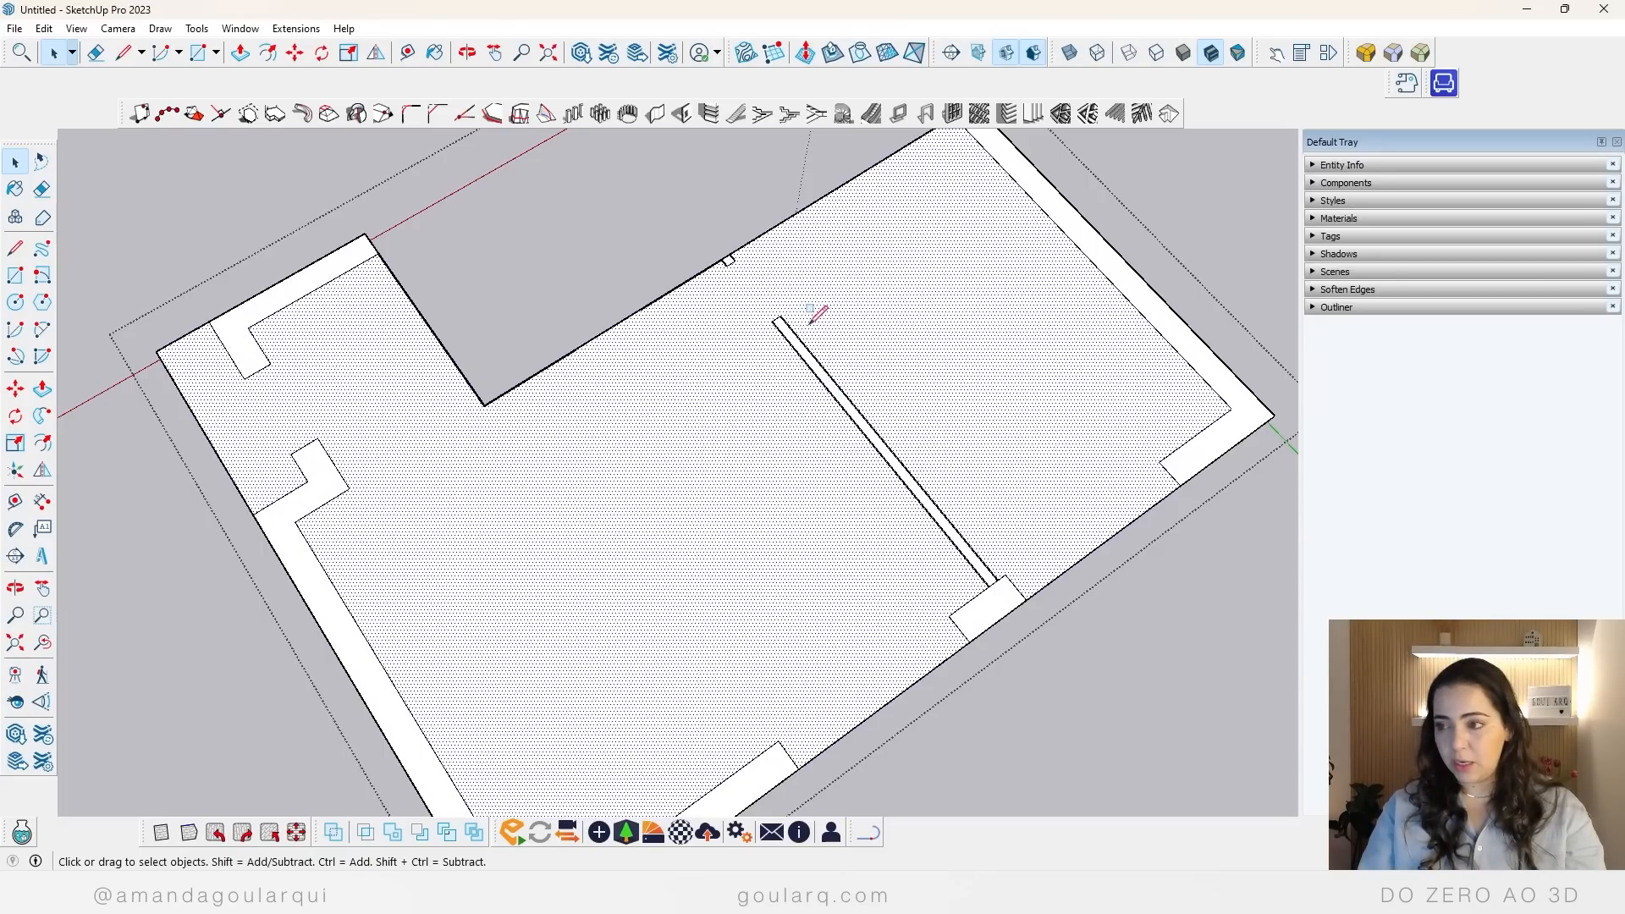
key(r)
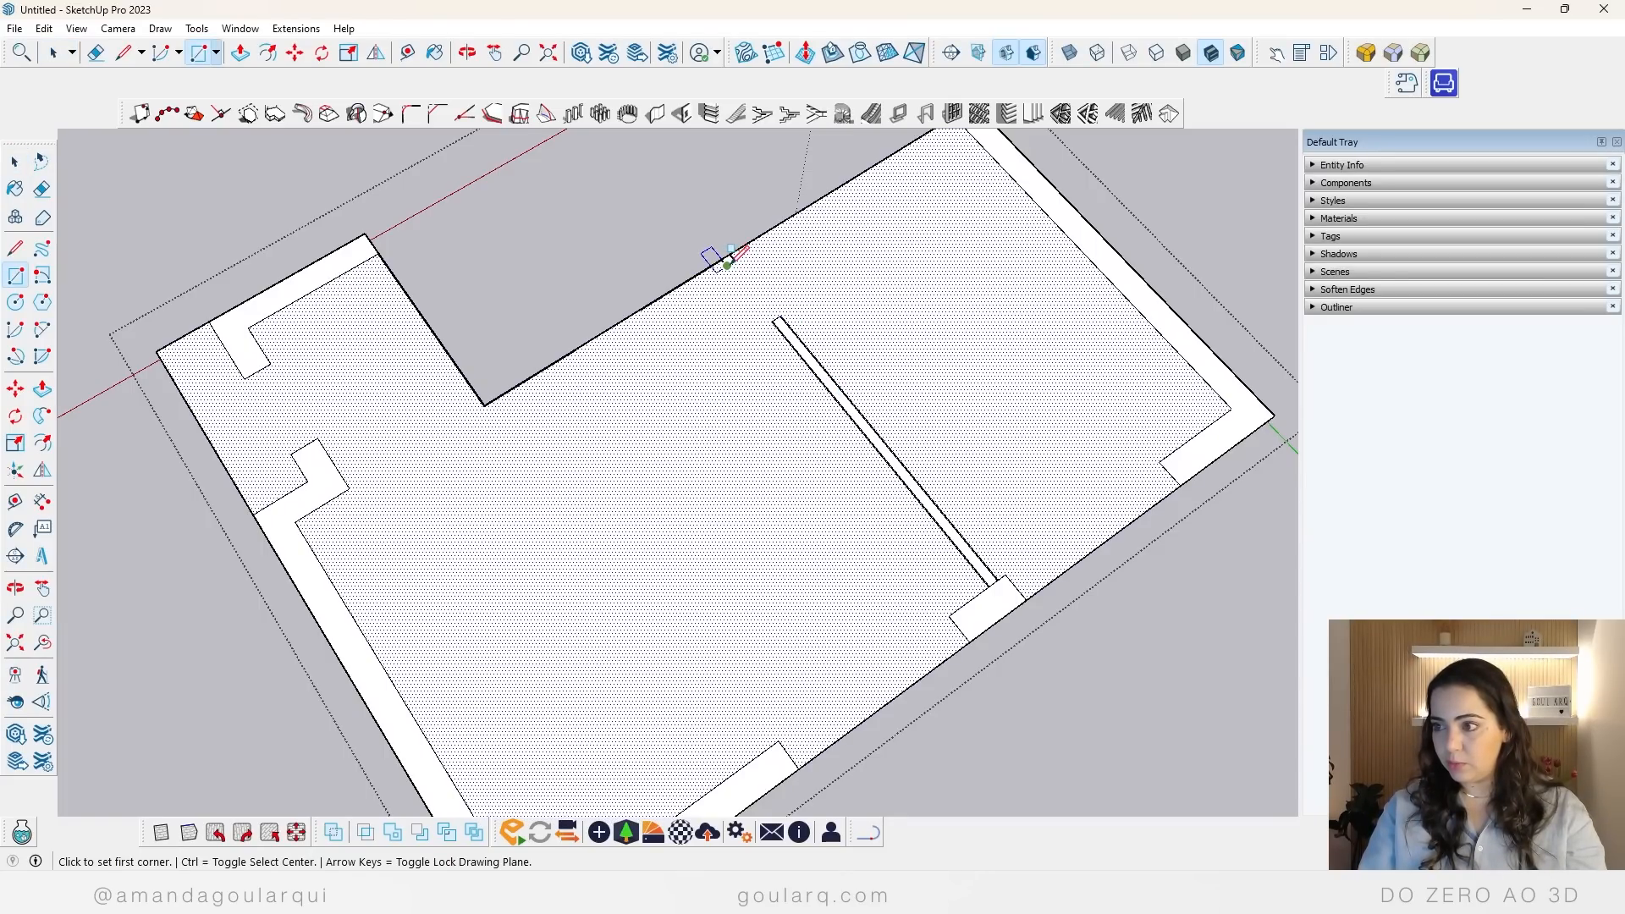
click(726, 264)
click(776, 321)
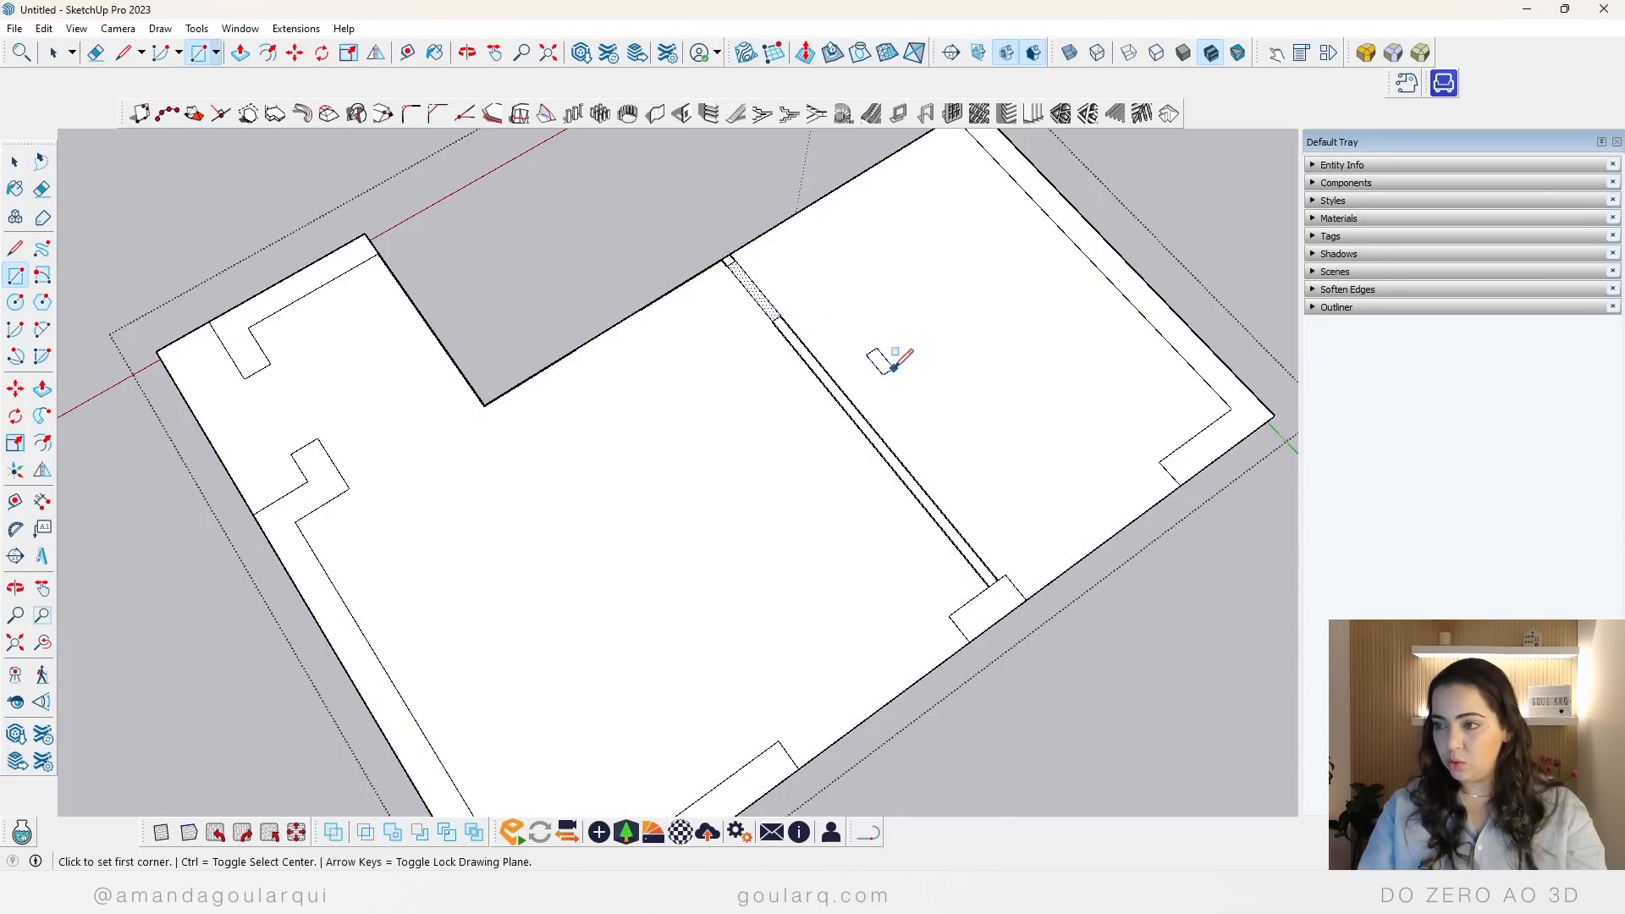
key(space)
Step: Offset the living room floor face's outline inward to form a narrow strip along the walls
click(976, 352)
click(748, 520)
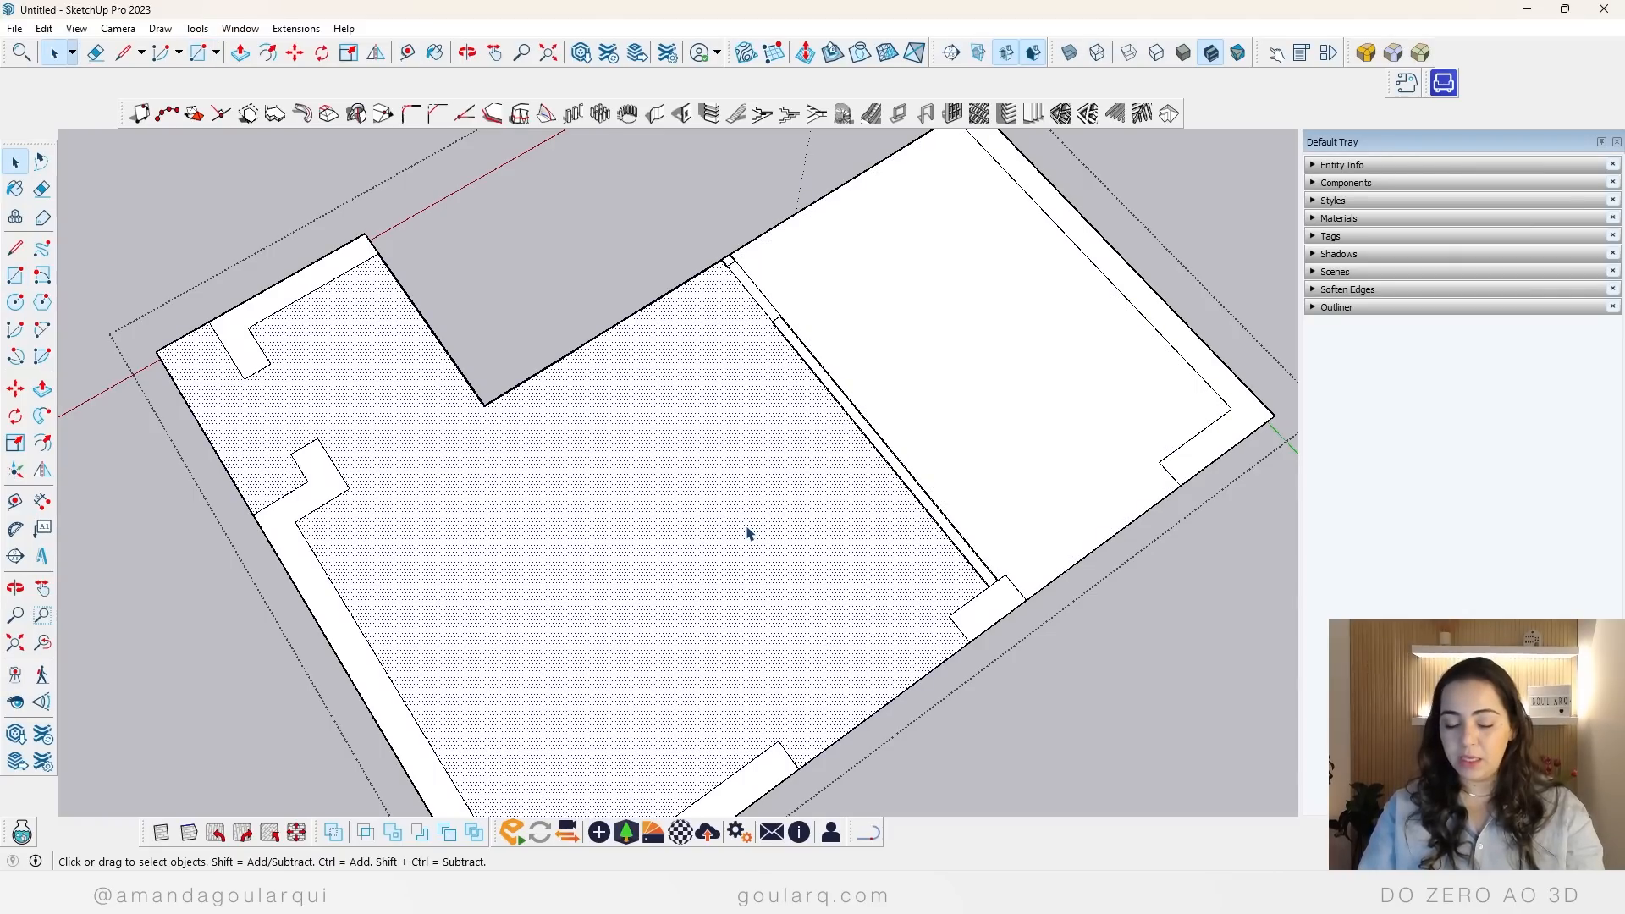
key(f)
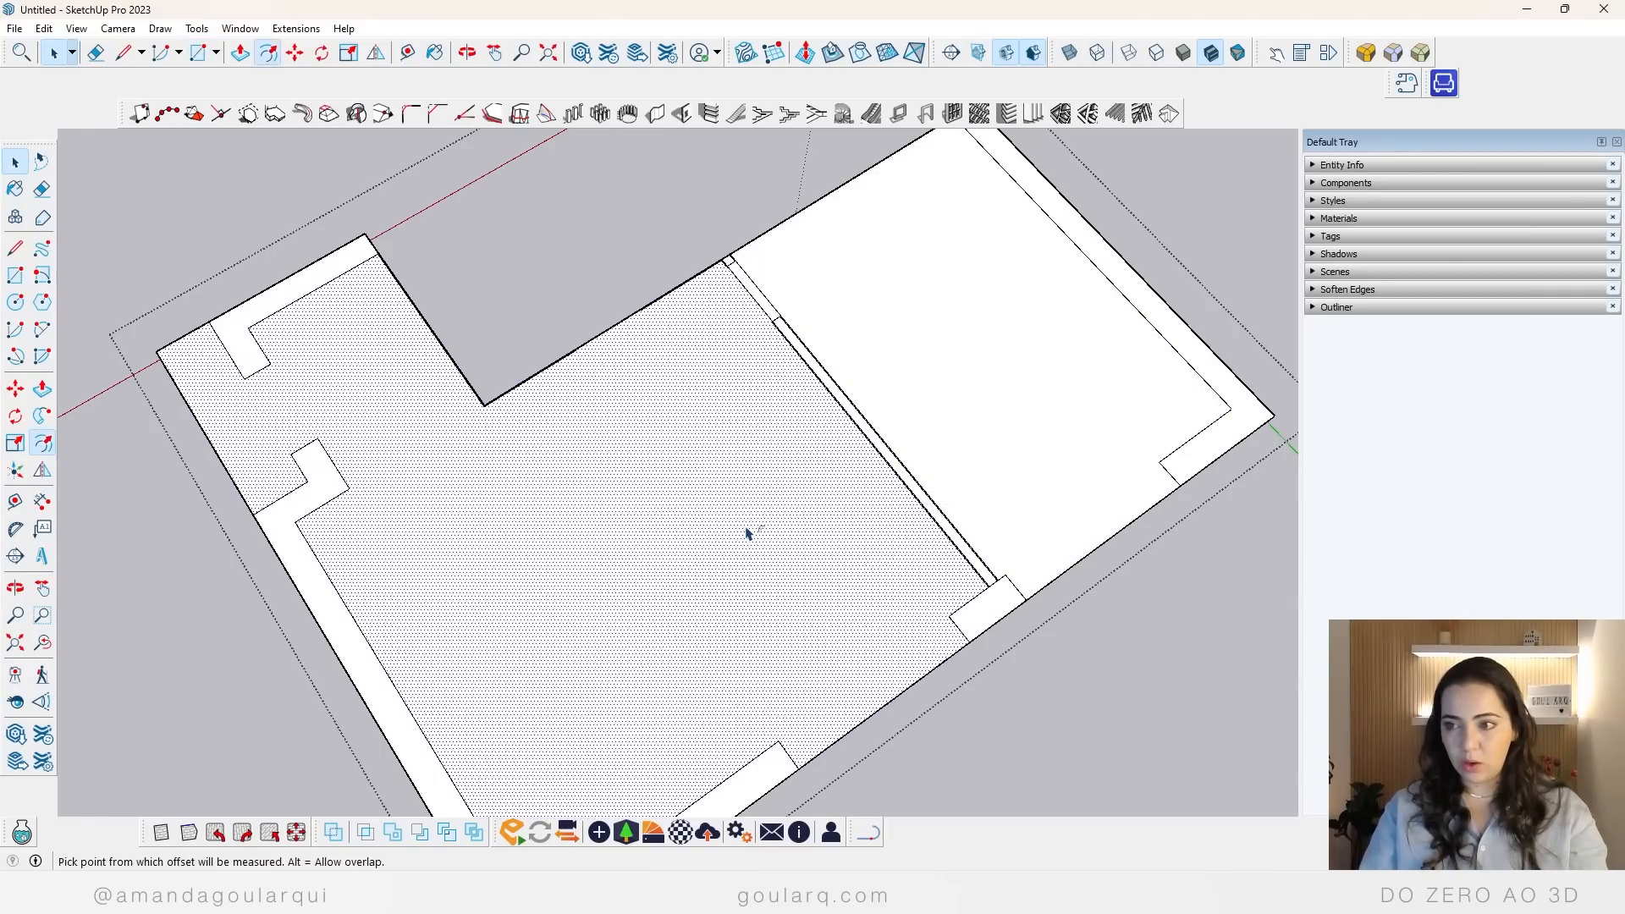
click(450, 453)
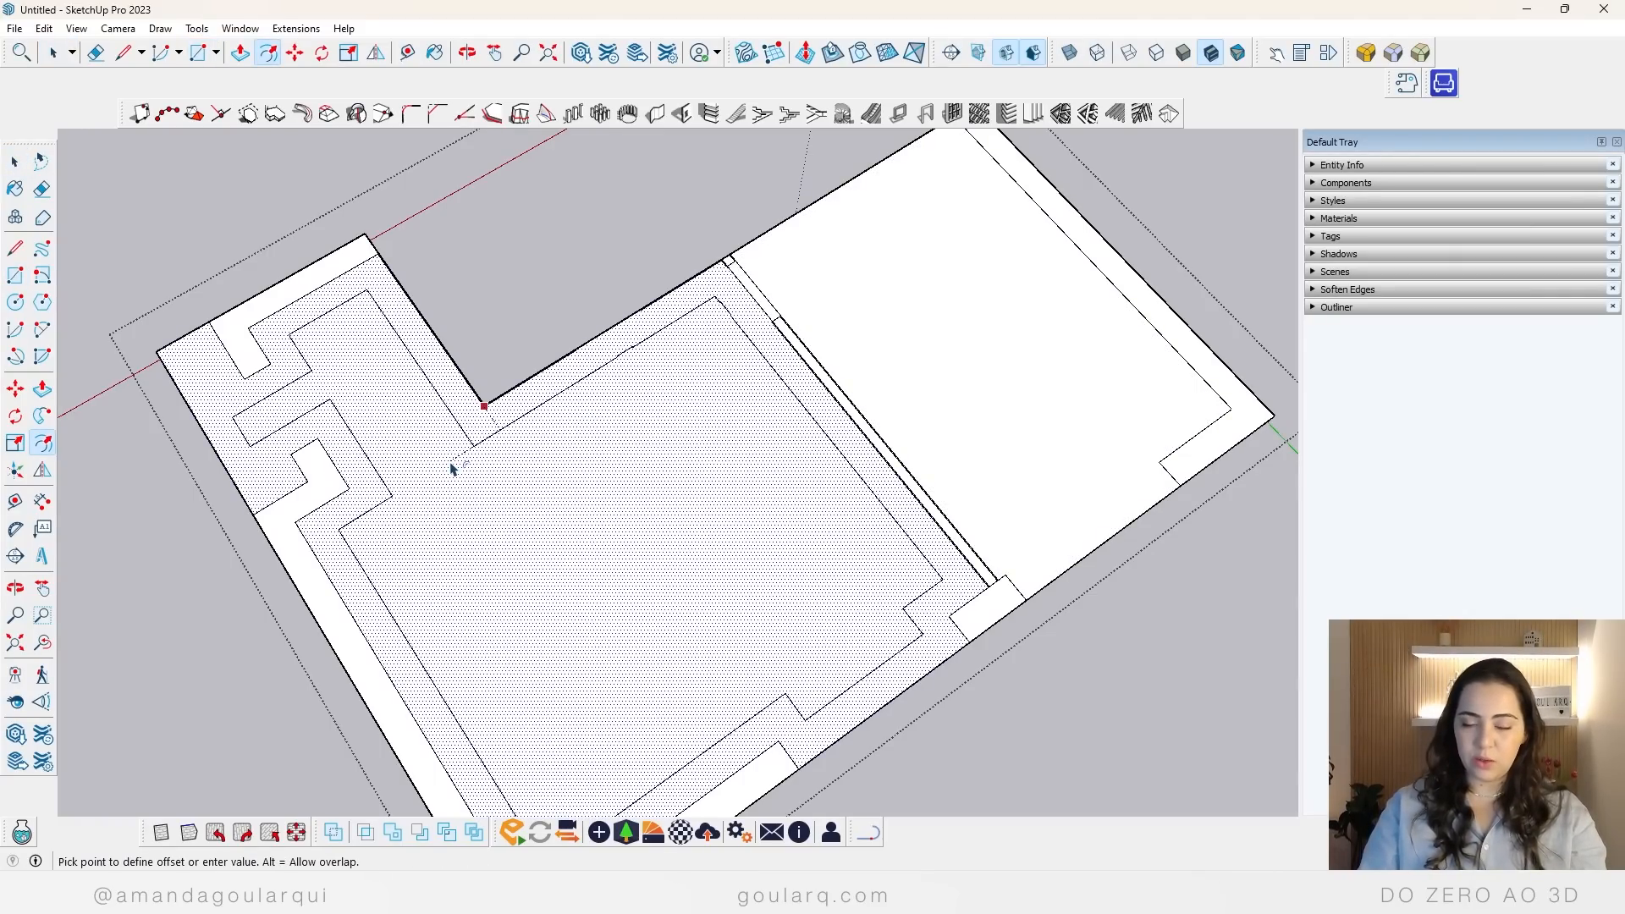
click(451, 468)
scroll(381, 460, up, 5)
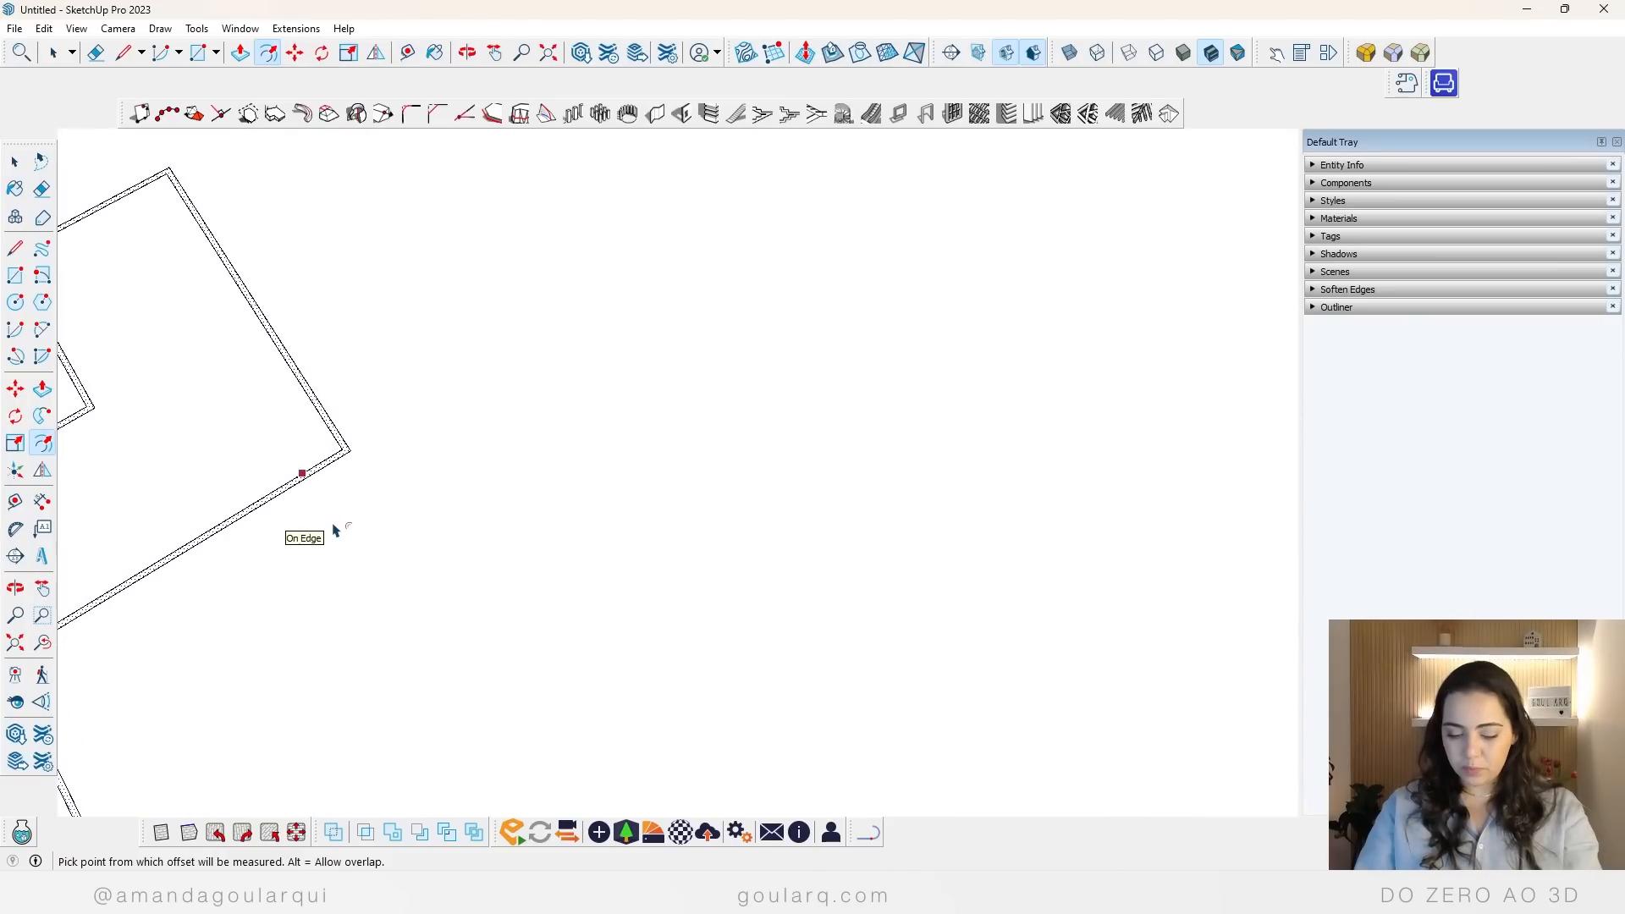
Step: Extrude the offset floor strip upward with Push/Pull to form a continuous baseboard along the living room walls
key(p)
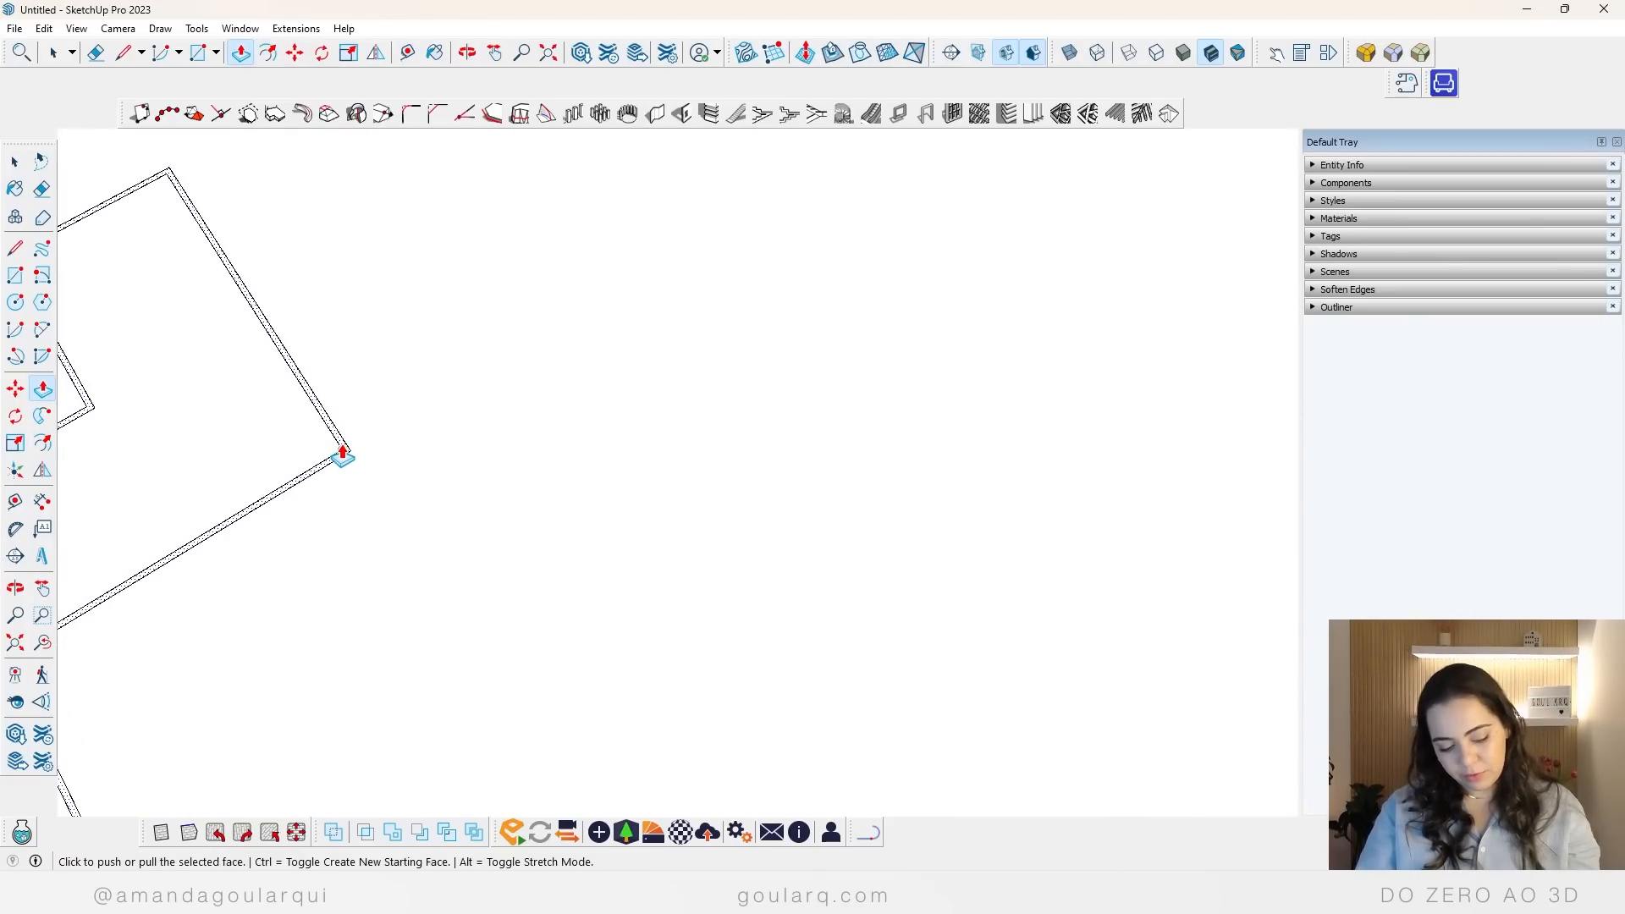
double_click(342, 457)
key(space)
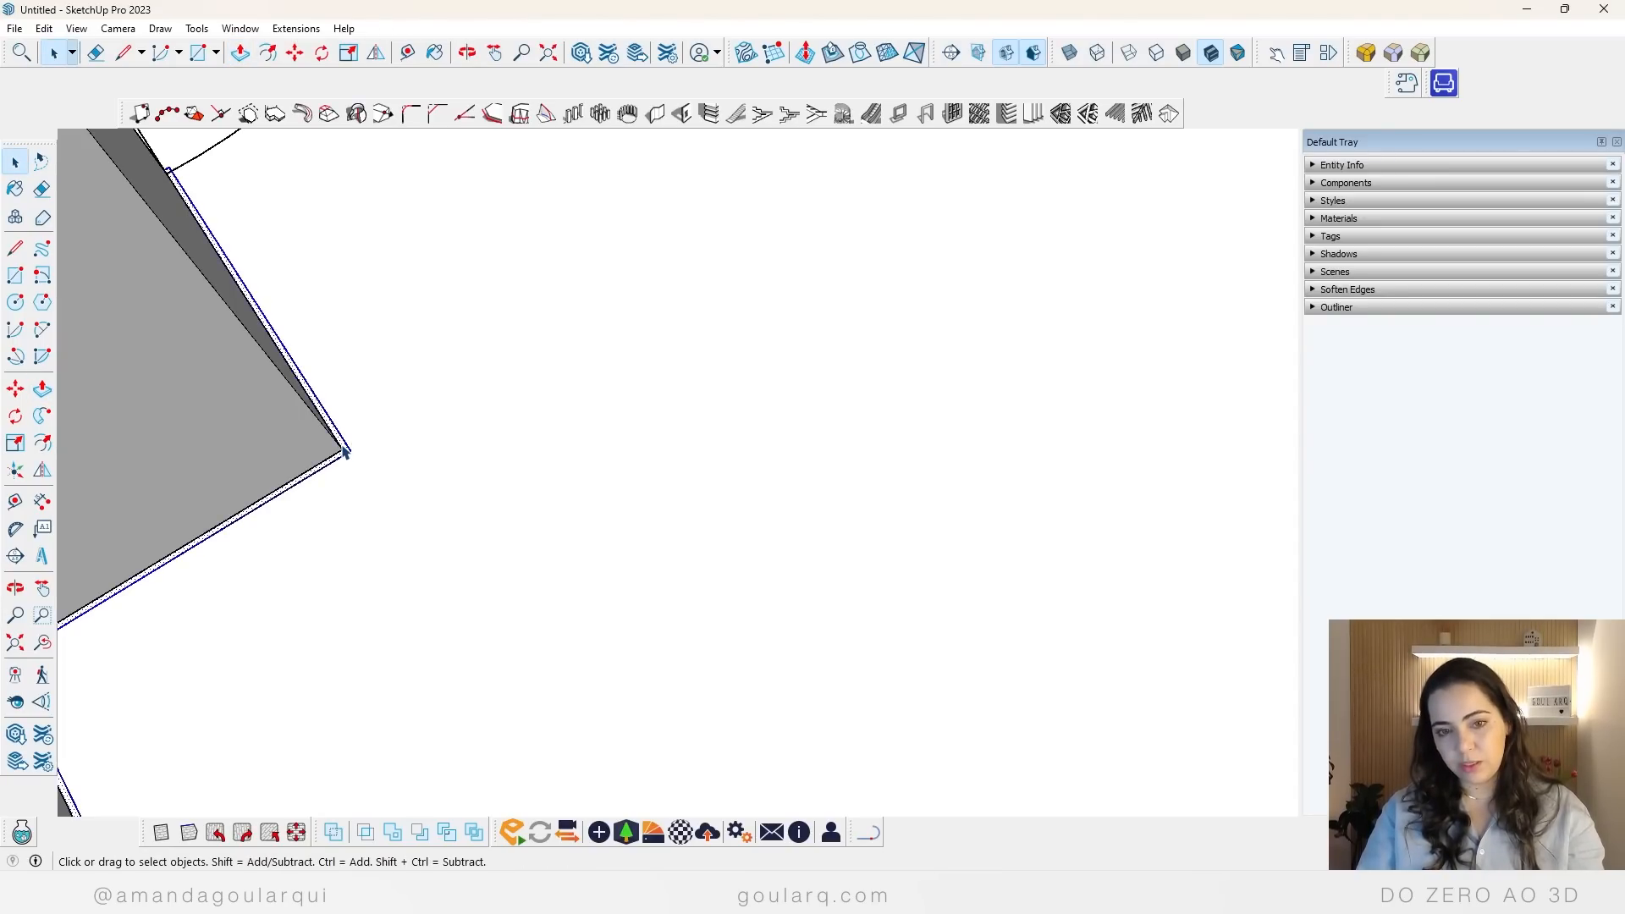
double_click(343, 447)
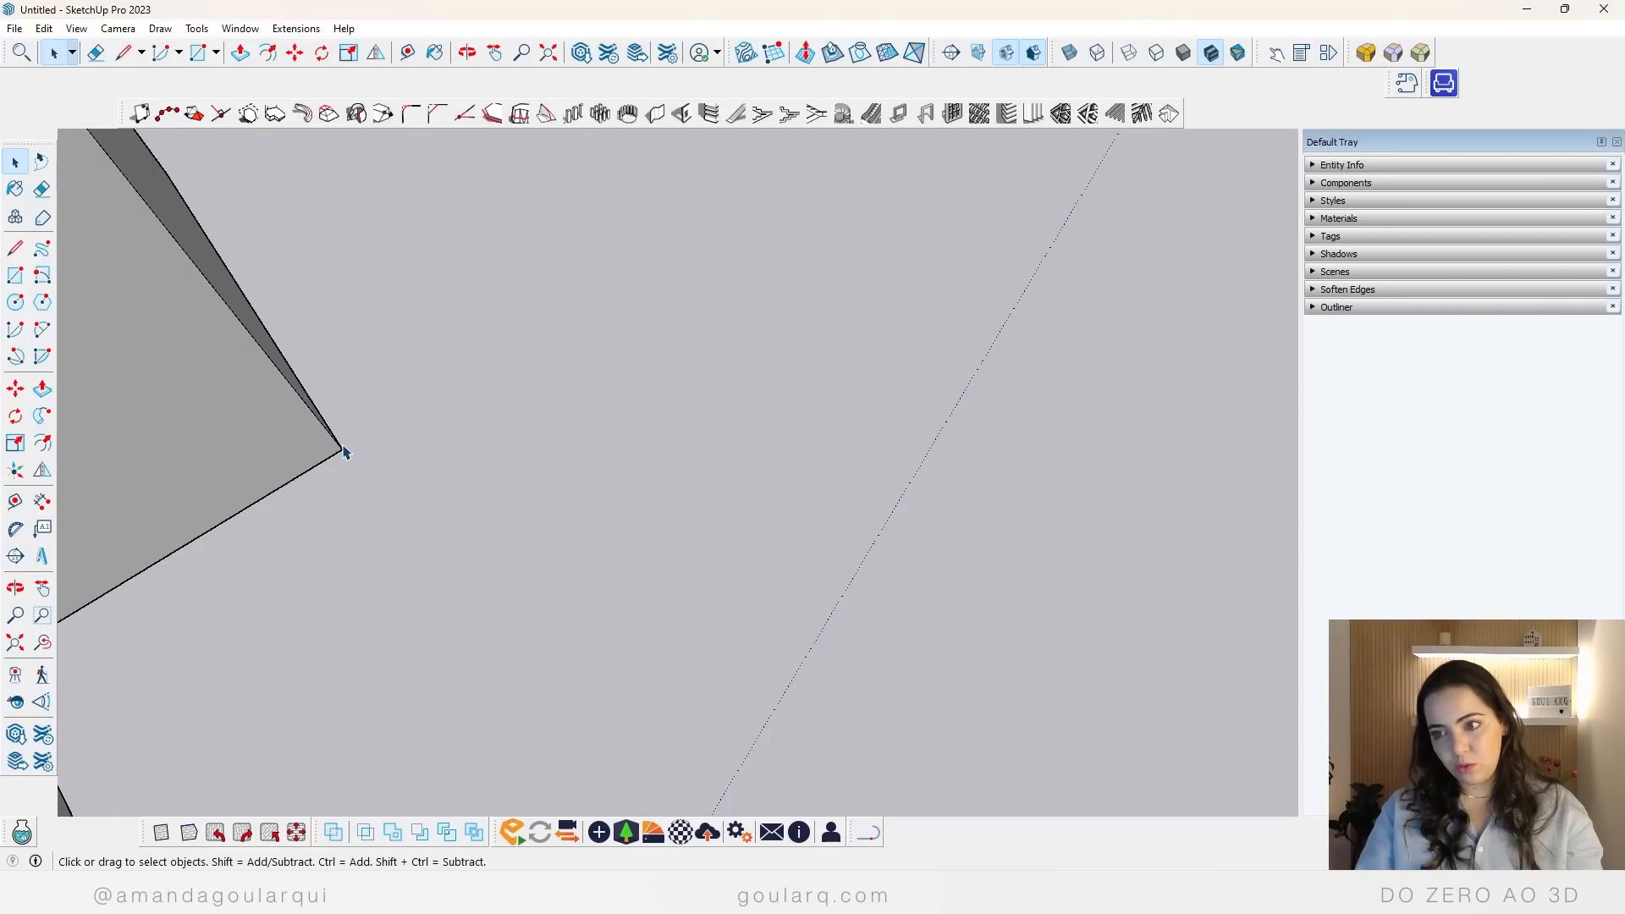
key(Escape)
double_click(345, 448)
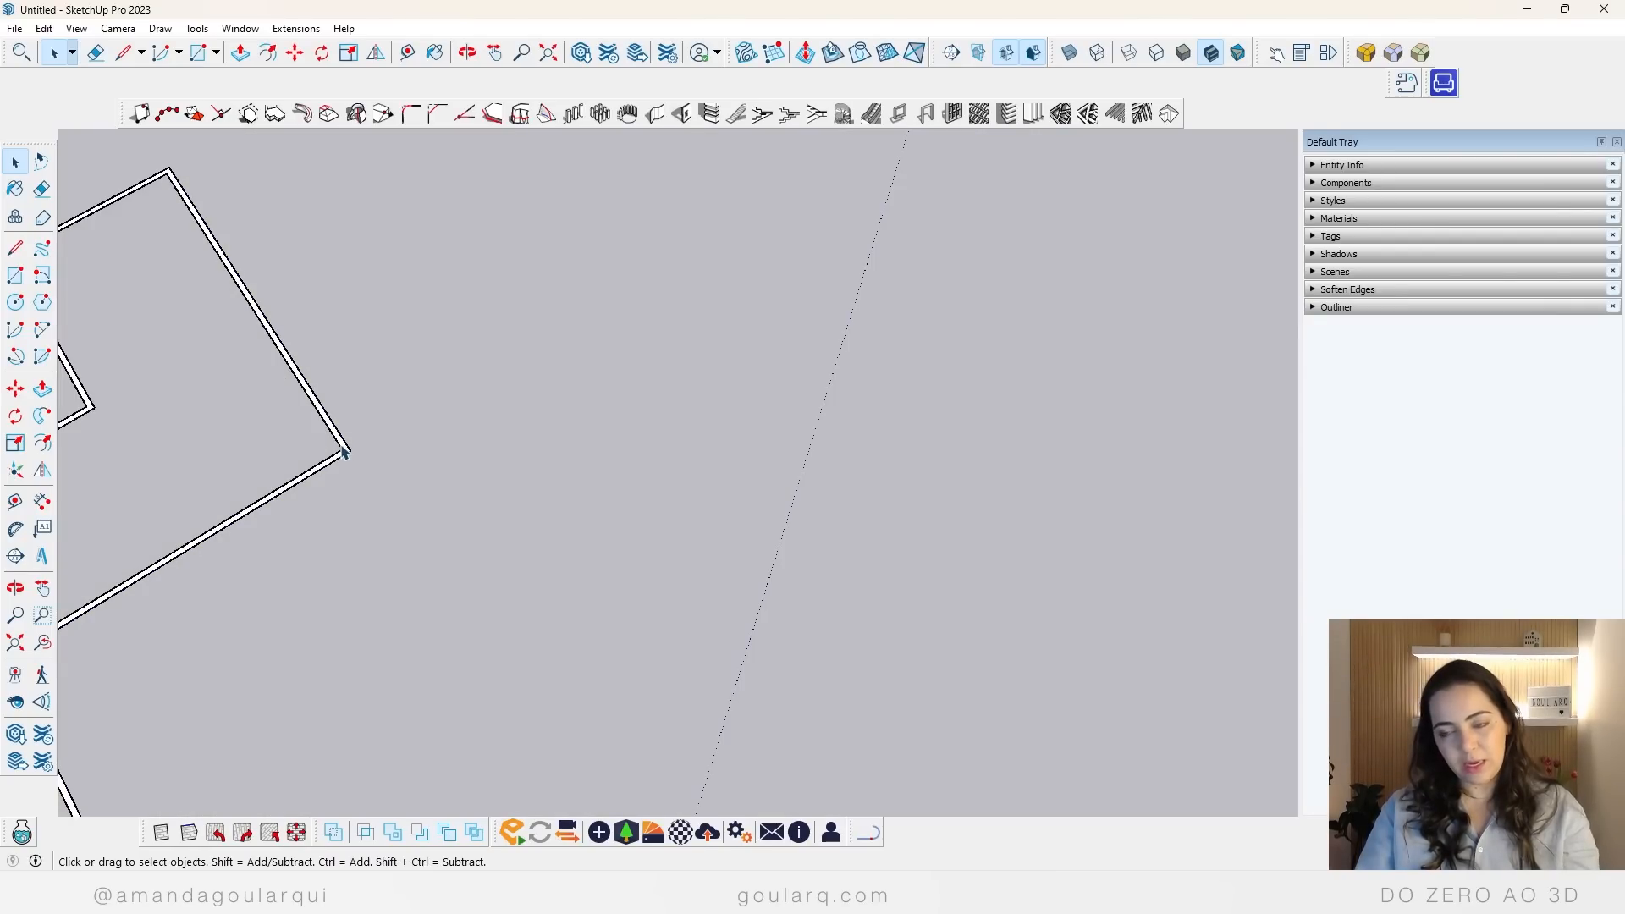
key(p)
click(343, 453)
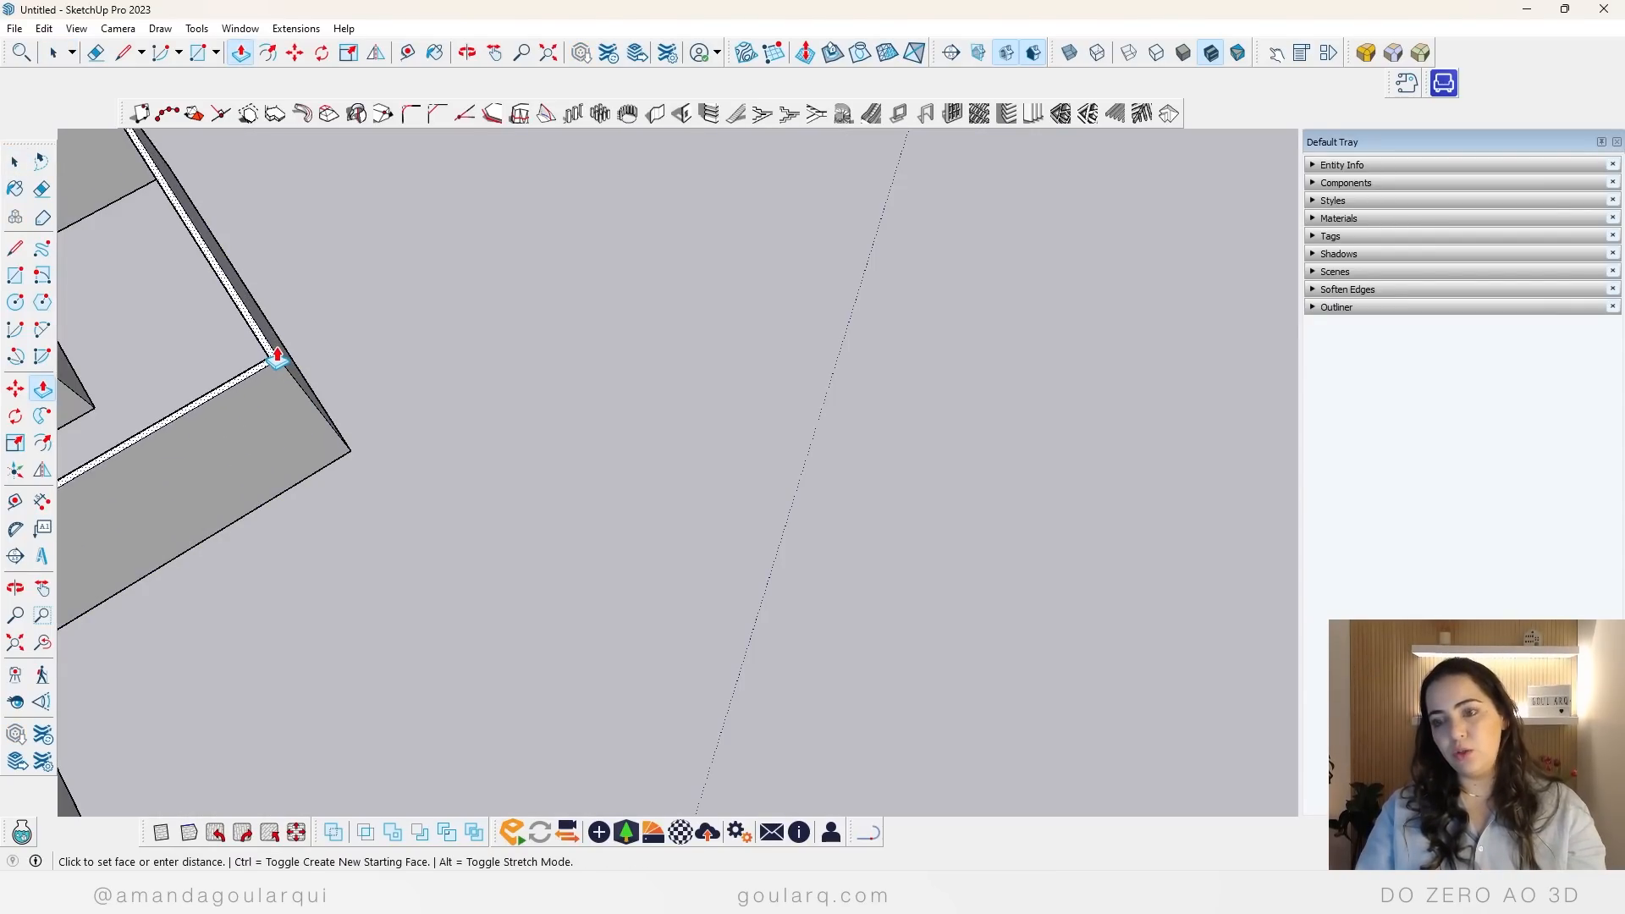
key(Return)
key(space)
key(Escape)
scroll(258, 512, down, 4)
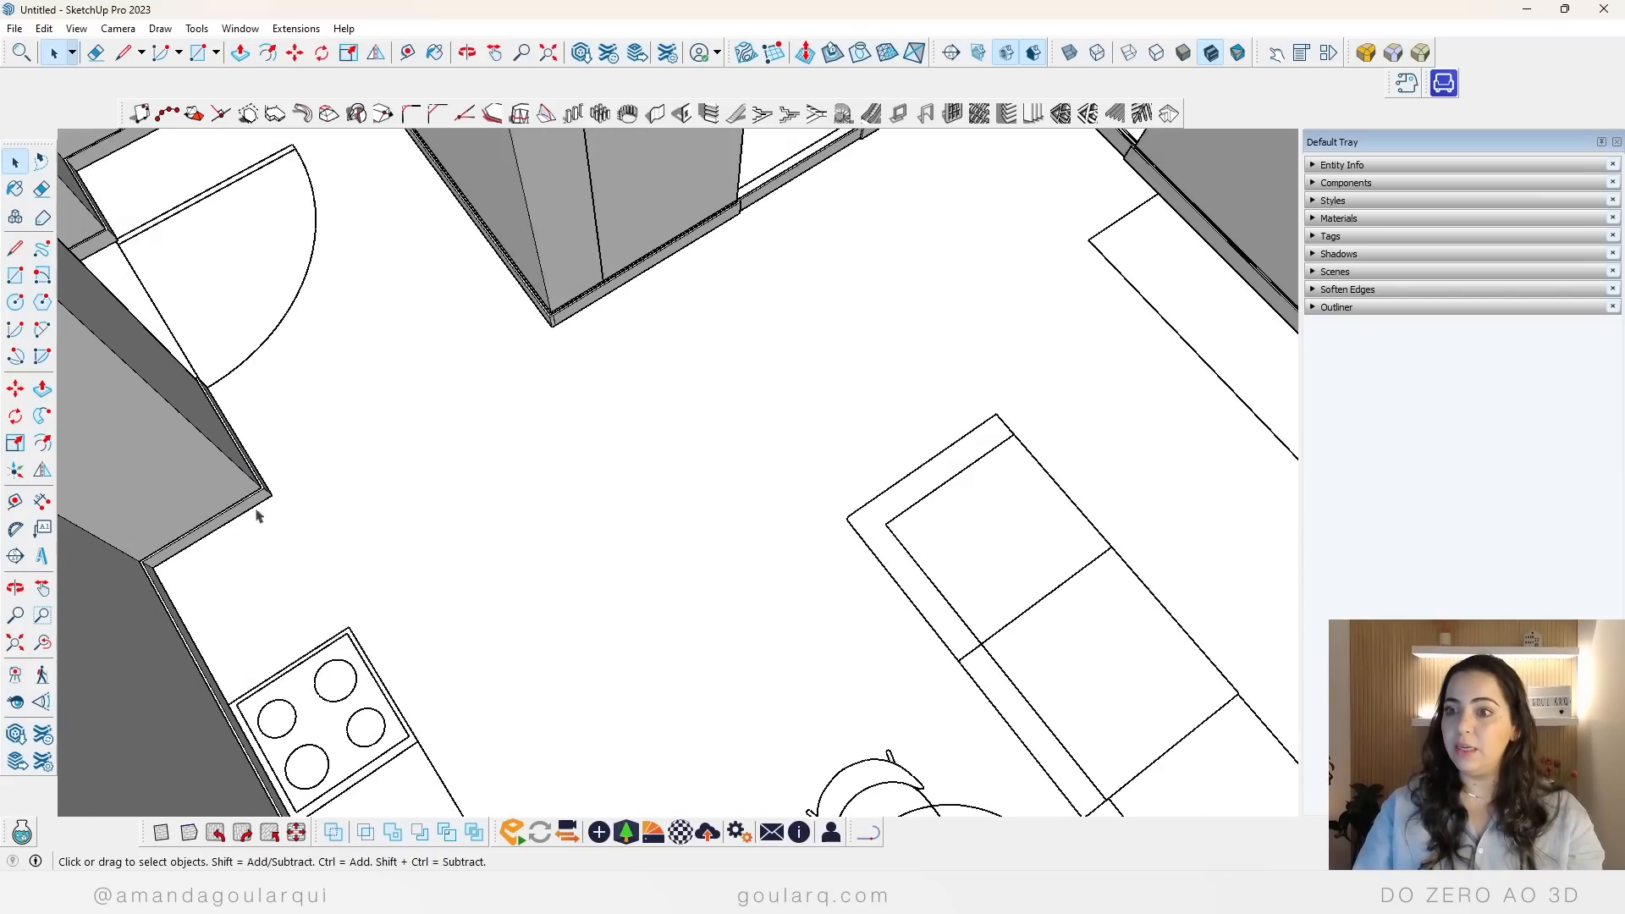
Step: Open the extruded baseboard for editing, push away the segment crossing the bathroom doorway and erase its leftover edges
middle_drag(258, 512, 250, 394)
scroll(301, 490, down, 4)
scroll(457, 250, up, 6)
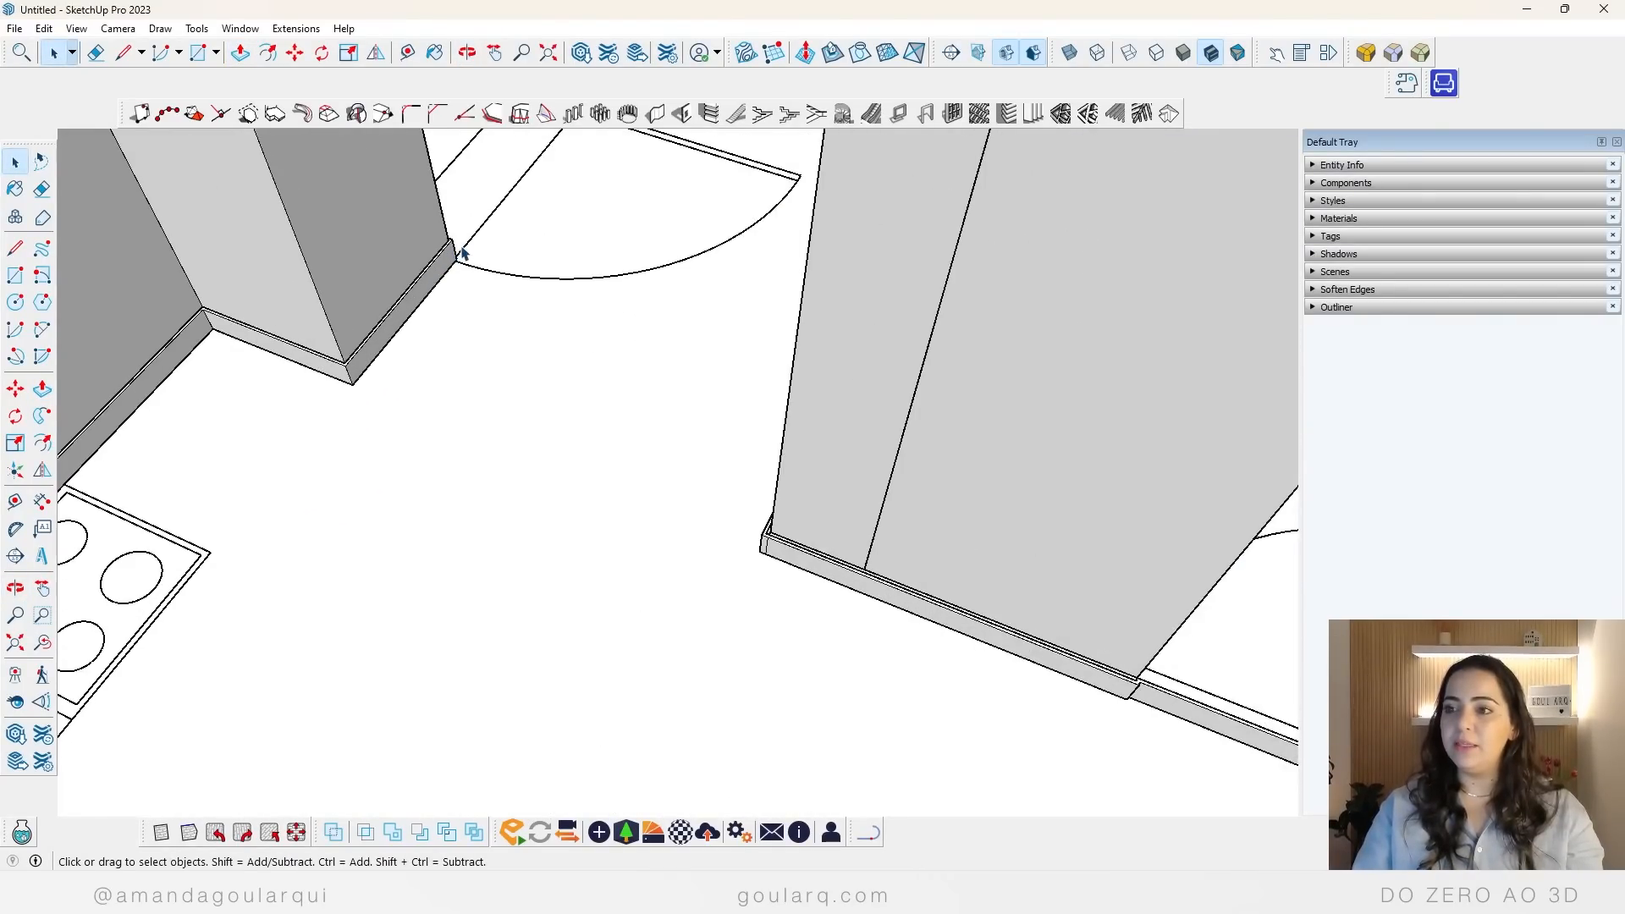
scroll(464, 249, down, 8)
scroll(681, 357, up, 5)
middle_drag(626, 315, 396, 450)
double_click(523, 468)
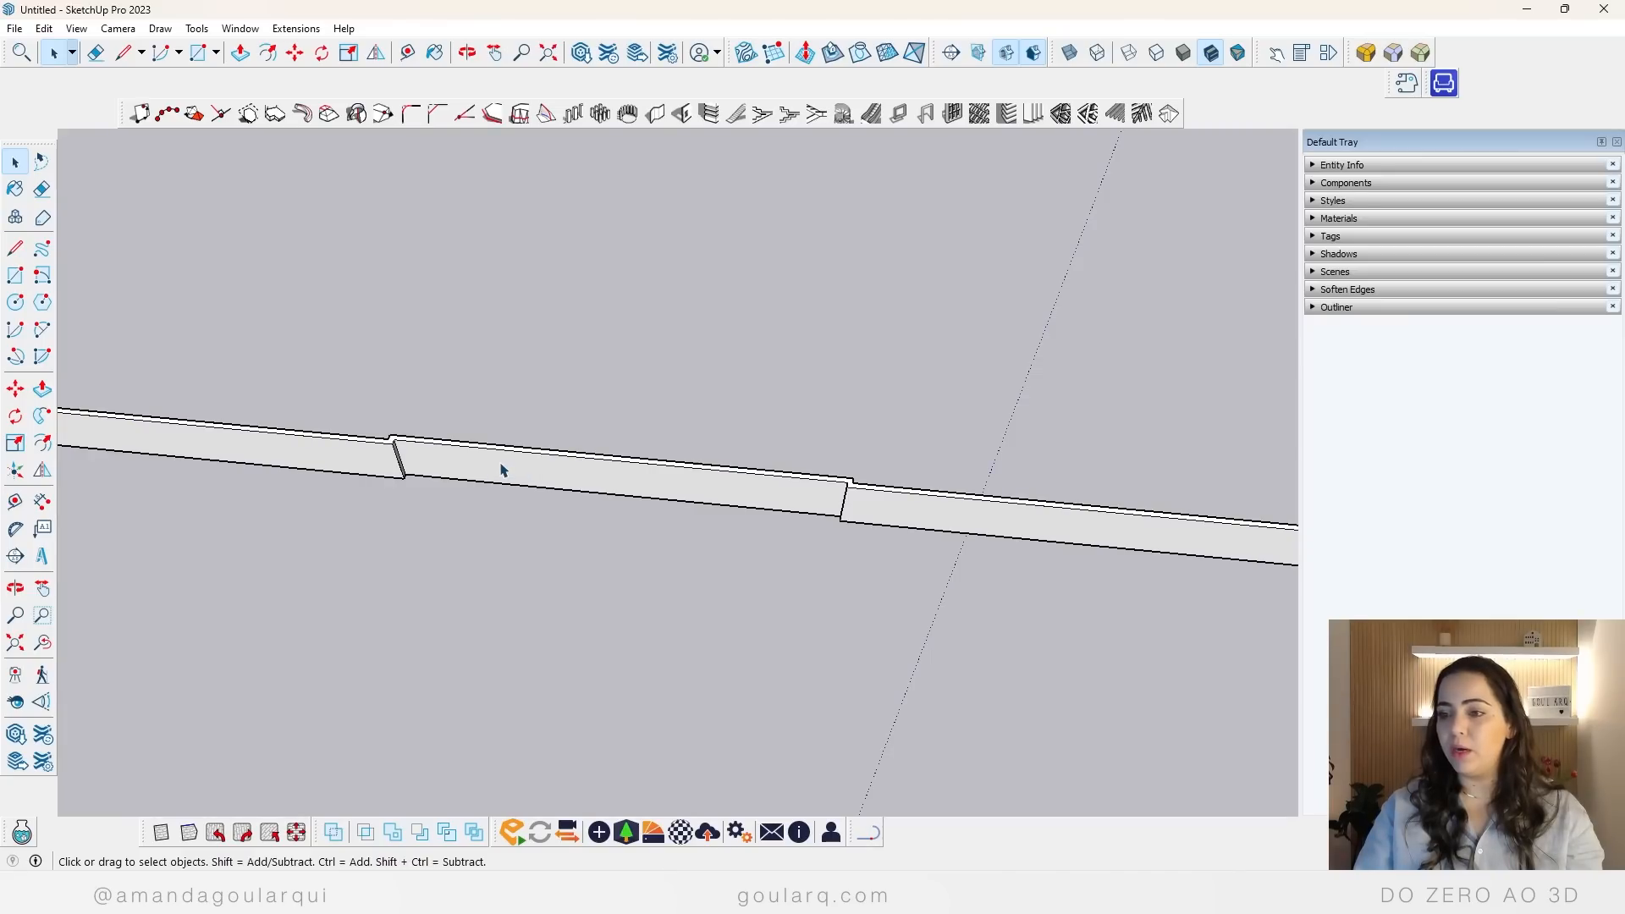
key(p)
click(477, 462)
click(469, 448)
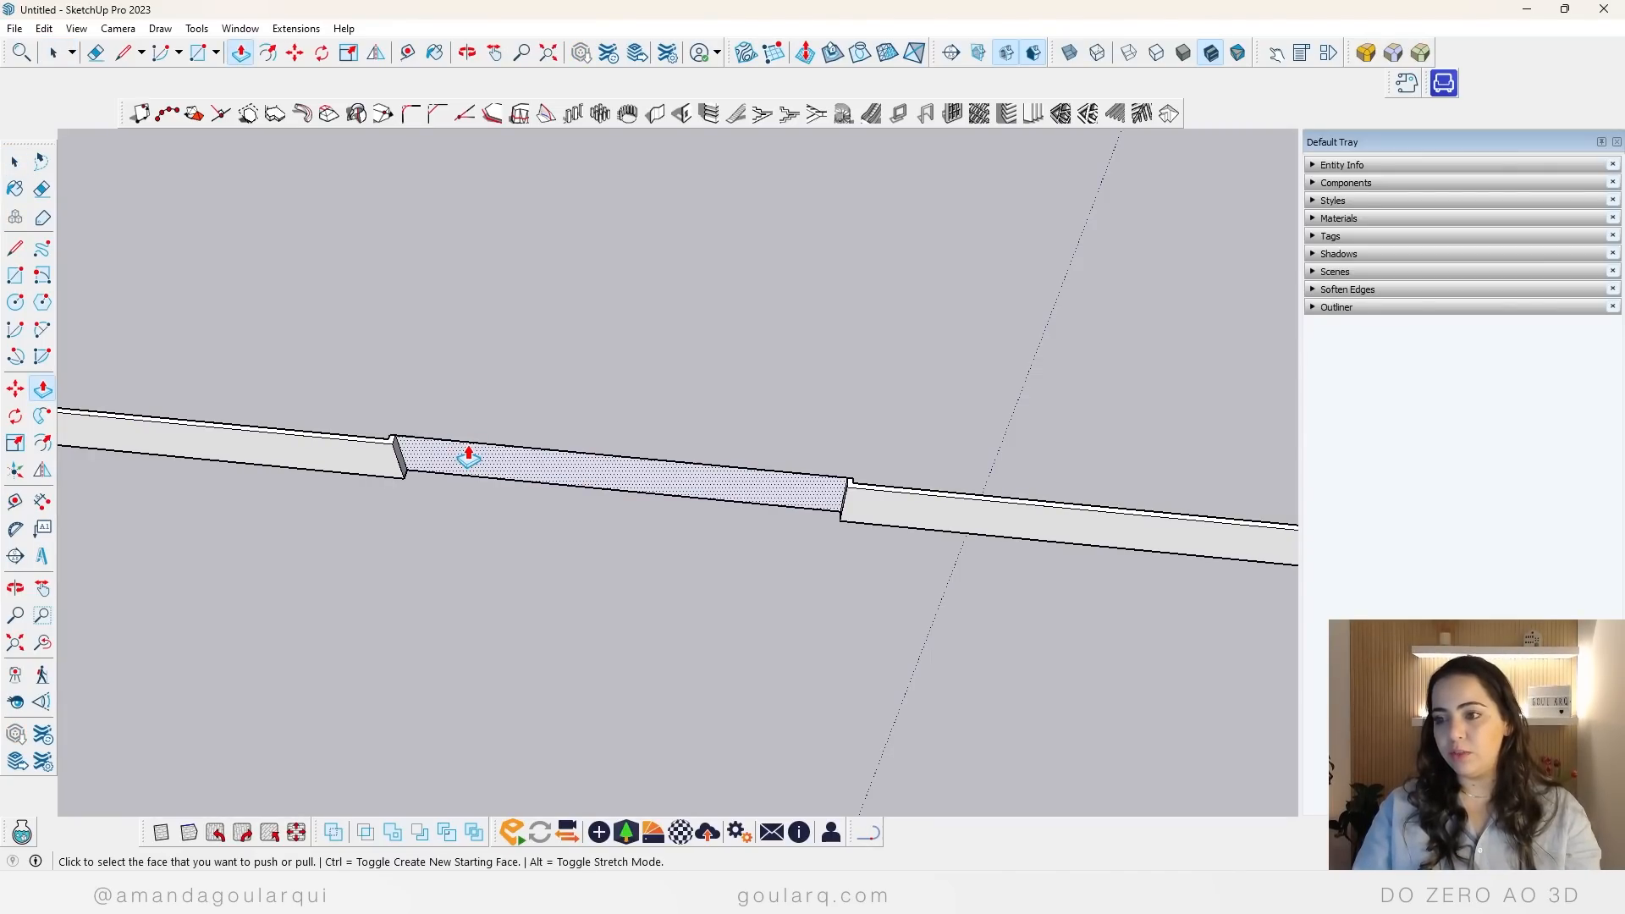
key(space)
click(525, 445)
double_click(517, 470)
key(e)
drag(565, 430, 540, 500)
key(space)
click(488, 513)
Step: Delete the extruded baseboard group that runs around the living room corner and doorways
scroll(487, 516, down, 4)
mouse_move(487, 518)
middle_down()
mouse_move(697, 515)
mouse_move(800, 562)
middle_up()
scroll(678, 544, down, 5)
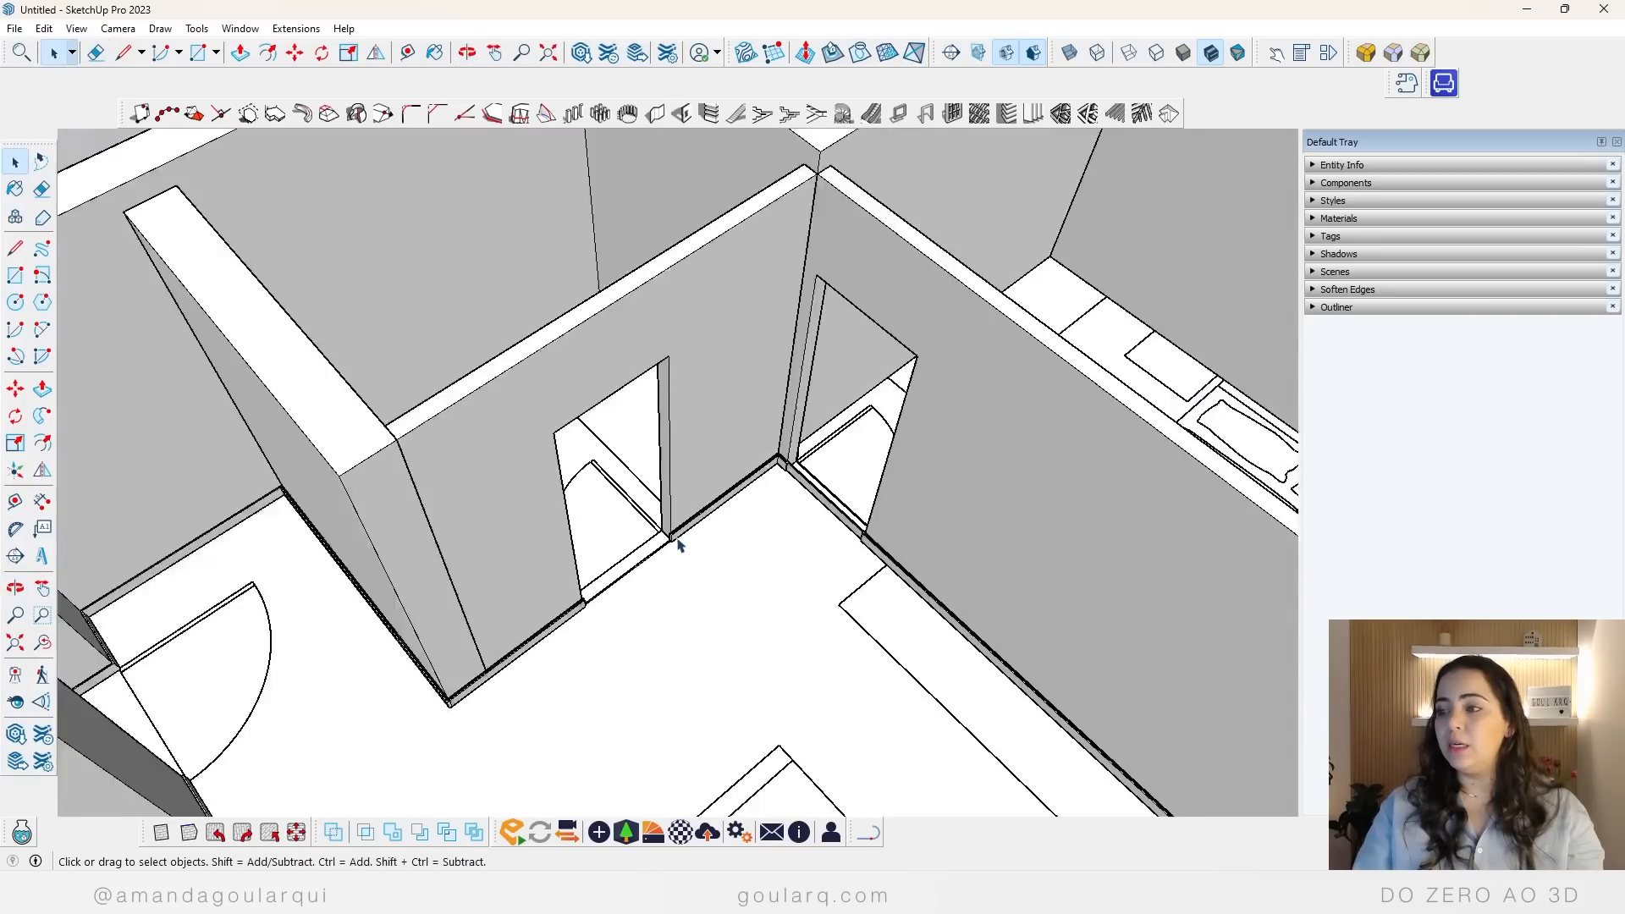
scroll(762, 528, up, 5)
scroll(779, 512, up, 3)
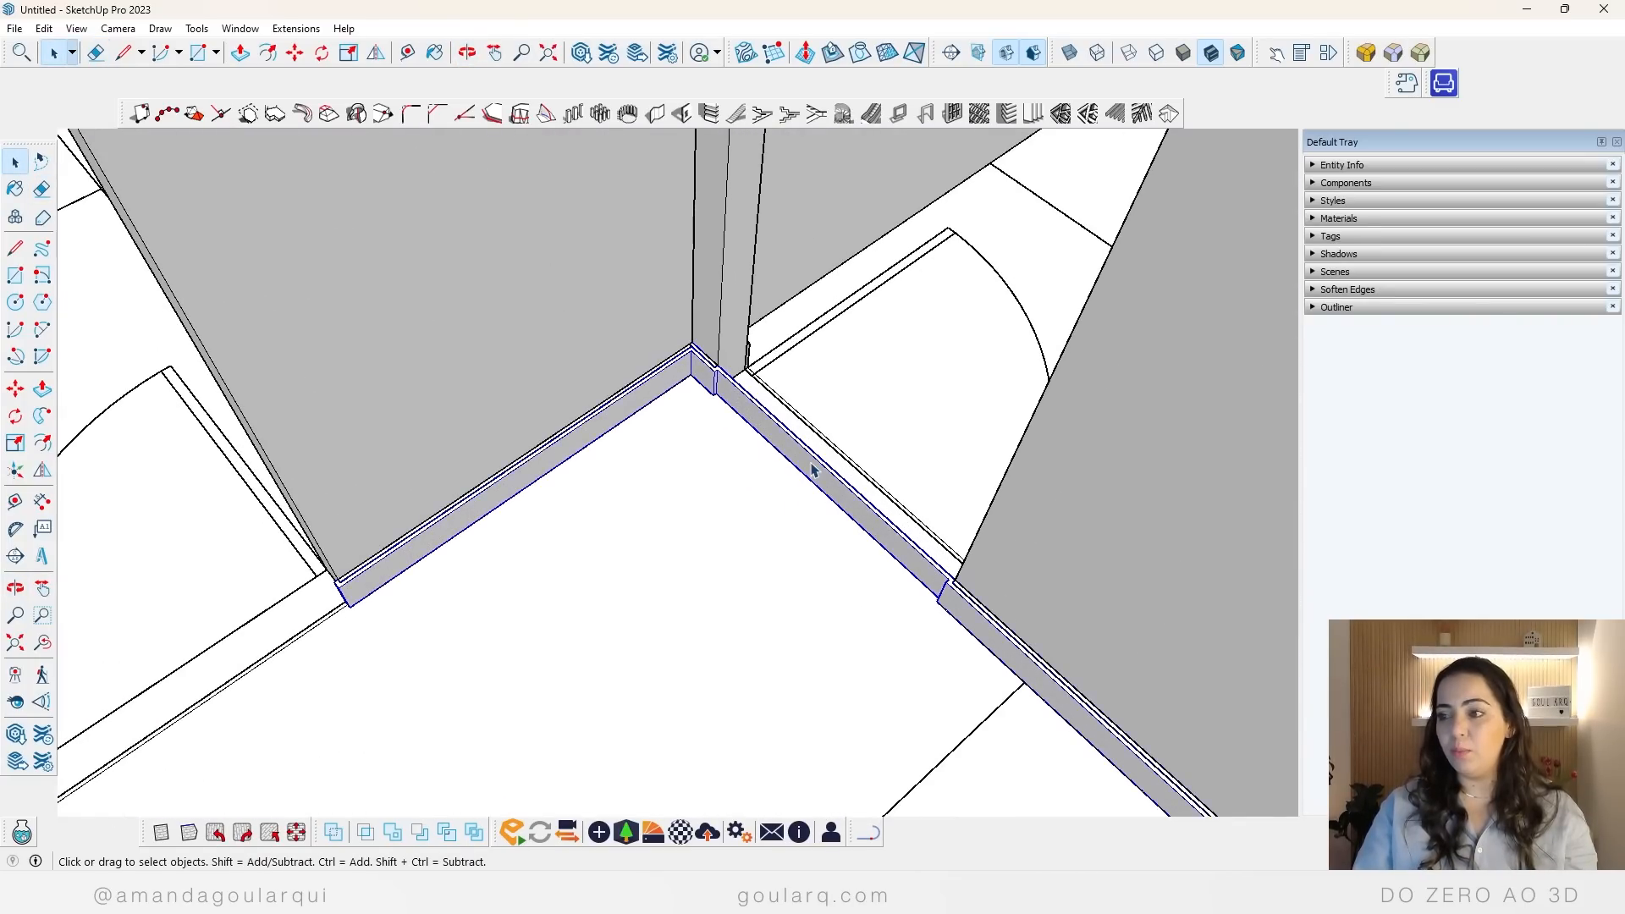
key(Delete)
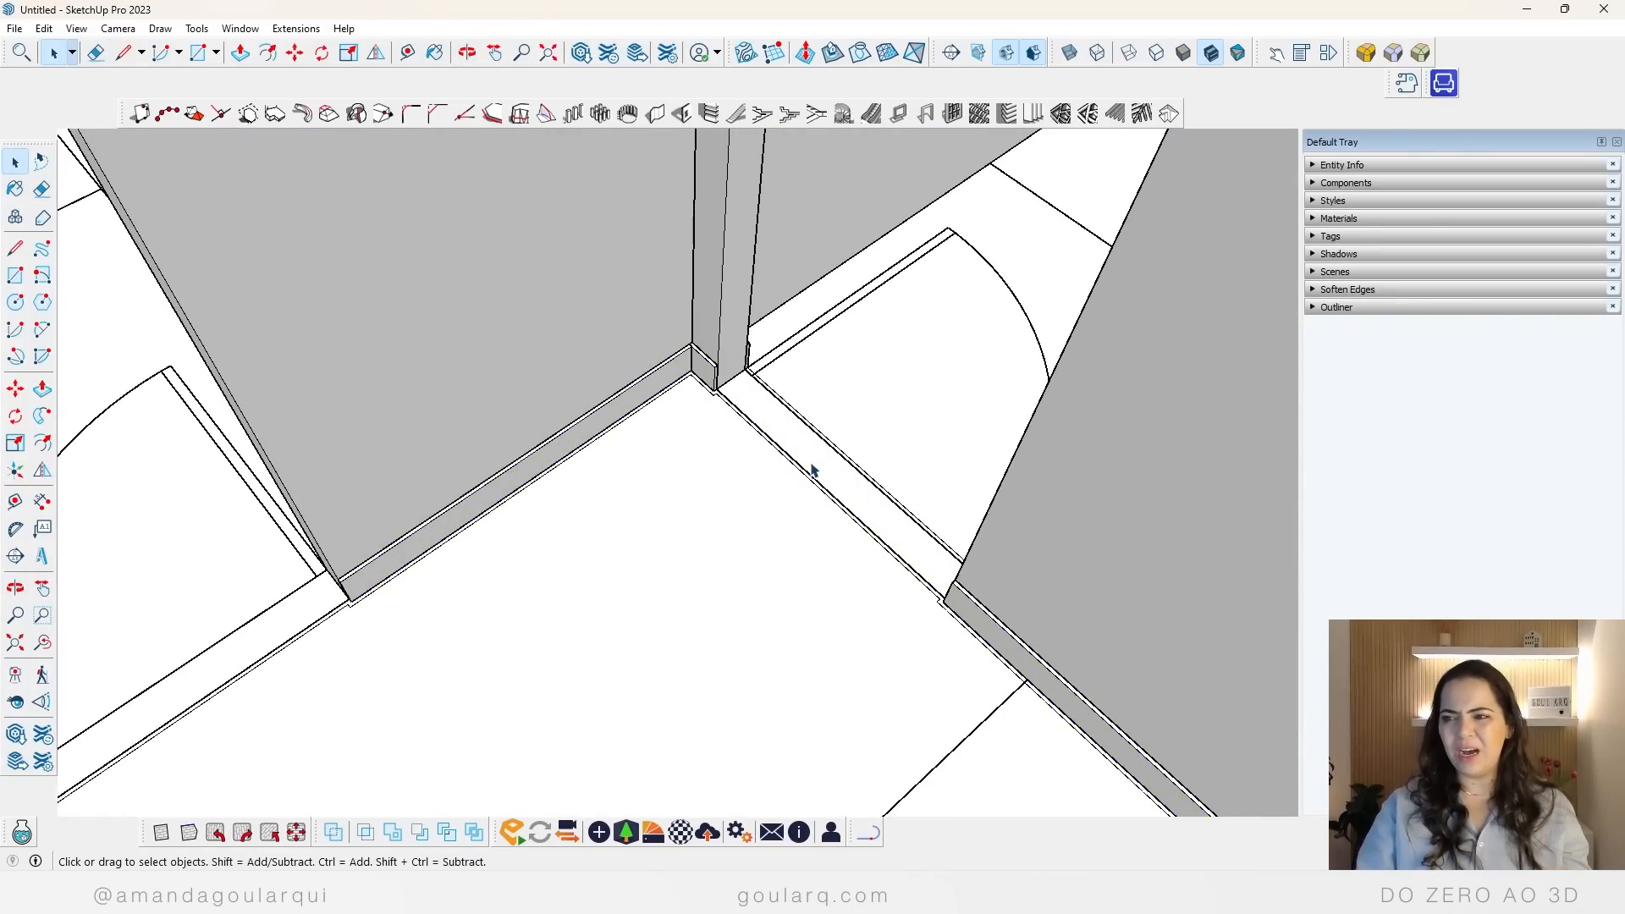
Step: Undo the deletion, the doorway edits and the whole floor-offset baseboard, back to the copied baseboard components
key(ctrl+z)
key(ctrl+z)
key(ctrl+z)
key(ctrl+z)
key(ctrl+z)
key(ctrl+z)
key(ctrl+z)
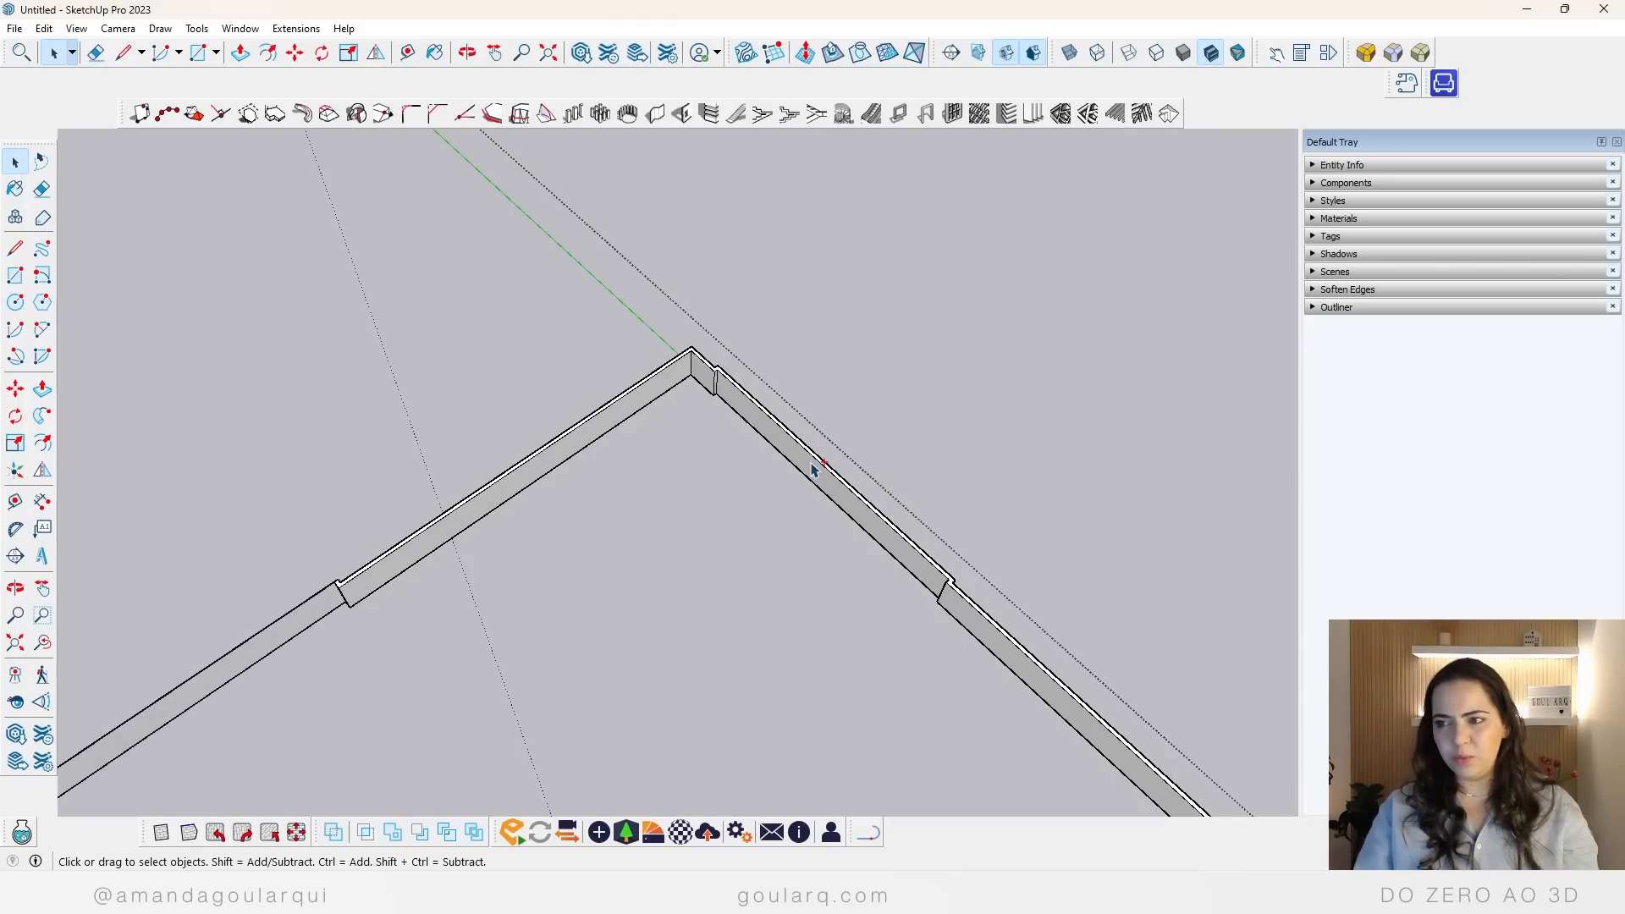
key(ctrl+z)
key(ctrl+z)
key(ctrl+z)
key(ctrl+z)
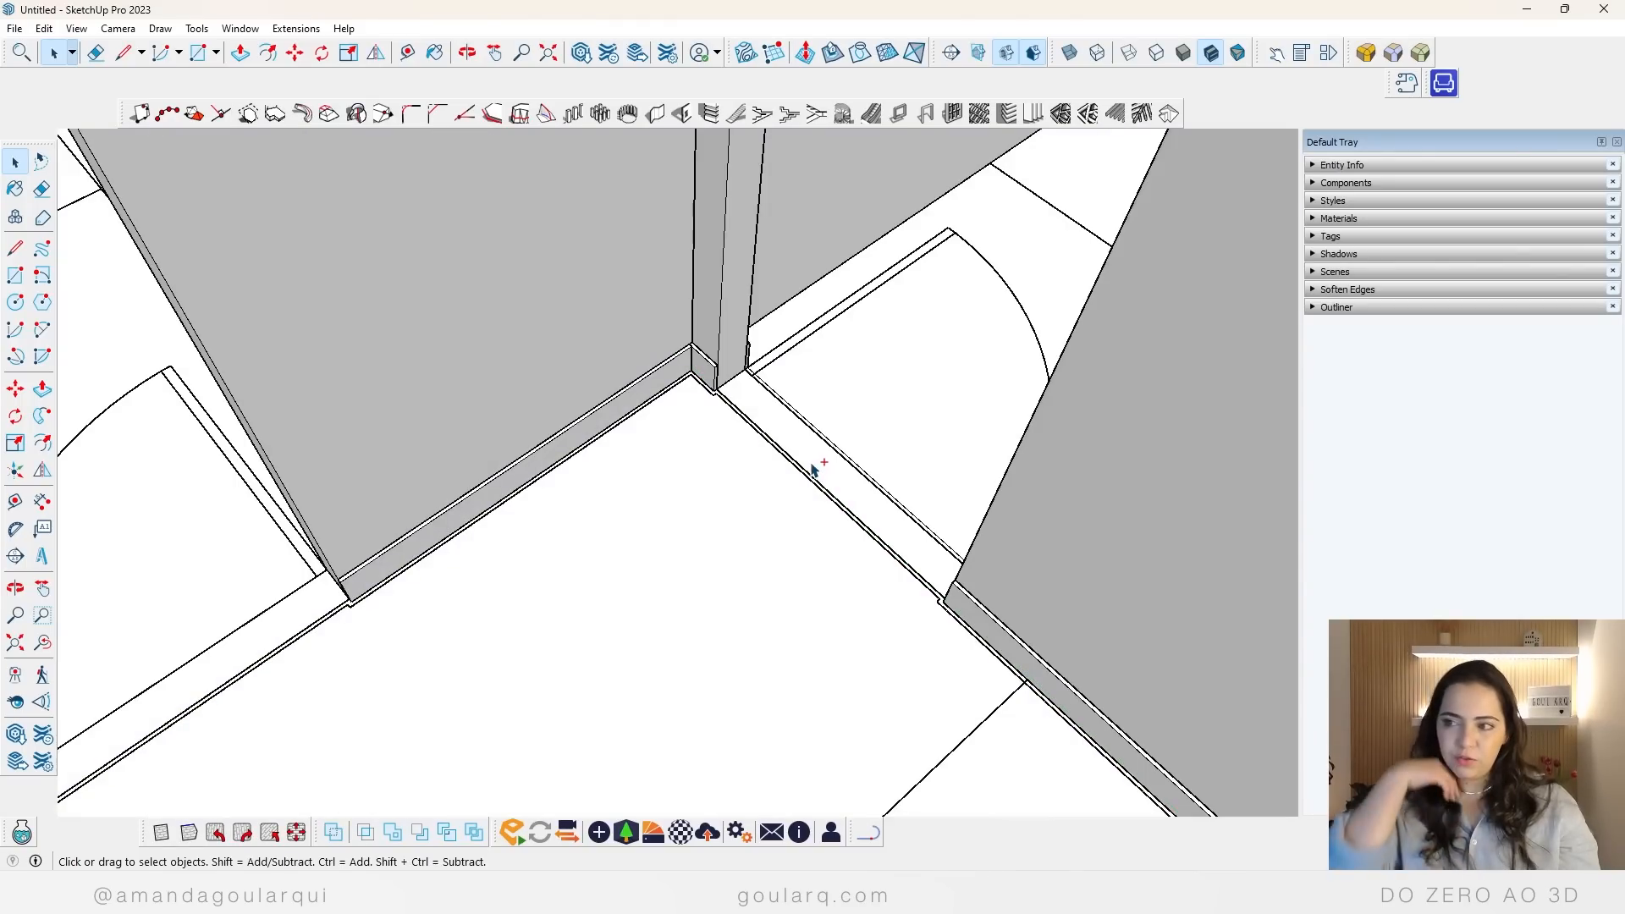
key(ctrl+z)
key(ctrl+z)
key(ctrl+z)
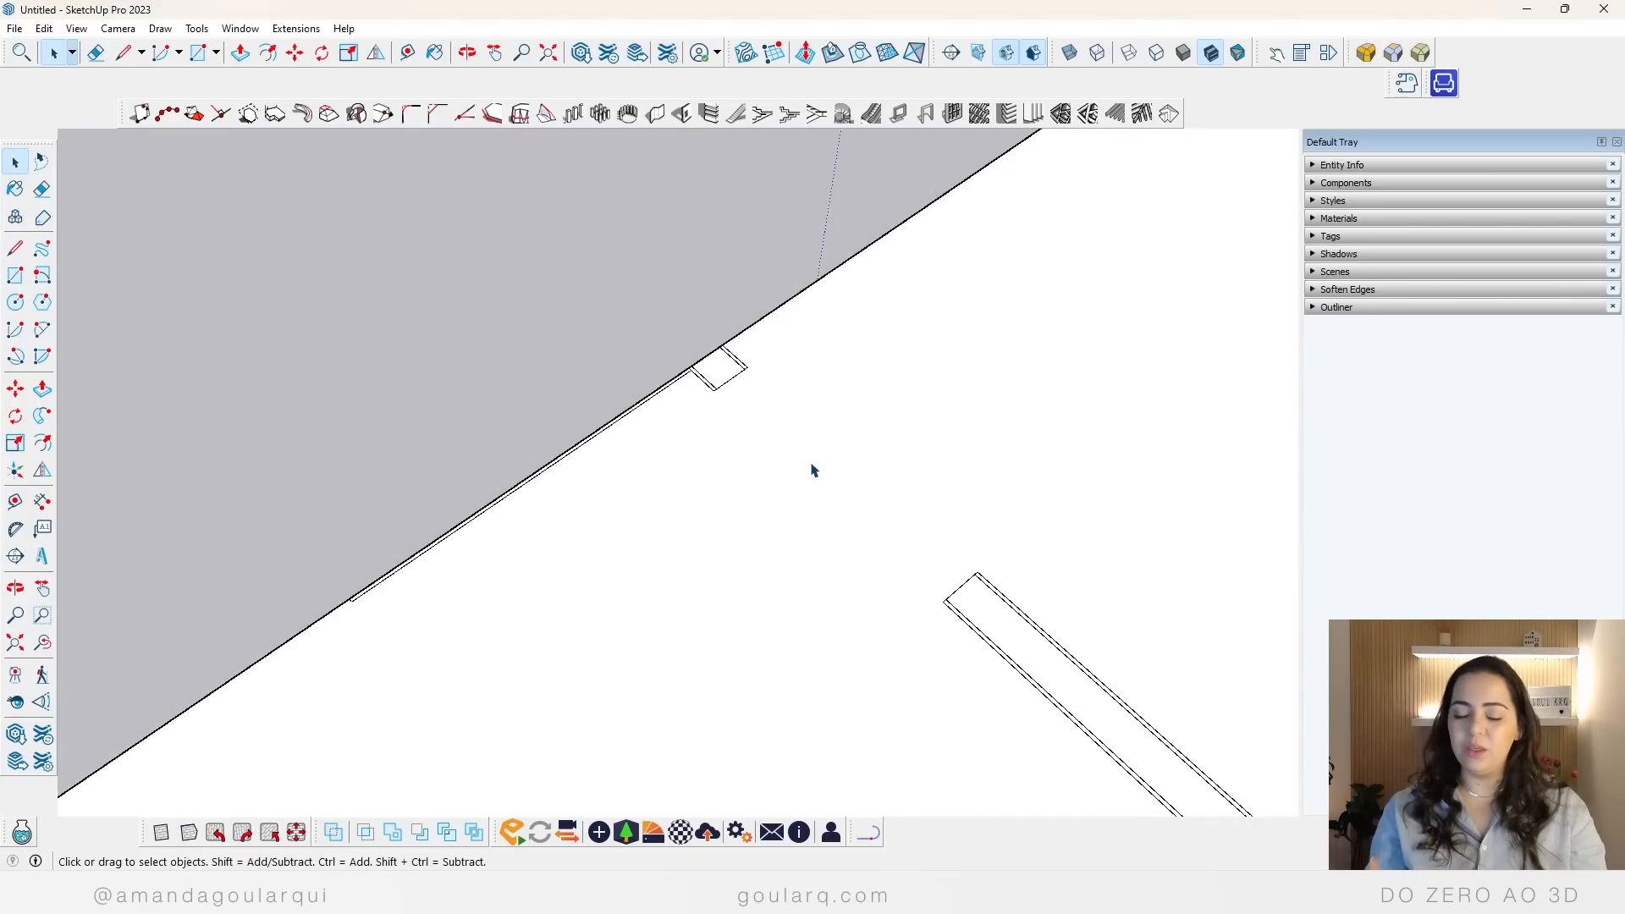
key(ctrl+z)
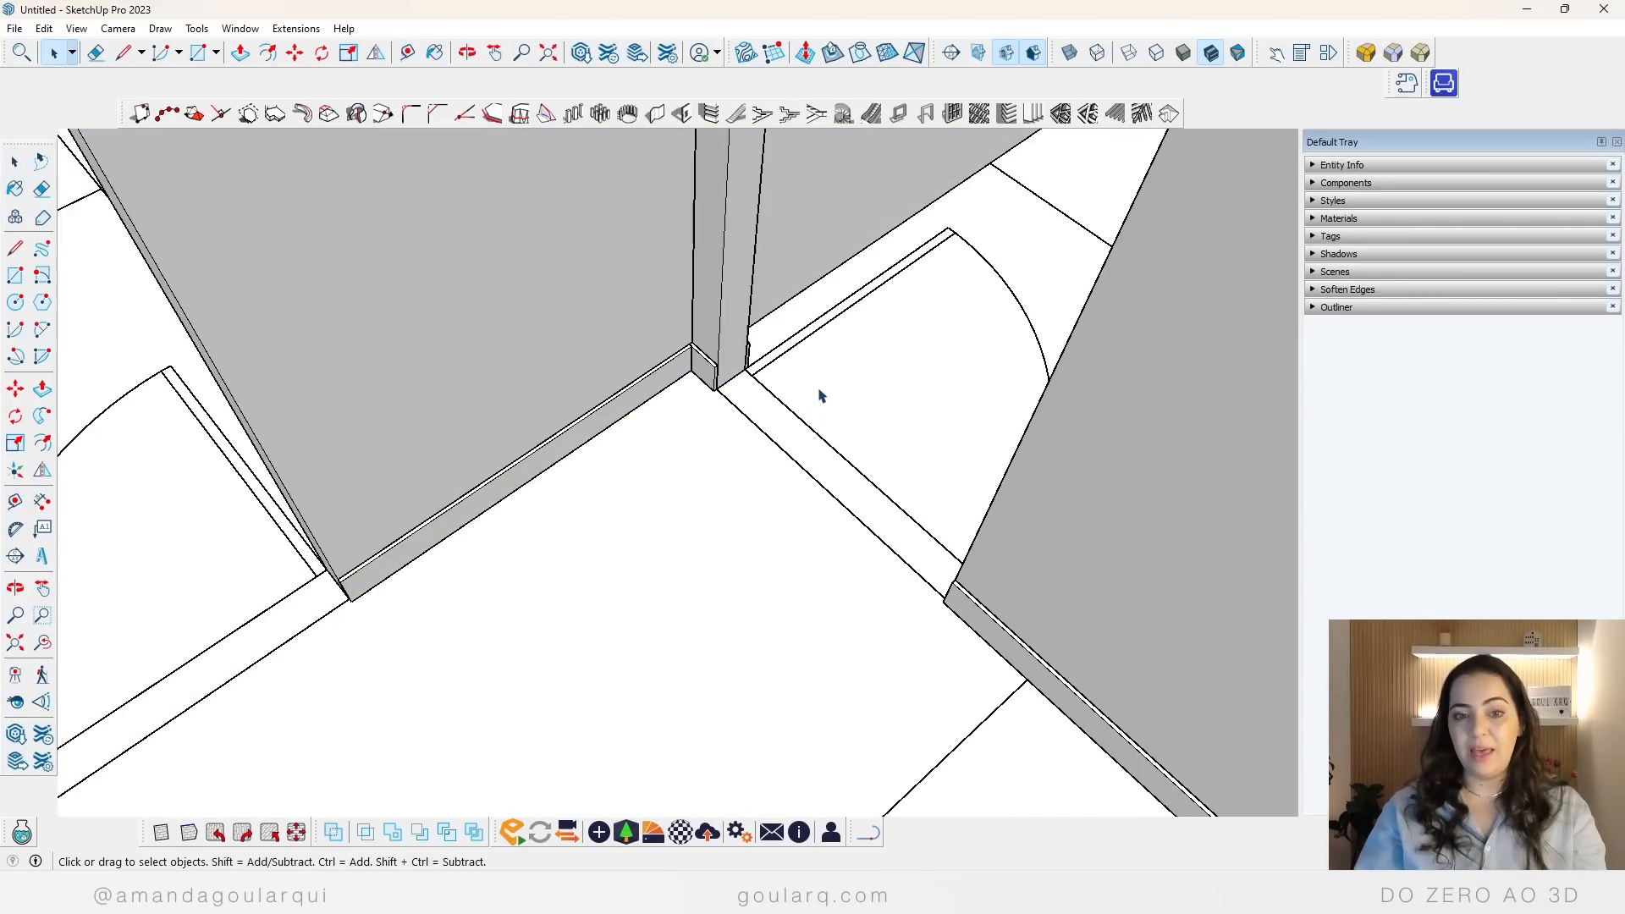
Step: Examine the Espessura and Altura settings in the dynamic component options of the baseboard beside the bathroom doorway
scroll(556, 470, down, 4)
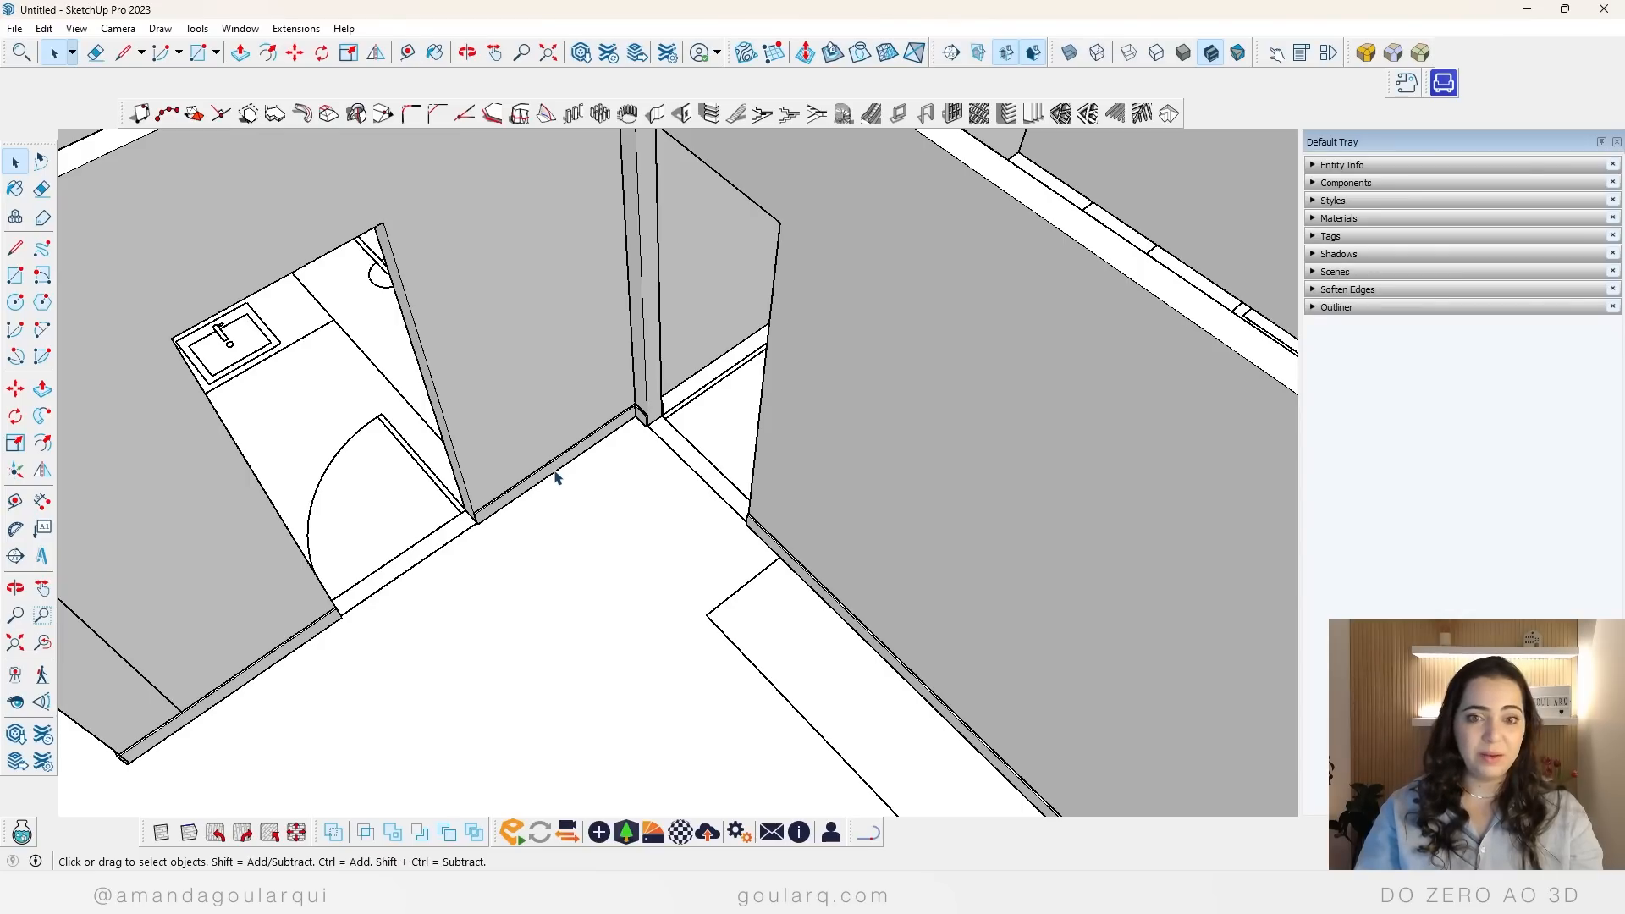
scroll(555, 474, down, 5)
scroll(369, 608, up, 6)
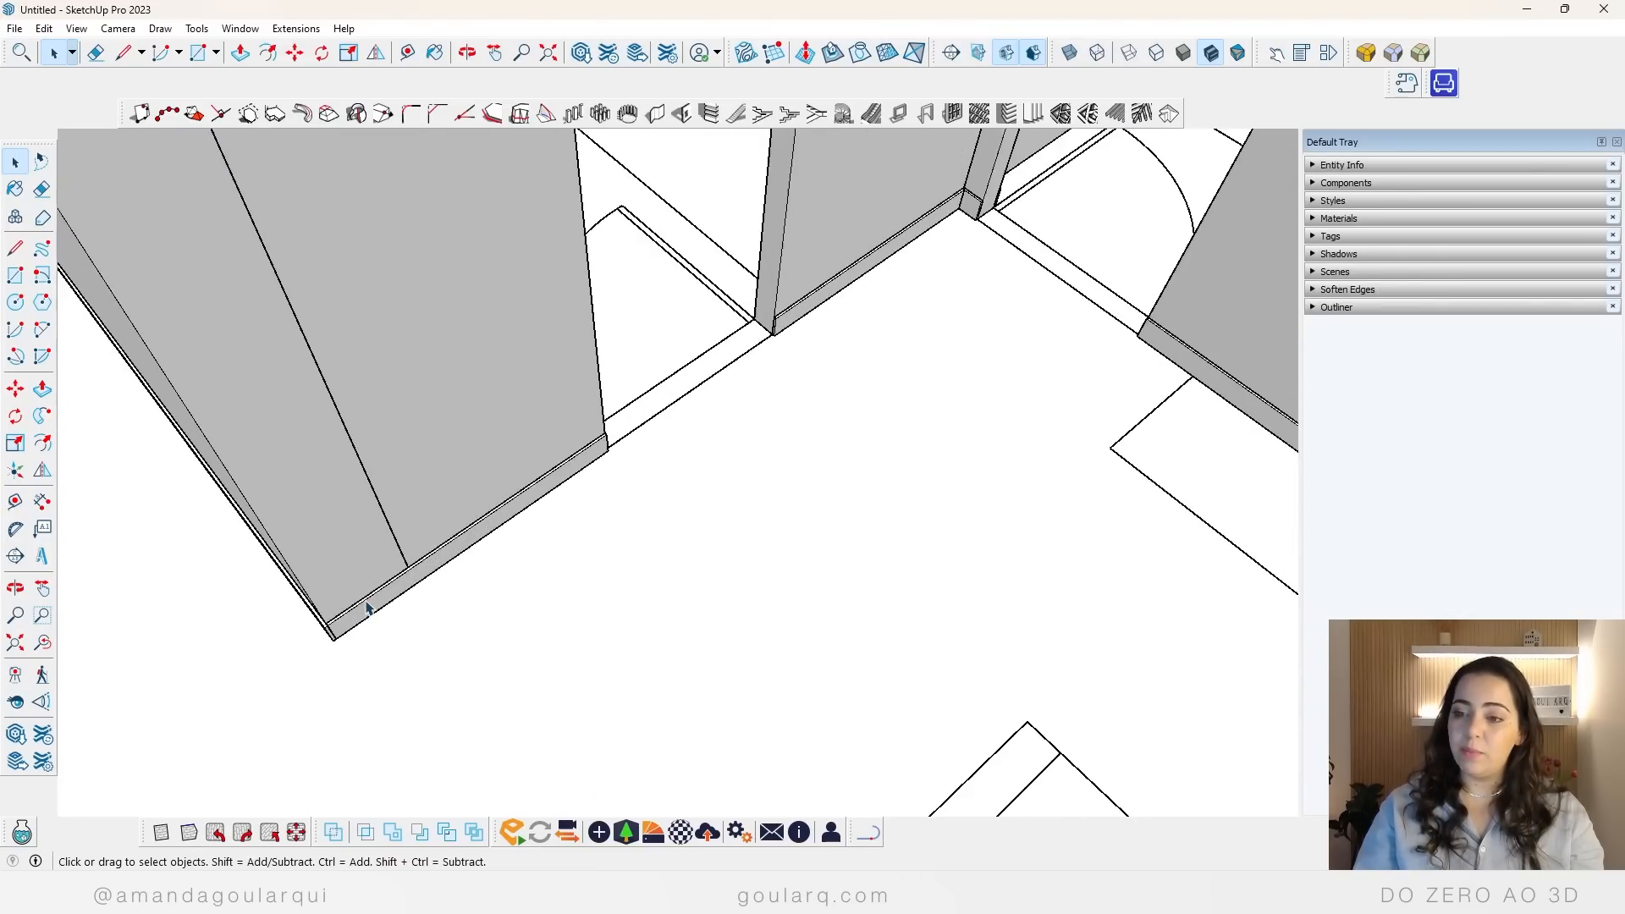
right_click(410, 575)
mouse_move(485, 528)
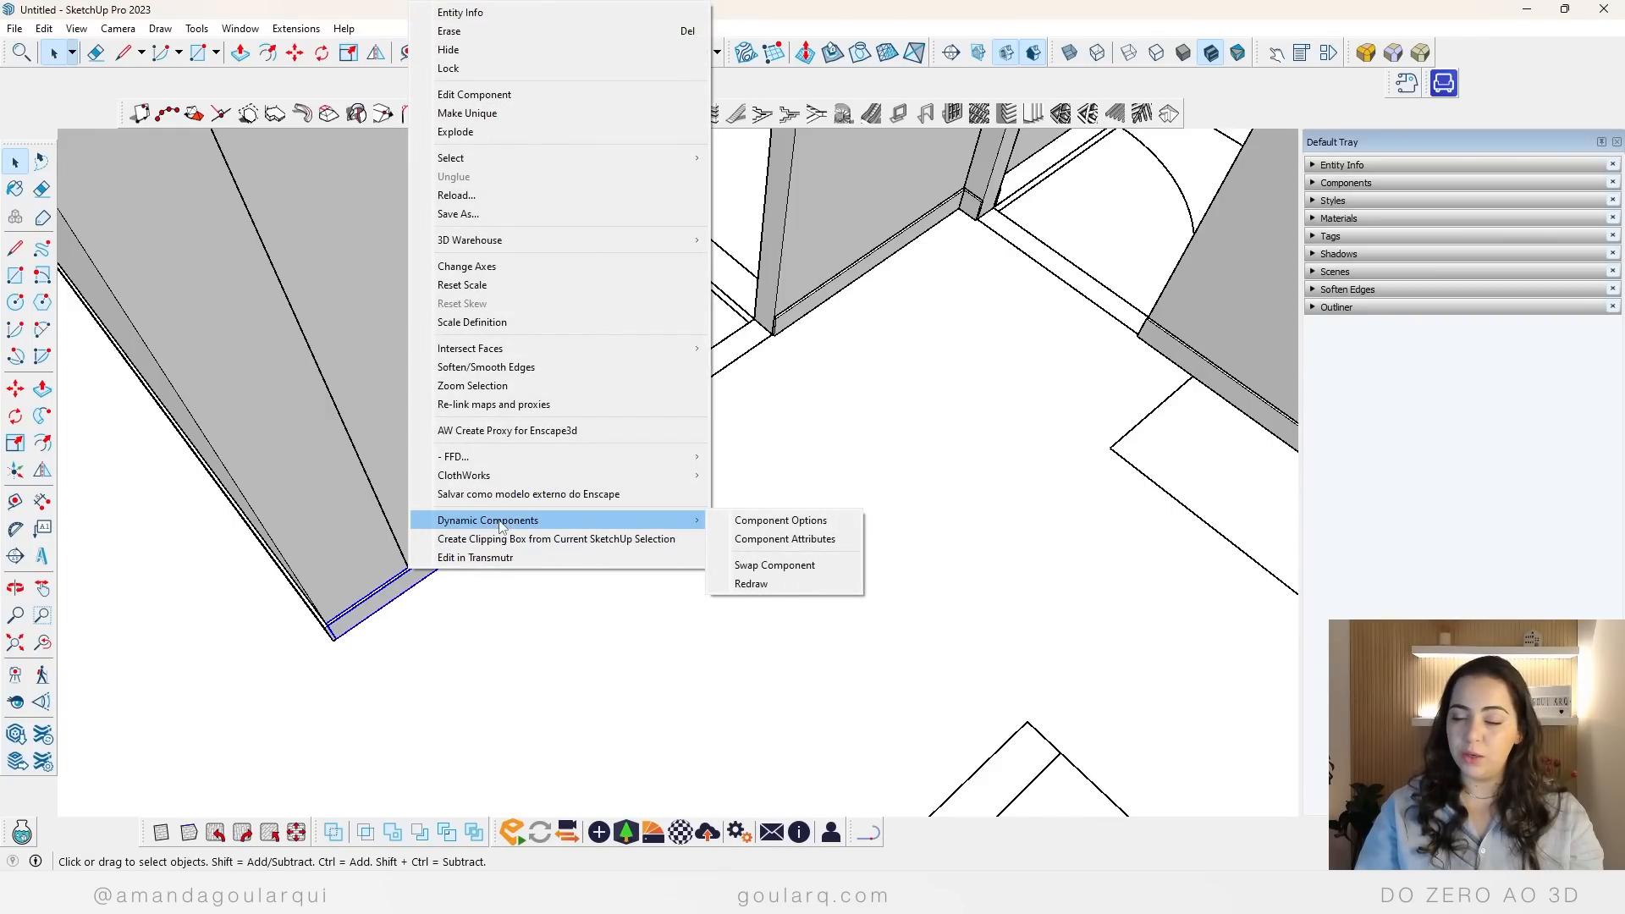
click(764, 522)
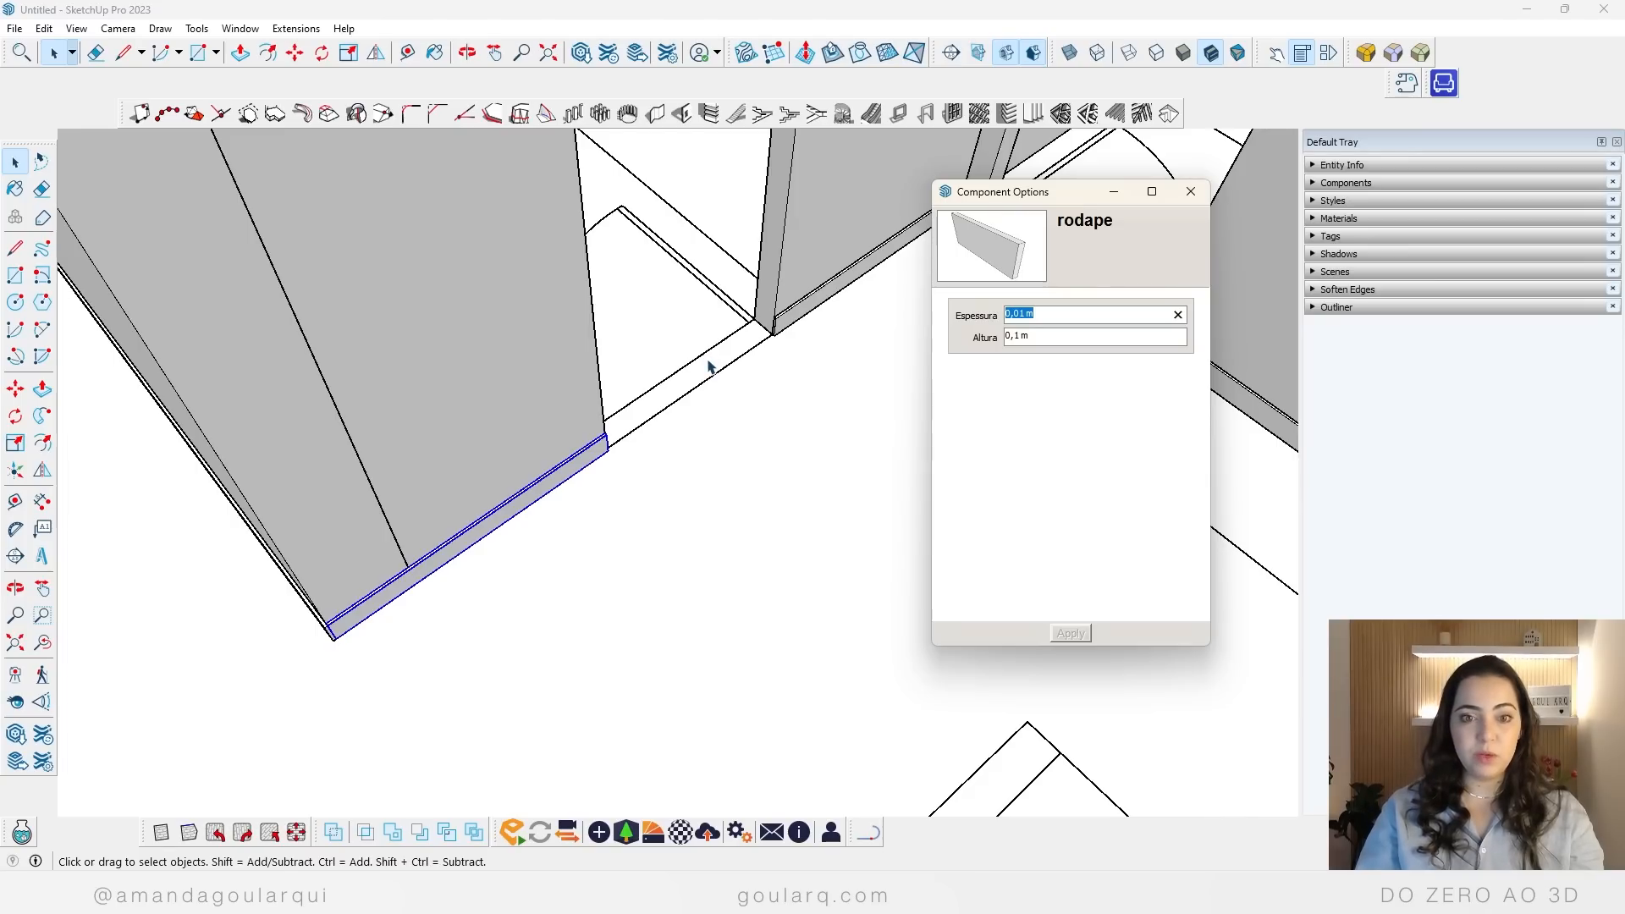
key(Tab)
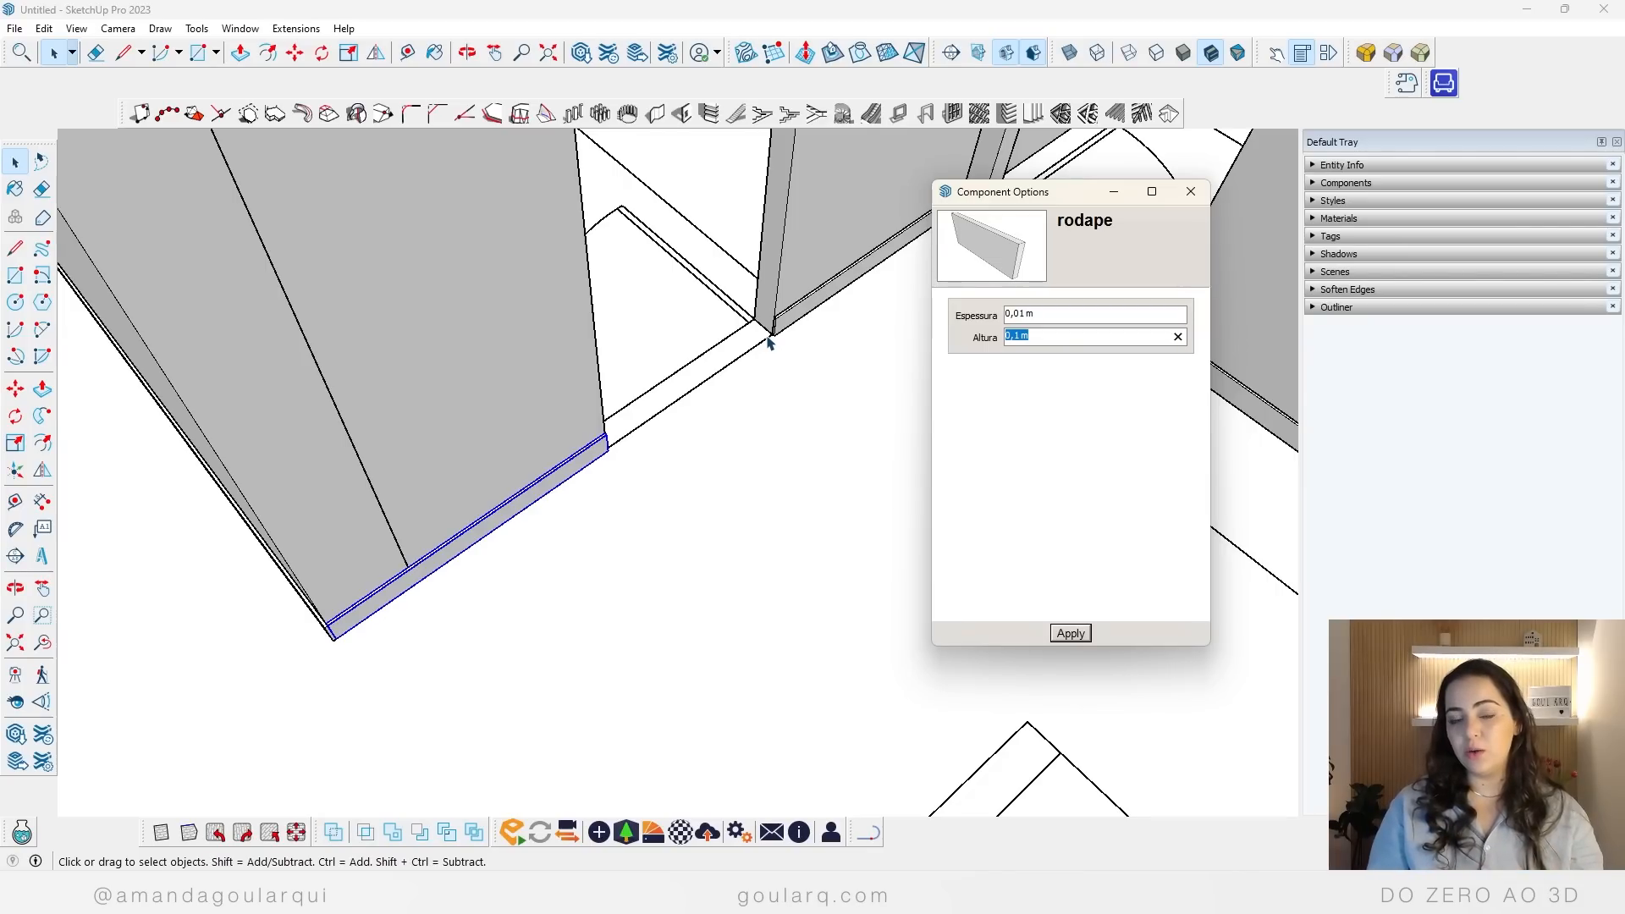
scroll(770, 343, up, 1)
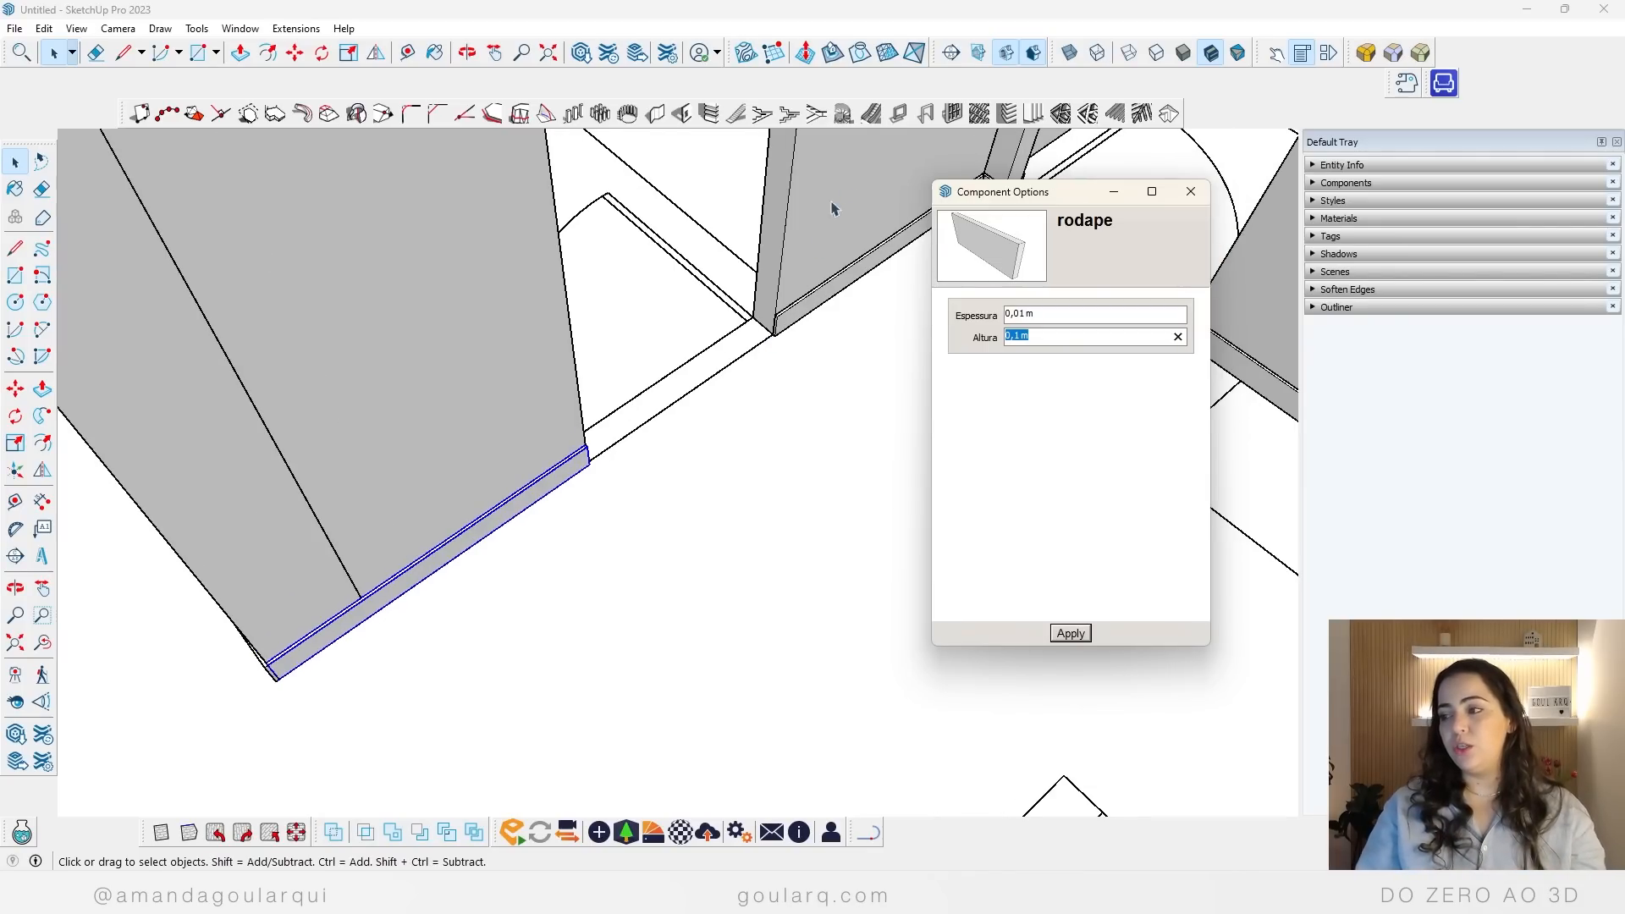
click(1191, 191)
Step: Copy the baseboard beside the bathroom doorway to the inner corner of the entrance hall's short end wall
scroll(652, 489, down, 6)
middle_drag(593, 507, 392, 551)
scroll(689, 503, up, 6)
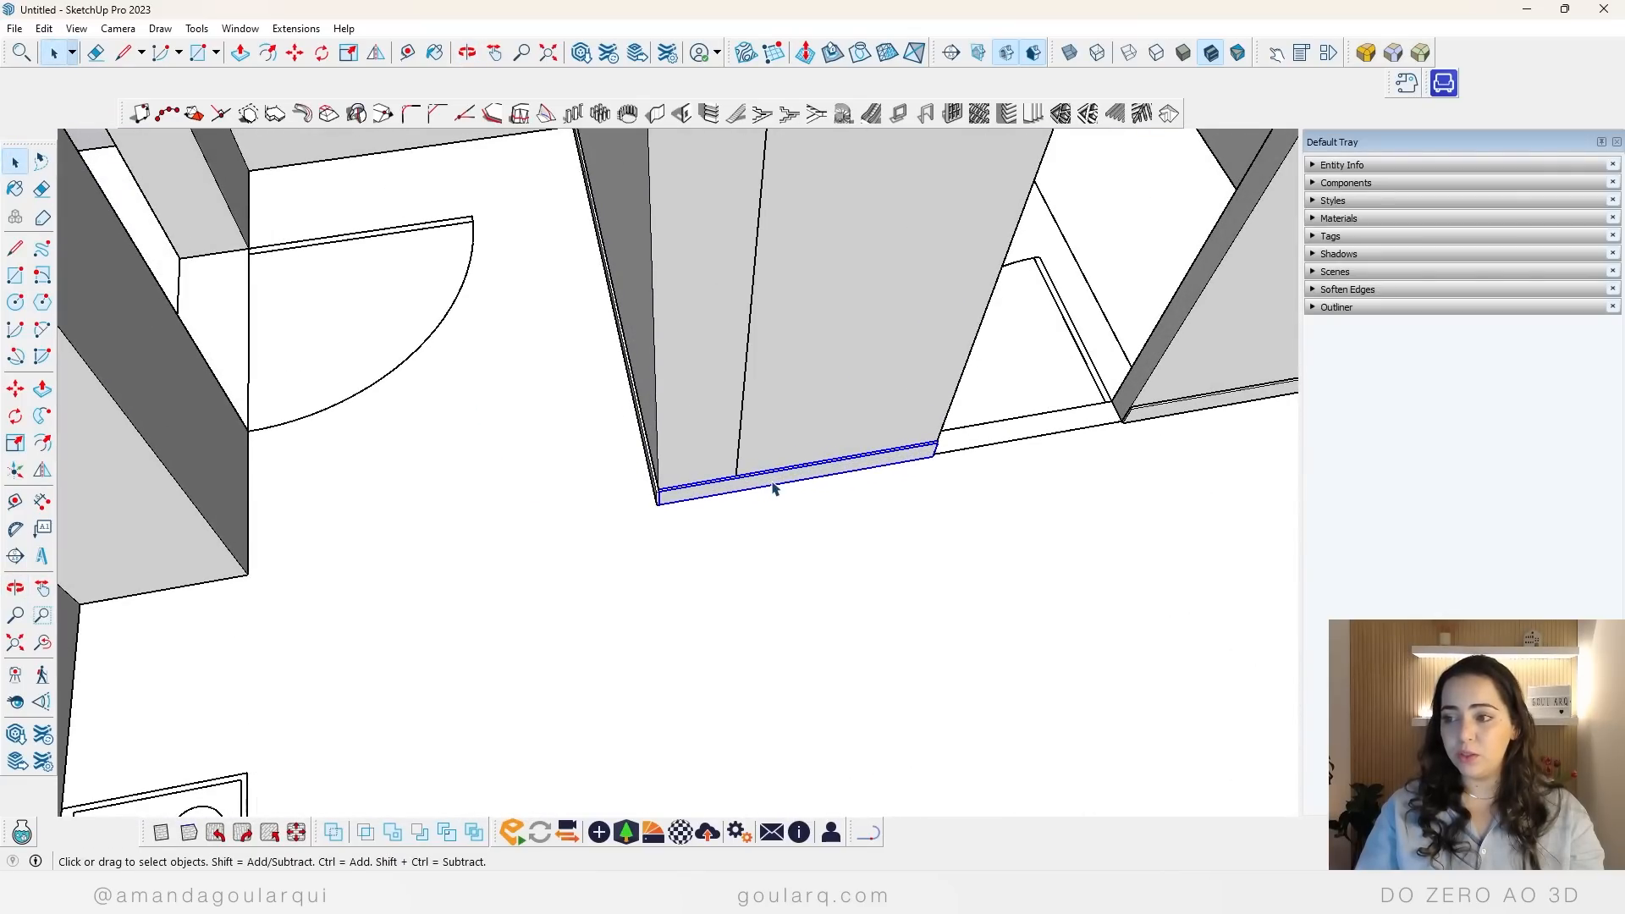
key(m)
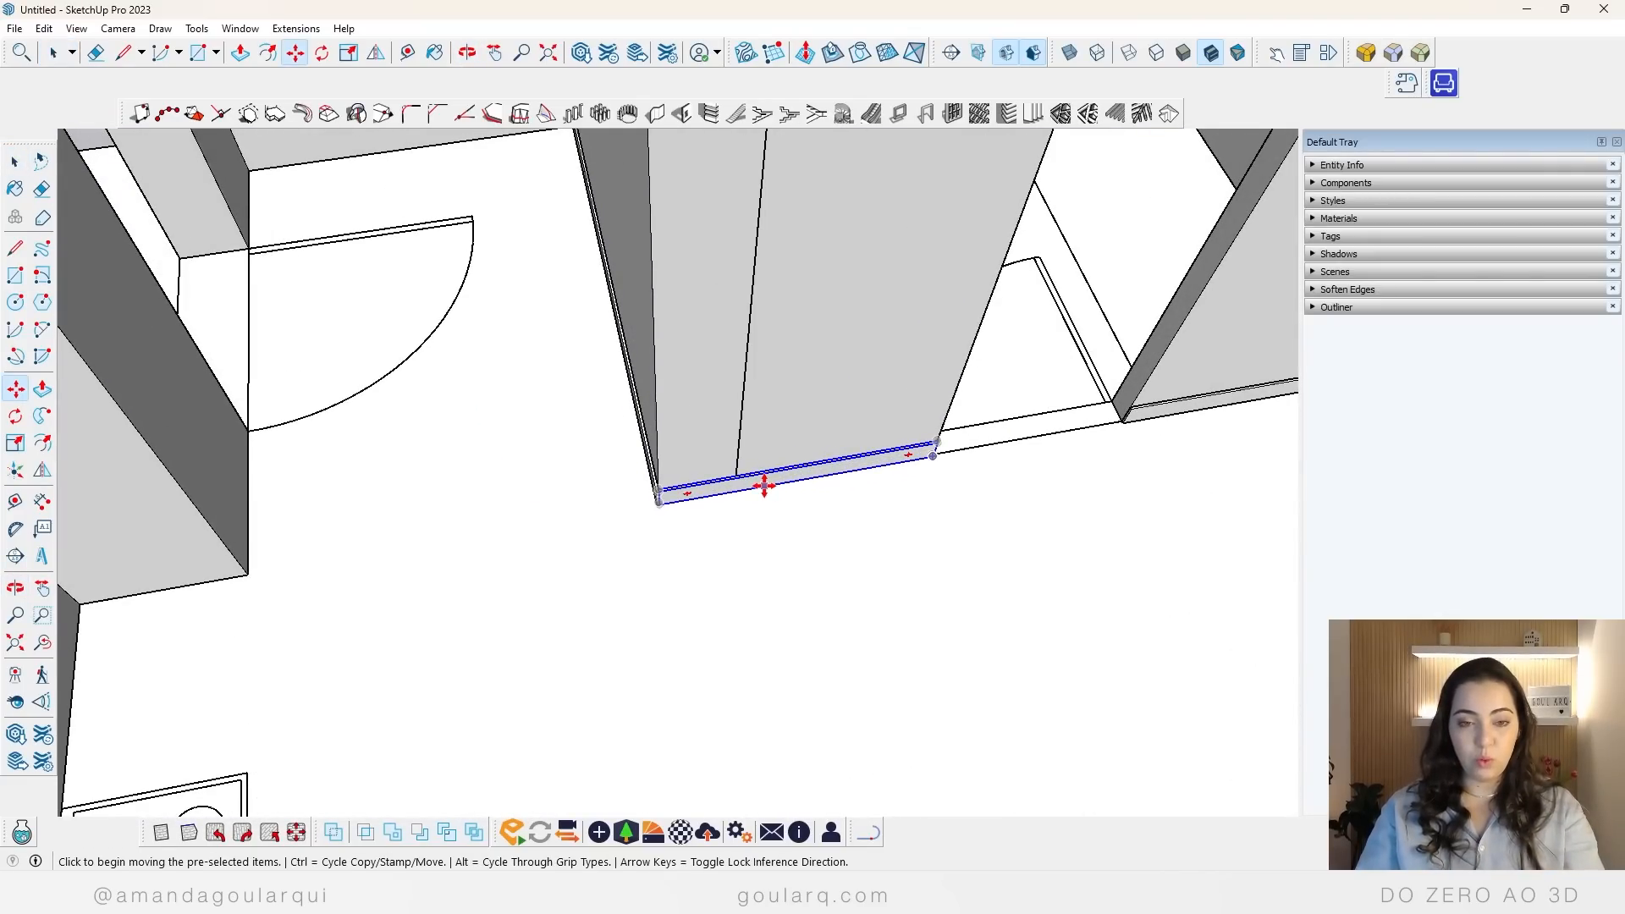
scroll(882, 476, up, 2)
middle_drag(883, 476, 569, 461)
click(840, 691)
scroll(617, 631, down, 5)
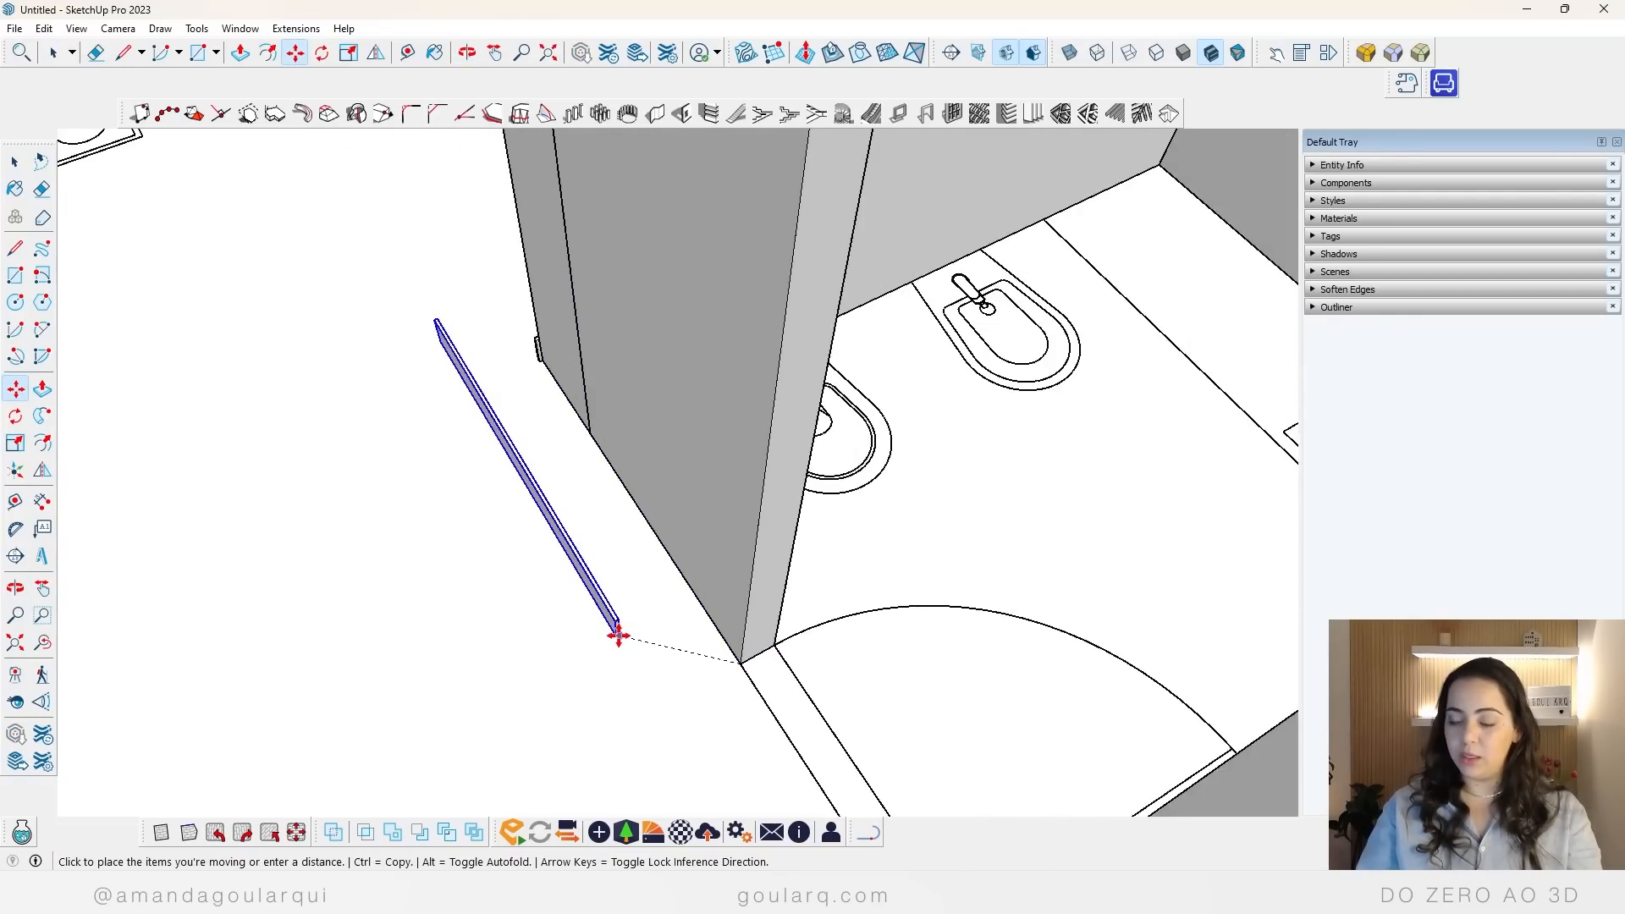
key(ctrl)
middle_drag(378, 395, 865, 628)
scroll(751, 583, up, 5)
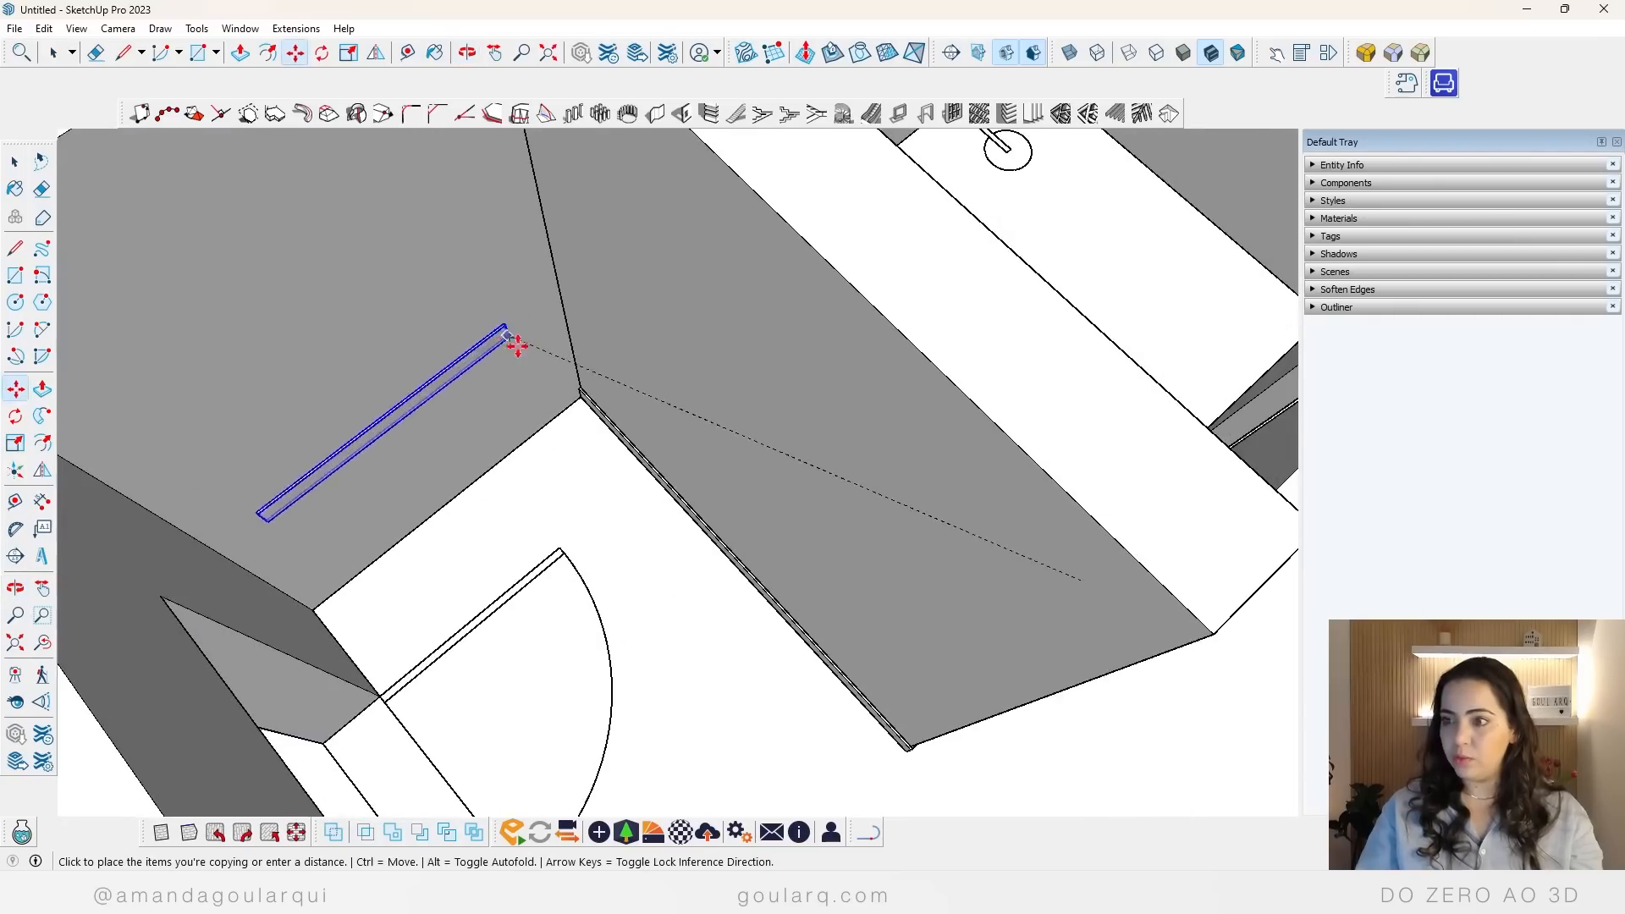
click(531, 347)
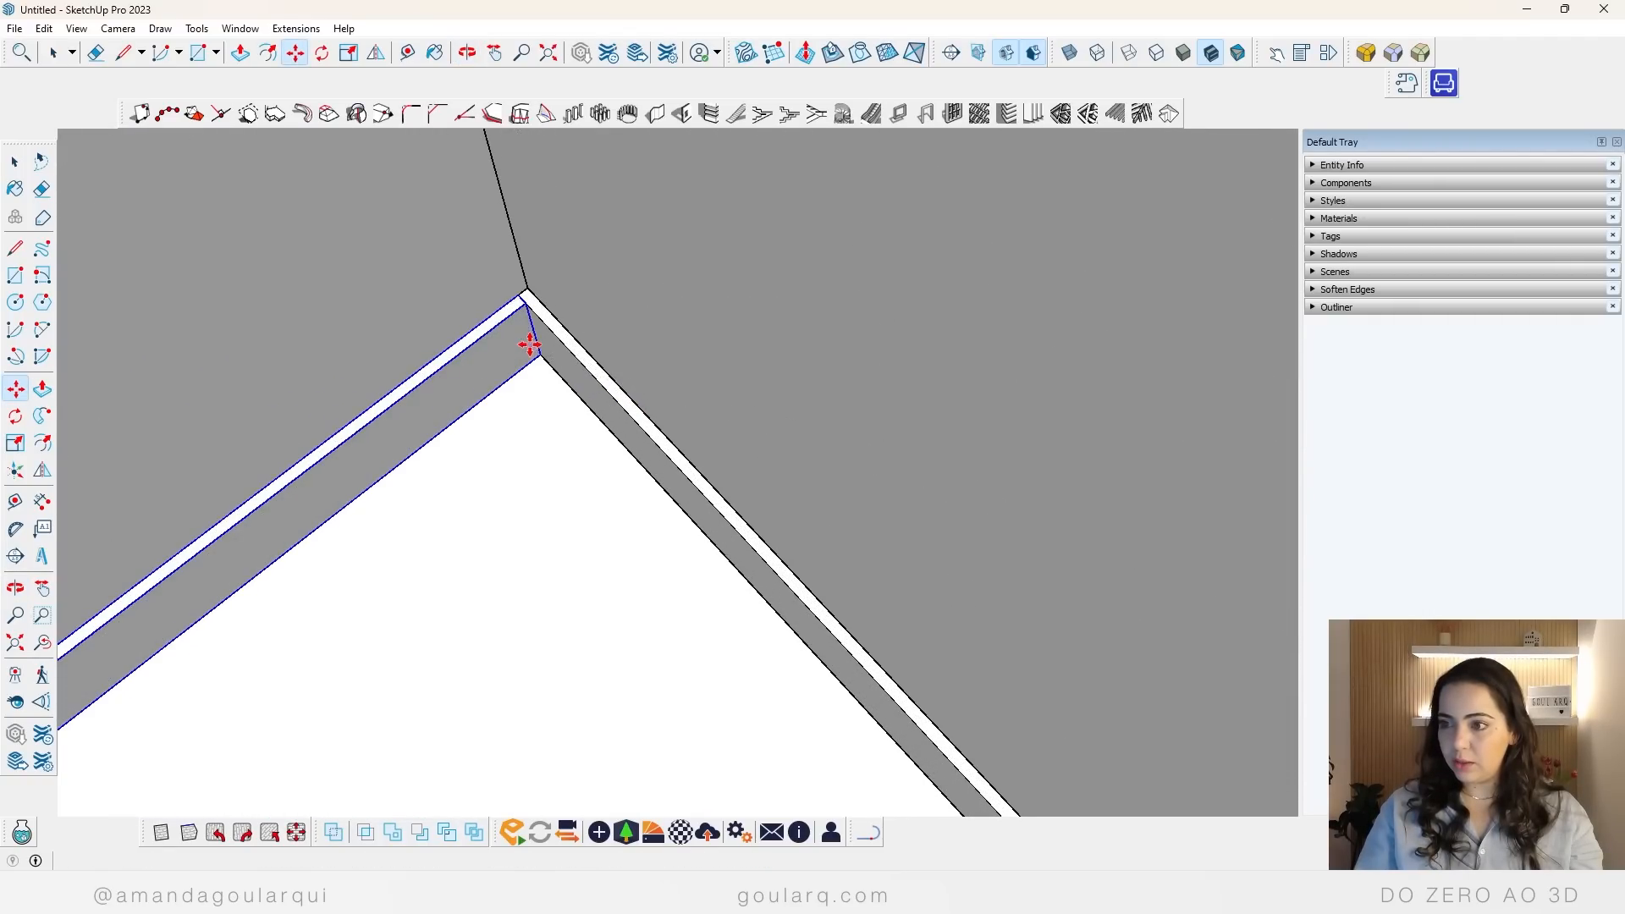
Step: Scale the copied baseboard lengthwise to span the entrance hall's short end wall
scroll(626, 338, down, 5)
key(s)
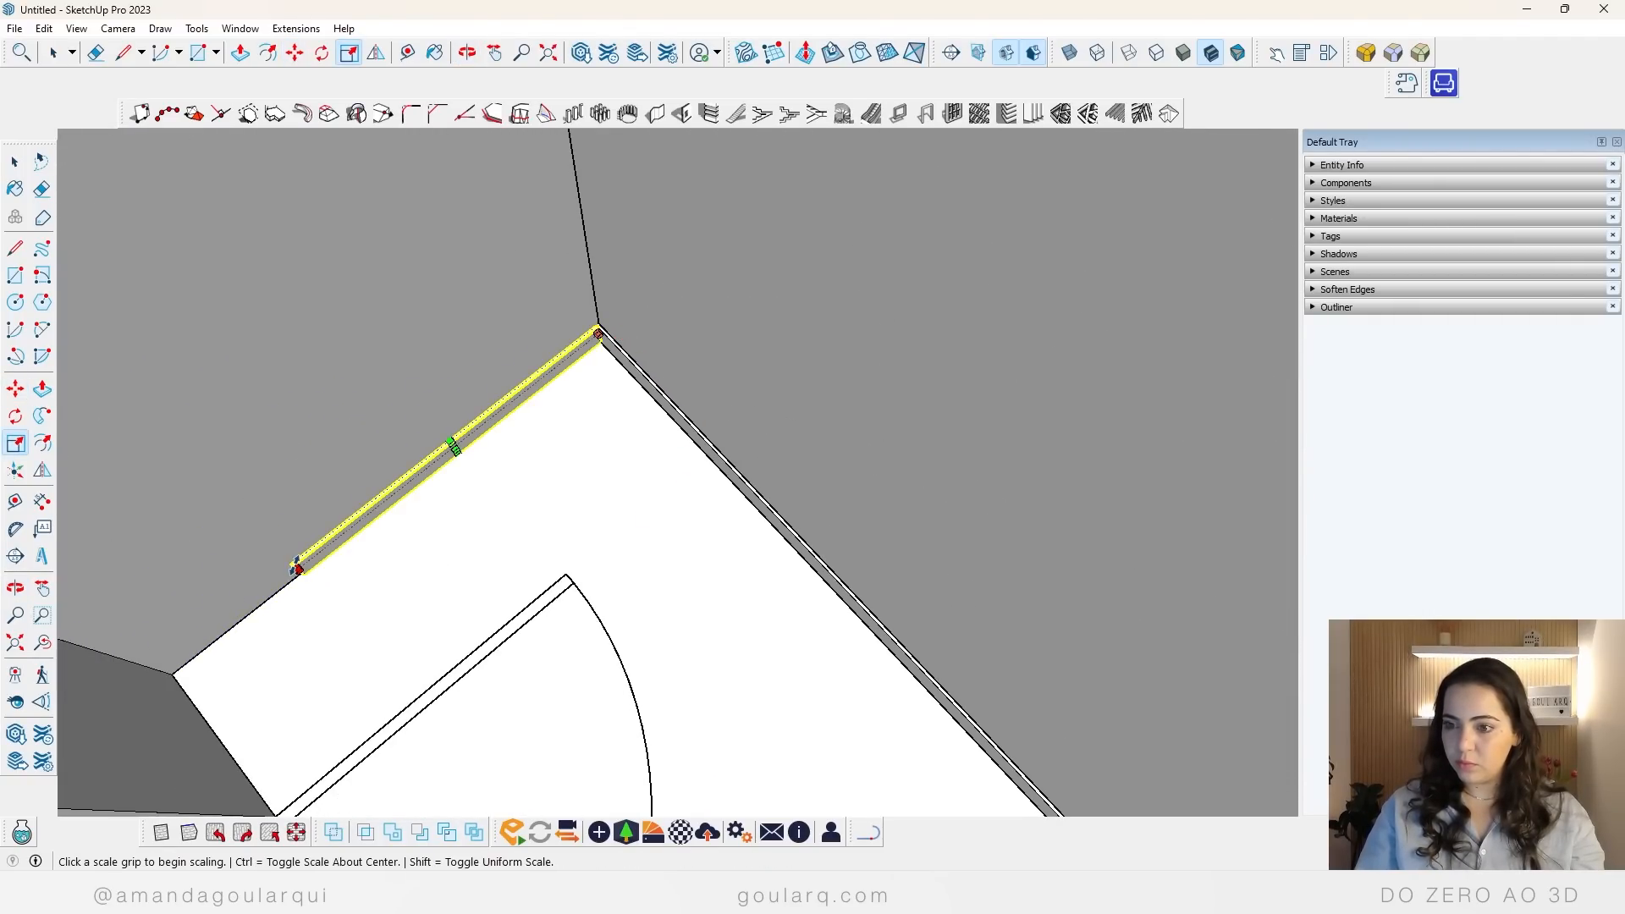
click(295, 567)
click(189, 716)
scroll(479, 442, down, 5)
key(space)
Step: Copy the entrance hall's long side baseboard to the opposite wall, aligning its end with the inner corner
middle_drag(715, 525, 582, 376)
scroll(582, 377, up, 1)
click(606, 435)
key(m)
key(ctrl)
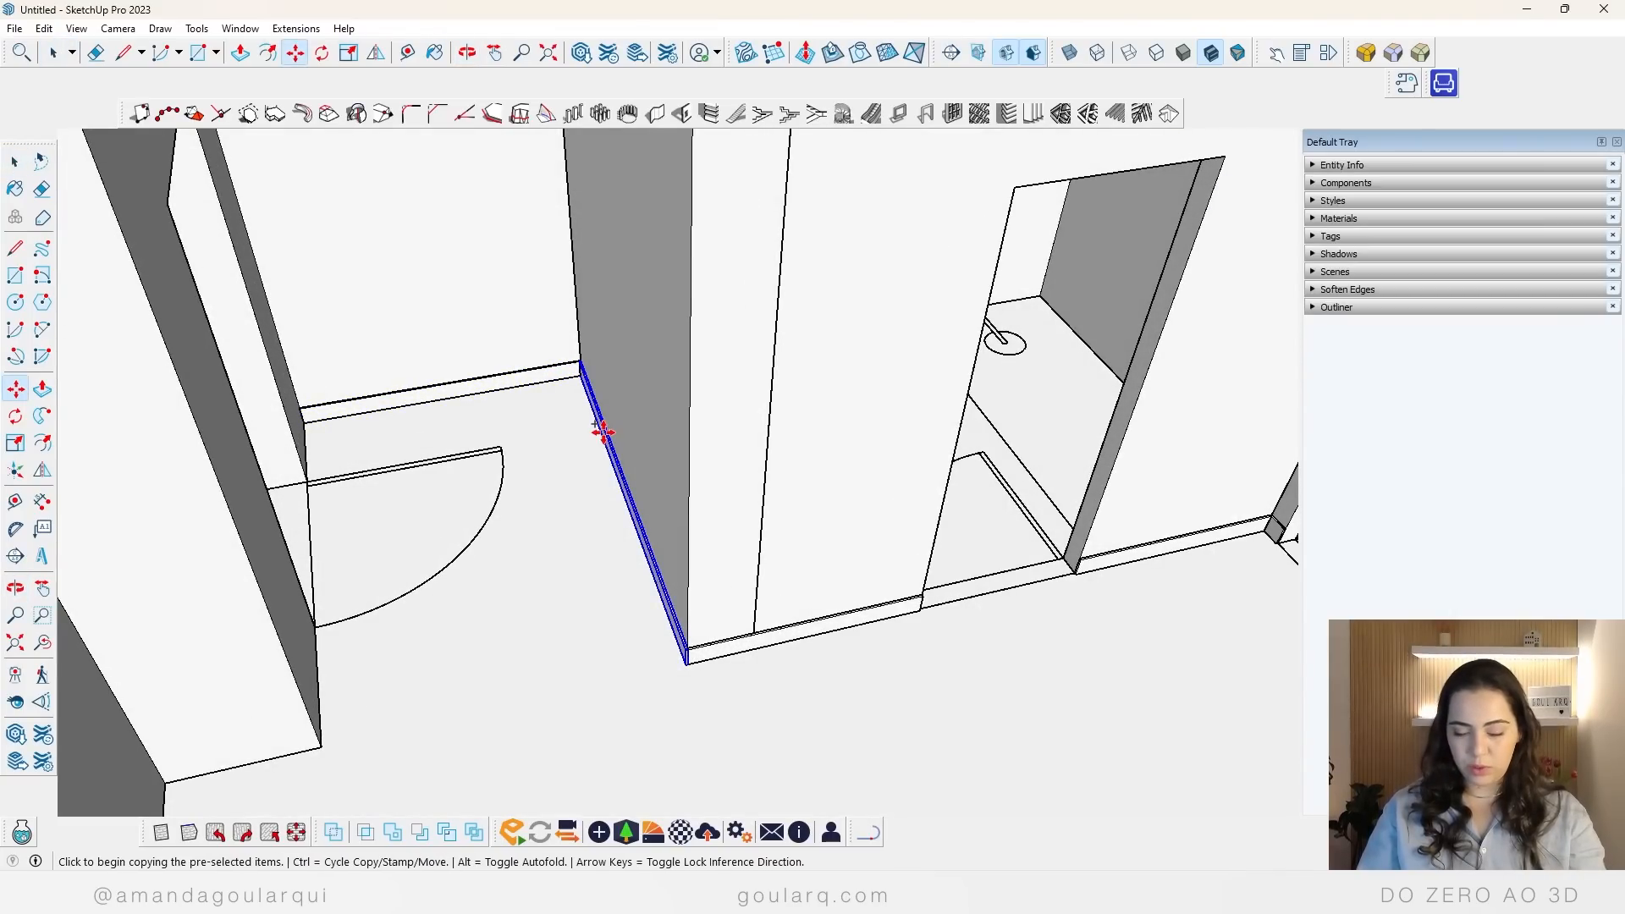
scroll(584, 398, up, 5)
click(581, 369)
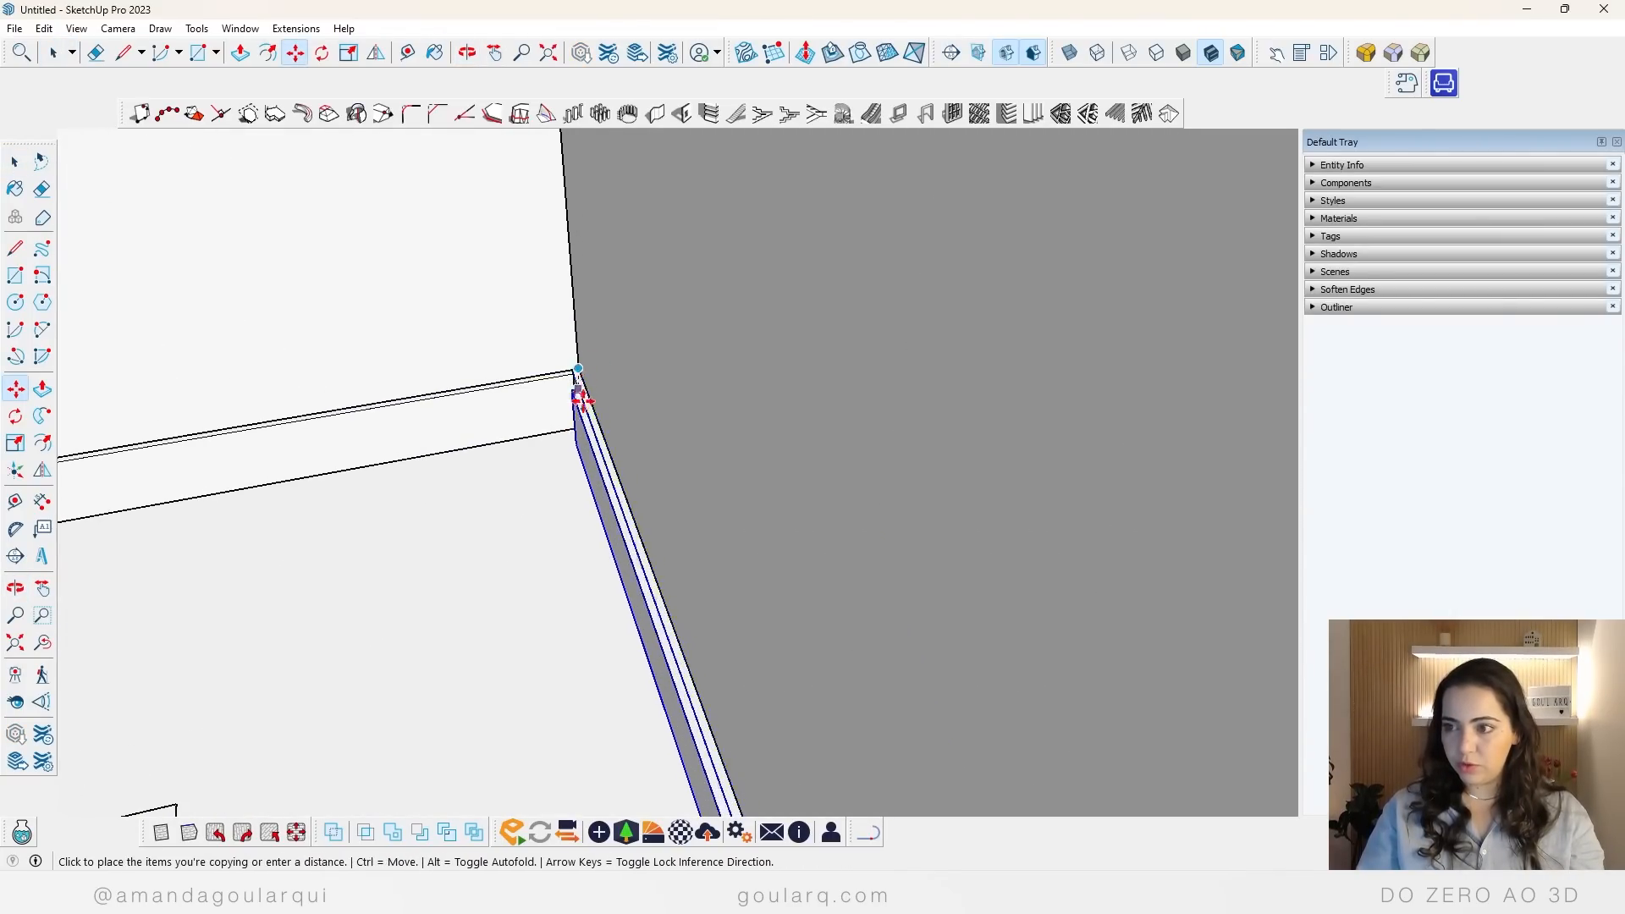
scroll(571, 441, down, 4)
scroll(291, 490, up, 5)
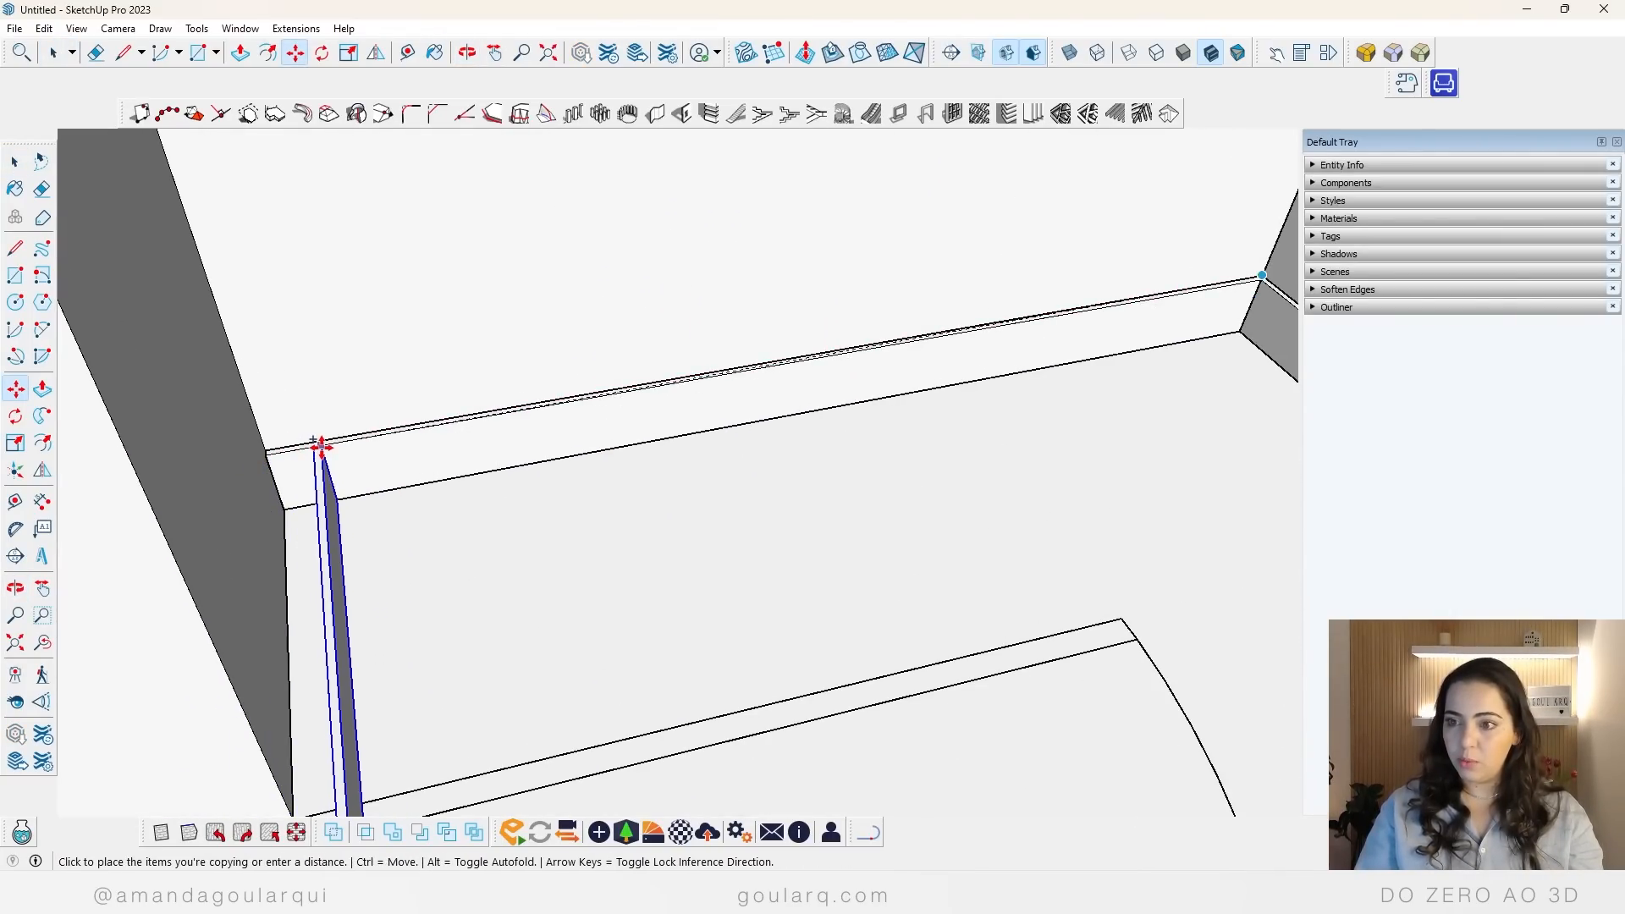
click(319, 445)
scroll(245, 457, up, 3)
scroll(360, 429, up, 3)
click(372, 423)
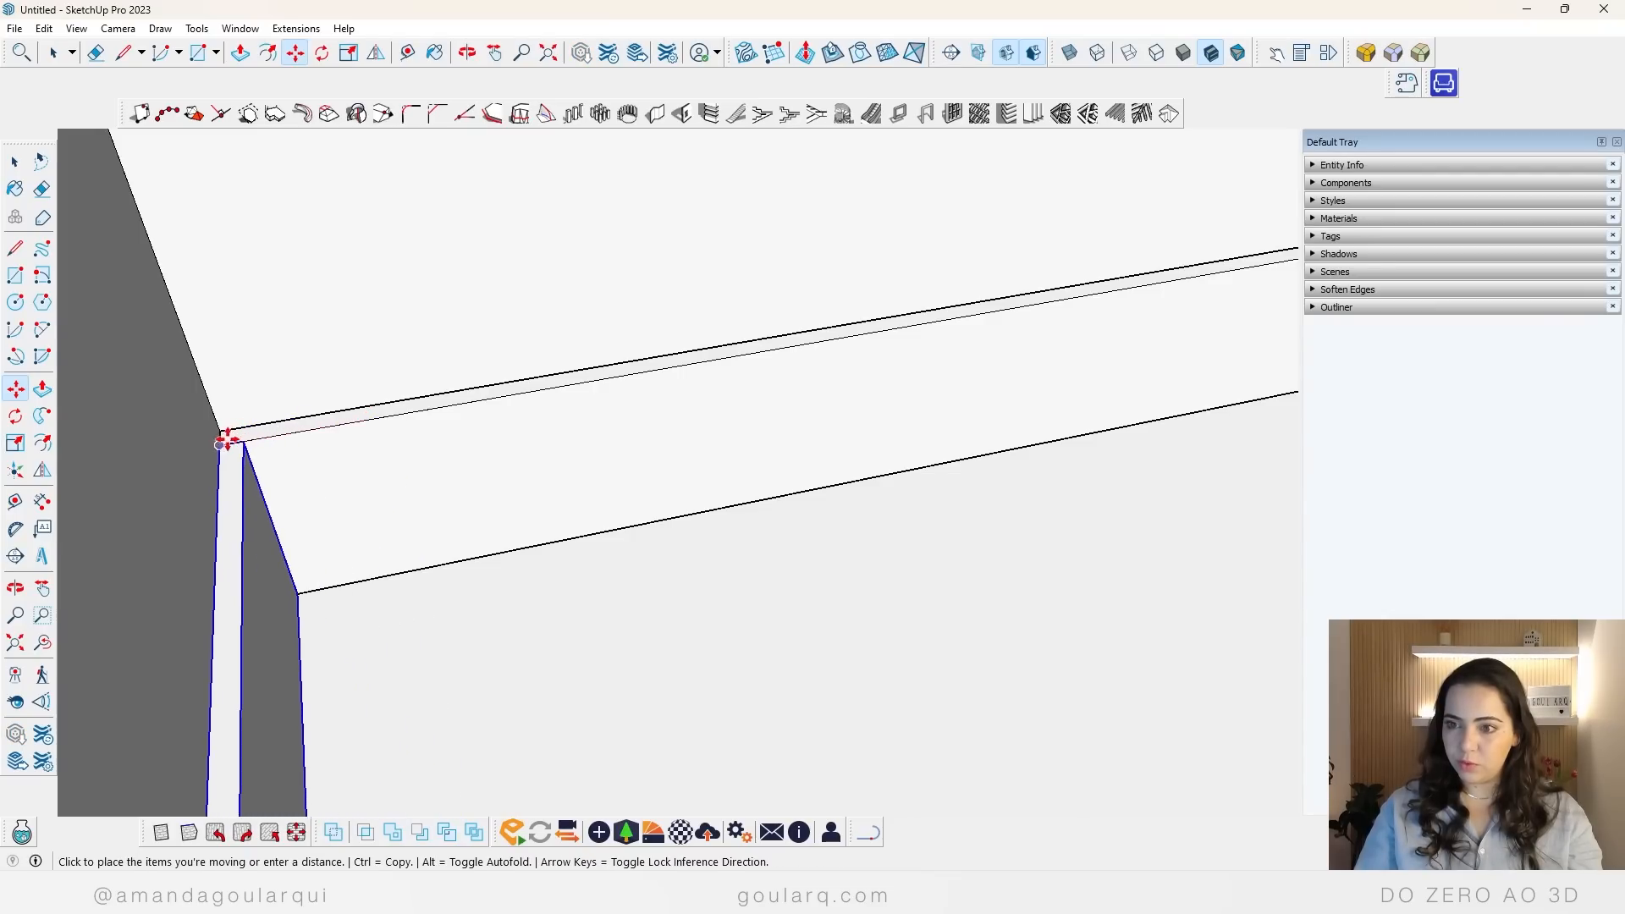
click(225, 435)
Step: Scale the copied baseboard down so it ends at the edge of the entrance door opening
middle_drag(430, 381, 539, 434)
scroll(558, 431, down, 8)
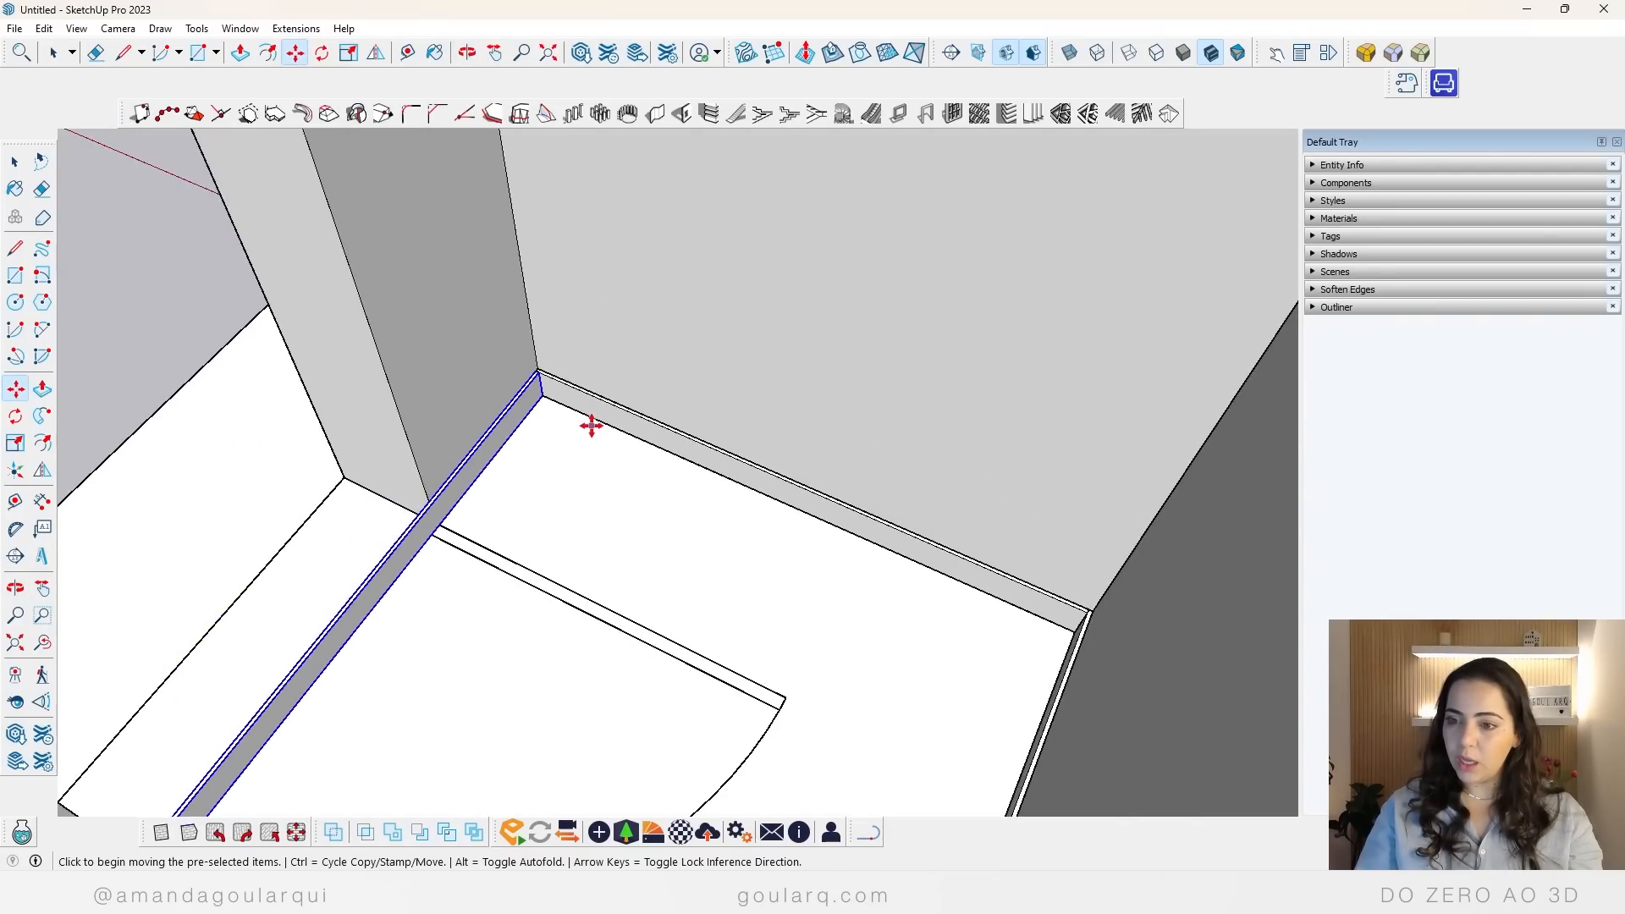
key(s)
scroll(389, 656, up, 3)
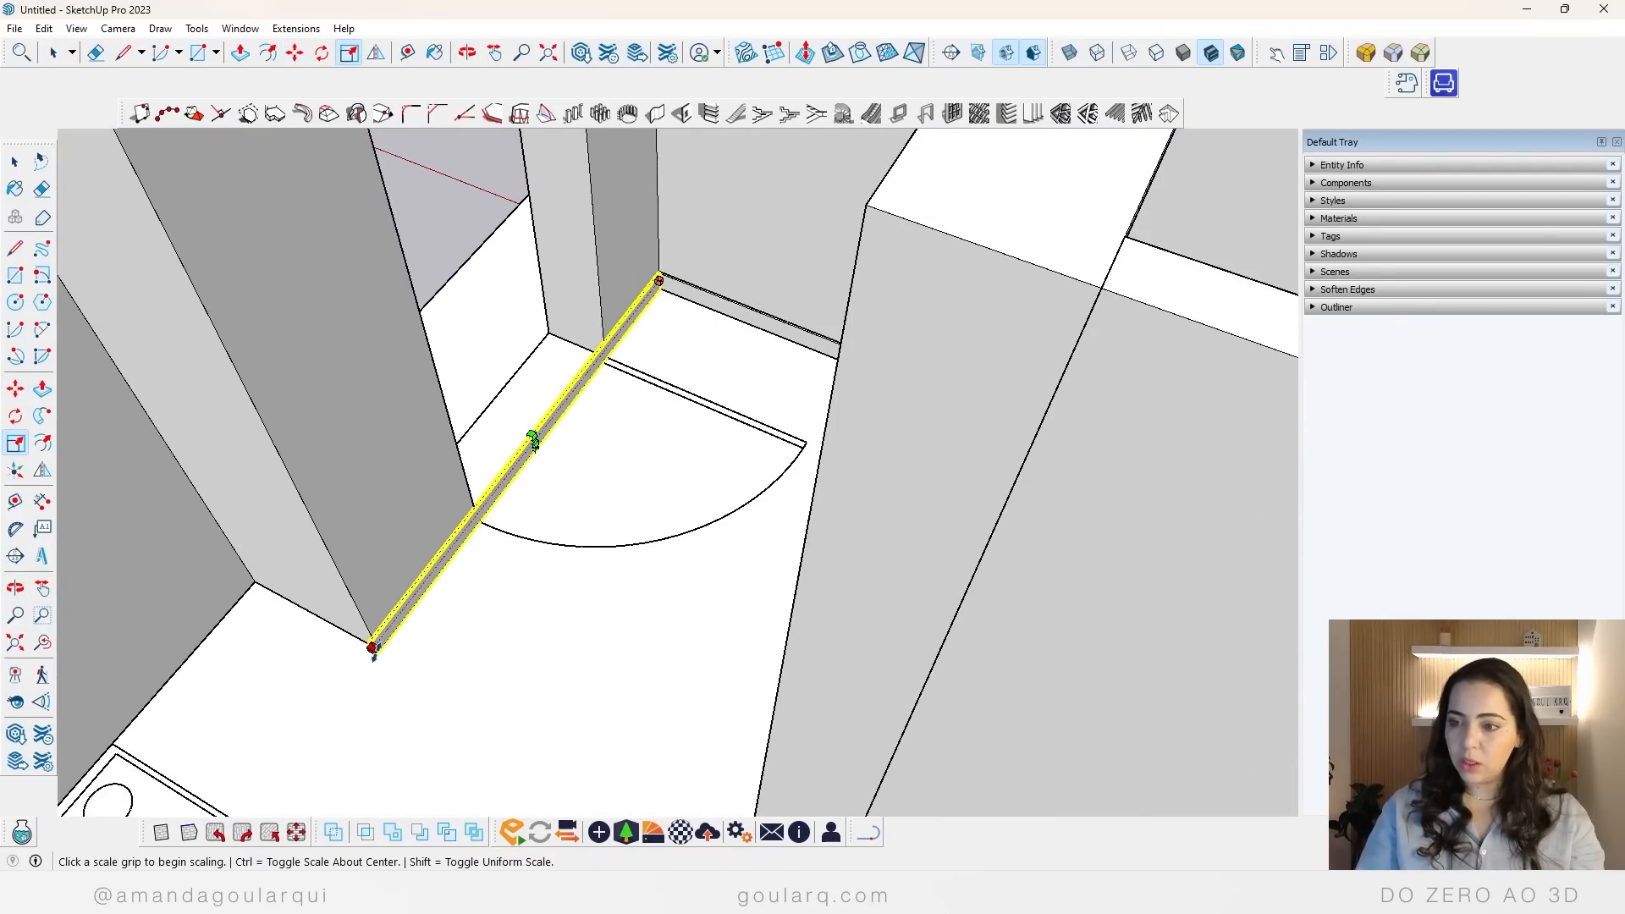
click(373, 646)
scroll(593, 359, up, 3)
click(619, 322)
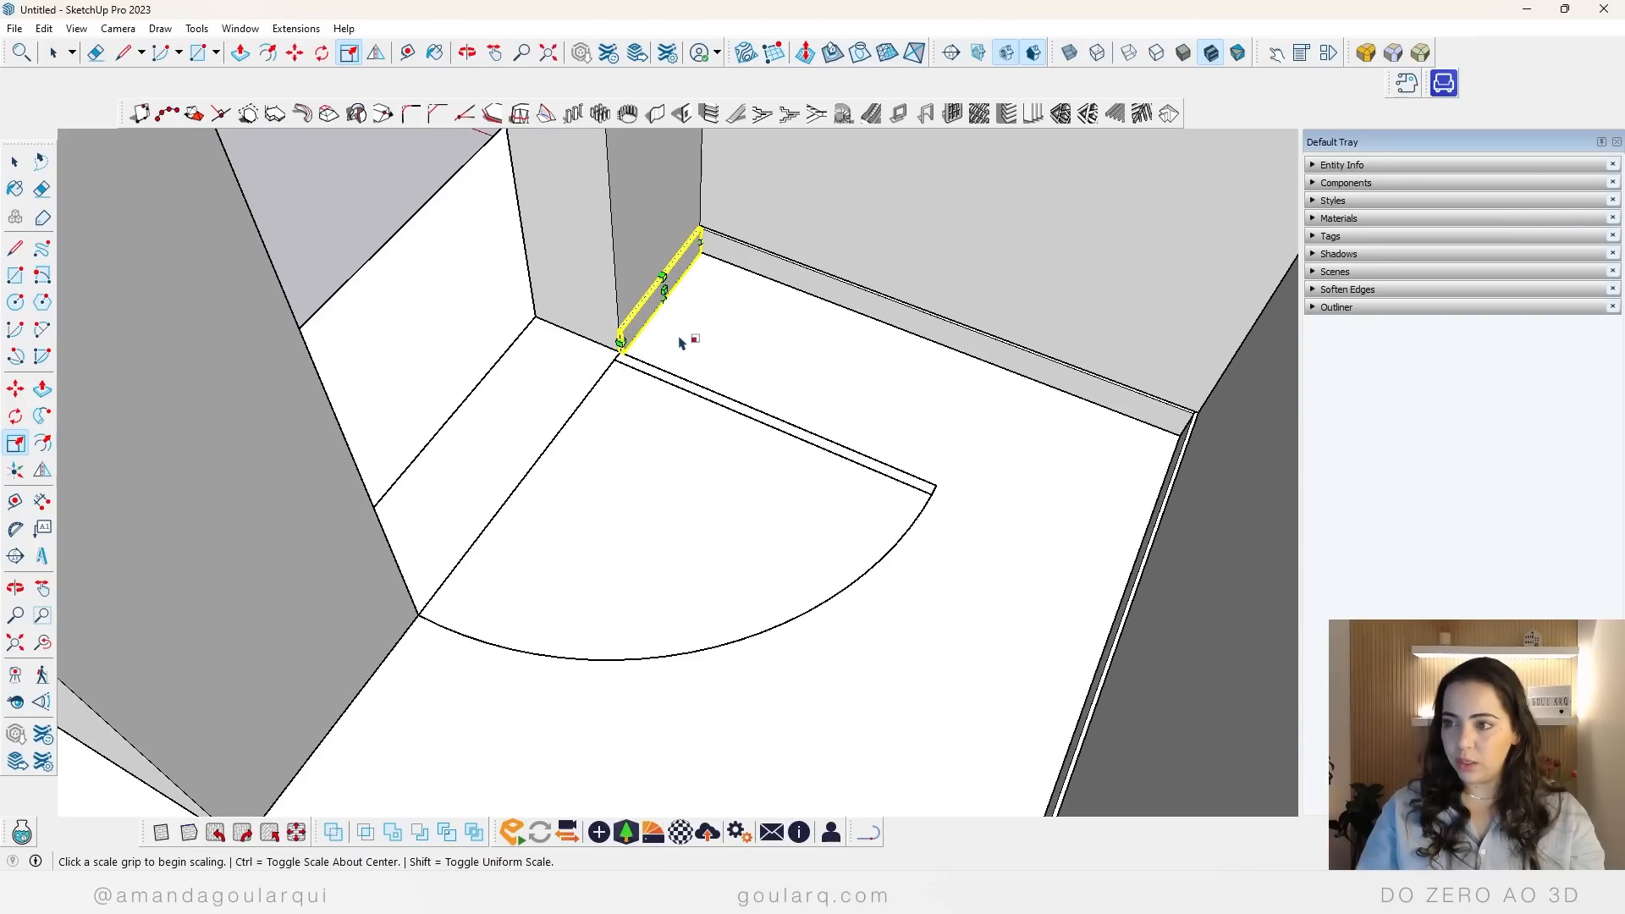
Step: Copy the short baseboard beside the entrance door to the wall on the other side of the door opening
key(m)
key(ctrl)
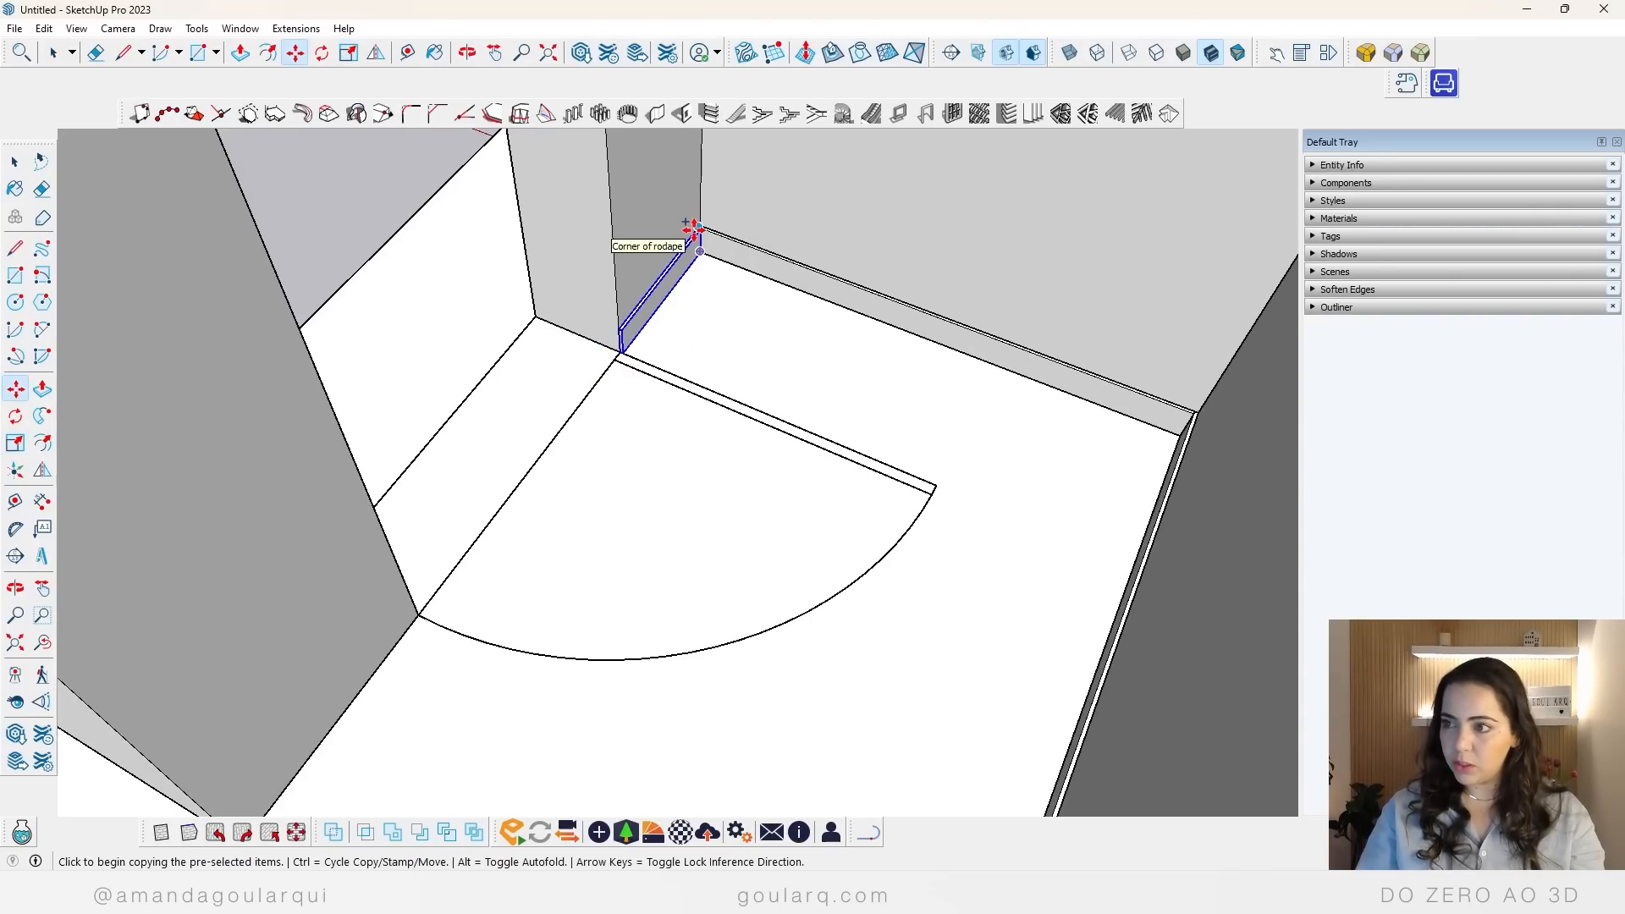
click(700, 198)
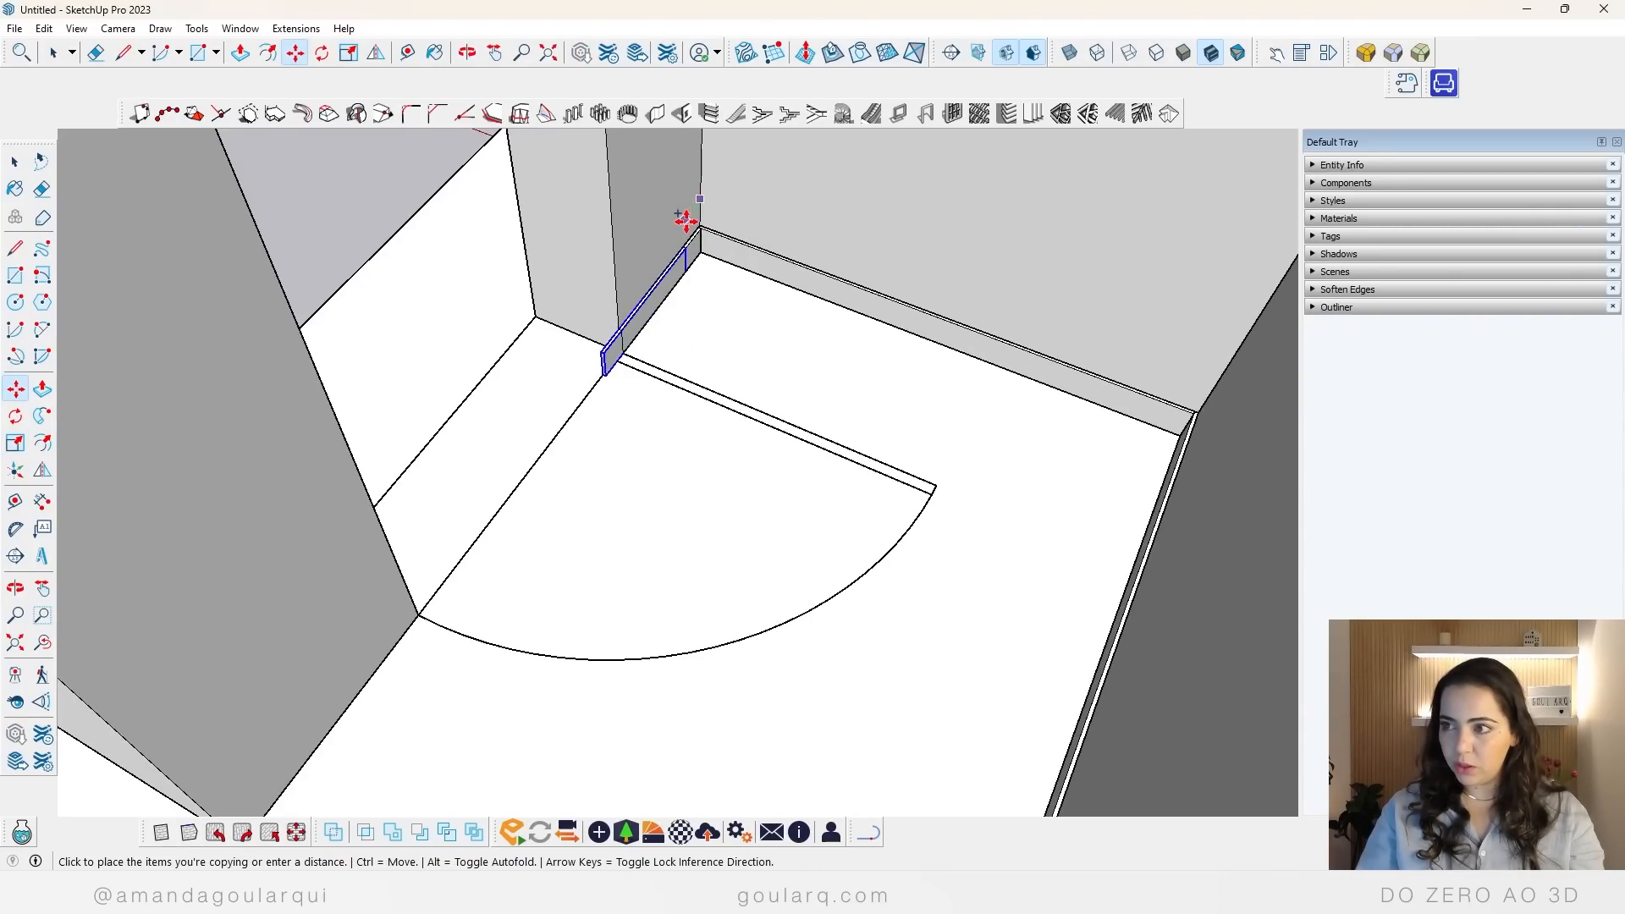
click(363, 465)
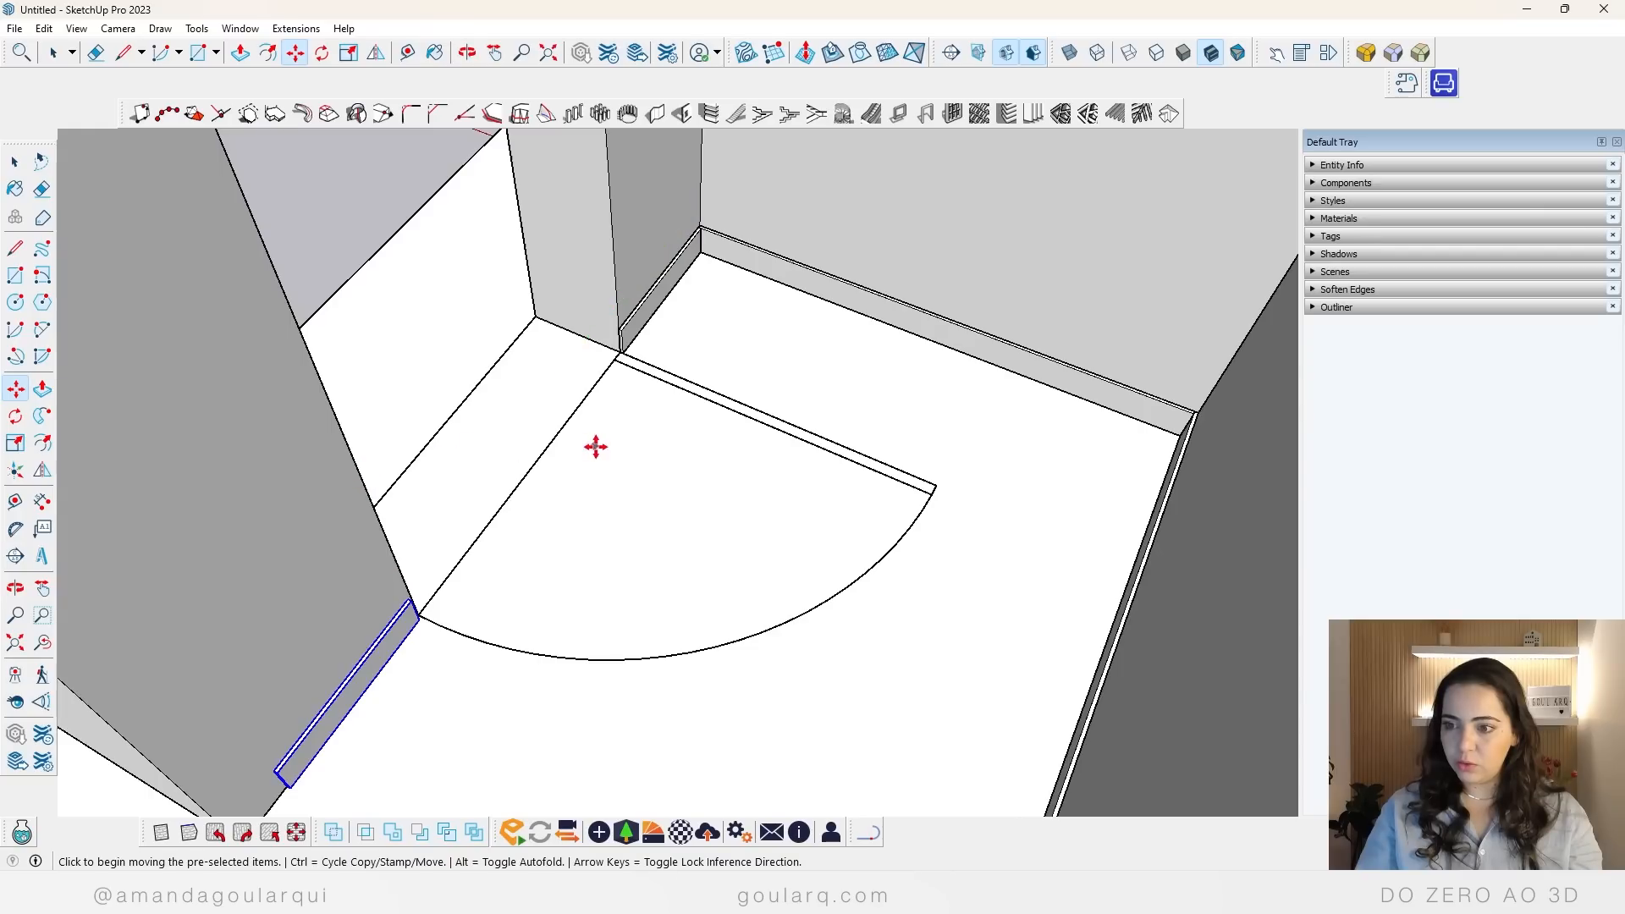
Step: Scale the copied baseboard lengthwise so it reaches the edge of the entrance door opening
middle_drag(595, 446, 495, 624)
scroll(495, 624, up, 3)
key(s)
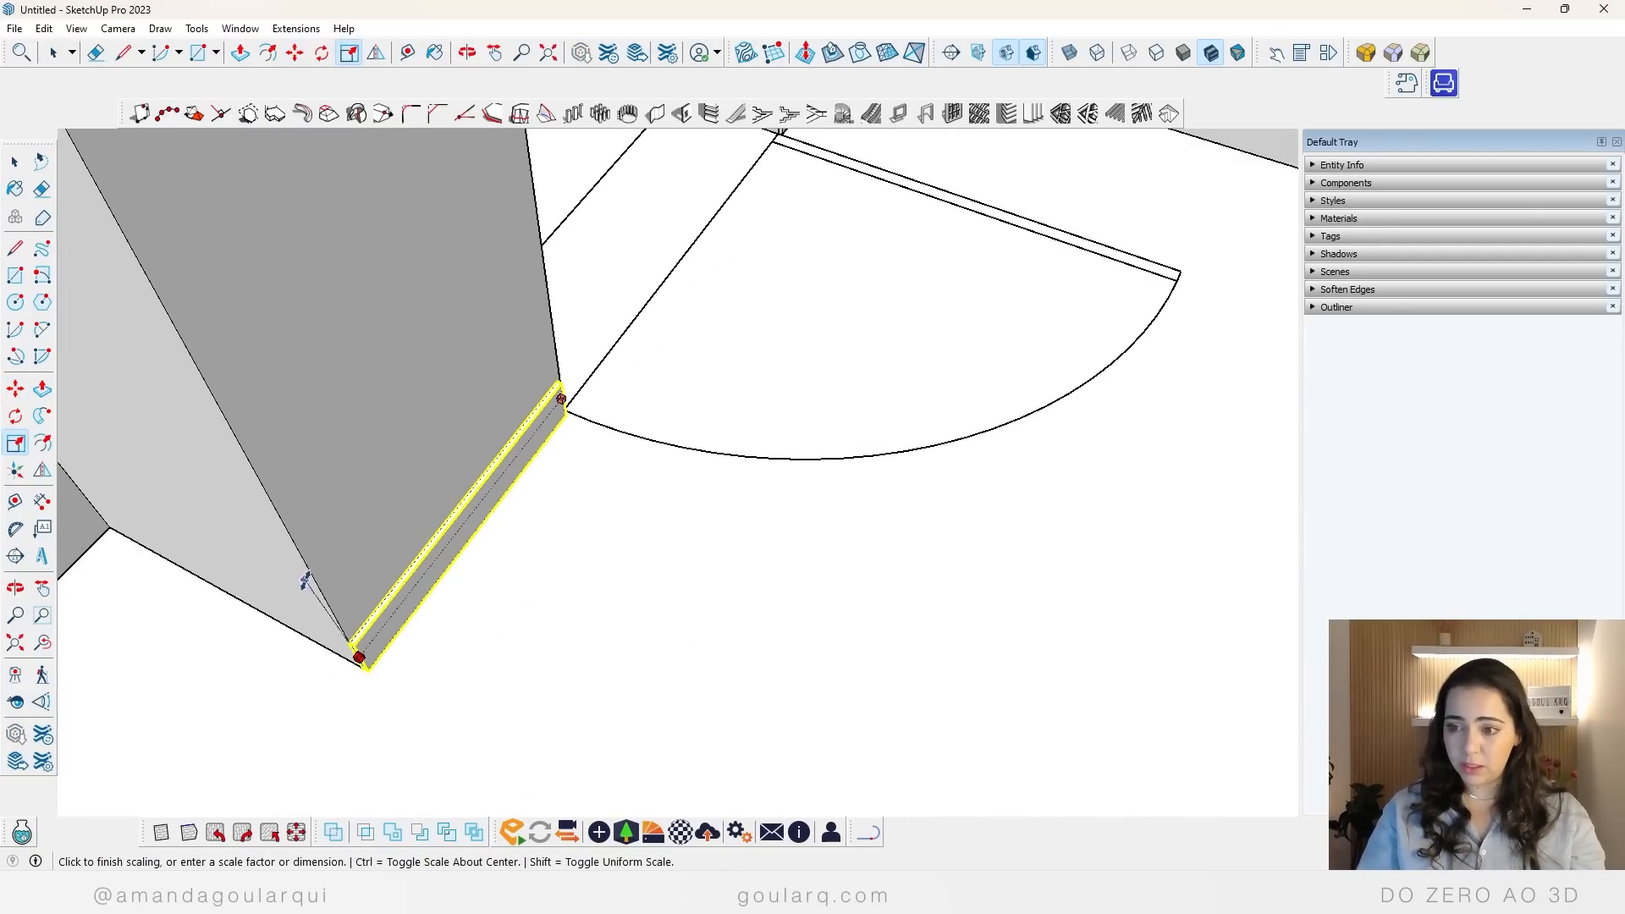
click(564, 393)
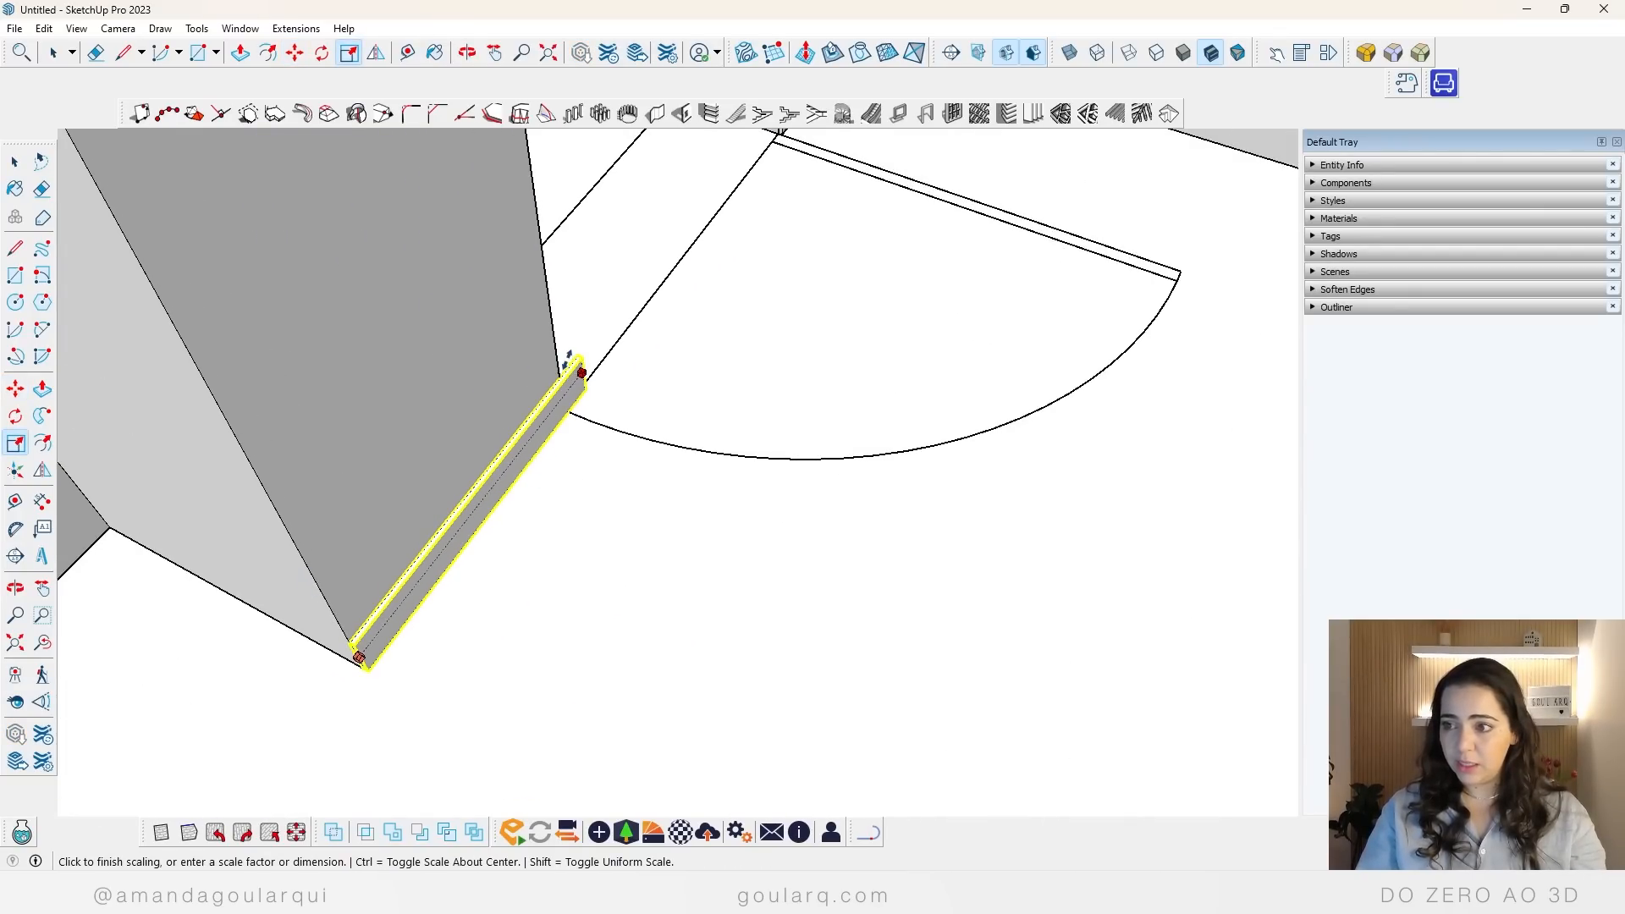
click(555, 353)
scroll(431, 423, down, 3)
key(space)
click(570, 500)
Step: Inspect the living room and kitchen walls from several angles for places without a baseboard
scroll(457, 368, down, 6)
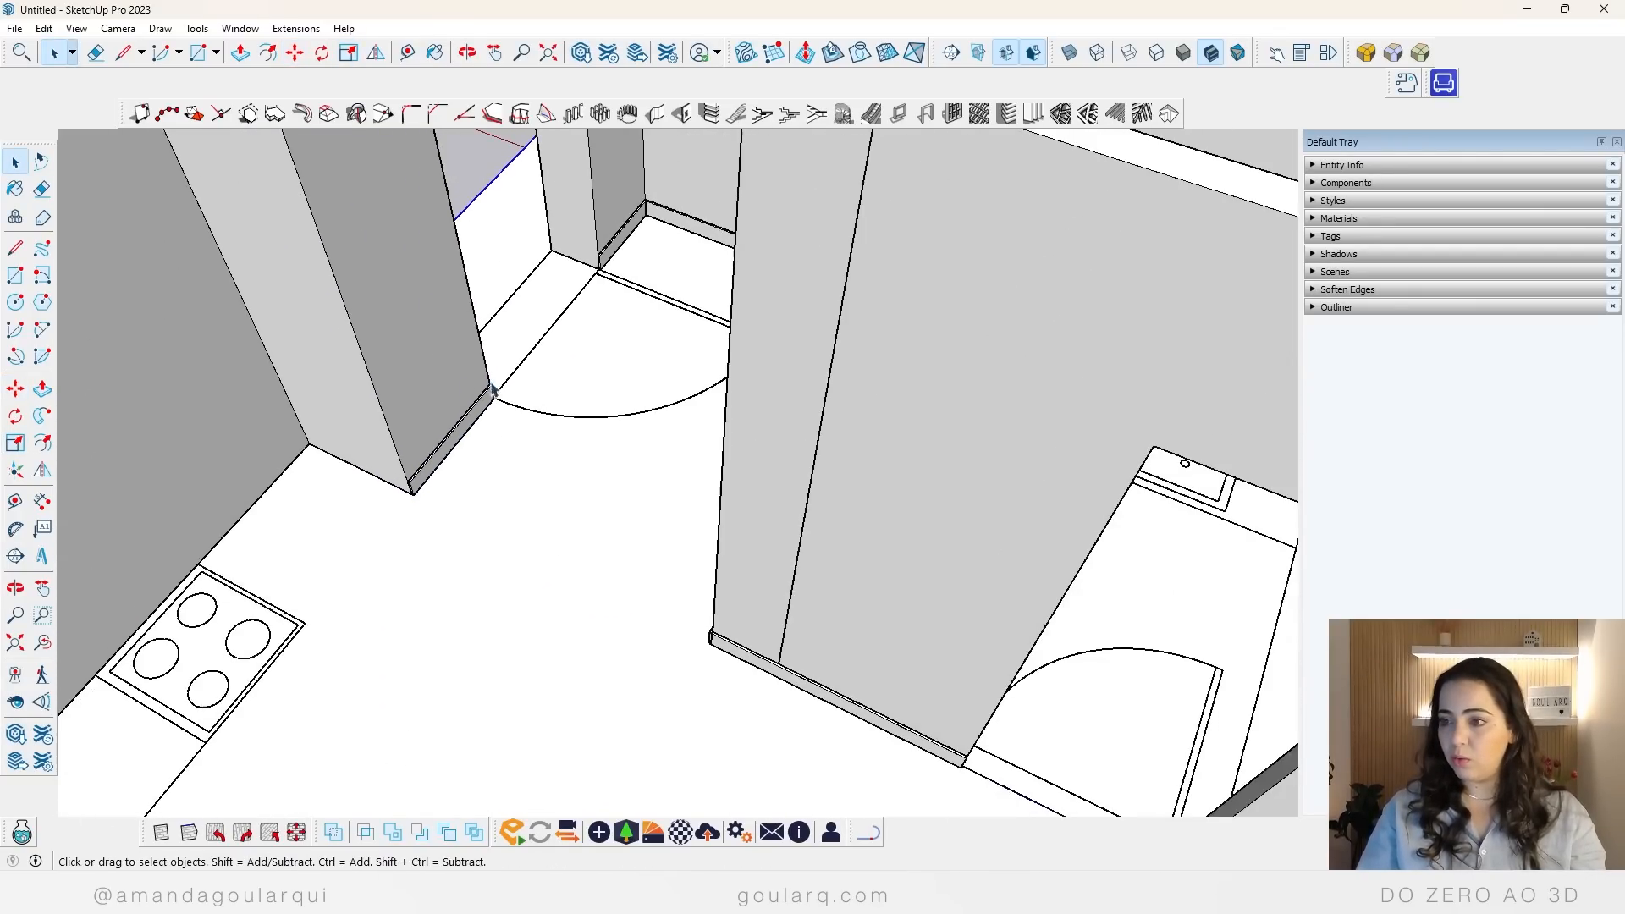
middle_drag(770, 518, 569, 457)
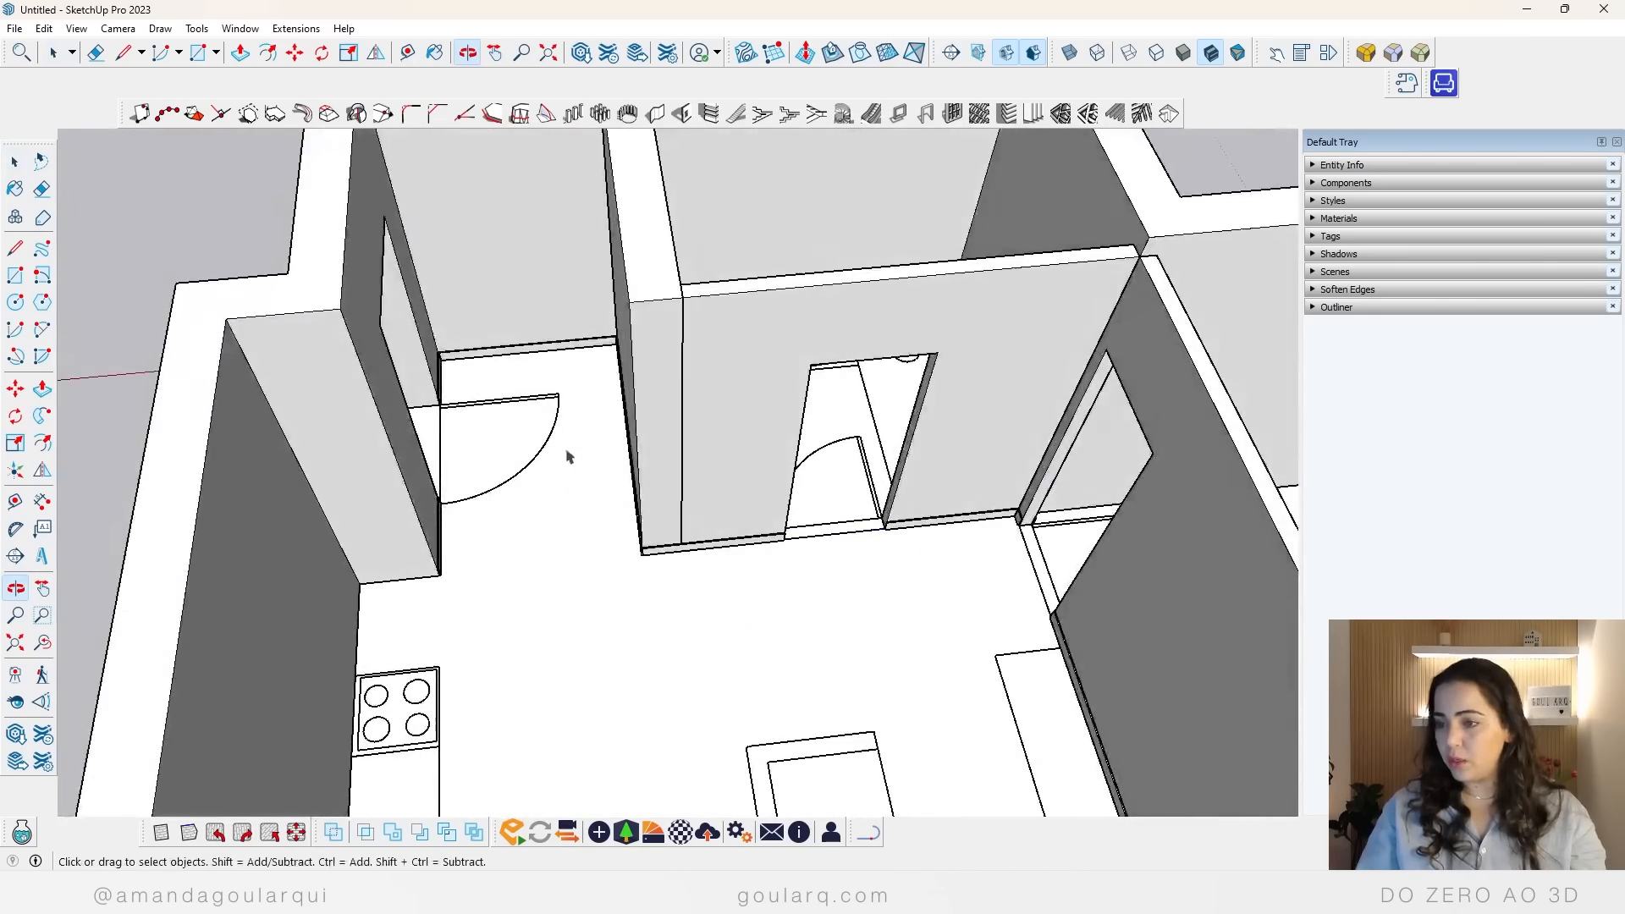
scroll(602, 539, down, 5)
middle_drag(603, 539, 1378, 551)
scroll(927, 555, up, 6)
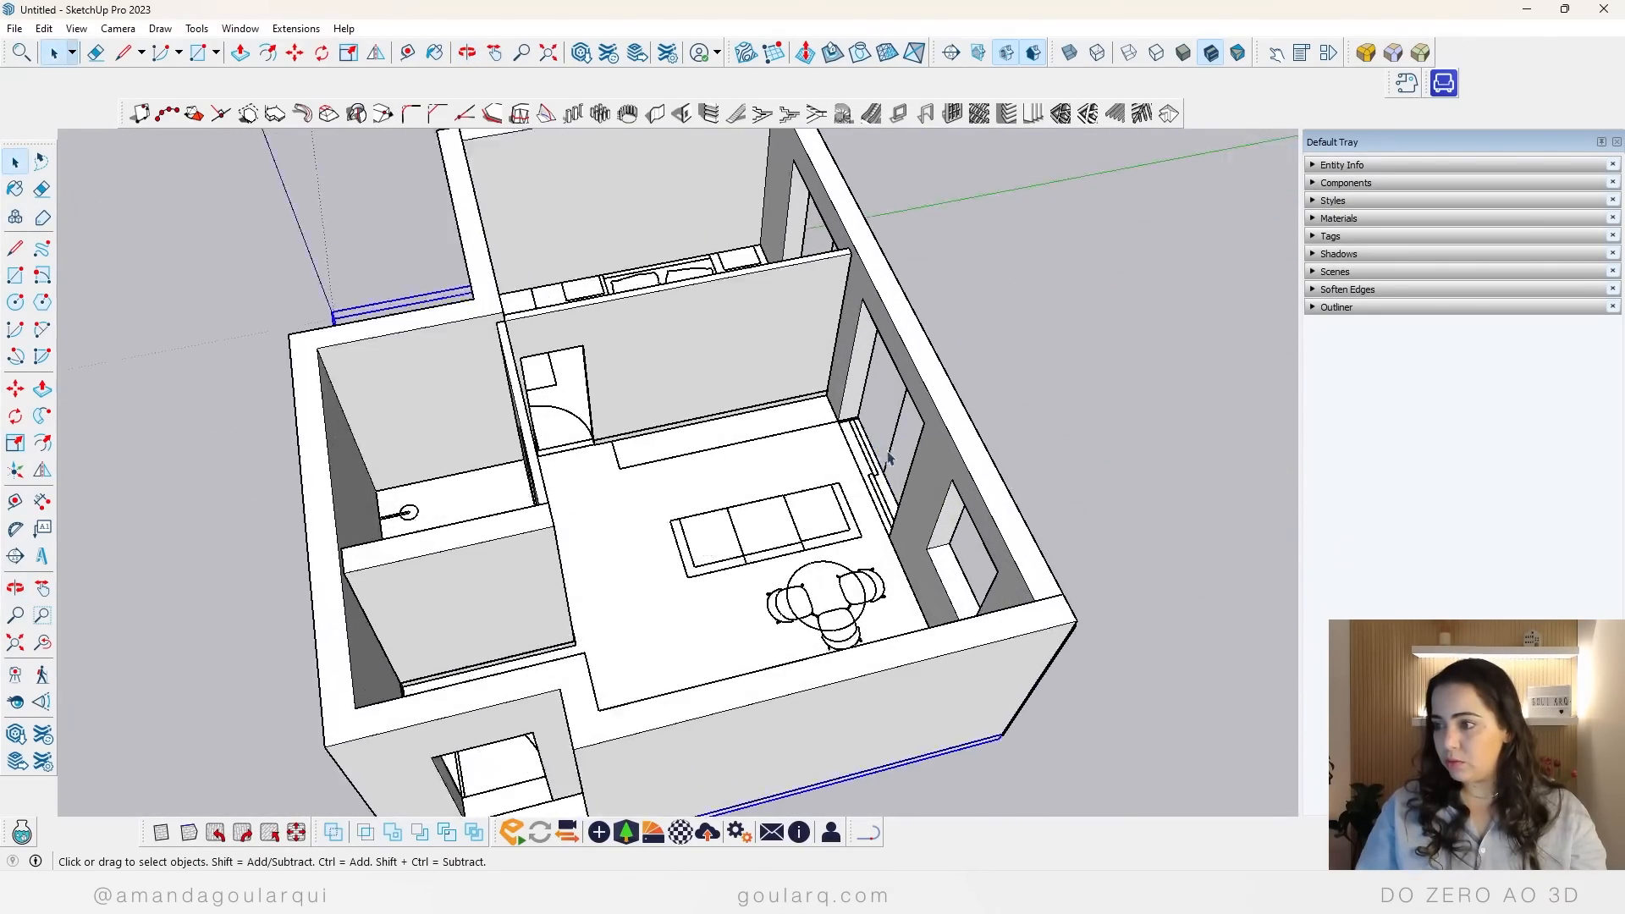
middle_drag(928, 555, 1084, 550)
scroll(623, 493, down, 5)
middle_drag(863, 503, 1184, 440)
scroll(763, 365, up, 6)
Step: Copy the baseboard beside the bathroom doorway to the living room's window wall, starting at the sliding door's edge
click(778, 366)
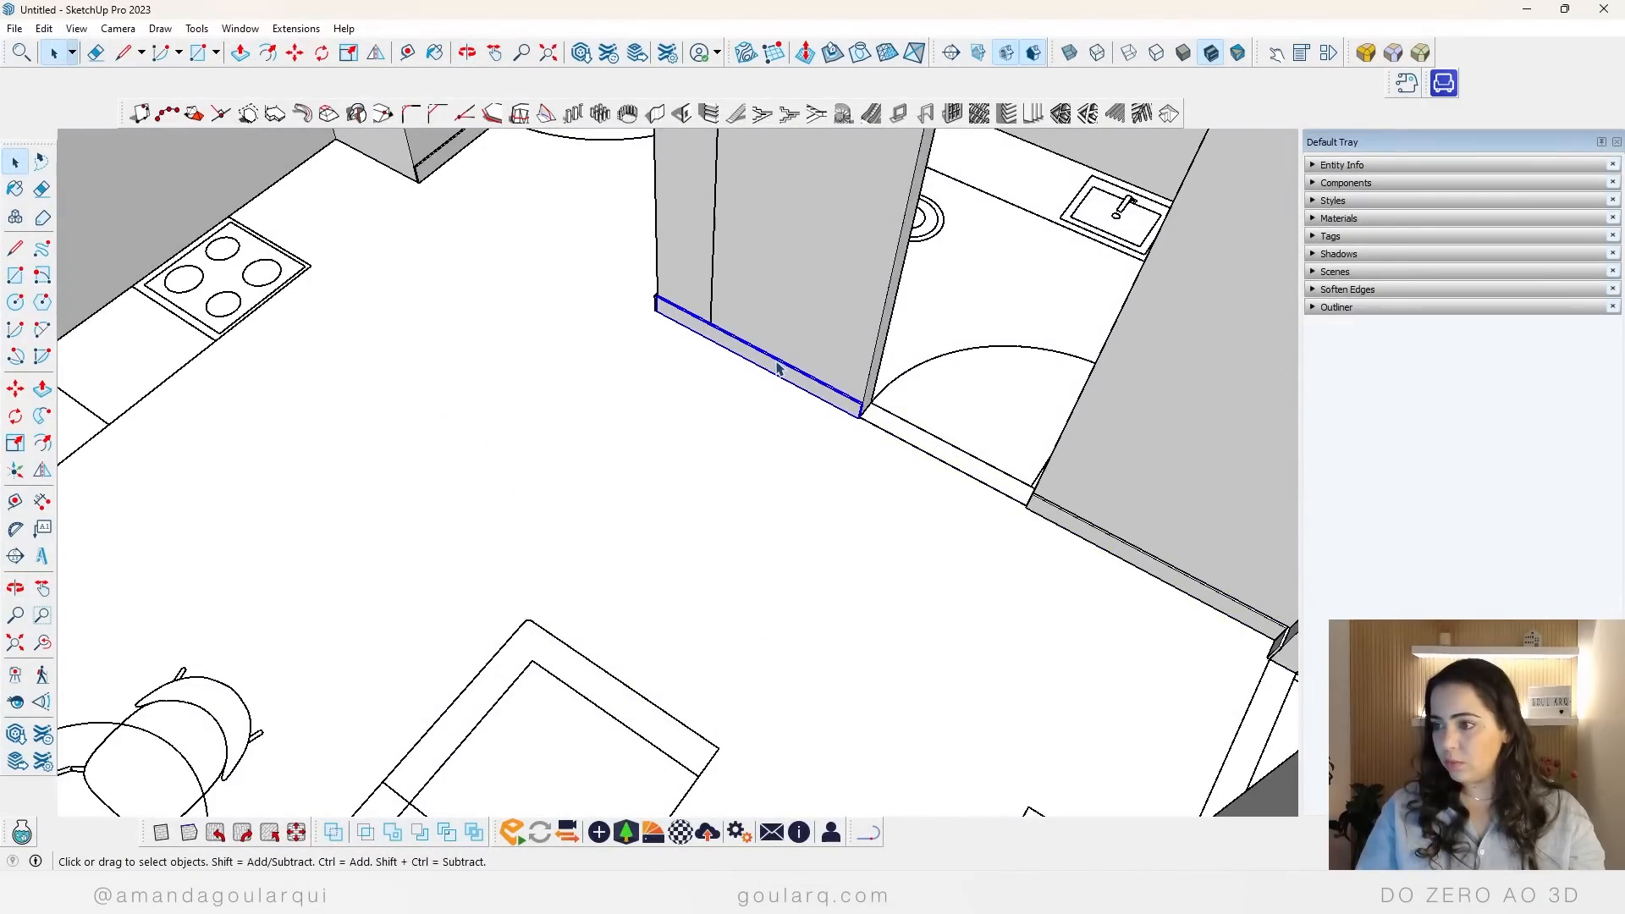
scroll(779, 369, up, 2)
scroll(778, 369, up, 2)
key(m)
key(ctrl)
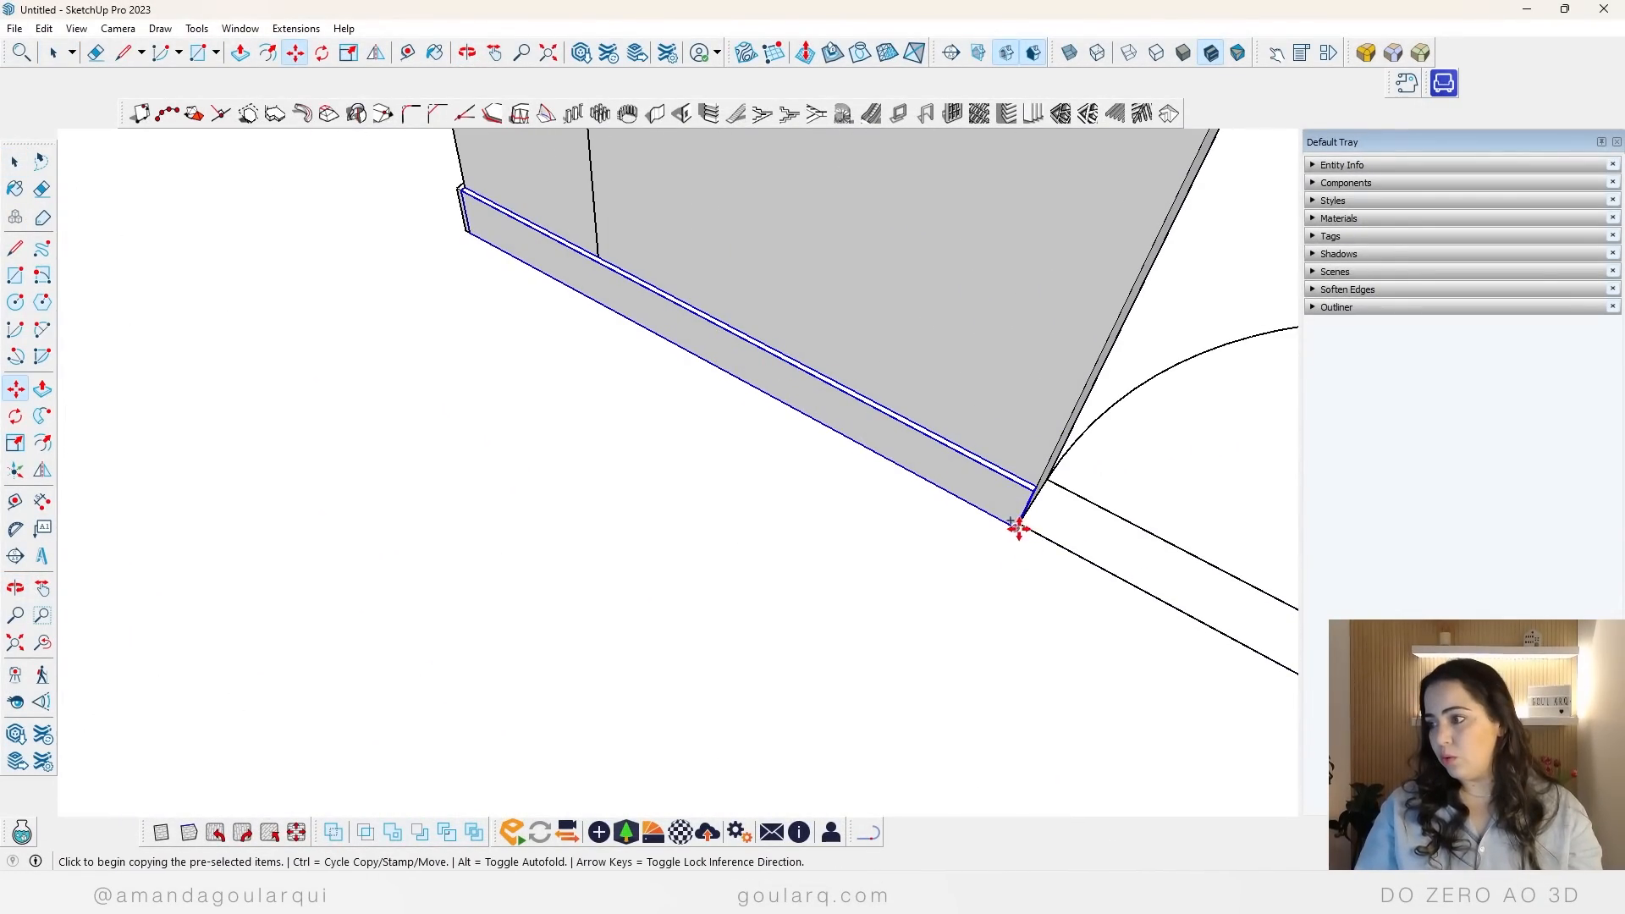
click(1016, 527)
scroll(871, 292, down, 10)
middle_drag(972, 355, 546, 385)
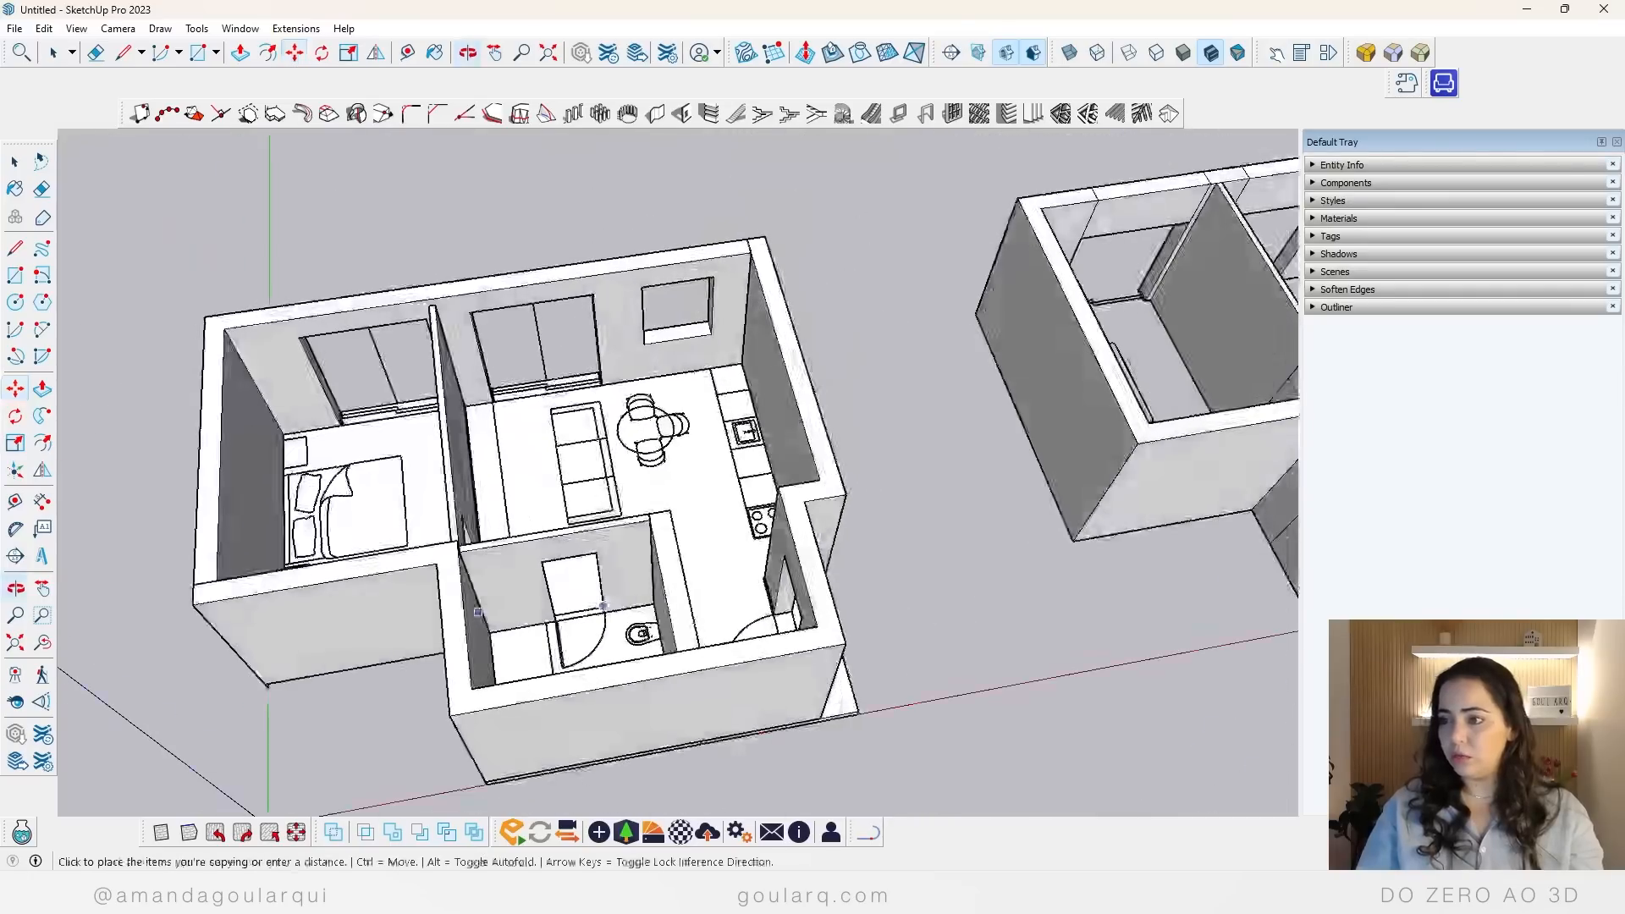
scroll(567, 377, up, 5)
scroll(672, 325, up, 4)
click(735, 298)
Step: Scale the copied baseboard lengthwise under the window so it ends at the kitchen counter
scroll(481, 422, down, 4)
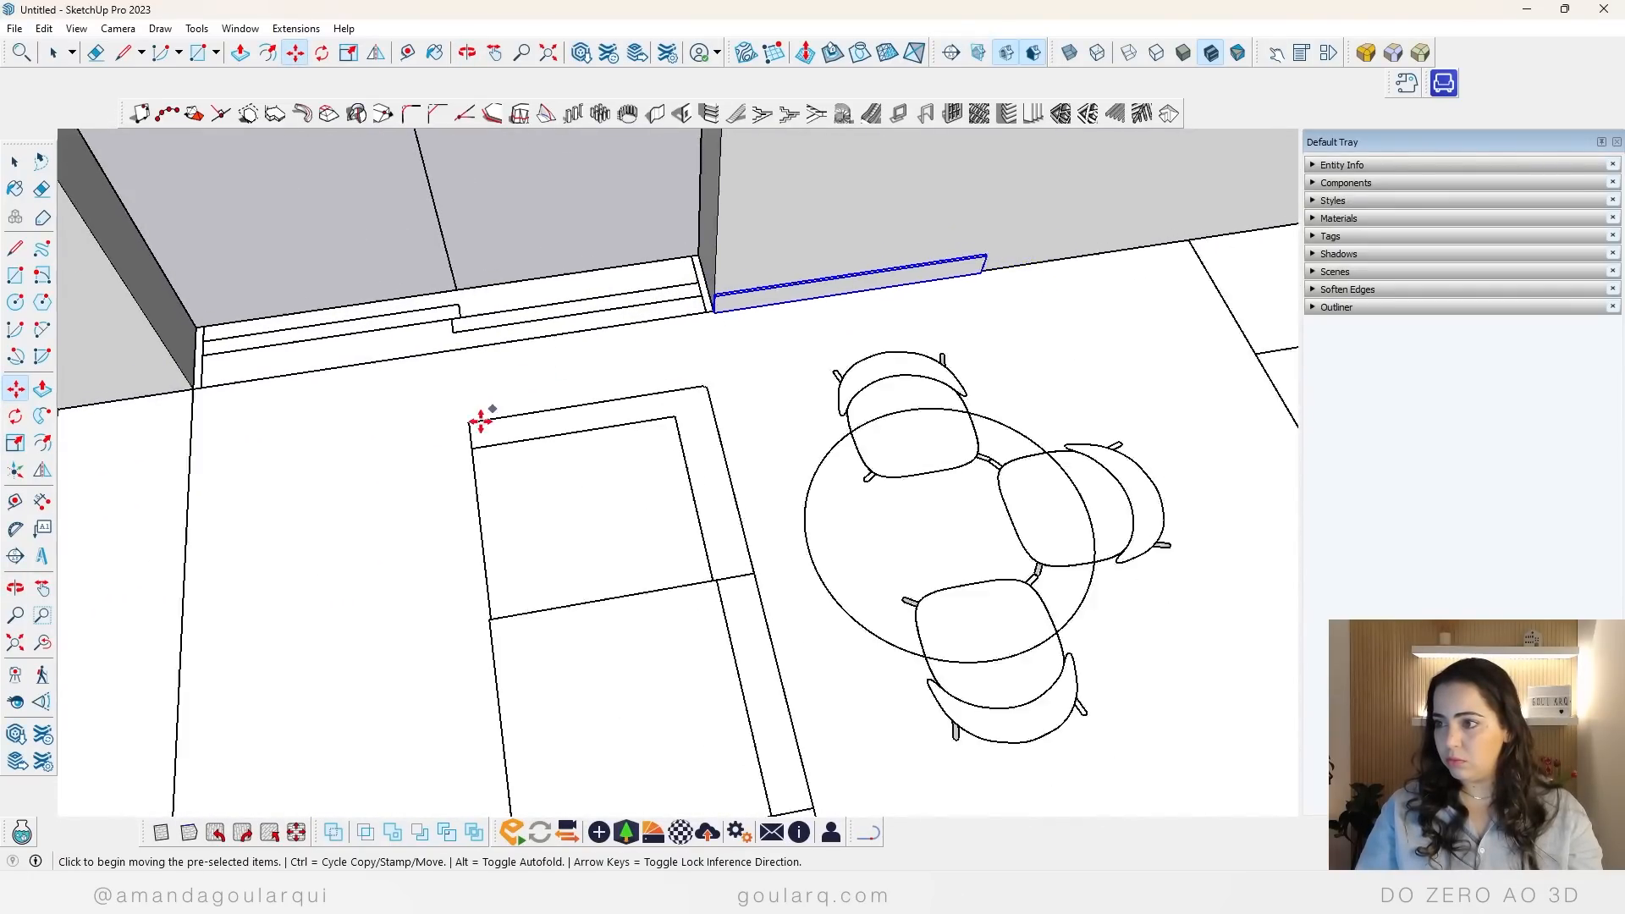
key(s)
click(805, 319)
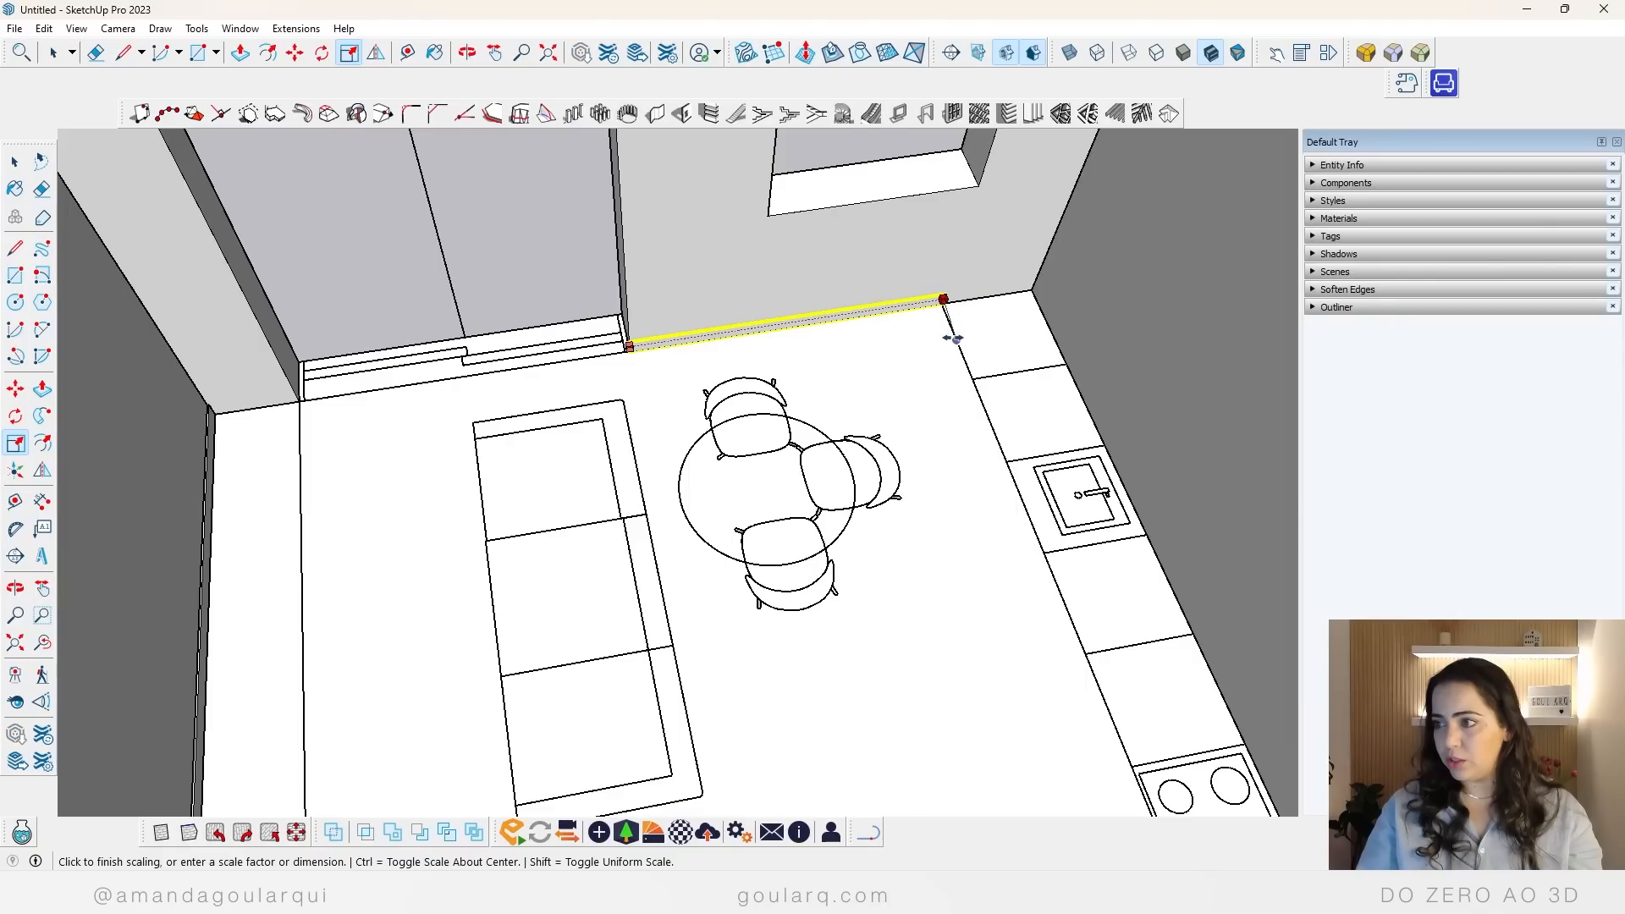
click(953, 339)
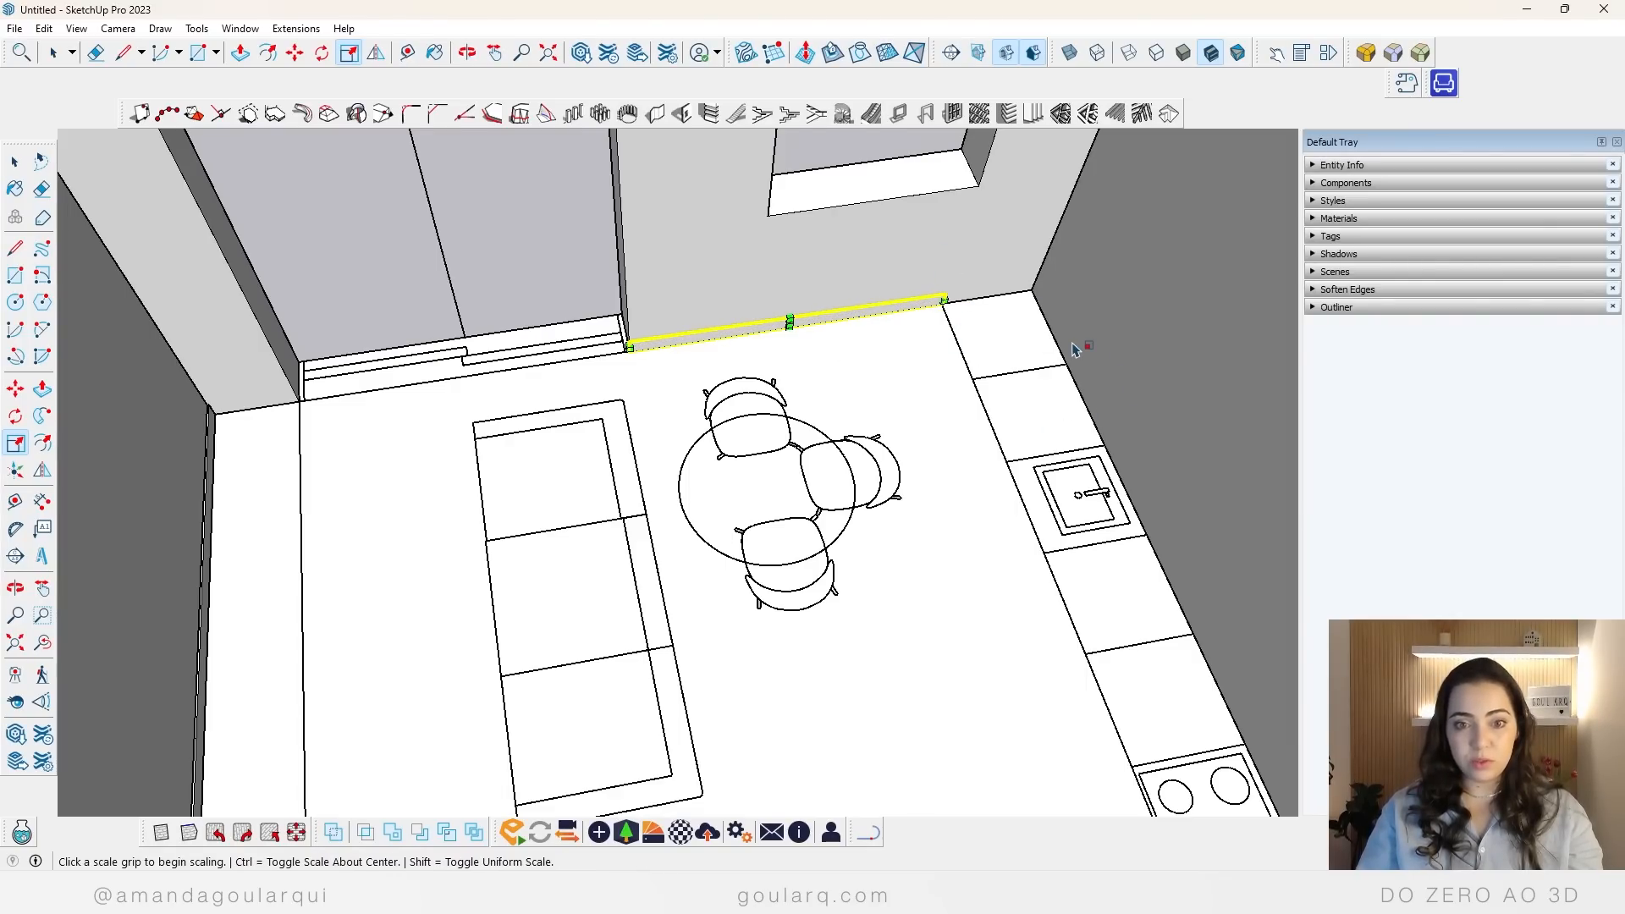
Step: Copy the baseboard under the window to the opposite side of the living room's sliding door, aligning its end with the opening
key(m)
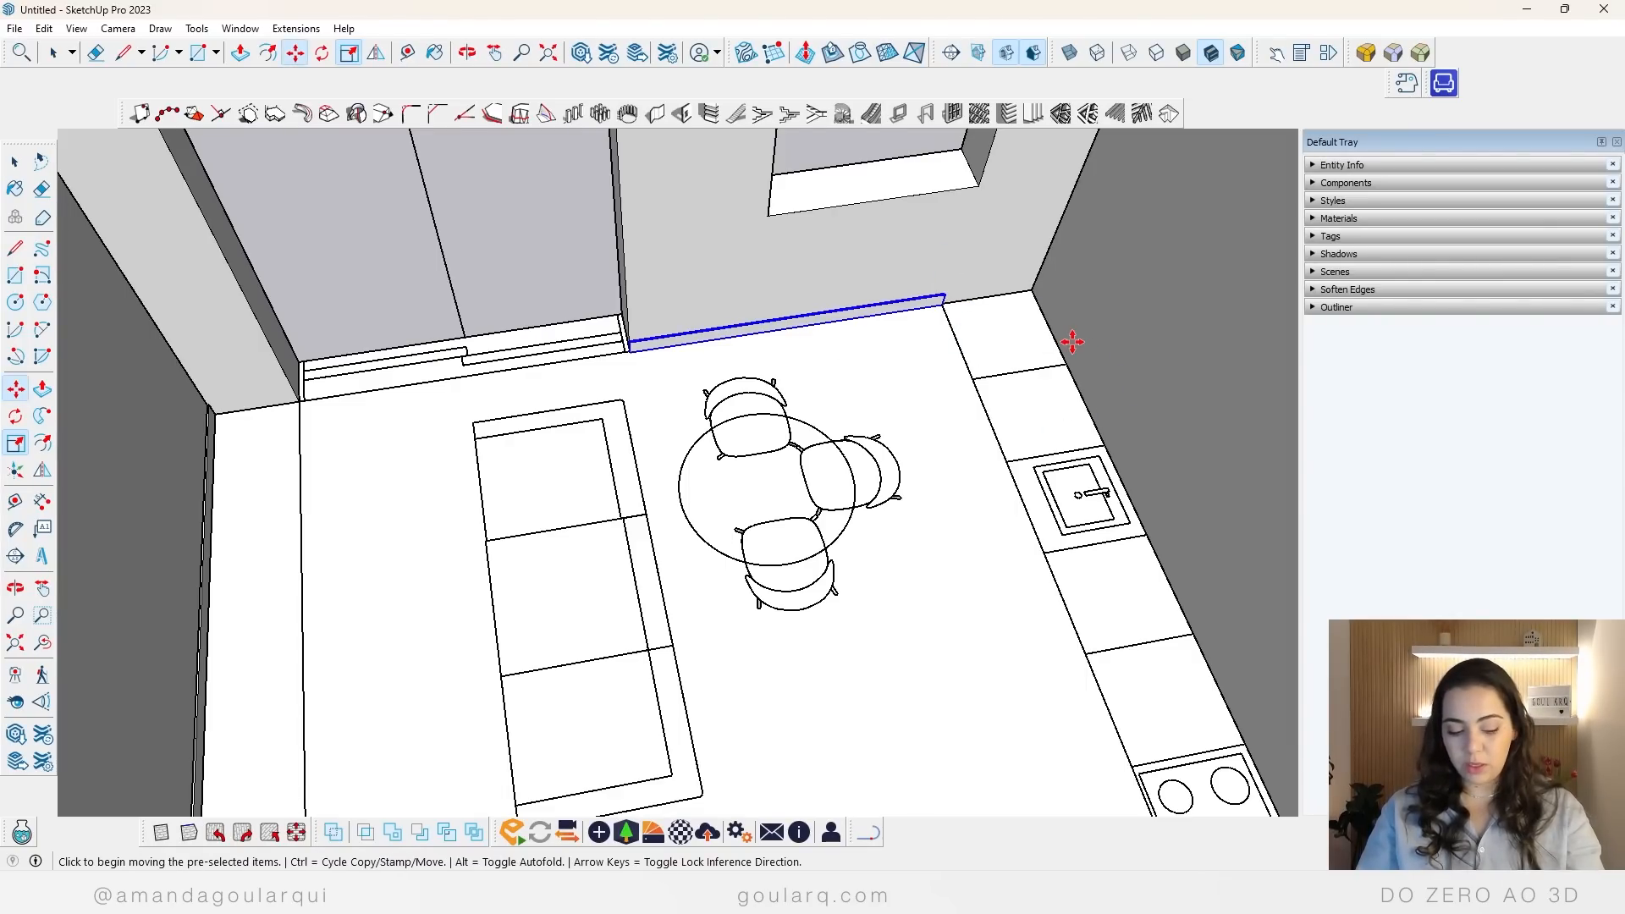
key(ctrl)
click(943, 303)
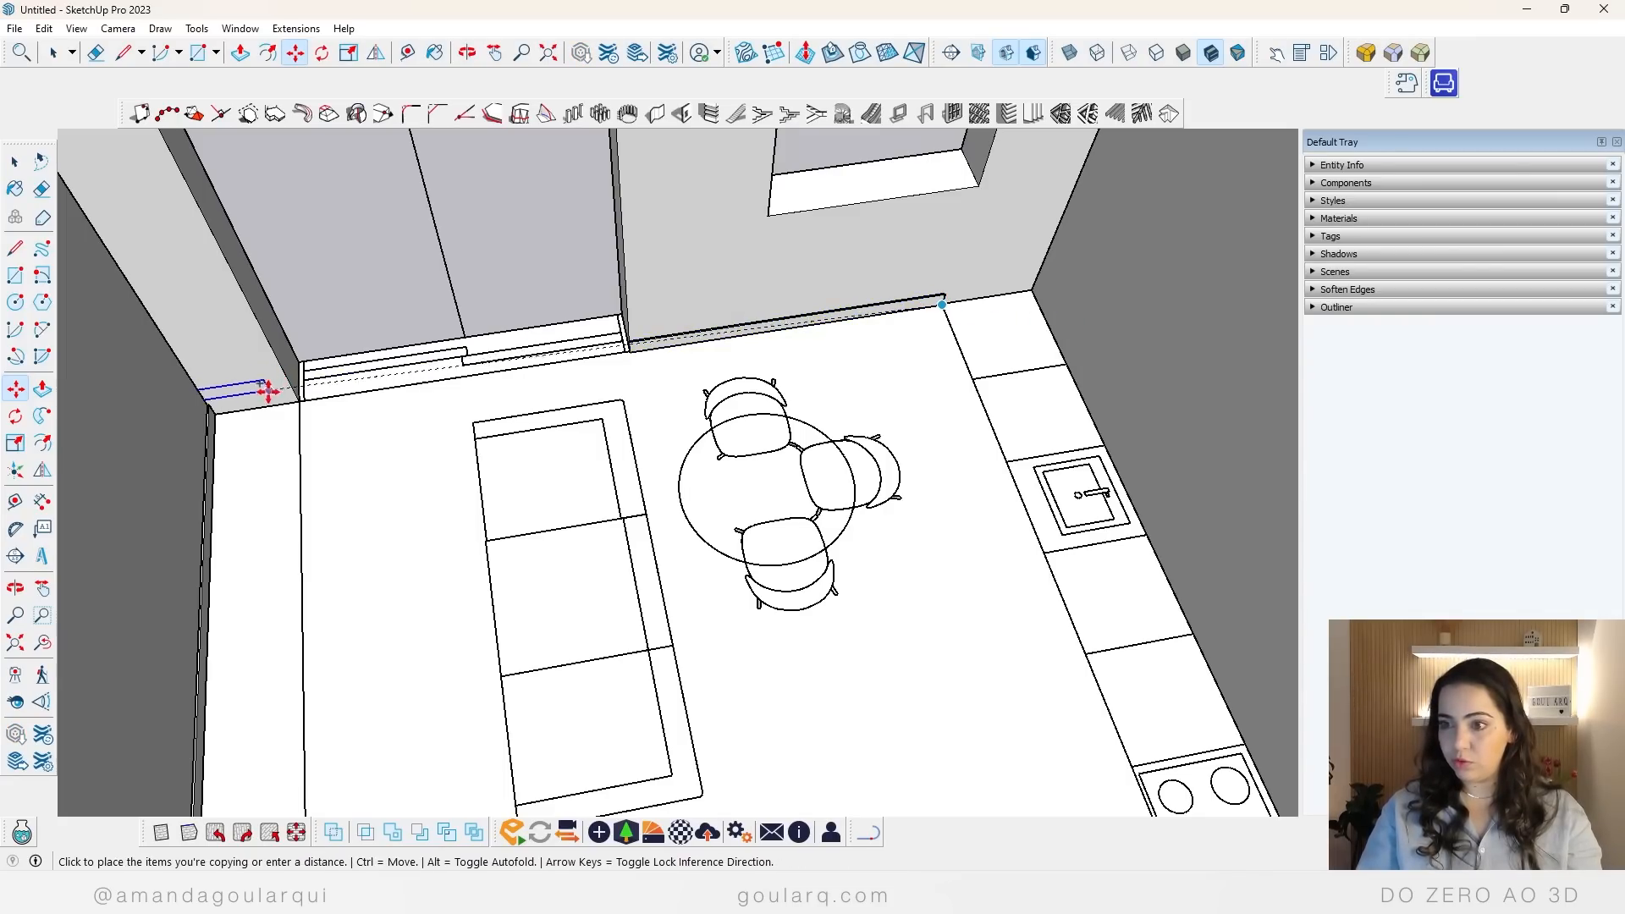
click(298, 394)
Step: Scale the copied baseboard through the dividing wall so it ends at the edge of the bedroom's sliding door
key(s)
scroll(570, 401, down, 5)
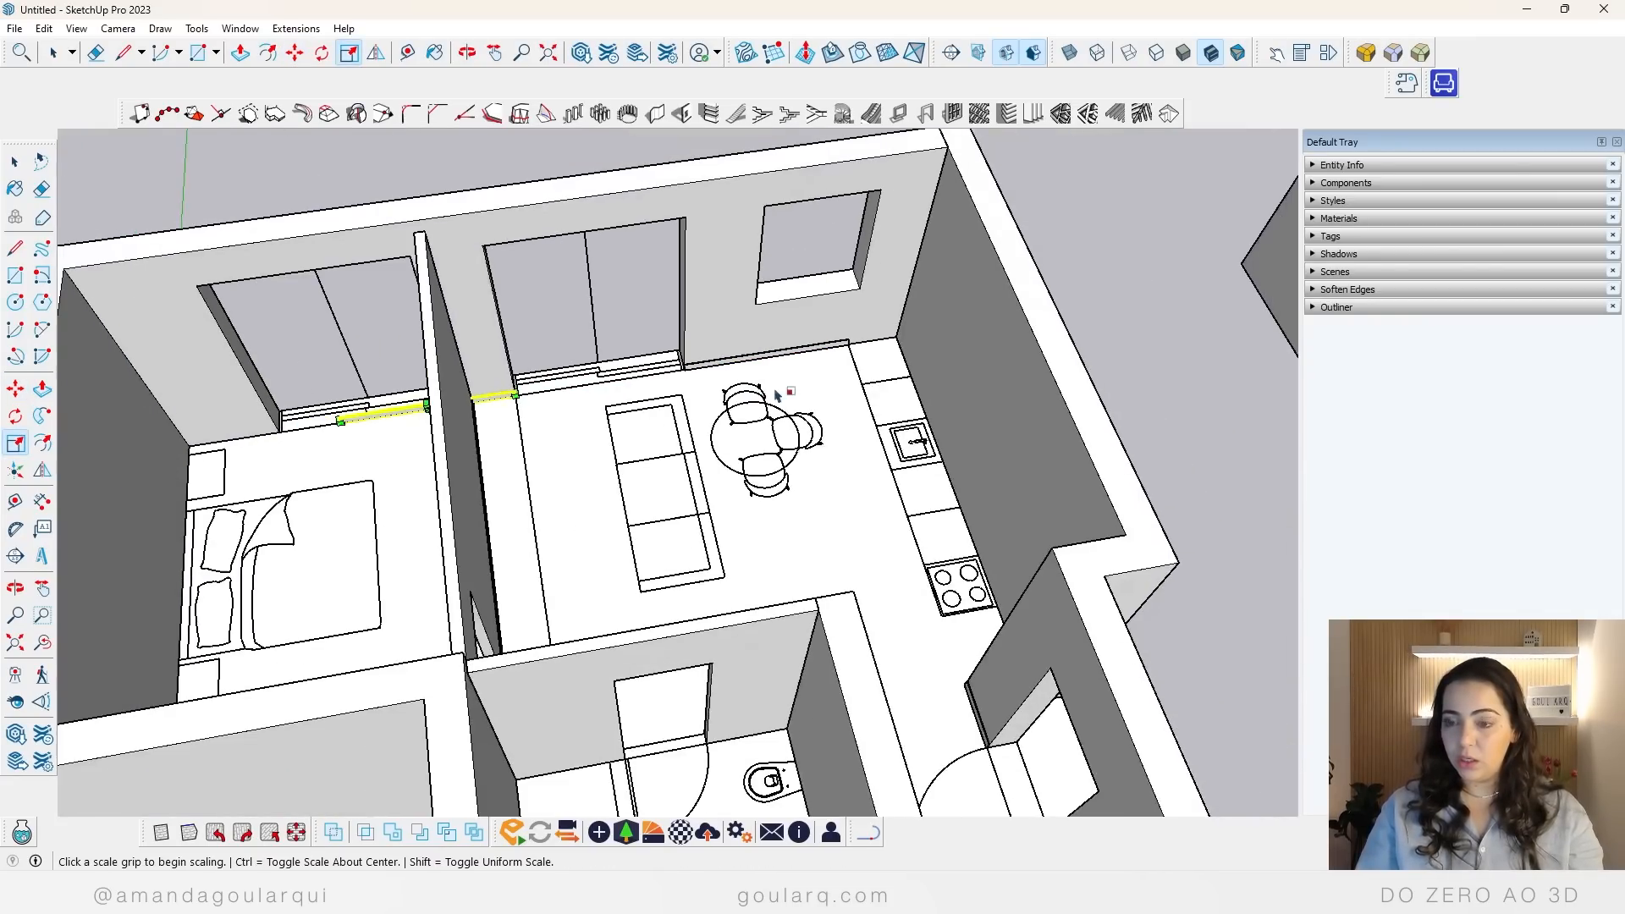
scroll(367, 410, up, 6)
click(535, 411)
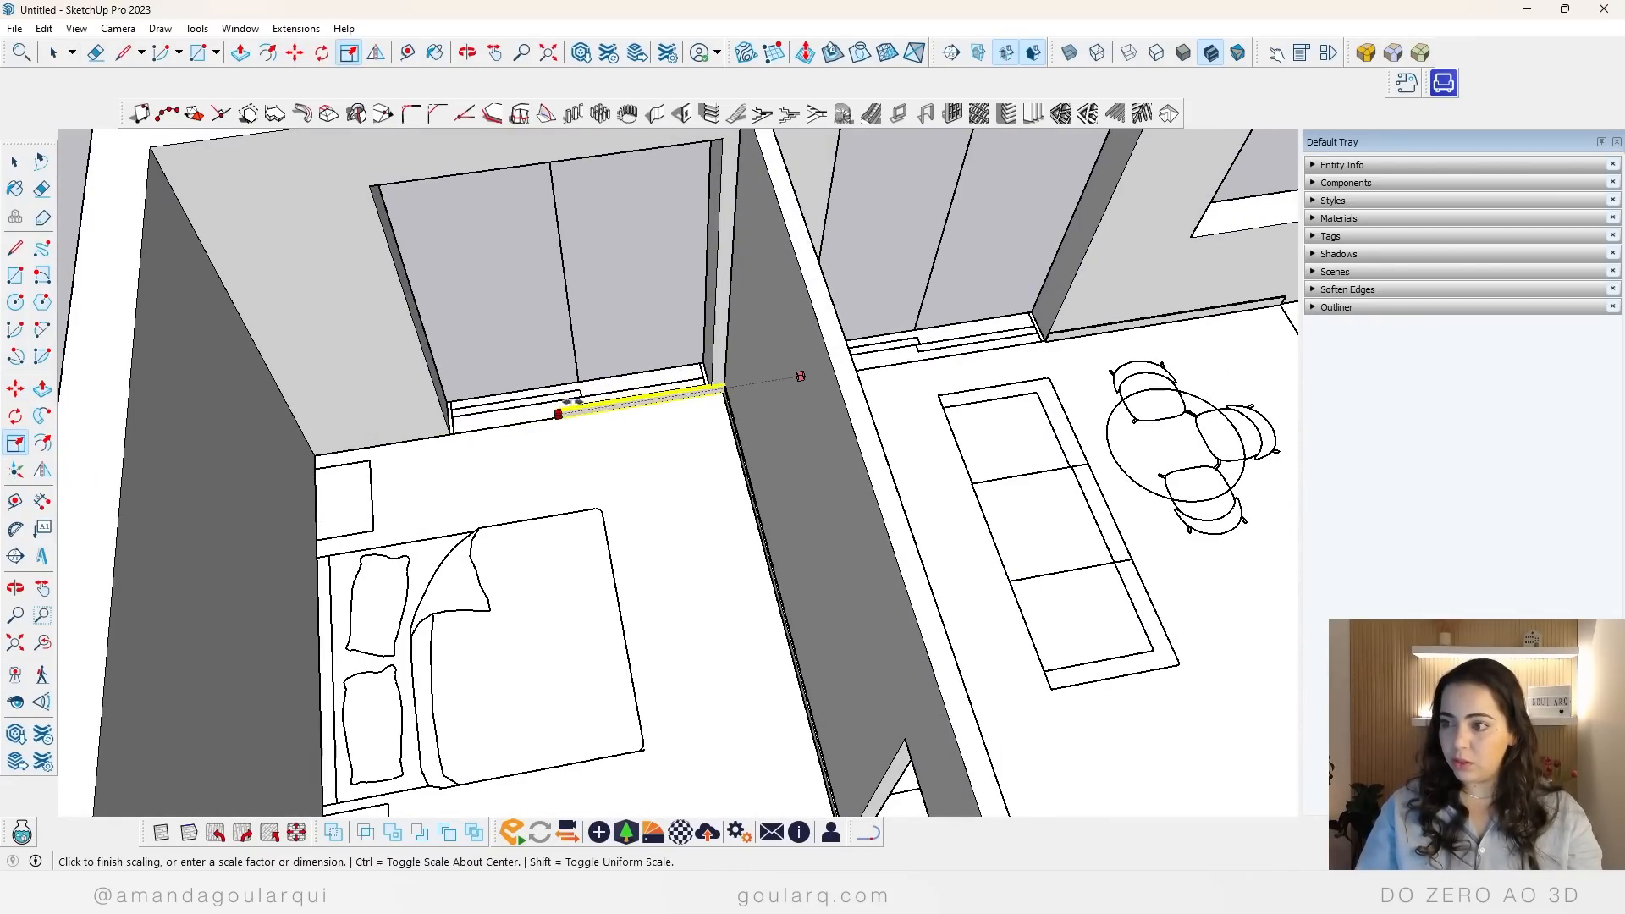
click(708, 352)
key(space)
click(774, 406)
scroll(717, 404, up, 5)
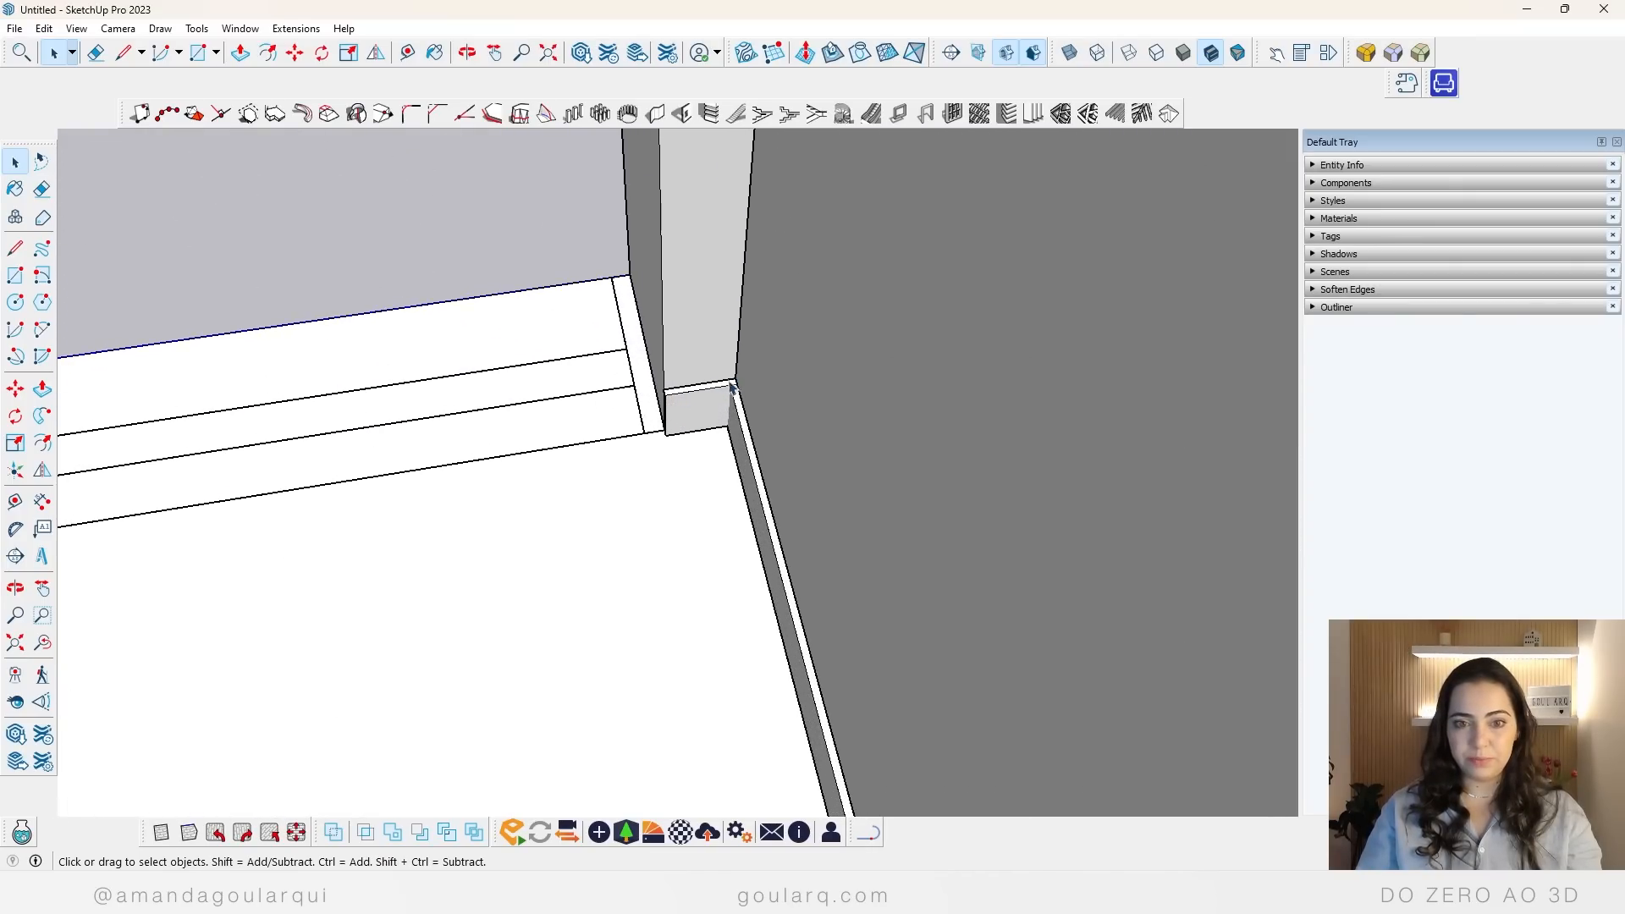
Step: Copy the baseboard beside the bedroom's sliding door to the bedroom corner on the opposite side of that door
scroll(735, 377, down, 4)
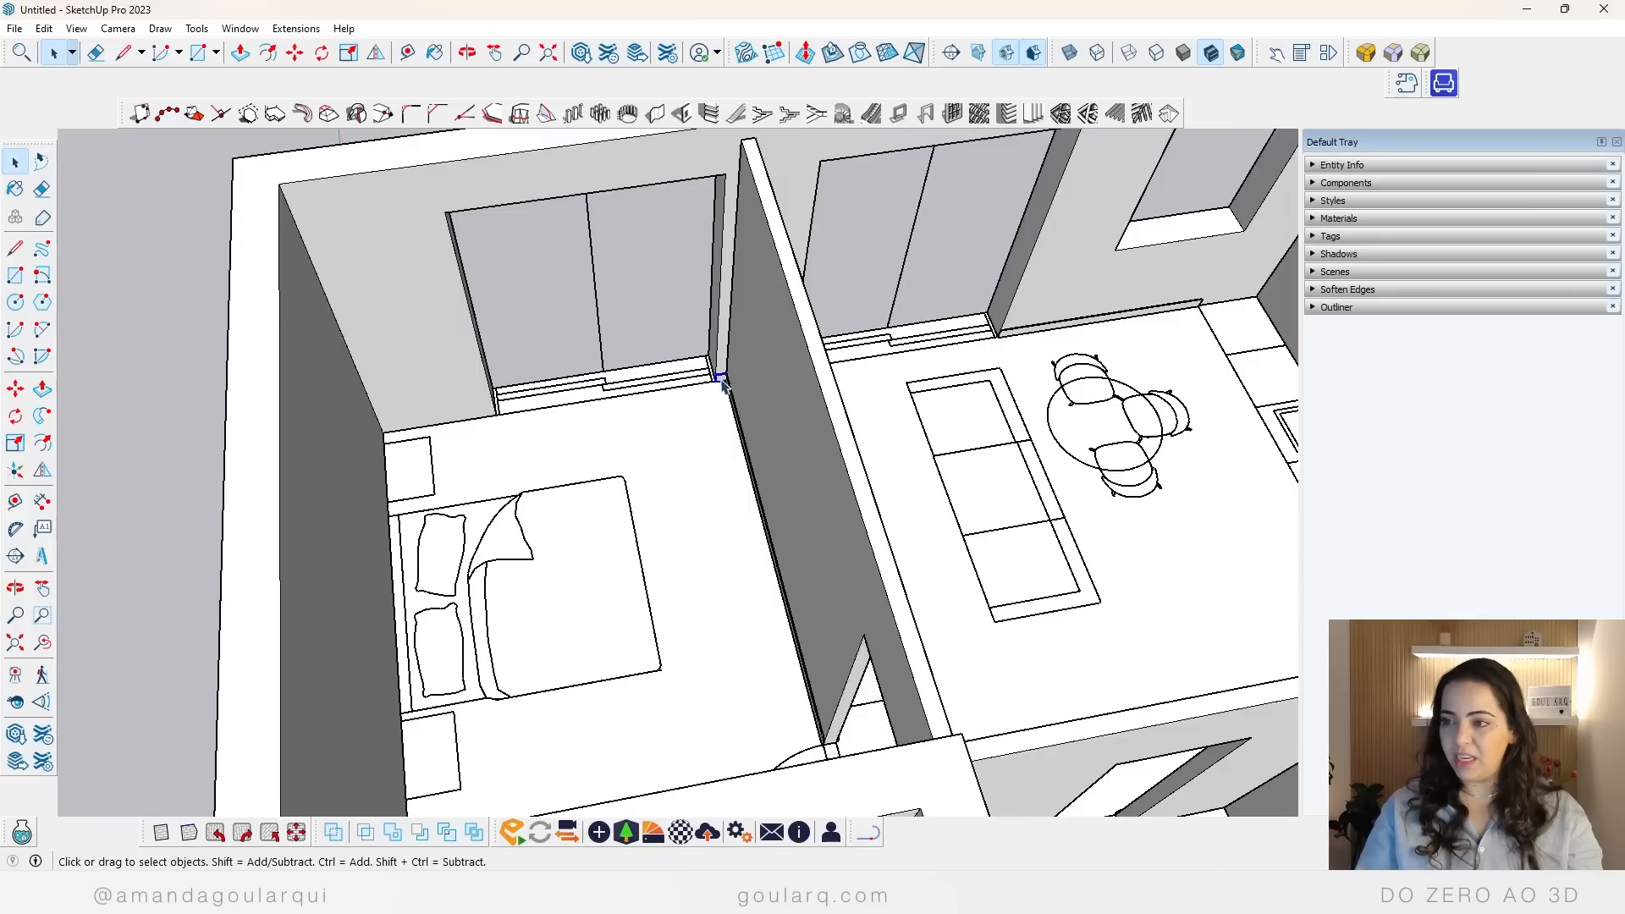
scroll(715, 375, up, 4)
key(m)
key(ctrl)
scroll(706, 379, up, 3)
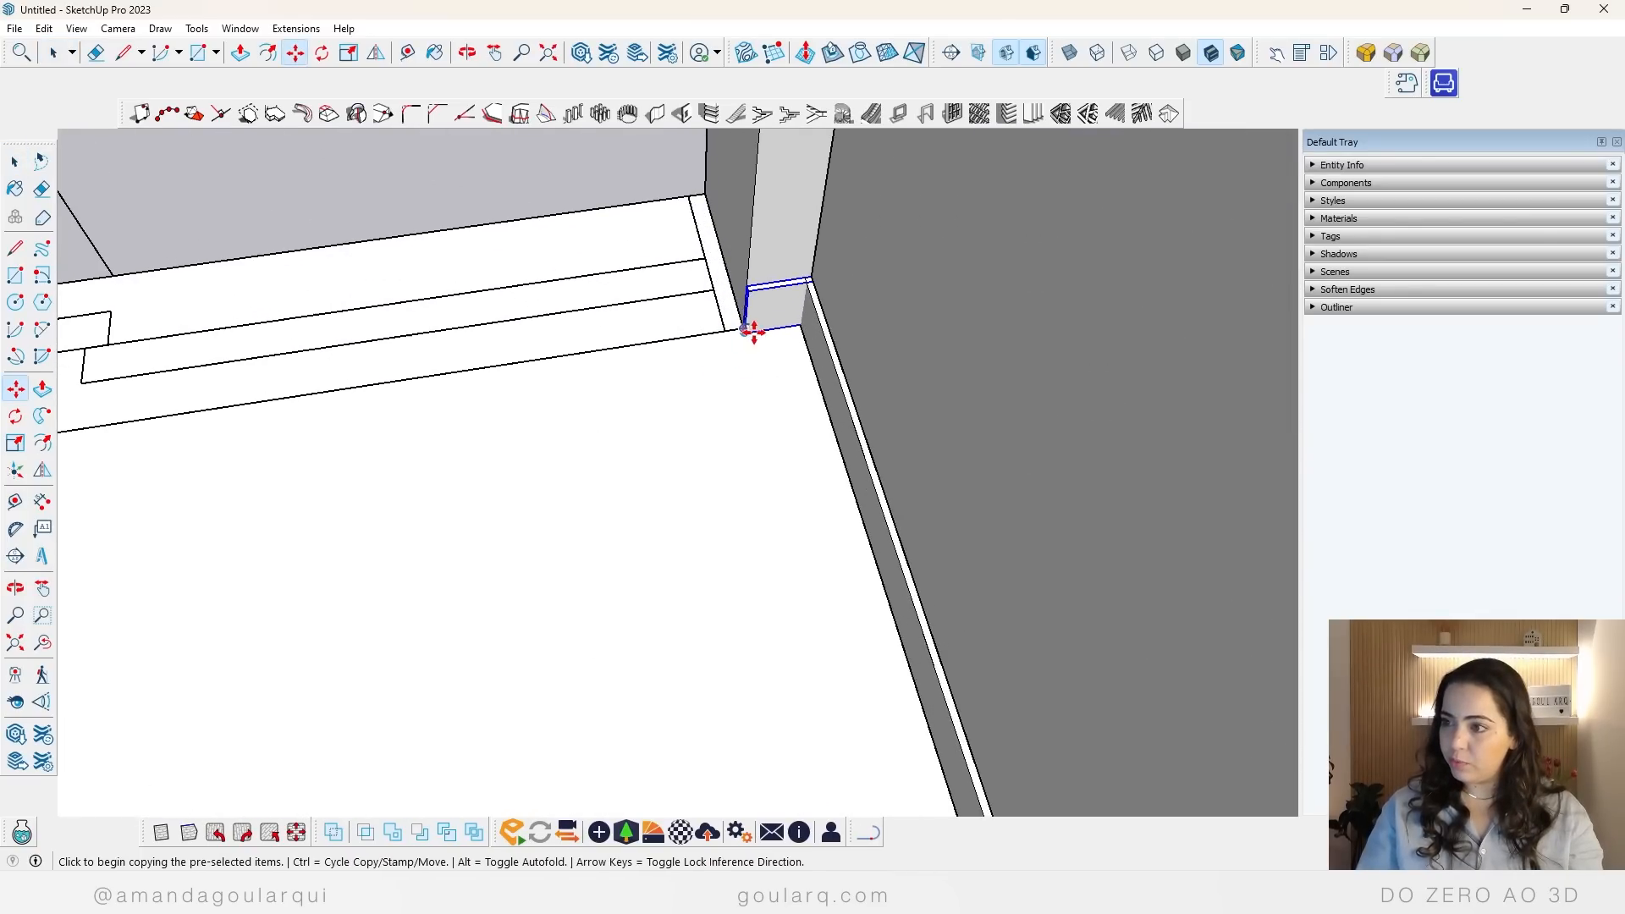
click(745, 332)
scroll(741, 330, down, 3)
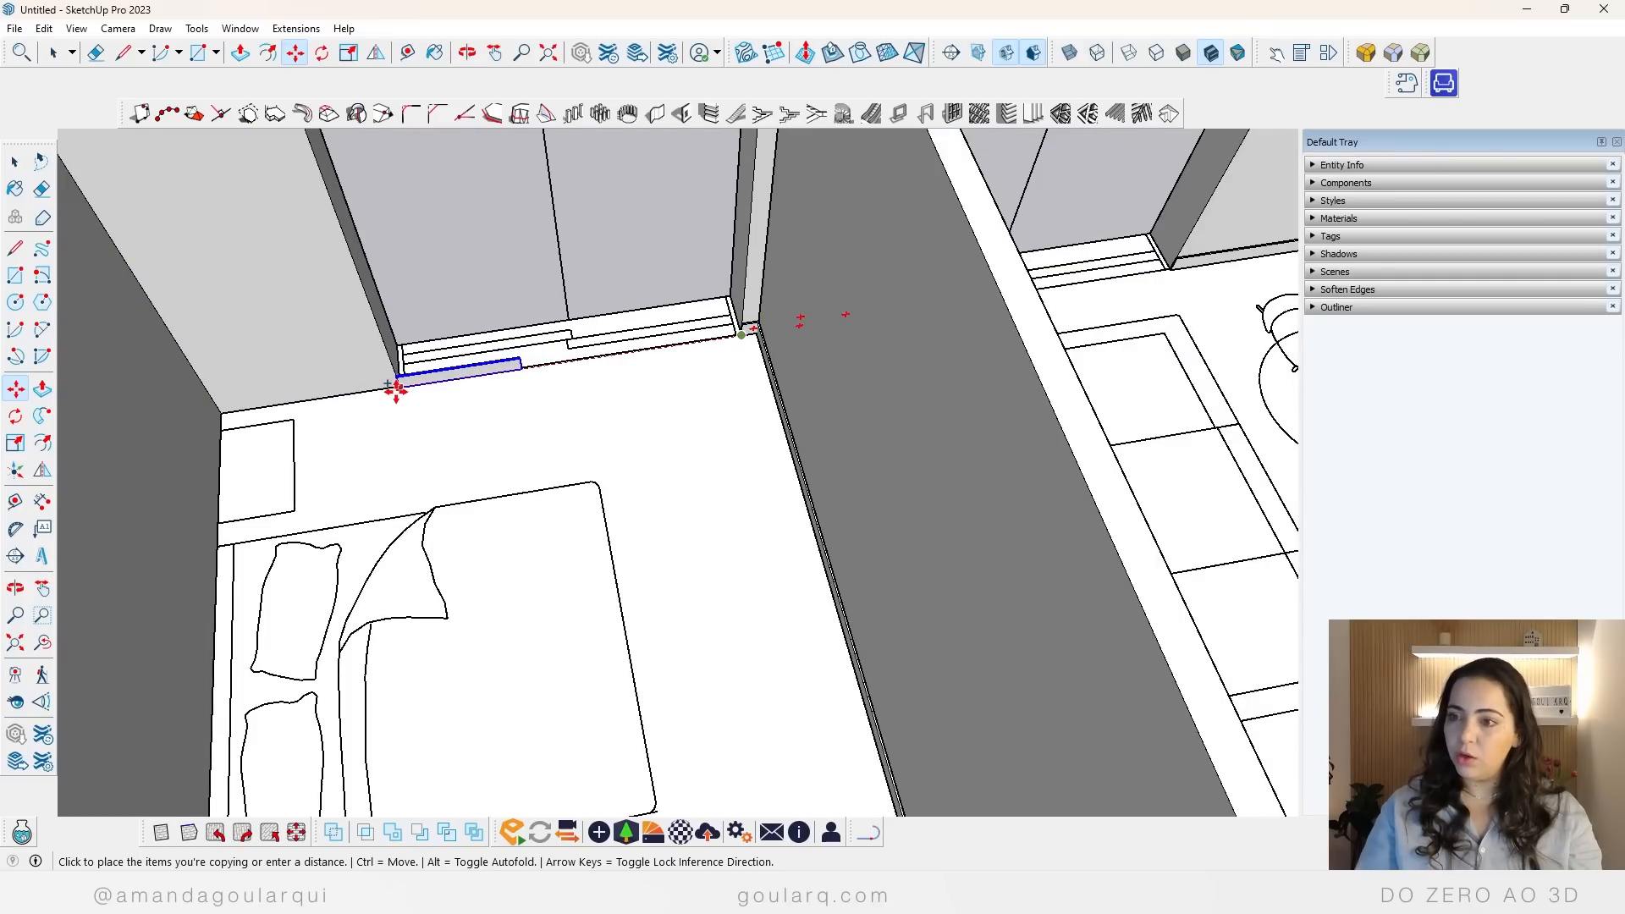
click(229, 425)
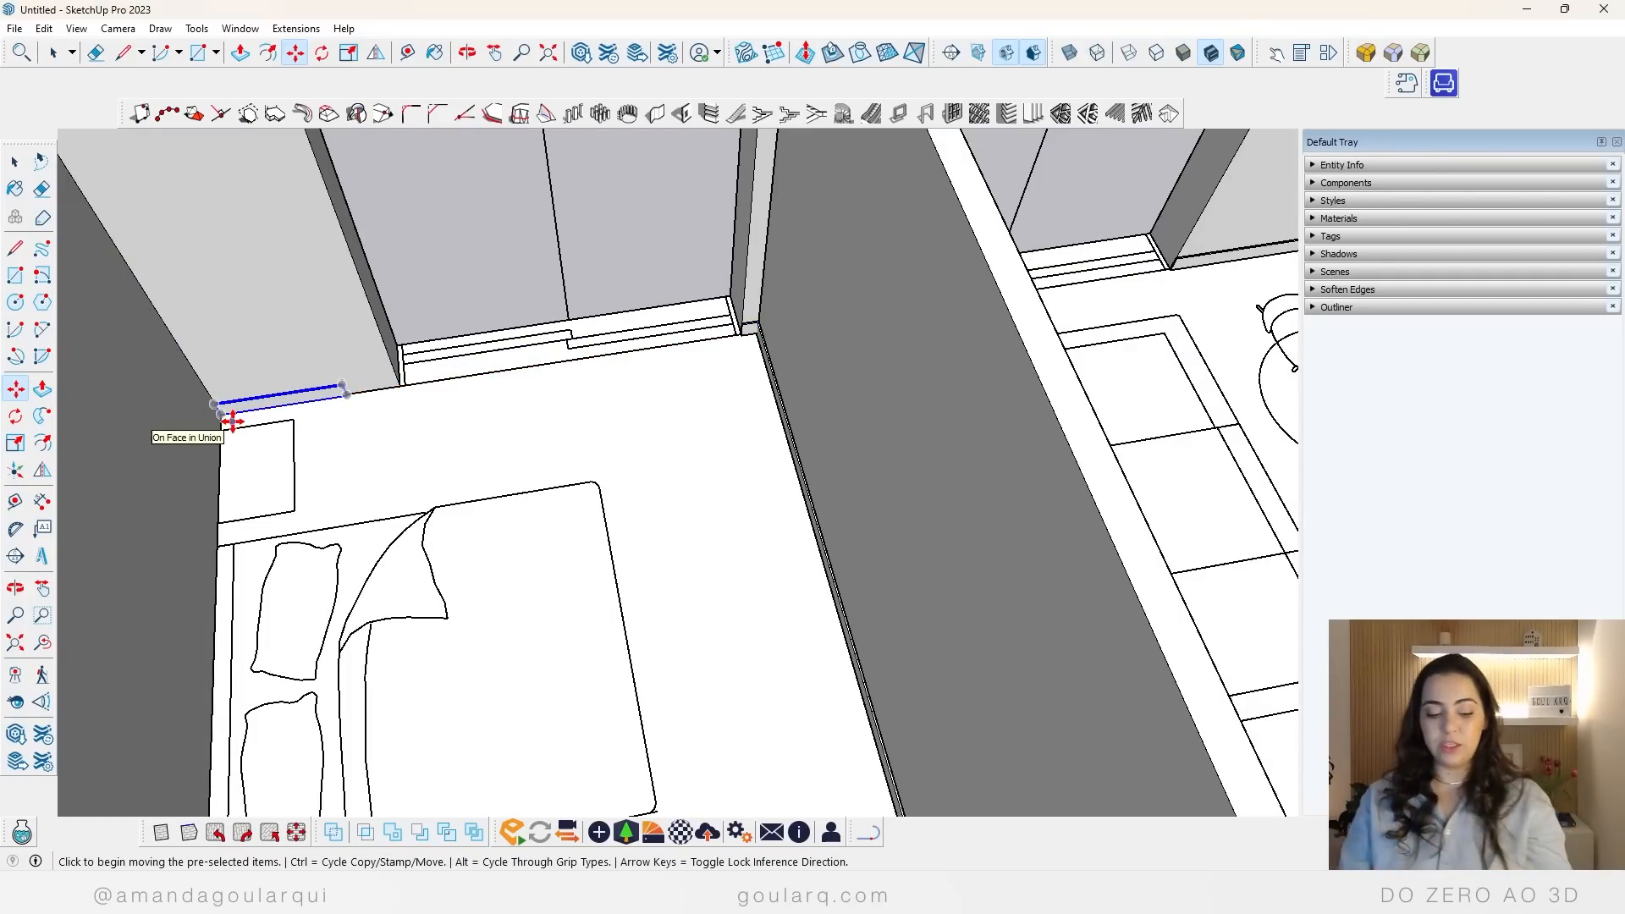
Step: Scale the copied bedroom baseboard so it ends at the edge of the sliding door opening
key(s)
click(344, 391)
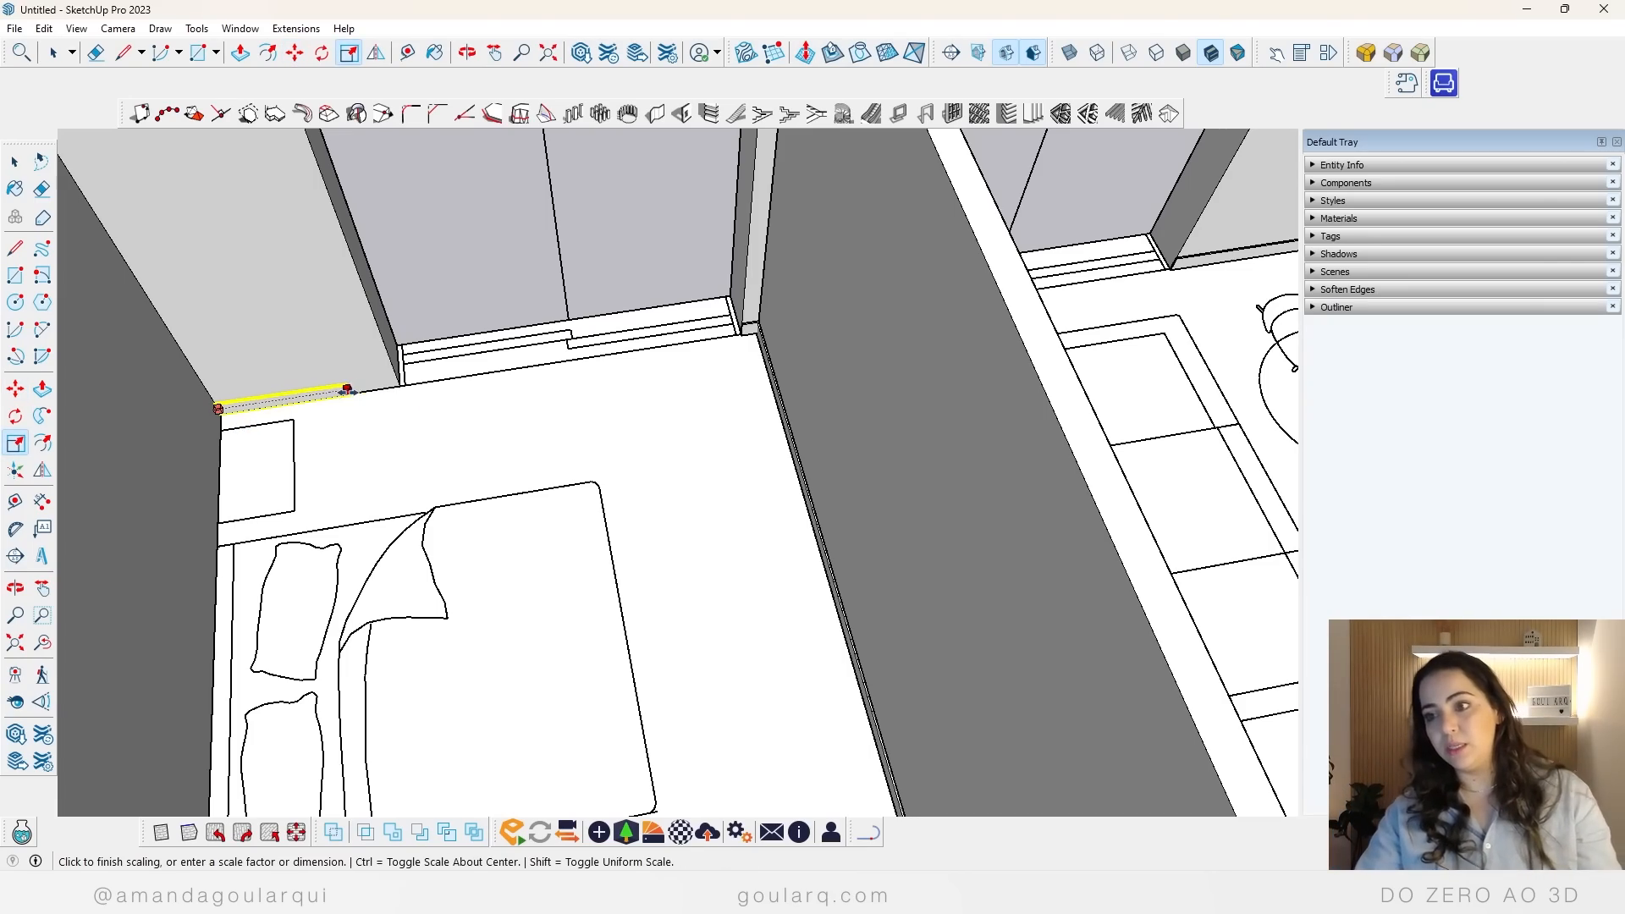
click(399, 383)
key(space)
scroll(455, 460, down, 5)
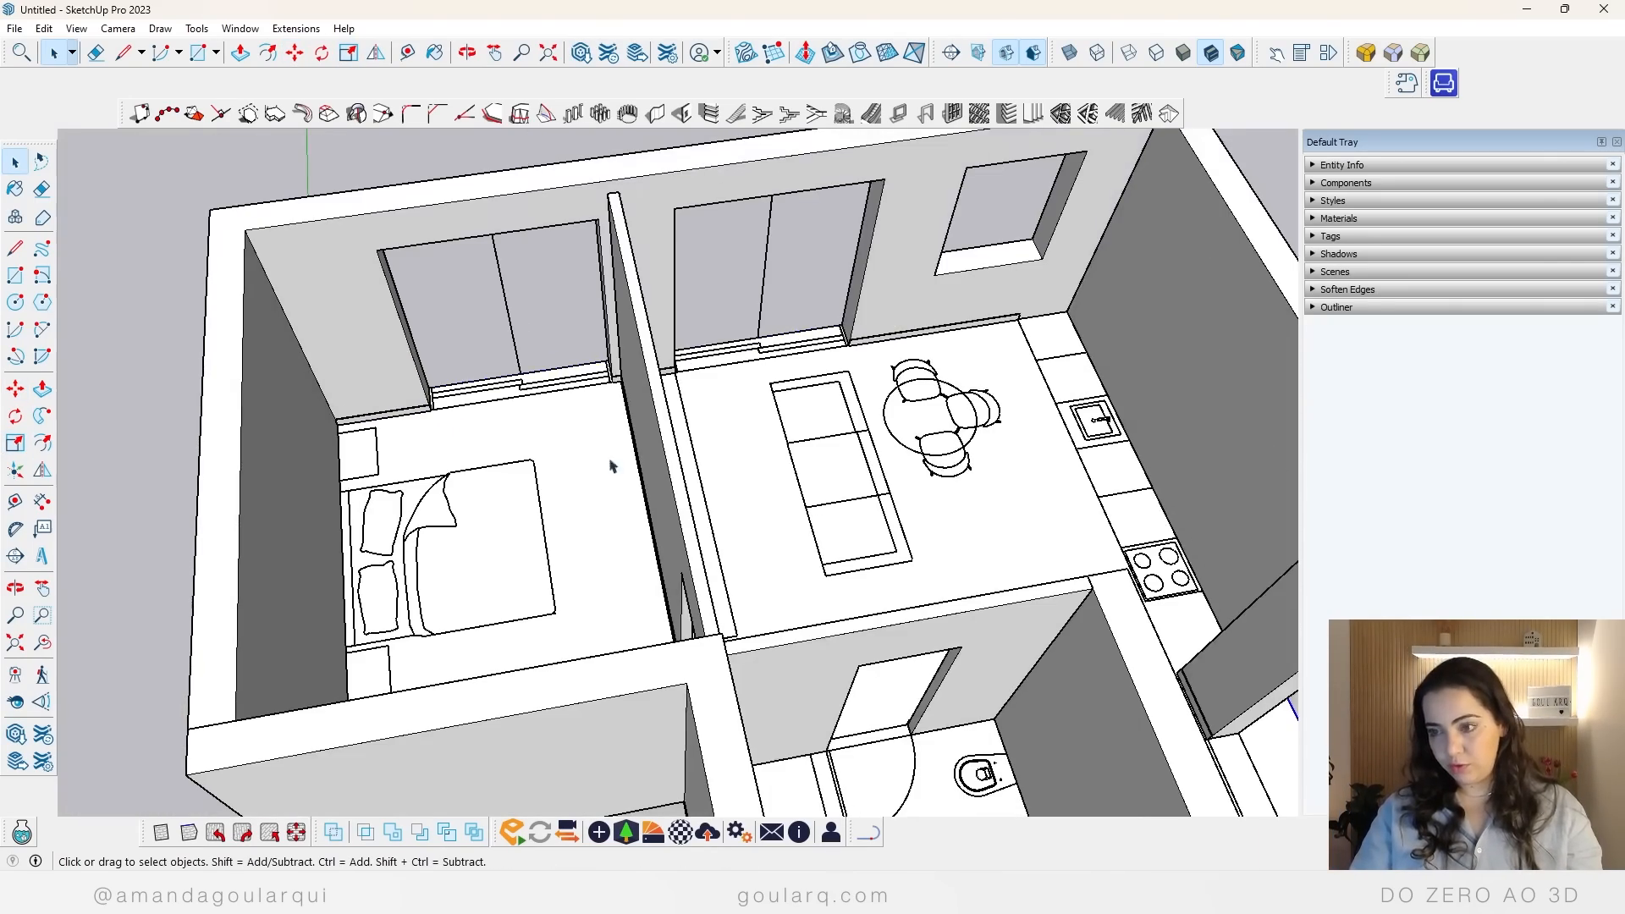
middle_drag(617, 465, 946, 620)
click(905, 607)
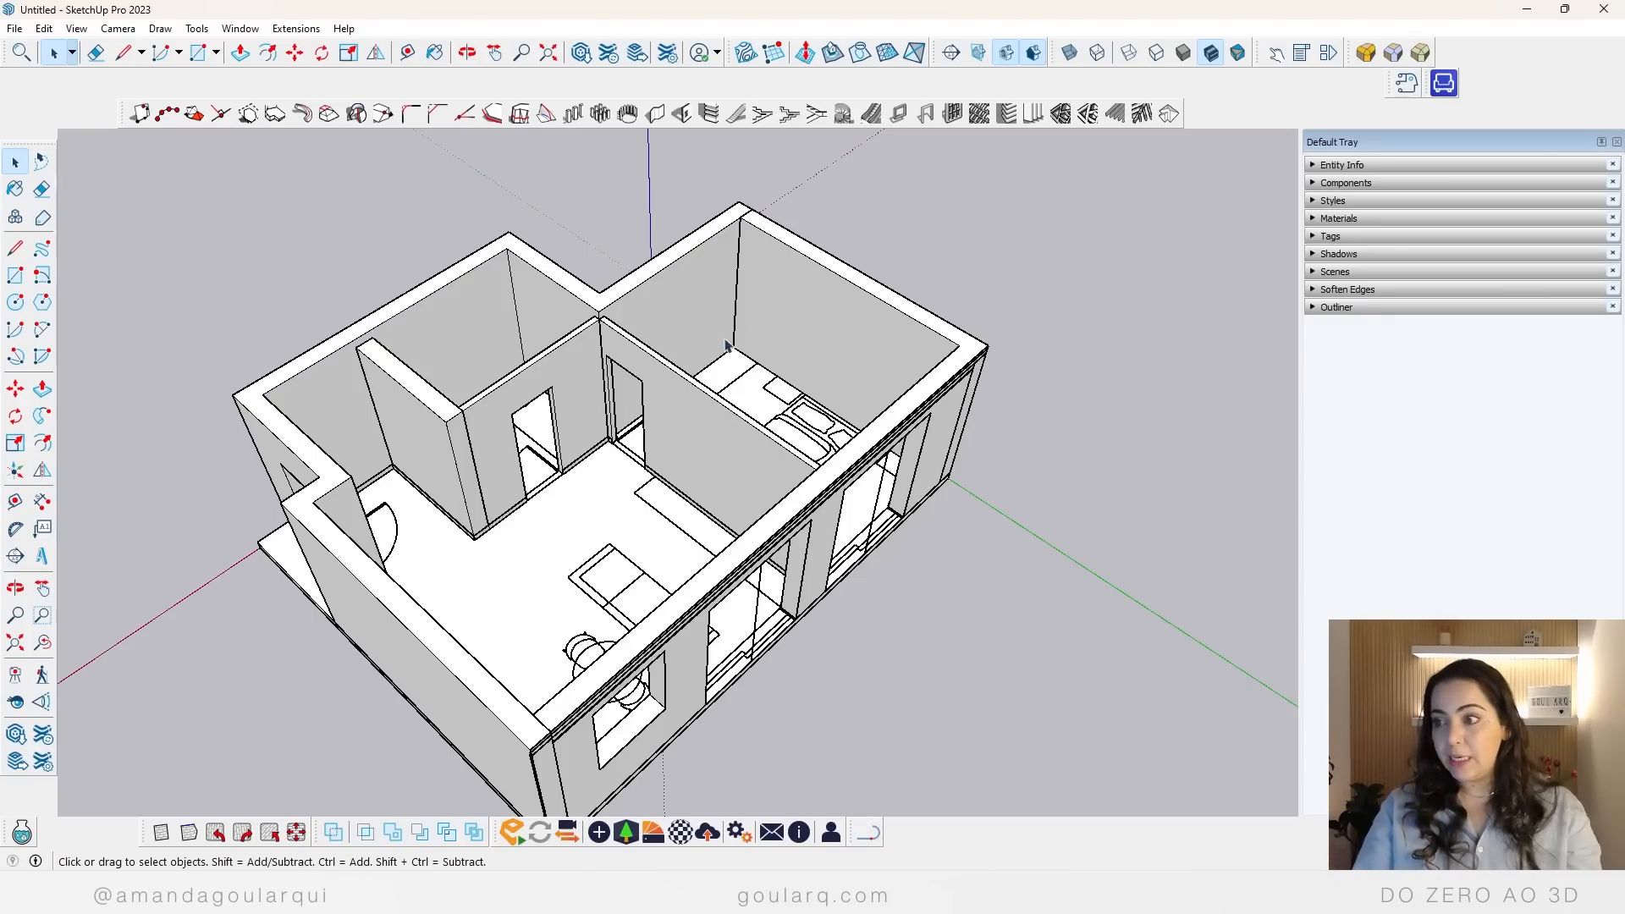
scroll(725, 345, down, 4)
middle_drag(725, 344, 772, 489)
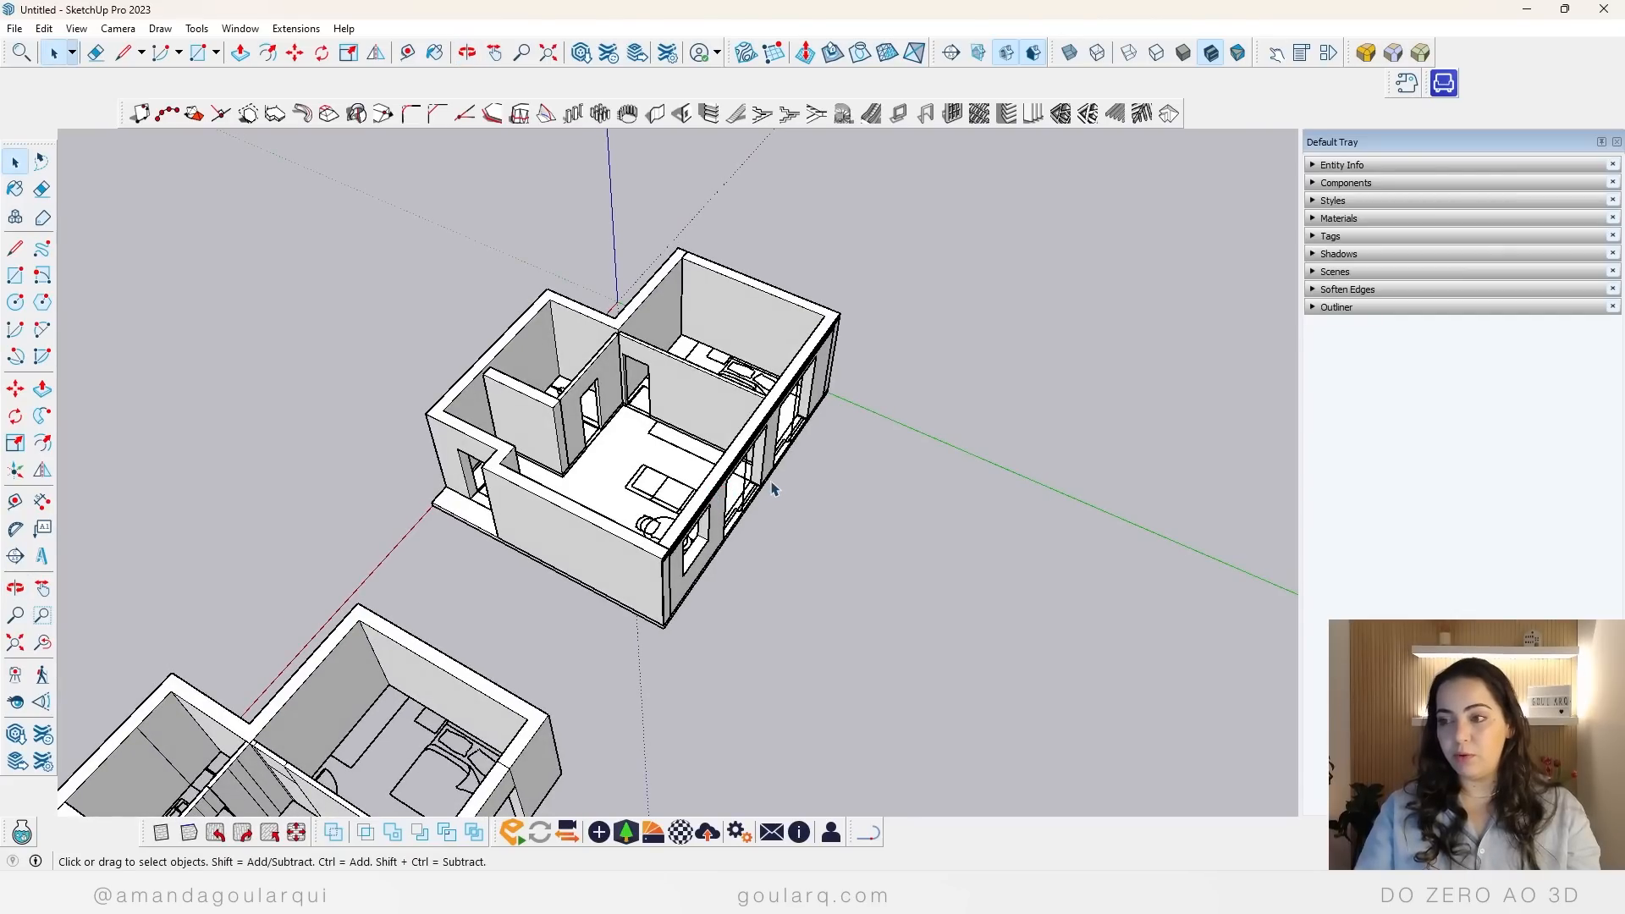
scroll(639, 451, up, 3)
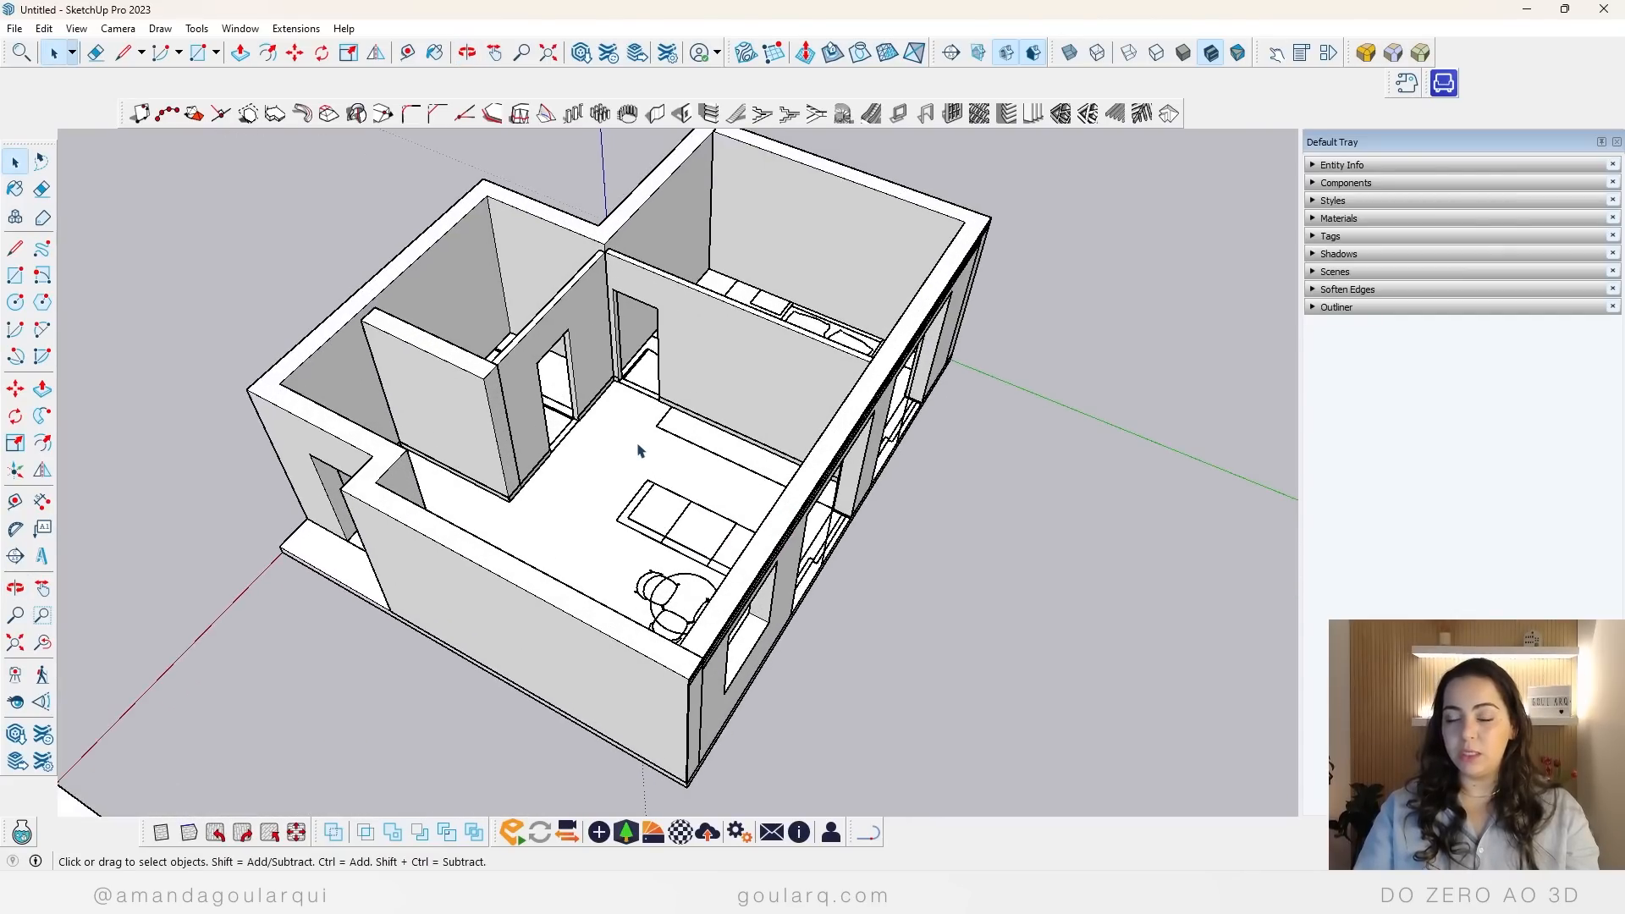
Step: Open 3D Warehouse and search it for "porta"
click(16, 733)
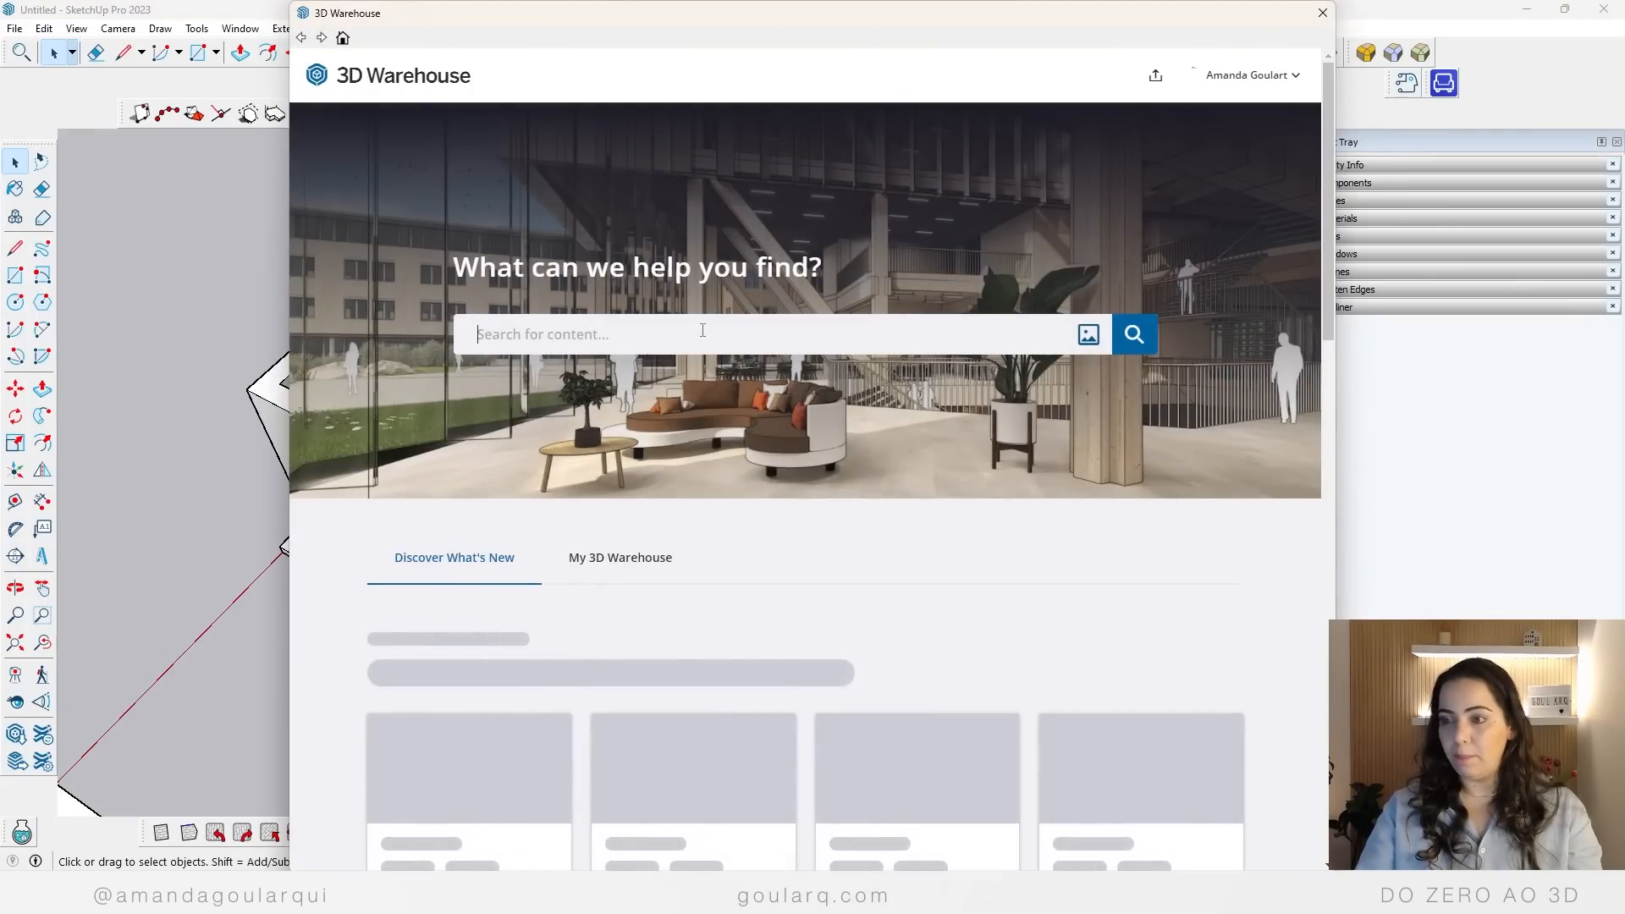
click(703, 334)
text(porta)
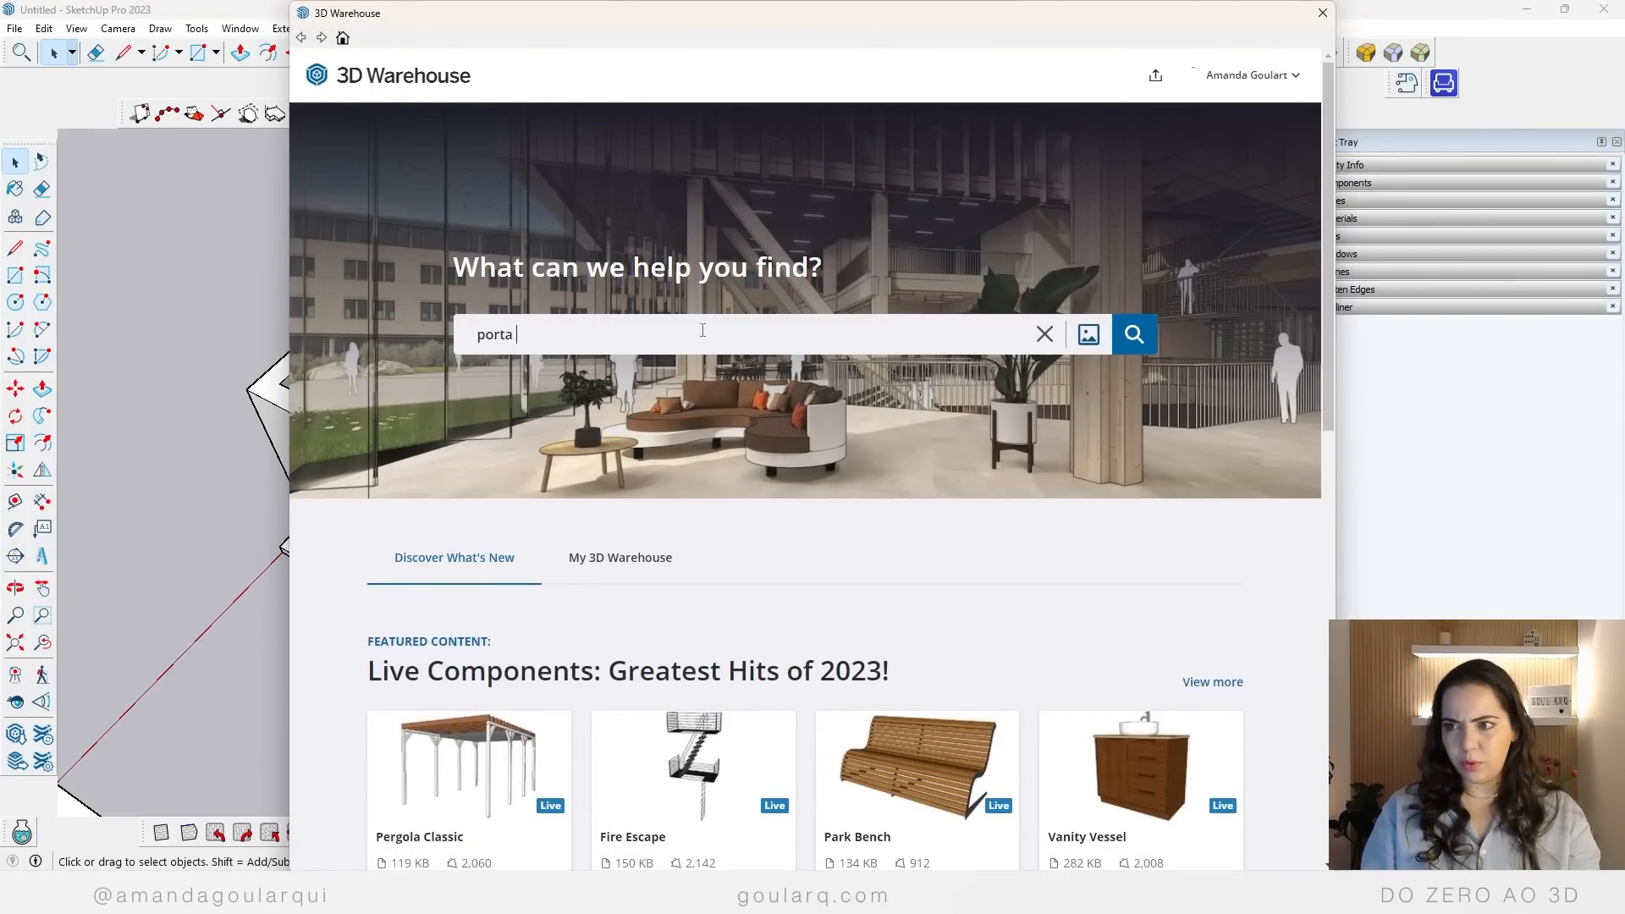
key(Return)
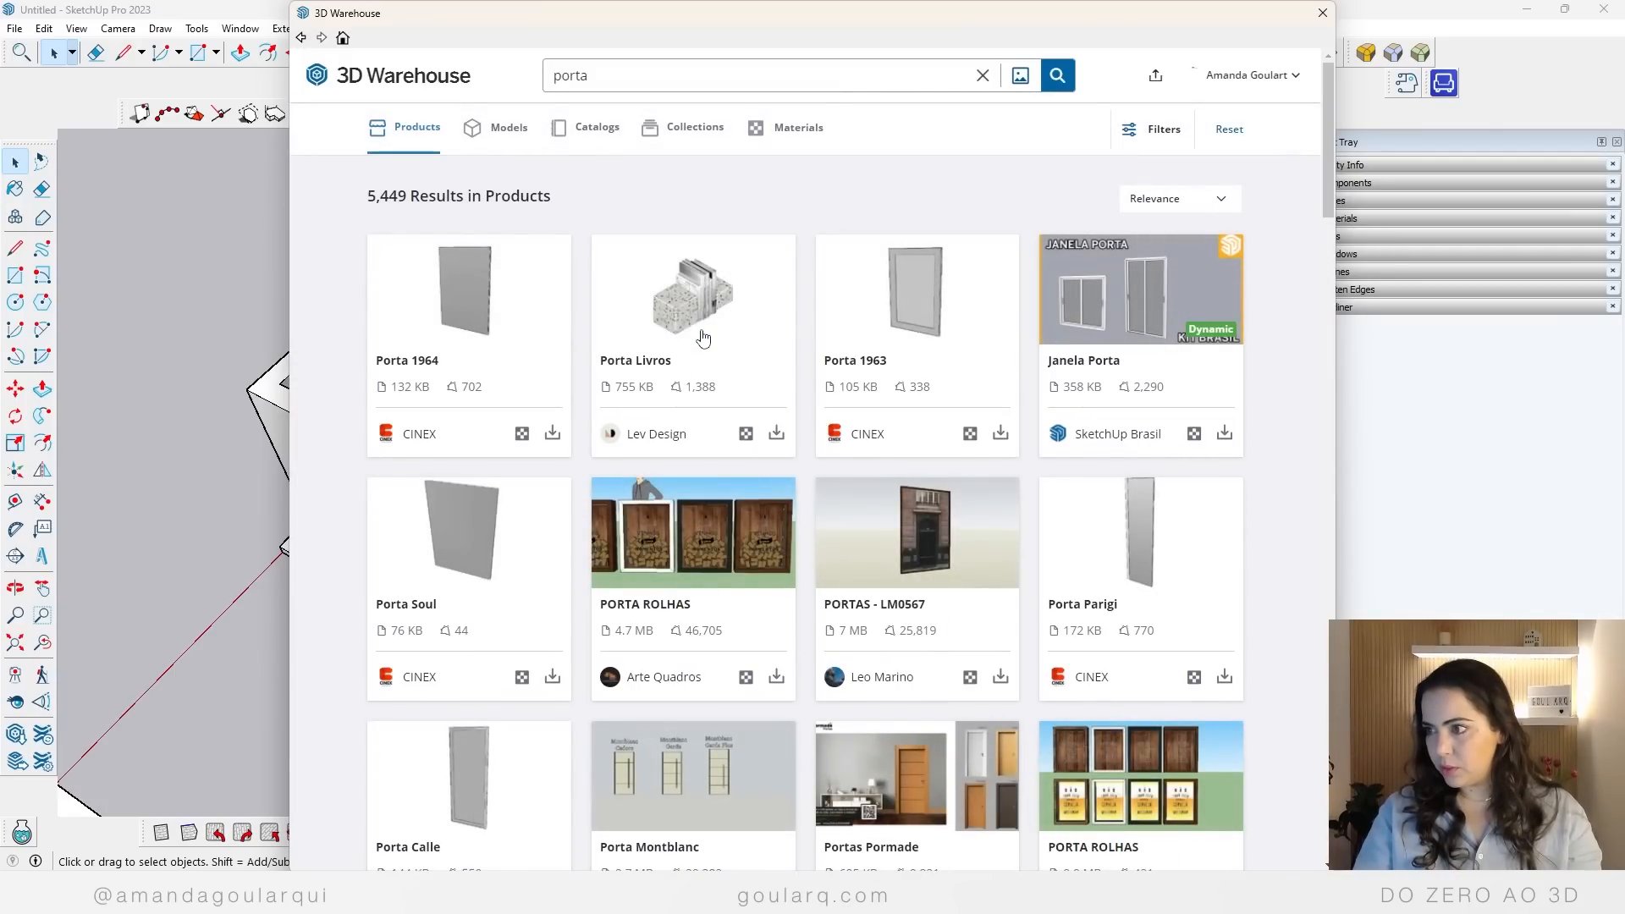
Step: Switch the "porta" search to models and look through them for a simple white door
click(500, 133)
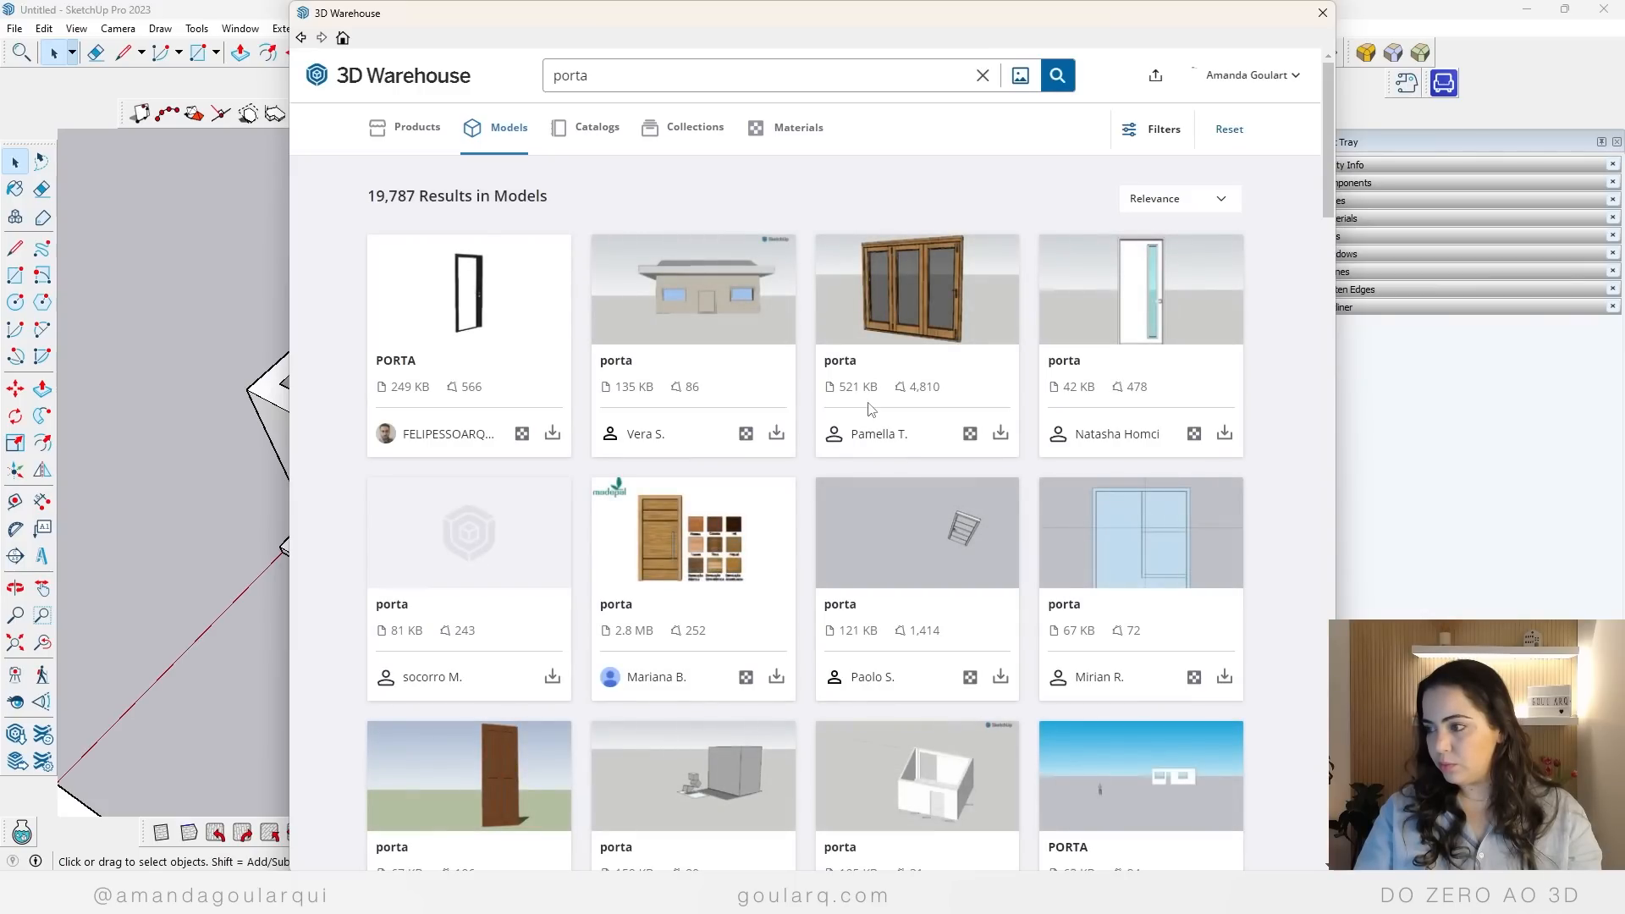
scroll(641, 391, down, 4)
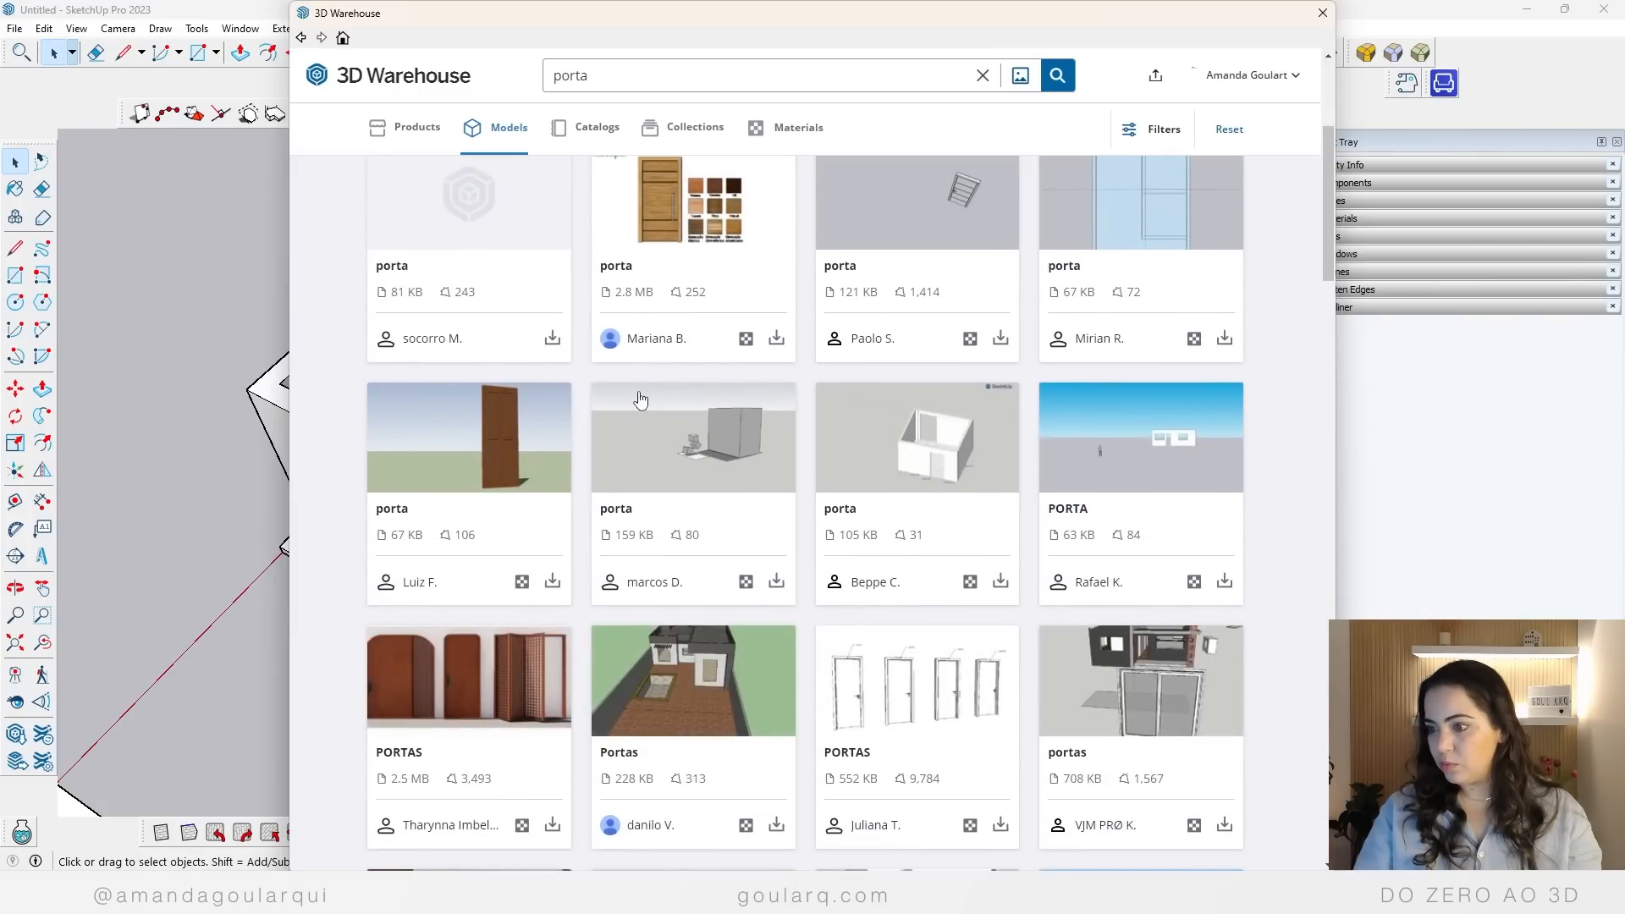
scroll(867, 599, down, 4)
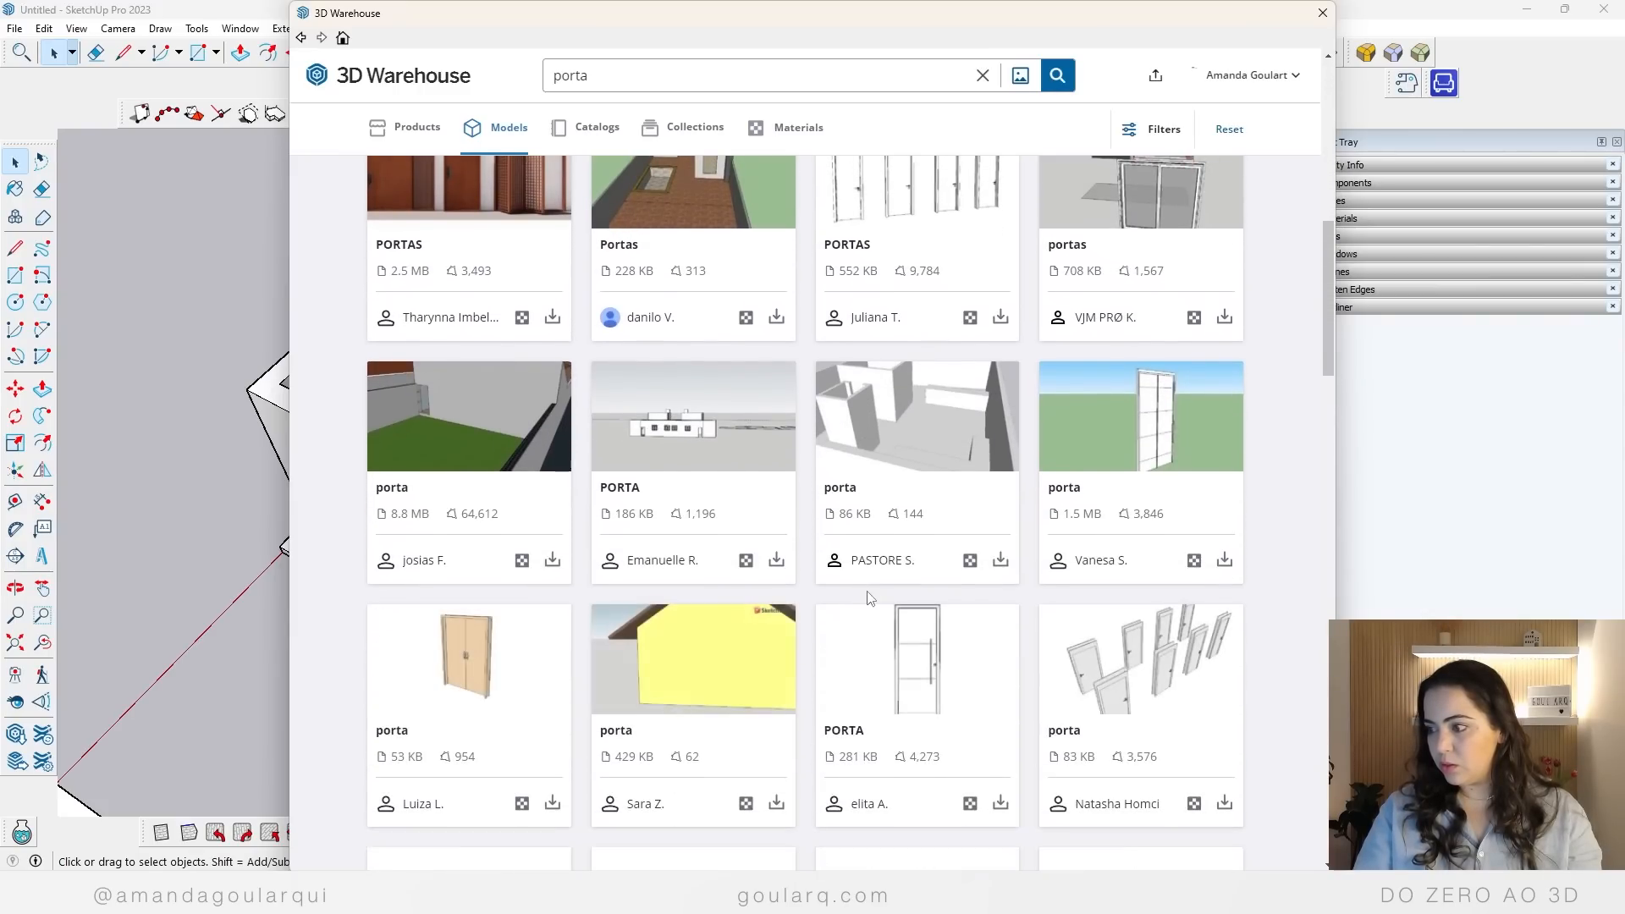
scroll(869, 599, down, 4)
scroll(869, 599, down, 4)
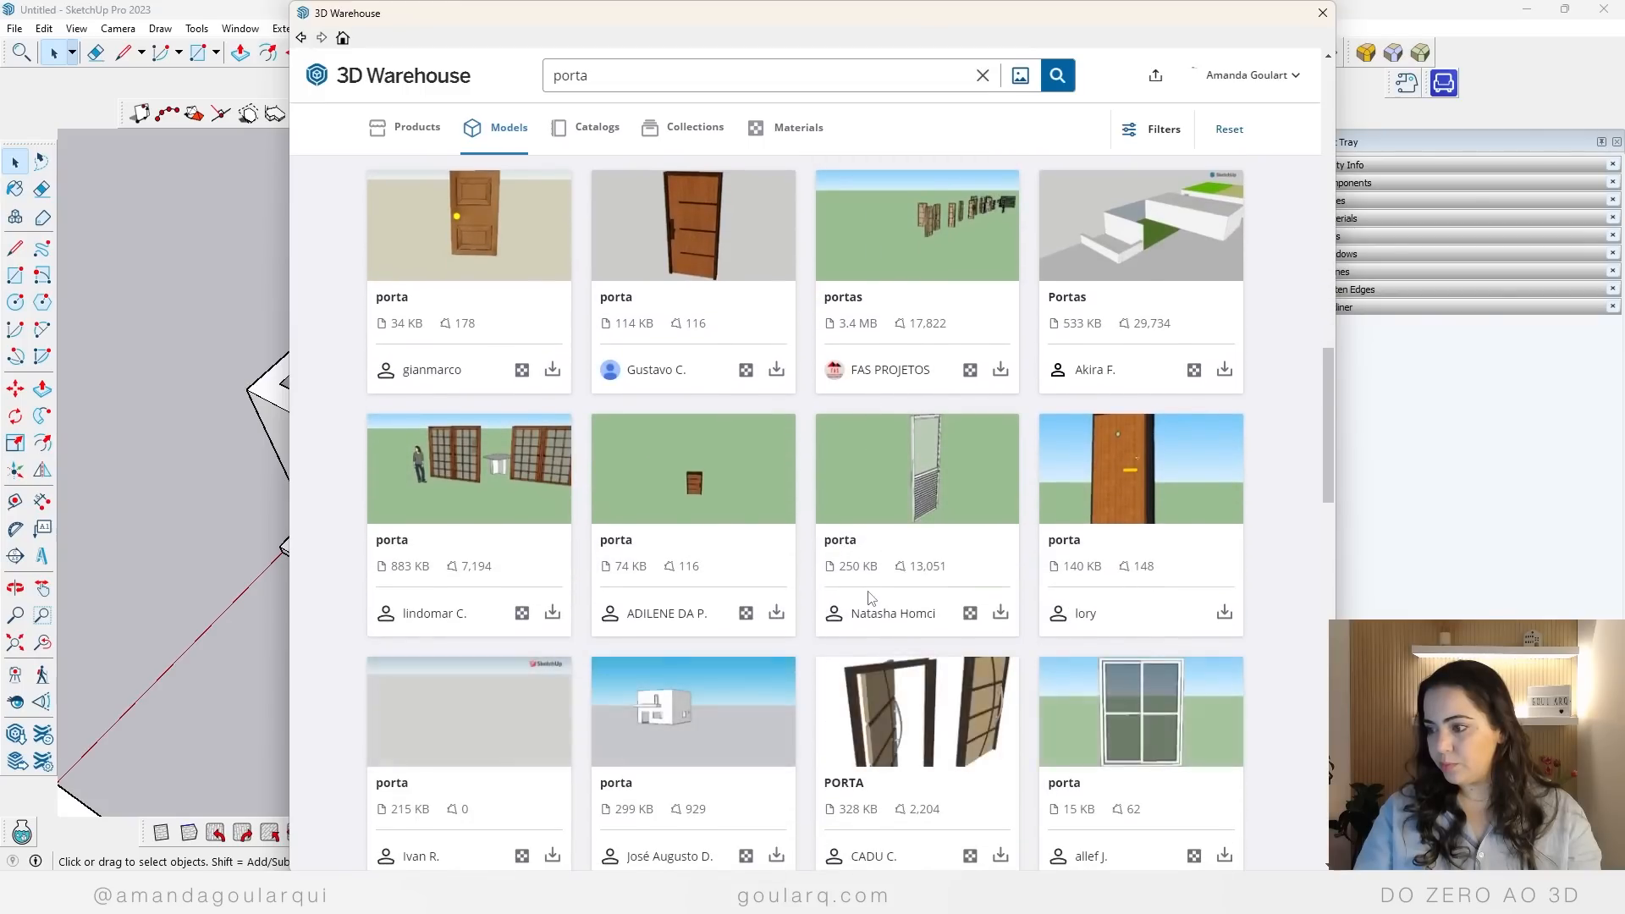
scroll(869, 599, down, 5)
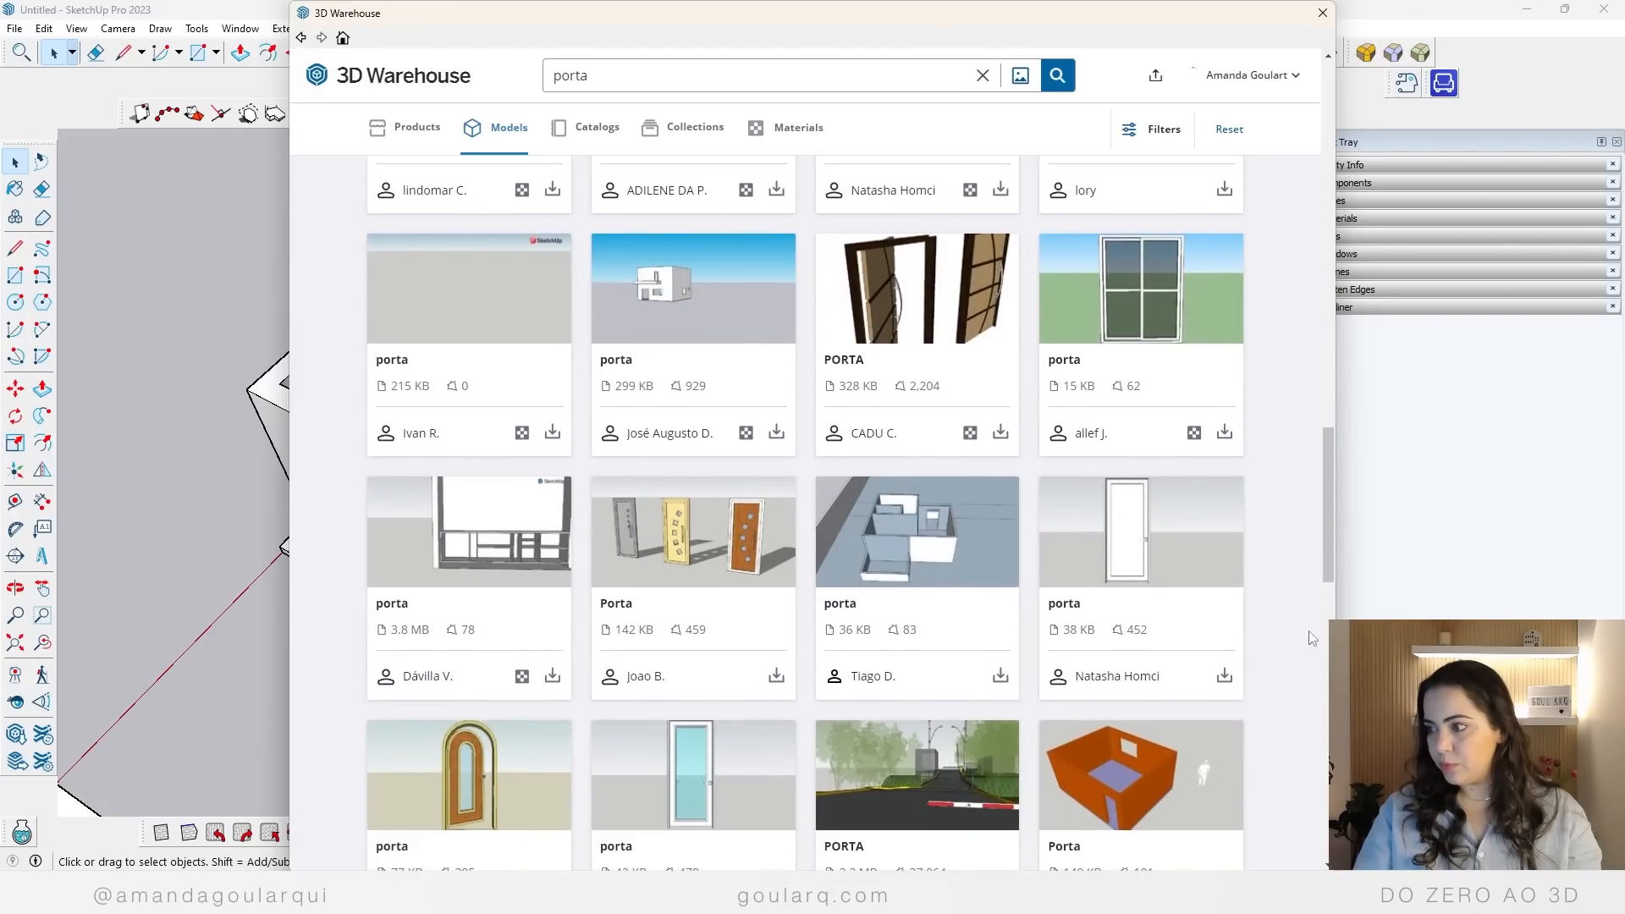
Step: Load the plain white 38 KB "porta" model into the apartment and place it in front of the bedroom doorway
click(1224, 675)
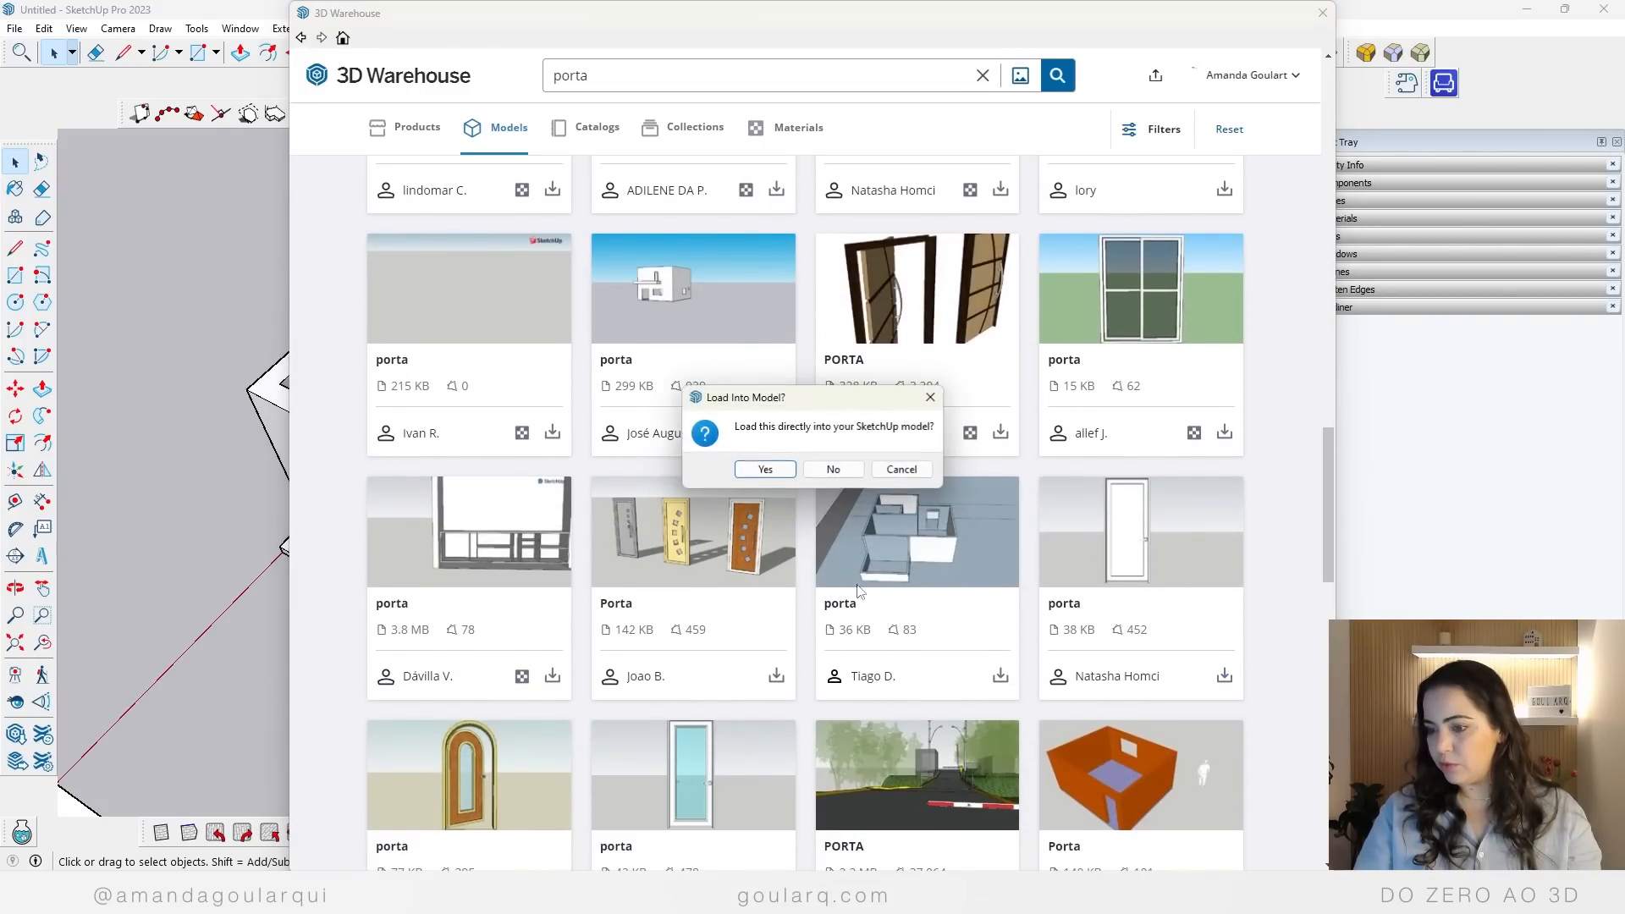
click(789, 468)
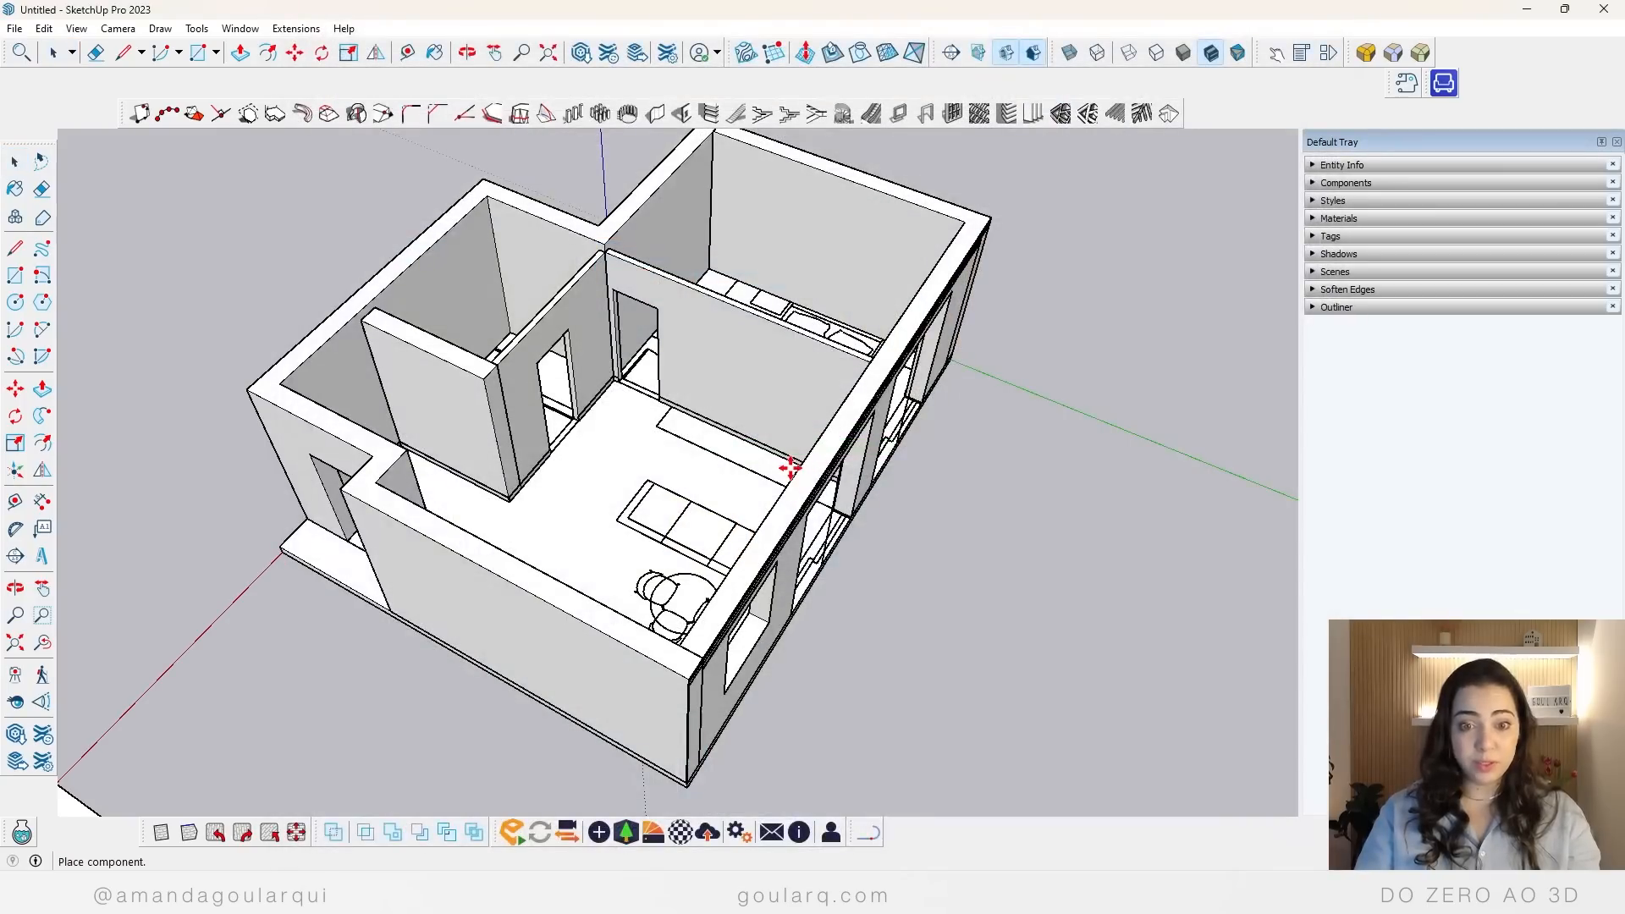
scroll(604, 447, up, 5)
click(611, 433)
Step: Move the white door by its bottom corner into the bedroom doorway, aligned with the opening's lower edge
scroll(626, 525, up, 3)
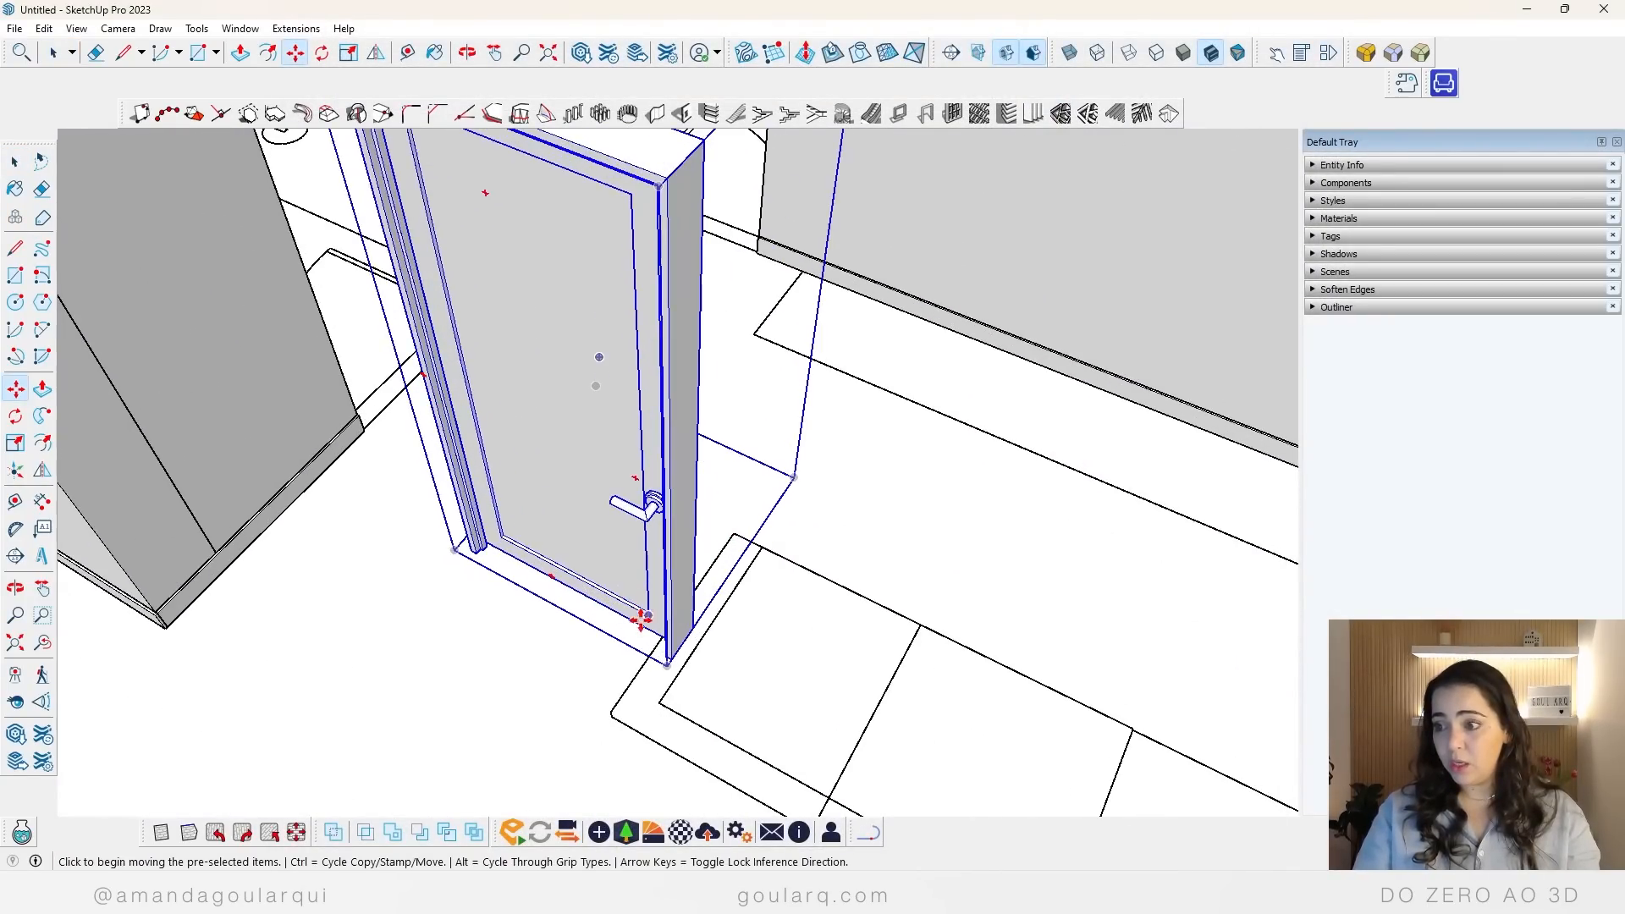
click(674, 657)
scroll(763, 191, up, 8)
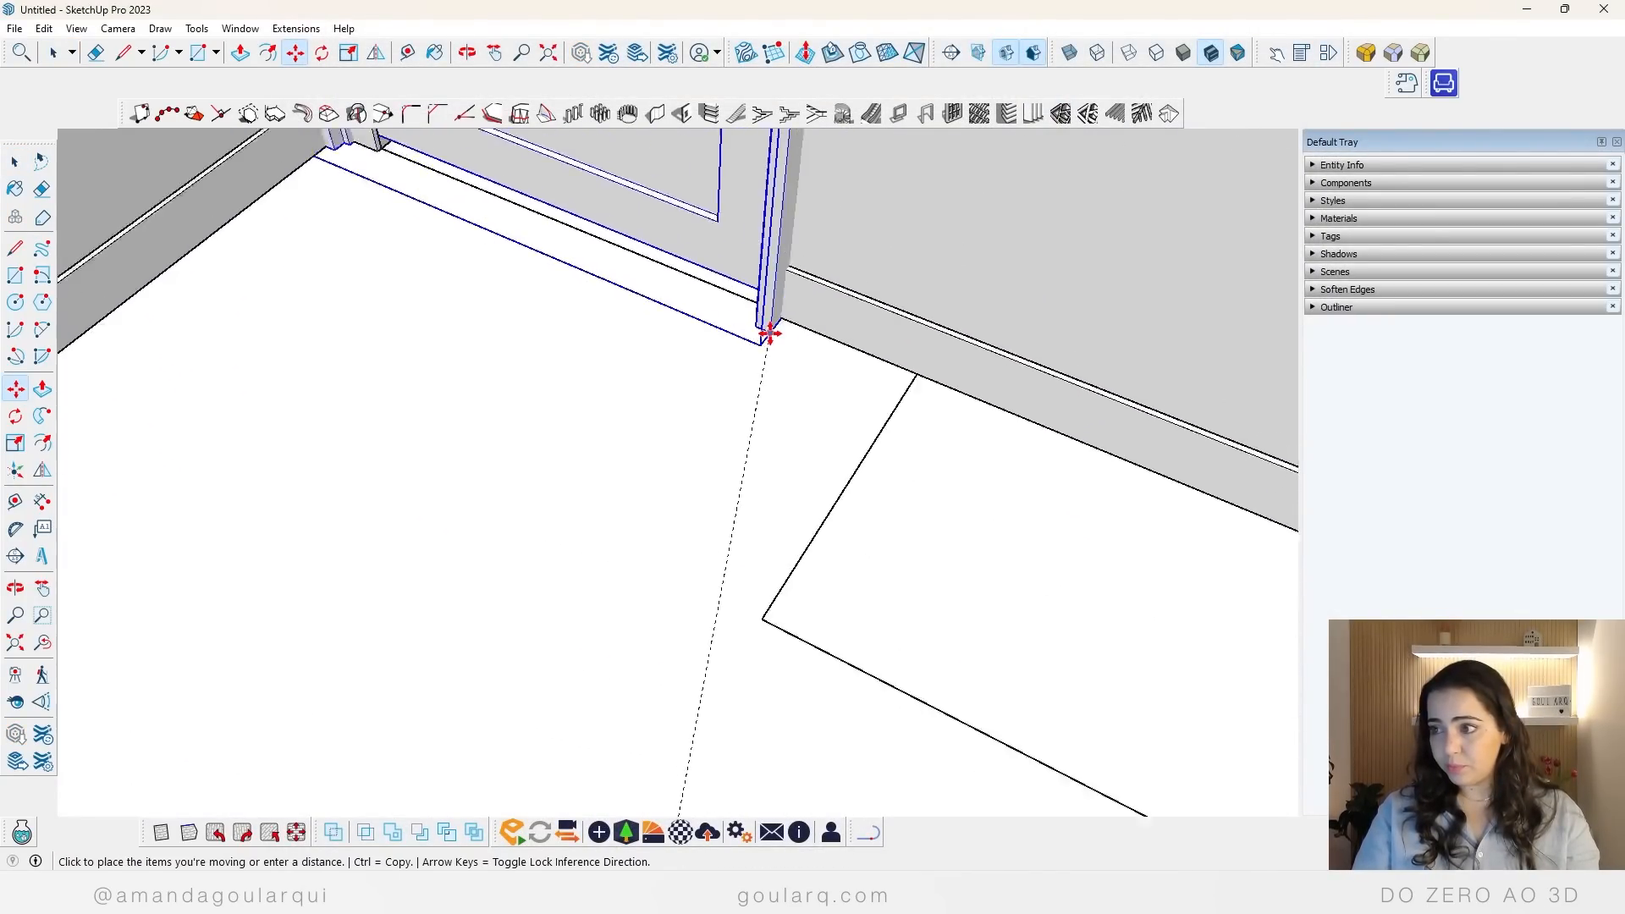
click(769, 303)
scroll(761, 440, down, 2)
scroll(744, 436, down, 5)
middle_drag(712, 312, 737, 381)
scroll(735, 381, down, 2)
scroll(656, 250, up, 3)
middle_drag(646, 313, 612, 446)
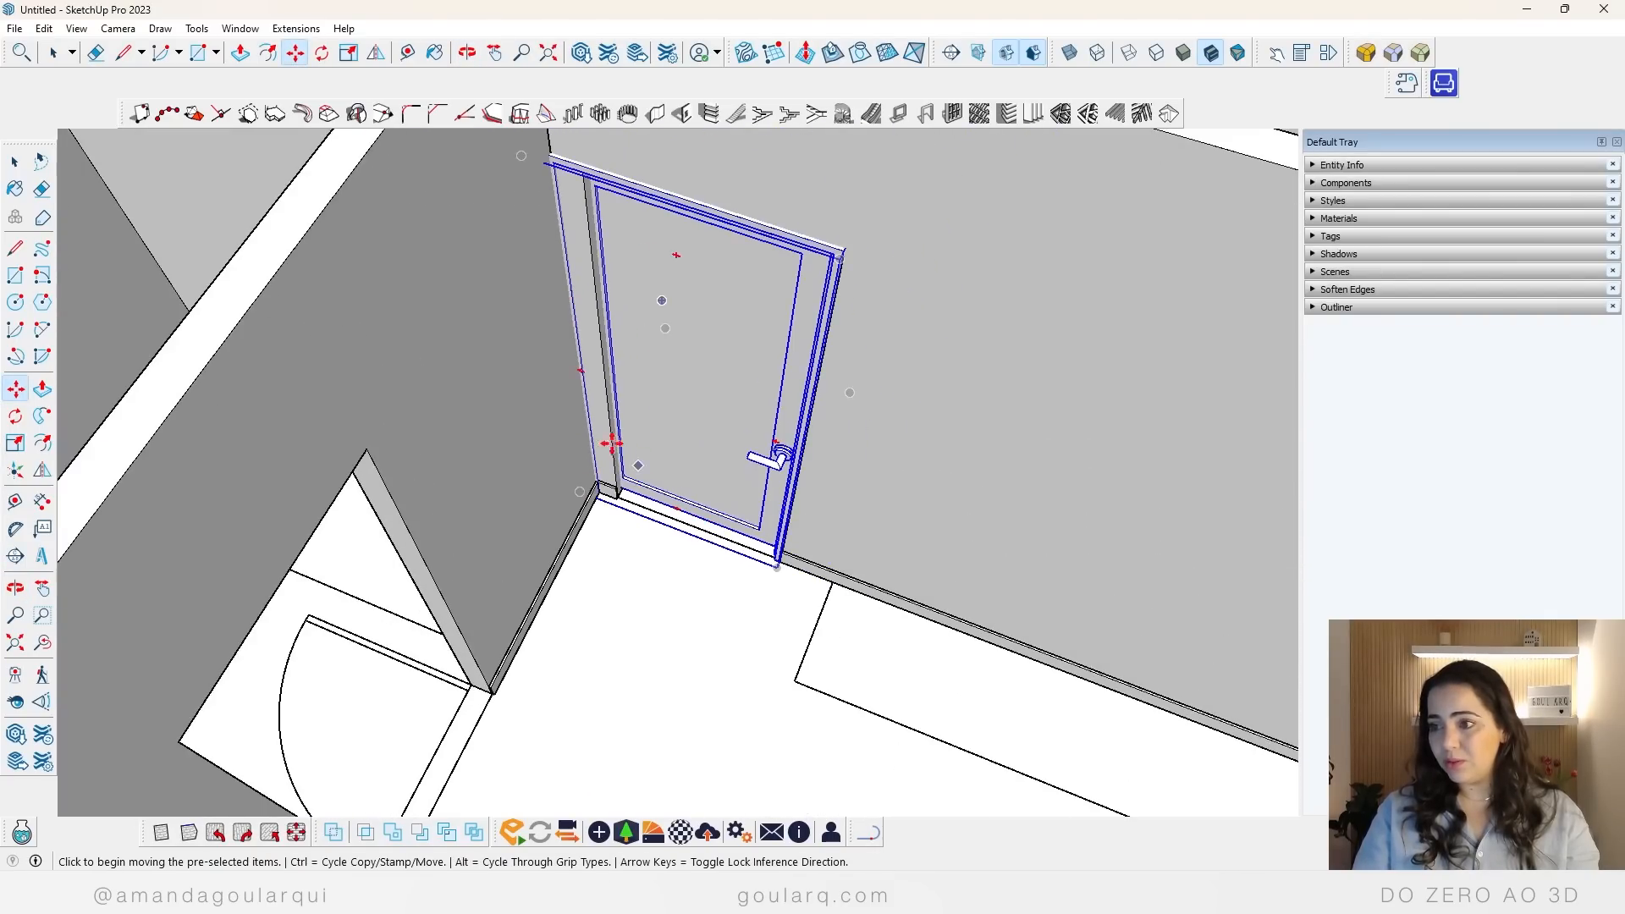
scroll(616, 447, down, 3)
Step: Try to scale the door's width from its hinge side to fit the opening's edge next to the wall corner
key(s)
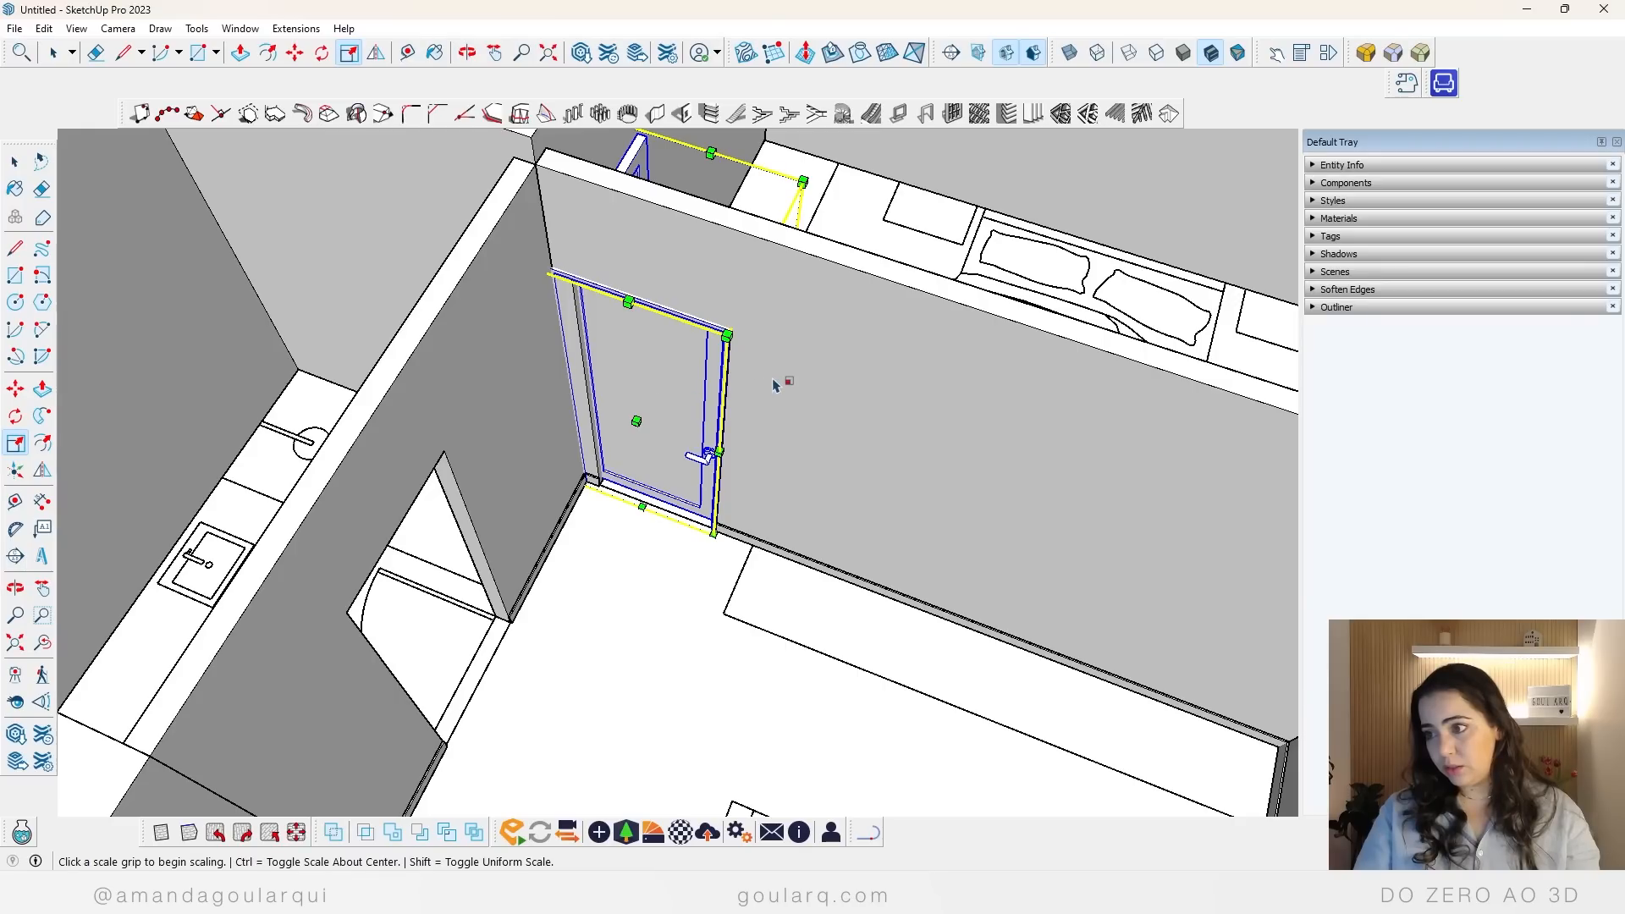
click(594, 325)
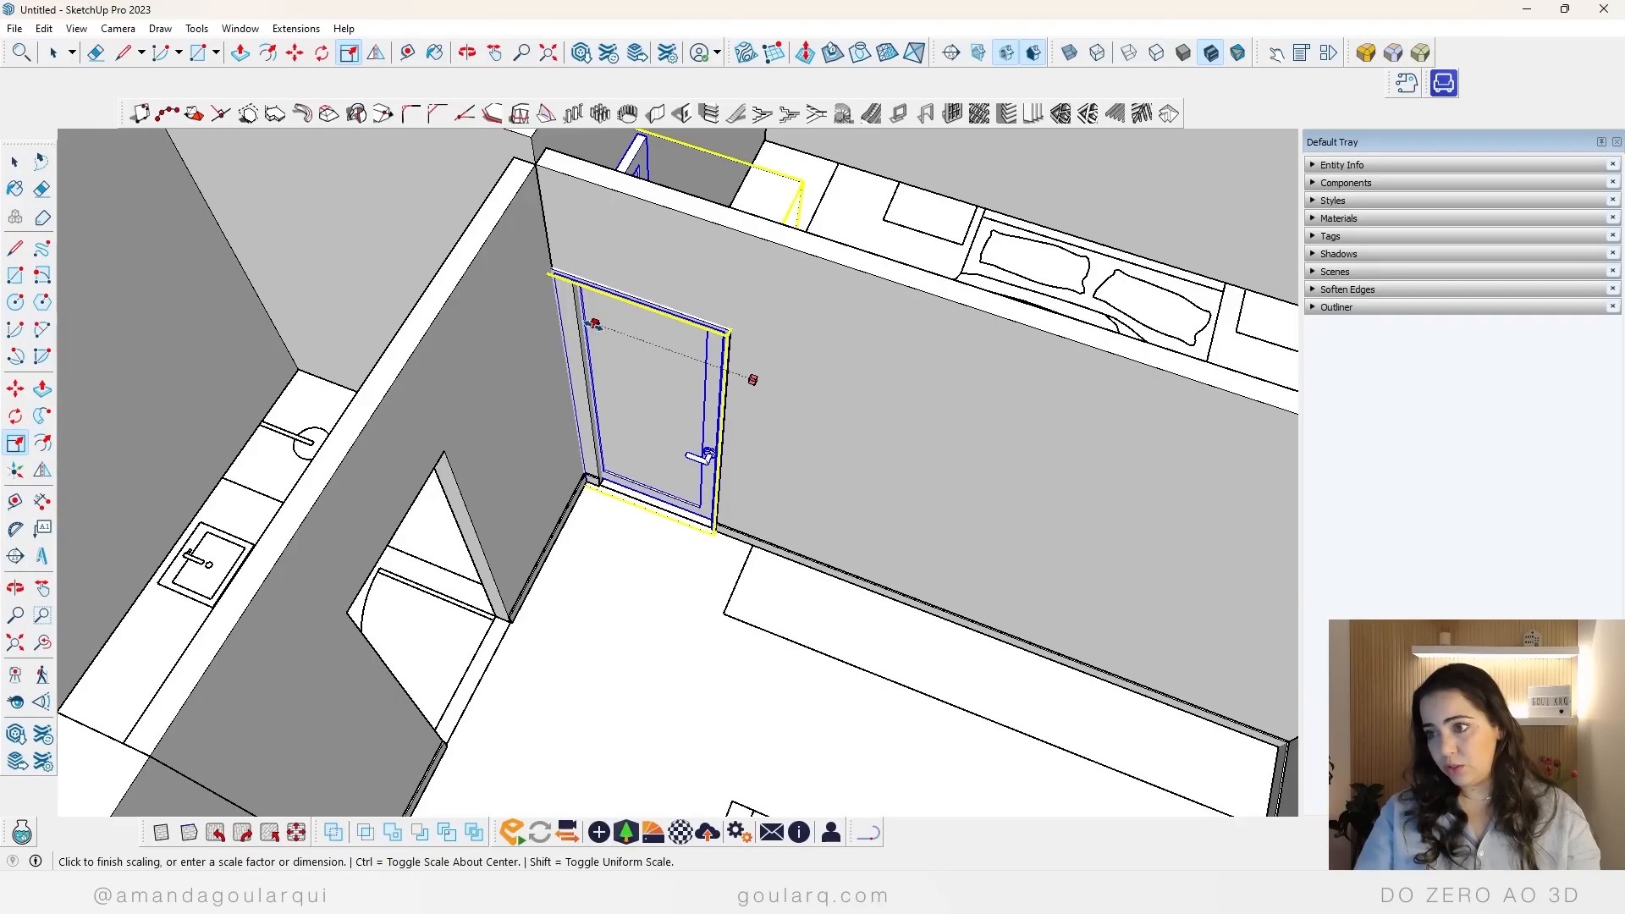
click(573, 288)
middle_drag(665, 394, 467, 622)
scroll(630, 624, up, 4)
middle_drag(635, 622, 669, 584)
click(491, 474)
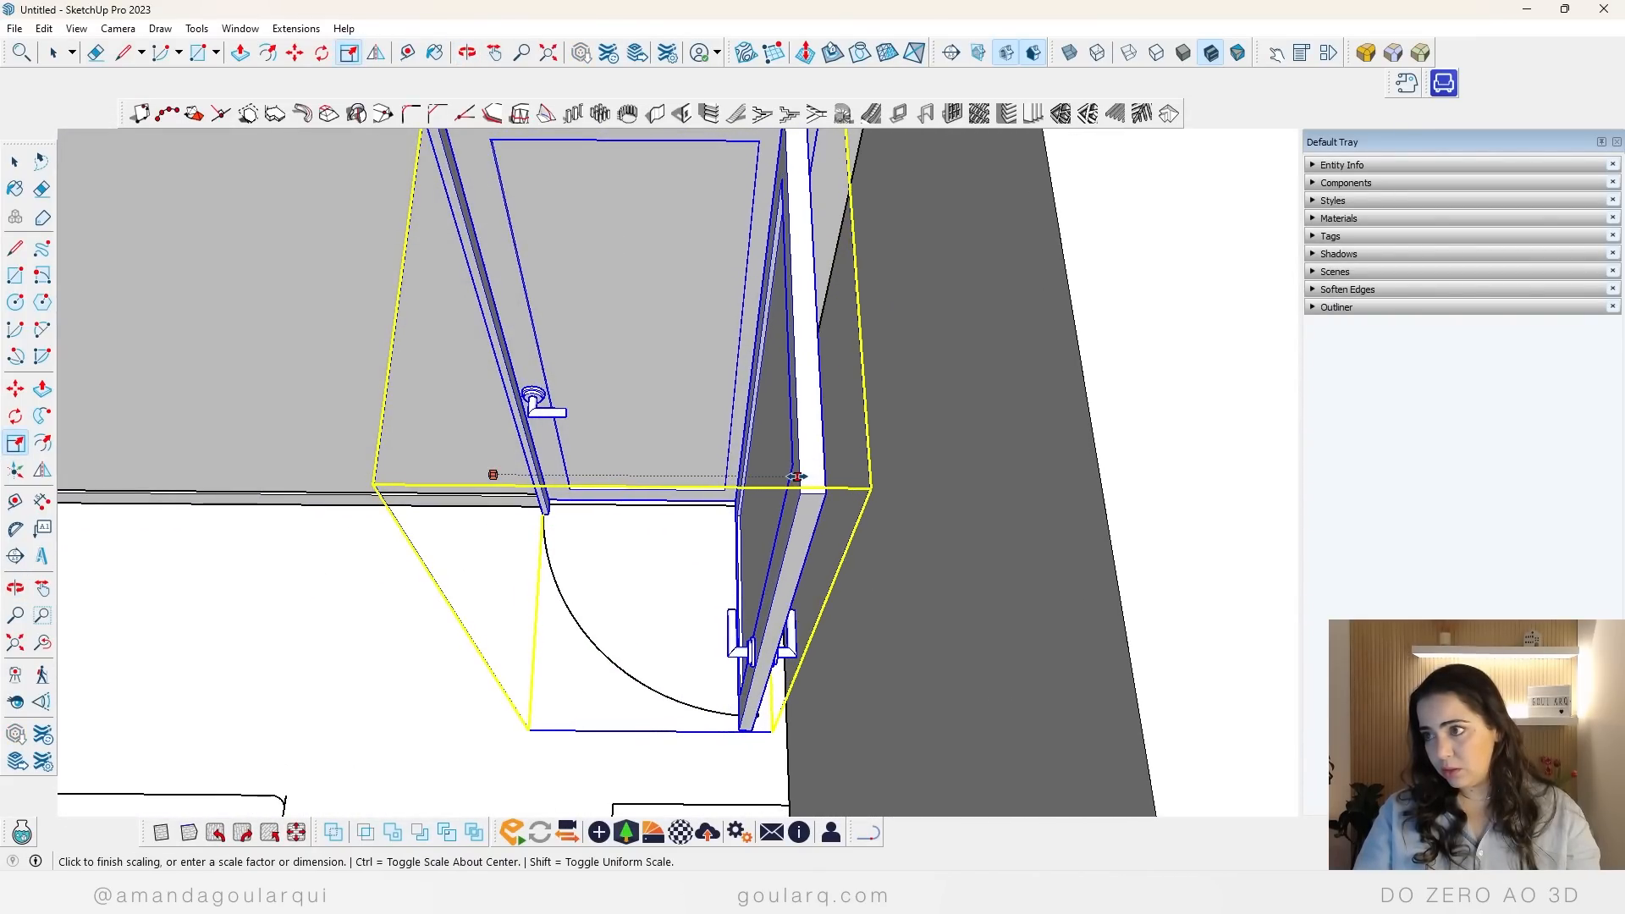
click(796, 477)
scroll(766, 515, down, 4)
middle_drag(624, 550, 899, 544)
Step: Scale the door narrower from its handle side to match the bedroom opening, and clear the selection
key(space)
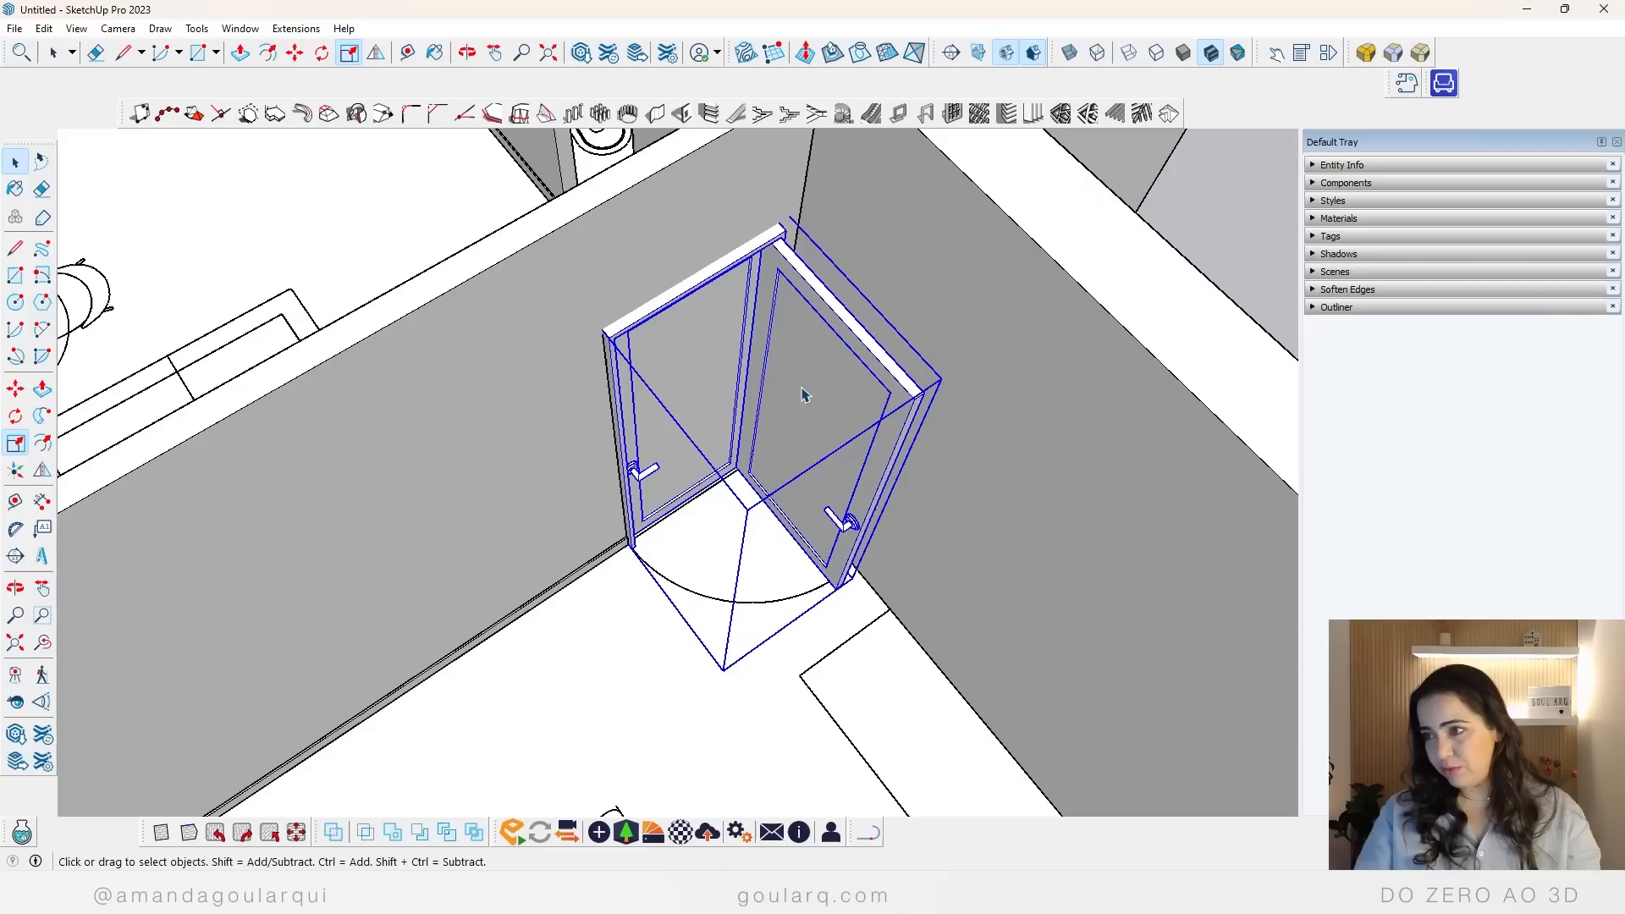
middle_drag(784, 434, 871, 440)
key(s)
middle_drag(643, 336, 925, 409)
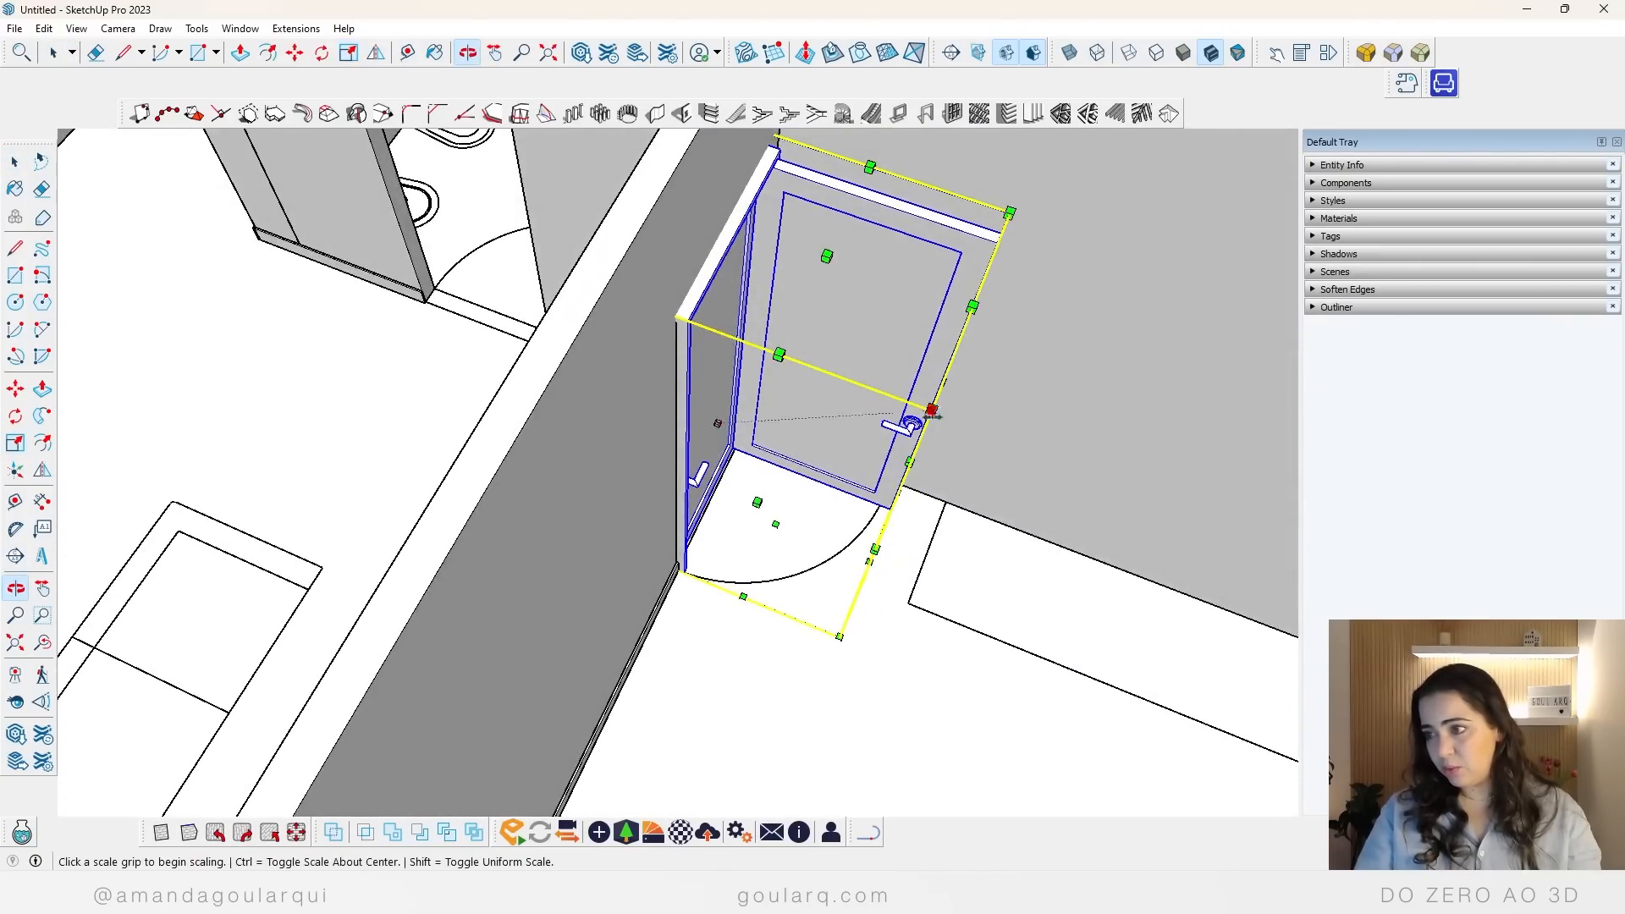
click(907, 463)
click(867, 450)
key(space)
click(744, 616)
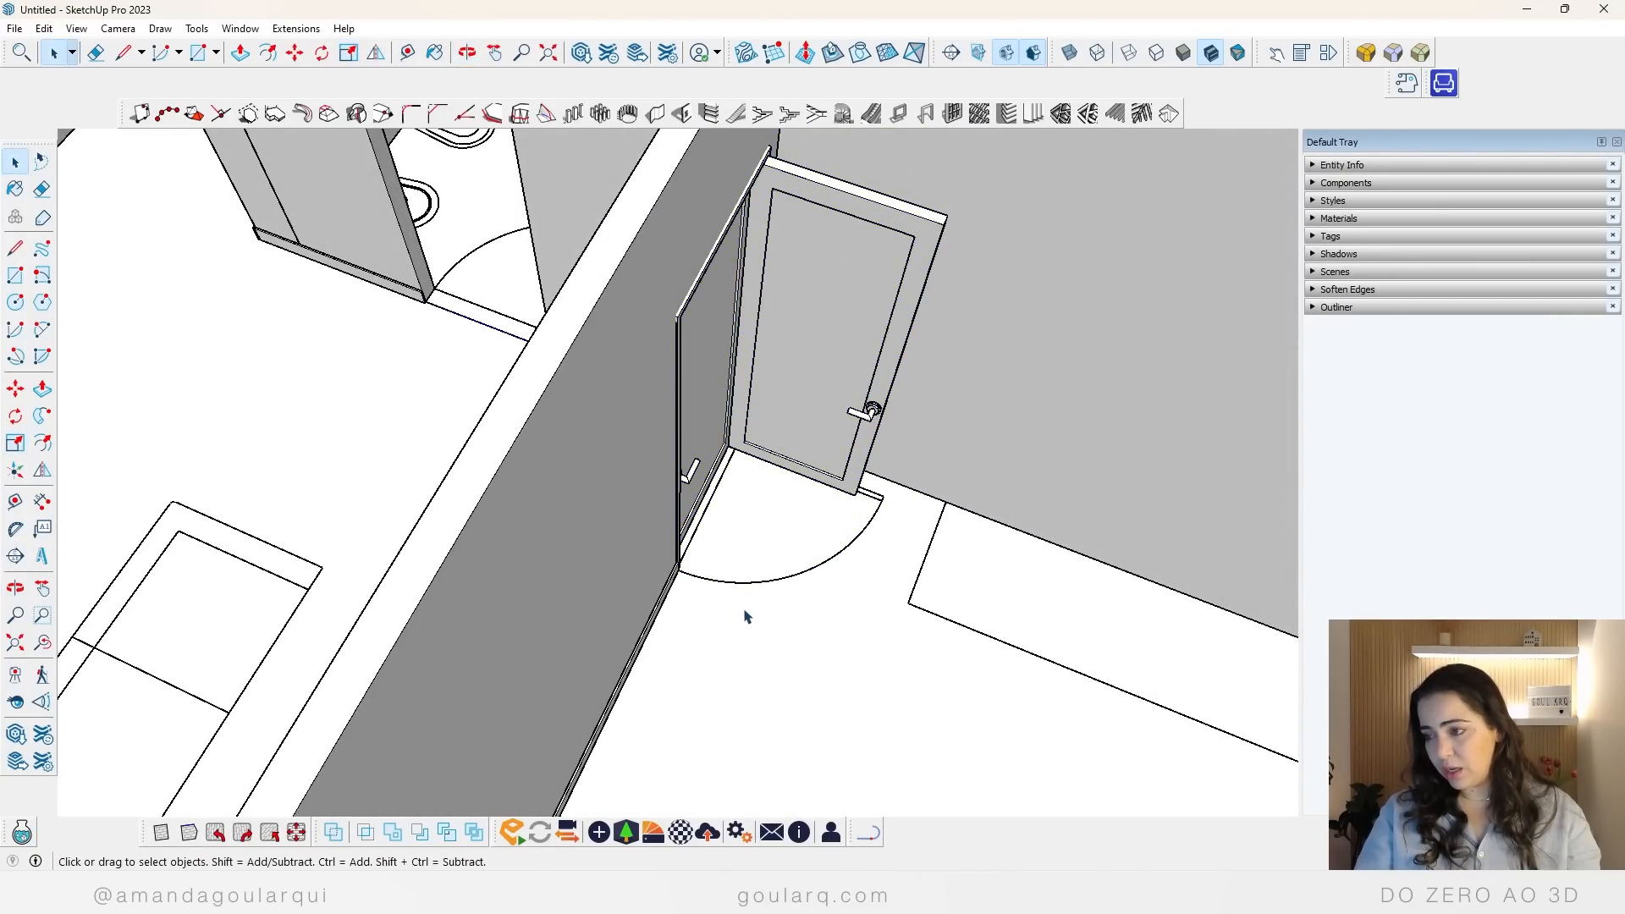
Step: Delete the scaled door model from the bedroom doorway
middle_drag(744, 616, 750, 419)
scroll(592, 539, down, 5)
click(722, 390)
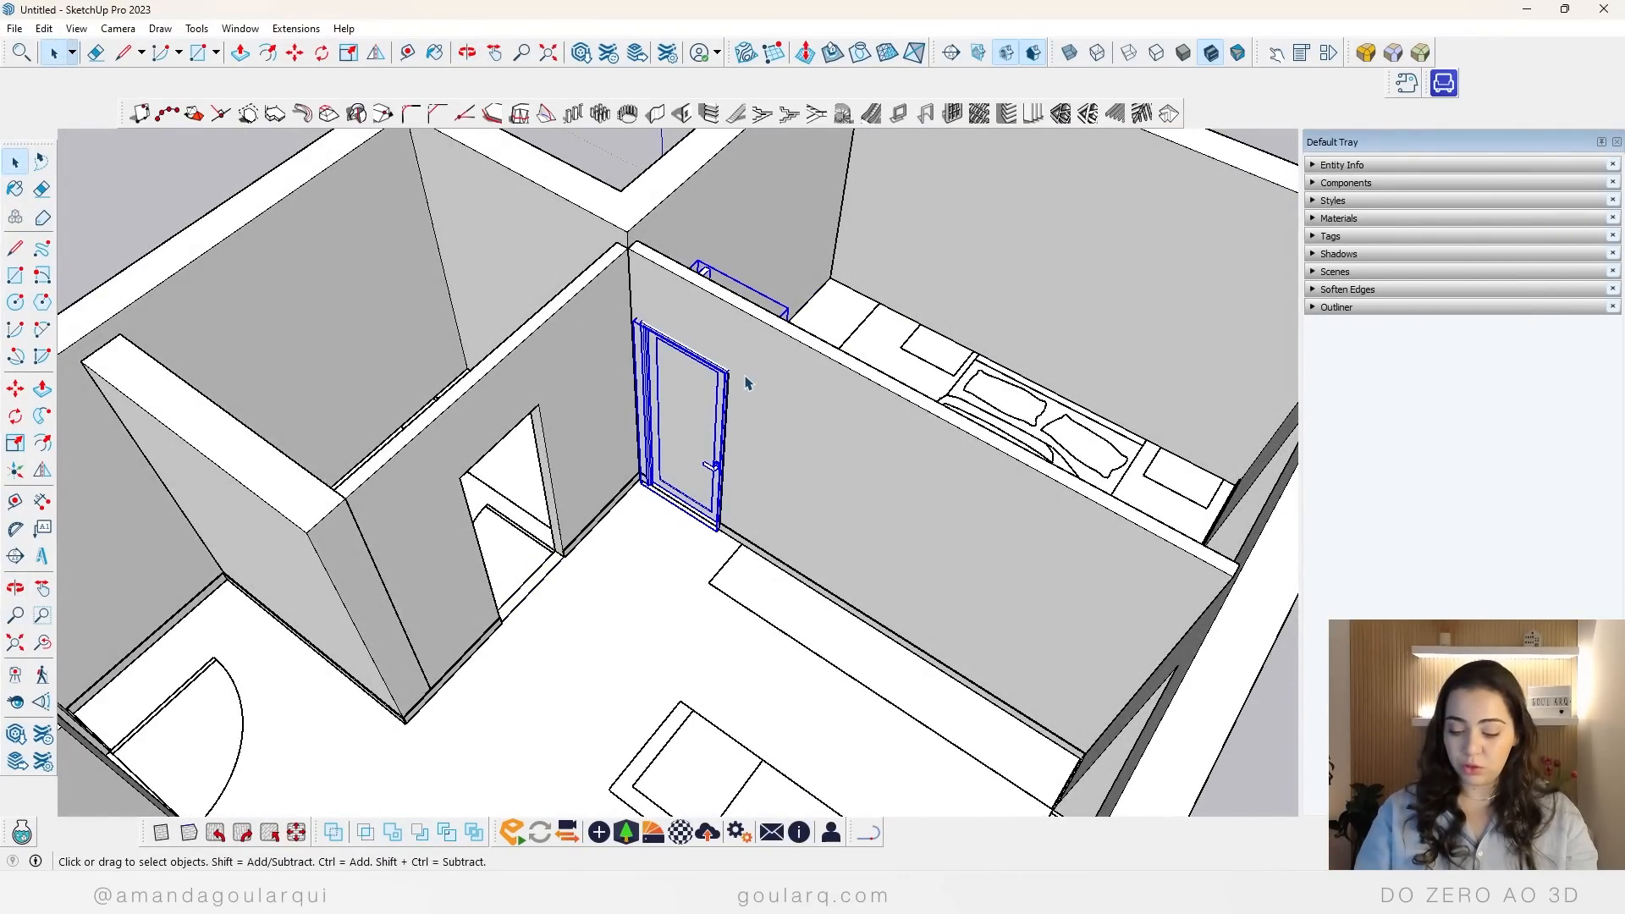
key(Delete)
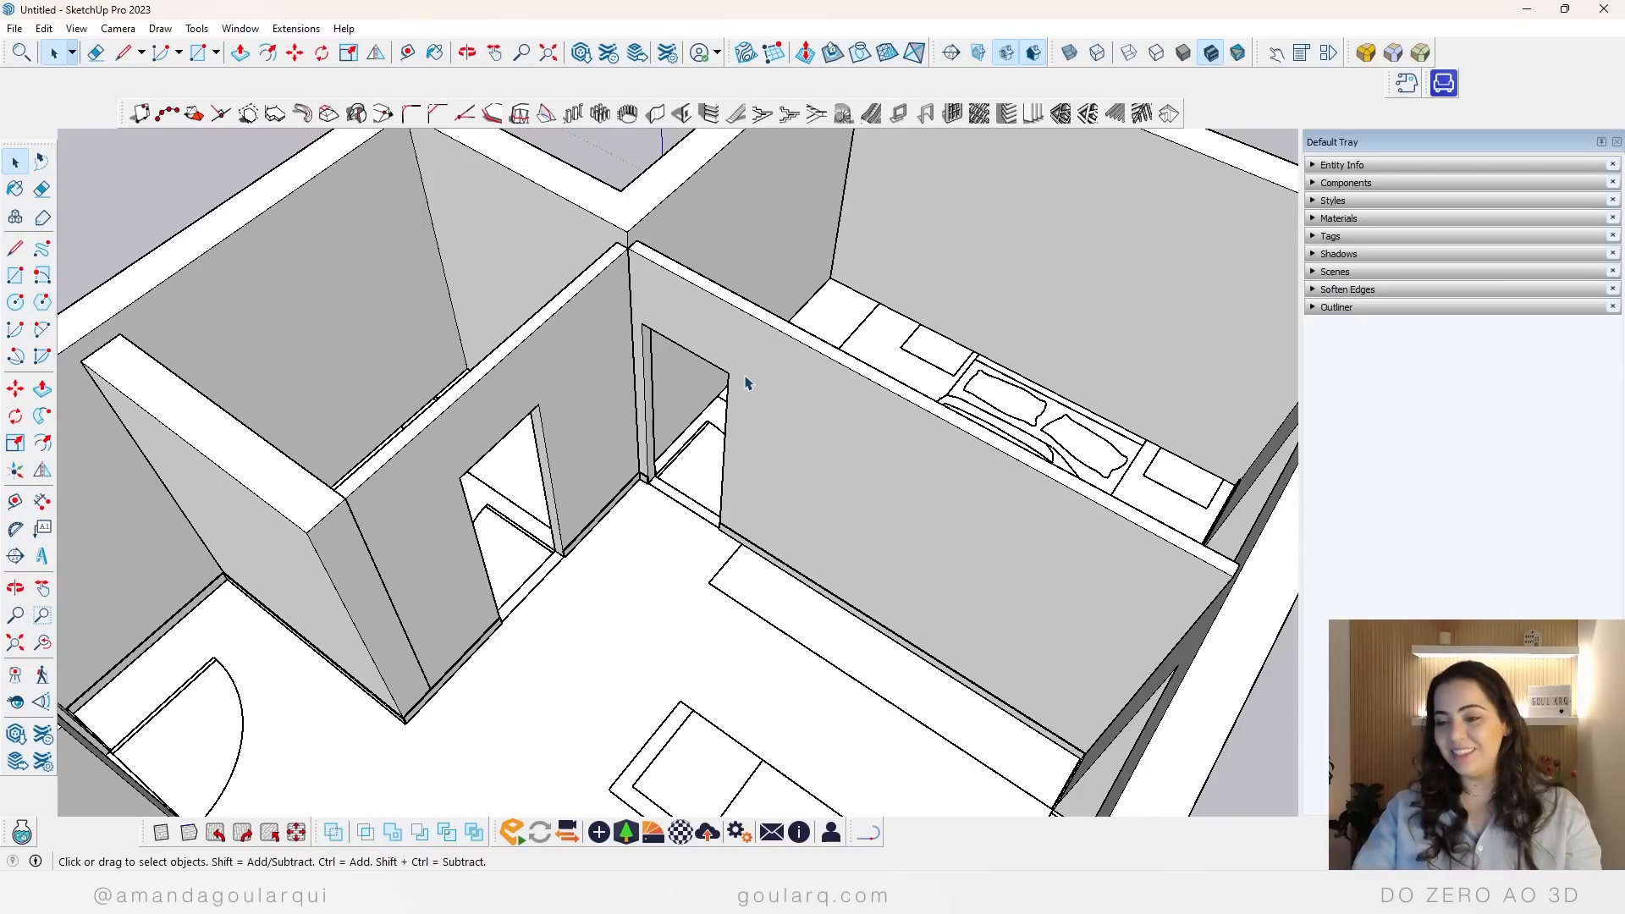
Step: Reopen 3D Warehouse and filter the "porta" models to show only those marked Dynamic Component
click(25, 738)
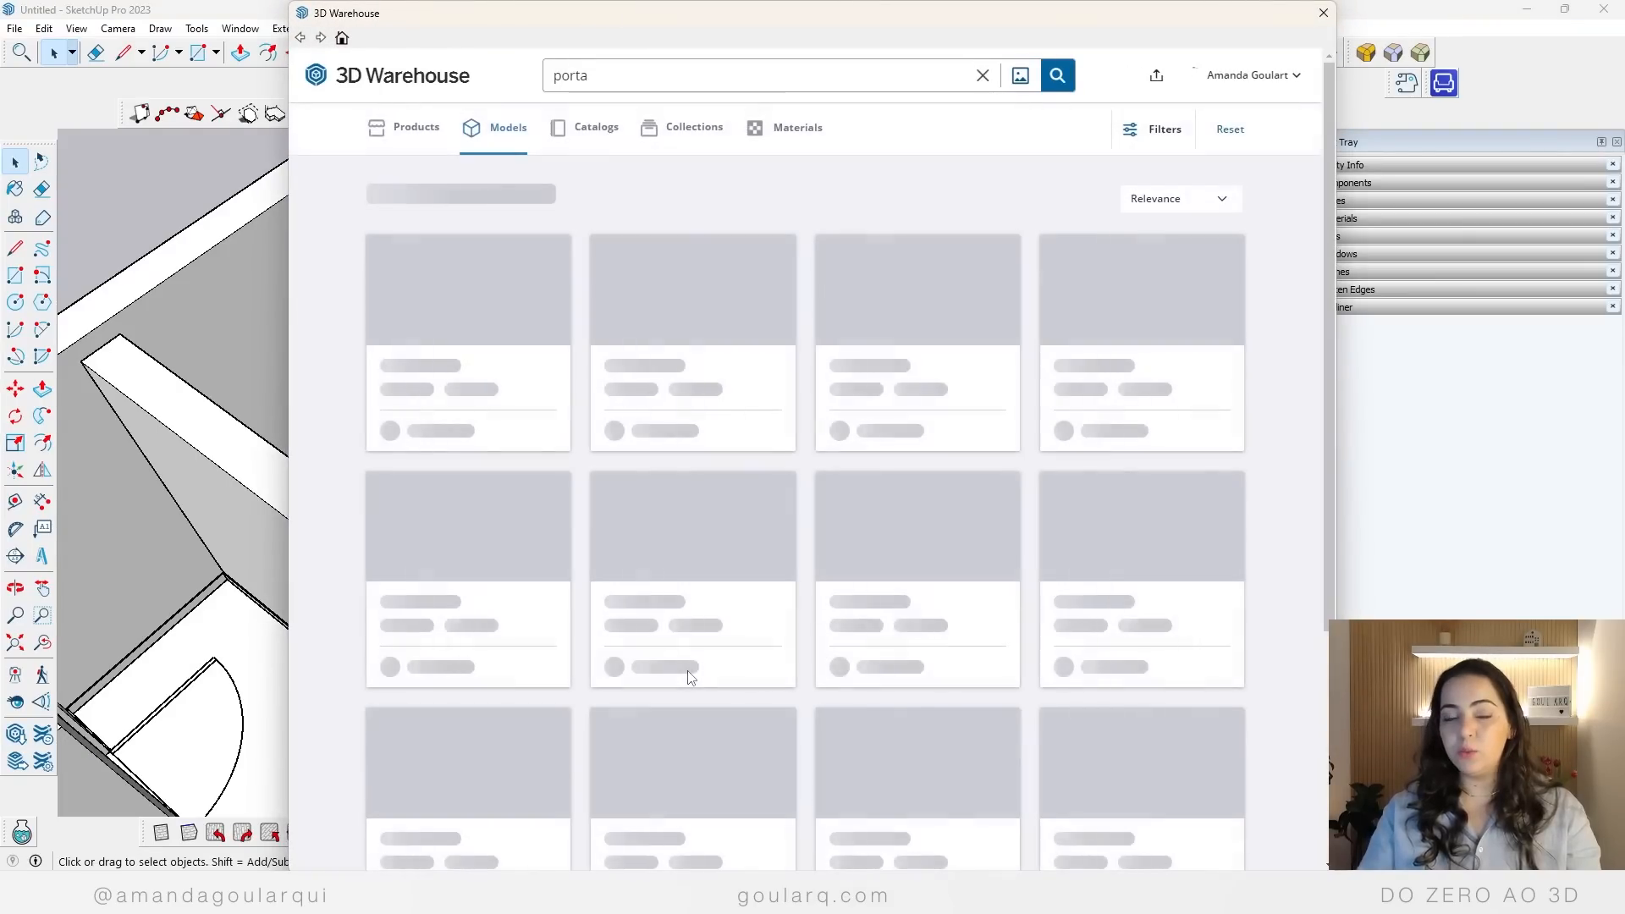
scroll(690, 677, down, 3)
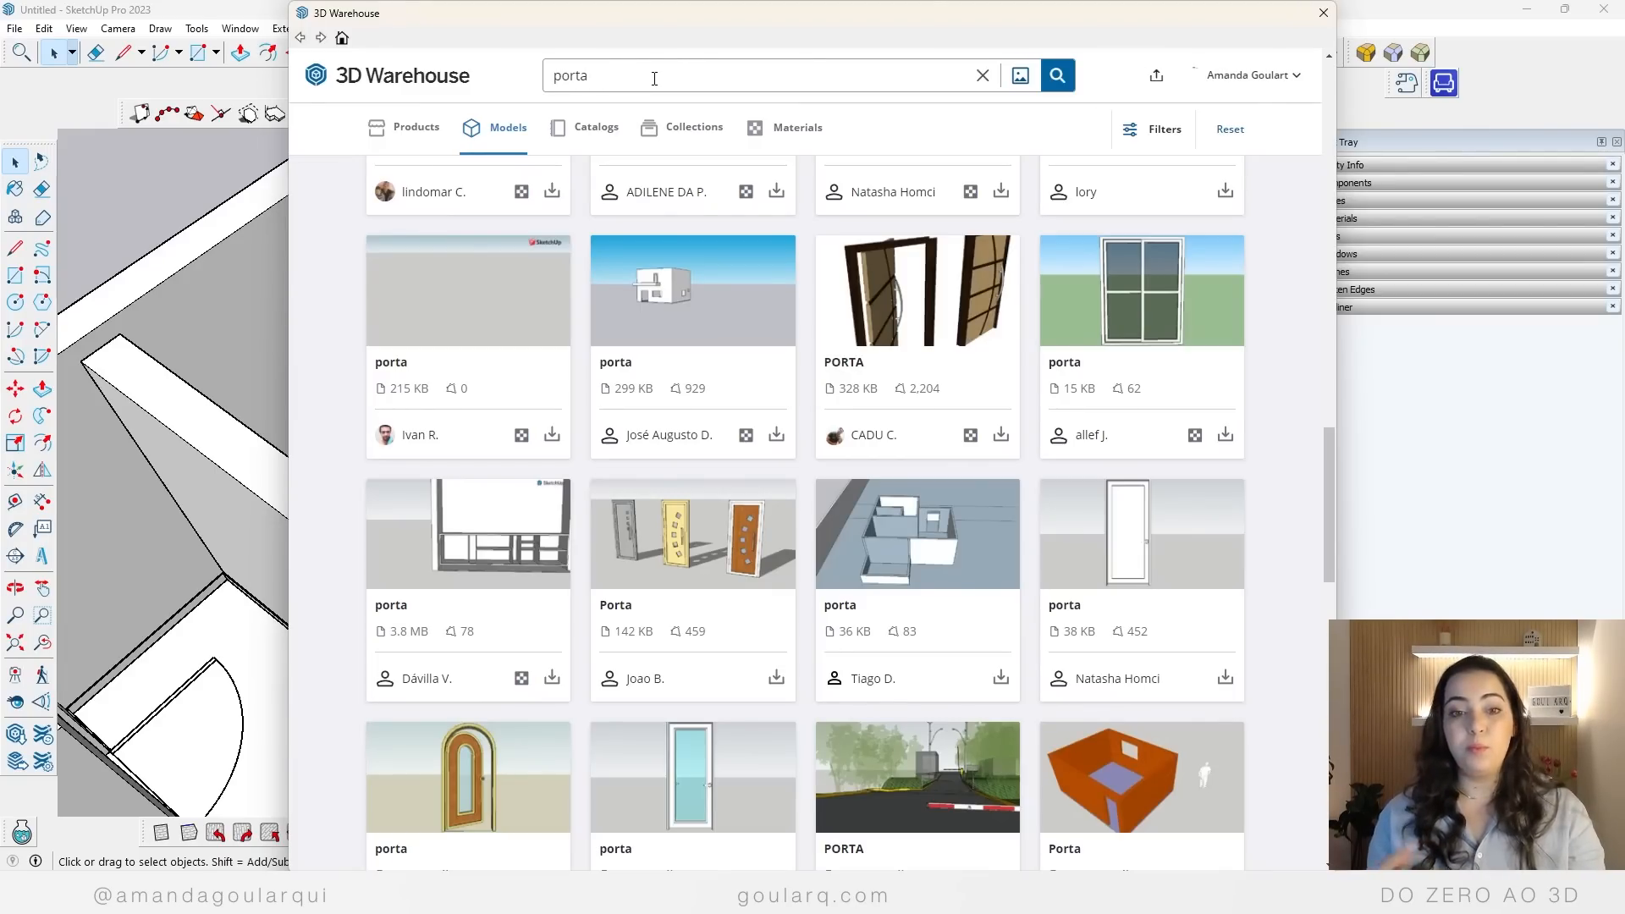
click(1158, 135)
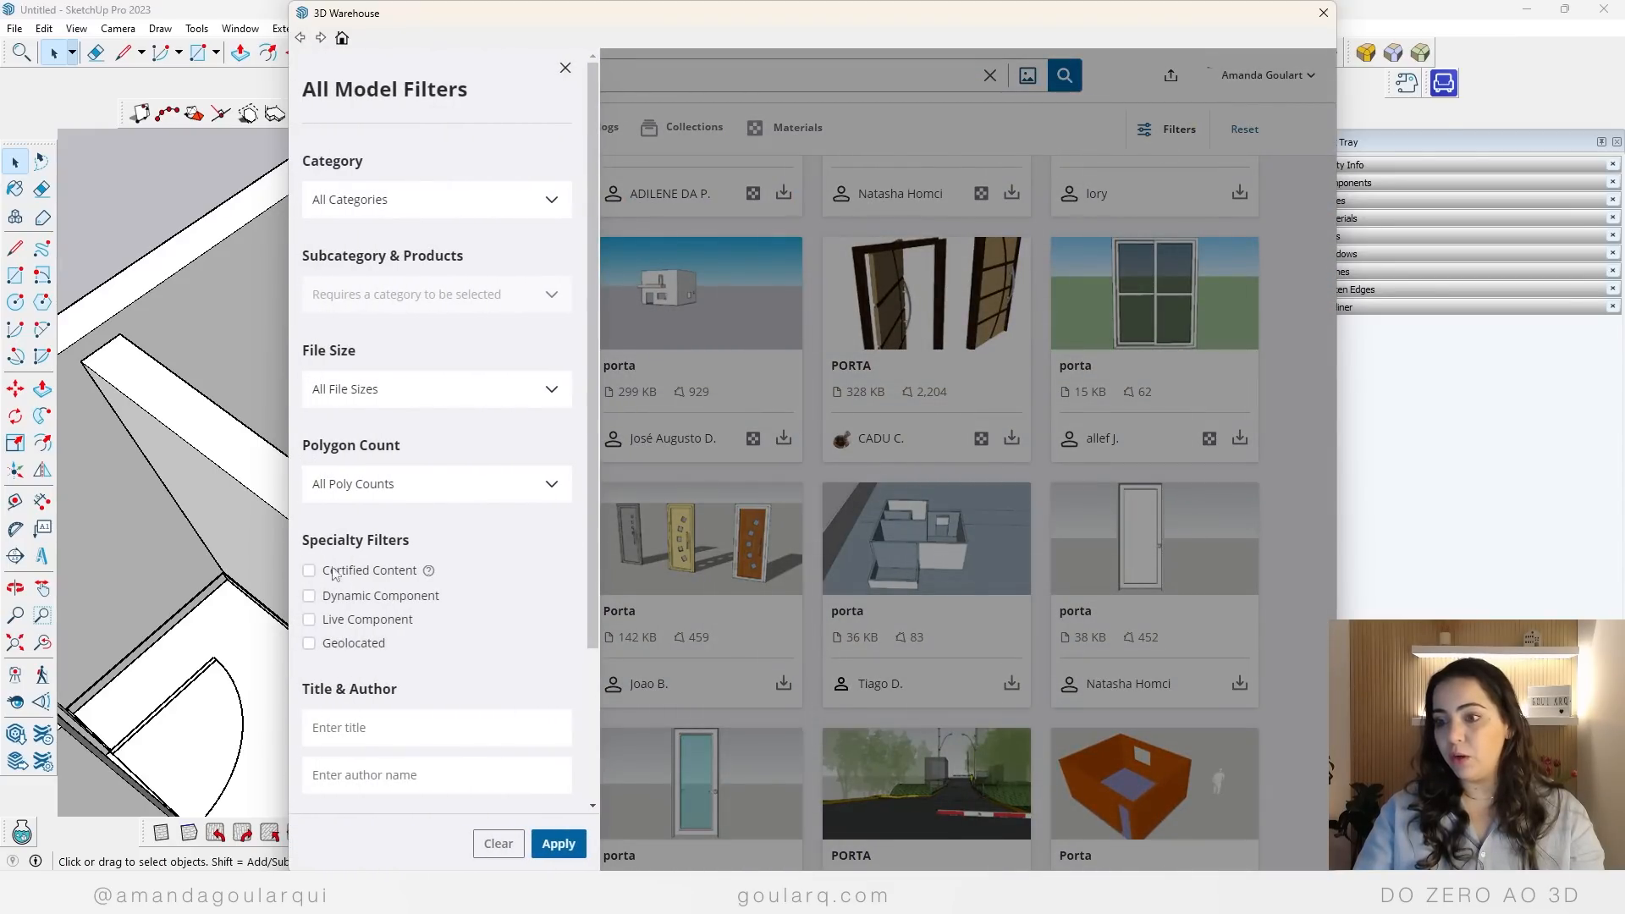
click(309, 596)
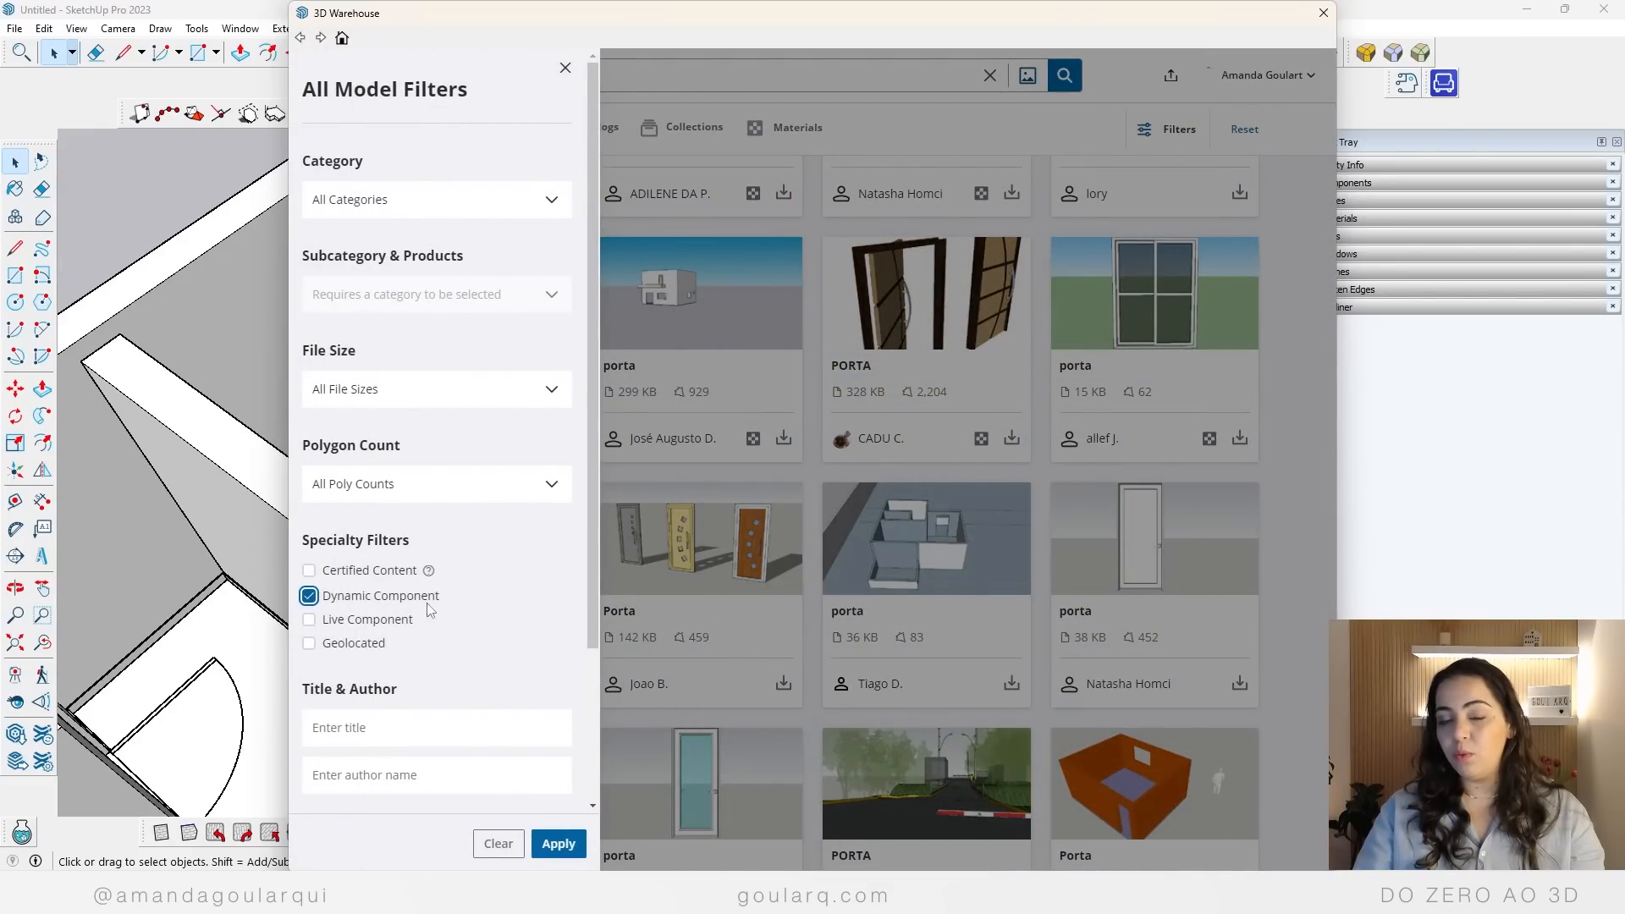
click(561, 844)
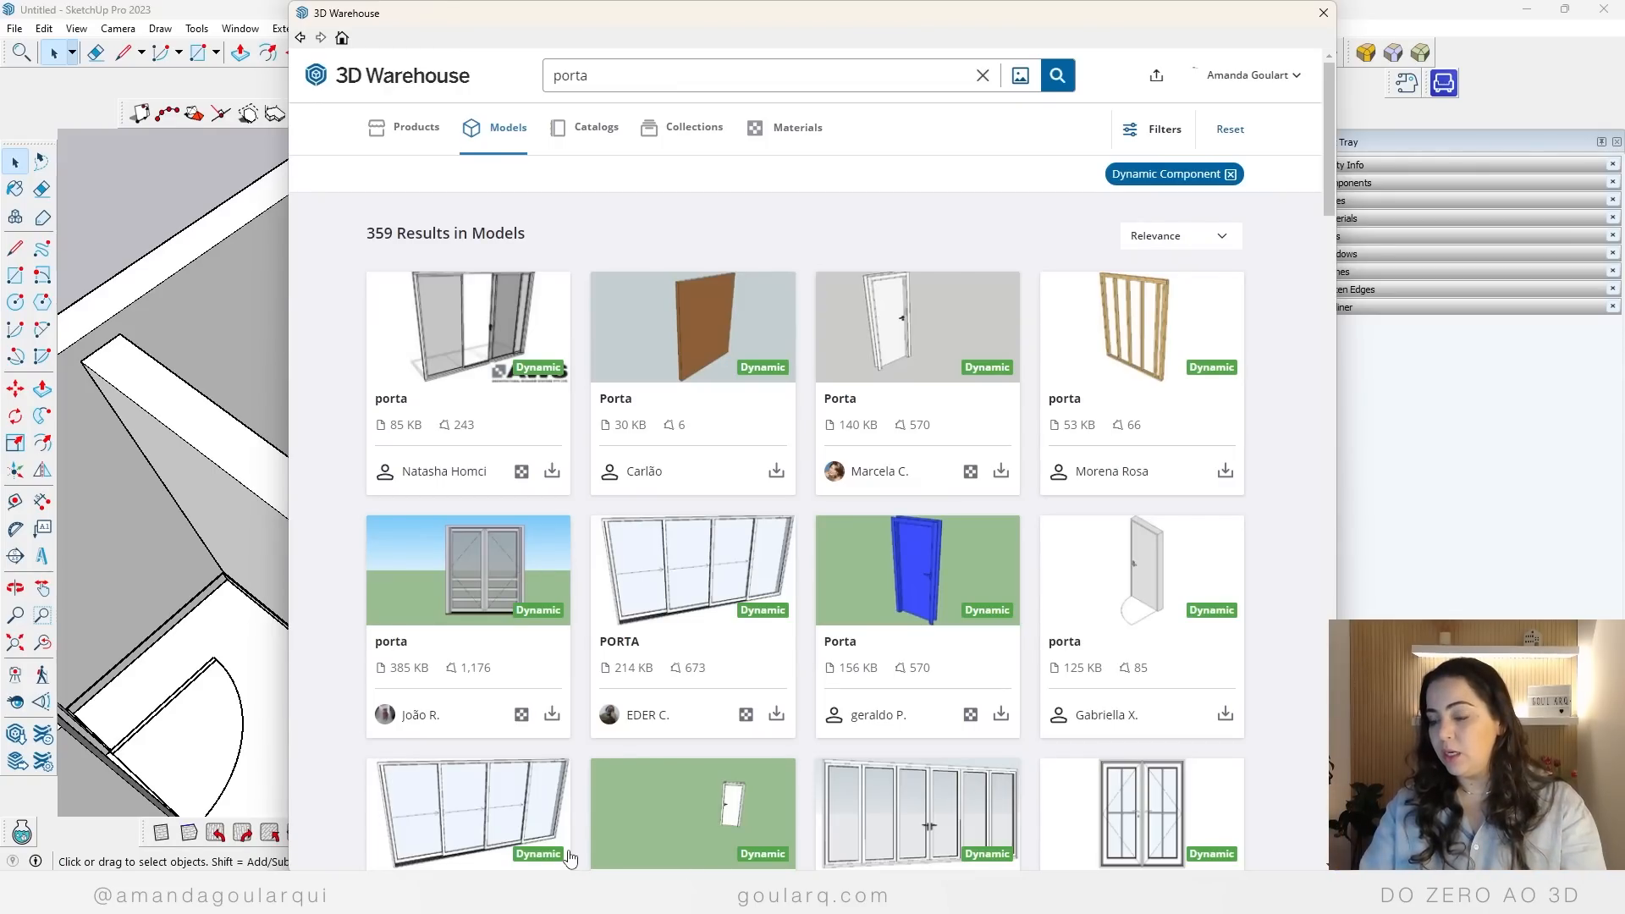
Step: Load the white 140 KB dynamic "Porta" into the model and place it on the floor before the bedroom doorway
click(1000, 472)
click(766, 469)
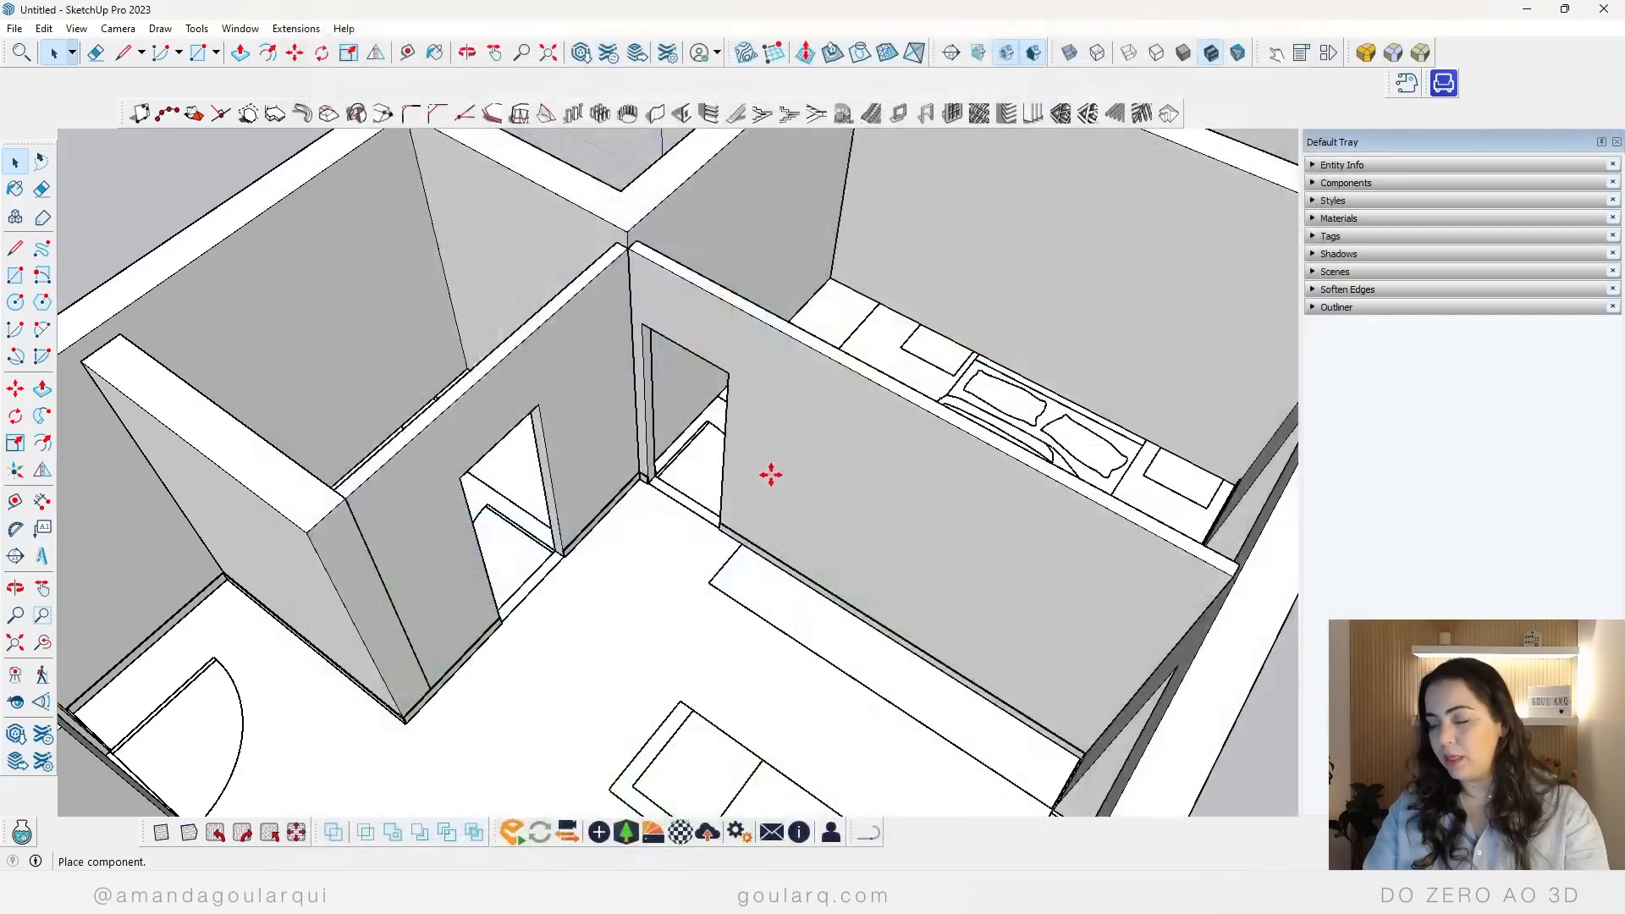
click(652, 508)
scroll(610, 465, up, 5)
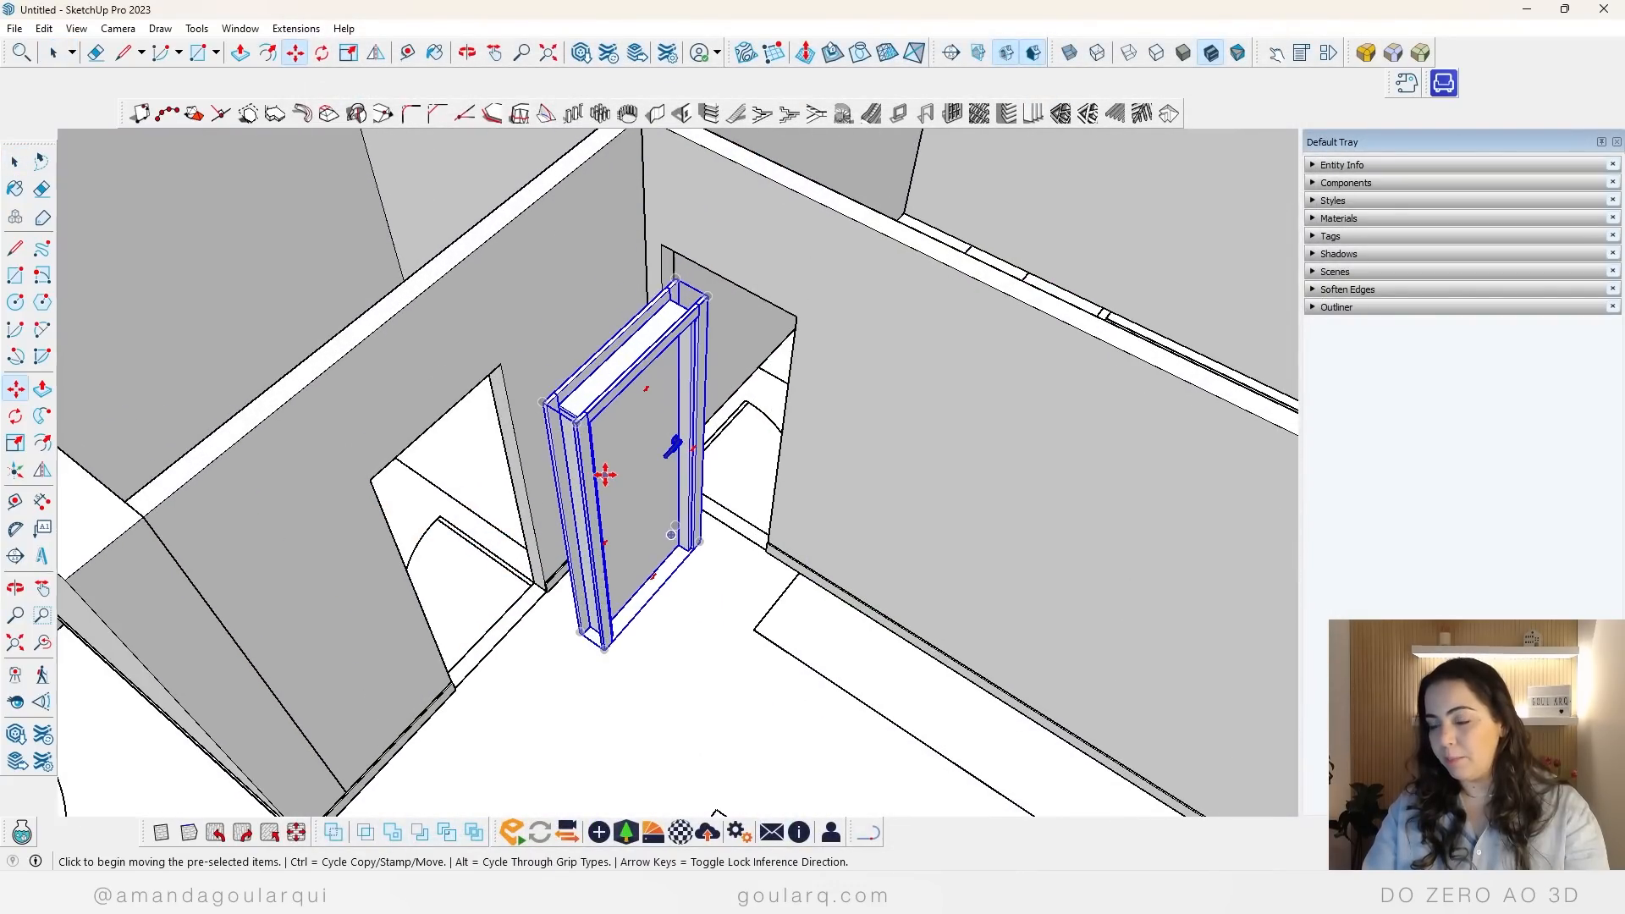
scroll(552, 570, down, 2)
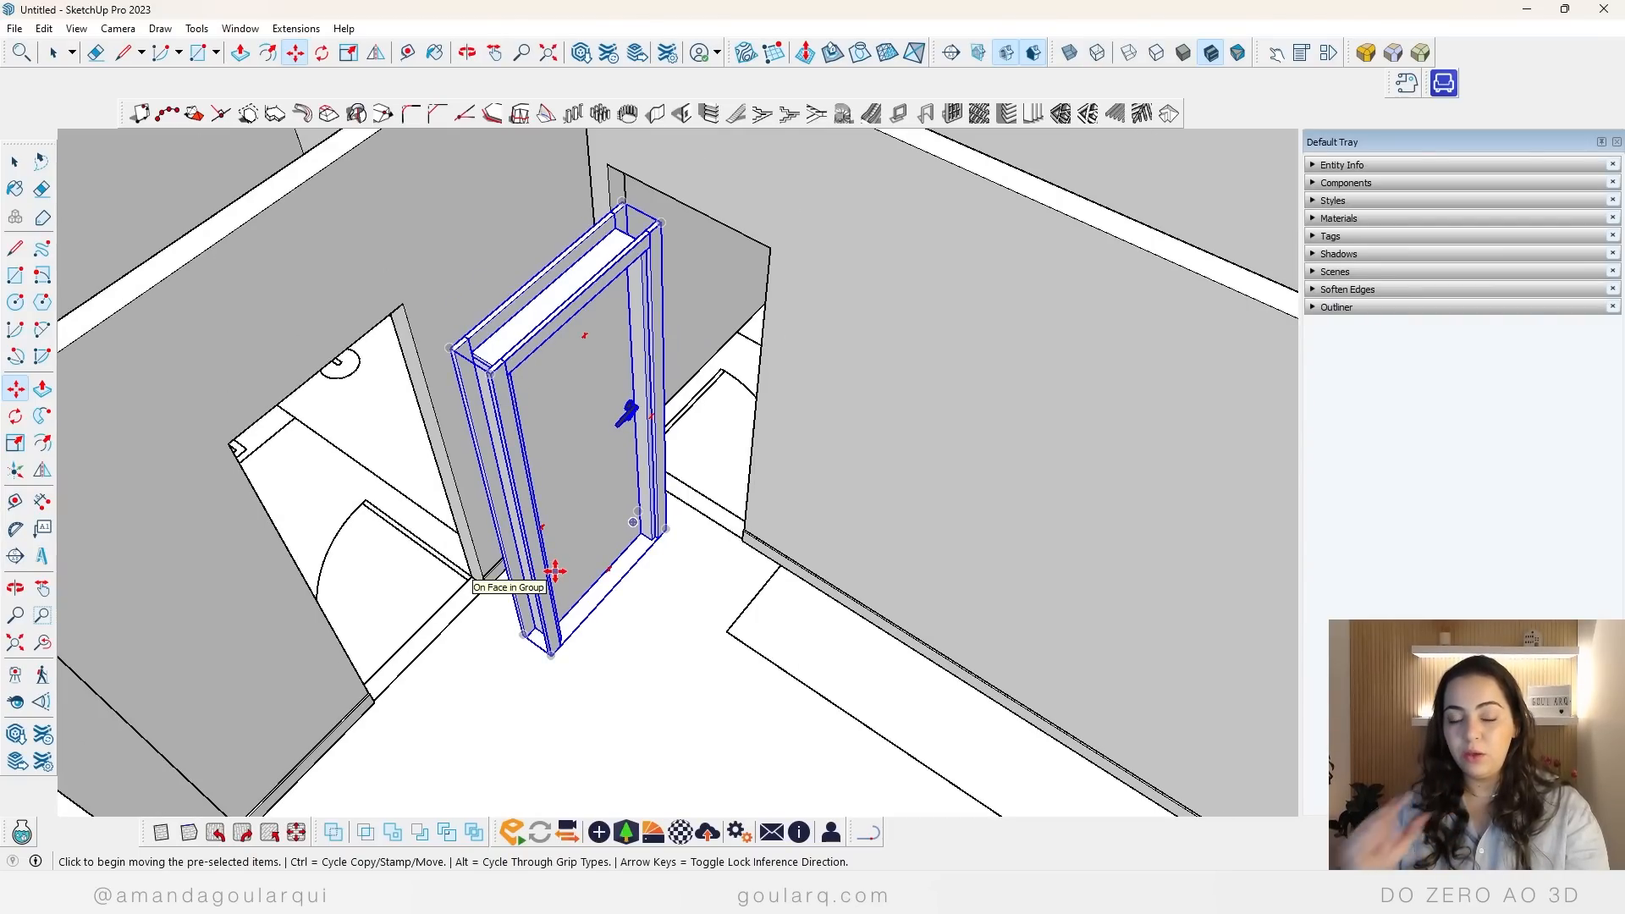
Step: Rotate the placed dynamic door a quarter turn so it stands parallel to the wall with the bedroom doorway
click(16, 736)
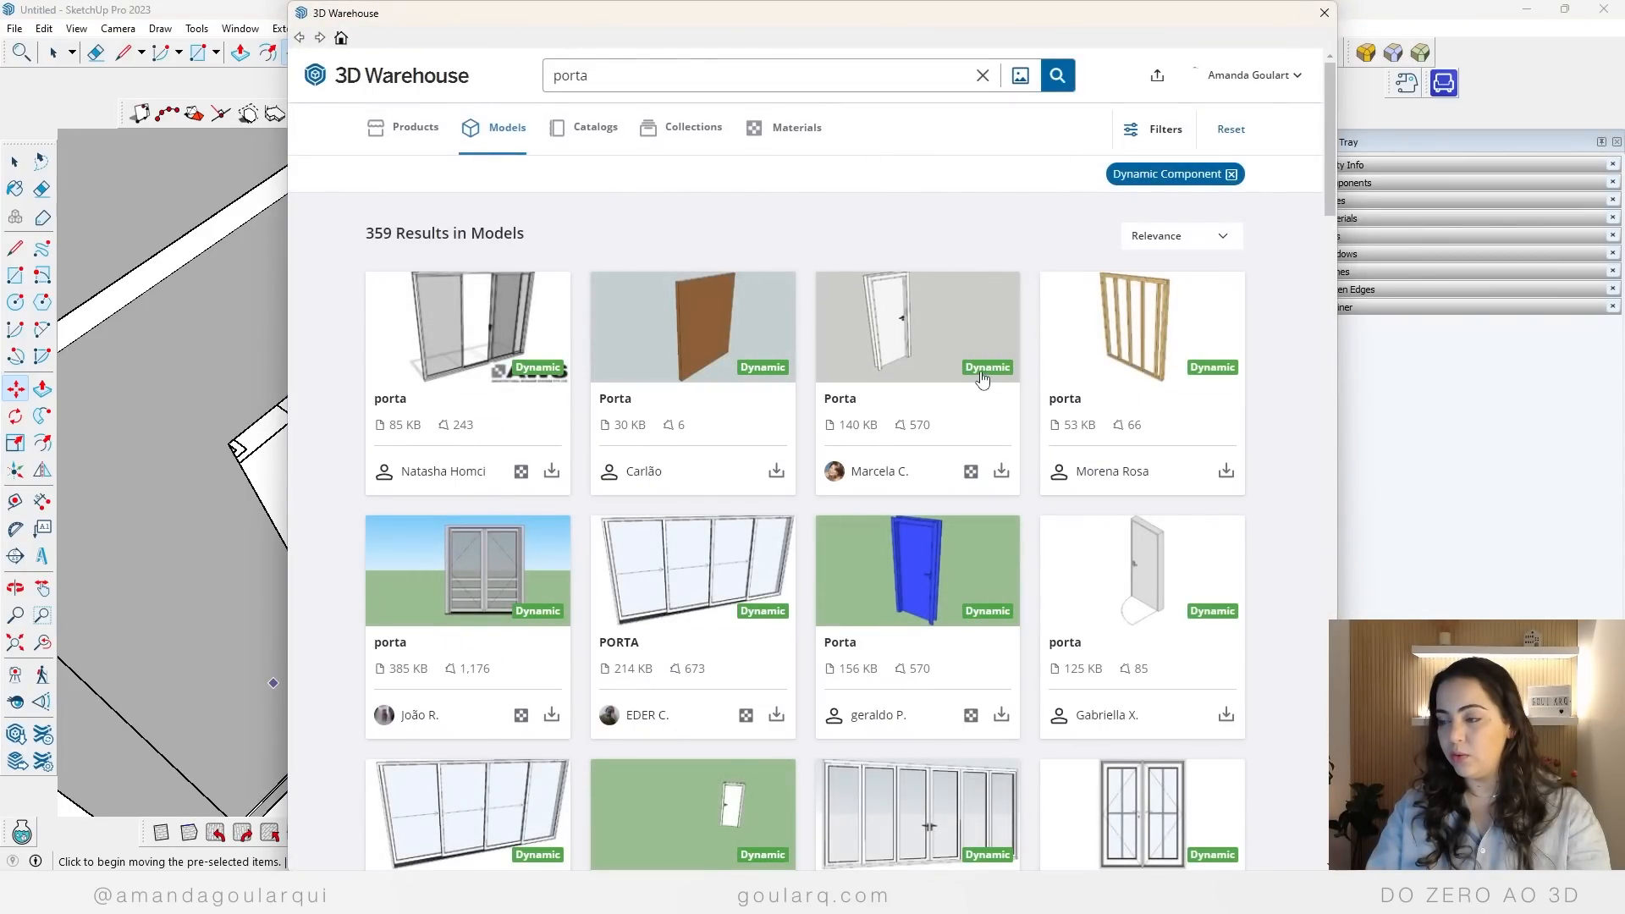
click(1323, 14)
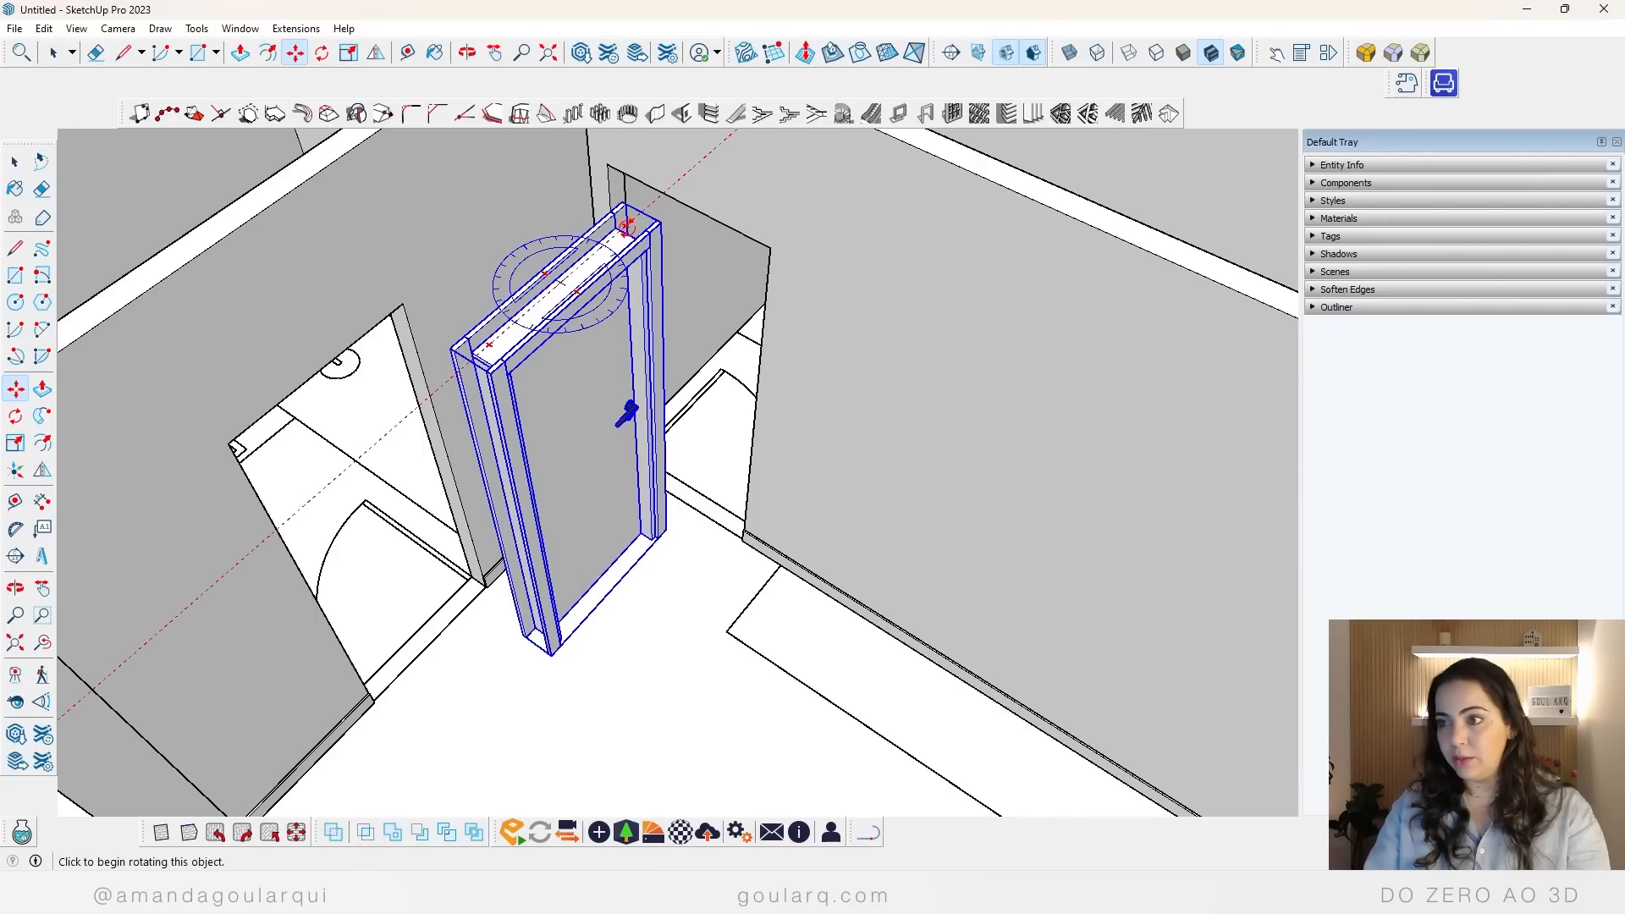
click(626, 226)
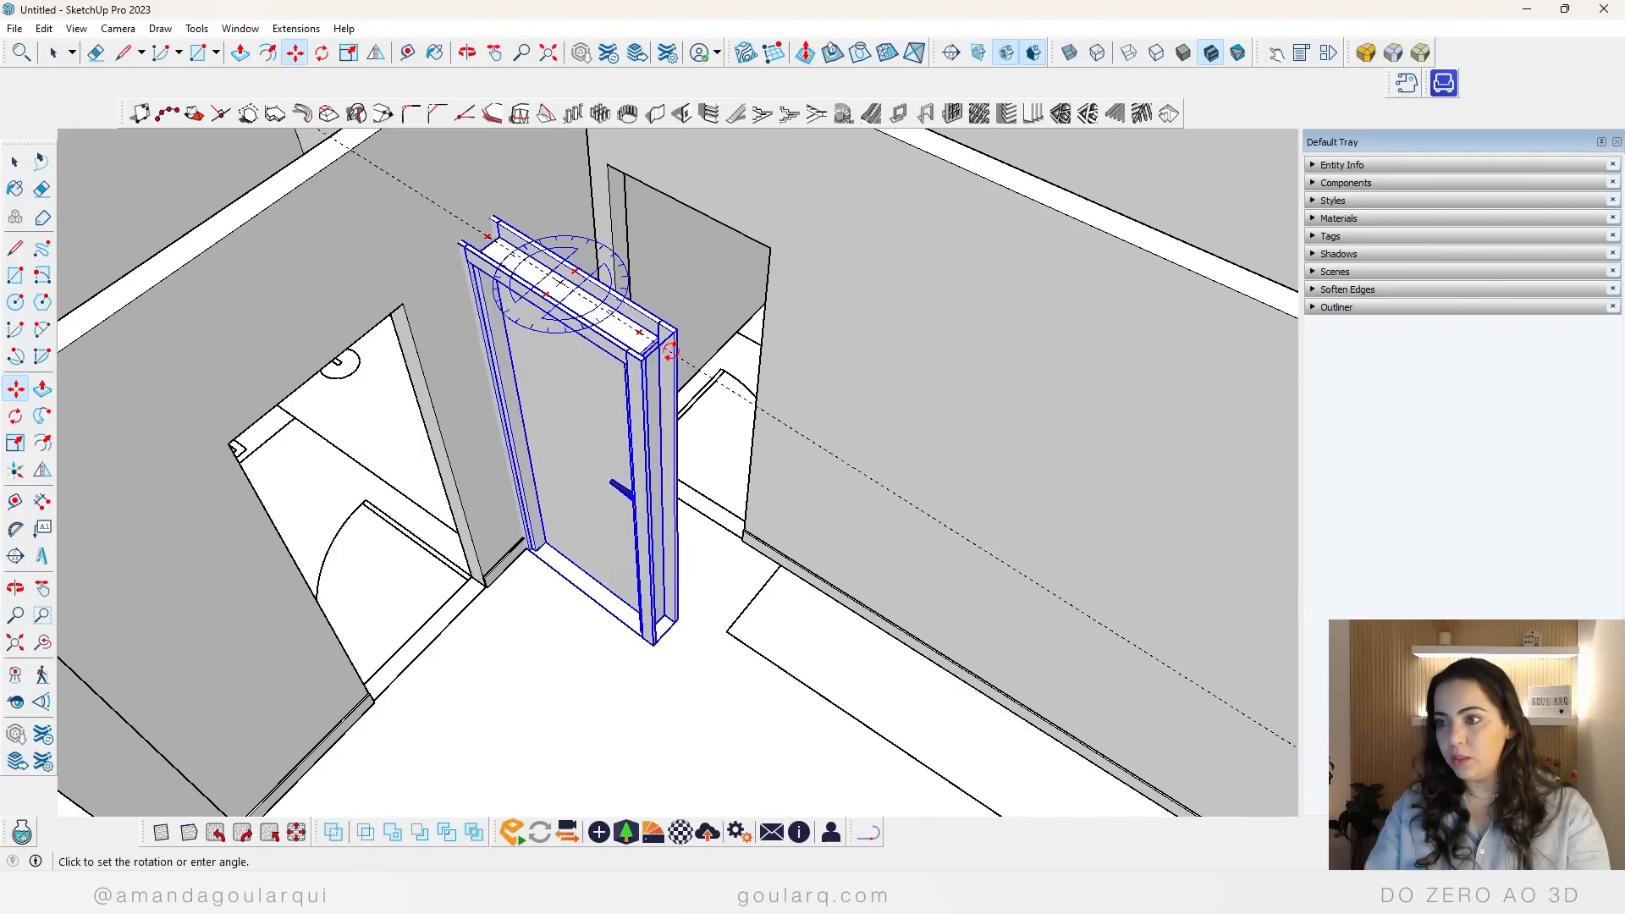
click(676, 344)
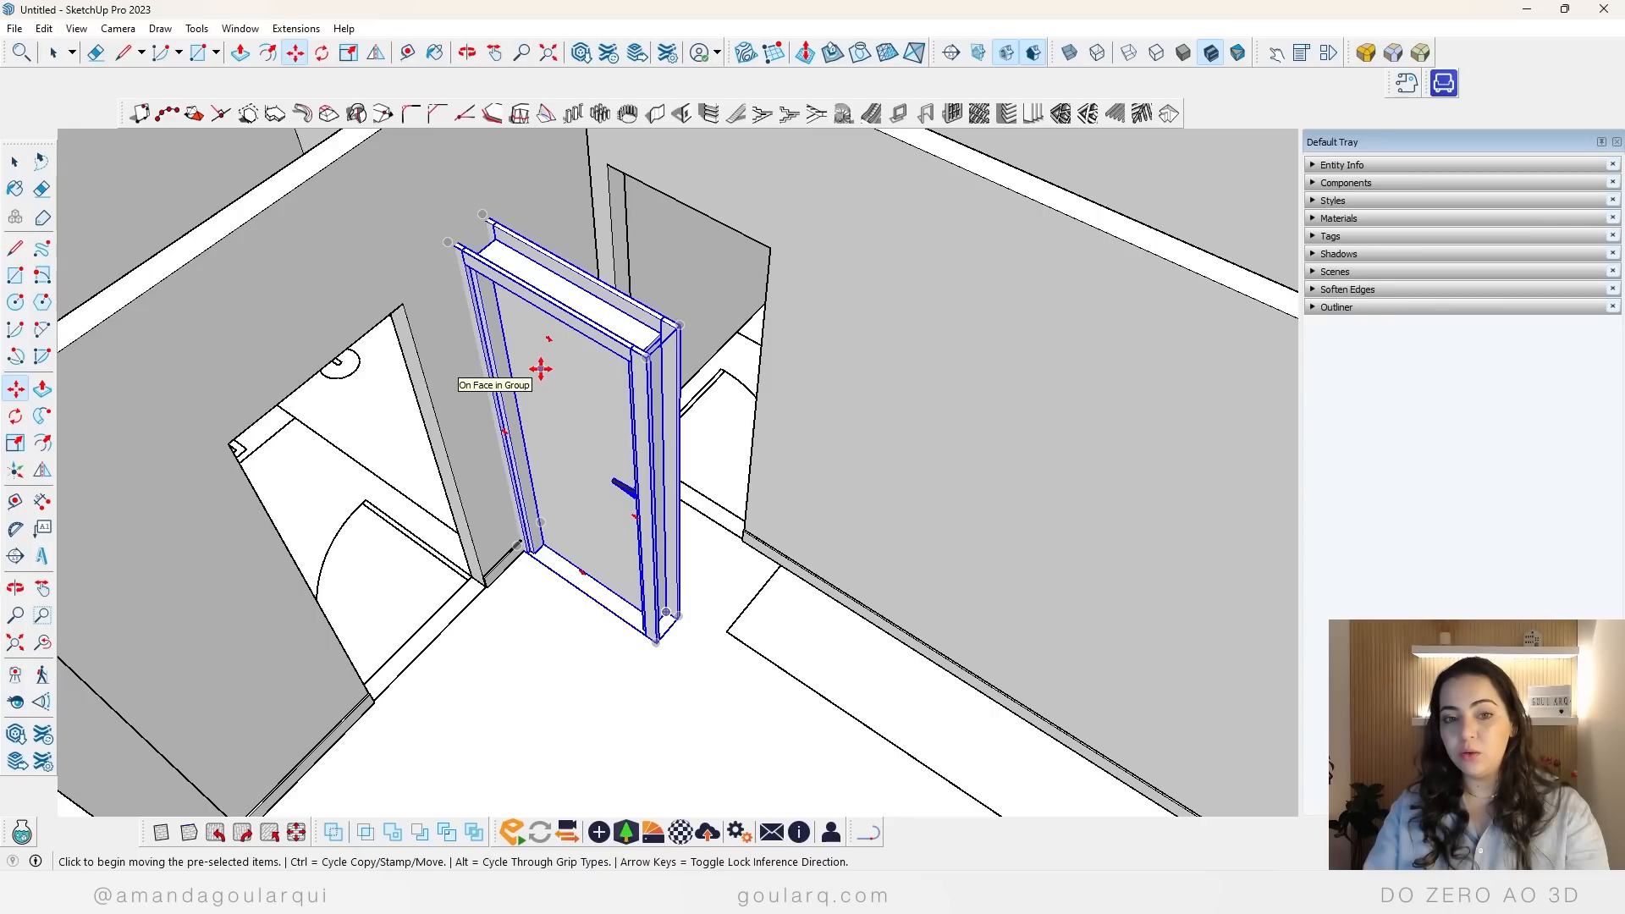
Step: Open the dynamic door's Component Options beside it and go through the opening height and width fields
right_click(512, 337)
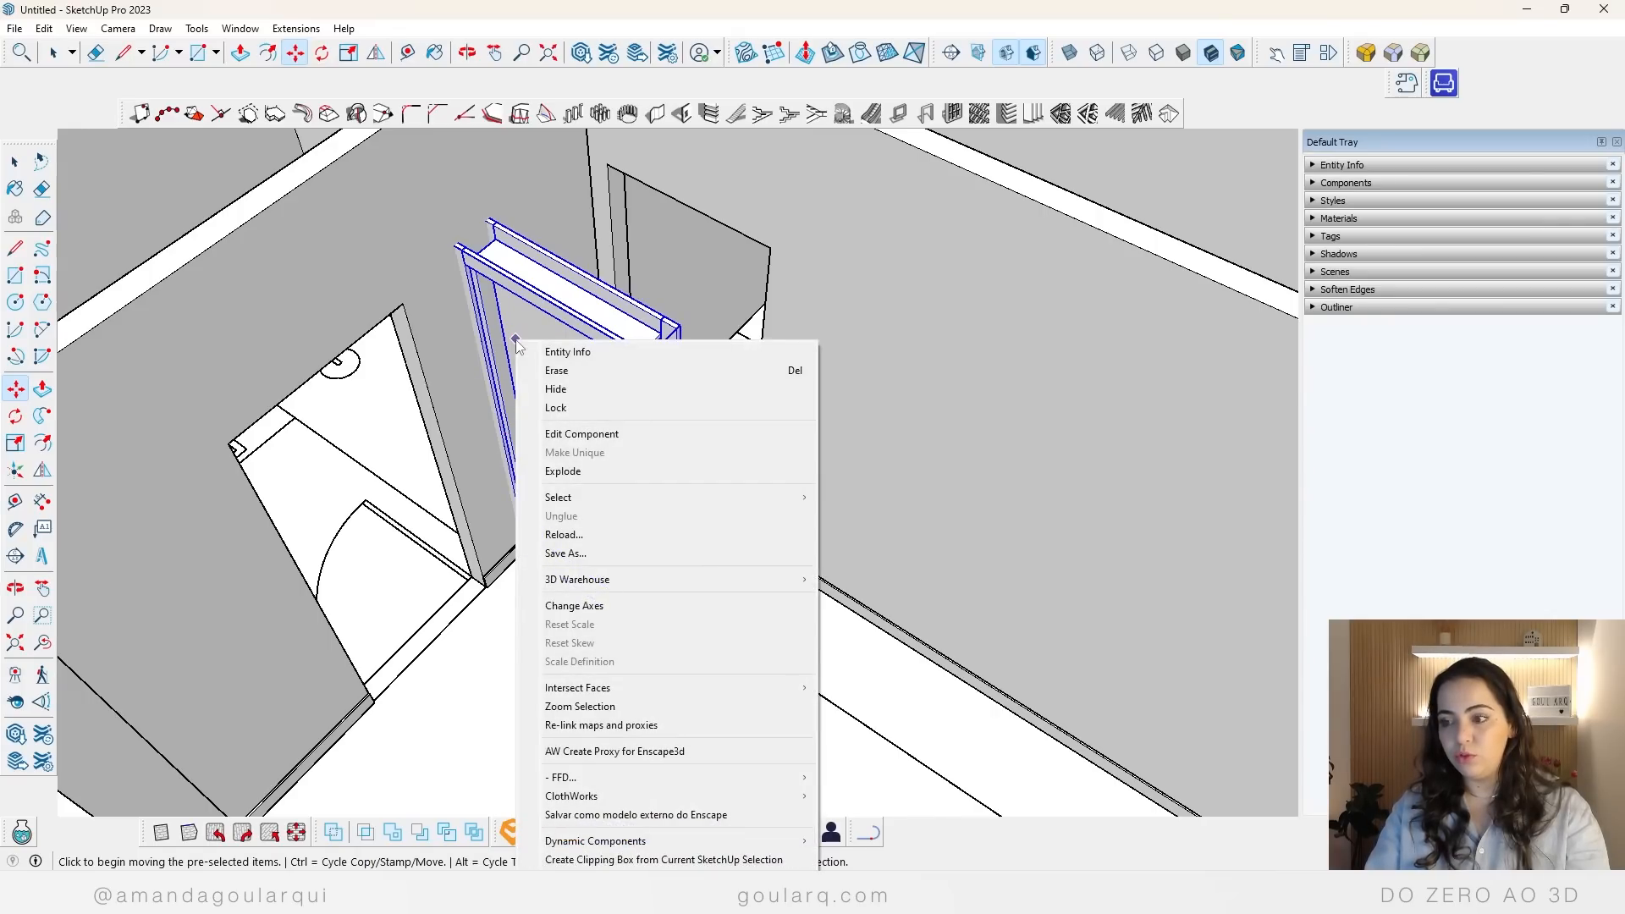
mouse_move(600, 846)
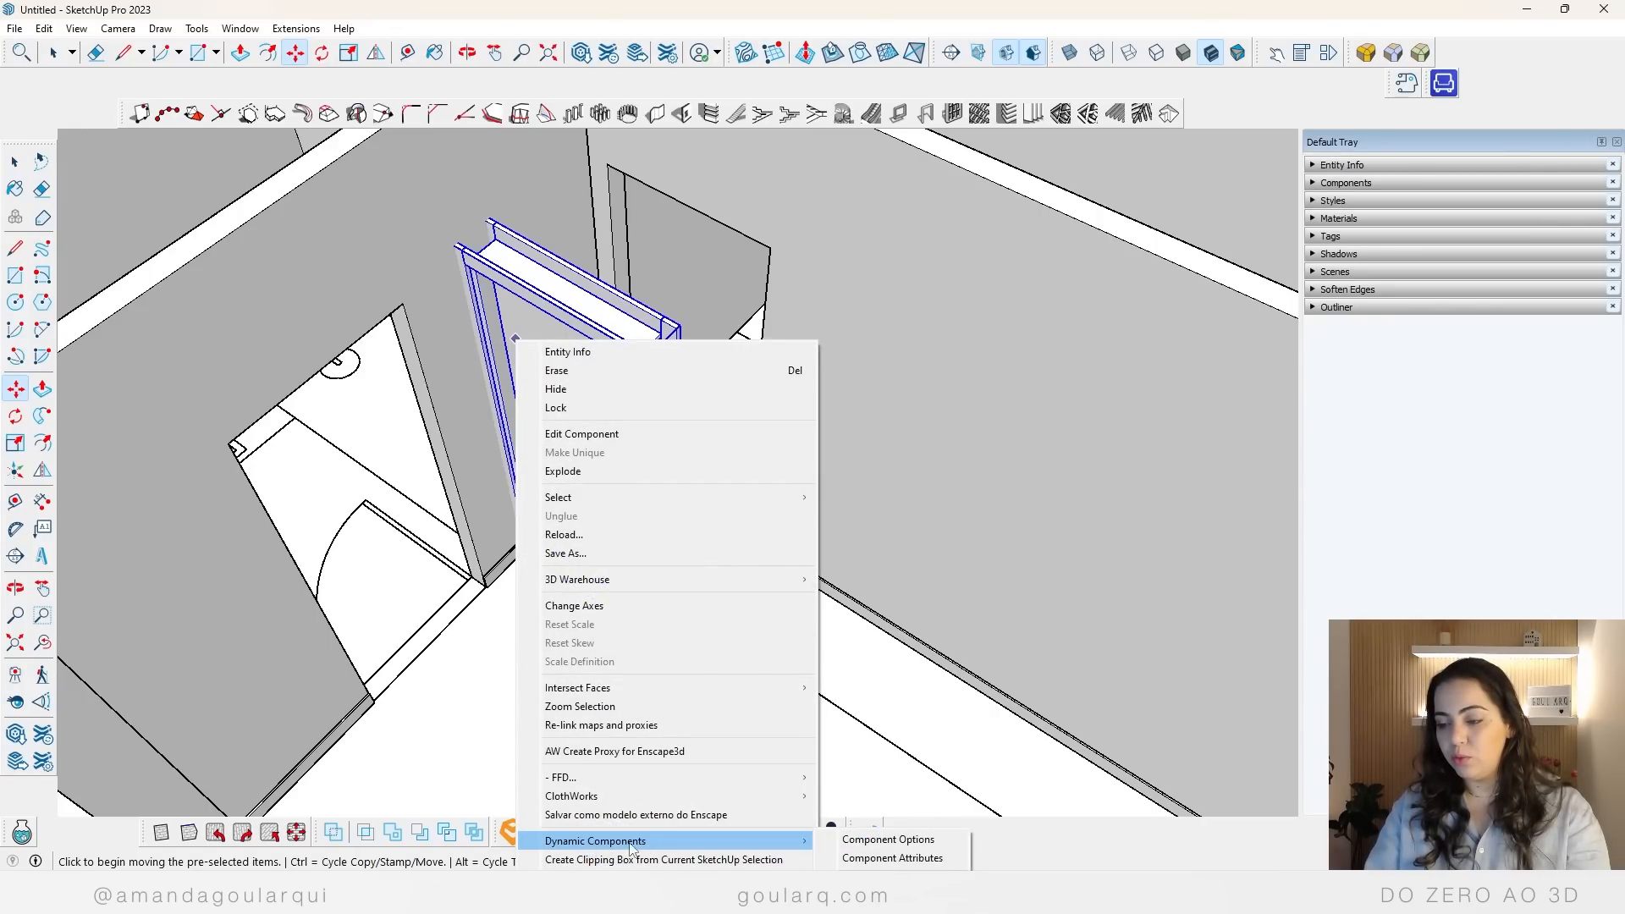
click(889, 841)
drag(1069, 198, 286, 207)
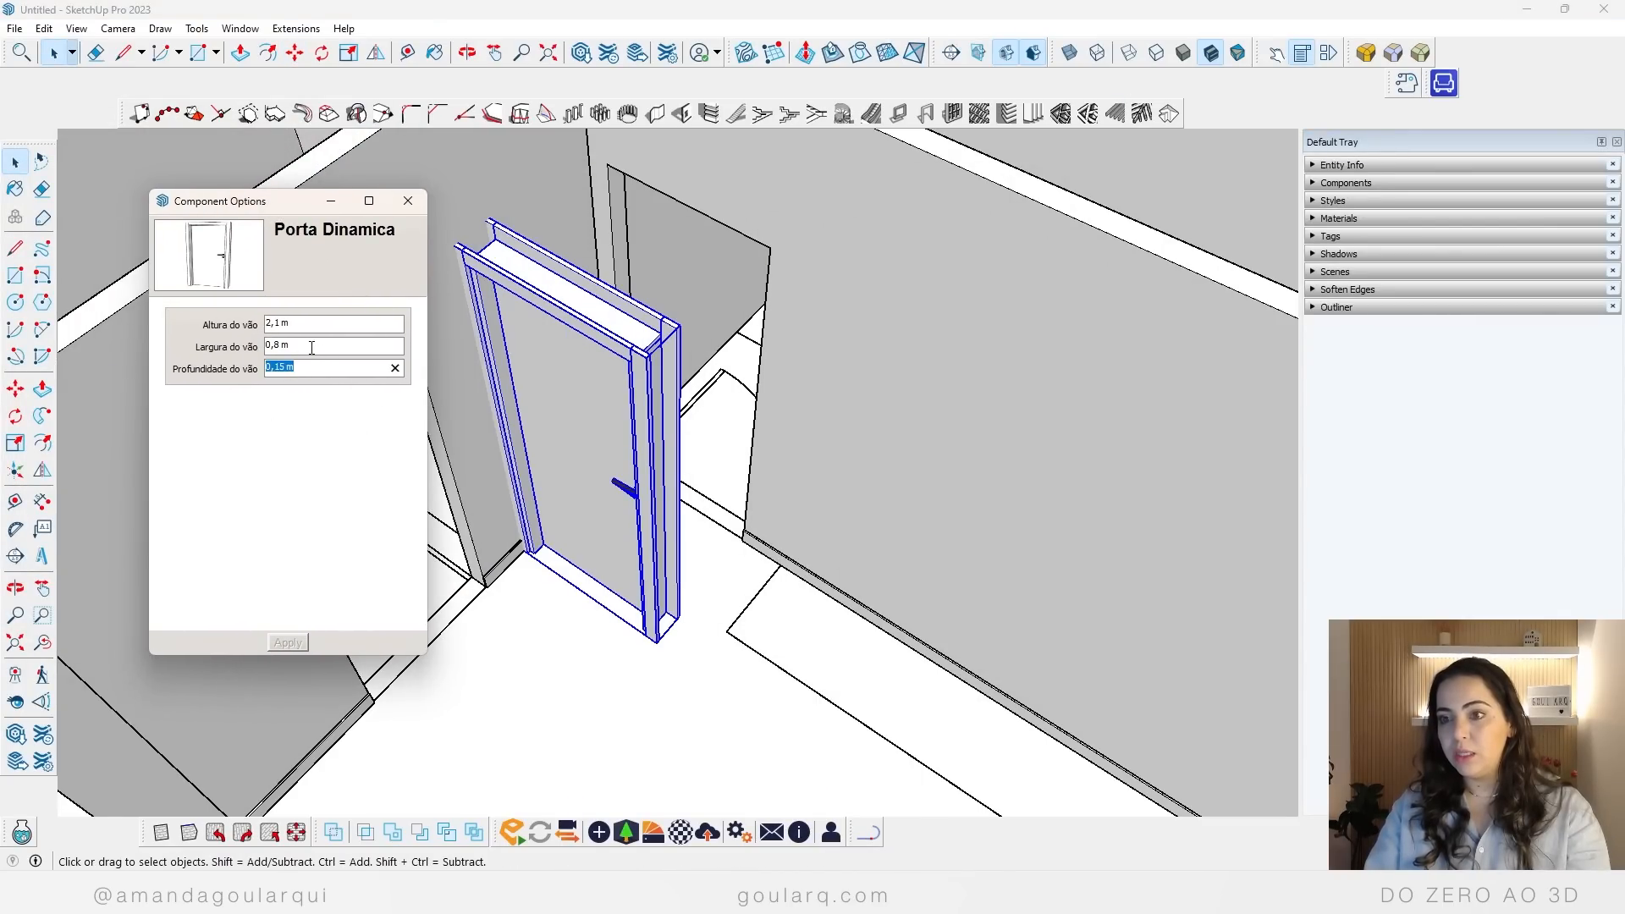
click(311, 348)
click(313, 324)
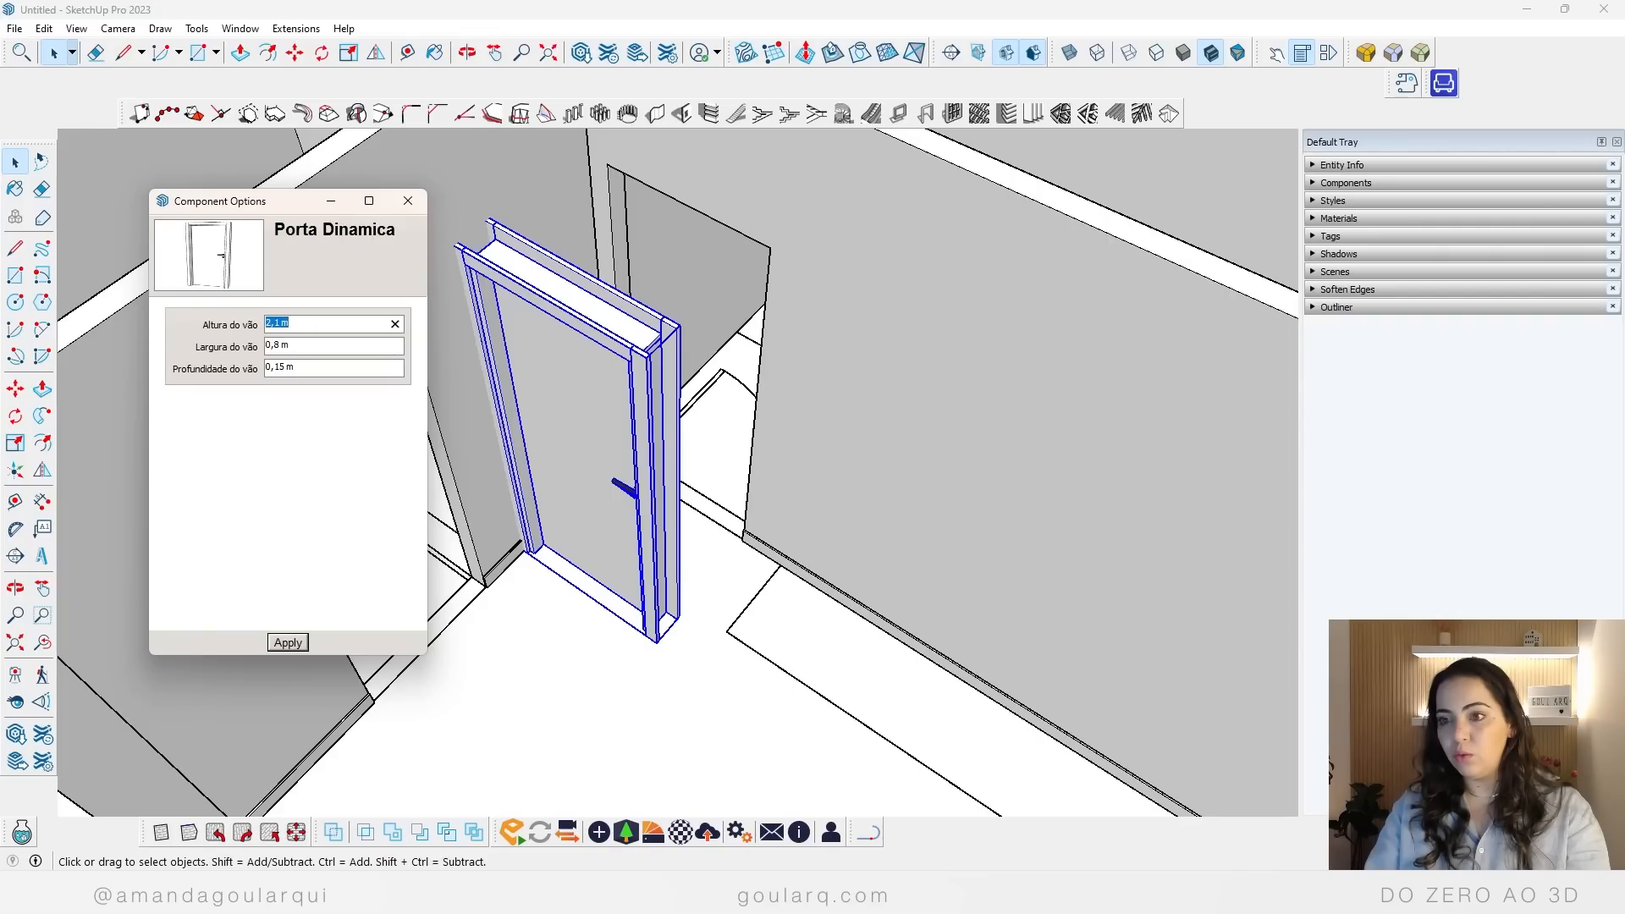
click(304, 346)
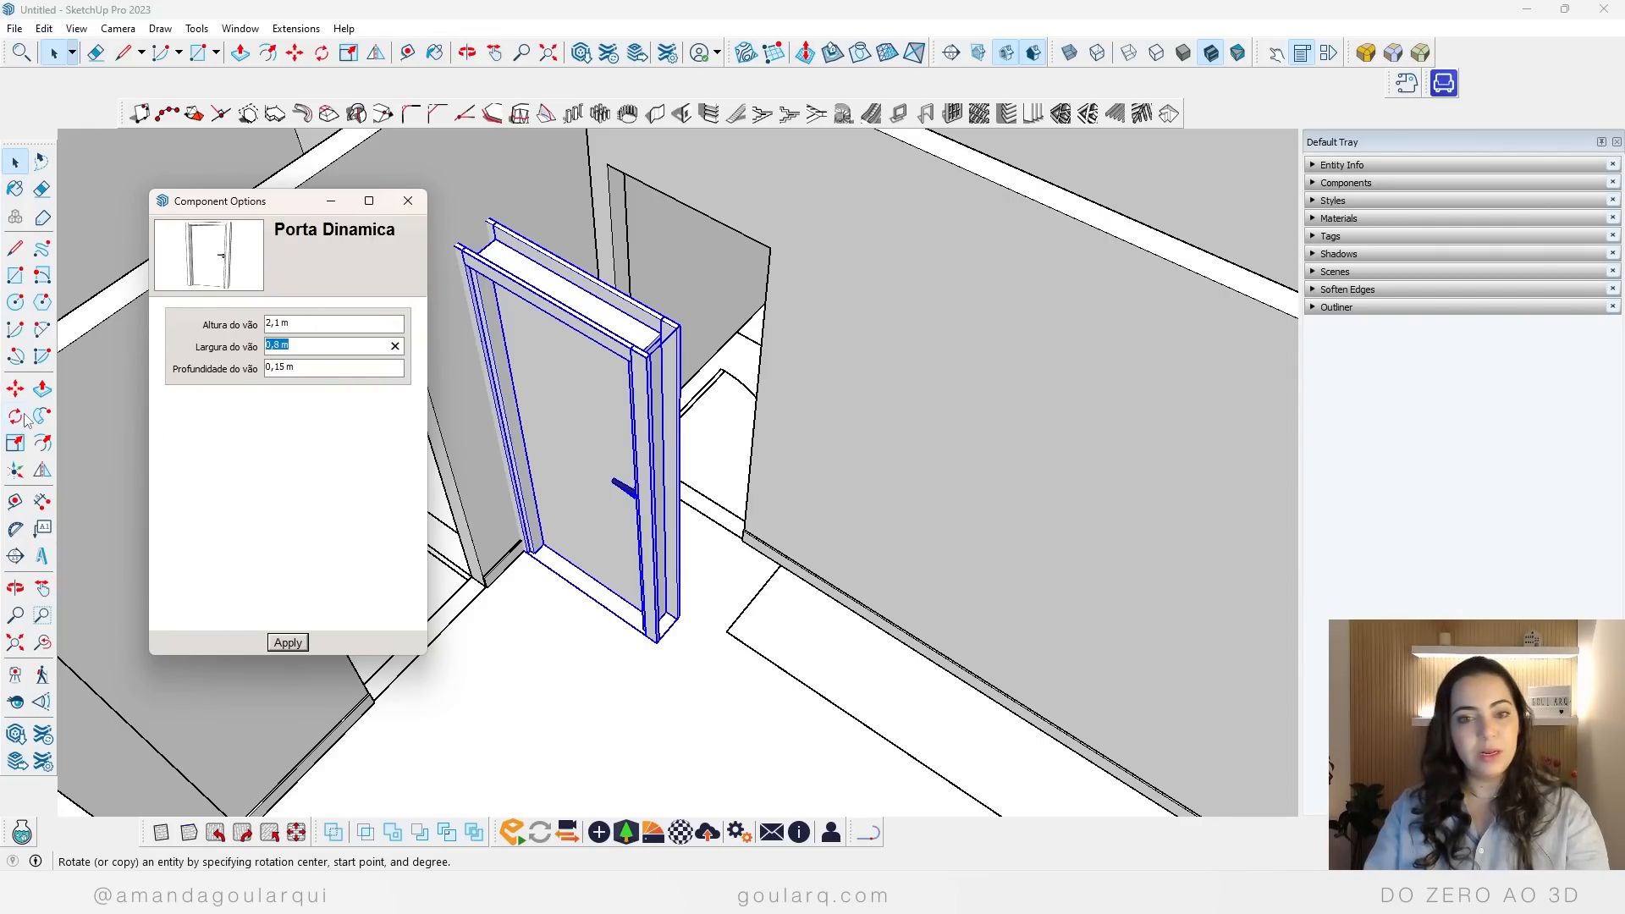
Step: Open the door's opening depth field and compare the wall thicknesses at the entrance and bedroom doorways
click(323, 367)
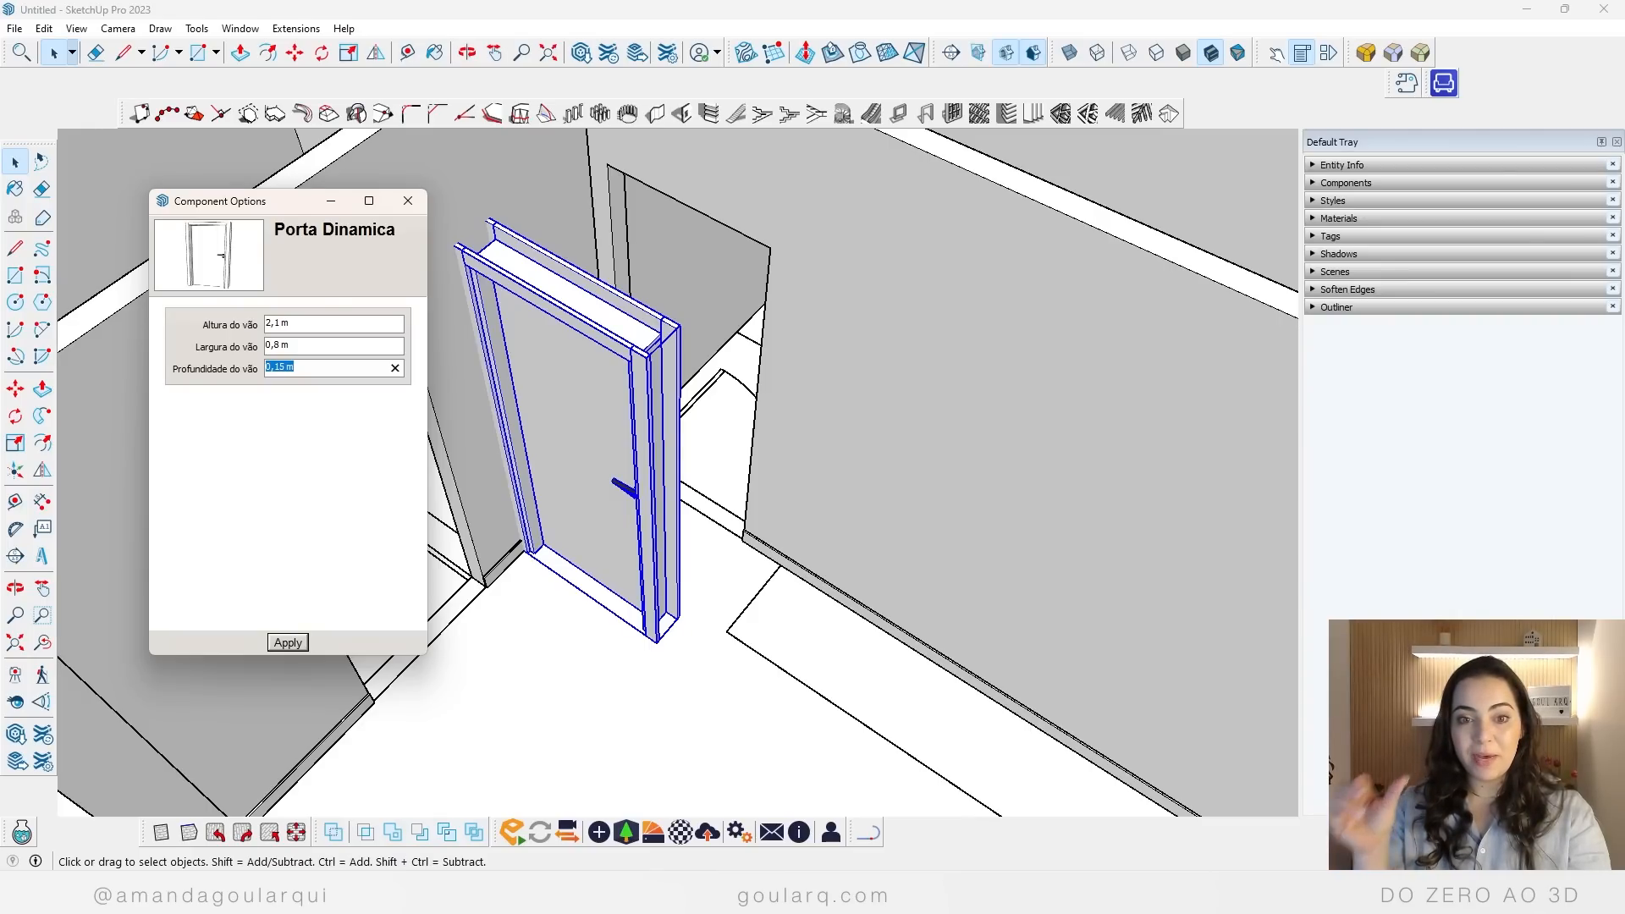
scroll(669, 524, down, 10)
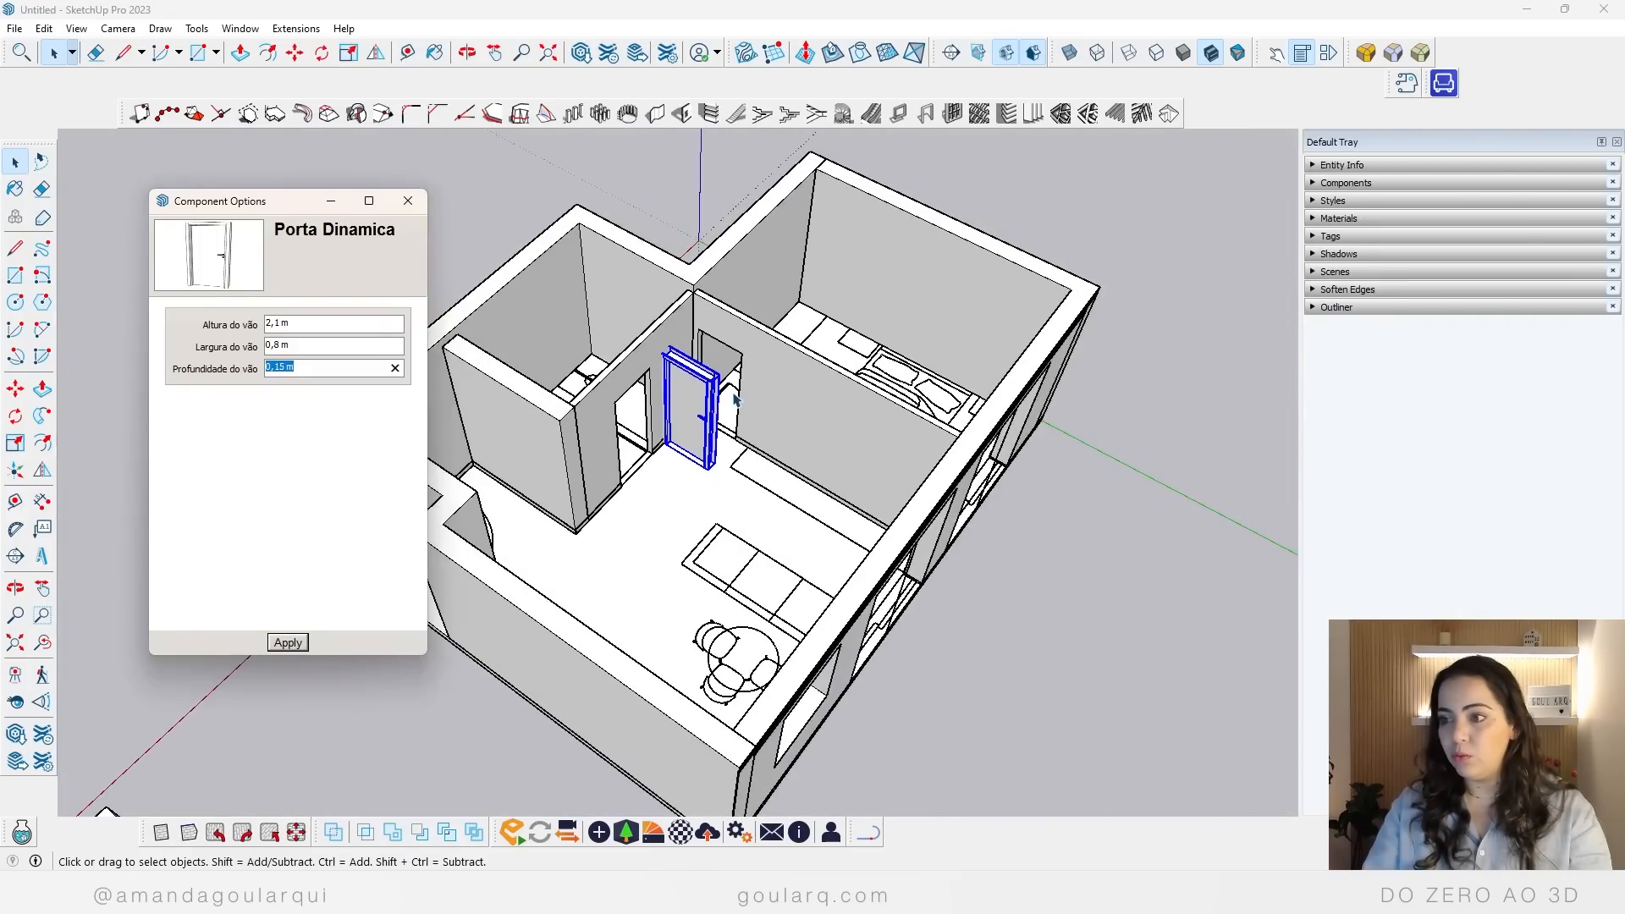
scroll(508, 520, up, 5)
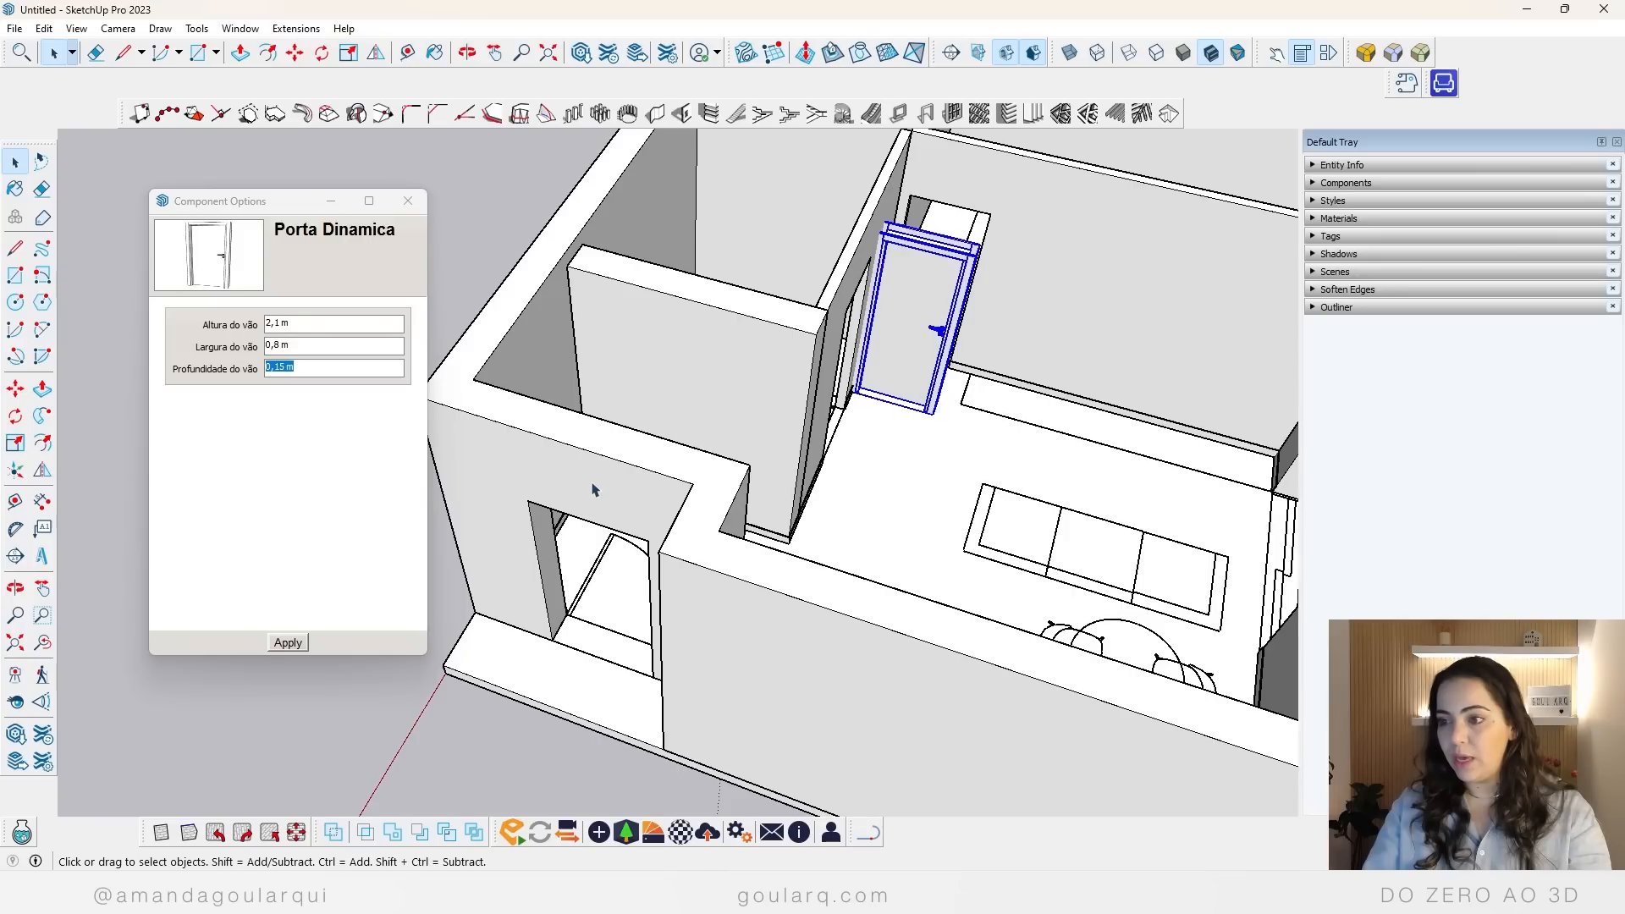
click(580, 476)
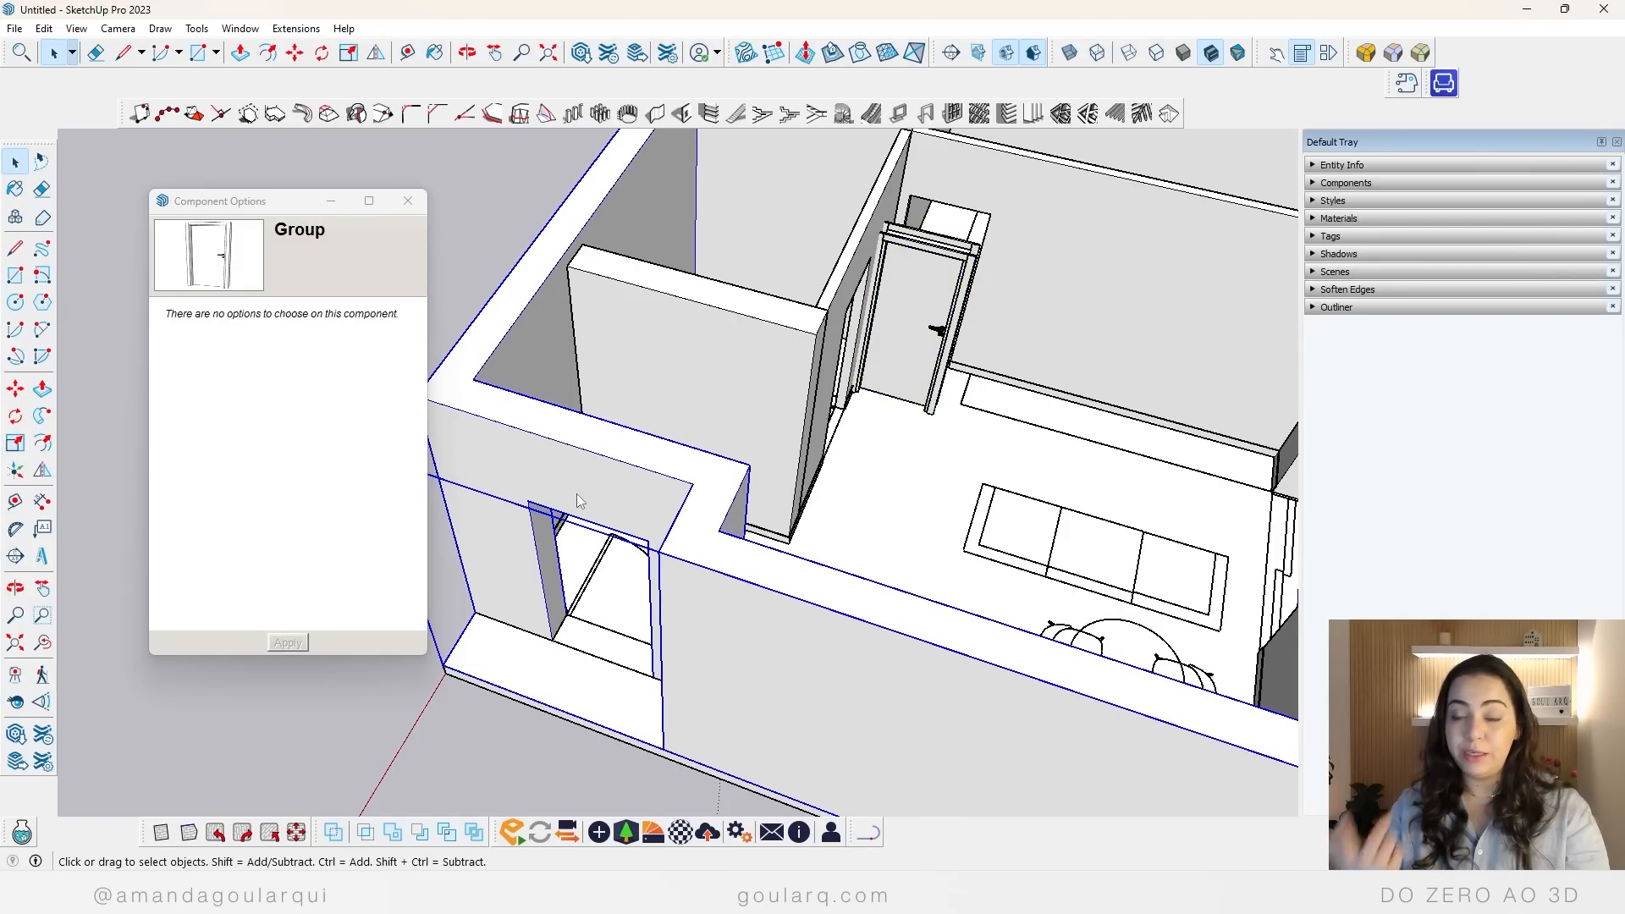
click(1041, 195)
scroll(653, 460, down, 3)
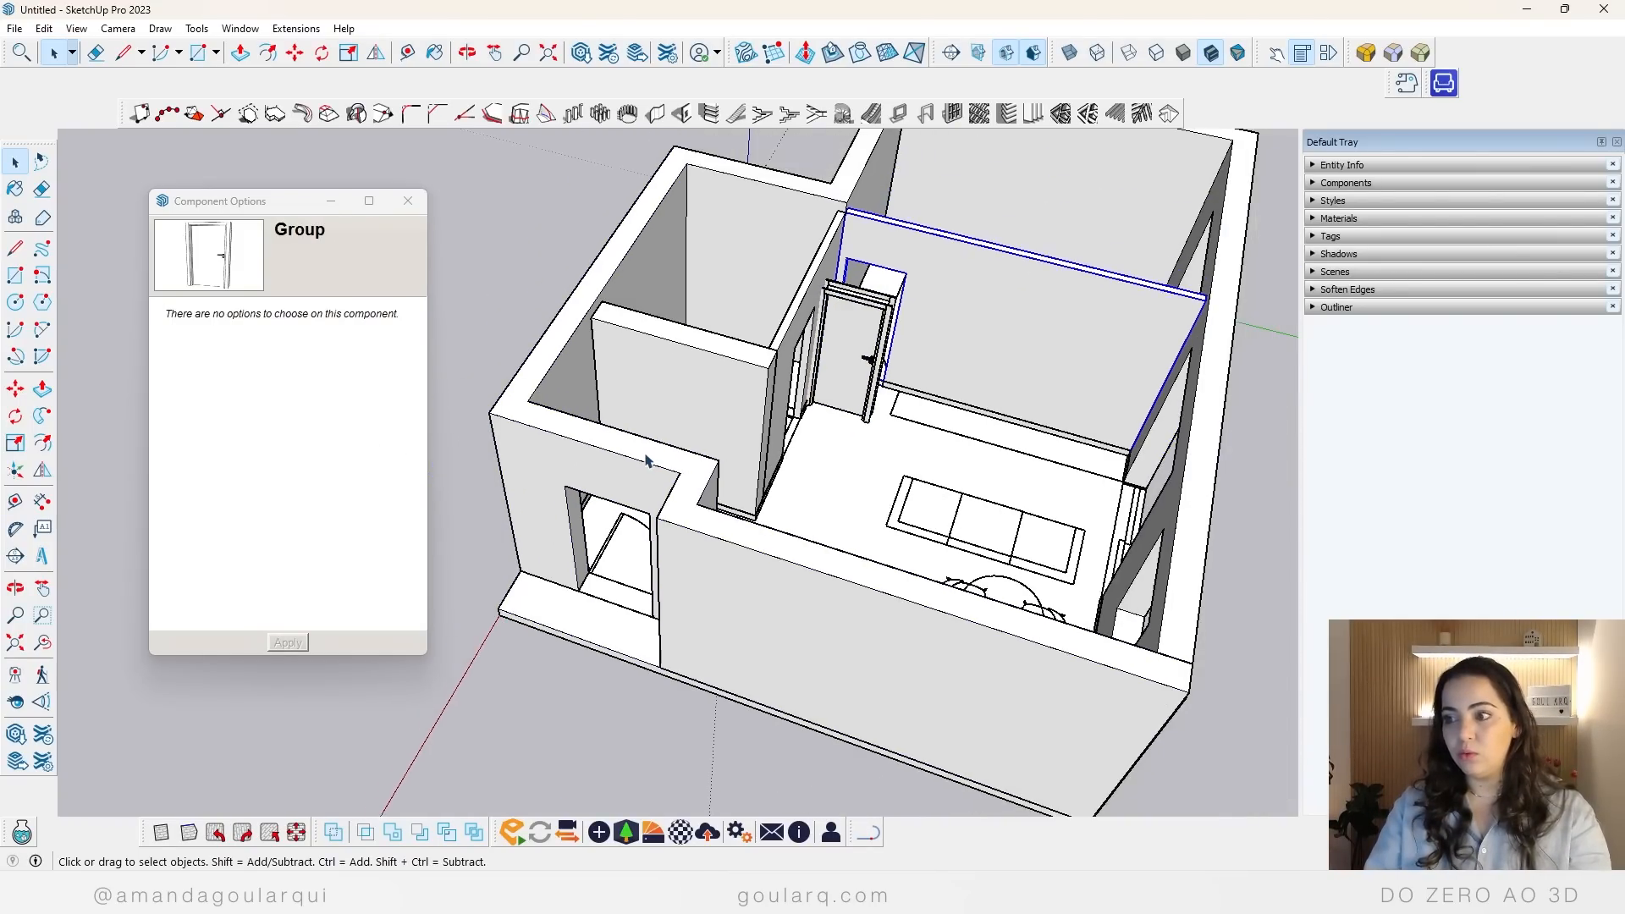
scroll(918, 345, up, 5)
Step: Select the dynamic door for moving and examine the bedroom doorway's floor corners and the door frame's base from both sides
click(699, 387)
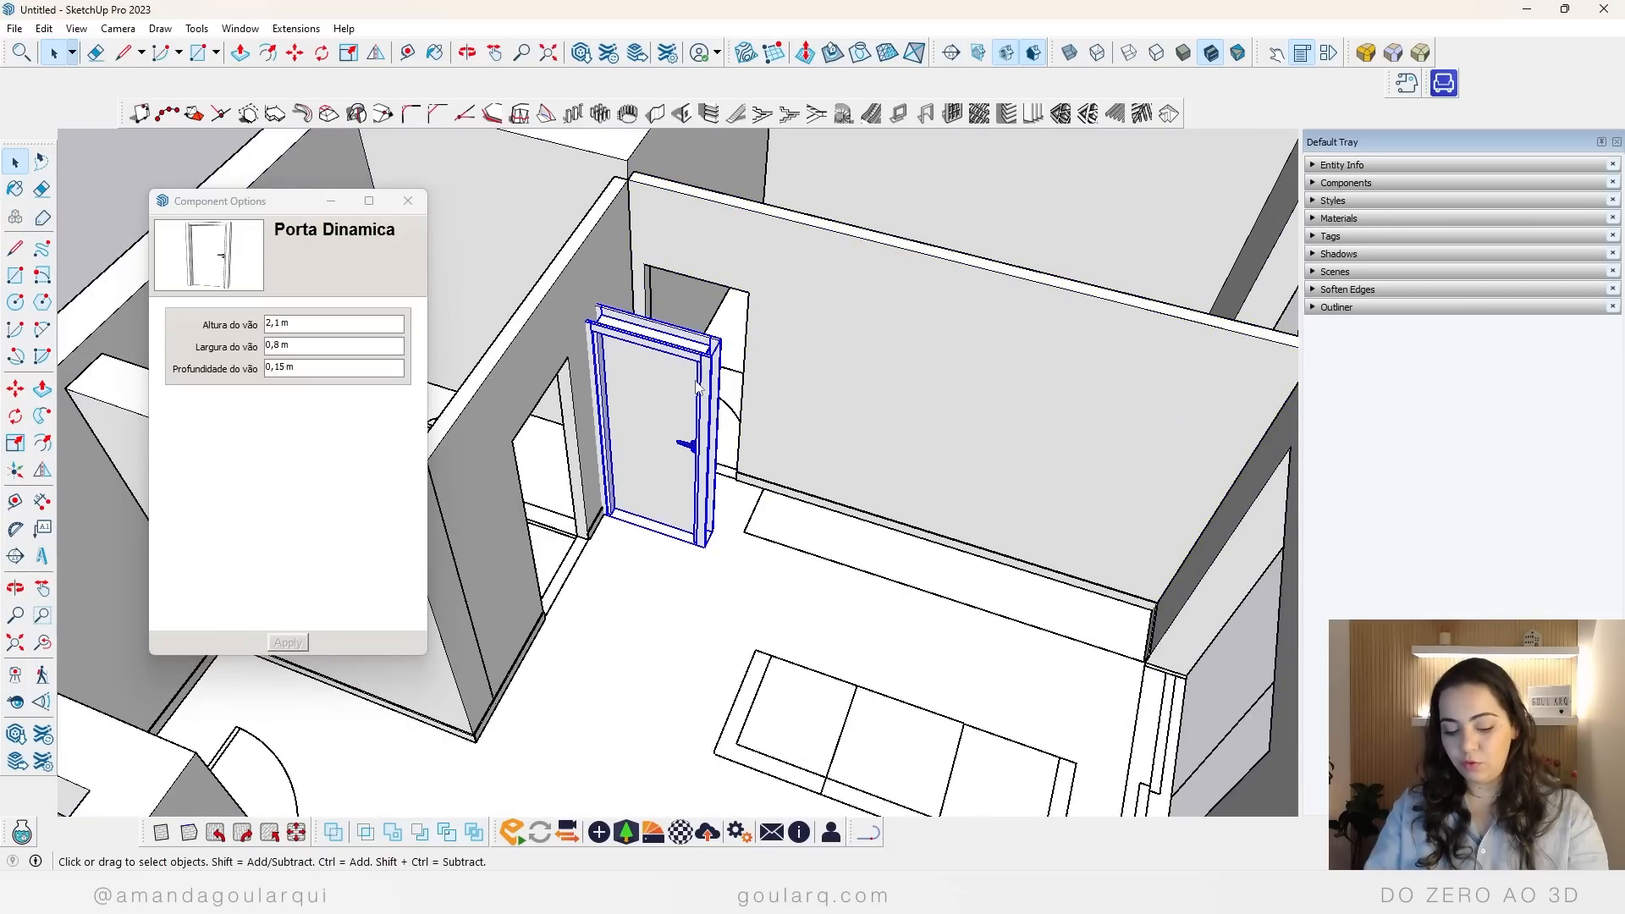
key(m)
scroll(847, 569, up, 5)
scroll(781, 495, down, 2)
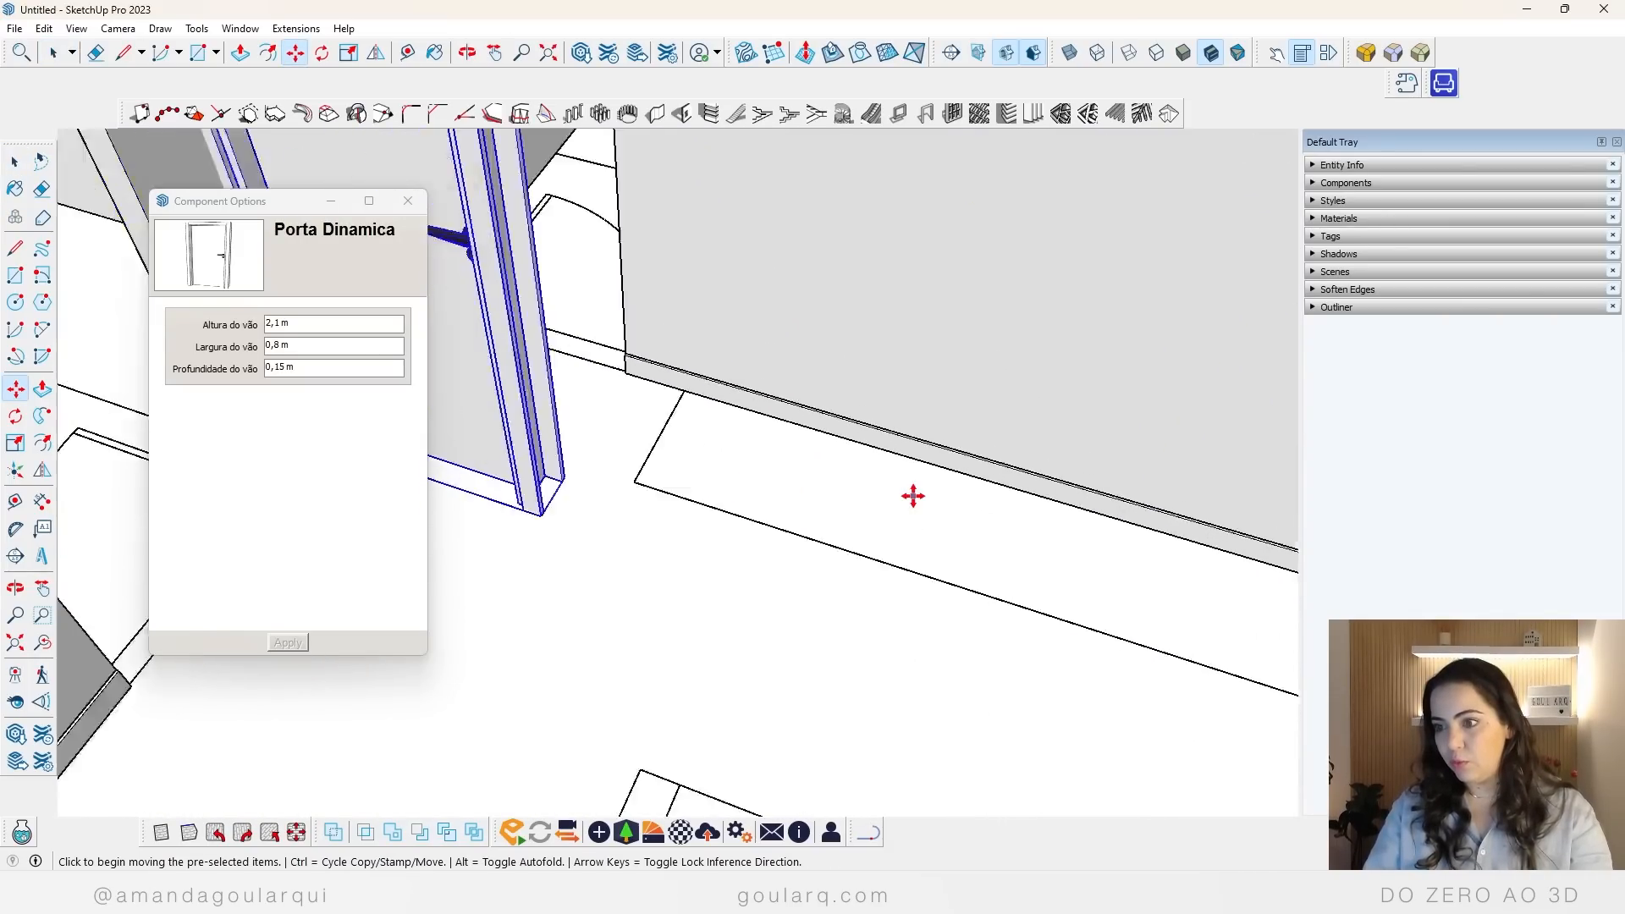
middle_drag(919, 508, 687, 562)
scroll(745, 457, up, 5)
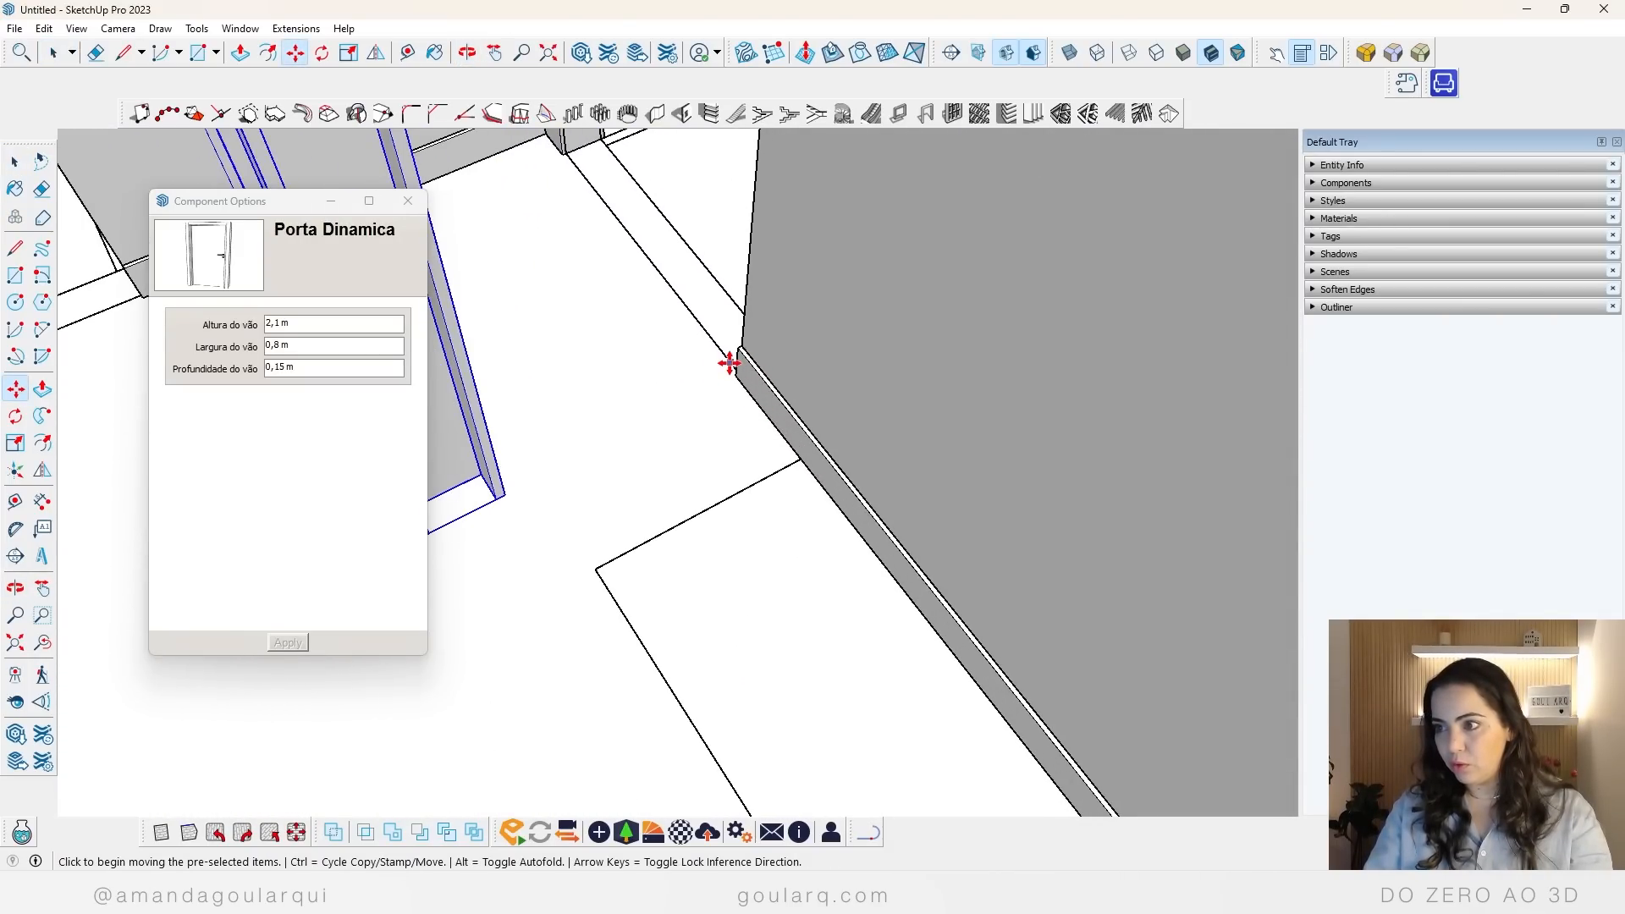
scroll(772, 410, down, 2)
scroll(642, 211, up, 4)
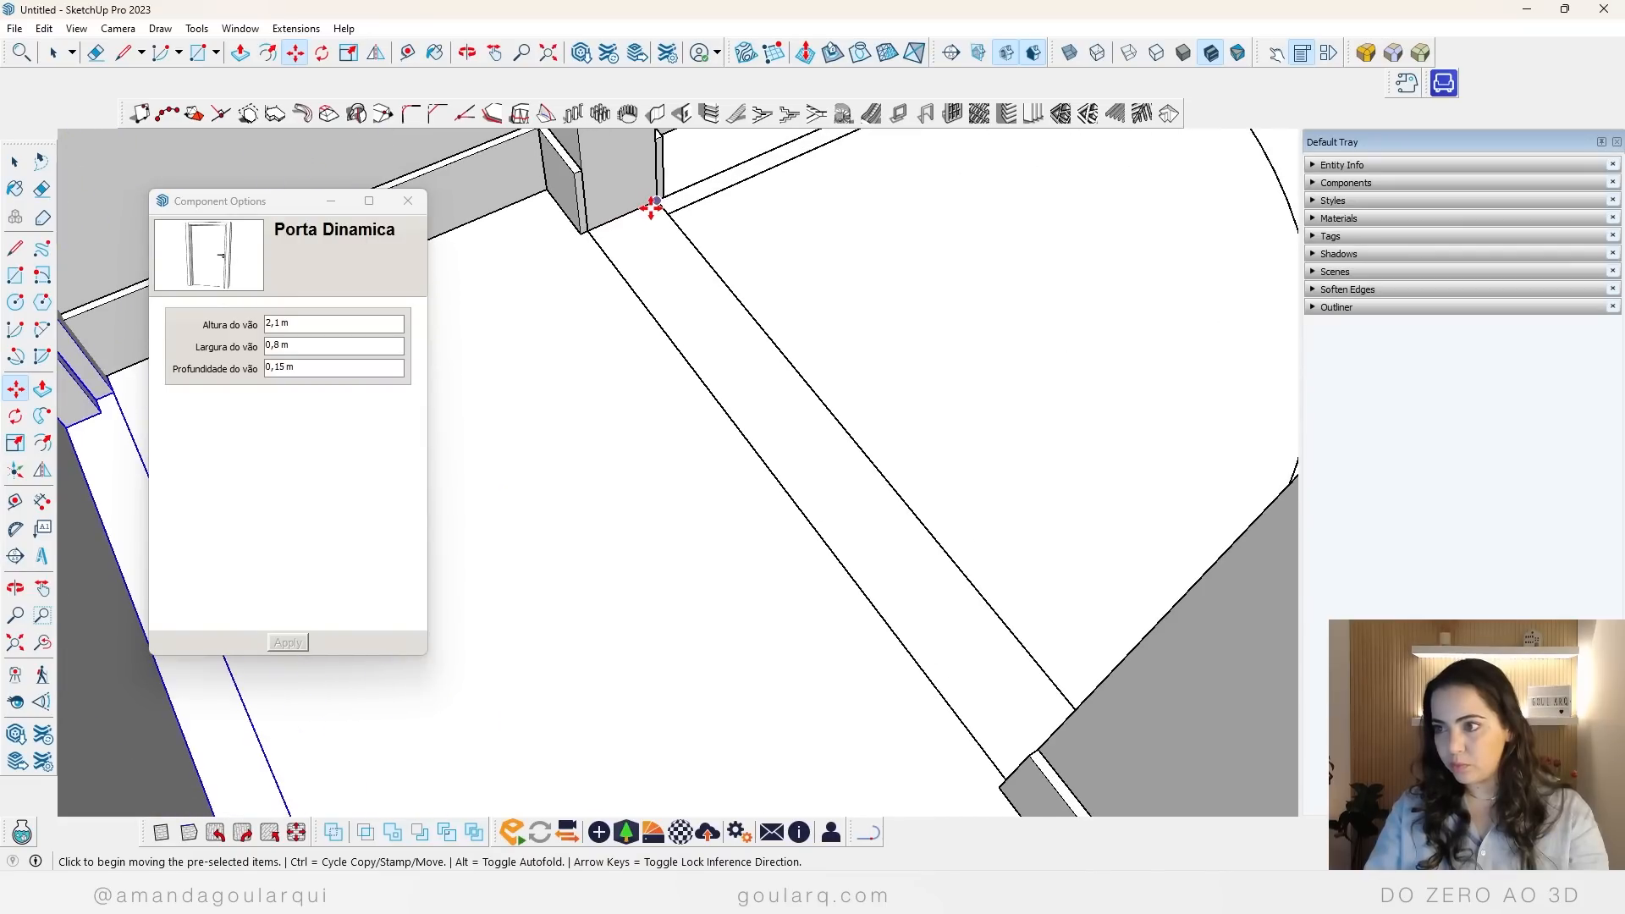
scroll(653, 207, down, 5)
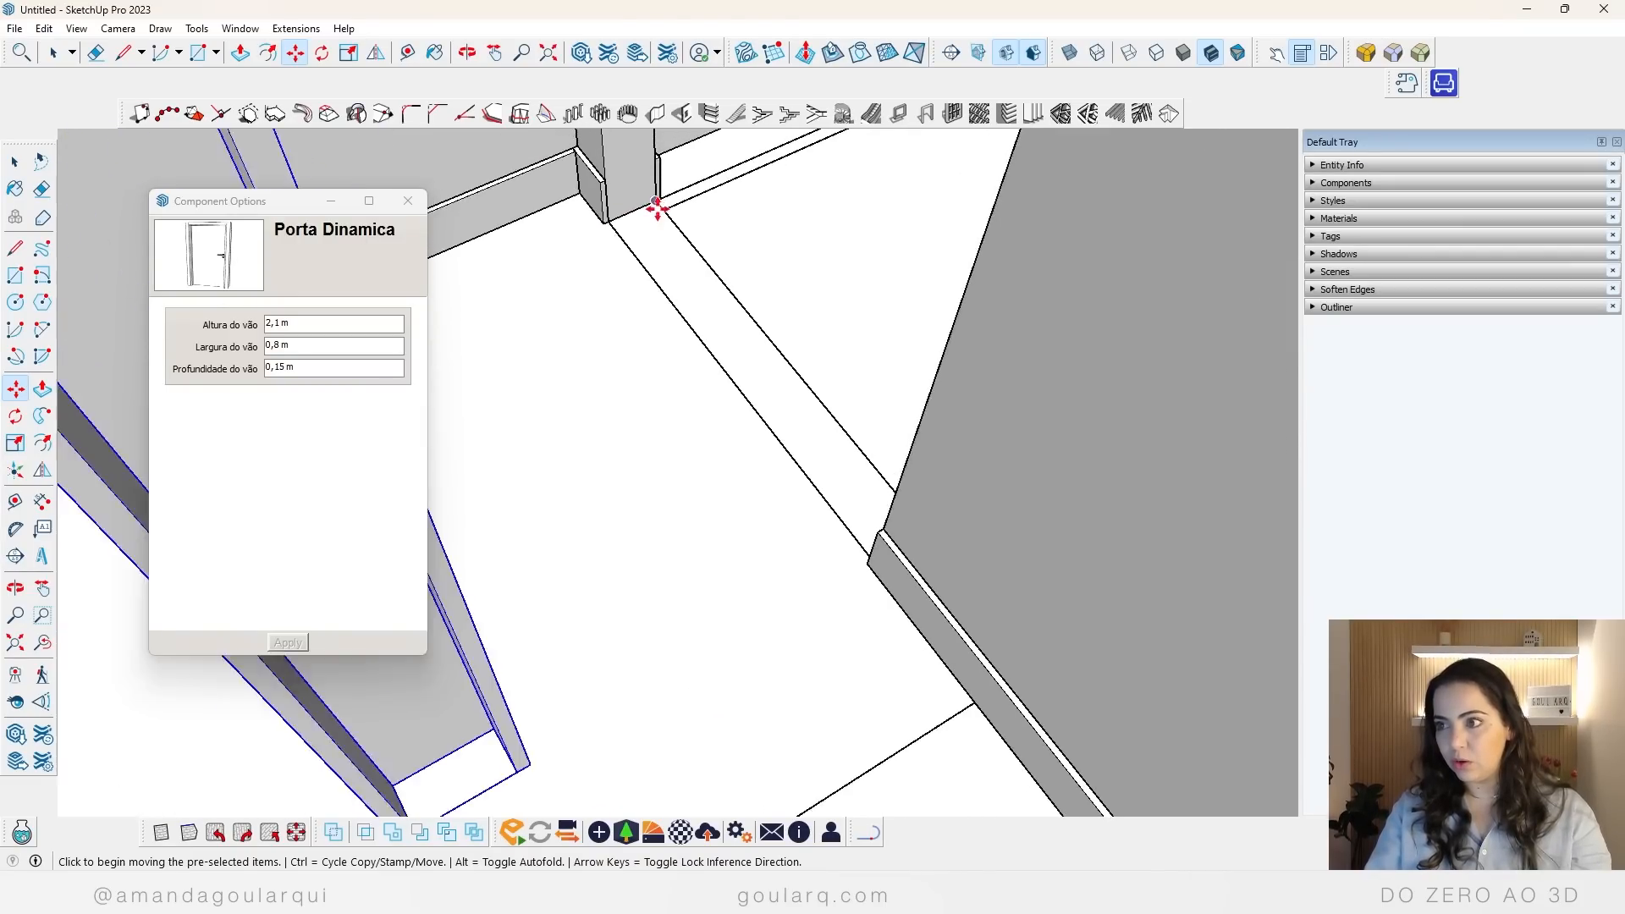
middle_drag(785, 361, 1008, 519)
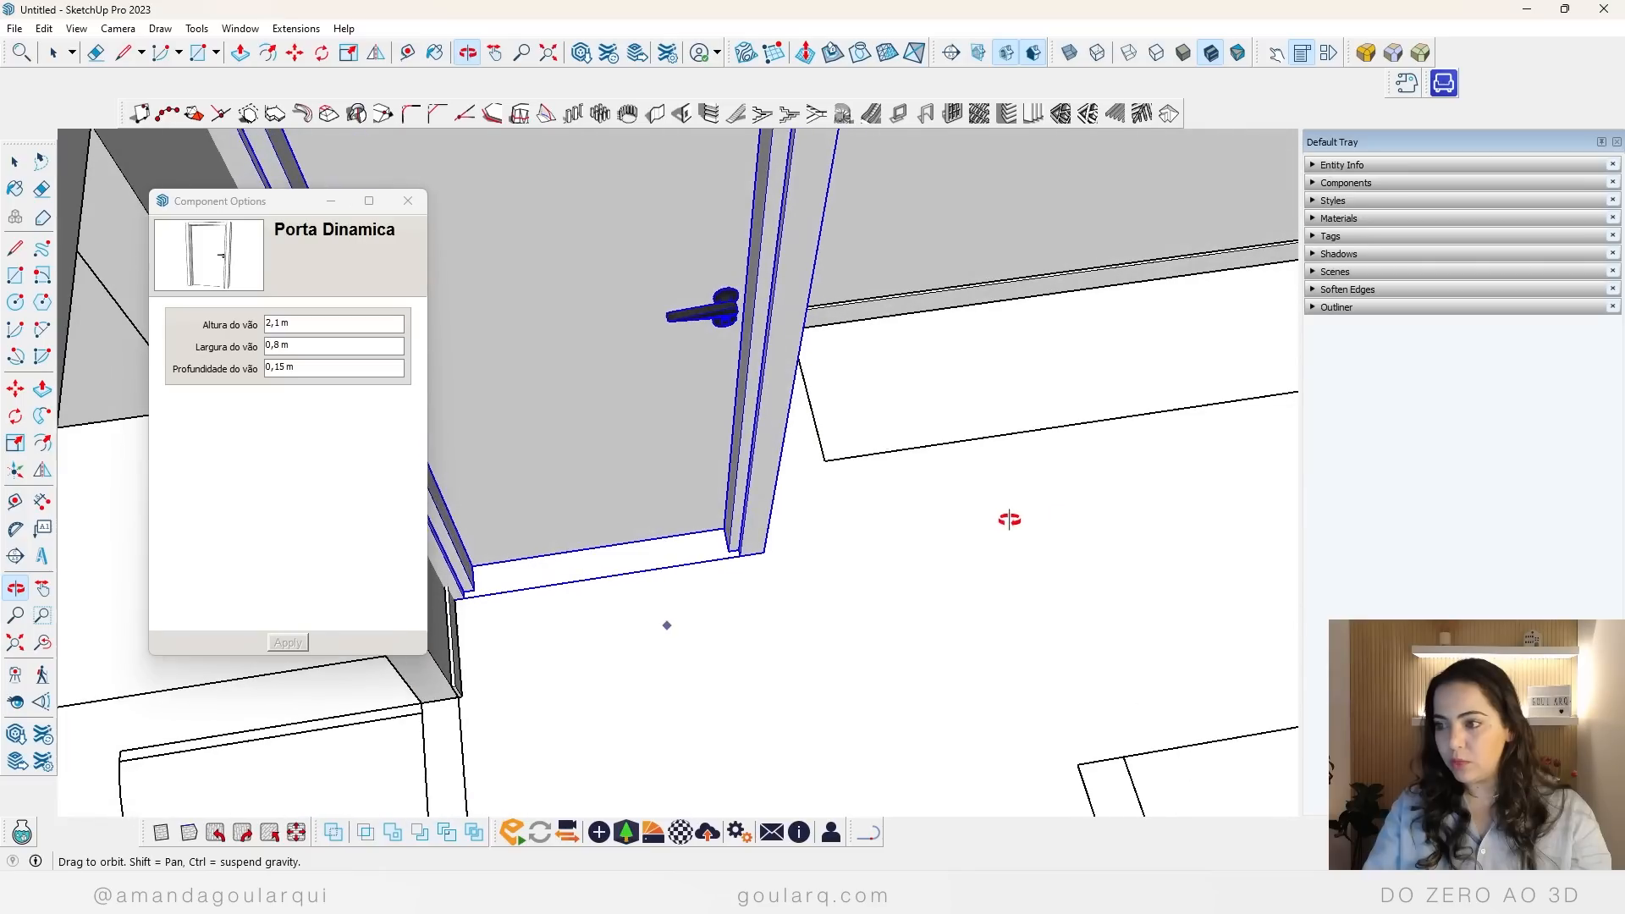
click(743, 623)
click(1068, 504)
middle_drag(1041, 421, 936, 440)
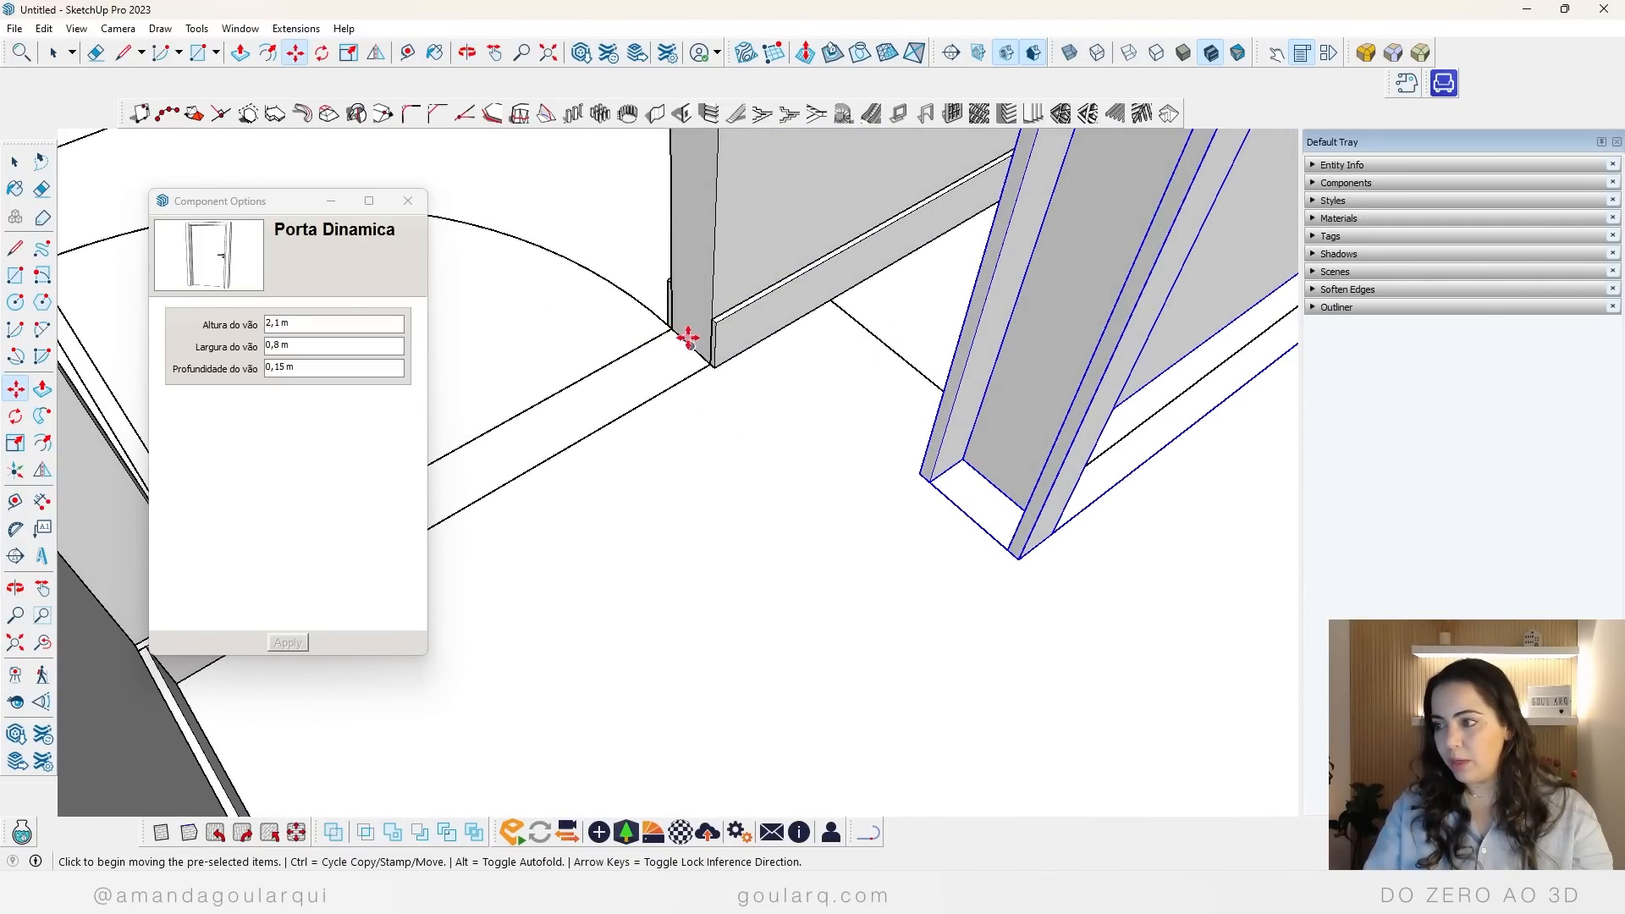
Step: Clear the Component Options window from the doorway and move the door by its inner frame corner onto the bedroom doorway's floor corner
drag(278, 203, 1295, 304)
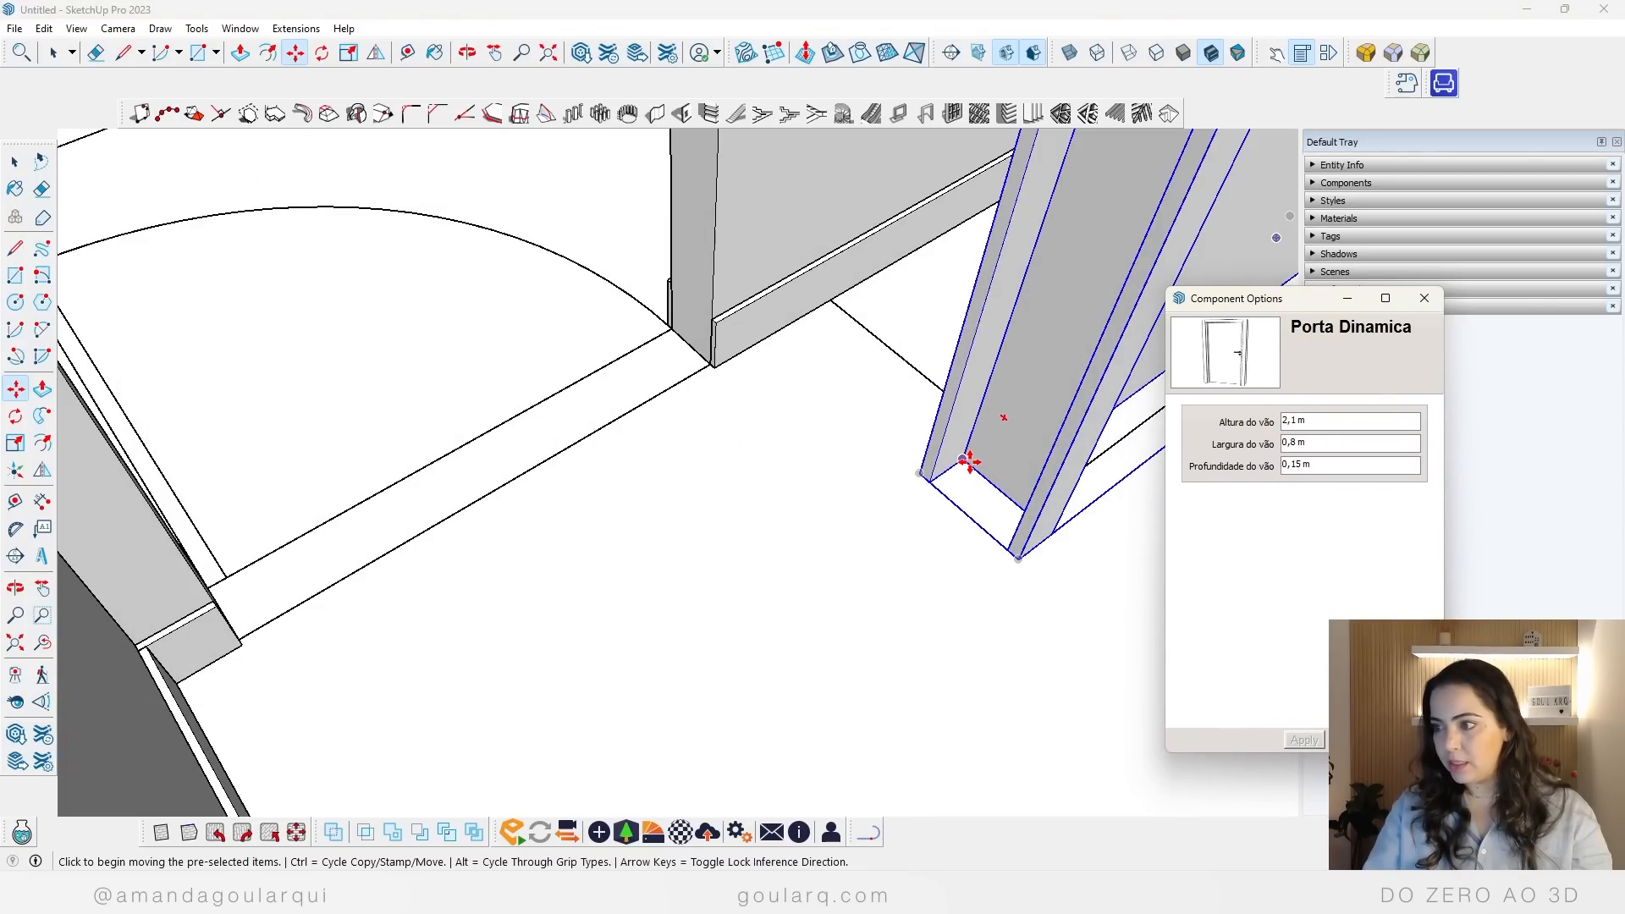
middle_drag(969, 461, 821, 678)
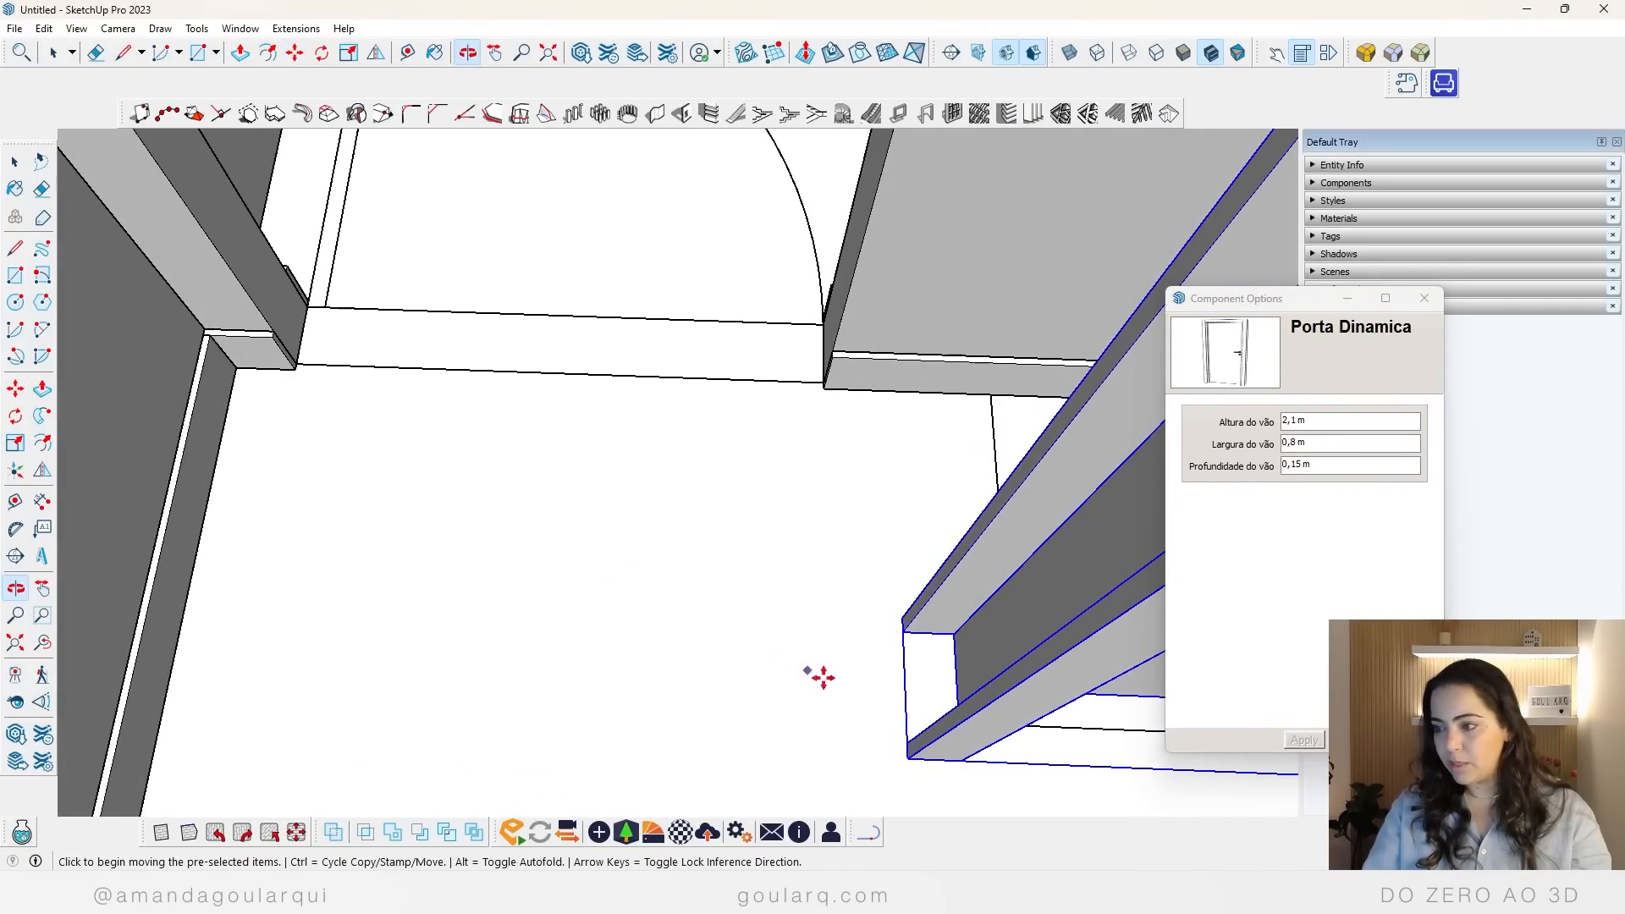
click(953, 634)
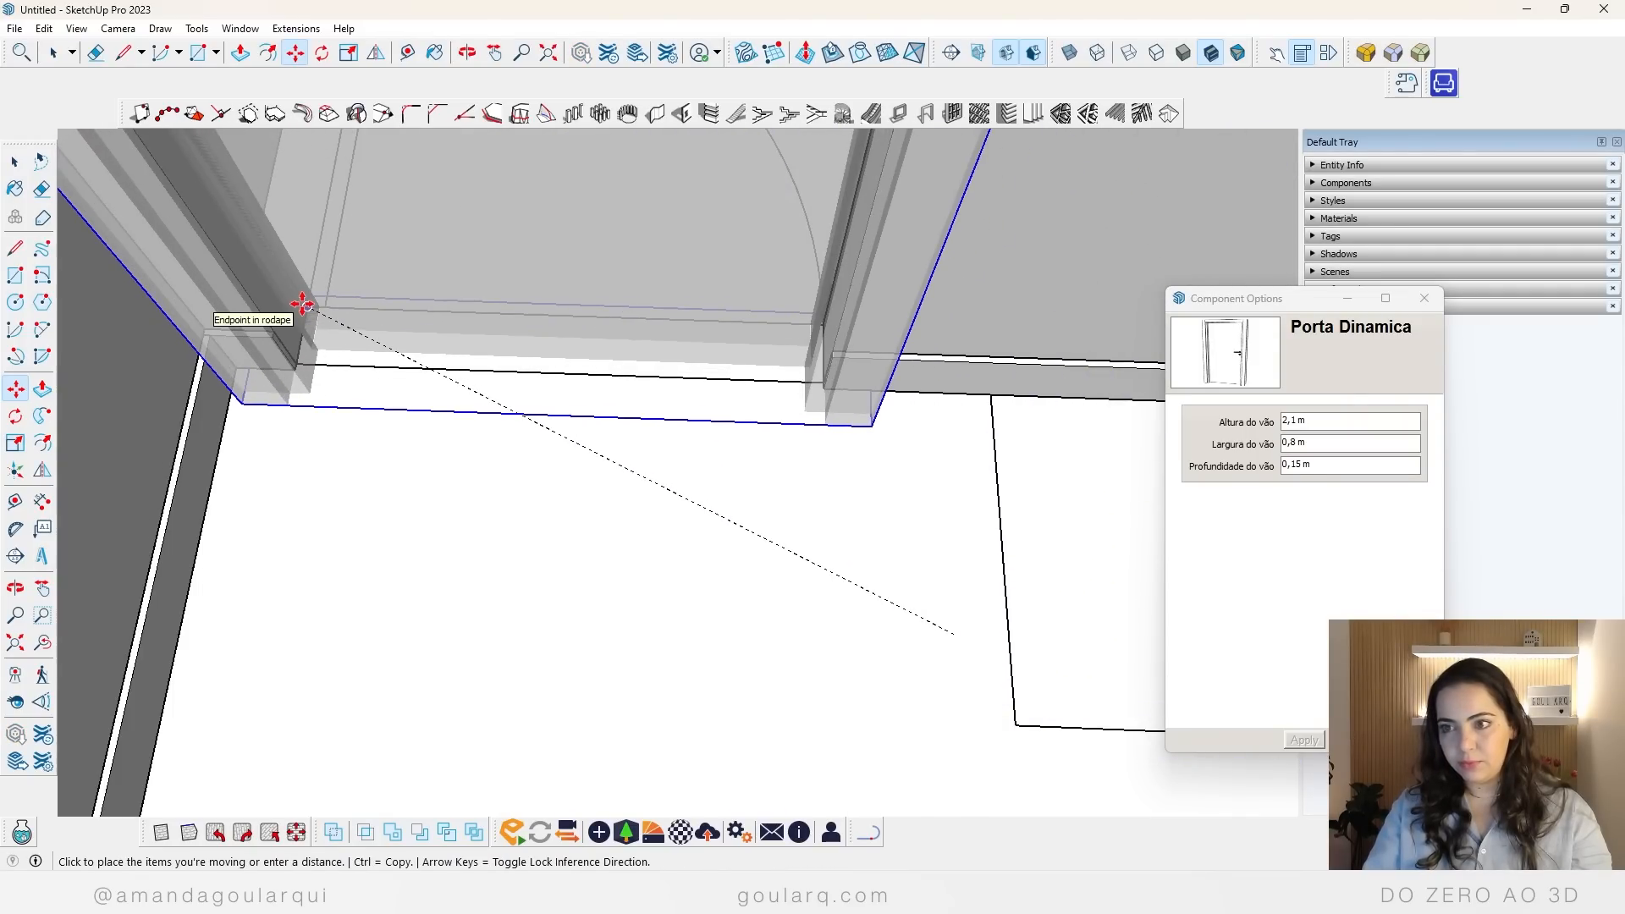
click(952, 634)
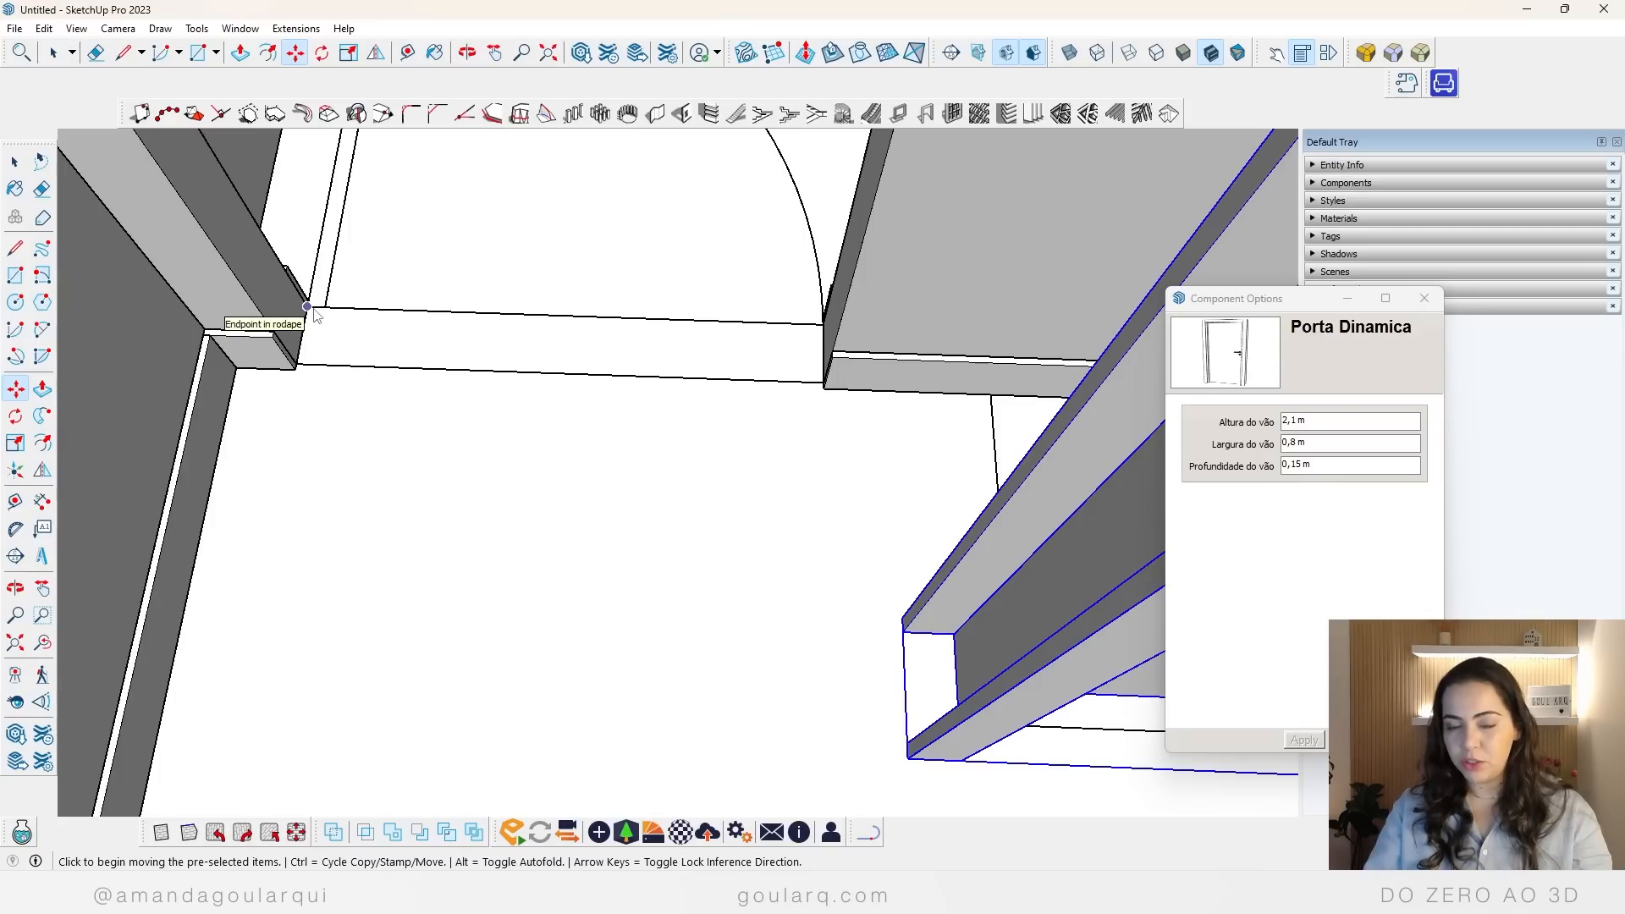
click(955, 634)
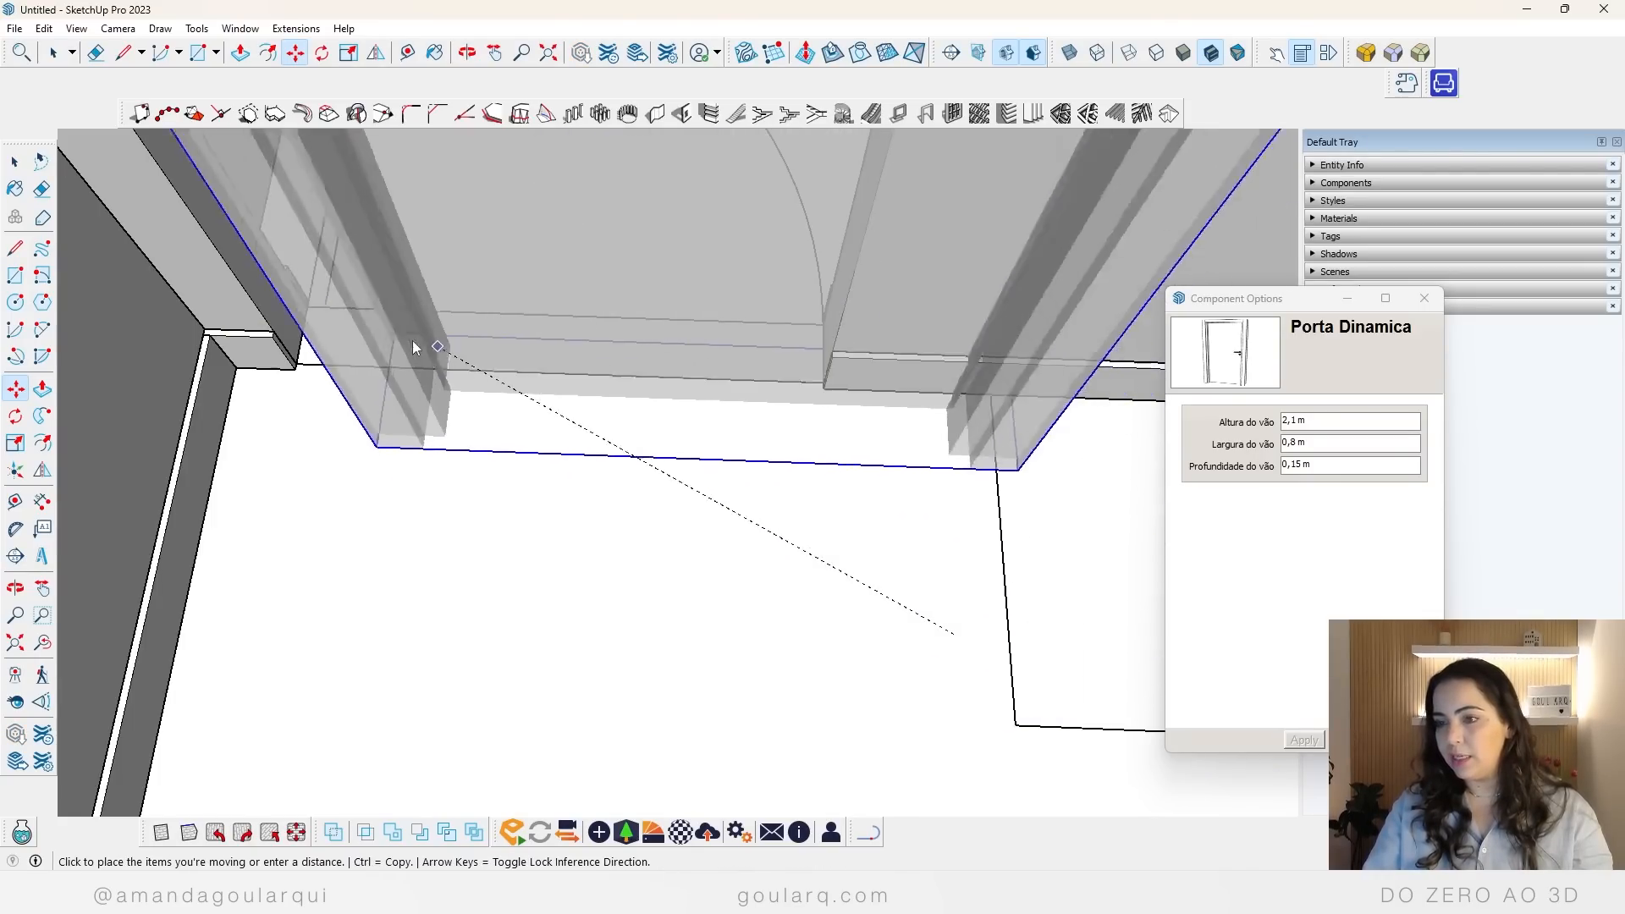
click(320, 326)
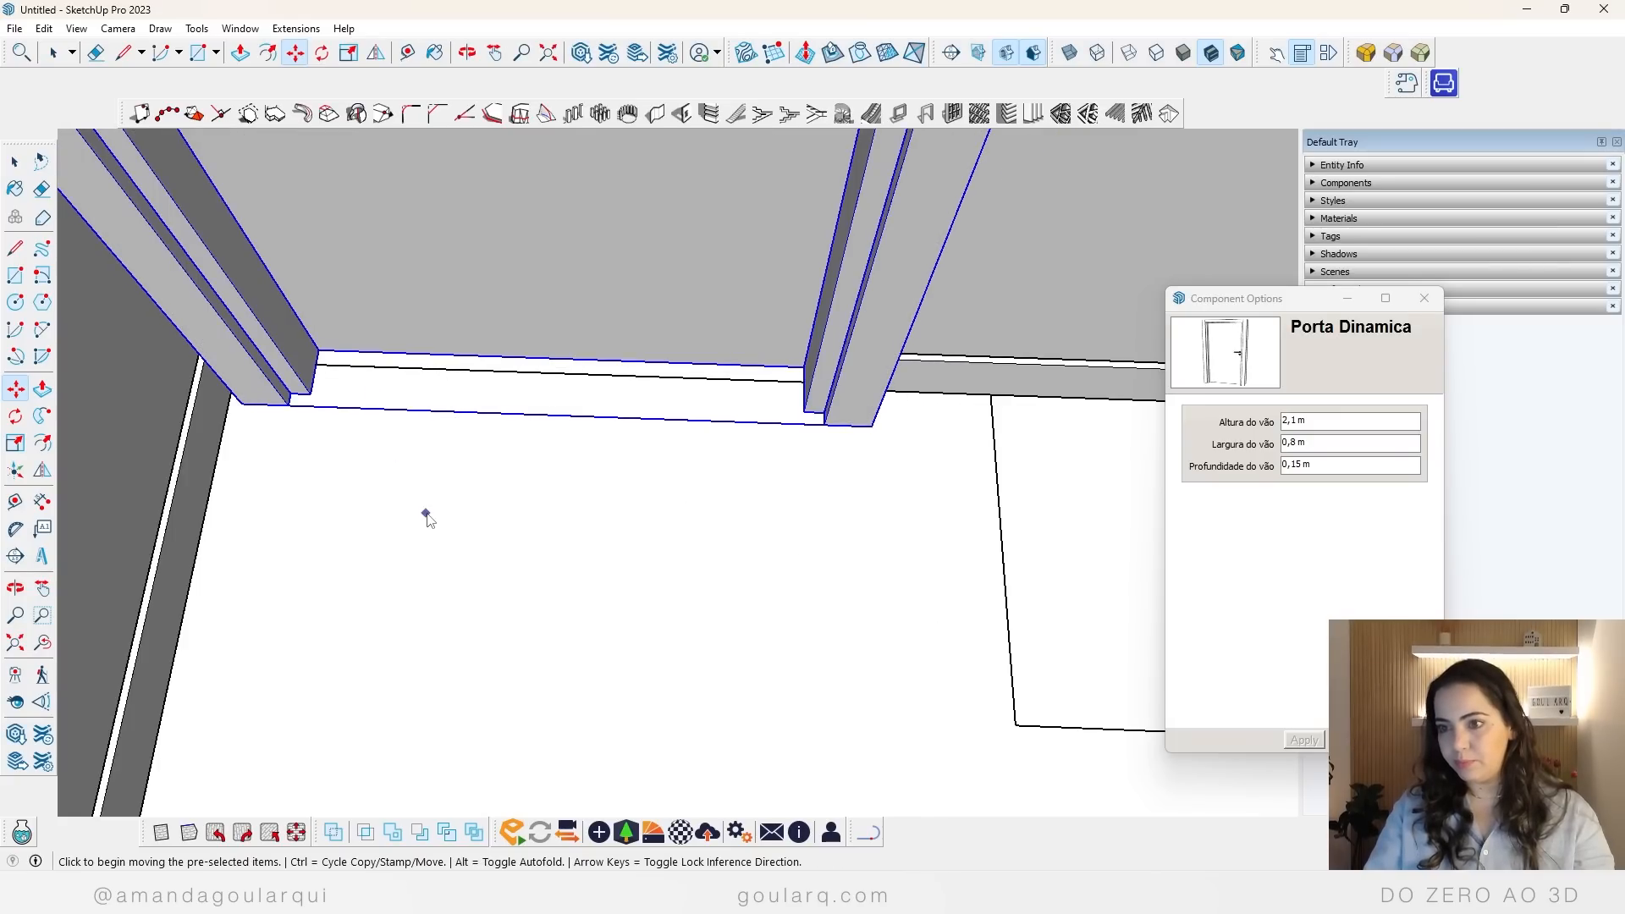
Step: Set the bedroom door's opening depth (Profundidade do vão) to 0,1 m
triple_click(1346, 464)
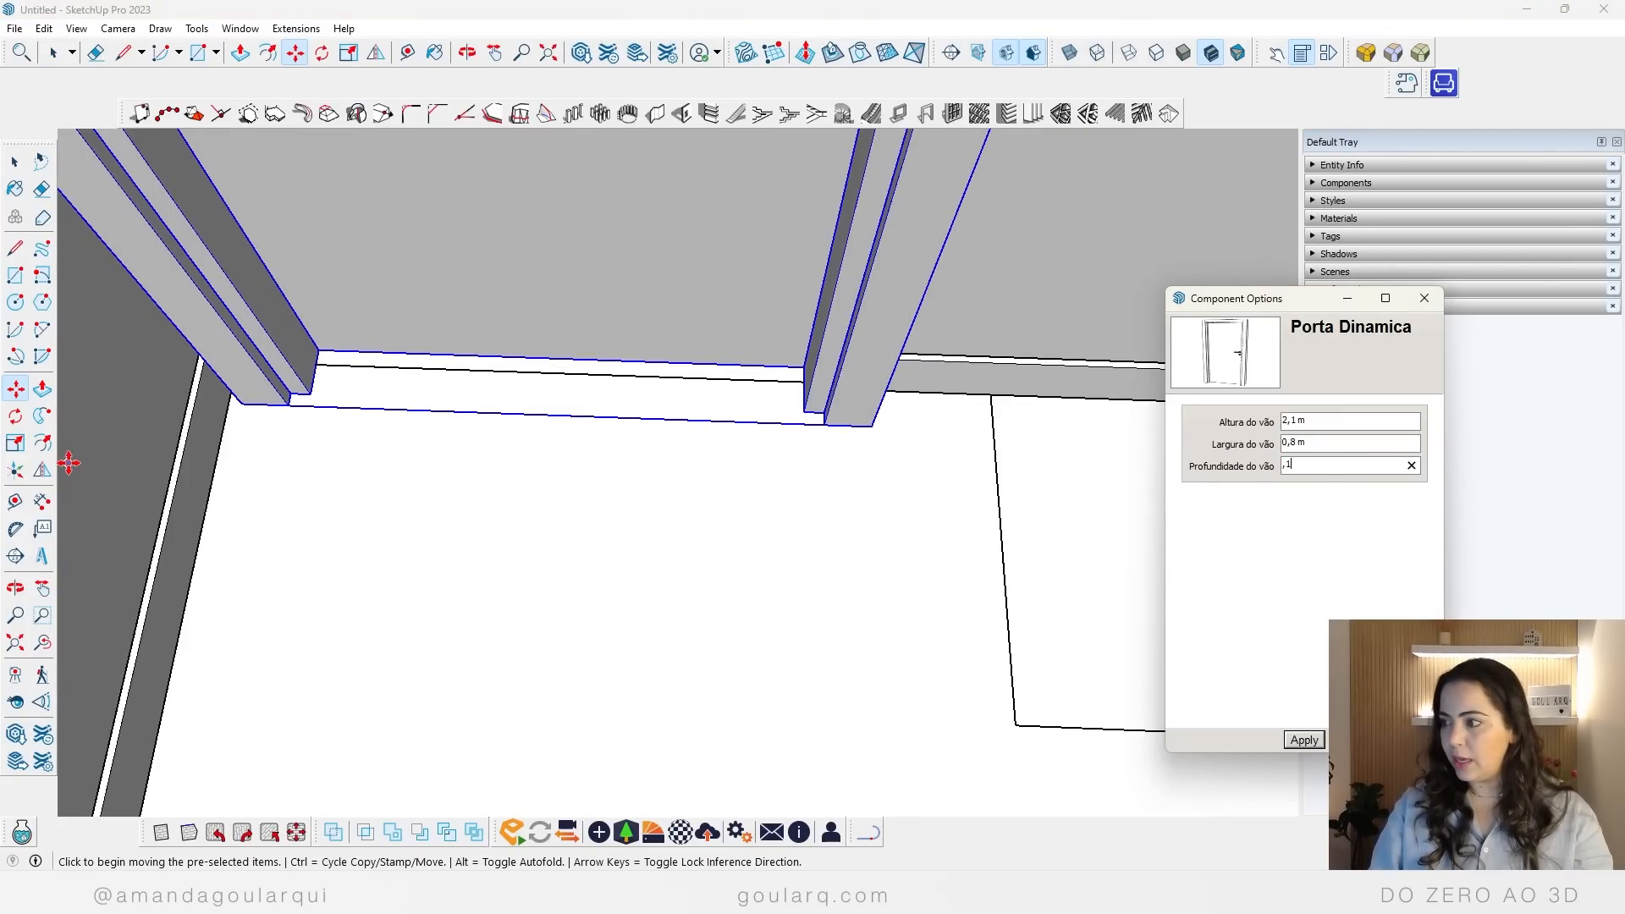
key(Return)
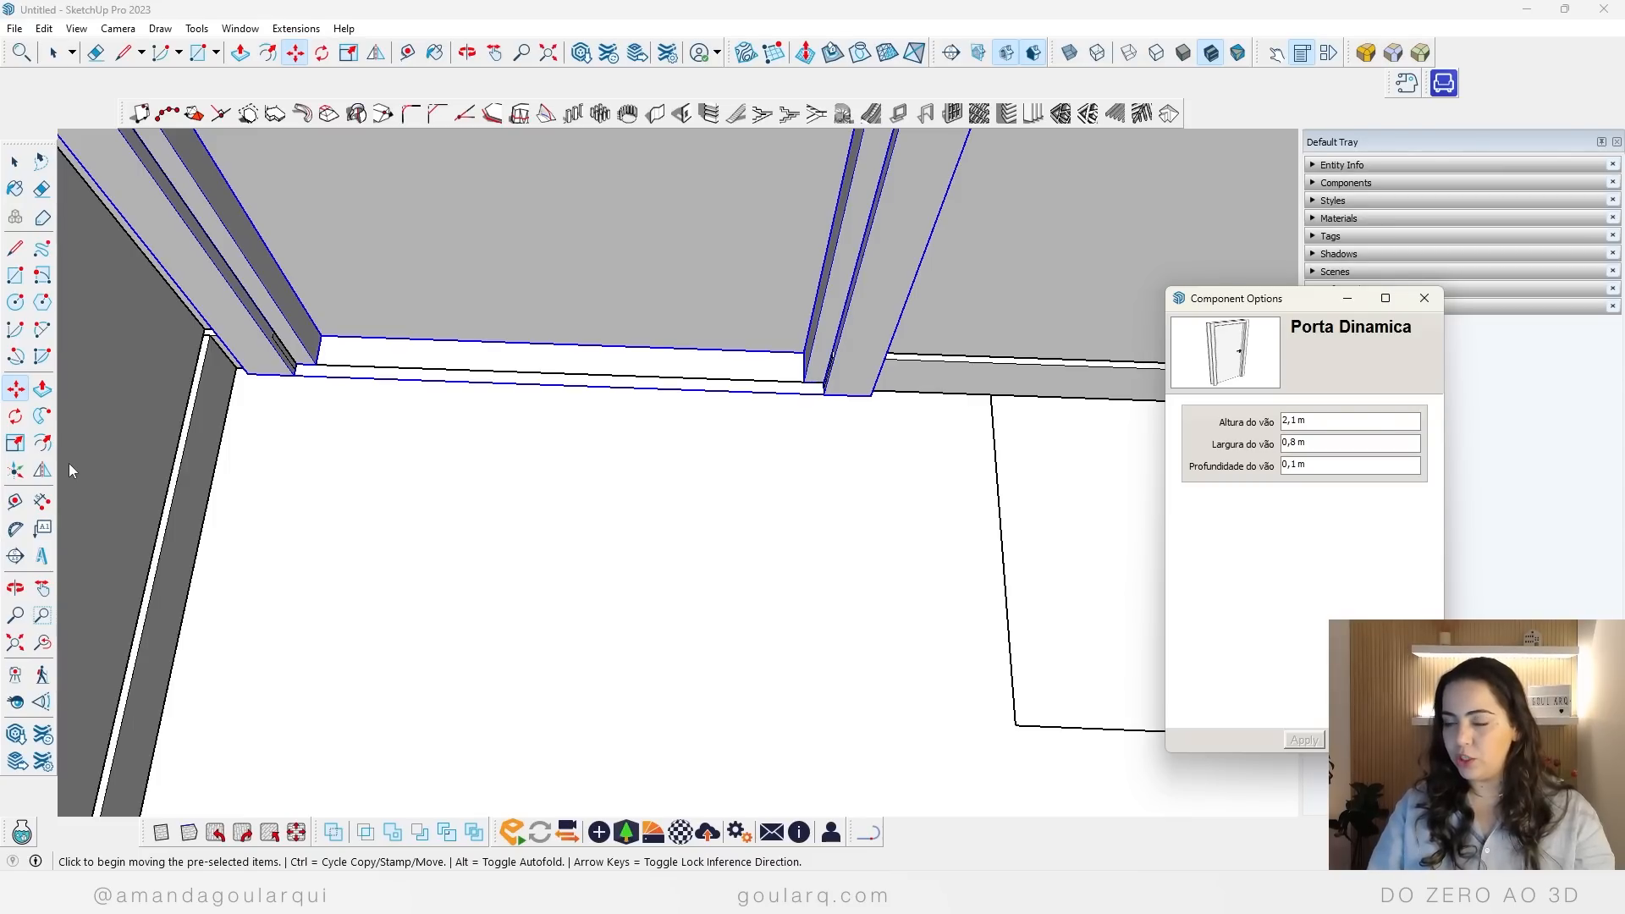
middle_drag(399, 555, 680, 413)
scroll(562, 595, down, 3)
key(space)
click(649, 701)
Step: Copy the bedroom's dynamic door onto the porch floor in front of the entrance doorway
click(506, 408)
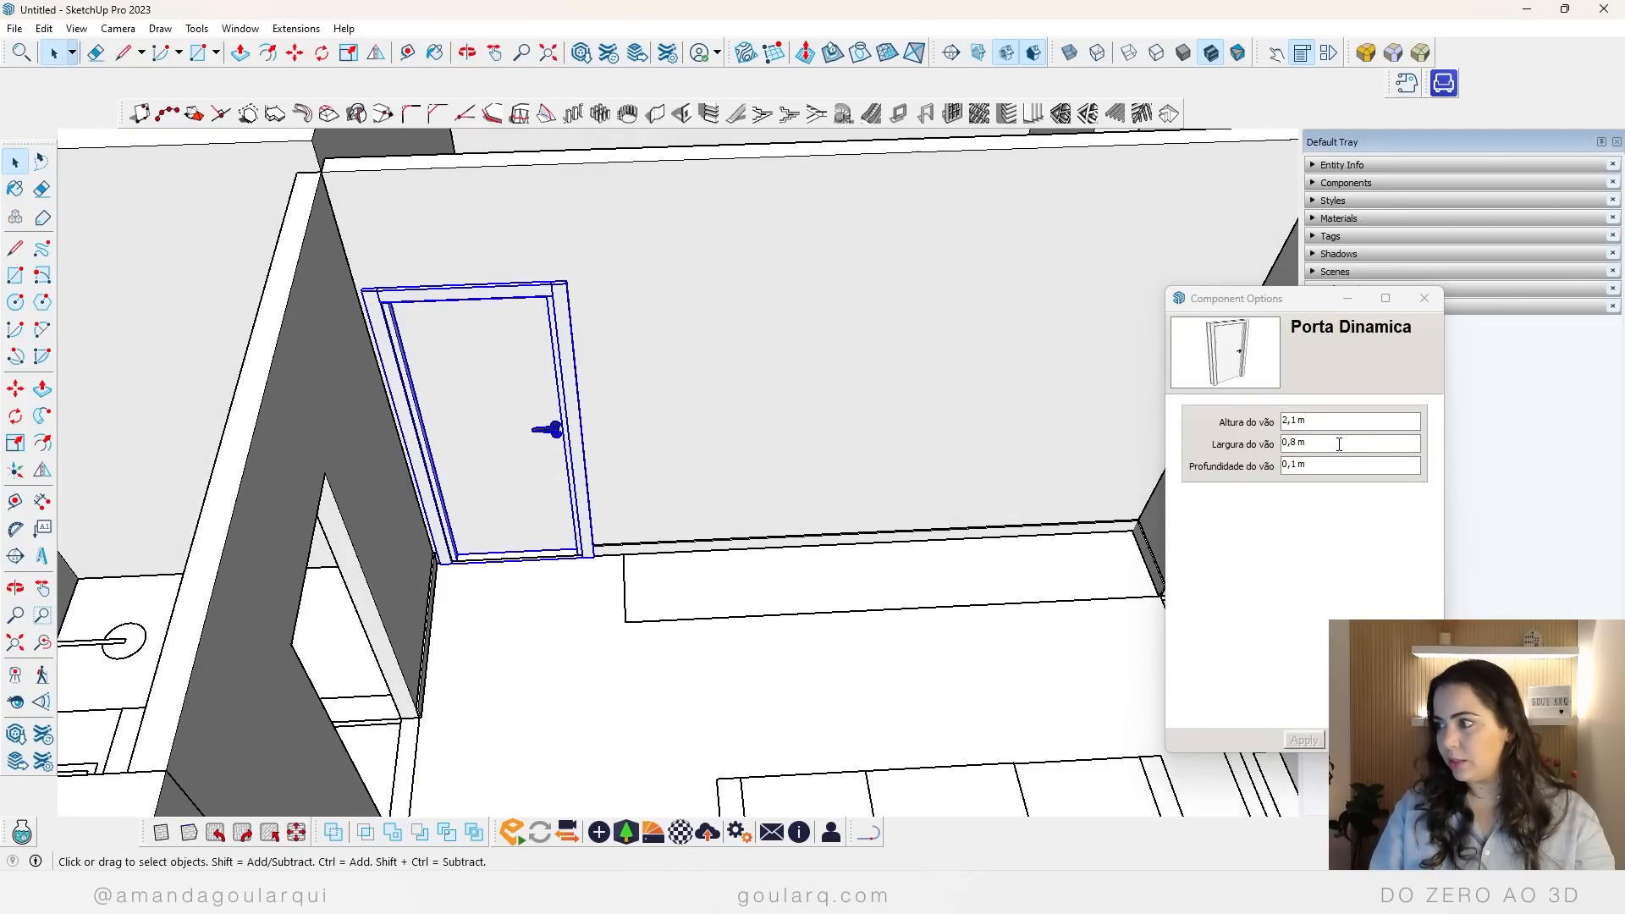
scroll(331, 407, down, 5)
scroll(639, 499, up, 3)
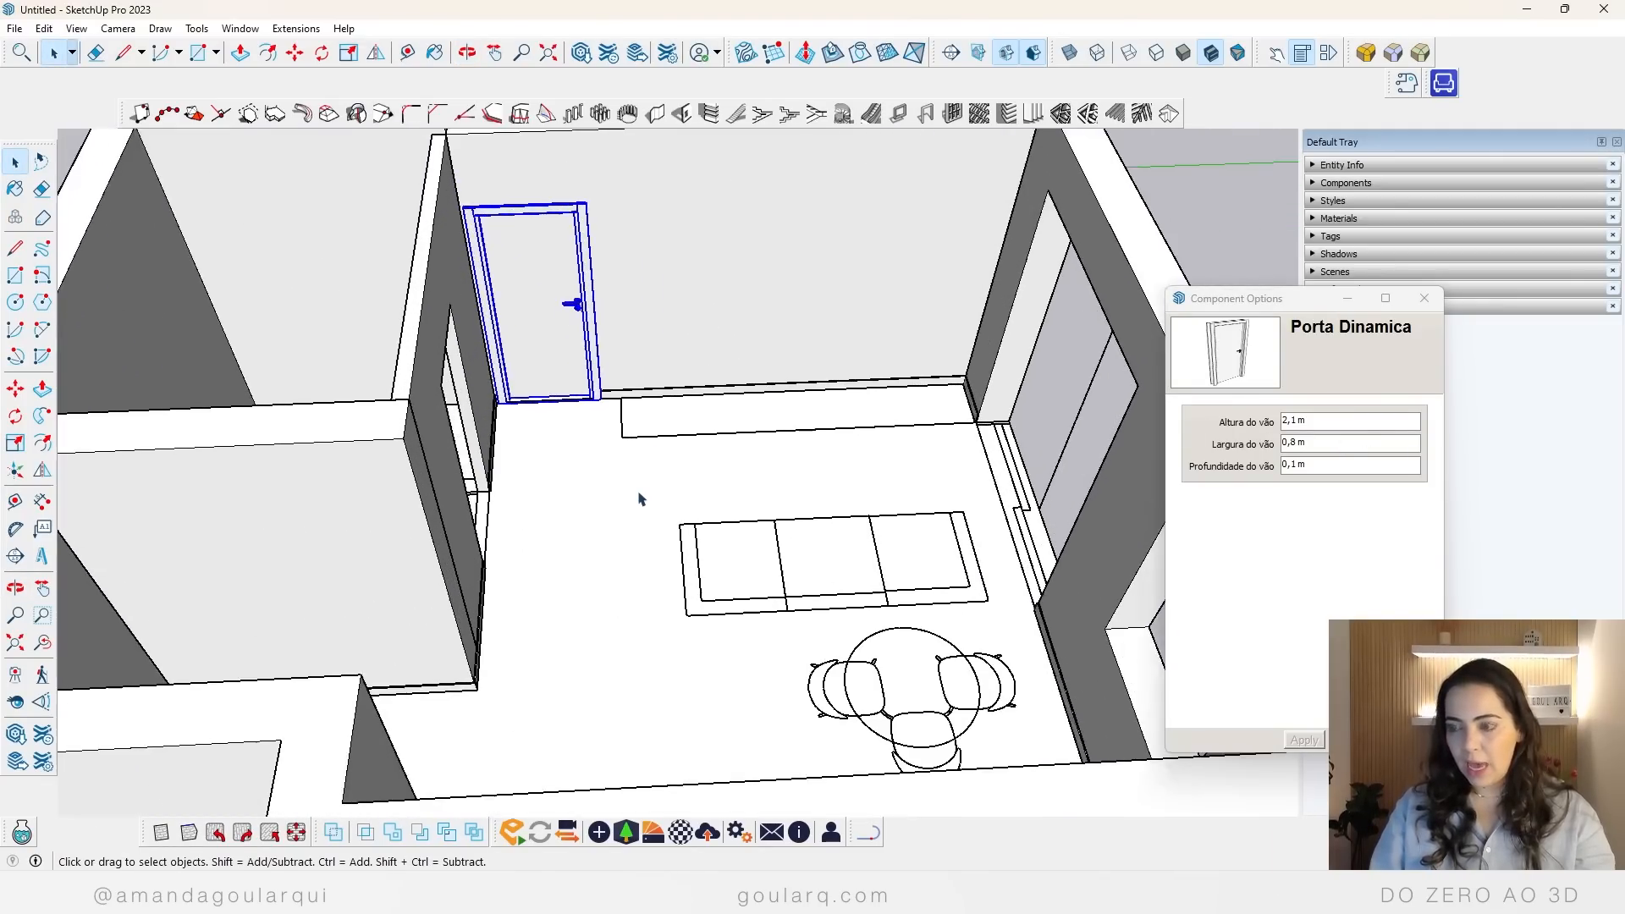
key(m)
key(ctrl)
scroll(544, 390, up, 6)
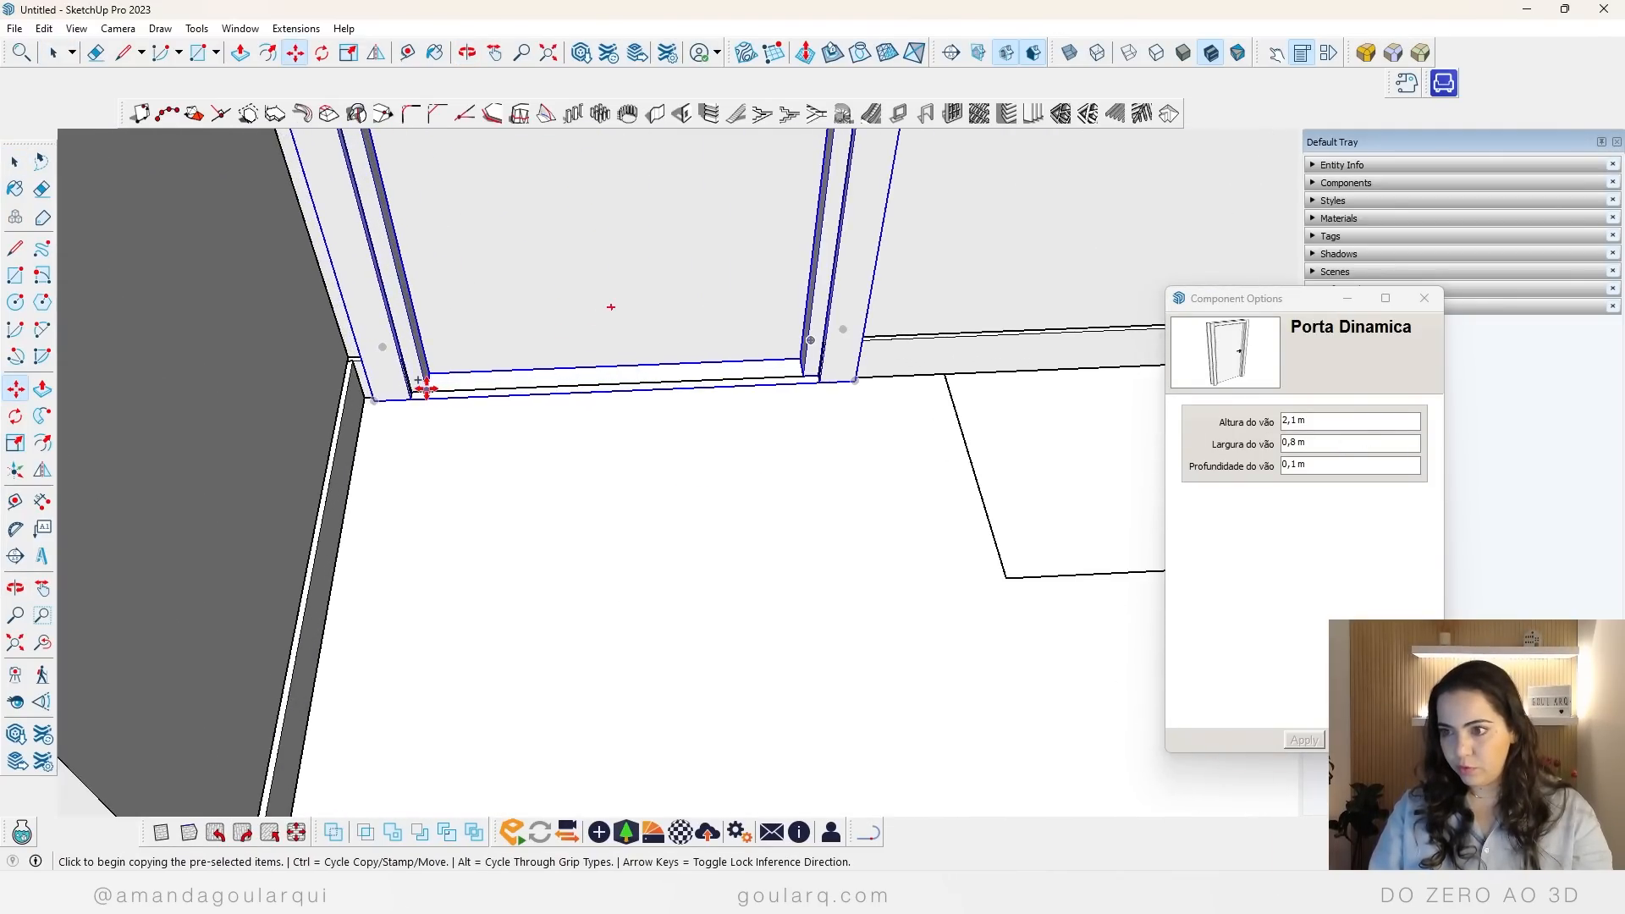
click(497, 401)
scroll(598, 358, down, 6)
scroll(435, 656, up, 6)
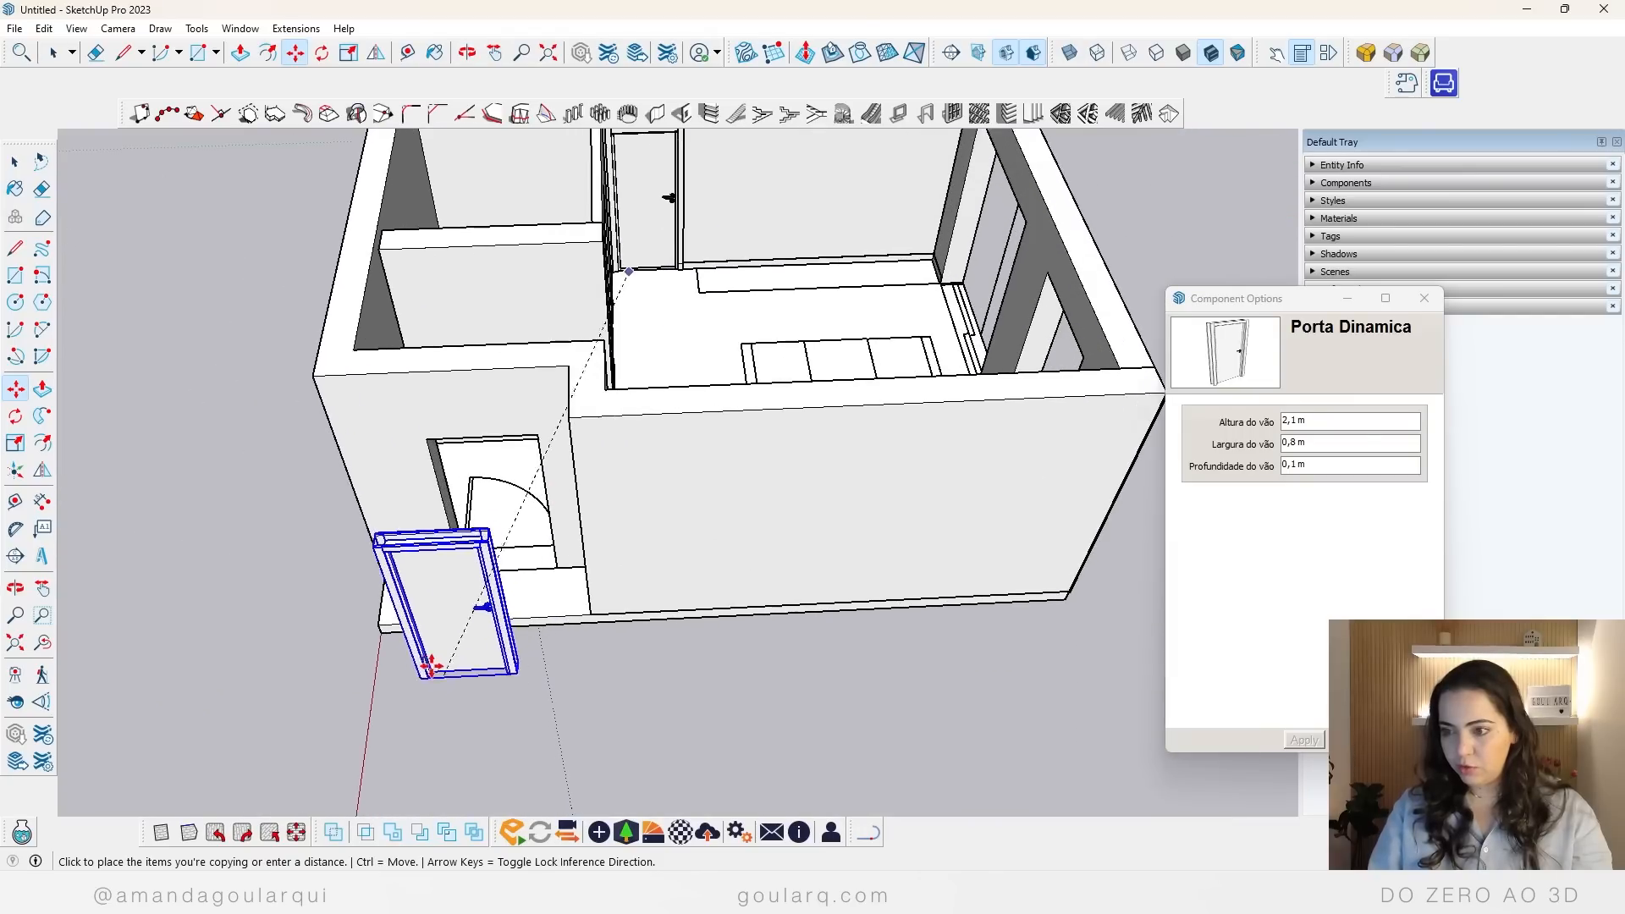
scroll(550, 555, up, 1)
click(583, 556)
Step: Move the copied door by its inner frame corner onto the inner floor corner of the entrance doorway
scroll(391, 584, up, 2)
scroll(565, 560, up, 1)
middle_drag(565, 560, 617, 536)
scroll(646, 544, up, 3)
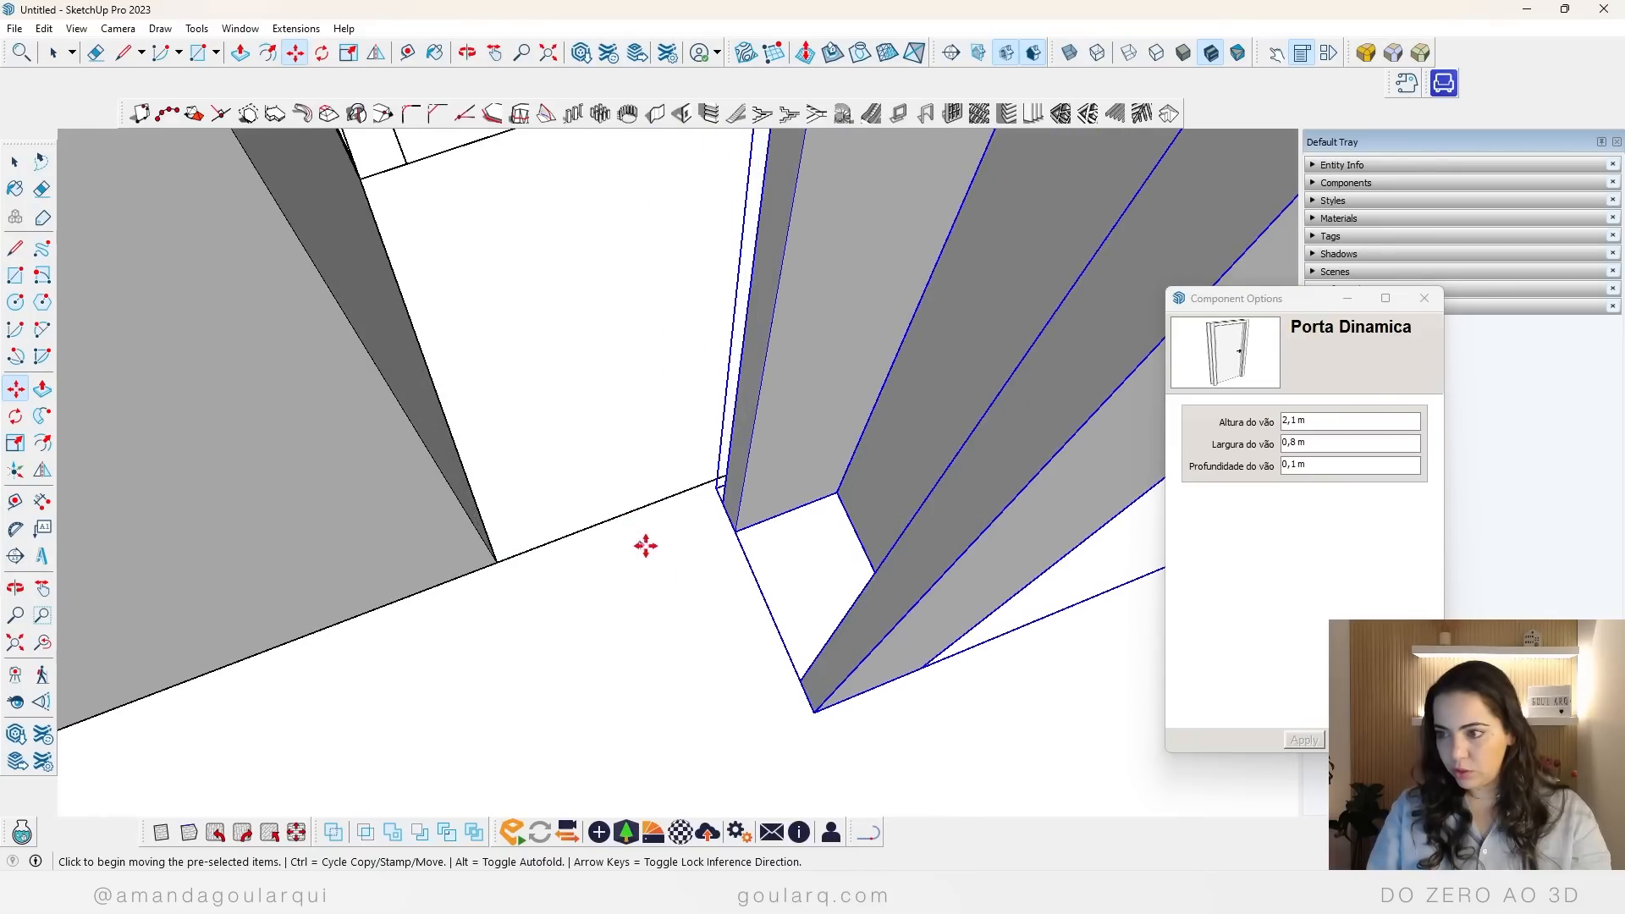
click(837, 491)
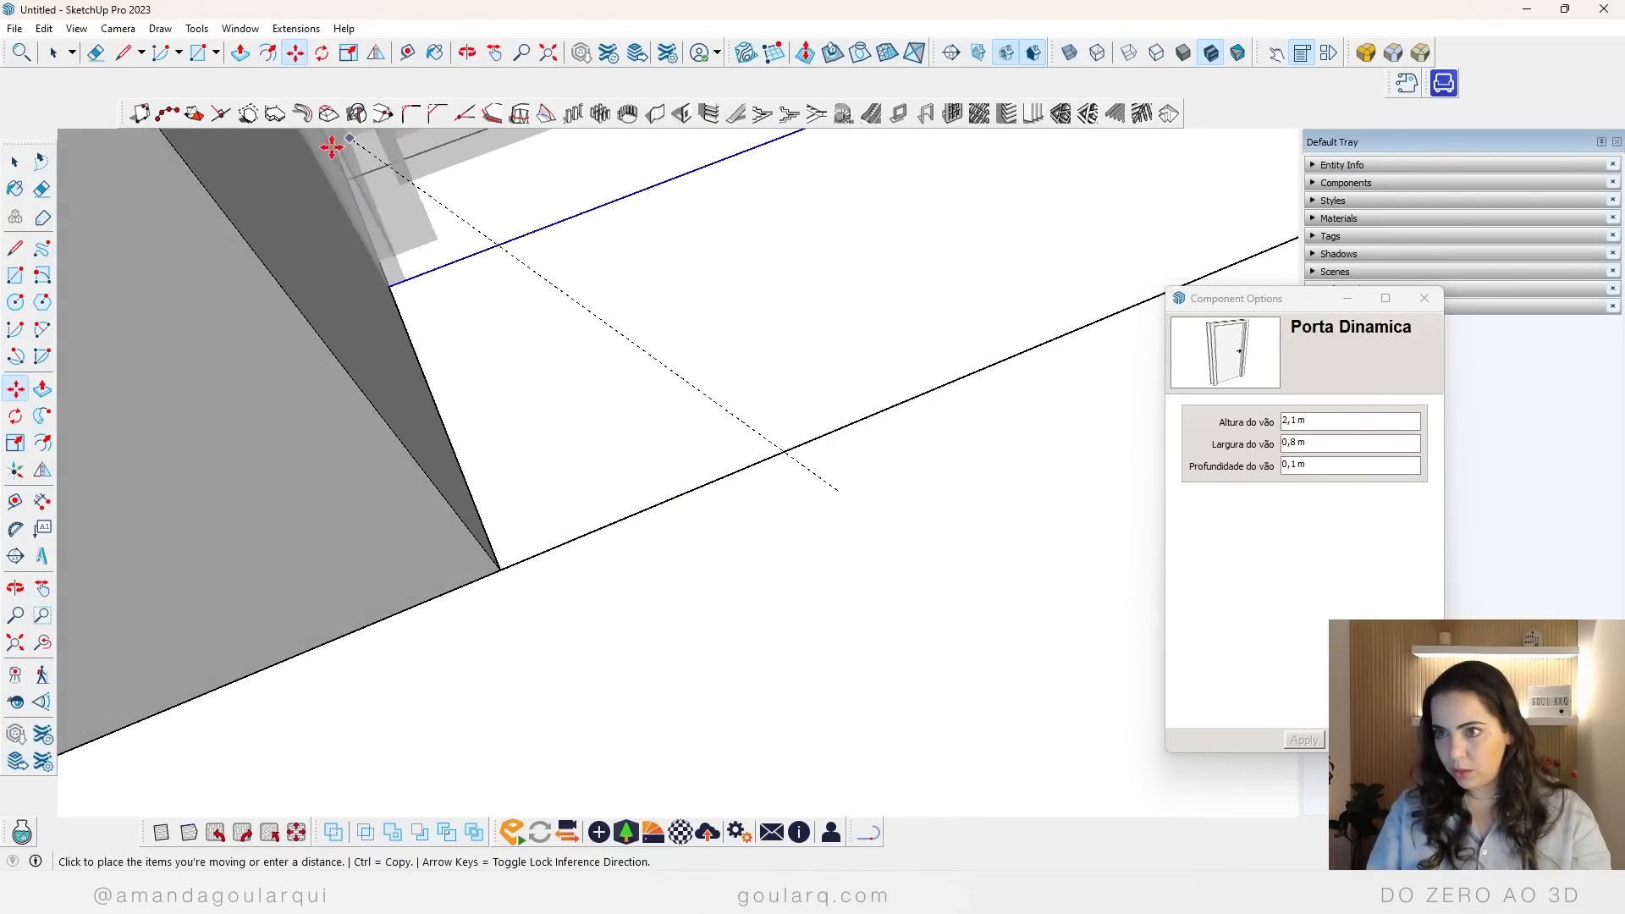
click(347, 183)
scroll(454, 581, down, 6)
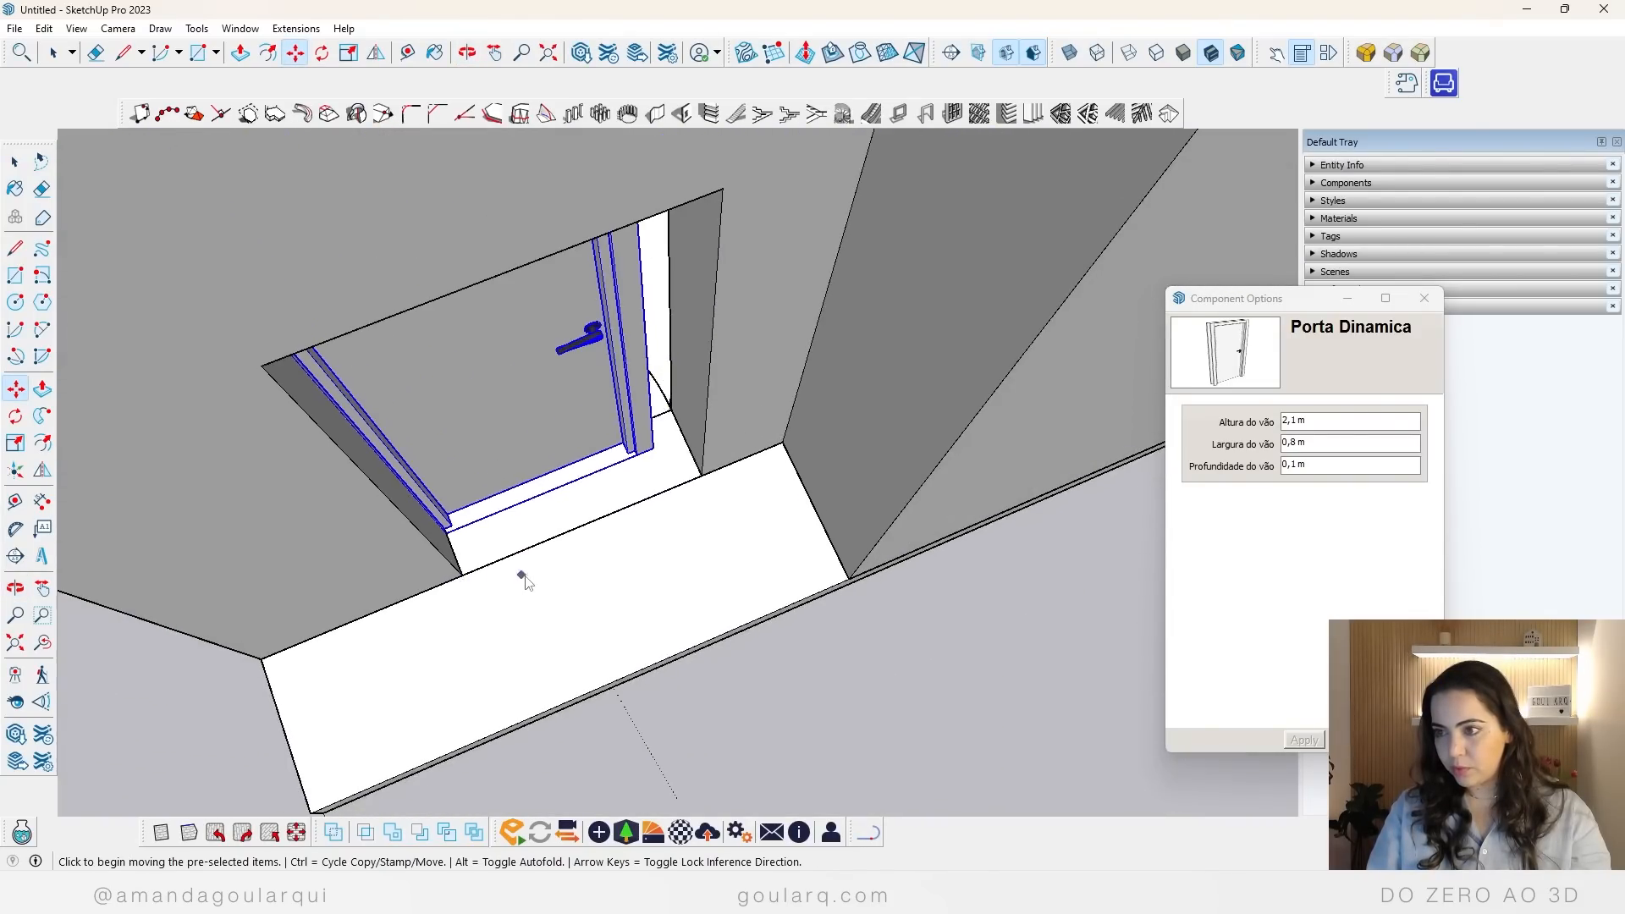
Step: Set the entrance door's opening depth (Profundidade do vão) to 0,3 m
middle_drag(619, 556, 624, 562)
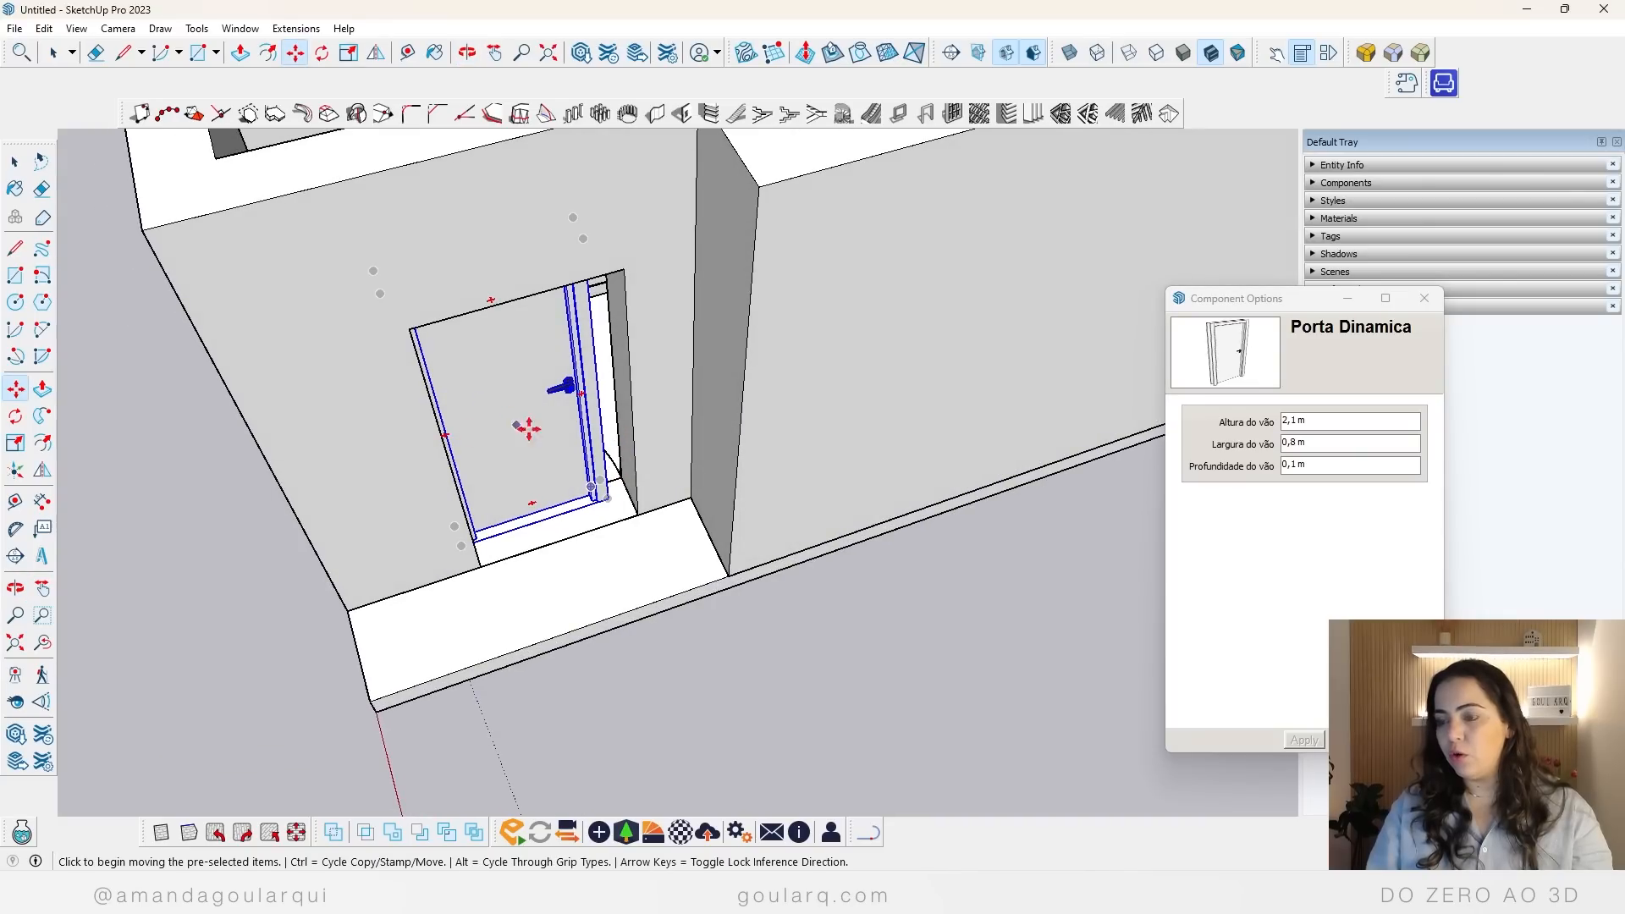
click(1333, 465)
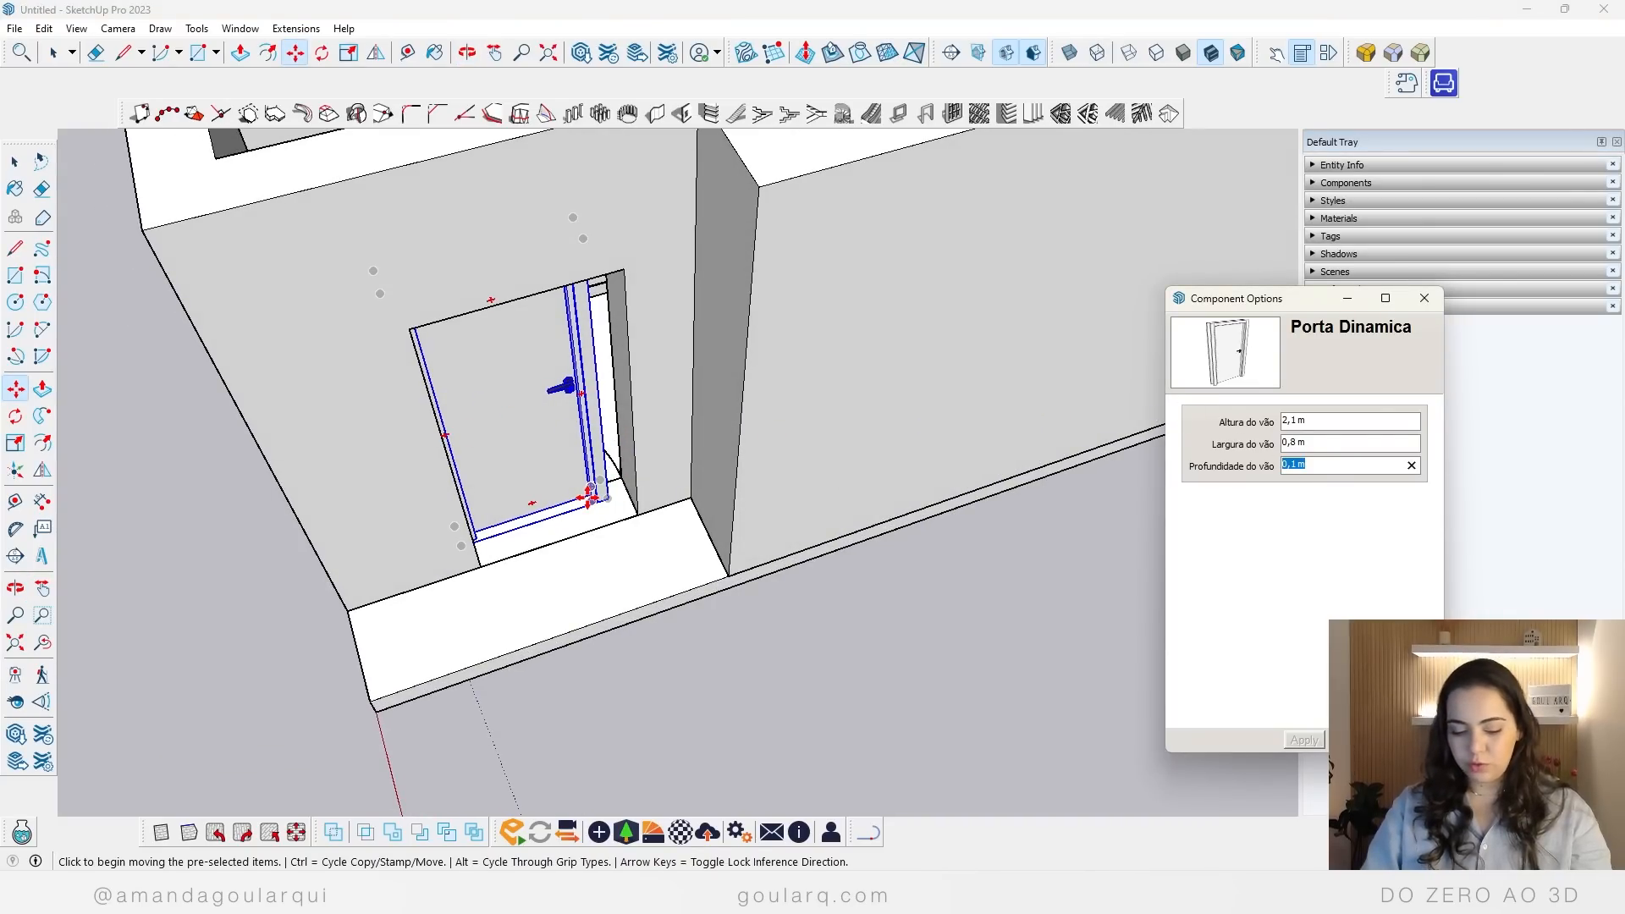
text(,3)
key(Return)
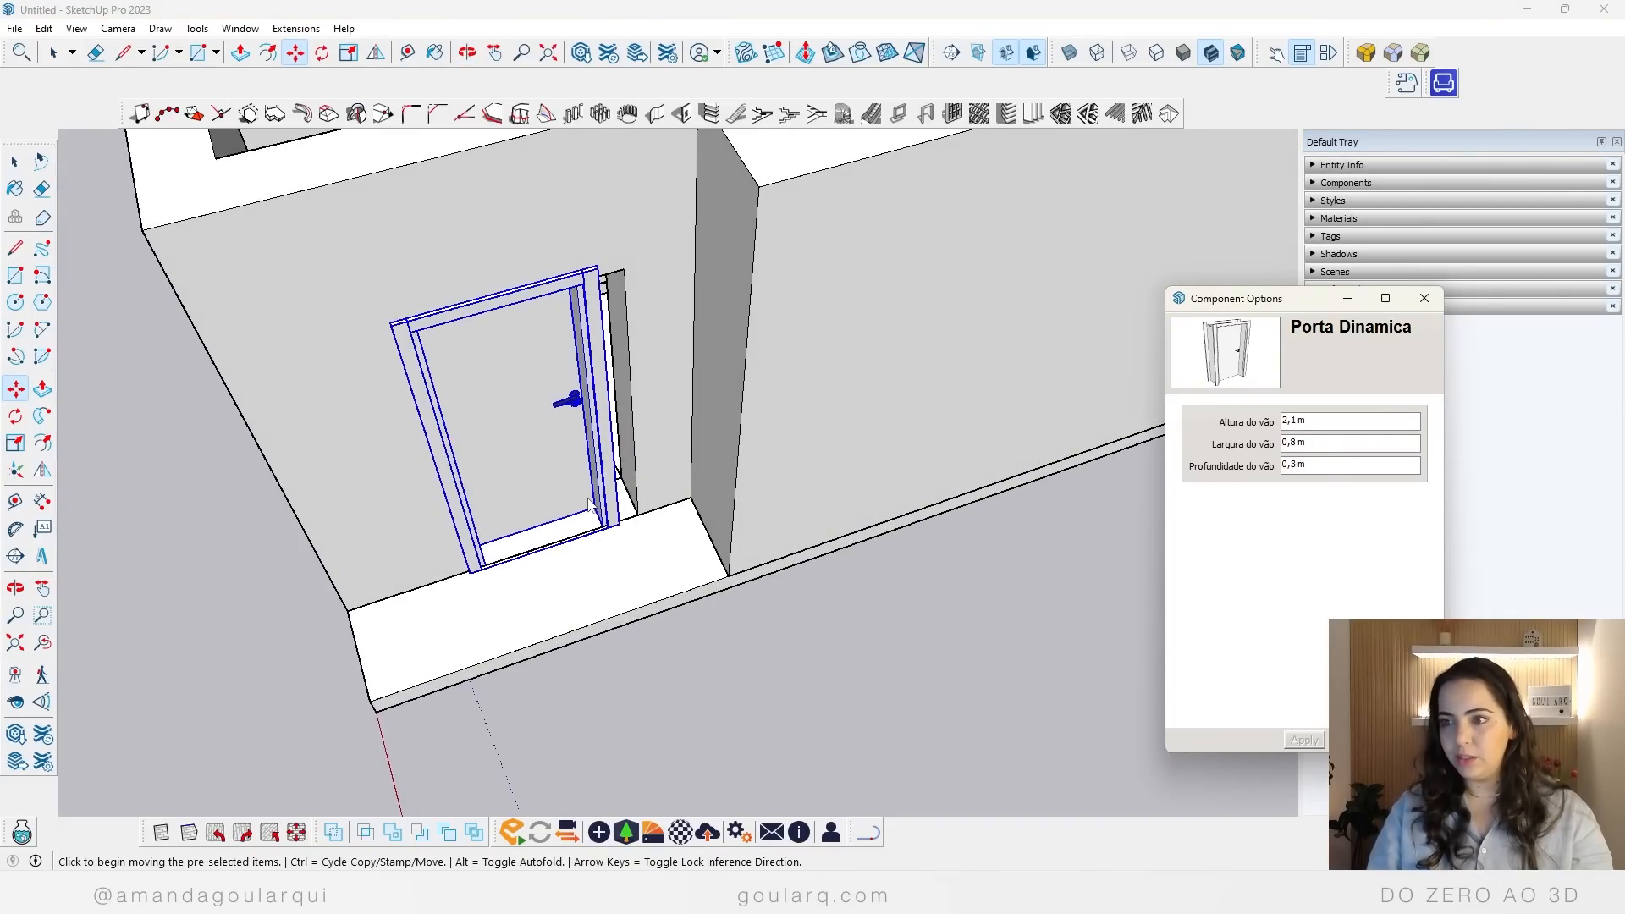
Step: Set the entrance door's opening width (Largura do vão) to 1 m
middle_drag(590, 503, 264, 417)
key(m)
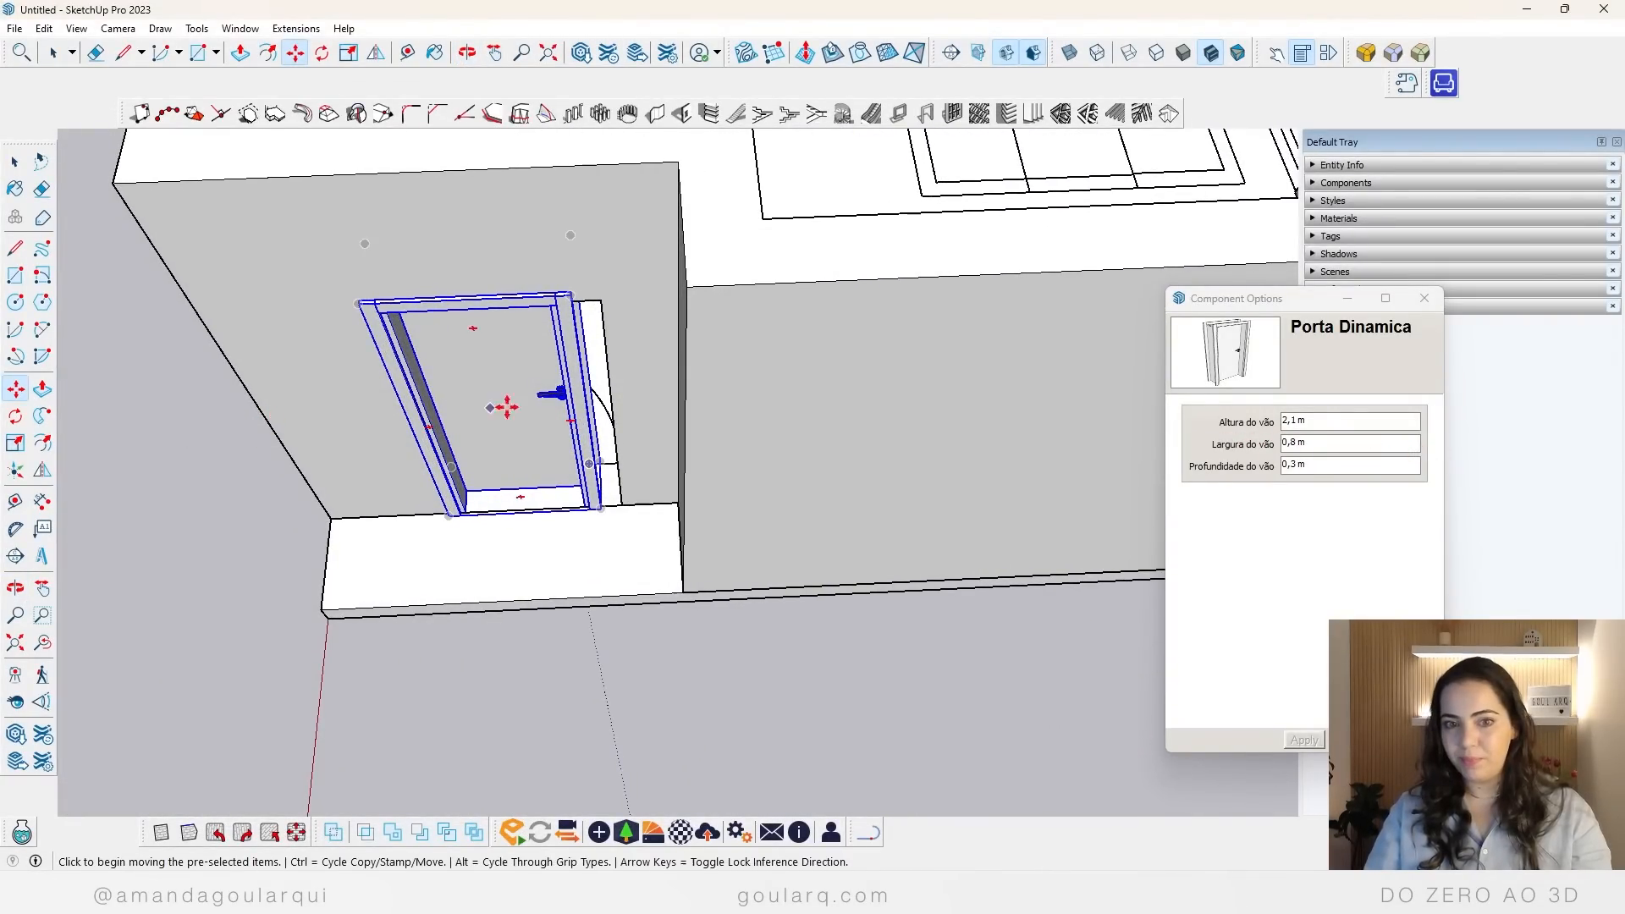
click(1325, 444)
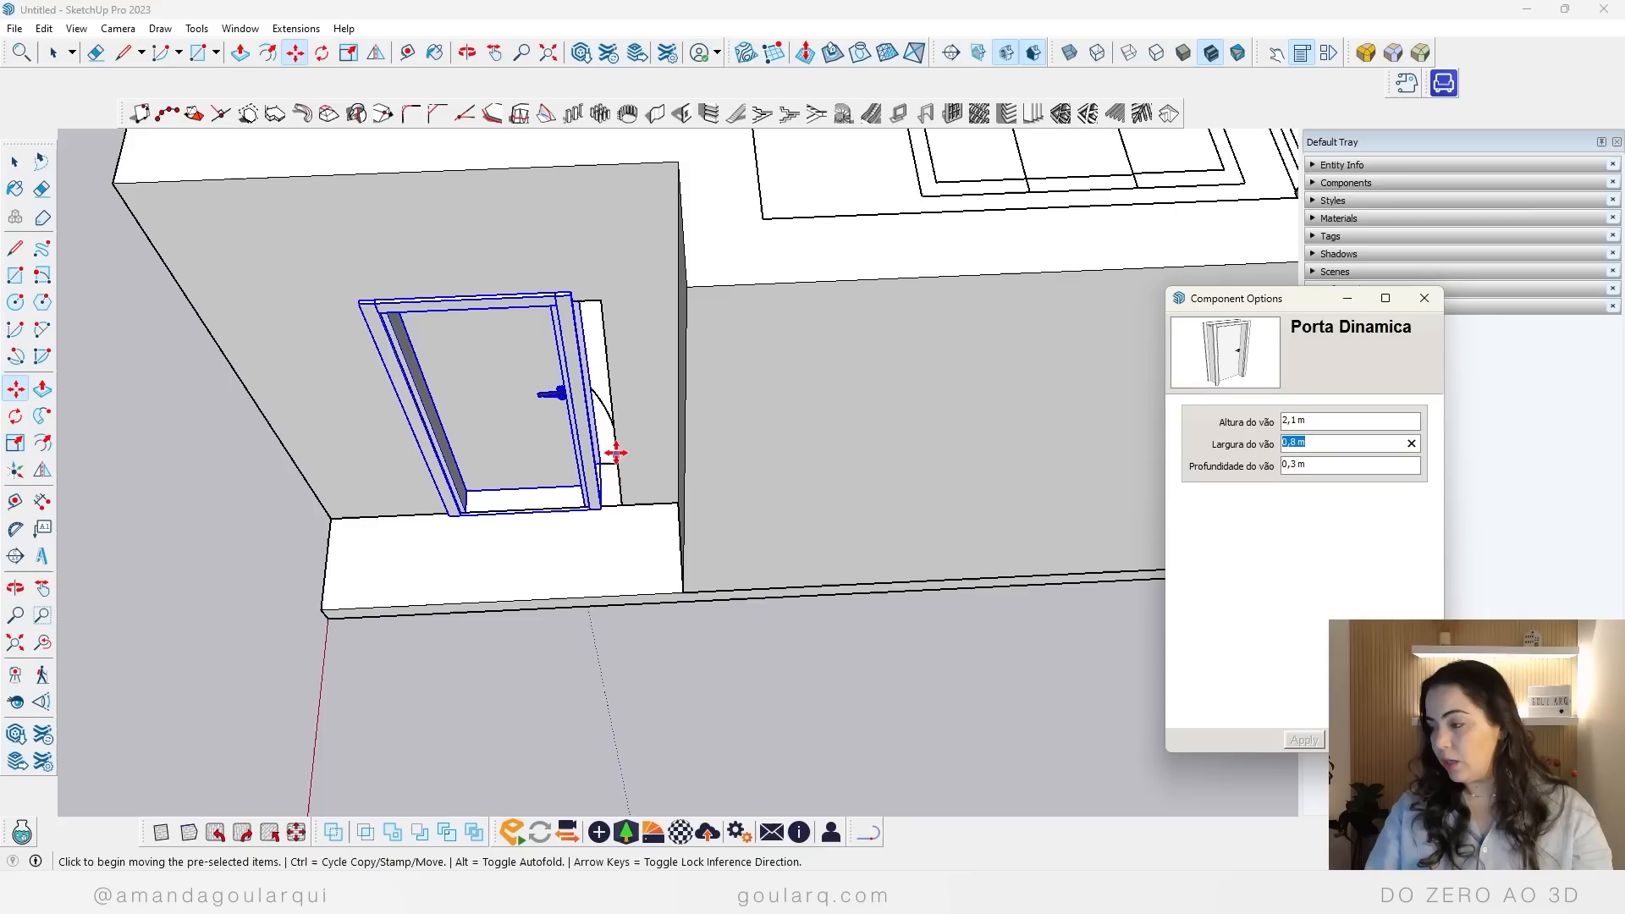
text(1)
key(Return)
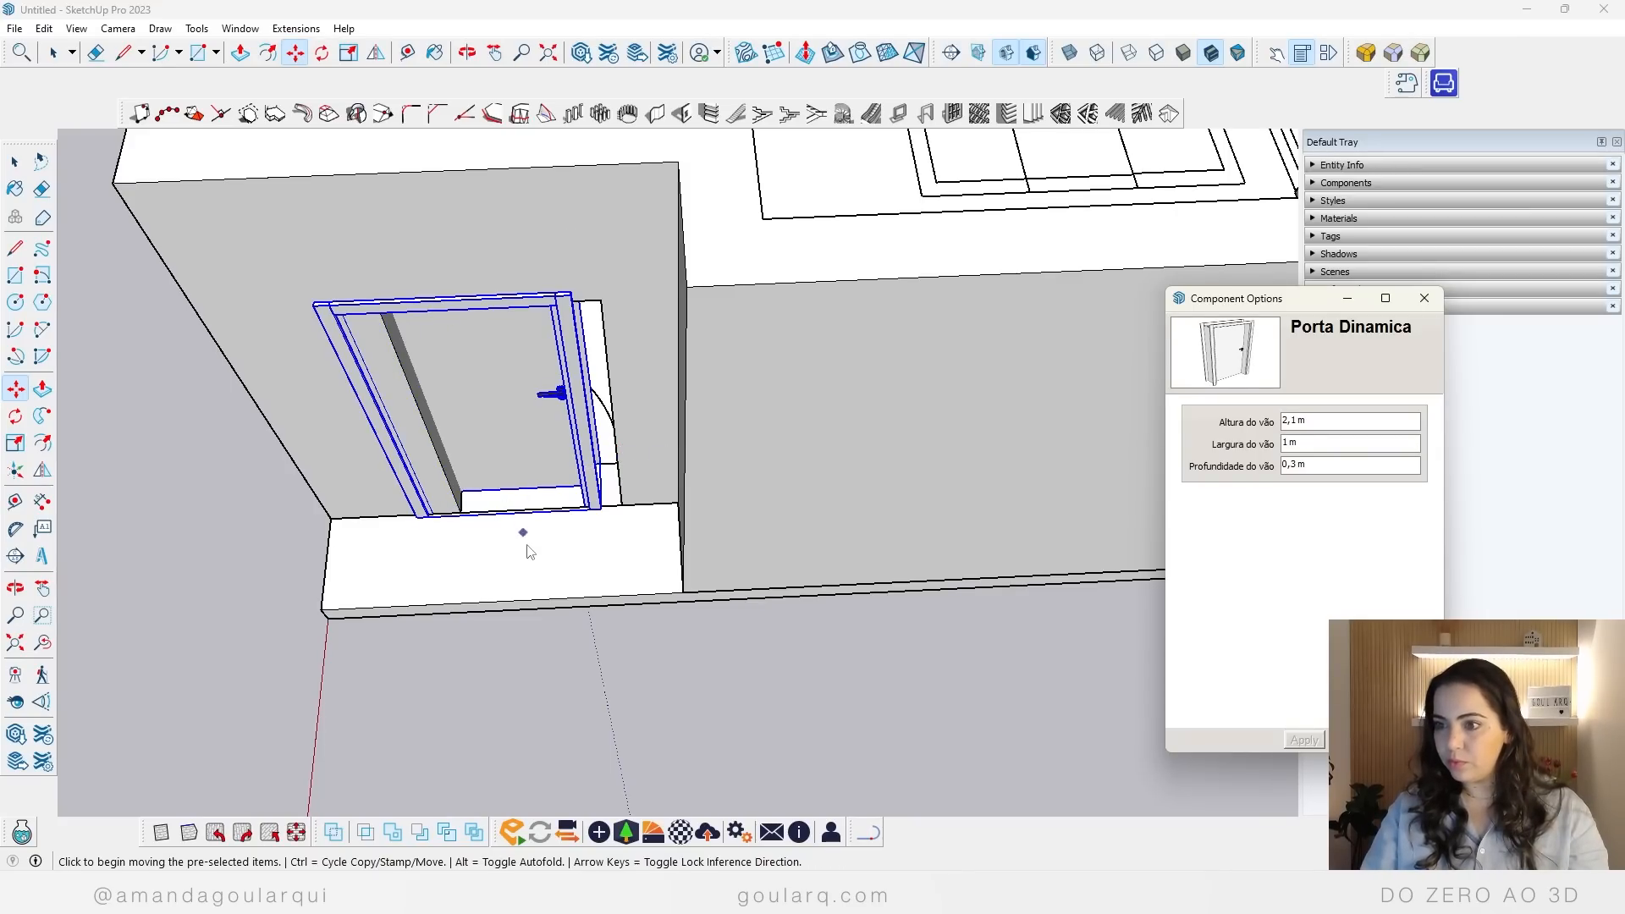
Step: Move the widened entrance door sideways so its frame closes the gap at the handle-side jamb
scroll(529, 551, up, 10)
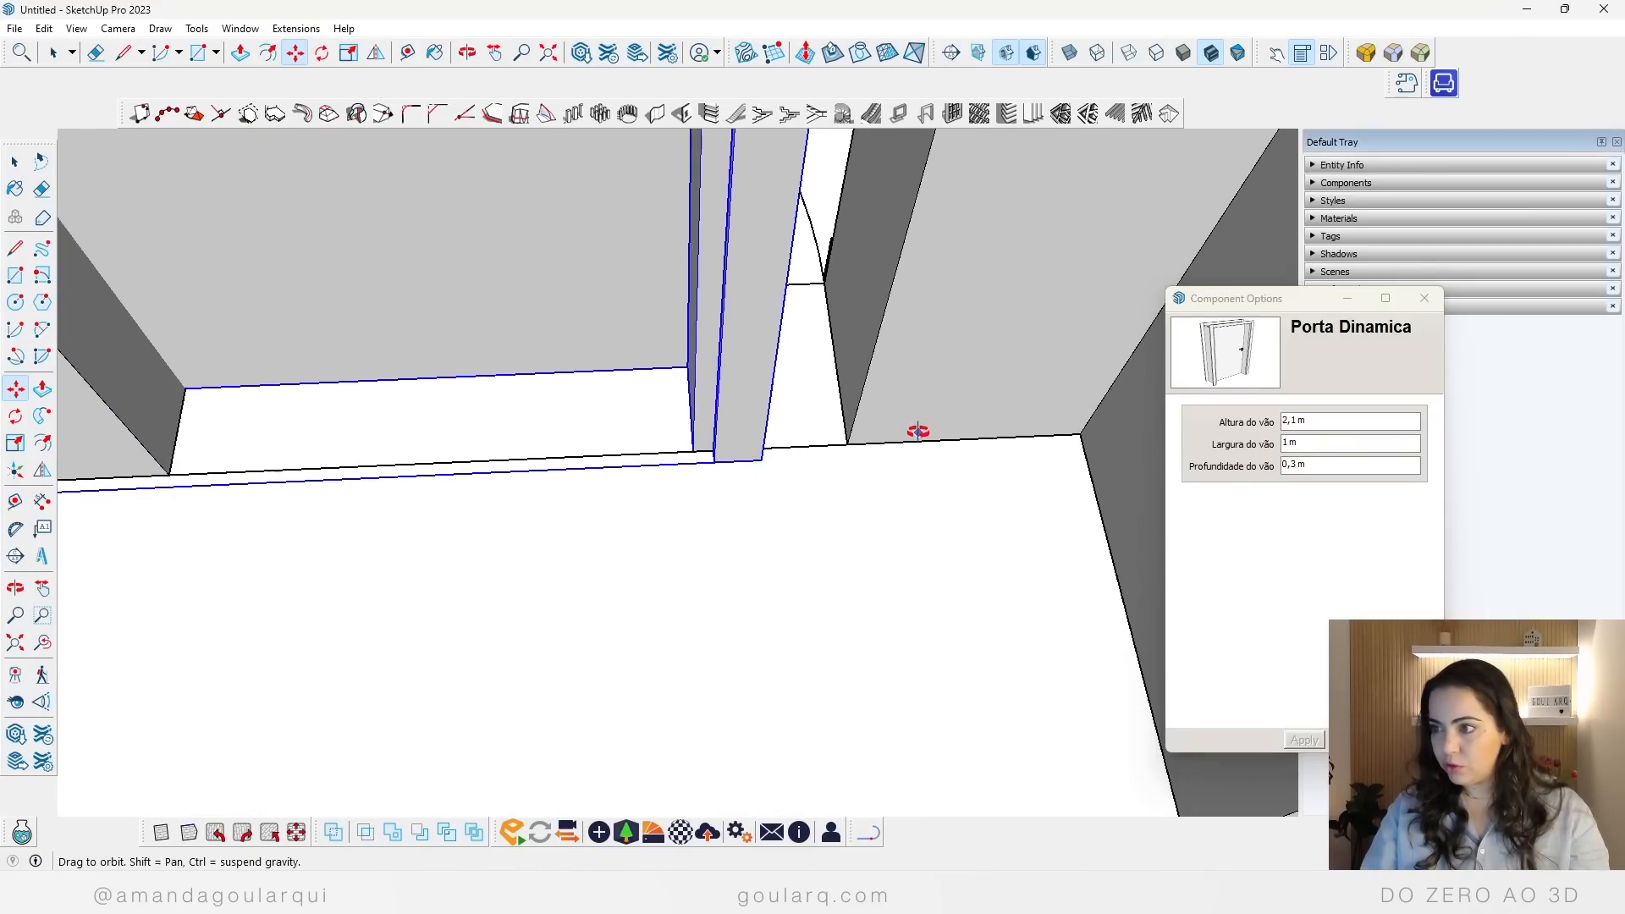
middle_drag(918, 431, 1210, 219)
click(673, 286)
click(904, 378)
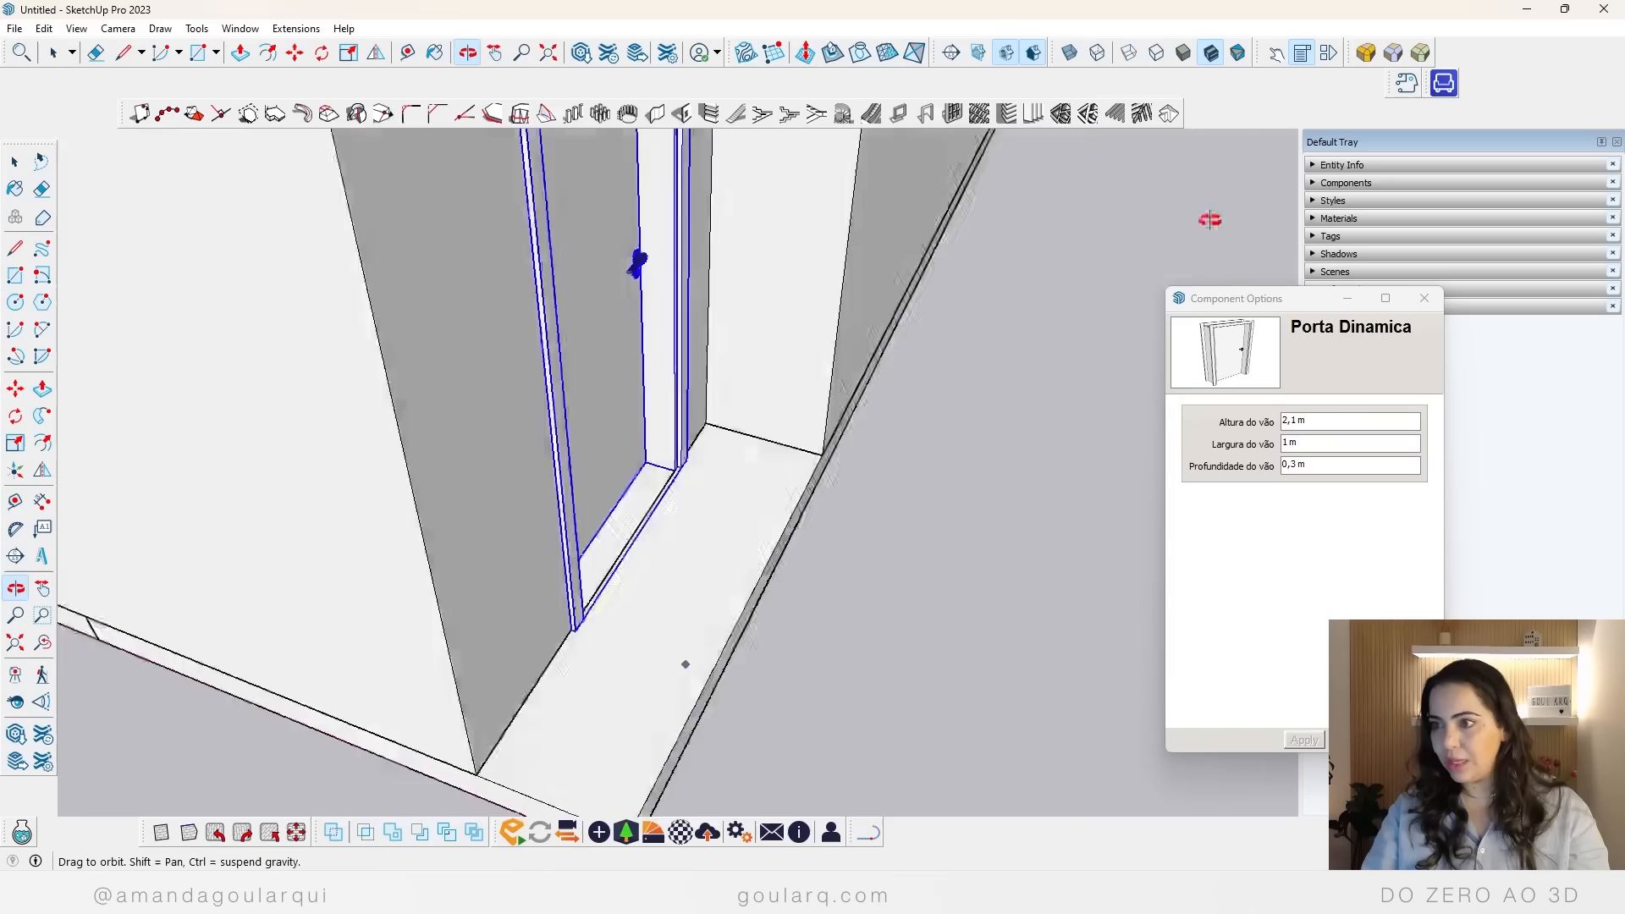
Step: Deselect the entrance door and select the dynamic door in the bedroom doorway for moving
middle_drag(875, 577, 1277, 376)
middle_drag(461, 497, 511, 457)
scroll(533, 508, down, 6)
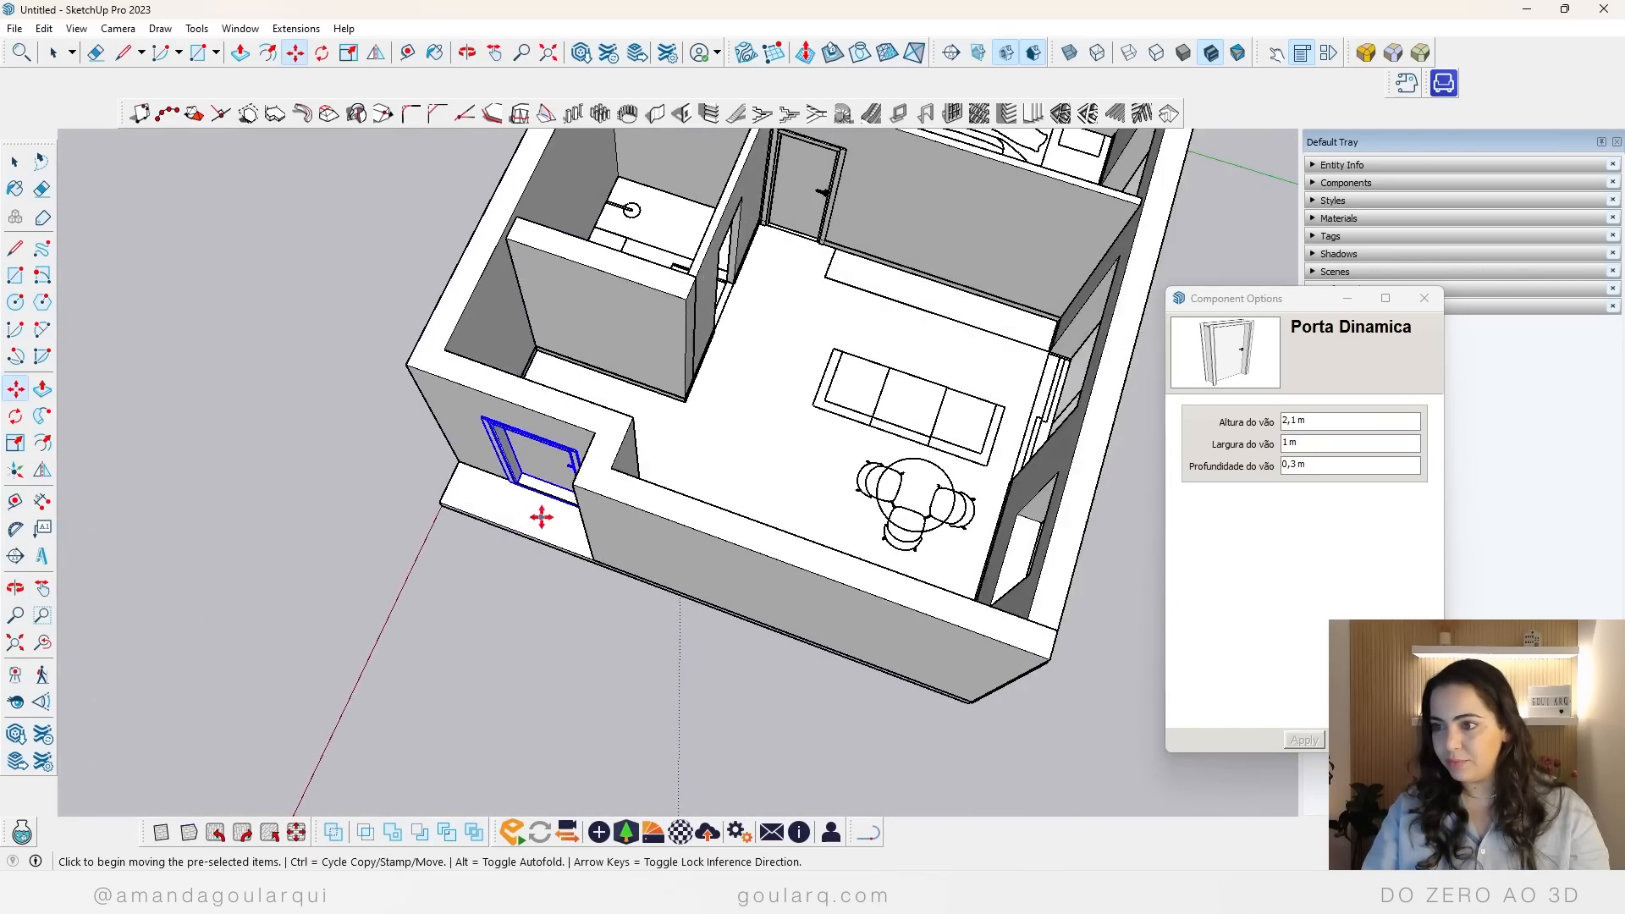
middle_drag(542, 516, 602, 635)
key(space)
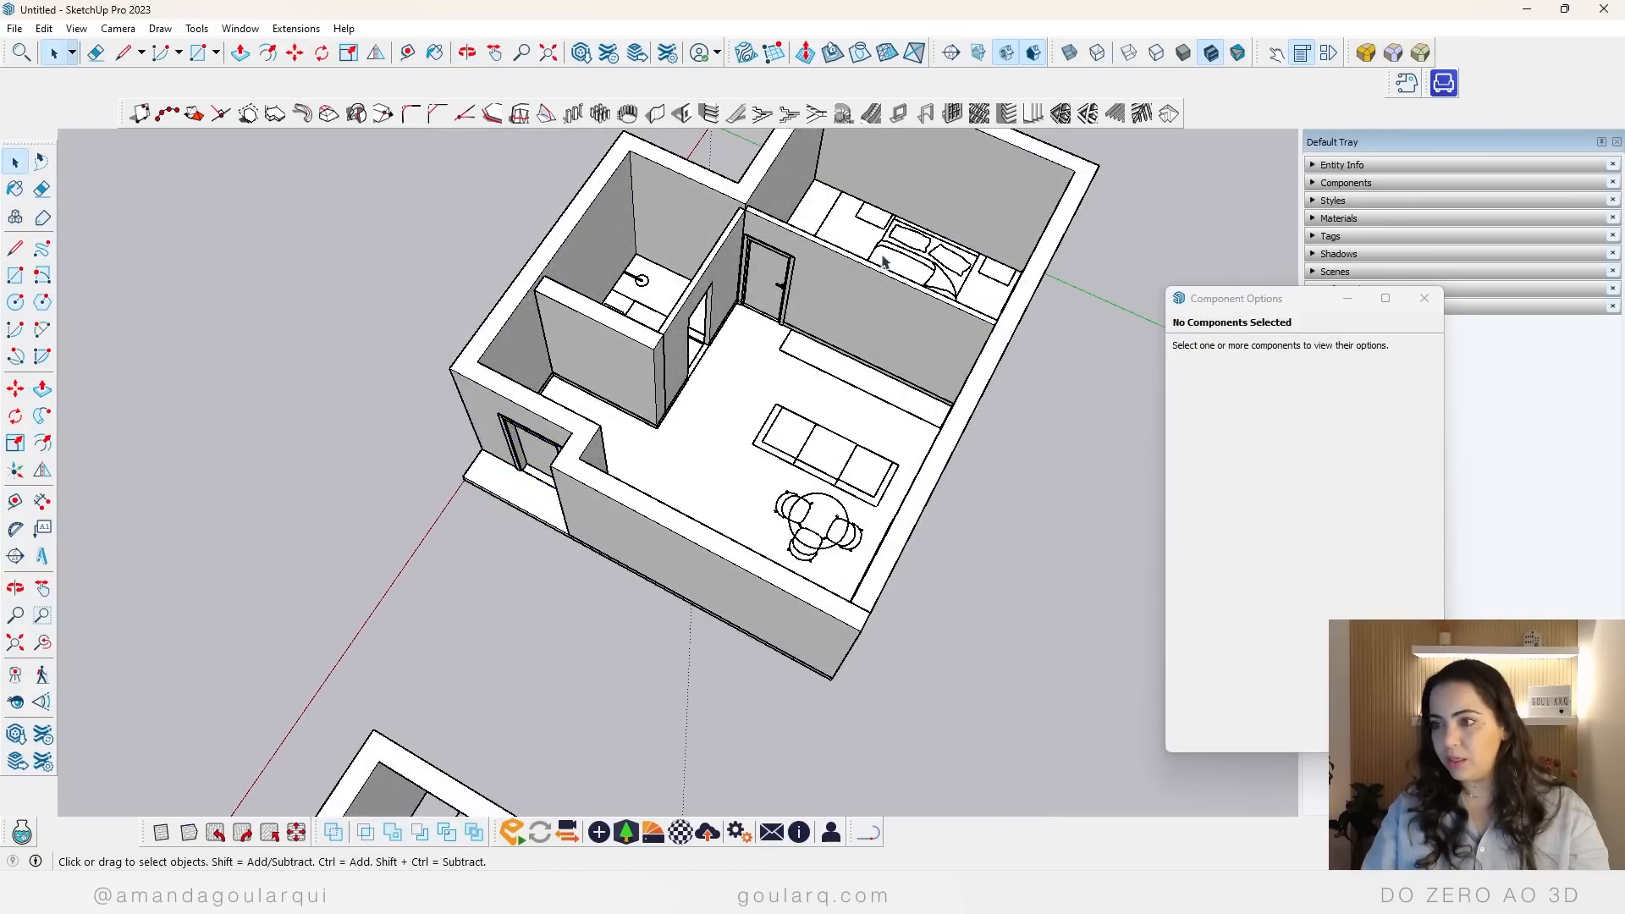
scroll(883, 262, up, 3)
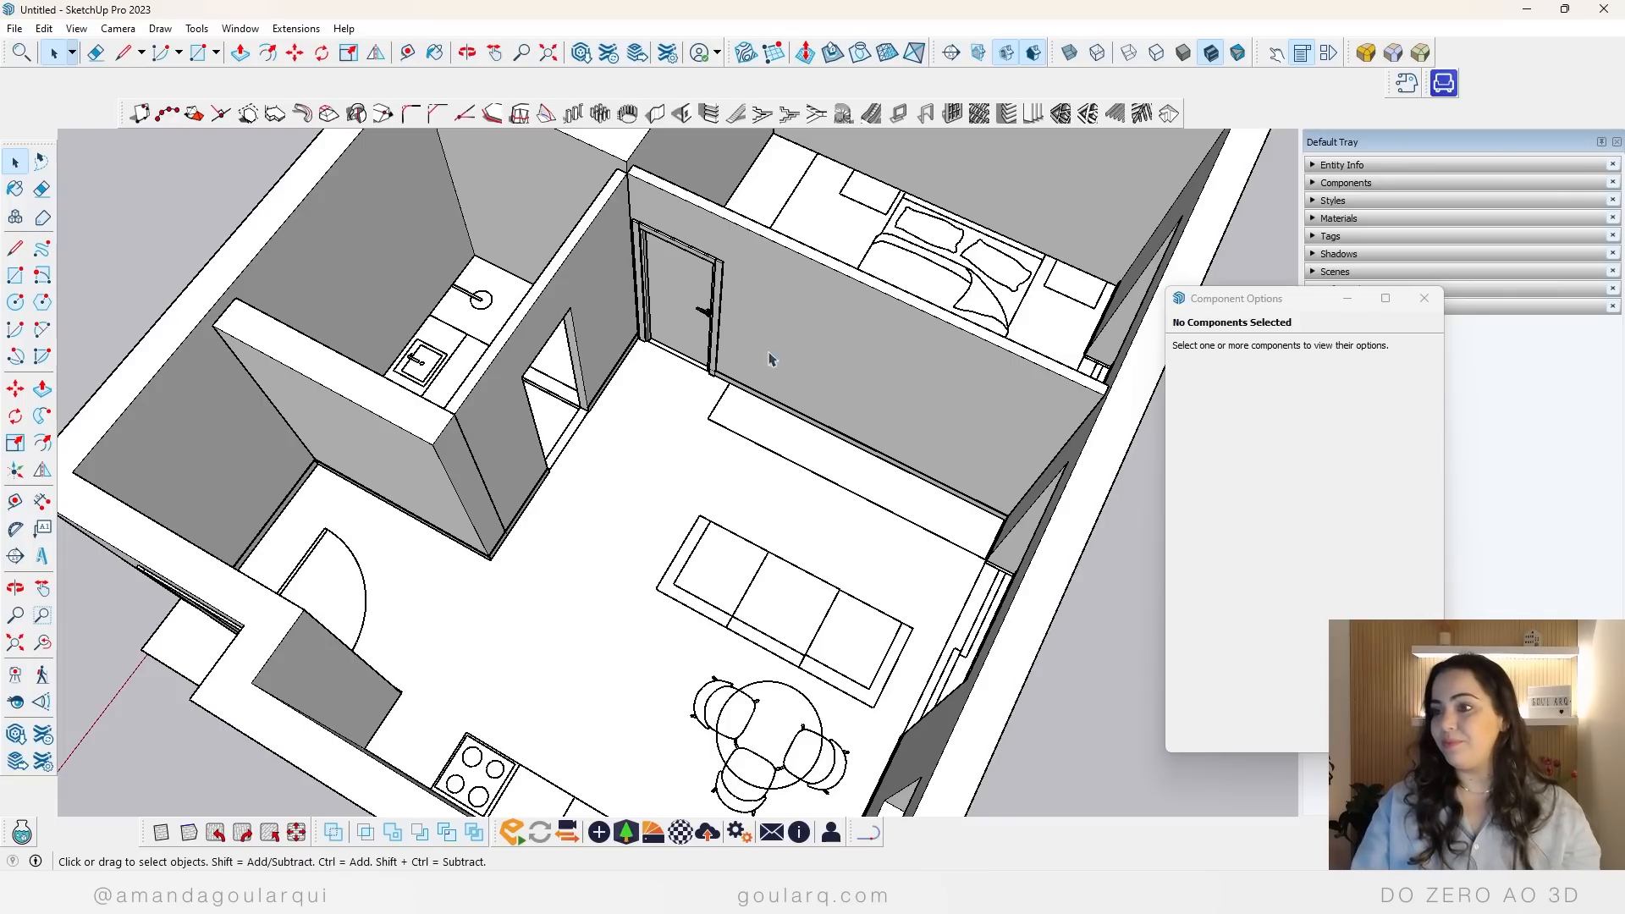
click(666, 316)
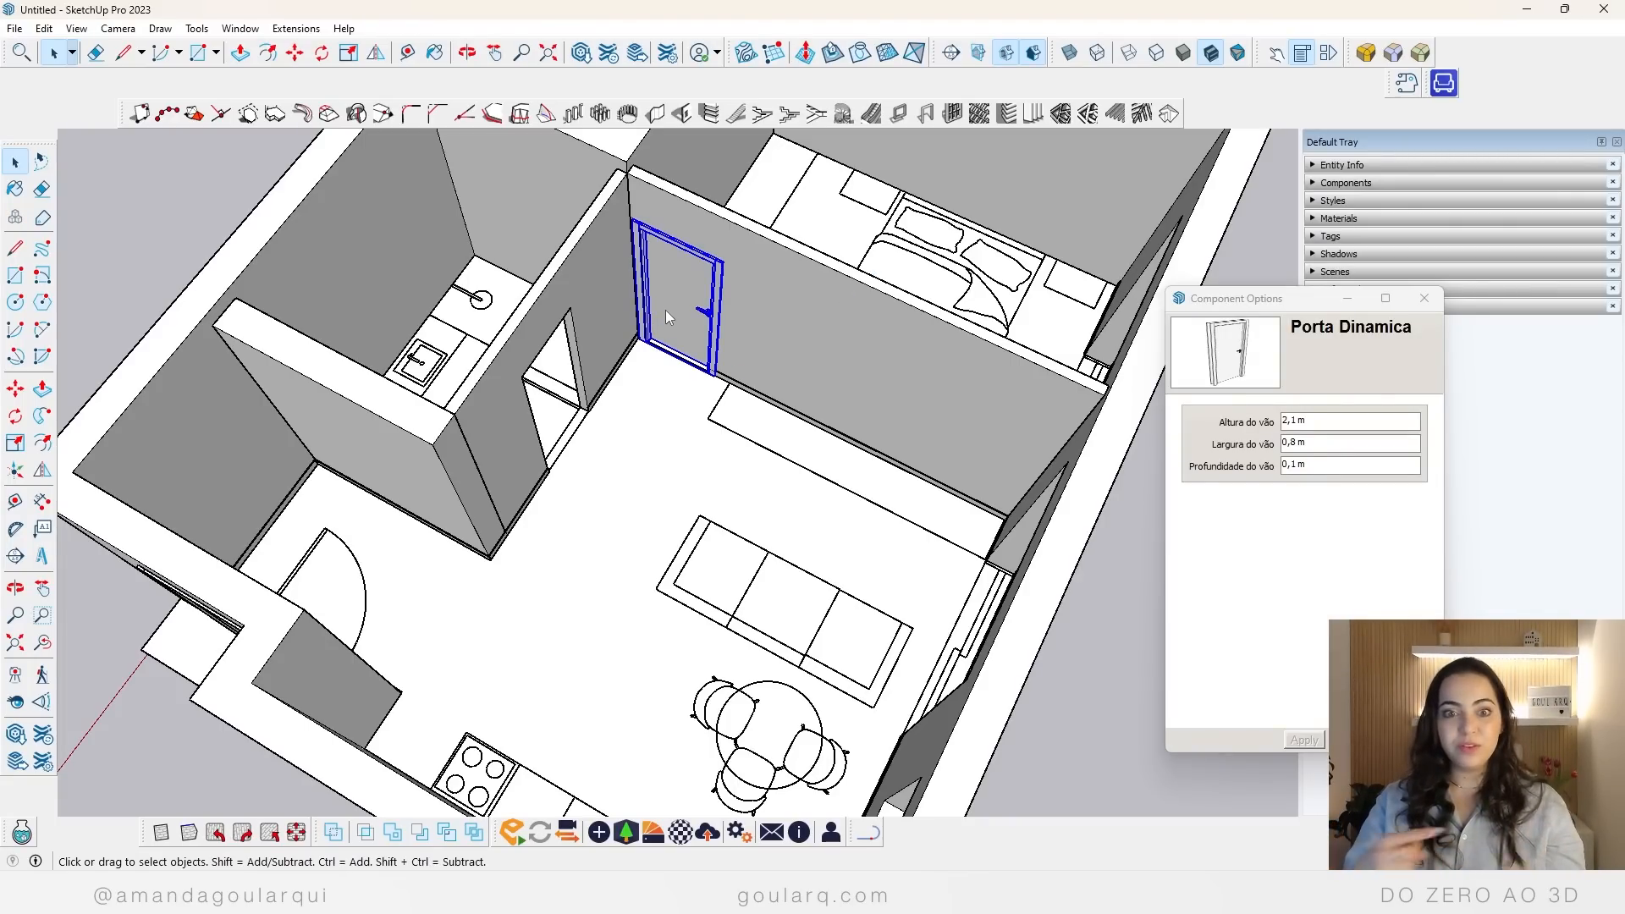
key(q)
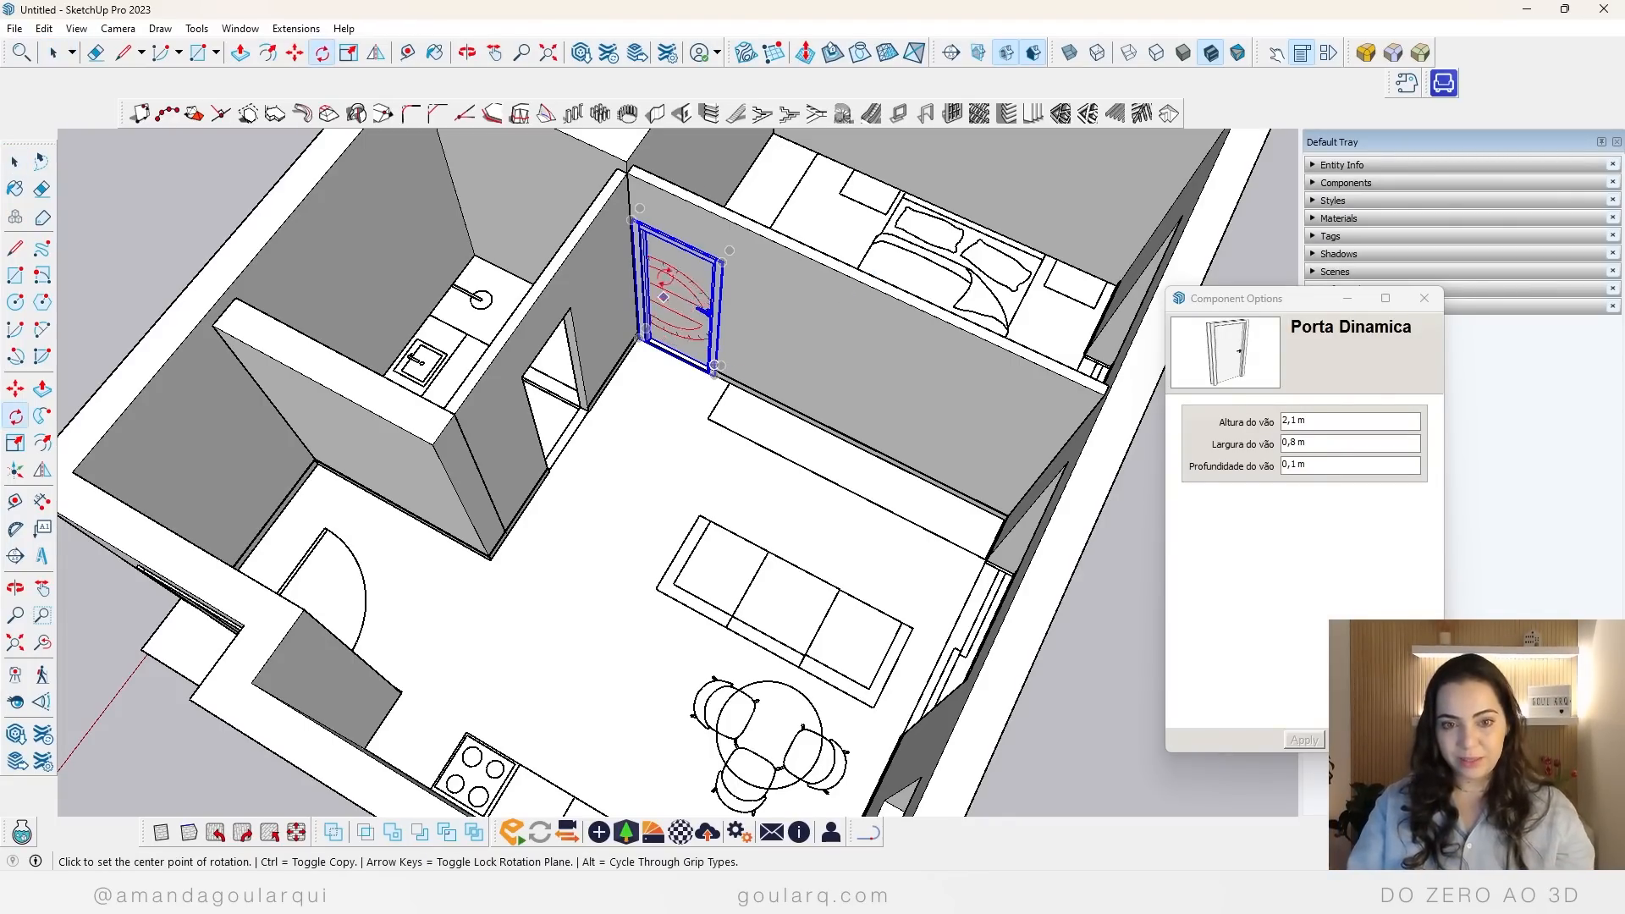
scroll(626, 313, up, 3)
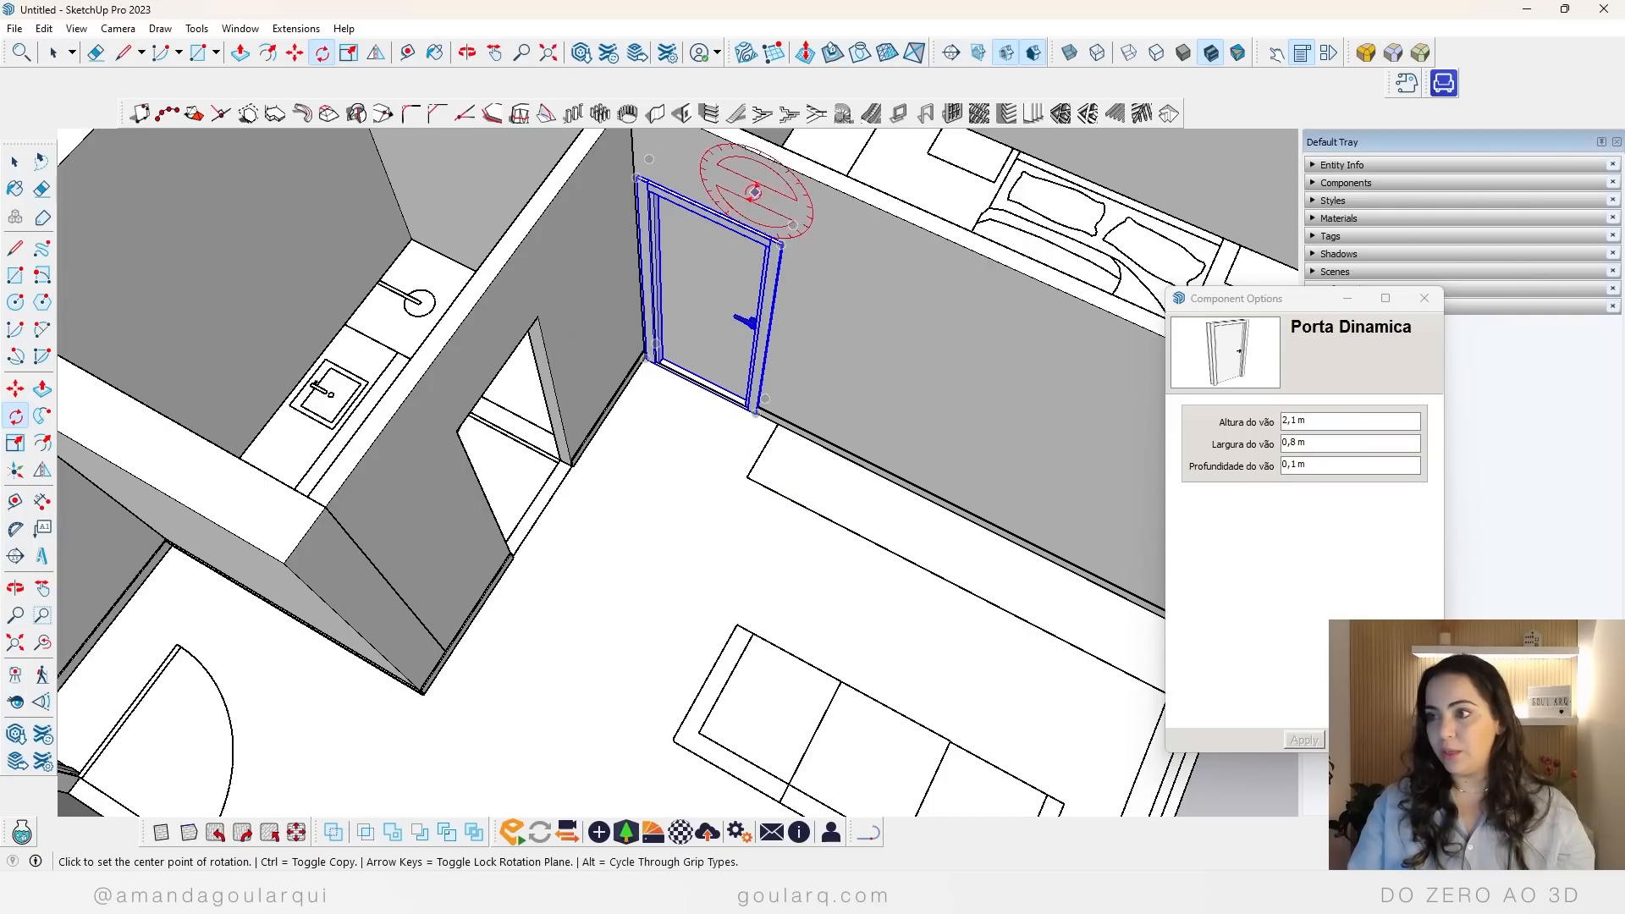
middle_drag(755, 174, 775, 311)
key(space)
key(m)
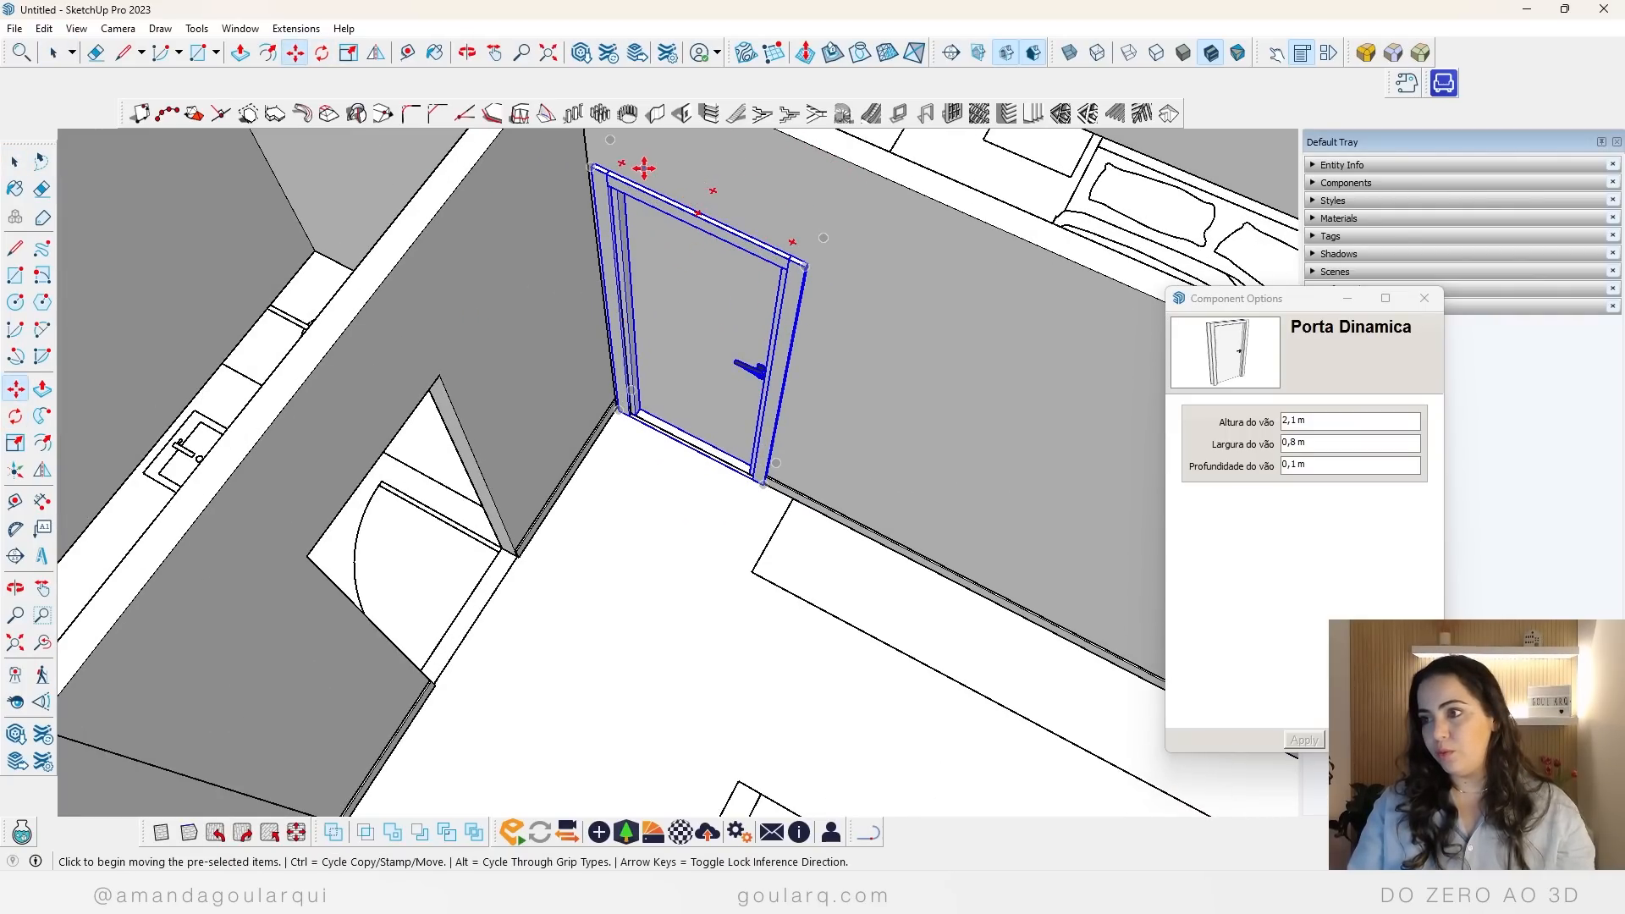
mouse_move(620, 161)
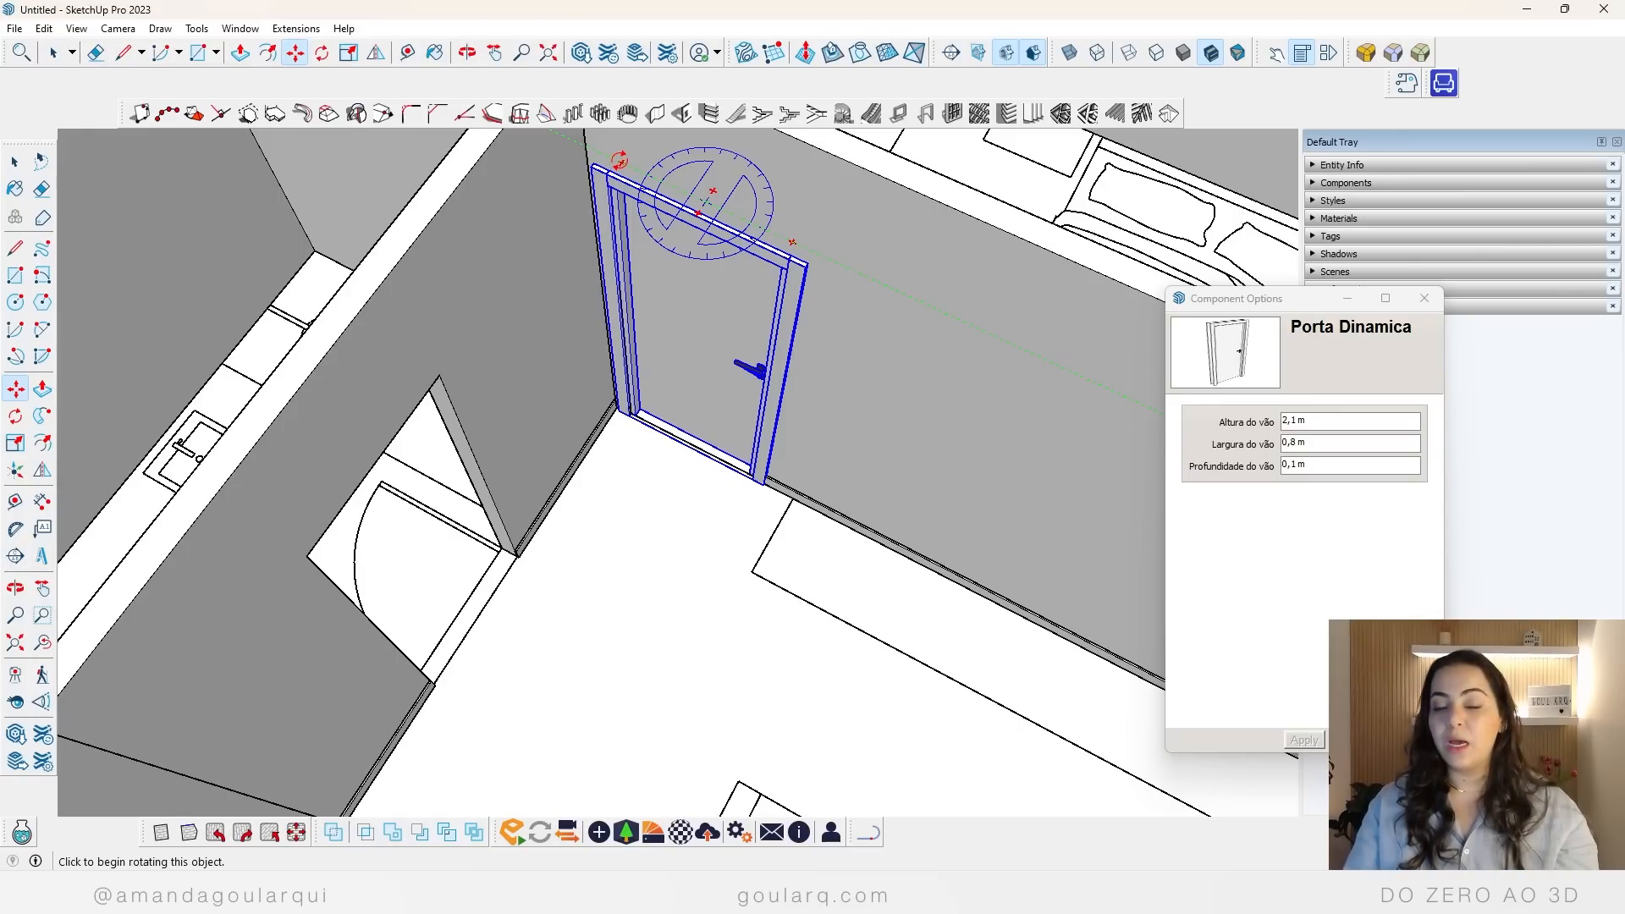
click(620, 161)
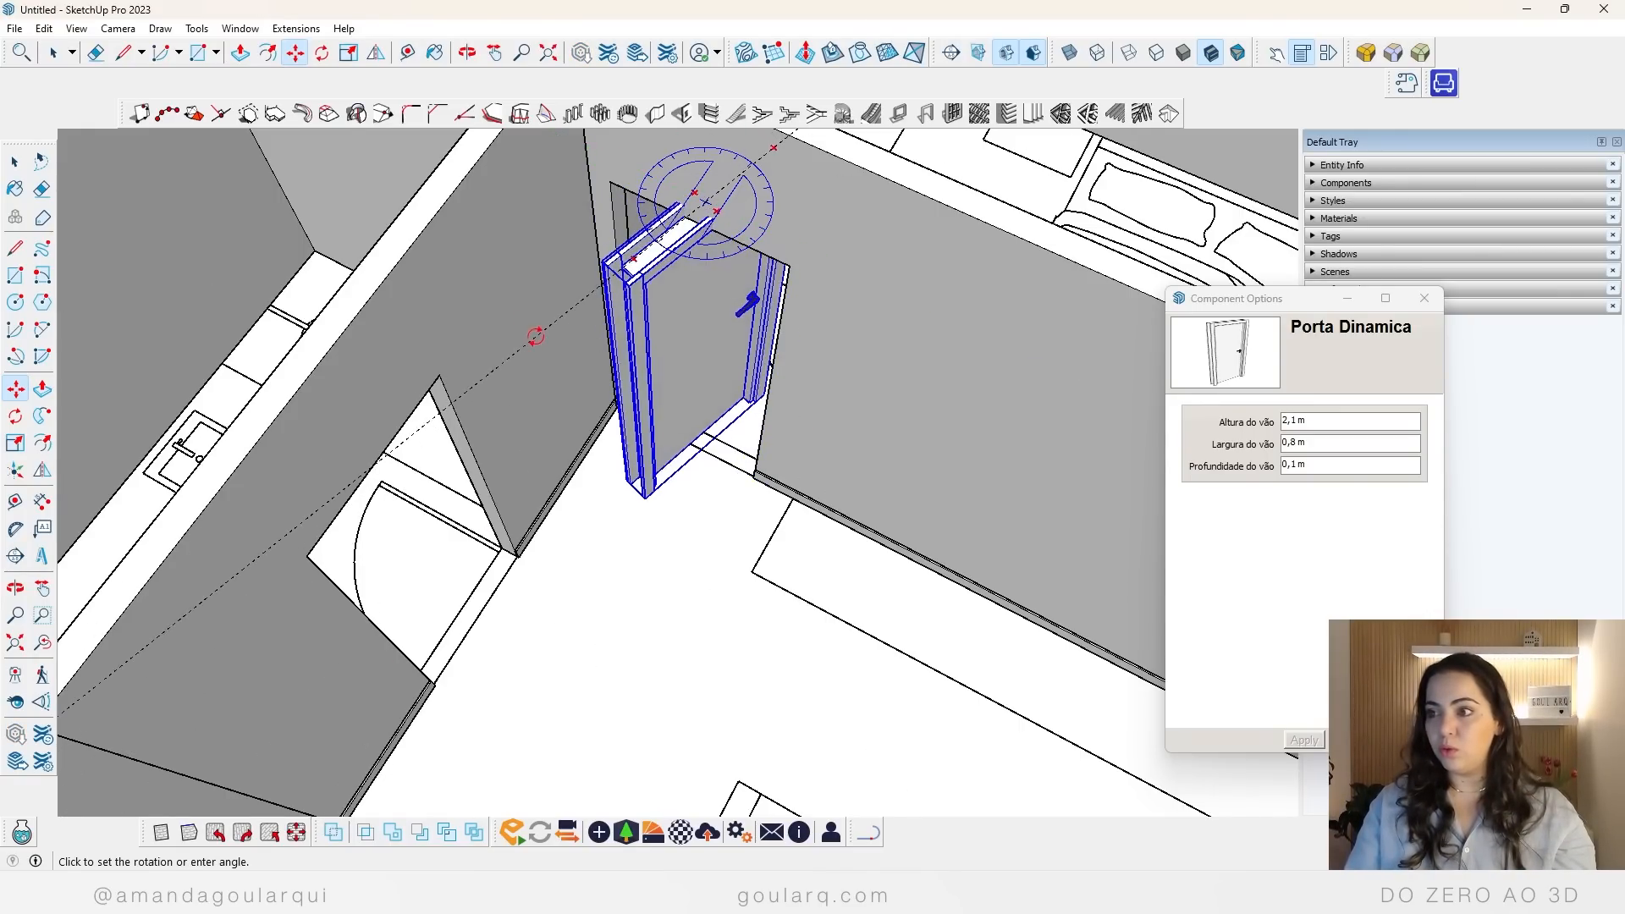
click(728, 381)
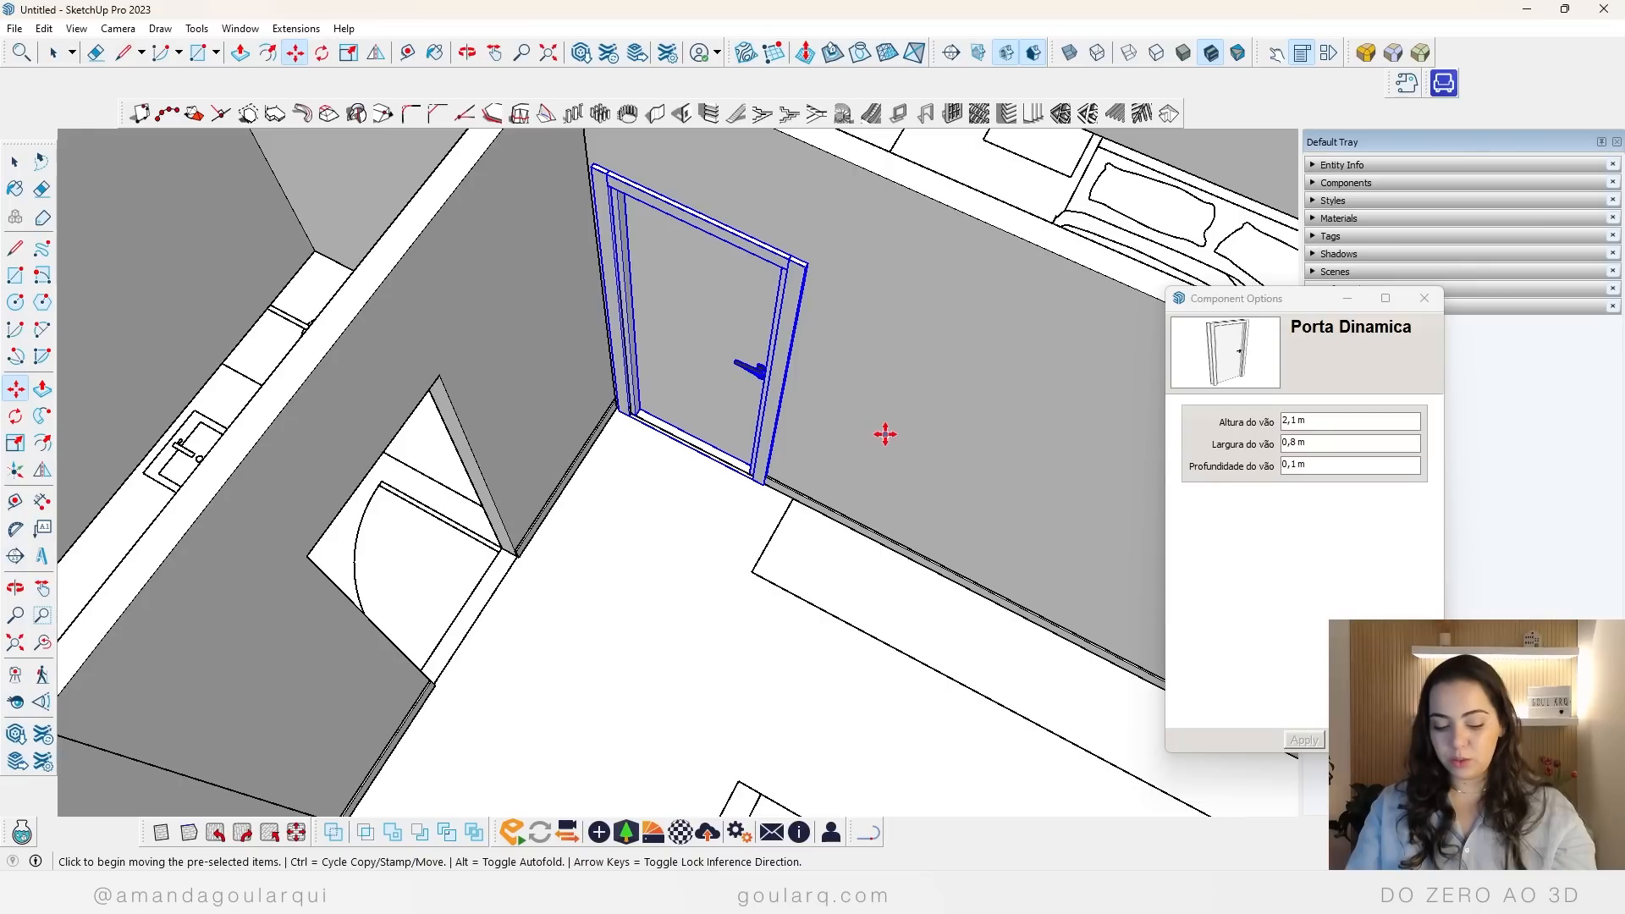
Step: Copy the bedroom door to the front of the bathroom doorway and rotate the copy about its vertical axis to parallel the bathroom wall
key(ctrl)
click(767, 500)
click(602, 721)
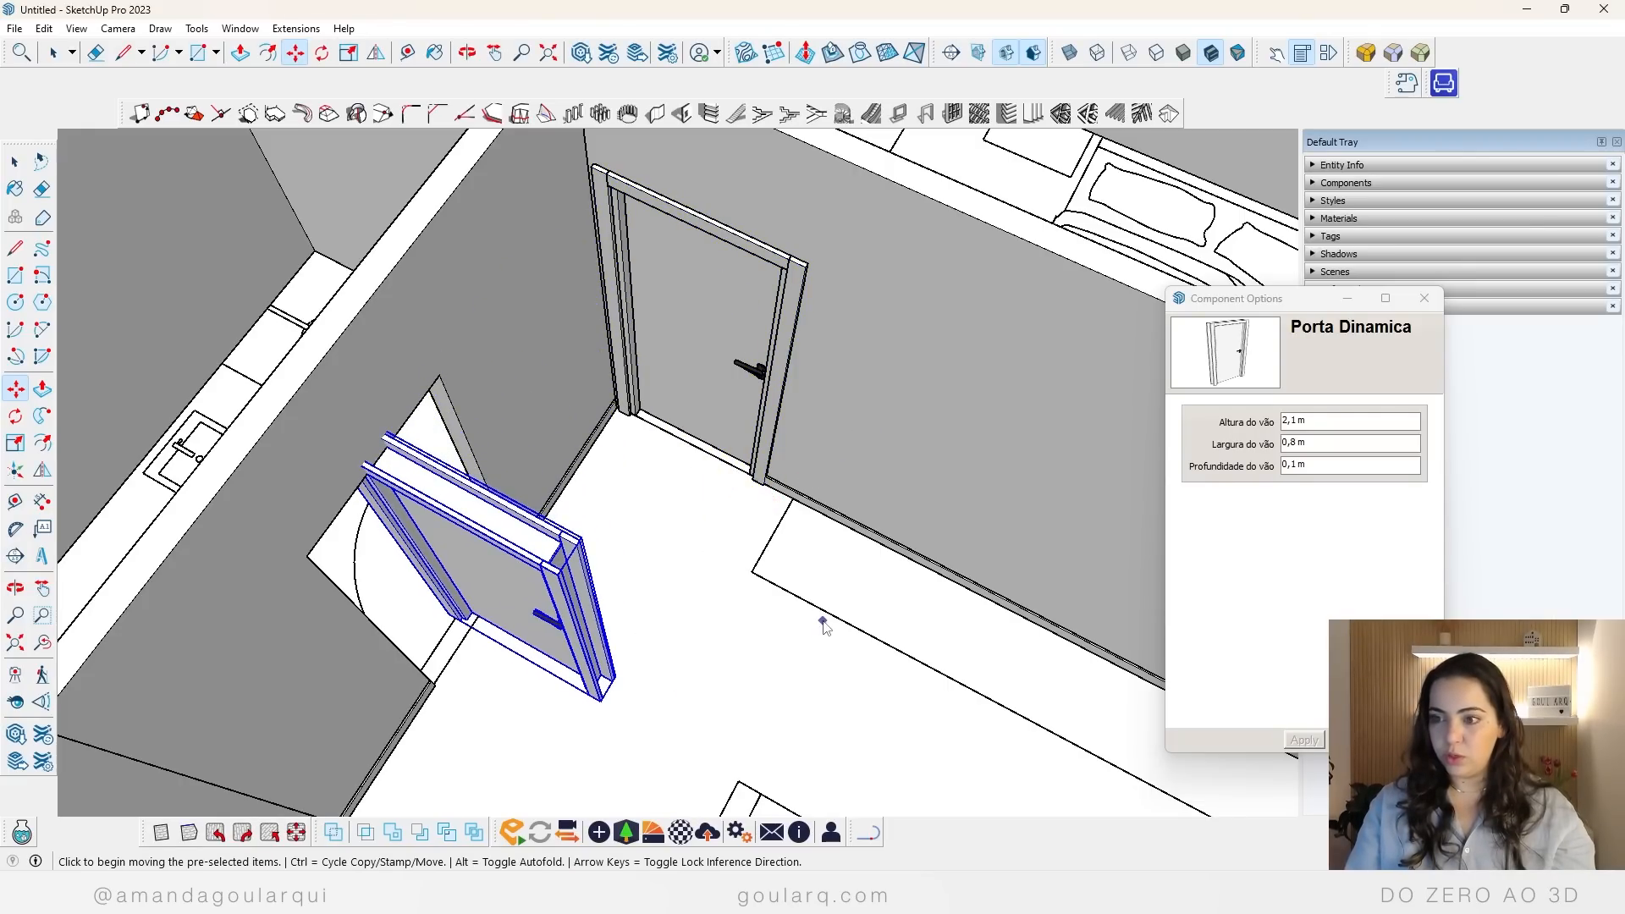
click(546, 546)
click(668, 448)
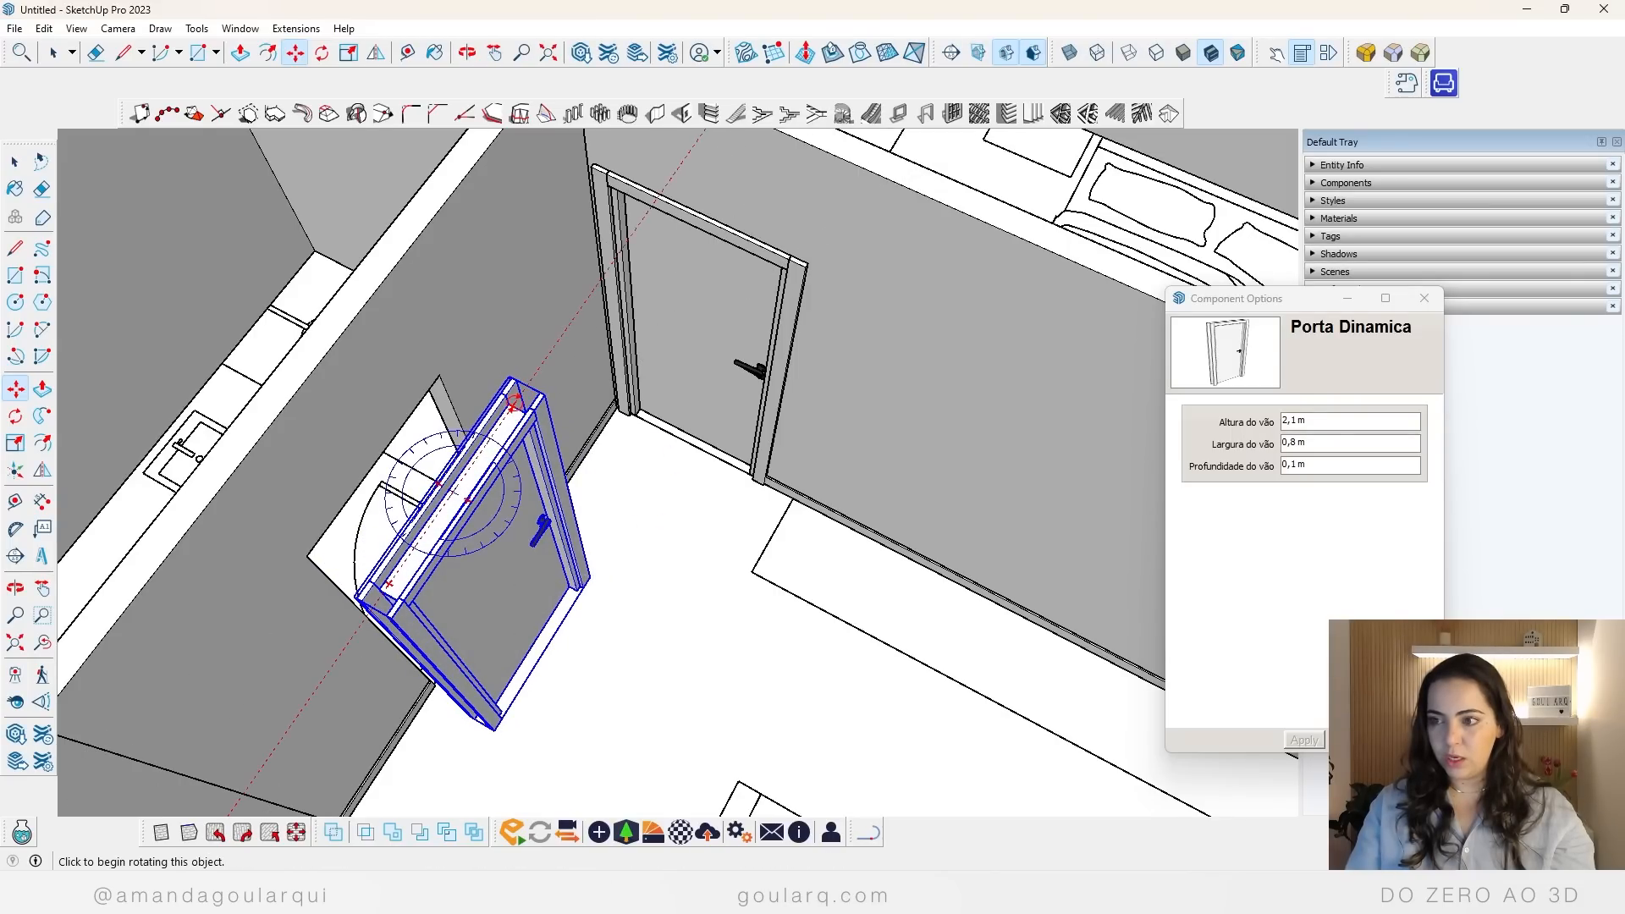
Step: Move the rotated door by its inner upper frame corner onto the matching upper corner of the bathroom doorway
scroll(354, 601, up, 3)
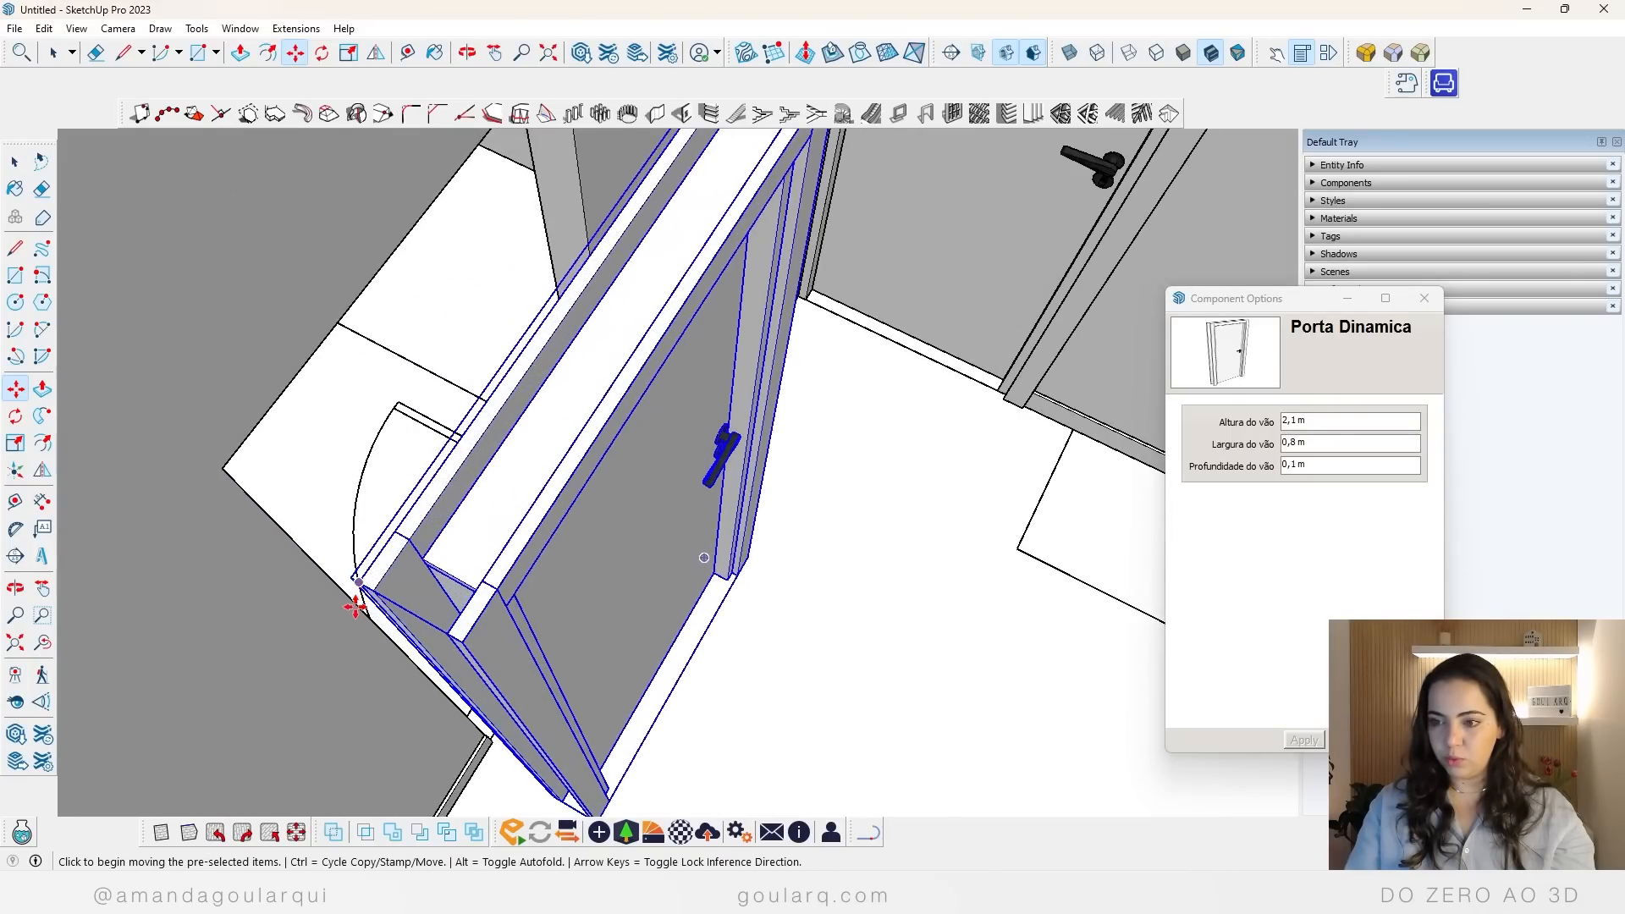
scroll(471, 545, up, 3)
scroll(471, 557, down, 3)
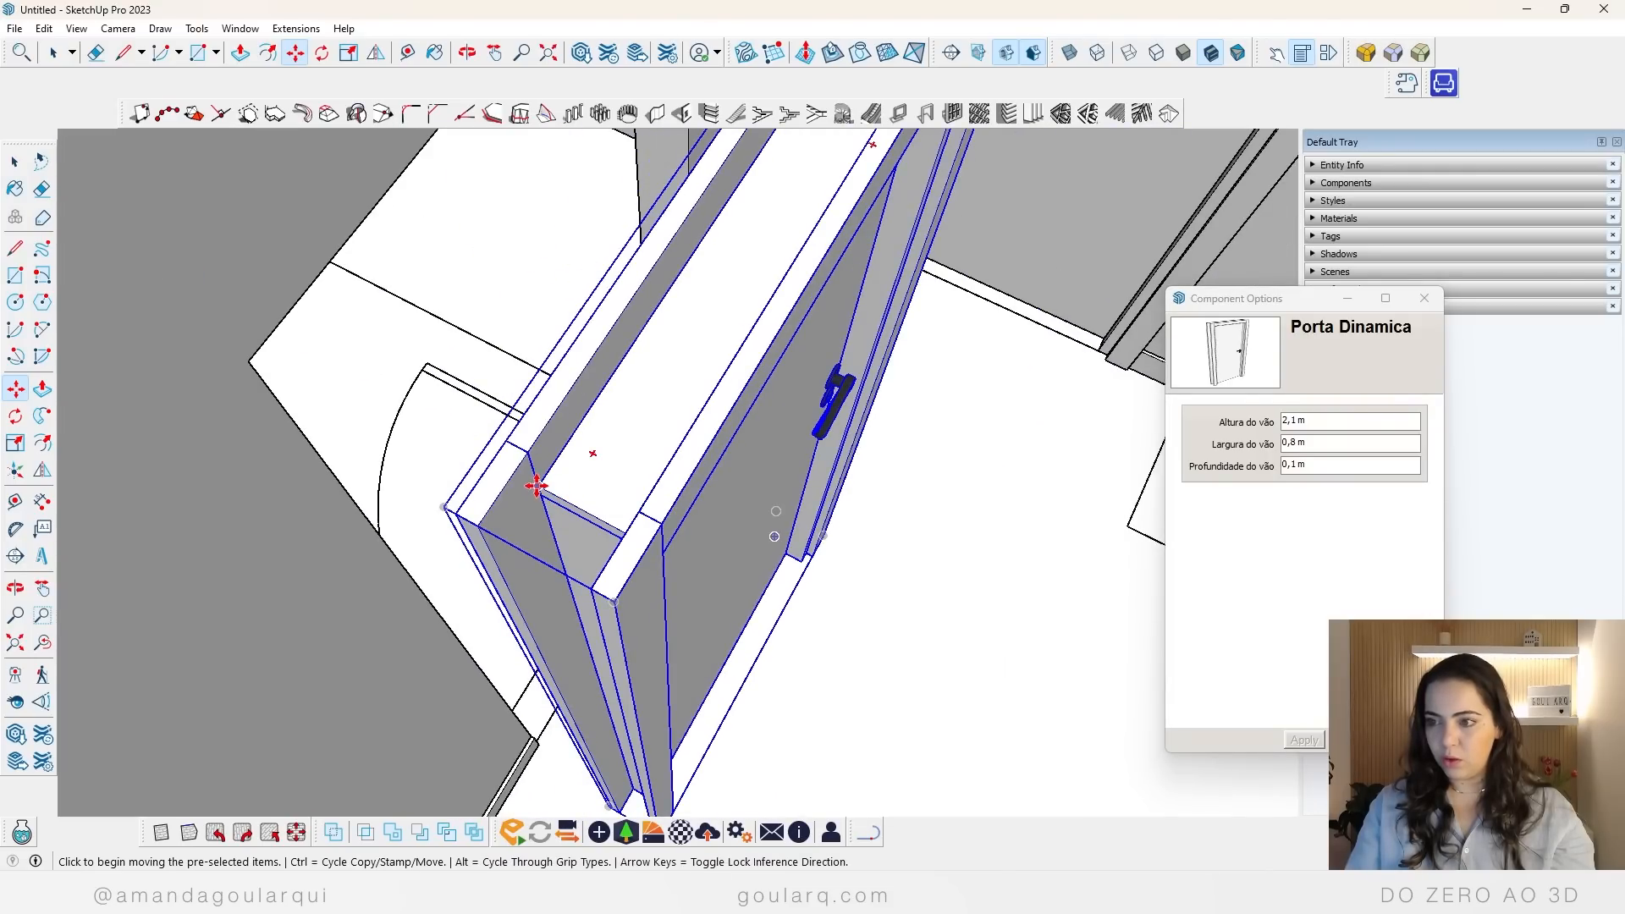
middle_drag(536, 486, 973, 279)
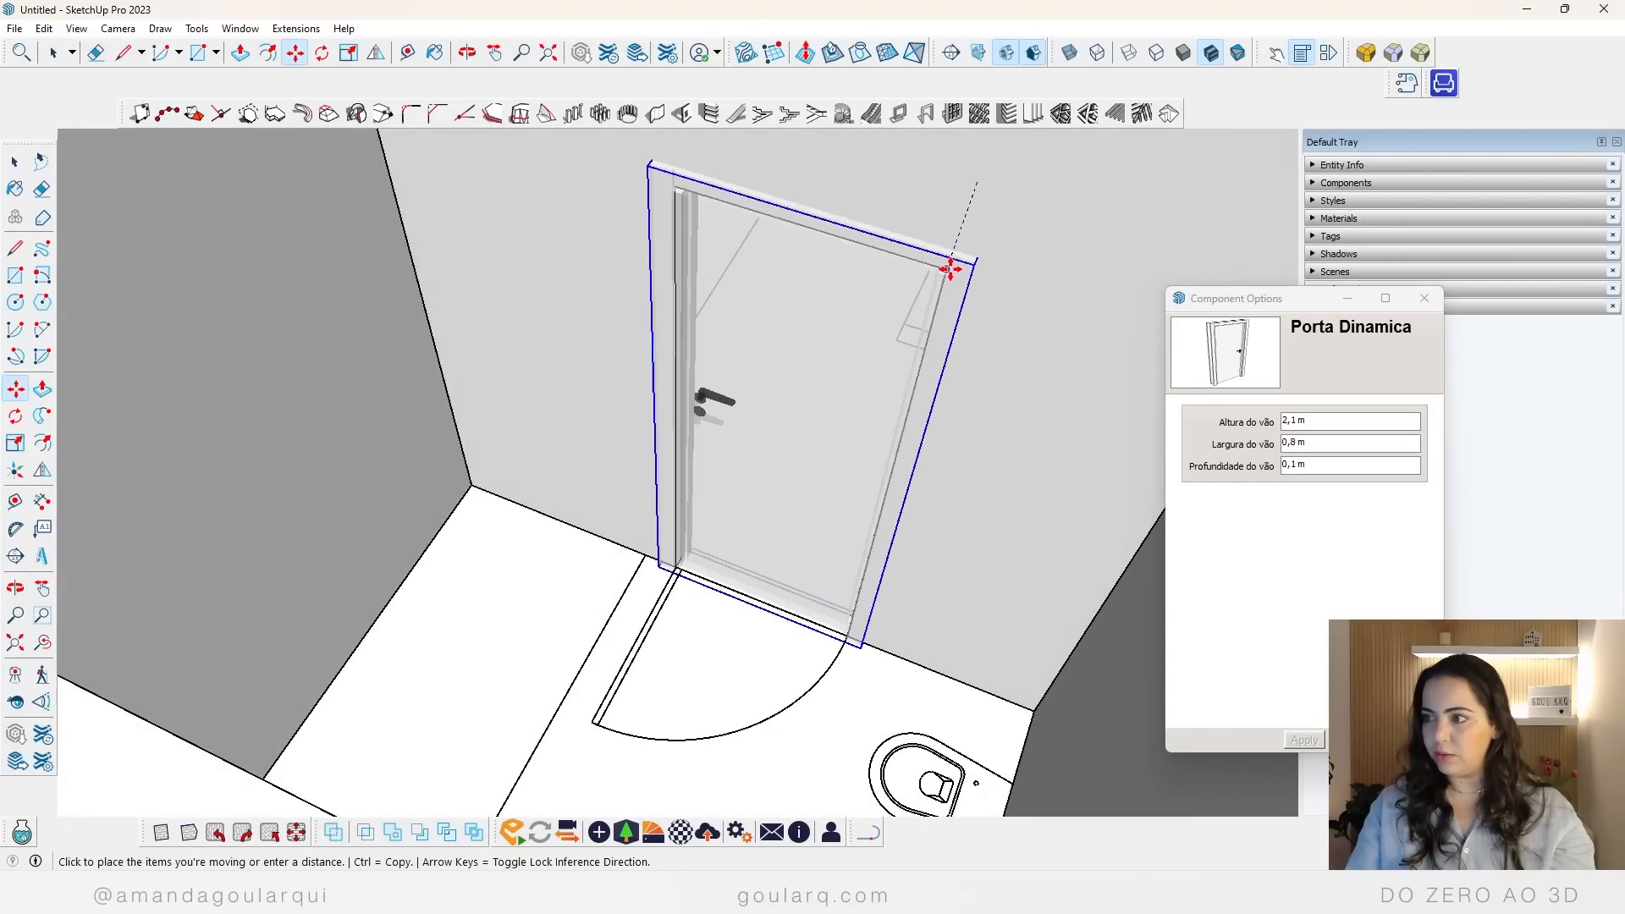
click(949, 270)
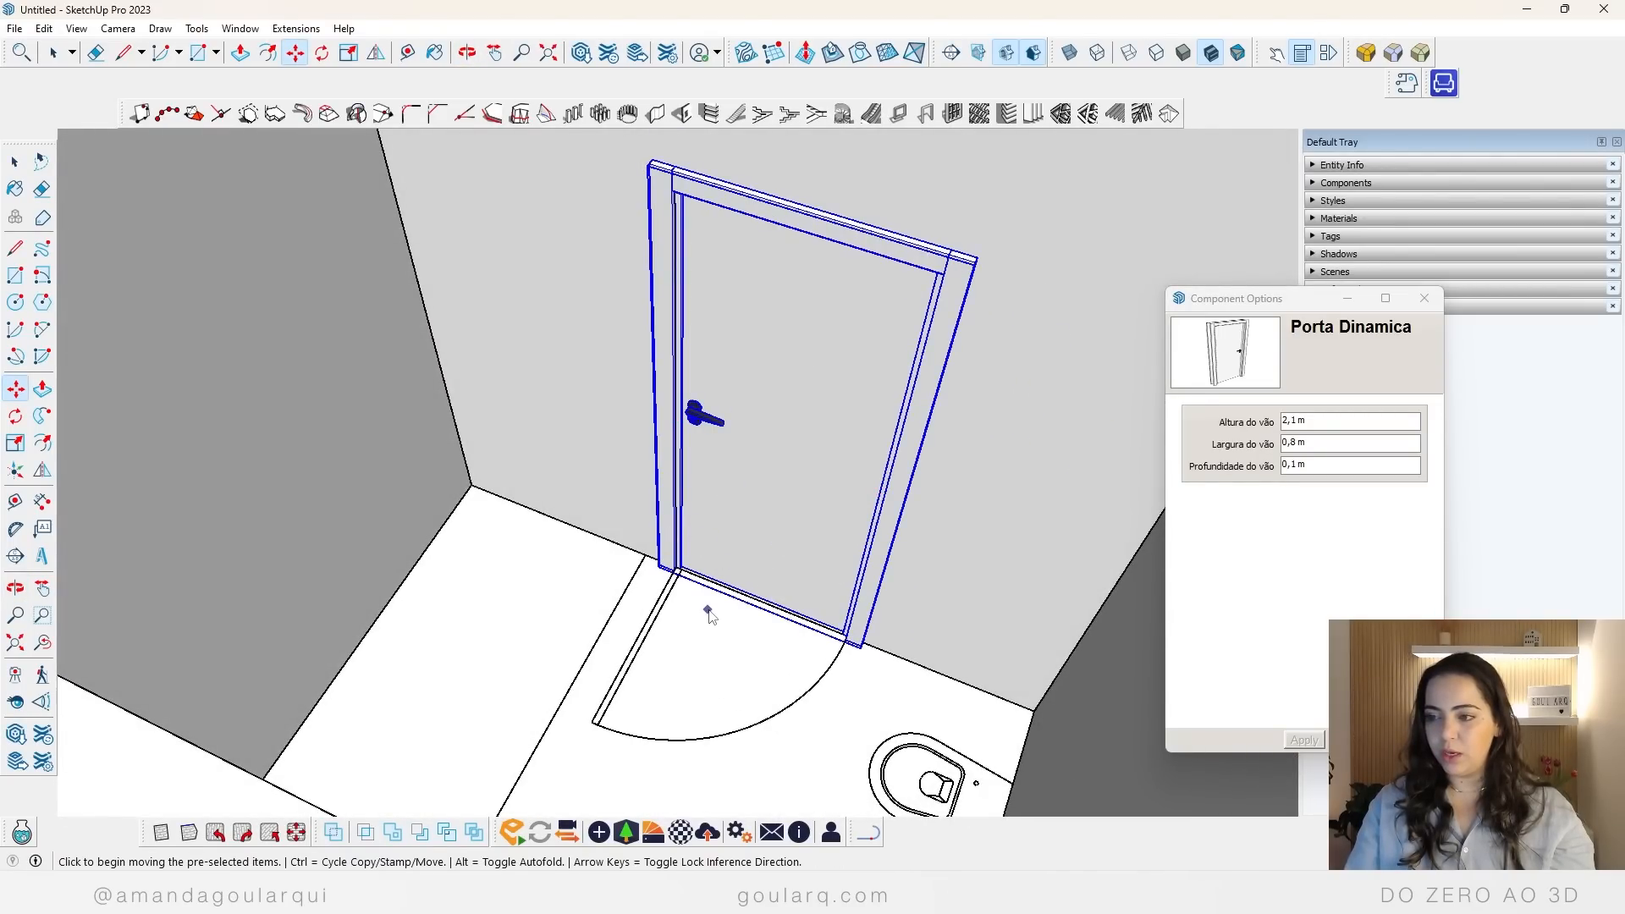
middle_drag(710, 615, 591, 526)
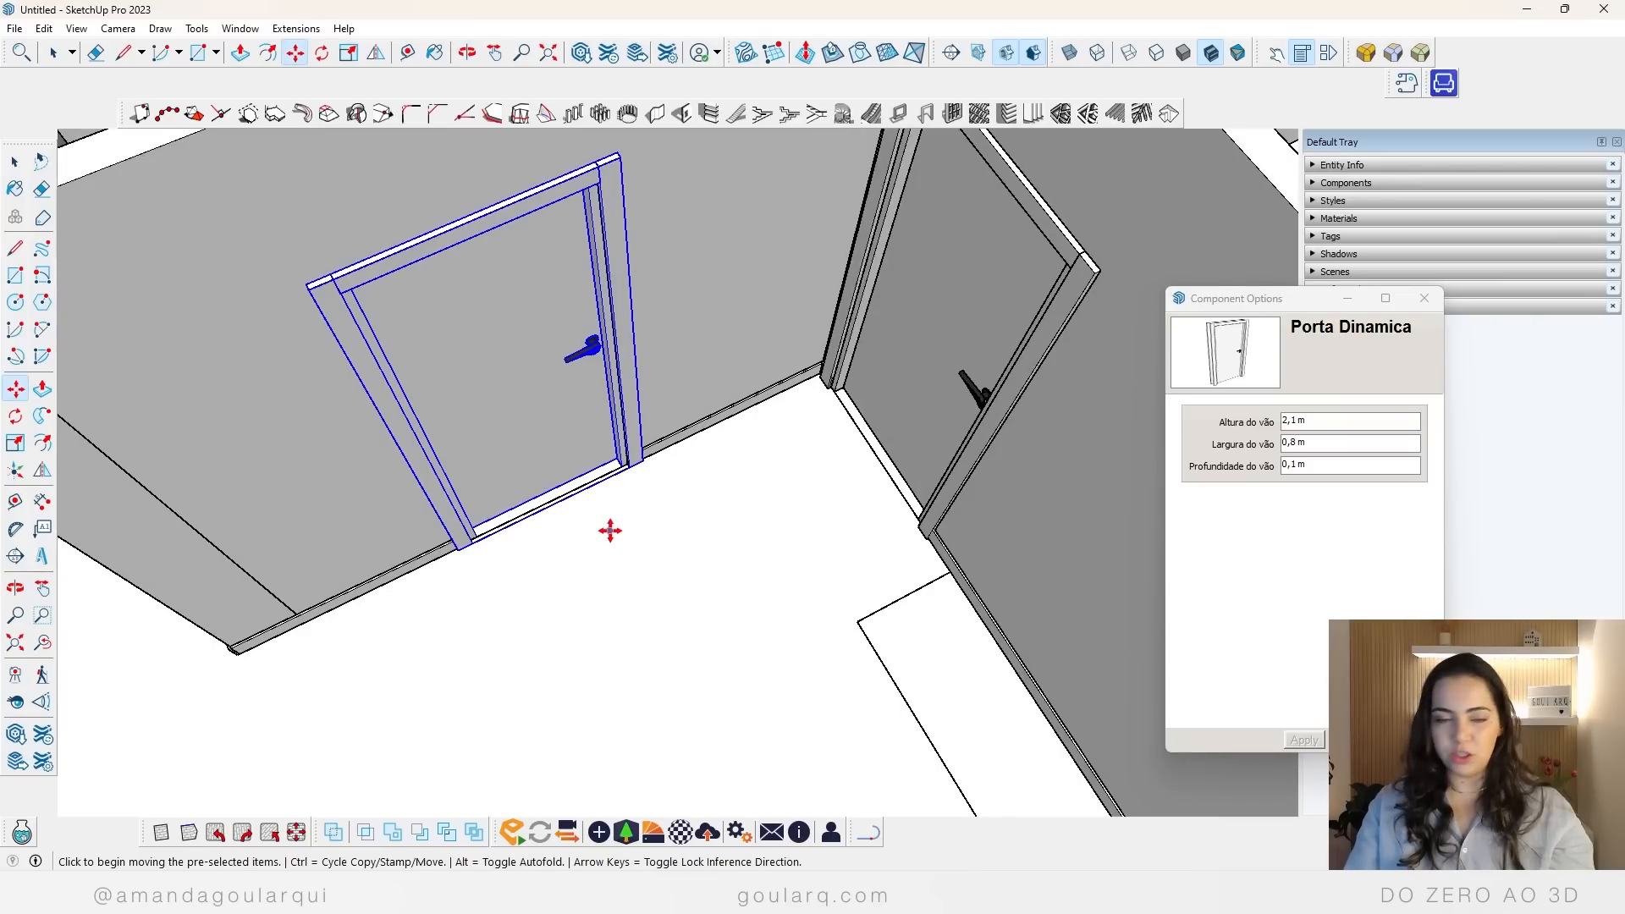
key(space)
click(719, 500)
Step: Select the door in the bathroom doorway from the bathroom side to access its component options
scroll(541, 404, down, 4)
middle_drag(517, 396, 695, 601)
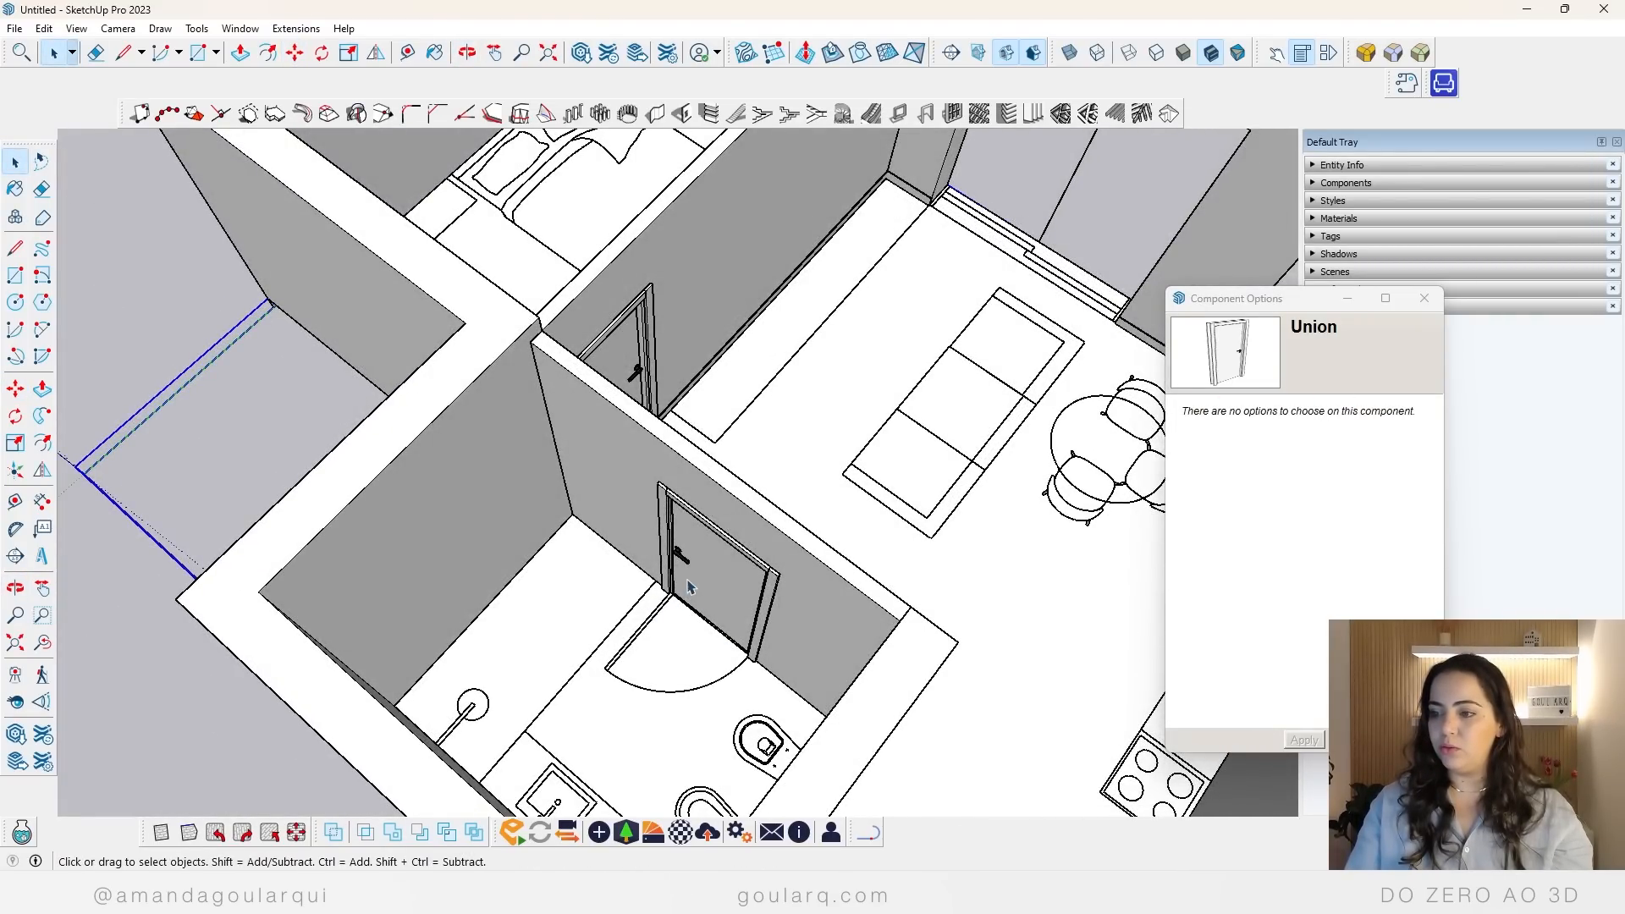
click(769, 604)
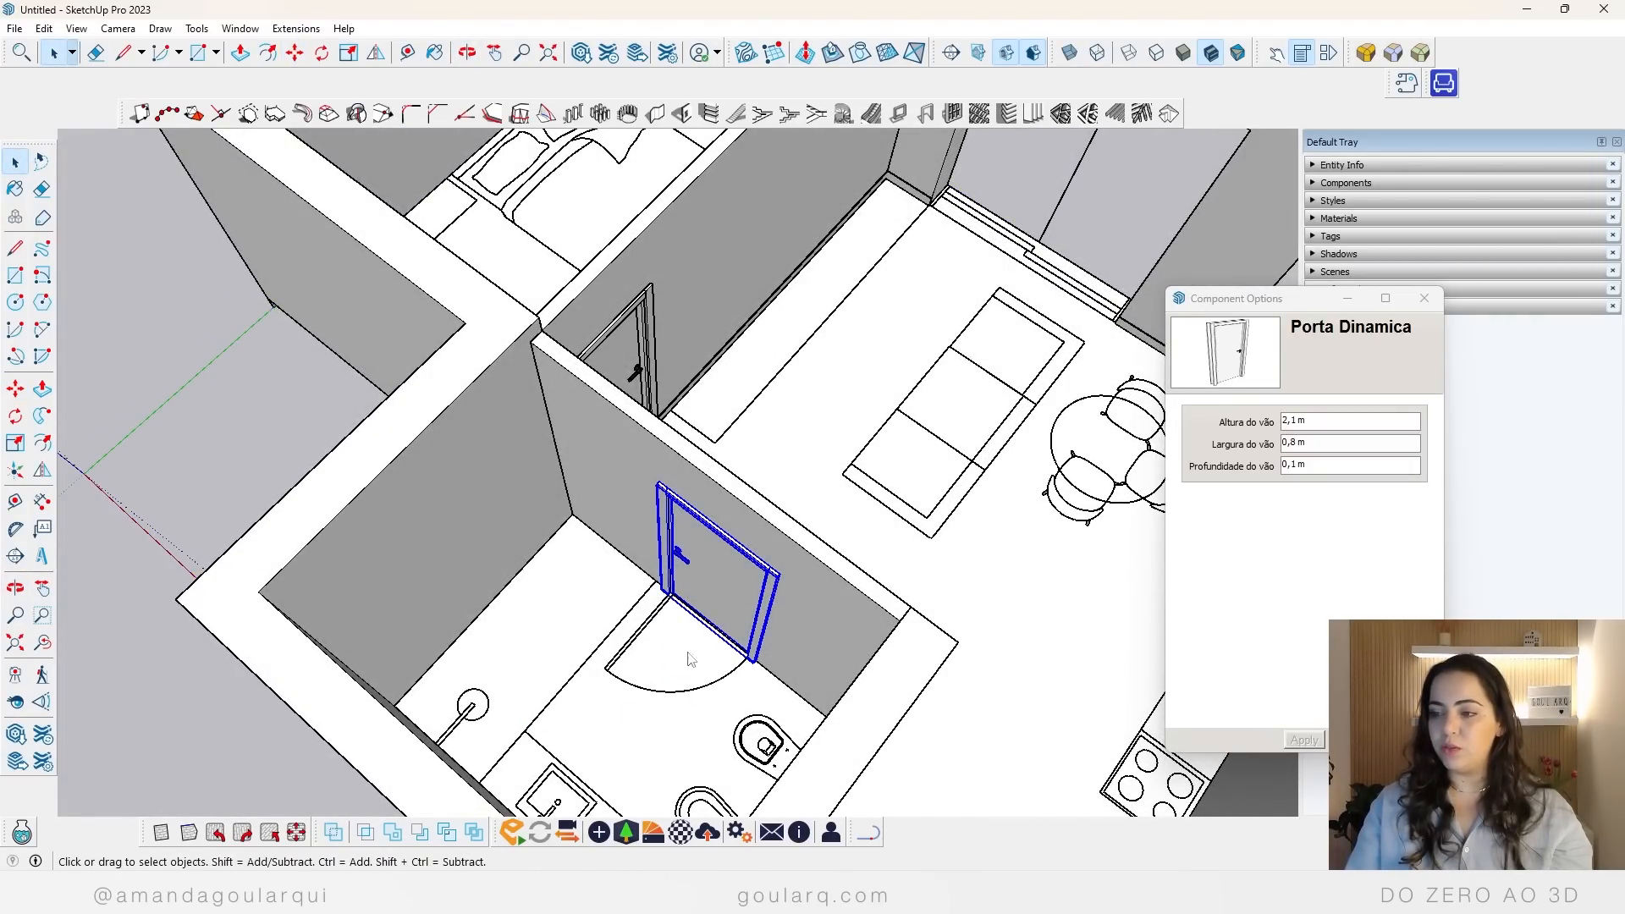
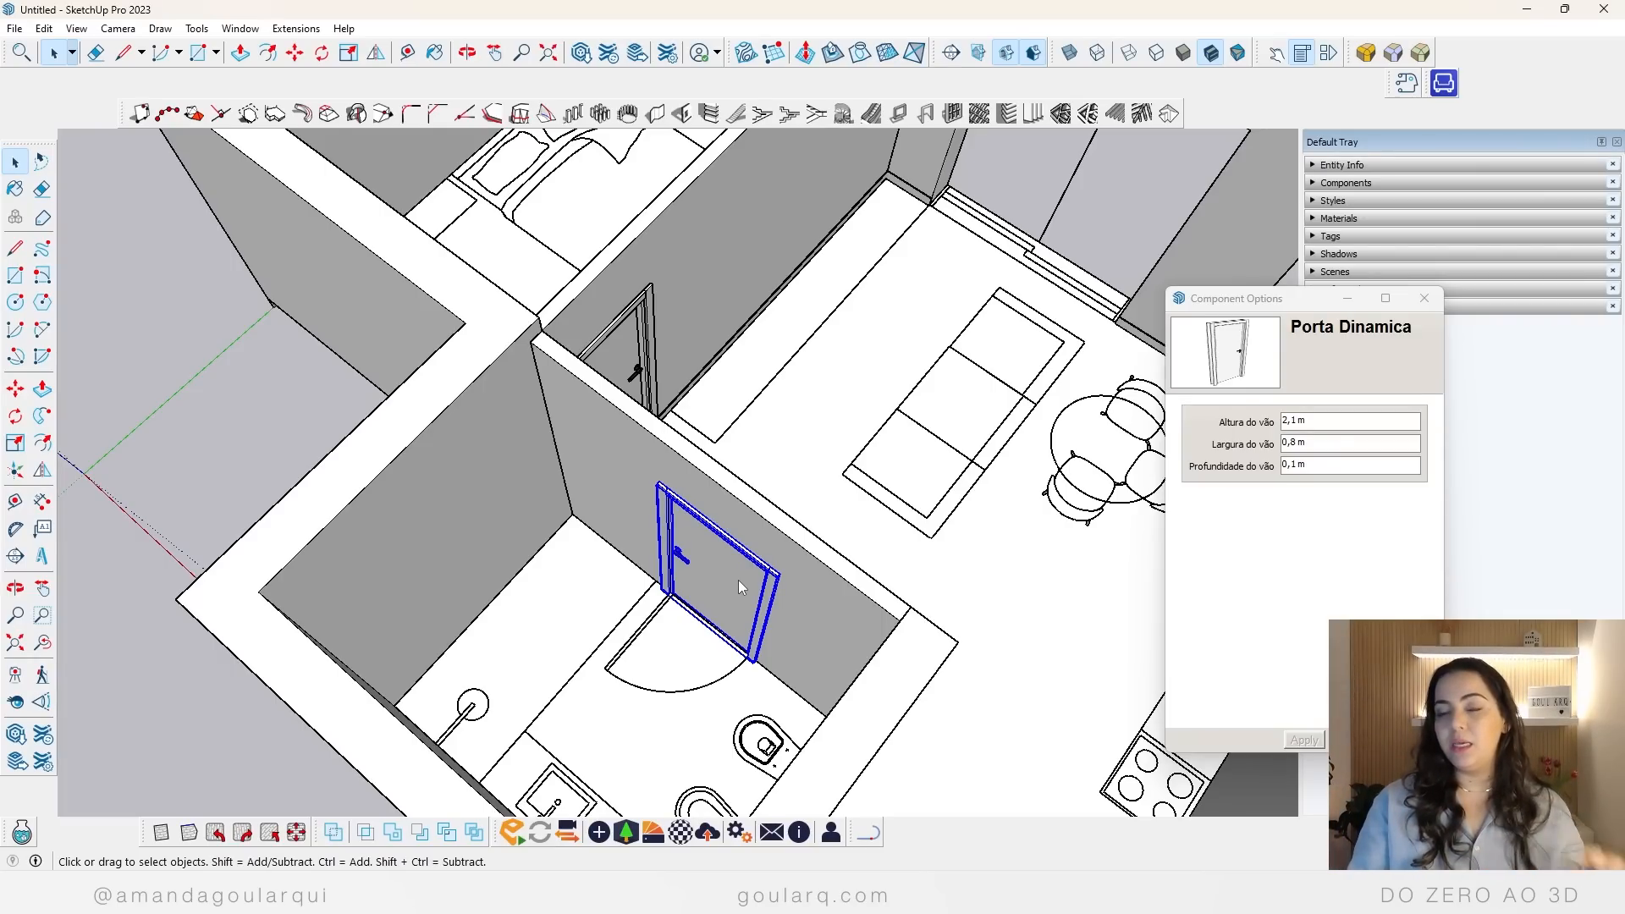
Step: Flip the bathroom door sideways so its handle and hinges swap sides, and deselect it
click(376, 54)
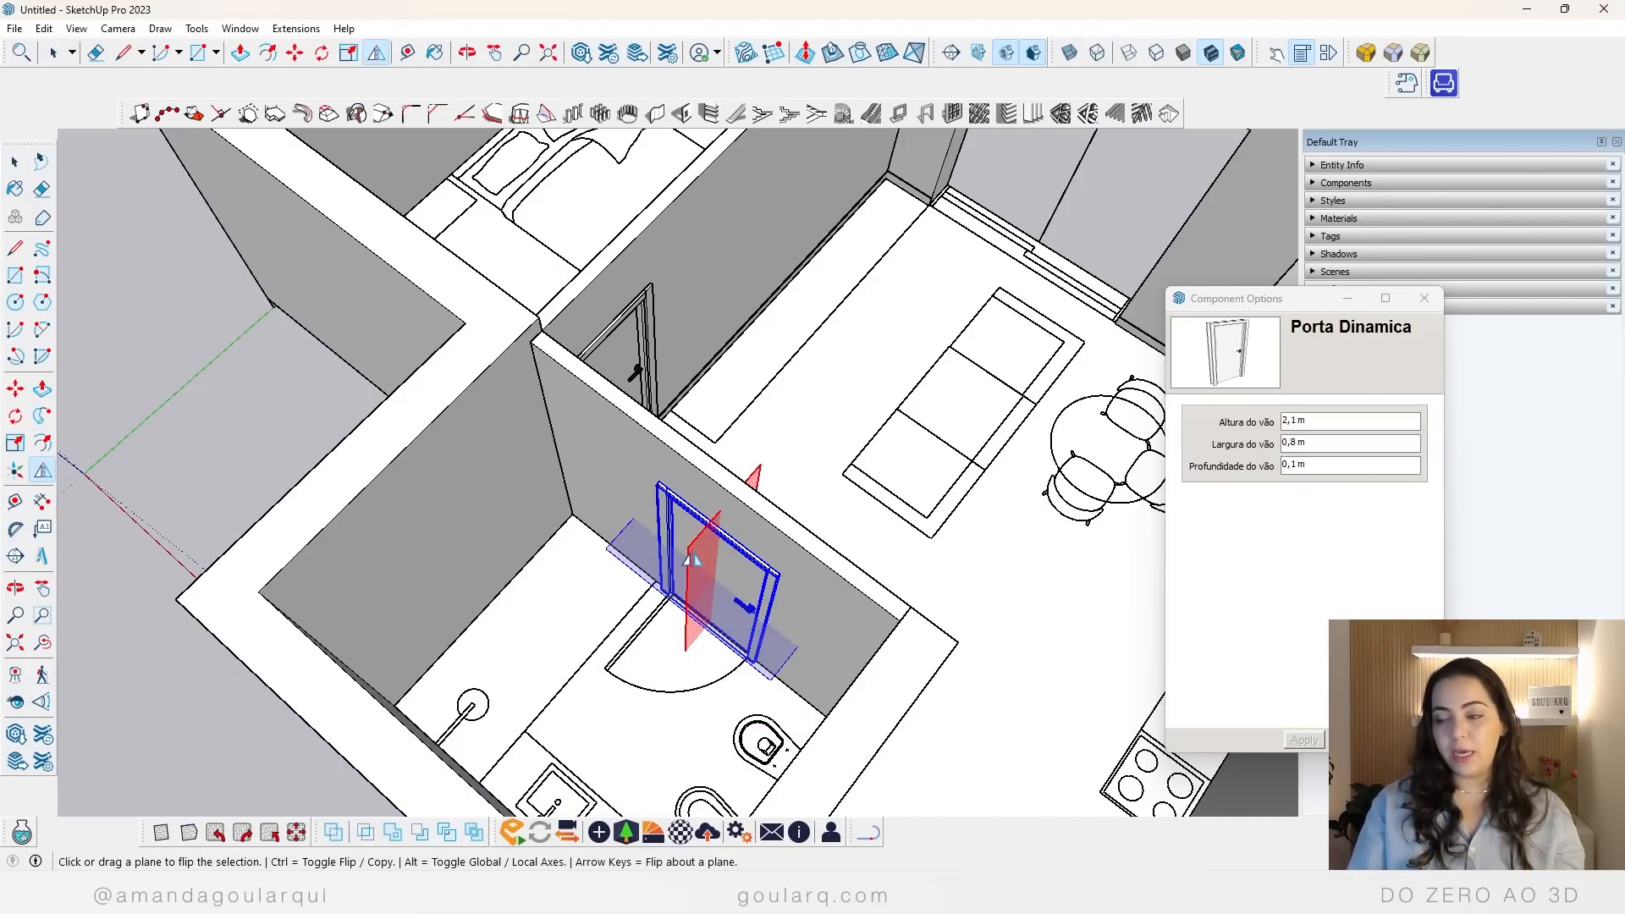
right_click(671, 529)
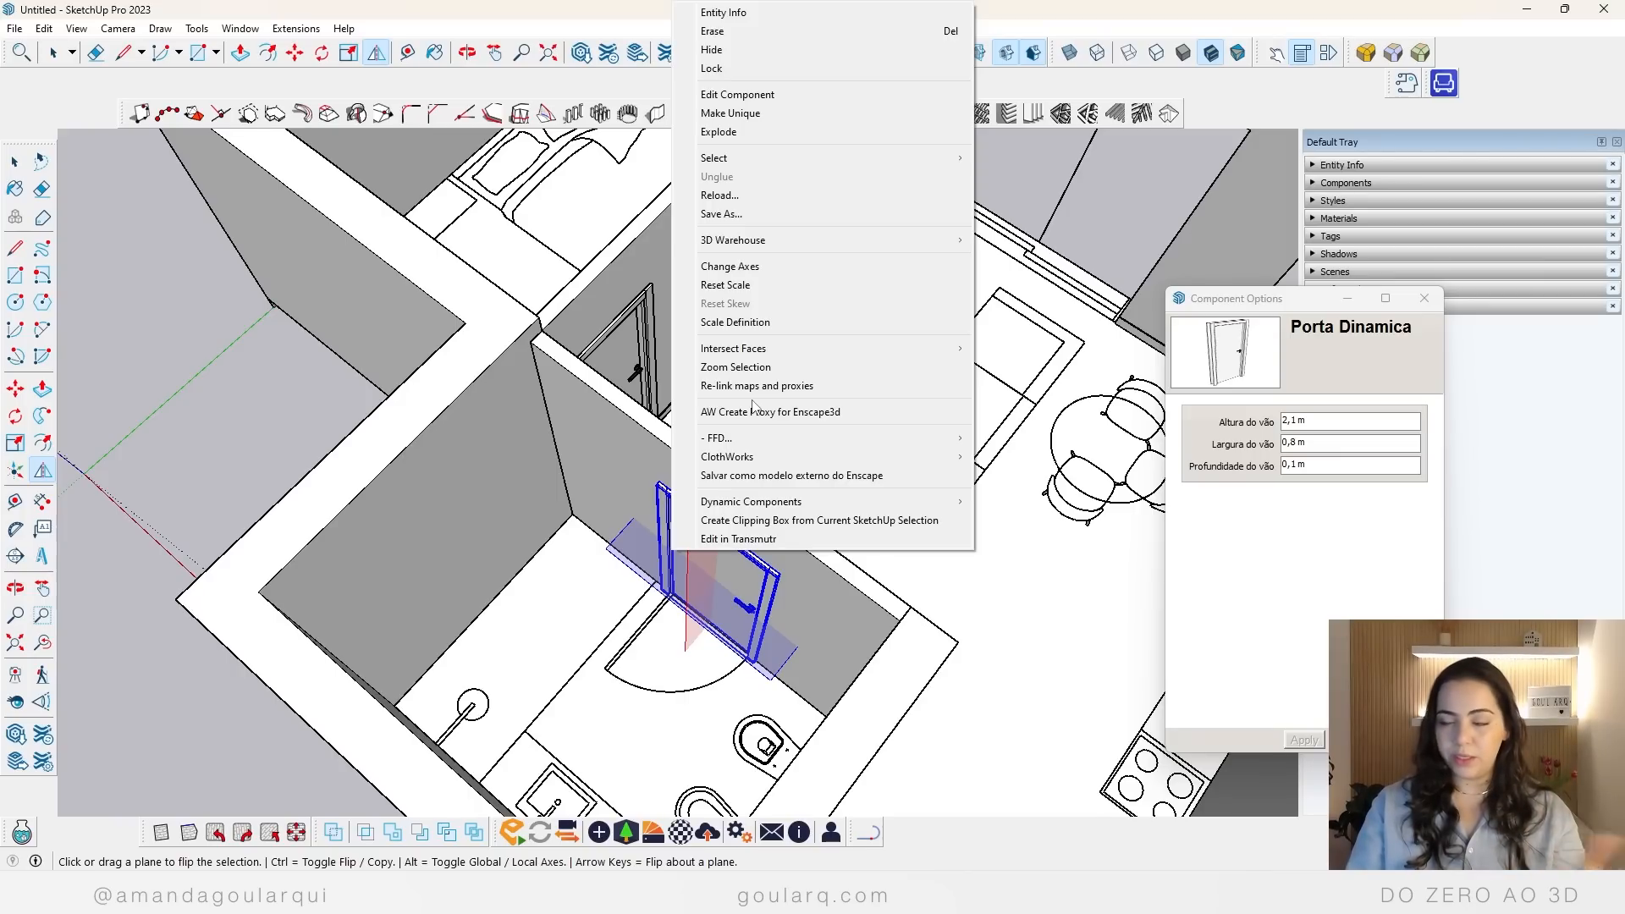
click(14, 167)
click(355, 372)
middle_drag(736, 444, 254, 466)
scroll(664, 461, down, 5)
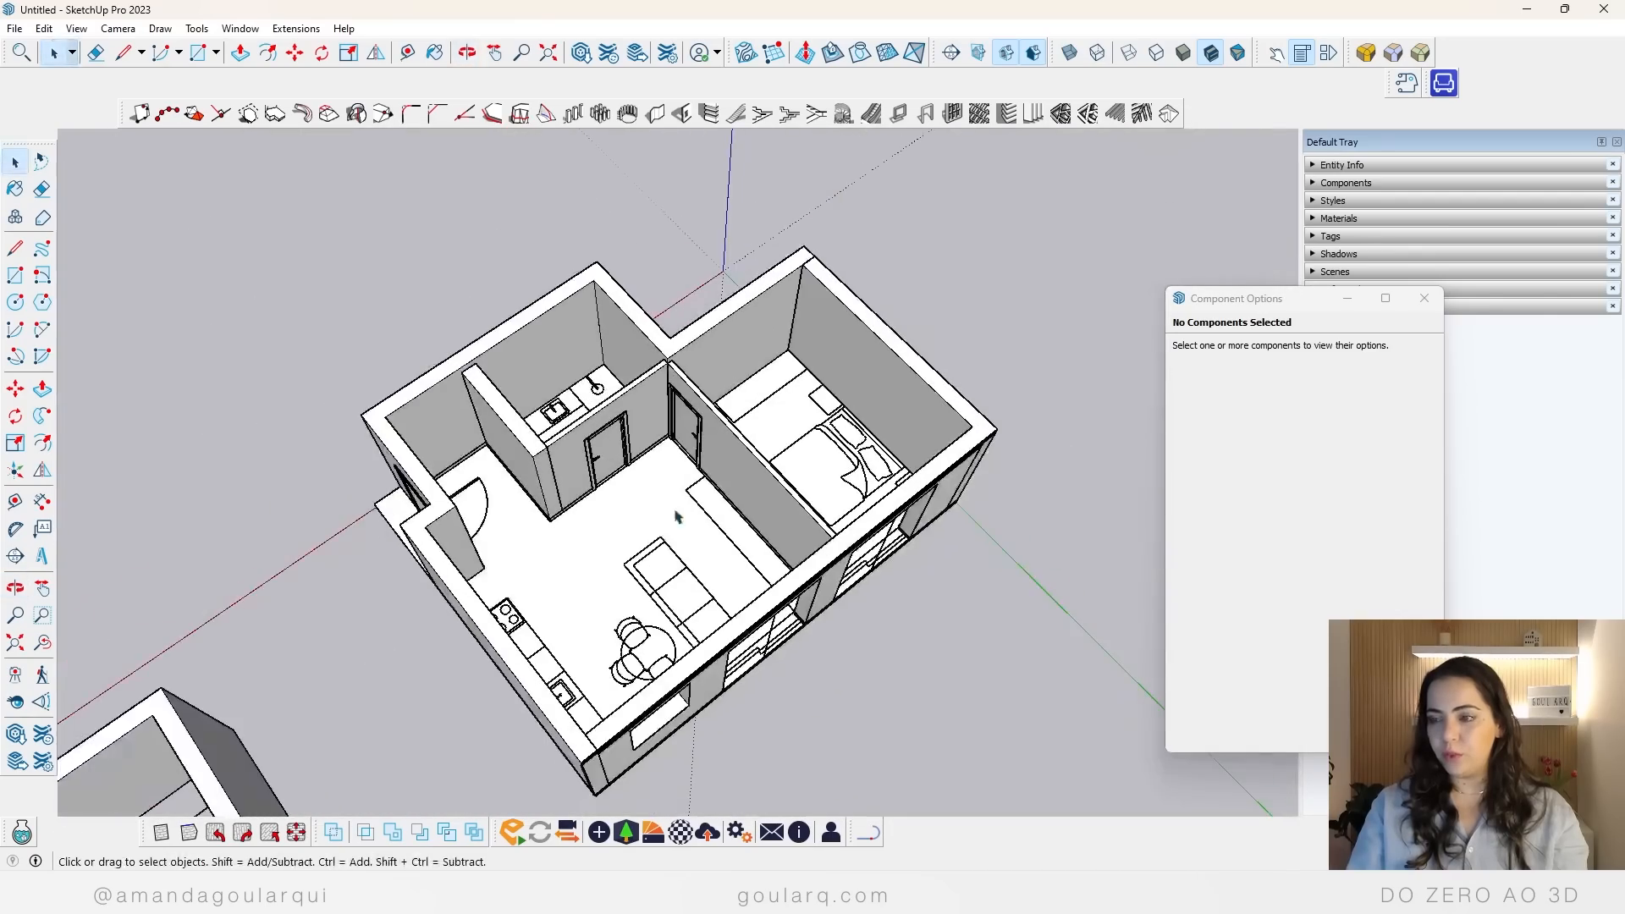
middle_drag(677, 517, 565, 438)
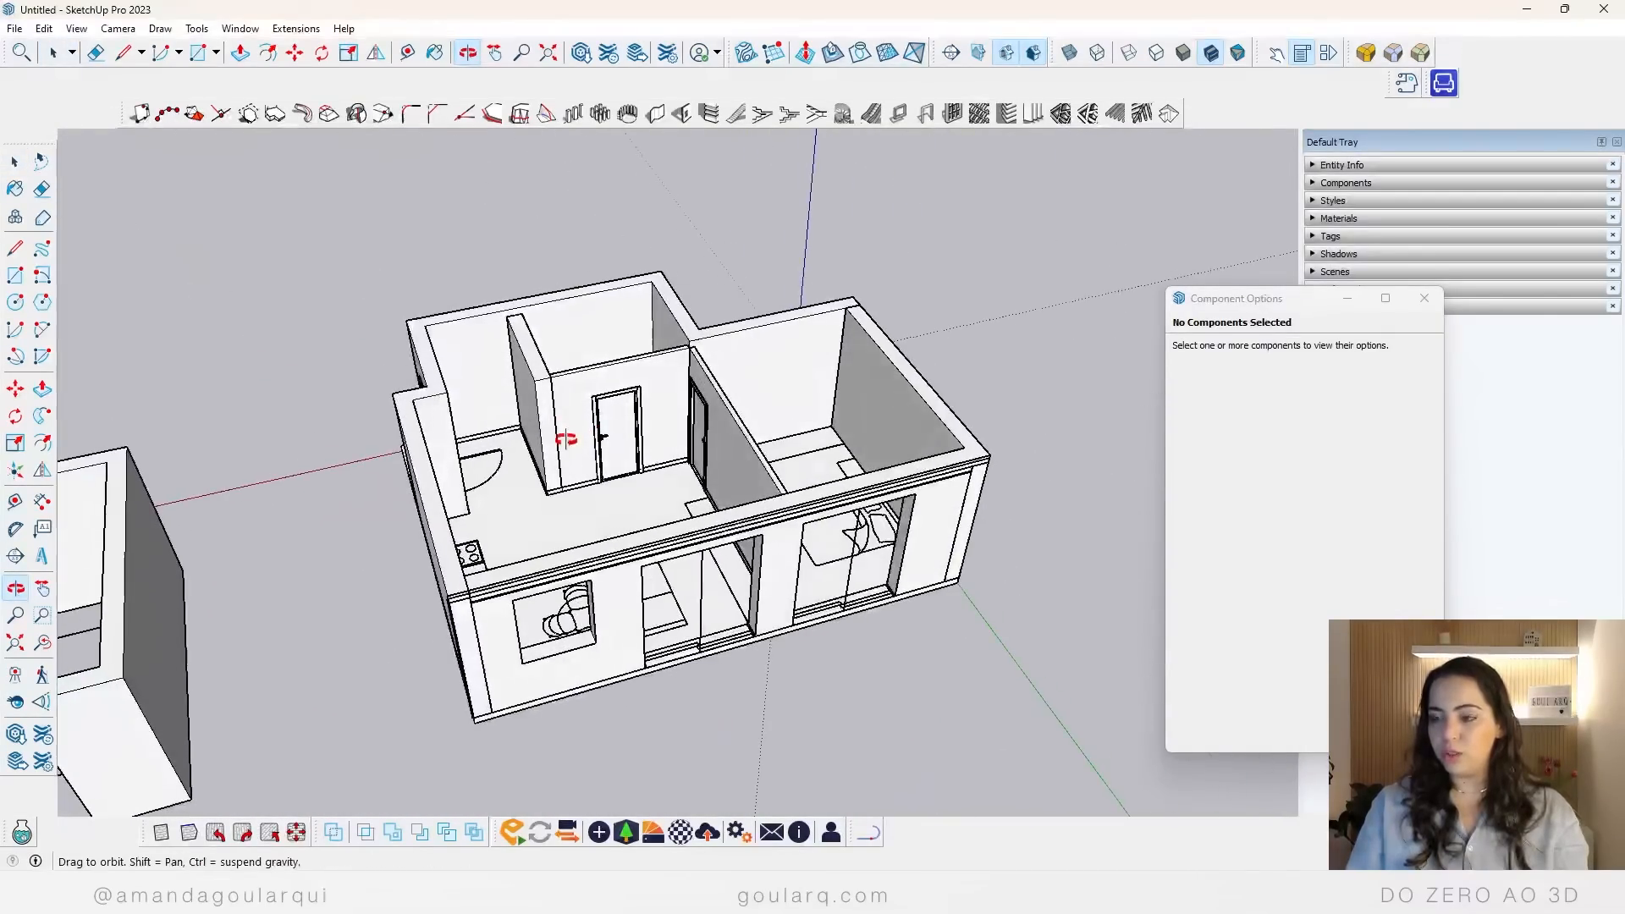
scroll(565, 439, down, 2)
scroll(727, 542, up, 6)
click(736, 546)
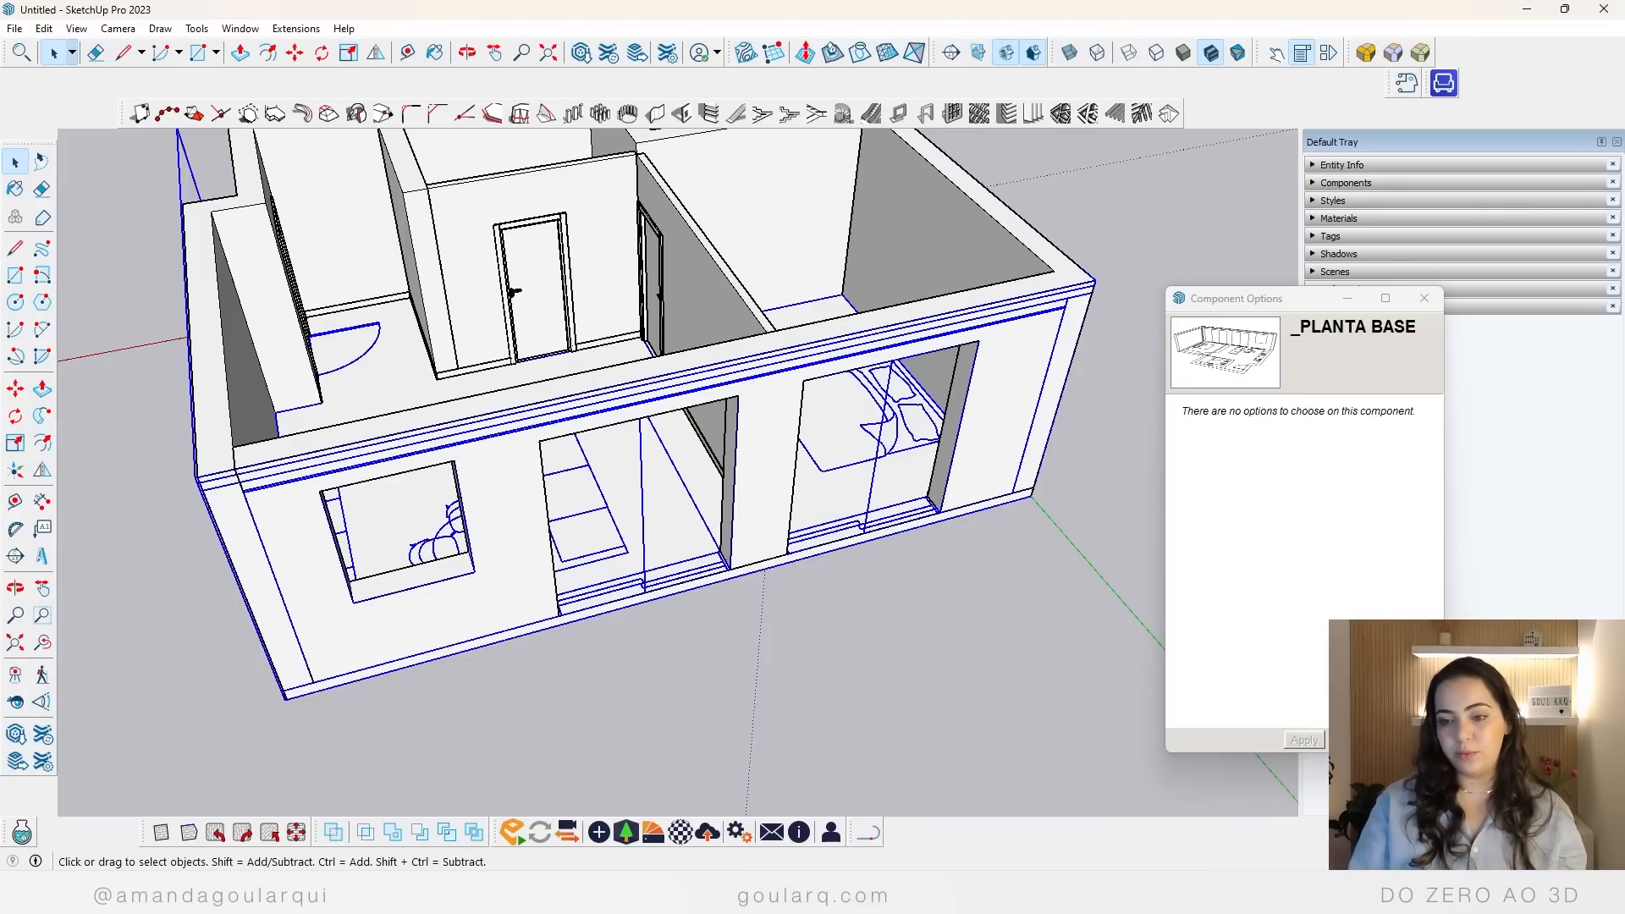
click(18, 736)
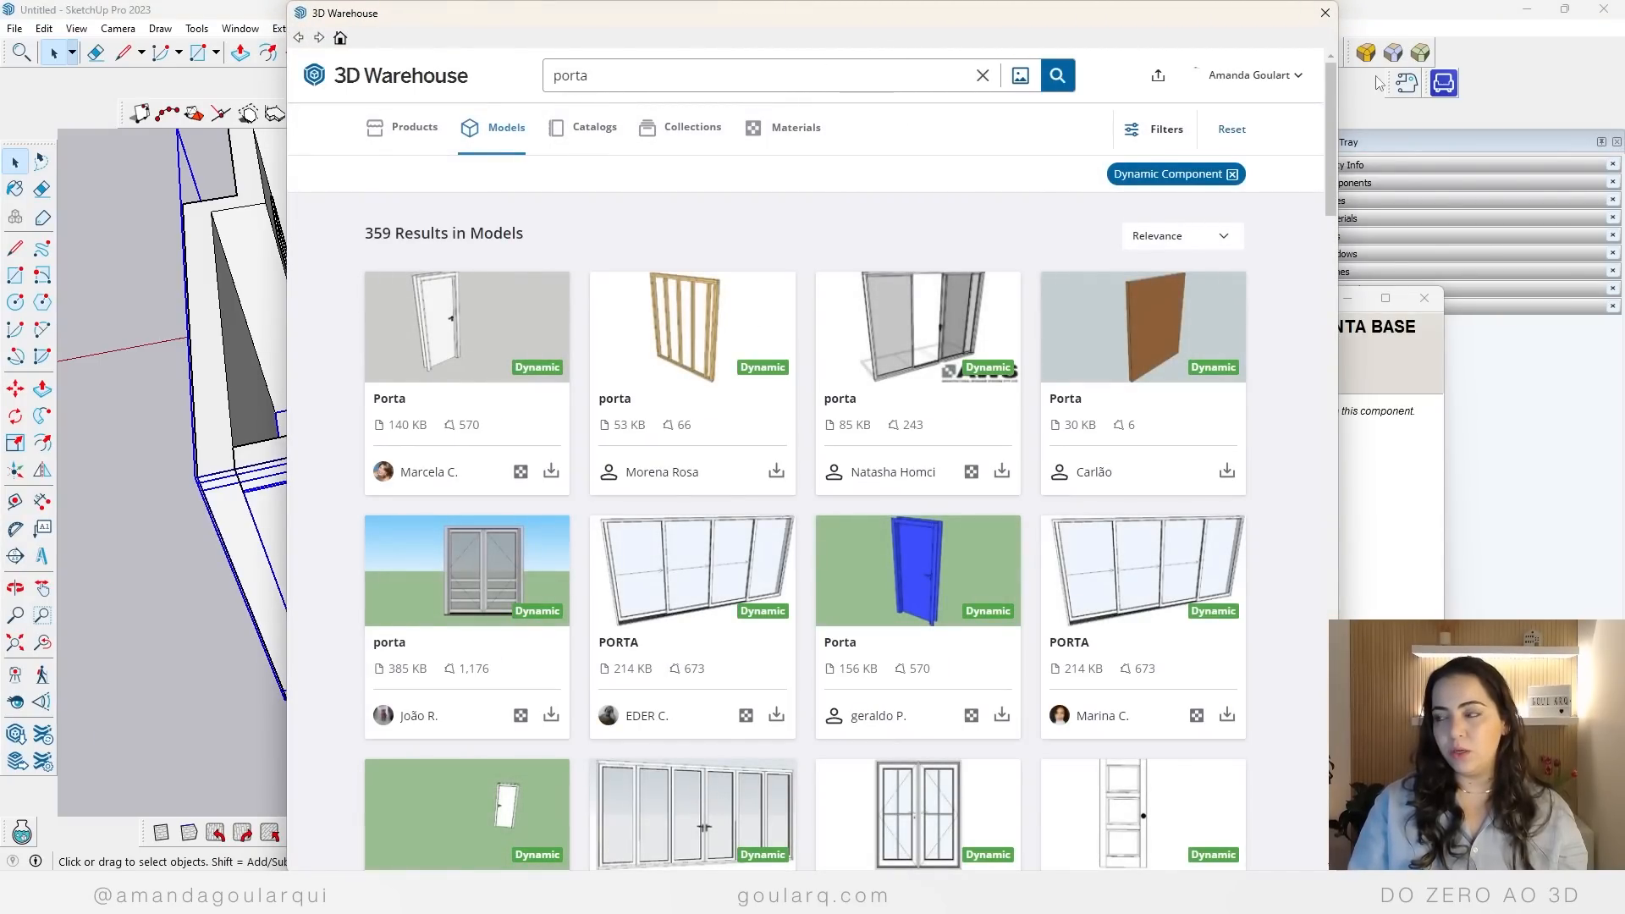
click(1325, 12)
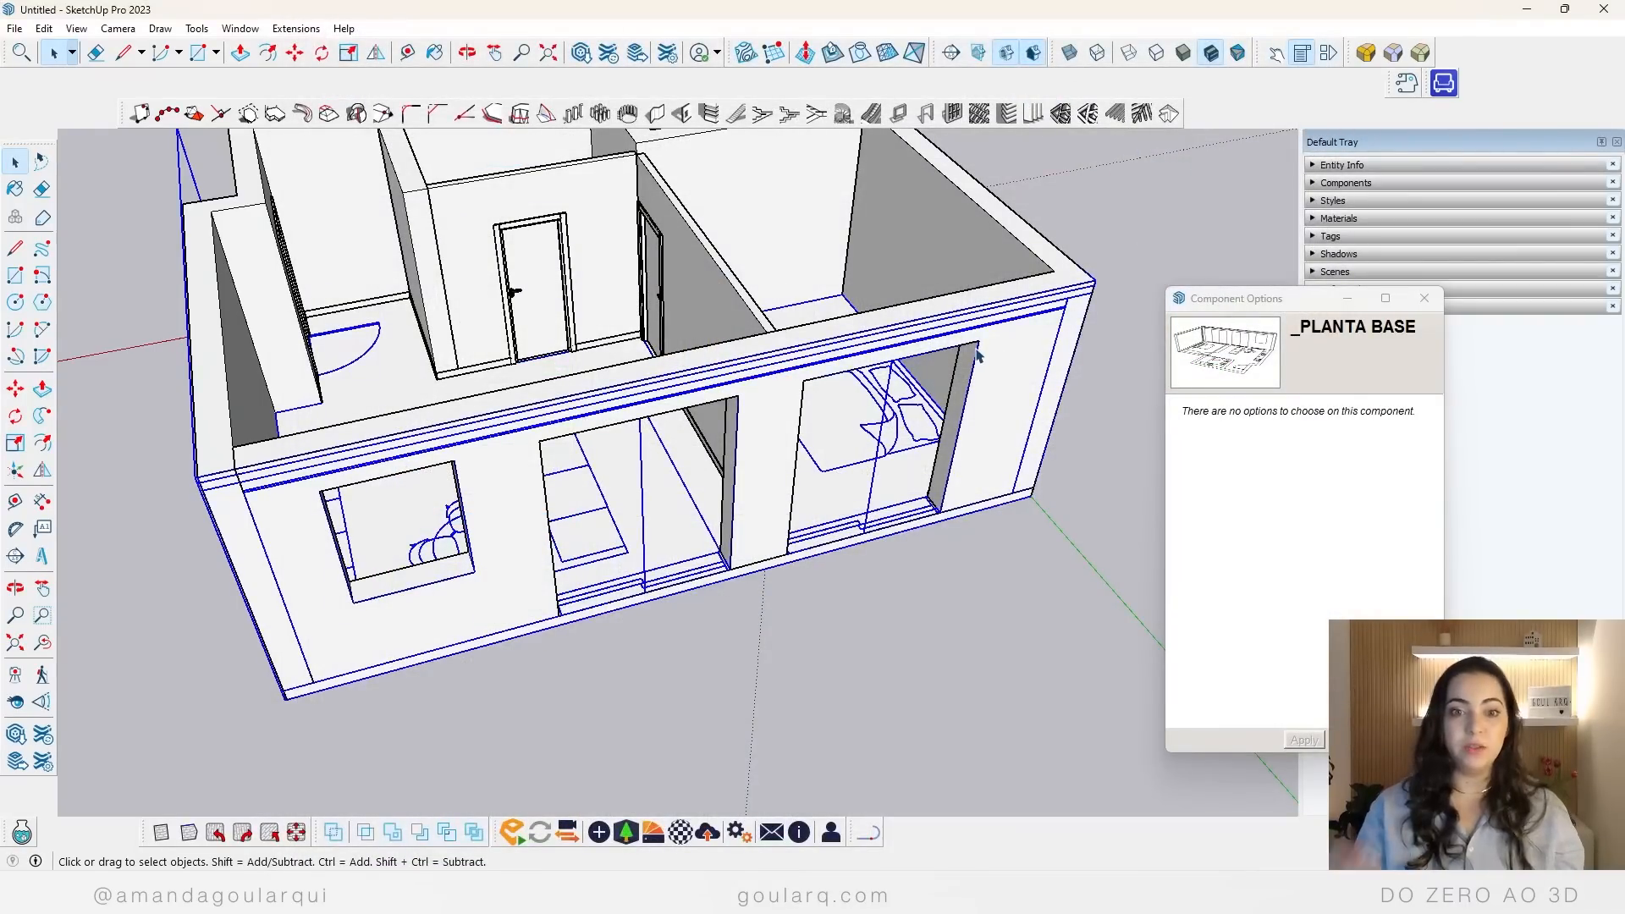
Step: Import the model "porta janela" from the "01 Portas e janelas" folder inside Blocos 3D
click(14, 28)
click(64, 295)
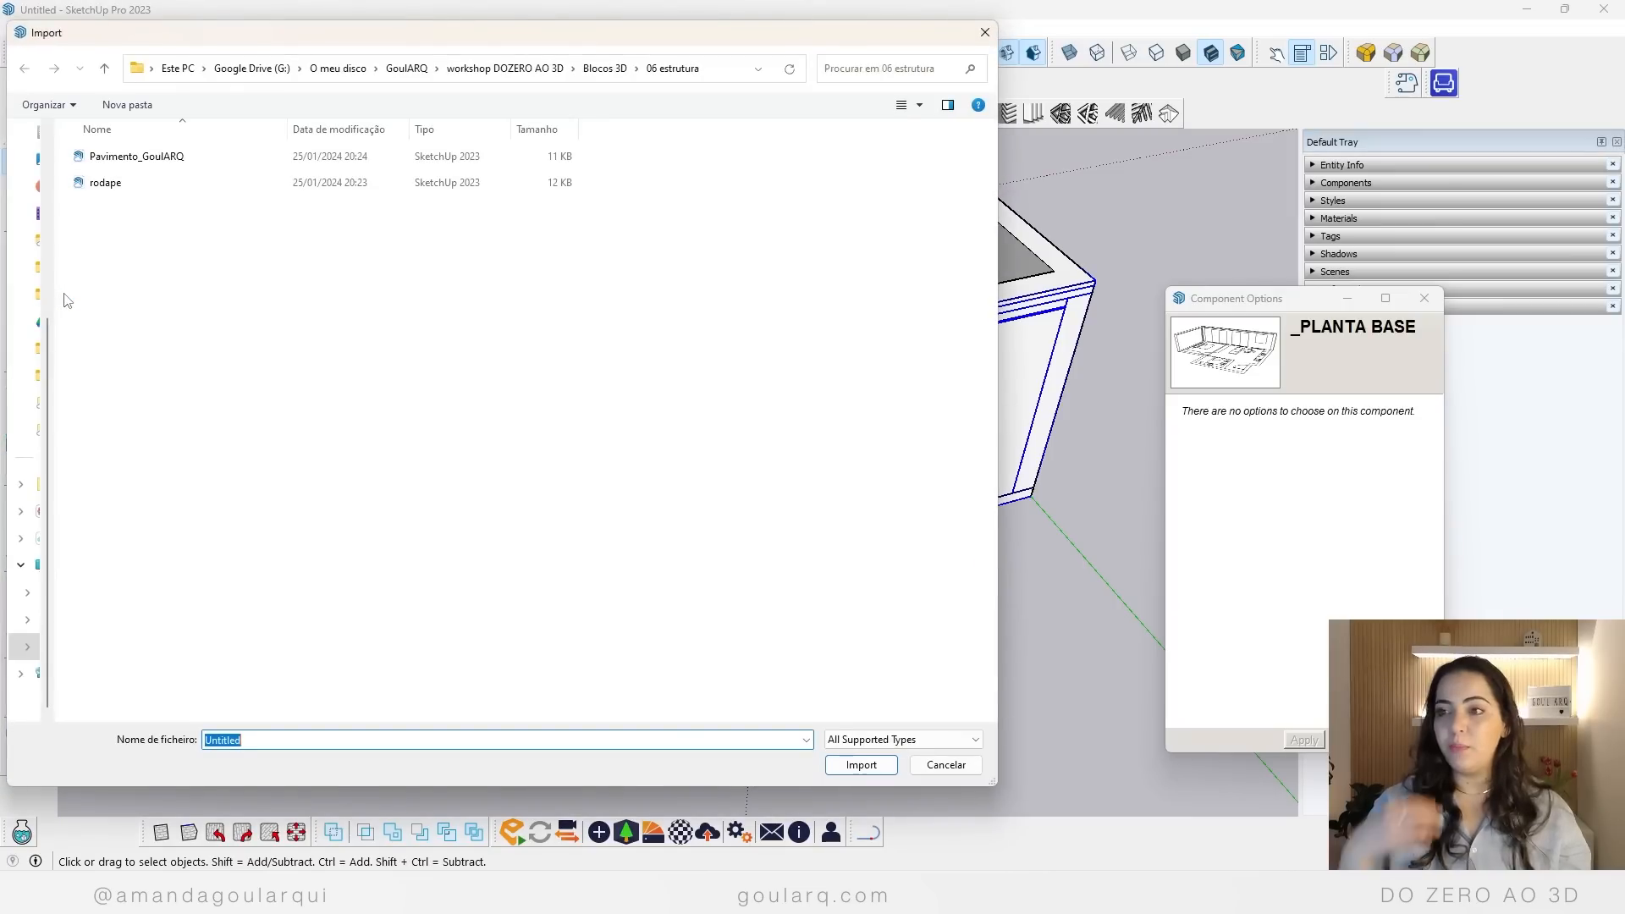
click(505, 68)
double_click(146, 164)
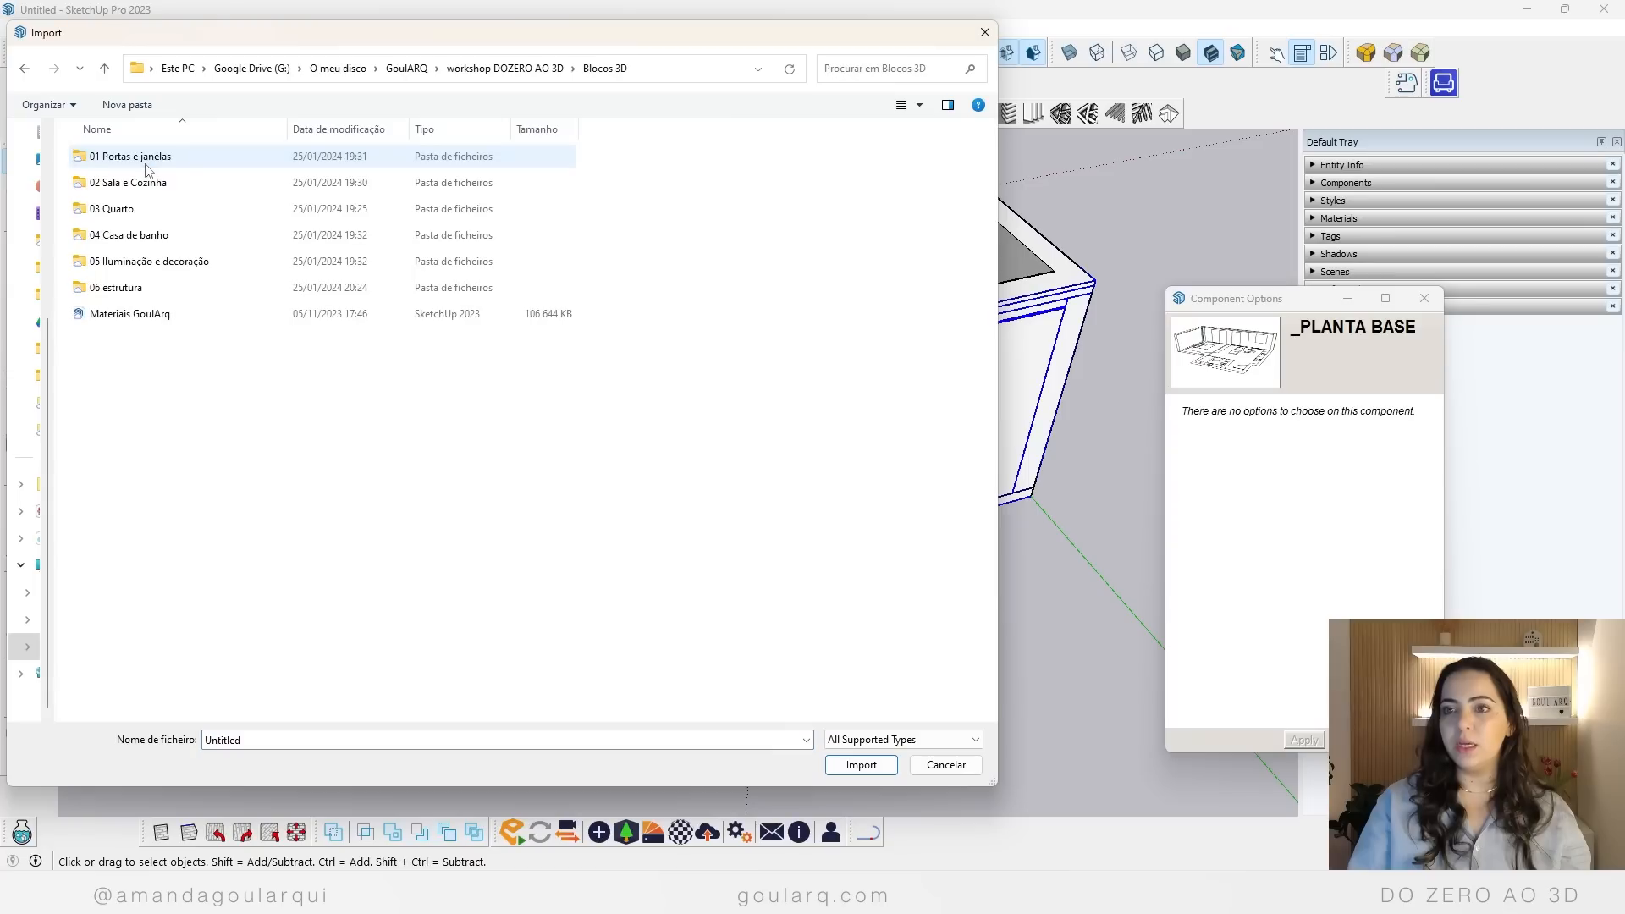
double_click(145, 165)
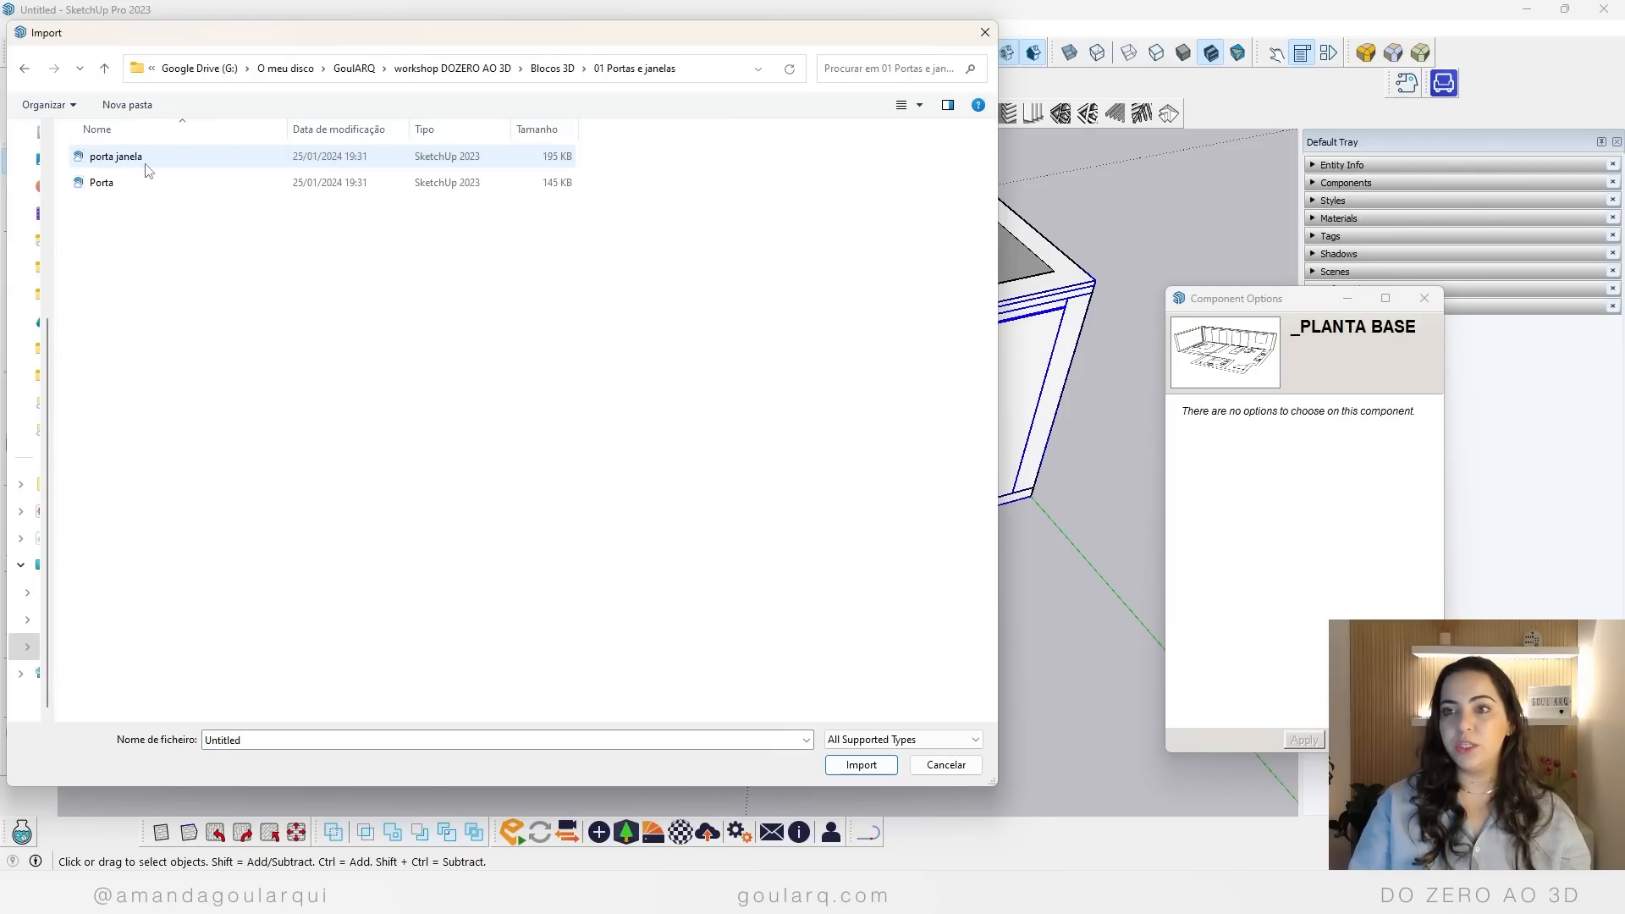
click(142, 163)
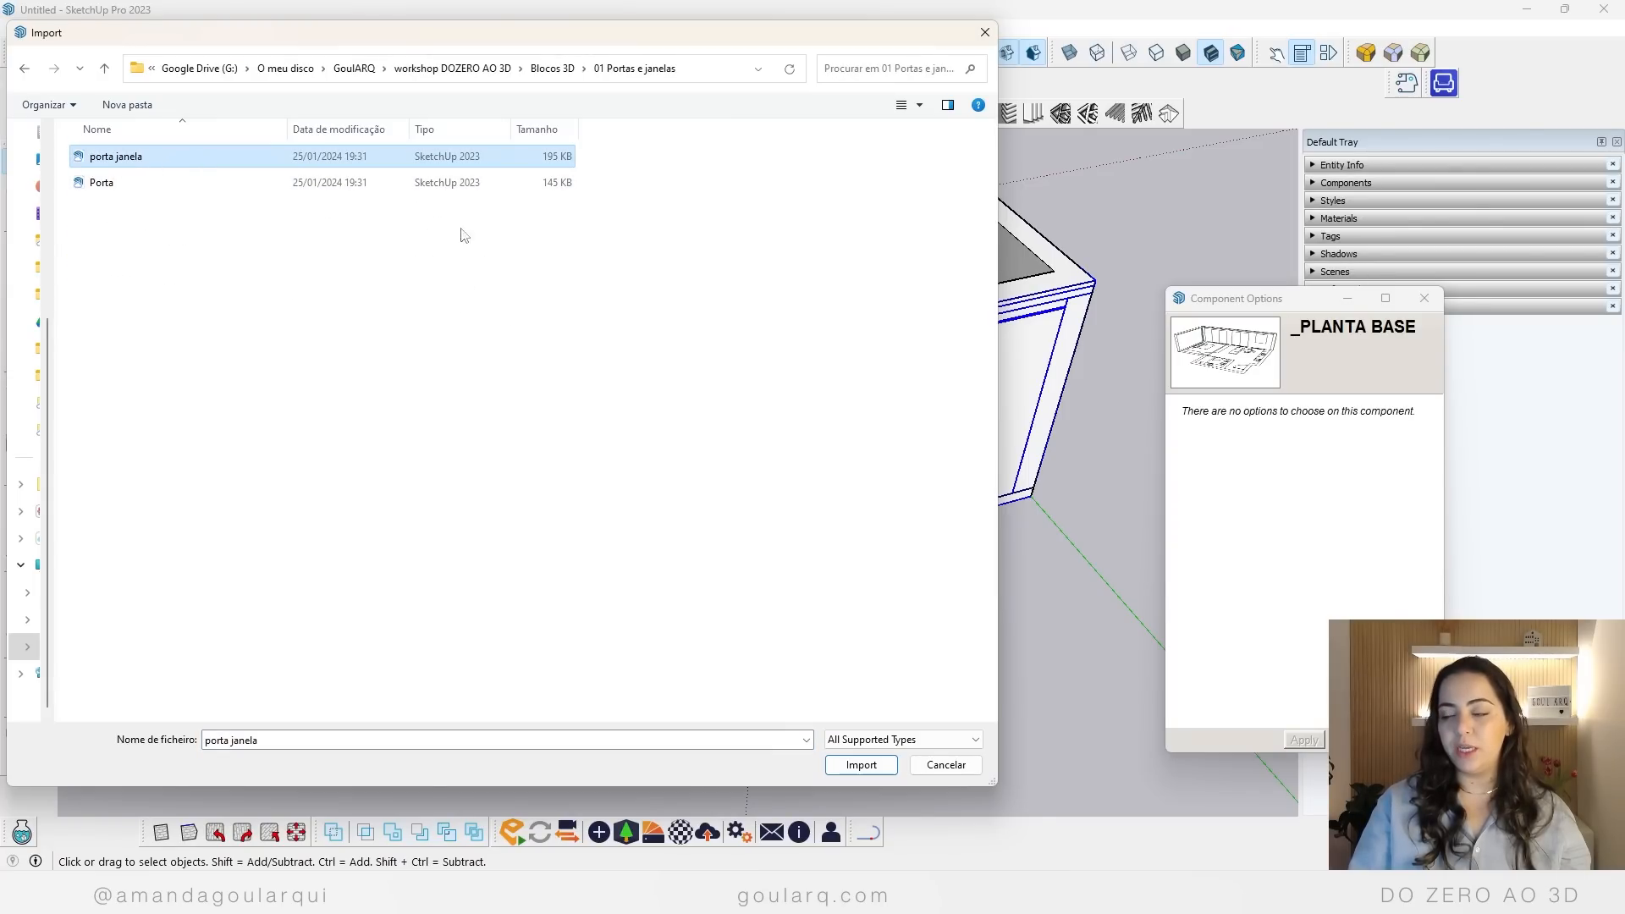
click(860, 764)
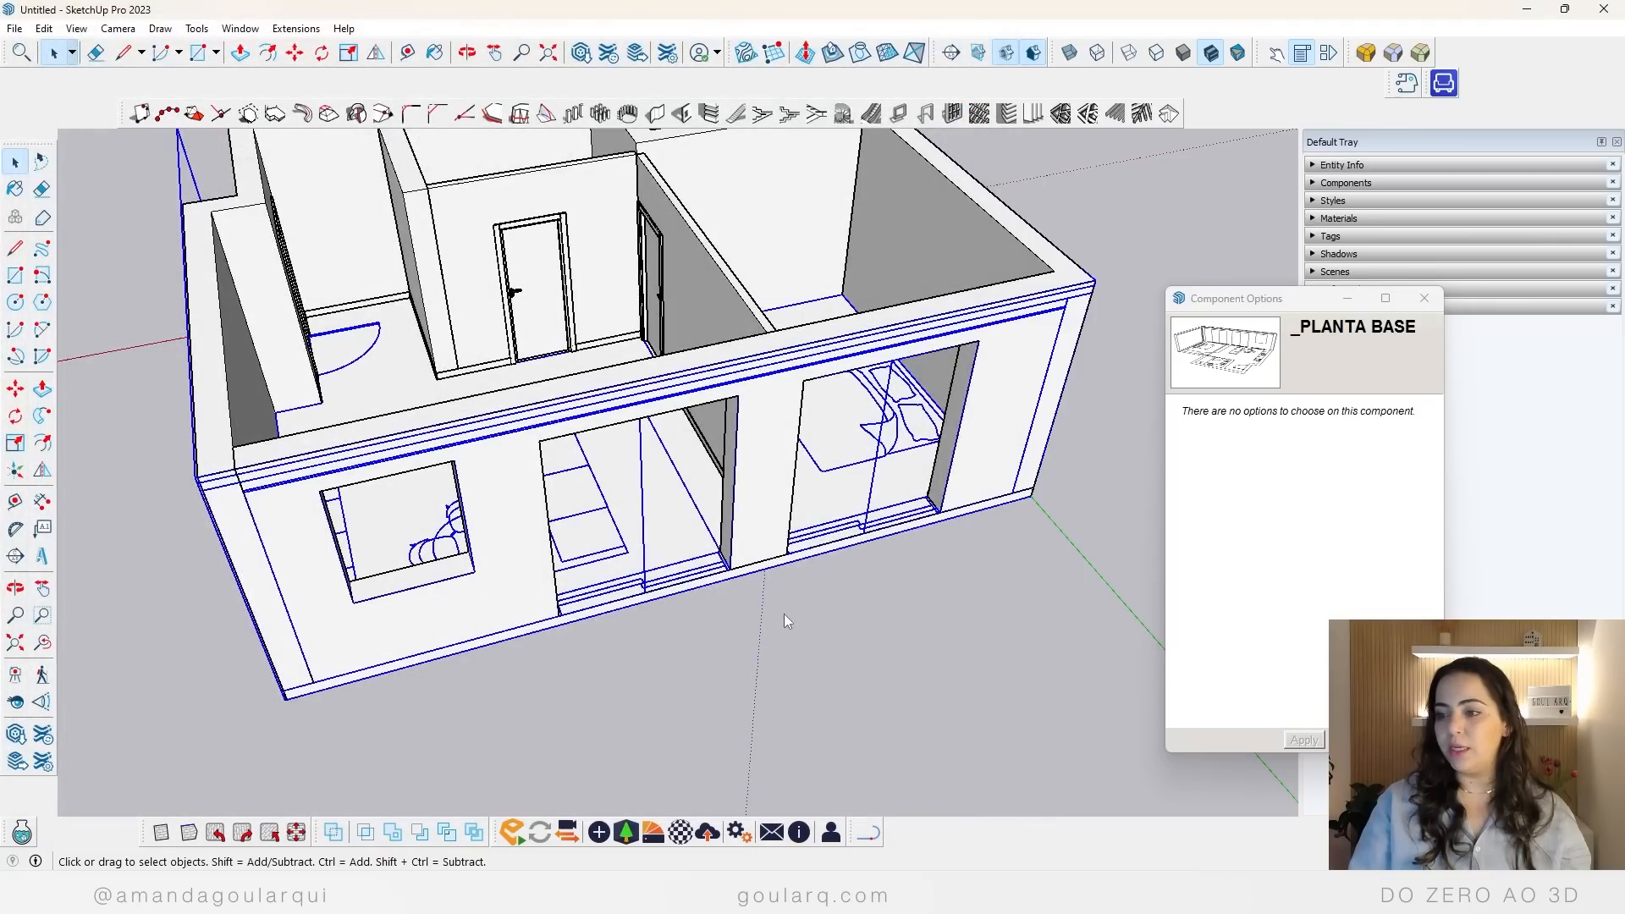
Step: Place the imported sliding door in the bedroom's facade opening, snapping it to the opening's lower outer corner
scroll(798, 611, up, 10)
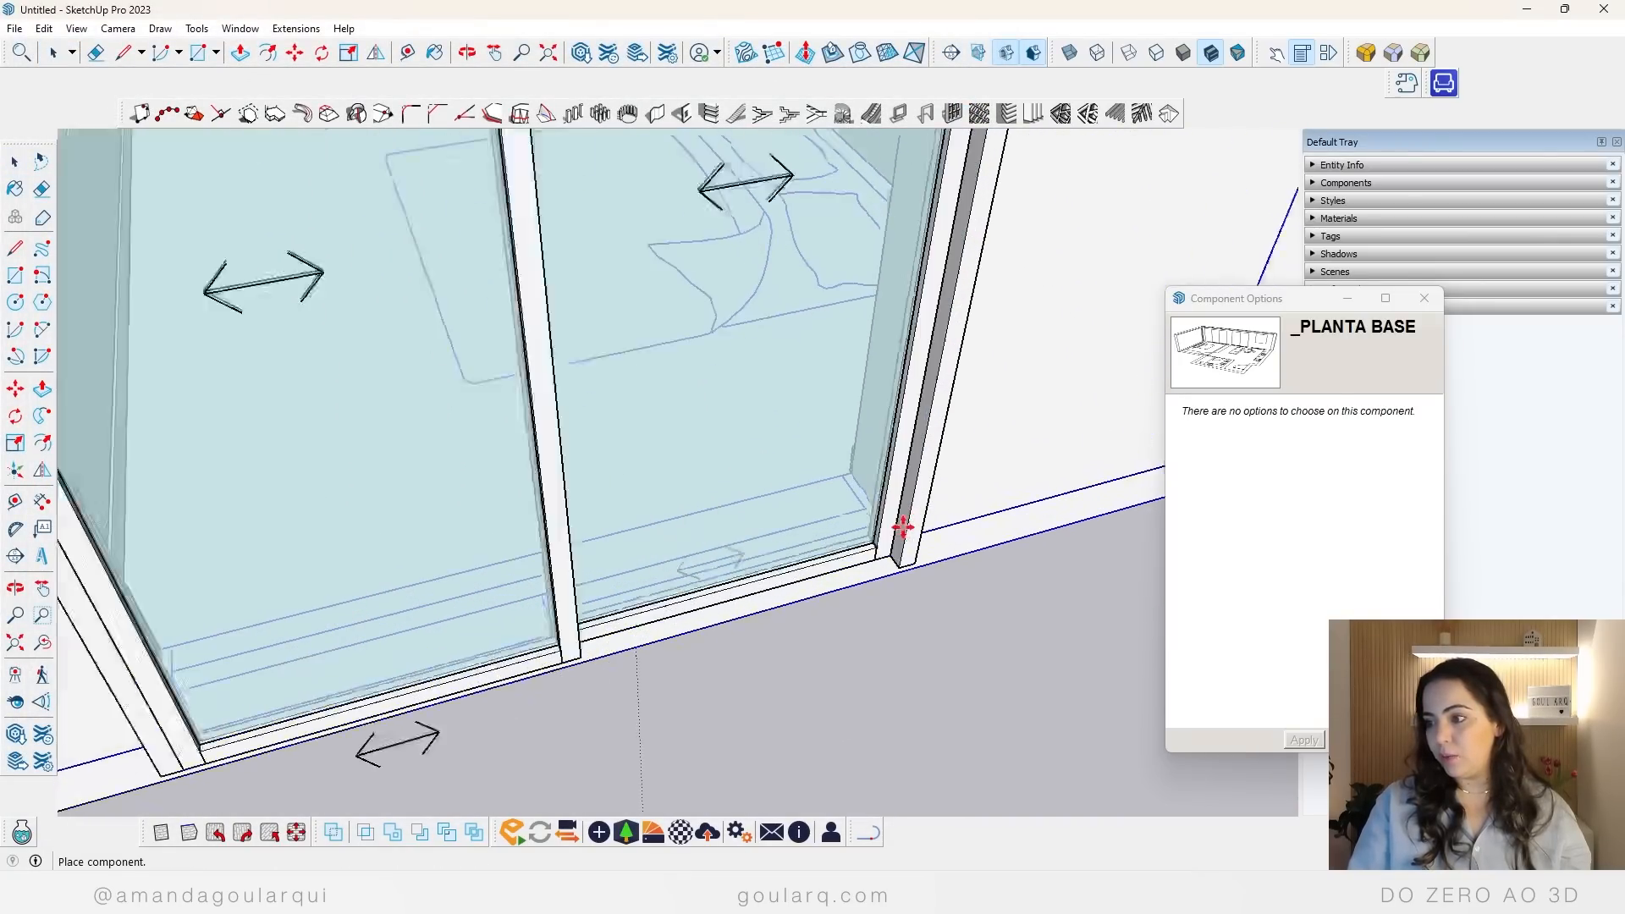
click(865, 499)
scroll(865, 500, down, 10)
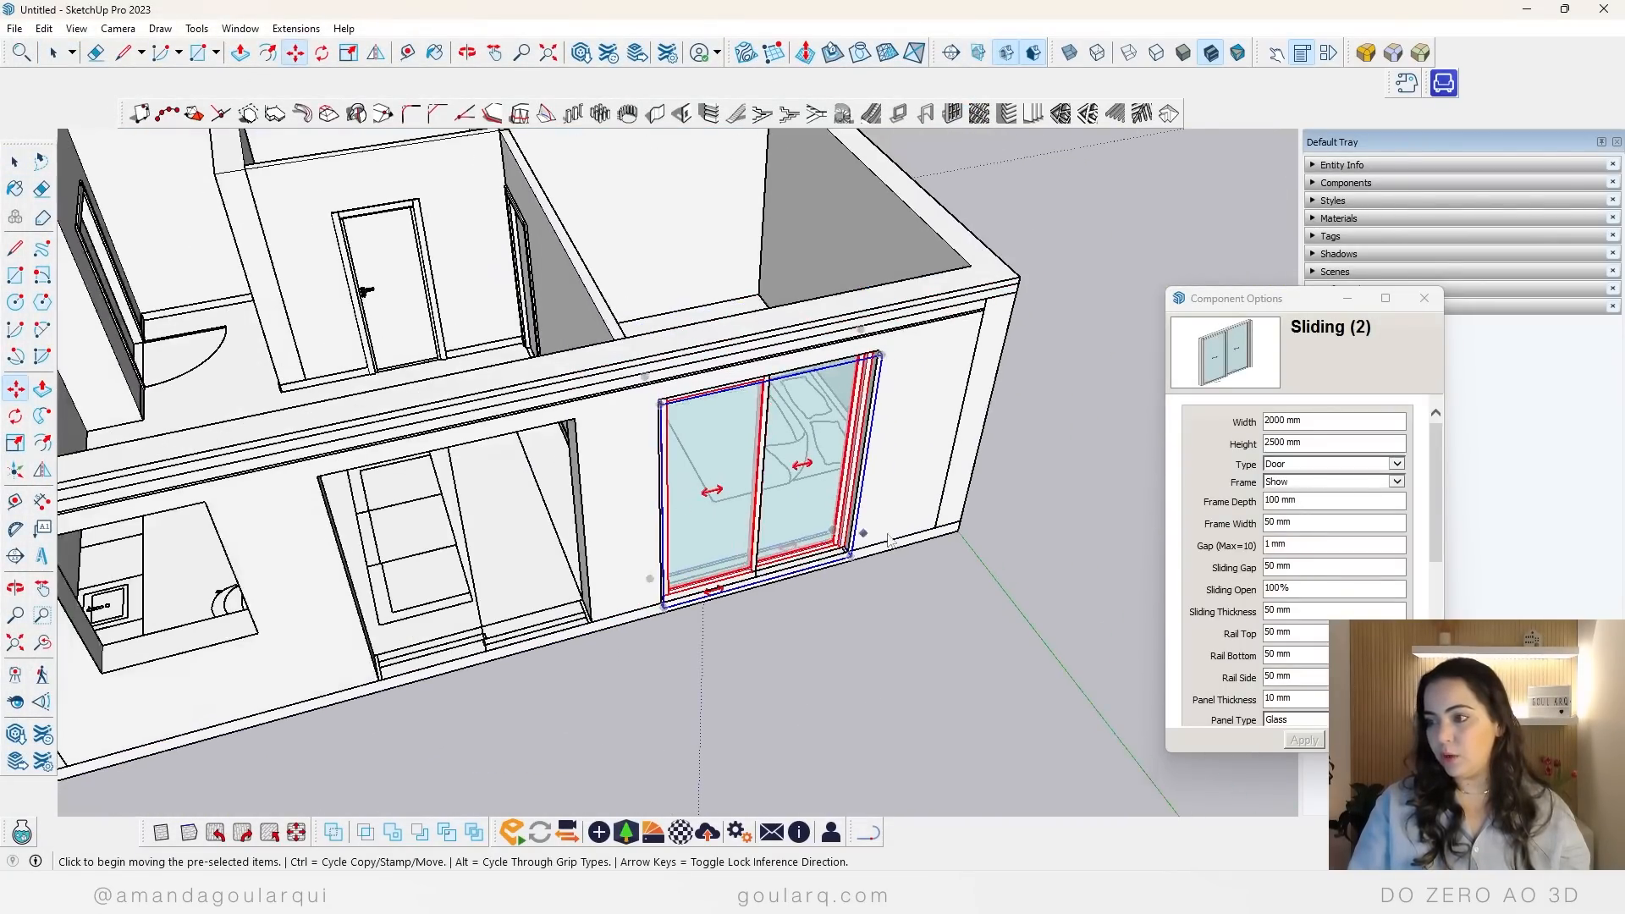
Step: Try scaling the bedroom sliding door down to 880 mm wide and stretch it back to the opening's full 2000 mm width
middle_drag(865, 501, 751, 533)
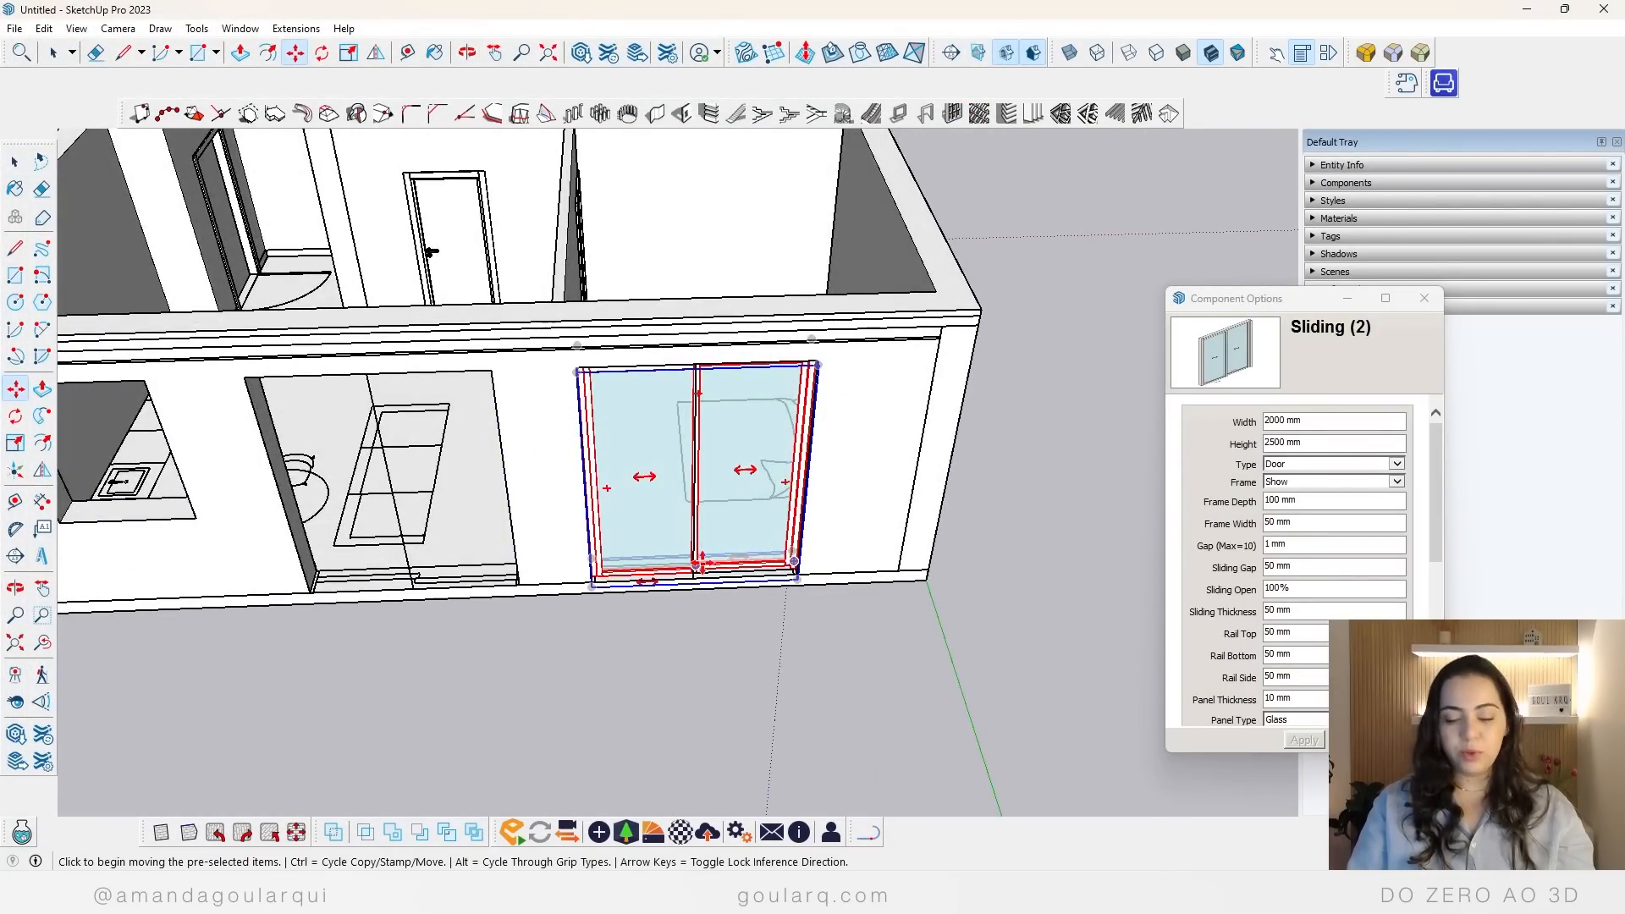
key(s)
middle_drag(685, 466, 617, 769)
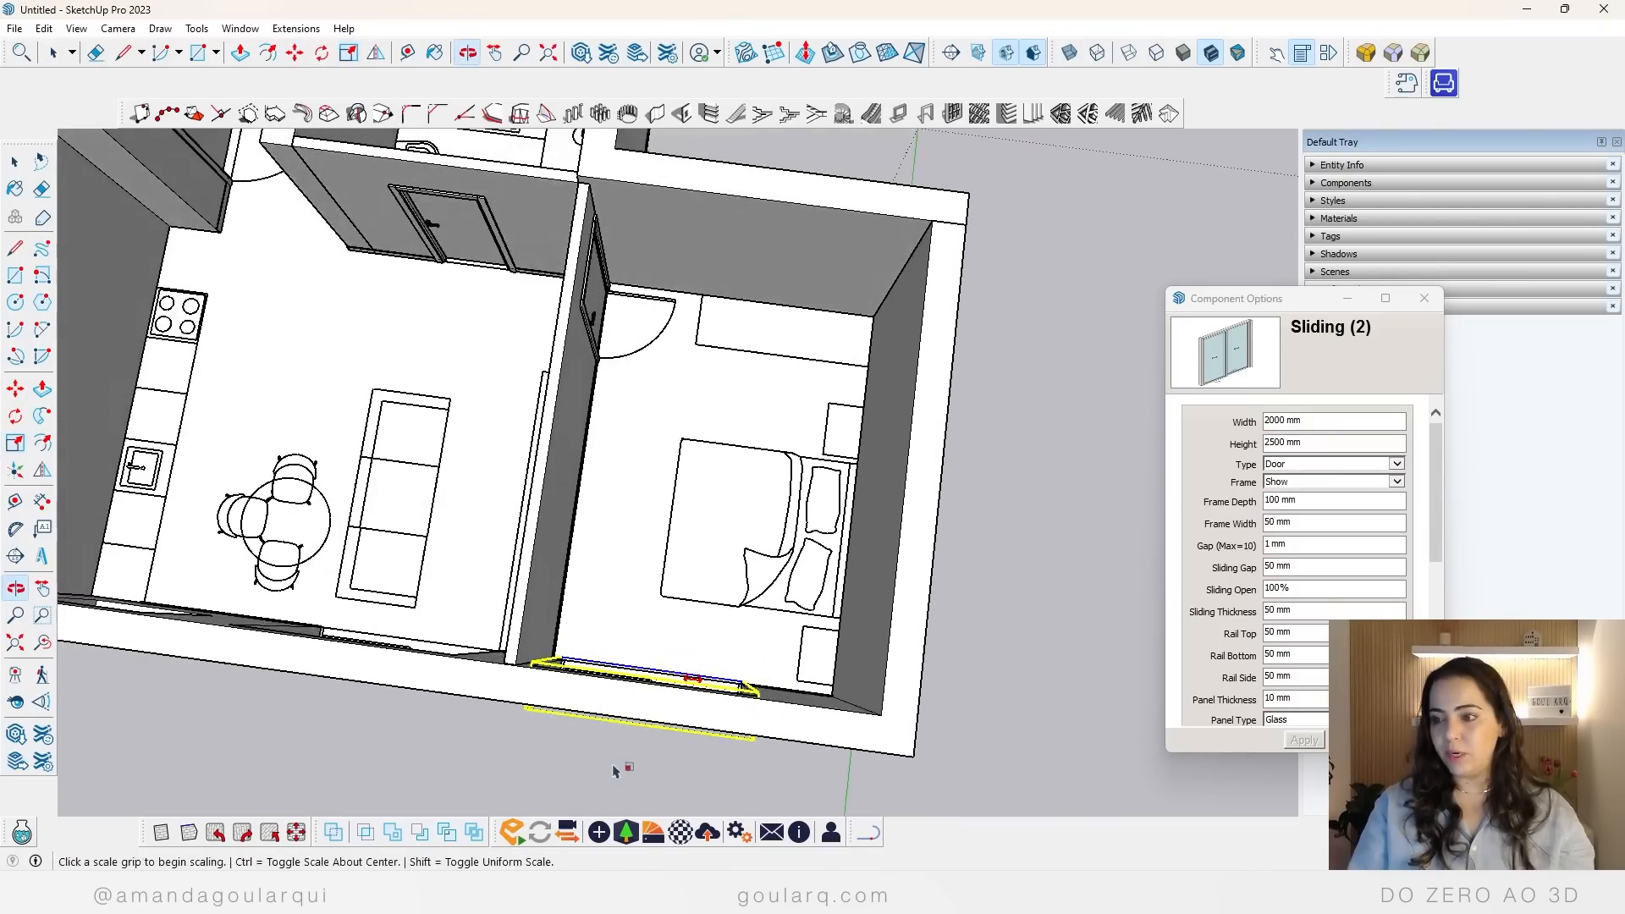
scroll(689, 687, up, 5)
scroll(690, 687, down, 5)
middle_drag(635, 662, 571, 530)
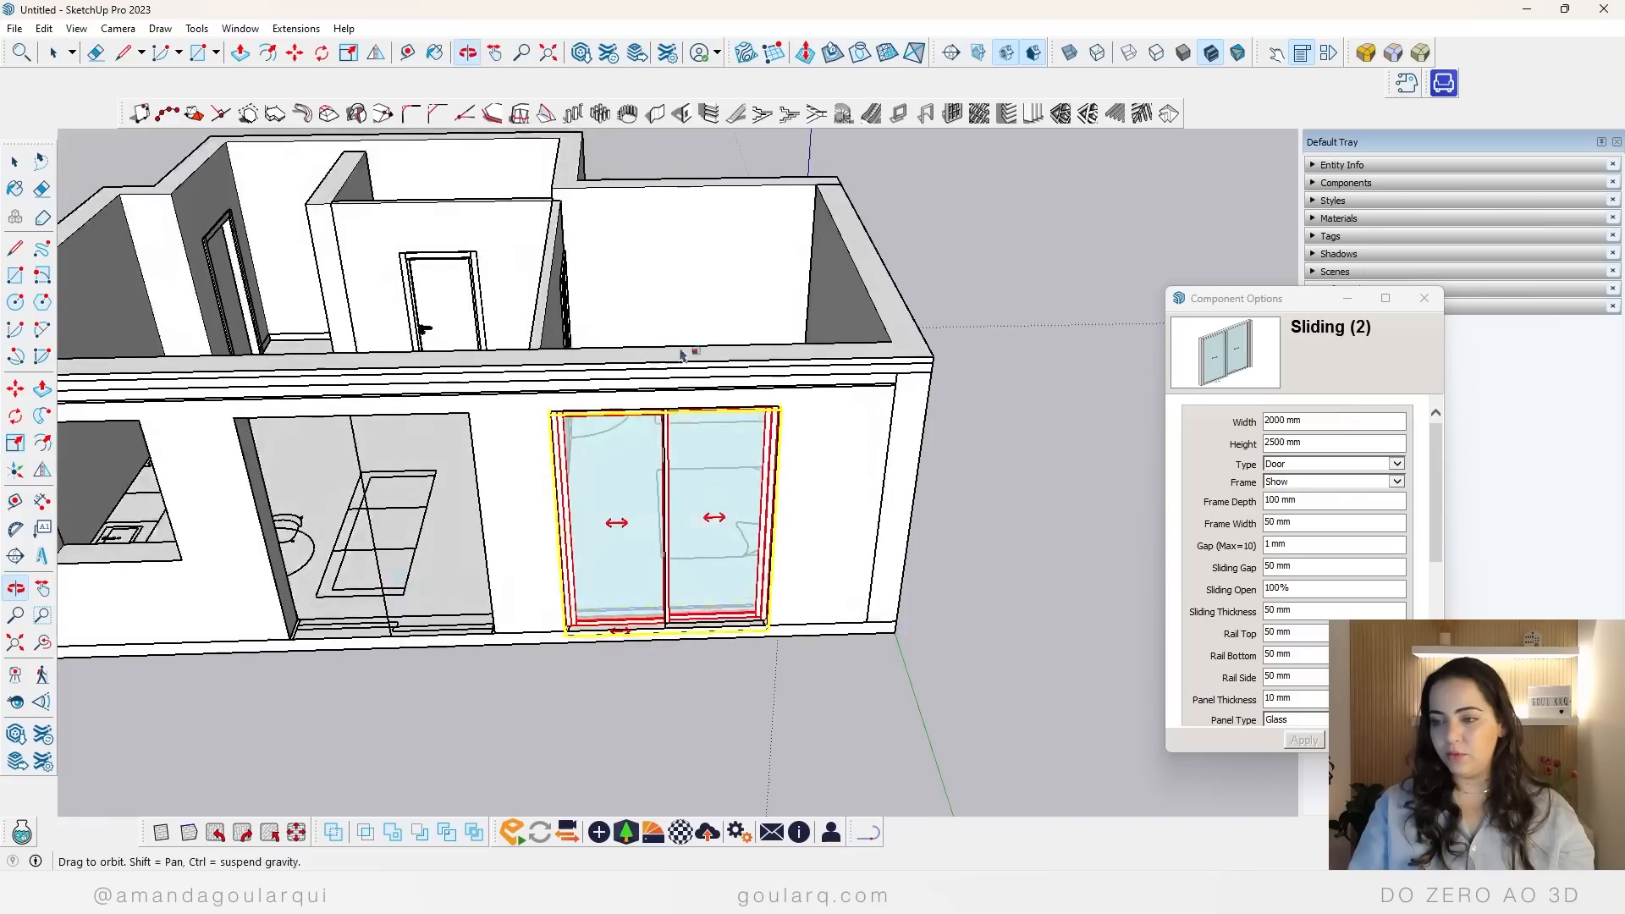
click(560, 521)
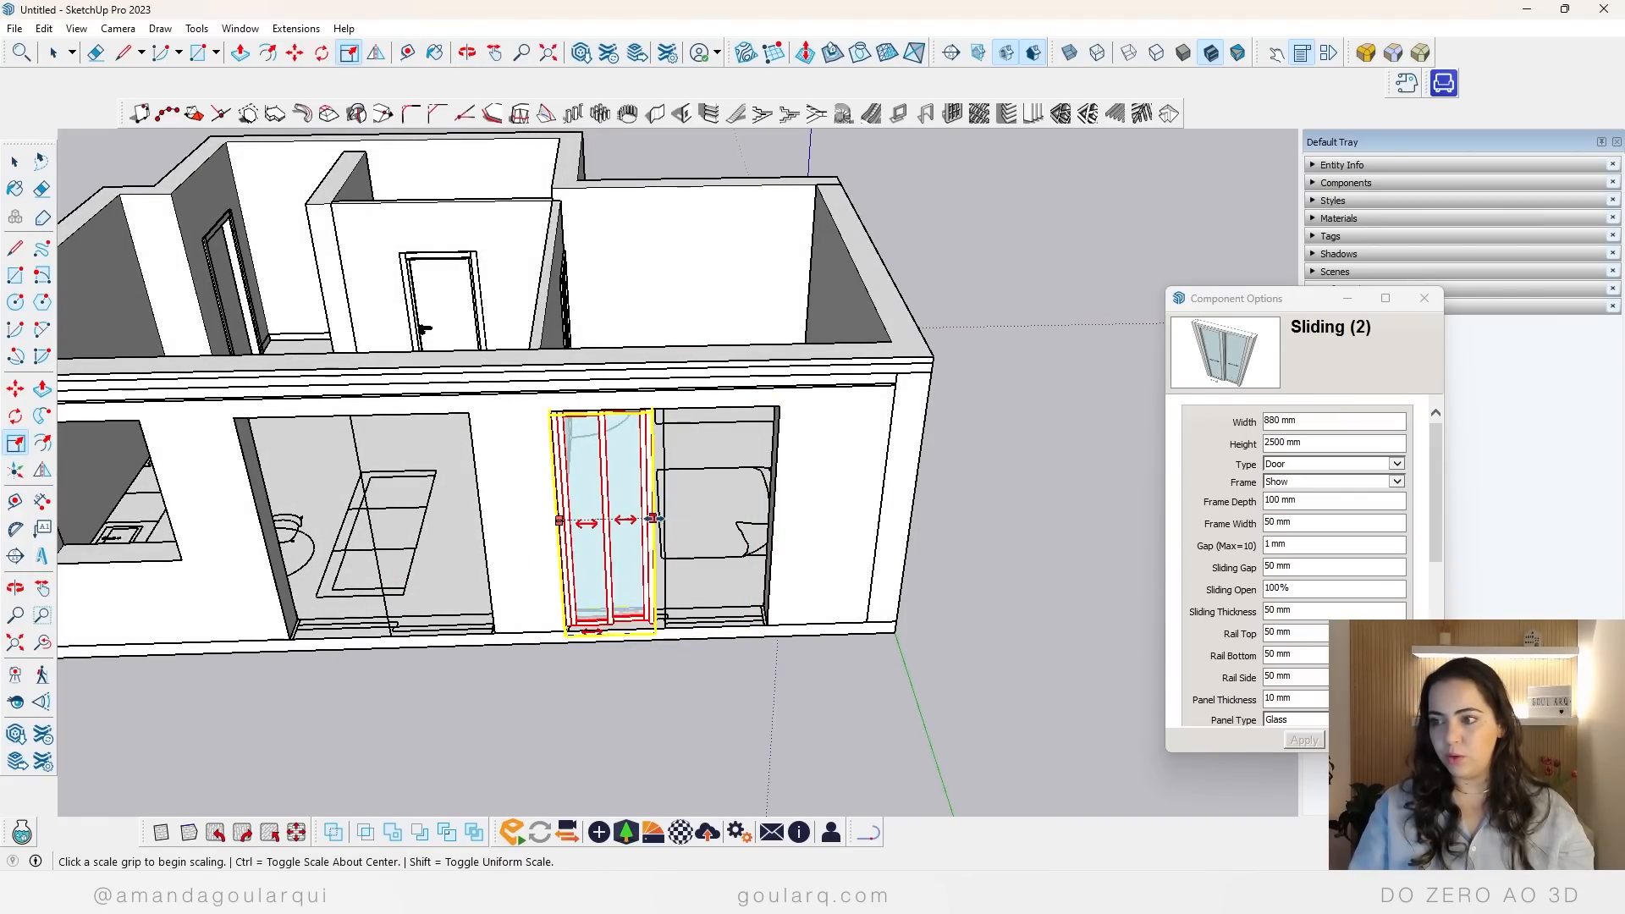
click(653, 519)
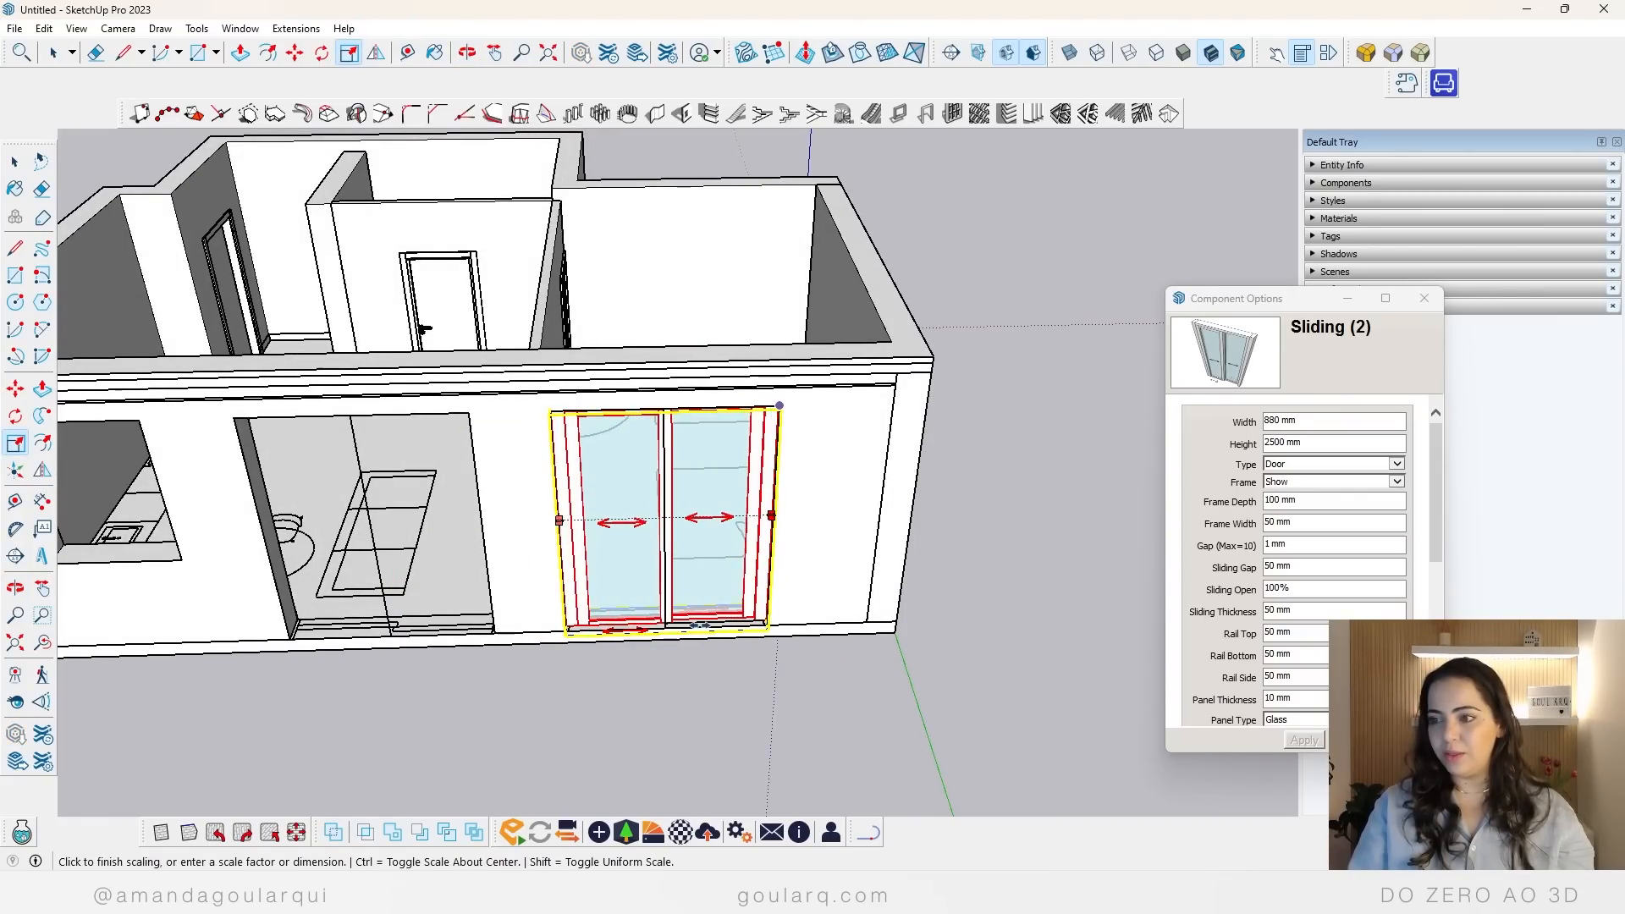
click(771, 515)
Step: Test the sliding door's resizing again by scaling it to about 985 mm wide and back to 2000 mm
scroll(870, 483, up, 3)
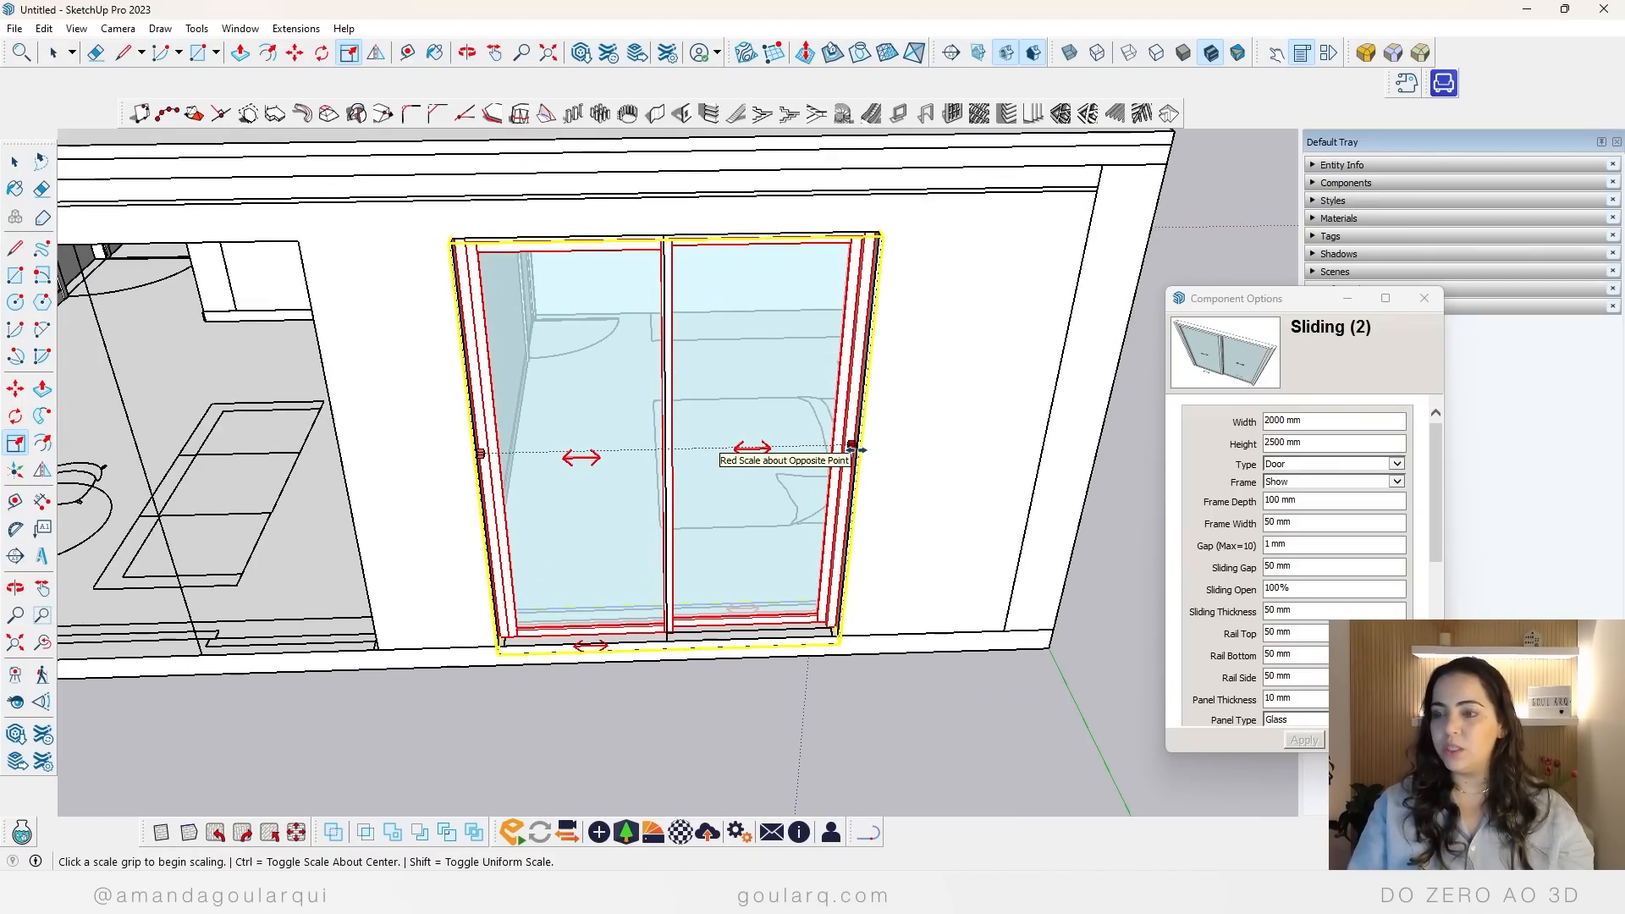
click(853, 449)
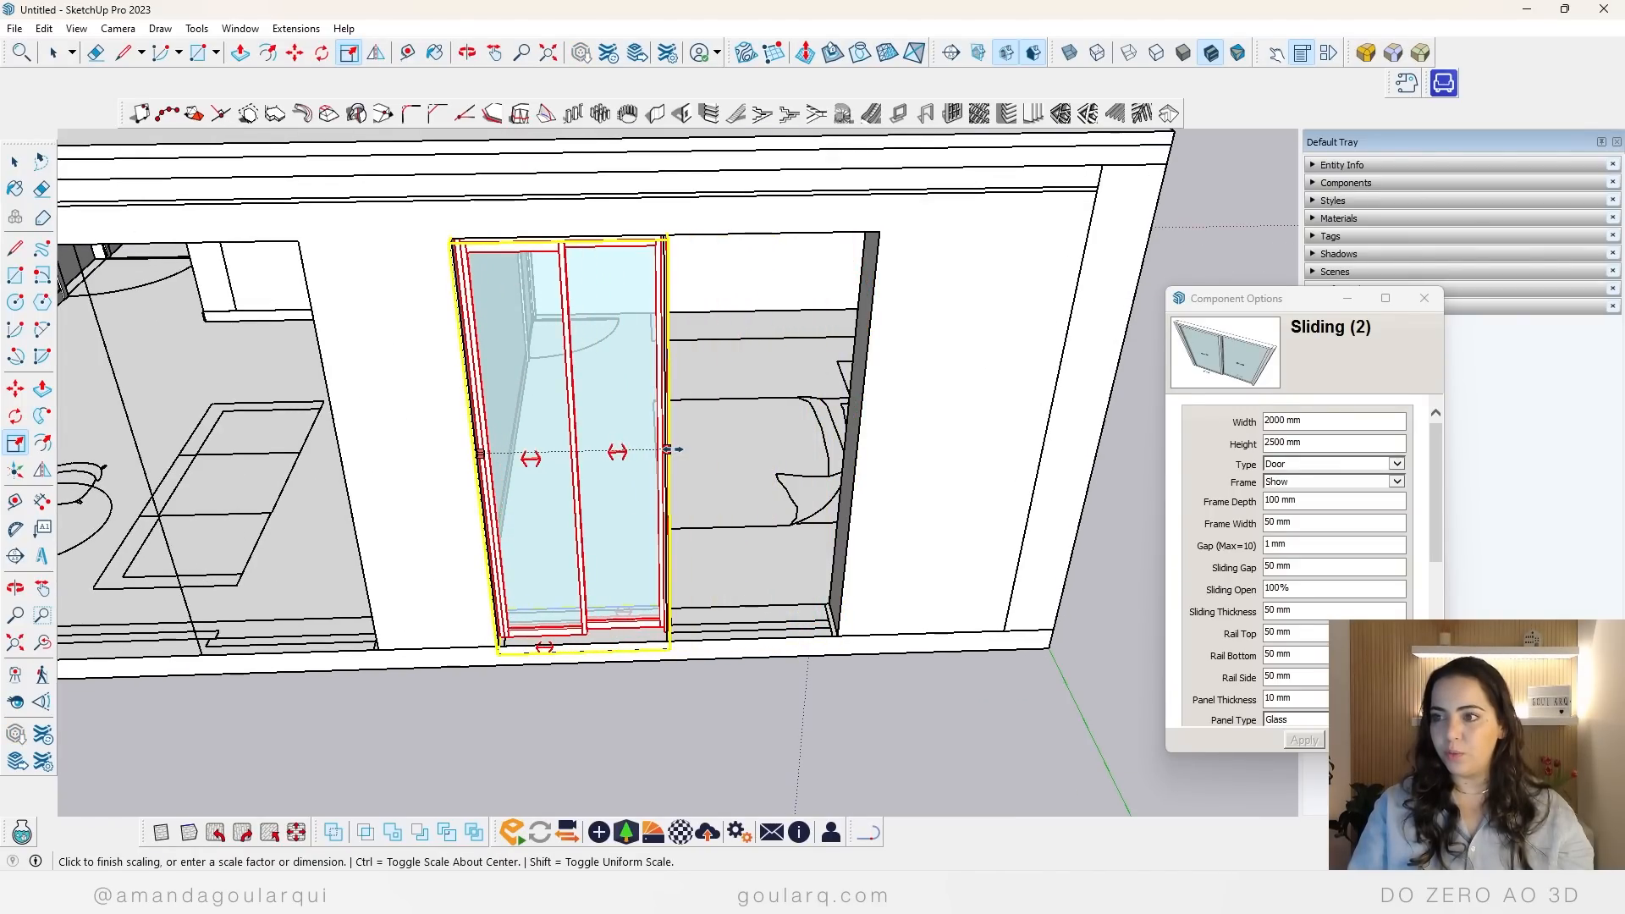
scroll(673, 450, up, 5)
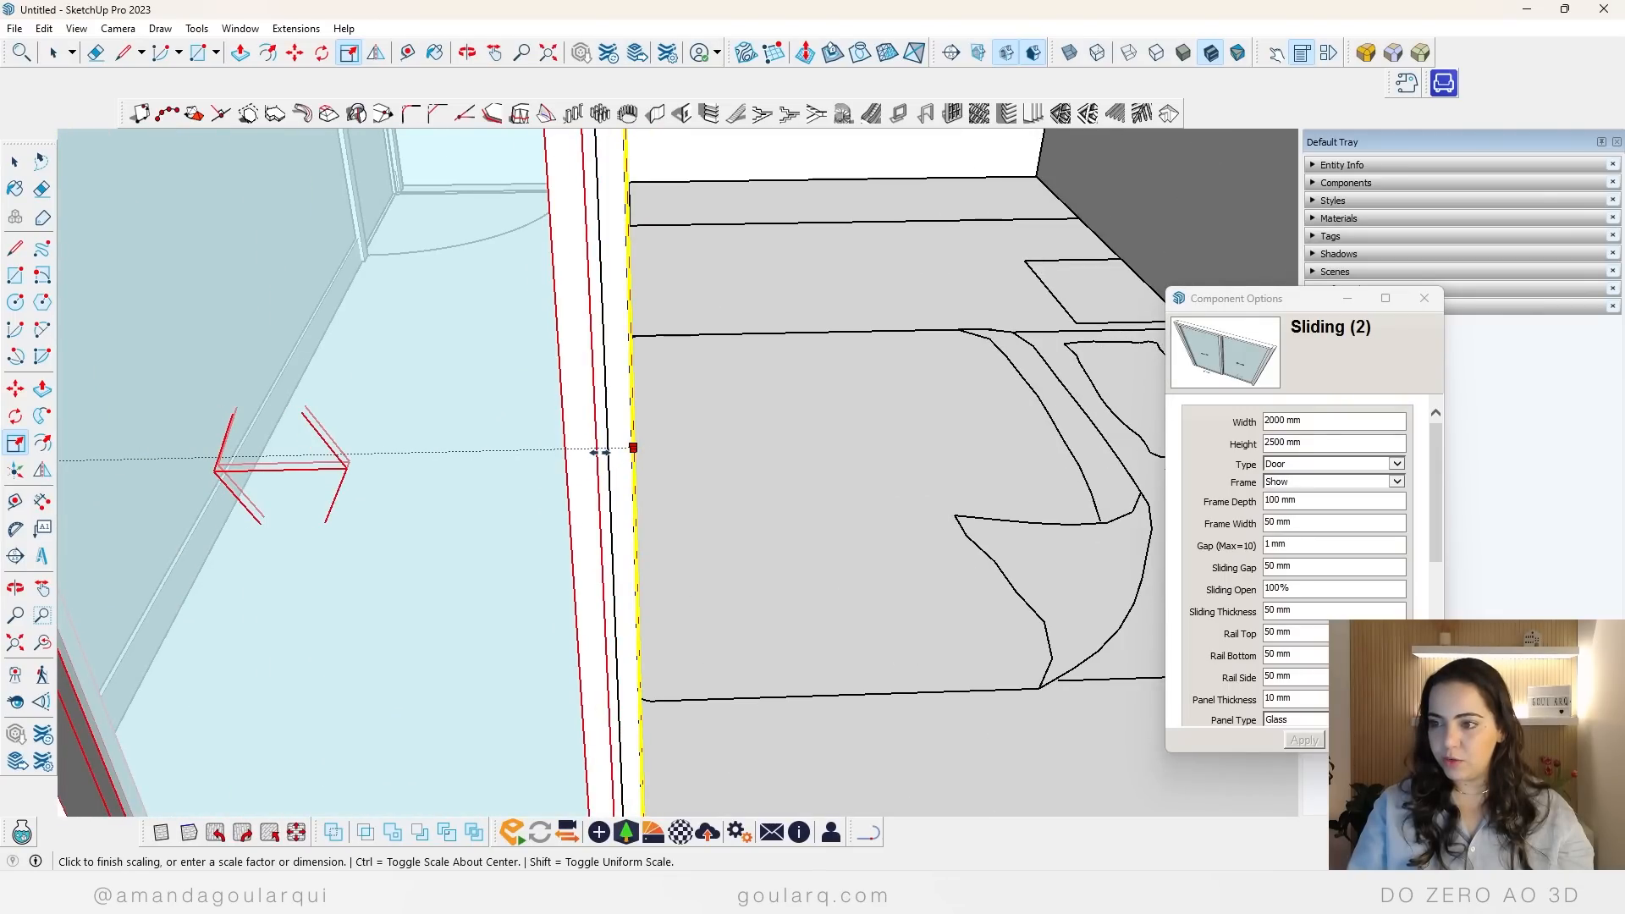
scroll(632, 449, down, 3)
click(563, 495)
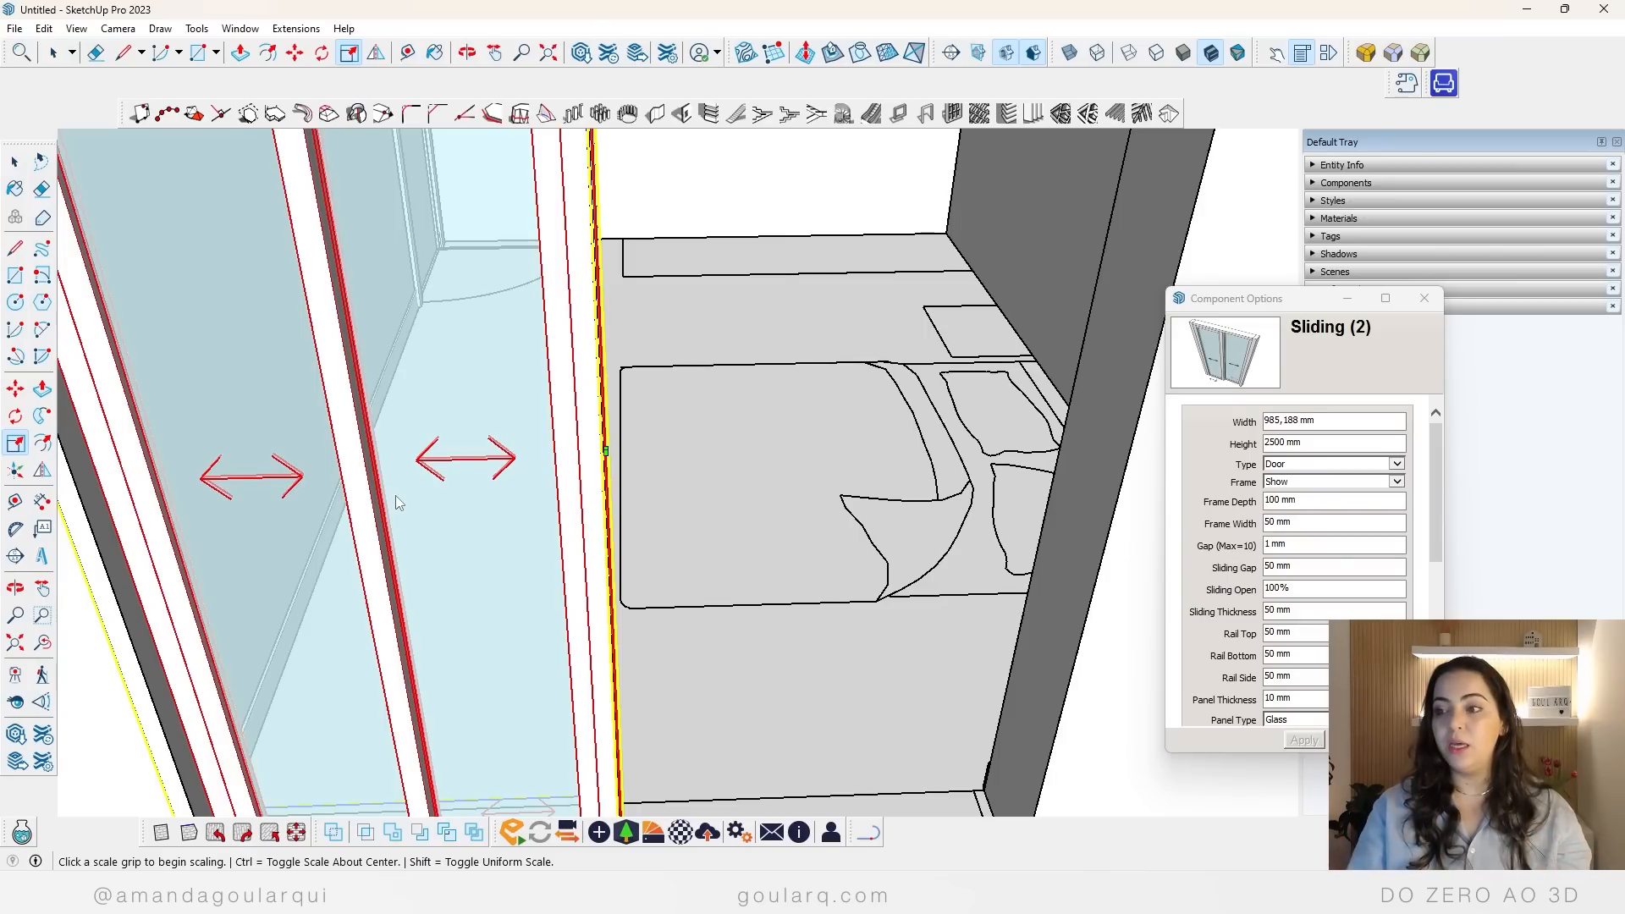
click(604, 451)
scroll(604, 451, down, 3)
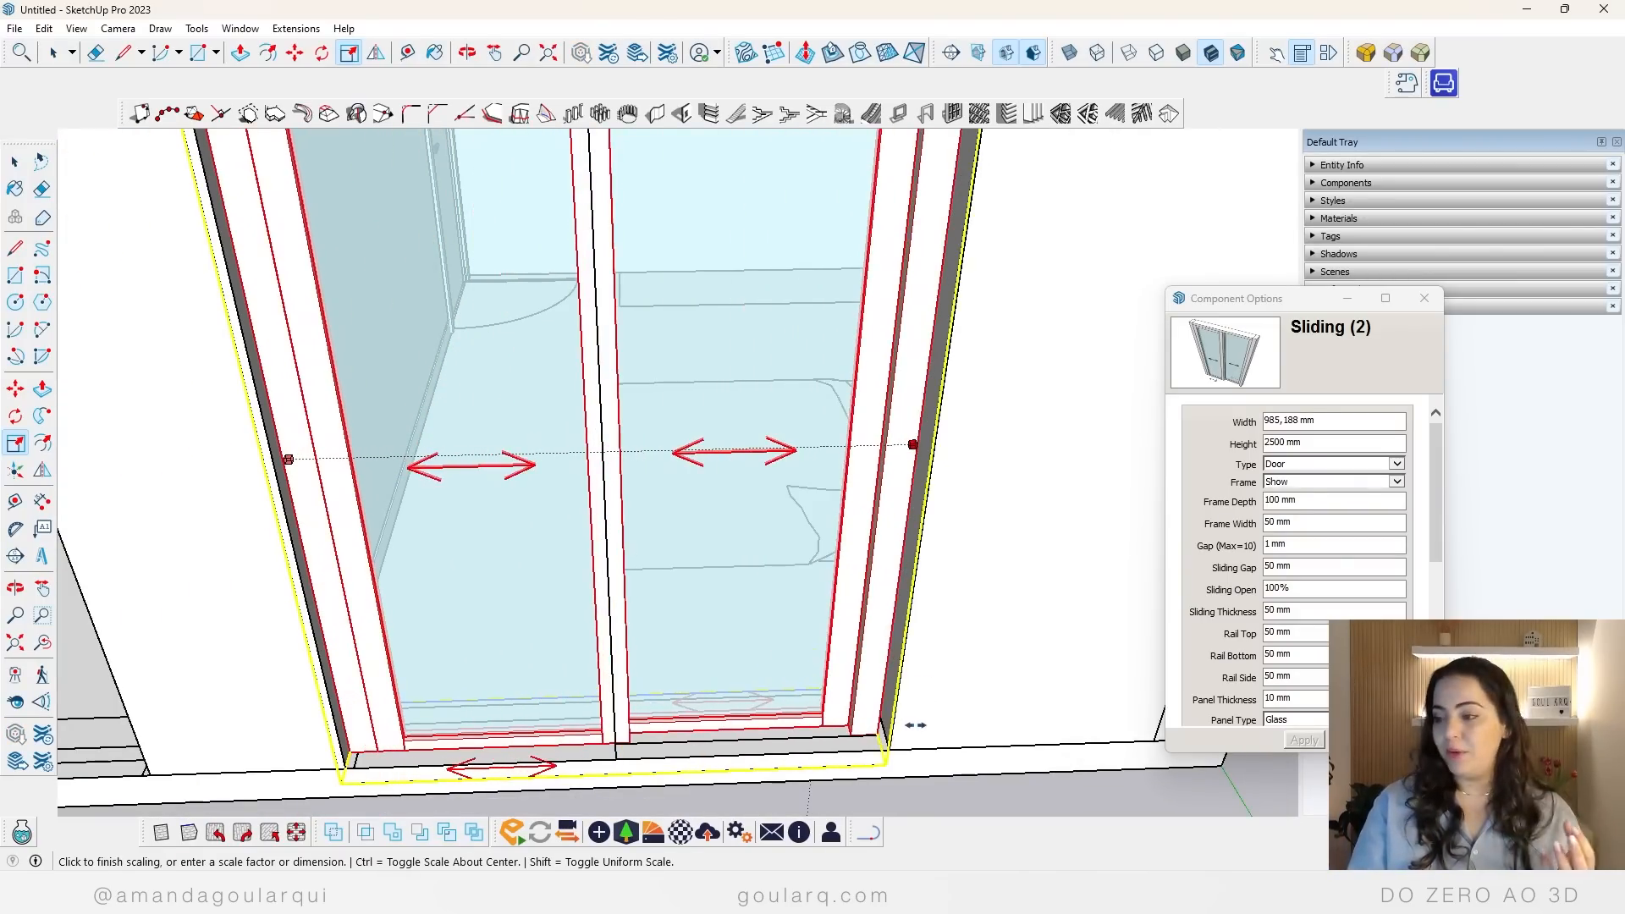
click(628, 536)
Step: Copy the bedroom sliding door by its lower frame corner onto the matching lower corner of the living room opening
scroll(631, 599, down, 2)
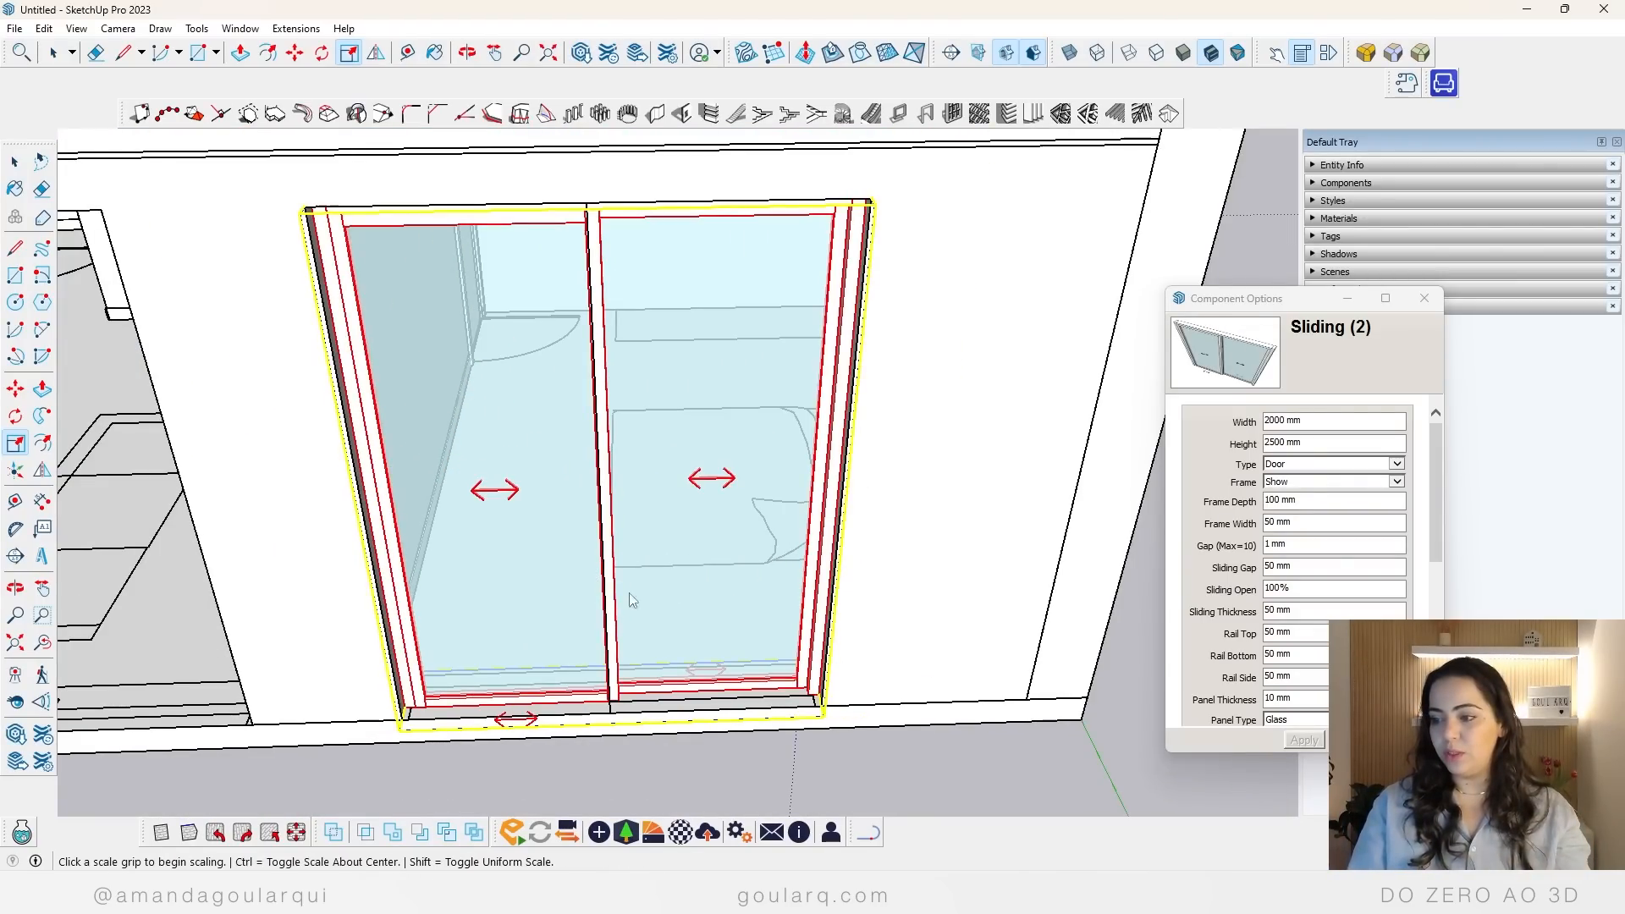
key(space)
scroll(624, 535, down, 3)
click(624, 533)
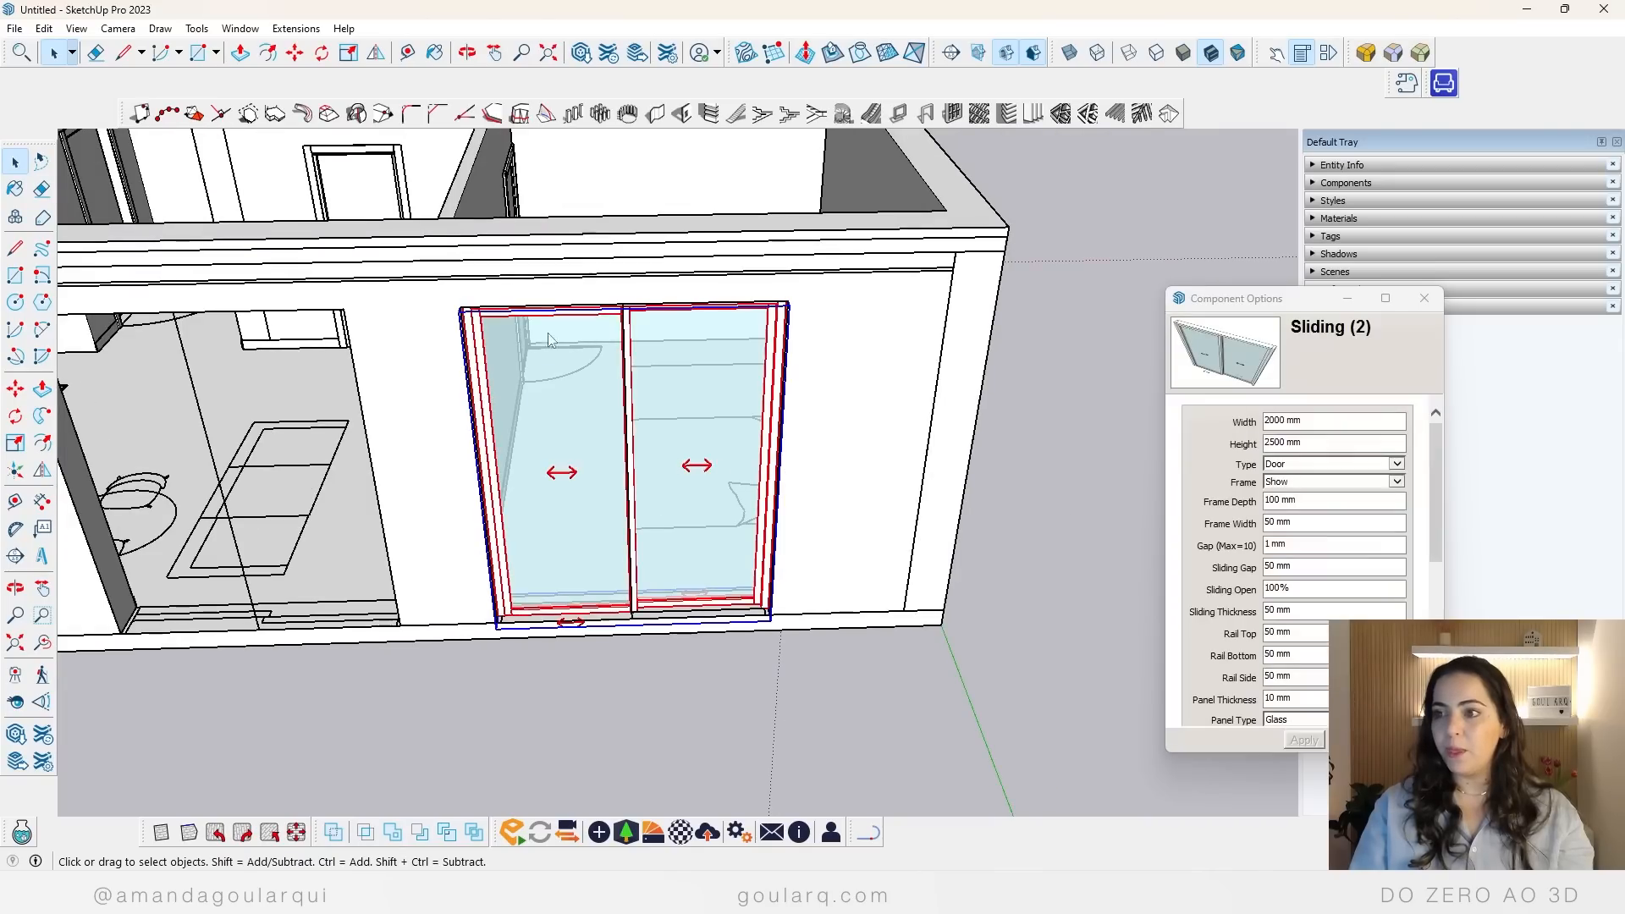
middle_drag(624, 533, 751, 530)
key(m)
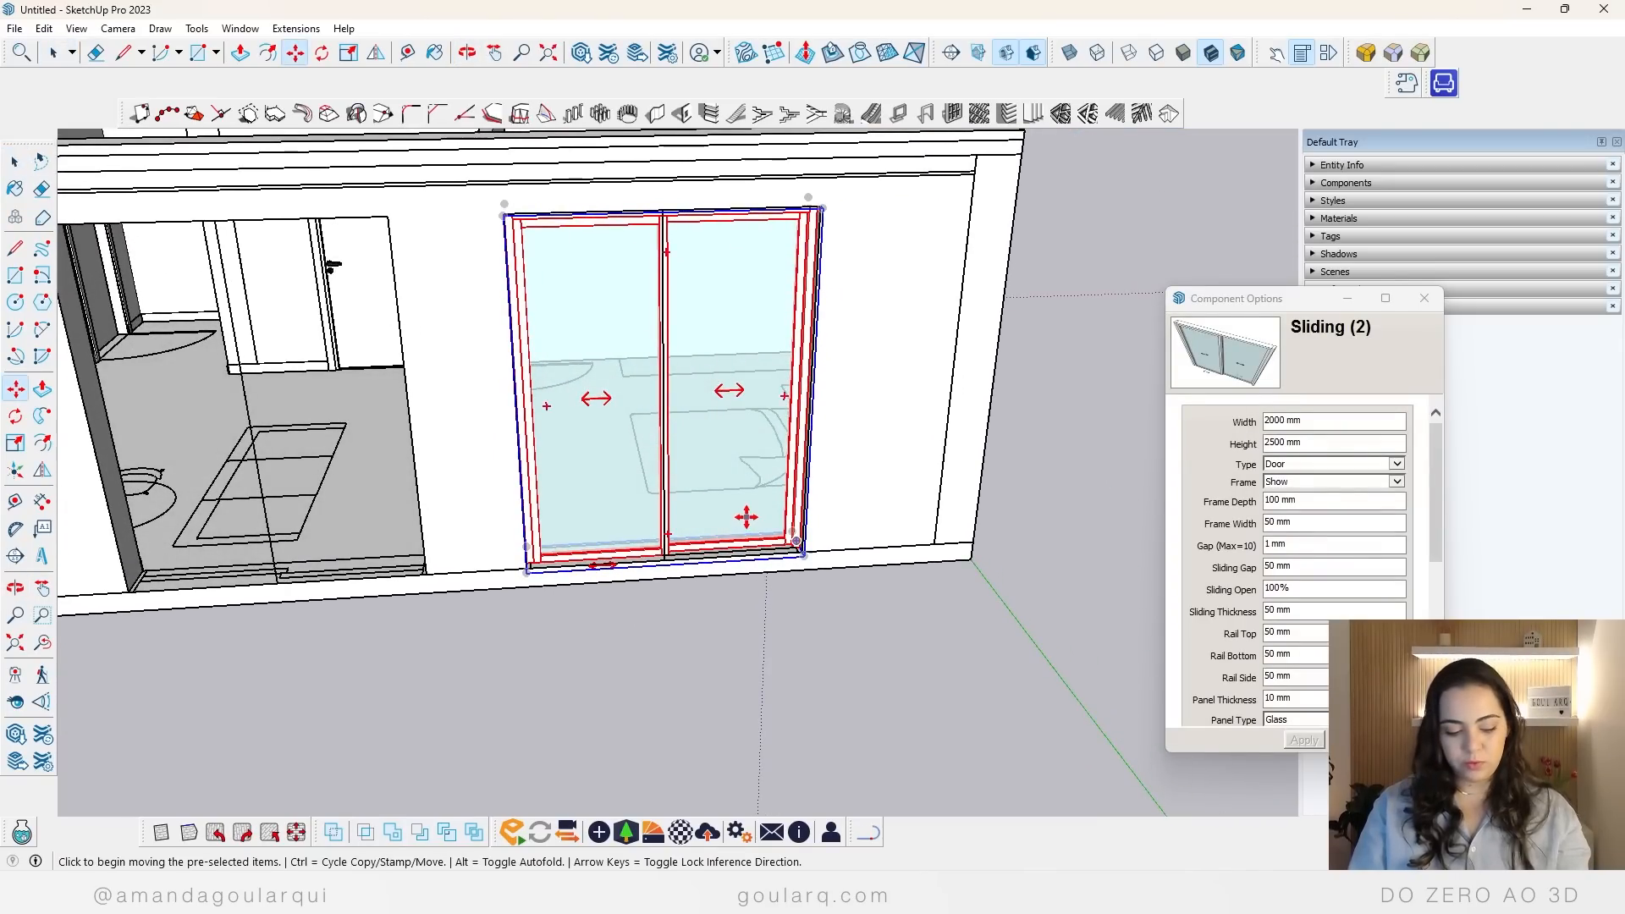
drag(803, 555, 447, 584)
click(425, 575)
Step: Place another copy of the sliding door at the kitchen window opening, snapped to the opening's lower corner
scroll(576, 542, down, 3)
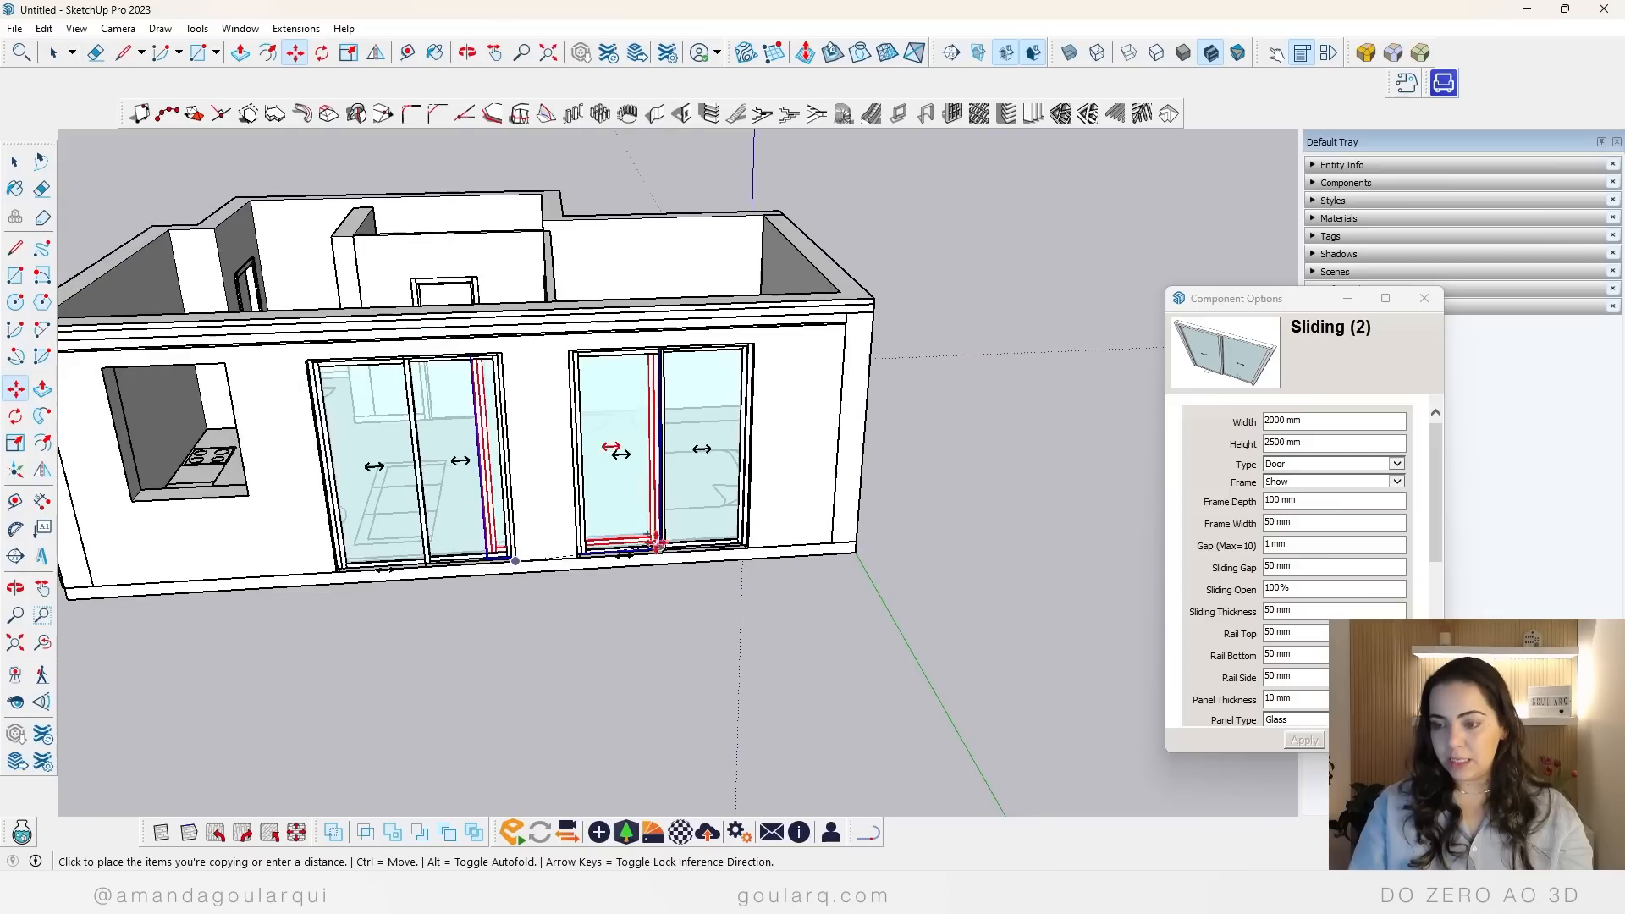
scroll(135, 457, up, 4)
scroll(135, 458, up, 2)
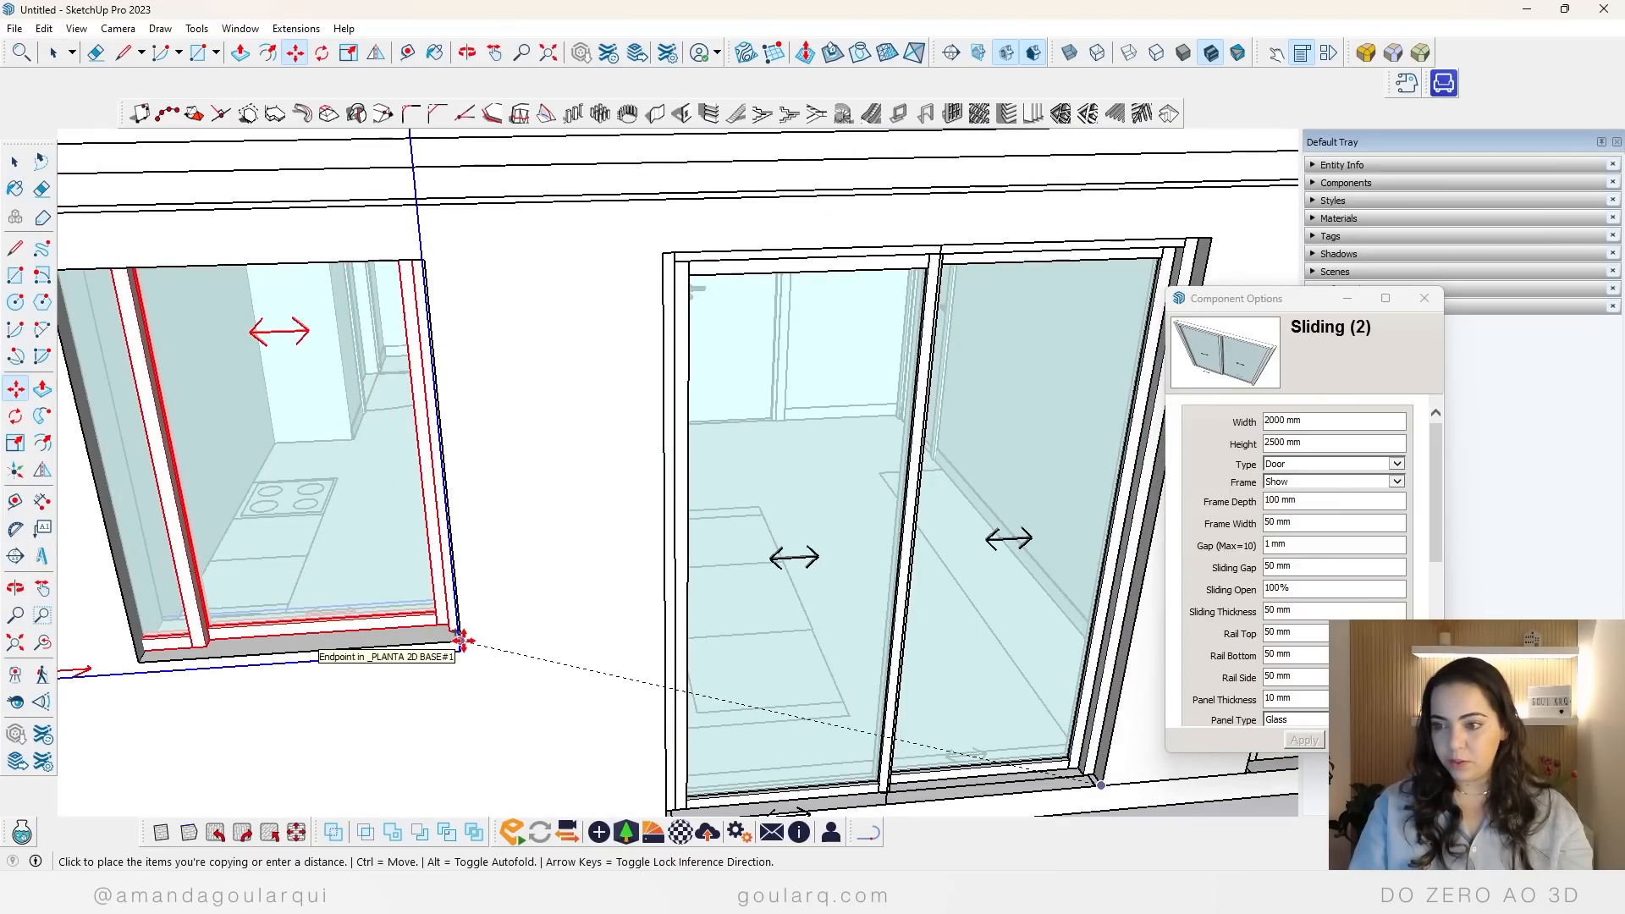
click(461, 641)
Step: Scale the kitchen window copy down to a height of 1500 mm, matching the upper edge of the opening
scroll(654, 556, down, 3)
scroll(626, 556, down, 2)
scroll(606, 562, up, 3)
key(s)
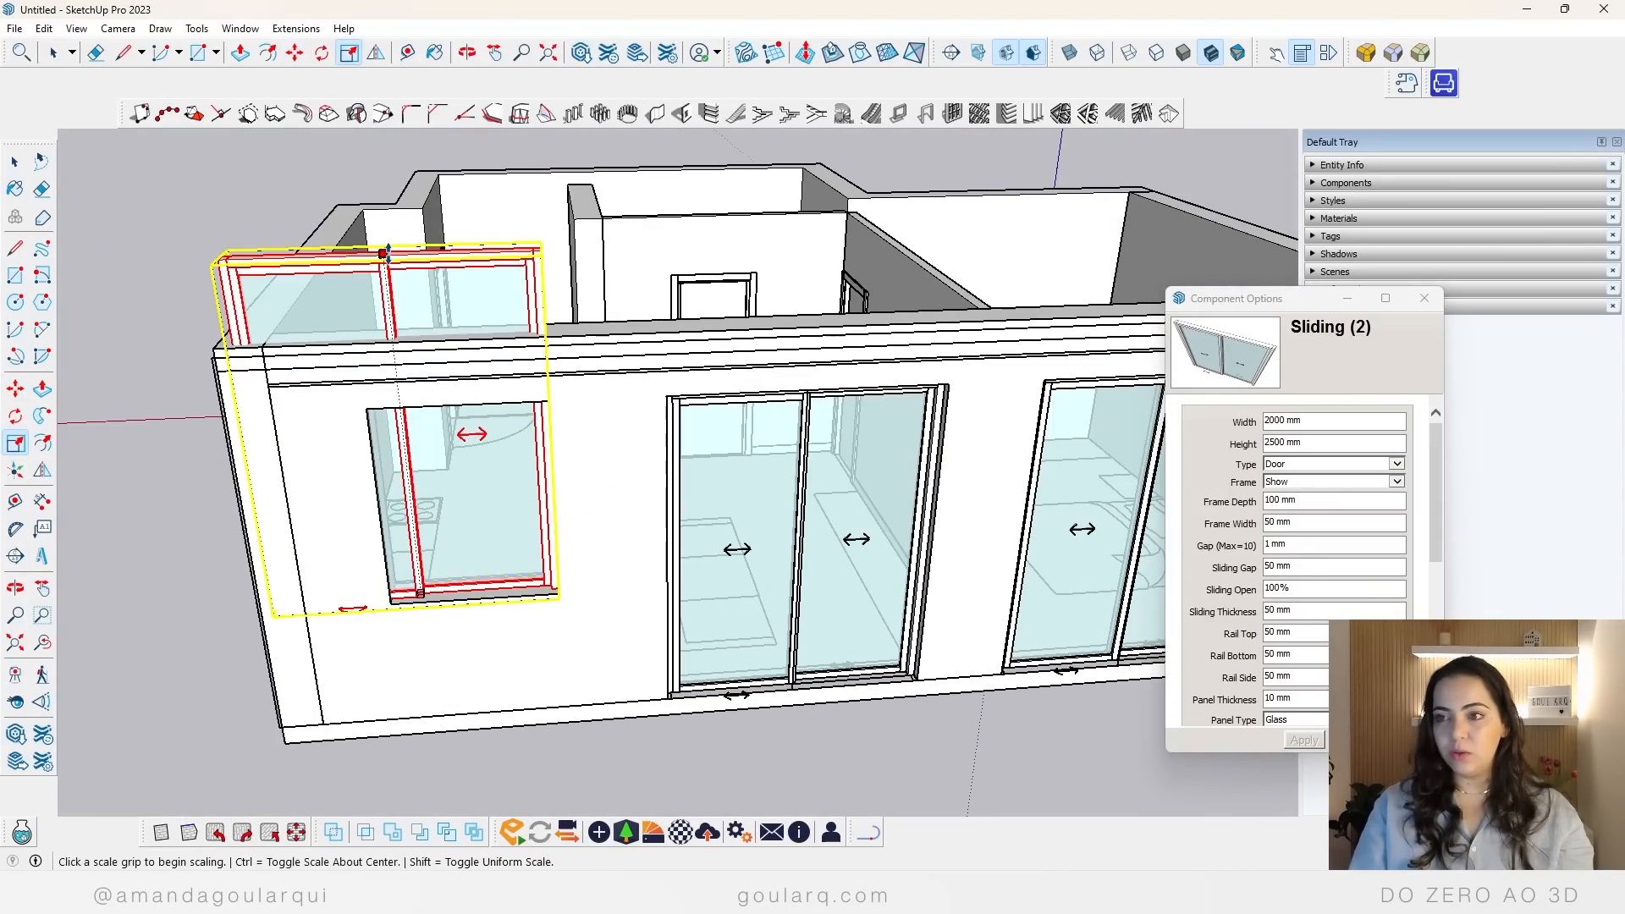
click(383, 254)
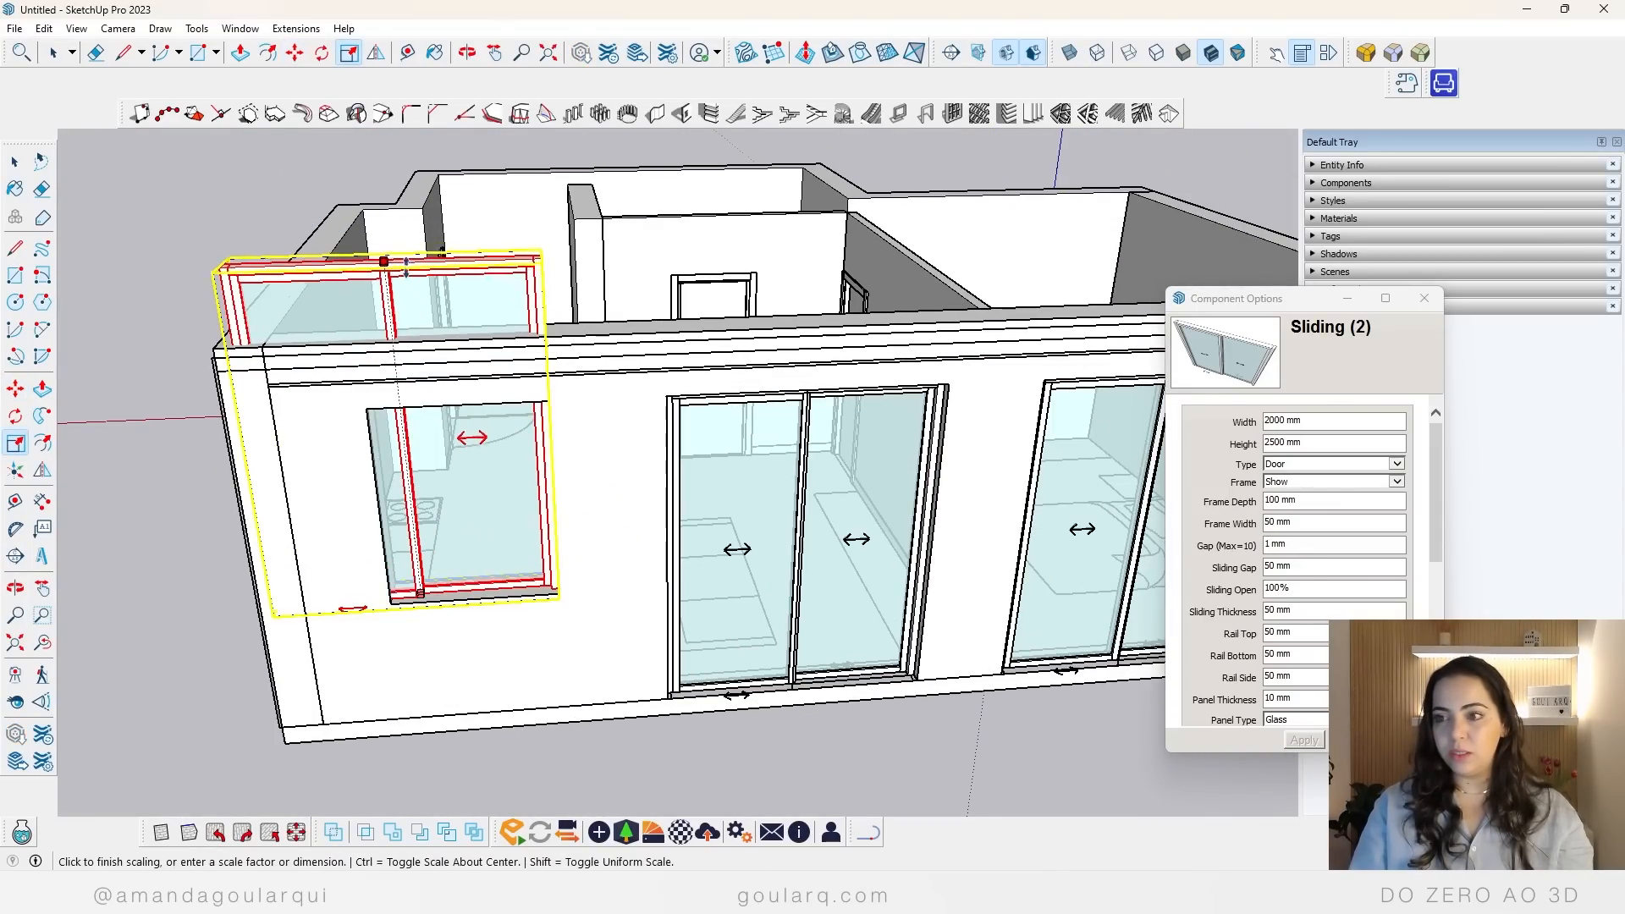
click(548, 402)
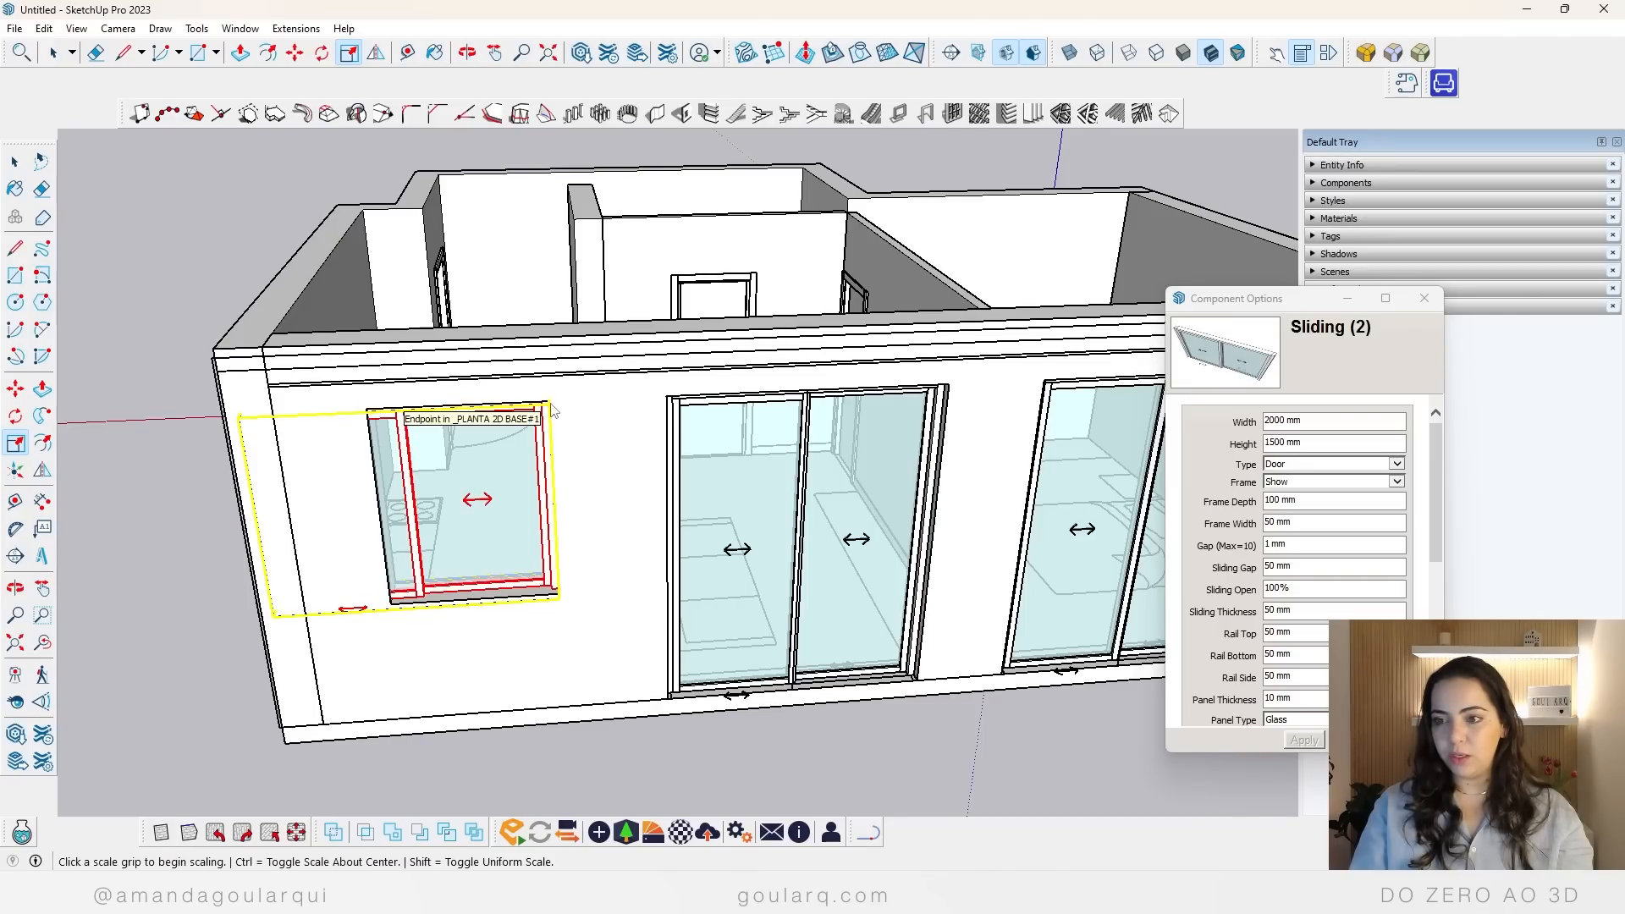
Step: Scale the kitchen window's width to 1200 mm, snapping its far side to the opening's corner
click(263, 507)
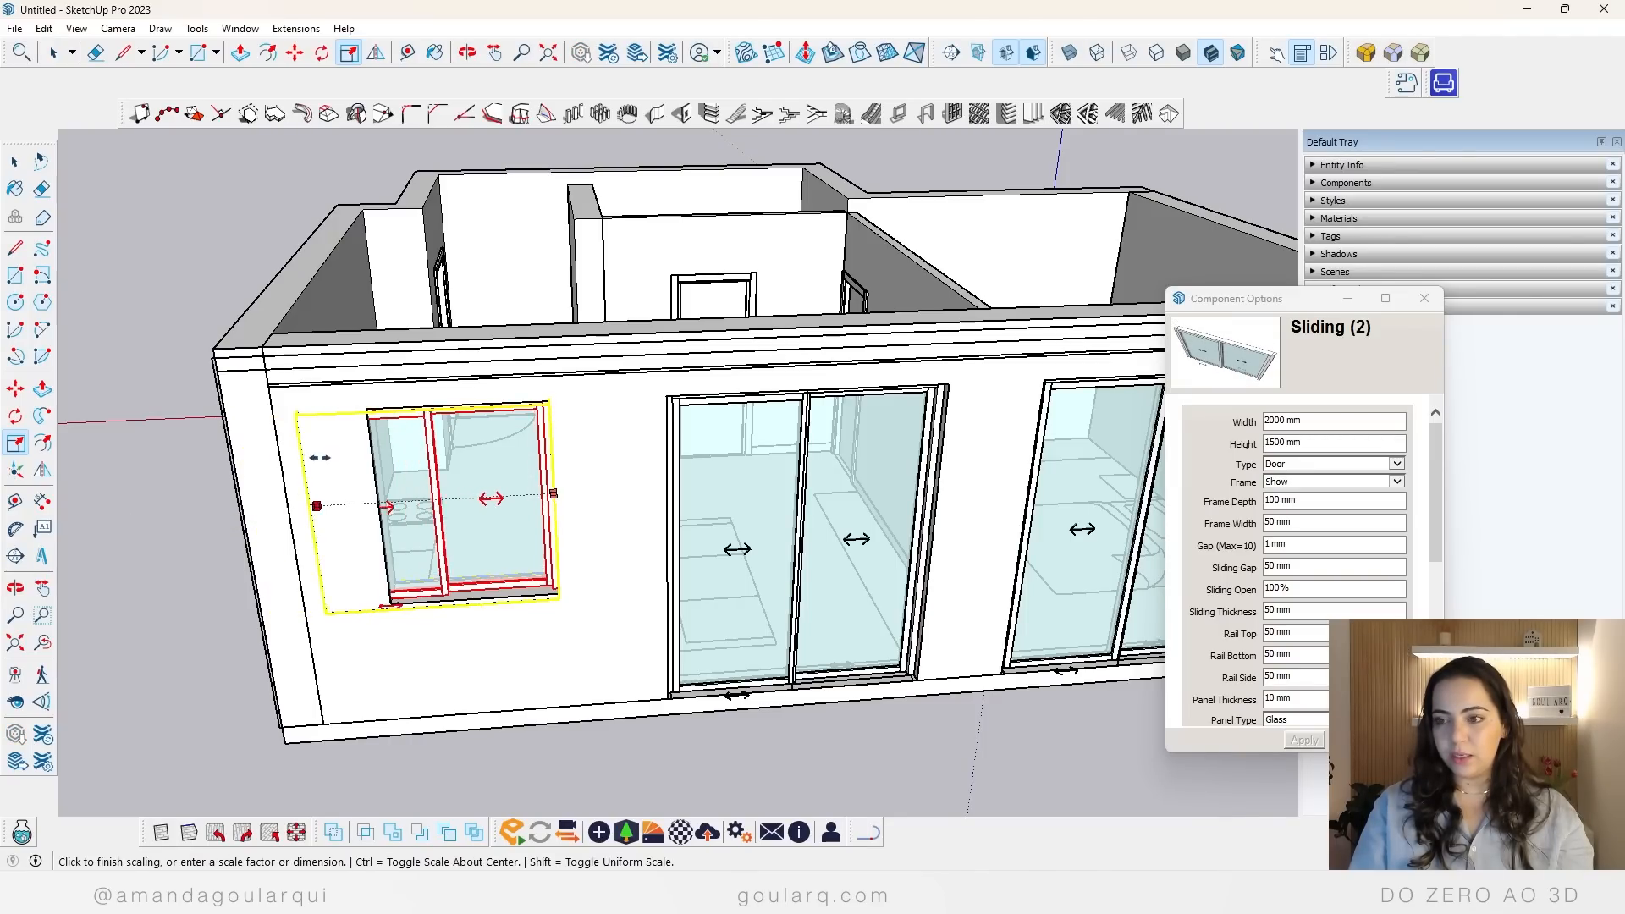
scroll(366, 409, up, 3)
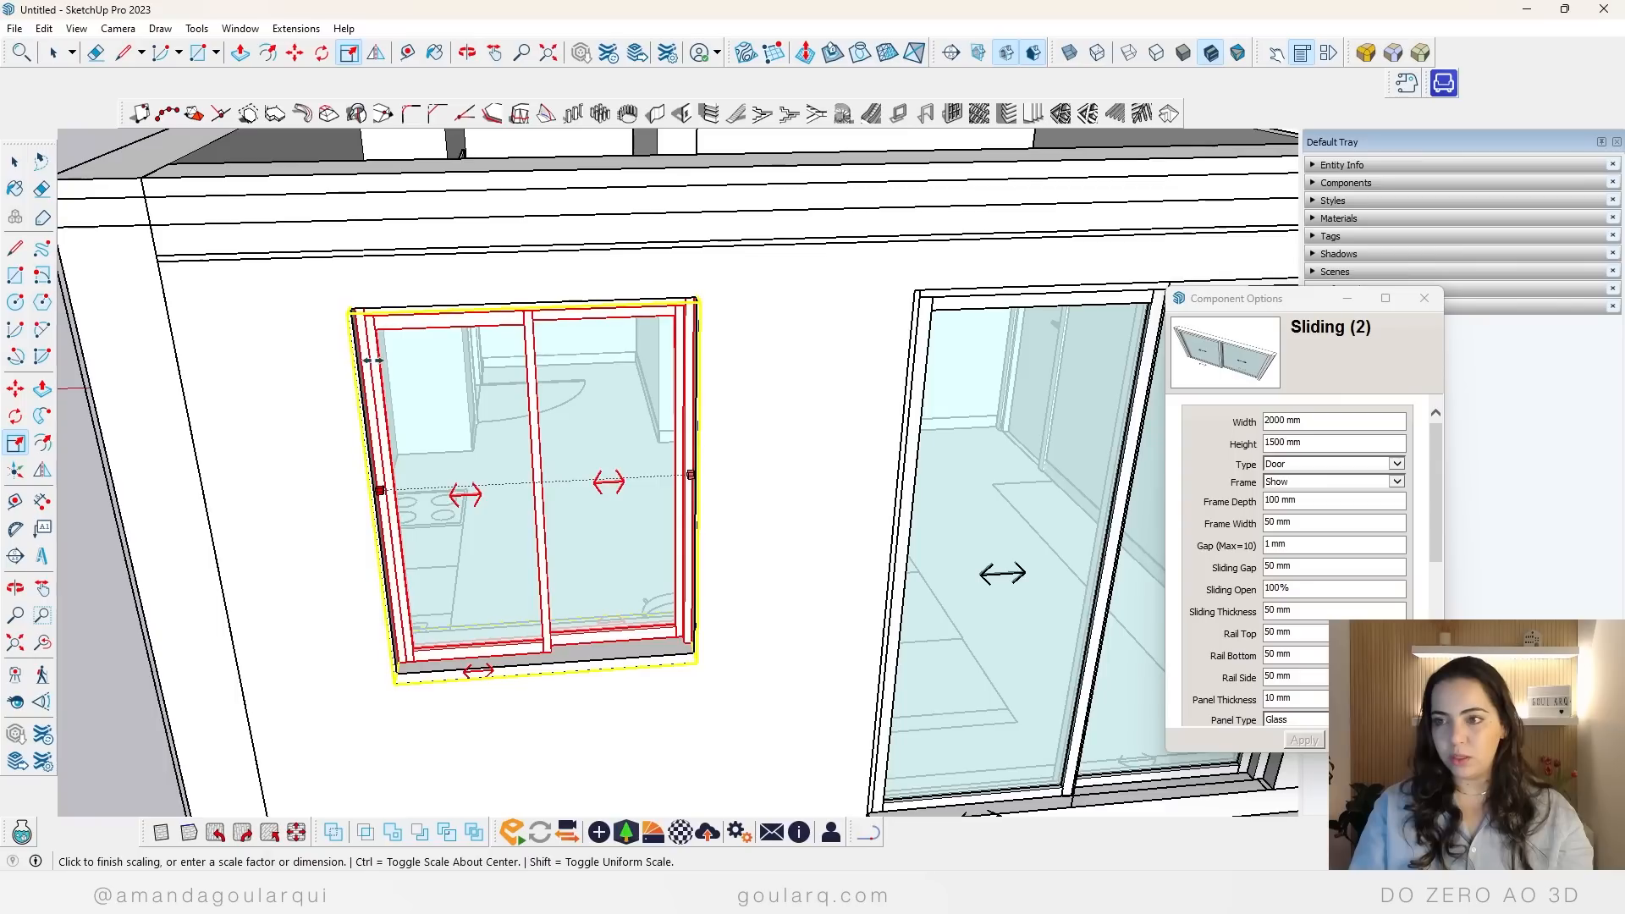
click(351, 309)
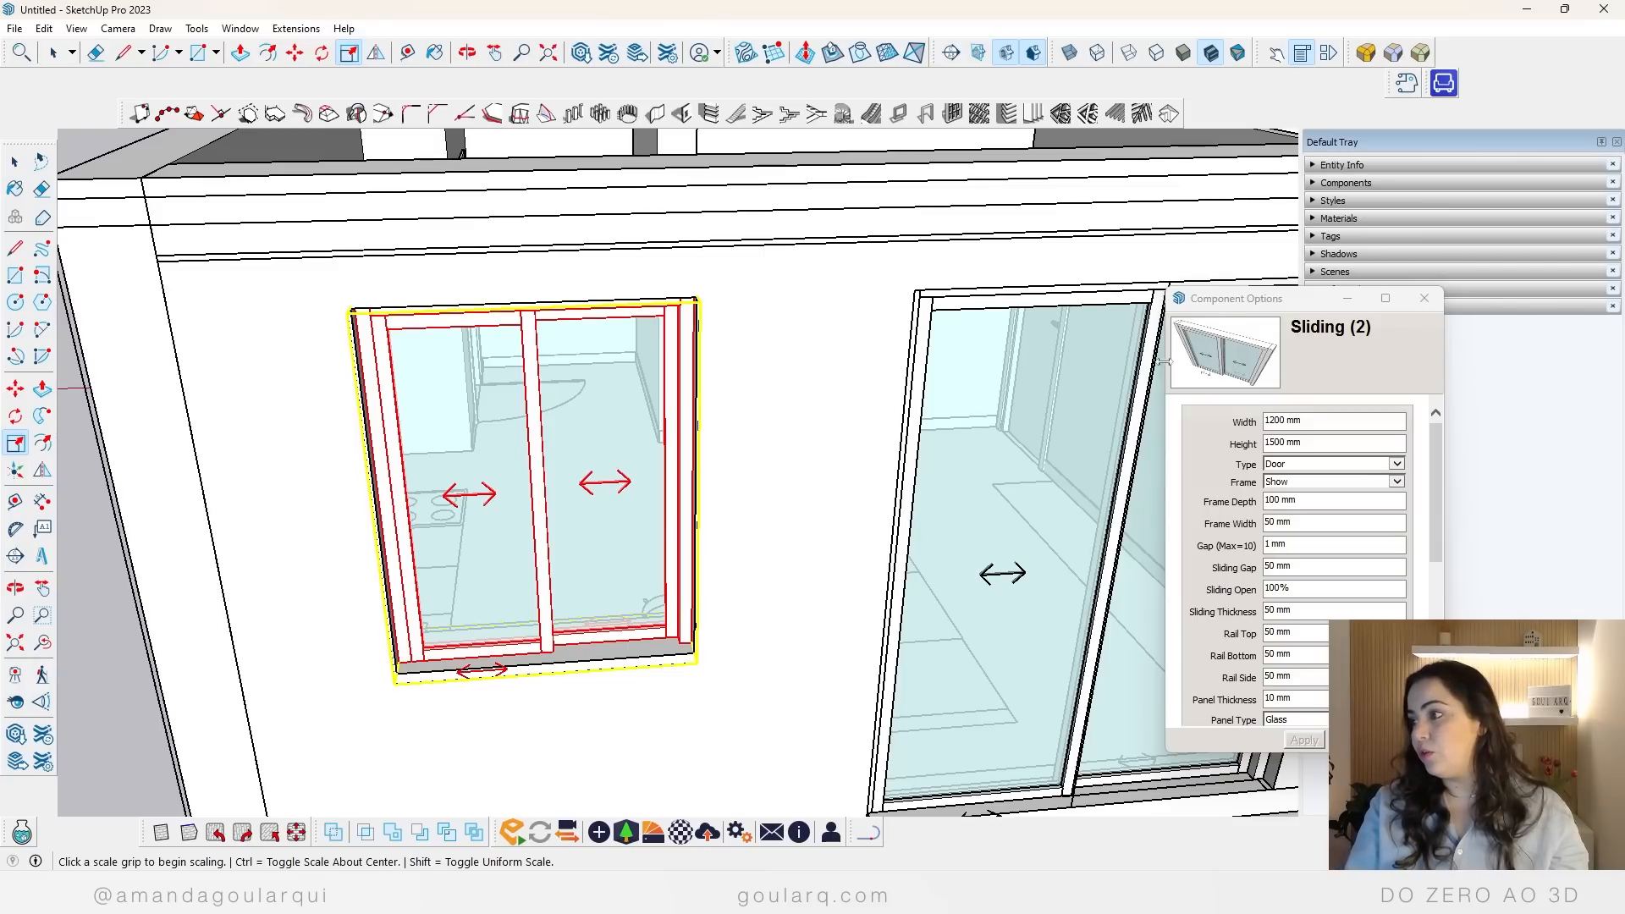
Step: Set the kitchen window component's Type option to Window and apply it
drag(1216, 302, 392, 247)
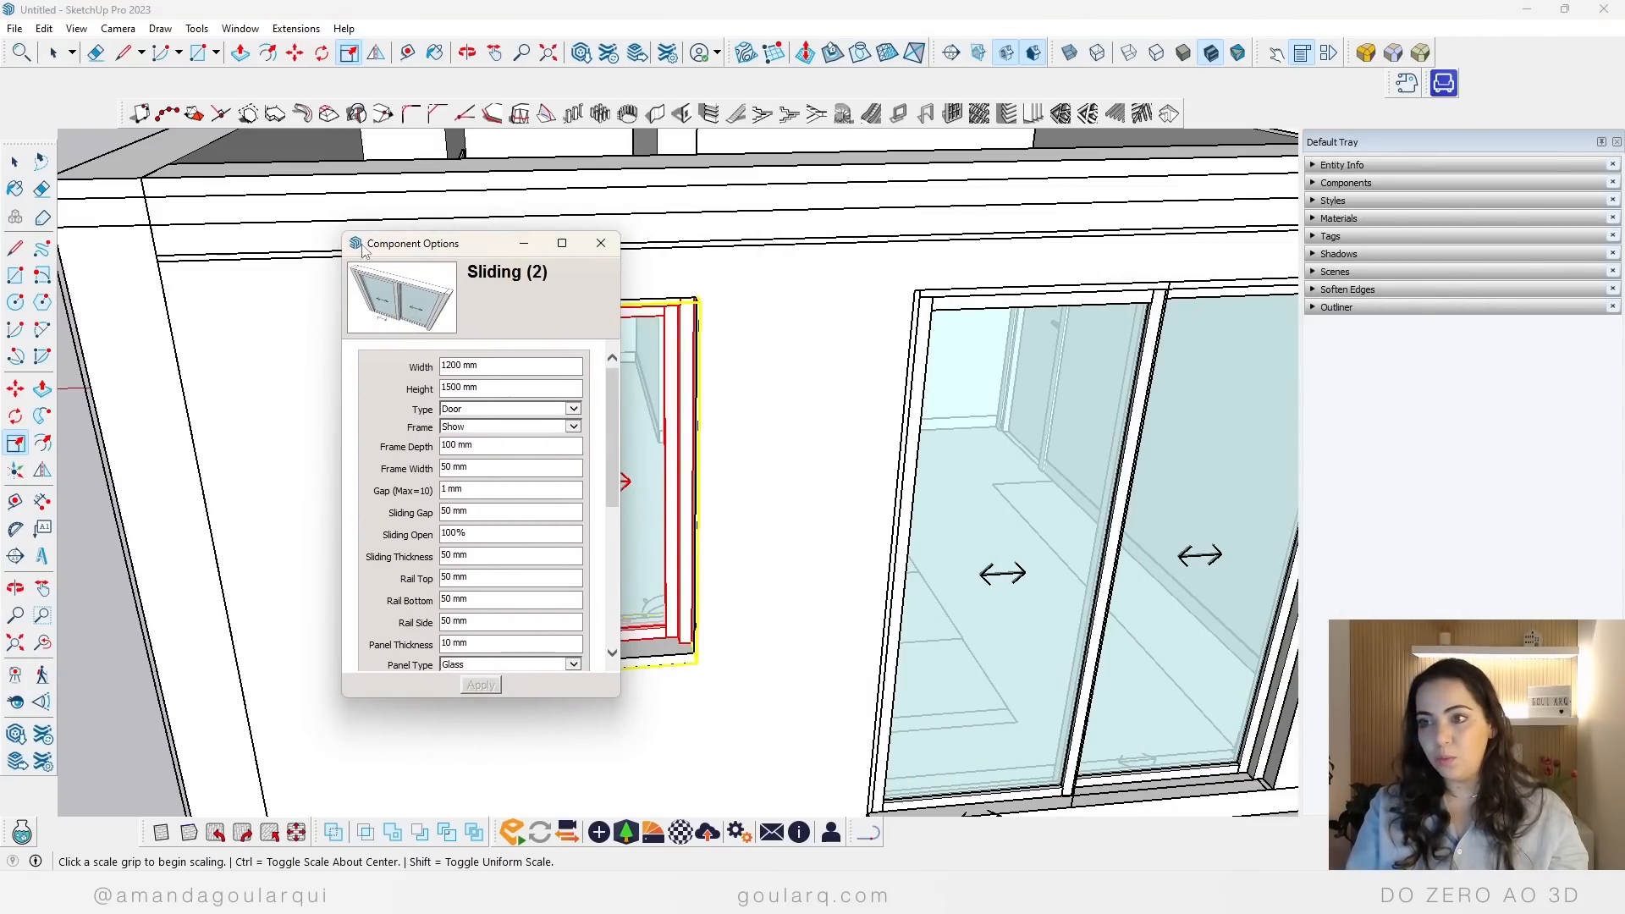
click(601, 244)
right_click(394, 329)
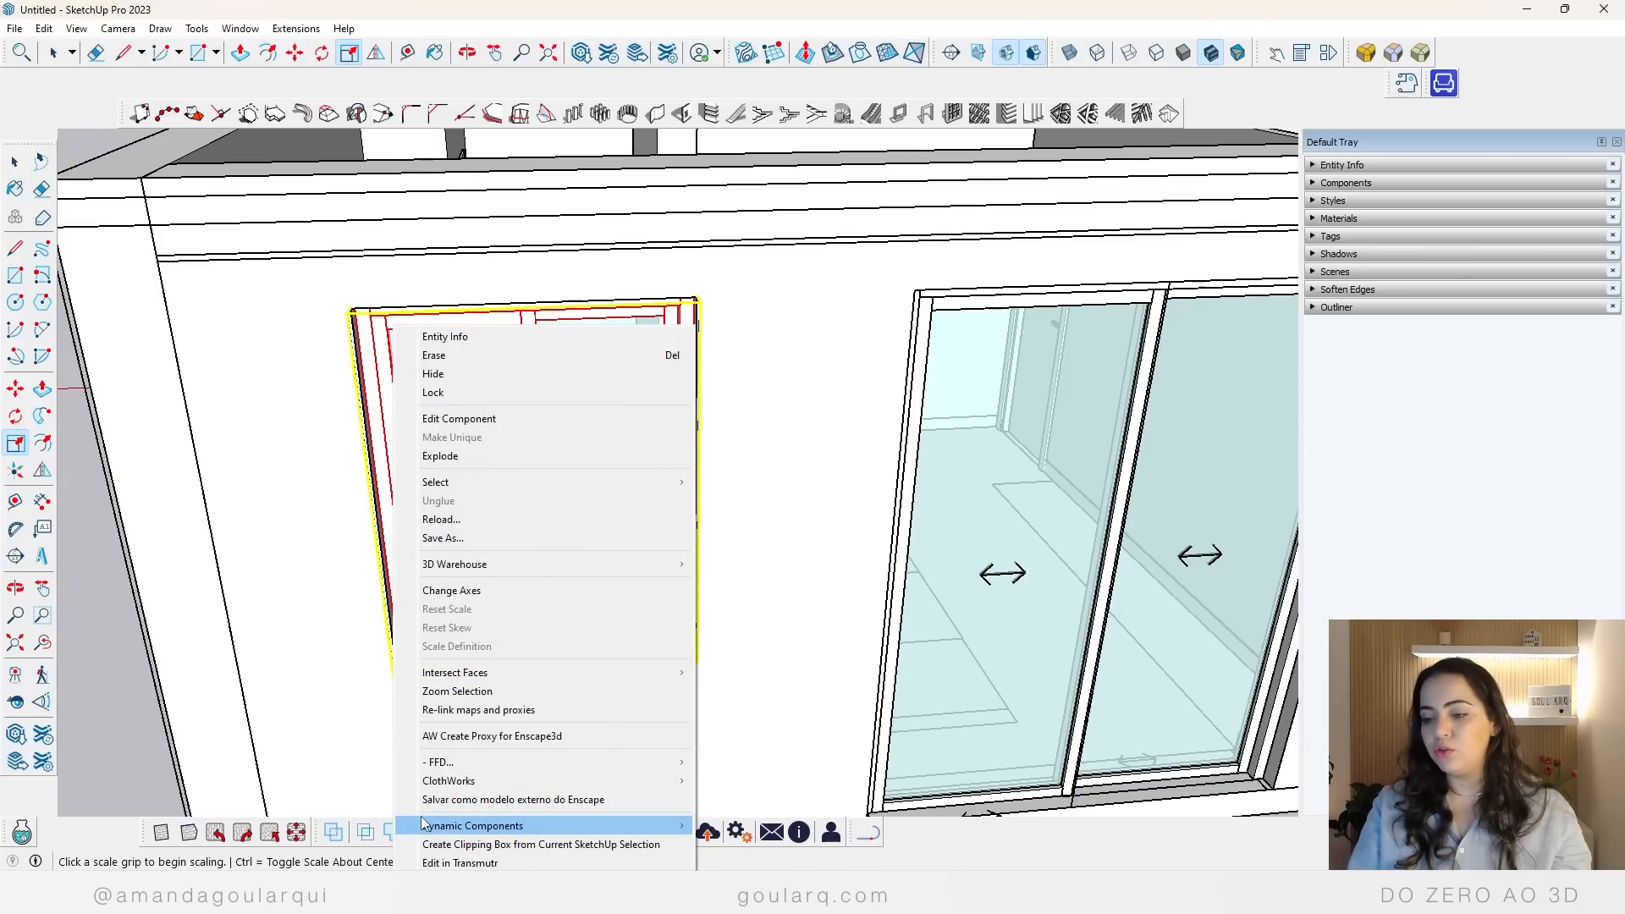
mouse_move(423, 824)
click(763, 825)
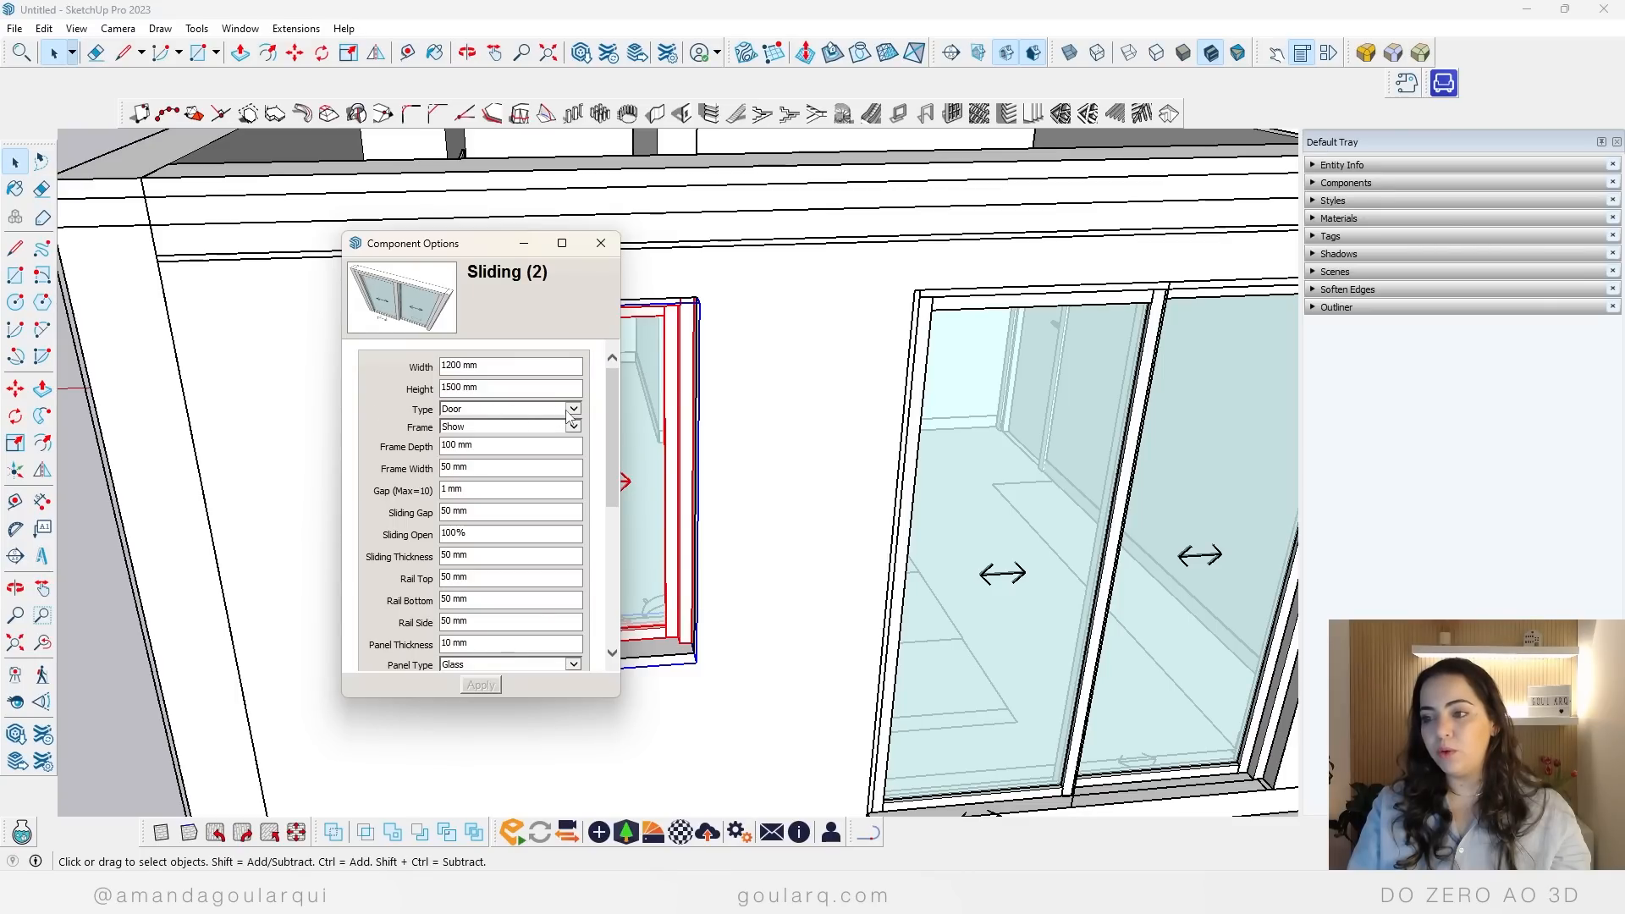
click(570, 409)
click(474, 421)
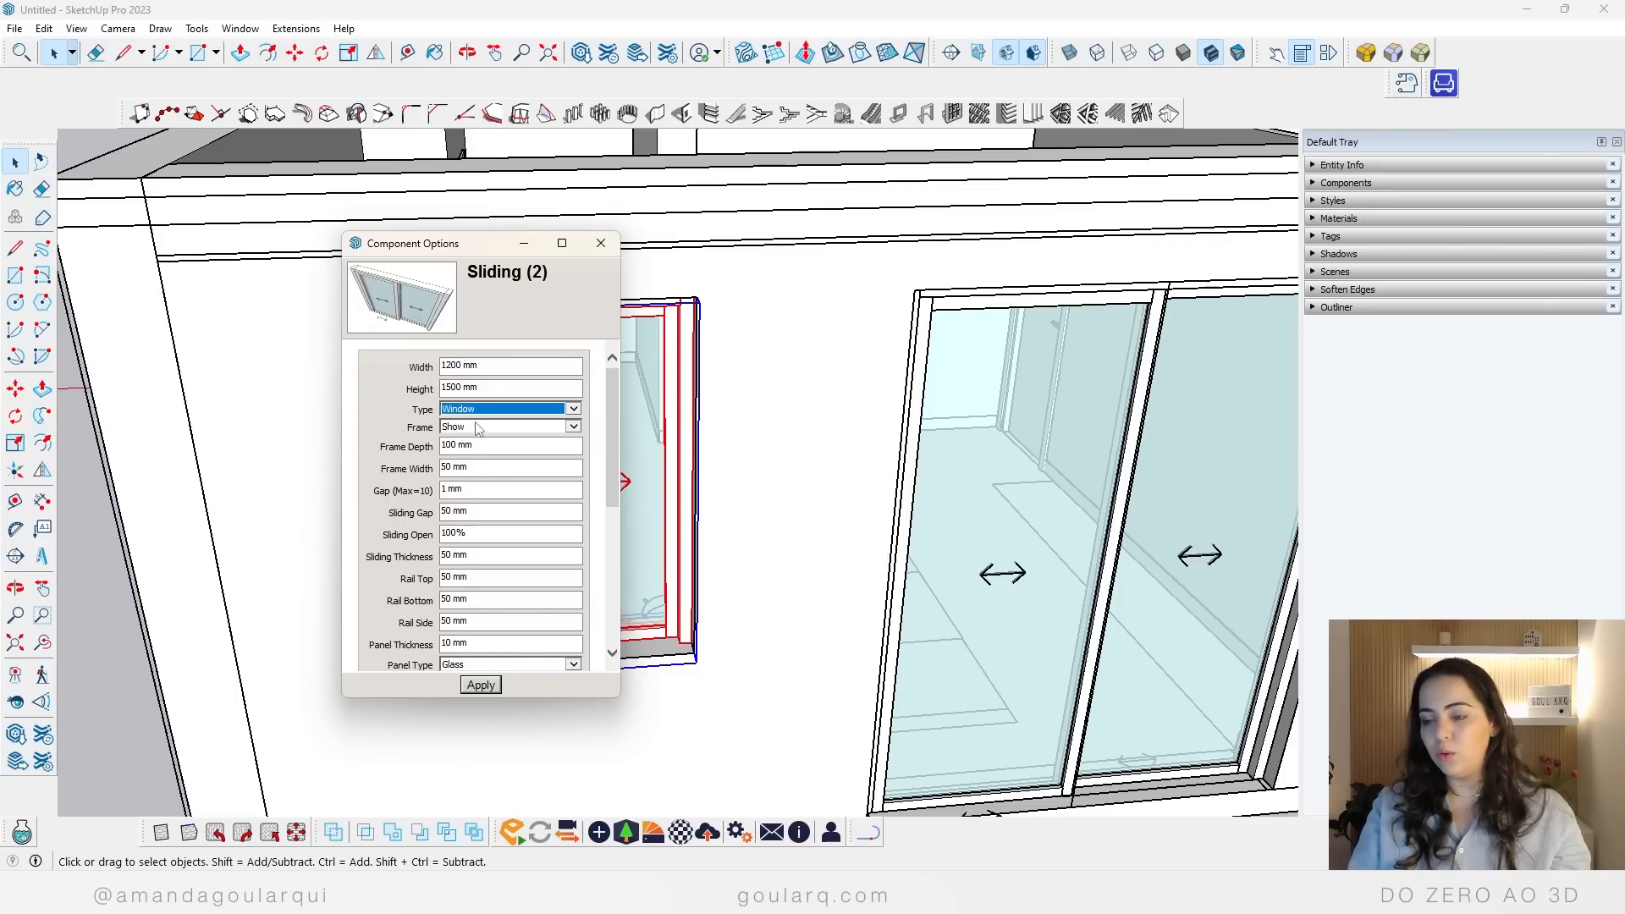
click(479, 686)
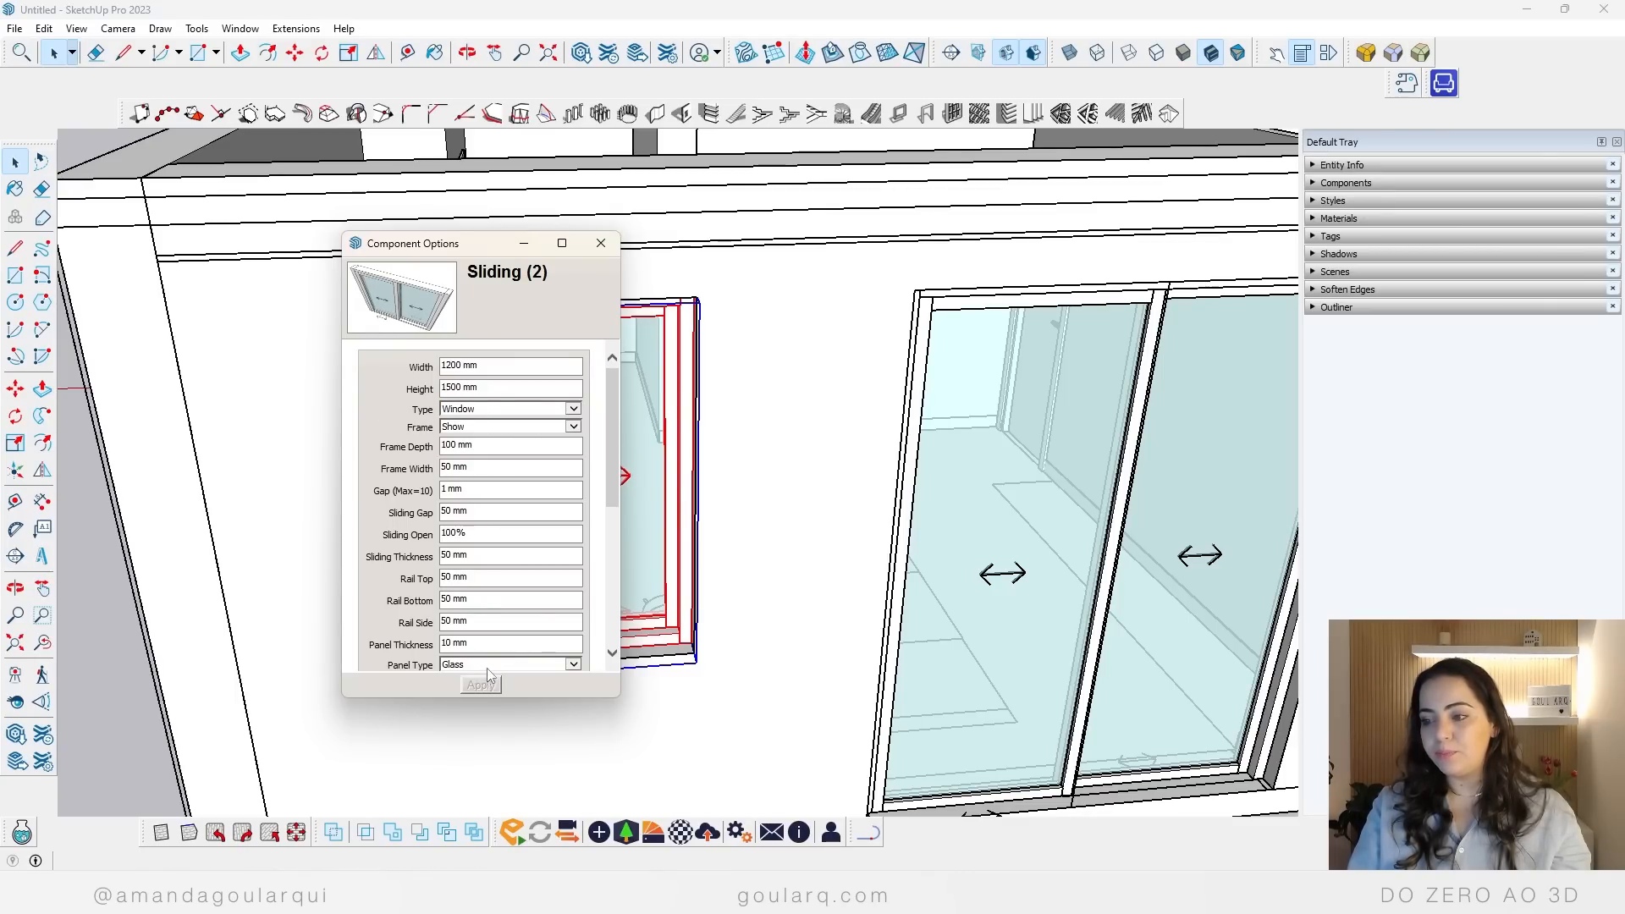
click(601, 243)
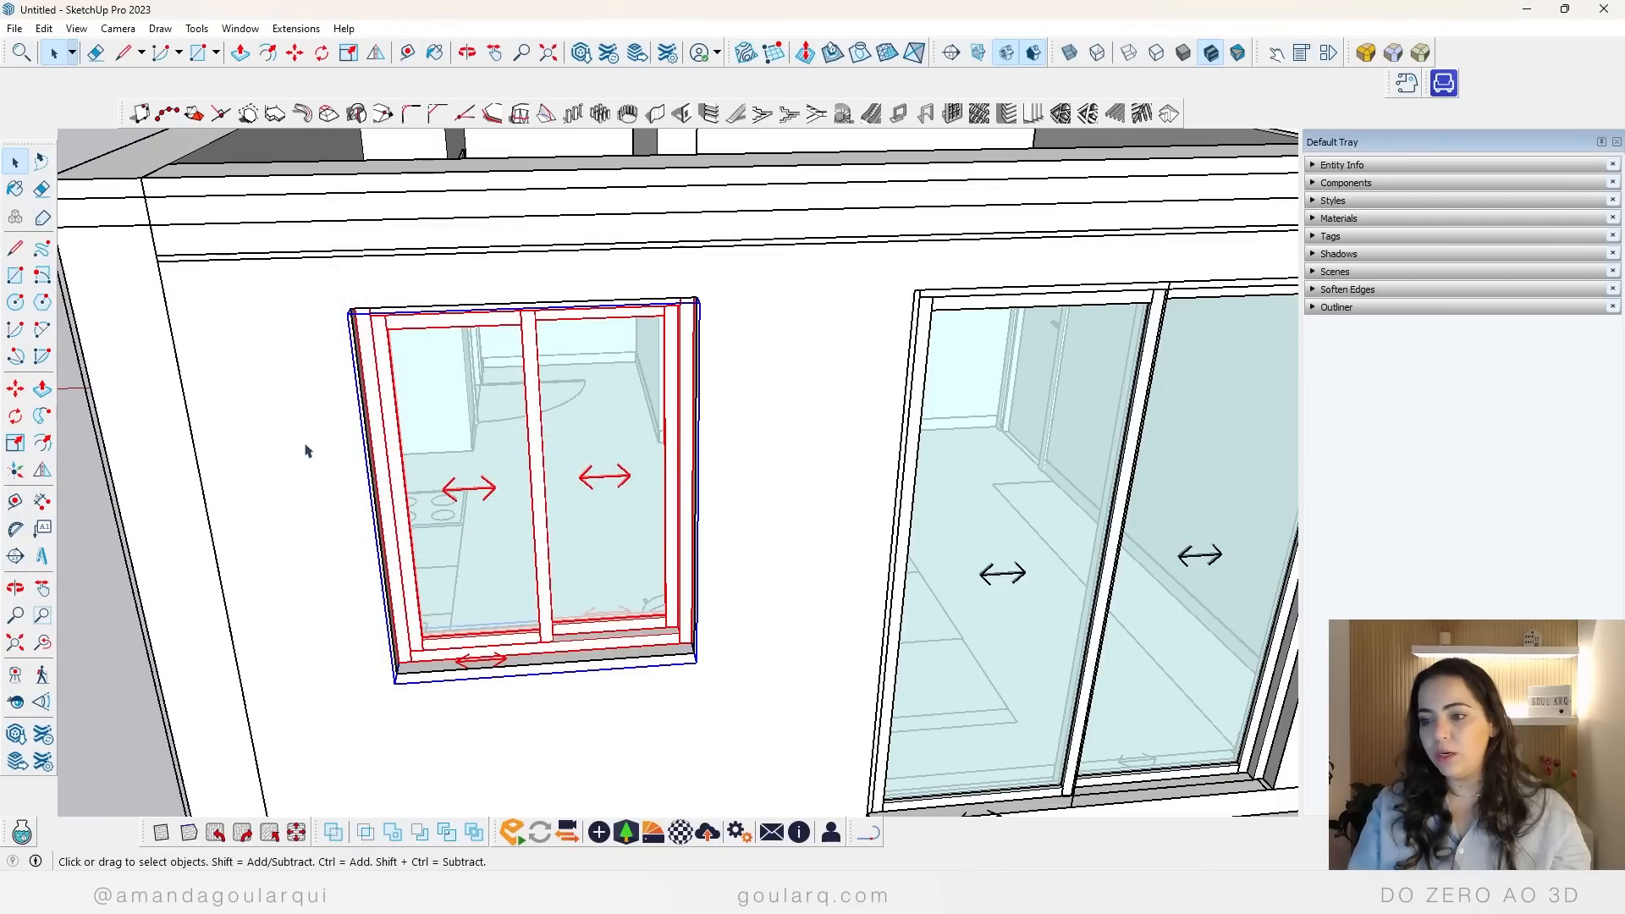
Step: Delete the second apartment model standing beside the one with the finished doors and windows
middle_drag(554, 677, 618, 516)
click(819, 604)
scroll(447, 599, down, 3)
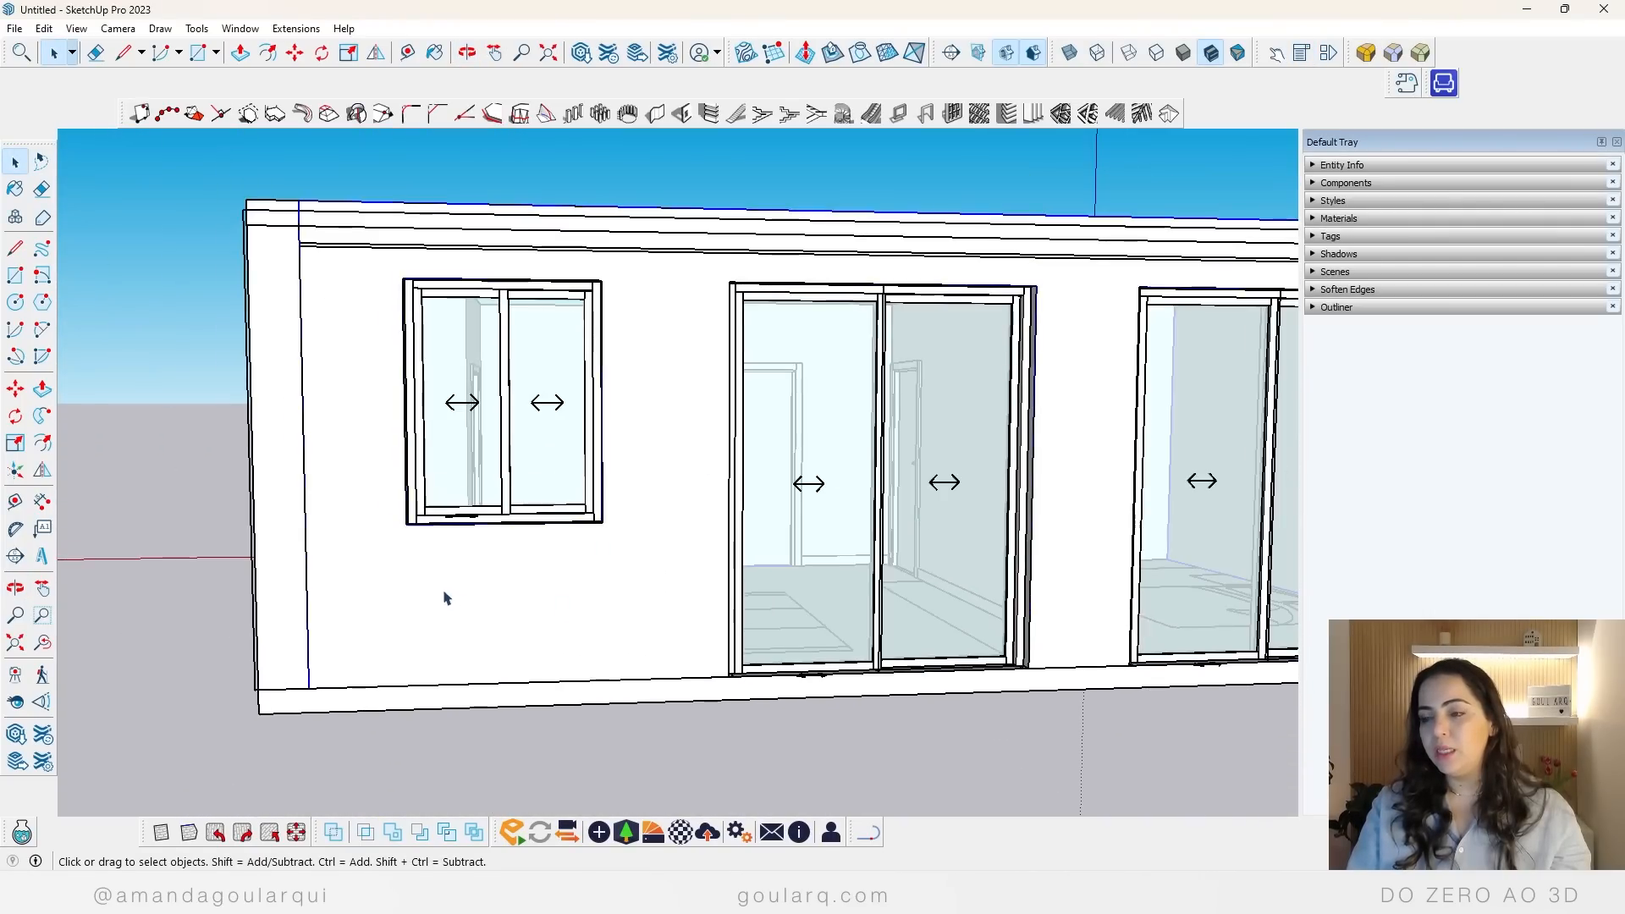
scroll(447, 599, down, 5)
middle_drag(816, 519, 760, 650)
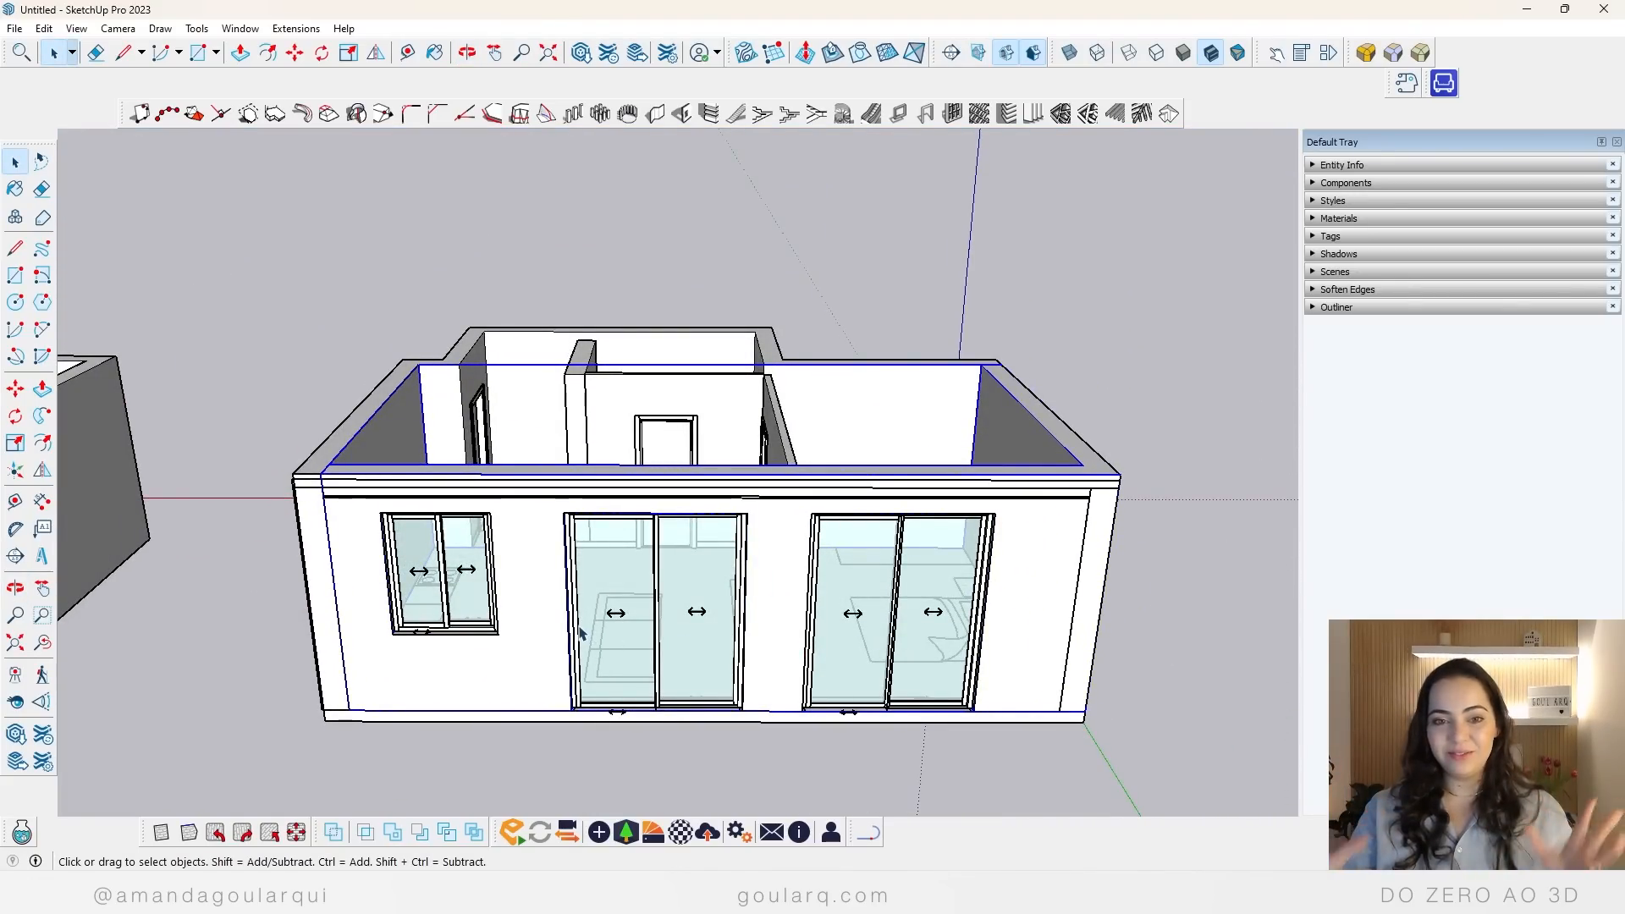
middle_drag(590, 608, 687, 382)
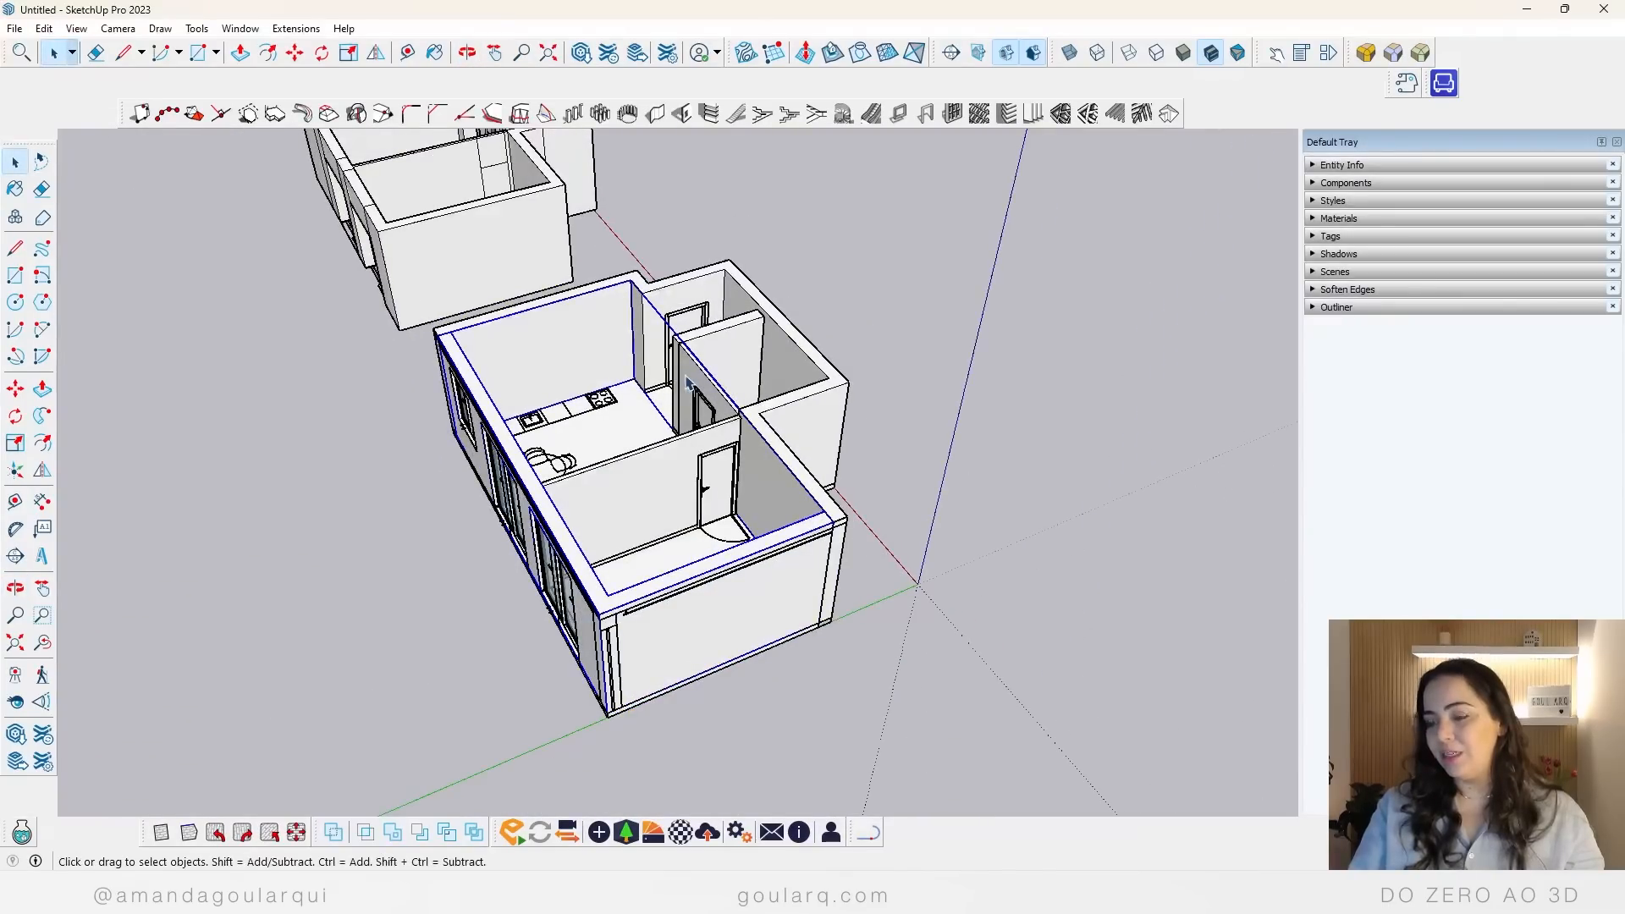
middle_drag(967, 405, 218, 527)
scroll(395, 497, down, 3)
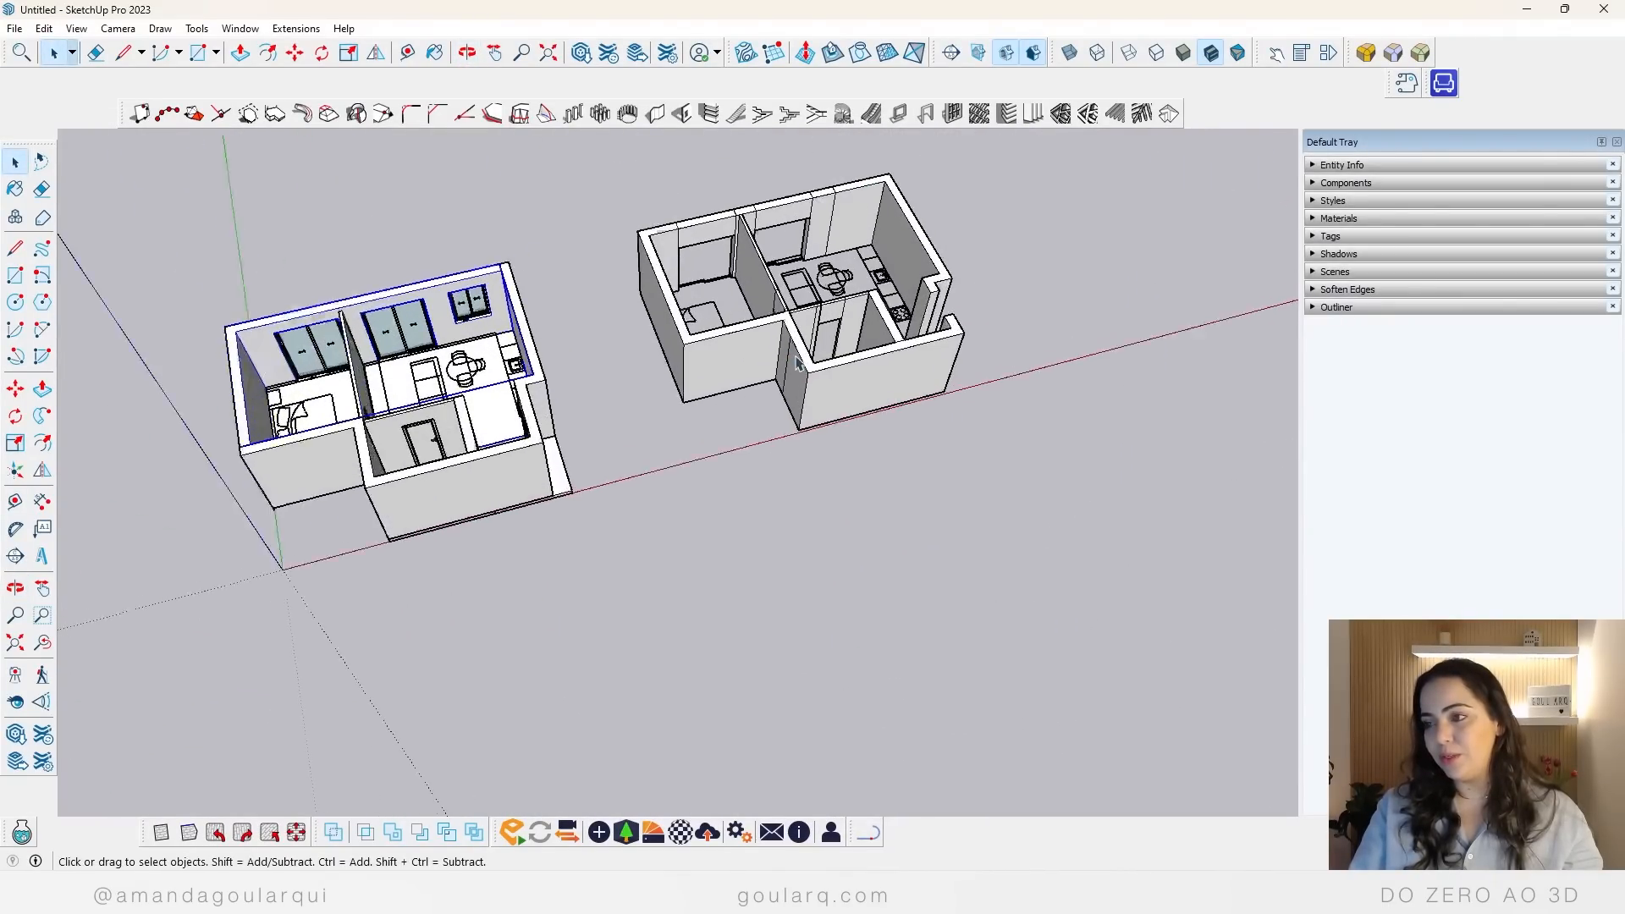
scroll(947, 444, up, 2)
drag(670, 221, 628, 167)
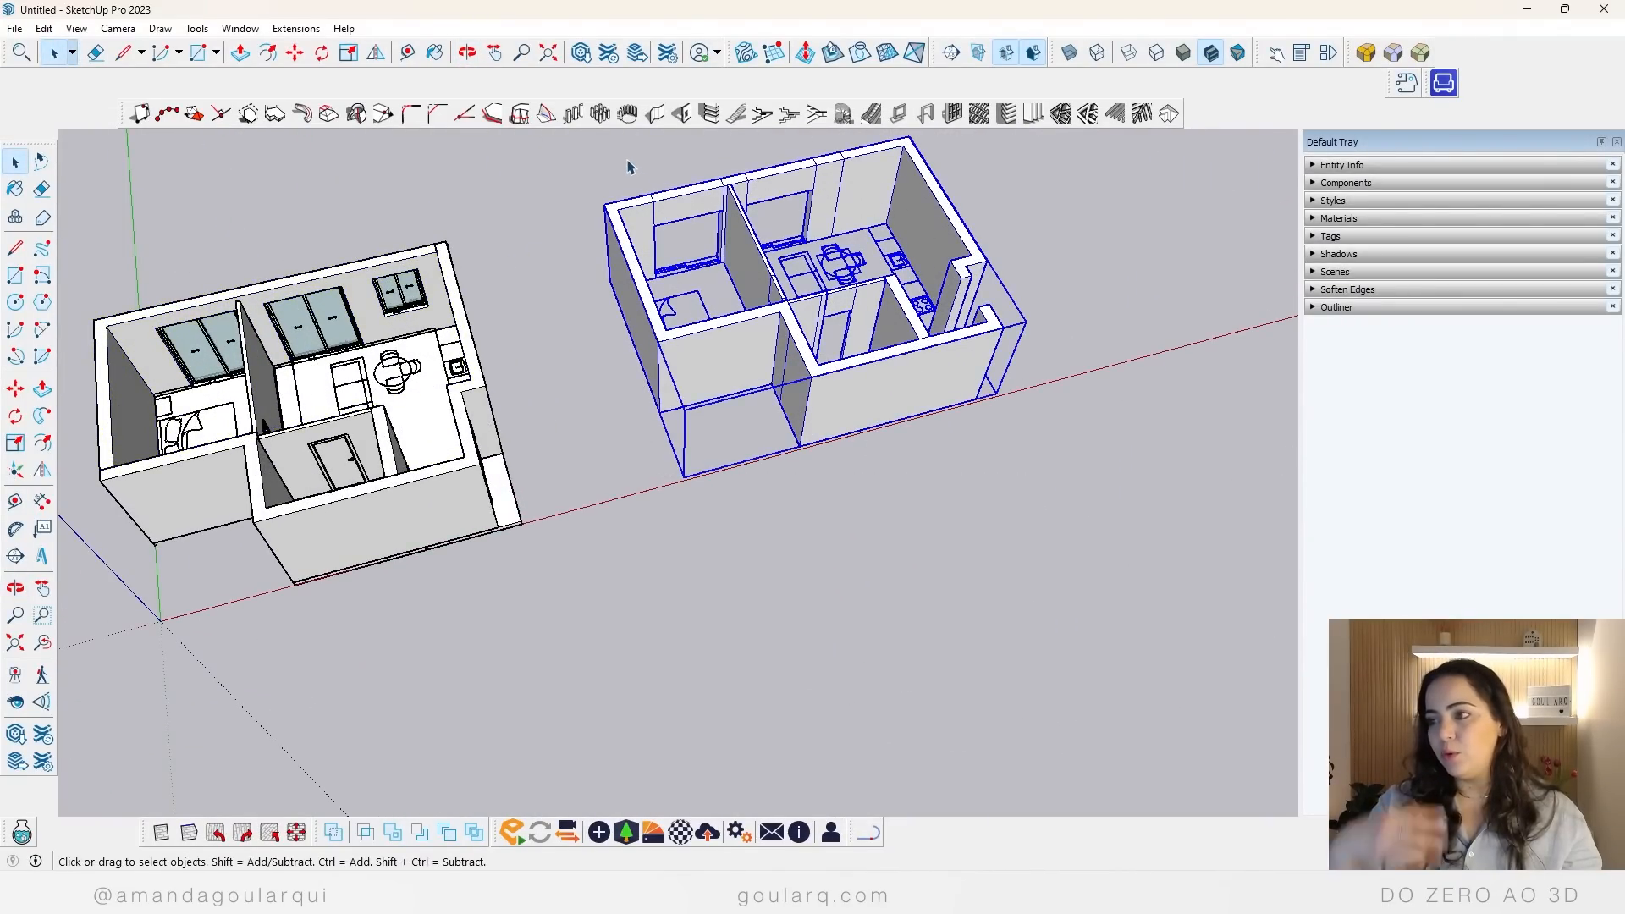
key(Delete)
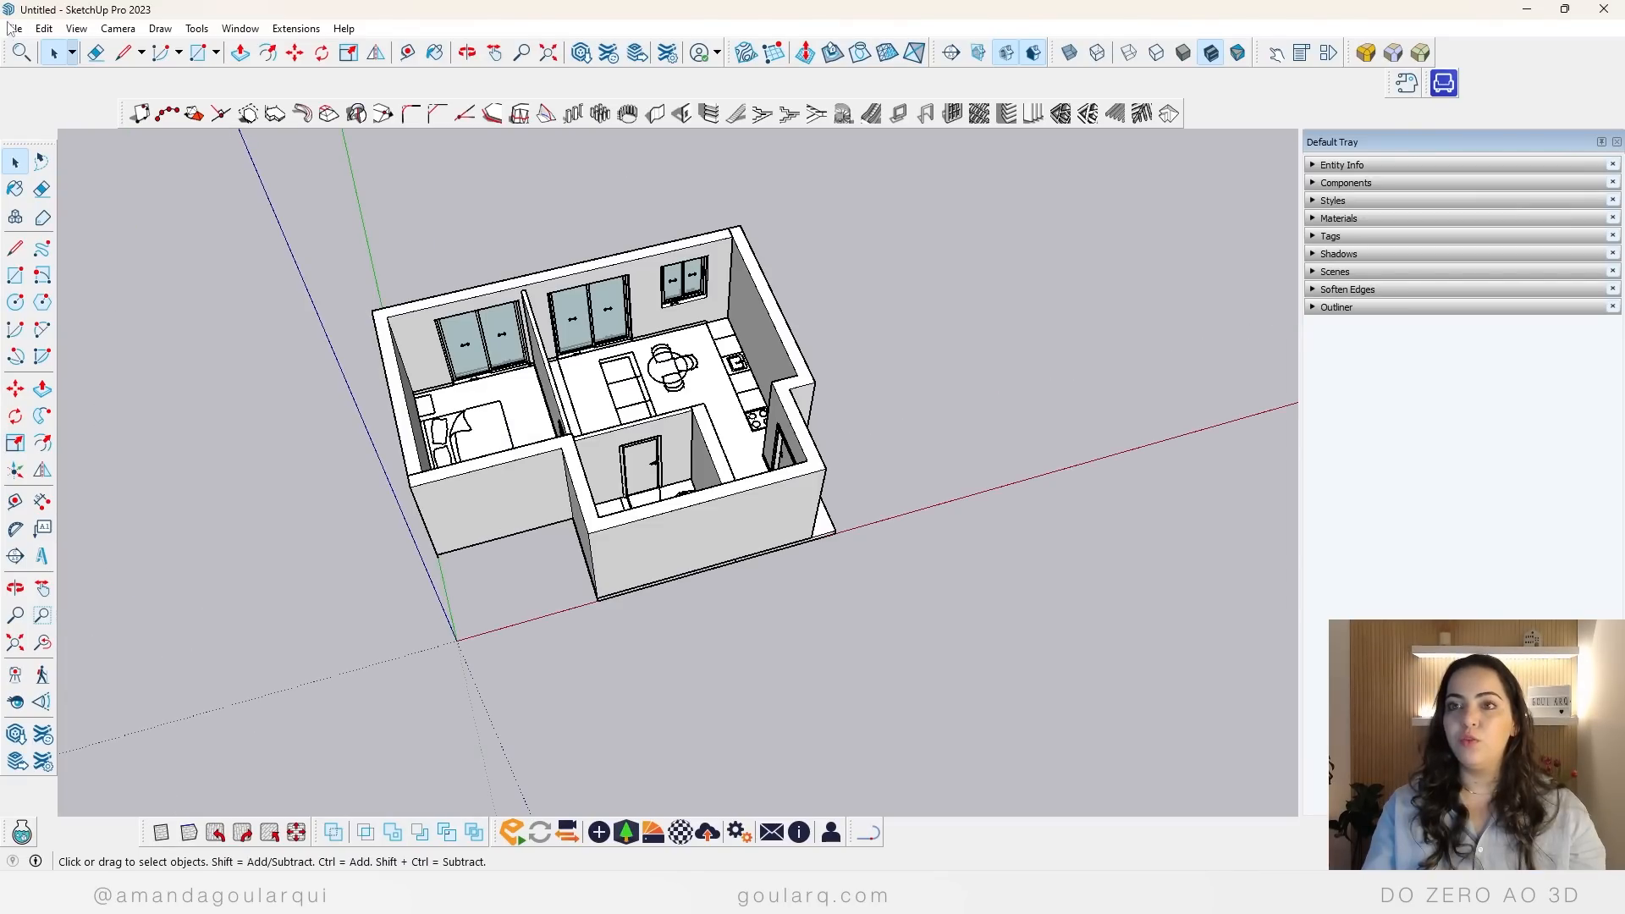
Step: Import AG-TETO FALSO from the 06 estrutura folder and place it over the living room, by the bathroom wall
click(9, 28)
click(76, 275)
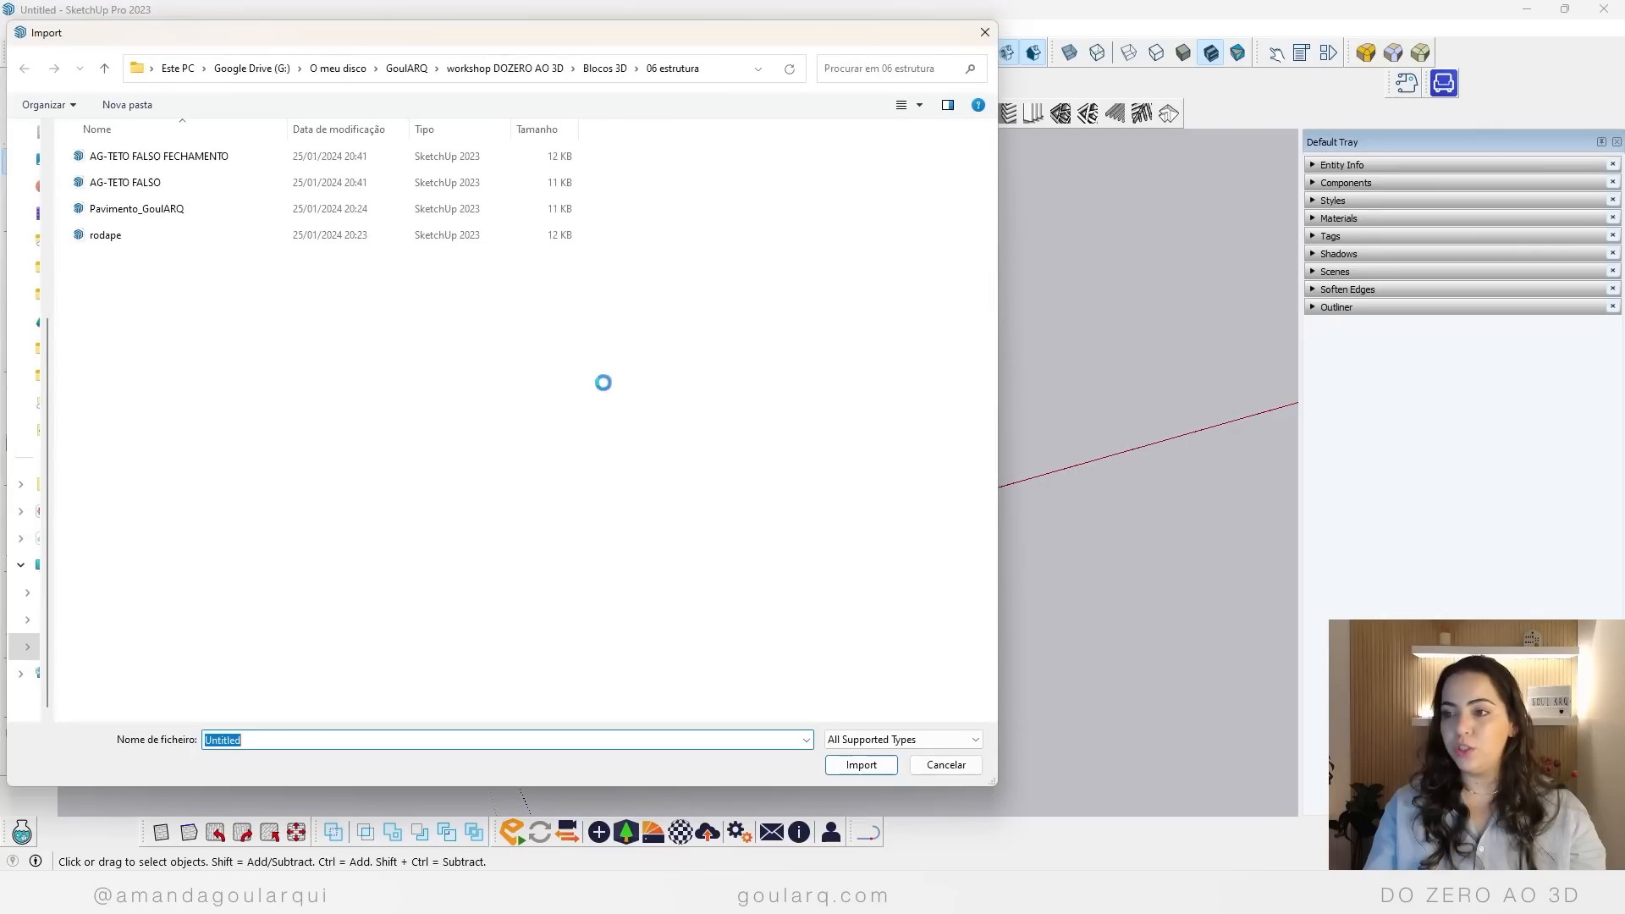
click(149, 184)
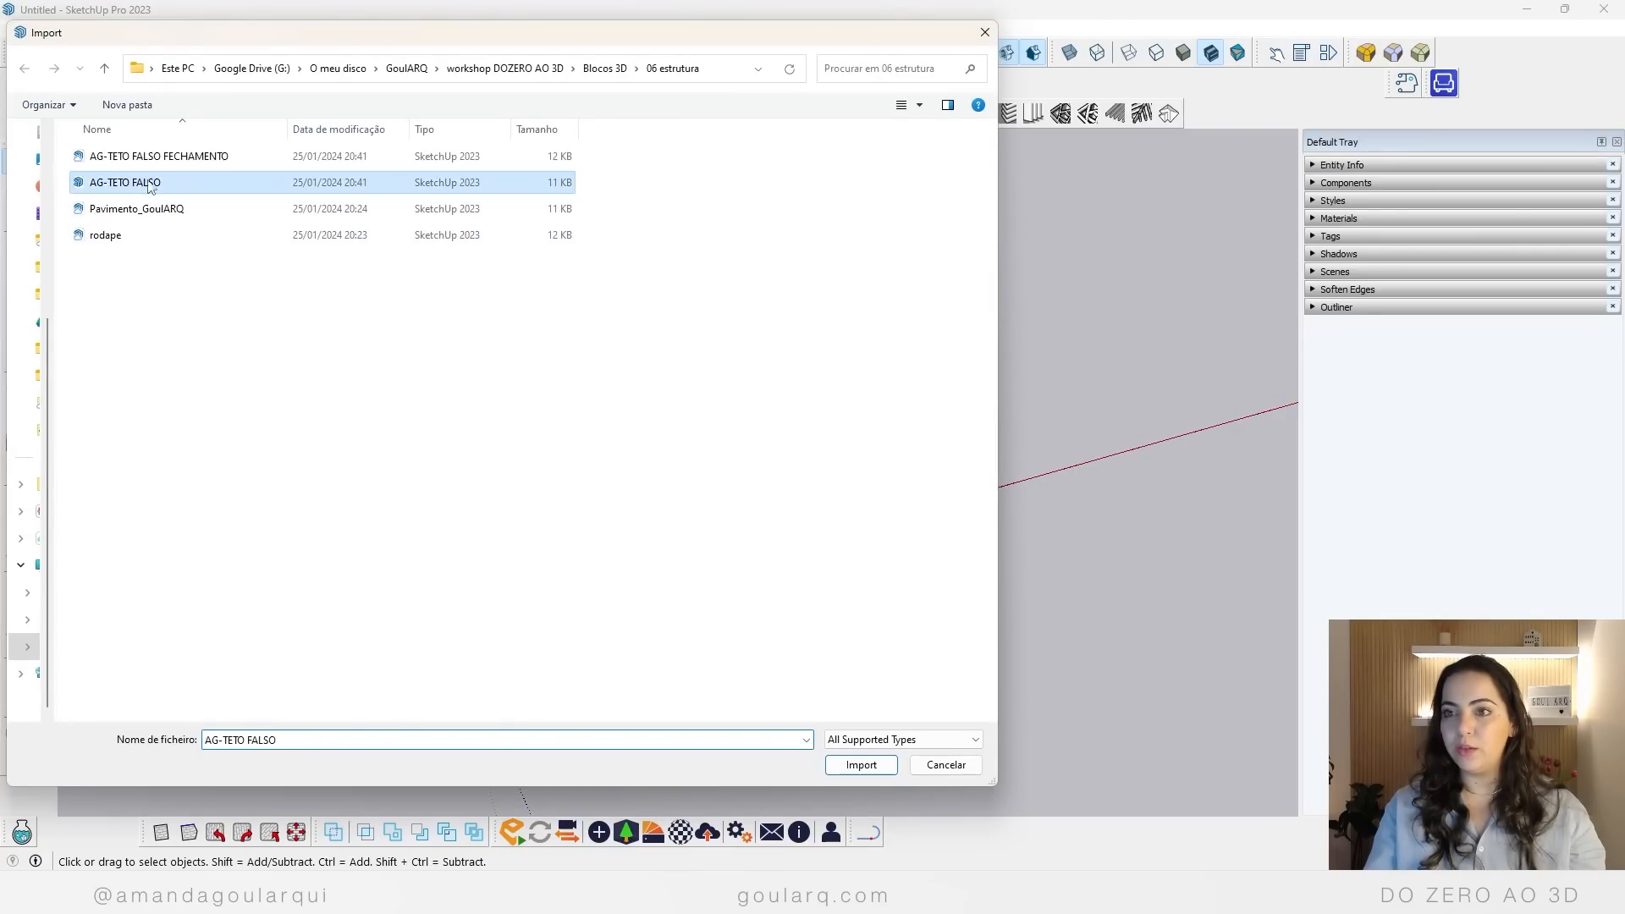
click(873, 767)
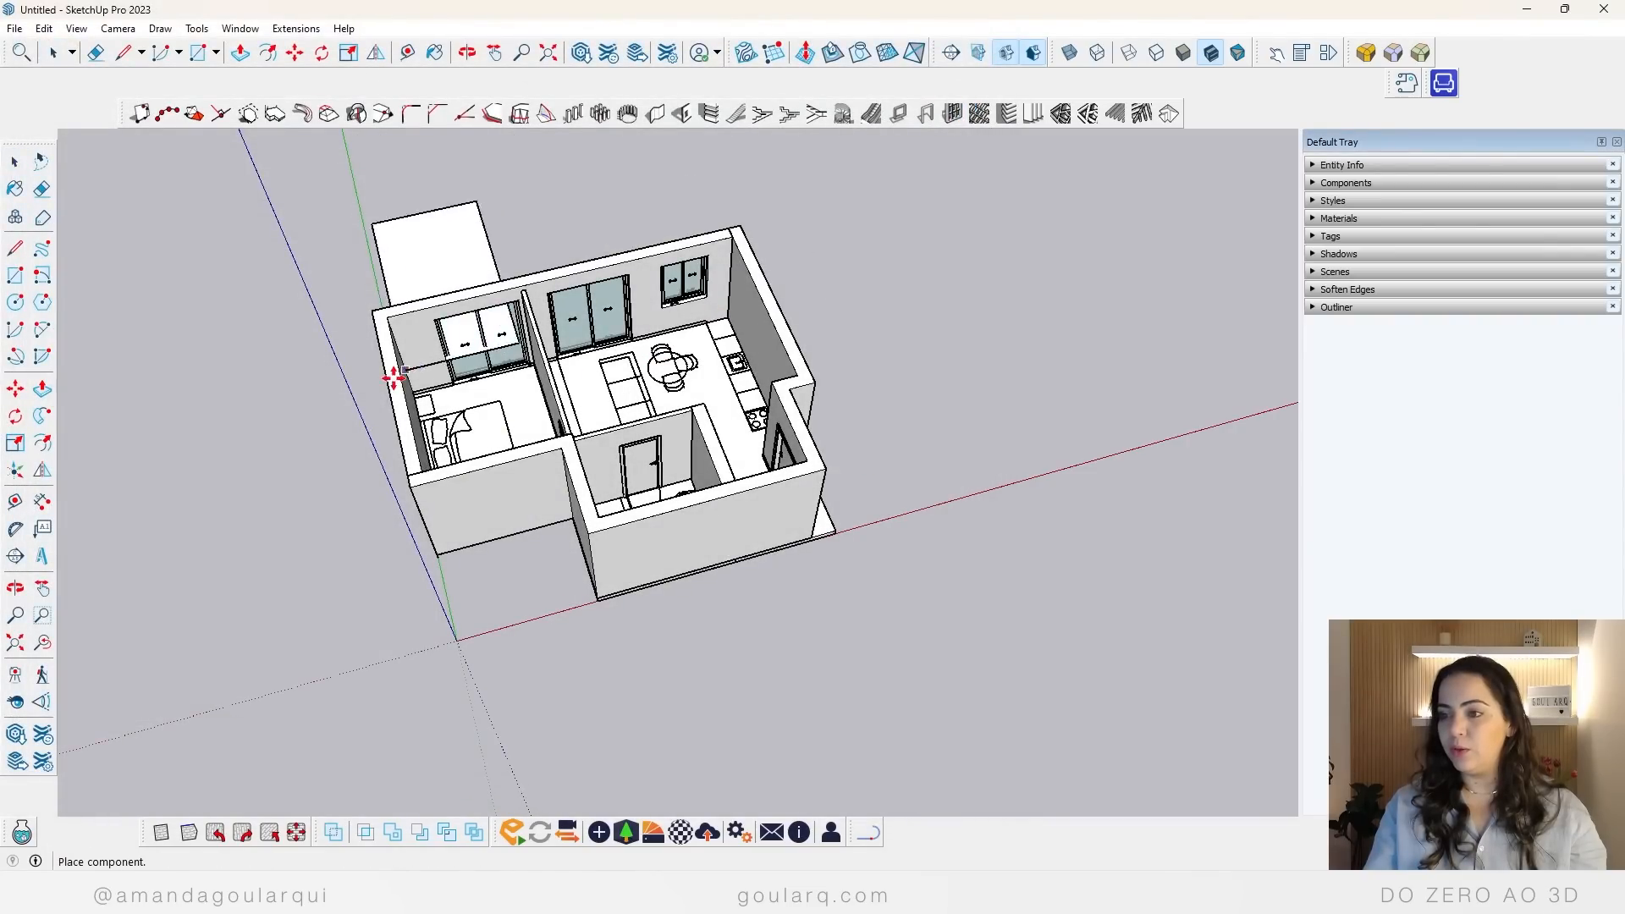
scroll(478, 417, up, 3)
scroll(487, 413, up, 2)
click(499, 408)
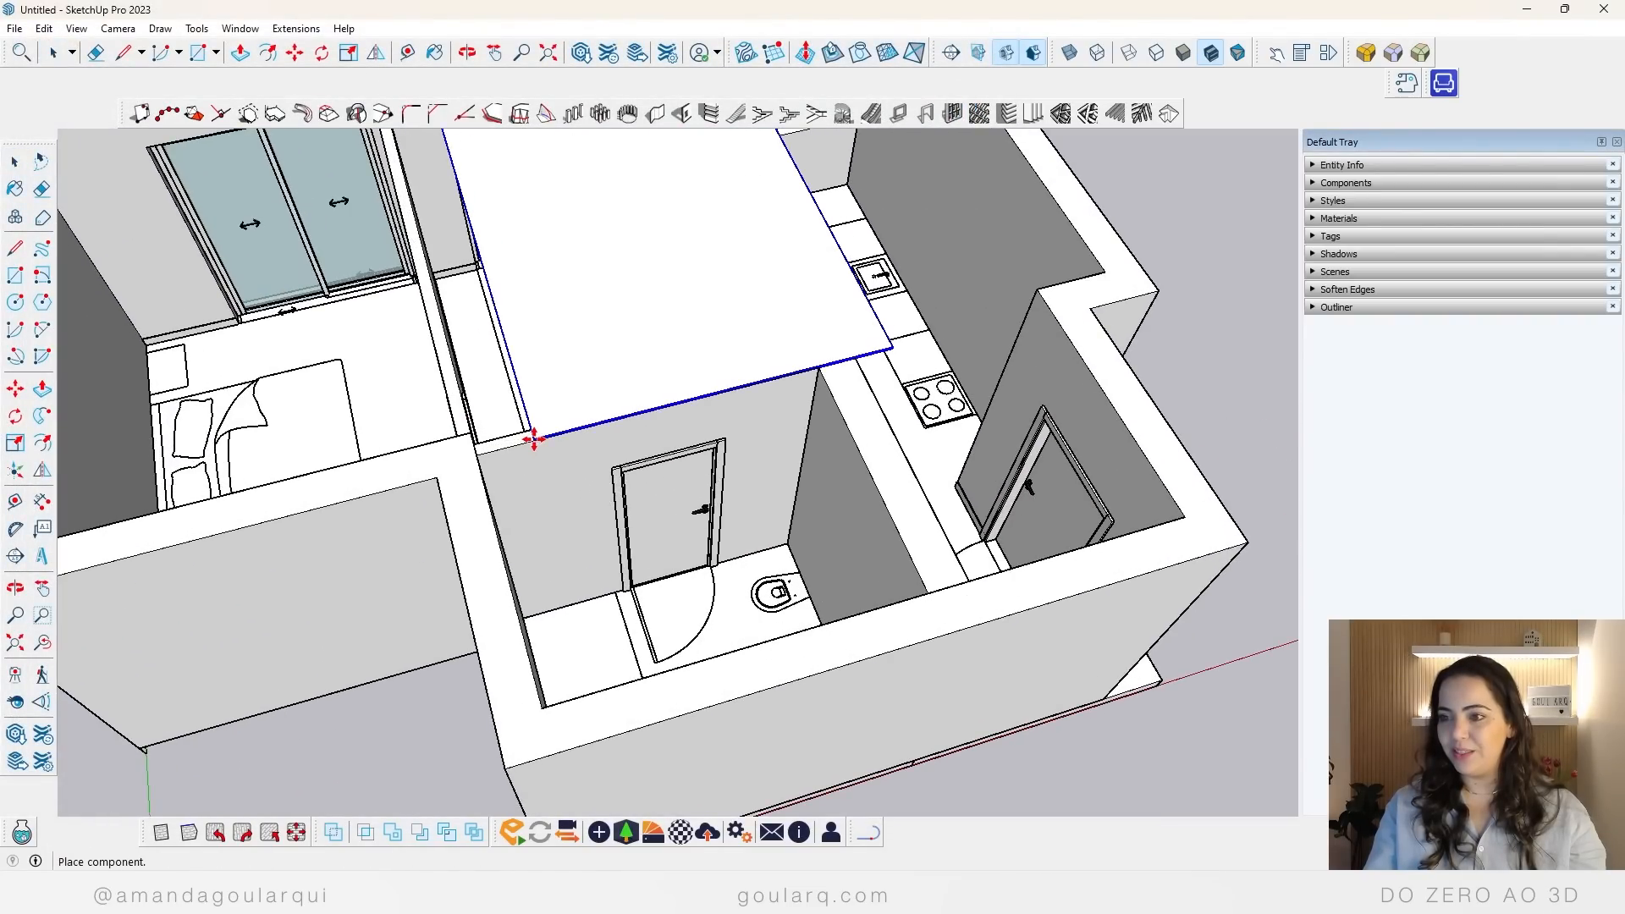
Step: Set the false ceiling component's PÉ DIREITO option to 3 m
key(m)
scroll(516, 398, down, 6)
right_click(593, 354)
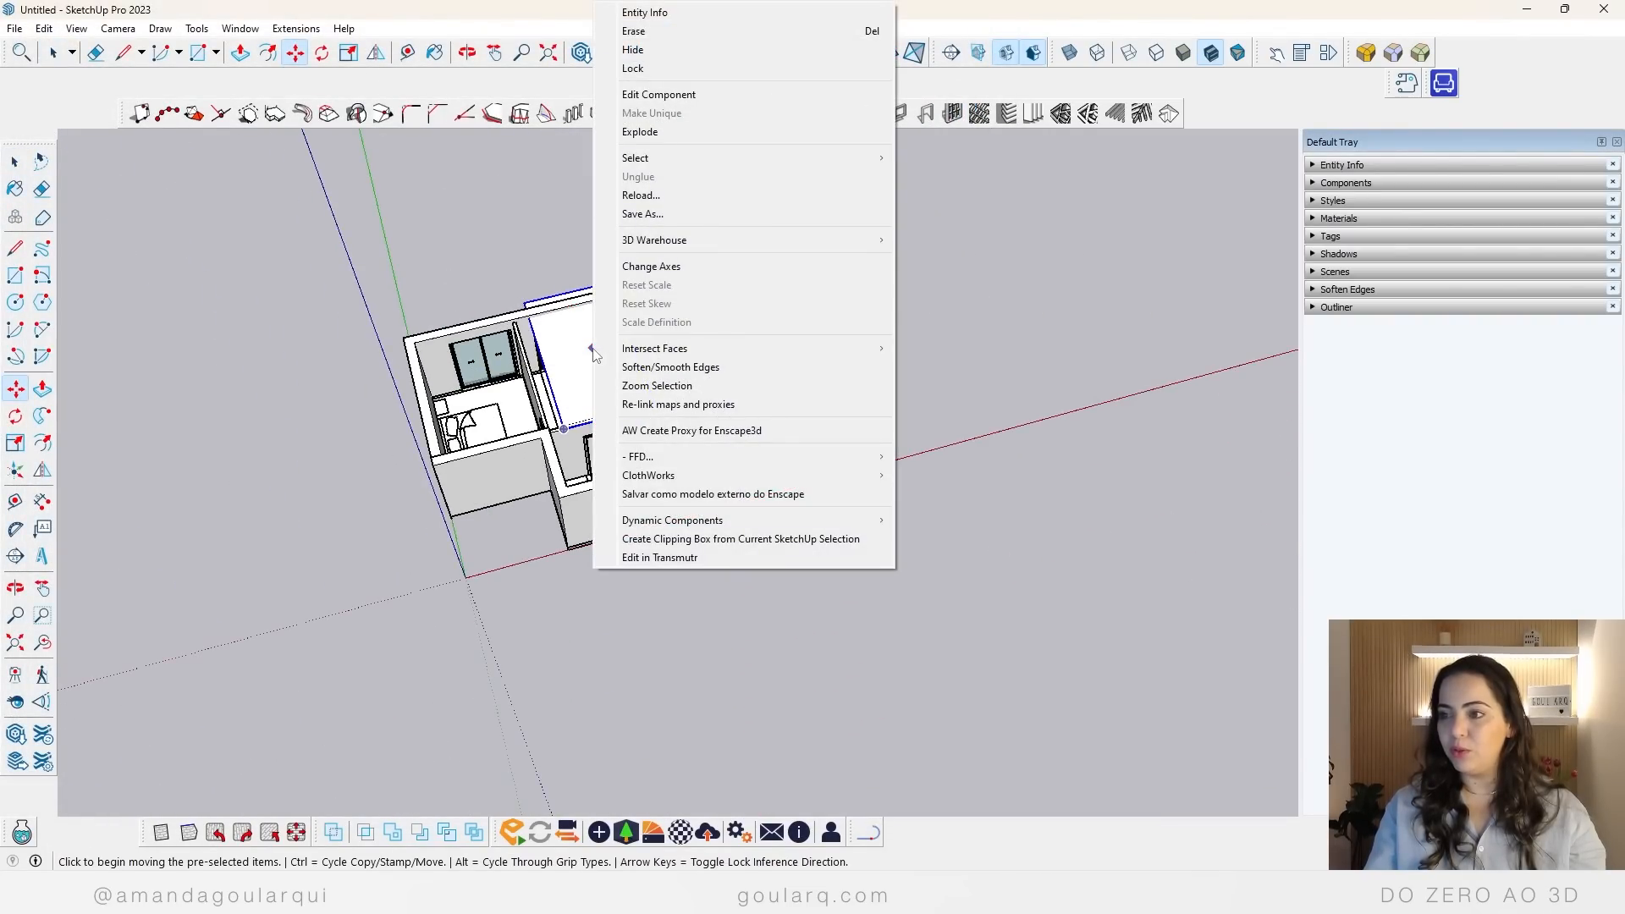
mouse_move(693, 522)
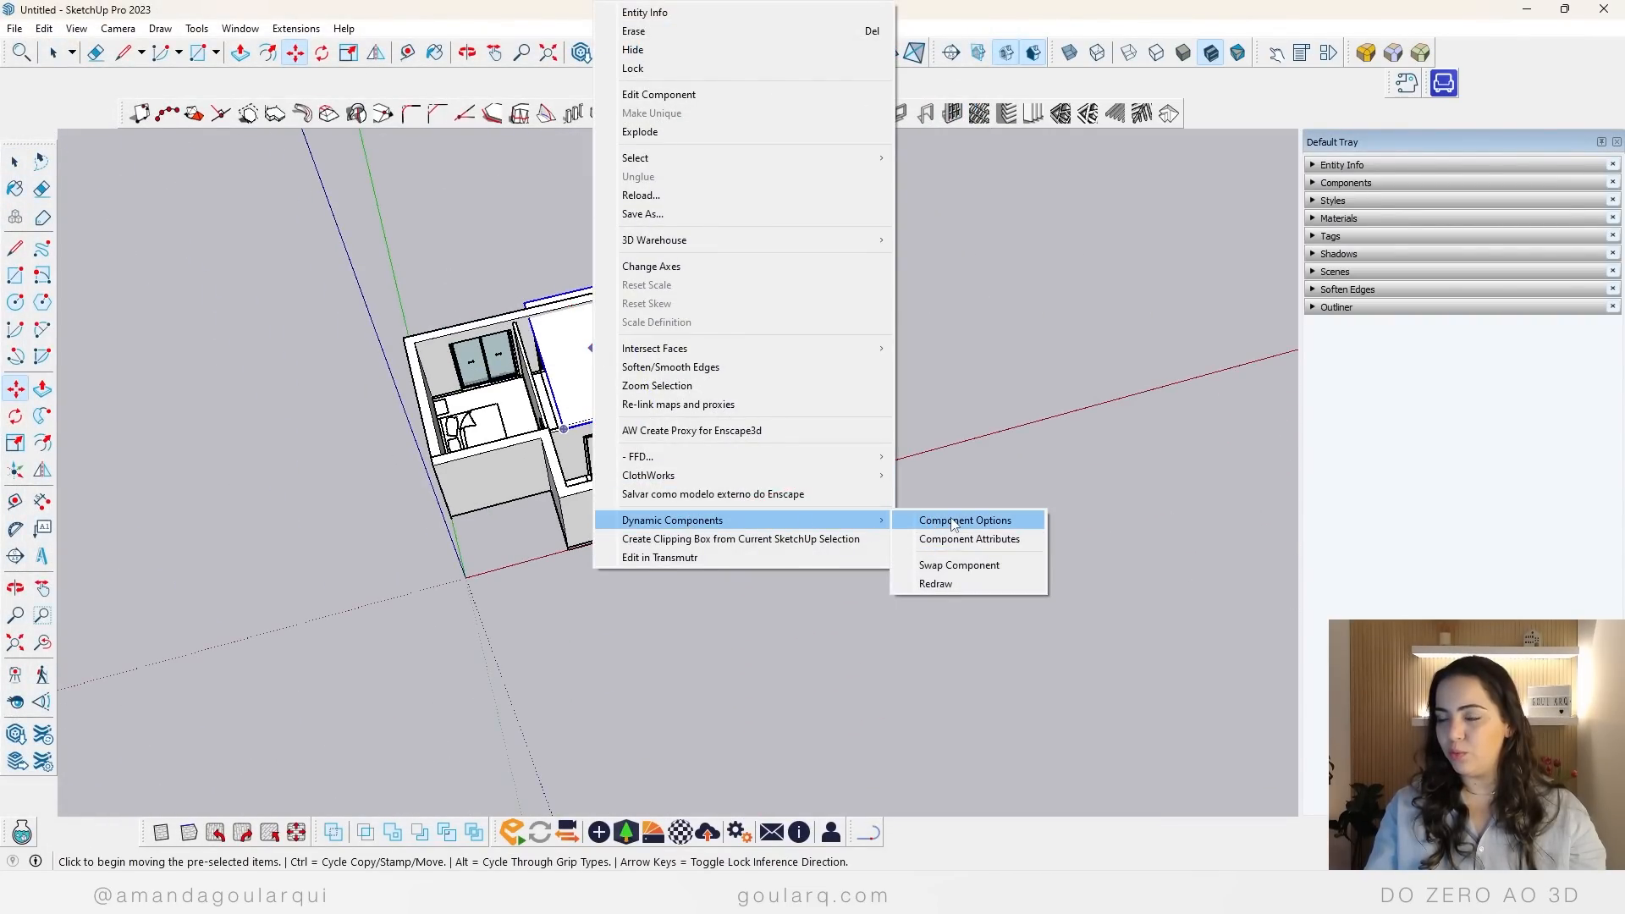
click(948, 519)
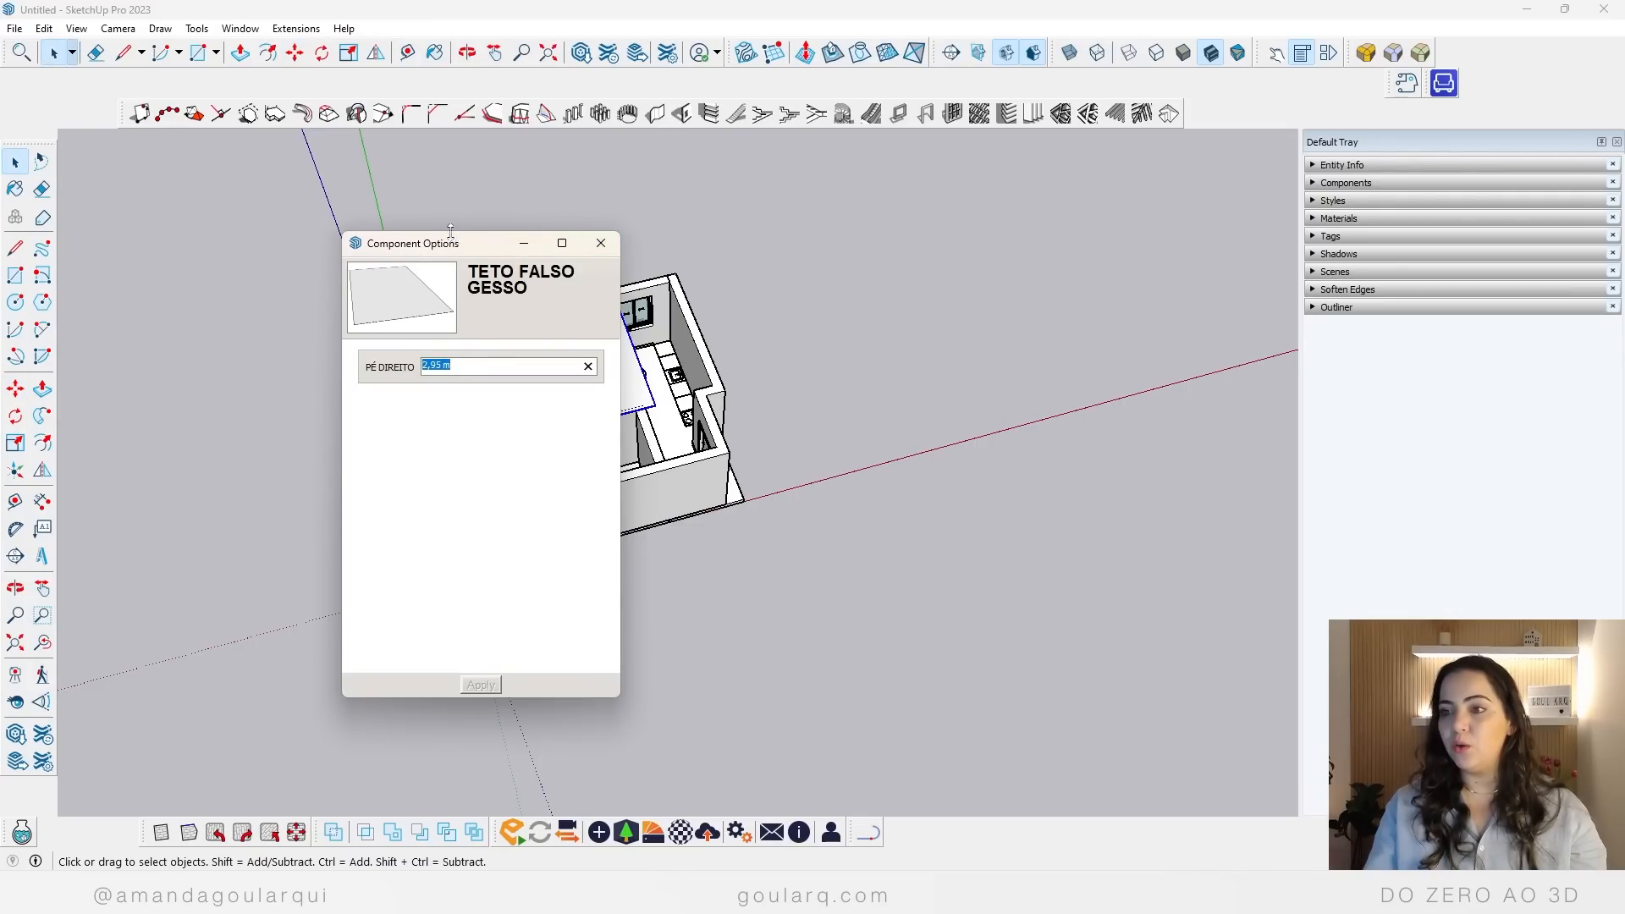
drag(414, 247, 213, 238)
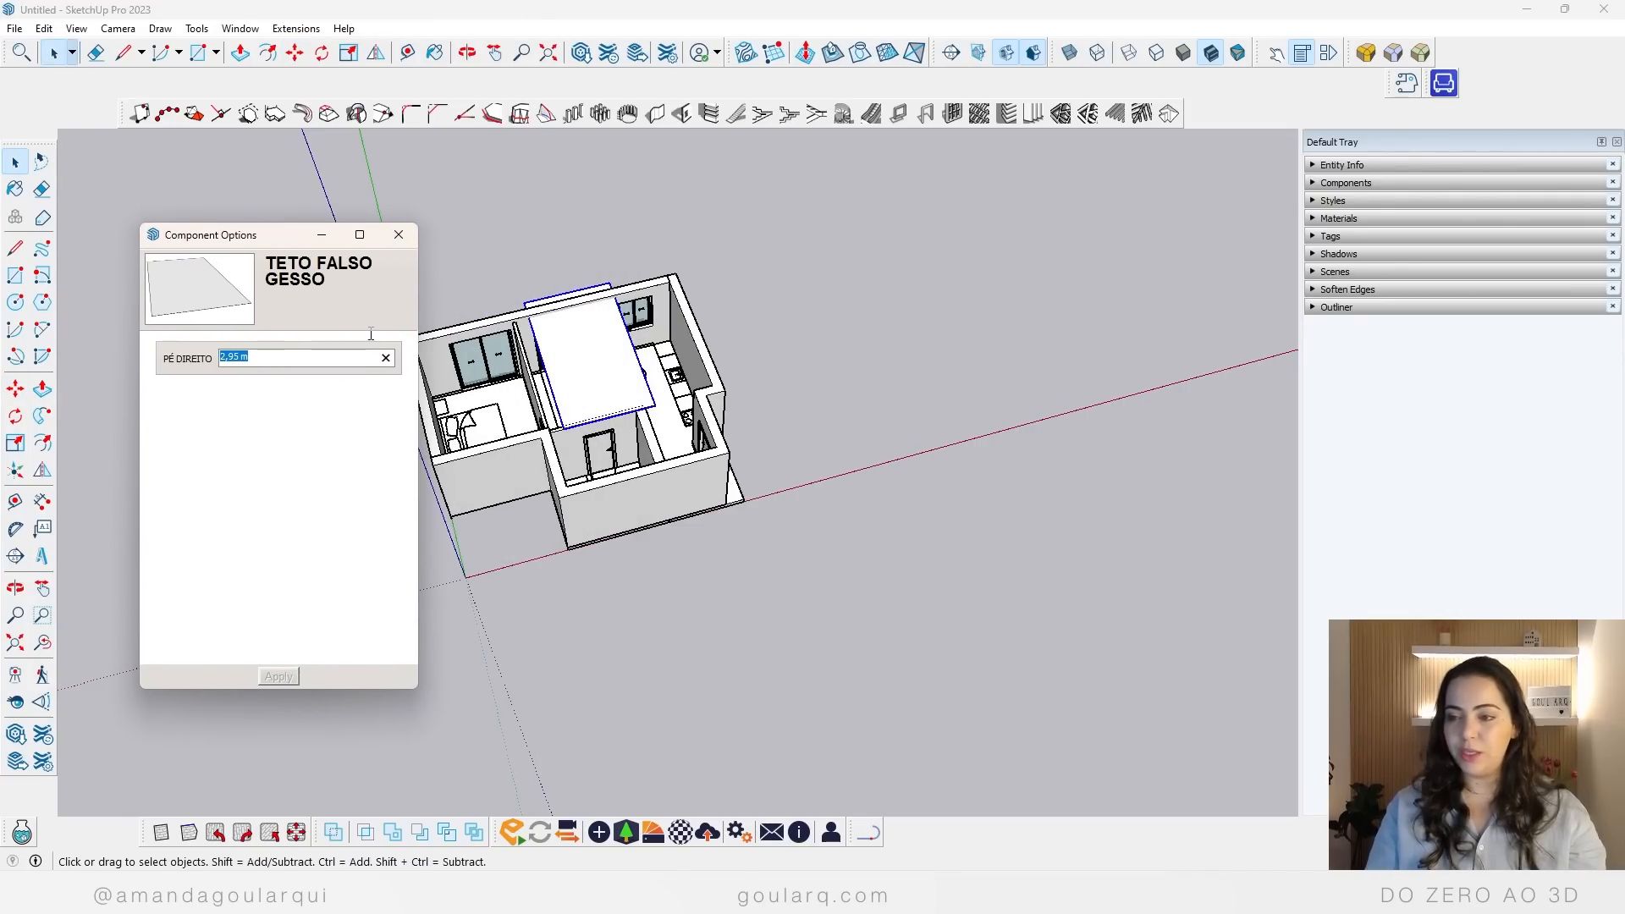
text(3)
key(Return)
Step: Lower the false ceiling by setting its PÉ DIREITO to 2,8 m
scroll(605, 404, up, 4)
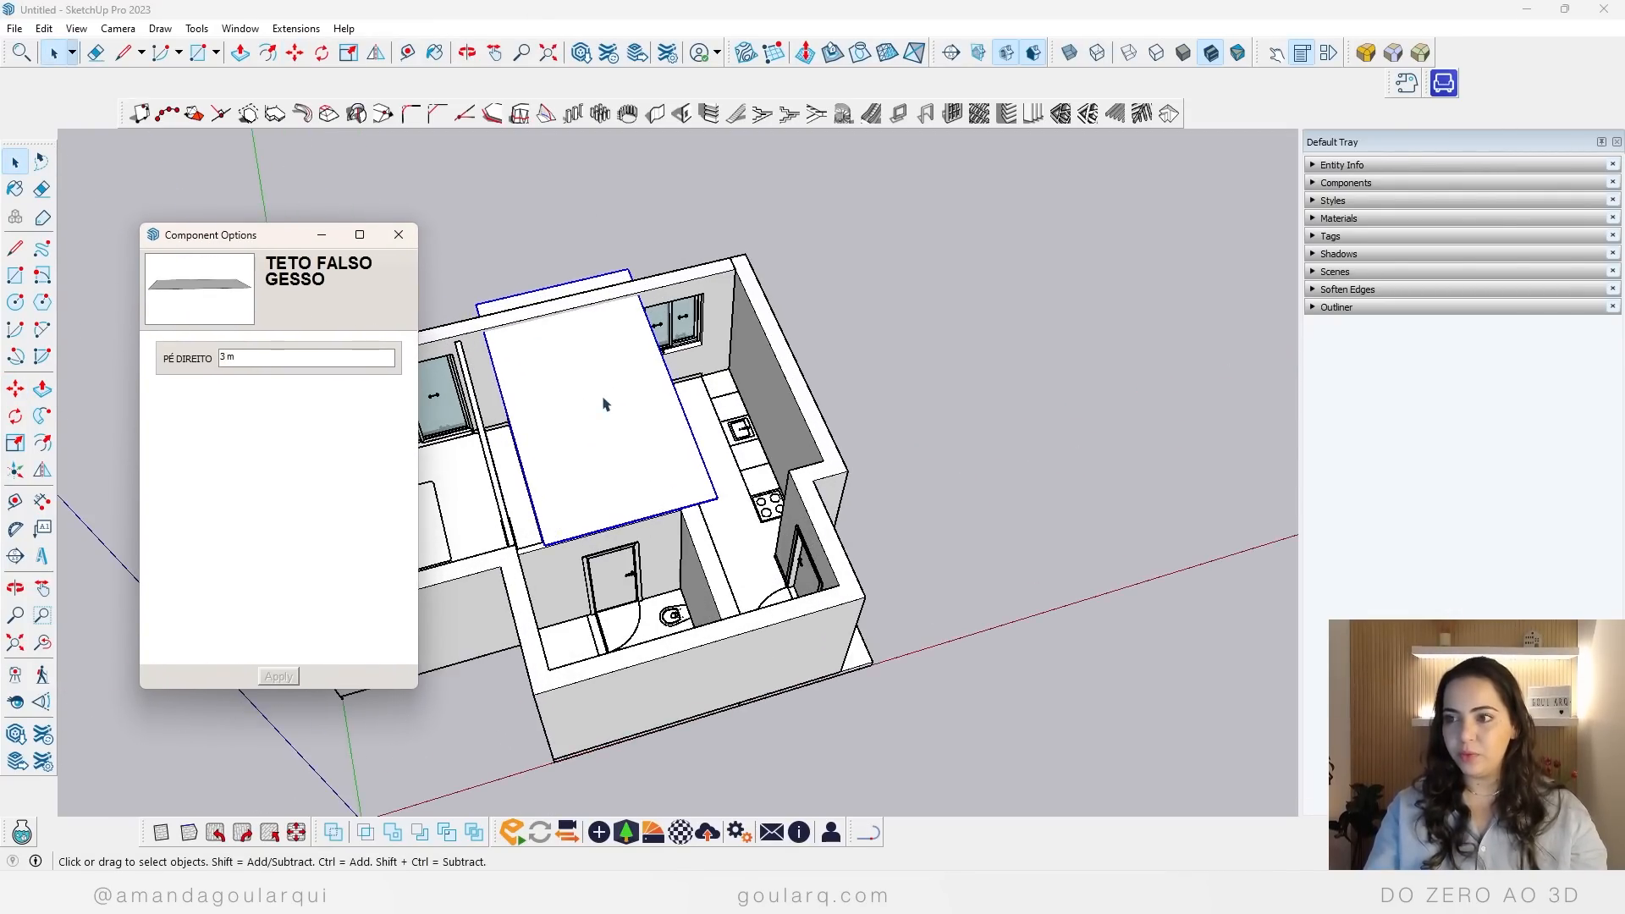
middle_drag(605, 404, 542, 403)
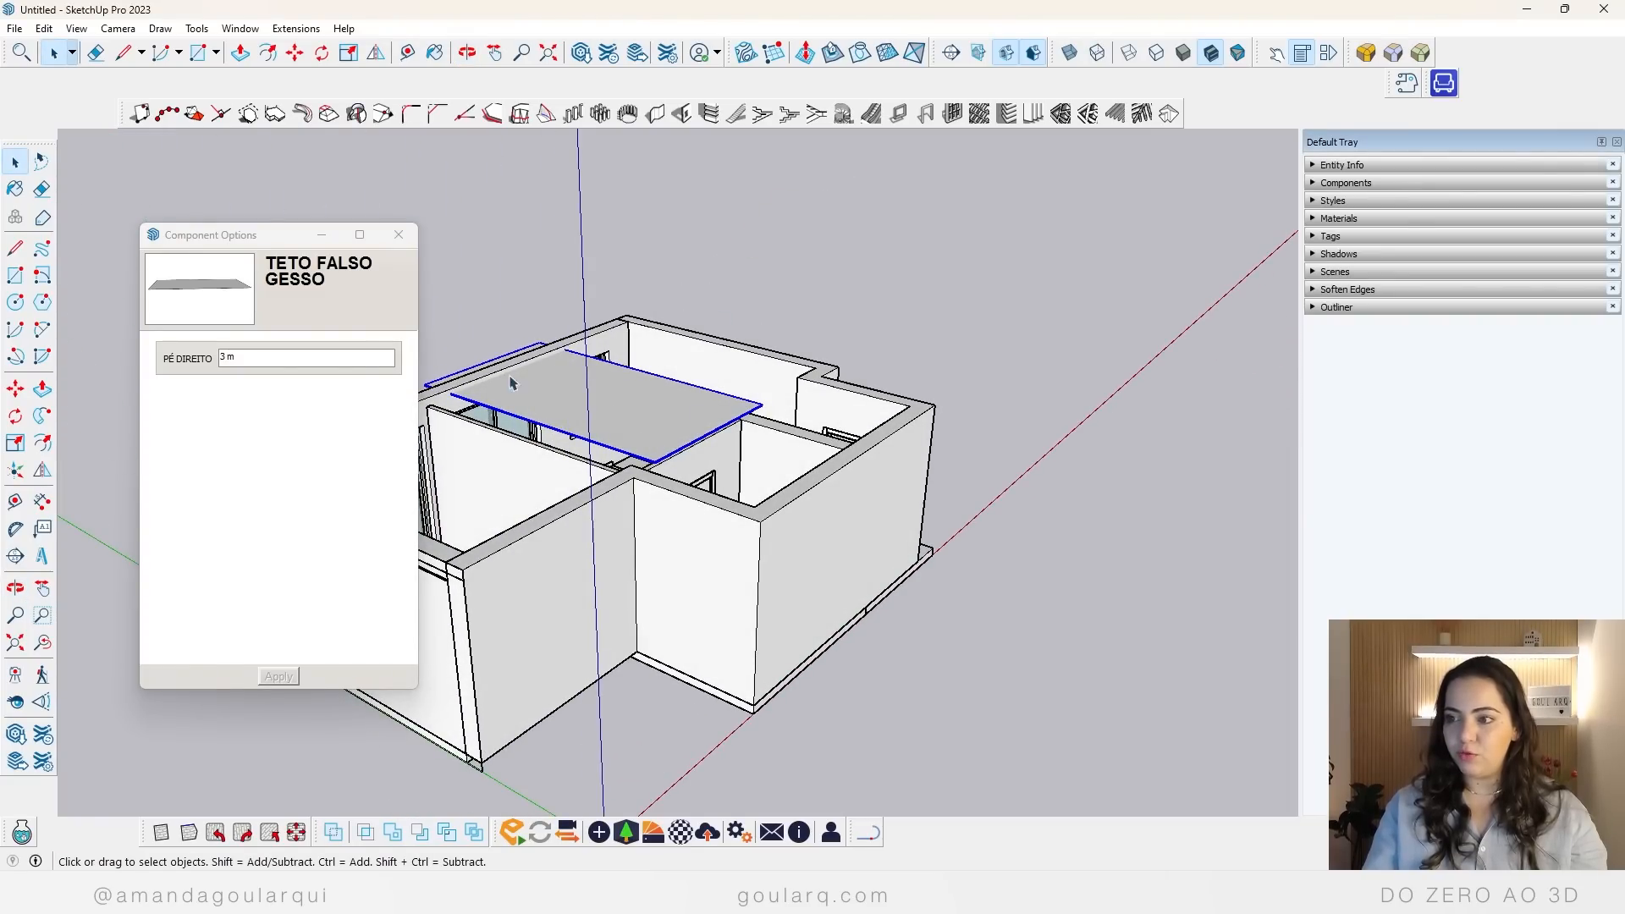
click(312, 365)
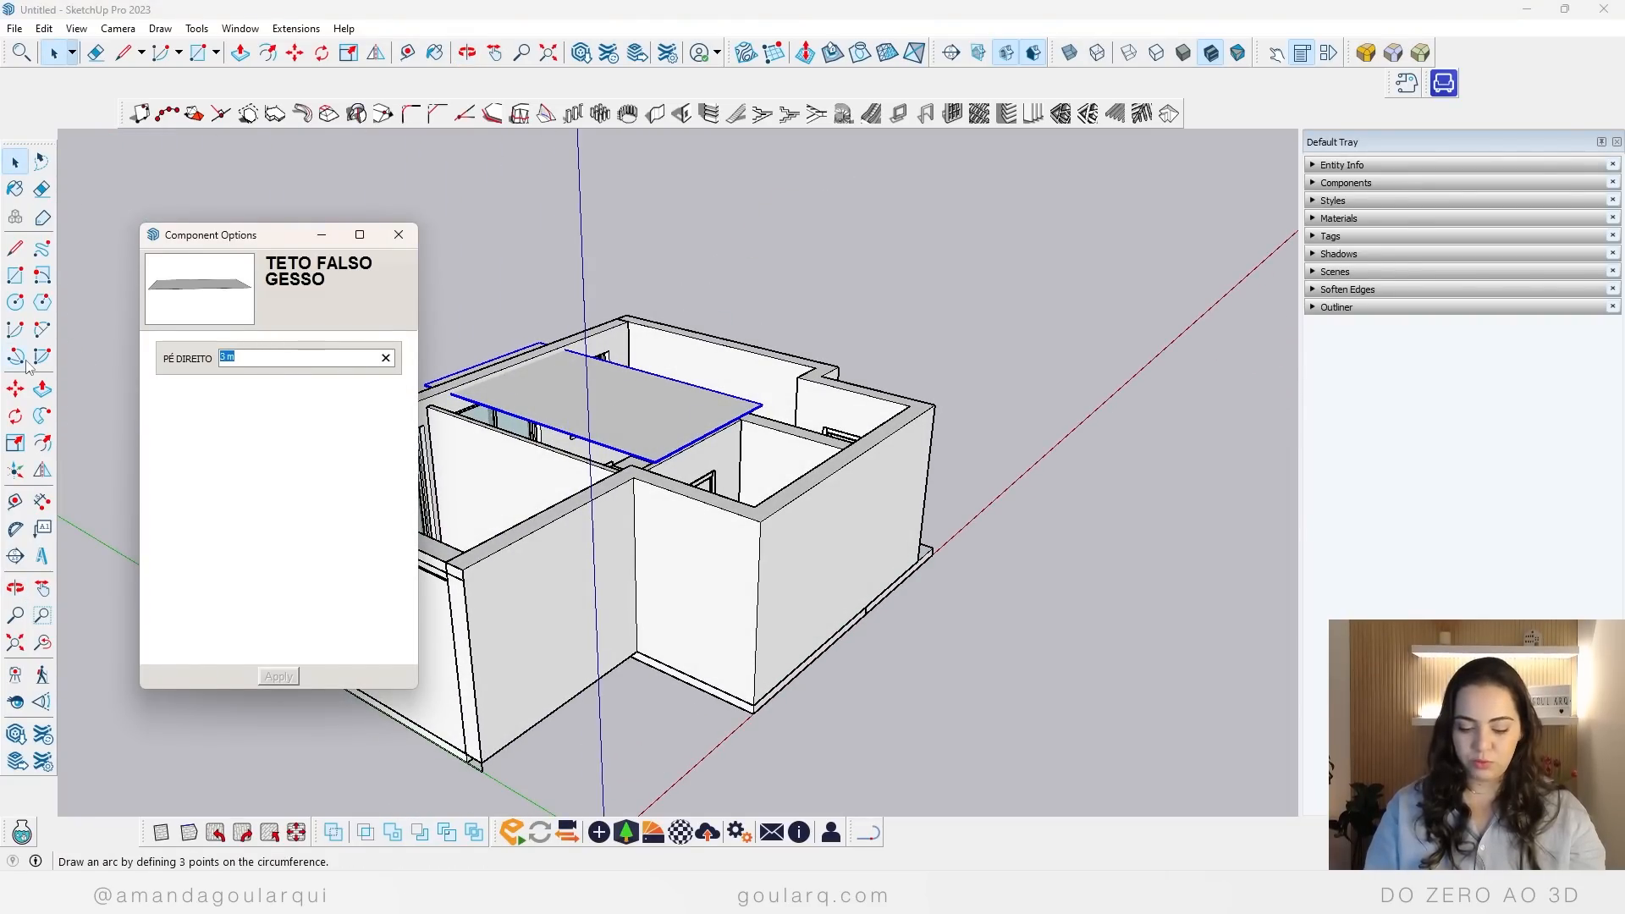
text(2,8)
key(Return)
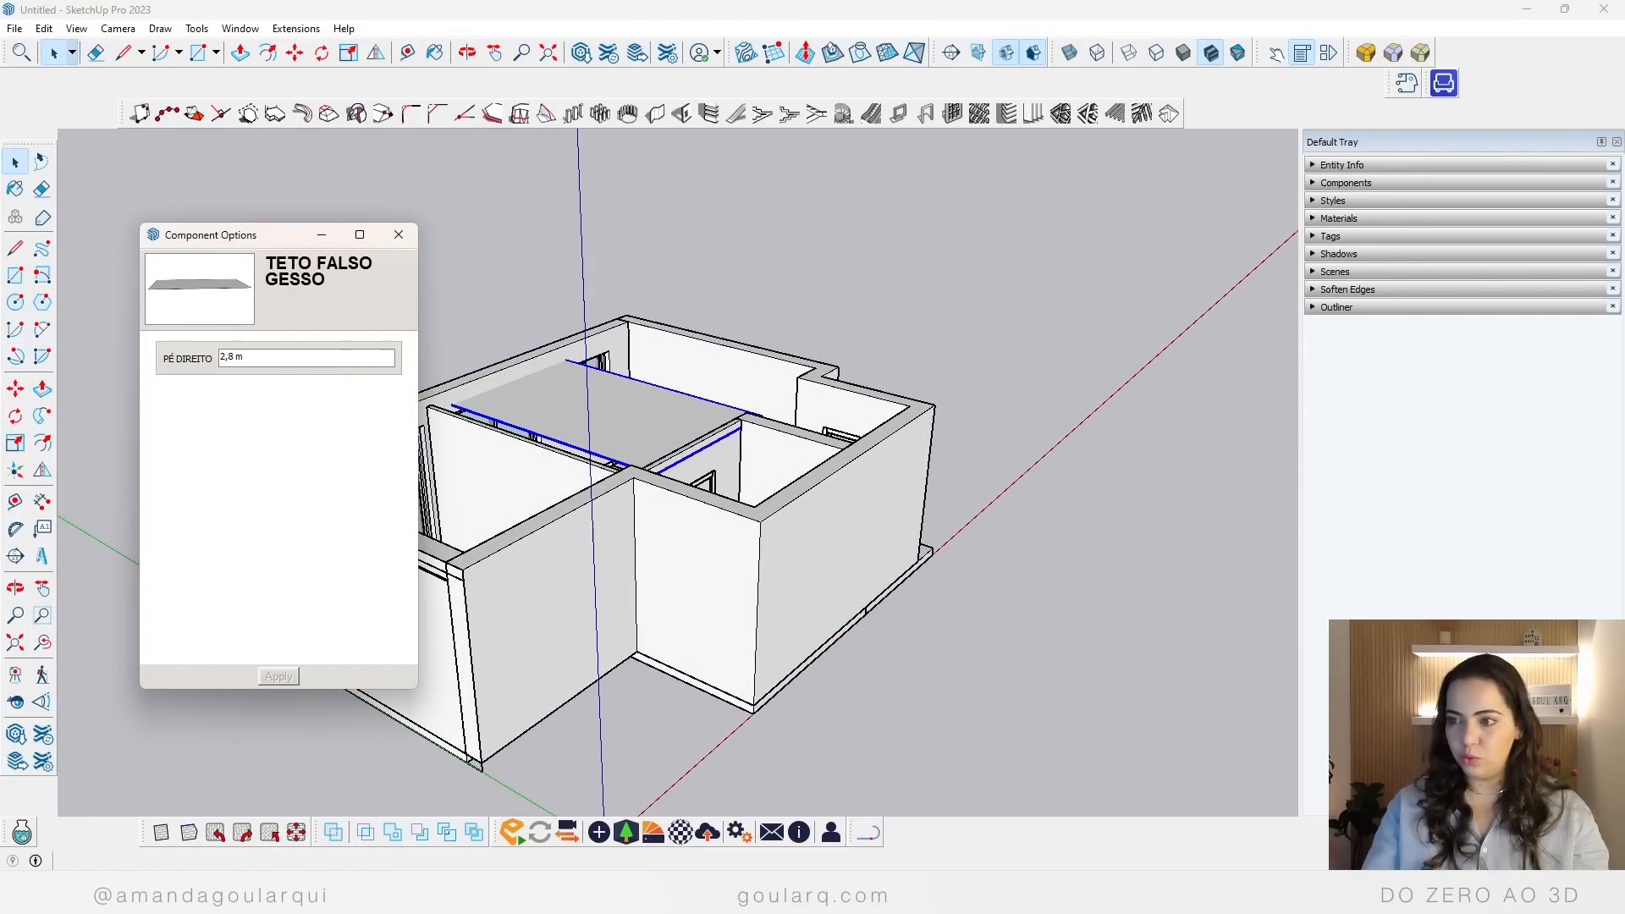
Step: Examine the floor slab under the outer walls at the base of the apartment
middle_drag(708, 635, 936, 526)
scroll(914, 615, up, 3)
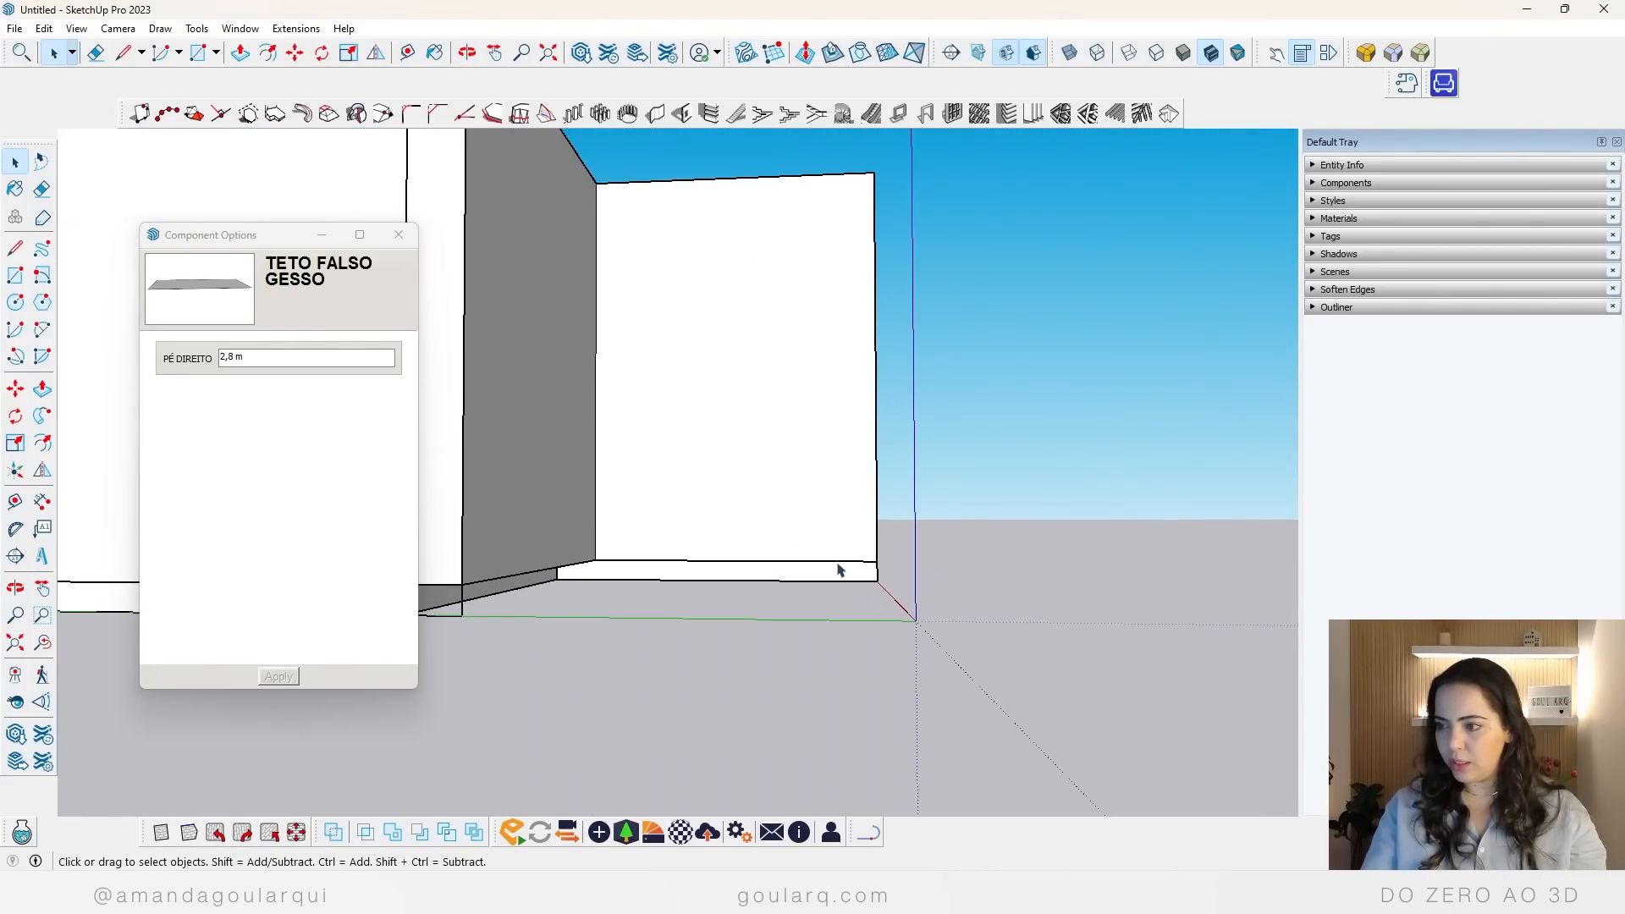
scroll(880, 578, down, 3)
mouse_move(863, 591)
middle_down()
mouse_move(911, 545)
mouse_move(863, 569)
middle_up()
click(880, 565)
scroll(877, 556, down, 2)
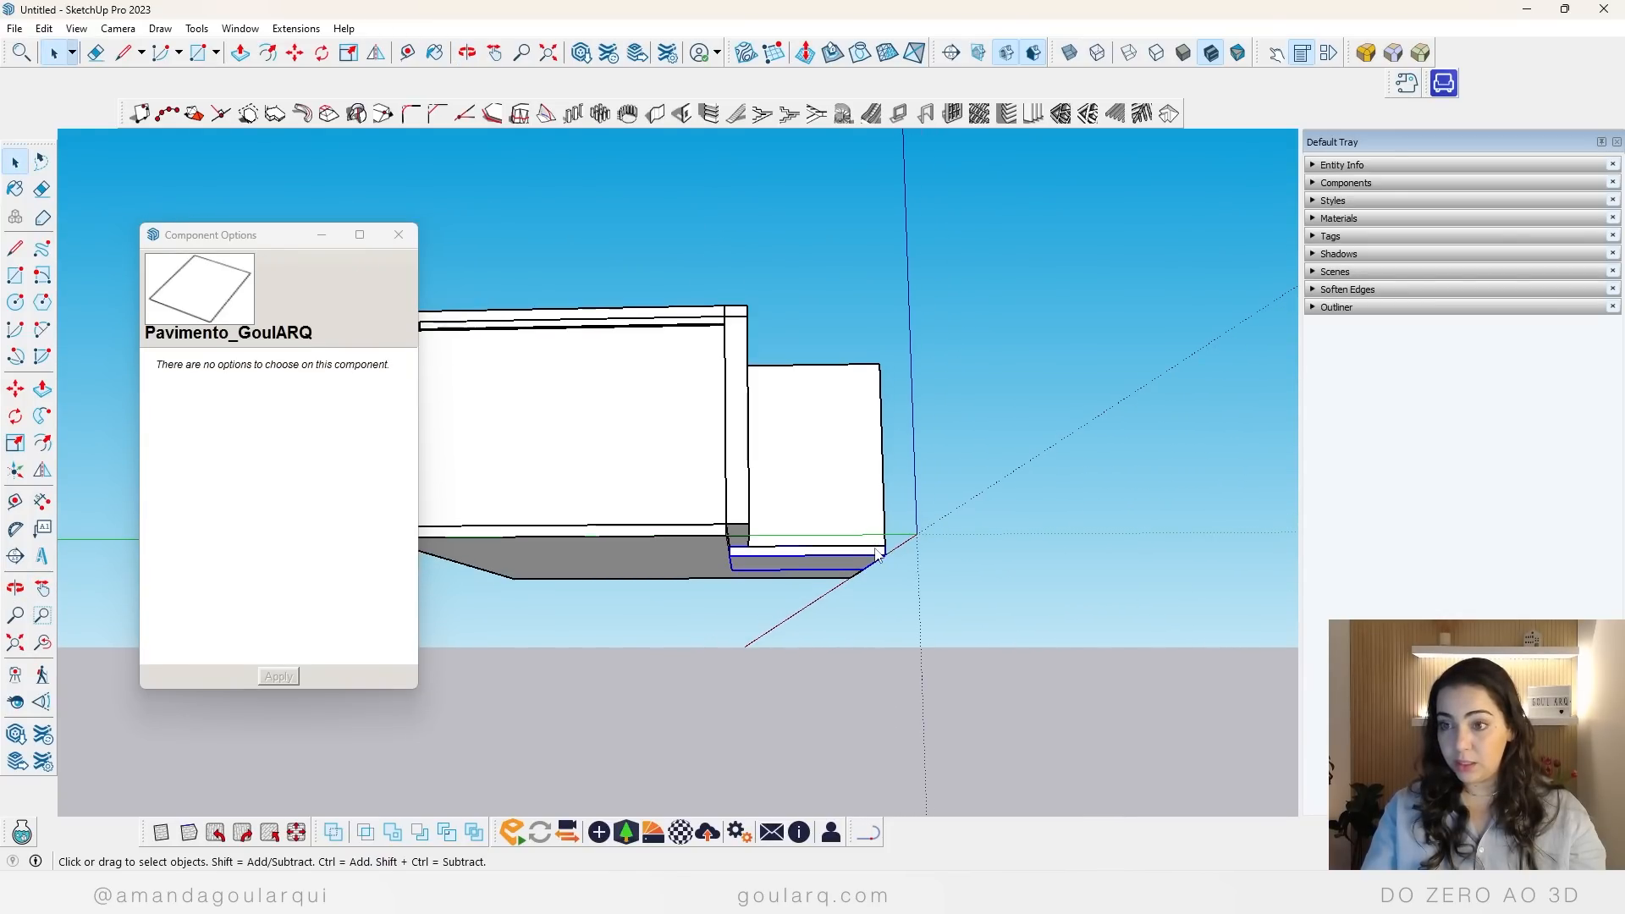
middle_drag(1006, 442, 615, 449)
Step: Reselect the false ceiling and set its PÉ DIREITO to 3,15 m
click(724, 385)
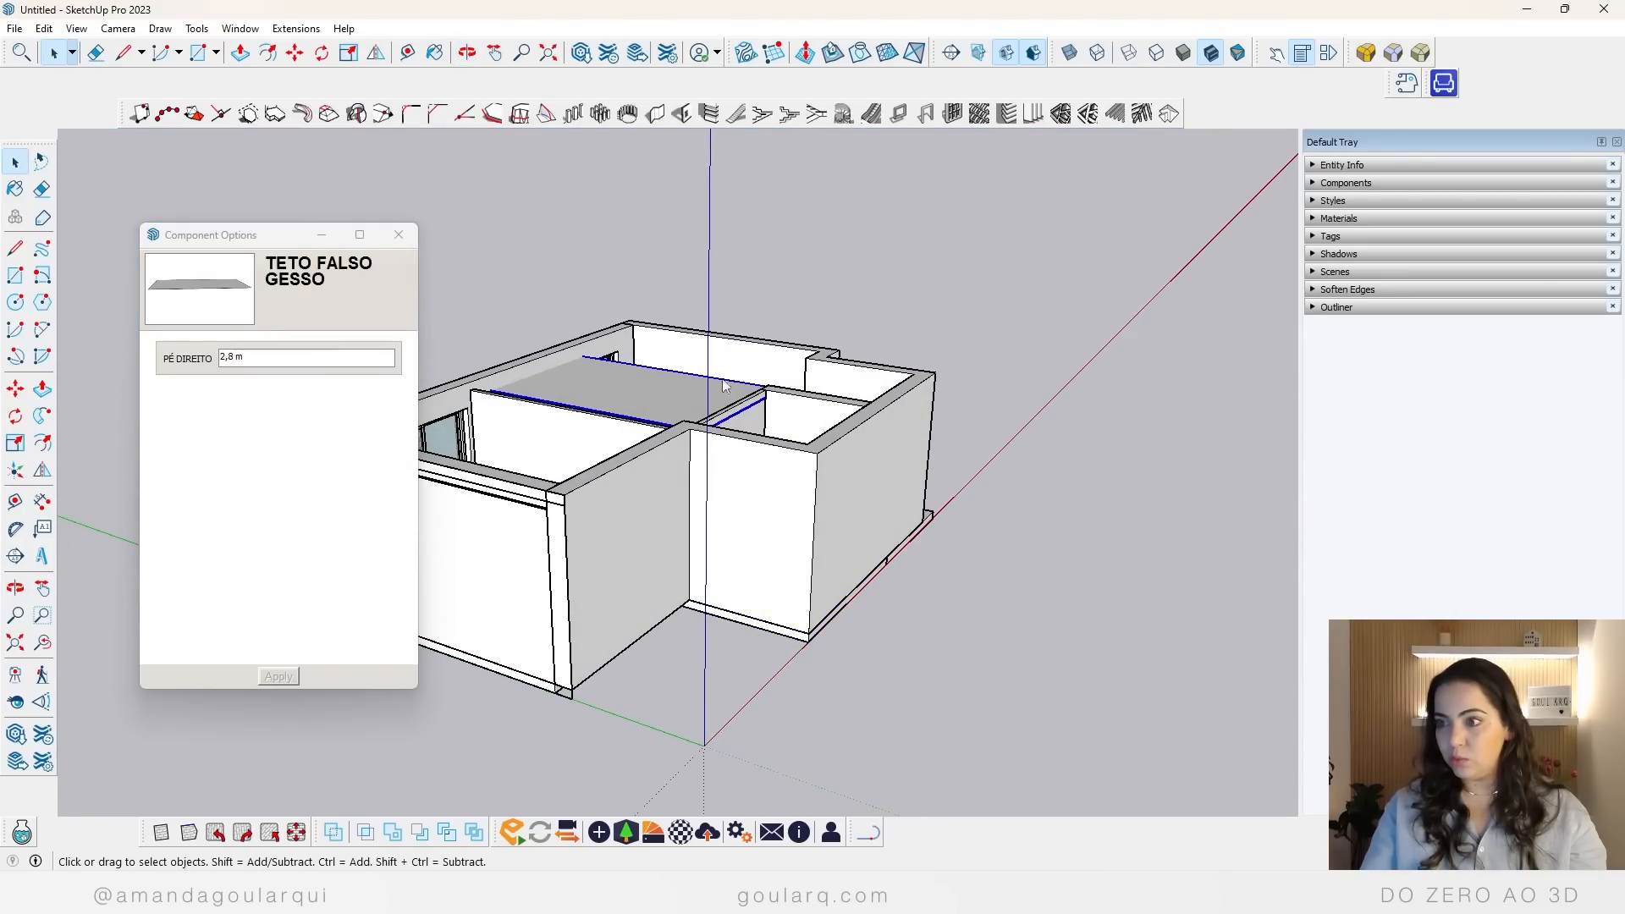
click(299, 365)
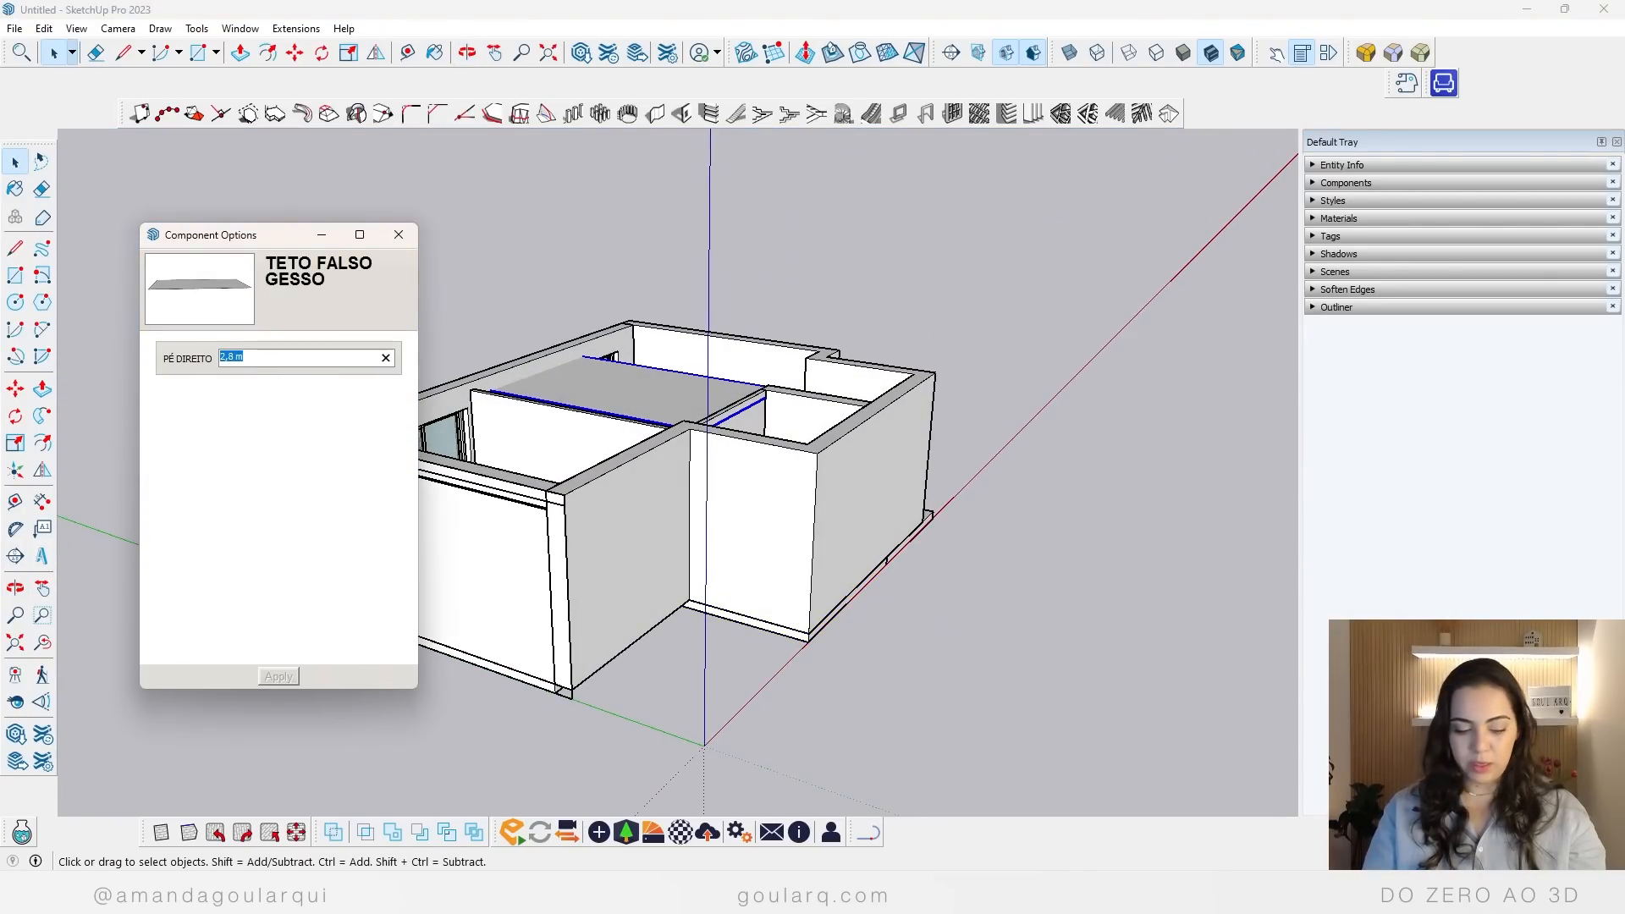
text(3,15)
key(Return)
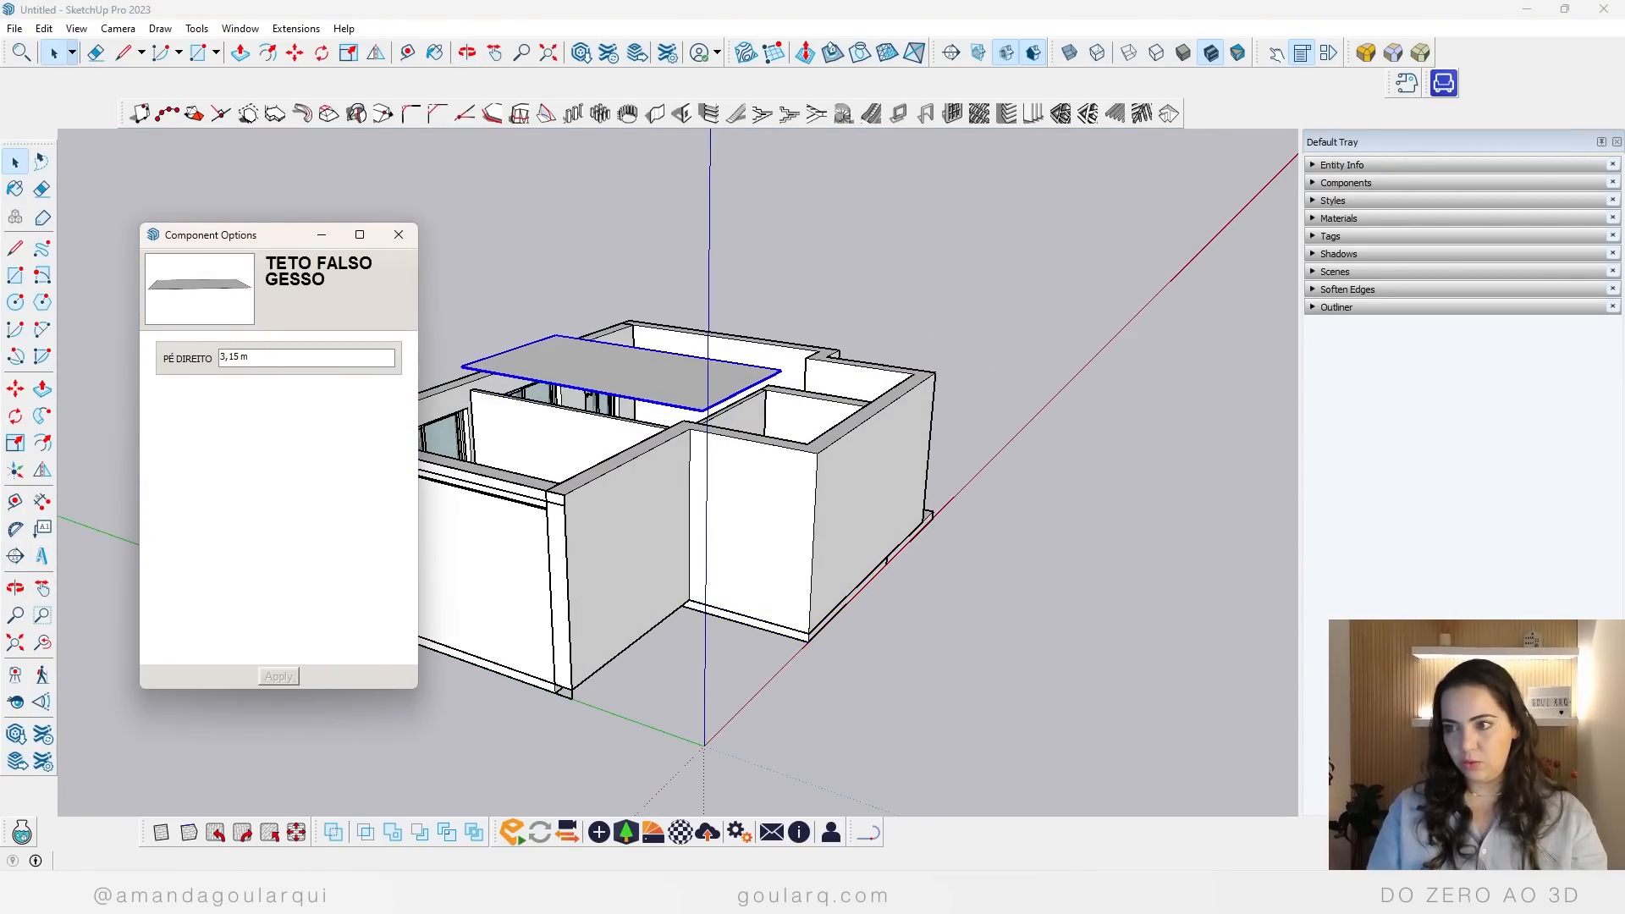
Step: Set the false ceiling's PÉ DIREITO to 2,95 m
scroll(537, 406, up, 3)
middle_drag(694, 570, 652, 600)
scroll(630, 395, up, 3)
text(m)
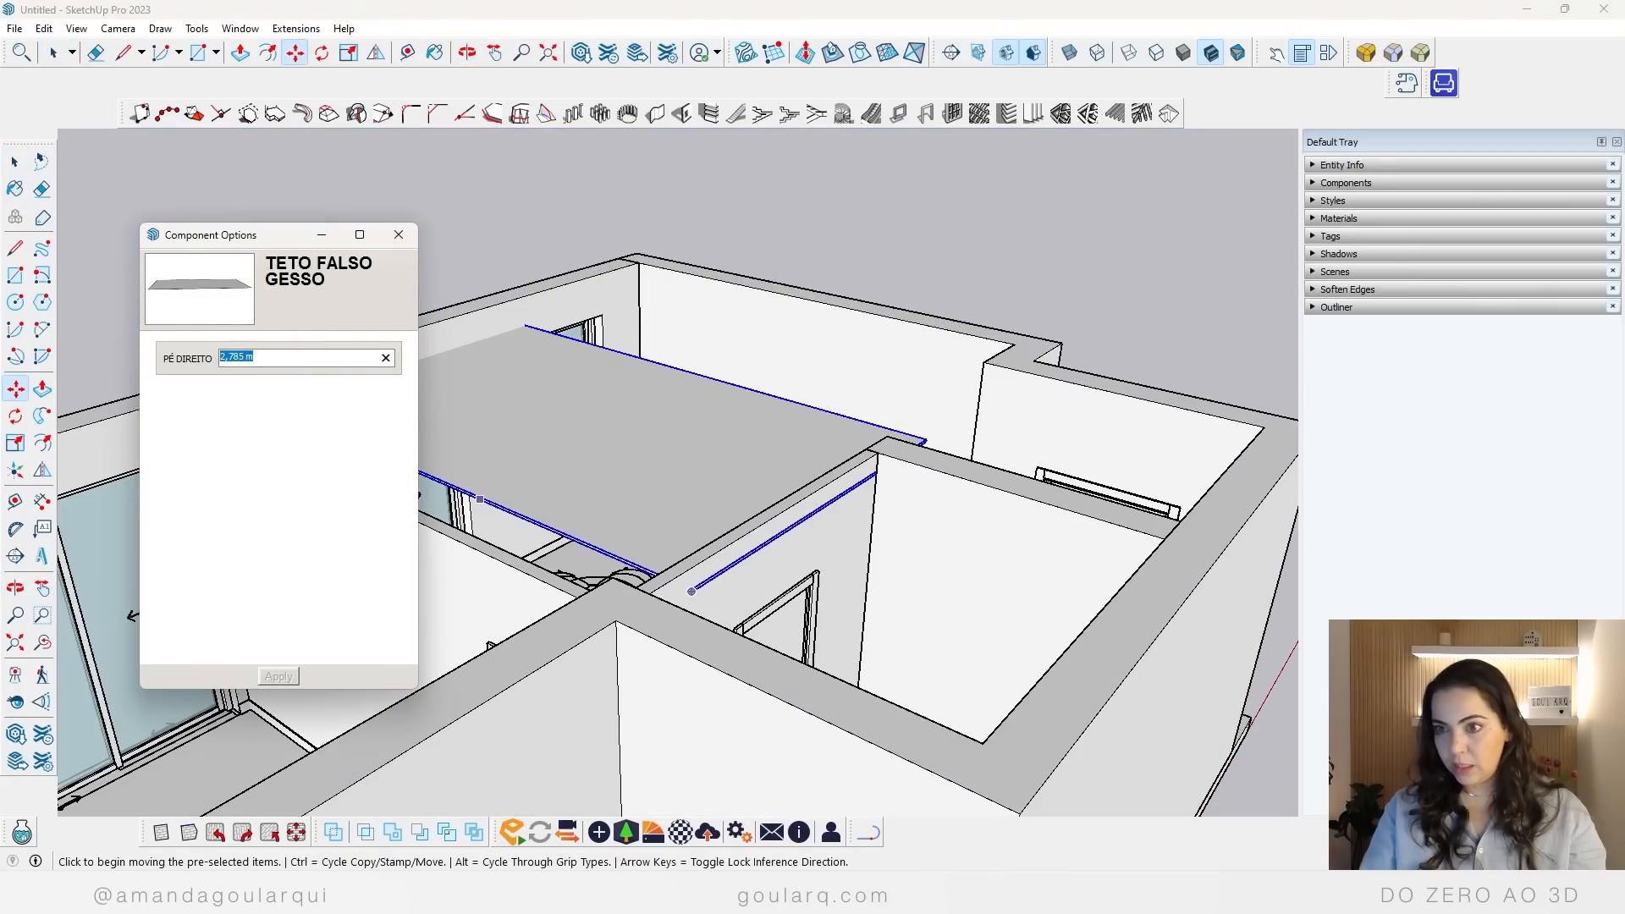
text(2)
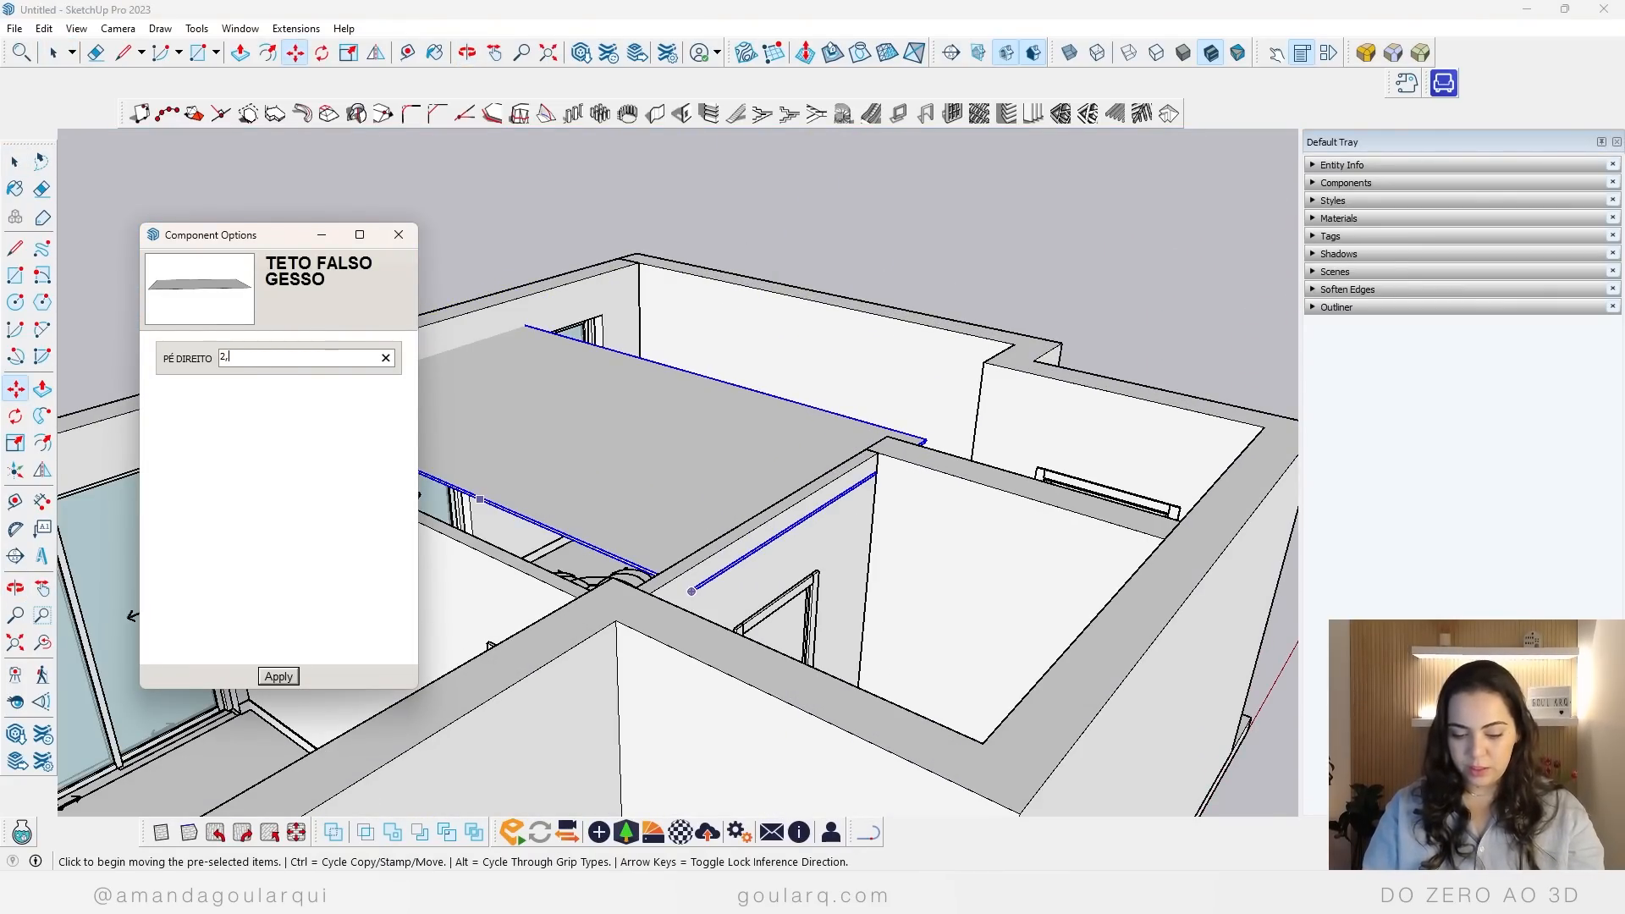
text(,95)
key(Return)
Step: Scale the false ceiling across the bedroom, snapping its side to the inner corner of the bedroom's outer wall
middle_drag(434, 479, 854, 627)
key(s)
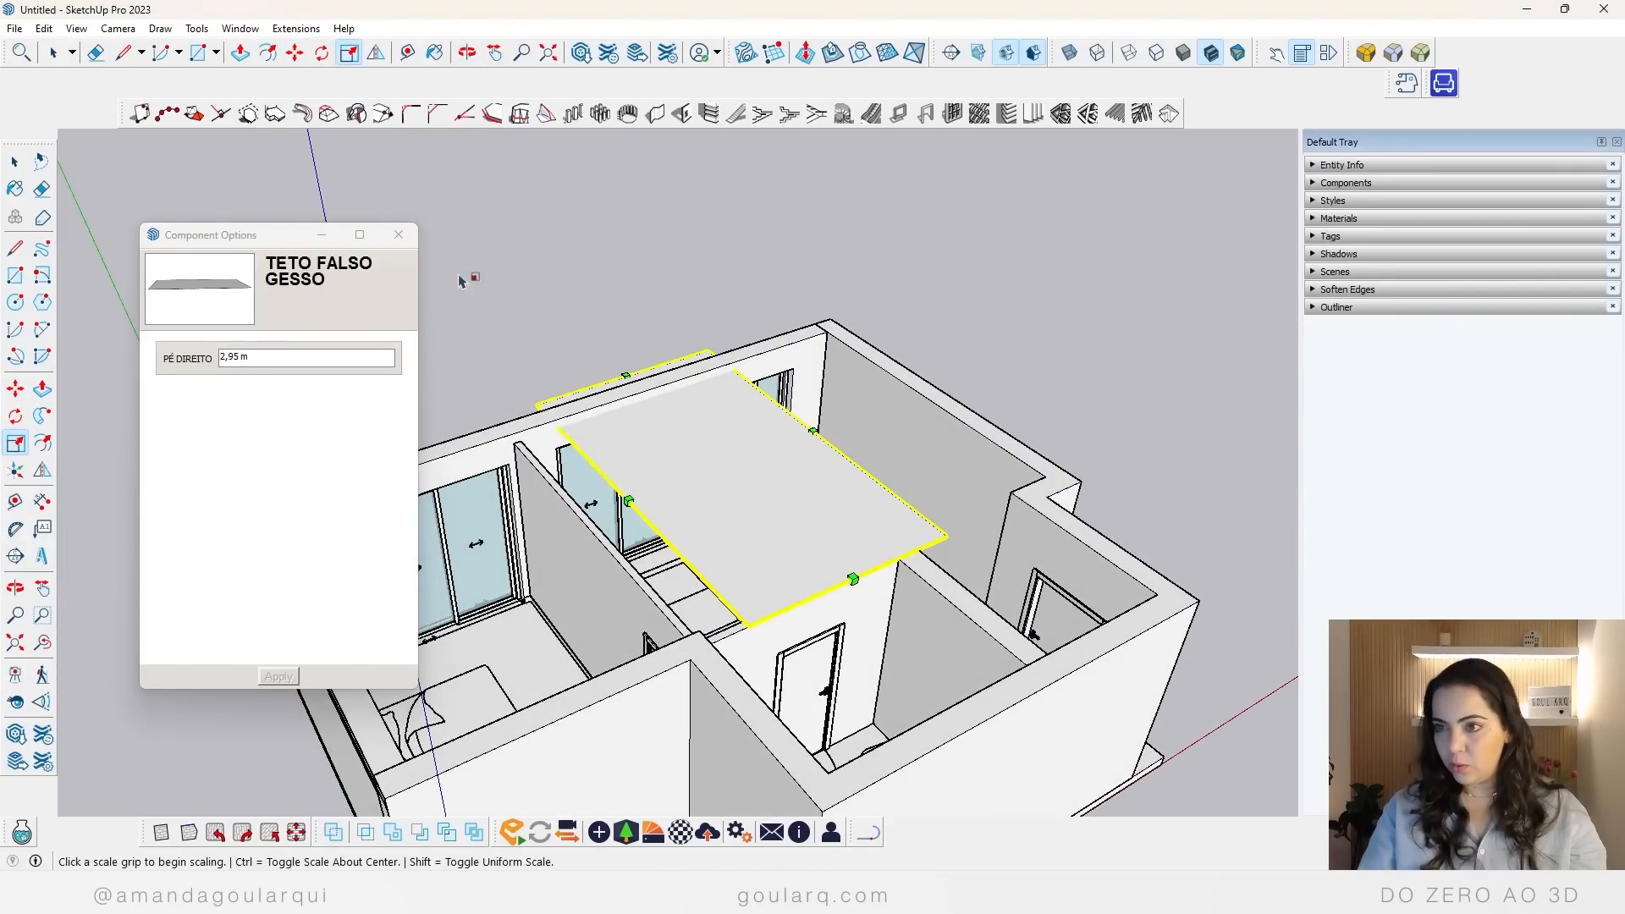
click(398, 235)
click(628, 501)
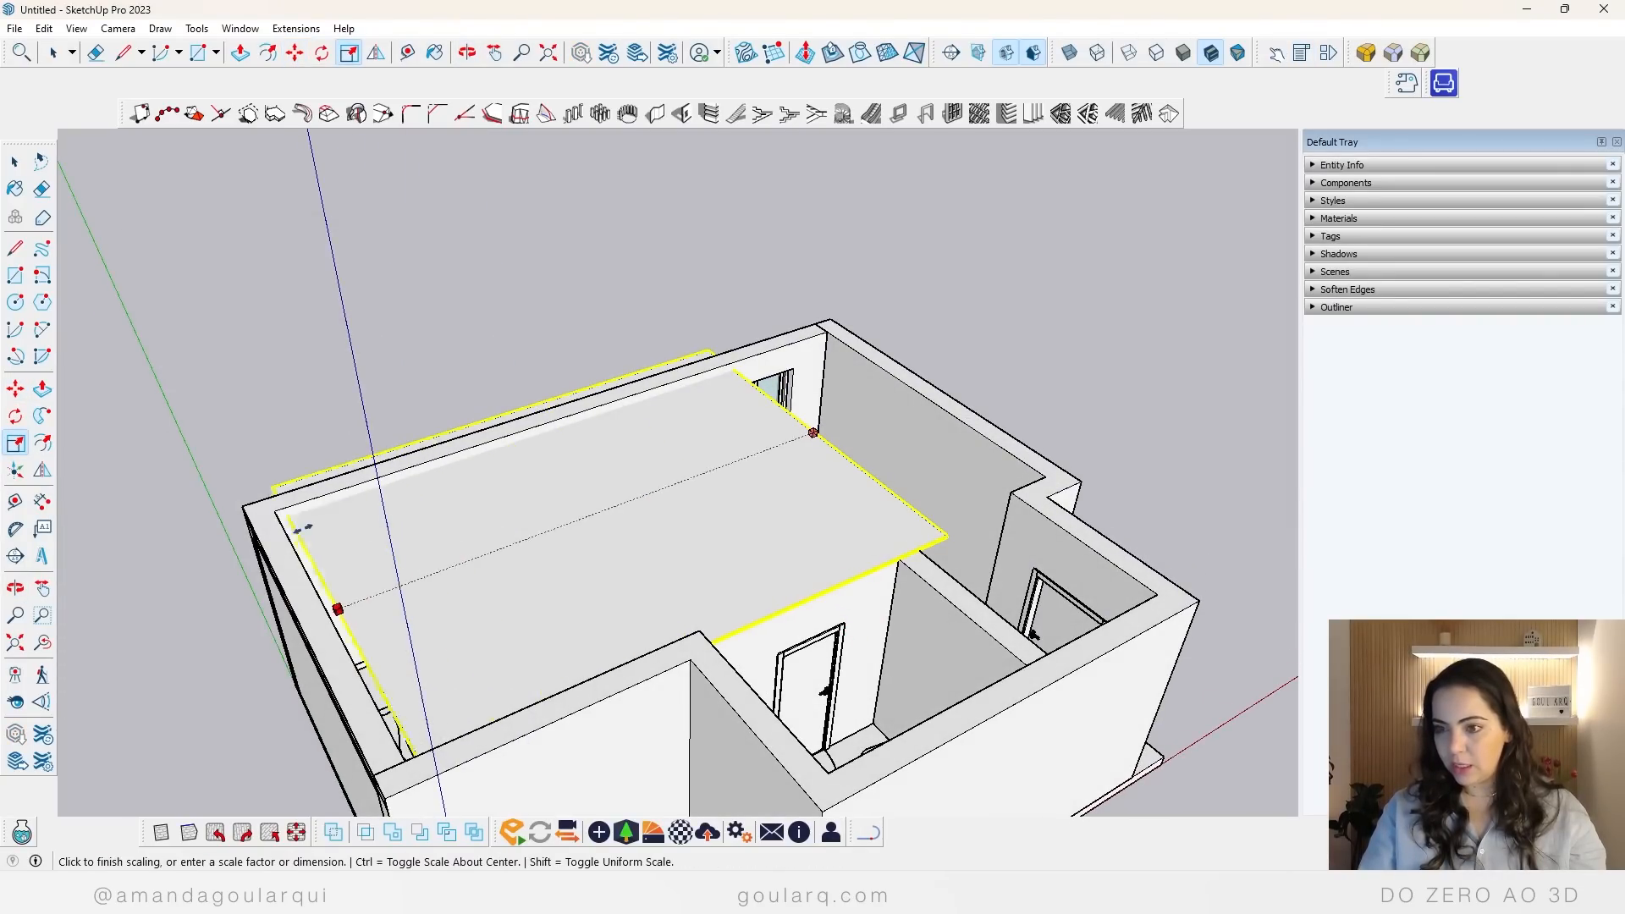
click(279, 512)
Step: Scale the false ceiling to the inner faces of the long outer wall and the end wall beside the notch
click(511, 412)
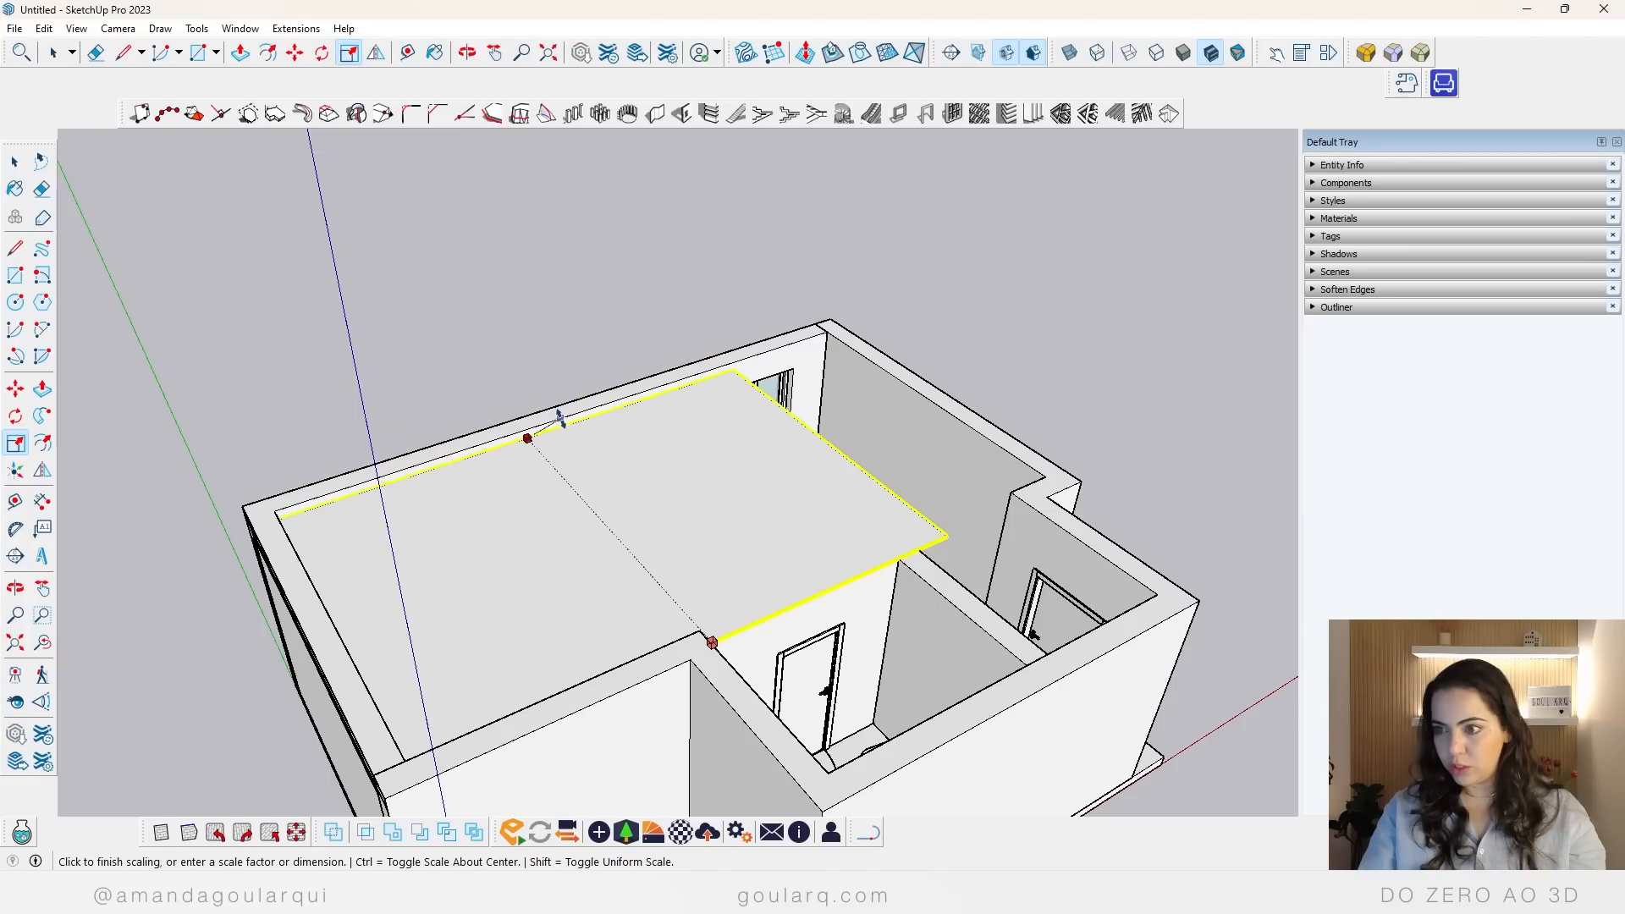
click(559, 414)
click(838, 448)
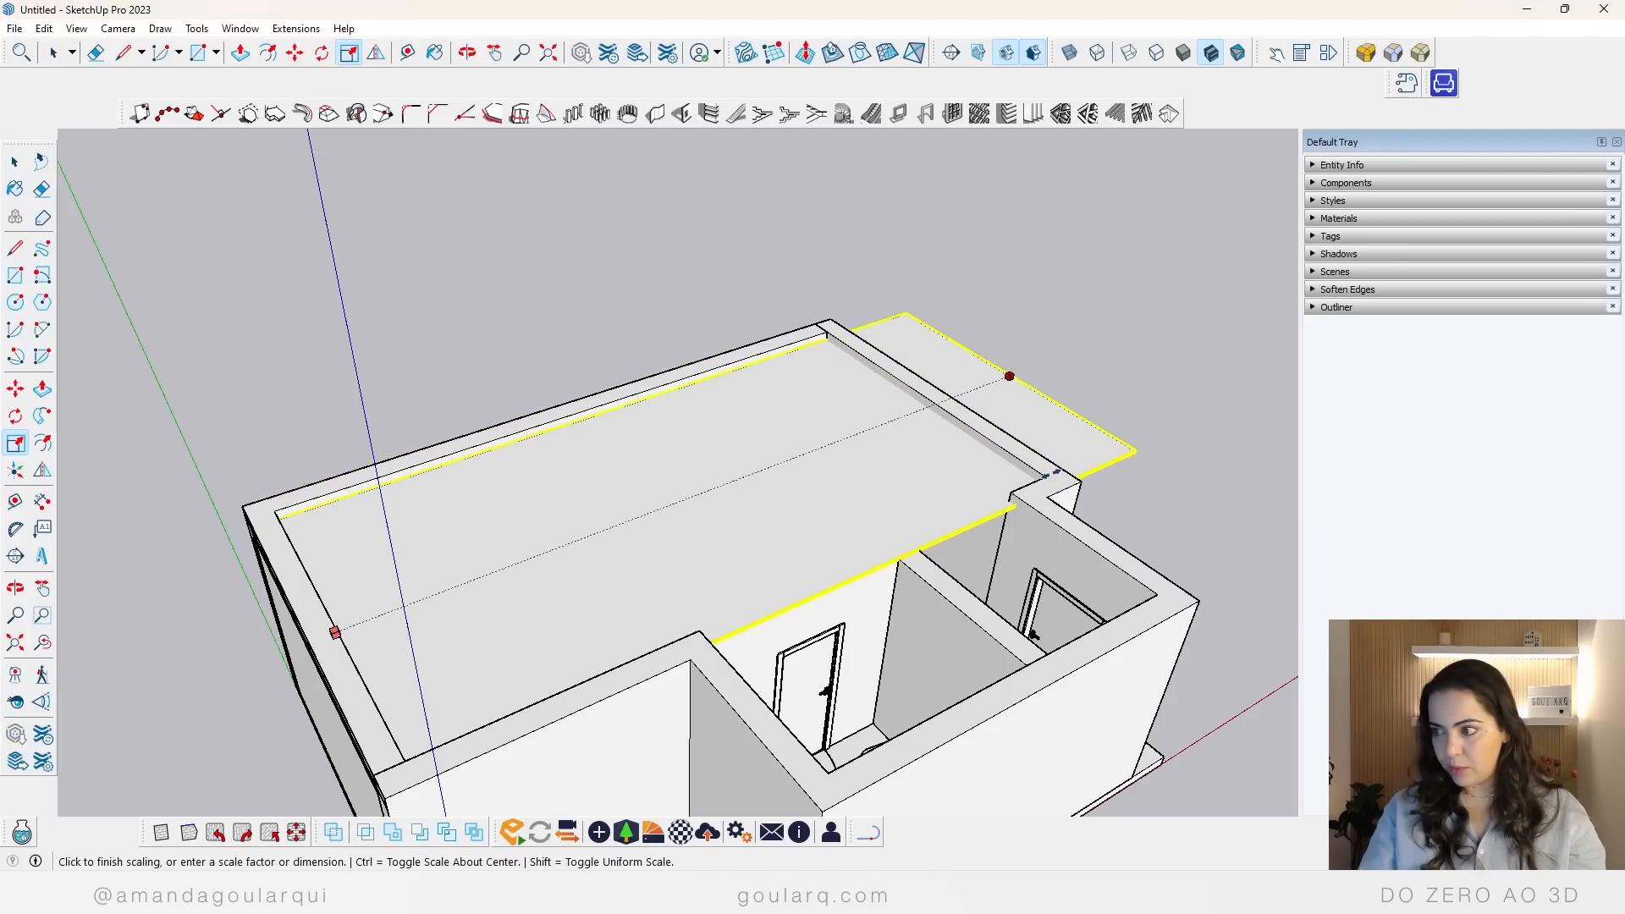
click(1049, 479)
middle_drag(1050, 478, 997, 578)
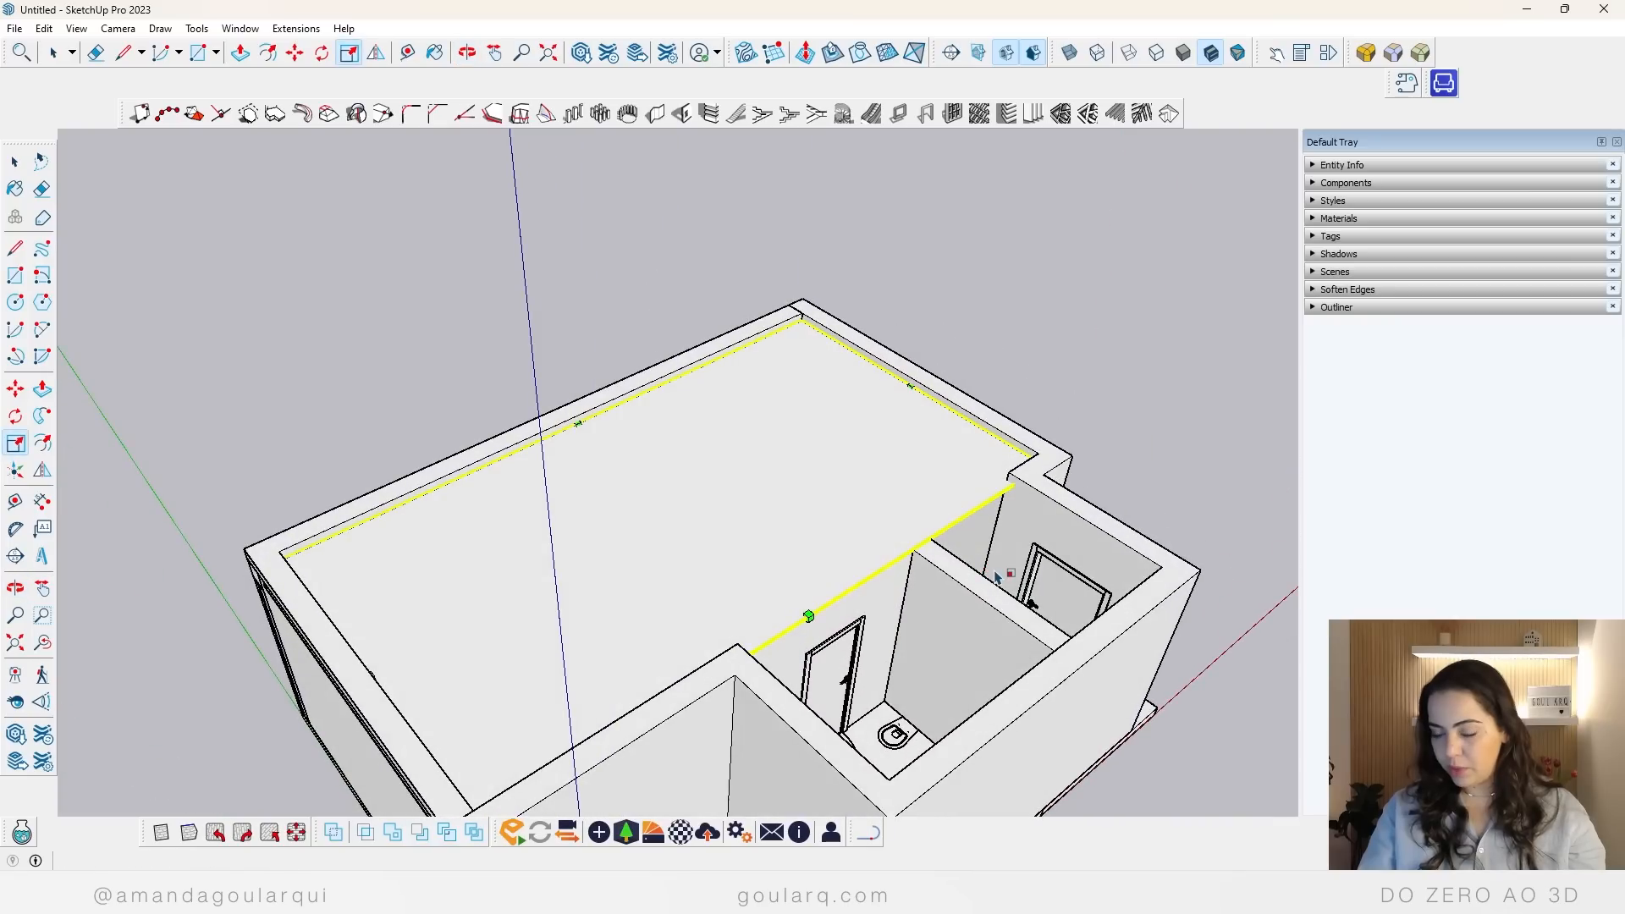
Step: Copy the false ceiling from its far corner to the inner corner of the wall notch, covering the remaining rooms
key(m)
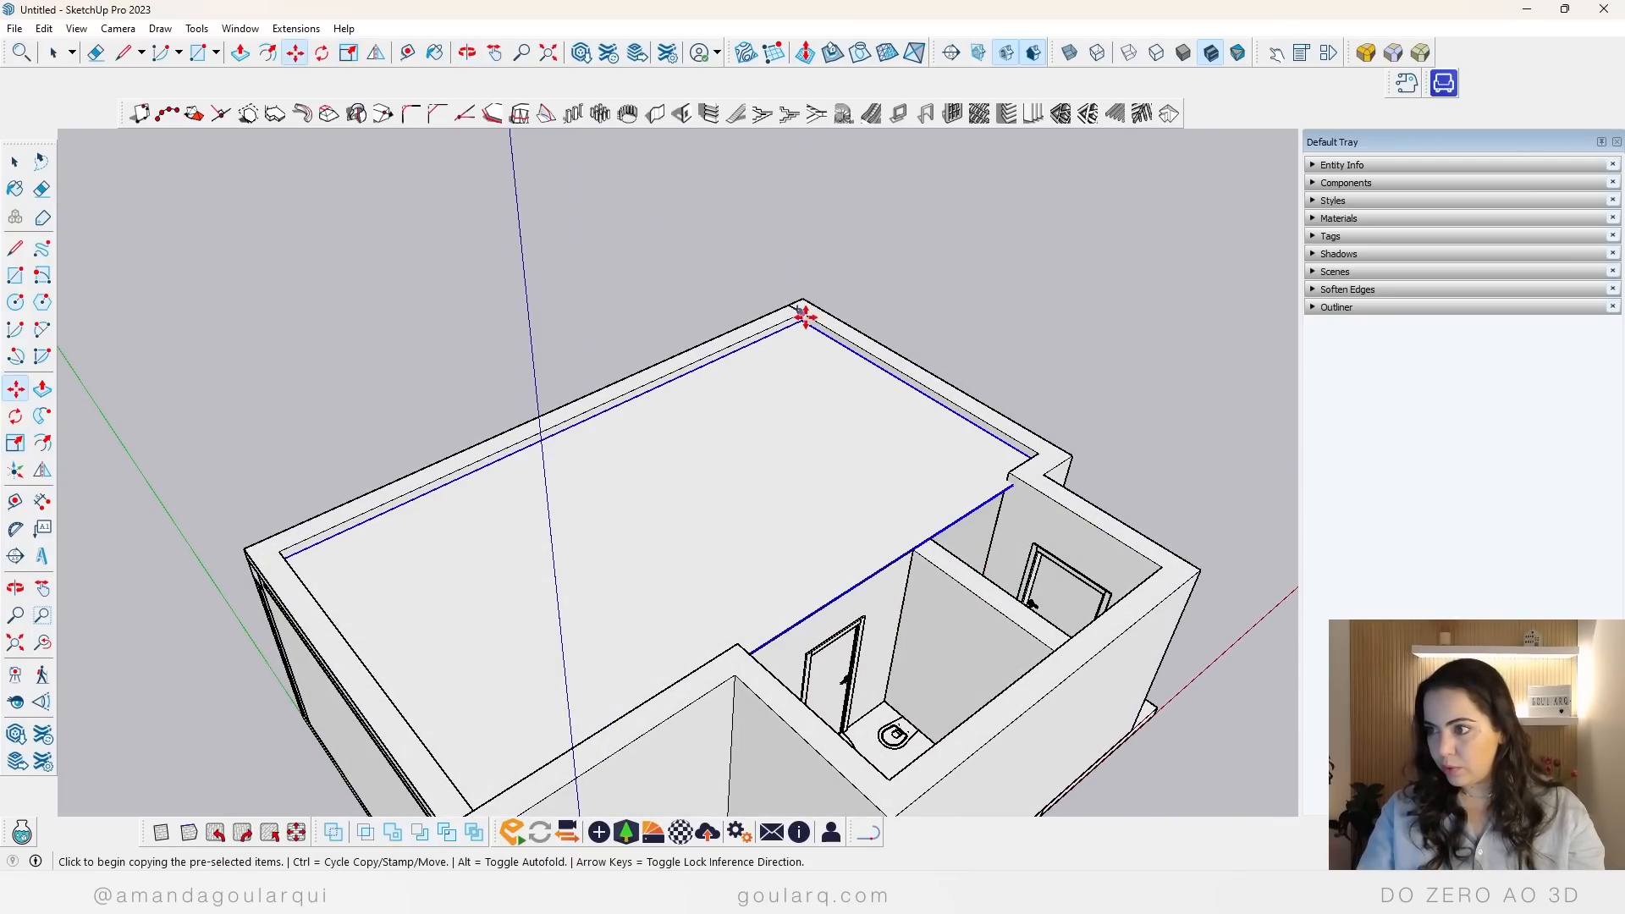
click(803, 320)
scroll(1012, 485, up, 2)
click(1009, 483)
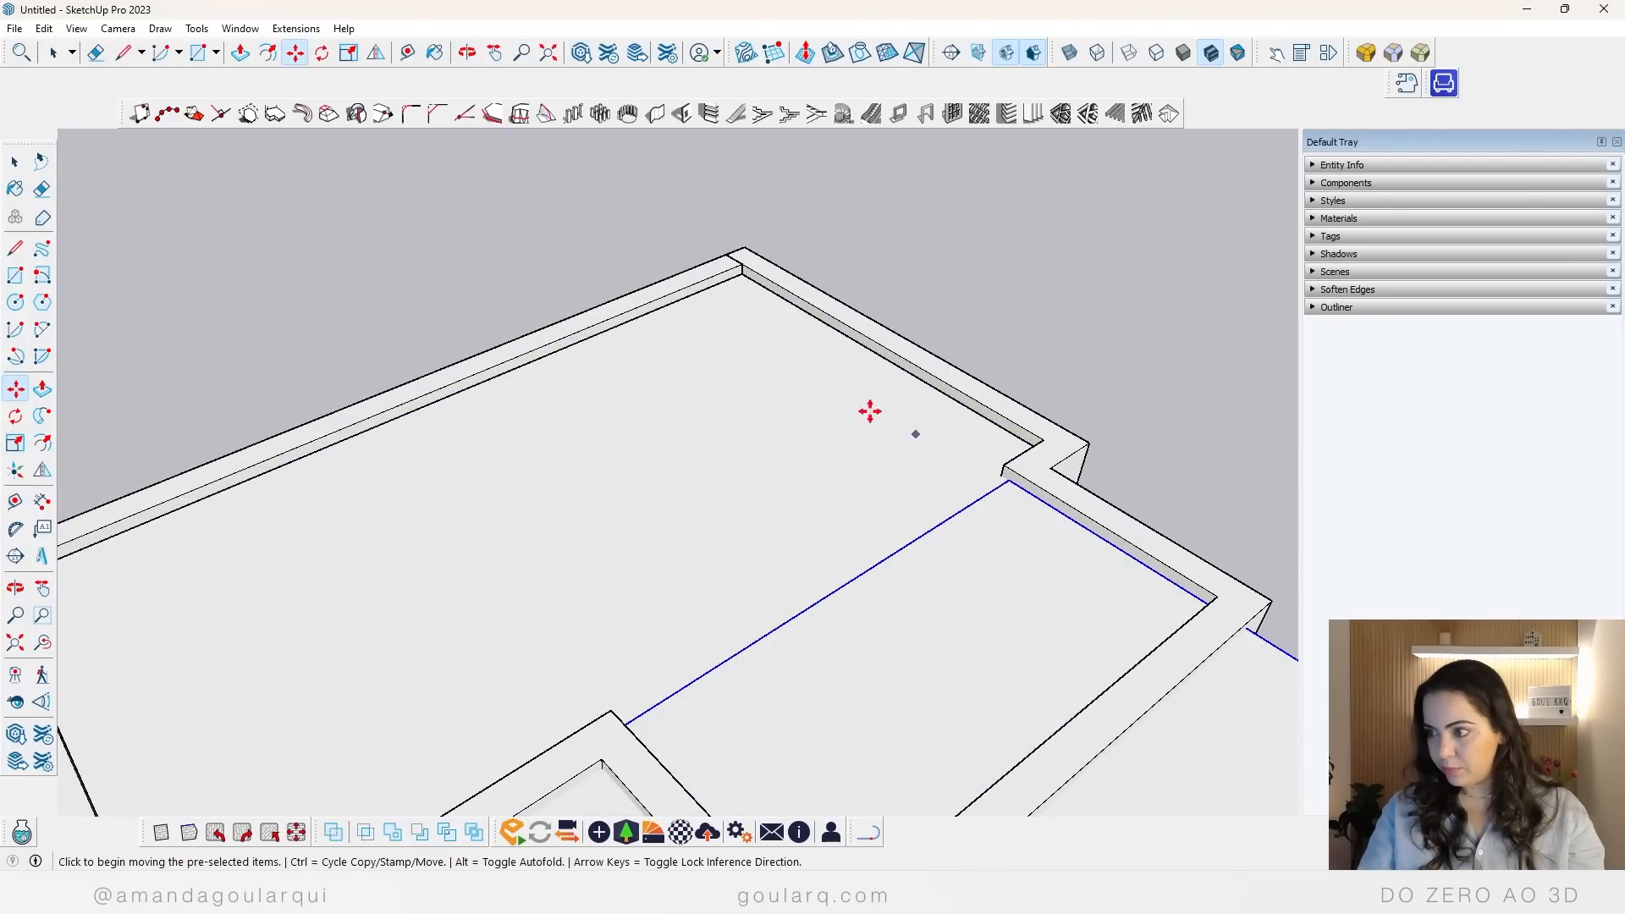
scroll(870, 412, down, 3)
Step: Scale the copied ceiling on two sides so it fits inside the outer walls of the smaller room area
key(s)
click(919, 755)
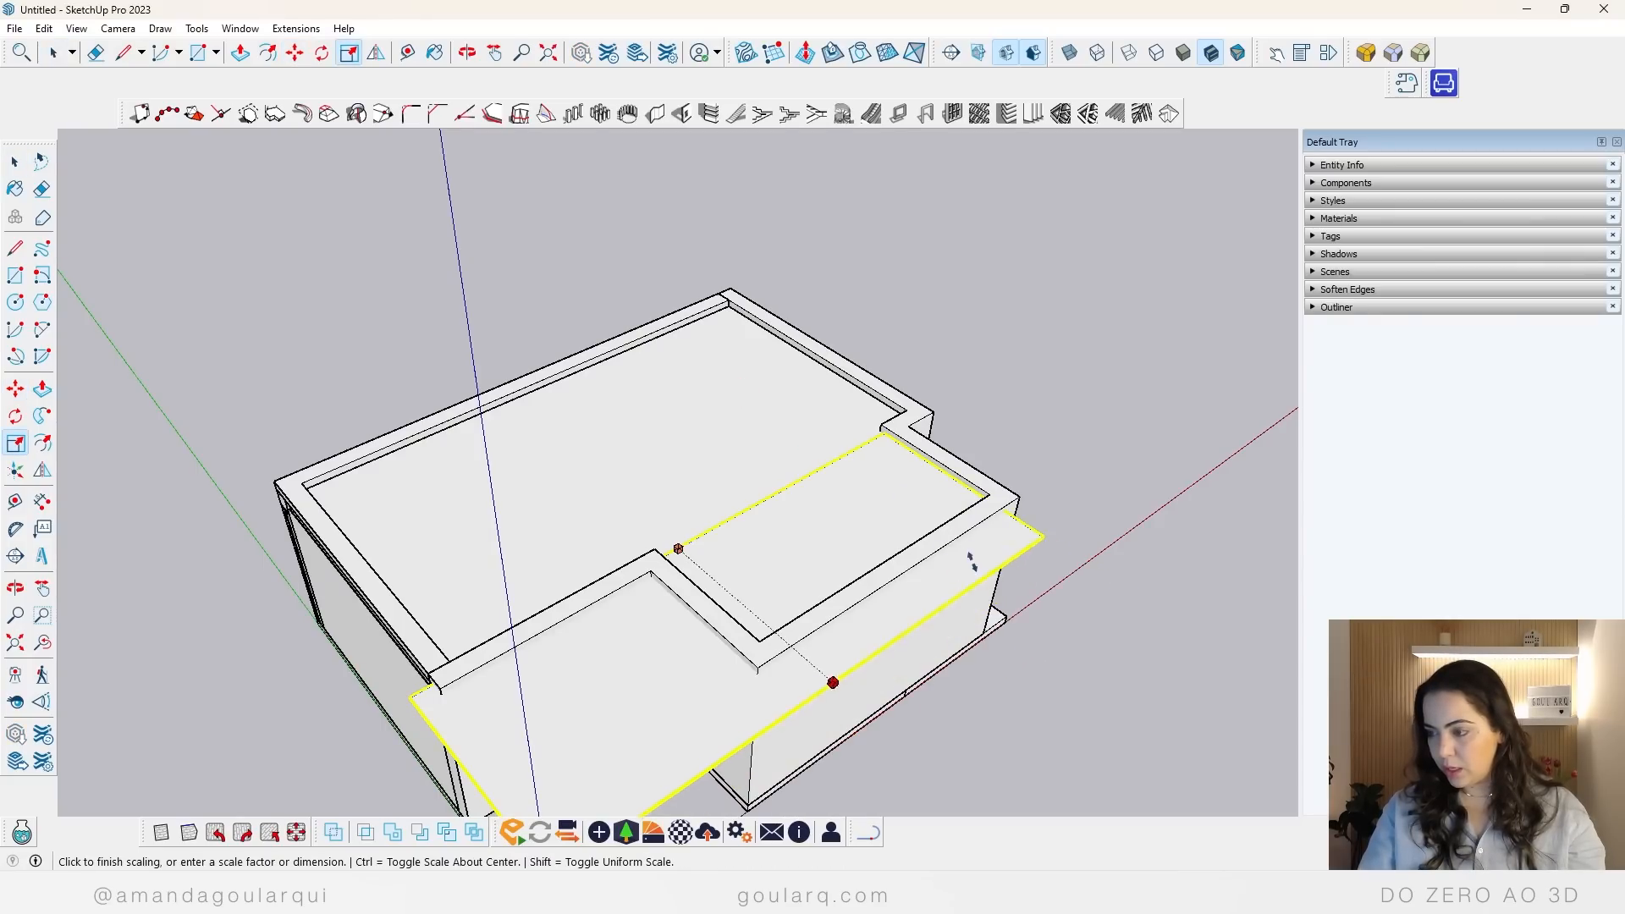
click(666, 588)
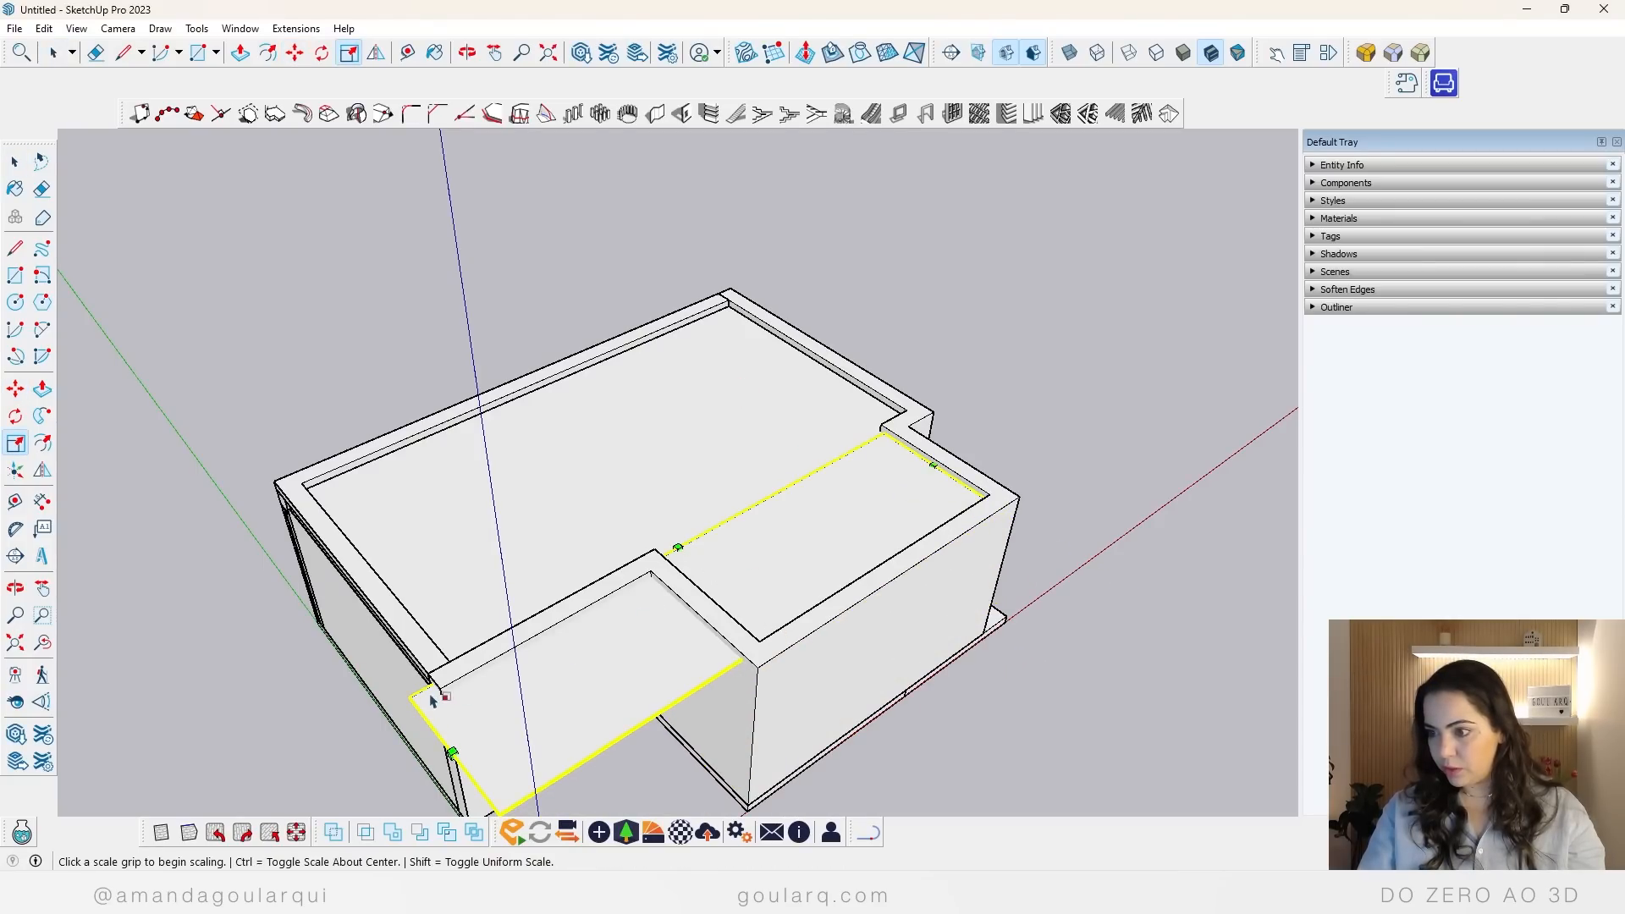
click(464, 743)
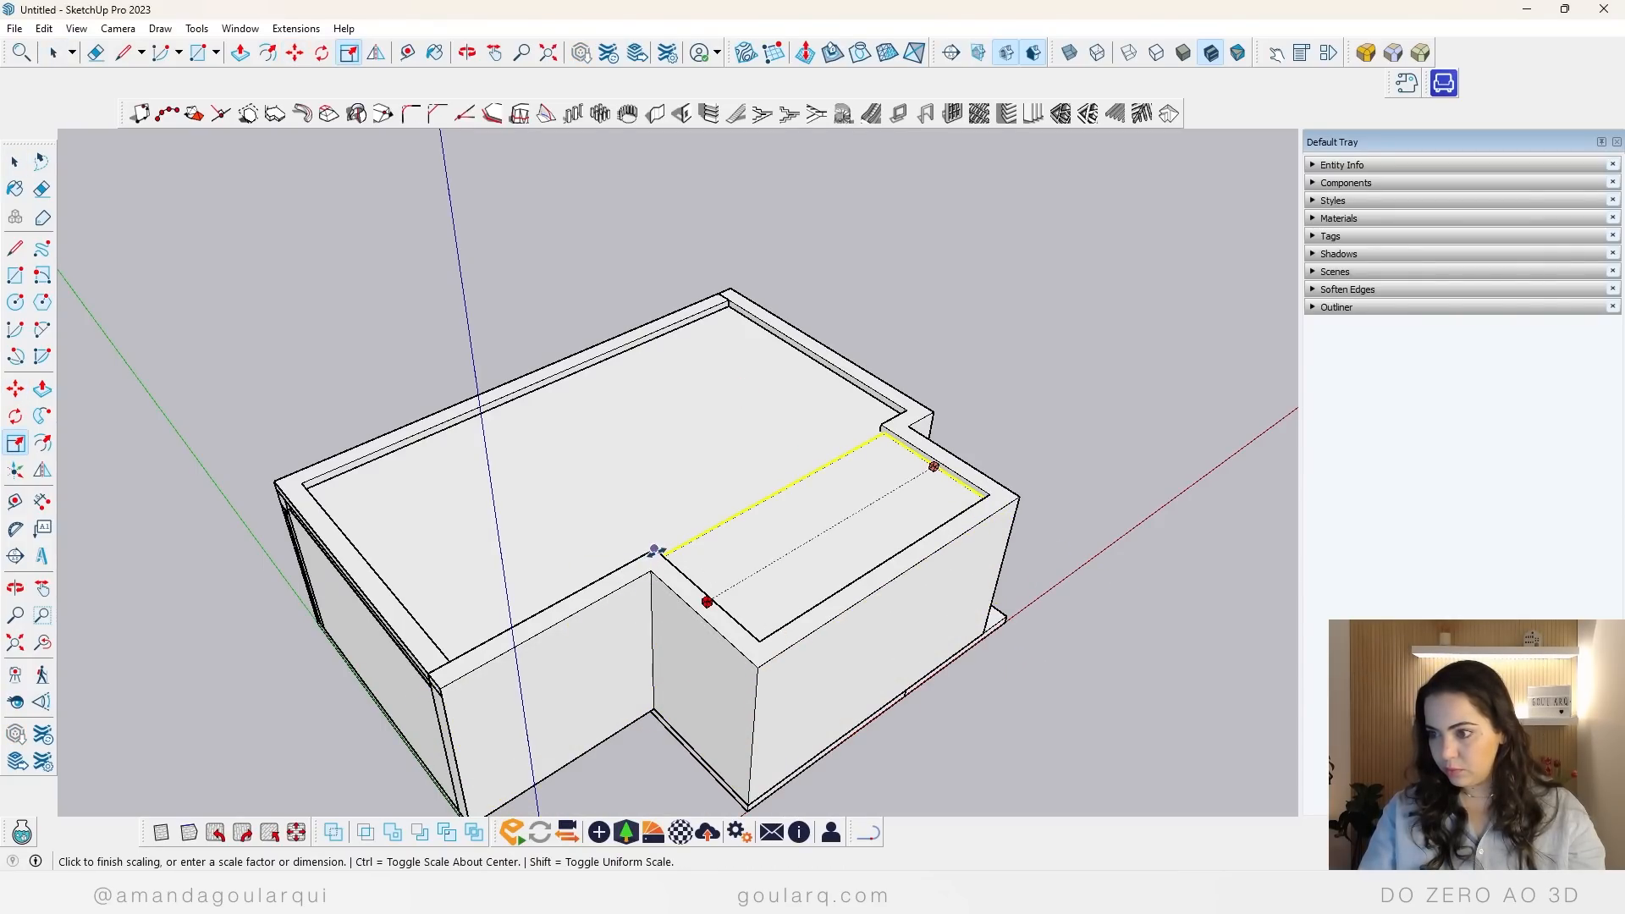
click(657, 551)
middle_drag(1008, 550, 1291, 609)
Step: Select the smaller ceiling and move it down by its corner so it lies level with the main ceiling
key(space)
middle_drag(755, 442, 1269, 446)
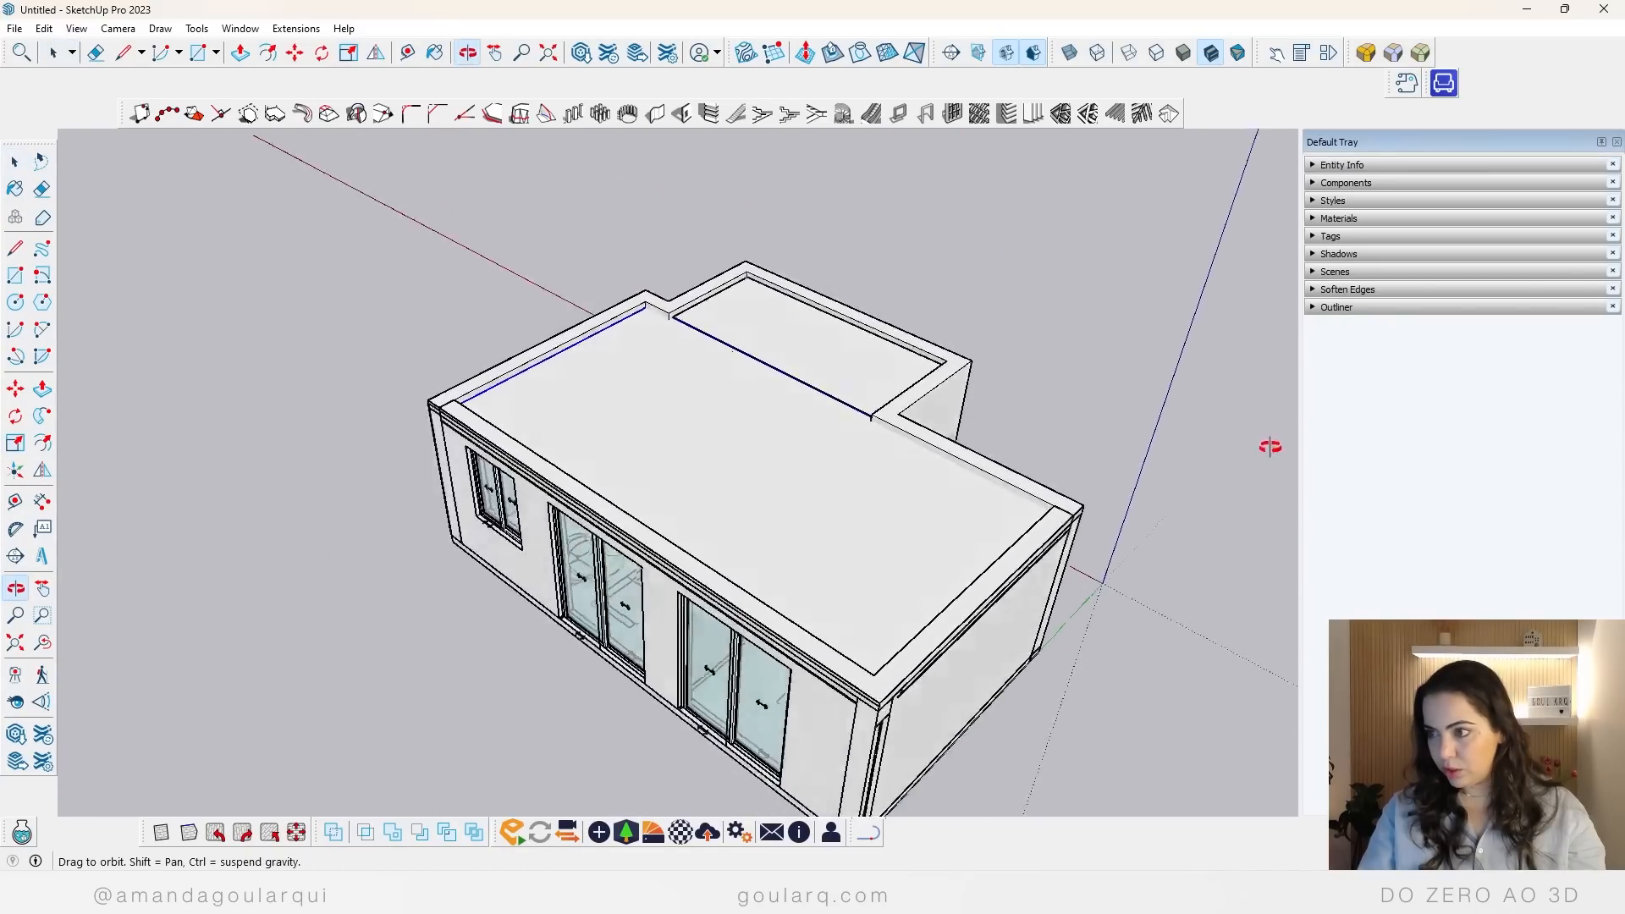
scroll(769, 330, up, 8)
click(756, 358)
middle_drag(711, 499, 631, 421)
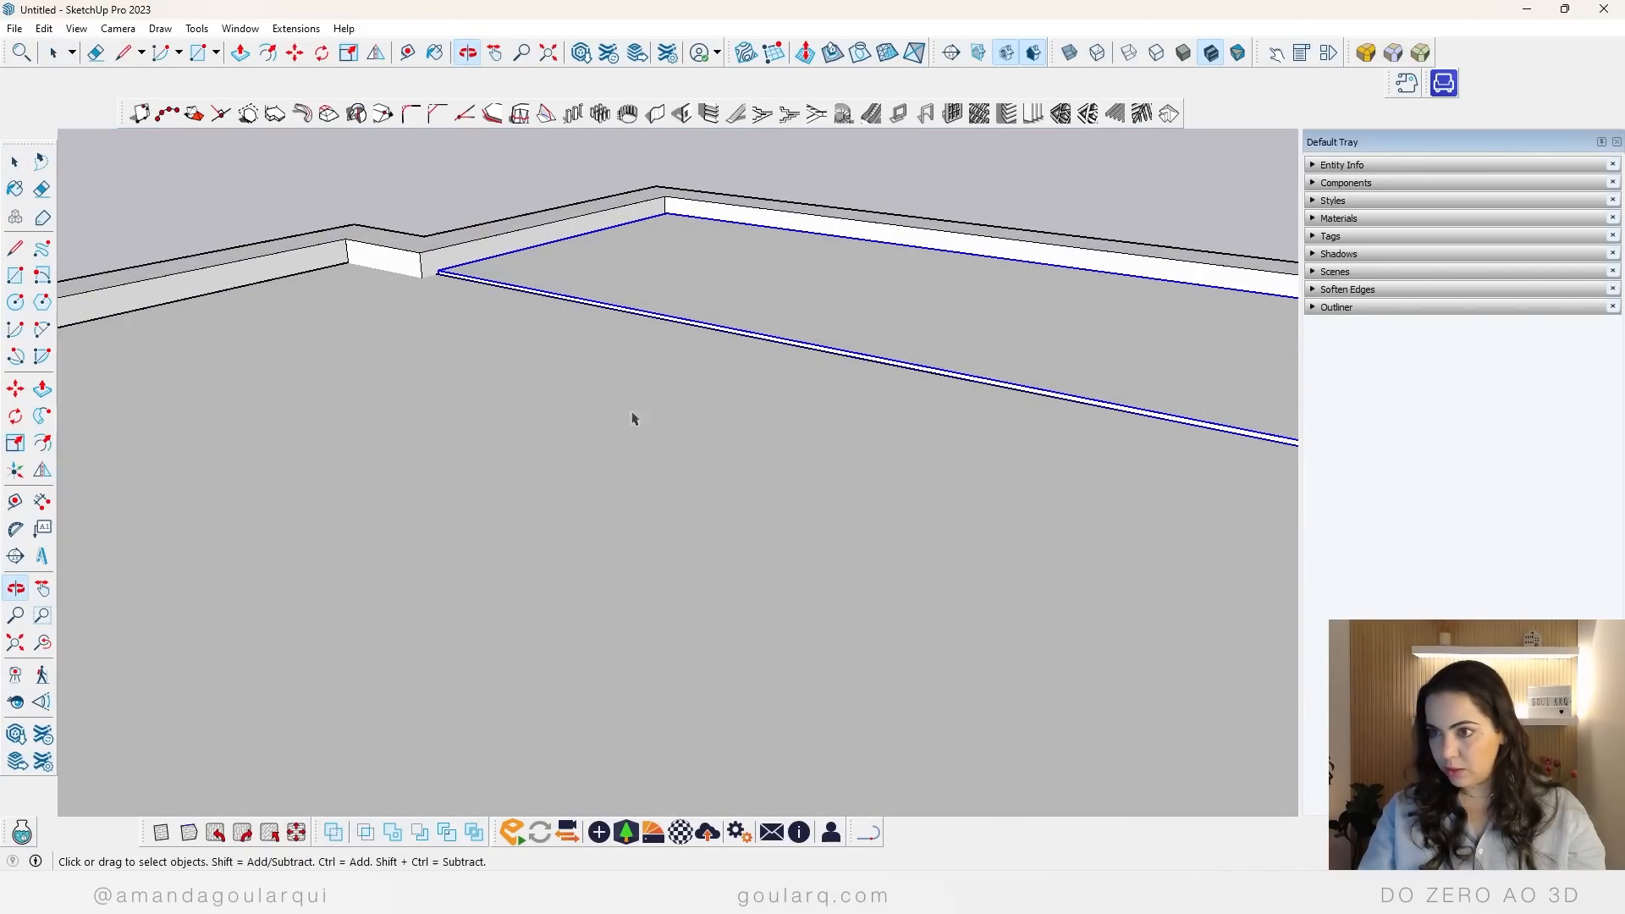
scroll(533, 319, up, 3)
key(m)
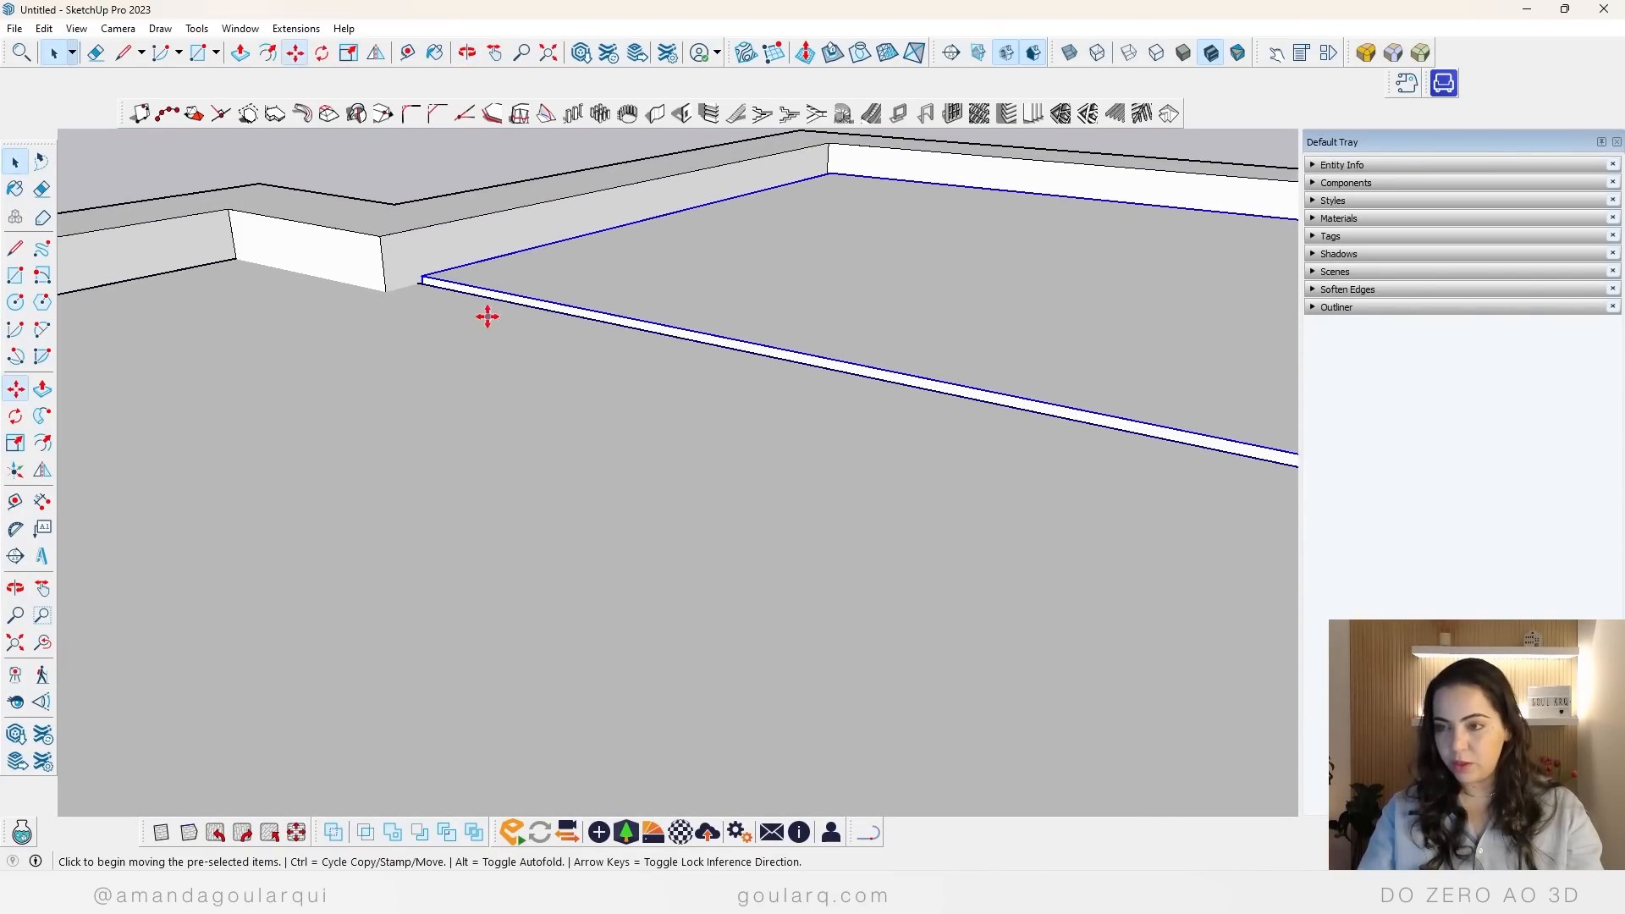
click(425, 279)
middle_drag(424, 283, 400, 486)
scroll(625, 298, down, 5)
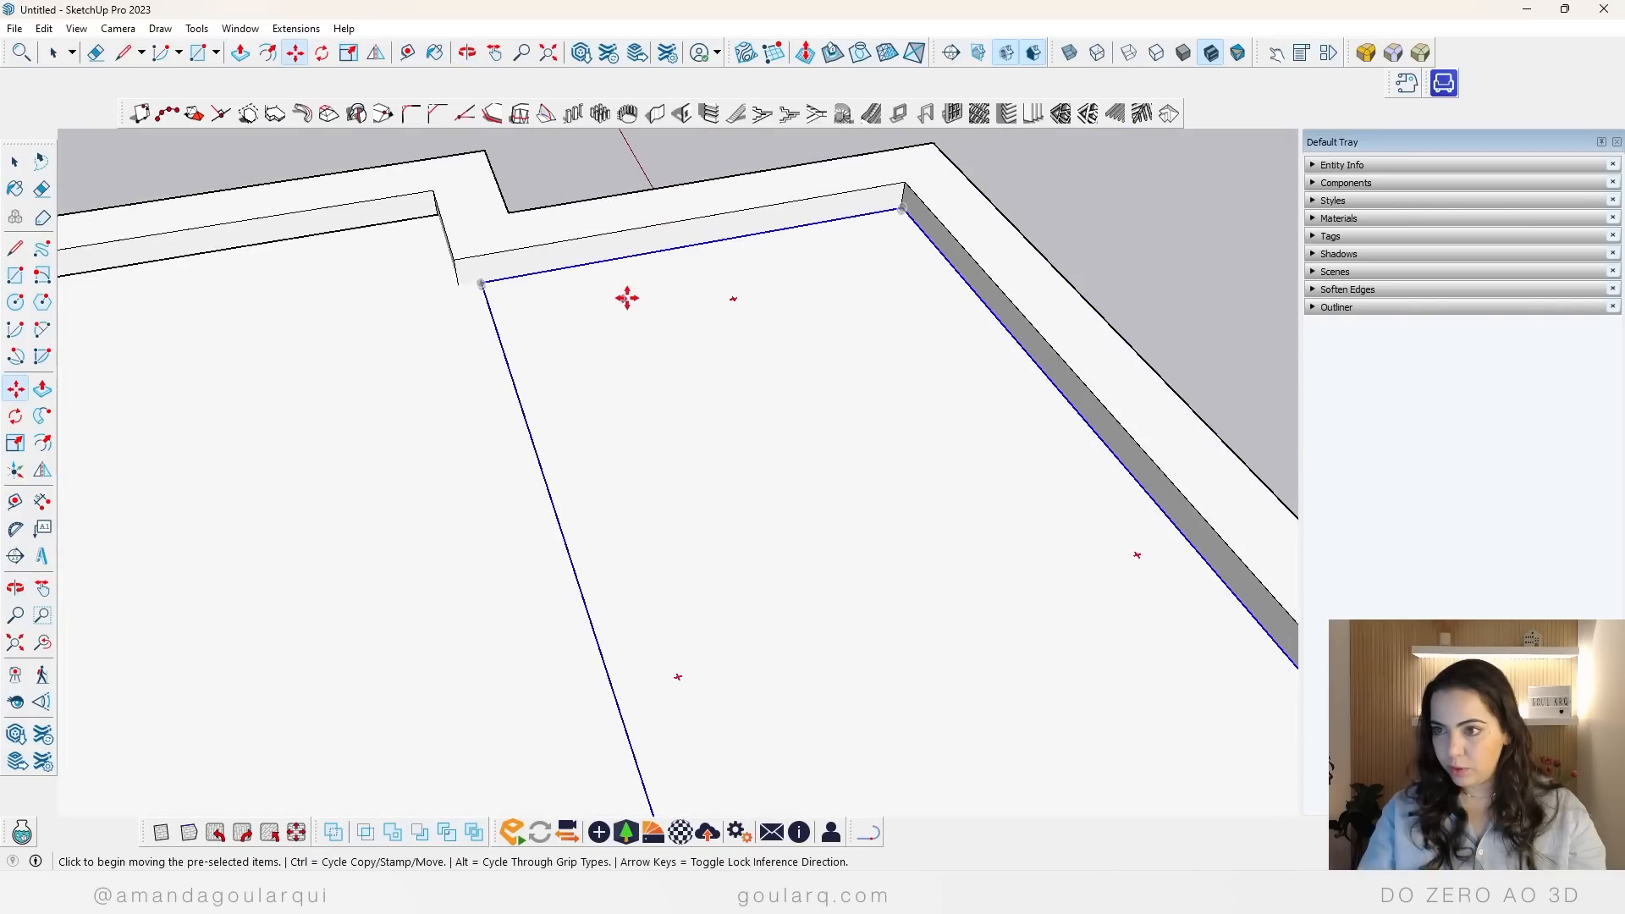
Step: Add a guide line parallel to the main ceiling's edge along the long windowed wall, offset inward from that edge
key(space)
click(573, 446)
scroll(754, 364, down, 5)
middle_drag(751, 368, 530, 544)
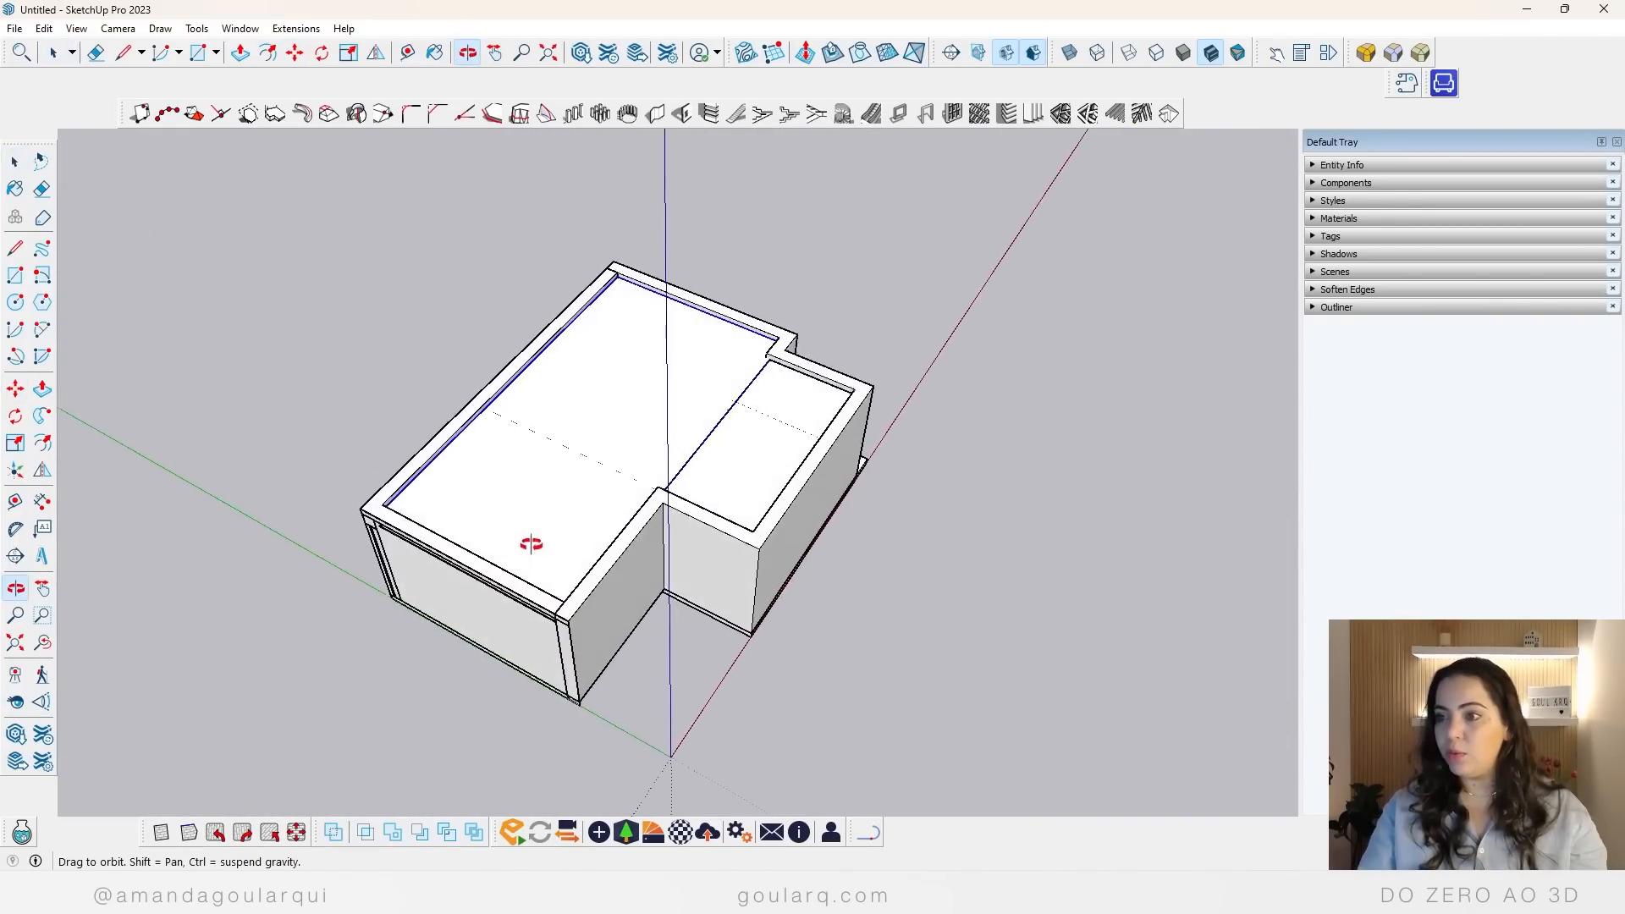
scroll(511, 403, up, 8)
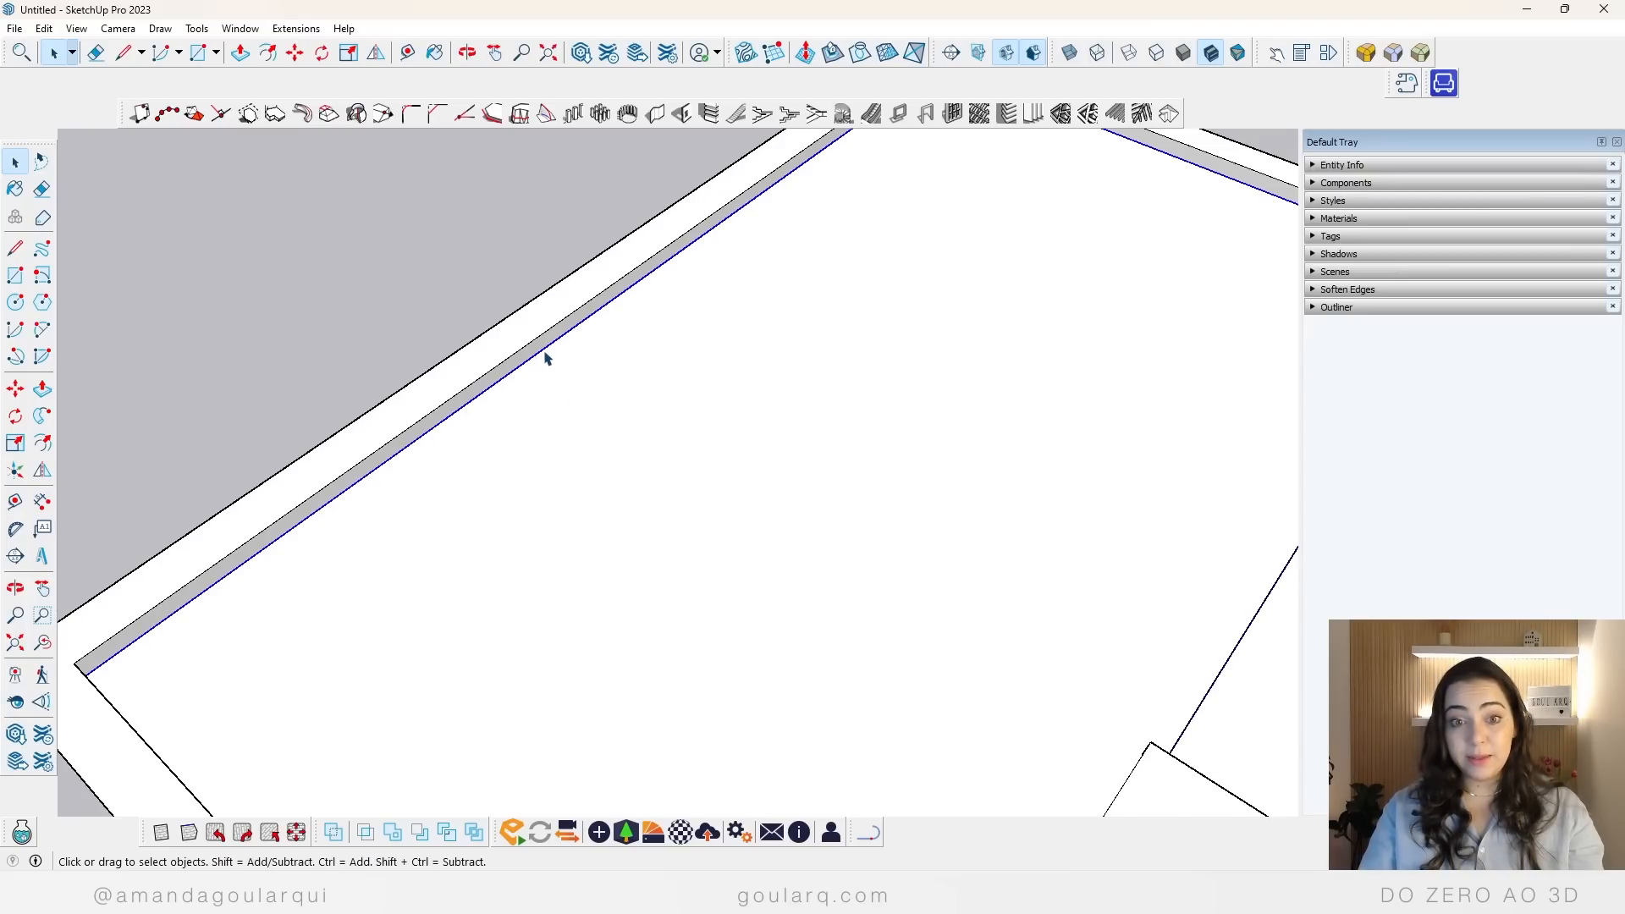
key(t)
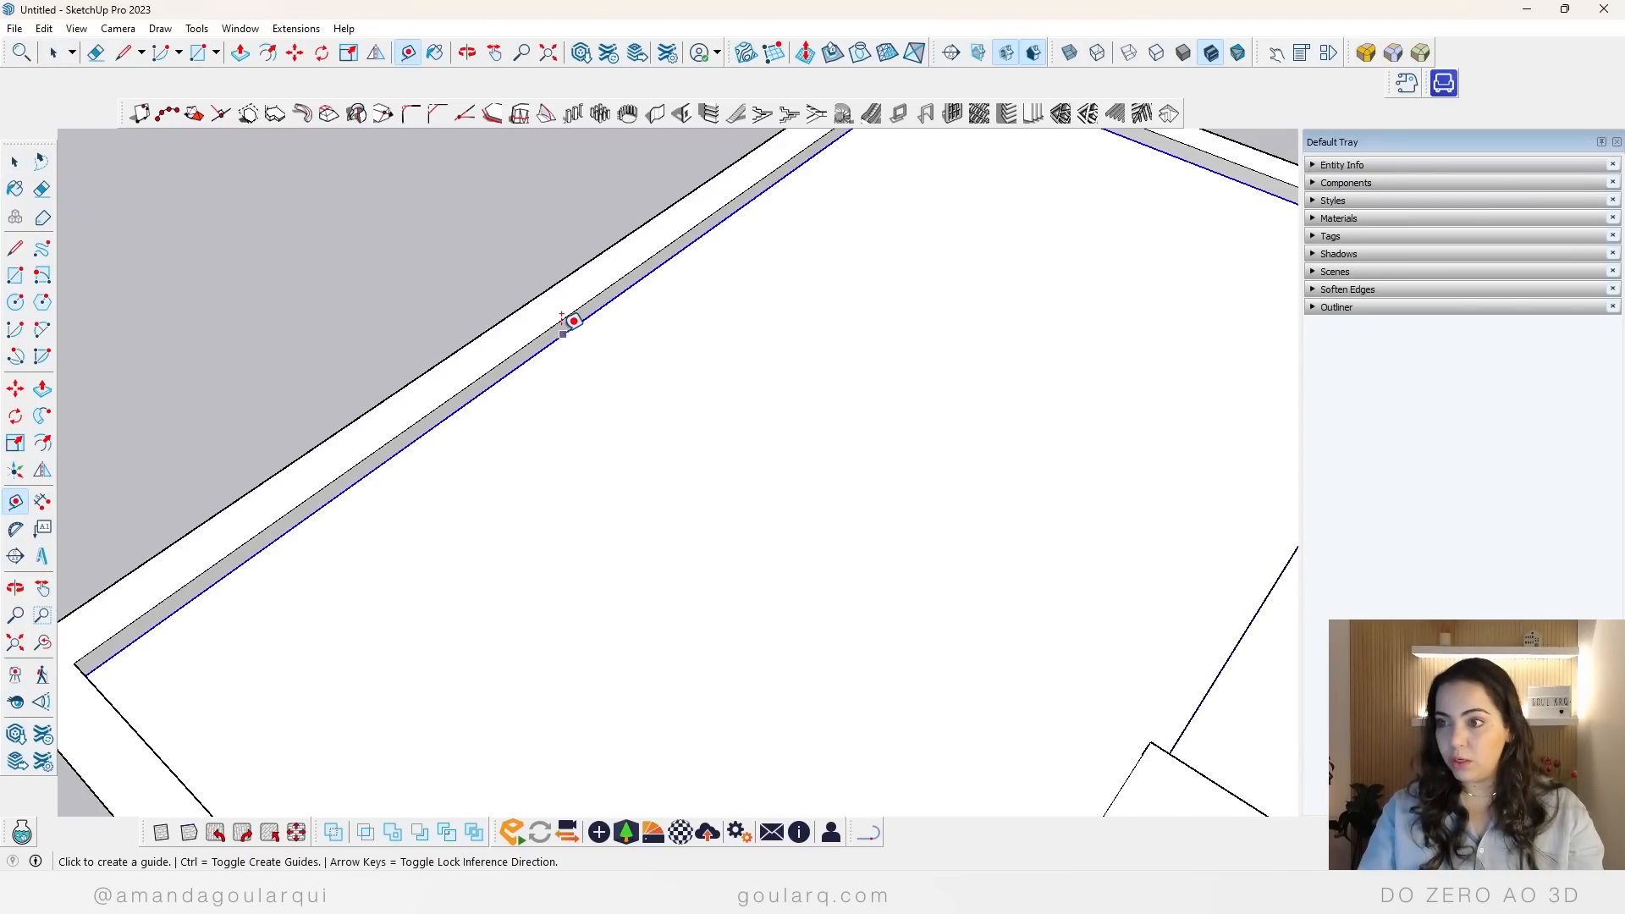
click(495, 382)
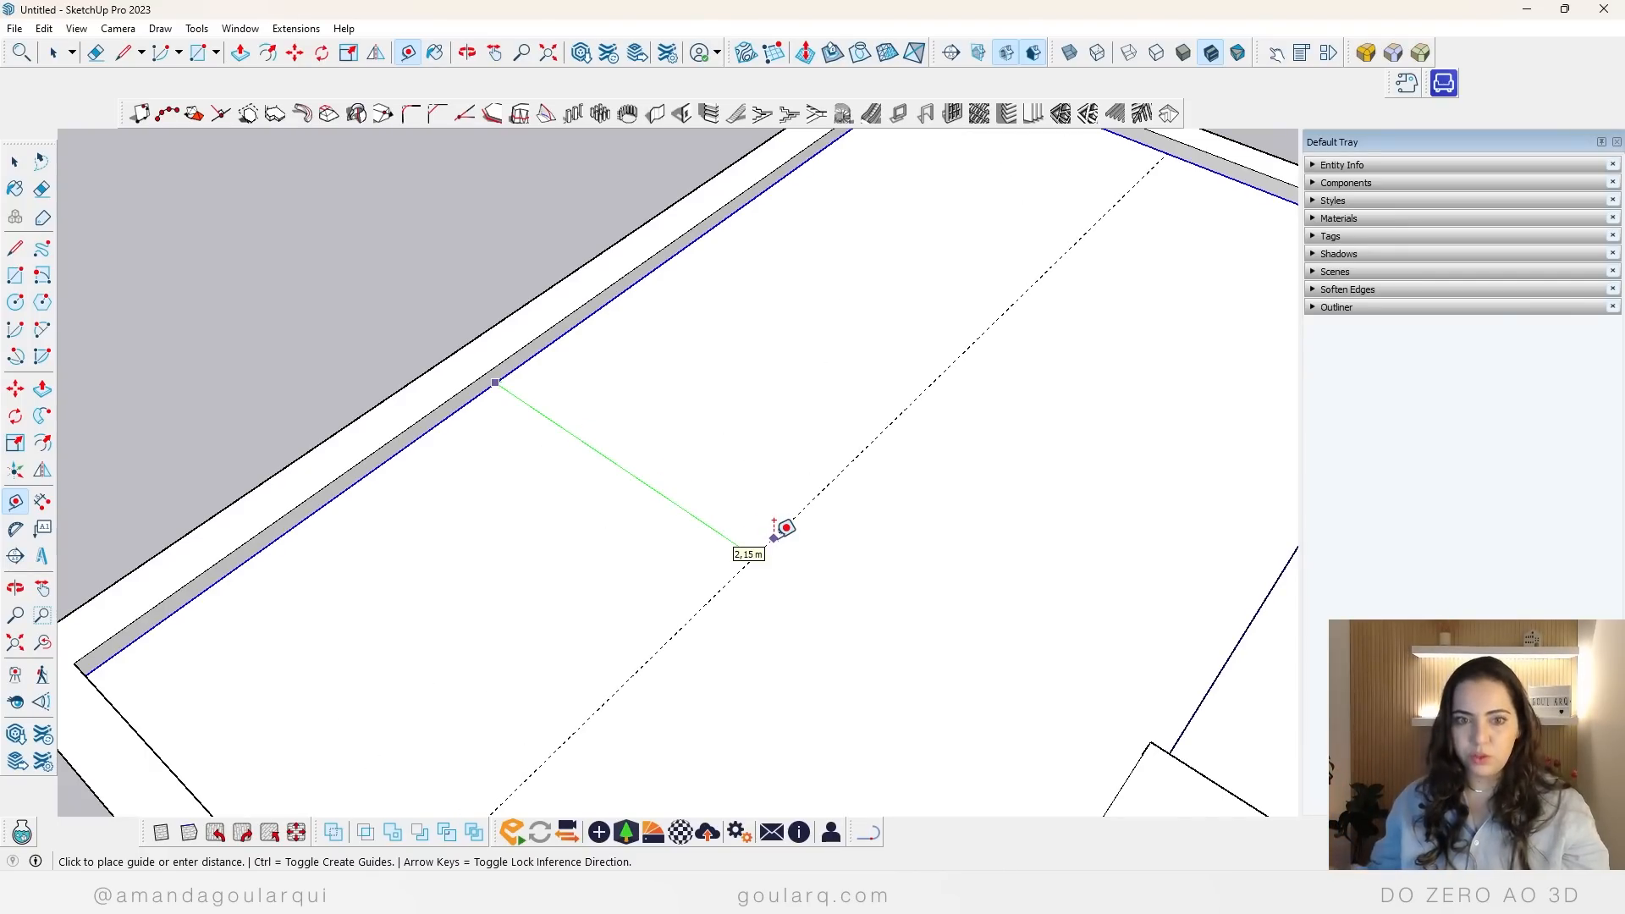
key(Return)
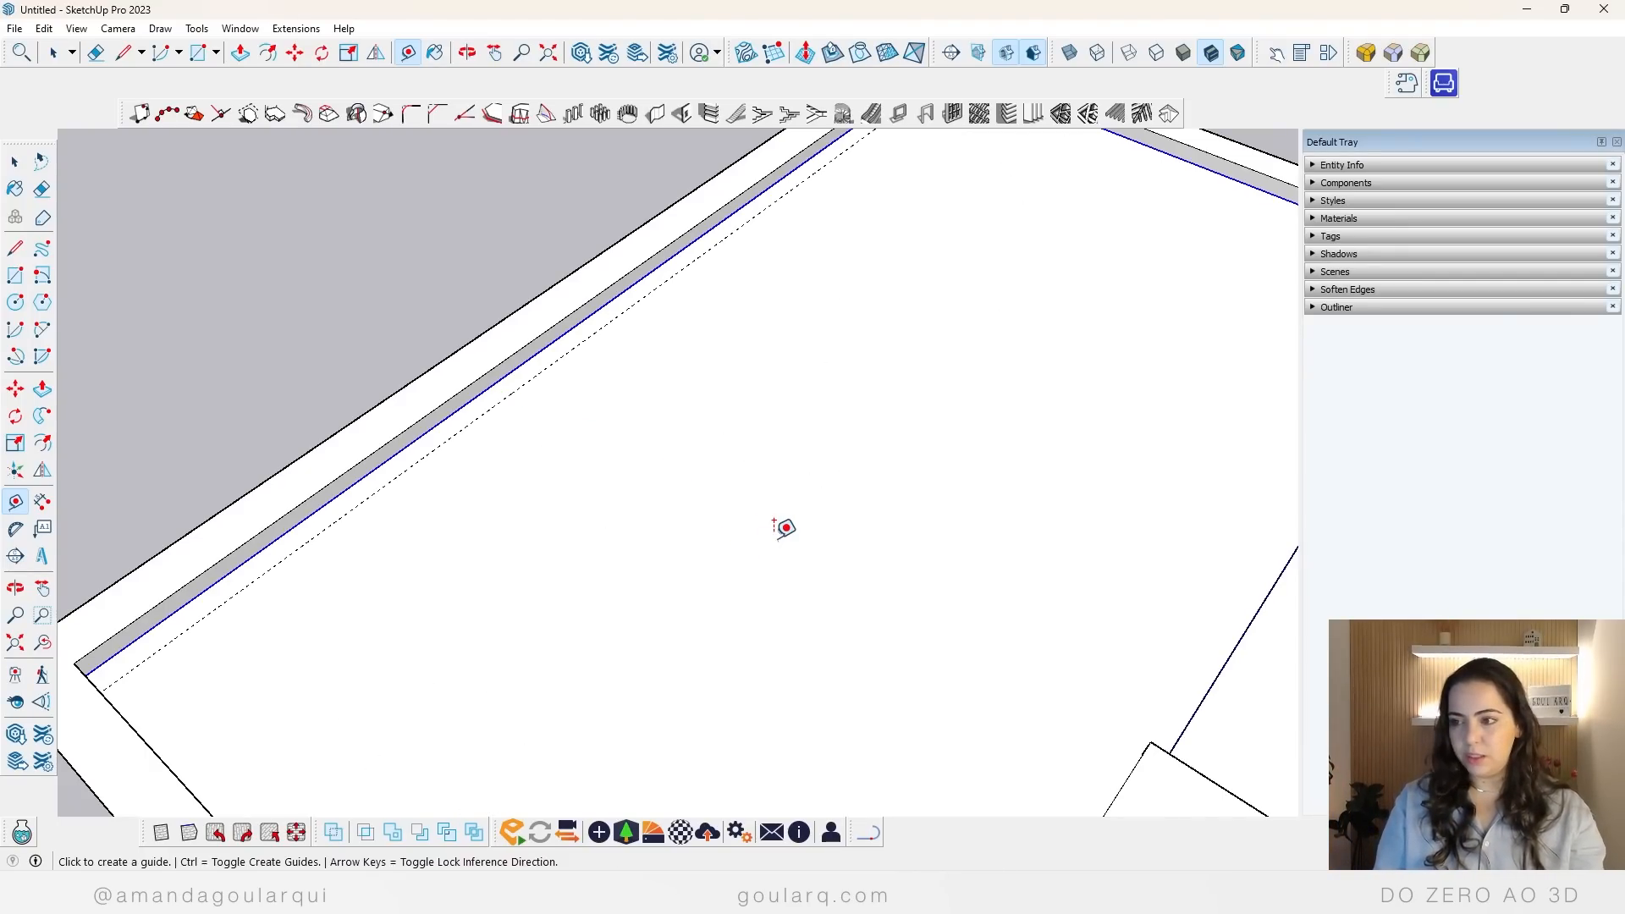
Step: Scale the main ceiling's long side back to the guide line to leave a curtain gap, and erase the guide
key(s)
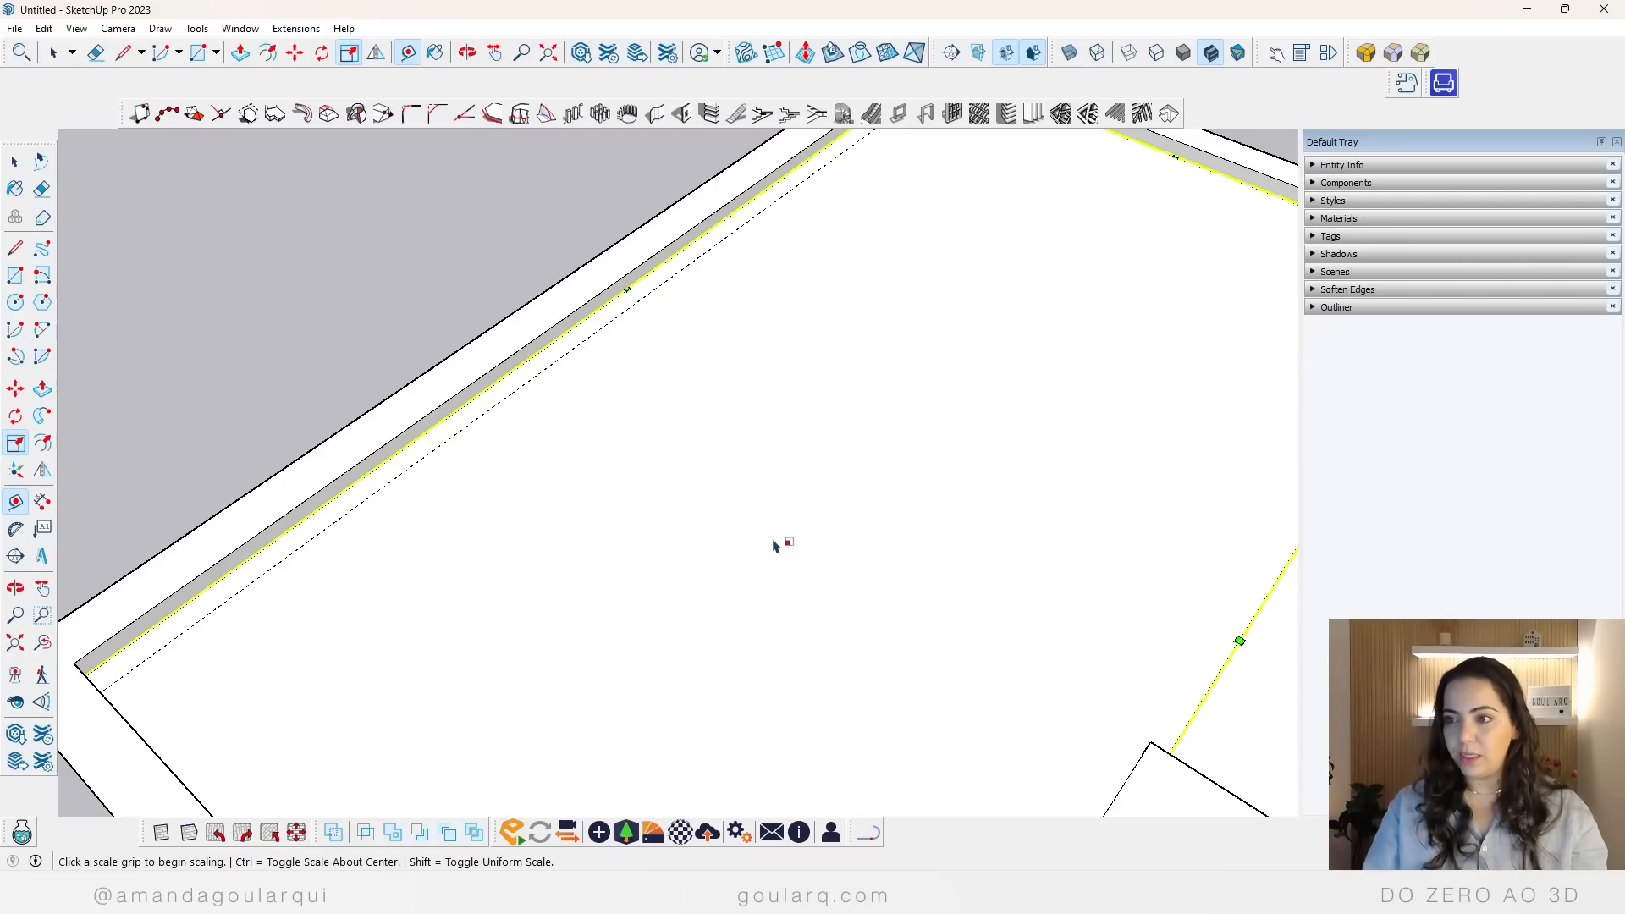
click(625, 290)
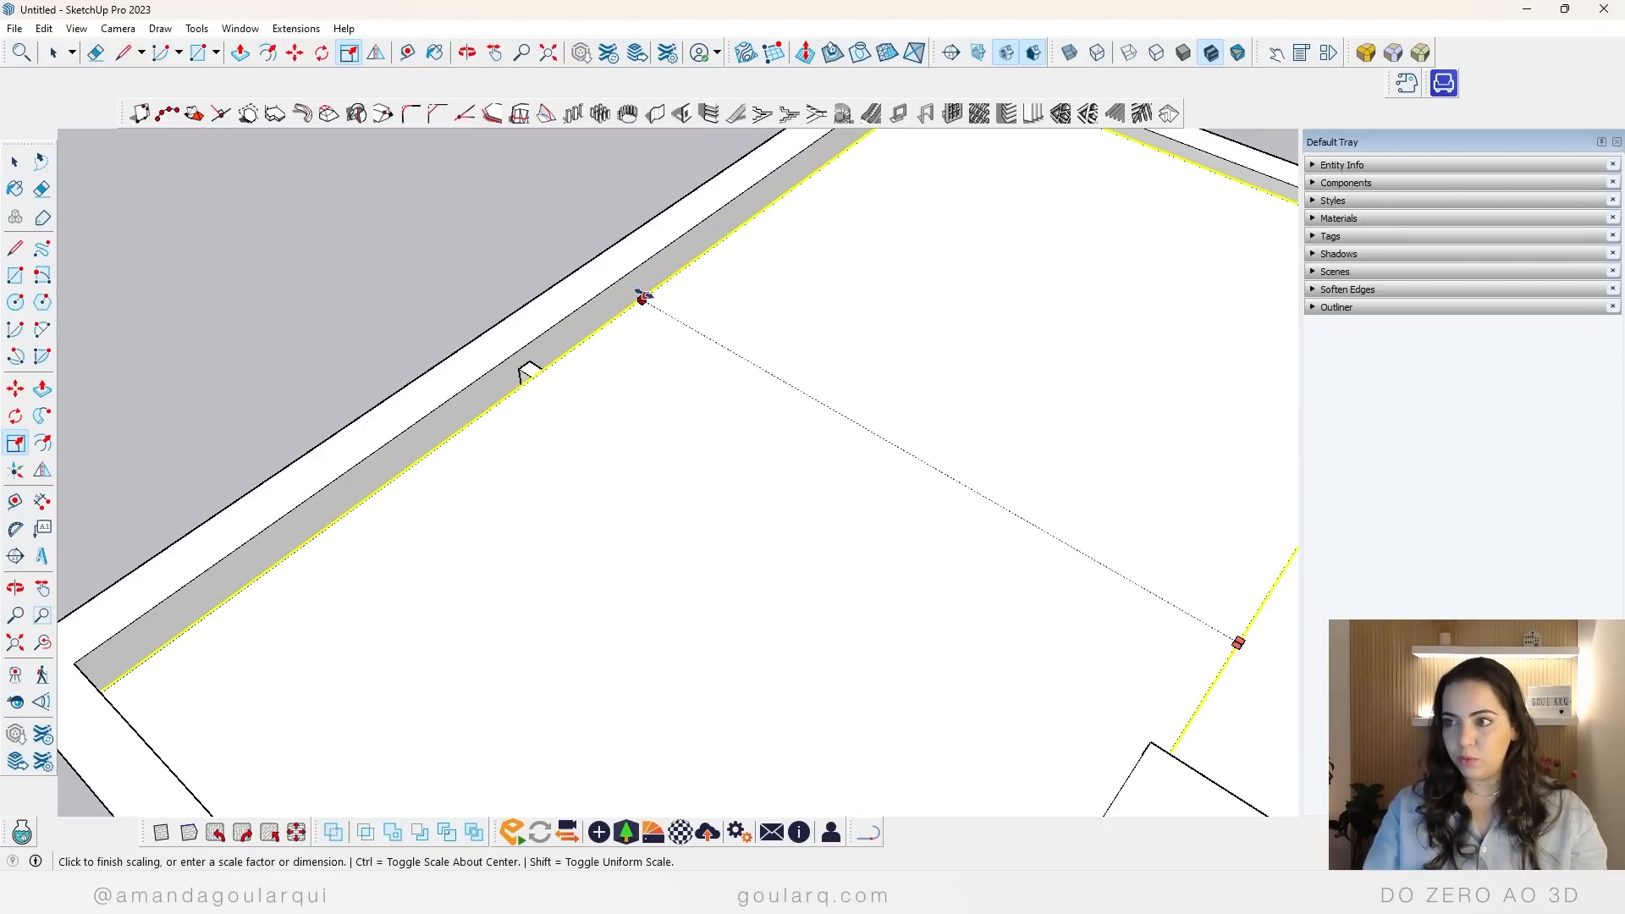
click(641, 298)
scroll(499, 611, down, 5)
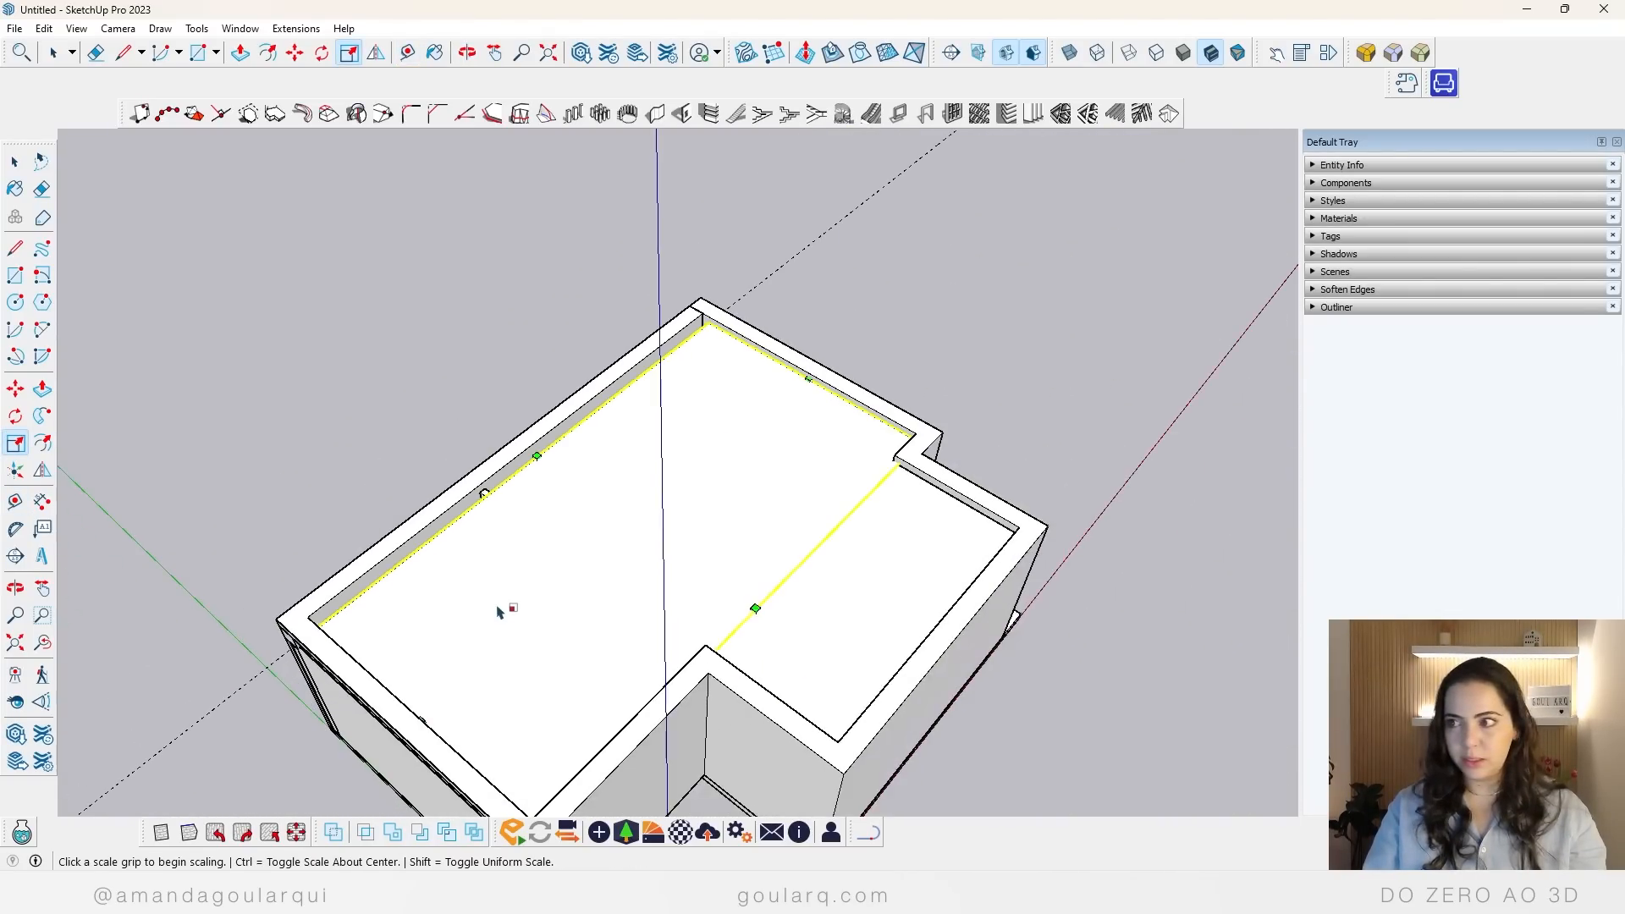
key(e)
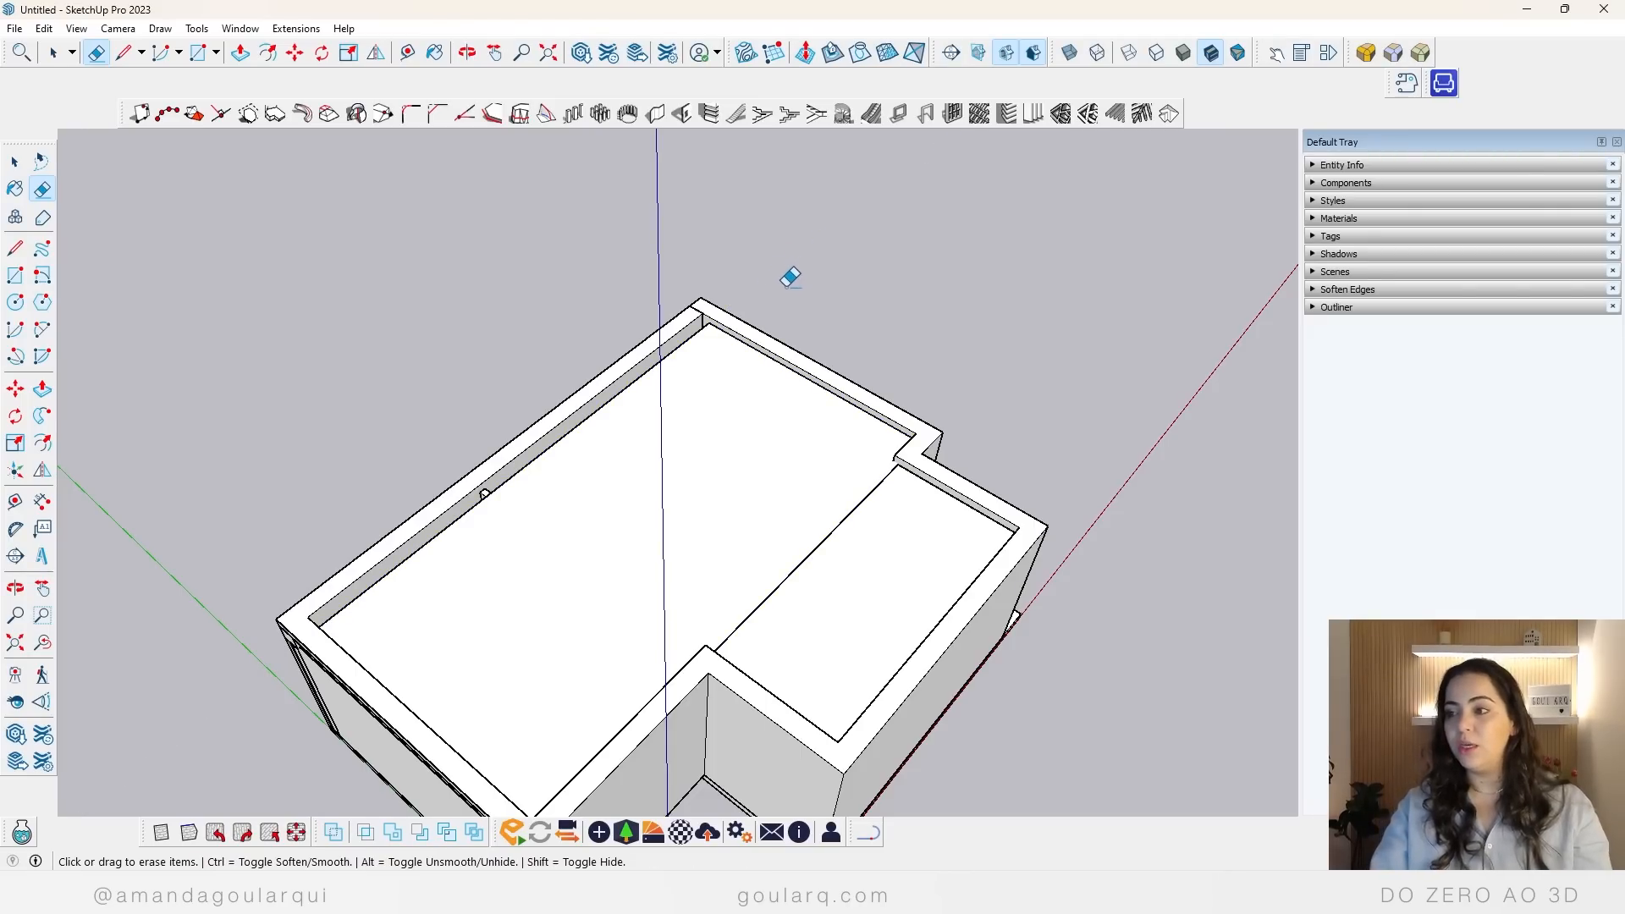
Step: Select both false ceiling pieces and merge them into one solid with Union
key(space)
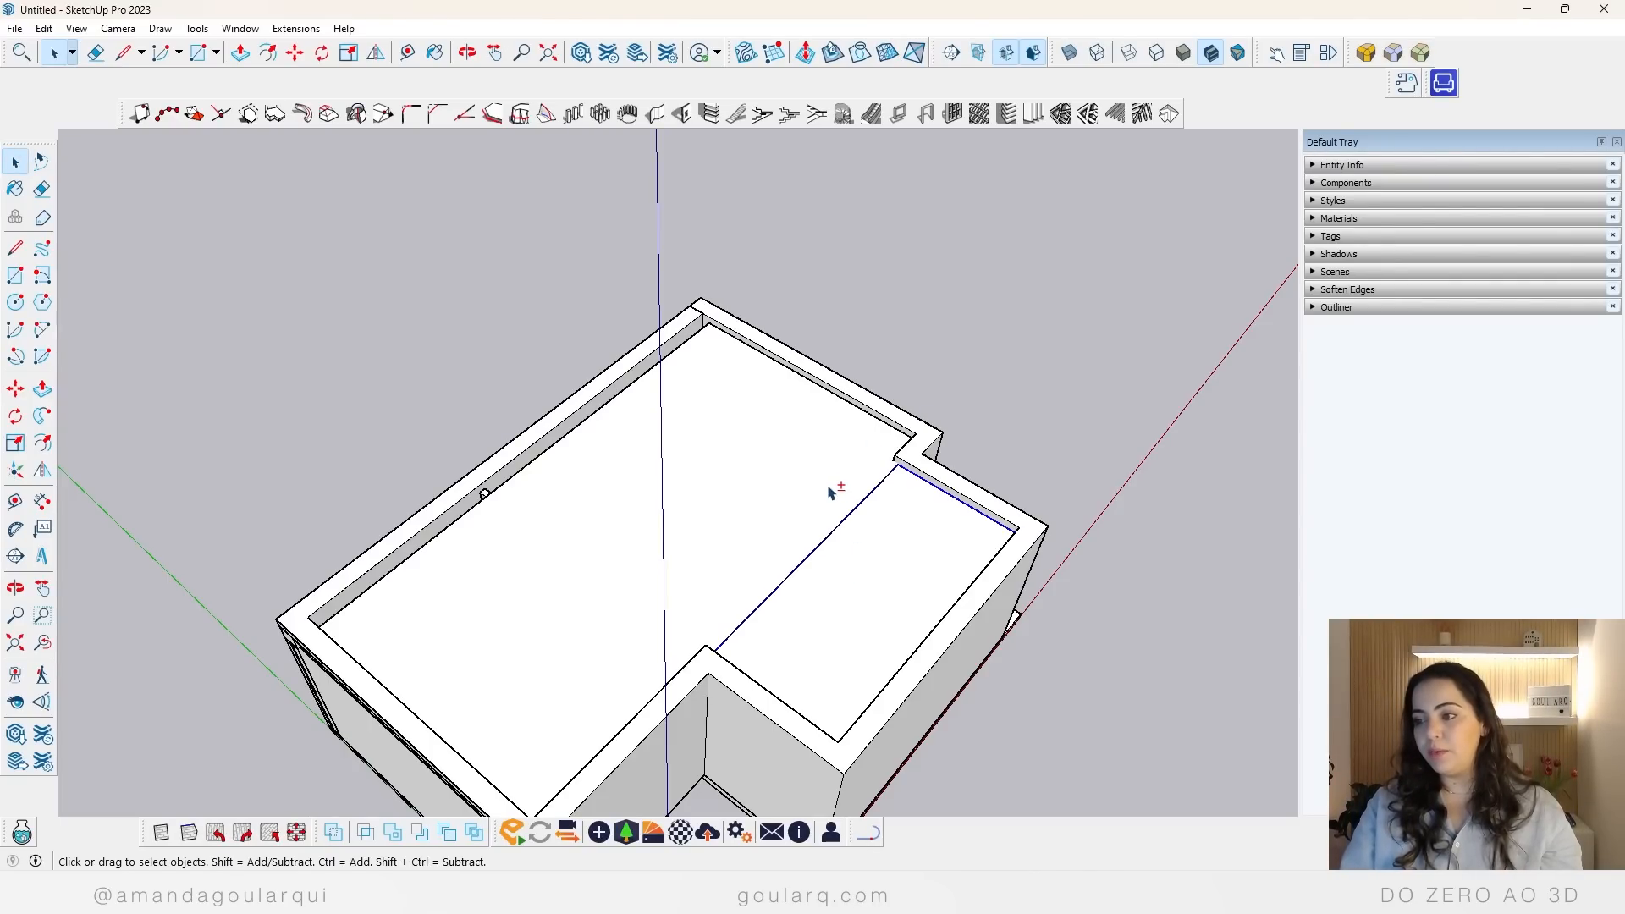
right_click(763, 493)
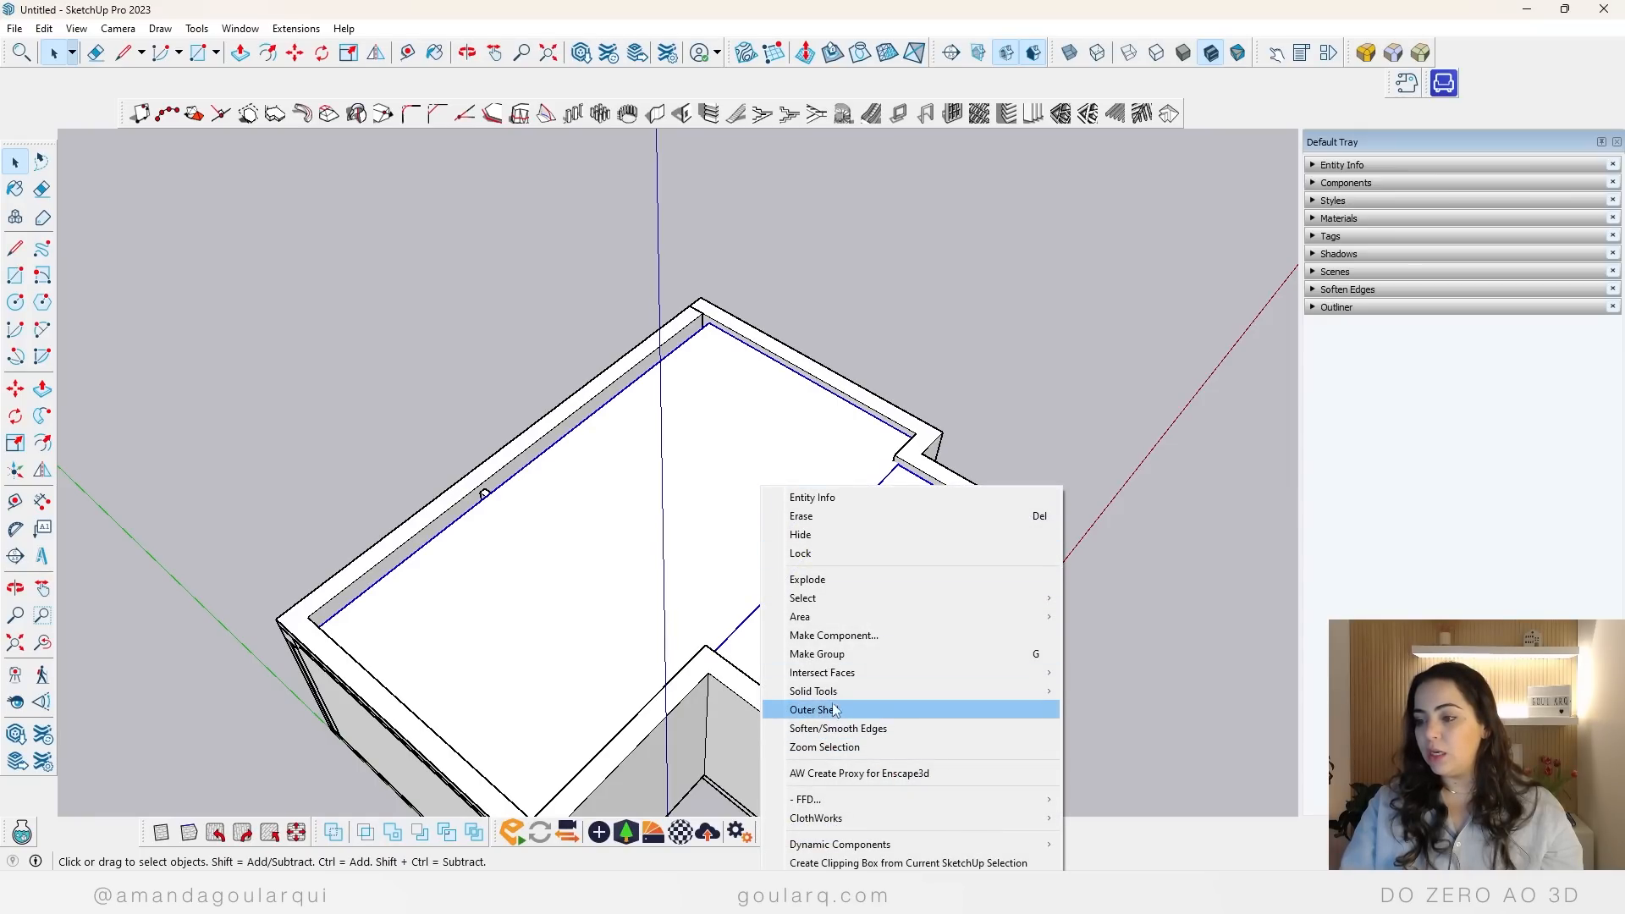
mouse_move(842, 693)
click(1100, 710)
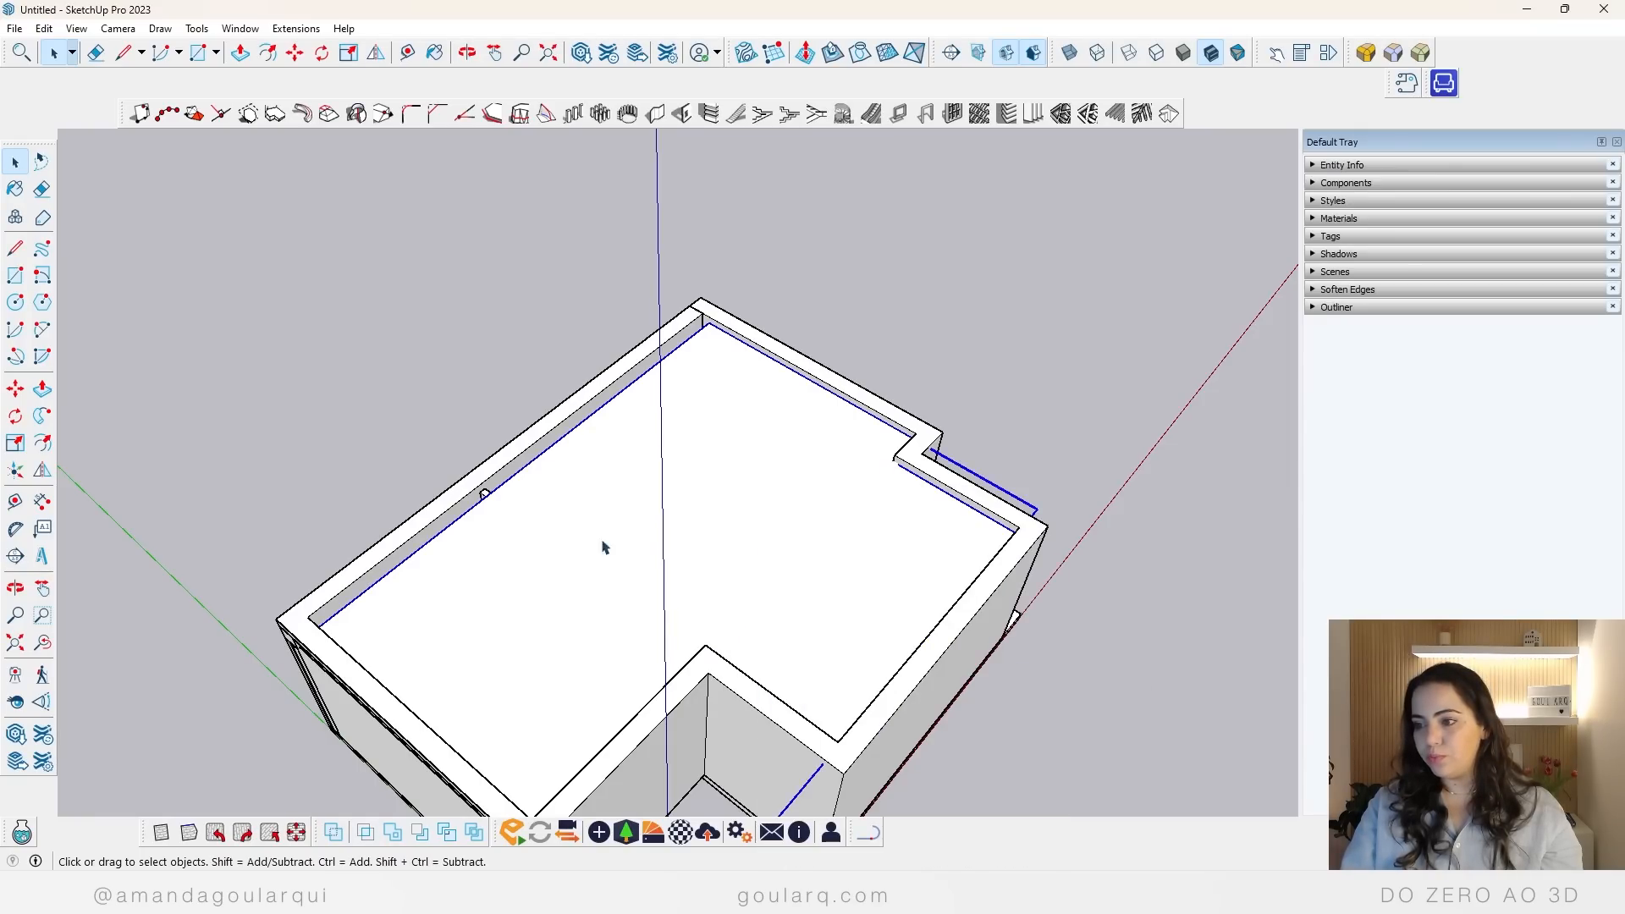
click(954, 392)
Step: Examine the gap between the merged false ceiling and the long windowed wall
middle_drag(954, 392, 671, 533)
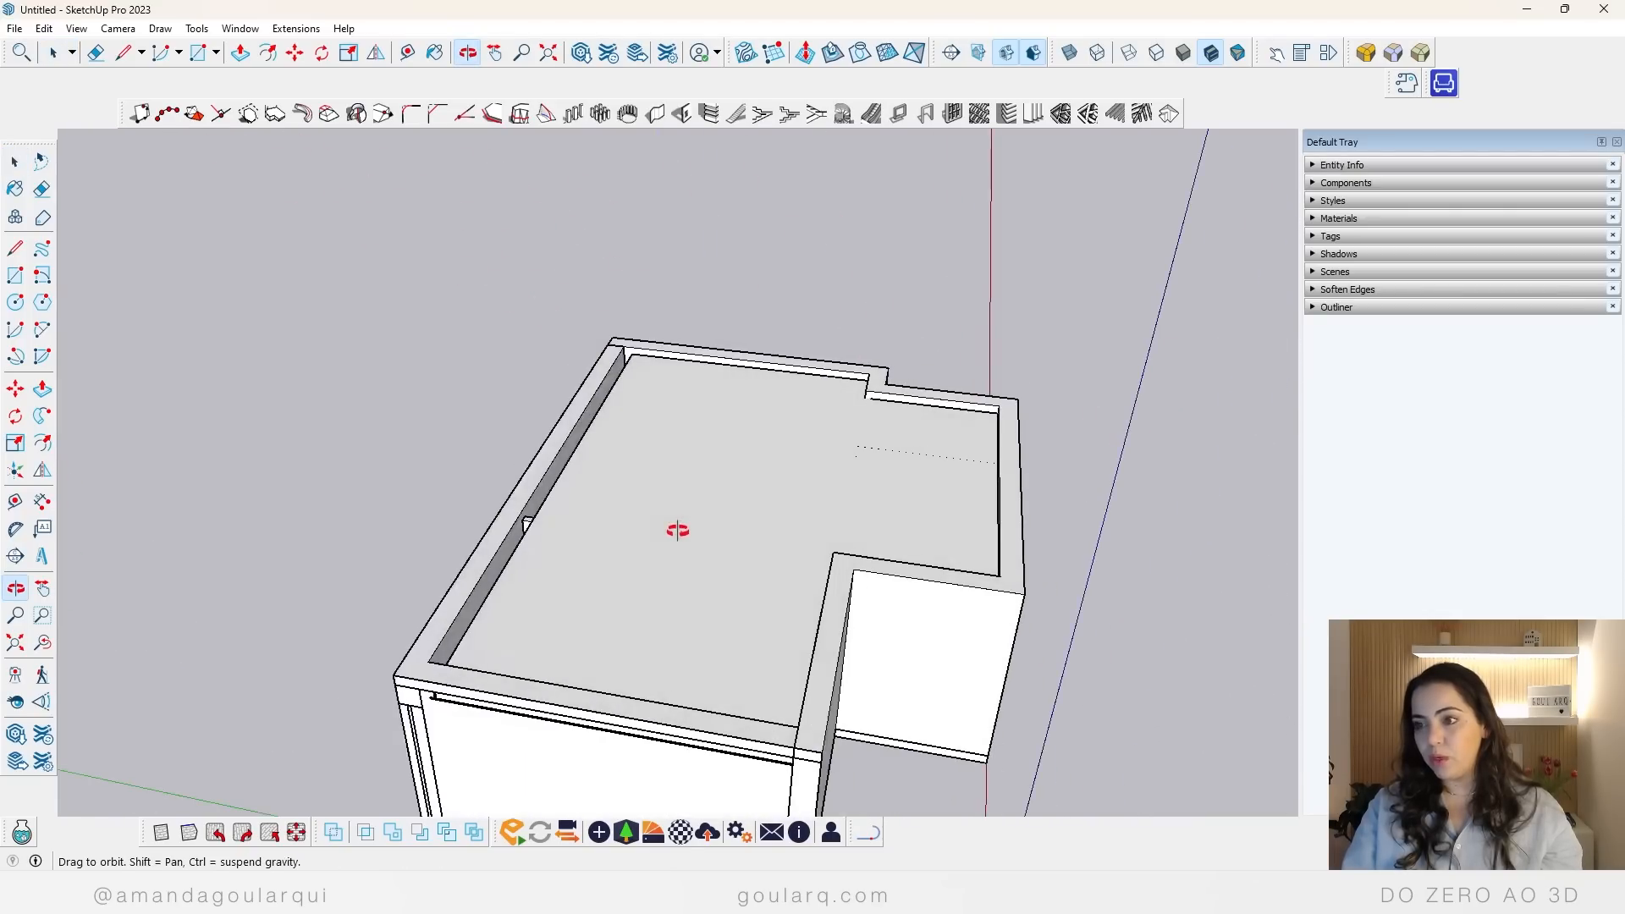
scroll(652, 410, up, 3)
scroll(652, 411, up, 4)
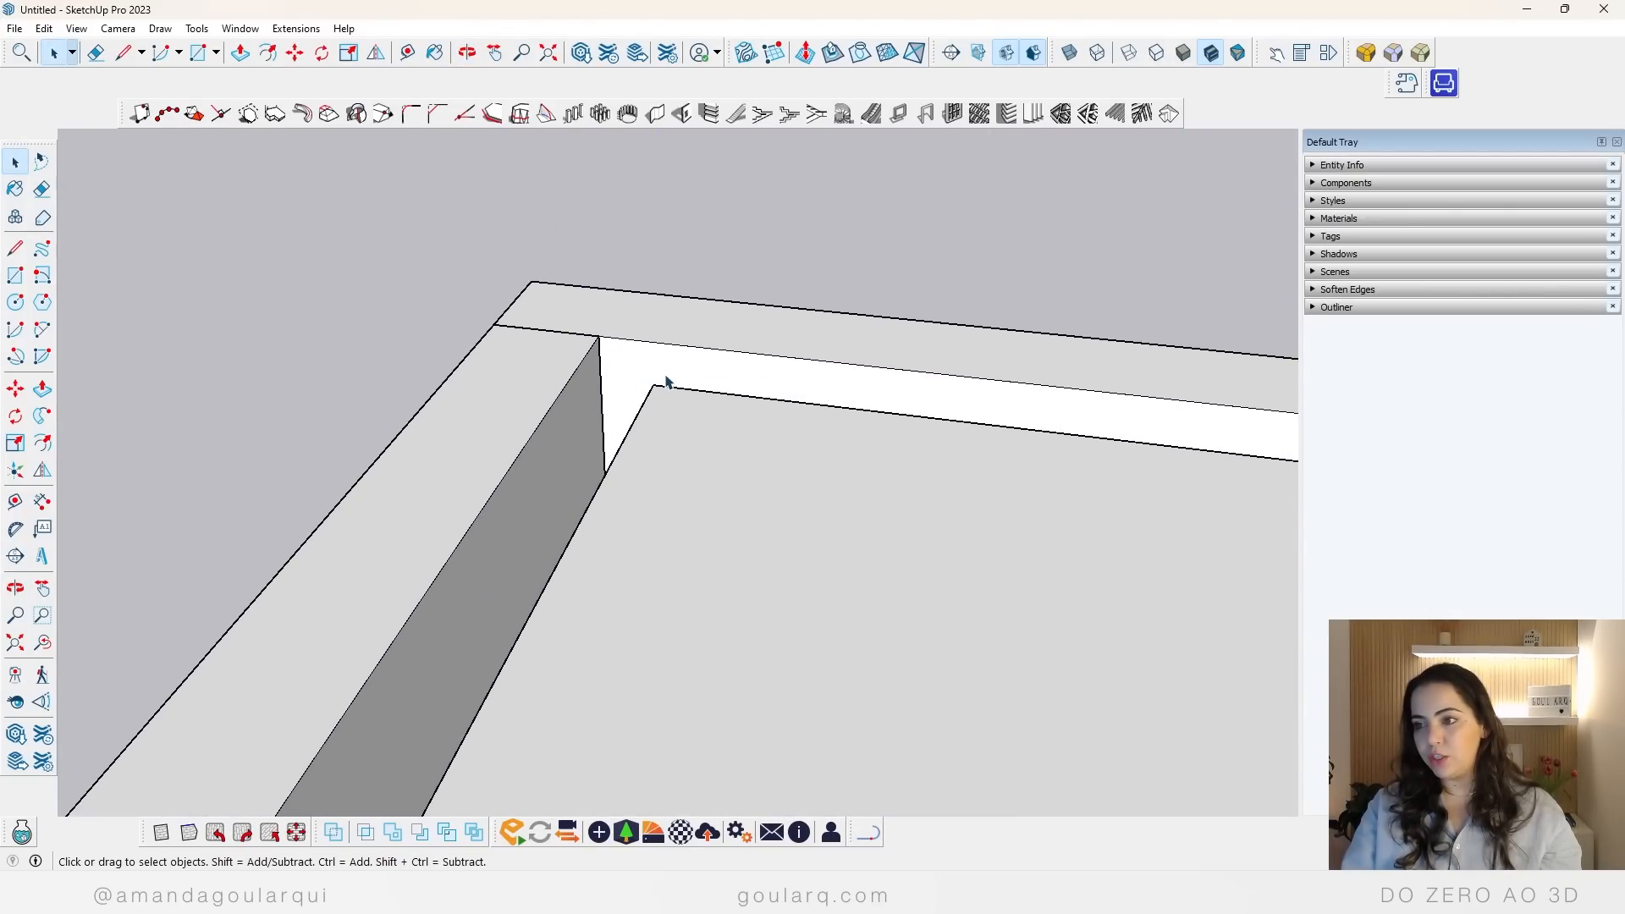
scroll(615, 352, down, 2)
scroll(615, 349, up, 3)
middle_drag(623, 356, 659, 368)
scroll(638, 358, down, 10)
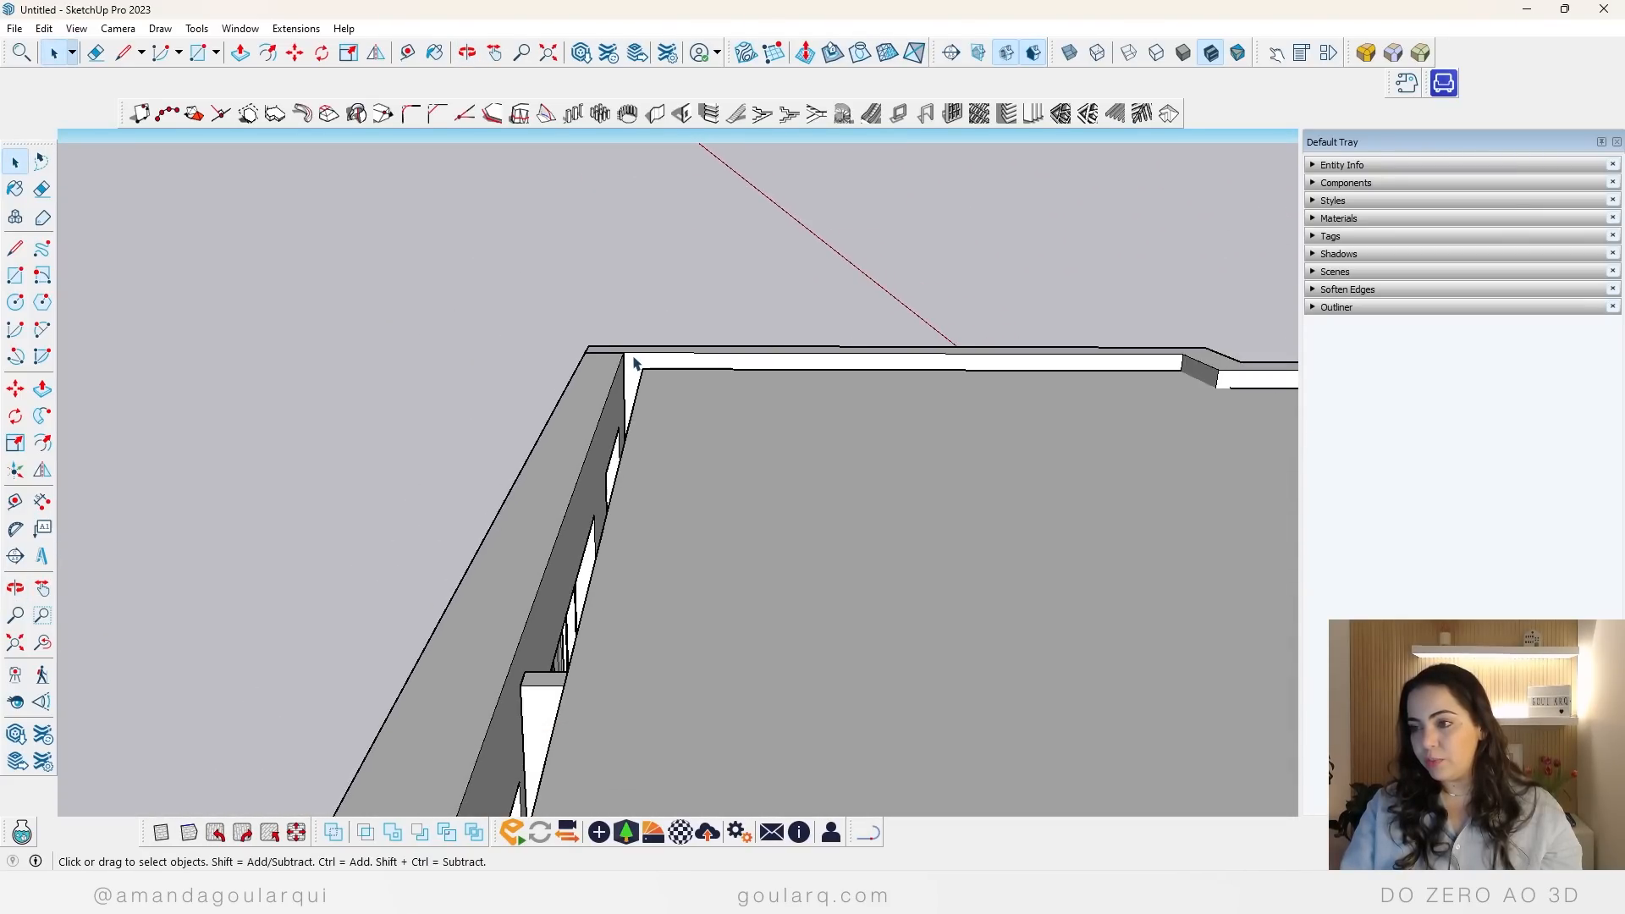
Step: Import the AG-TETO FALSO FECHAMENTO component and place it on top of the false ceiling near the windowed wall
click(23, 31)
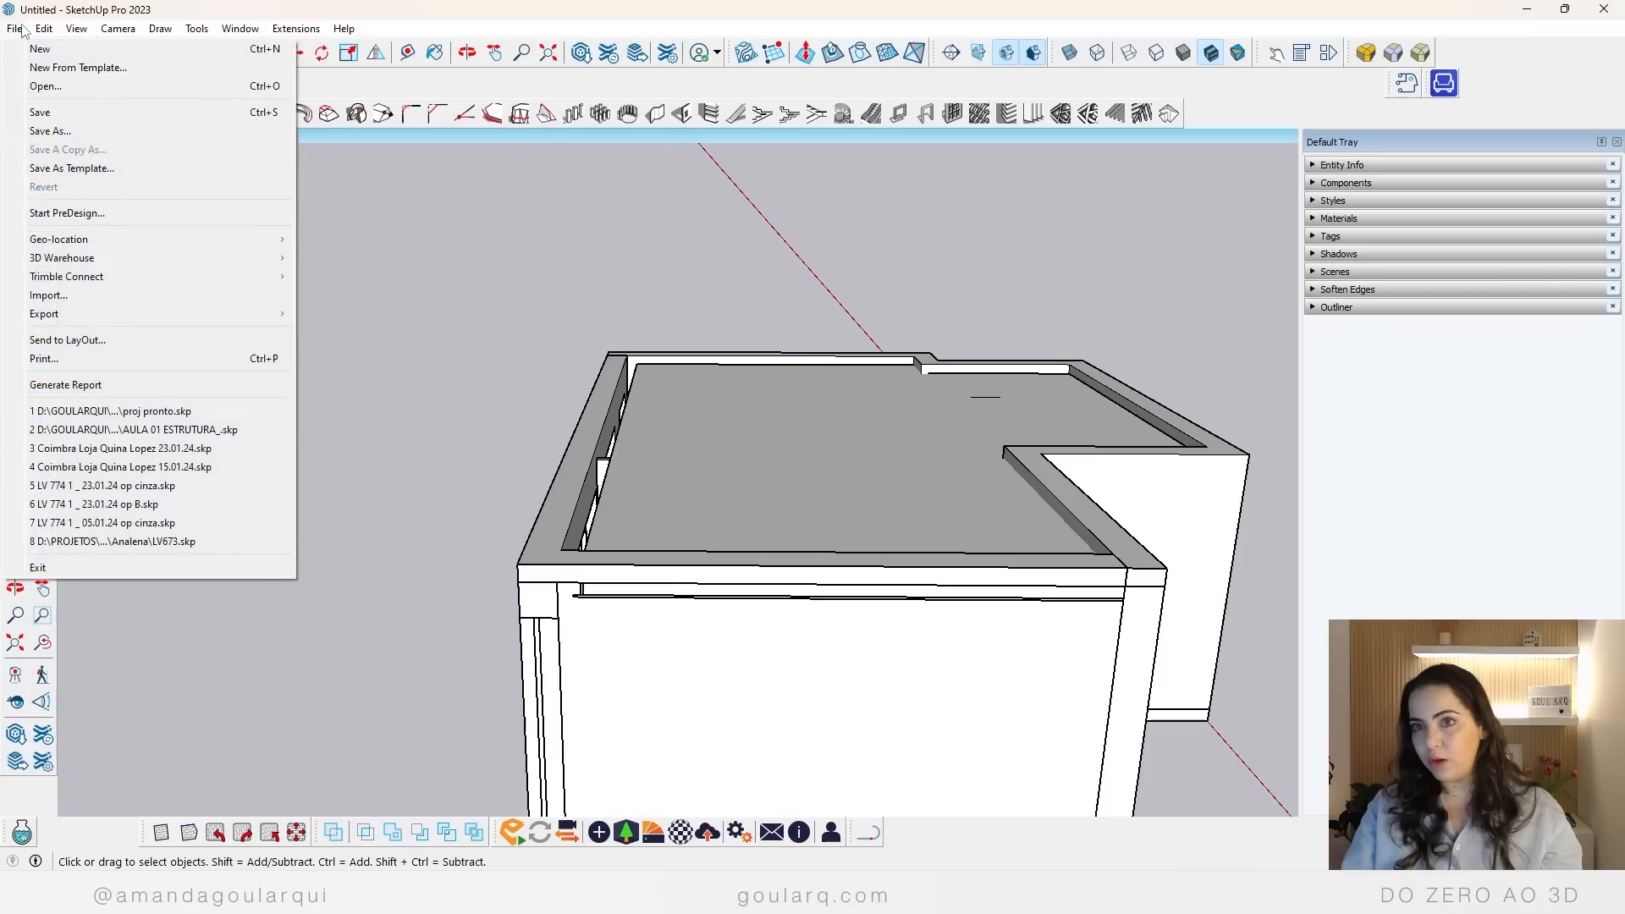
click(65, 297)
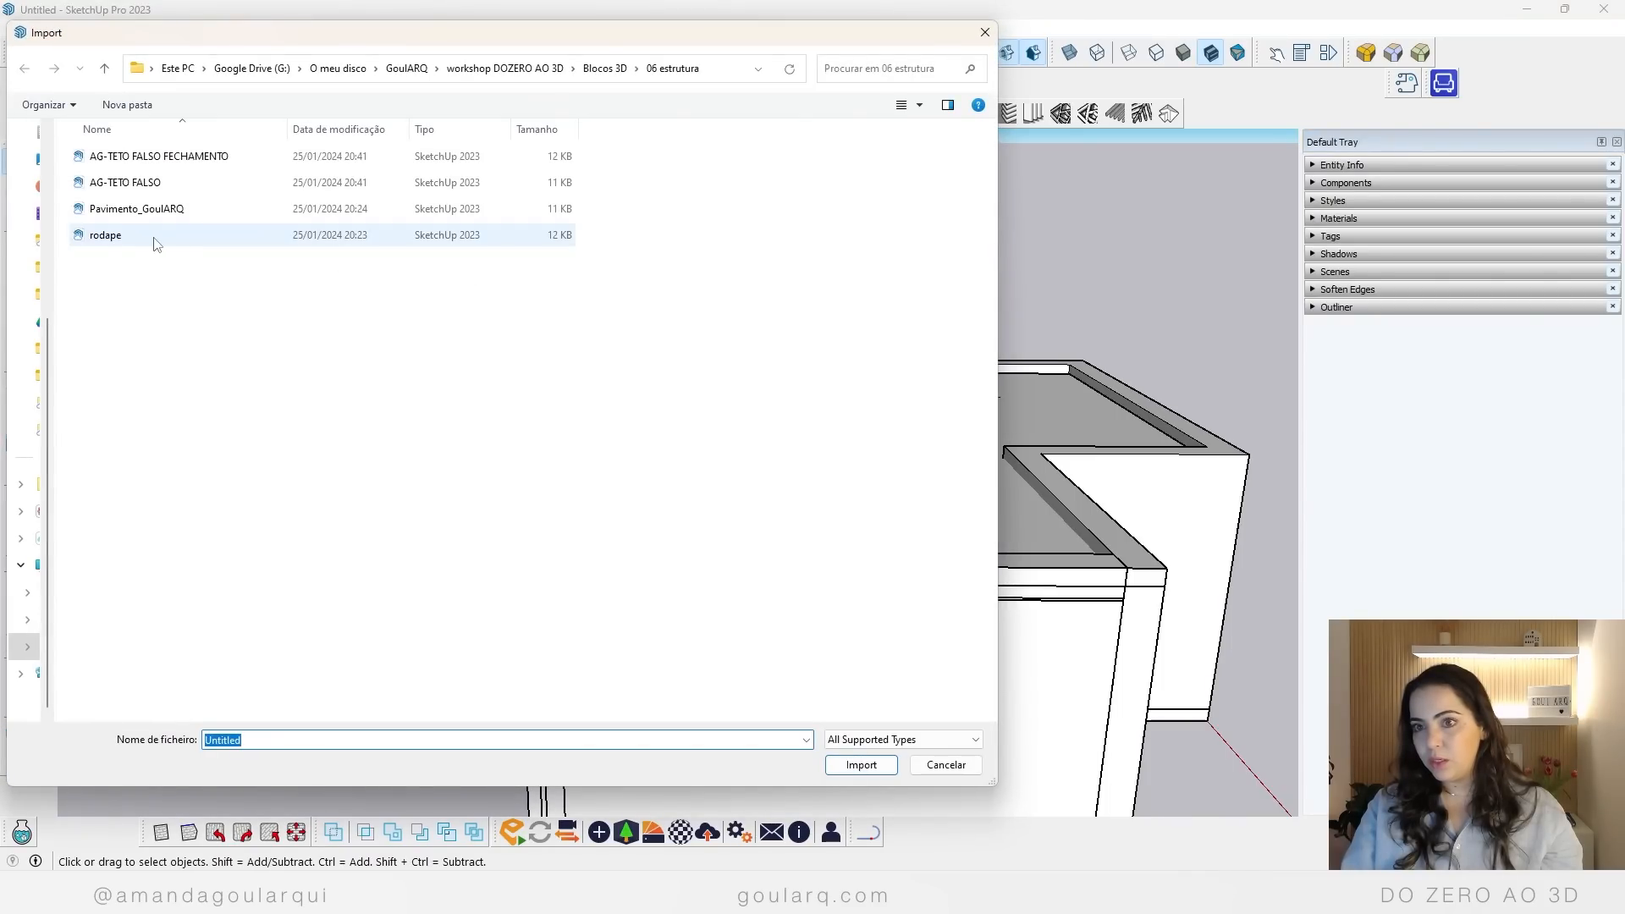
click(143, 156)
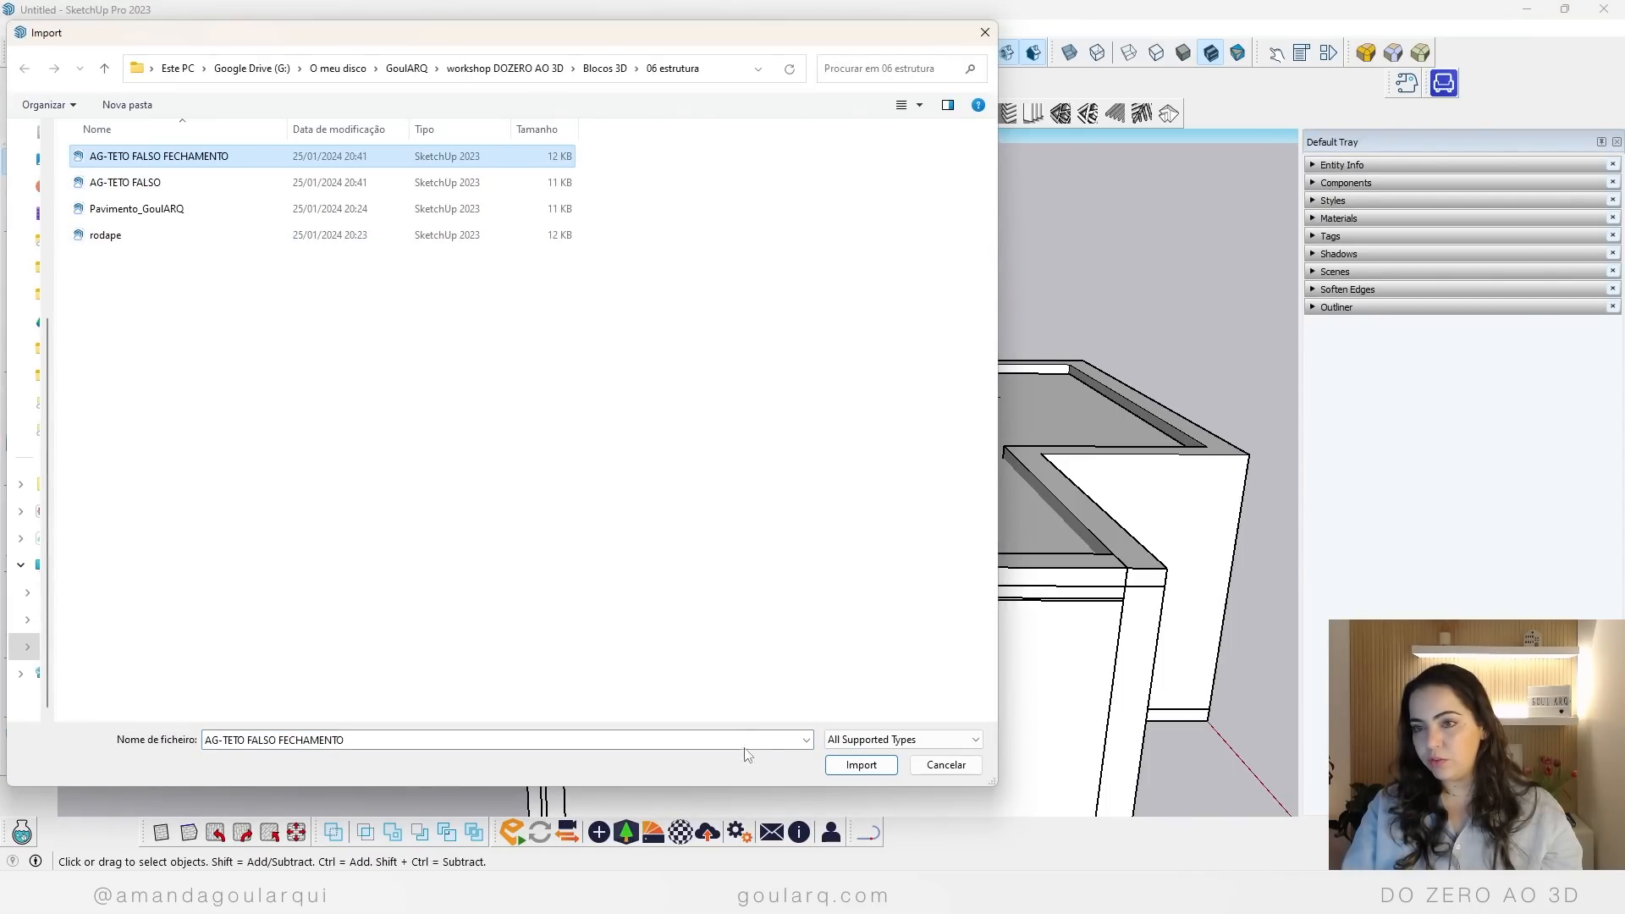
click(860, 764)
scroll(690, 420, up, 5)
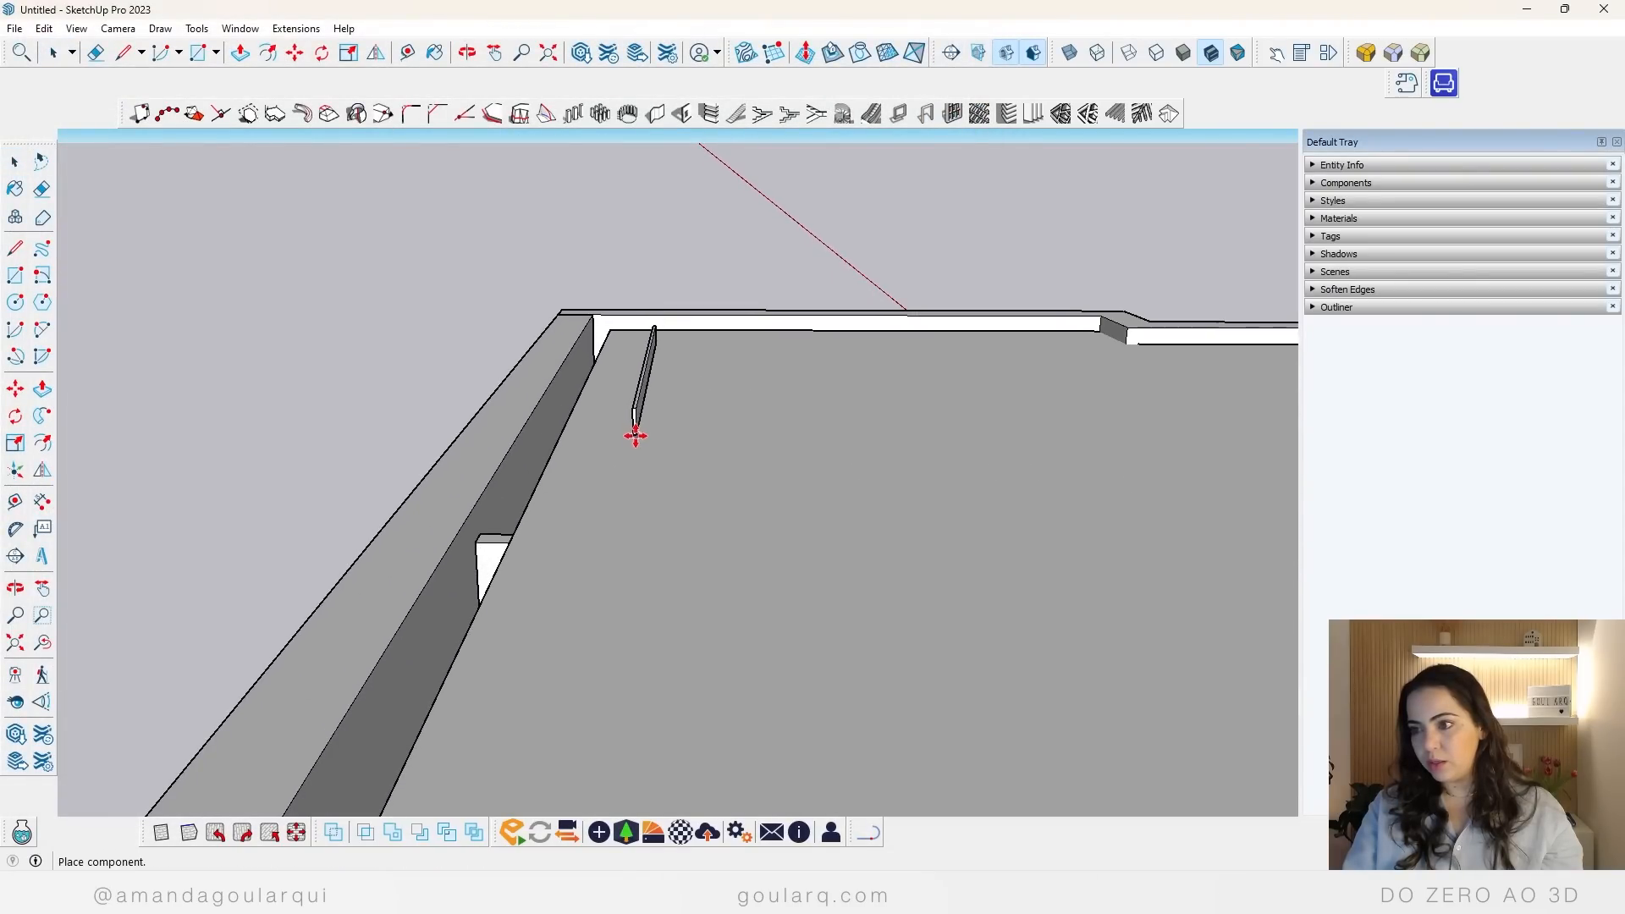
middle_drag(635, 432, 544, 406)
scroll(593, 373, up, 4)
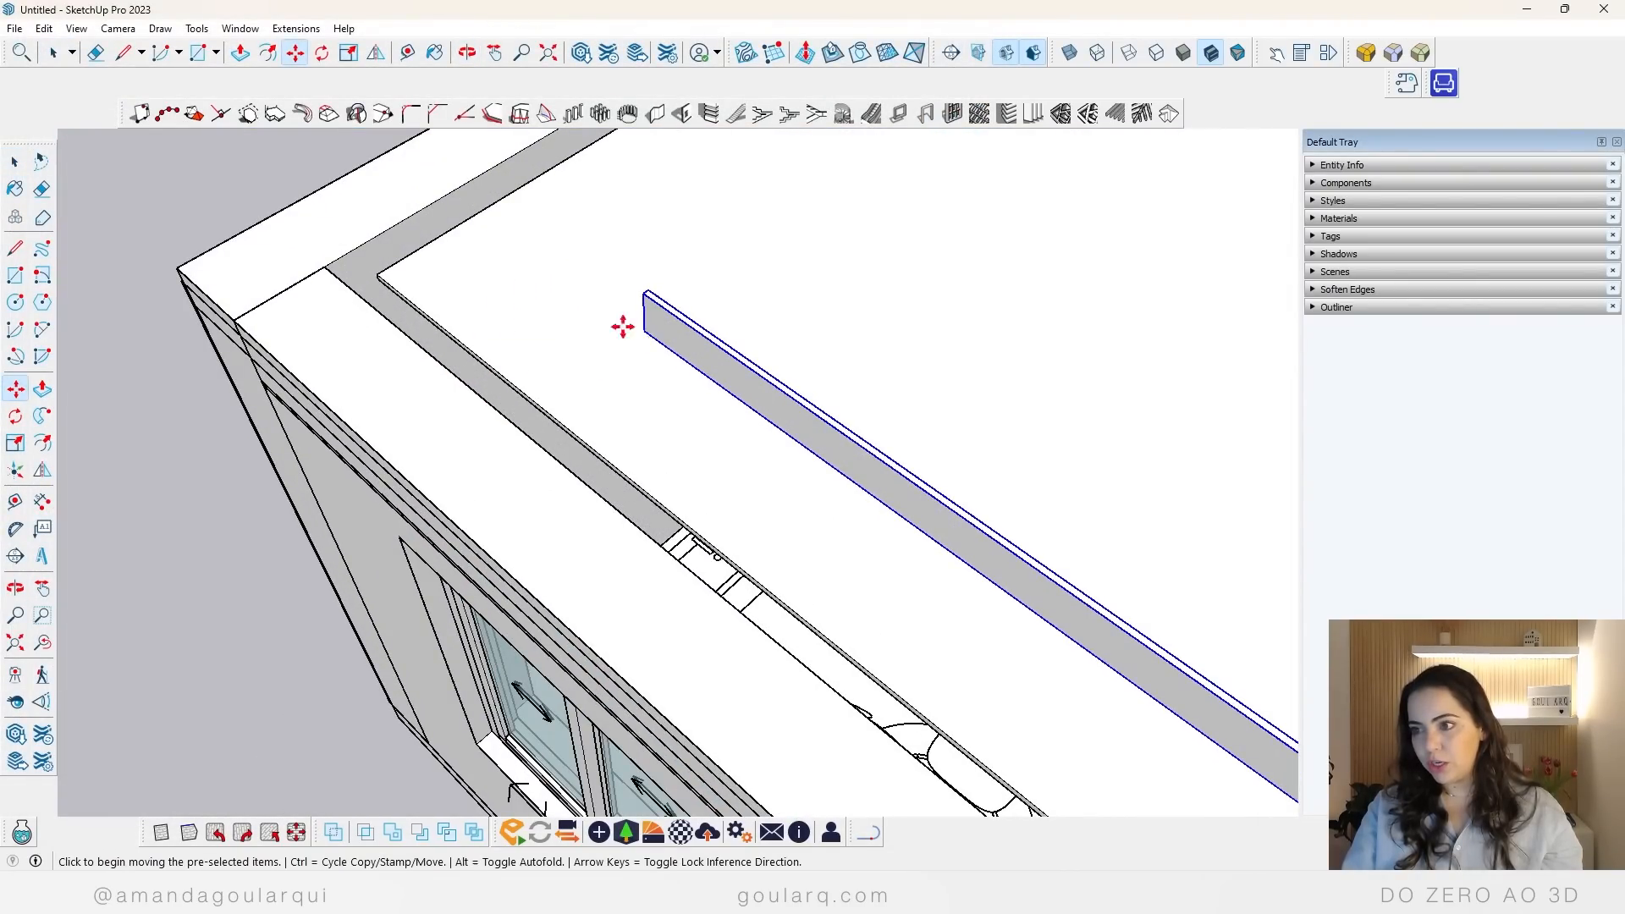
Step: Move the closure panel against the end wall and shift it along the ceiling's short edge towards the curtain gap
click(623, 327)
scroll(406, 247, down, 5)
click(412, 254)
scroll(439, 279, up, 5)
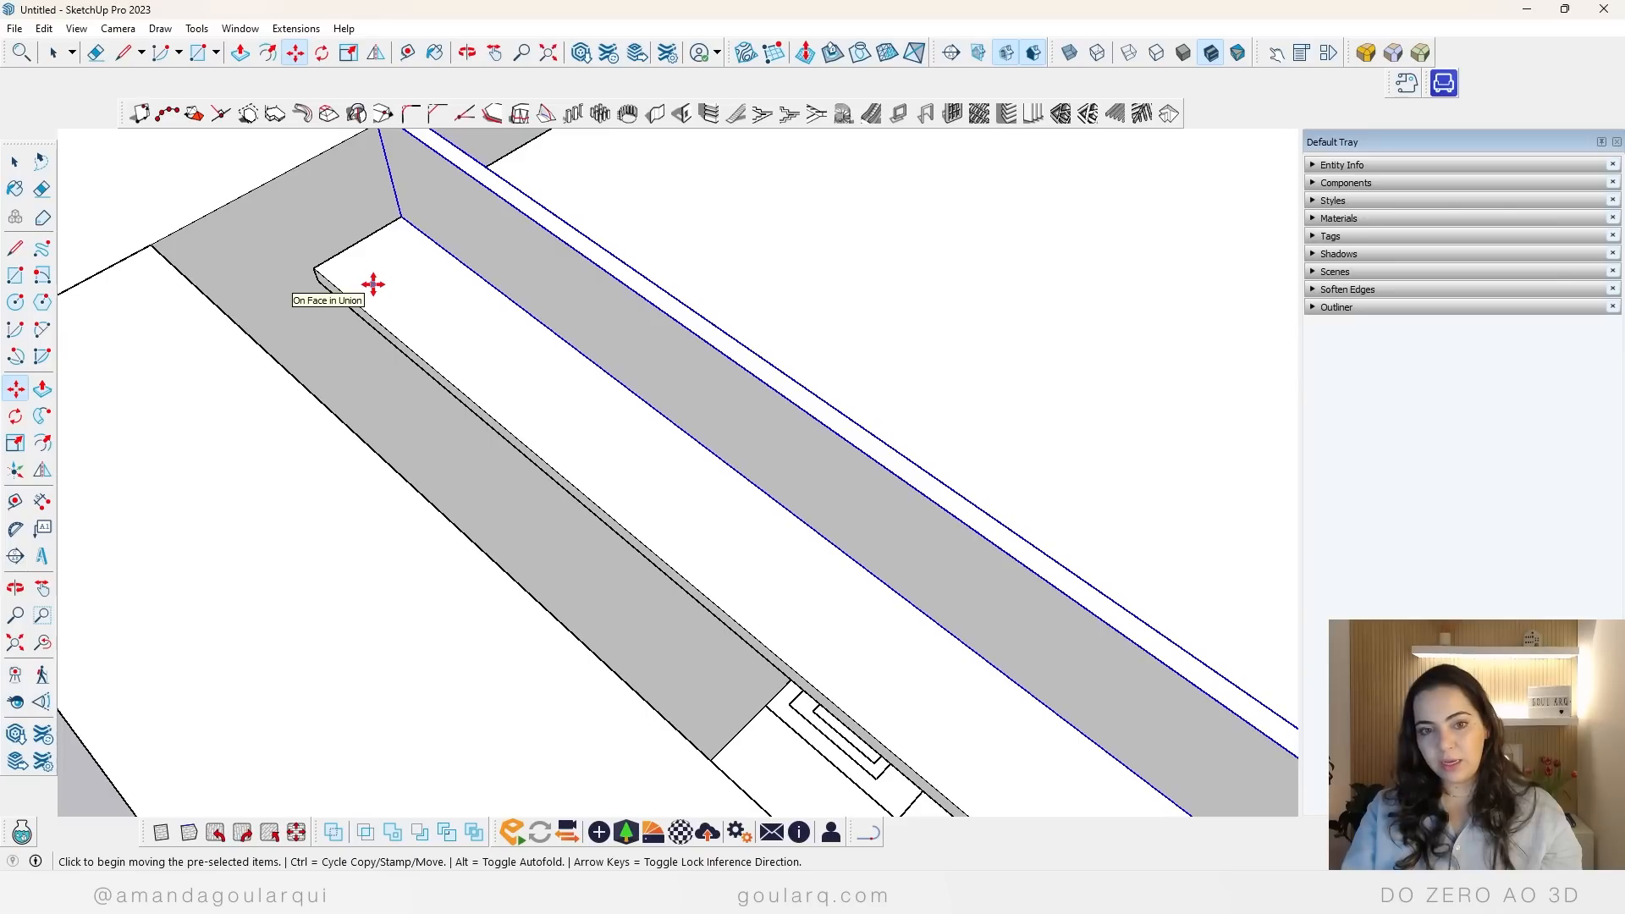
click(397, 223)
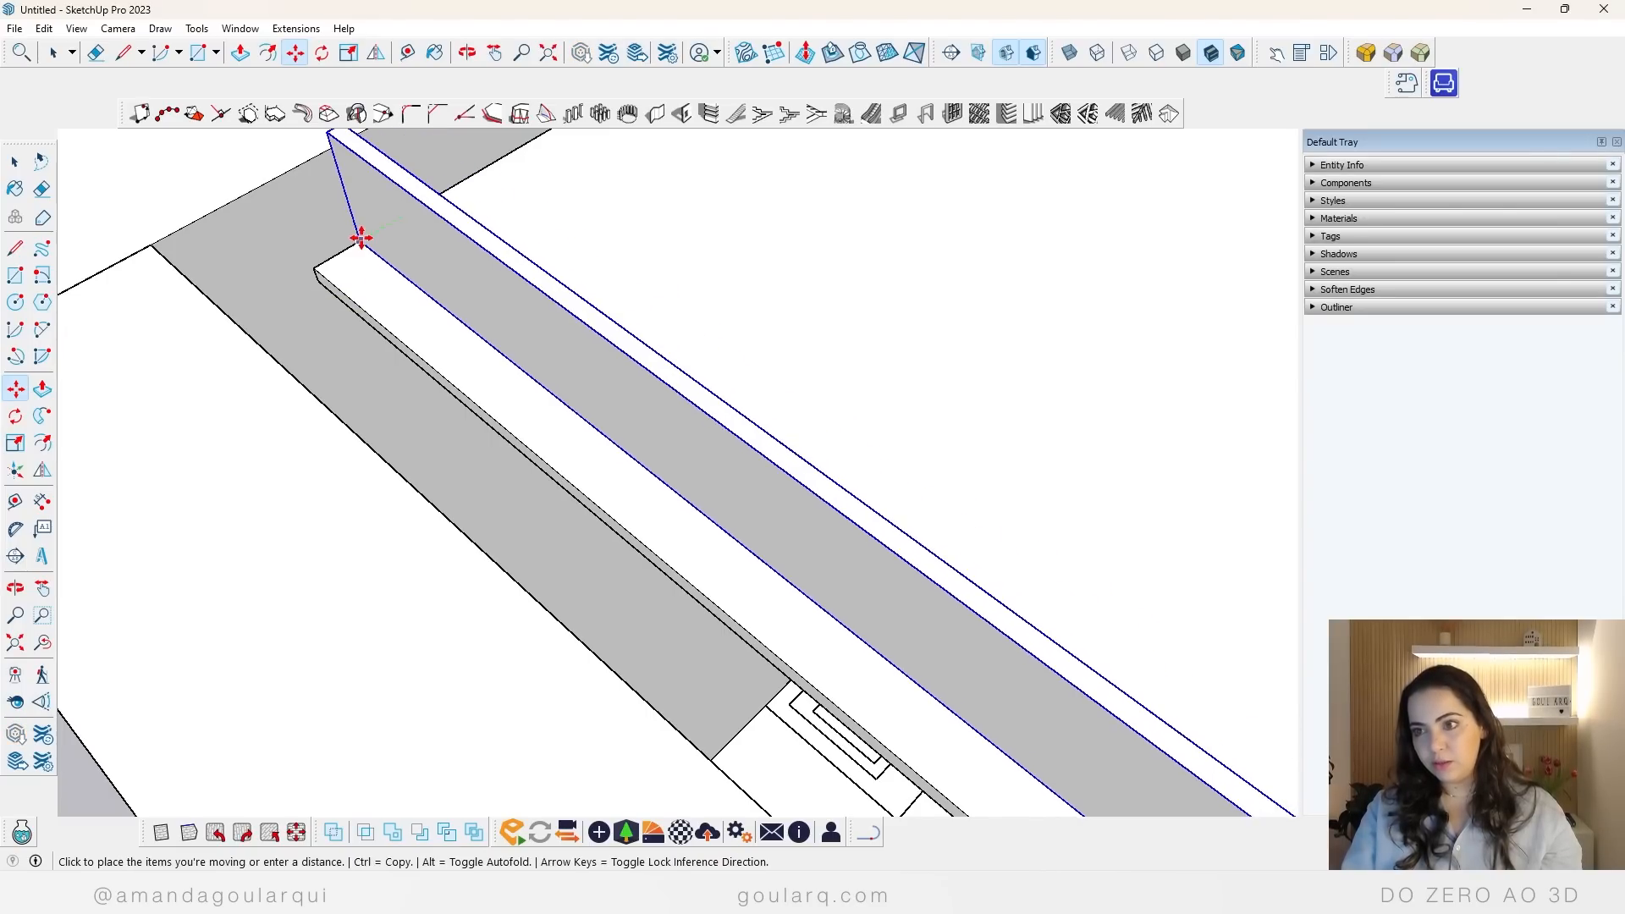
click(359, 239)
scroll(416, 288, down, 3)
scroll(416, 288, down, 2)
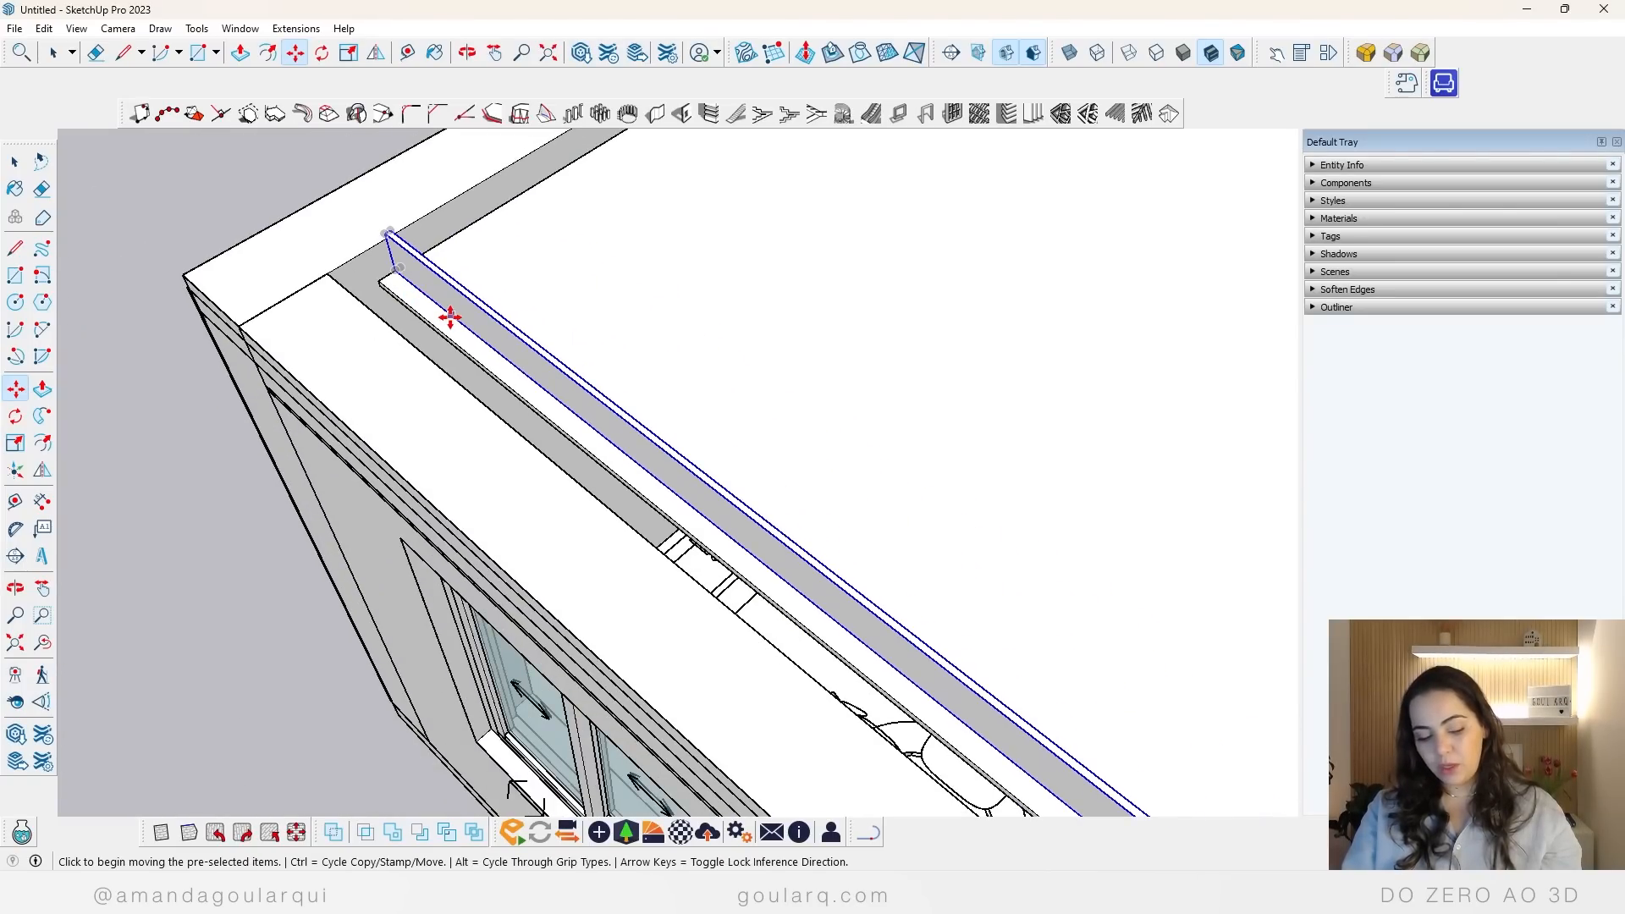
Step: Scale the closure panel vertically so its height matches the top of the surrounding wall
key(s)
click(729, 511)
scroll(729, 517, up, 3)
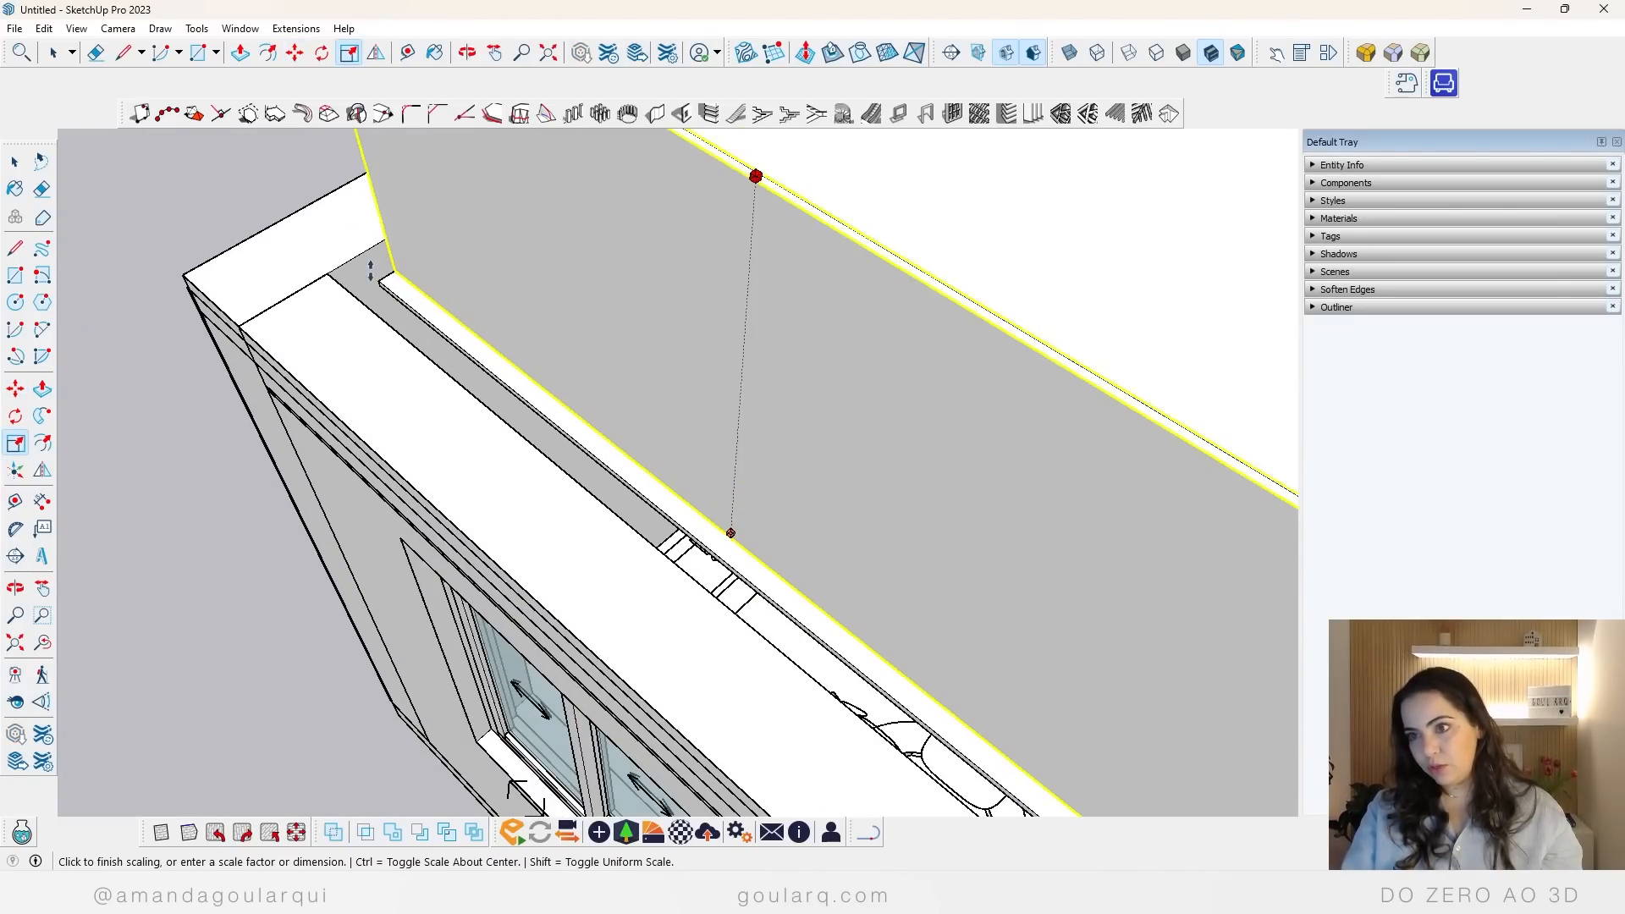
click(364, 248)
scroll(364, 247, down, 3)
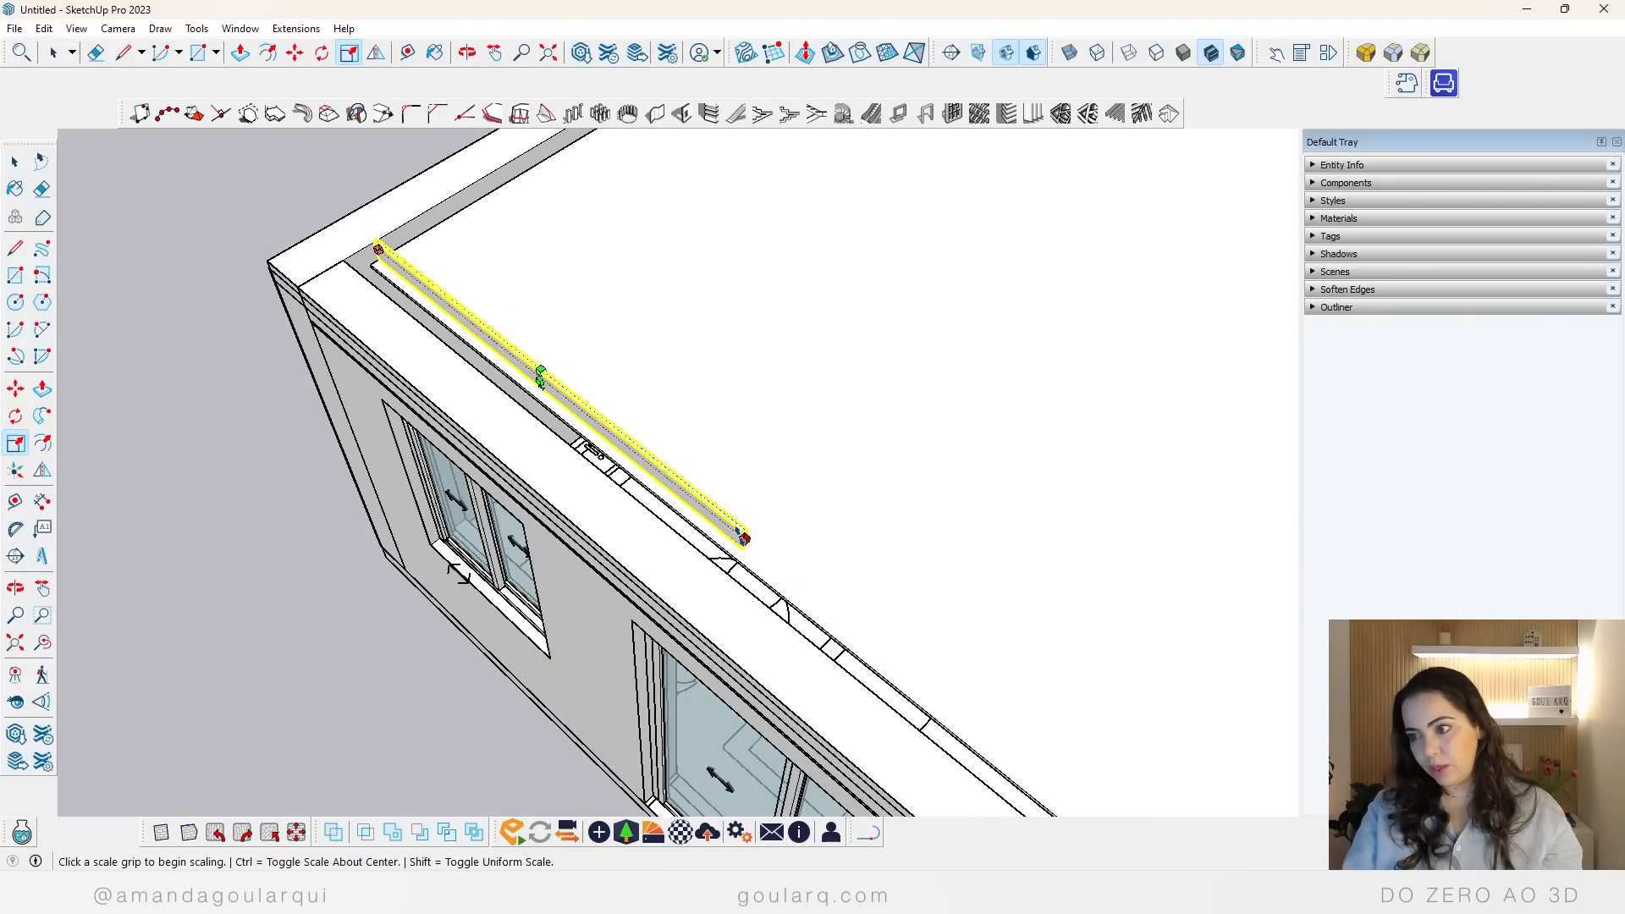
Step: Stretch the closure panel along the windowed wall until it reaches the opposite end wall, and check both ends
click(743, 539)
scroll(728, 487, down, 4)
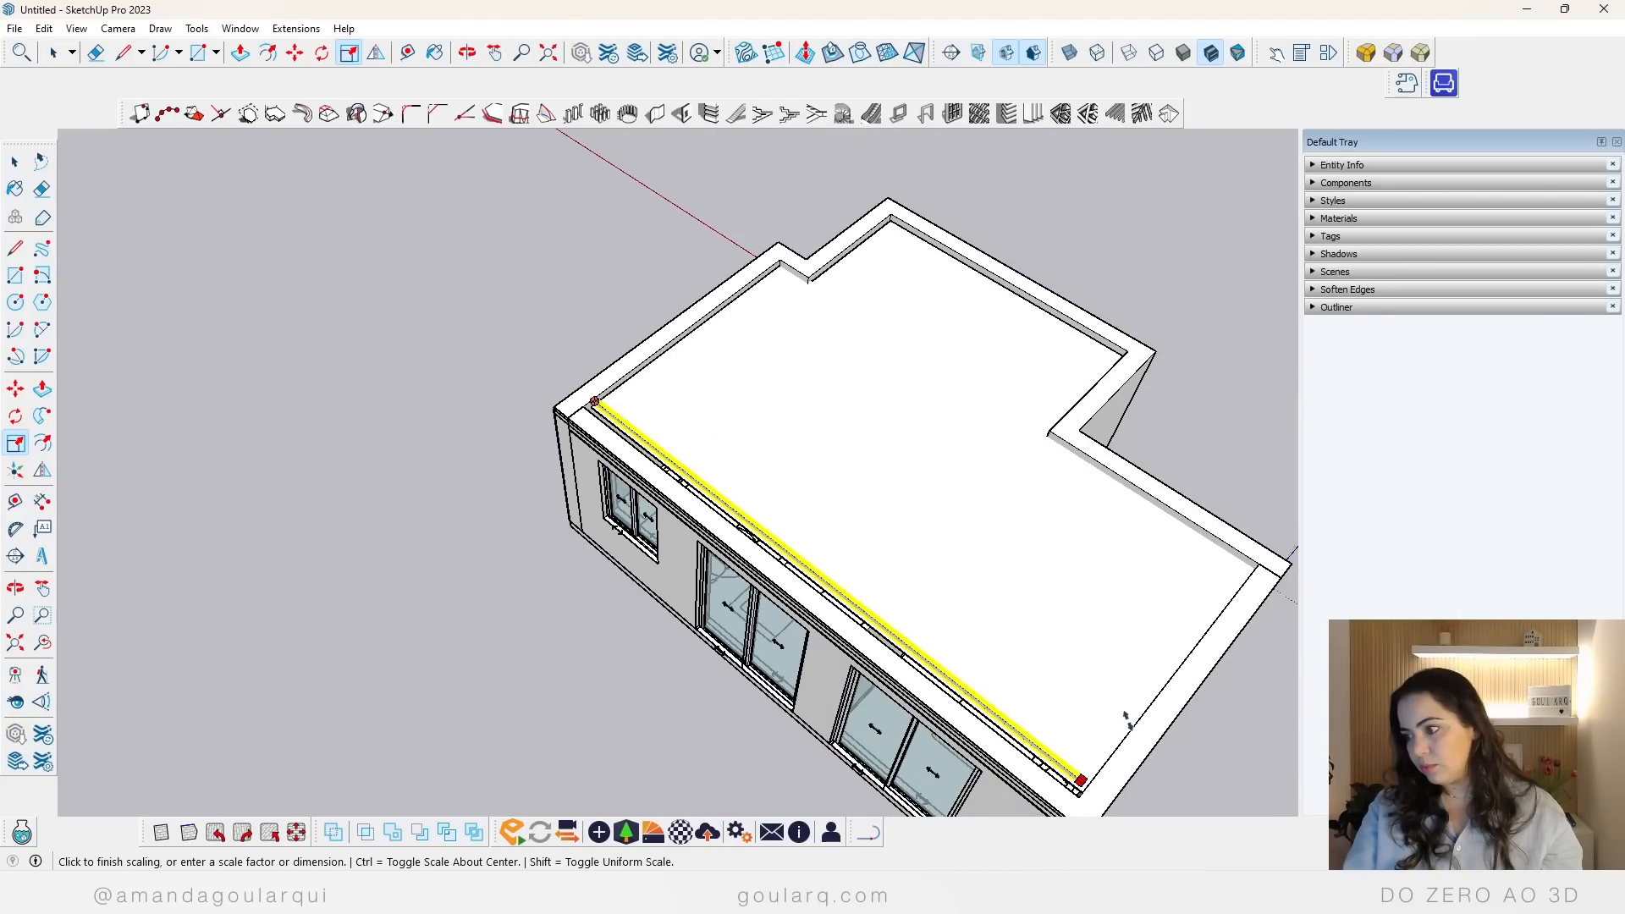
click(1133, 726)
middle_drag(1133, 725, 509, 401)
scroll(611, 345, up, 4)
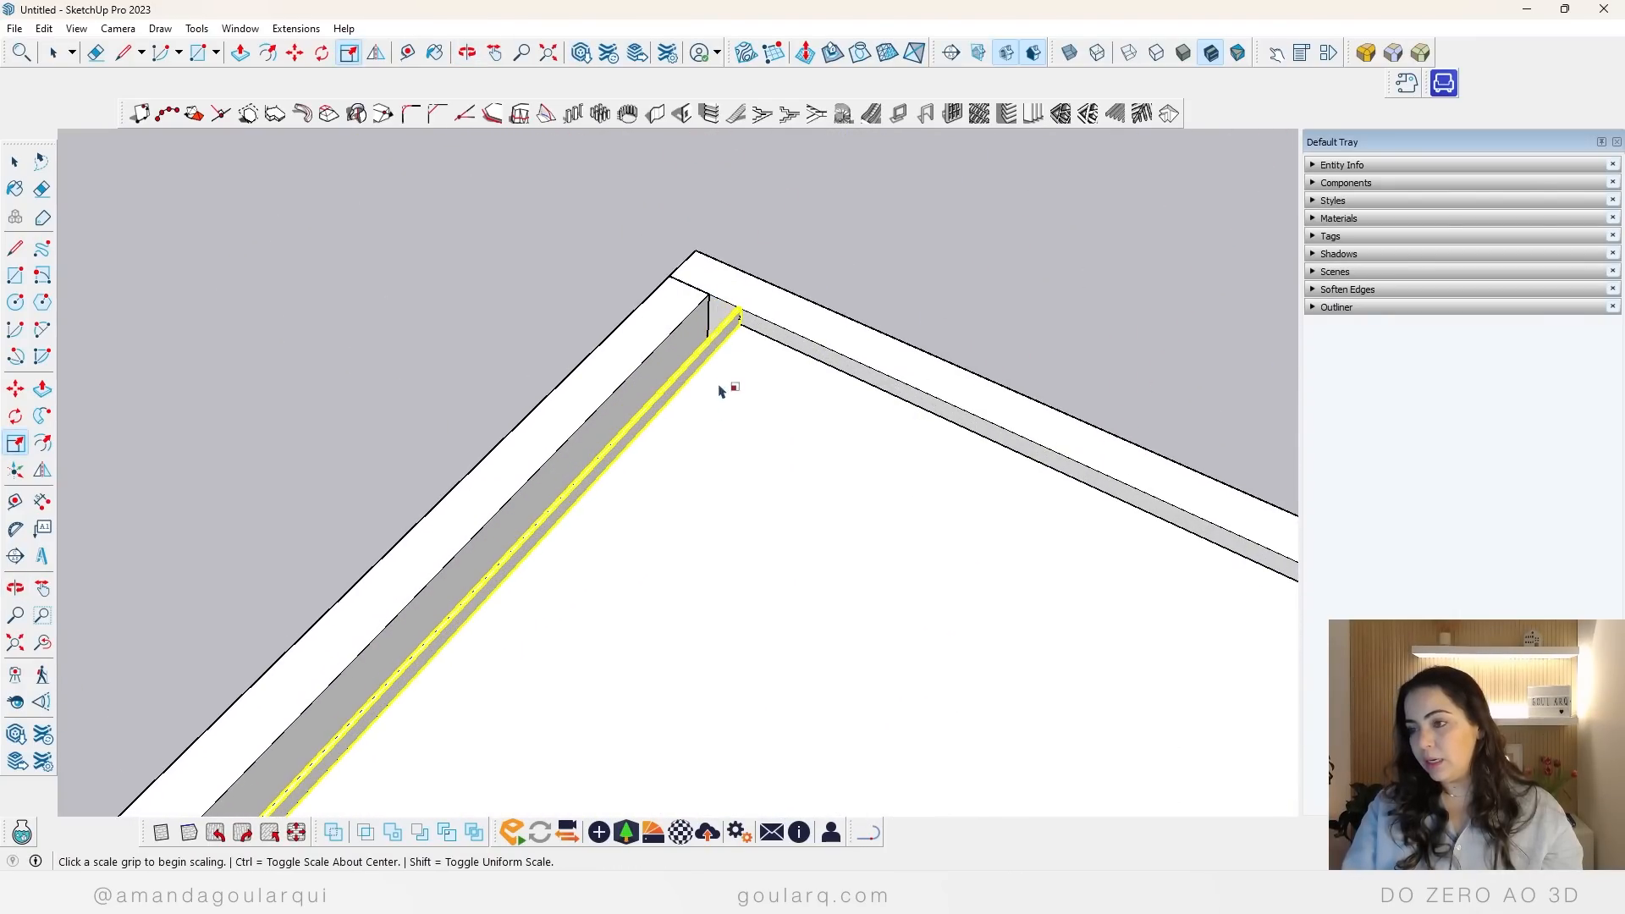
middle_drag(718, 391, 1101, 576)
scroll(749, 563, up, 8)
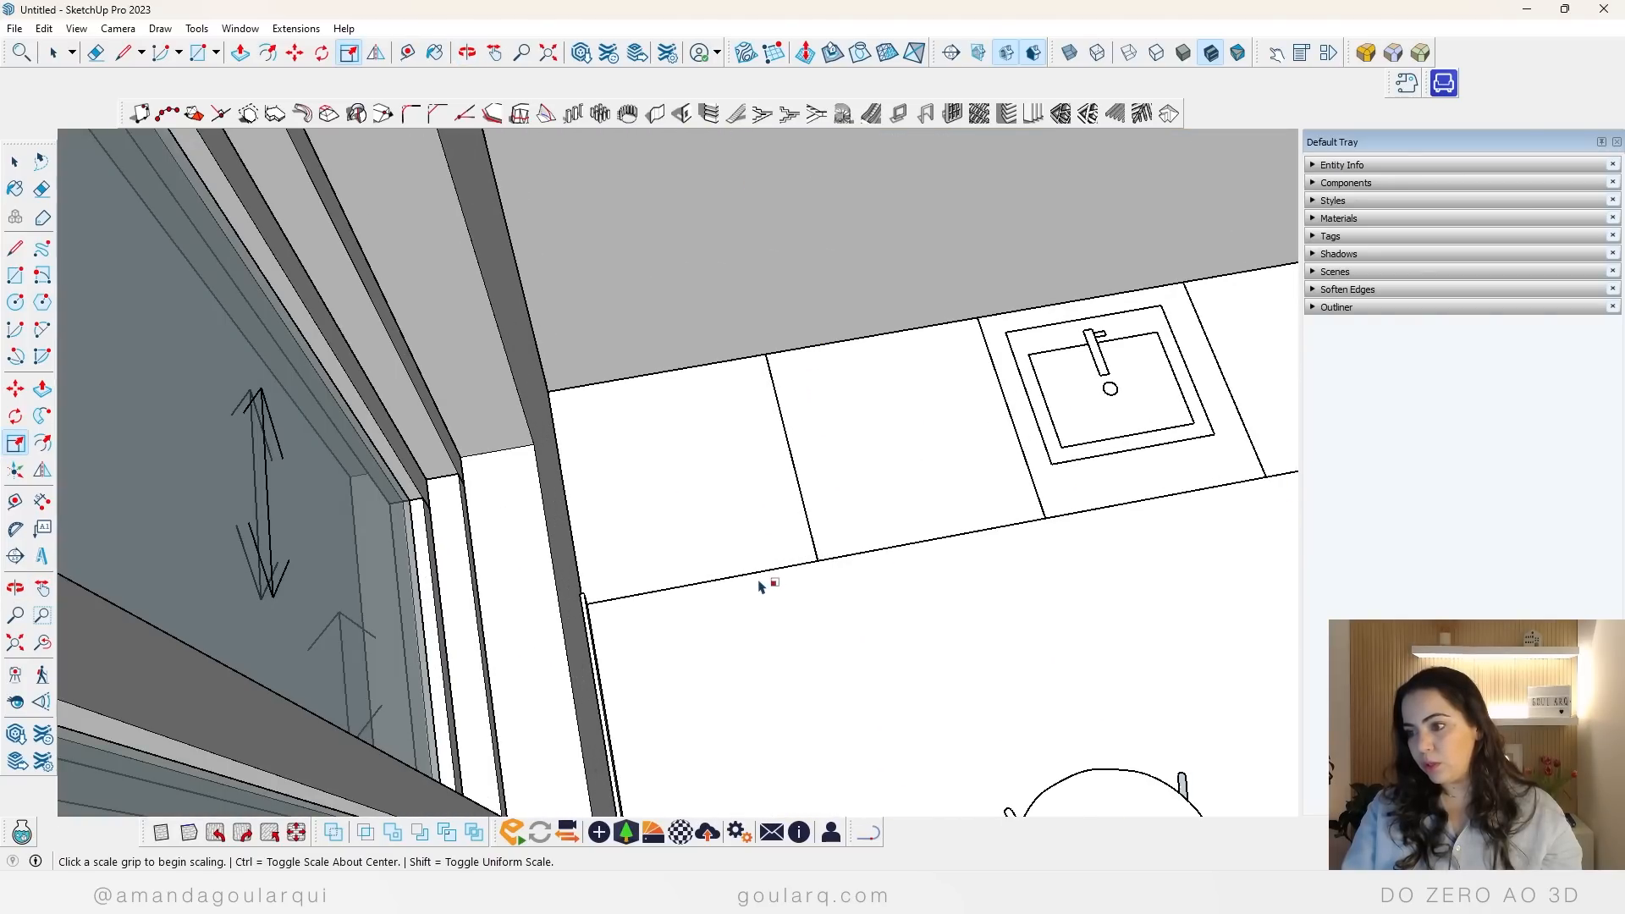
scroll(654, 569, down, 6)
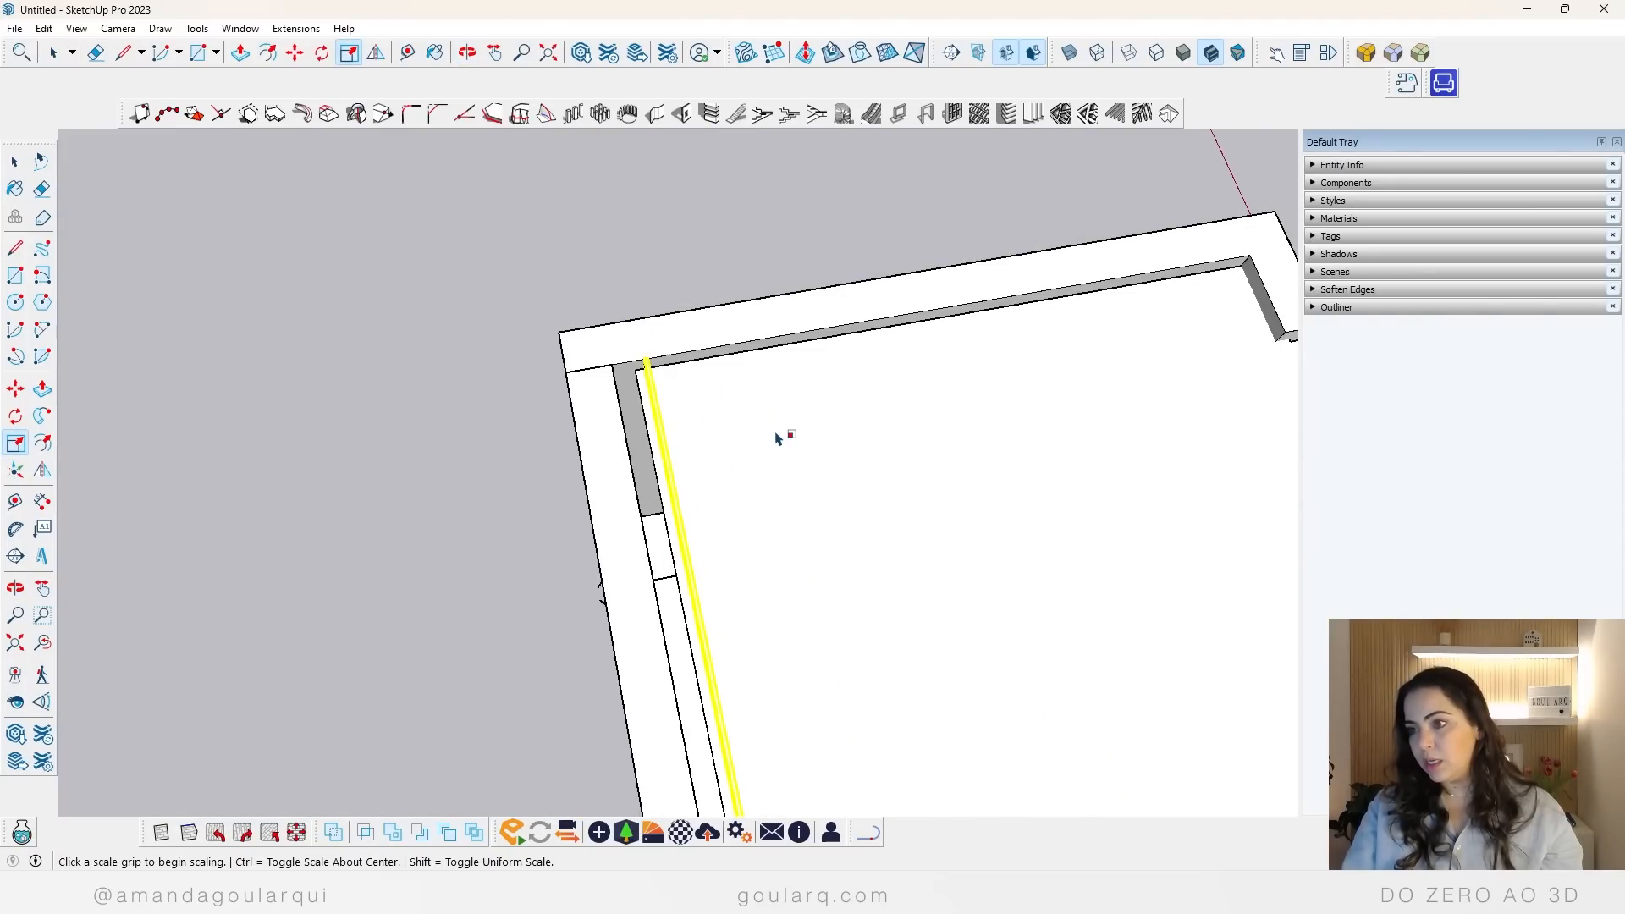
Step: Select the merged false ceiling and open it for editing near the curtain gap's corner
key(space)
middle_drag(699, 419, 804, 375)
scroll(804, 375, up, 2)
scroll(660, 327, up, 2)
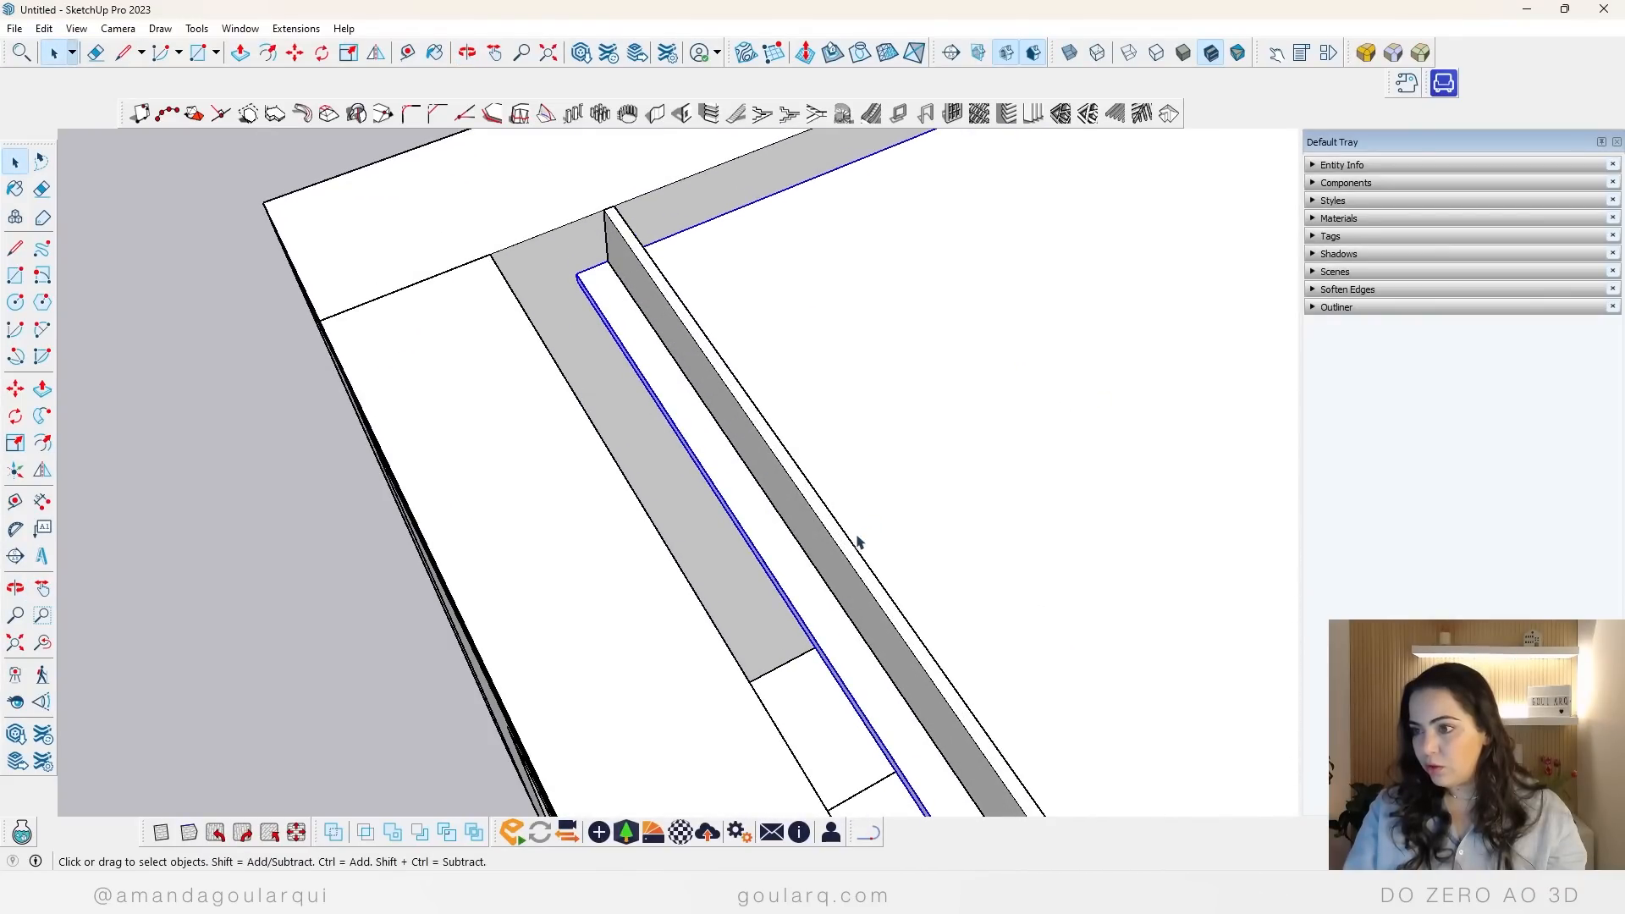
scroll(855, 544, up, 2)
scroll(669, 429, up, 2)
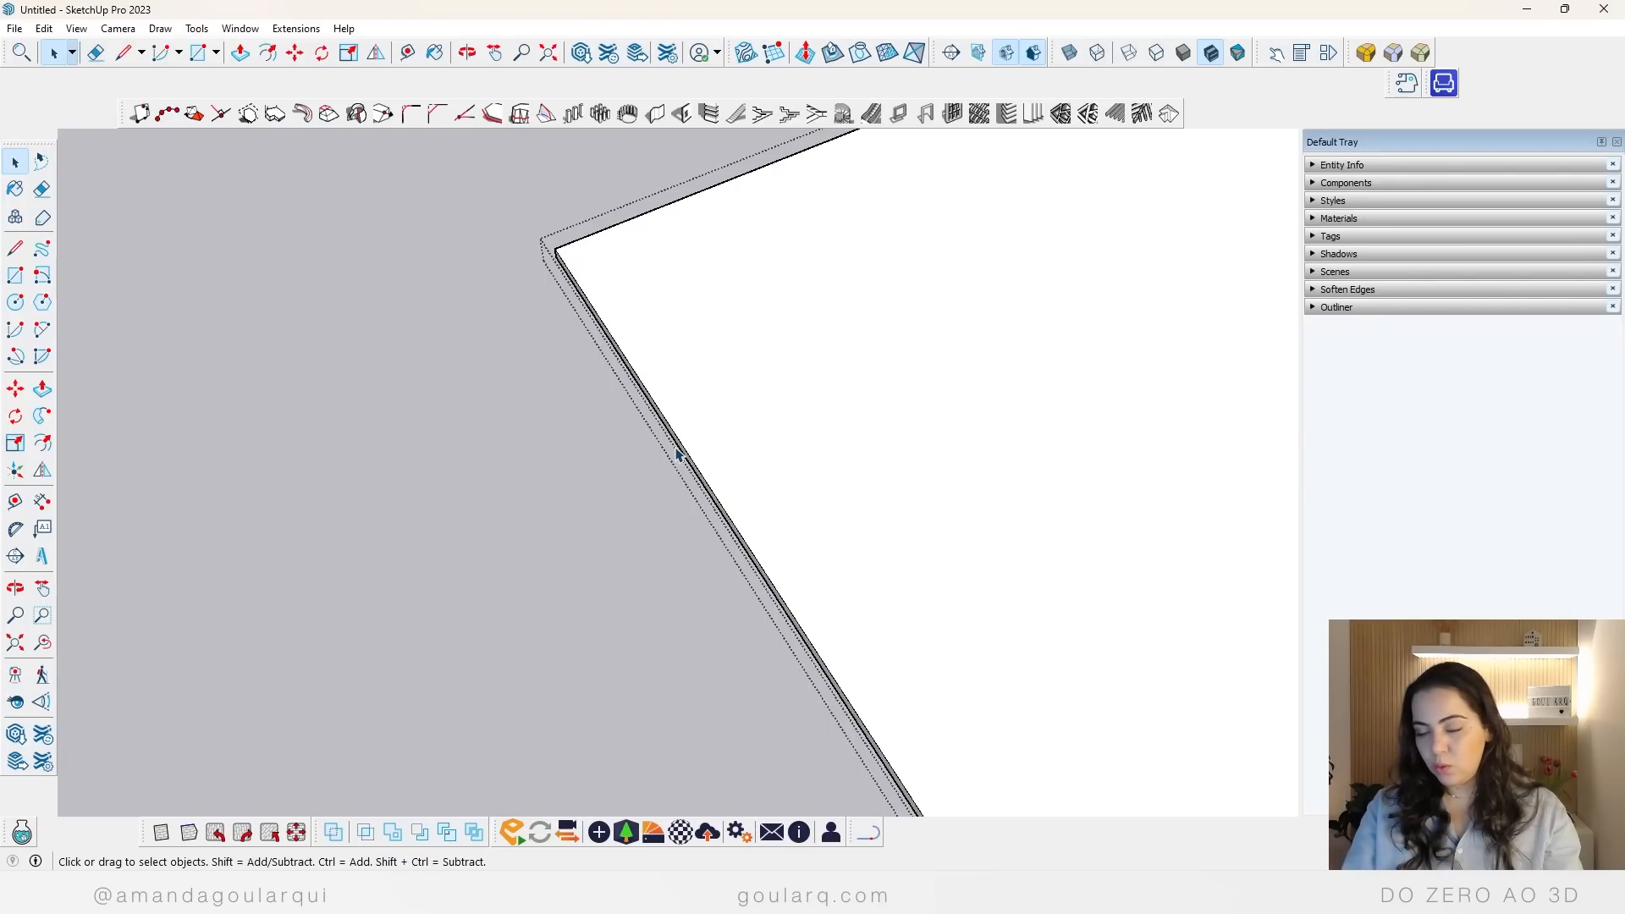
Step: Draw a short vertical line across the ceiling's thin edge face along the curtain gap, a little away from the corner
key(l)
scroll(662, 405, down, 4)
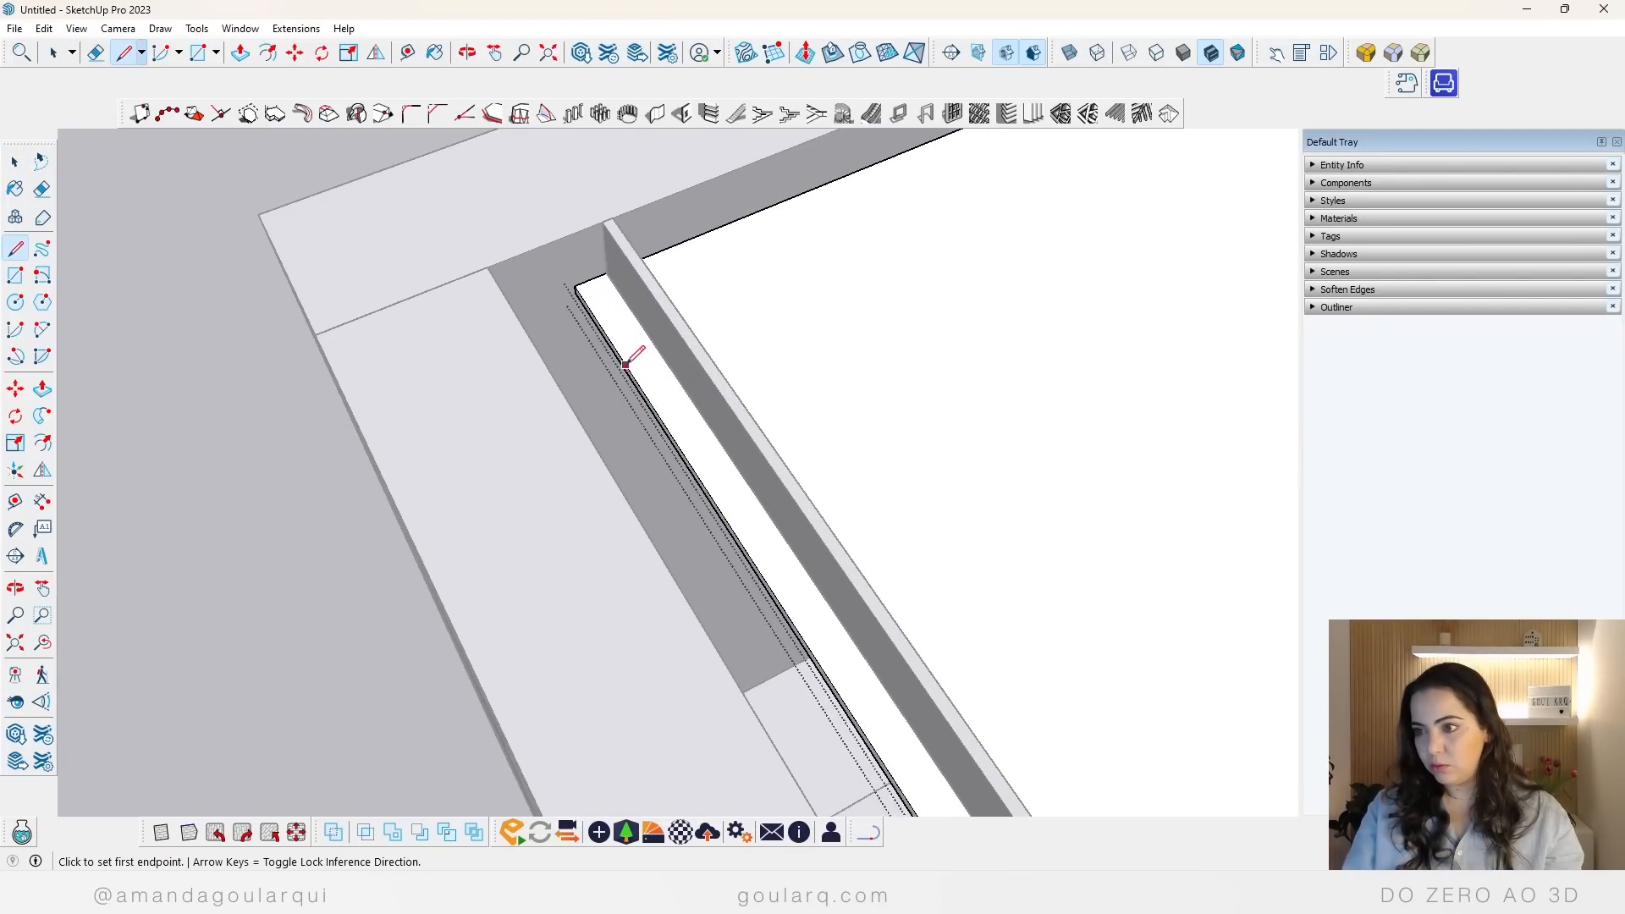
mouse_move(625, 363)
middle_down()
mouse_move(725, 500)
mouse_move(943, 617)
mouse_move(758, 555)
middle_up()
click(506, 253)
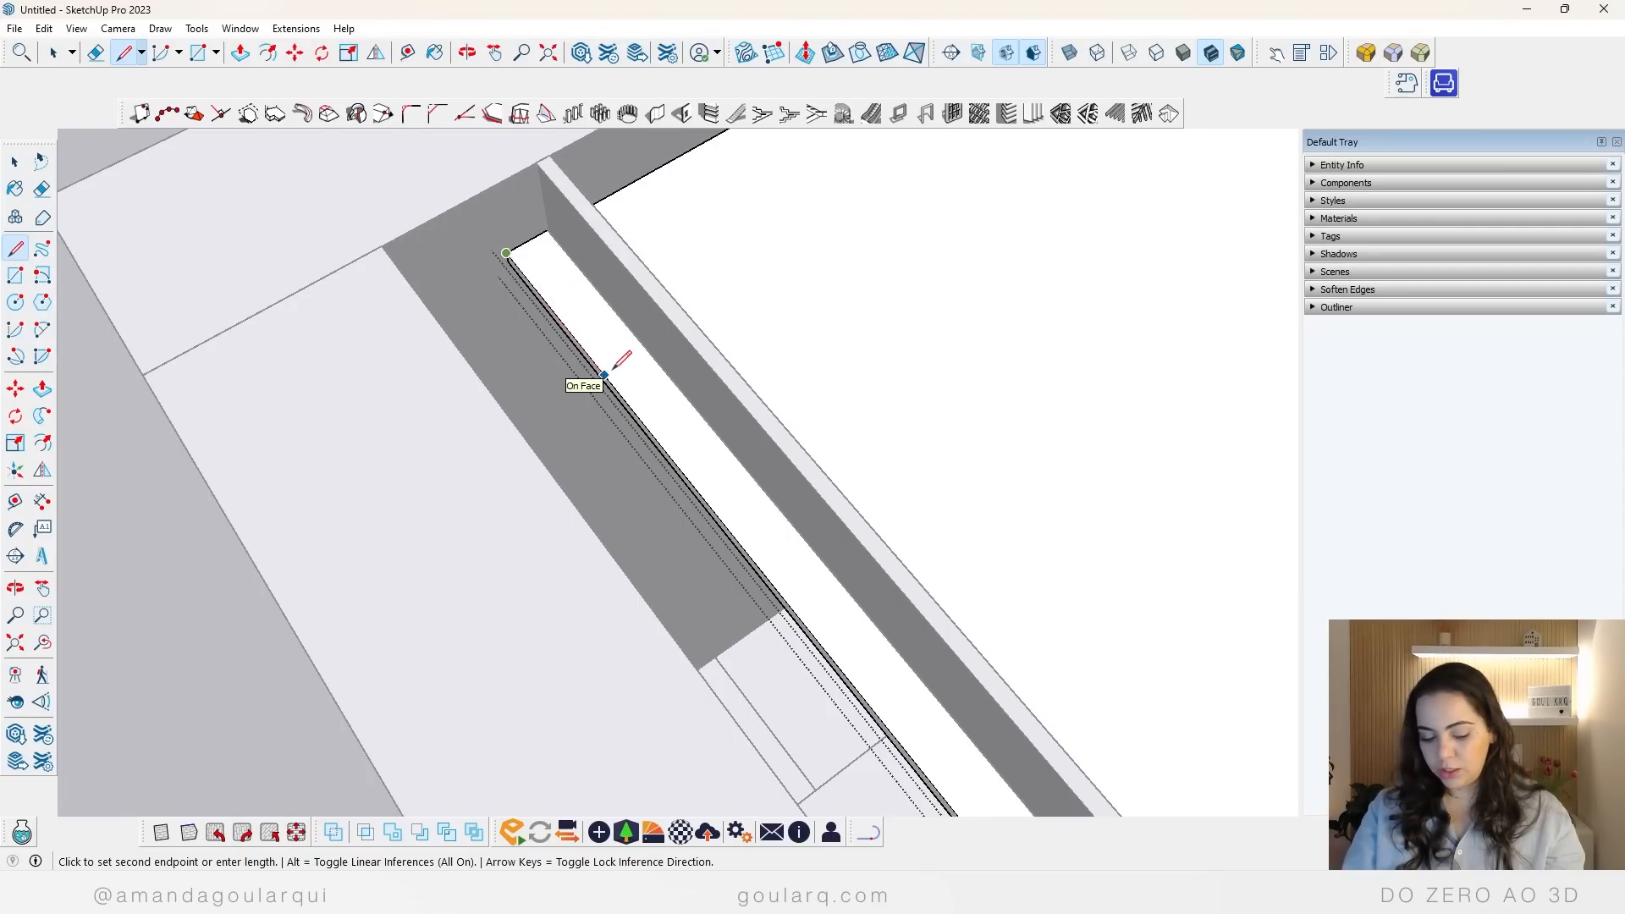
key(Escape)
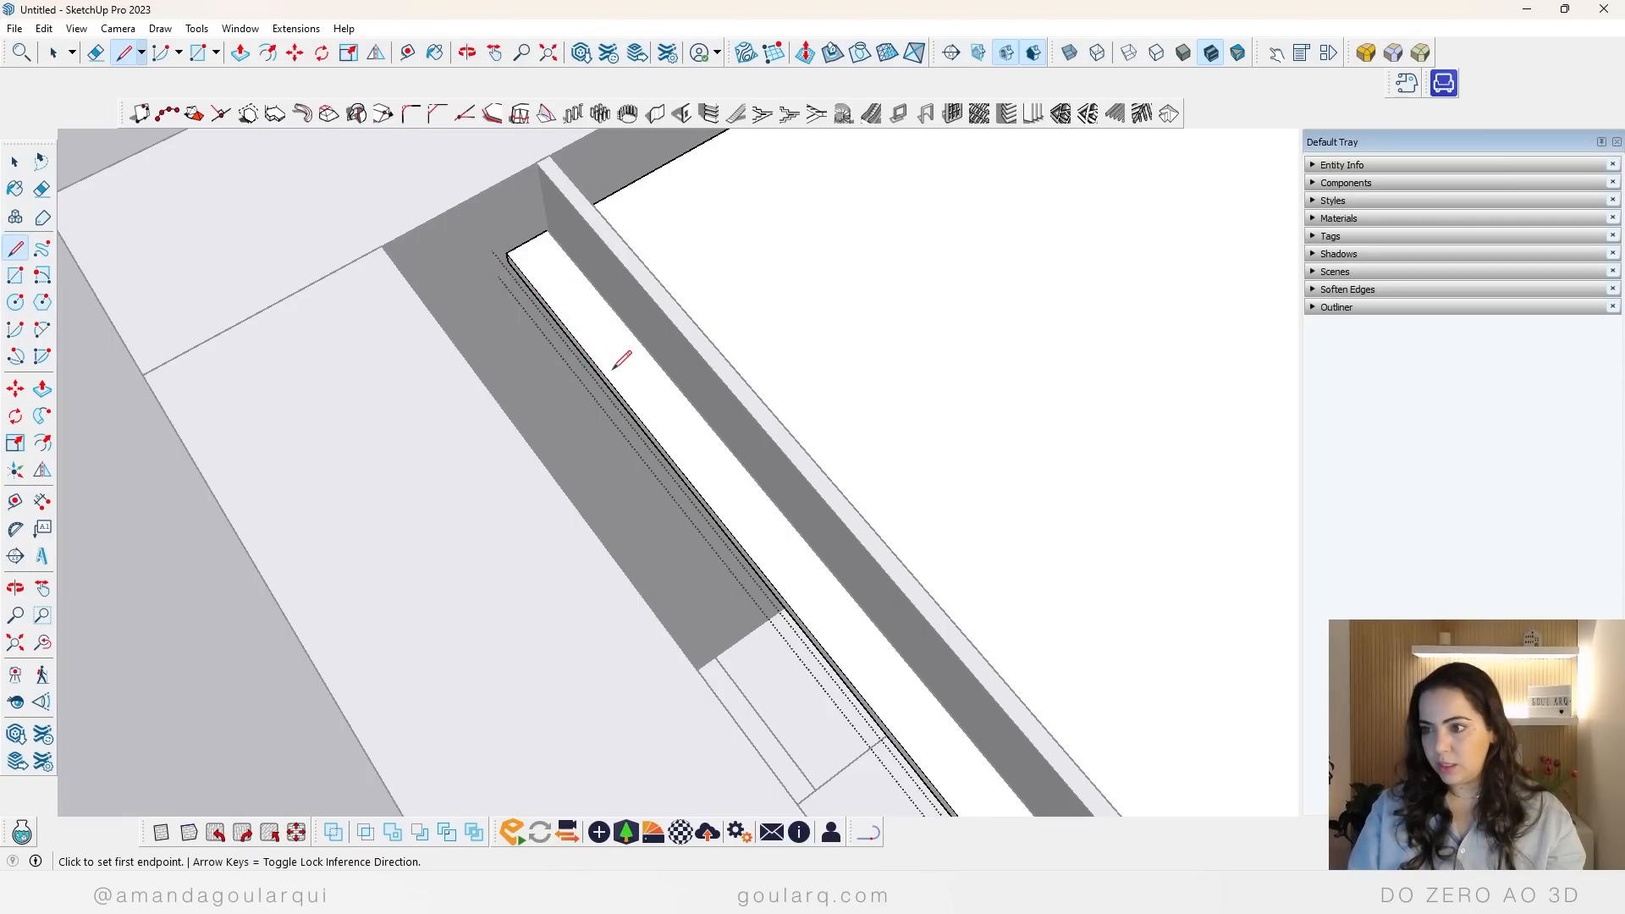
click(637, 416)
scroll(637, 430, up, 3)
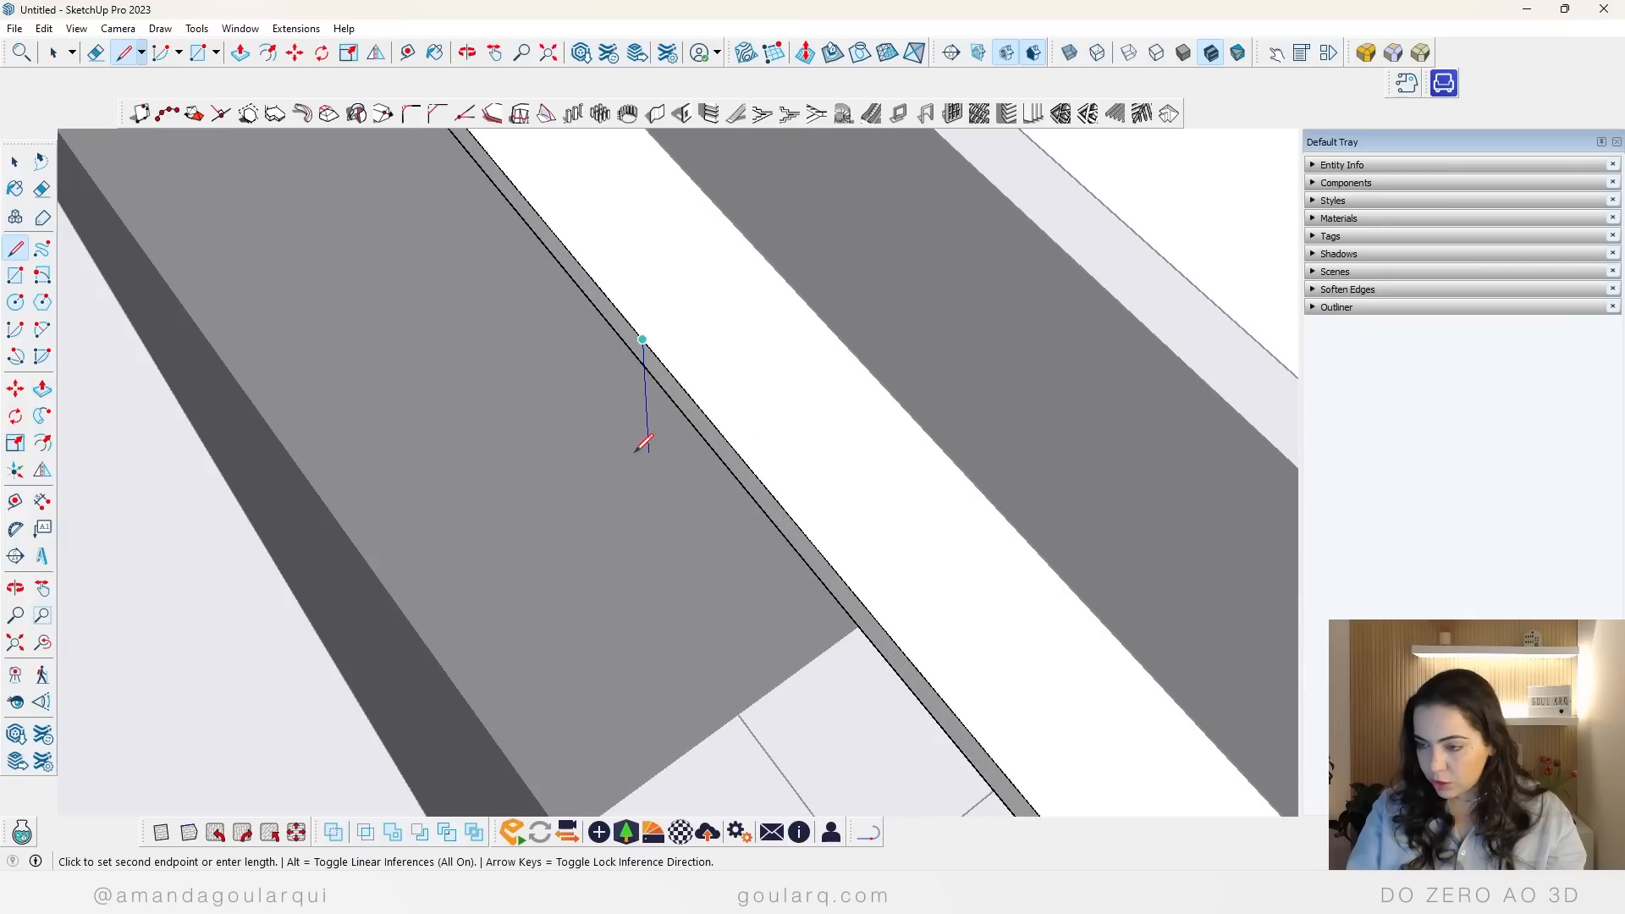
click(644, 364)
Step: Try to pull the ceiling's edge segment beside the corner across the gap to the windowed wall
scroll(657, 424, down, 3)
key(p)
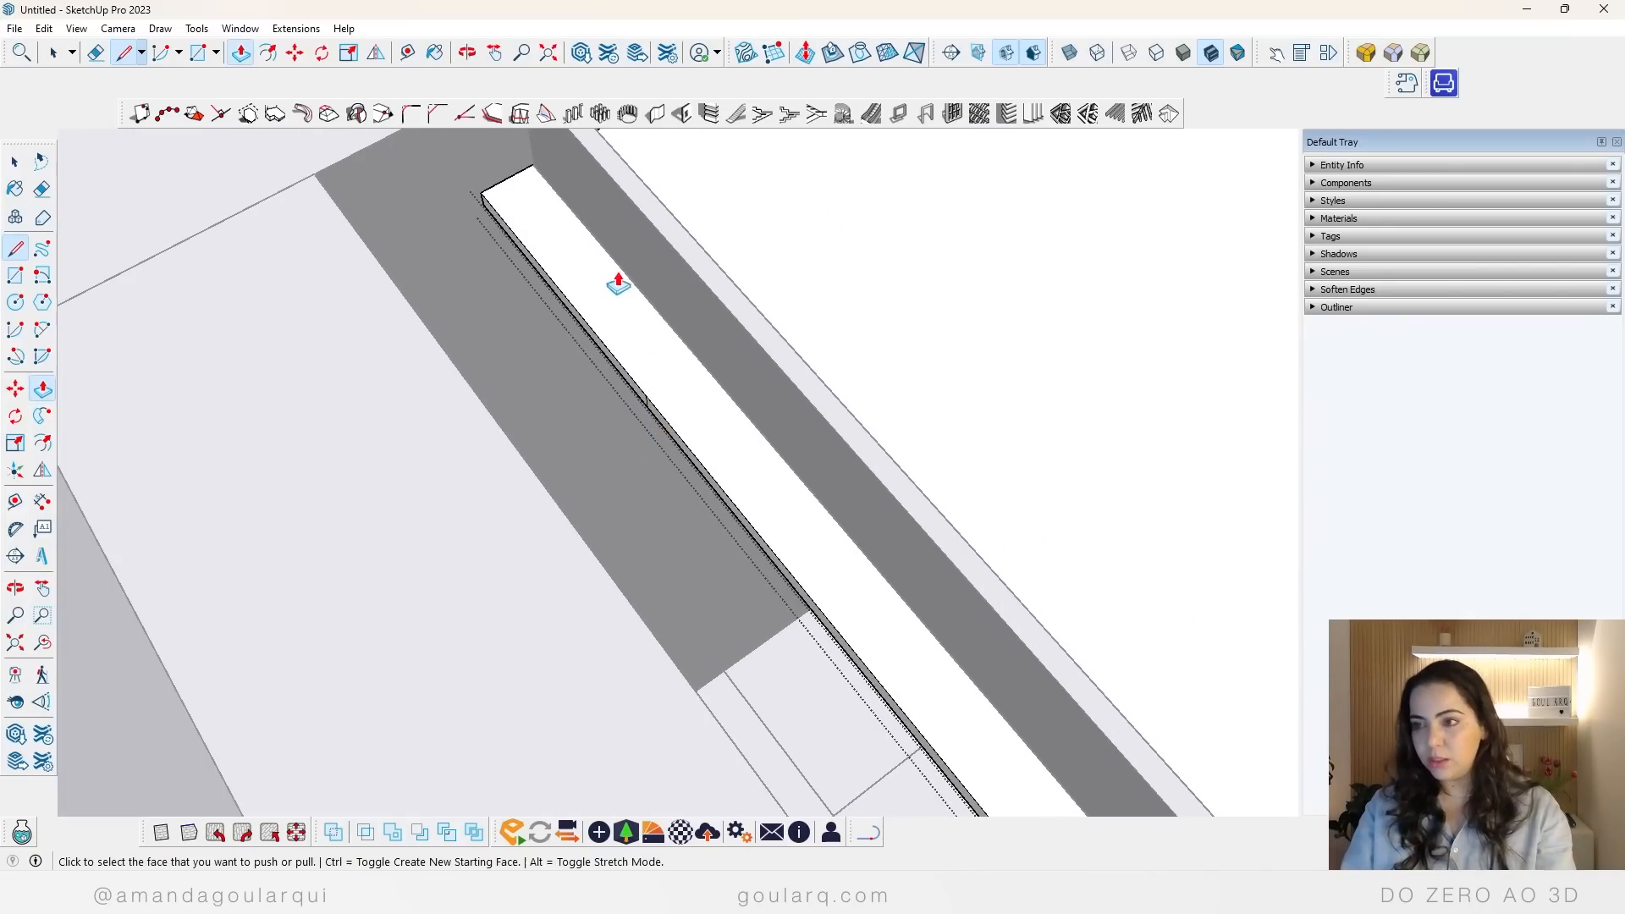
click(593, 342)
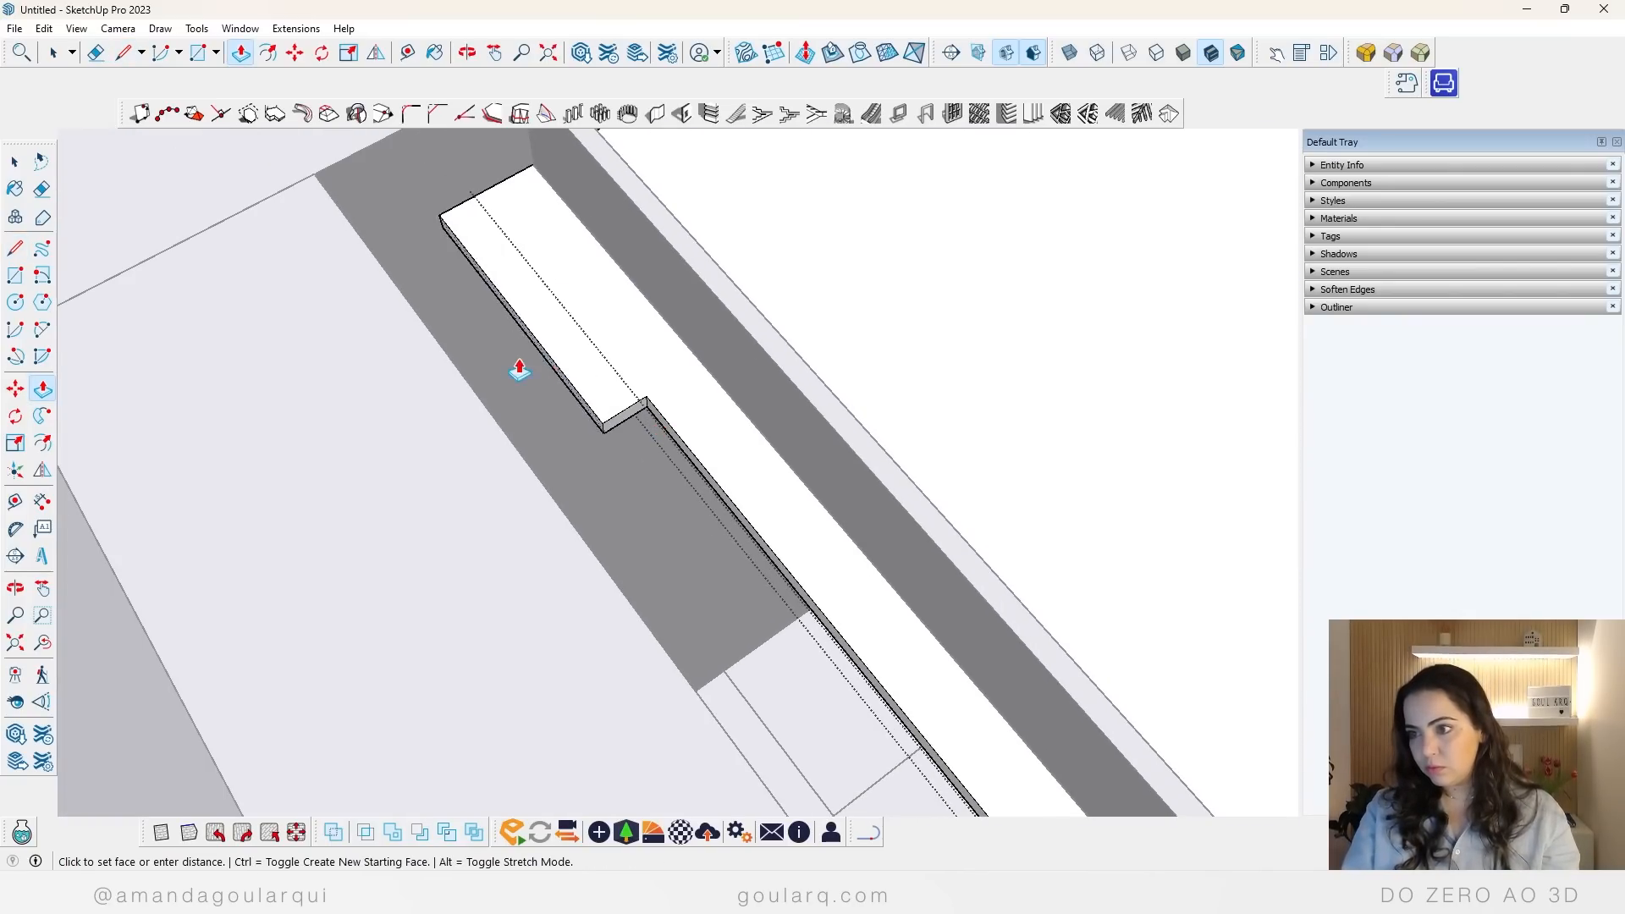
click(338, 210)
Step: Push/Pull the short edge segment between the corner and the drawn line out to the windowed wall, filling that end of the gap
scroll(630, 391, up, 5)
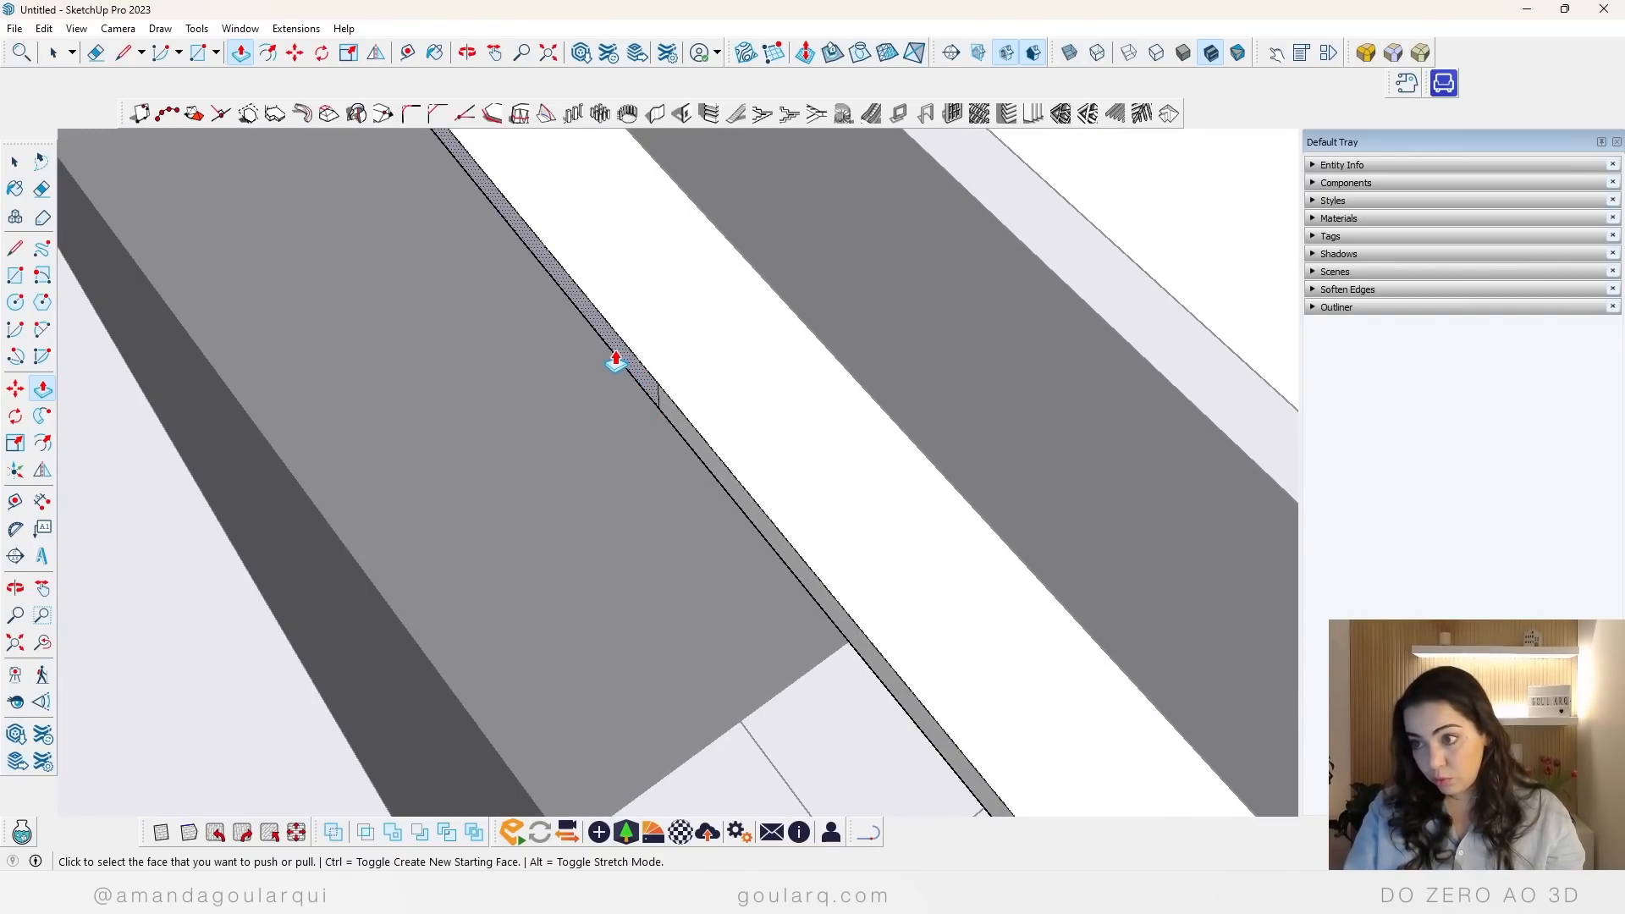
click(616, 361)
scroll(347, 354, down, 2)
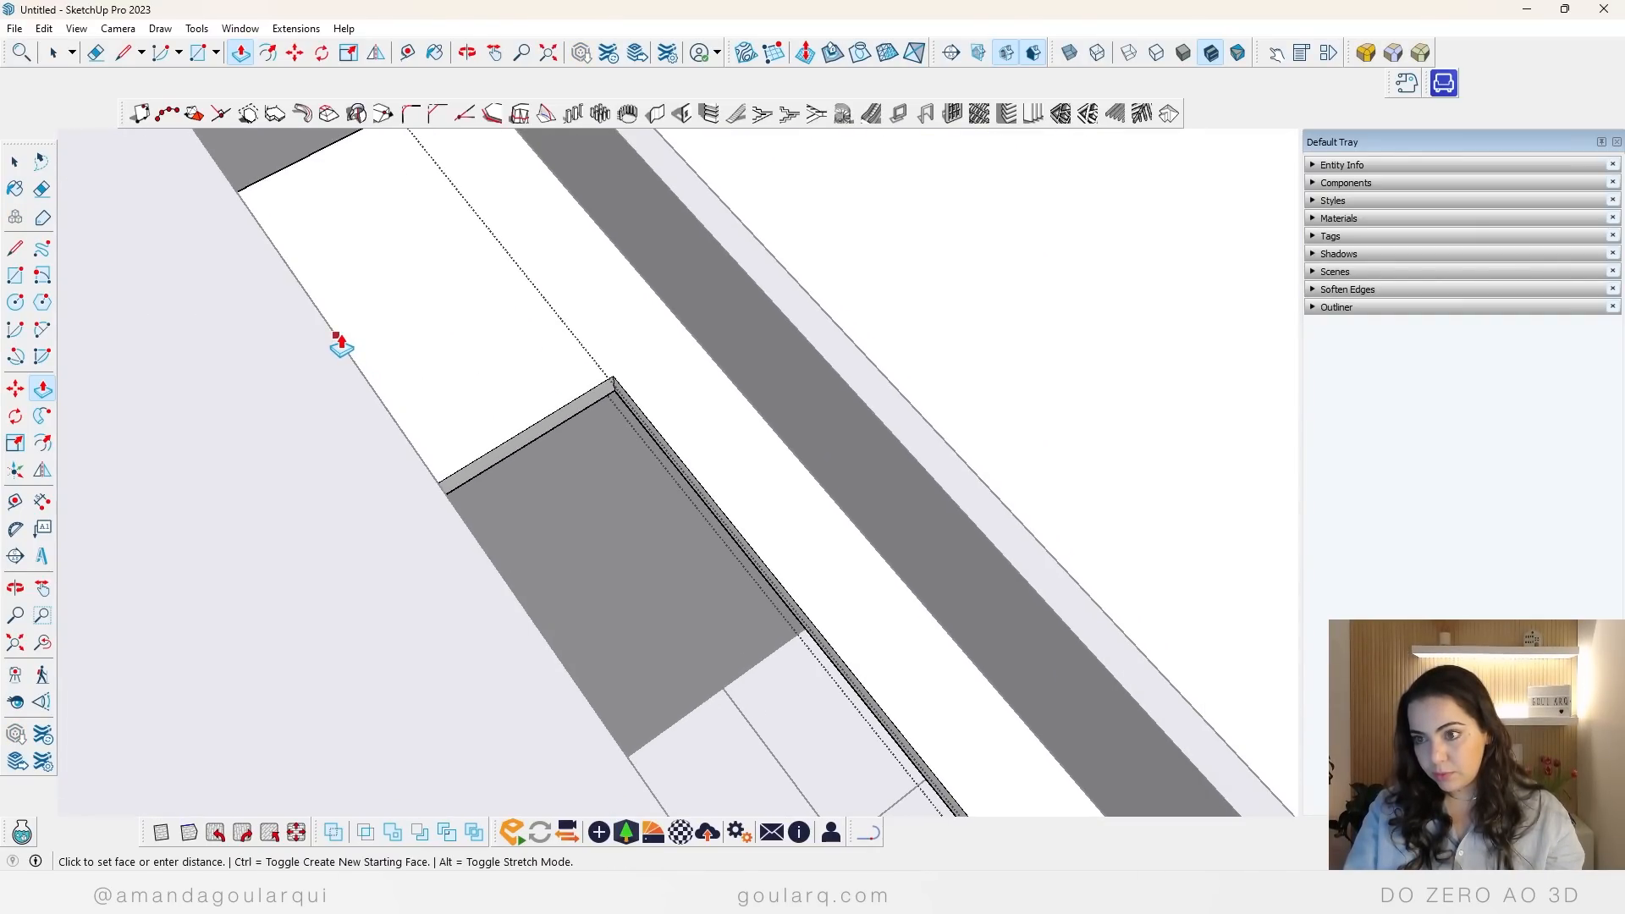
click(336, 335)
Step: Leave the ceiling editing, select the closure panel and shorten its corner end to about where the filled segment stops
scroll(619, 443, down, 5)
key(space)
click(701, 457)
click(703, 459)
middle_drag(698, 490, 516, 484)
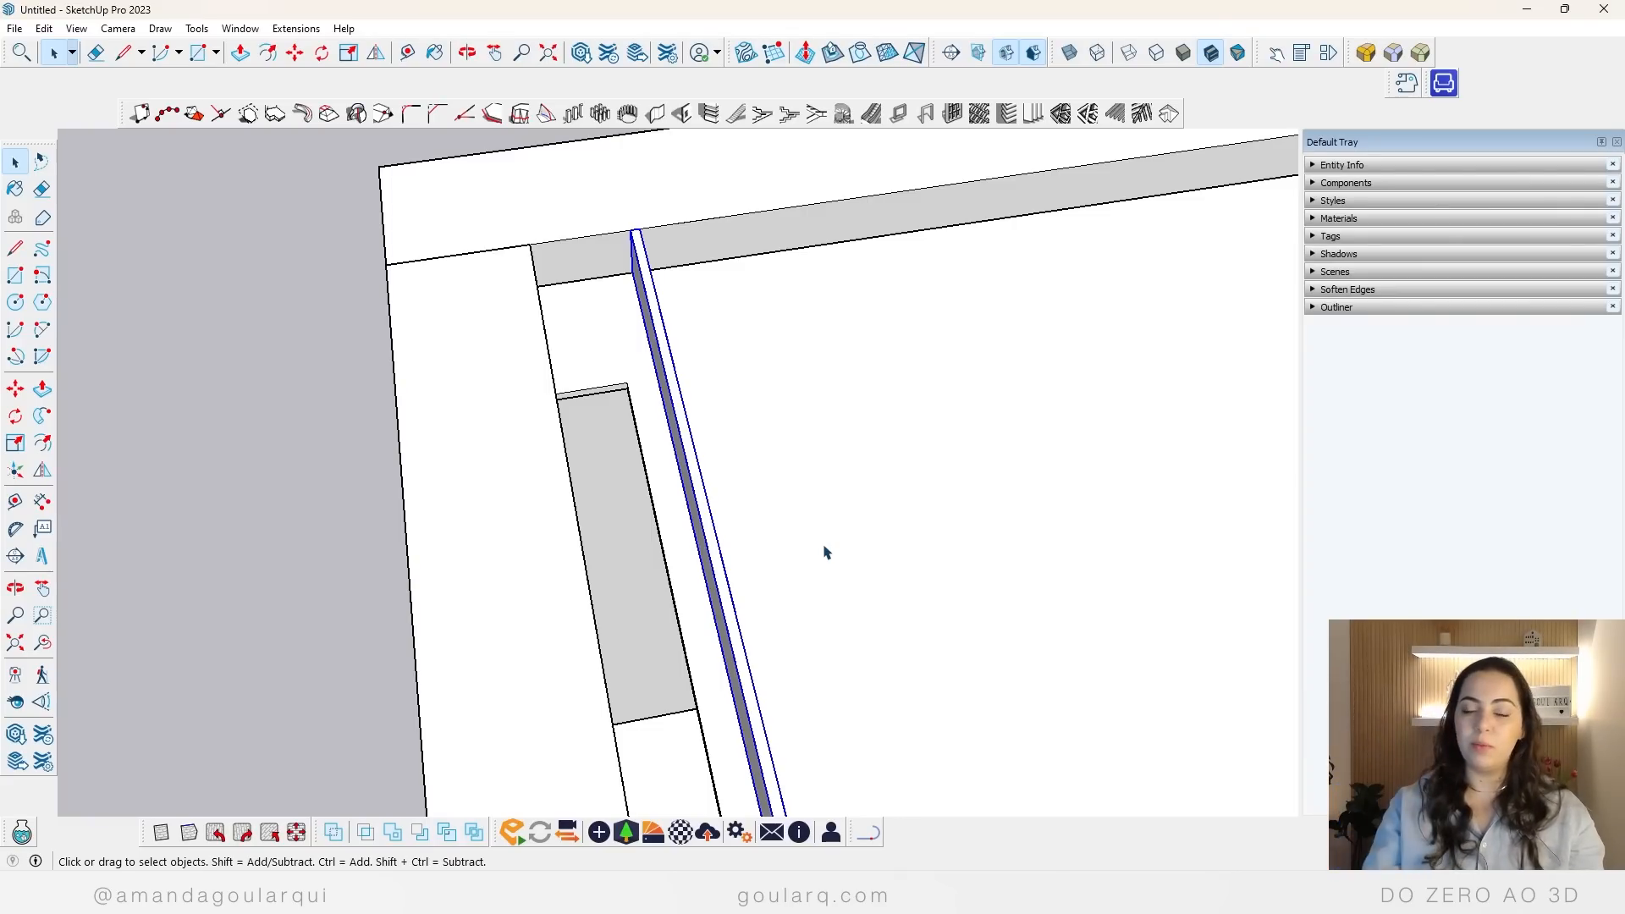
middle_drag(745, 511, 972, 494)
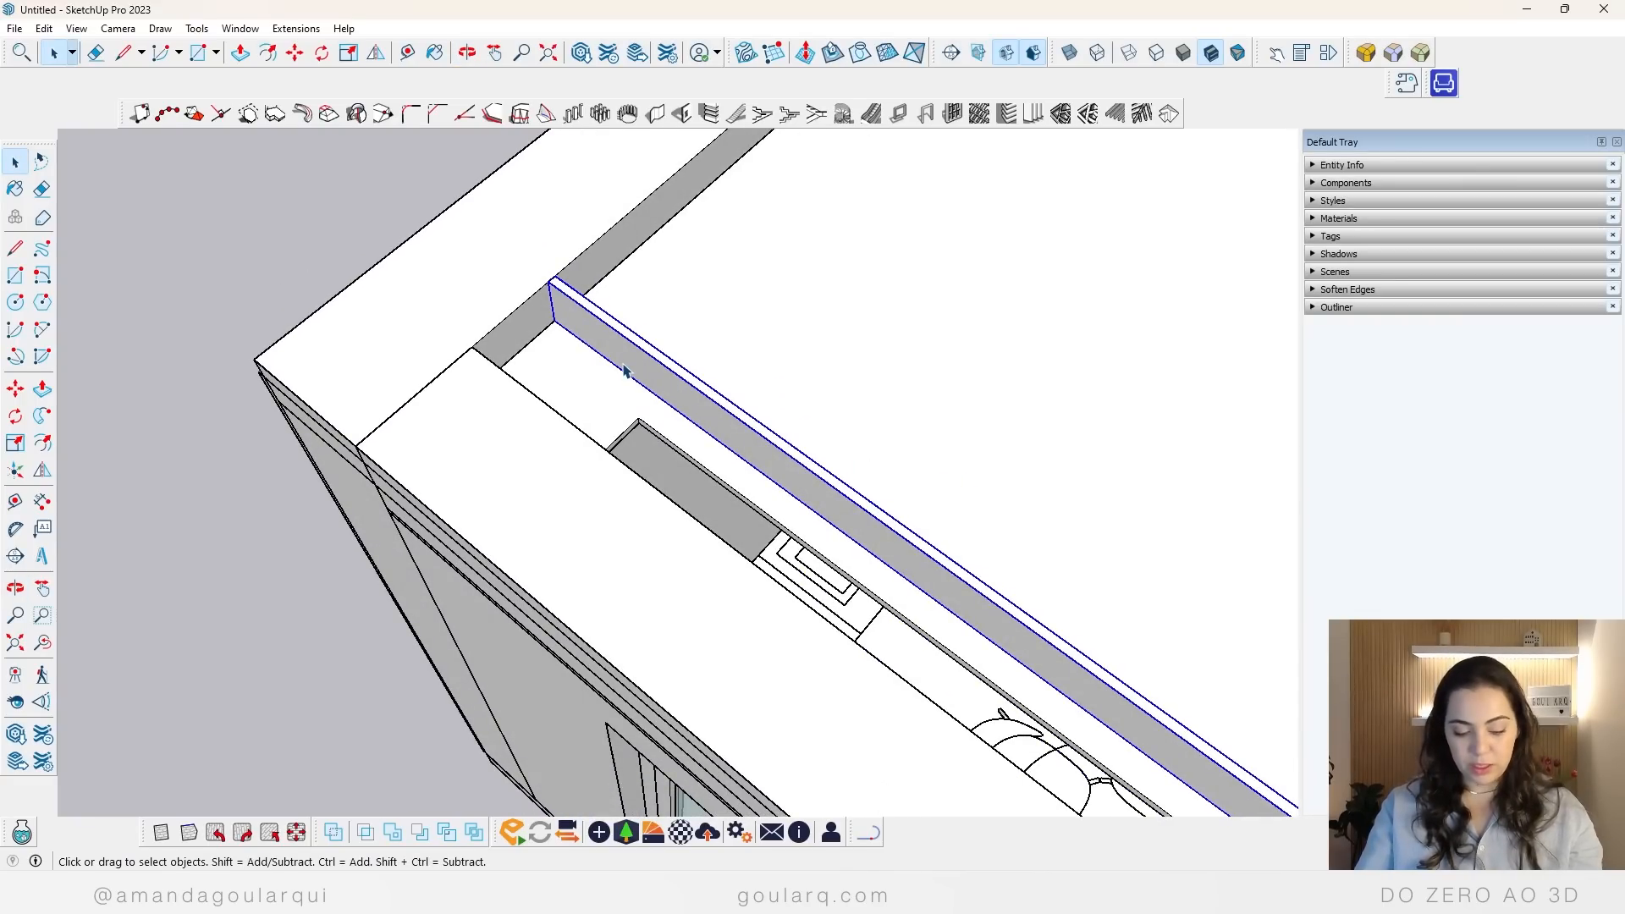
key(s)
click(560, 301)
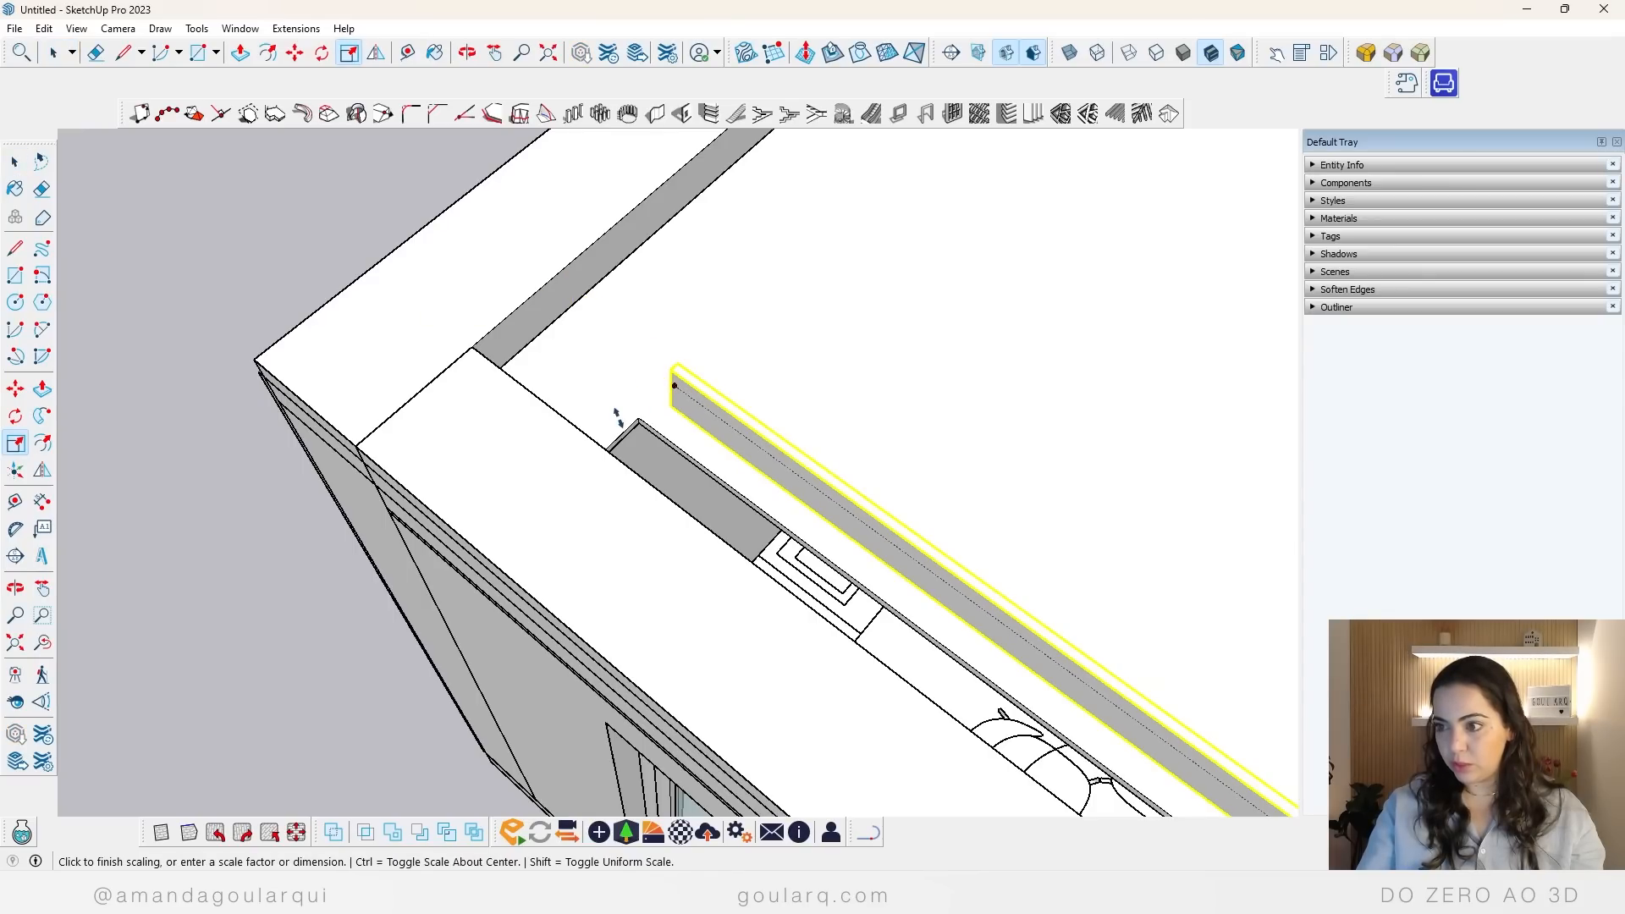
click(659, 362)
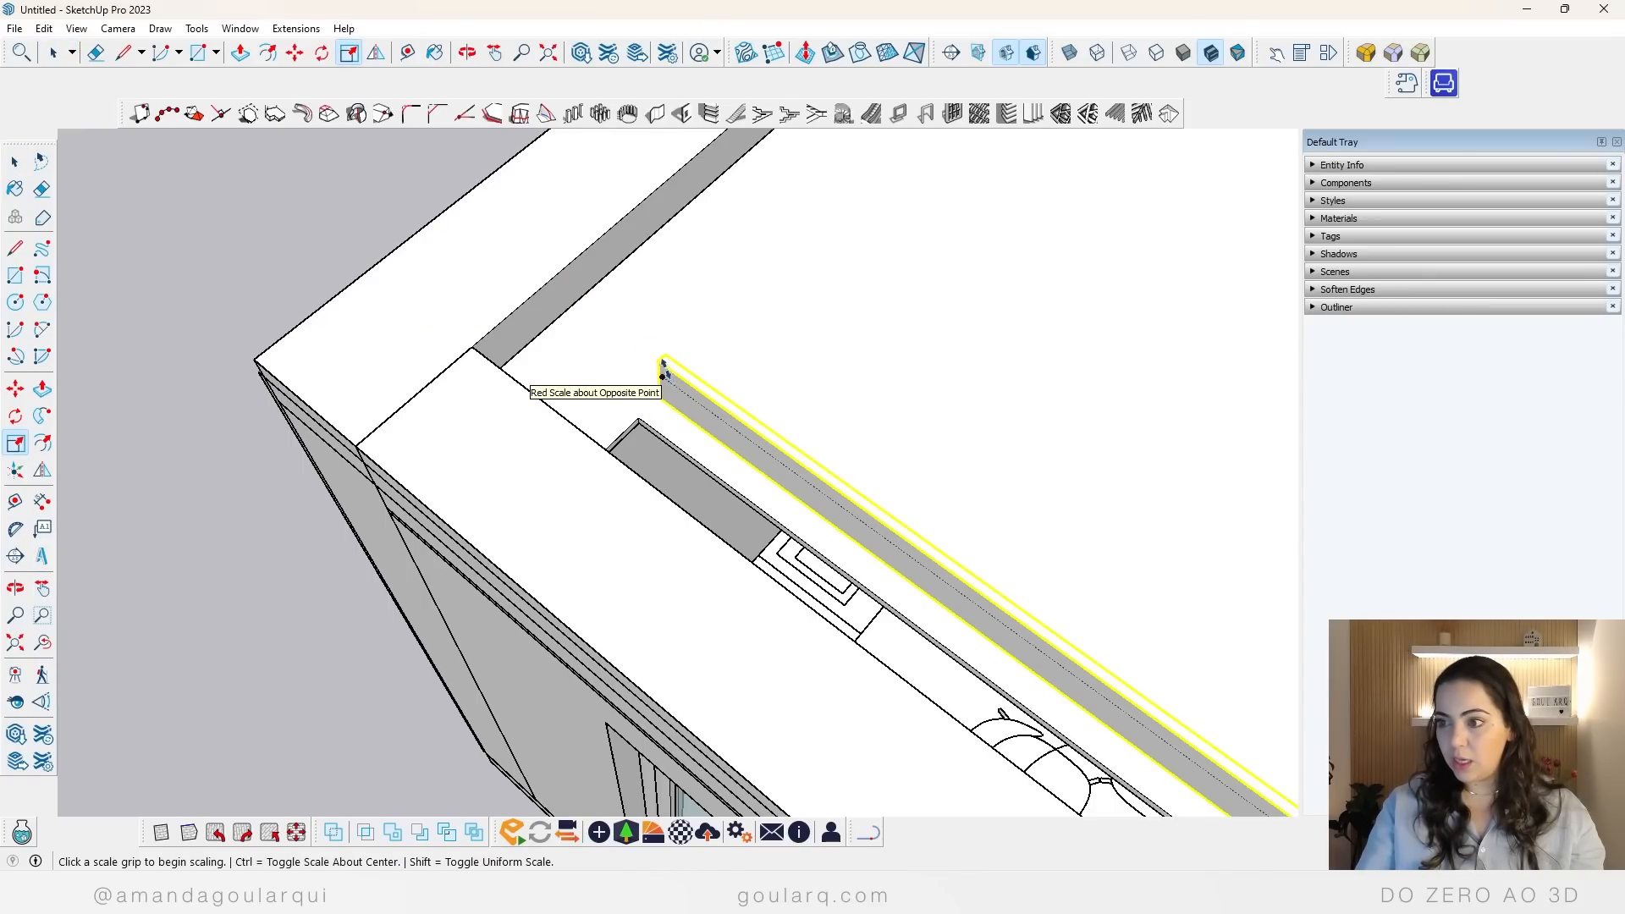
Step: Copy the shortened closure panel and place the copy beside the original, towards the curtain gap
key(m)
click(664, 370)
key(ctrl)
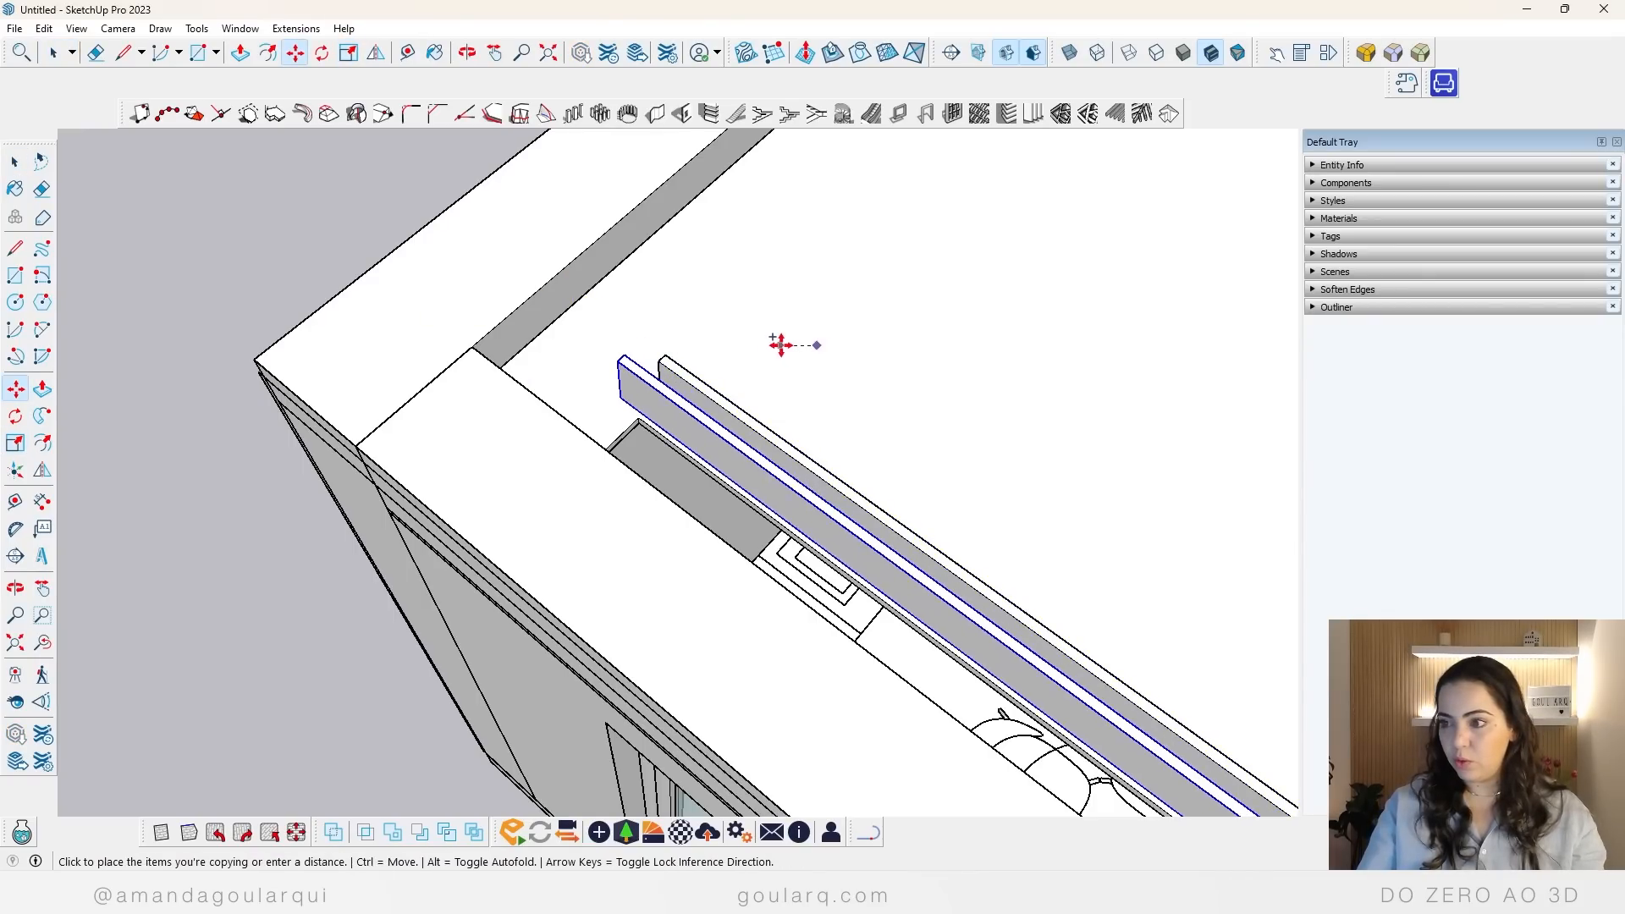
click(773, 345)
scroll(710, 403, up, 3)
Step: Try to rotate the copied closure panel about its middle
key(q)
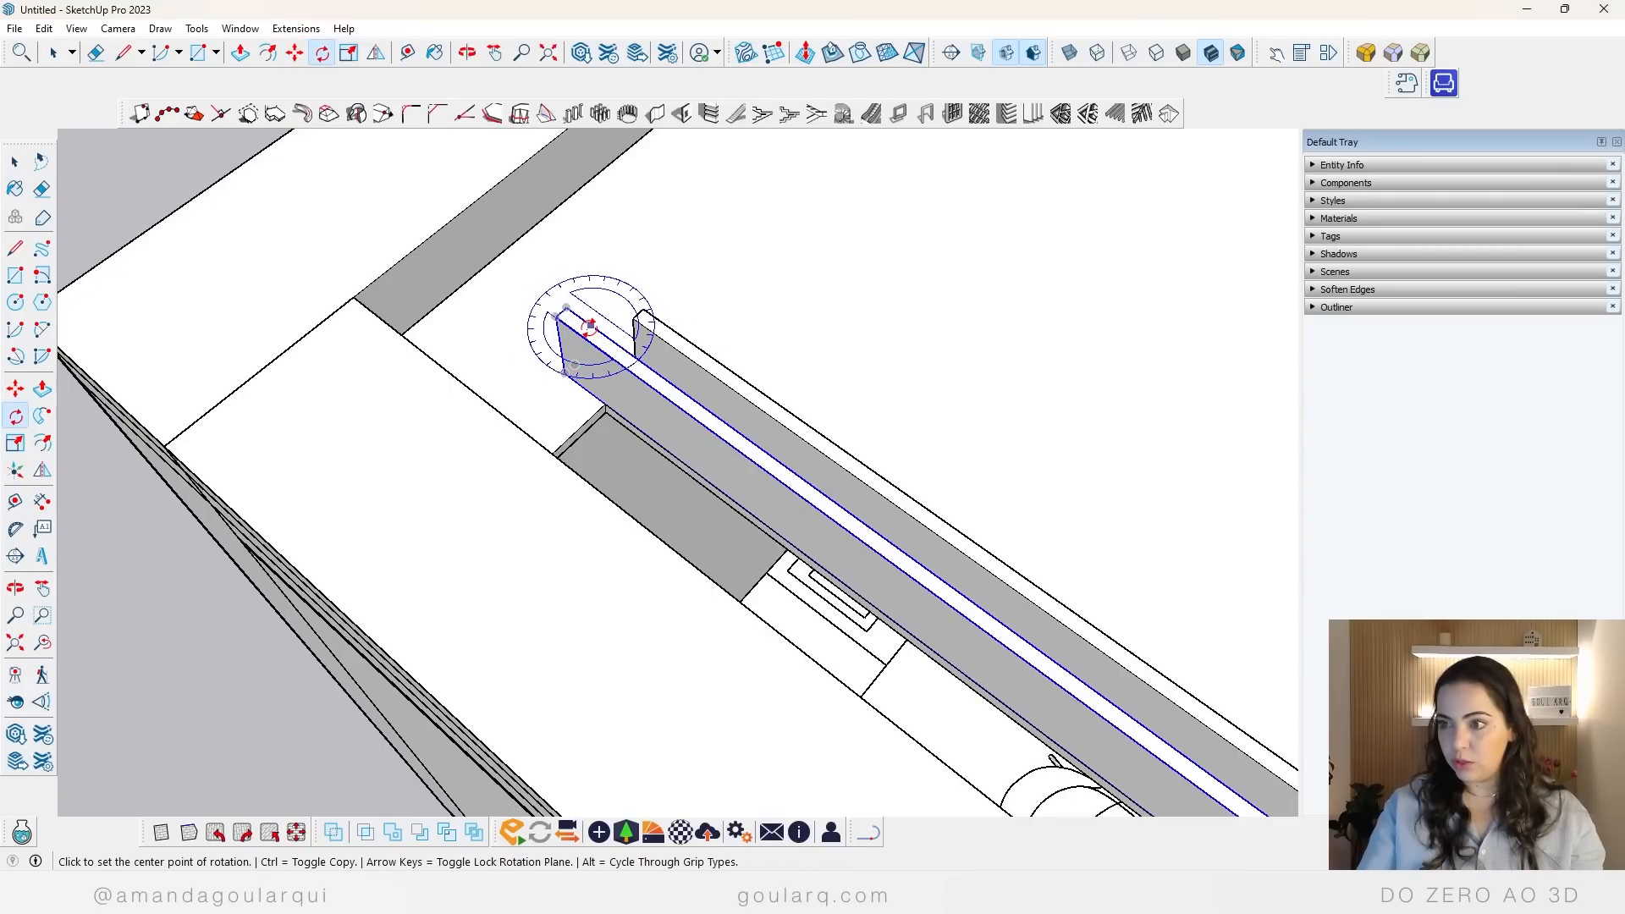
scroll(645, 386, down, 3)
scroll(597, 329, up, 4)
key(space)
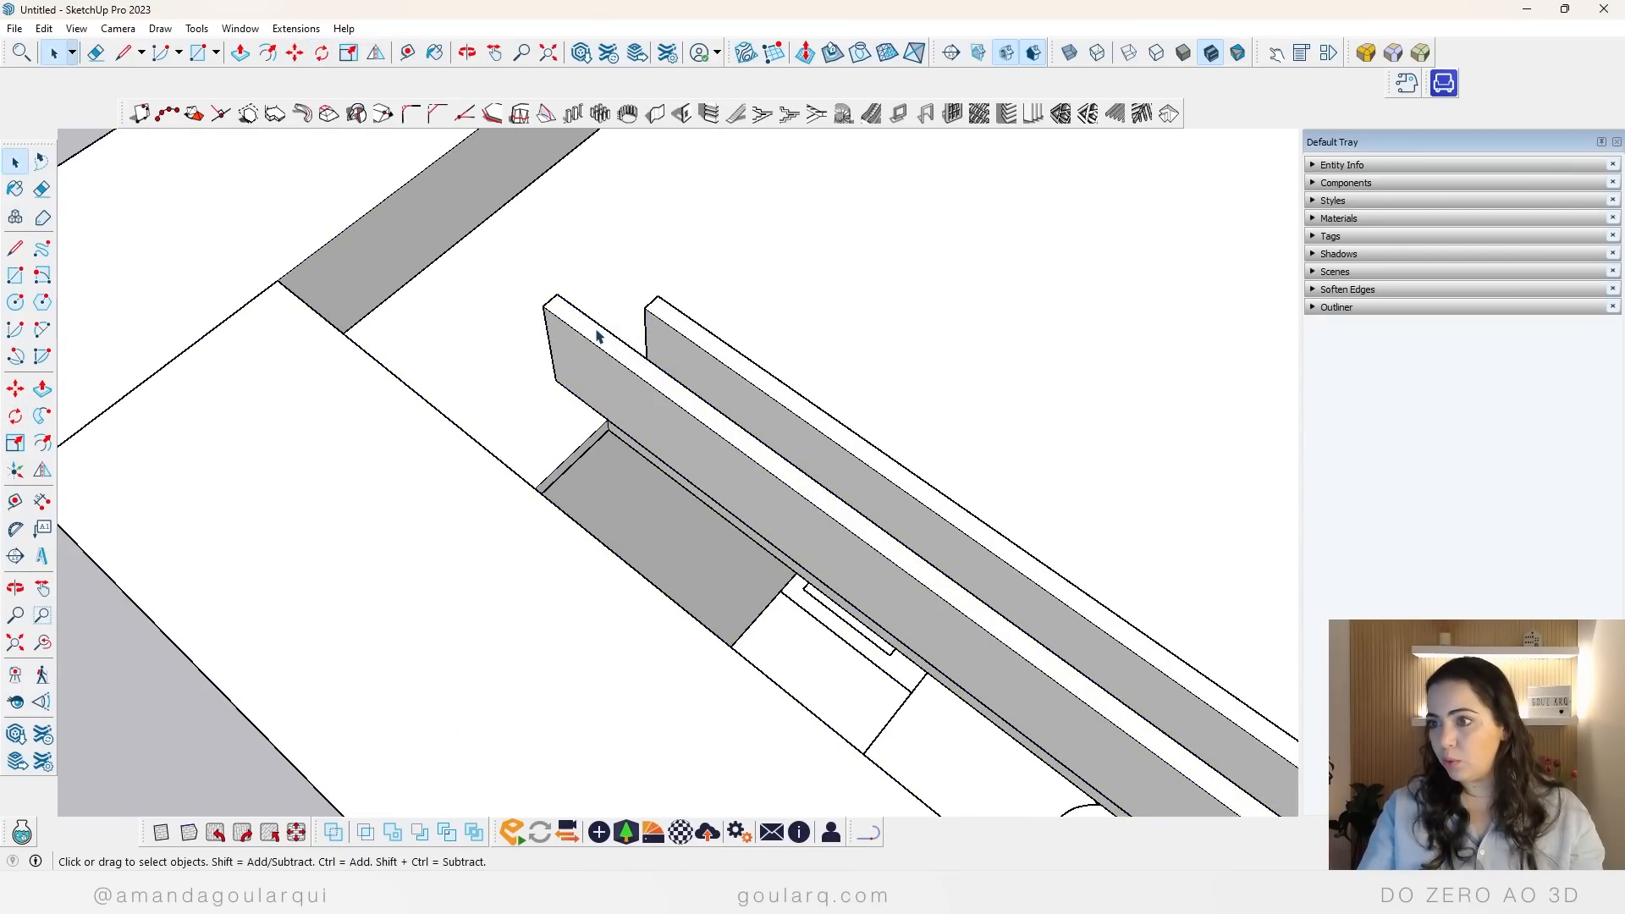
click(592, 340)
key(m)
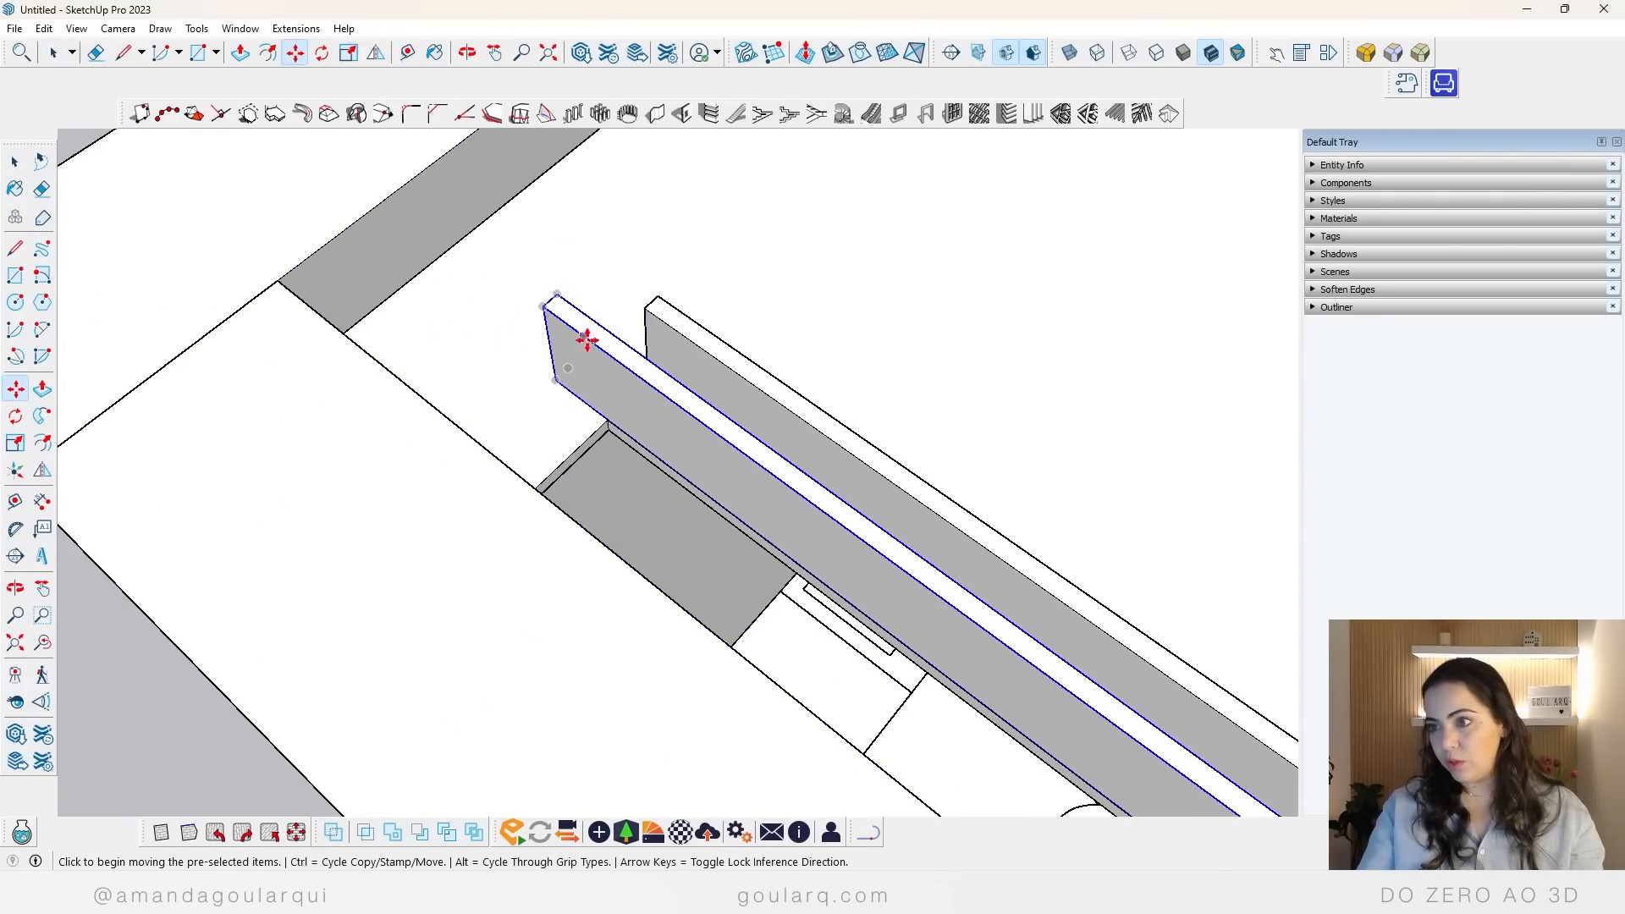
scroll(587, 341, down, 4)
scroll(907, 536, up, 4)
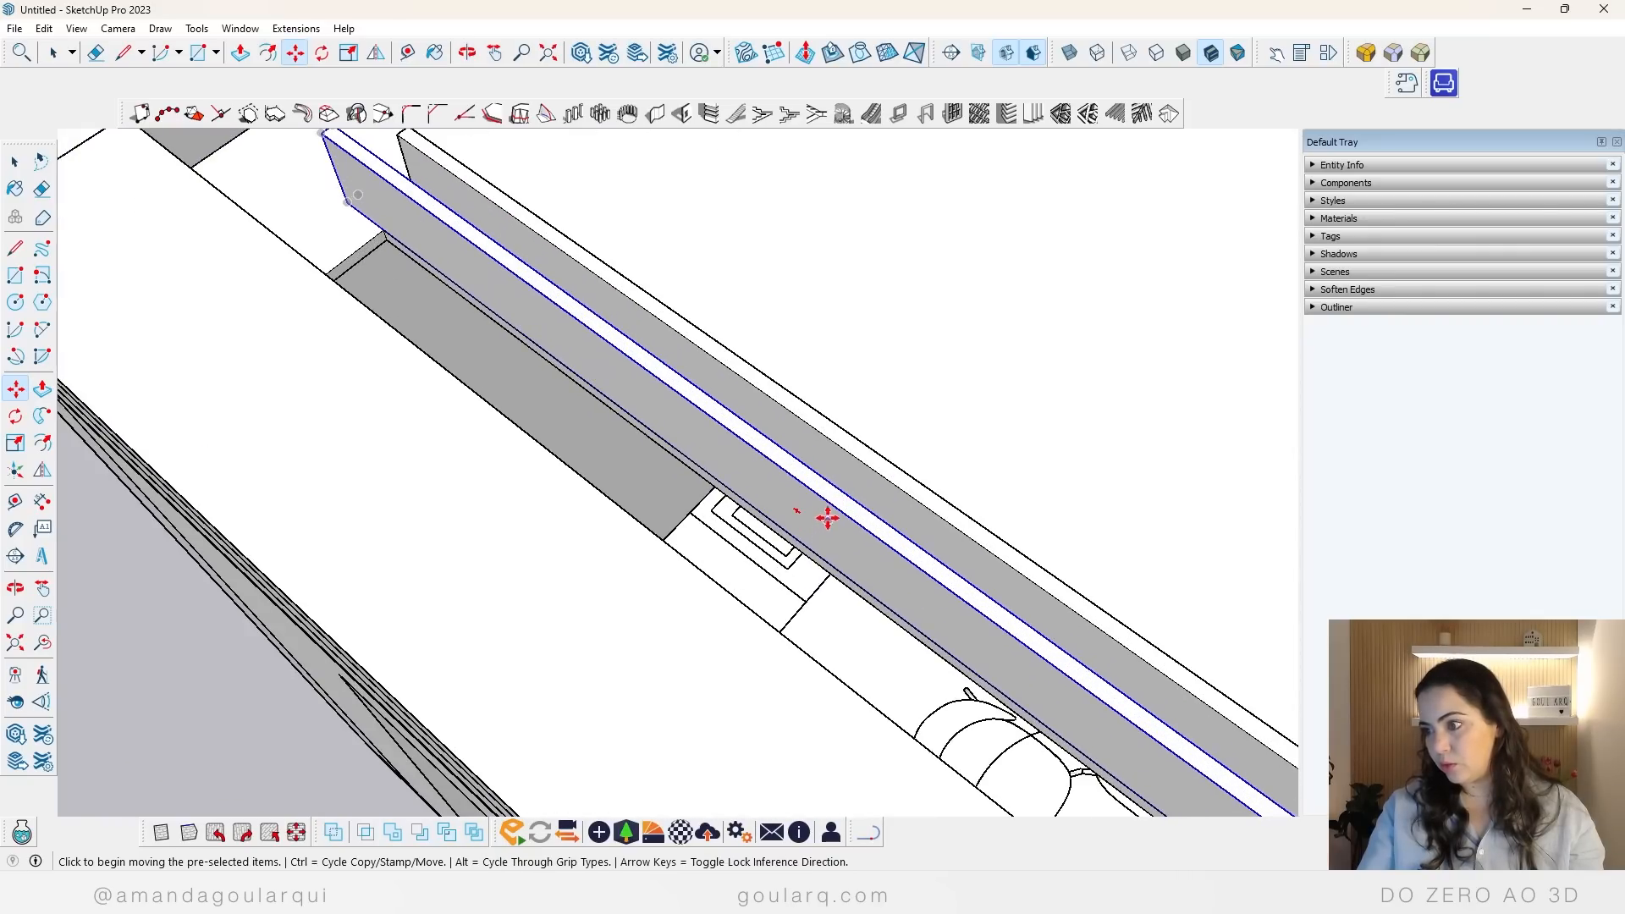
scroll(810, 476, down, 5)
click(810, 476)
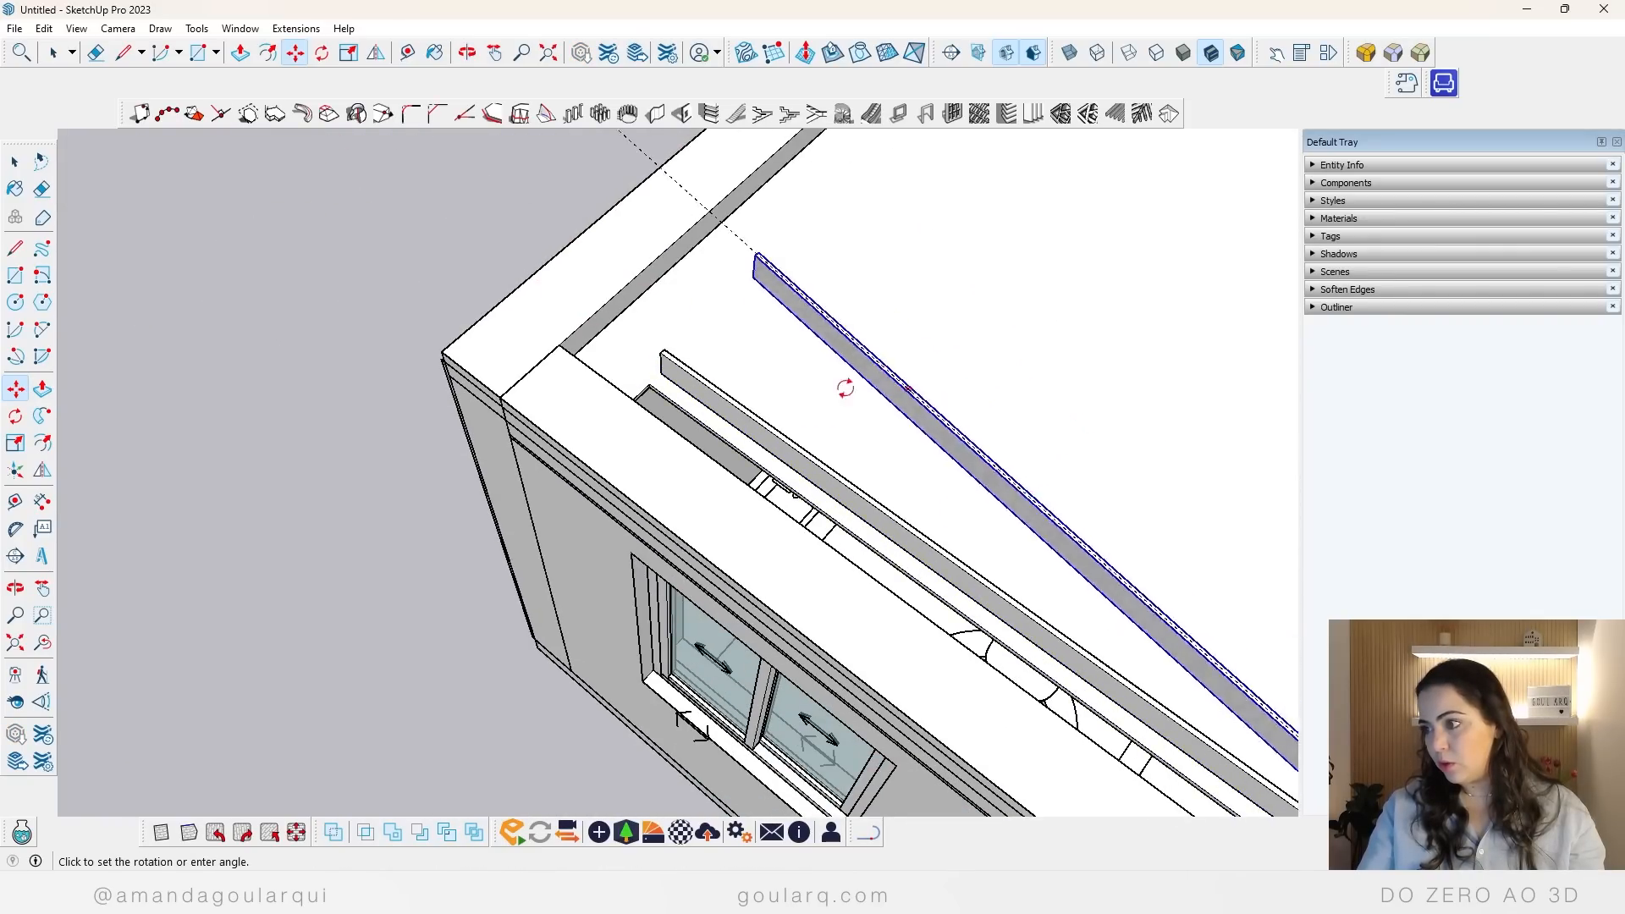
scroll(845, 388, down, 5)
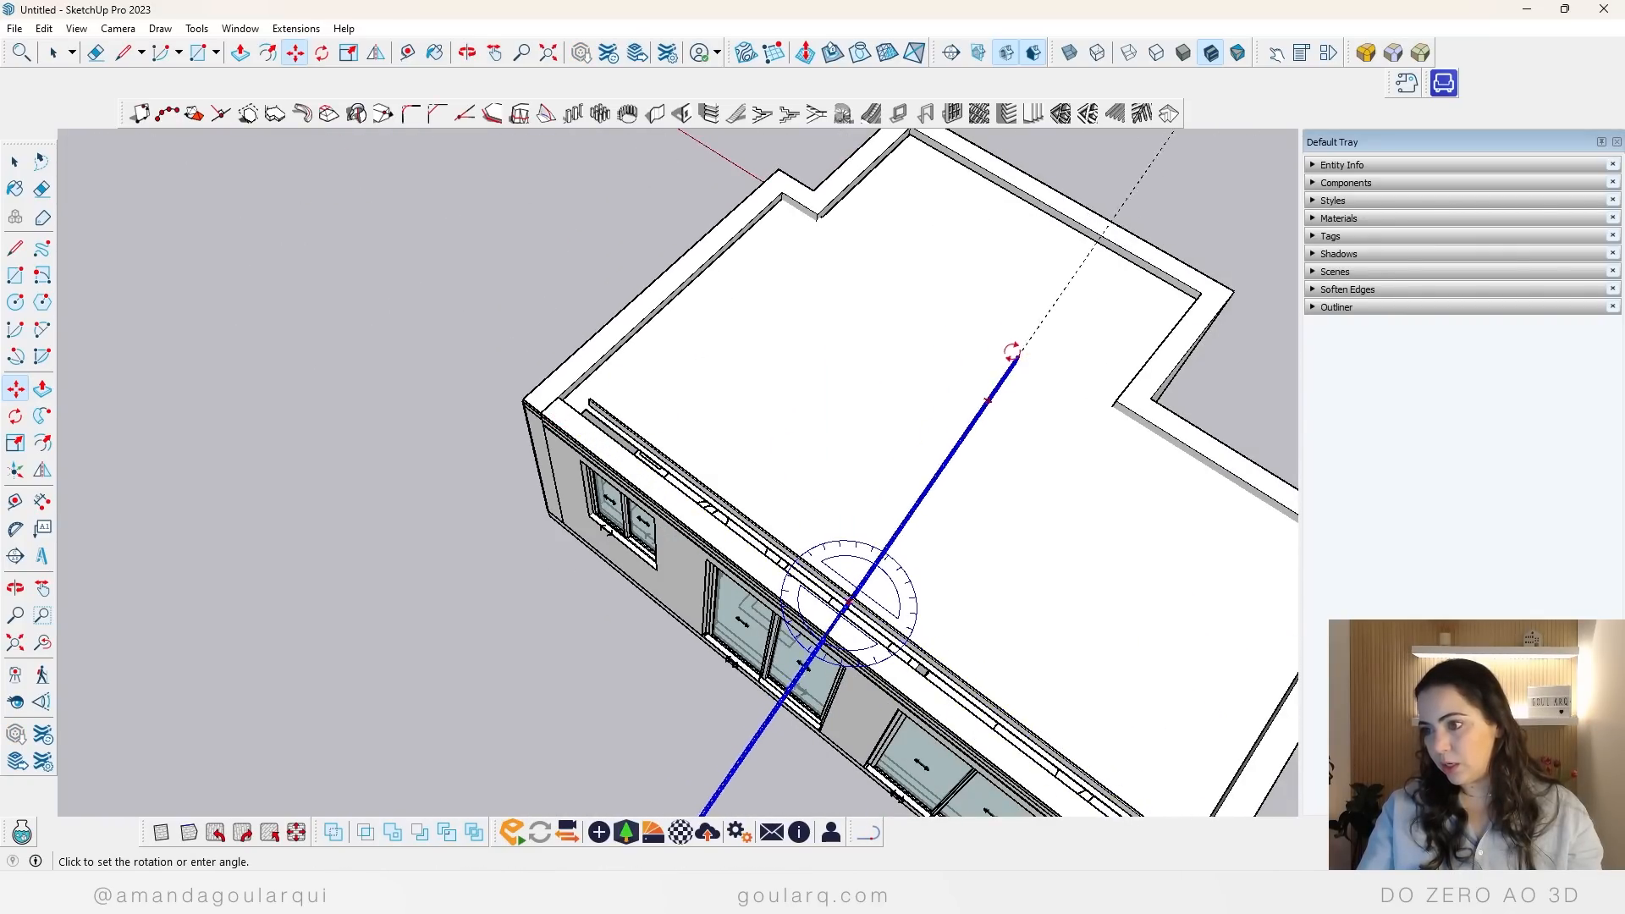
click(1012, 351)
scroll(601, 337, up, 10)
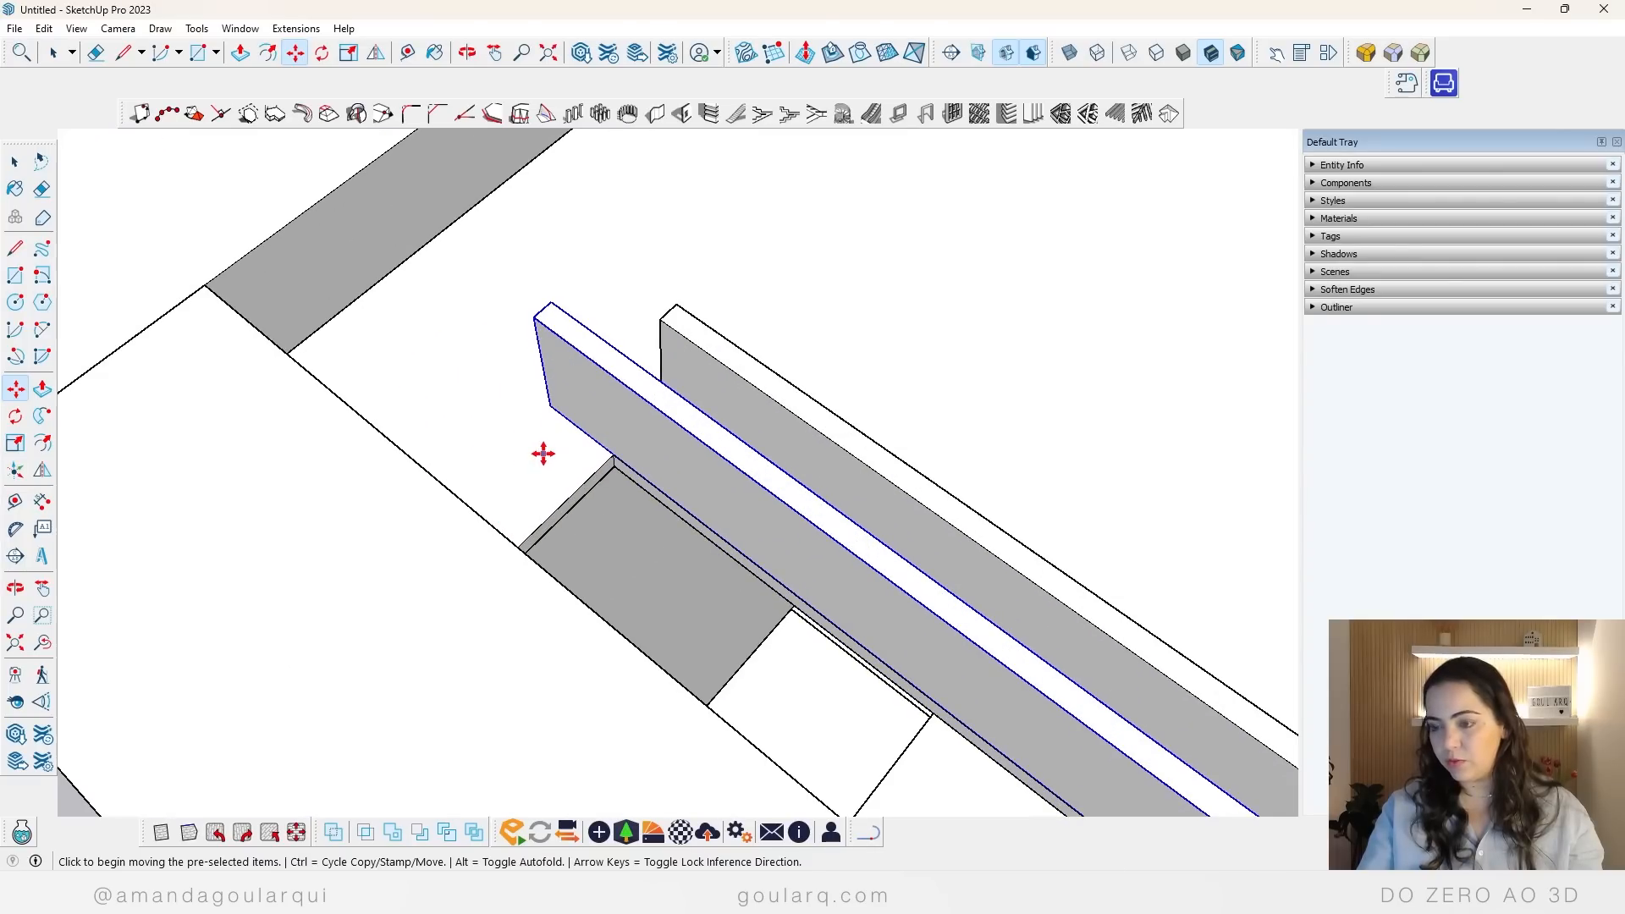
Step: Rotate the copied panel about its lower end corner so it lies perpendicular to the original panel
key(q)
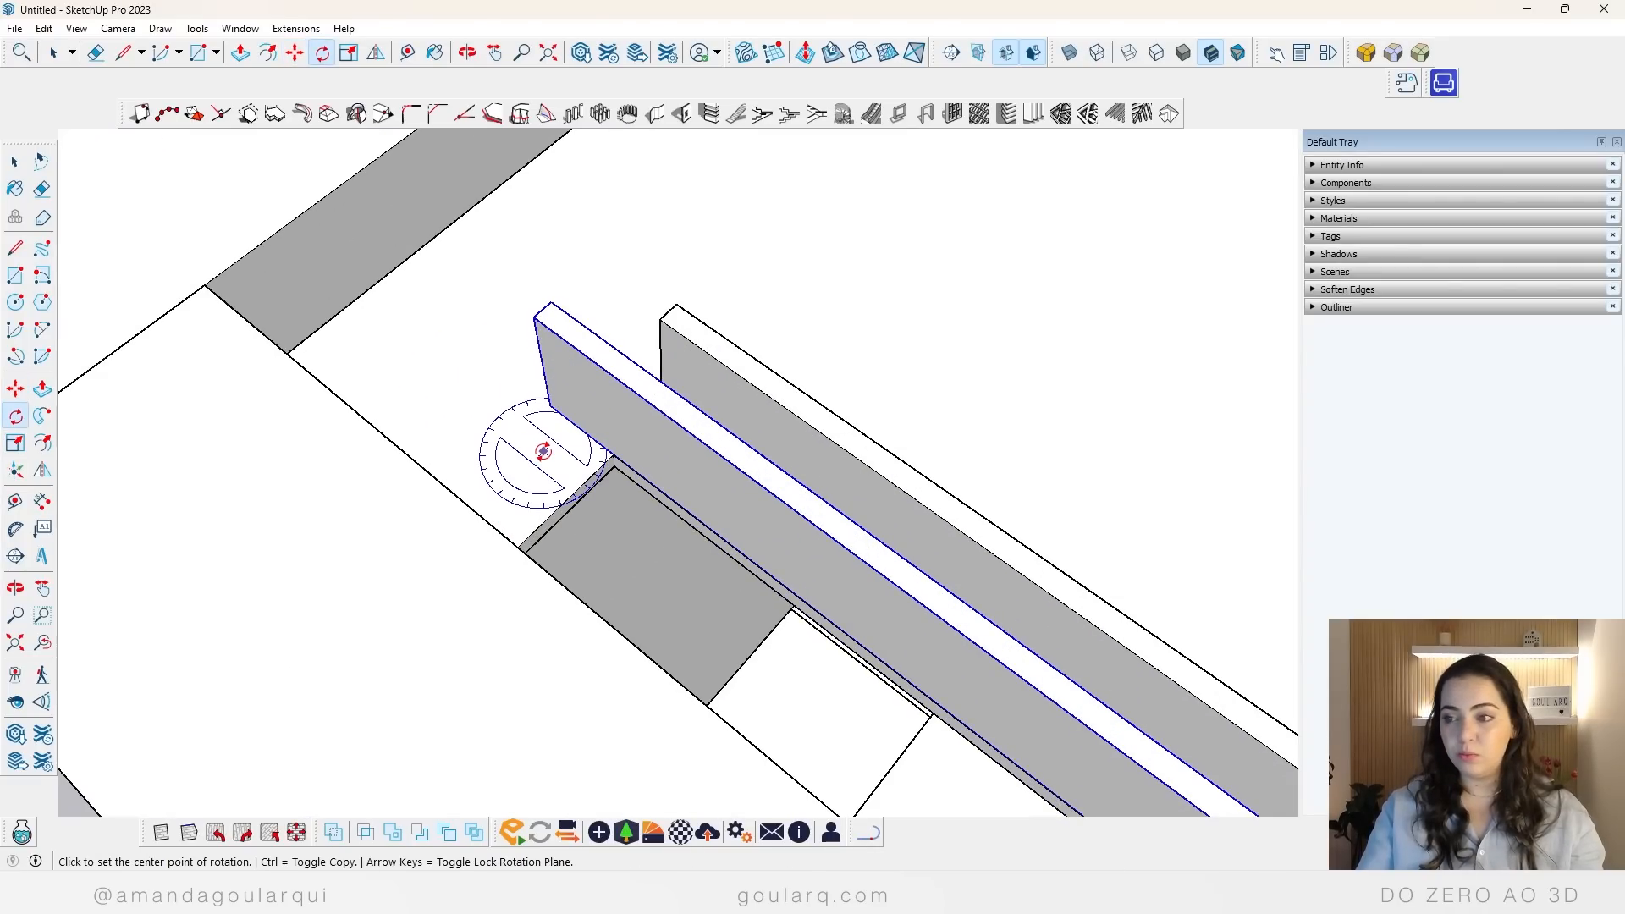
click(548, 405)
click(585, 432)
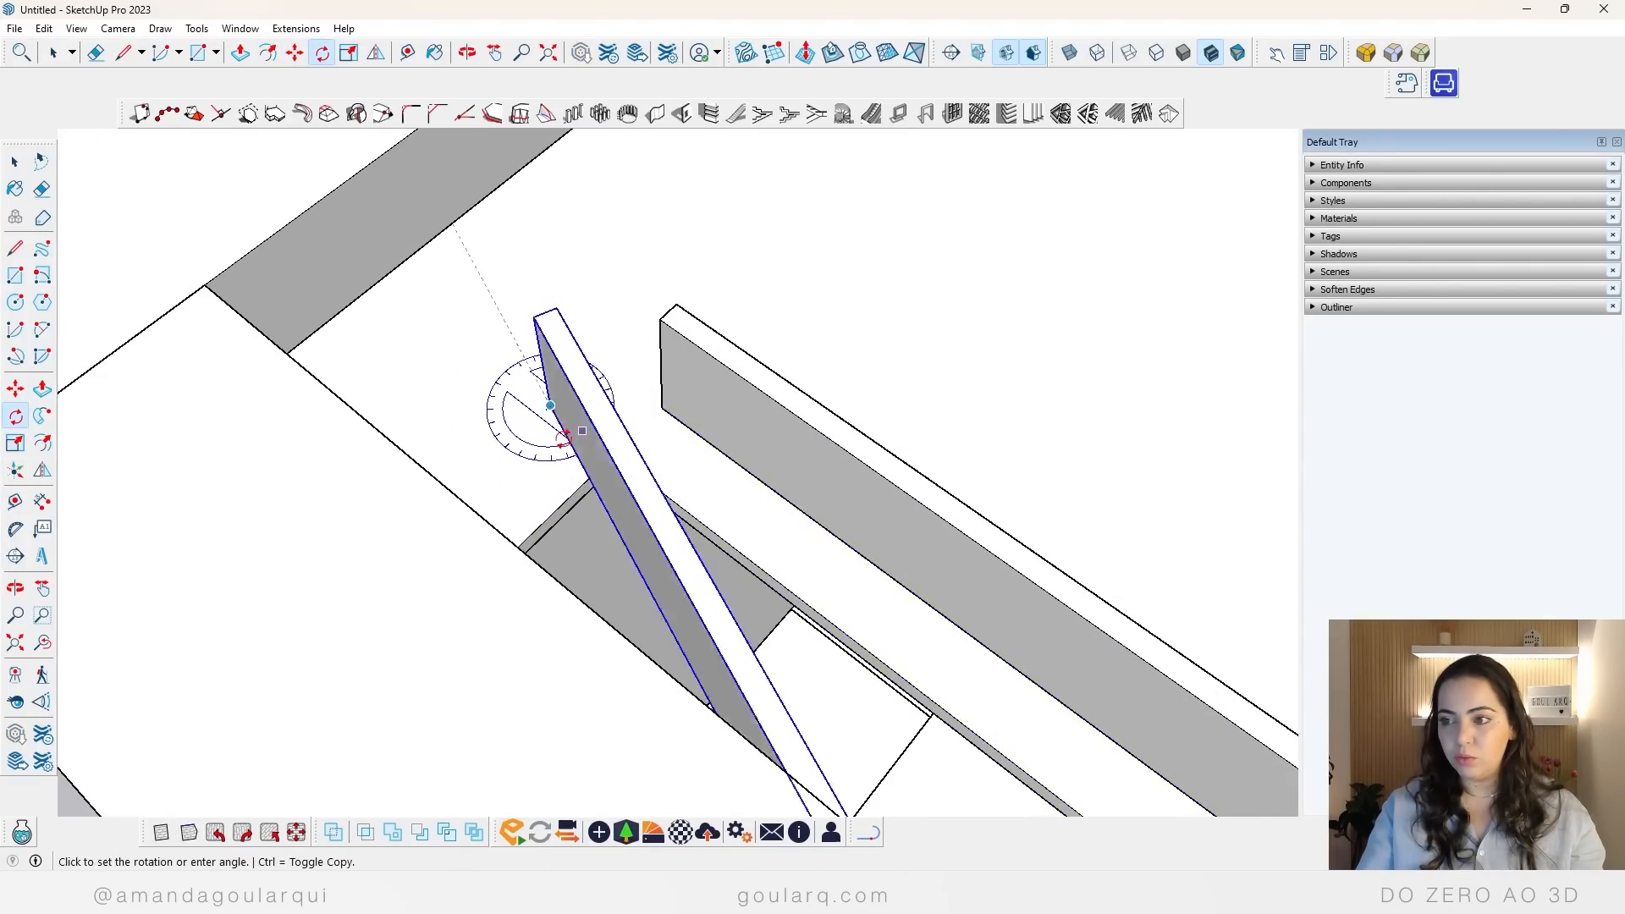
click(512, 438)
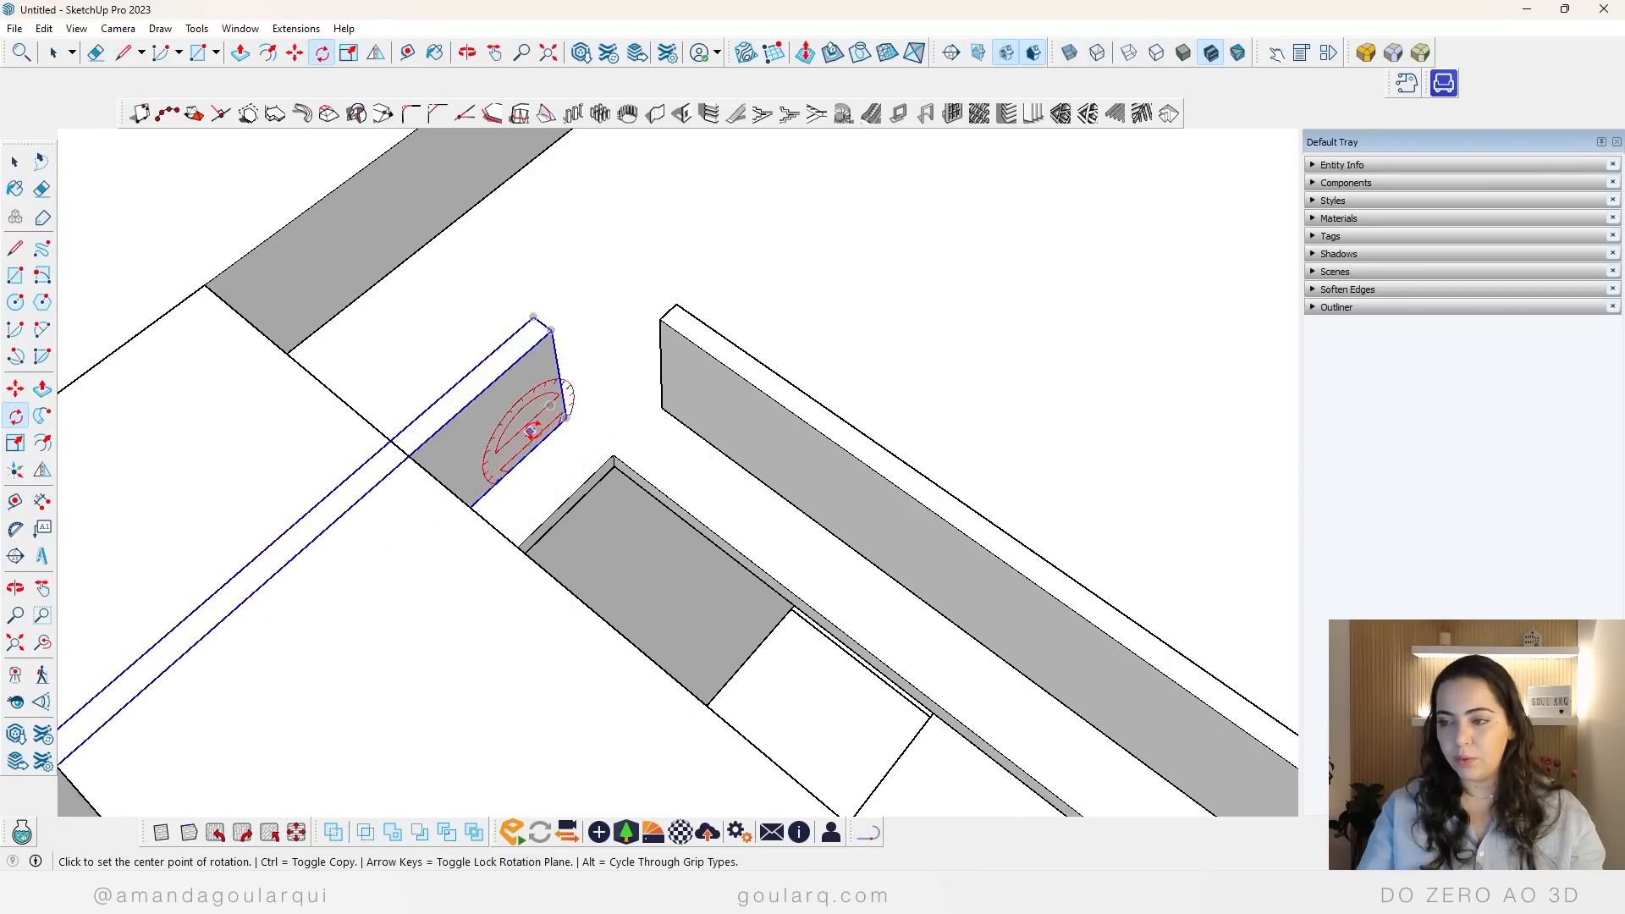
Step: Move the rotated panel by its lower corner so it meets the end of the long closure panel
middle_drag(715, 388, 657, 468)
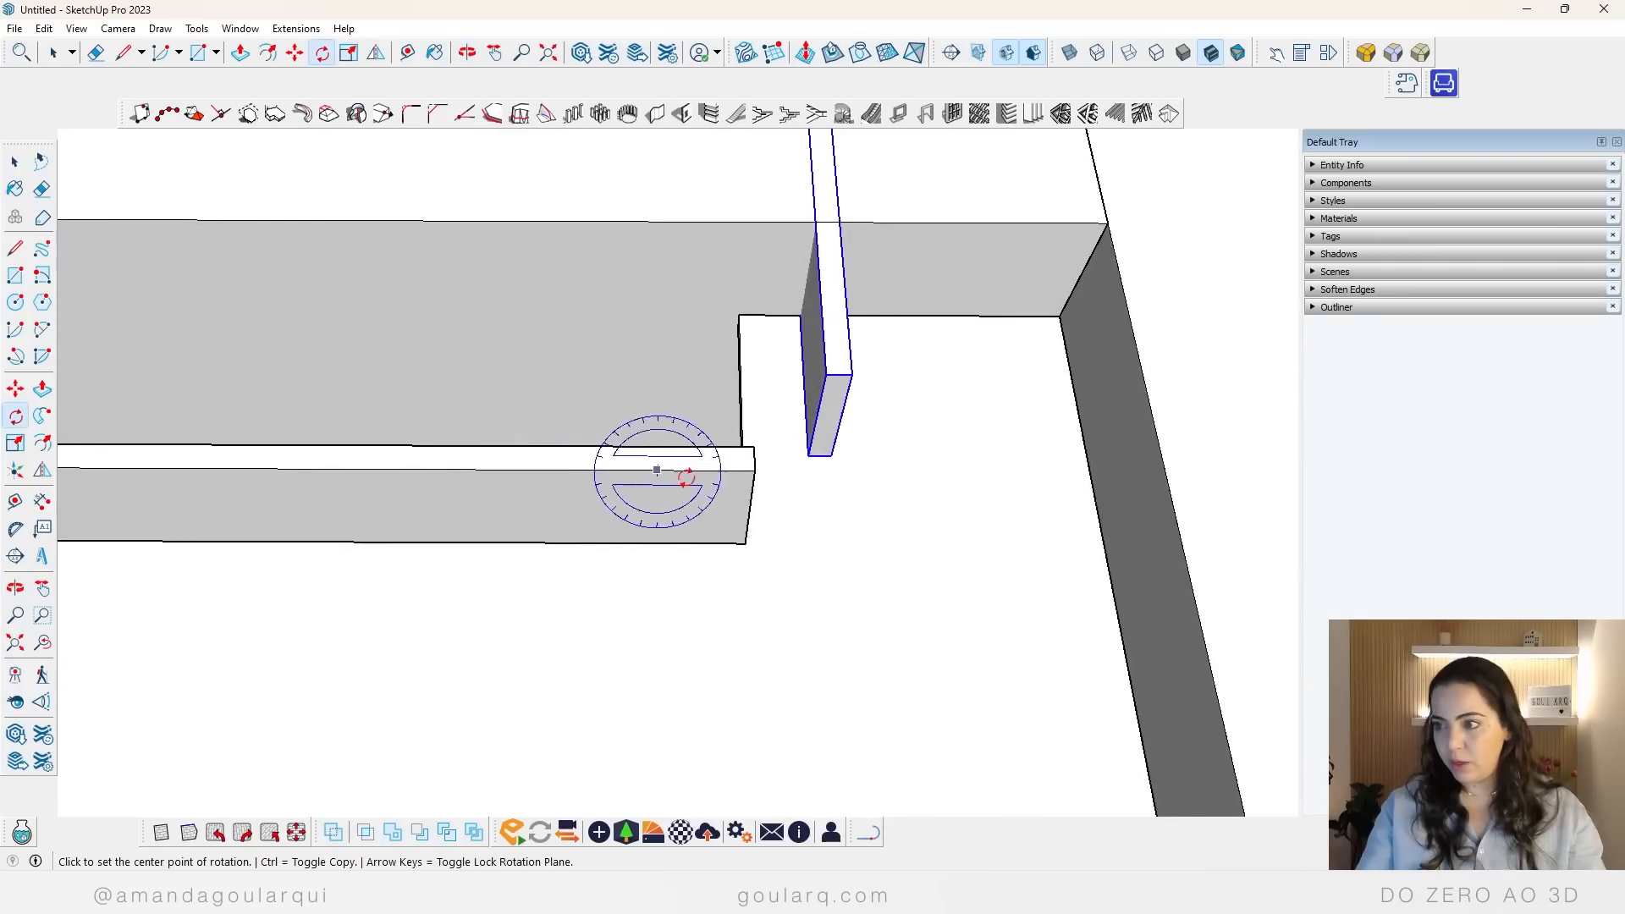
key(m)
click(815, 456)
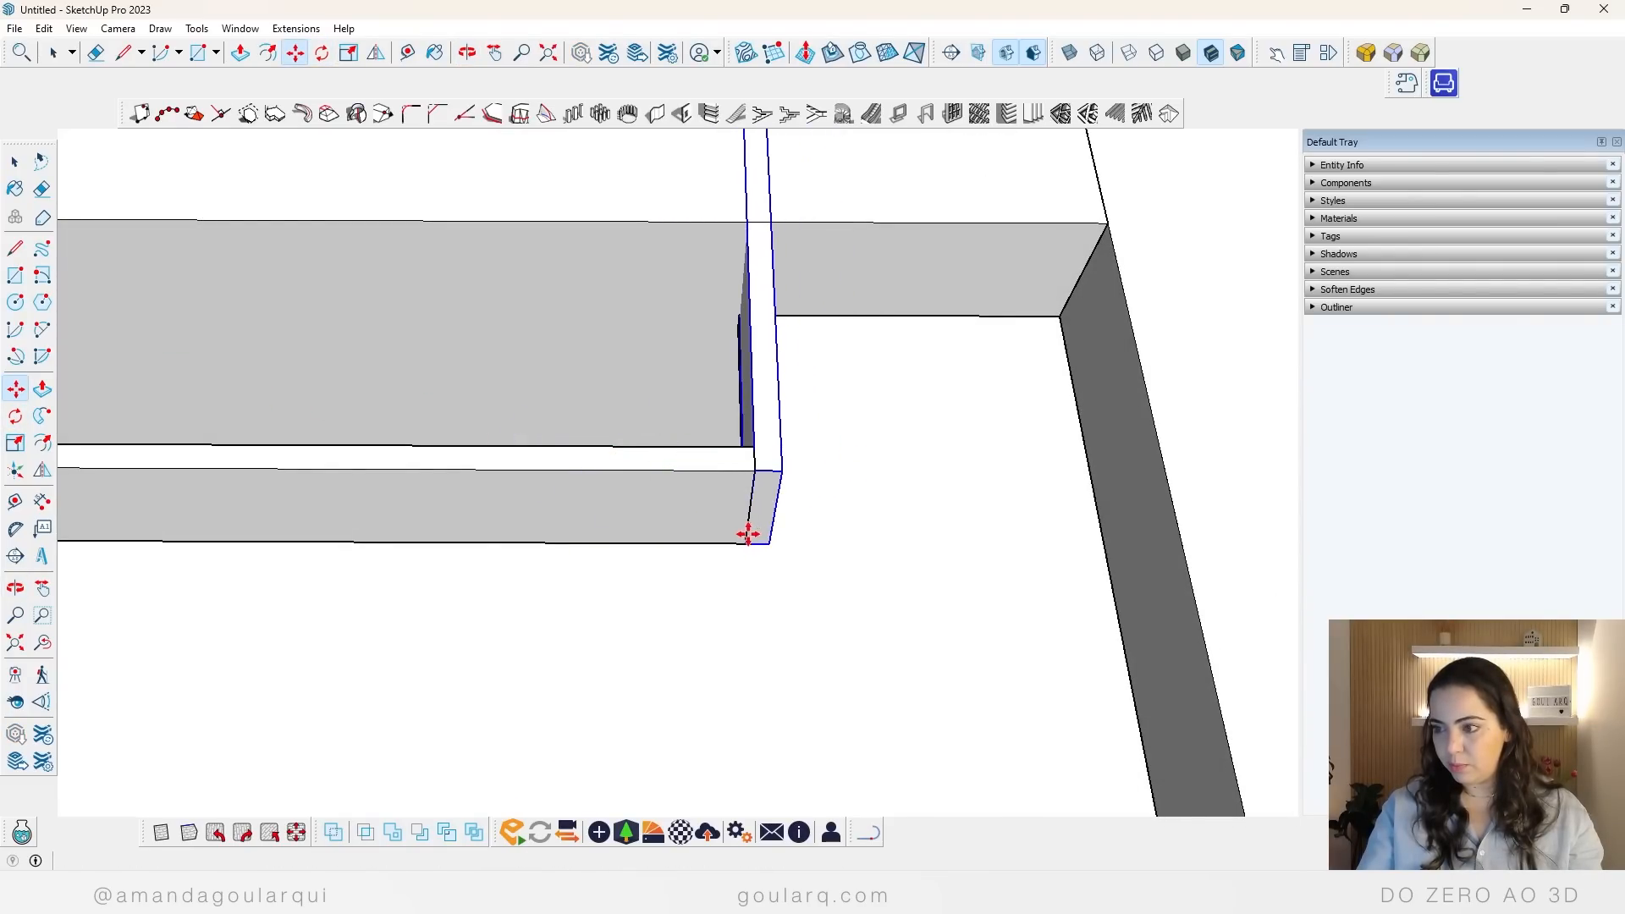
click(747, 534)
middle_drag(748, 533, 775, 473)
Step: Scale the perpendicular closure panel down lengthwise so it only spans the curtain gap up to the wall
key(s)
scroll(774, 472, down, 10)
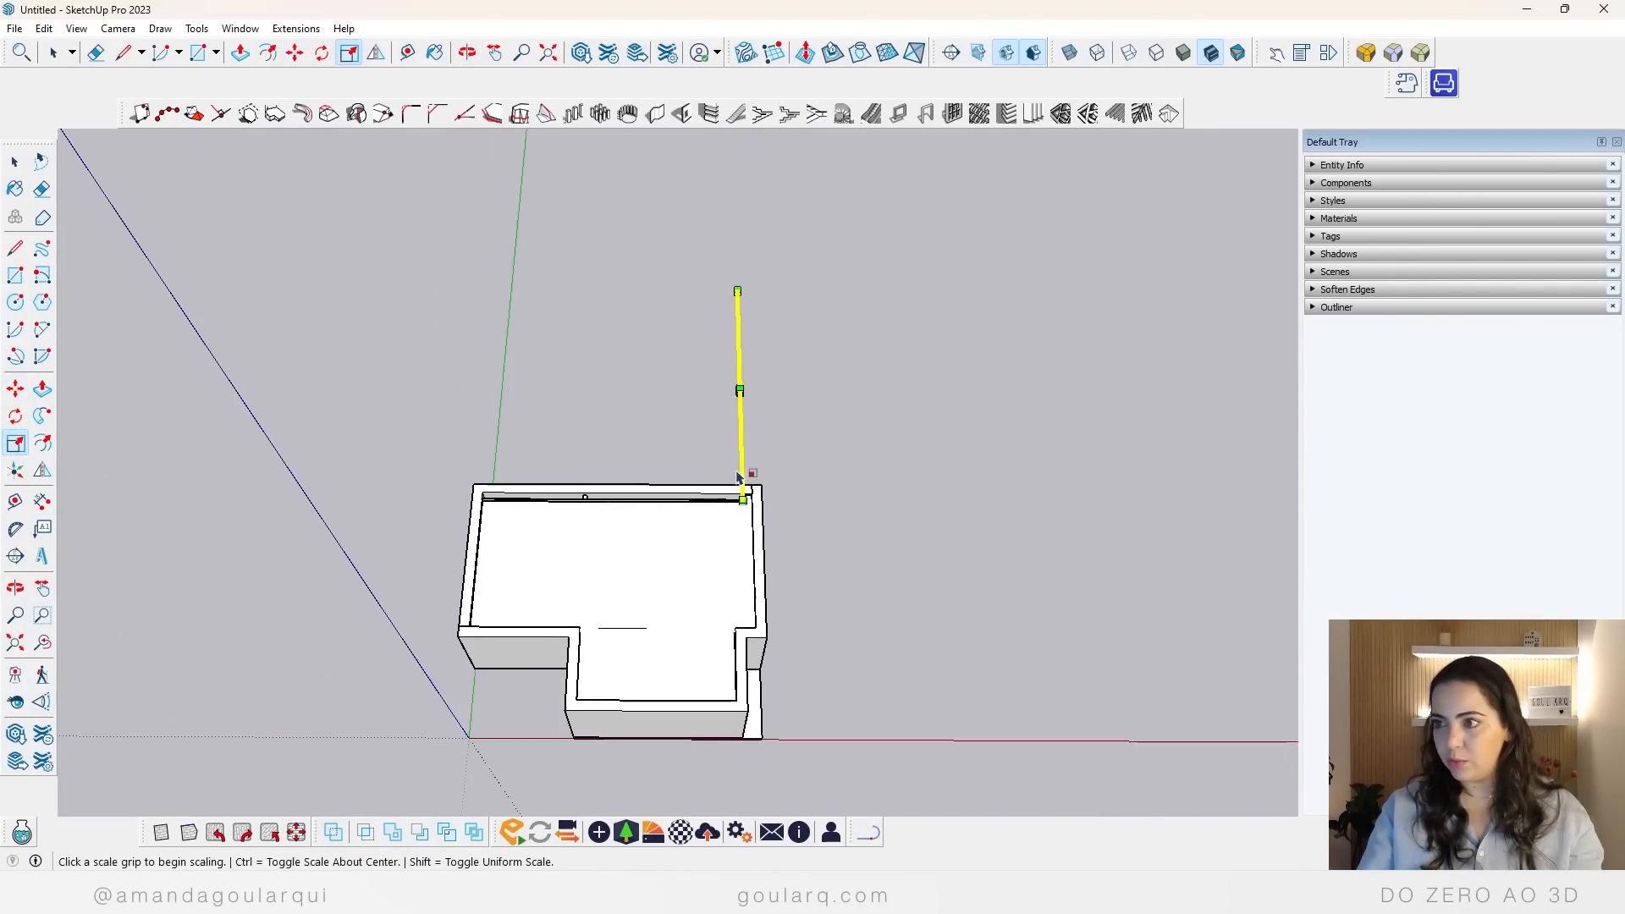
click(737, 289)
scroll(745, 343, up, 10)
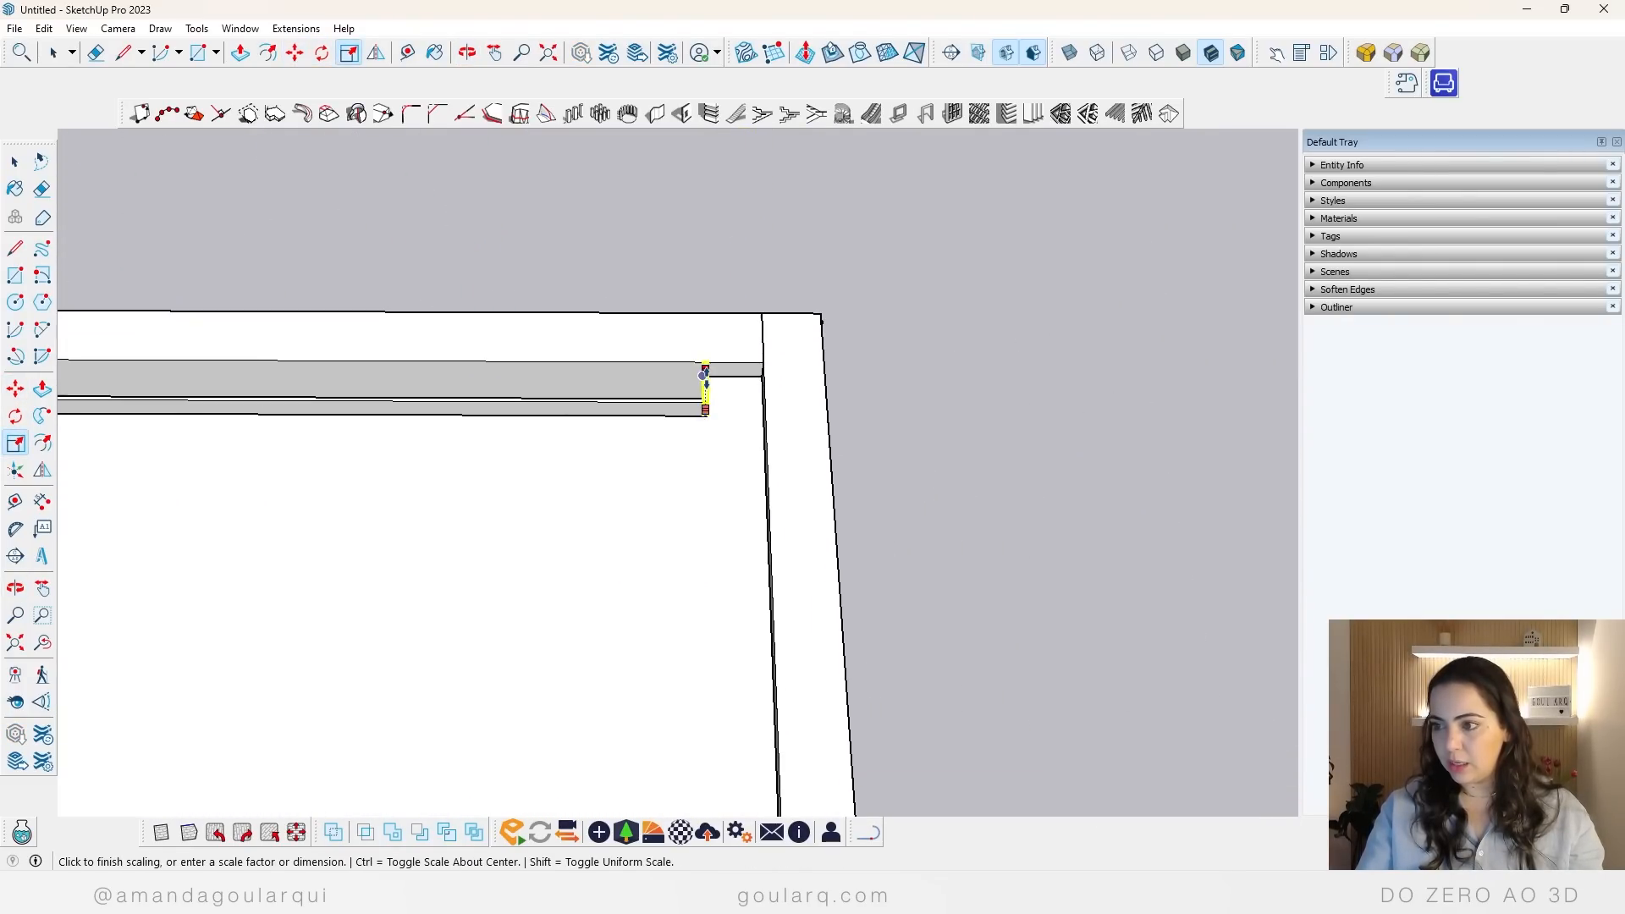
click(737, 343)
scroll(948, 372, down, 10)
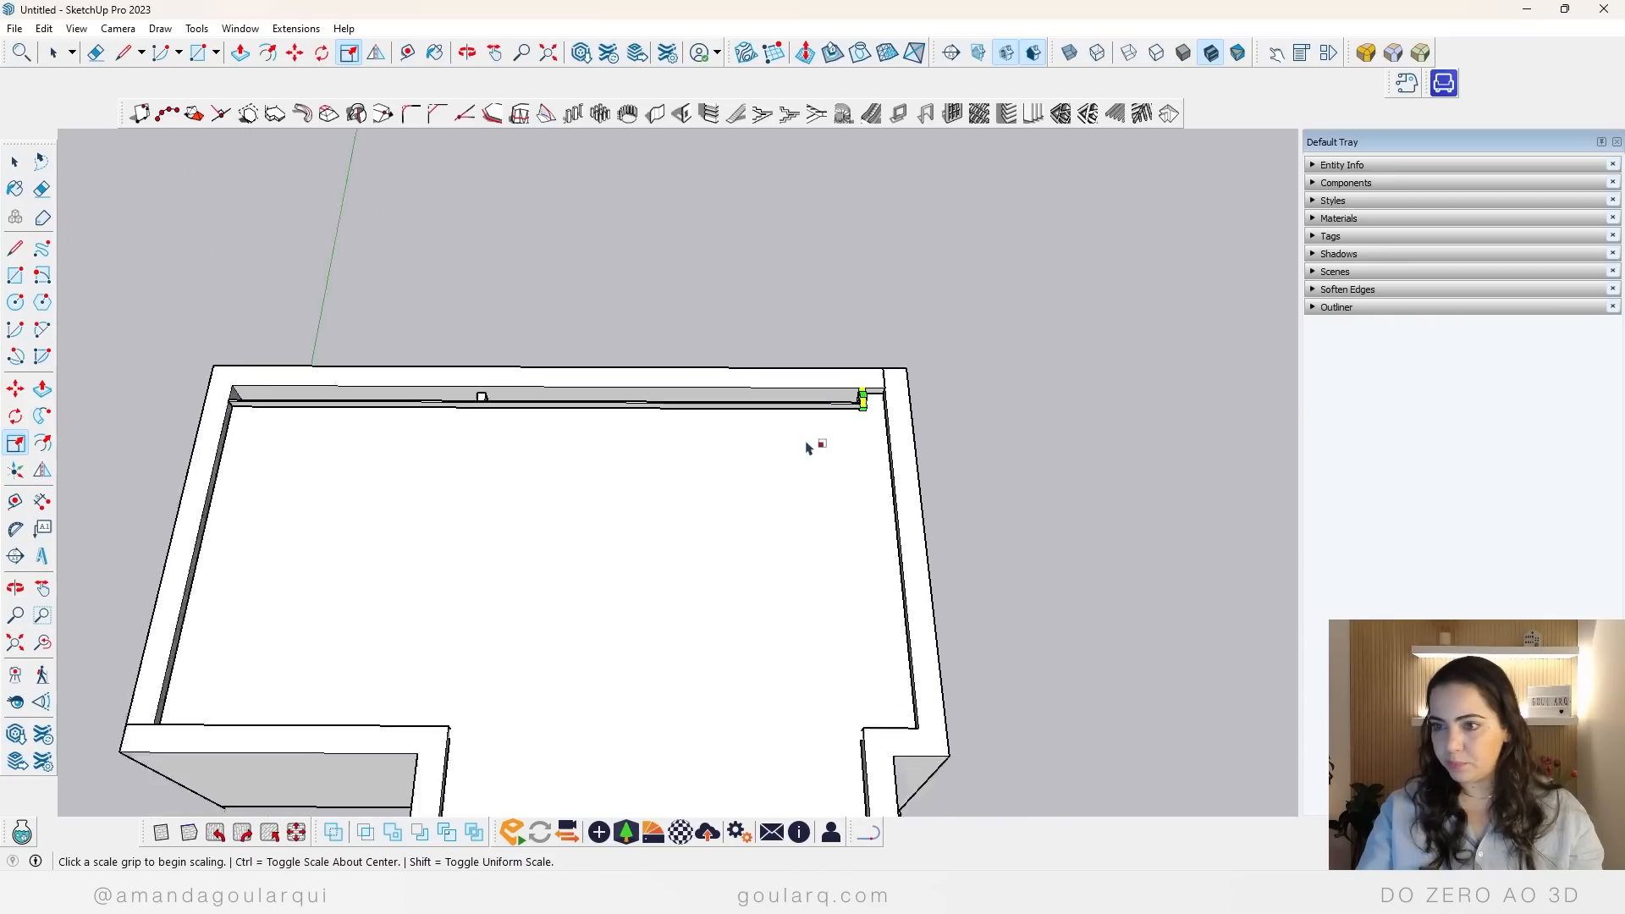
key(space)
click(936, 457)
Step: Rotate a copy of the short end panel about its upper outer corner so it lies flat over the curtain gap
scroll(593, 434, up, 1)
middle_drag(596, 433, 660, 279)
scroll(668, 254, up, 6)
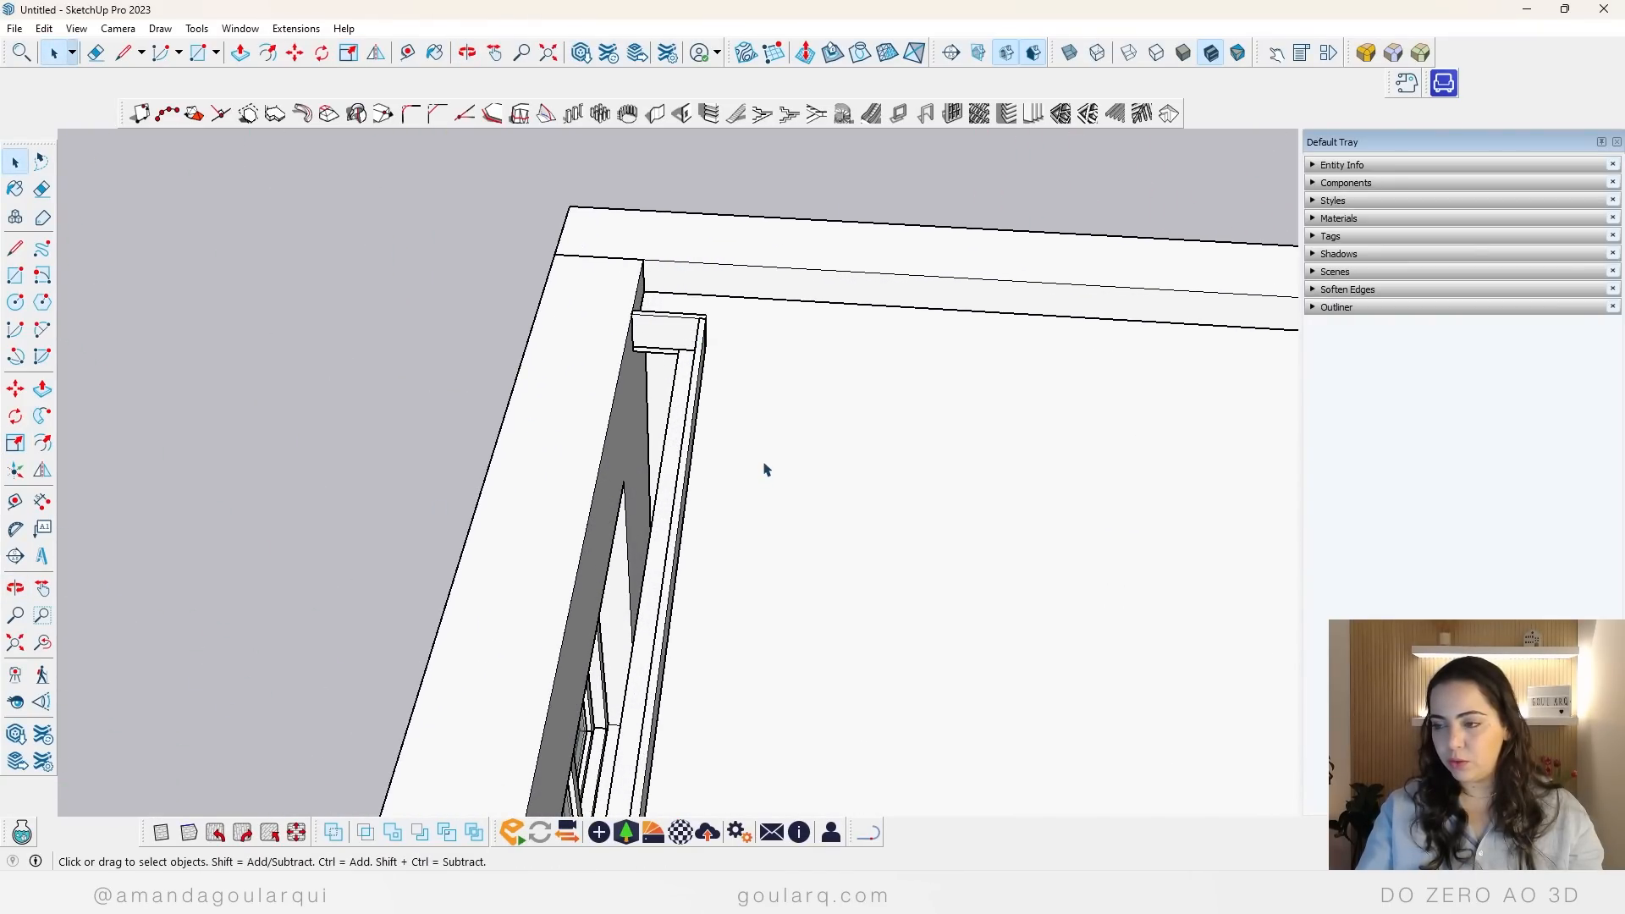
scroll(773, 330, up, 5)
middle_drag(671, 334, 455, 323)
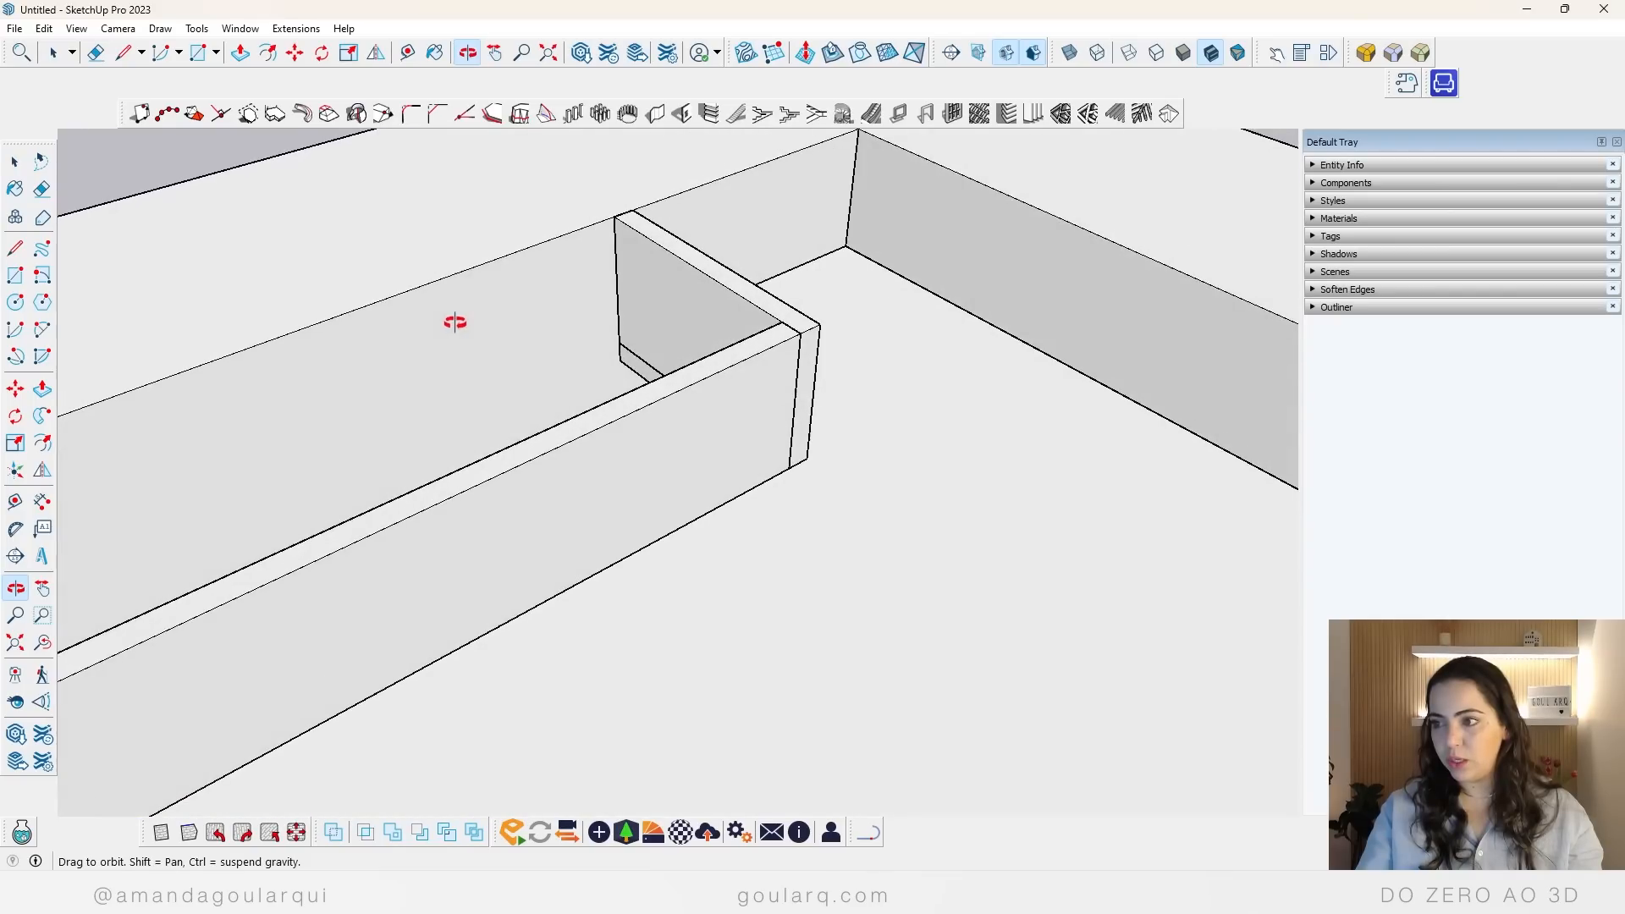
click(693, 269)
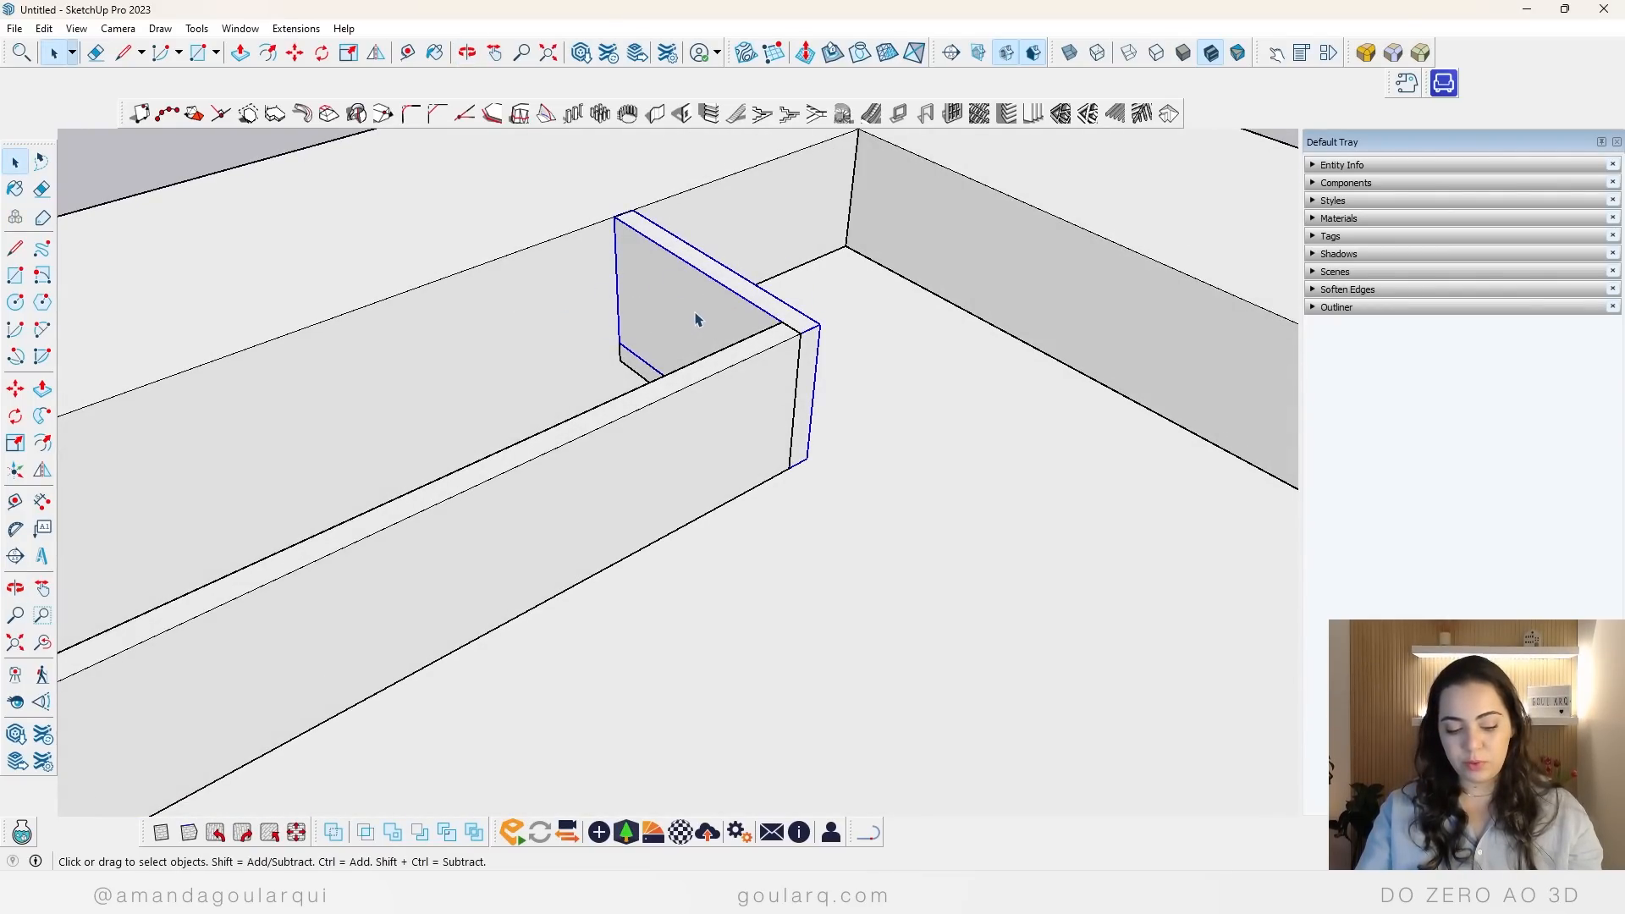
key(q)
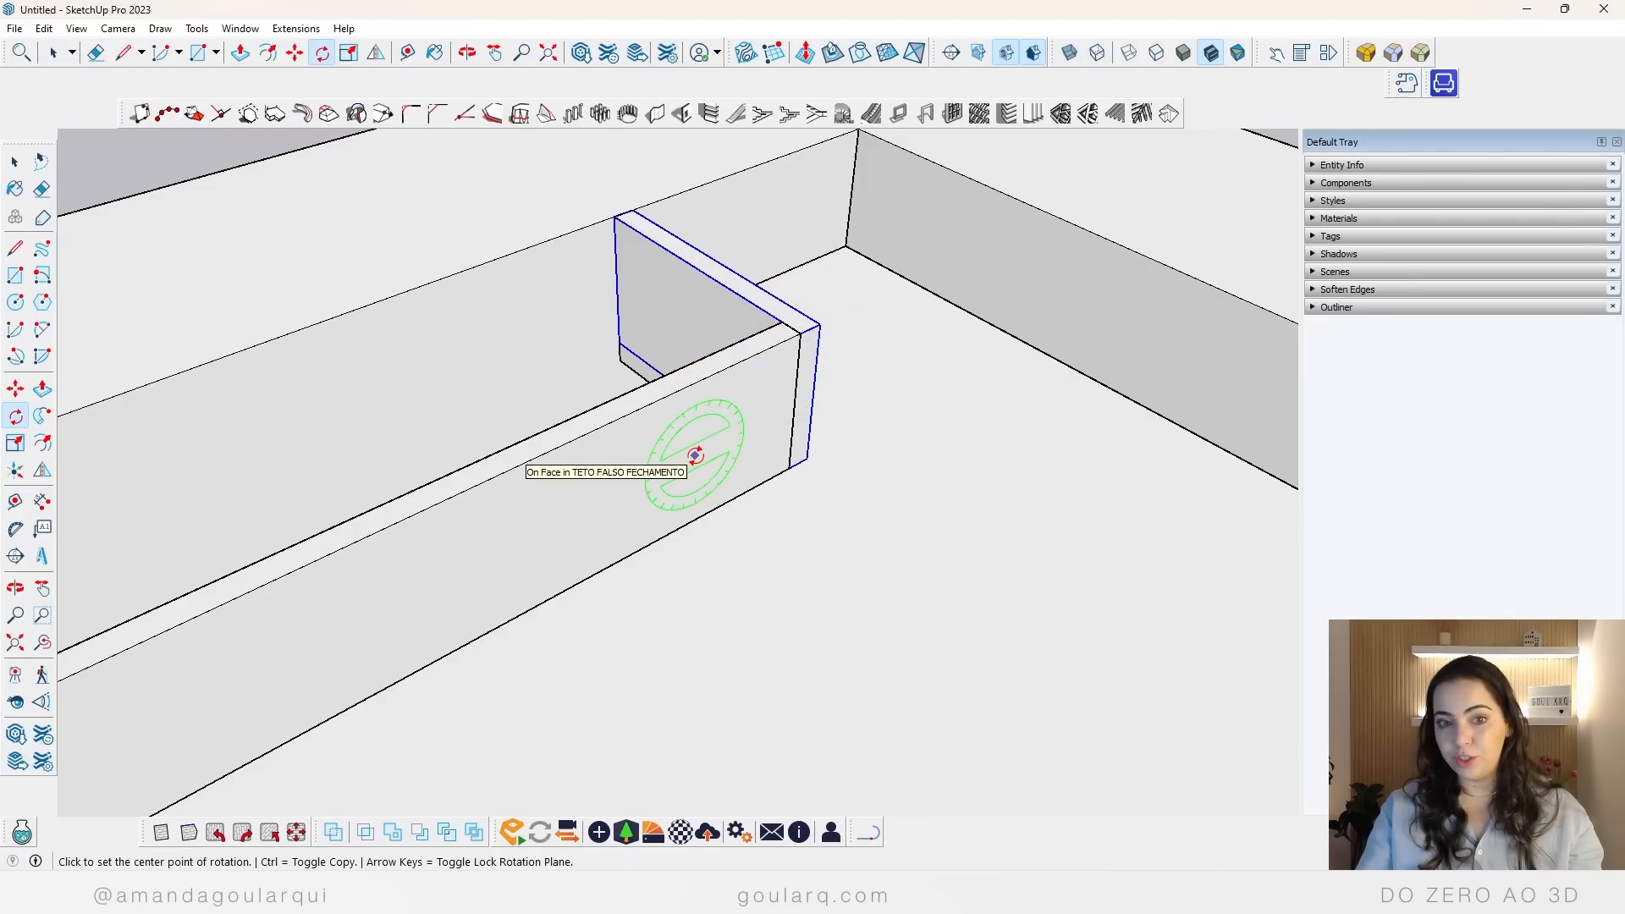
key(ctrl)
click(819, 324)
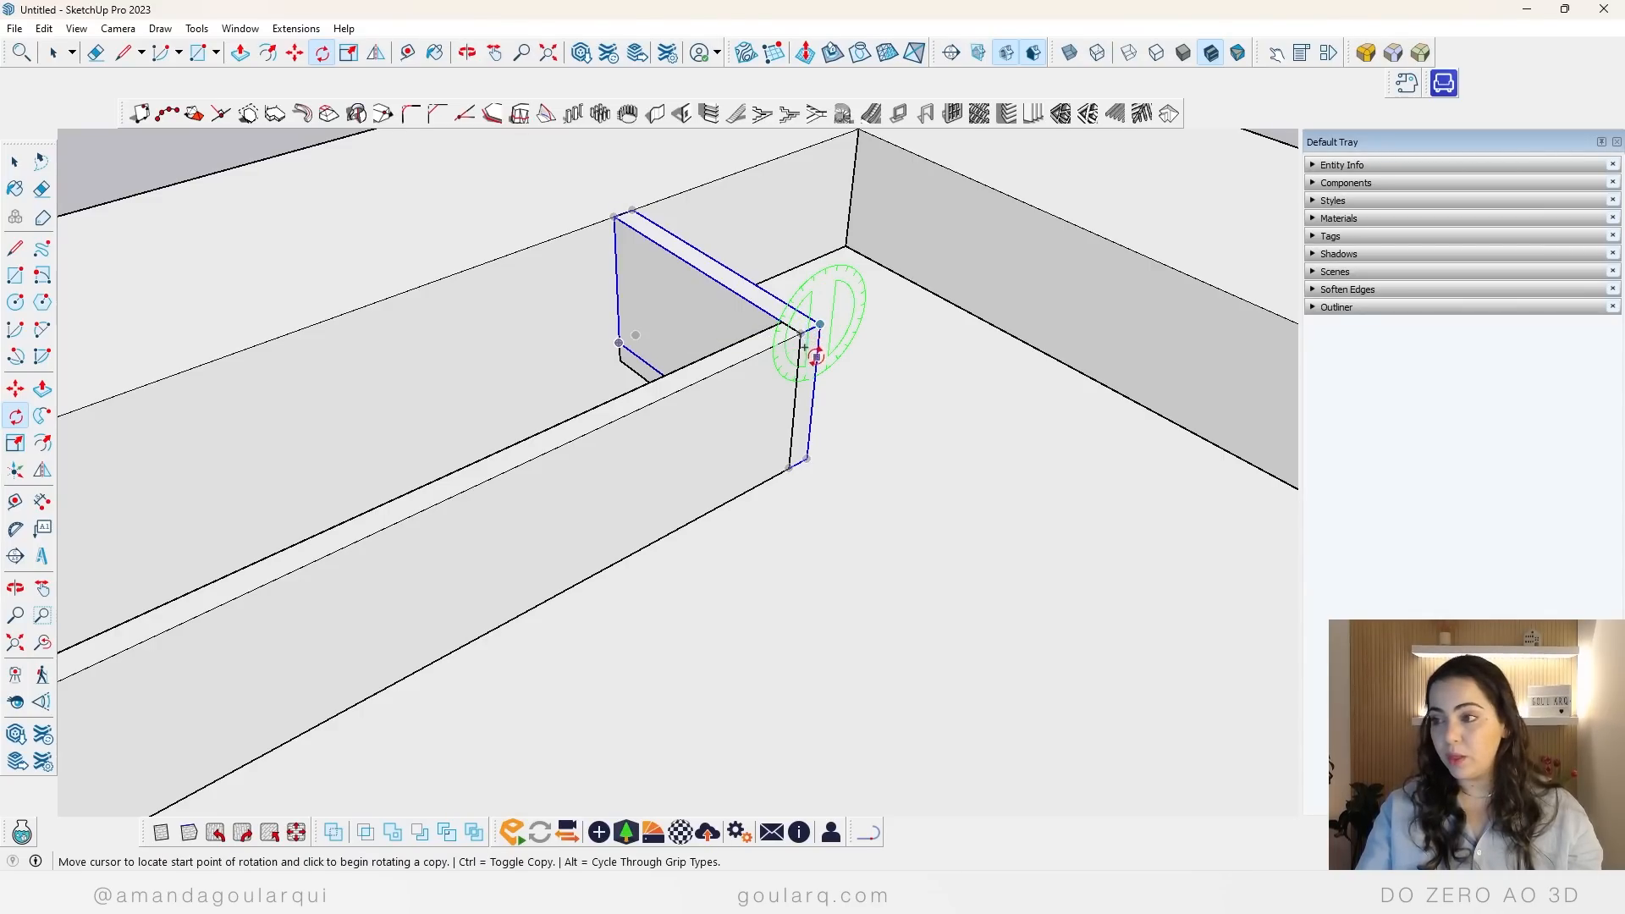
click(806, 457)
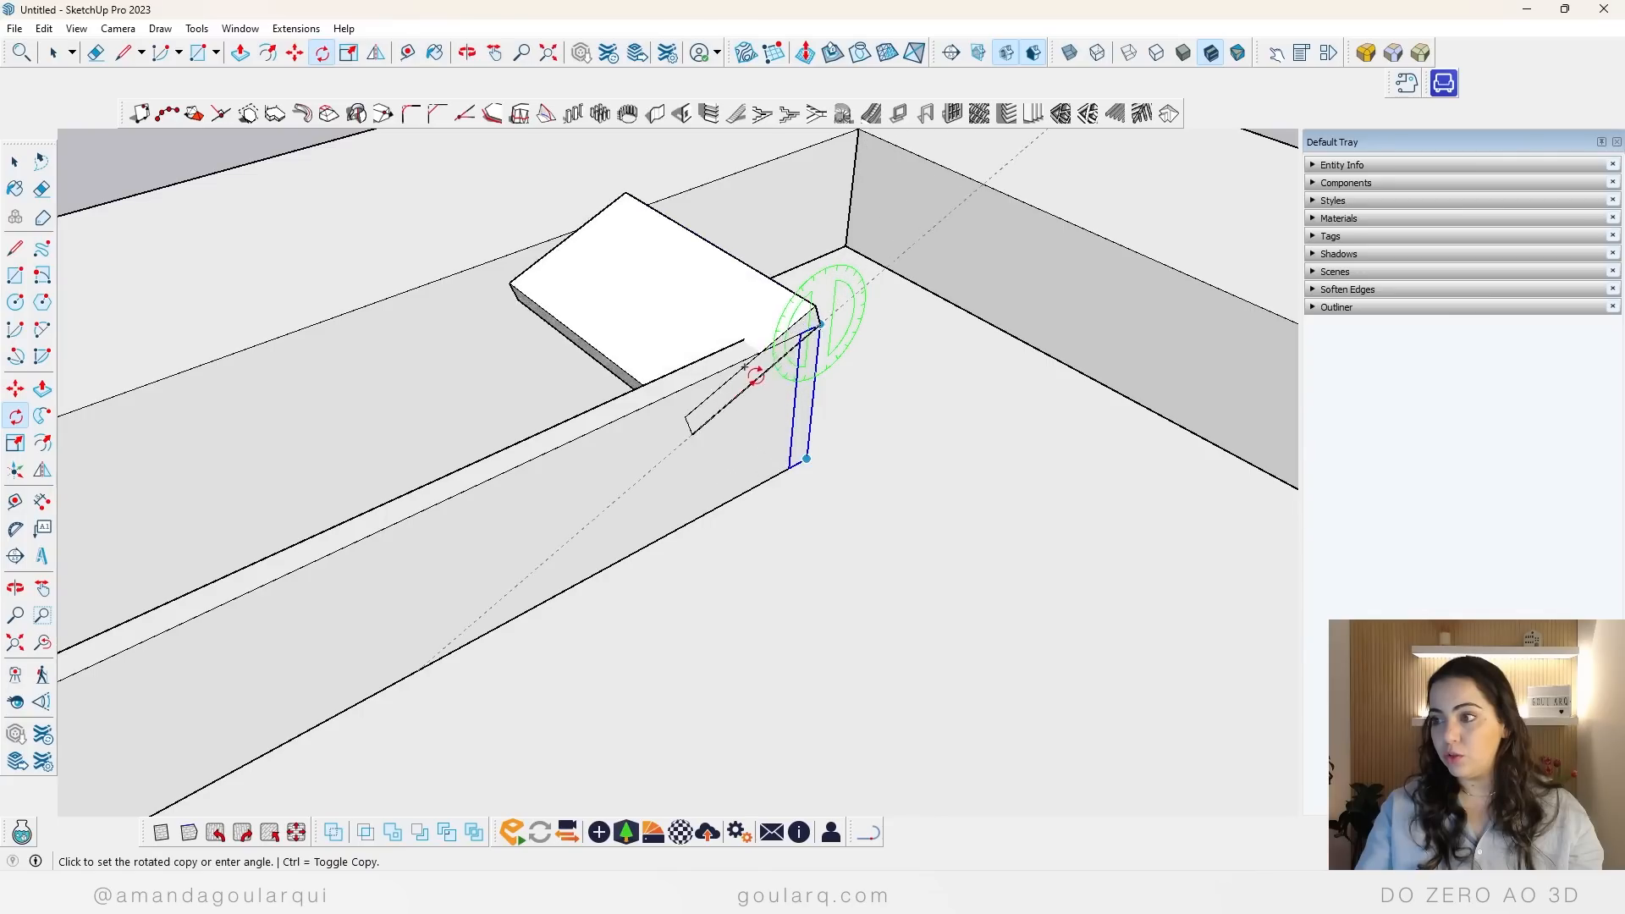
key(Escape)
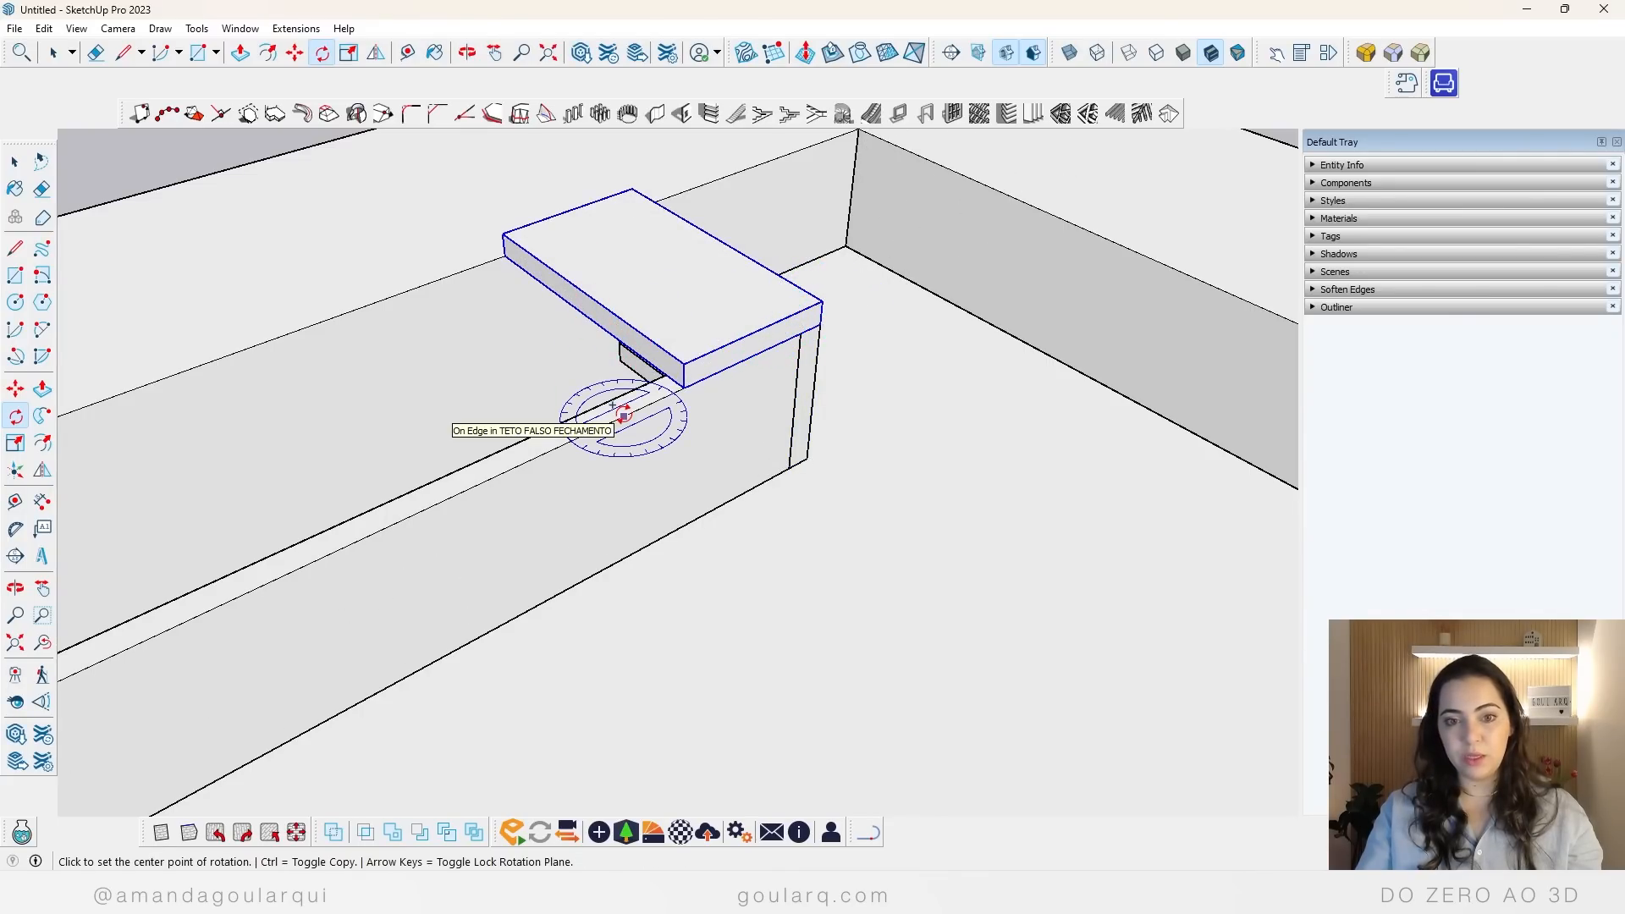
click(595, 321)
click(645, 336)
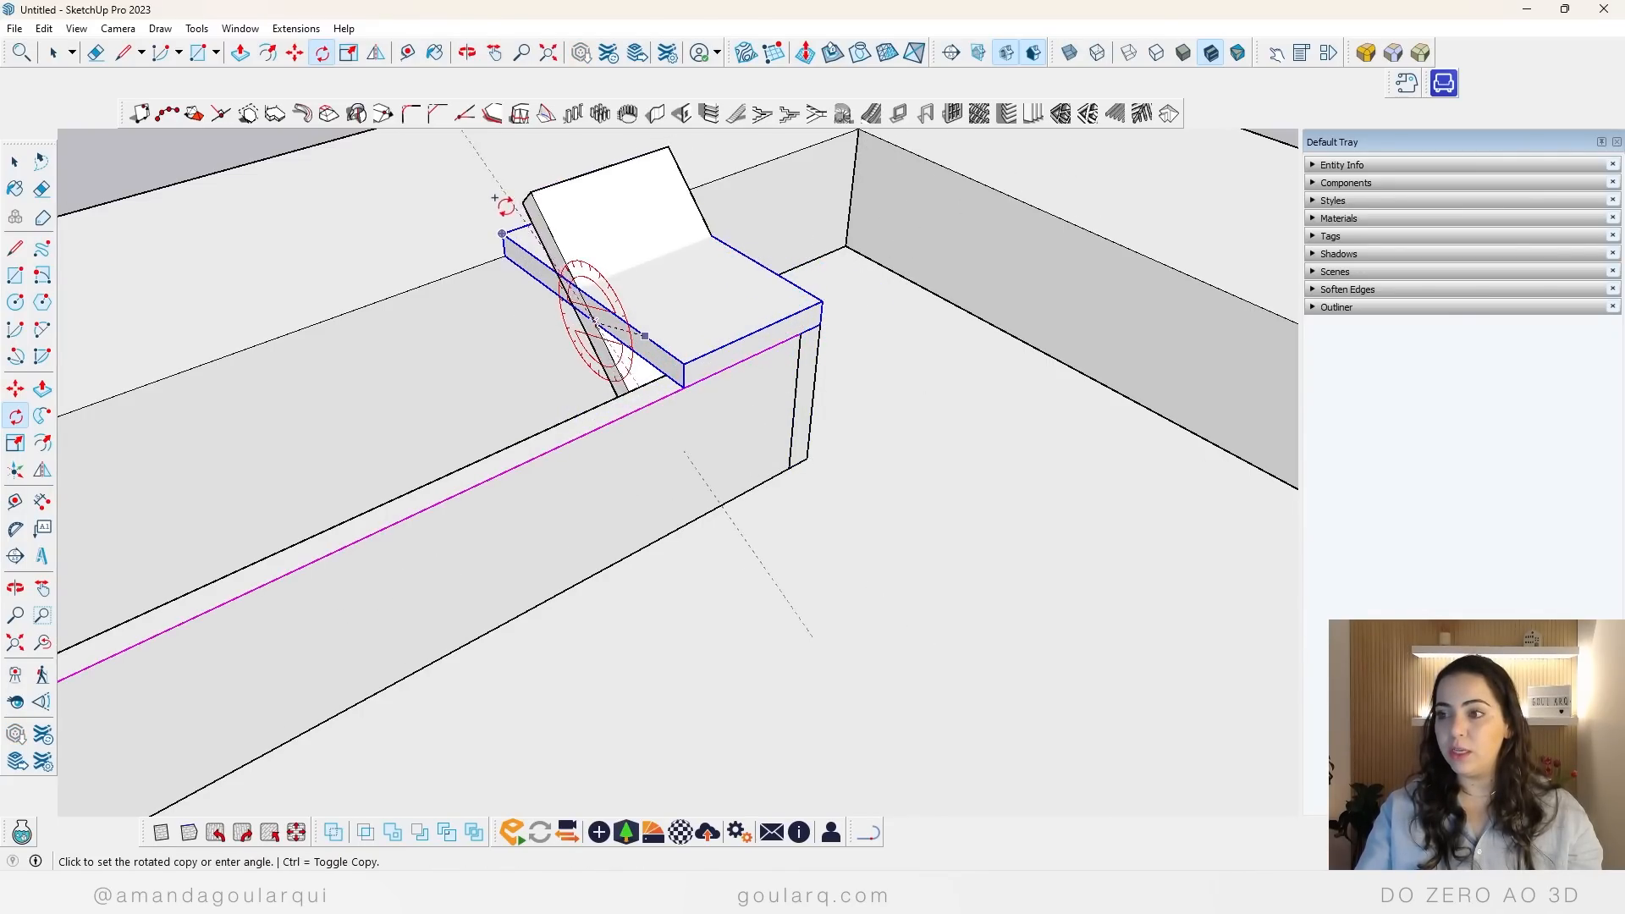
key(Escape)
click(671, 275)
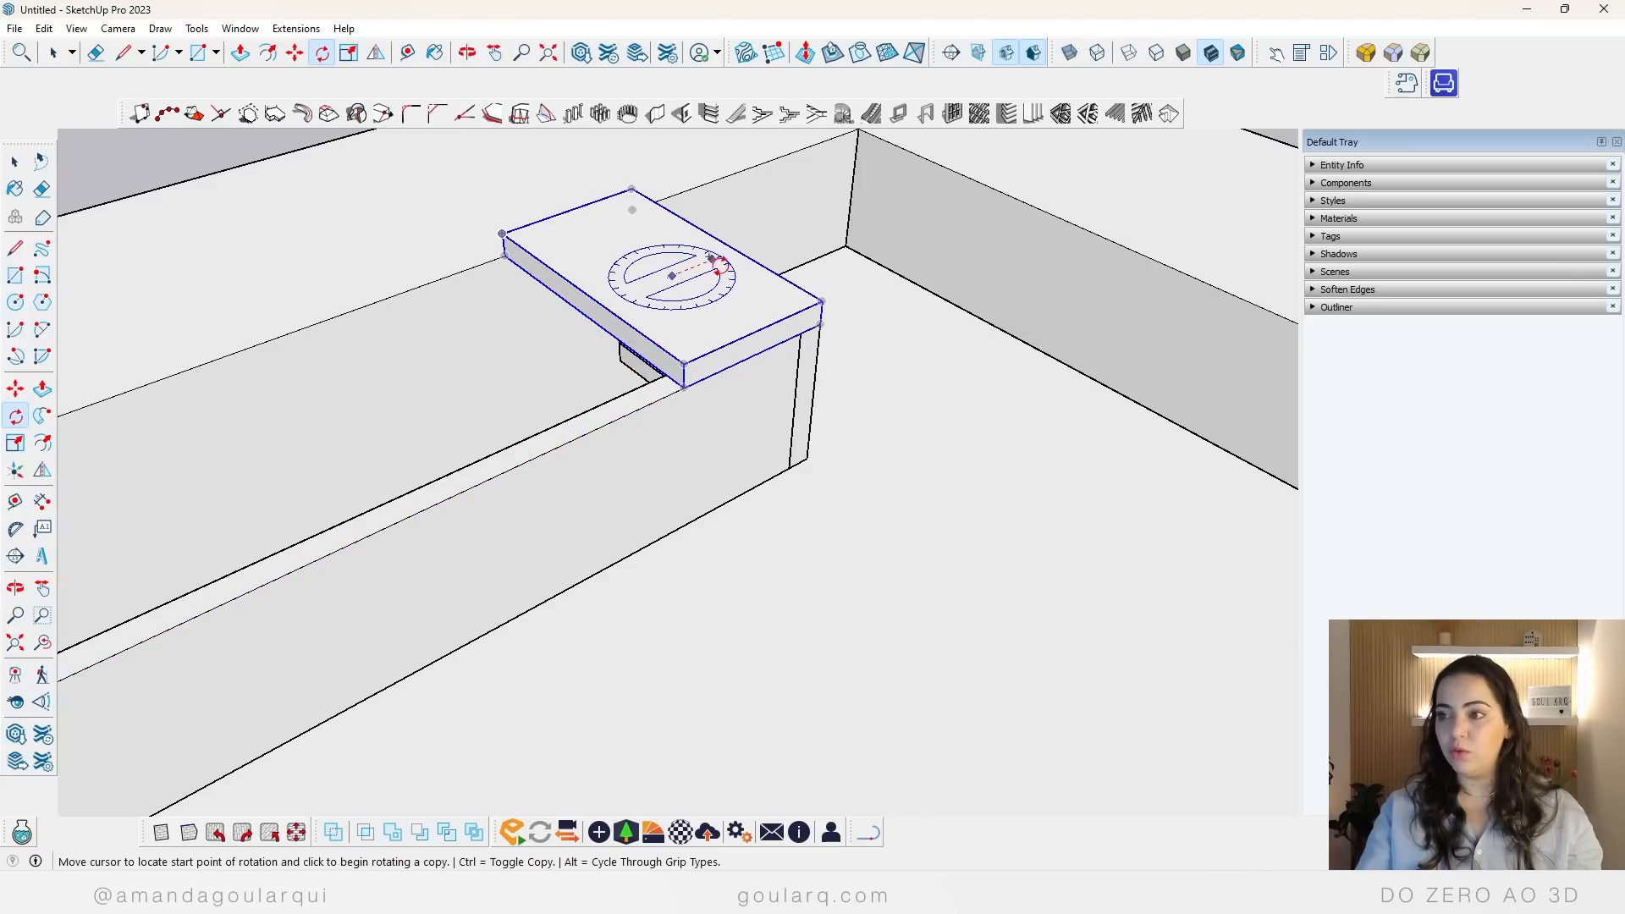
click(719, 265)
key(space)
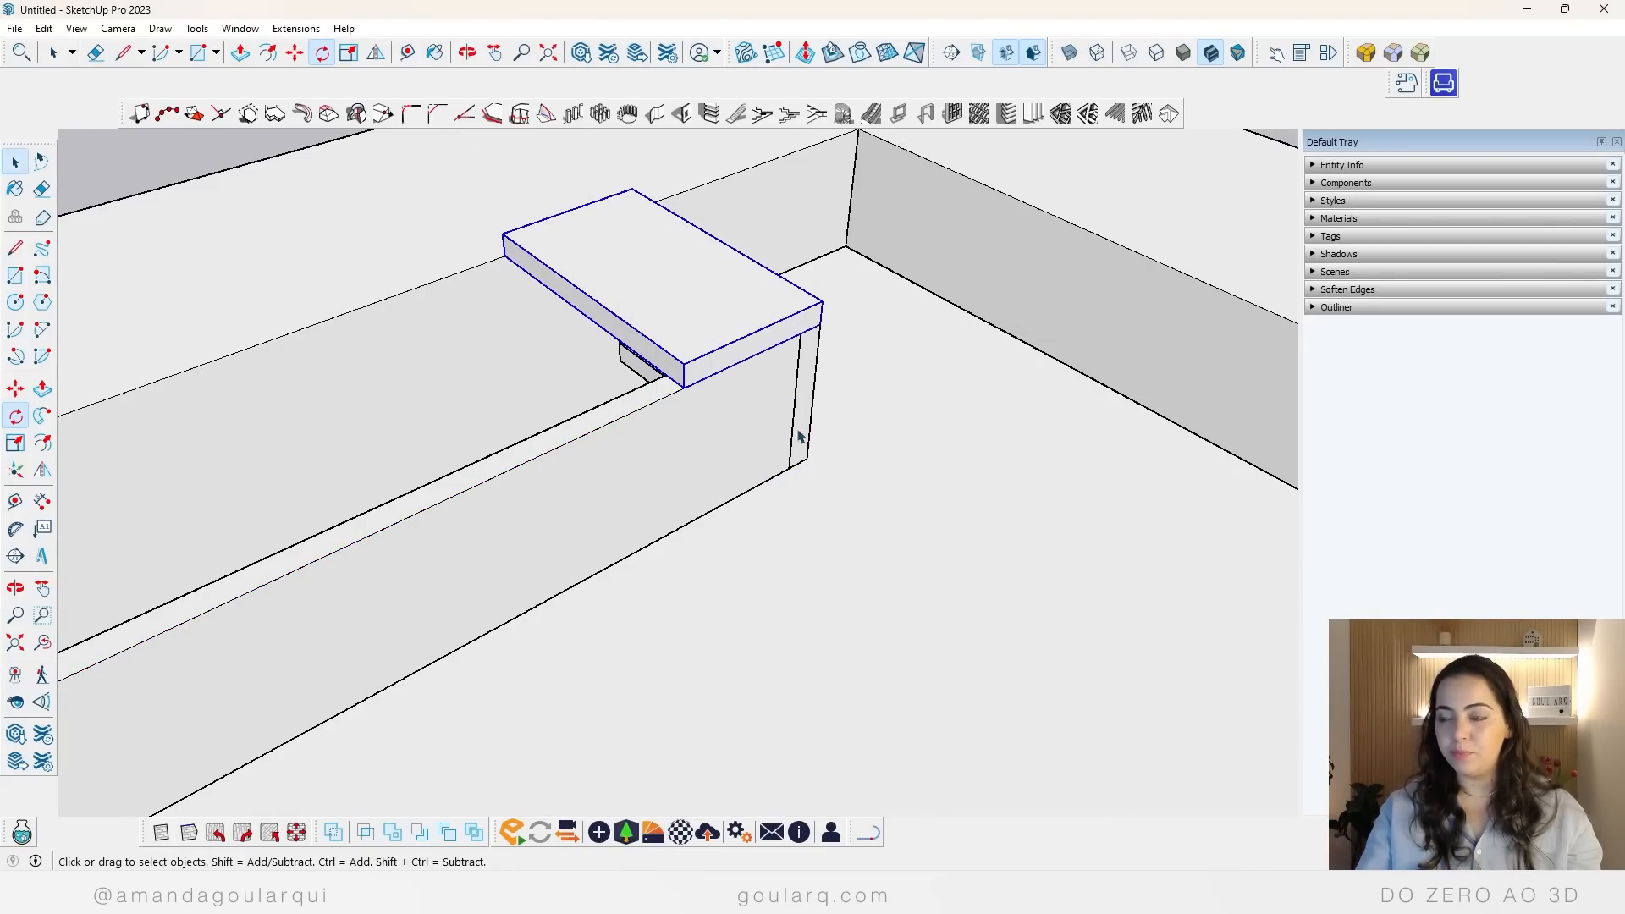
Step: Scale the flat cover panel lengthwise along the curtain gap until it reaches the opposite wall
scroll(814, 304, down, 2)
key(s)
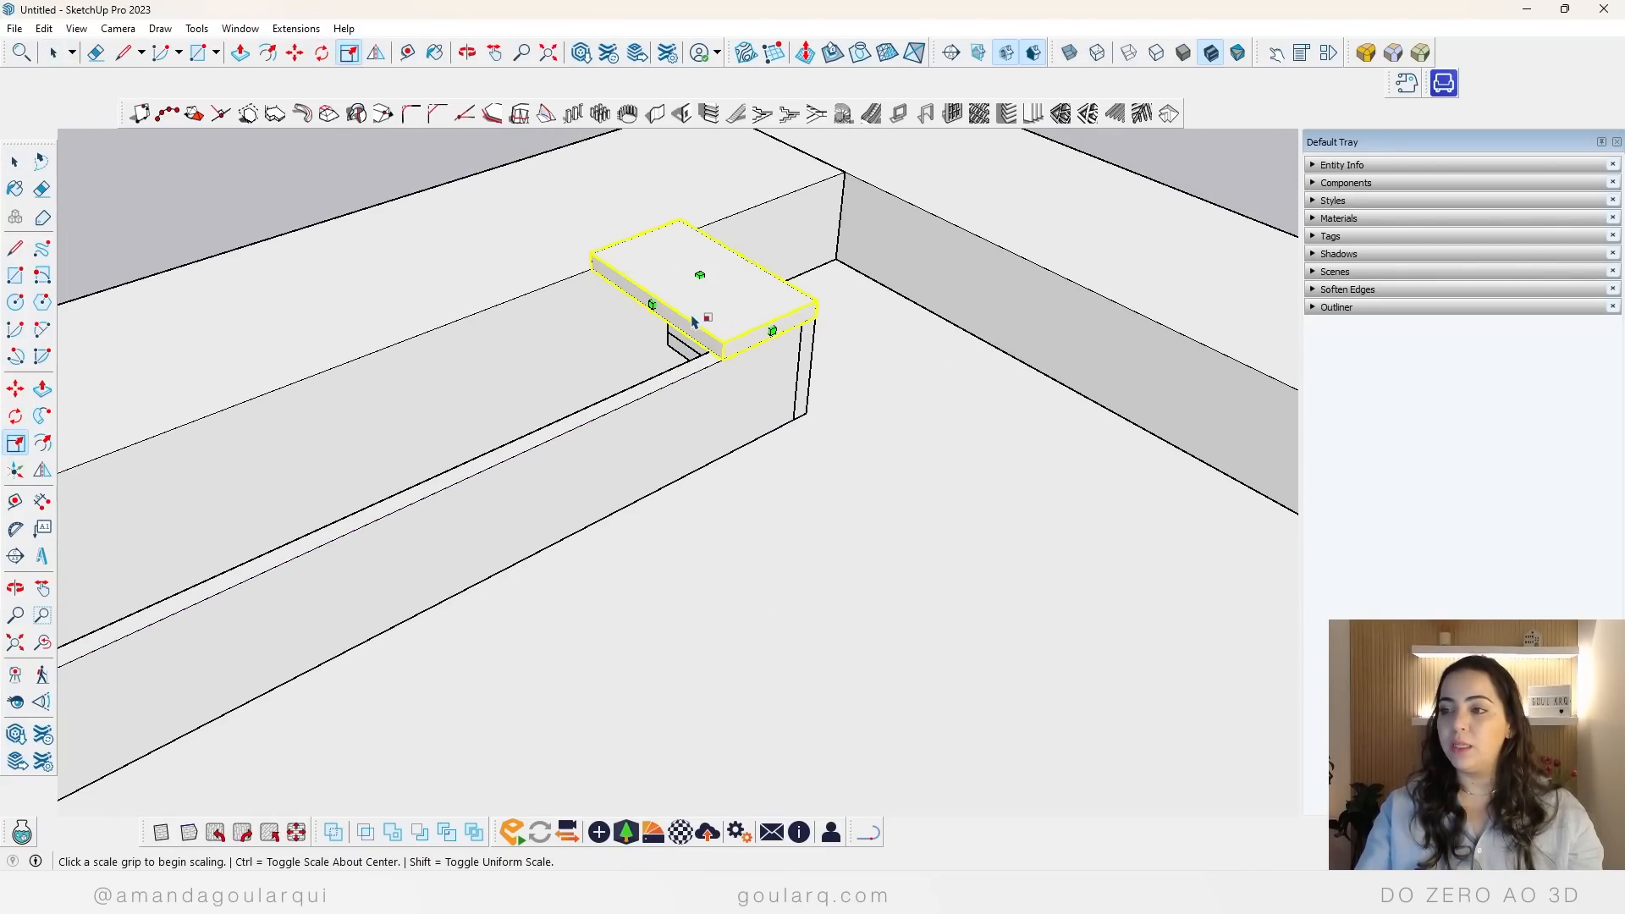
click(652, 303)
scroll(737, 287, down, 6)
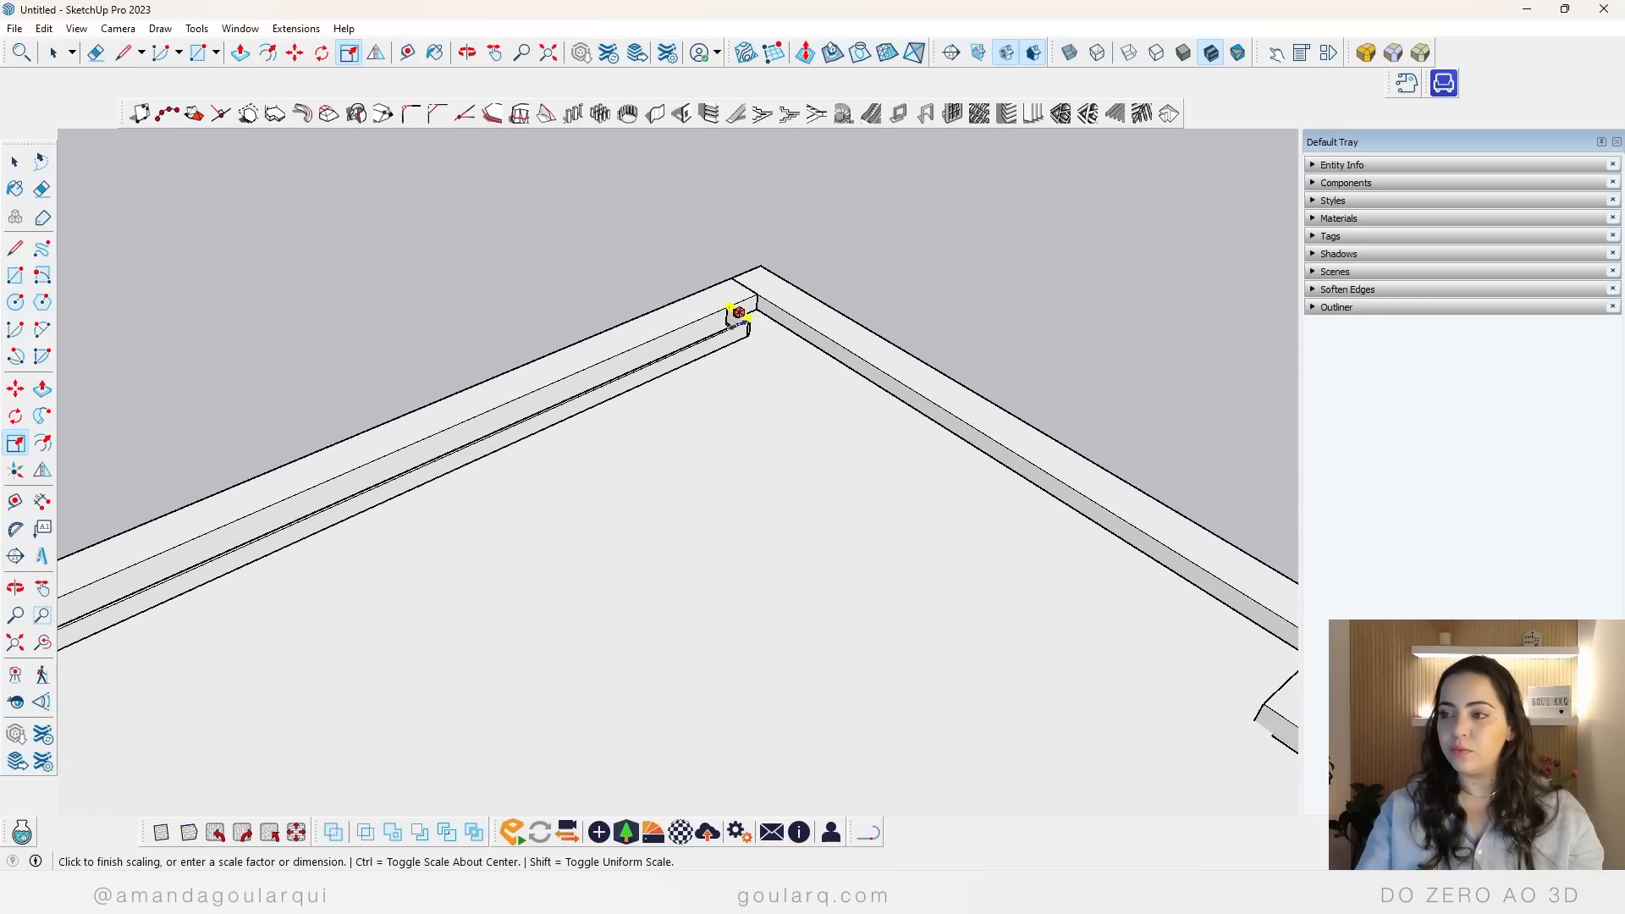
scroll(419, 506, up, 4)
scroll(419, 505, up, 2)
click(444, 364)
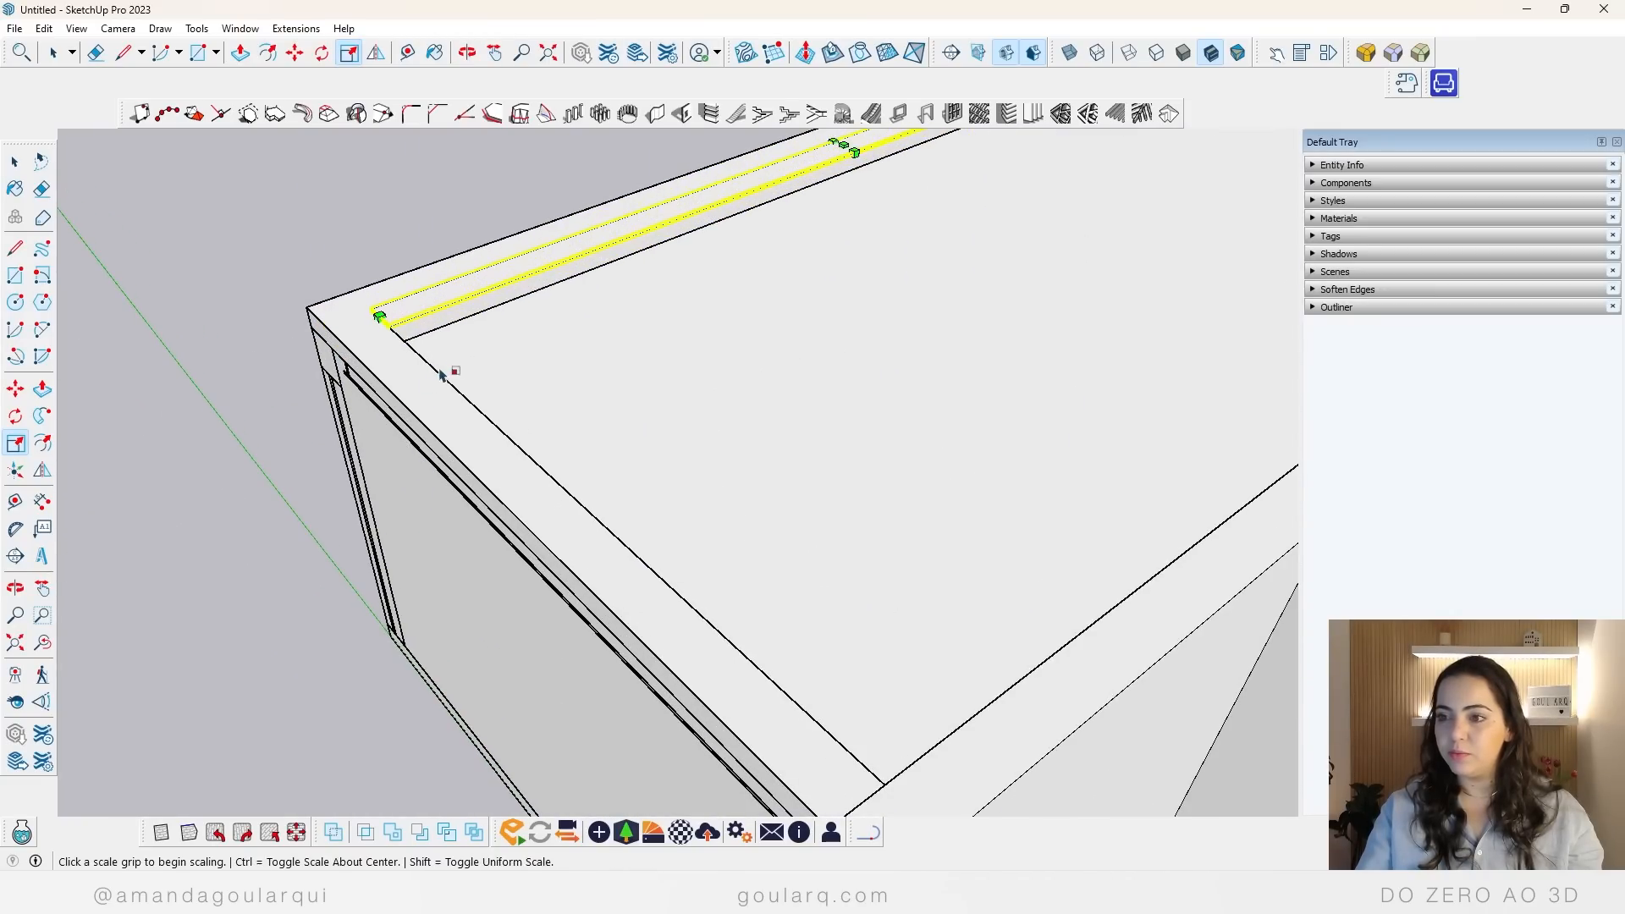
key(space)
Step: Merge the false ceiling and the curtain gap's closure panels into one solid with the Union solid tool
middle_drag(566, 409, 501, 478)
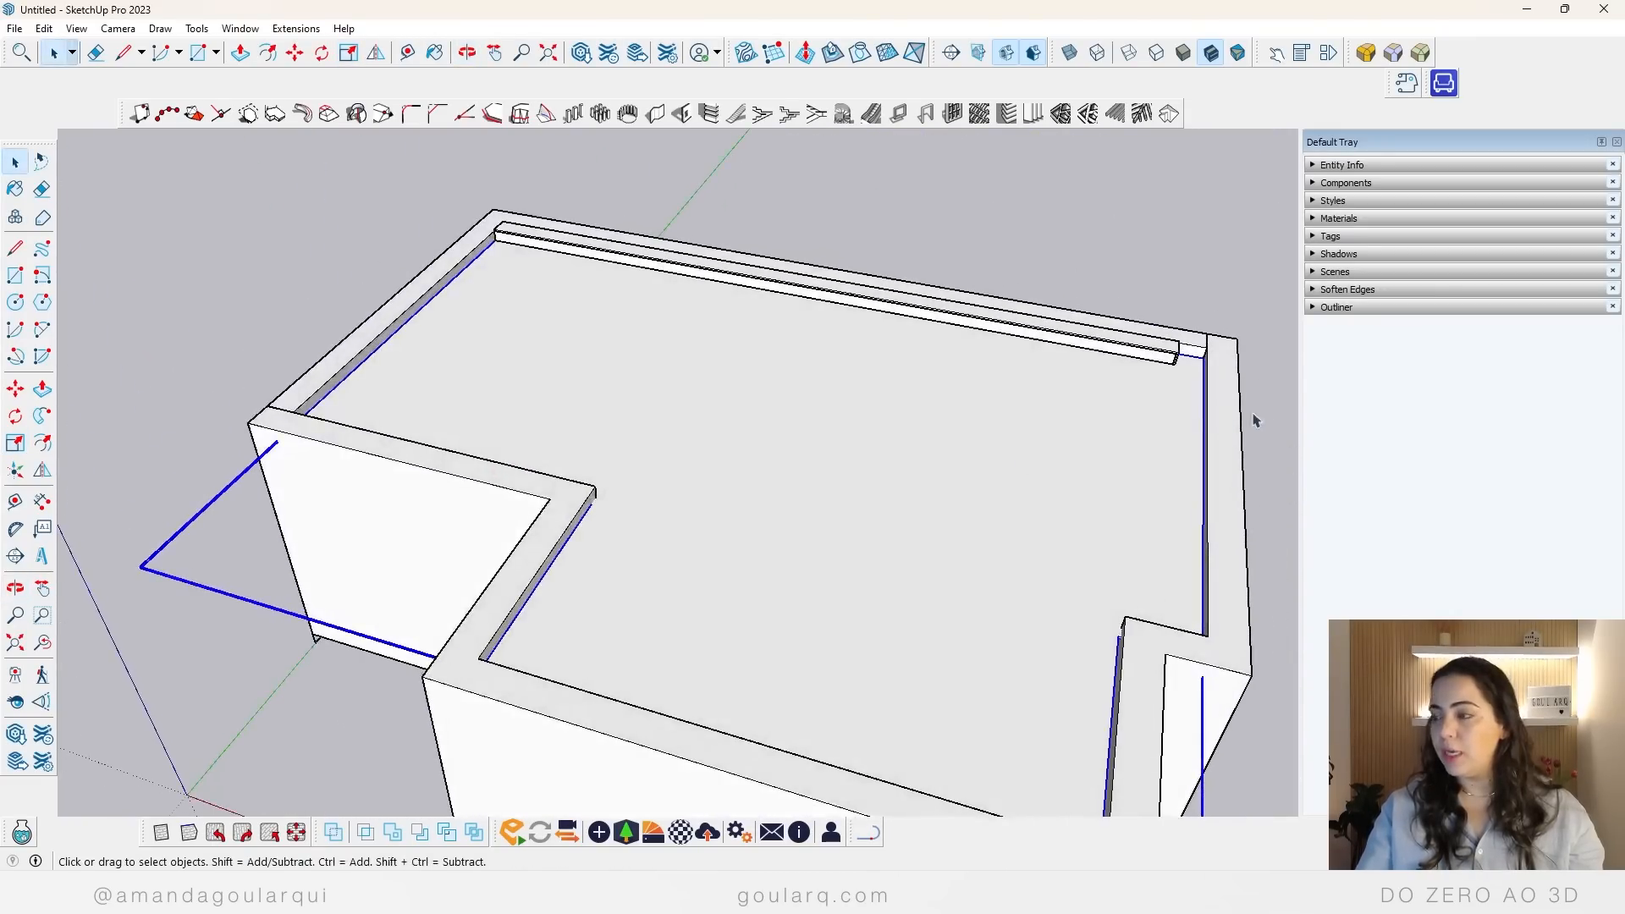
scroll(1255, 421, up, 3)
scroll(1066, 406, up, 3)
middle_drag(1122, 385, 972, 533)
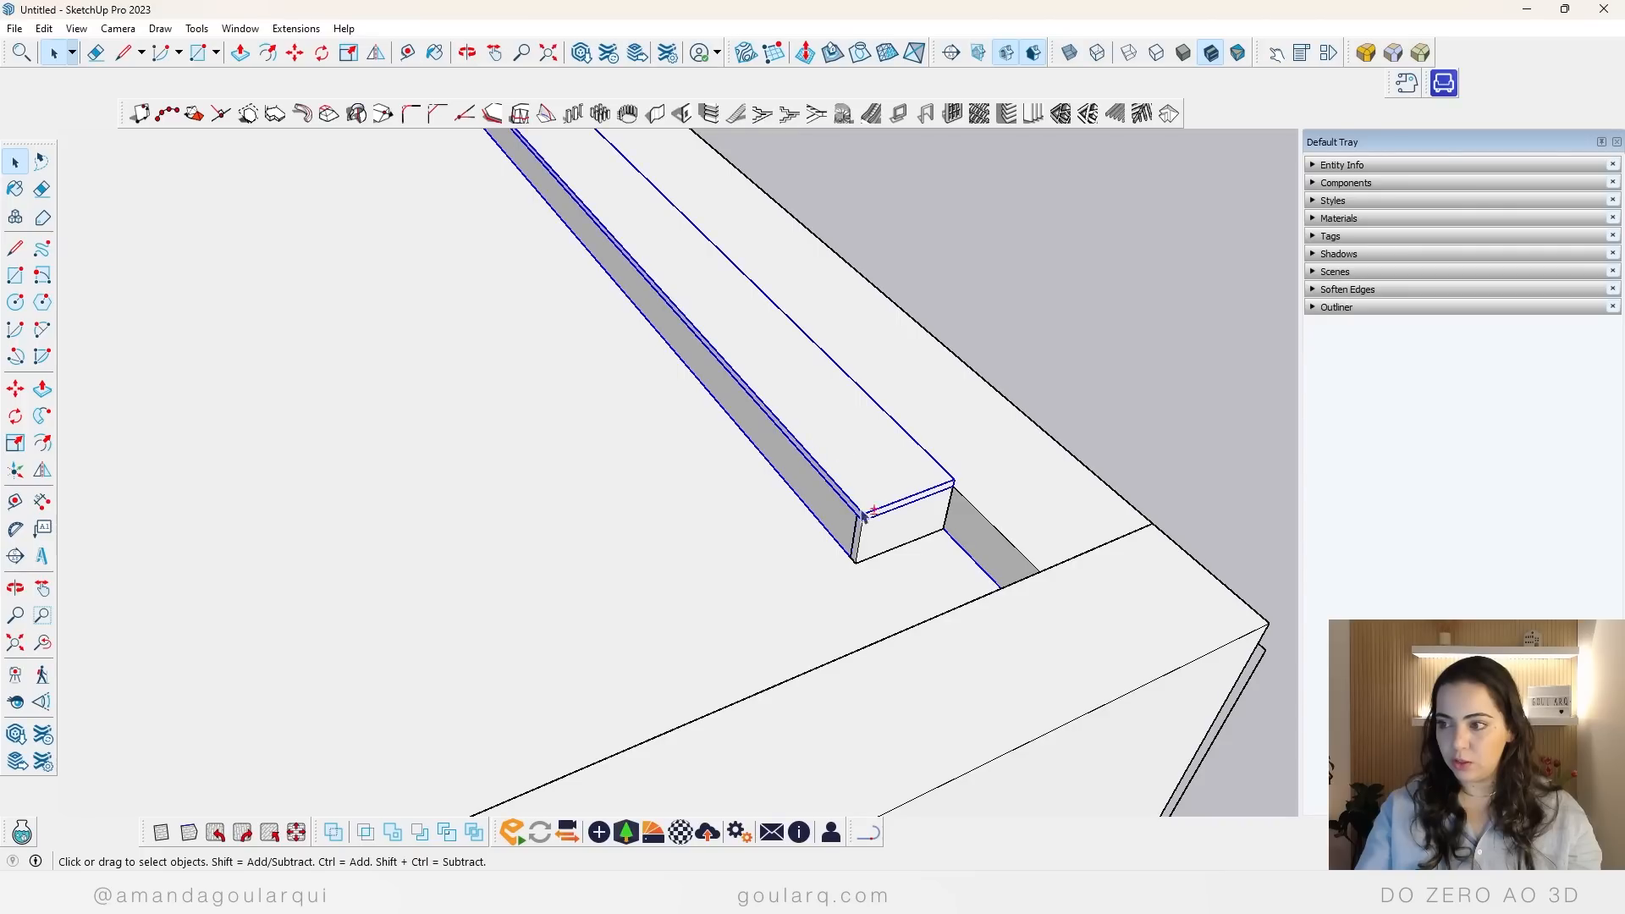
right_click(874, 542)
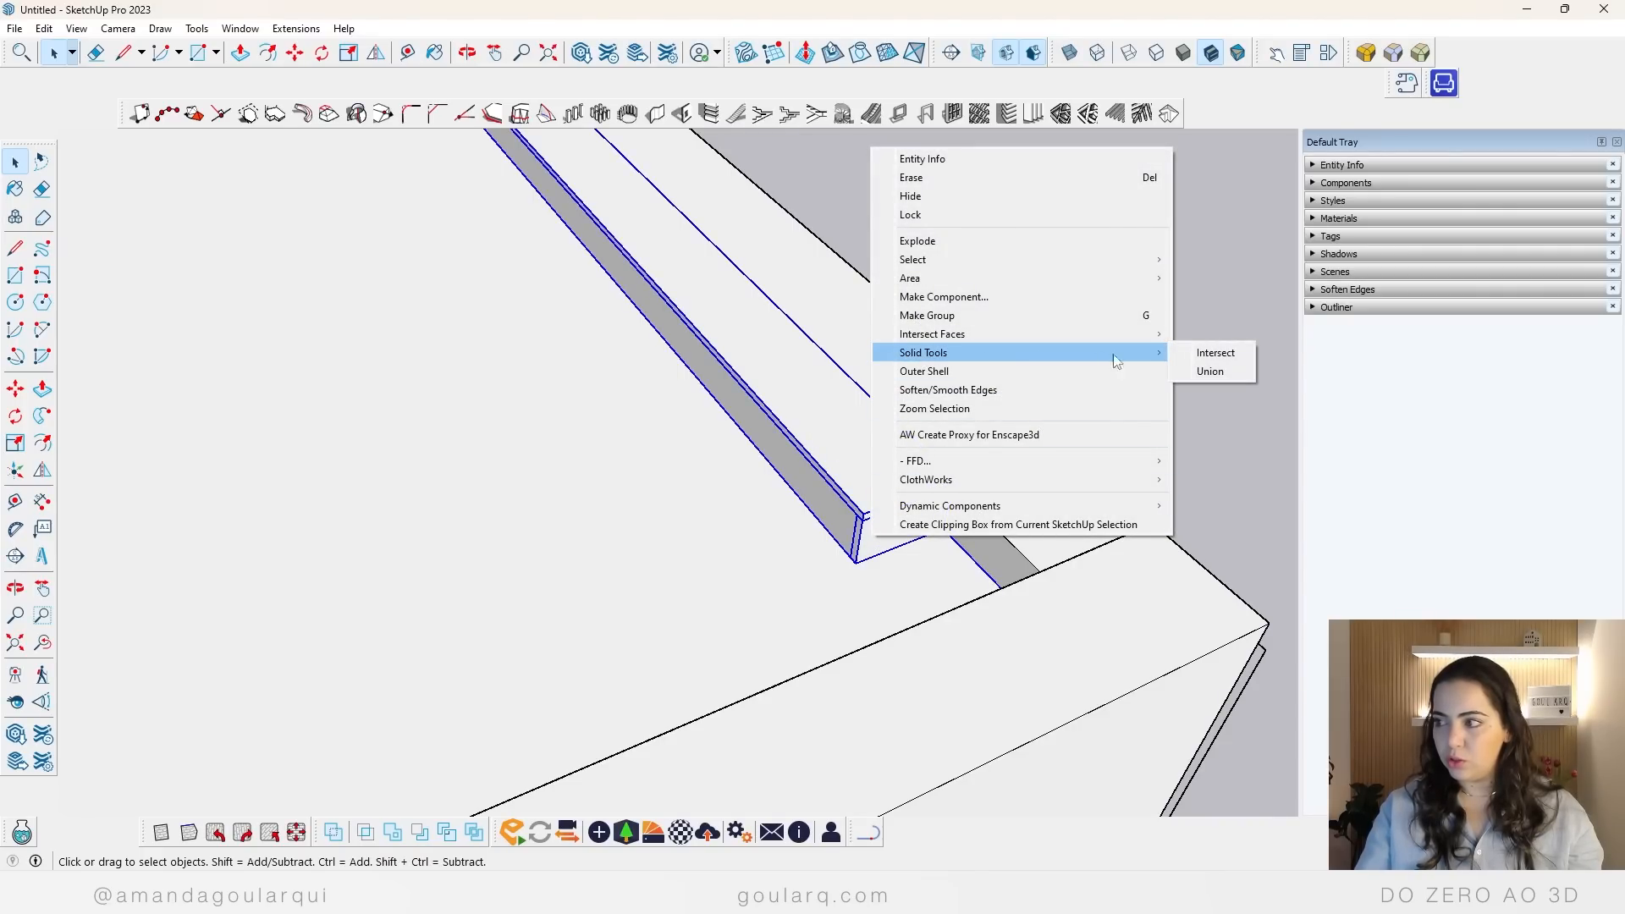
click(1209, 372)
scroll(748, 435, down, 3)
scroll(748, 435, down, 3)
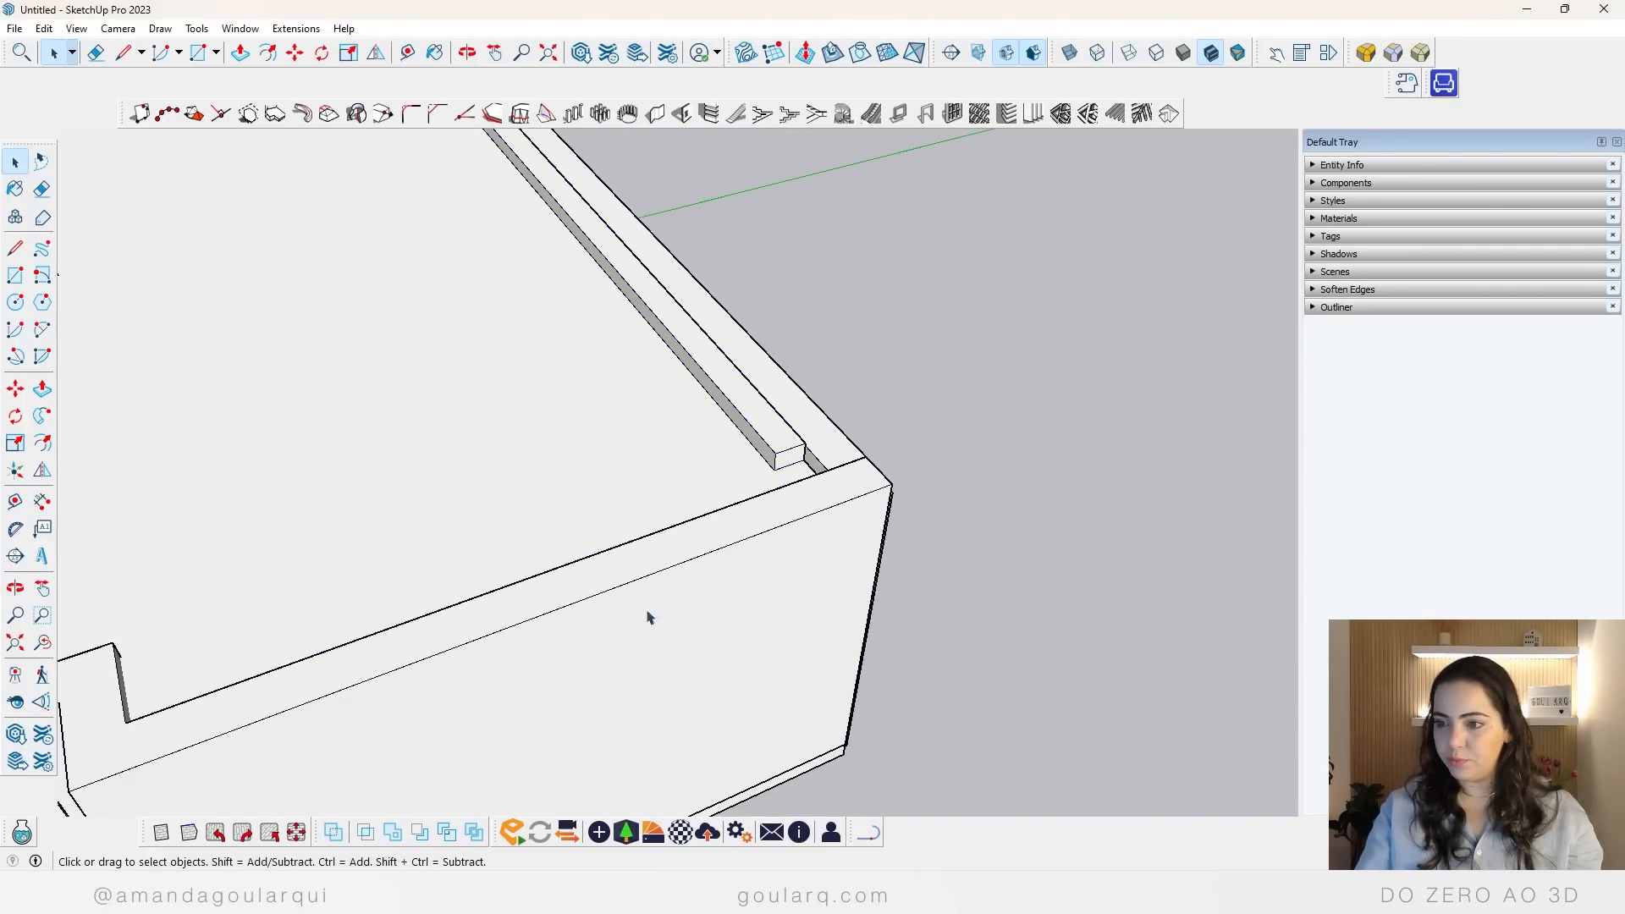
Step: Remove the merged false ceiling from the top of the apartment to open the rooms from above
middle_drag(649, 613, 1081, 439)
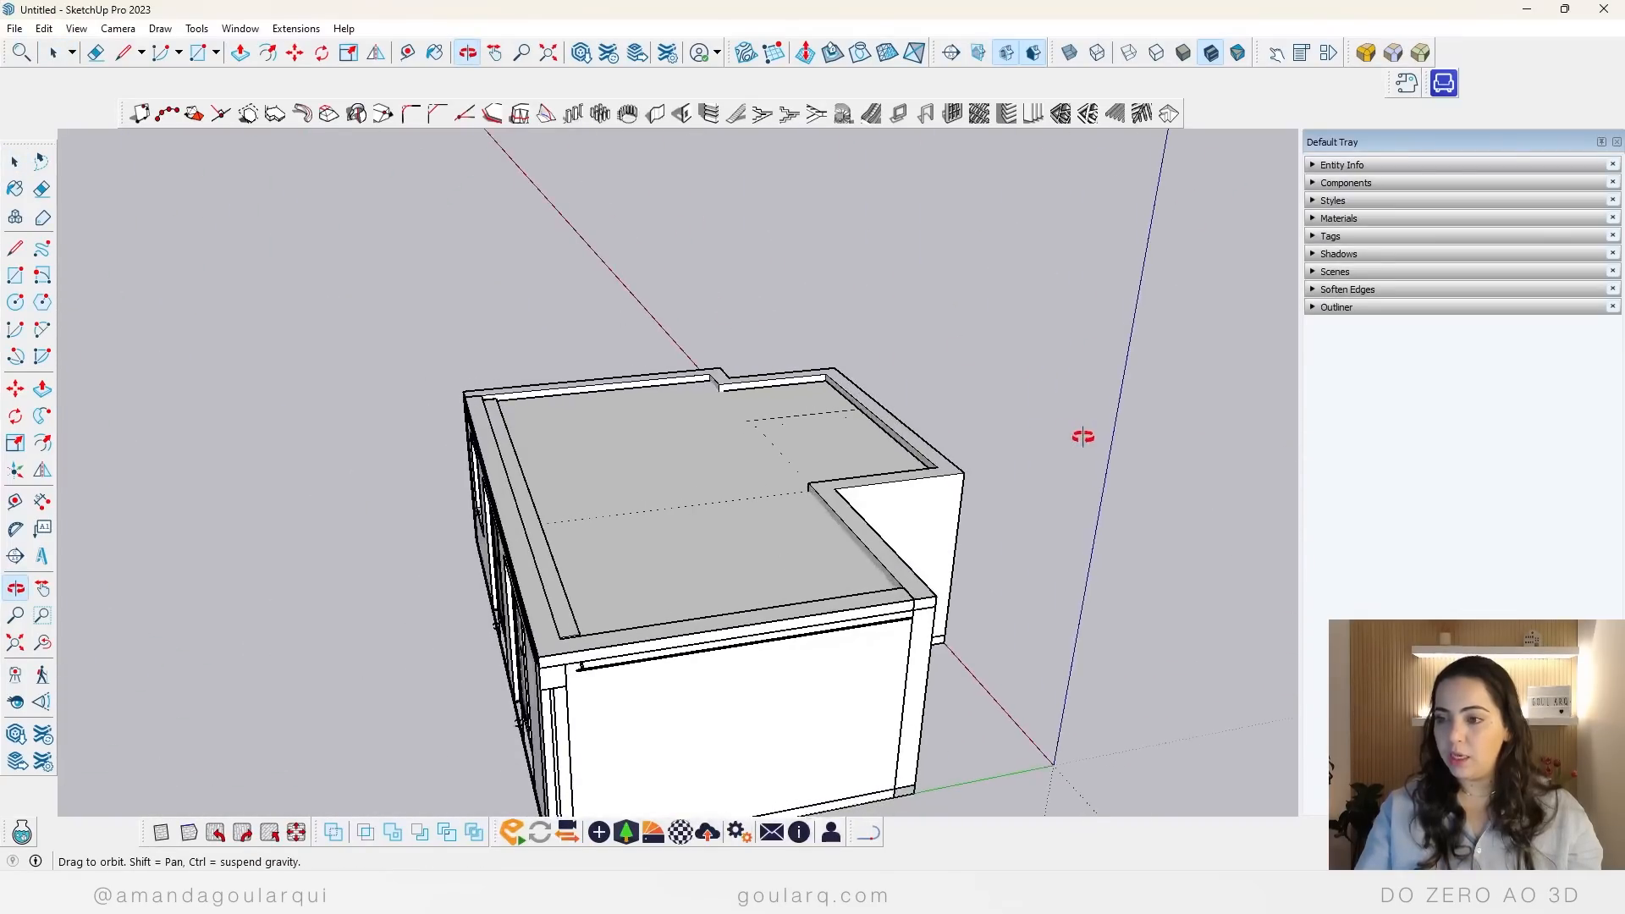
scroll(428, 470, down, 3)
click(516, 535)
middle_drag(514, 539, 928, 476)
key(space)
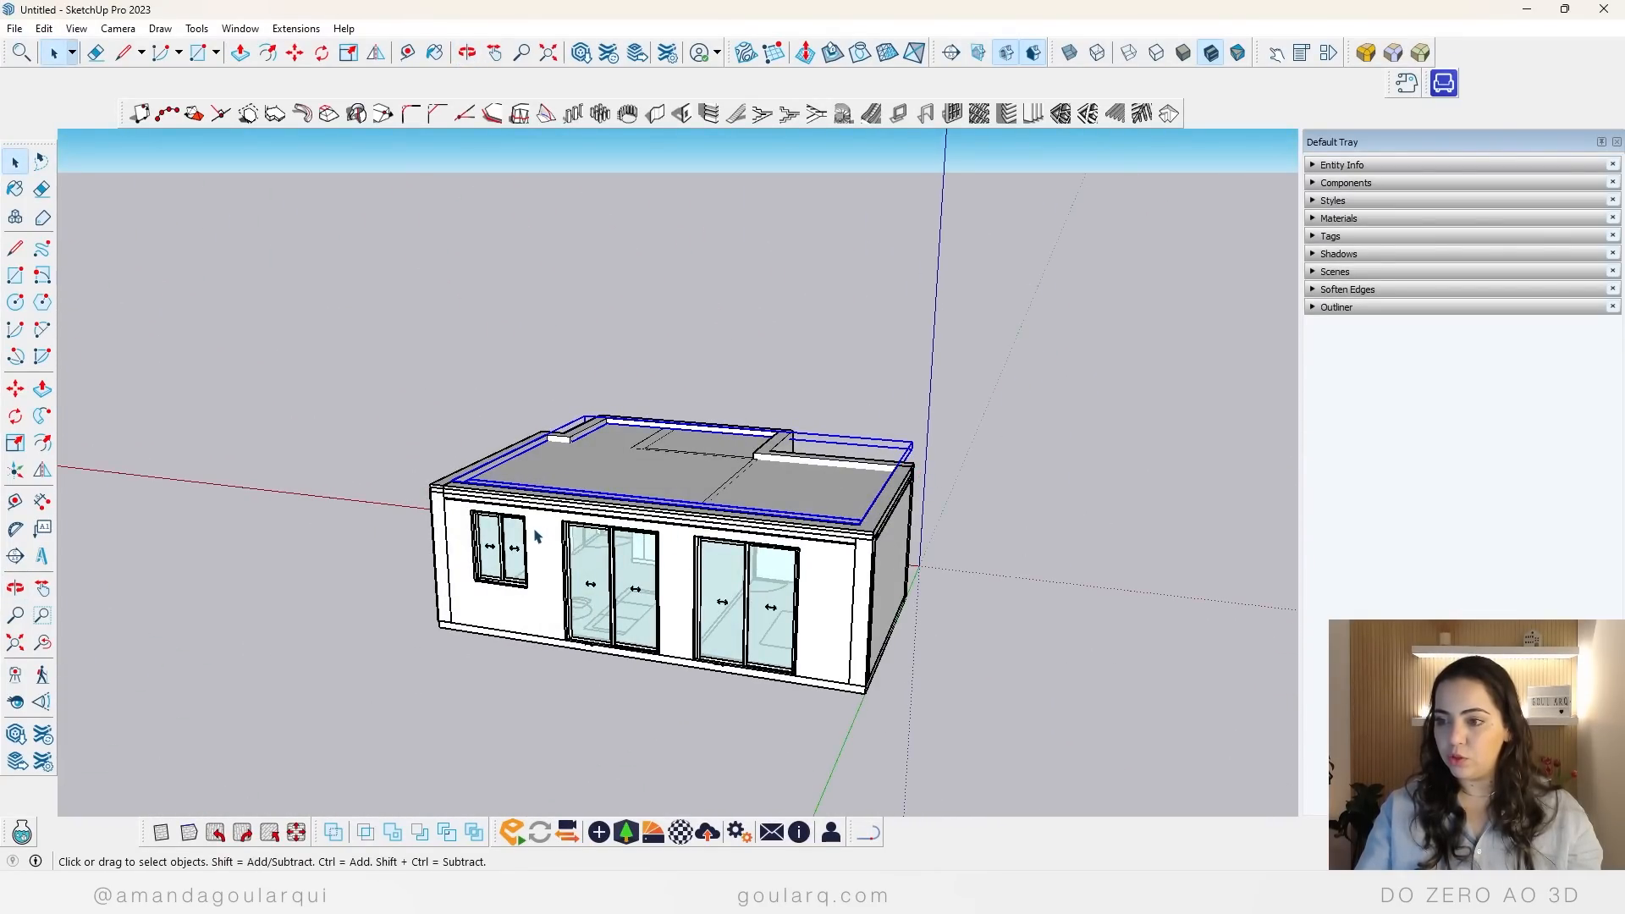
click(619, 643)
middle_drag(620, 643, 606, 525)
click(606, 525)
key(Delete)
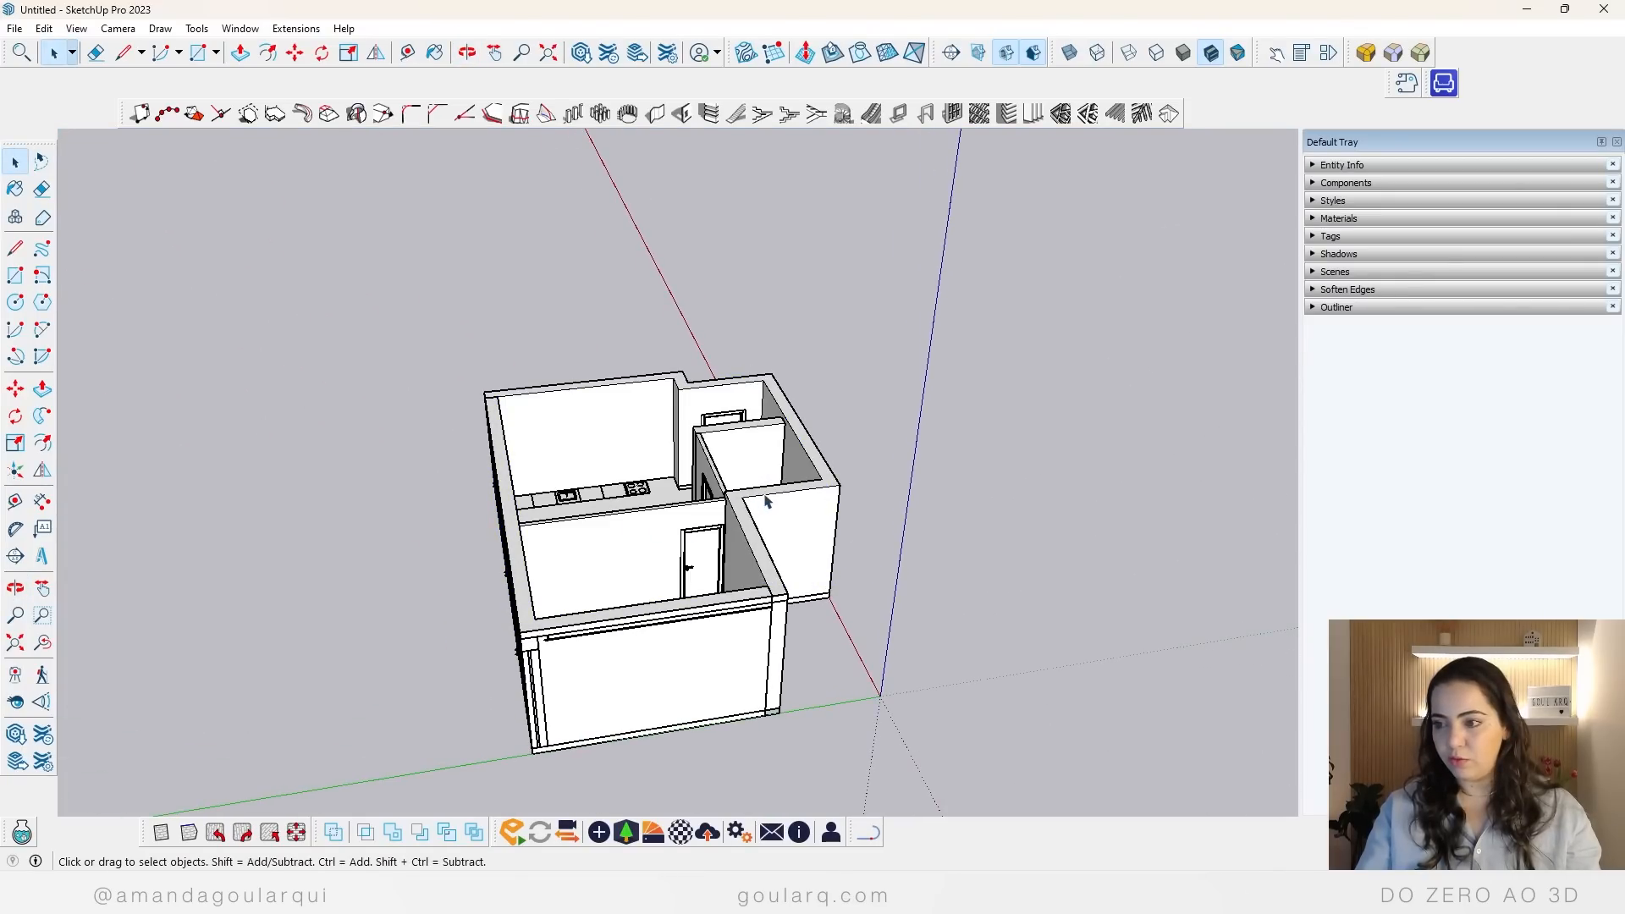
middle_drag(768, 501, 528, 458)
middle_drag(596, 643, 257, 533)
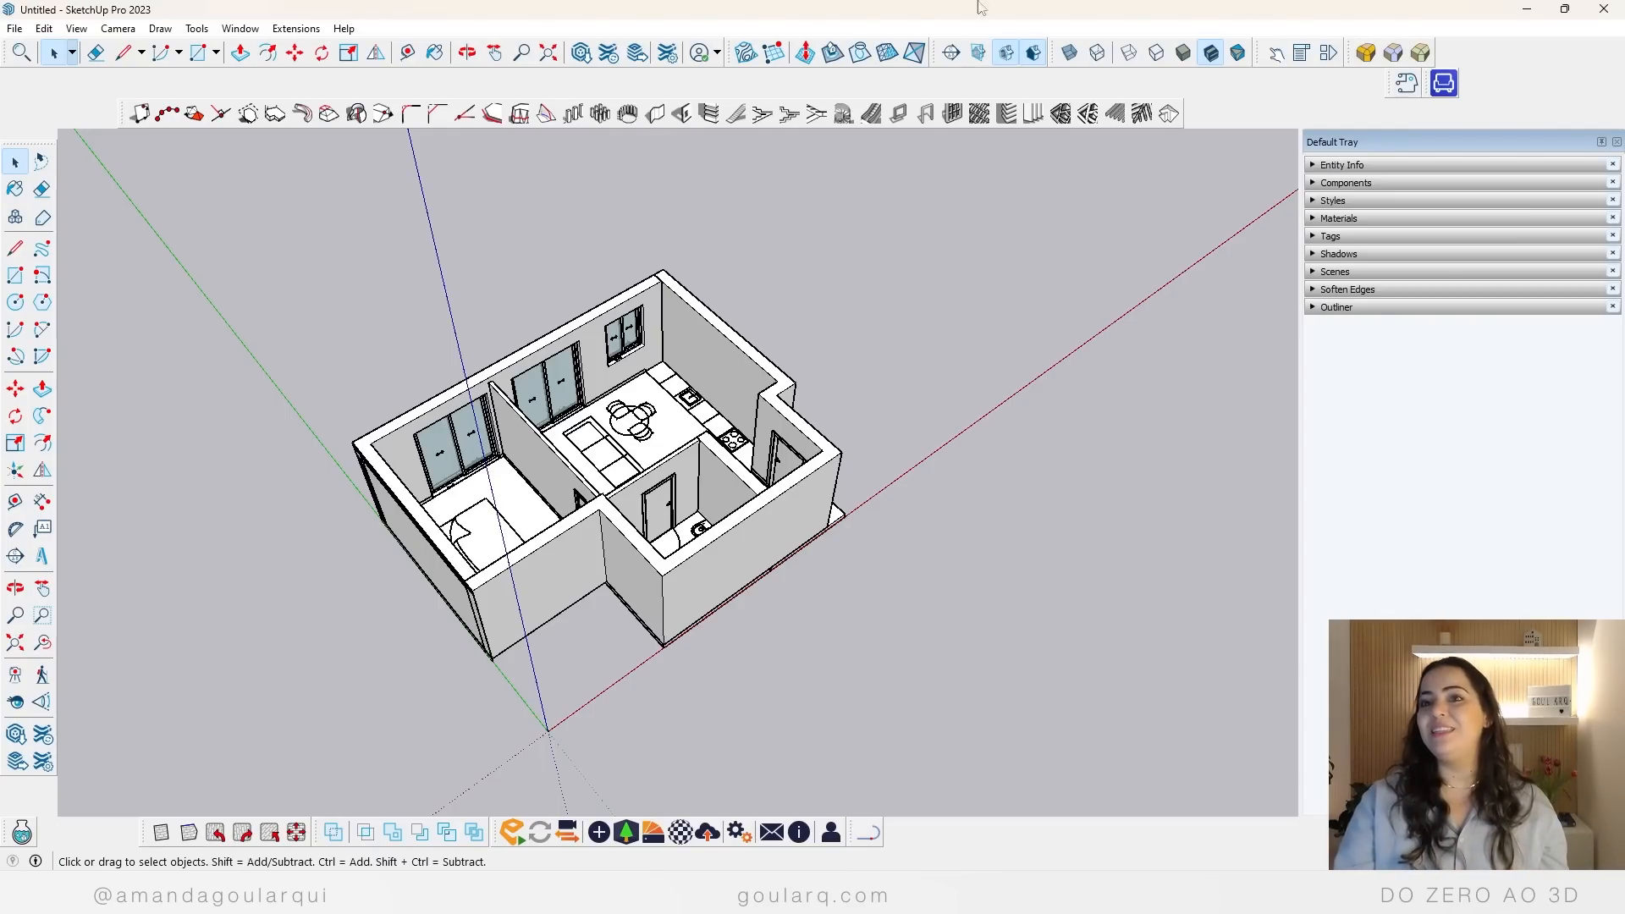
Step: Close the model, saving it as "projeto 3d" in the workshop DOZERO AO 3D folder, and switch to Google Drive in the browser
click(1603, 10)
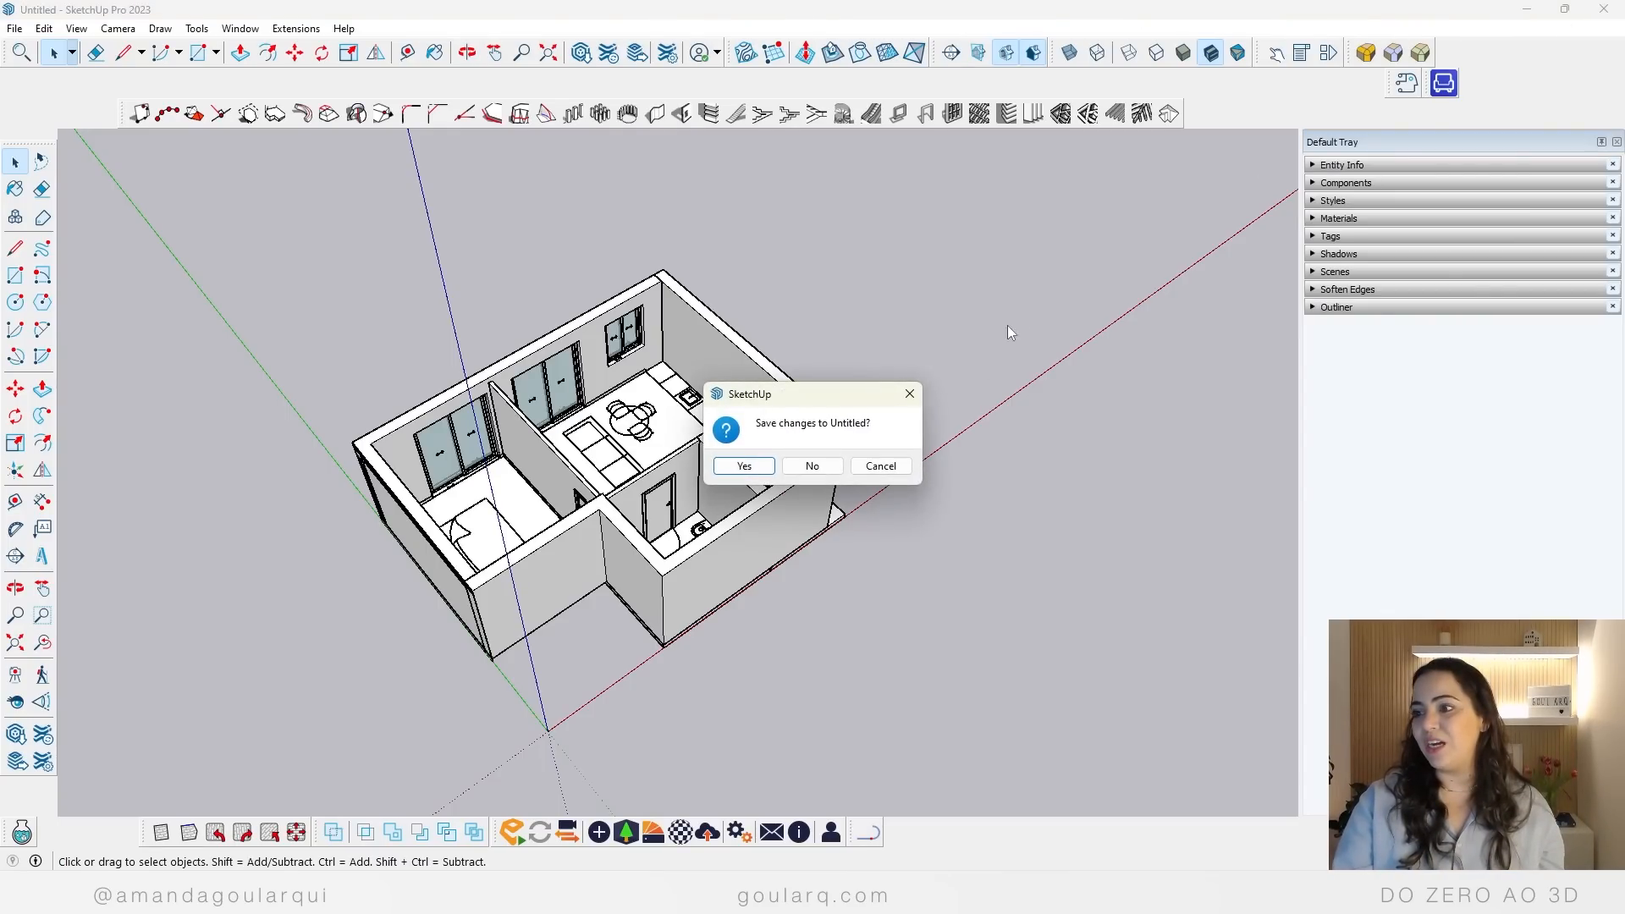
click(745, 466)
drag(303, 319, 44, 330)
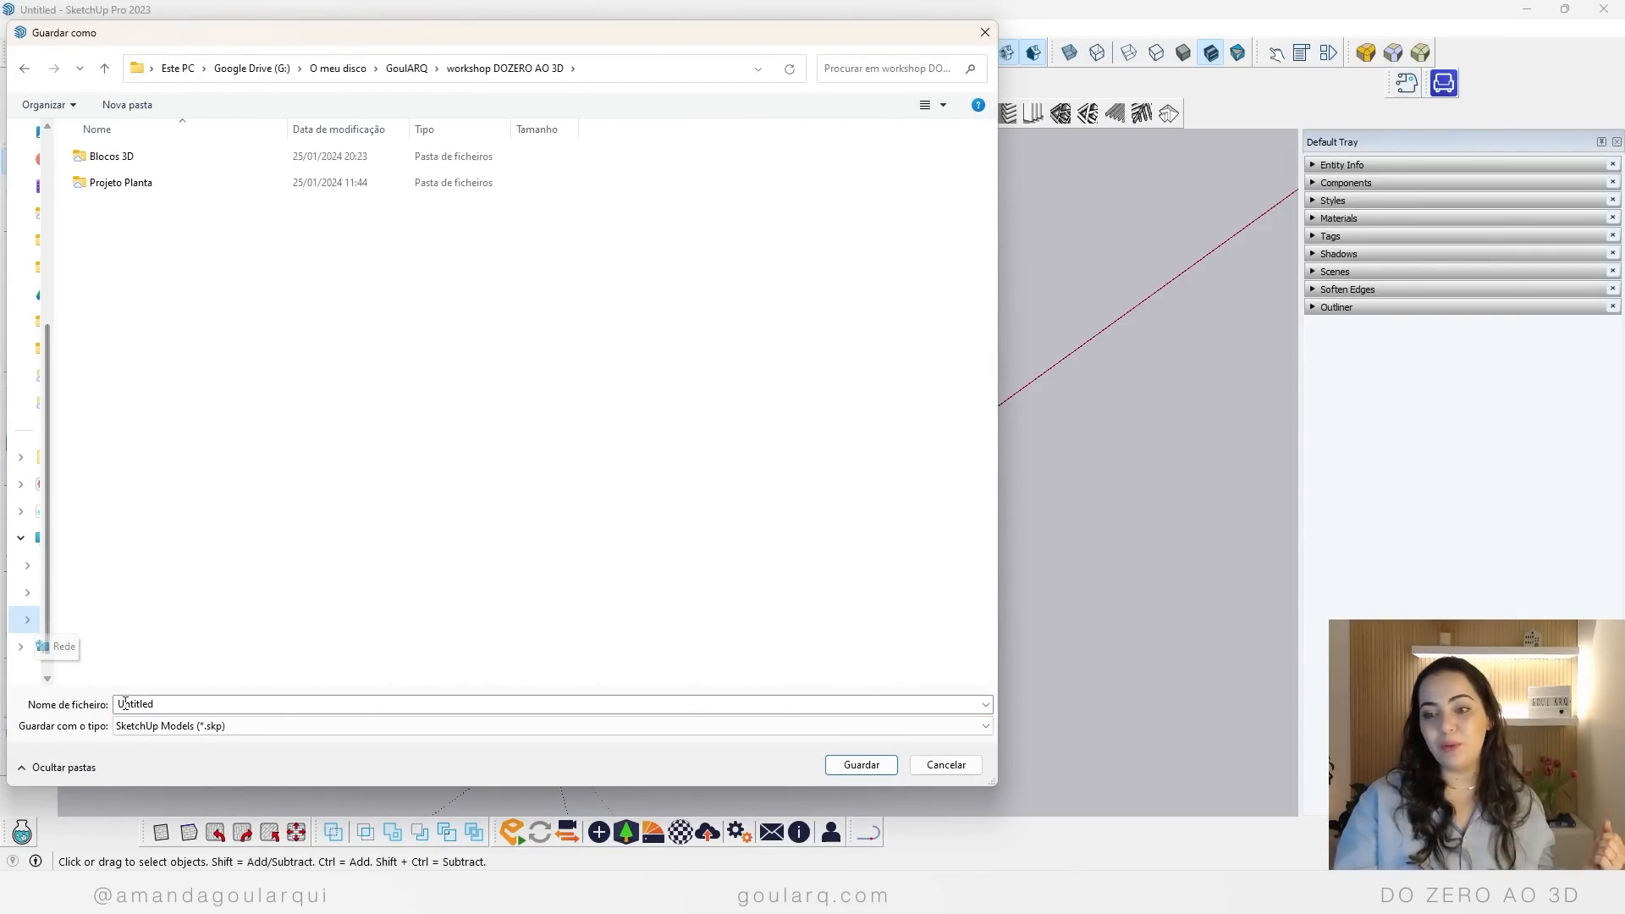
double_click(160, 706)
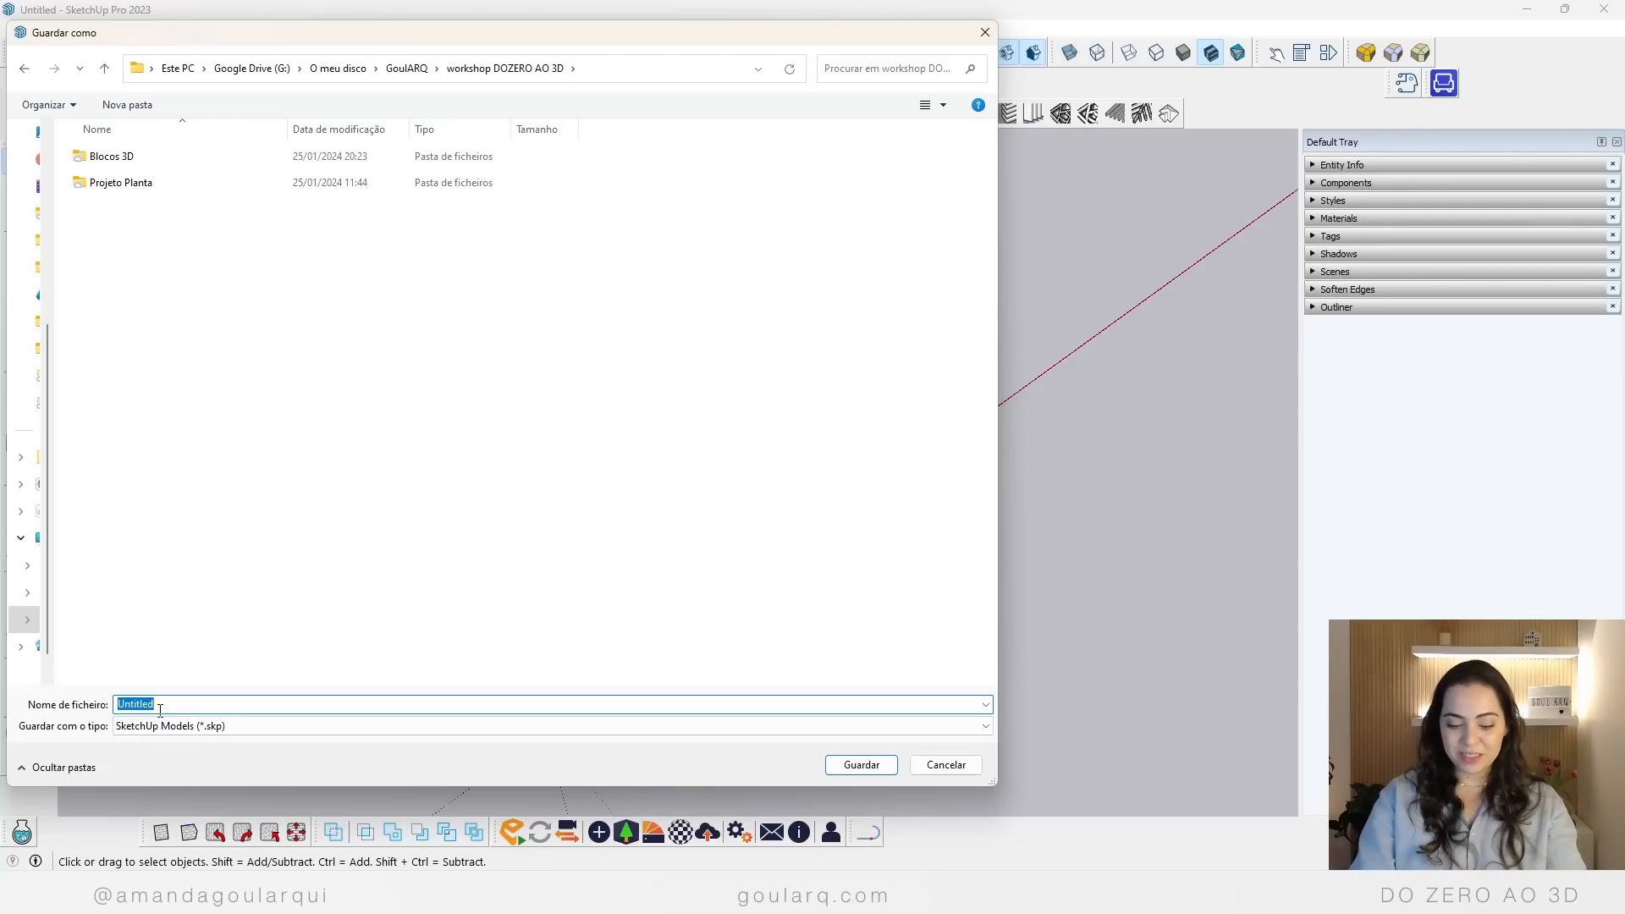
text(projeto)
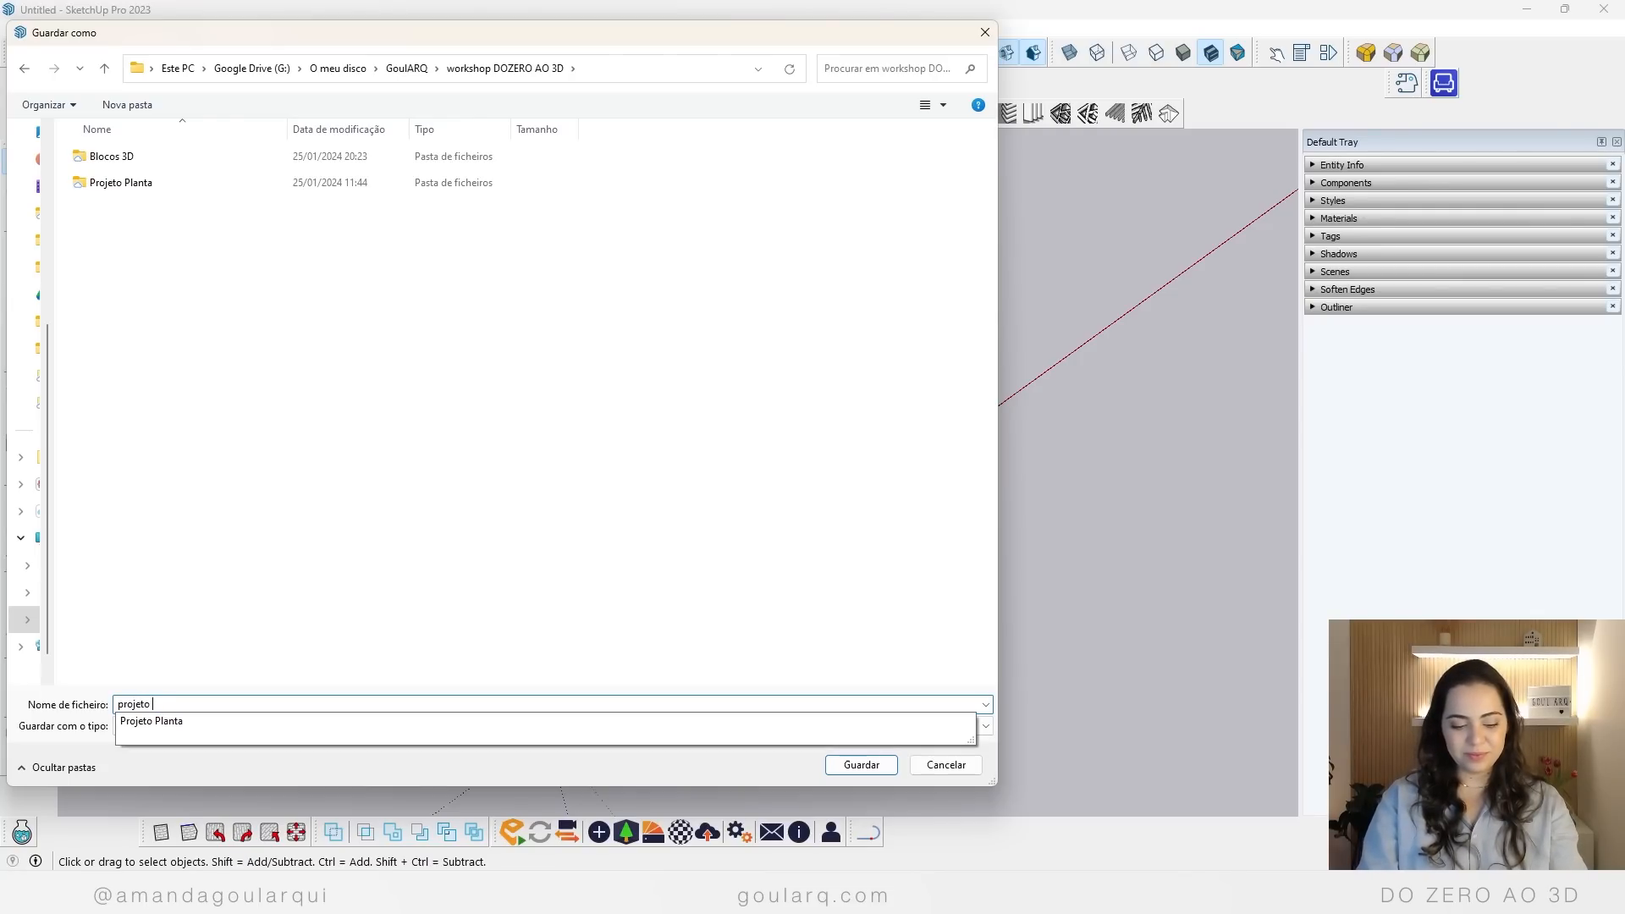
text( 3d)
key(Return)
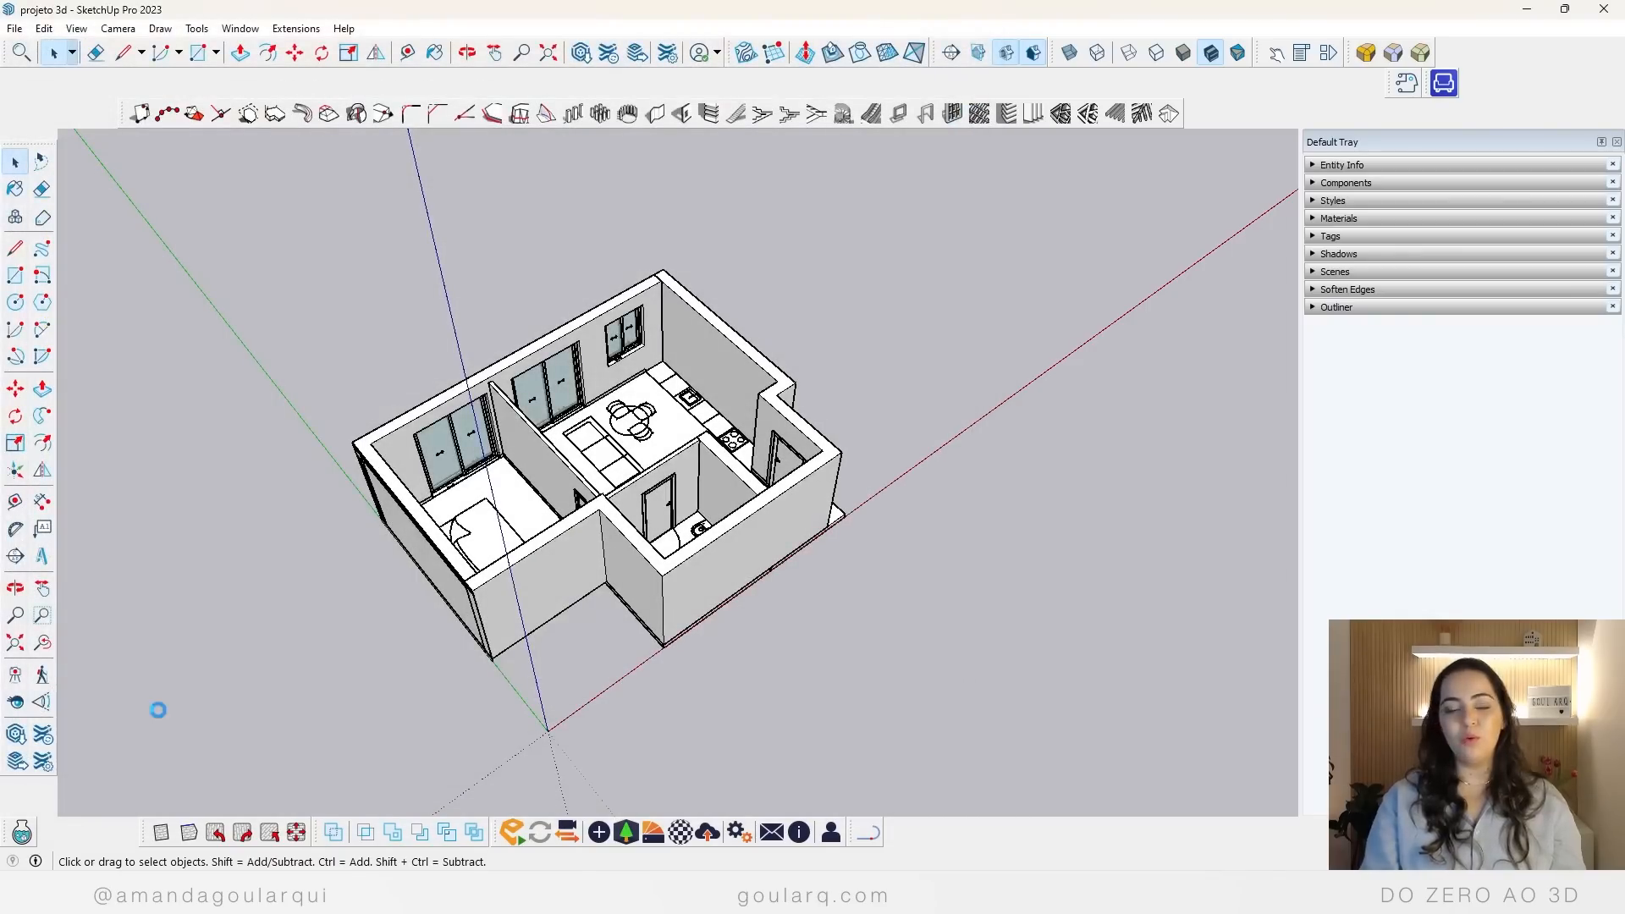
key(alt+Tab)
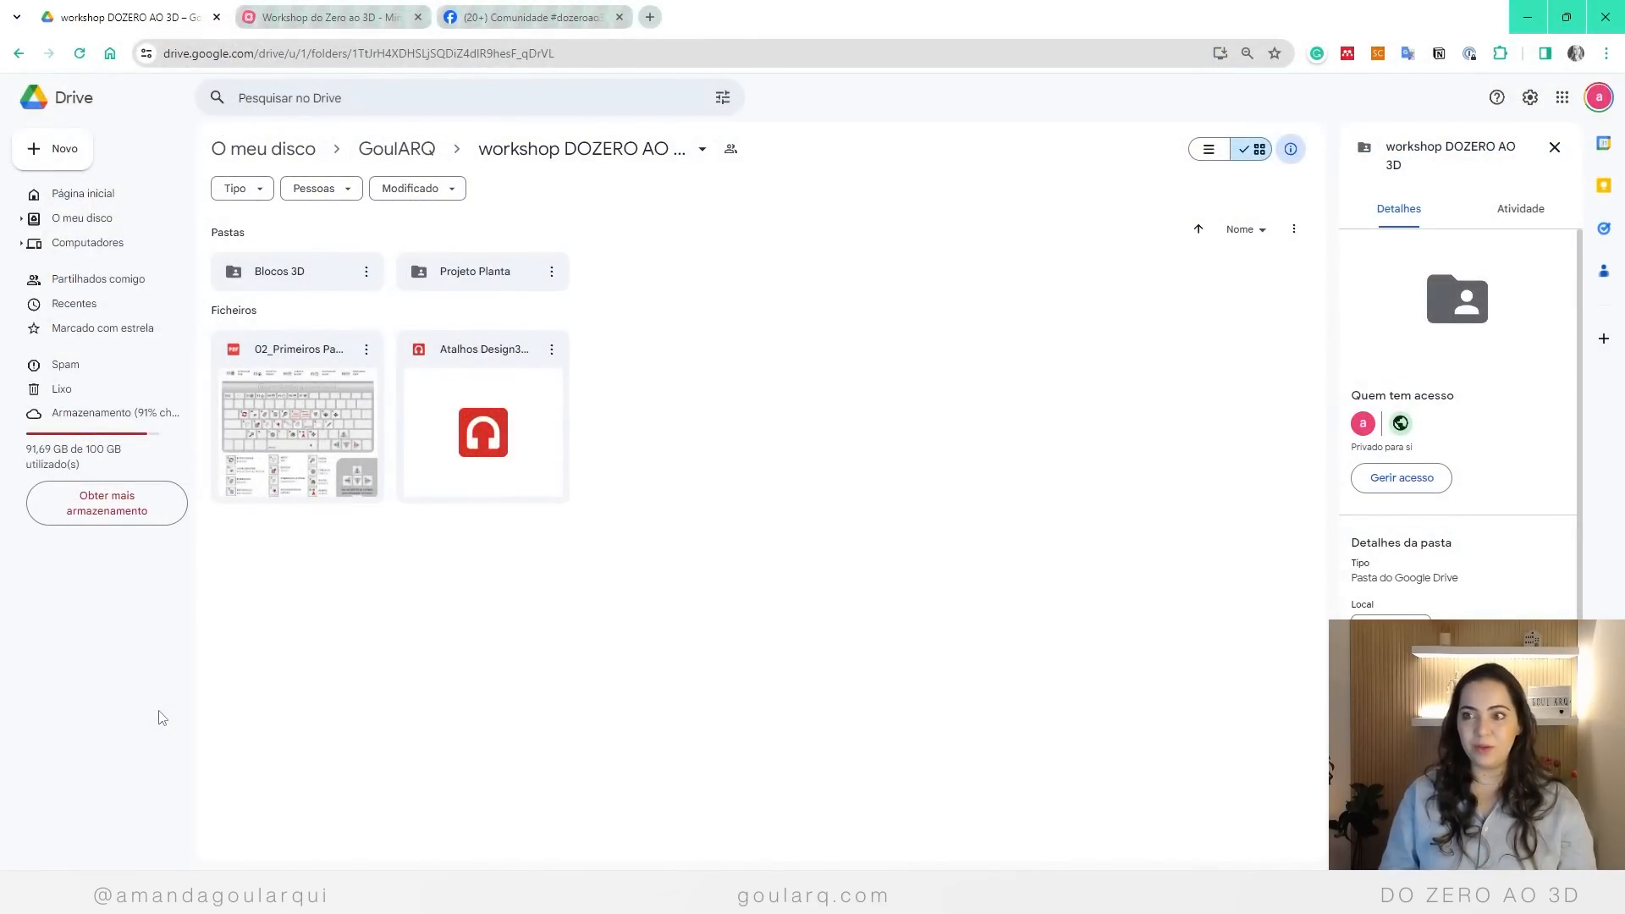